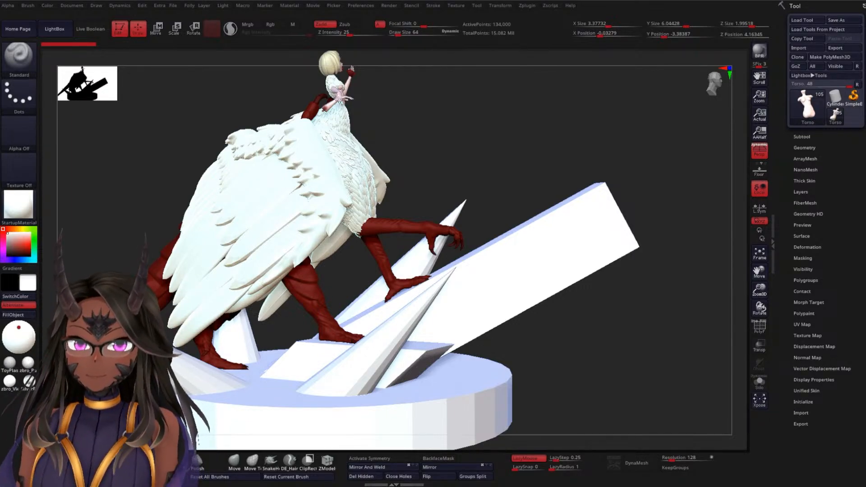
Turn off the painted colour display on all subtools so the whole sculpture shows in plain grey material
{"action": "left_click_drag", "start_coordinate": [351, 69], "coordinate": [460, 113]}
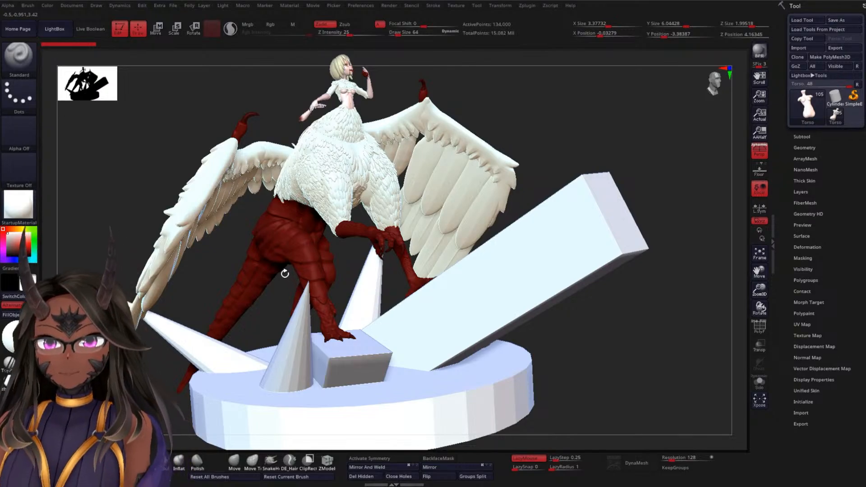
{"action": "mouse_move", "coordinate": [528, 175]}
{"action": "left_mouse_down", "text": "shift"}
{"action": "mouse_move", "coordinate": [561, 174]}
{"action": "mouse_move", "coordinate": [565, 207]}
{"action": "mouse_move", "coordinate": [495, 254]}
{"action": "mouse_move", "coordinate": [408, 259]}
{"action": "mouse_move", "coordinate": [199, 313]}
{"action": "mouse_move", "coordinate": [343, 250]}
{"action": "left_mouse_up", "text": "shift"}
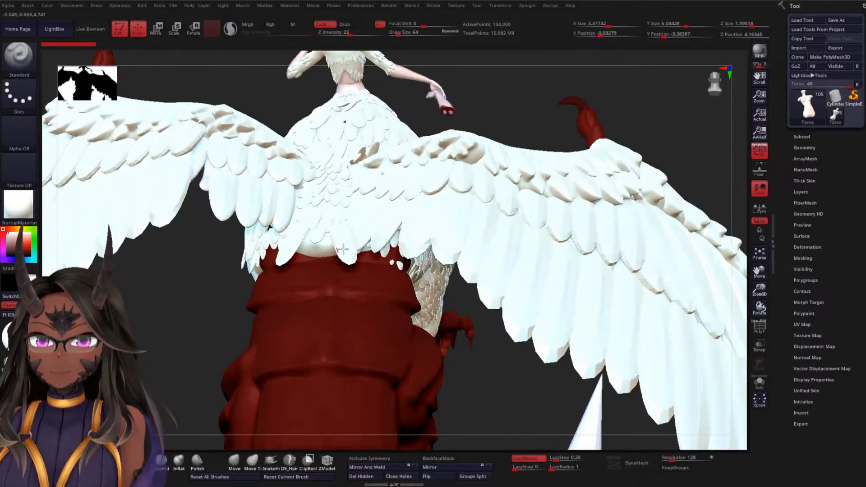
{"action": "mouse_move", "coordinate": [477, 368]}
{"action": "left_mouse_down"}
{"action": "mouse_move", "coordinate": [477, 300]}
{"action": "mouse_move", "coordinate": [459, 276]}
{"action": "mouse_move", "coordinate": [439, 310]}
{"action": "mouse_move", "coordinate": [477, 364]}
{"action": "mouse_move", "coordinate": [475, 304]}
{"action": "mouse_move", "coordinate": [466, 286]}
{"action": "mouse_move", "coordinate": [500, 305]}
{"action": "mouse_move", "coordinate": [454, 311]}
{"action": "mouse_move", "coordinate": [468, 300]}
{"action": "mouse_move", "coordinate": [467, 314]}
{"action": "left_mouse_up"}
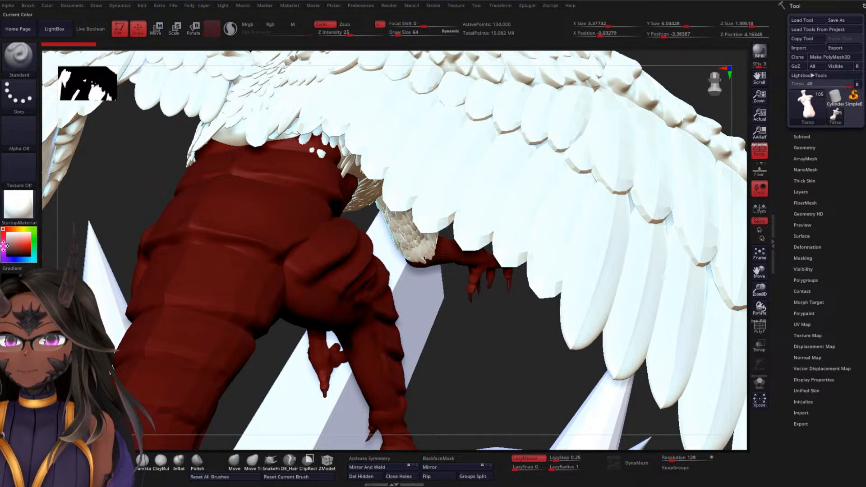
{"action": "left_click", "coordinate": [802, 136]}
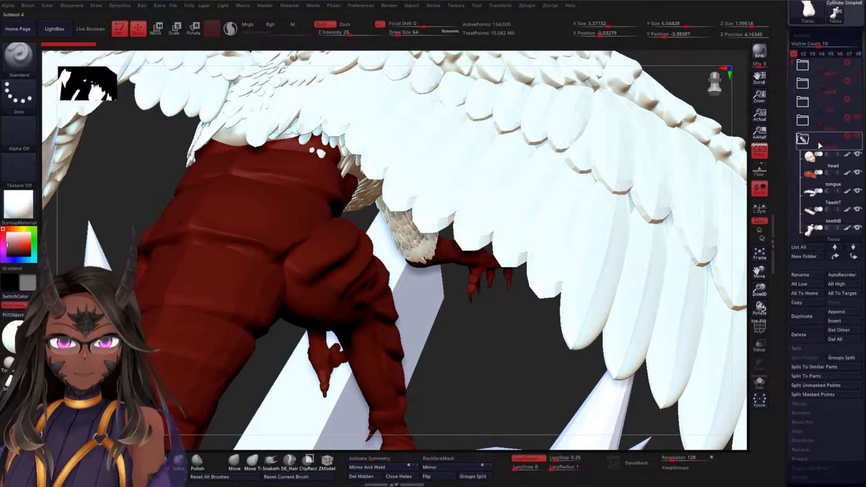
{"action": "left_click", "coordinate": [848, 155], "text": "shift"}
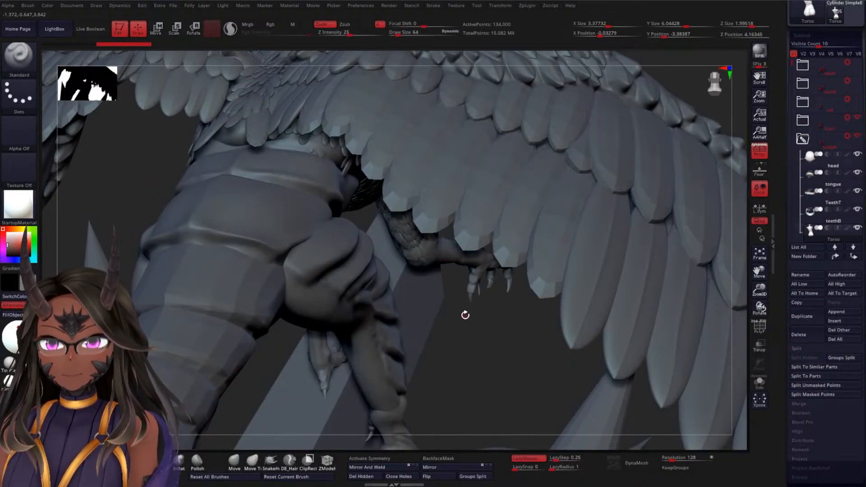
Hide the folder containing the wing subtools to expose the feathers on the creature's lower back
{"action": "mouse_move", "coordinate": [466, 314]}
{"action": "left_mouse_down"}
{"action": "mouse_move", "coordinate": [465, 292]}
{"action": "mouse_move", "coordinate": [445, 273]}
{"action": "mouse_move", "coordinate": [430, 386]}
{"action": "left_mouse_up"}
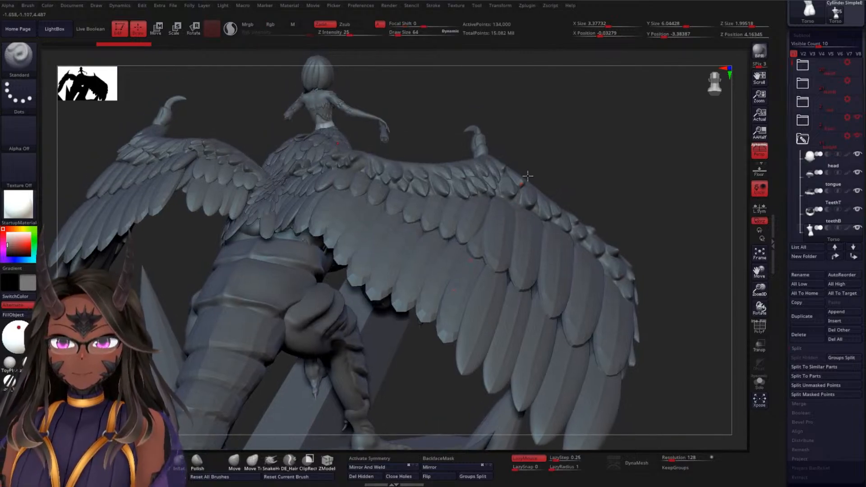
{"action": "left_click_drag", "start_coordinate": [605, 196], "coordinate": [637, 176]}
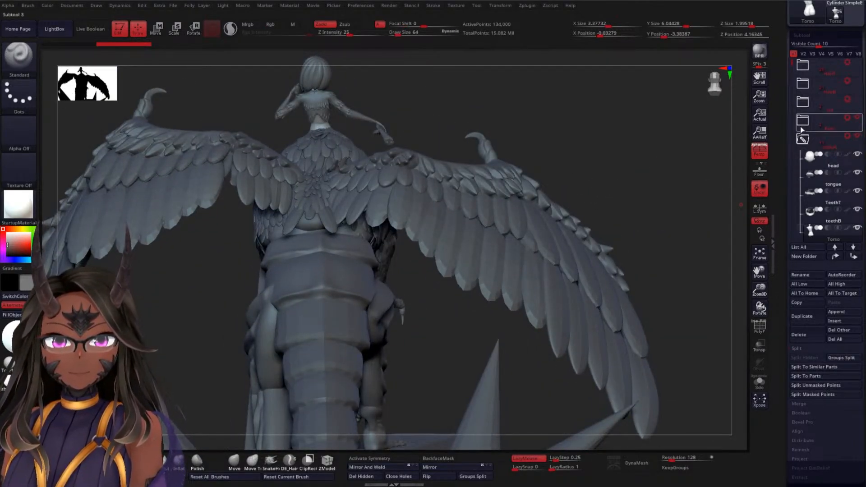
{"action": "left_click_drag", "start_coordinate": [792, 62], "coordinate": [792, 148]}
{"action": "left_click", "coordinate": [859, 154]}
Make the DBBFeathers subtool on the lower back active and frame the feathers above the tail base
{"action": "right_click_drag", "start_coordinate": [442, 170], "coordinate": [519, 218], "text": "ctrl"}
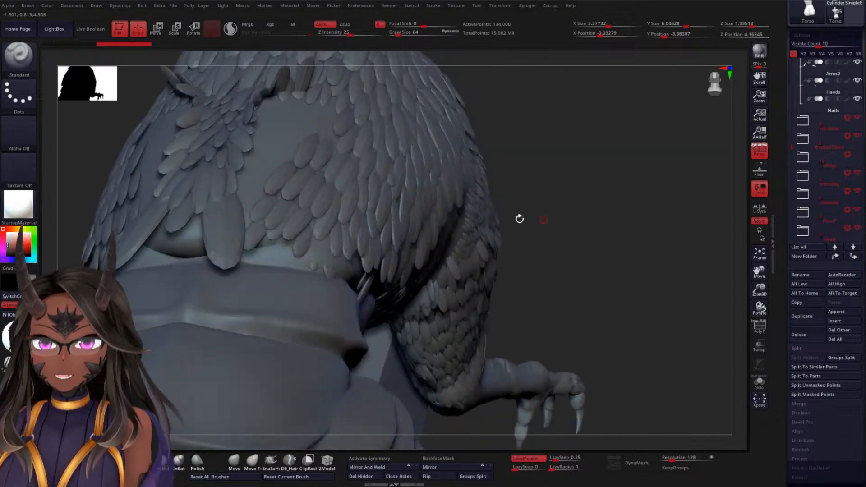
{"action": "left_click", "coordinate": [331, 224], "text": "alt"}
{"action": "right_click_drag", "start_coordinate": [630, 191], "coordinate": [575, 224]}
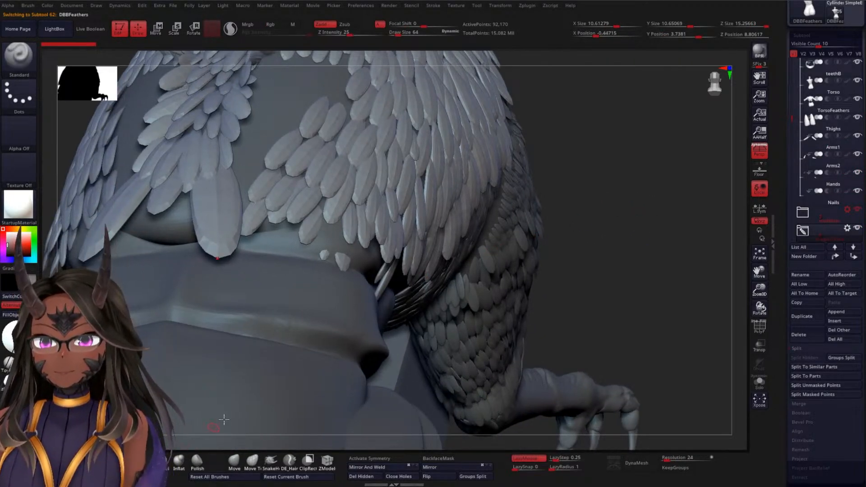
Examine the short stray feathers above the tail base by temporarily hiding neighbouring feathers and soloing the DBBFeathers subtool
{"action": "left_click", "coordinate": [341, 263], "text": "ctrl+shift"}
{"action": "left_click", "coordinate": [337, 262], "text": "ctrl+shift"}
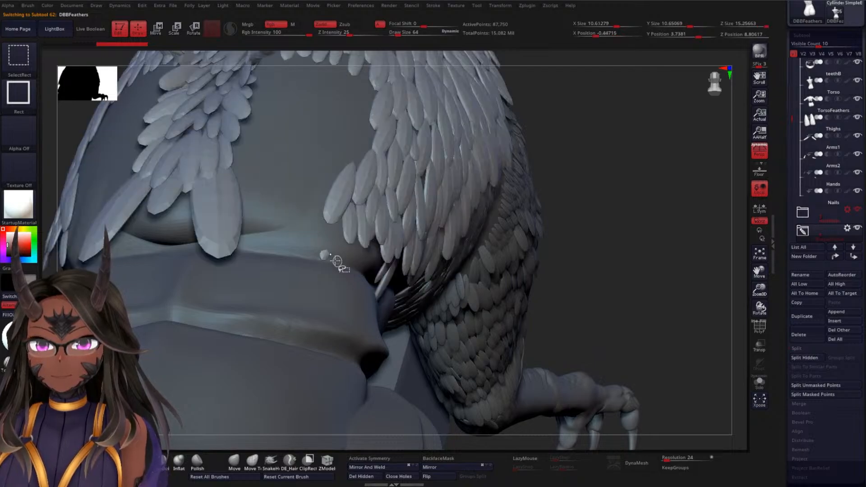
{"action": "left_click", "coordinate": [634, 195], "text": "ctrl+shift"}
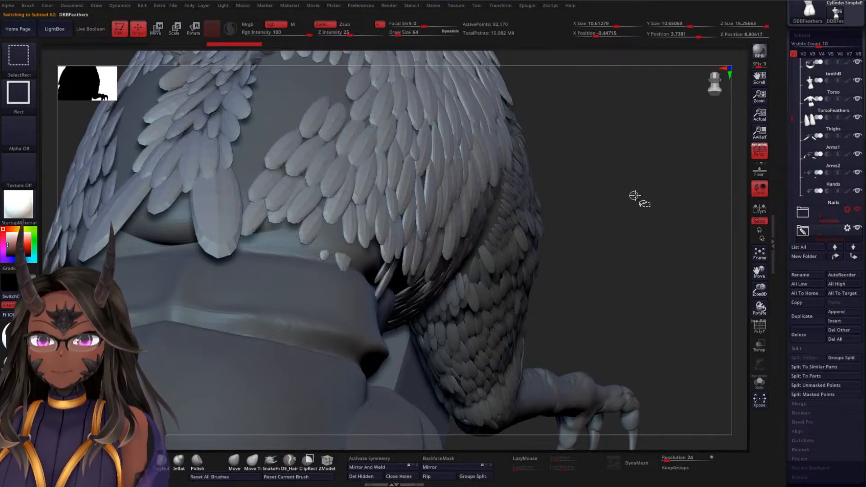
{"action": "mouse_move", "coordinate": [631, 203]}
{"action": "left_mouse_down"}
{"action": "mouse_move", "coordinate": [656, 252]}
{"action": "mouse_move", "coordinate": [638, 234]}
{"action": "left_mouse_up"}
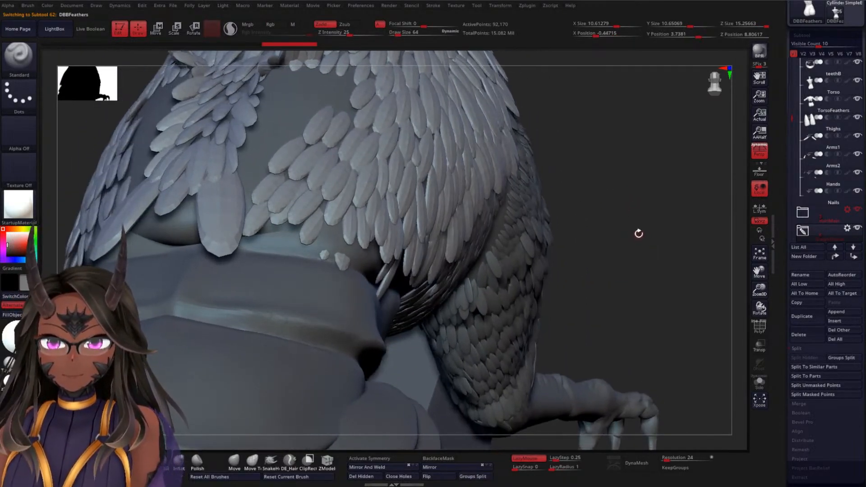
{"action": "left_click", "coordinate": [759, 385]}
{"action": "left_click_drag", "start_coordinate": [572, 291], "coordinate": [372, 346]}
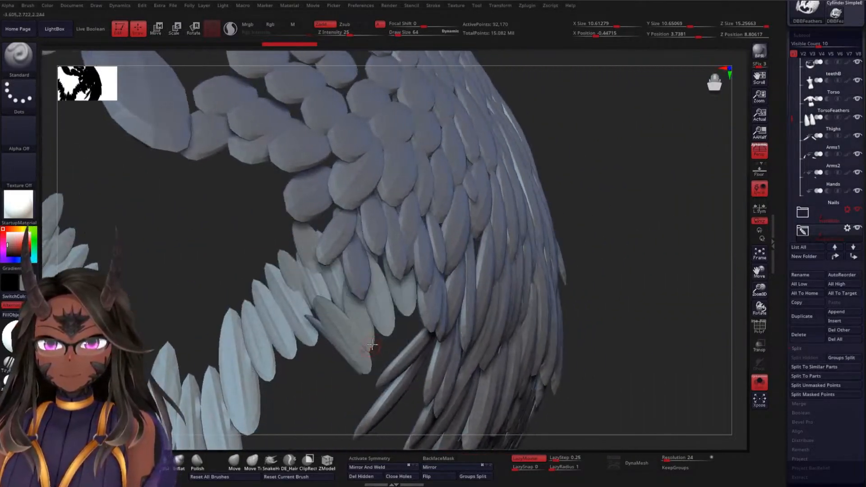
{"action": "left_click", "coordinate": [759, 382]}
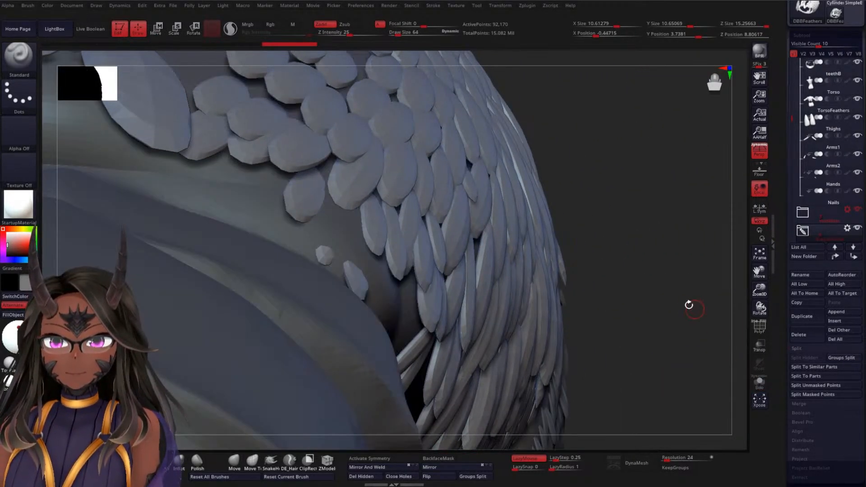
Switch to the Move Topological brush and enlarge its draw size to about 398
{"action": "left_click_drag", "start_coordinate": [667, 271], "coordinate": [672, 199], "text": "alt"}
{"action": "left_click", "coordinate": [253, 462]}
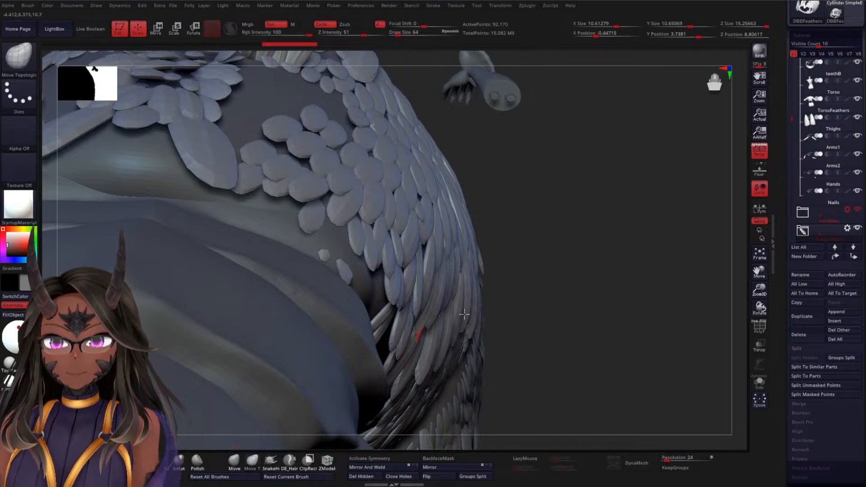
{"action": "key", "text": "s"}
{"action": "mouse_move", "coordinate": [585, 263]}
{"action": "left_mouse_down"}
{"action": "mouse_move", "coordinate": [594, 263]}
{"action": "mouse_move", "coordinate": [537, 272]}
{"action": "left_mouse_up"}
{"action": "key", "text": "s"}
Reshape and reposition the larger stray feather above the tail base so it fits under the neighbouring feathers
{"action": "left_click_drag", "start_coordinate": [328, 286], "coordinate": [366, 254]}
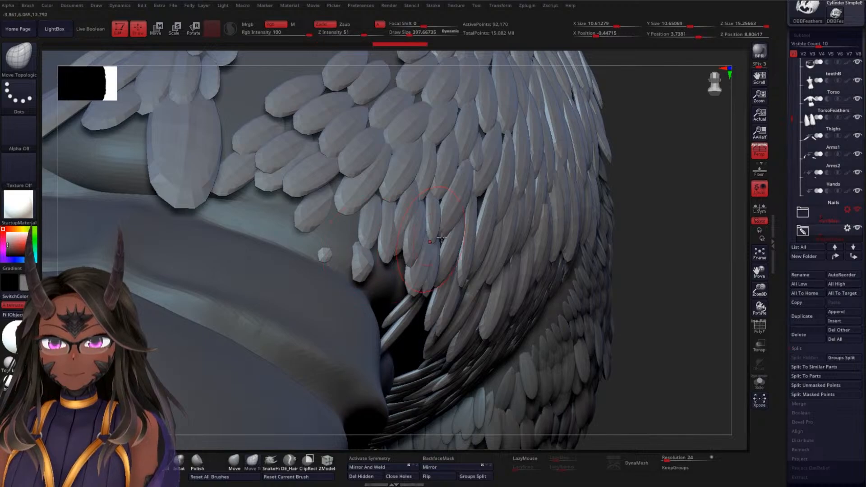
{"action": "left_click_drag", "start_coordinate": [650, 224], "coordinate": [651, 232]}
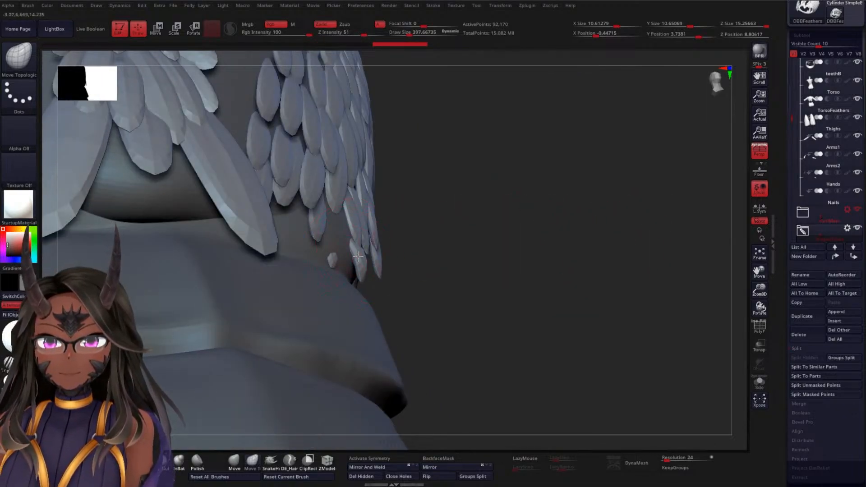
{"action": "left_click_drag", "start_coordinate": [358, 256], "coordinate": [352, 255]}
{"action": "left_click_drag", "start_coordinate": [472, 240], "coordinate": [426, 280]}
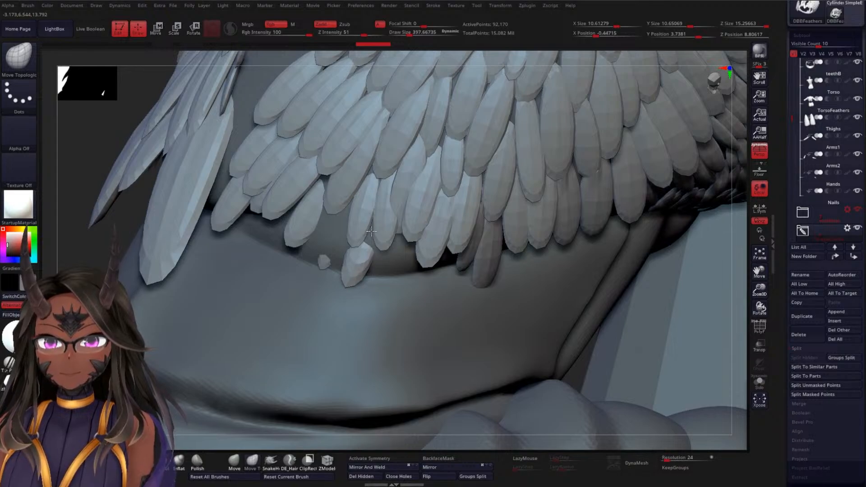
{"action": "left_click_drag", "start_coordinate": [369, 215], "coordinate": [376, 220]}
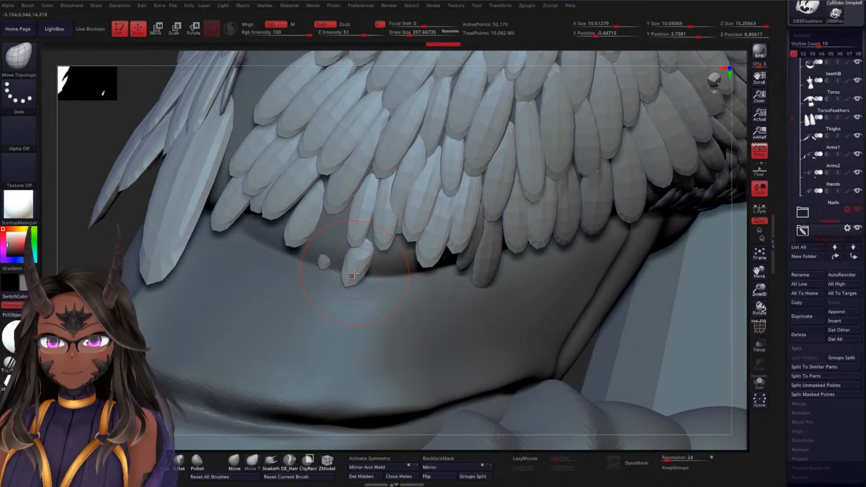
Stretch the smaller stray feather up under the row above and tuck both short feathers against the body
{"action": "mouse_move", "coordinate": [328, 243]}
{"action": "left_mouse_down"}
{"action": "mouse_move", "coordinate": [343, 212]}
{"action": "mouse_move", "coordinate": [332, 226]}
{"action": "left_mouse_up"}
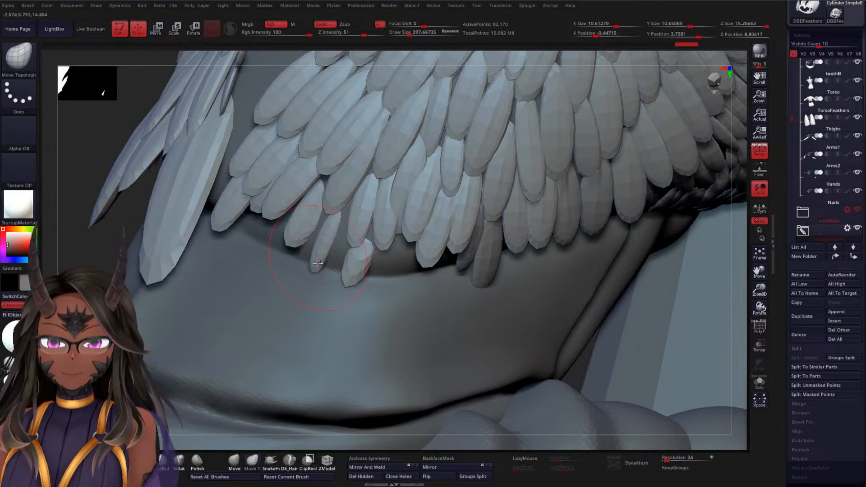
{"action": "left_click_drag", "start_coordinate": [739, 322], "coordinate": [349, 225]}
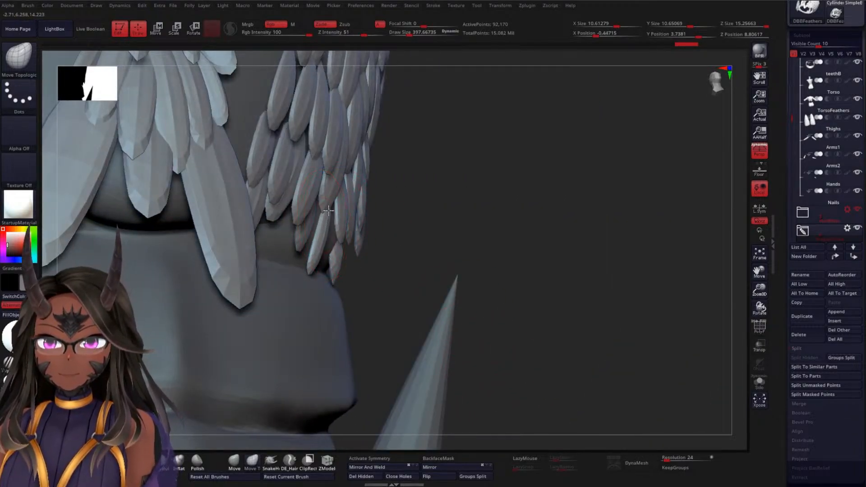
{"action": "left_click_drag", "start_coordinate": [508, 251], "coordinate": [343, 246]}
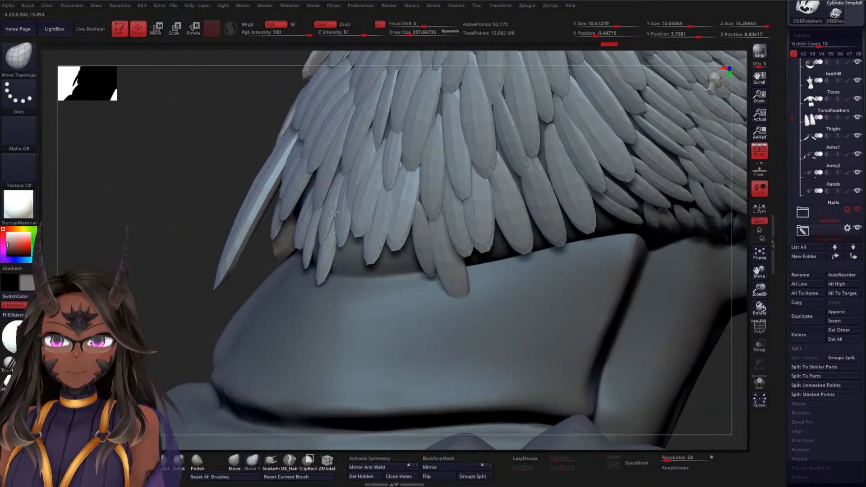
{"action": "left_click_drag", "start_coordinate": [177, 310], "coordinate": [417, 286]}
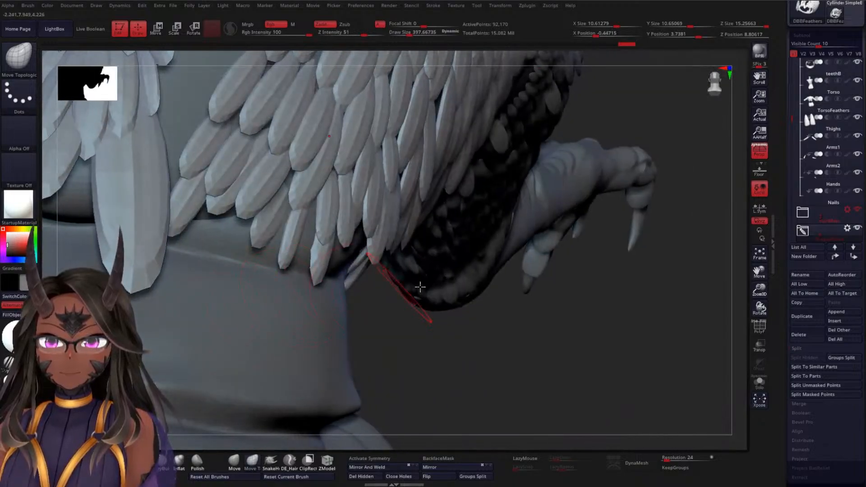
Show the wing folder again and check the finished back feathers together with both wings
{"action": "left_click_drag", "start_coordinate": [604, 309], "coordinate": [496, 200]}
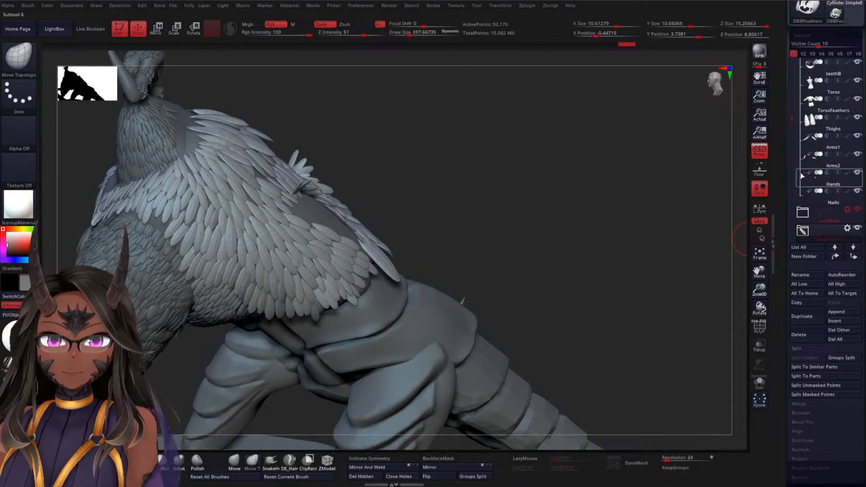
{"action": "left_click_drag", "start_coordinate": [794, 121], "coordinate": [789, 143]}
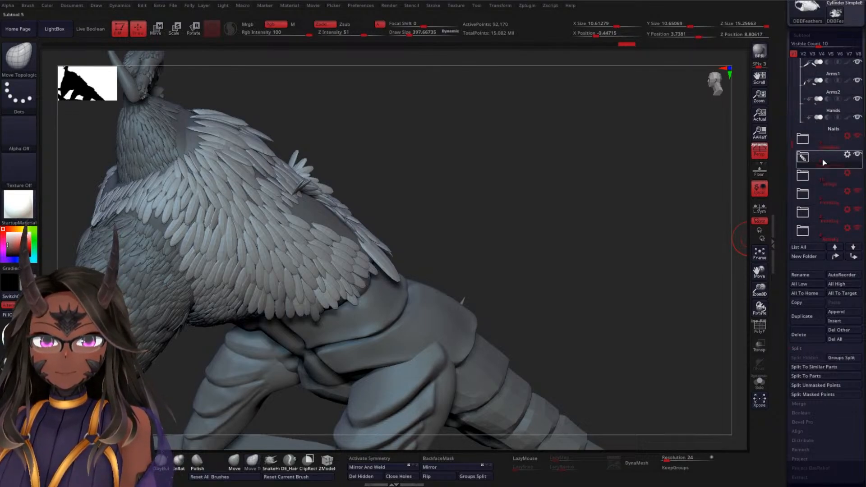
{"action": "left_click", "coordinate": [859, 173]}
{"action": "mouse_move", "coordinate": [555, 203]}
{"action": "left_mouse_down"}
{"action": "mouse_move", "coordinate": [533, 211]}
{"action": "mouse_move", "coordinate": [538, 188]}
{"action": "mouse_move", "coordinate": [557, 174]}
{"action": "mouse_move", "coordinate": [556, 195]}
{"action": "mouse_move", "coordinate": [525, 204]}
{"action": "mouse_move", "coordinate": [549, 184]}
{"action": "left_mouse_up"}
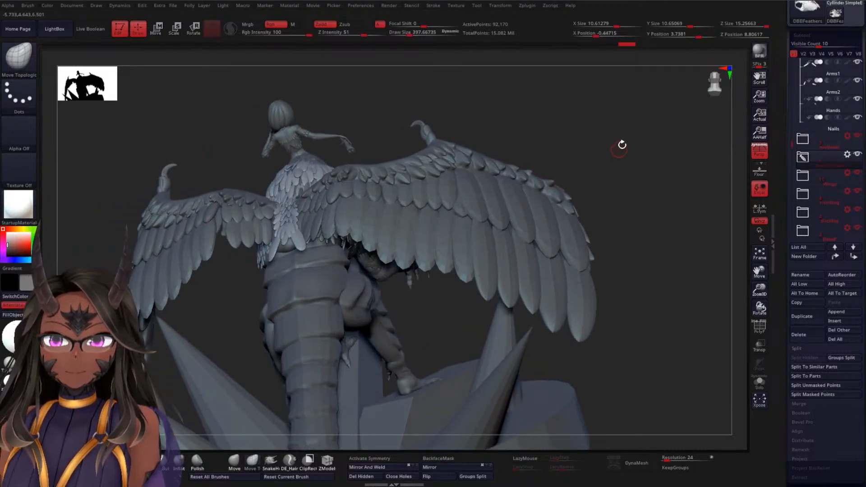
{"action": "mouse_move", "coordinate": [602, 128]}
{"action": "left_mouse_down", "text": "shift"}
{"action": "mouse_move", "coordinate": [597, 192]}
{"action": "mouse_move", "coordinate": [559, 207]}
{"action": "mouse_move", "coordinate": [573, 151]}
{"action": "mouse_move", "coordinate": [561, 126]}
{"action": "mouse_move", "coordinate": [557, 176]}
{"action": "mouse_move", "coordinate": [597, 201]}
{"action": "mouse_move", "coordinate": [642, 197]}
{"action": "mouse_move", "coordinate": [526, 147]}
{"action": "mouse_move", "coordinate": [524, 158]}
{"action": "mouse_move", "coordinate": [552, 162]}
{"action": "mouse_move", "coordinate": [492, 149]}
{"action": "mouse_move", "coordinate": [584, 134]}
{"action": "mouse_move", "coordinate": [553, 151]}
{"action": "mouse_move", "coordinate": [559, 213]}
{"action": "mouse_move", "coordinate": [497, 139]}
{"action": "mouse_move", "coordinate": [543, 104]}
{"action": "mouse_move", "coordinate": [489, 145]}
{"action": "mouse_move", "coordinate": [494, 217]}
{"action": "mouse_move", "coordinate": [504, 122]}
{"action": "left_mouse_up", "text": "shift"}
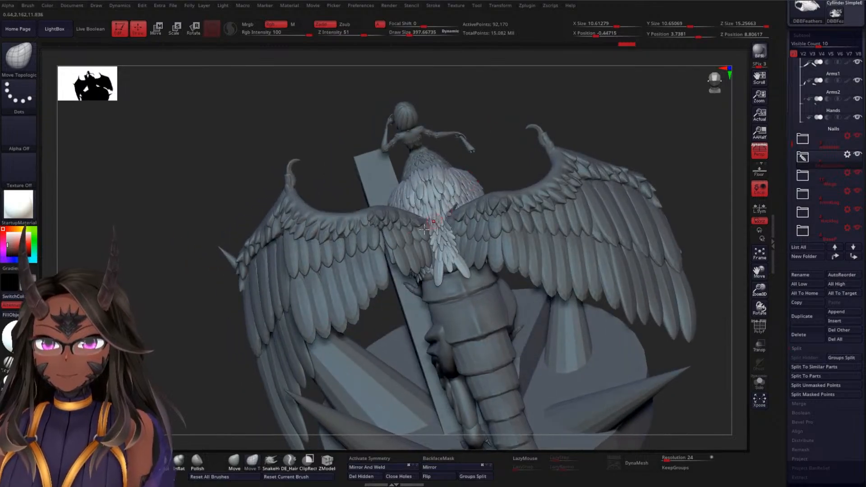
Make the WSF1 feather subtool near the wing base active and frame its short feather row
{"action": "left_click", "coordinate": [389, 238], "text": "alt"}
{"action": "right_click_drag", "start_coordinate": [330, 134], "coordinate": [290, 130], "text": "ctrl"}
{"action": "left_click_drag", "start_coordinate": [291, 130], "coordinate": [315, 158], "text": "ctrl"}
{"action": "mouse_move", "coordinate": [288, 139]}
{"action": "right_mouse_down", "text": "ctrl"}
{"action": "mouse_move", "coordinate": [296, 153]}
{"action": "mouse_move", "coordinate": [263, 117]}
{"action": "right_mouse_up", "text": "ctrl"}
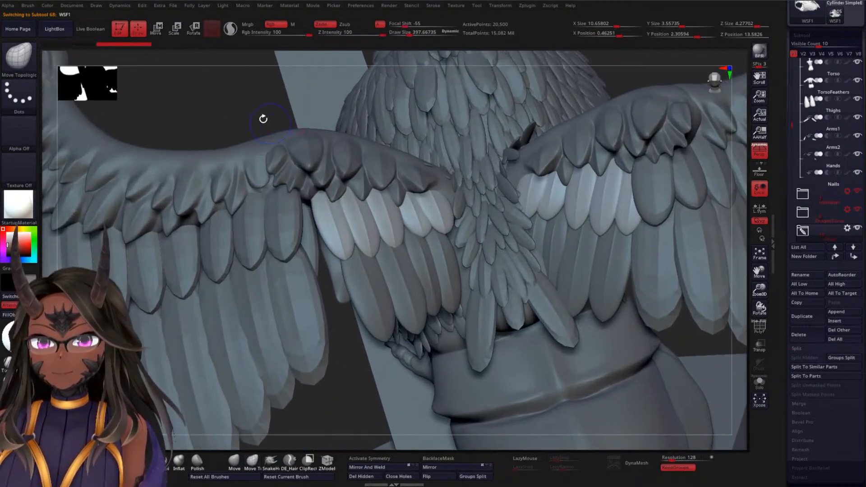
{"action": "left_click_drag", "start_coordinate": [263, 118], "coordinate": [321, 147]}
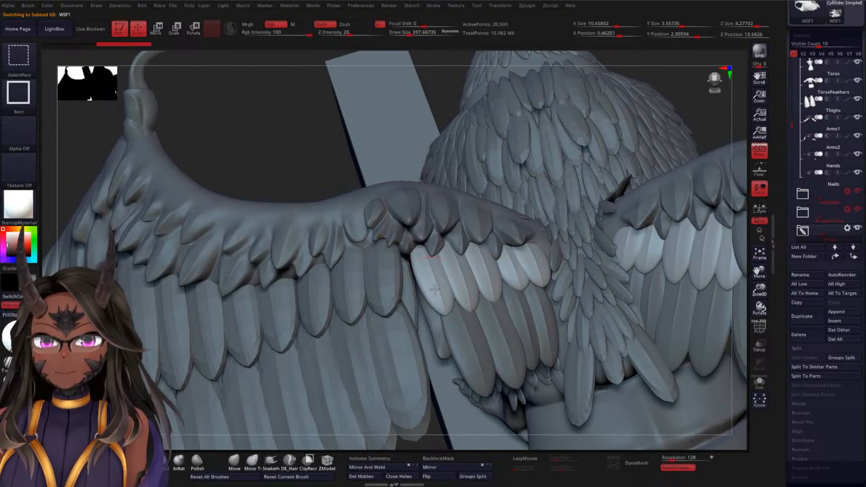
Mask all WSF1 feathers except the one farthest from the body and place the Move gizmo on that feather
{"action": "left_click", "coordinate": [436, 290], "text": "ctrl+shift"}
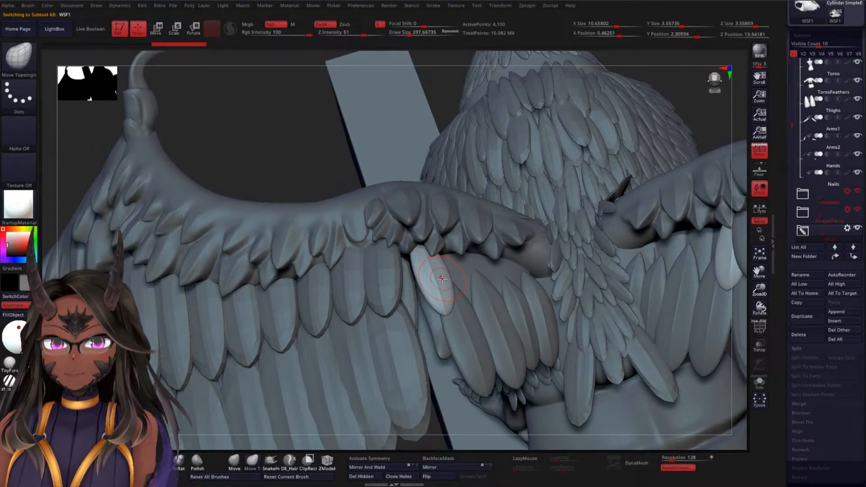
{"action": "key", "text": "w"}
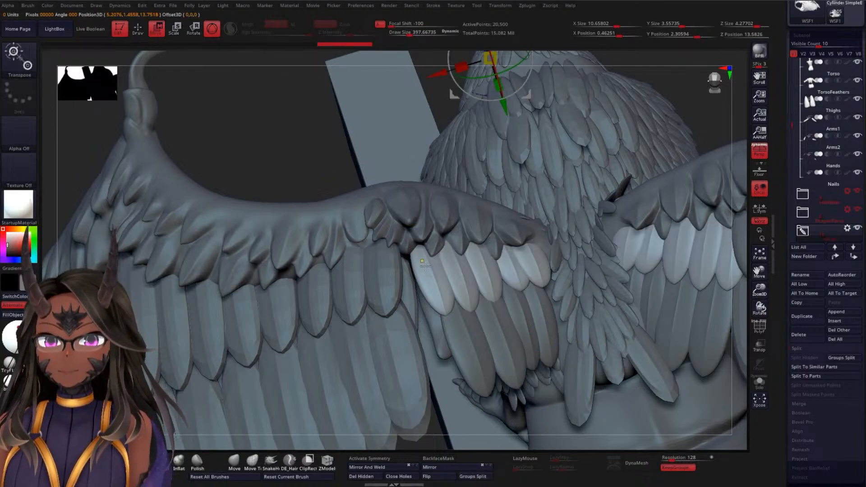
{"action": "left_click", "coordinate": [421, 270]}
{"action": "left_click_drag", "start_coordinate": [296, 137], "coordinate": [307, 194], "text": "alt"}
{"action": "left_click", "coordinate": [466, 264]}
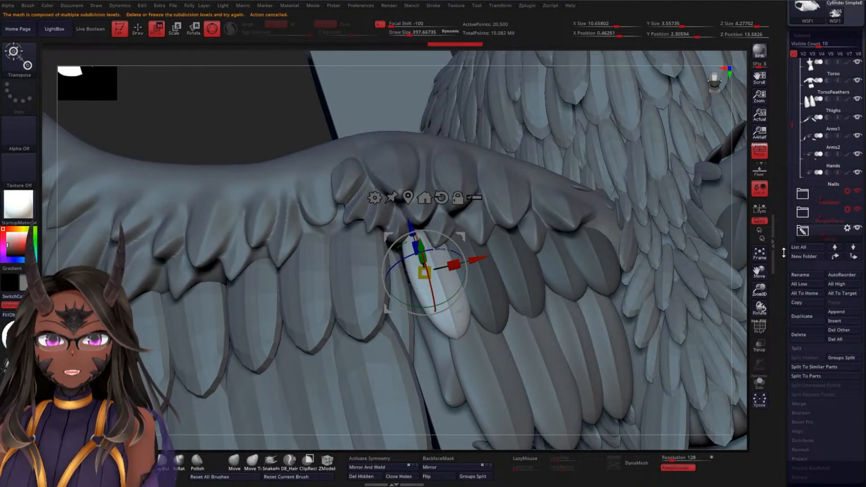
Lower the WSF1 subtool to subdivision level 1 and delete its higher subdivision levels
{"action": "scroll", "coordinate": [784, 253], "scroll_direction": "down", "scroll_amount": 7}
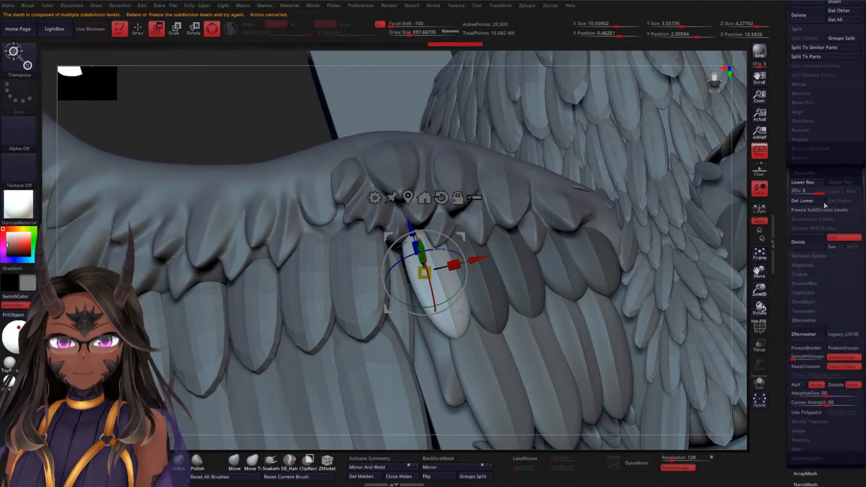
{"action": "left_click_drag", "start_coordinate": [821, 193], "coordinate": [814, 195]}
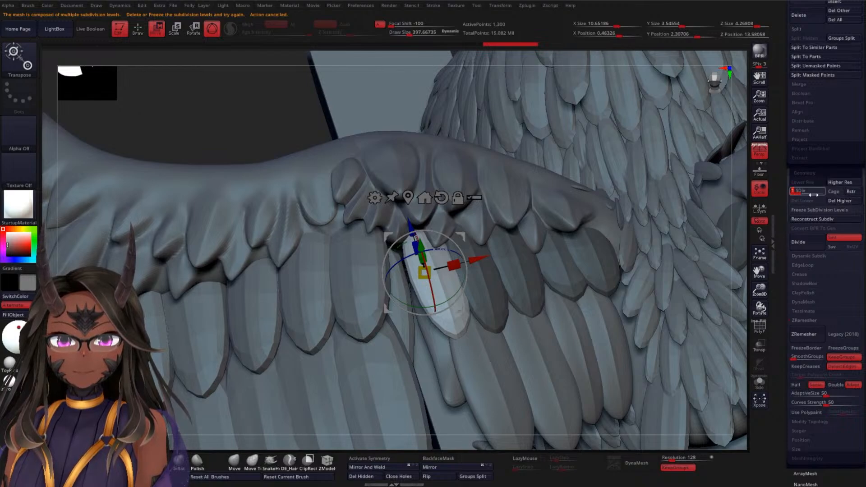
{"action": "left_click", "coordinate": [844, 201]}
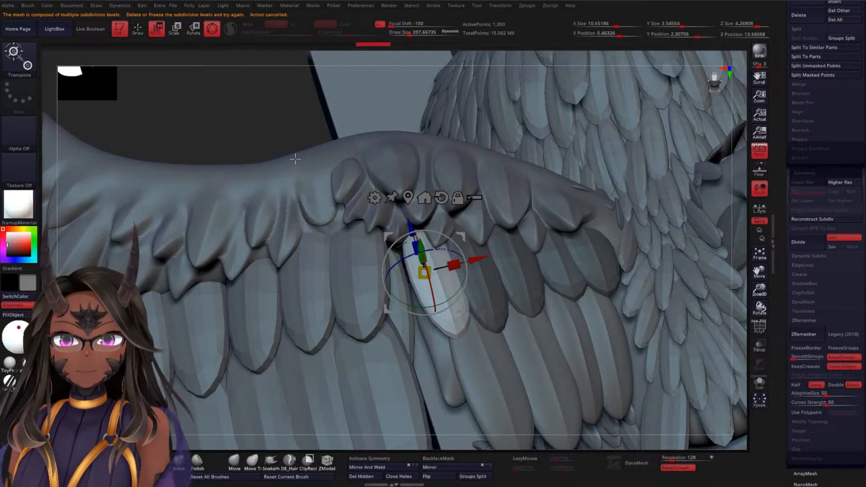
Duplicate the unmasked WSF1 feather away from the body into the wing gap and tilt the copy
{"action": "left_click_drag", "start_coordinate": [244, 111], "coordinate": [263, 112]}
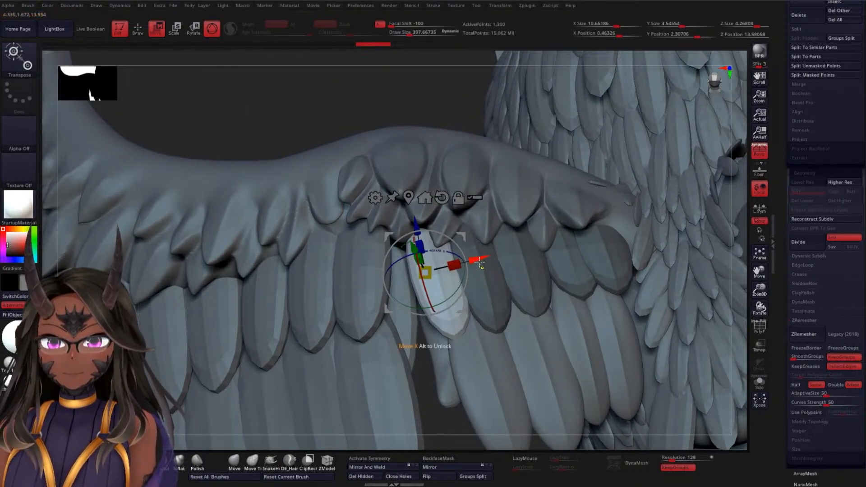
{"action": "mouse_move", "coordinate": [479, 260]}
{"action": "left_mouse_down", "text": "ctrl"}
{"action": "mouse_move", "coordinate": [452, 267]}
{"action": "mouse_move", "coordinate": [437, 299]}
{"action": "left_mouse_up", "text": "ctrl"}
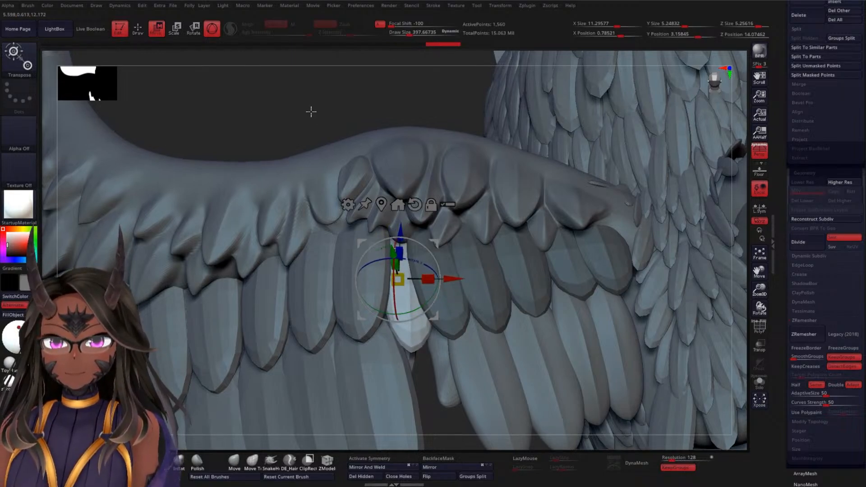
{"action": "left_click_drag", "start_coordinate": [311, 113], "coordinate": [315, 70]}
{"action": "mouse_move", "coordinate": [394, 235]}
{"action": "left_mouse_down"}
{"action": "mouse_move", "coordinate": [394, 227]}
{"action": "mouse_move", "coordinate": [449, 265]}
{"action": "mouse_move", "coordinate": [419, 232]}
{"action": "left_mouse_up"}
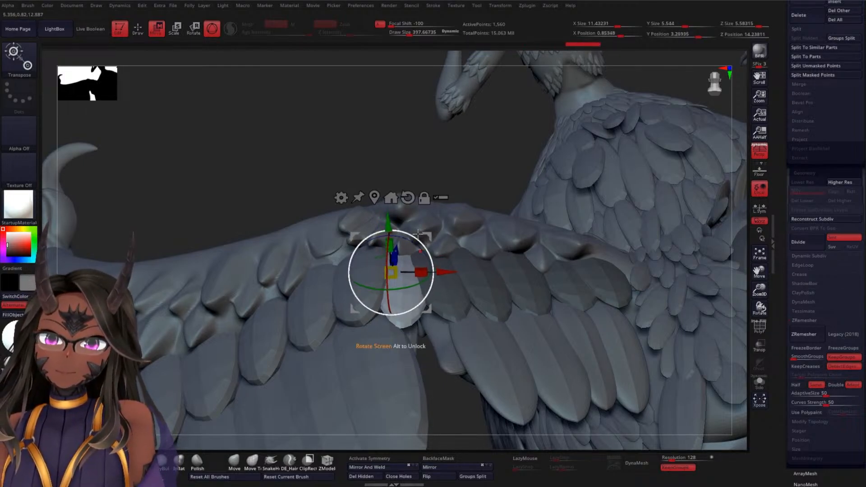
Rotate the copied WSF1 feather around several axes to line it up with the neighbouring feathers of its row
{"action": "left_click_drag", "start_coordinate": [468, 162], "coordinate": [467, 248]}
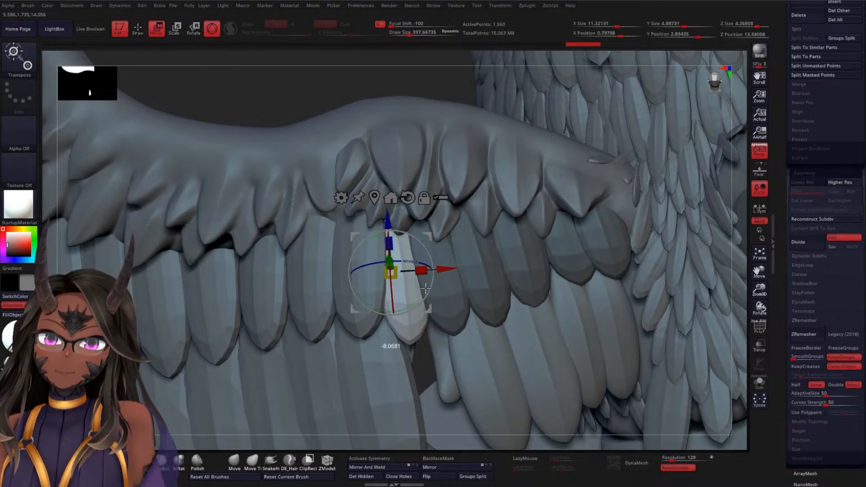
{"action": "left_click_drag", "start_coordinate": [425, 286], "coordinate": [424, 284]}
{"action": "left_click_drag", "start_coordinate": [317, 100], "coordinate": [402, 234]}
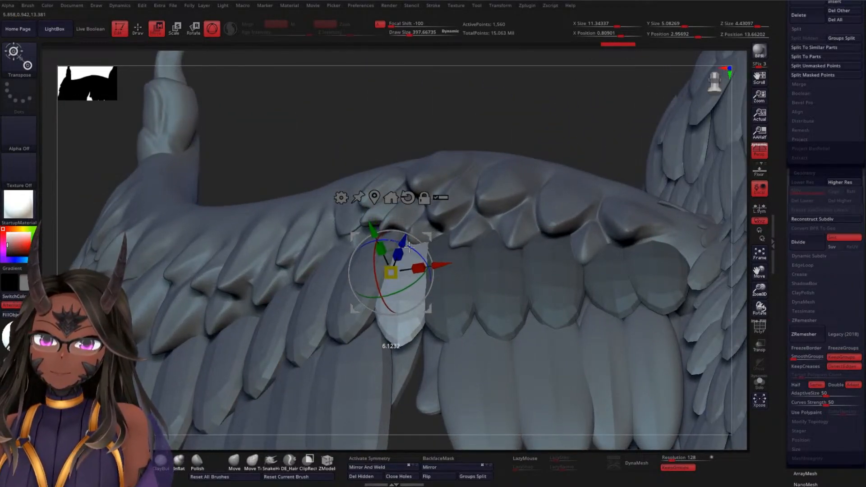
{"action": "left_click_drag", "start_coordinate": [408, 245], "coordinate": [409, 245]}
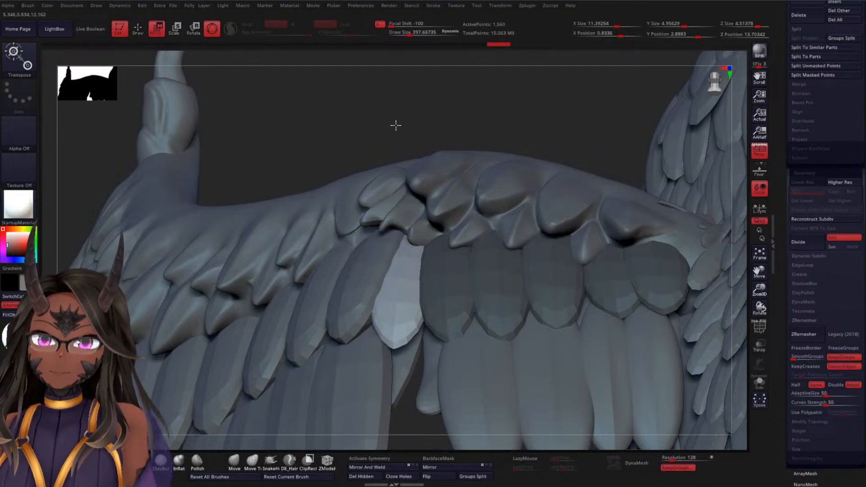
{"action": "left_click_drag", "start_coordinate": [395, 126], "coordinate": [406, 221], "text": "alt"}
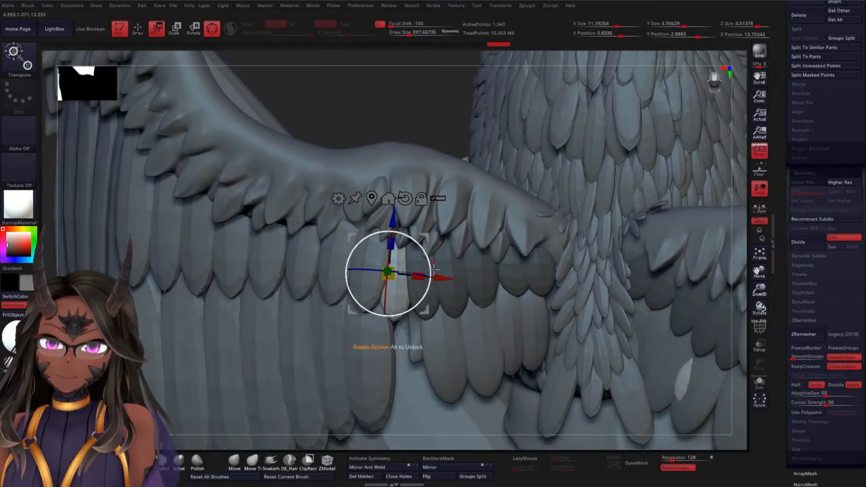
{"action": "left_click_drag", "start_coordinate": [433, 270], "coordinate": [429, 282]}
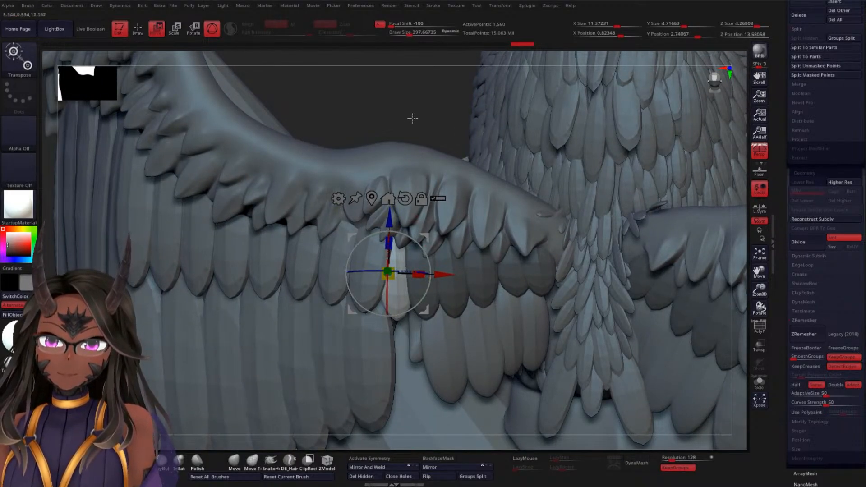
{"action": "left_click_drag", "start_coordinate": [413, 119], "coordinate": [412, 85], "text": "alt"}
Return to Draw mode and clear the mask from the WSF1 feathers
{"action": "key", "text": "q"}
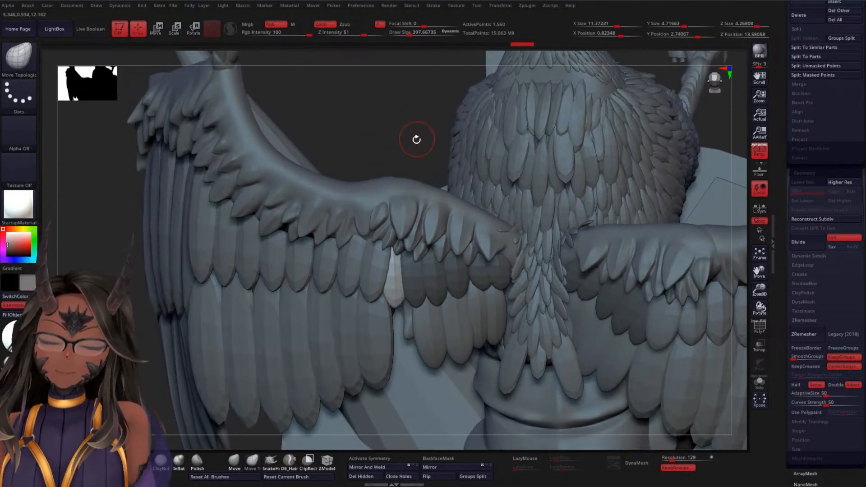
{"action": "left_click_drag", "start_coordinate": [416, 139], "coordinate": [414, 154]}
{"action": "mouse_move", "coordinate": [415, 154]}
{"action": "left_mouse_down", "text": "alt"}
{"action": "mouse_move", "coordinate": [411, 104]}
{"action": "mouse_move", "coordinate": [412, 154]}
{"action": "mouse_move", "coordinate": [452, 117]}
{"action": "mouse_move", "coordinate": [412, 120]}
{"action": "mouse_move", "coordinate": [393, 134]}
{"action": "mouse_move", "coordinate": [393, 112]}
{"action": "mouse_move", "coordinate": [397, 147]}
{"action": "mouse_move", "coordinate": [387, 106]}
{"action": "left_mouse_up", "text": "alt"}
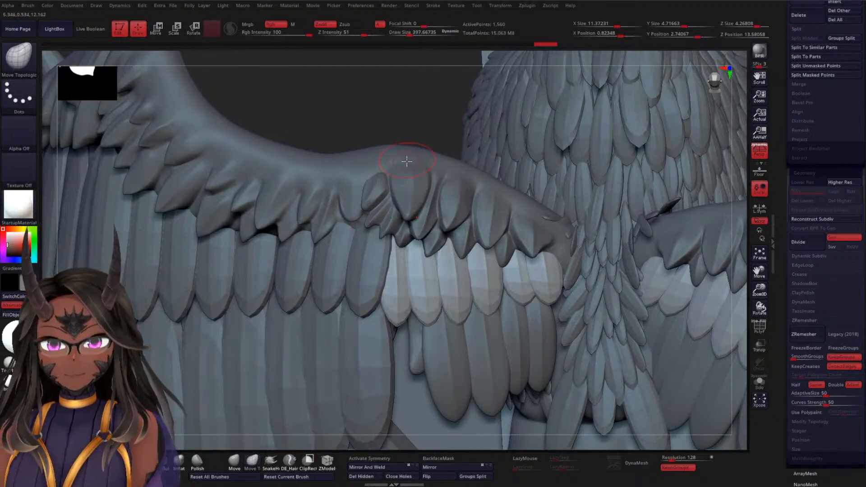
Make the WSF2 feather subtool active and mask all its feathers except the one farthest from the body
{"action": "mouse_move", "coordinate": [427, 134]}
{"action": "left_mouse_down", "text": "shift"}
{"action": "mouse_move", "coordinate": [419, 73]}
{"action": "mouse_move", "coordinate": [386, 227]}
{"action": "mouse_move", "coordinate": [394, 275]}
{"action": "mouse_move", "coordinate": [379, 170]}
{"action": "mouse_move", "coordinate": [427, 195]}
{"action": "left_mouse_up", "text": "shift"}
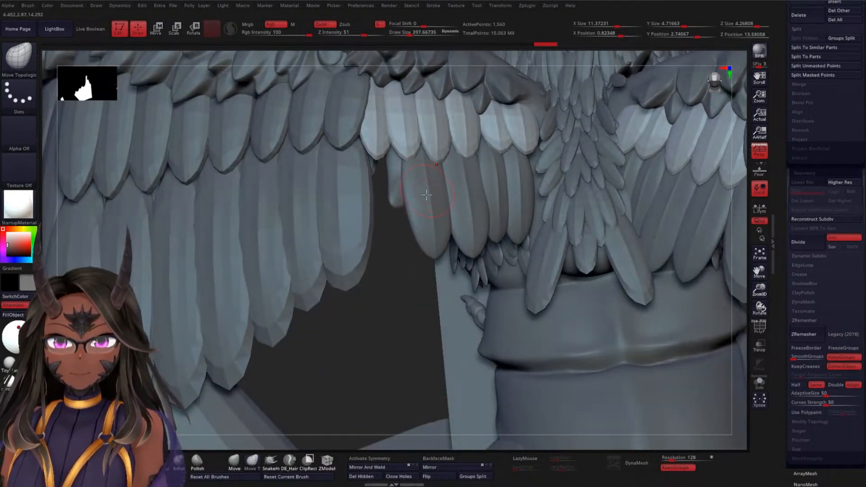
{"action": "left_click", "coordinate": [425, 217], "text": "alt"}
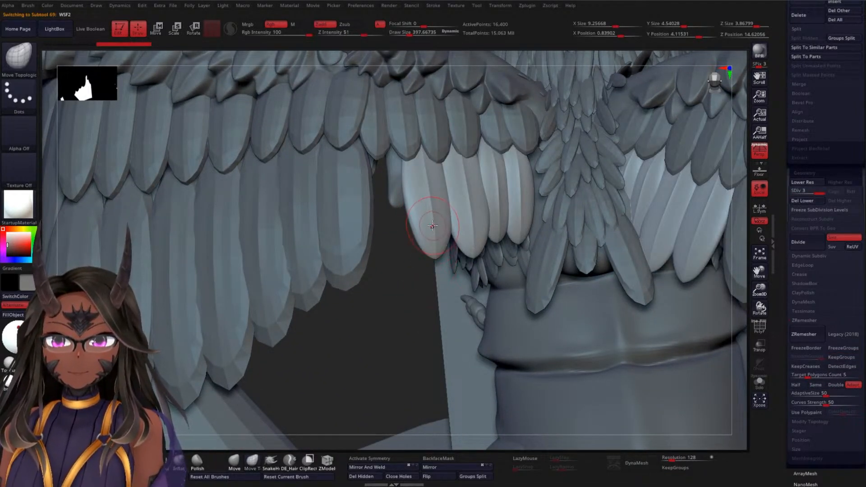
{"action": "key", "text": "w"}
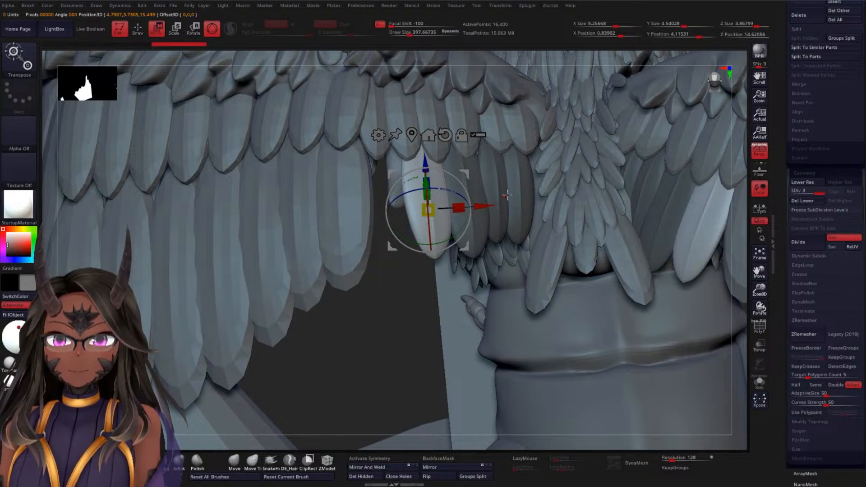
Lower the WSF2 subtool to subdivision level 1 and delete its higher subdivision levels
{"action": "left_click_drag", "start_coordinate": [486, 206], "coordinate": [481, 206], "text": "ctrl"}
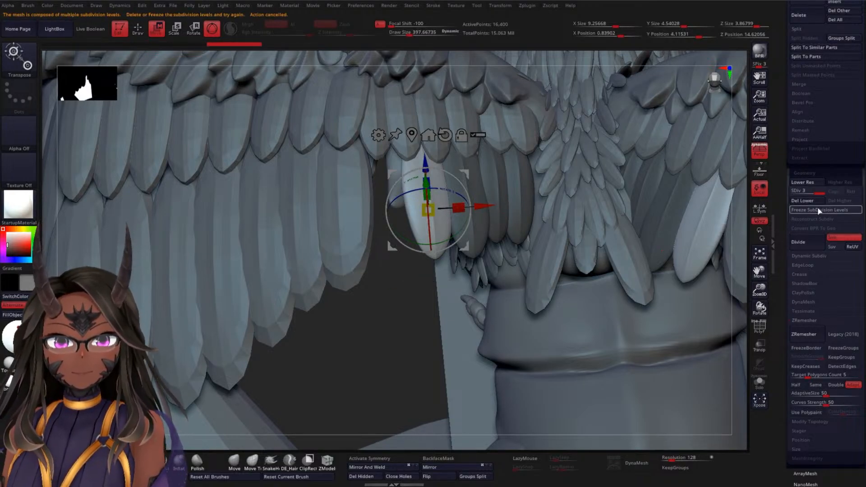
{"action": "left_click_drag", "start_coordinate": [780, 193], "coordinate": [778, 193]}
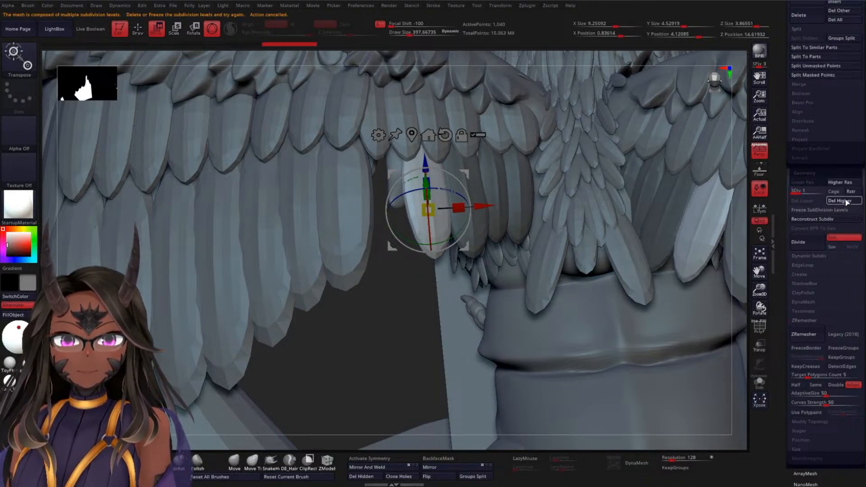
{"action": "left_click", "coordinate": [845, 201]}
Try to duplicate the outermost WSF2 feather away from the body, and undo it
{"action": "left_click_drag", "start_coordinate": [485, 206], "coordinate": [451, 207]}
{"action": "key", "text": "ctrl+z"}
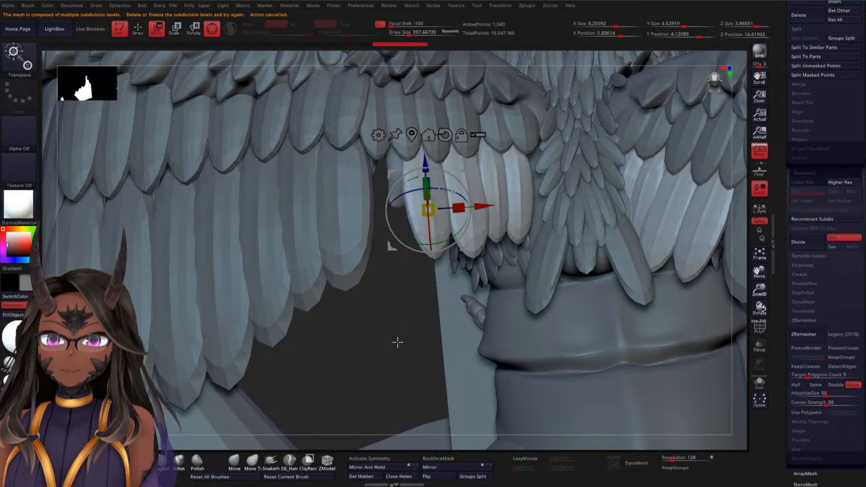
{"action": "left_click_drag", "start_coordinate": [396, 342], "coordinate": [529, 258]}
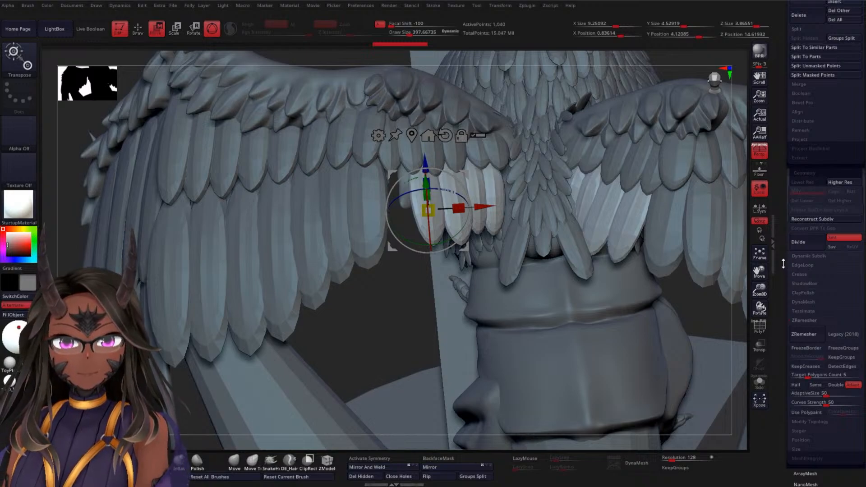
Open the Polygroups options, then isolate the outermost WSF2 feather with a mask and place the Move gizmo on it
{"action": "left_click_drag", "start_coordinate": [784, 264], "coordinate": [801, 165]}
{"action": "left_click_drag", "start_coordinate": [786, 212], "coordinate": [794, 269]}
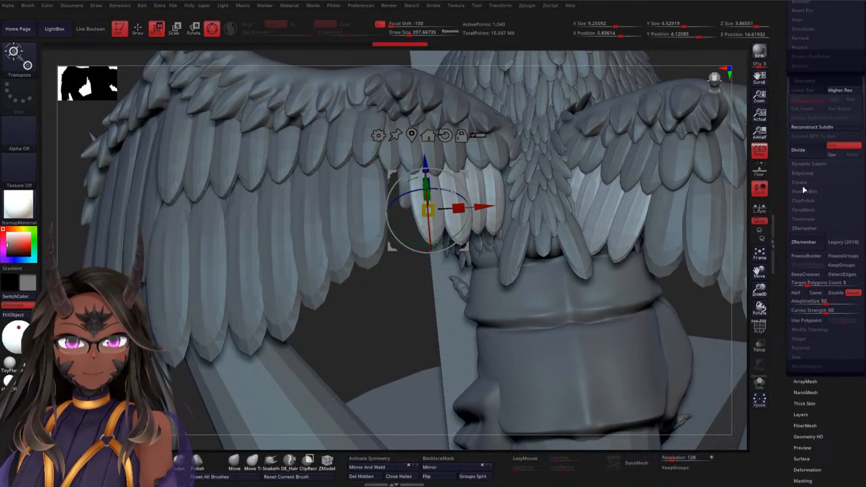
{"action": "scroll", "coordinate": [785, 234], "scroll_direction": "down", "scroll_amount": 10}
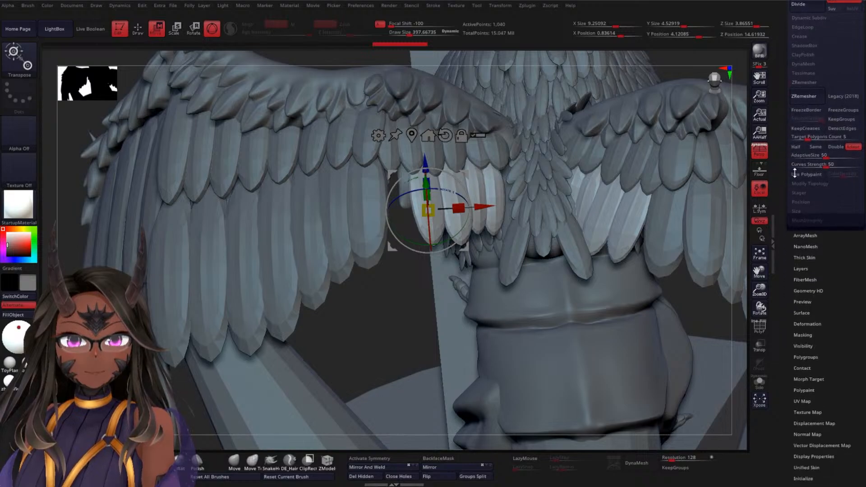
{"action": "left_click", "coordinate": [806, 268]}
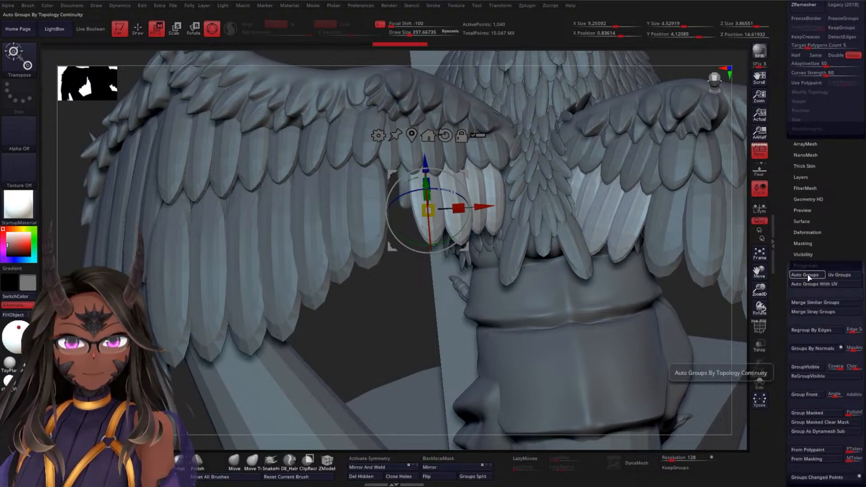
{"action": "left_click", "coordinate": [425, 212], "text": "ctrl"}
{"action": "left_click", "coordinate": [414, 206], "text": "ctrl"}
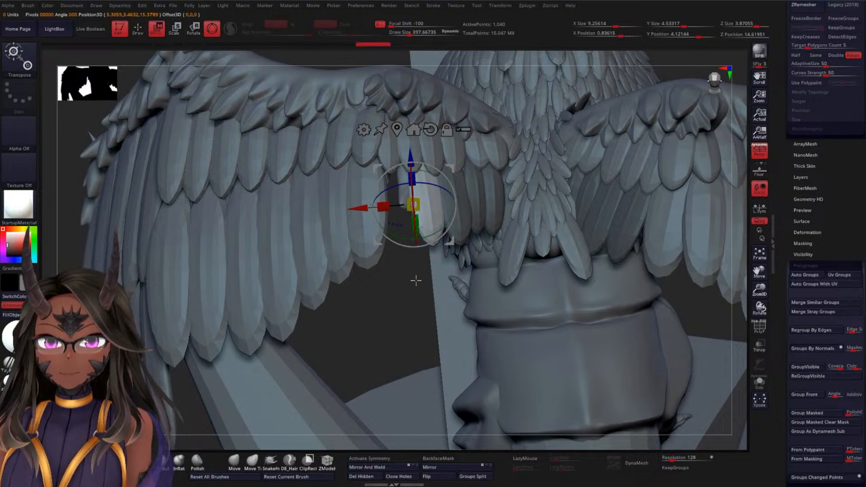
Duplicate the unmasked WSF2 feather away from the body into the gap and angle the copy to follow the wing
{"action": "left_click_drag", "start_coordinate": [413, 281], "coordinate": [415, 316], "text": "alt"}
{"action": "left_click_drag", "start_coordinate": [365, 210], "coordinate": [328, 208]}
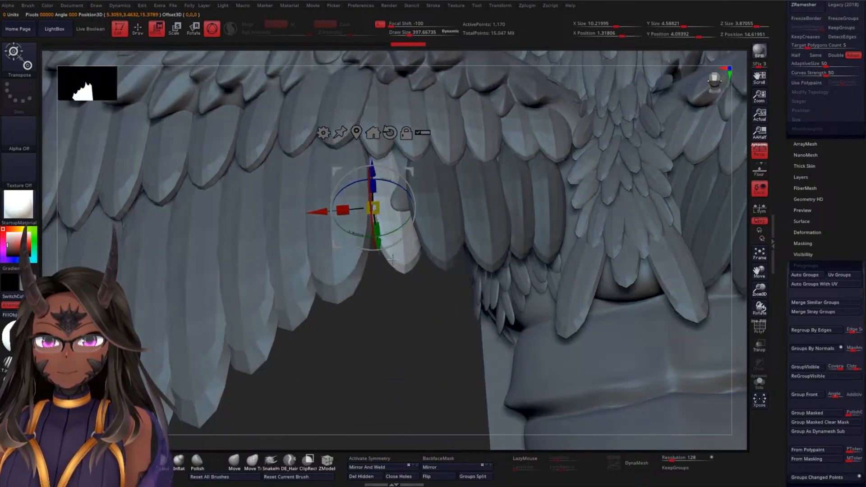
{"action": "left_click_drag", "start_coordinate": [393, 260], "coordinate": [387, 208]}
{"action": "left_click_drag", "start_coordinate": [381, 258], "coordinate": [380, 249]}
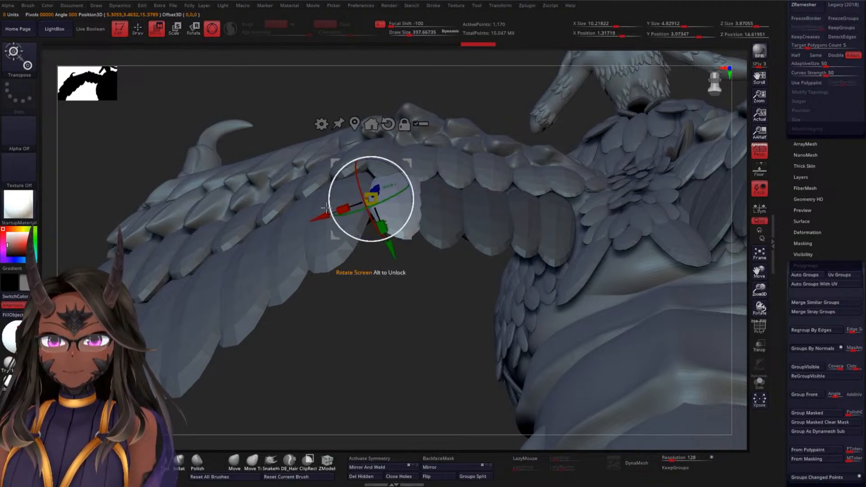
{"action": "left_click_drag", "start_coordinate": [322, 218], "coordinate": [319, 219]}
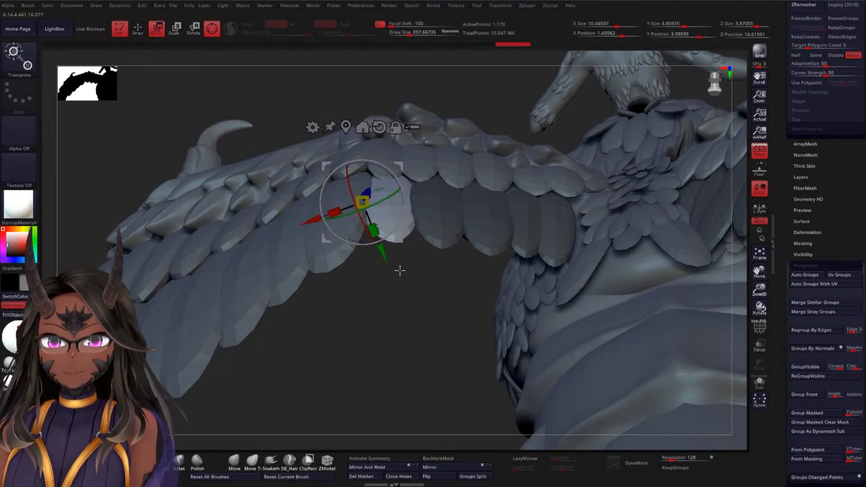
Nudge the copied WSF2 feather sideways and downward so its tip continues the lower edge of the feather row
{"action": "left_click_drag", "start_coordinate": [398, 271], "coordinate": [399, 194]}
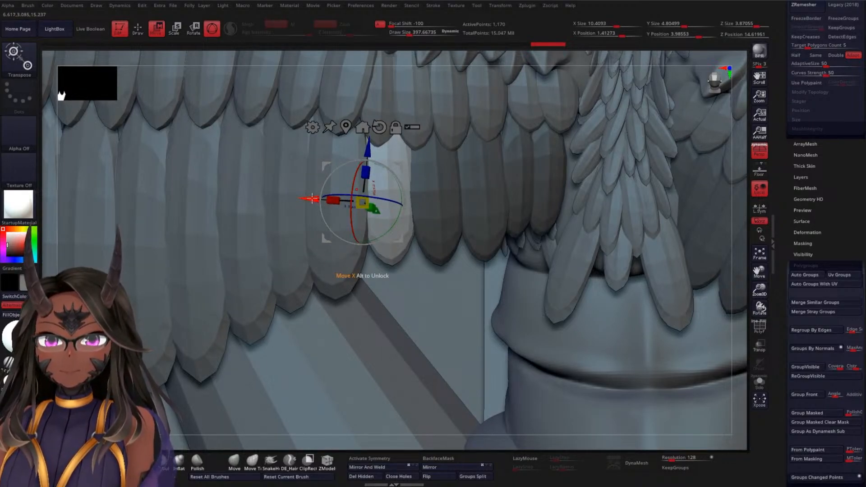
{"action": "left_click_drag", "start_coordinate": [309, 199], "coordinate": [311, 199]}
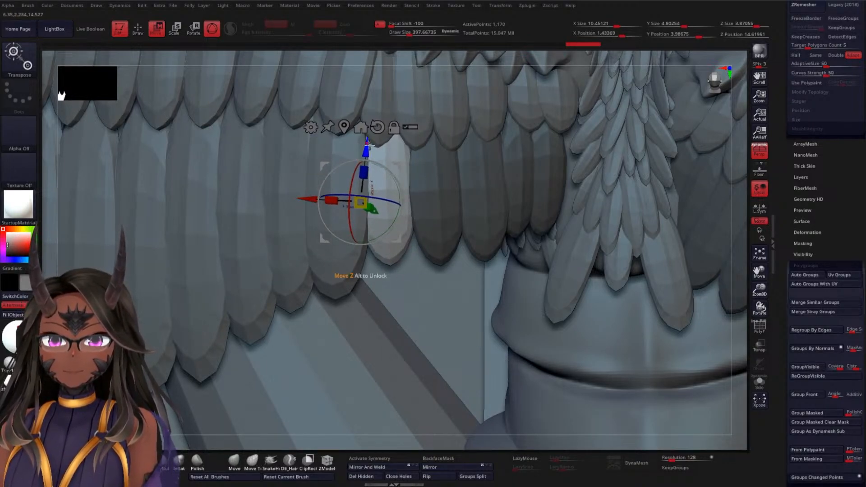
{"action": "left_click_drag", "start_coordinate": [369, 157], "coordinate": [372, 157]}
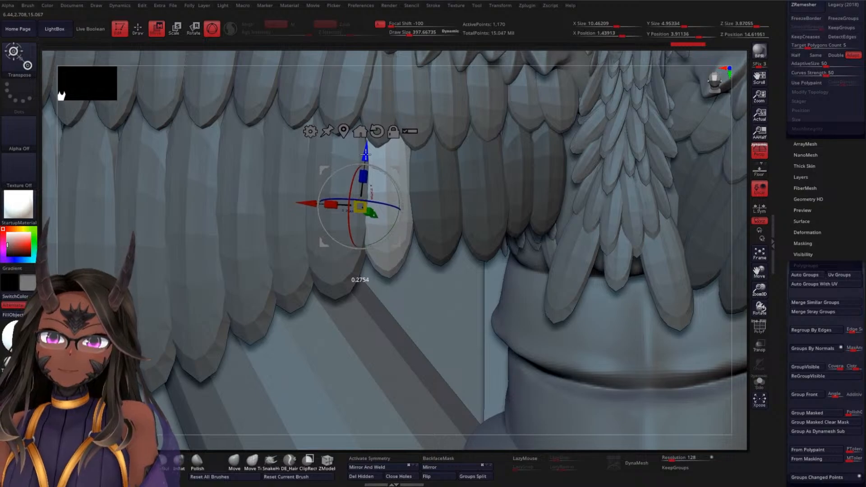
{"action": "left_click_drag", "start_coordinate": [366, 154], "coordinate": [368, 173]}
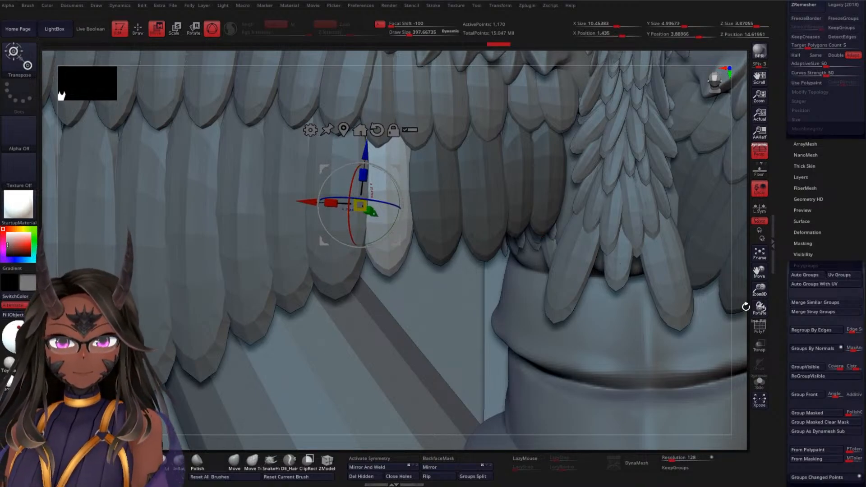
Rotate the copied WSF2 feather slightly to fit between its neighbours and return to Draw mode
{"action": "left_click_drag", "start_coordinate": [745, 306], "coordinate": [737, 219]}
{"action": "left_click_drag", "start_coordinate": [564, 253], "coordinate": [624, 192]}
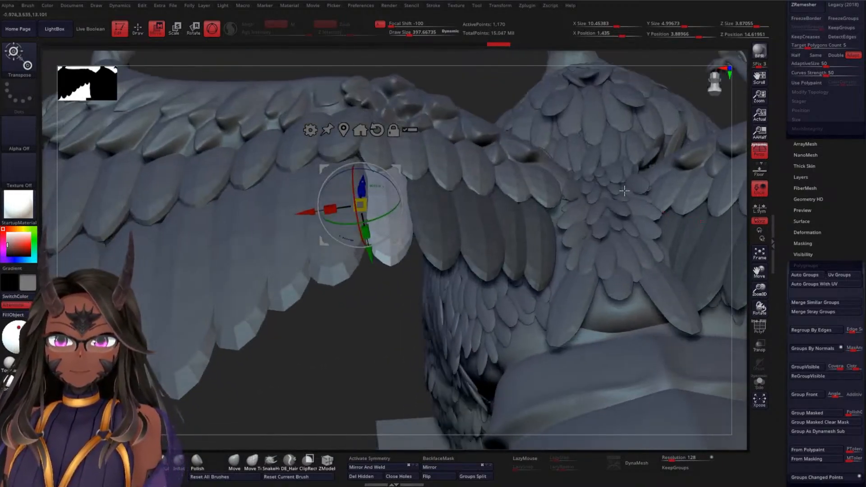
{"action": "left_click_drag", "start_coordinate": [386, 329], "coordinate": [400, 222]}
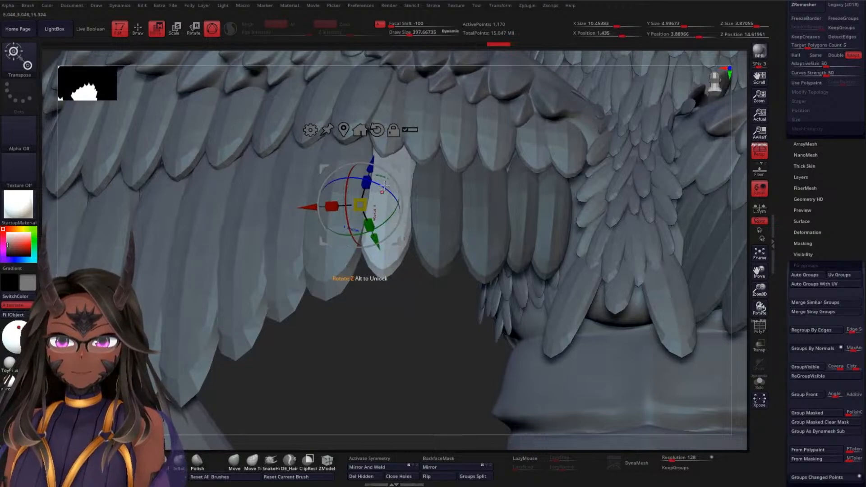
{"action": "left_click_drag", "start_coordinate": [387, 186], "coordinate": [389, 181]}
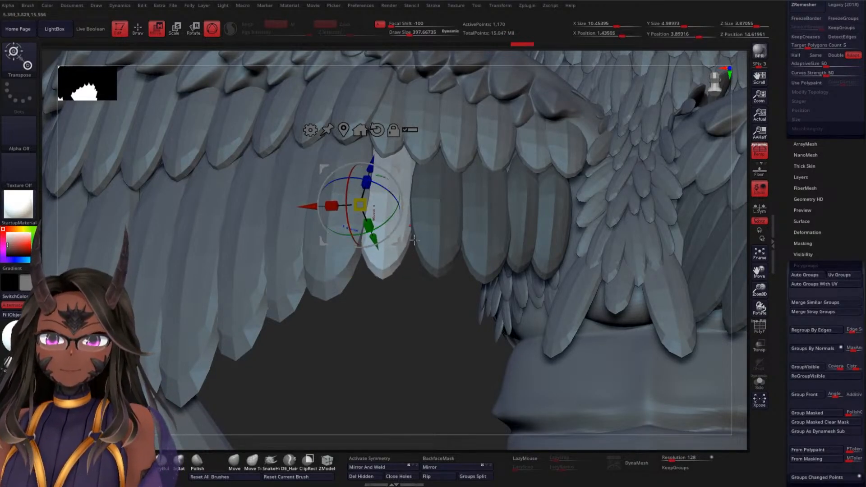
{"action": "mouse_move", "coordinate": [414, 240]}
{"action": "left_mouse_down"}
{"action": "mouse_move", "coordinate": [441, 294]}
{"action": "mouse_move", "coordinate": [418, 274]}
{"action": "mouse_move", "coordinate": [400, 273]}
{"action": "mouse_move", "coordinate": [406, 253]}
{"action": "mouse_move", "coordinate": [416, 259]}
{"action": "mouse_move", "coordinate": [372, 300]}
{"action": "mouse_move", "coordinate": [368, 325]}
{"action": "mouse_move", "coordinate": [352, 323]}
{"action": "mouse_move", "coordinate": [413, 217]}
{"action": "left_mouse_up"}
{"action": "key", "text": "q"}
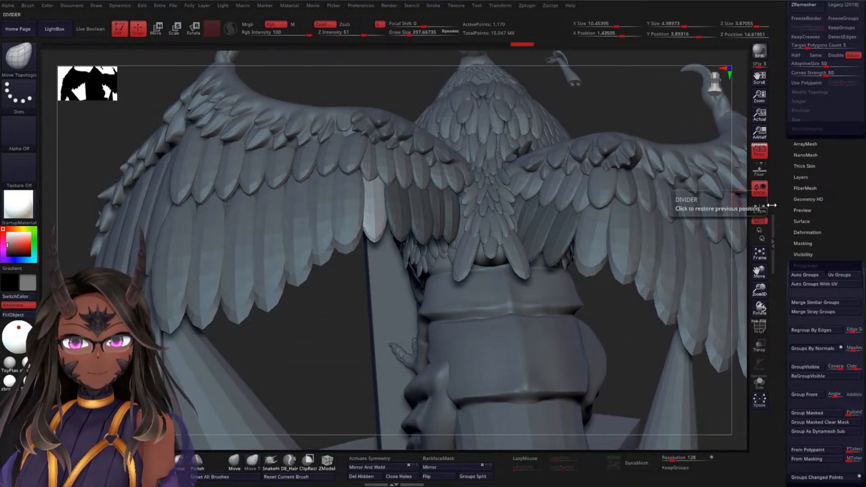
Examine the filled wing feathers from the back, side, front and below, and bring the subtool list into view
{"action": "scroll", "coordinate": [787, 258], "scroll_direction": "up", "scroll_amount": 5}
{"action": "mouse_move", "coordinate": [787, 259]}
{"action": "left_mouse_down"}
{"action": "mouse_move", "coordinate": [785, 284]}
{"action": "mouse_move", "coordinate": [786, 268]}
{"action": "left_mouse_up"}
{"action": "left_click_drag", "start_coordinate": [408, 291], "coordinate": [340, 282]}
{"action": "left_click_drag", "start_coordinate": [148, 342], "coordinate": [138, 334]}
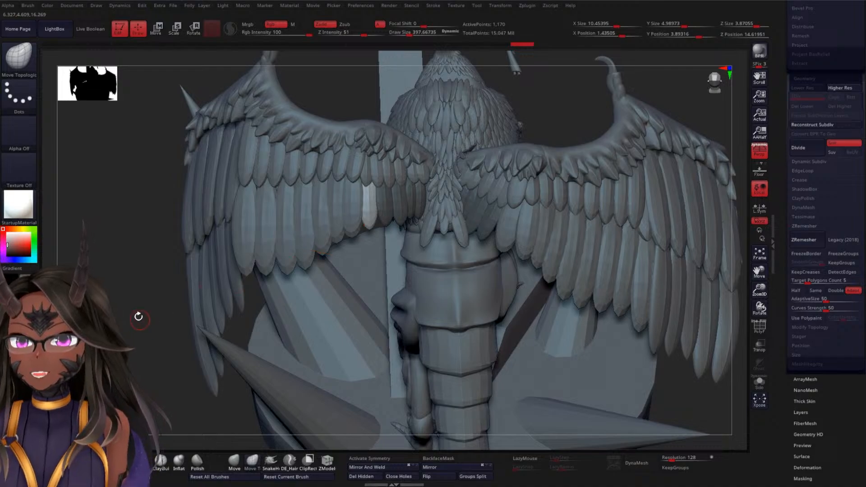
{"action": "left_click_drag", "start_coordinate": [139, 317], "coordinate": [302, 226]}
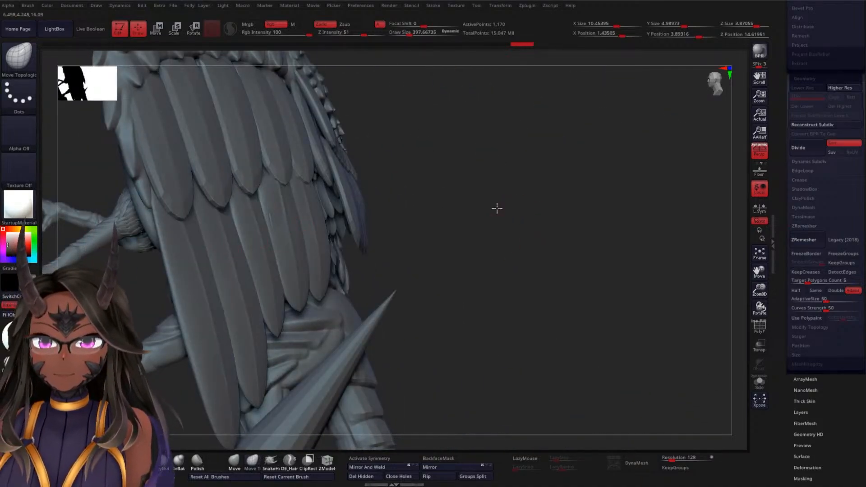
{"action": "left_click_drag", "start_coordinate": [497, 208], "coordinate": [623, 159]}
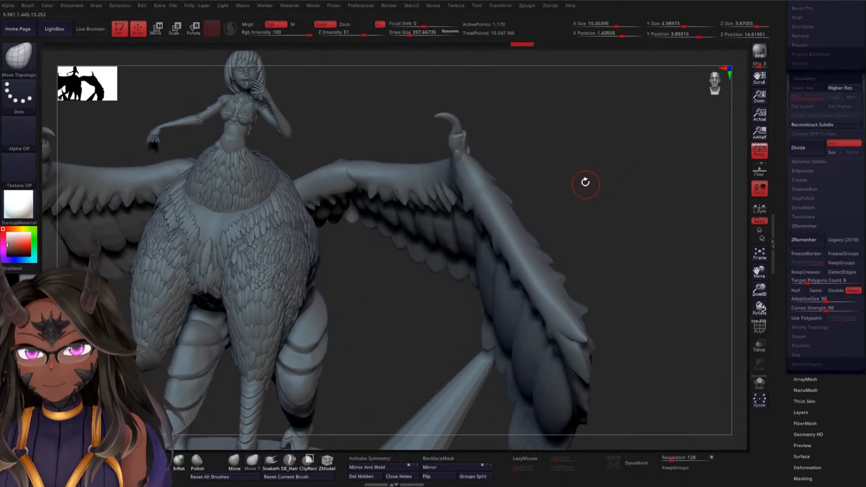
{"action": "left_click_drag", "start_coordinate": [585, 183], "coordinate": [620, 125]}
{"action": "left_click_drag", "start_coordinate": [783, 152], "coordinate": [778, 283]}
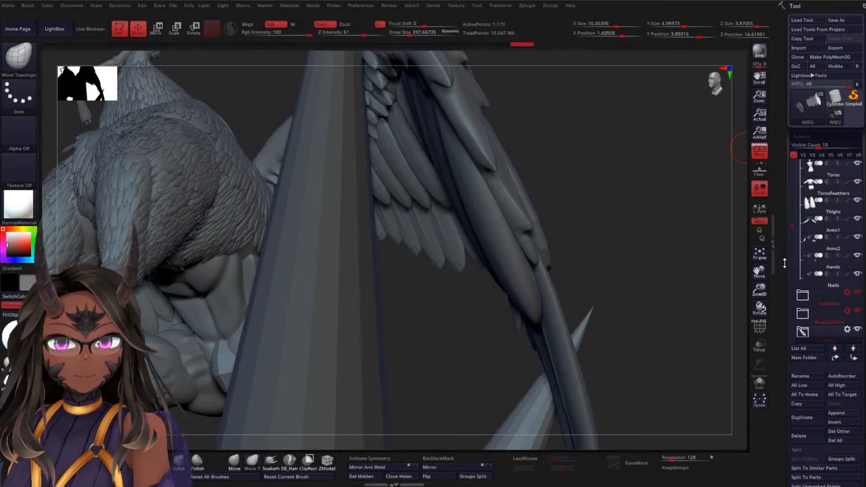
Hide the subtool folders containing the thigh feathers and the large column that block the view of the wing
{"action": "left_click_drag", "start_coordinate": [790, 221], "coordinate": [790, 271]}
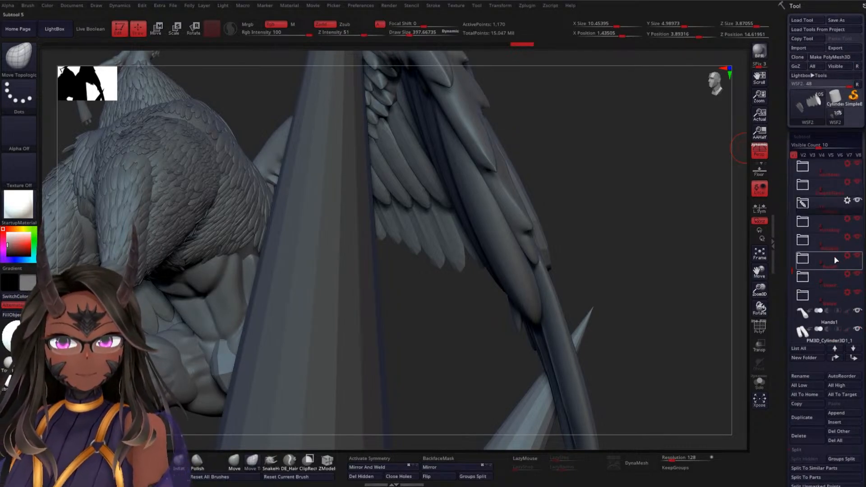
{"action": "left_click", "coordinate": [858, 221]}
{"action": "left_click", "coordinate": [859, 238]}
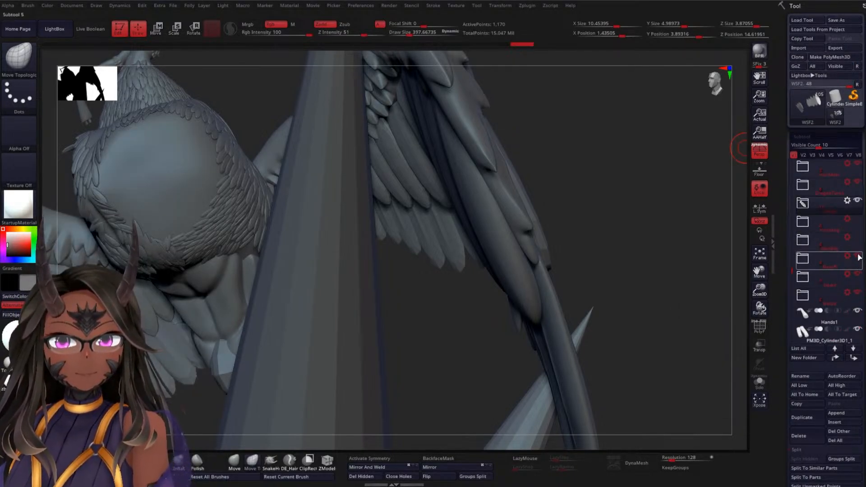
{"action": "left_click", "coordinate": [859, 257]}
{"action": "left_click", "coordinate": [859, 275]}
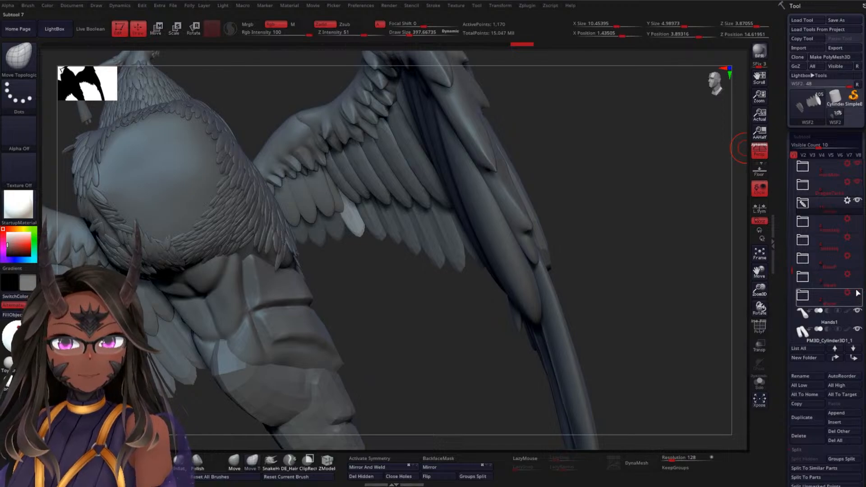
{"action": "left_click_drag", "start_coordinate": [792, 270], "coordinate": [790, 293]}
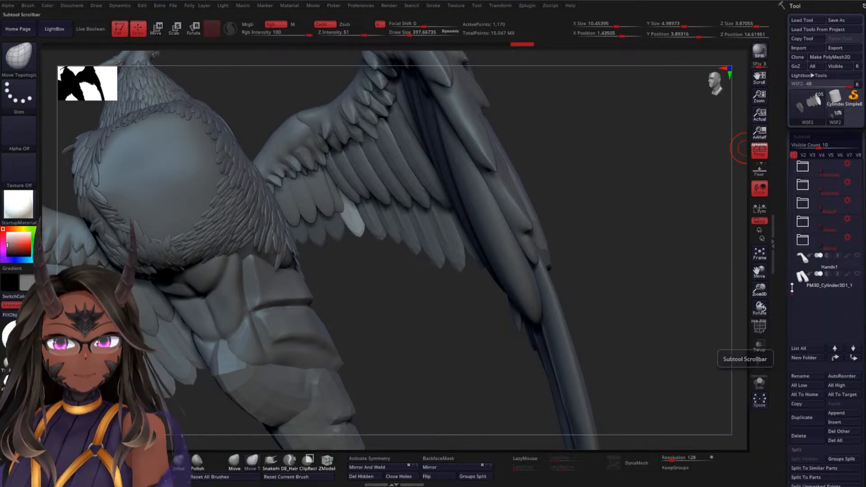
Hide the remaining body folders so only the wings are shown, and bring the feather gap near the wing root into view
{"action": "left_click_drag", "start_coordinate": [792, 289], "coordinate": [793, 251]}
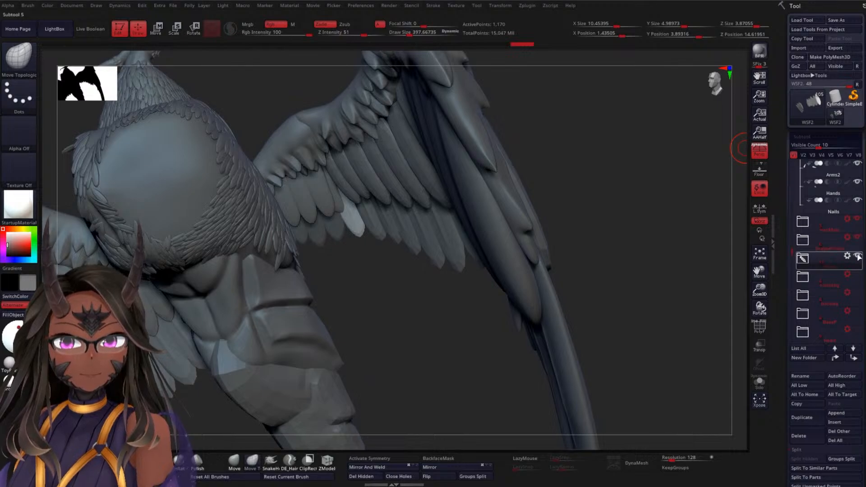
{"action": "left_click", "coordinate": [862, 245]}
{"action": "left_click", "coordinate": [860, 235]}
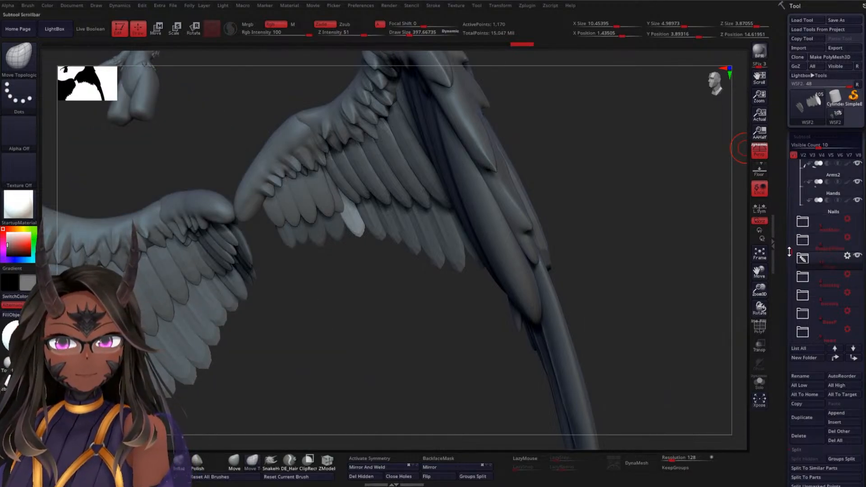
{"action": "left_click_drag", "start_coordinate": [792, 251], "coordinate": [812, 175]}
{"action": "left_click", "coordinate": [859, 199]}
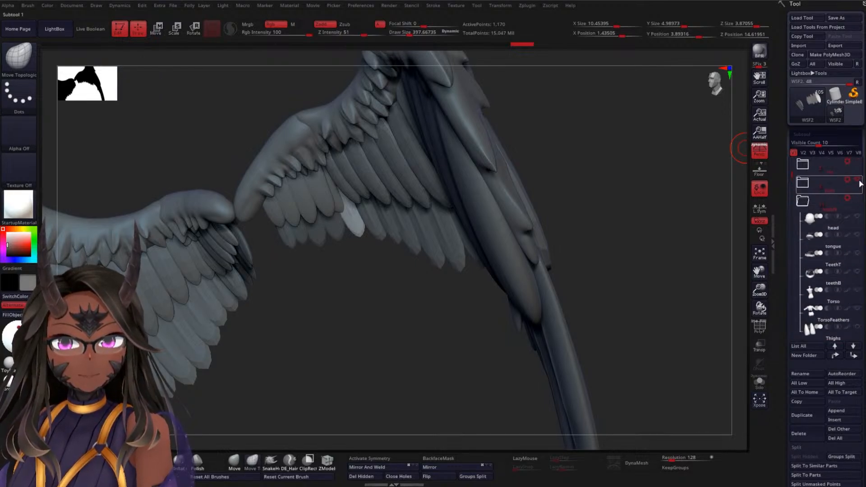
{"action": "left_click", "coordinate": [835, 183]}
{"action": "left_click_drag", "start_coordinate": [613, 180], "coordinate": [513, 224]}
{"action": "left_click_drag", "start_coordinate": [412, 300], "coordinate": [370, 332]}
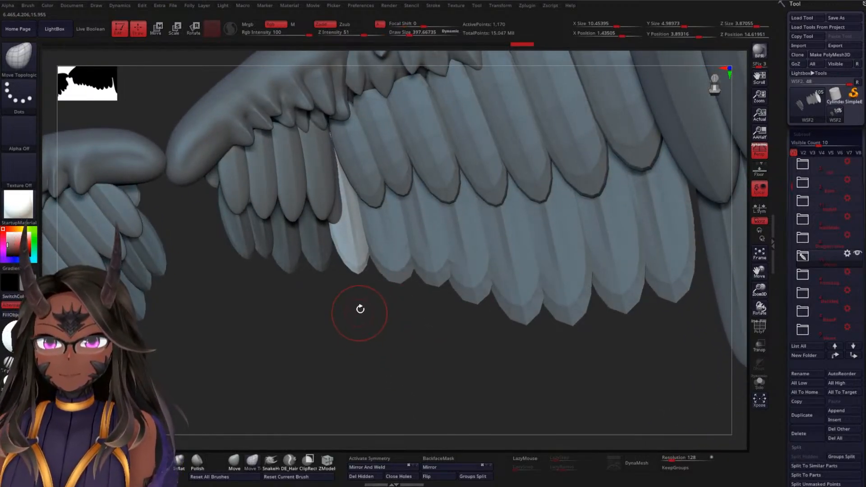
Make the BottomWS1 feather row active and switch it to its lowest subdivision level
{"action": "left_click", "coordinate": [347, 230], "text": "alt"}
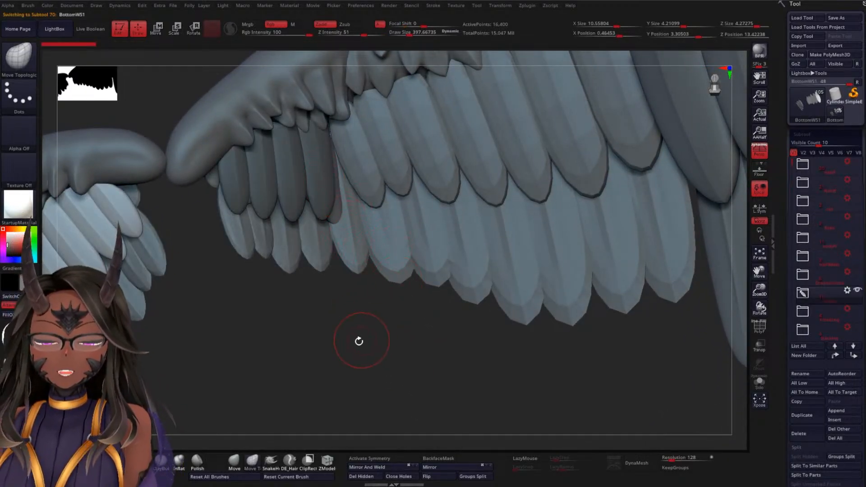
{"action": "scroll", "coordinate": [779, 226], "scroll_direction": "down", "scroll_amount": 5}
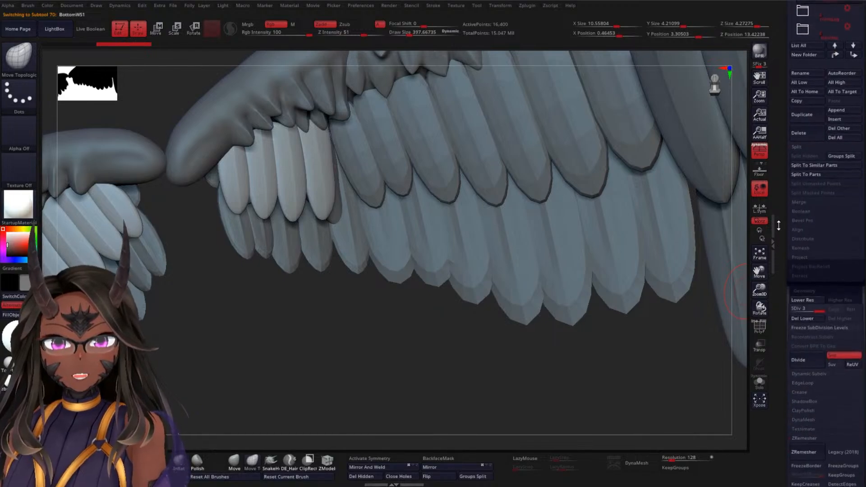
{"action": "scroll", "coordinate": [779, 226], "scroll_direction": "down", "scroll_amount": 5}
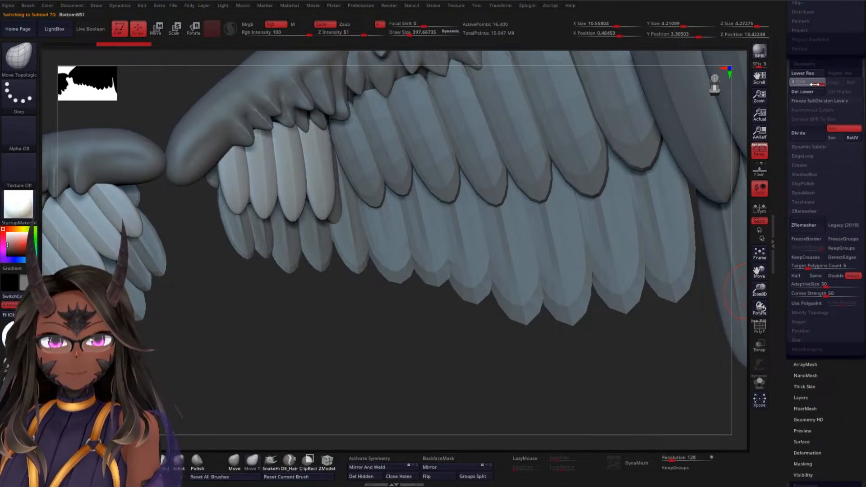
{"action": "left_click", "coordinate": [797, 84]}
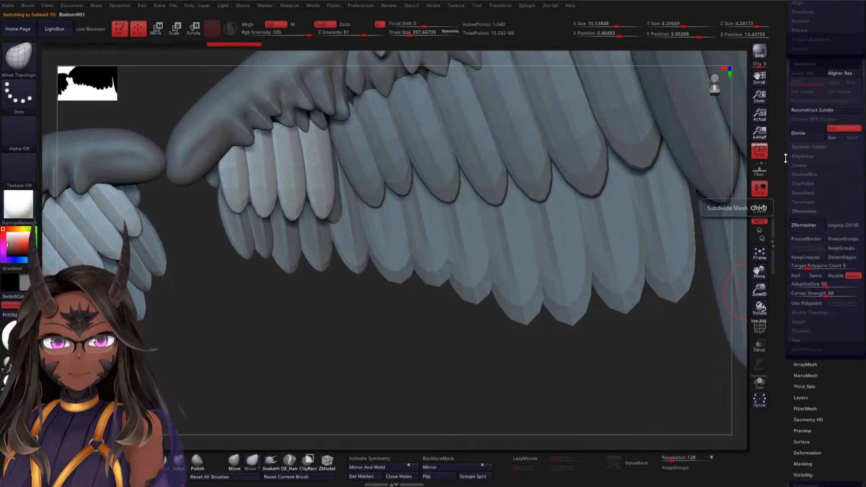
{"action": "scroll", "coordinate": [808, 192], "scroll_direction": "down", "scroll_amount": 4}
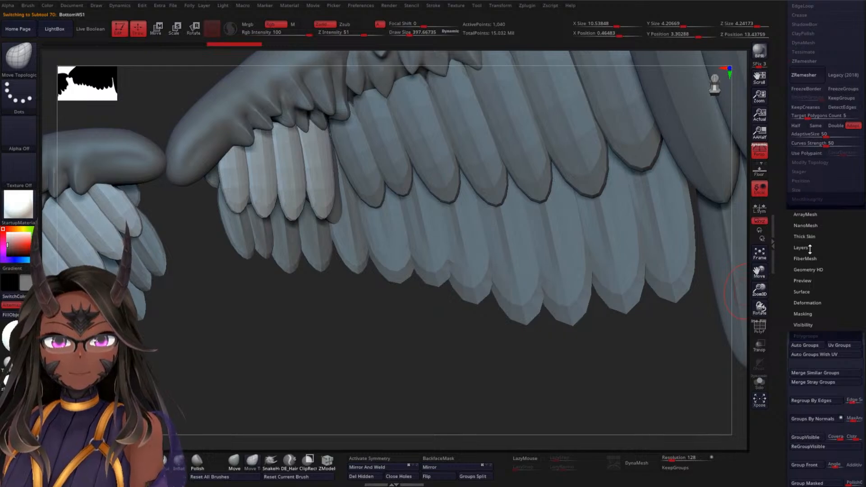
{"action": "scroll", "coordinate": [787, 282], "scroll_direction": "down", "scroll_amount": 3}
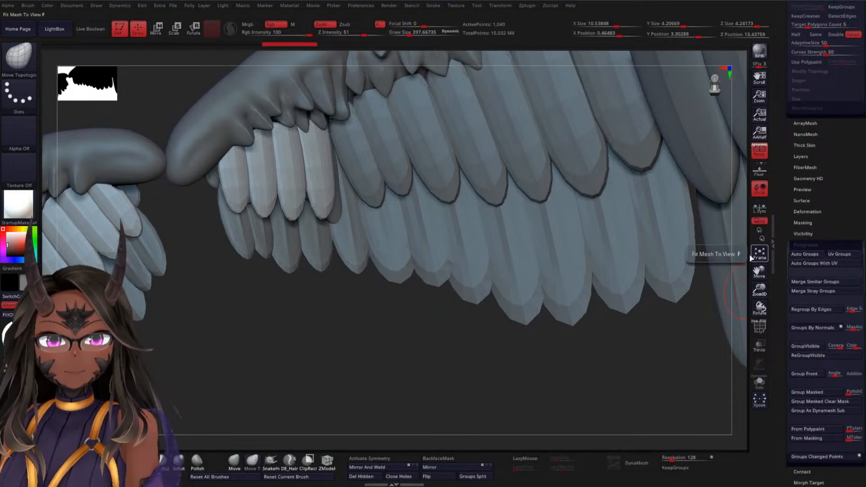
Isolate the BottomWS1 feather beside the gap, show the whole row again, and mask every feather except that one
{"action": "left_click_drag", "start_coordinate": [287, 291], "coordinate": [350, 361], "text": "alt"}
{"action": "left_click", "coordinate": [327, 203], "text": "ctrl+shift"}
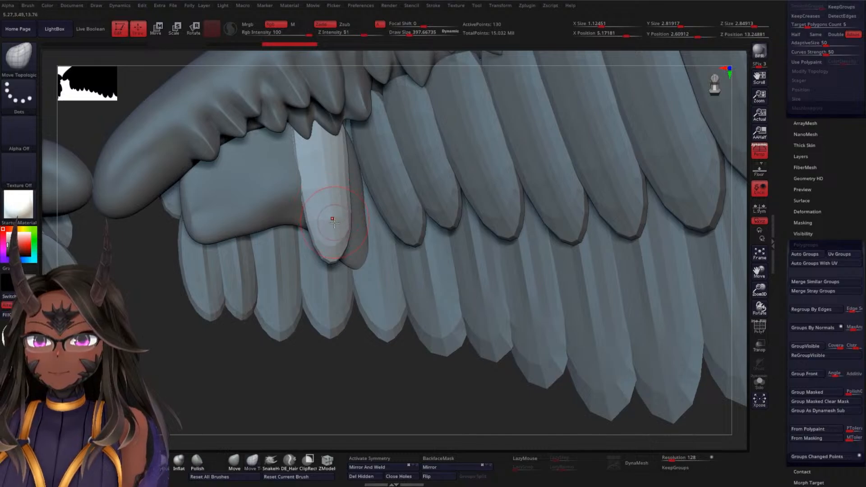
{"action": "left_click", "coordinate": [261, 364], "text": "ctrl+shift"}
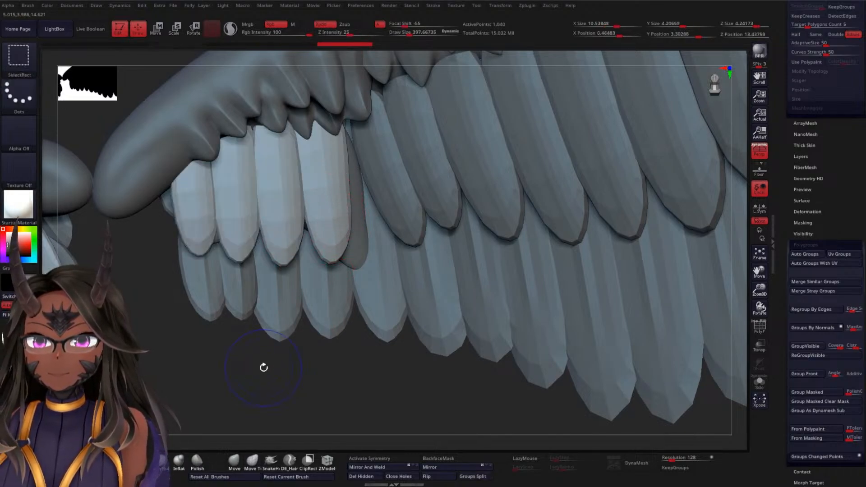
{"action": "key", "text": "w"}
{"action": "left_click", "coordinate": [334, 213], "text": "ctrl"}
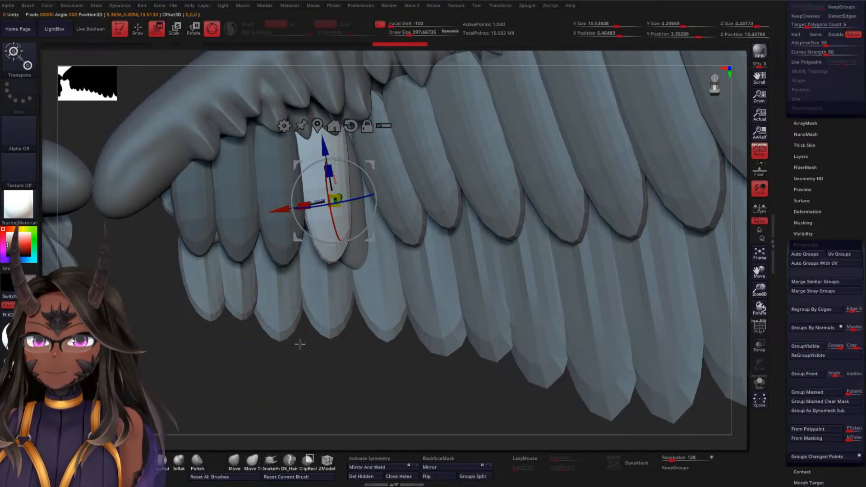
Duplicate the unmasked BottomWS1 feather sideways into the gap and adjust the copy's depth against its neighbours
{"action": "left_click_drag", "start_coordinate": [299, 345], "coordinate": [348, 379]}
{"action": "left_click_drag", "start_coordinate": [283, 210], "coordinate": [317, 201]}
{"action": "left_click_drag", "start_coordinate": [387, 350], "coordinate": [382, 359]}
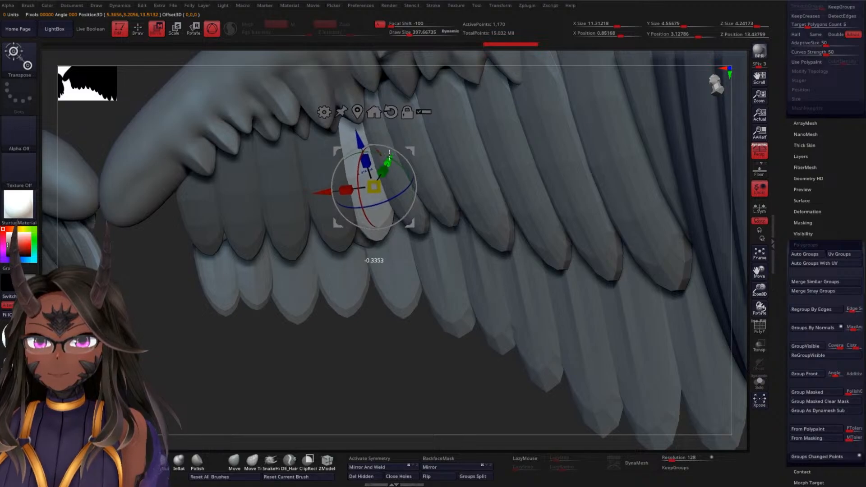
{"action": "left_click_drag", "start_coordinate": [390, 155], "coordinate": [380, 207]}
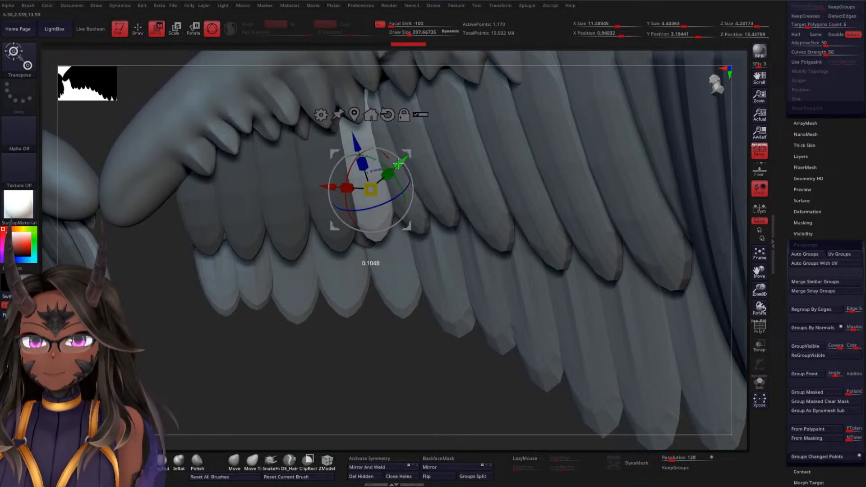
{"action": "left_click_drag", "start_coordinate": [396, 165], "coordinate": [396, 176]}
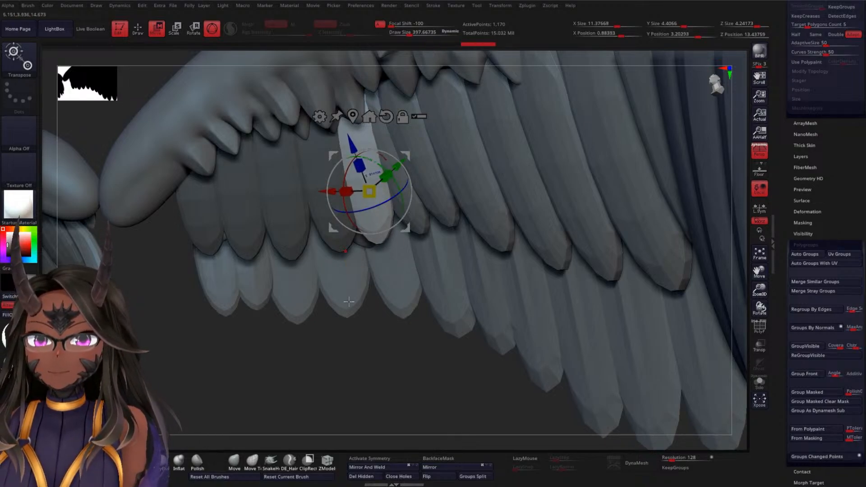
Rotate the copied BottomWS1 feather to follow the wing's curve and return to Draw mode
{"action": "left_click_drag", "start_coordinate": [330, 345], "coordinate": [393, 235]}
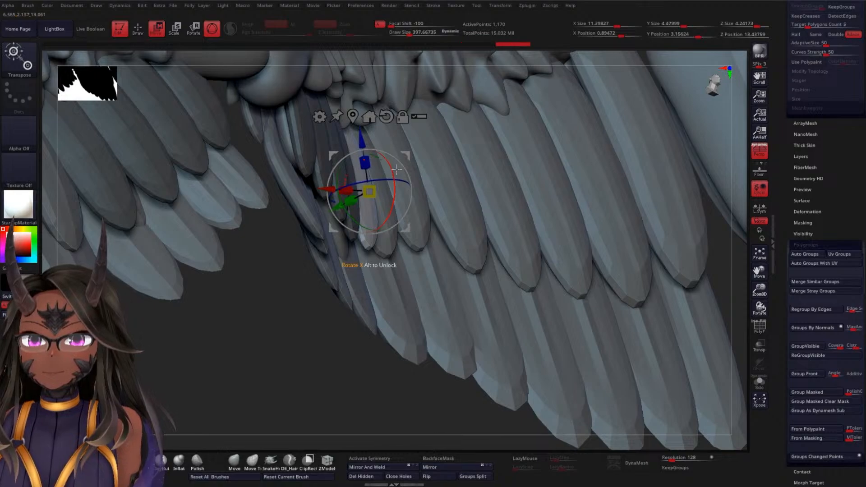
{"action": "left_click_drag", "start_coordinate": [303, 328], "coordinate": [395, 182]}
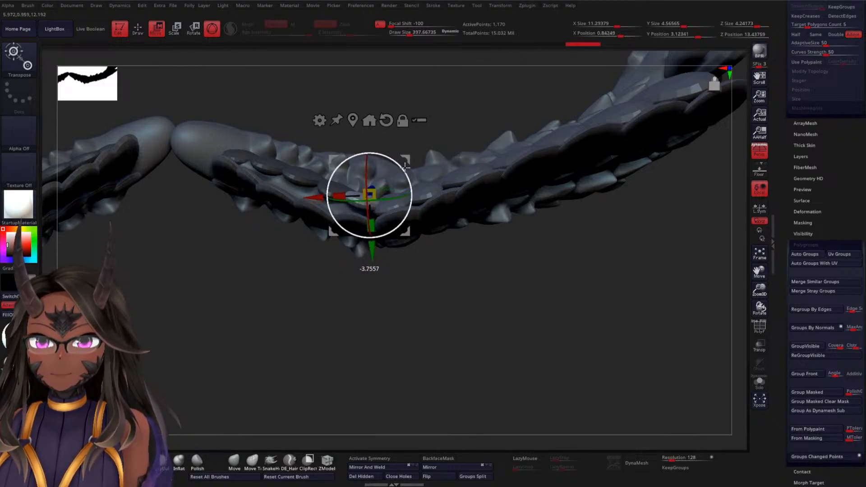
{"action": "mouse_move", "coordinate": [256, 346]}
{"action": "left_mouse_down"}
{"action": "mouse_move", "coordinate": [251, 362]}
{"action": "mouse_move", "coordinate": [290, 340]}
{"action": "mouse_move", "coordinate": [281, 361]}
{"action": "mouse_move", "coordinate": [296, 335]}
{"action": "mouse_move", "coordinate": [299, 294]}
{"action": "mouse_move", "coordinate": [300, 344]}
{"action": "mouse_move", "coordinate": [295, 303]}
{"action": "left_mouse_up"}
{"action": "key", "text": "q"}
{"action": "key", "text": "w"}
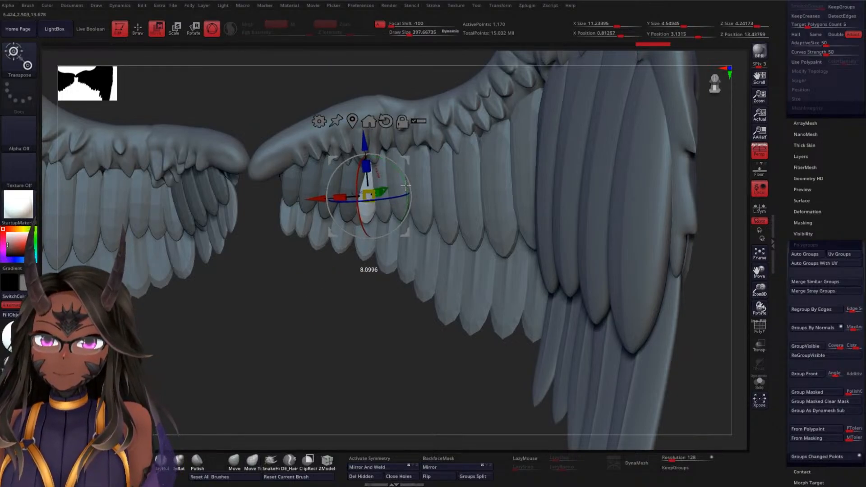
{"action": "key", "text": "q"}
Expand the wings folder in the subtool list and make the BottomWE1 feather row active
{"action": "left_click_drag", "start_coordinate": [323, 319], "coordinate": [316, 257]}
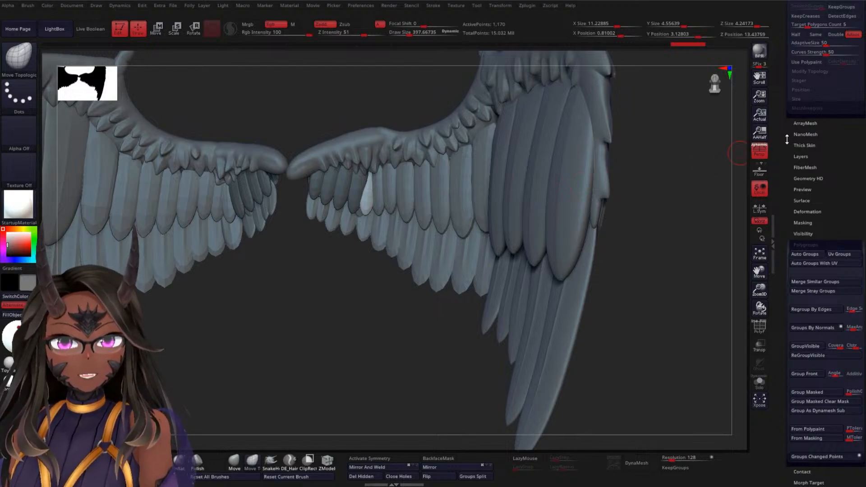
{"action": "scroll", "coordinate": [787, 139], "scroll_direction": "up", "scroll_amount": 6}
{"action": "scroll", "coordinate": [792, 178], "scroll_direction": "up", "scroll_amount": 6}
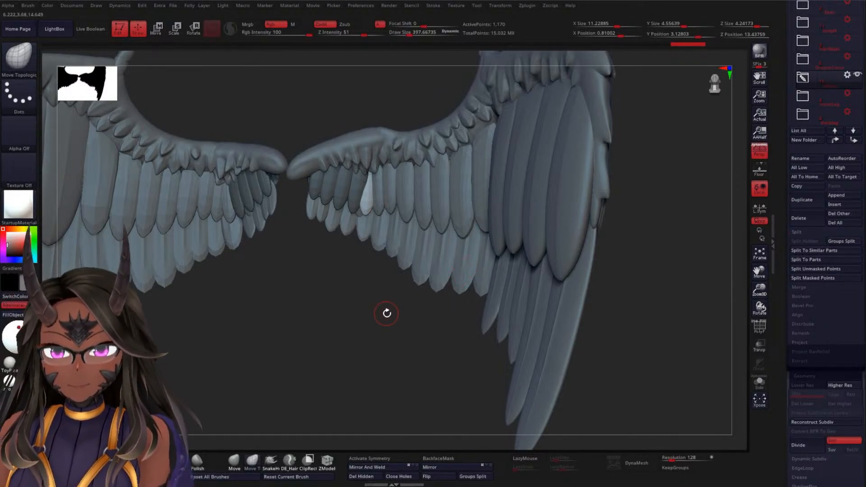
{"action": "mouse_move", "coordinate": [386, 313]}
{"action": "left_mouse_down"}
{"action": "mouse_move", "coordinate": [400, 288]}
{"action": "mouse_move", "coordinate": [404, 317]}
{"action": "mouse_move", "coordinate": [397, 305]}
{"action": "mouse_move", "coordinate": [385, 334]}
{"action": "mouse_move", "coordinate": [393, 304]}
{"action": "left_mouse_up"}
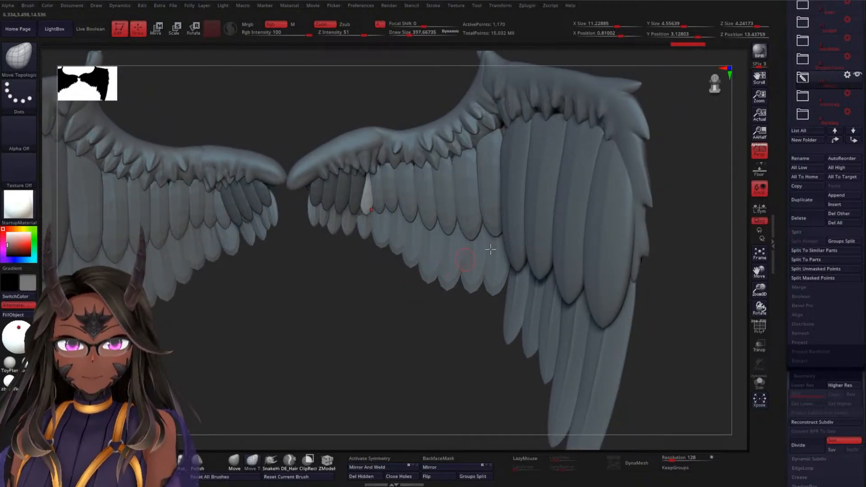
{"action": "left_click", "coordinate": [804, 80]}
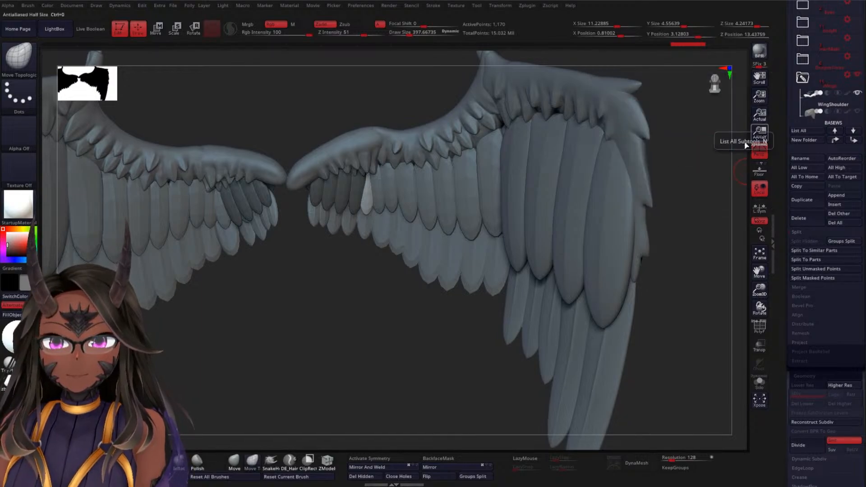
{"action": "left_click_drag", "start_coordinate": [344, 296], "coordinate": [367, 280], "text": "alt"}
{"action": "left_click_drag", "start_coordinate": [346, 245], "coordinate": [329, 292]}
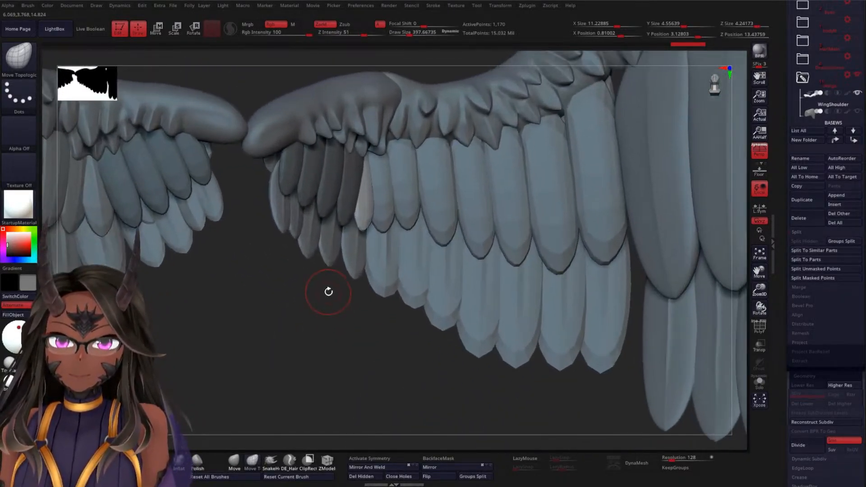
{"action": "mouse_move", "coordinate": [292, 321]}
{"action": "left_mouse_down"}
{"action": "mouse_move", "coordinate": [317, 323]}
{"action": "mouse_move", "coordinate": [309, 320]}
{"action": "mouse_move", "coordinate": [331, 248]}
{"action": "mouse_move", "coordinate": [416, 299]}
{"action": "mouse_move", "coordinate": [367, 286]}
{"action": "mouse_move", "coordinate": [383, 298]}
{"action": "mouse_move", "coordinate": [410, 214]}
{"action": "mouse_move", "coordinate": [479, 153]}
{"action": "mouse_move", "coordinate": [493, 232]}
{"action": "mouse_move", "coordinate": [577, 197]}
{"action": "mouse_move", "coordinate": [464, 170]}
{"action": "mouse_move", "coordinate": [489, 174]}
{"action": "mouse_move", "coordinate": [472, 180]}
{"action": "mouse_move", "coordinate": [492, 147]}
{"action": "mouse_move", "coordinate": [516, 143]}
{"action": "mouse_move", "coordinate": [460, 176]}
{"action": "mouse_move", "coordinate": [476, 145]}
{"action": "mouse_move", "coordinate": [422, 208]}
{"action": "mouse_move", "coordinate": [423, 180]}
{"action": "mouse_move", "coordinate": [422, 245]}
{"action": "mouse_move", "coordinate": [348, 333]}
{"action": "mouse_move", "coordinate": [327, 245]}
{"action": "mouse_move", "coordinate": [387, 297]}
{"action": "mouse_move", "coordinate": [327, 321]}
{"action": "mouse_move", "coordinate": [345, 347]}
{"action": "mouse_move", "coordinate": [369, 358]}
{"action": "mouse_move", "coordinate": [373, 325]}
{"action": "mouse_move", "coordinate": [518, 209]}
{"action": "left_mouse_up"}
{"action": "left_click", "coordinate": [519, 209], "text": "alt"}
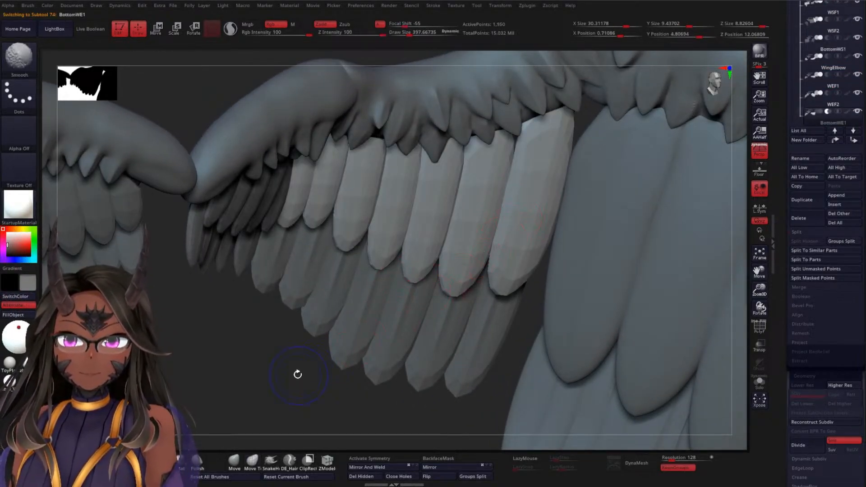
Apply Auto Groups to BottomWE1 so each of its feathers has its own polygroup
{"action": "left_click_drag", "start_coordinate": [296, 373], "coordinate": [255, 332], "text": "alt"}
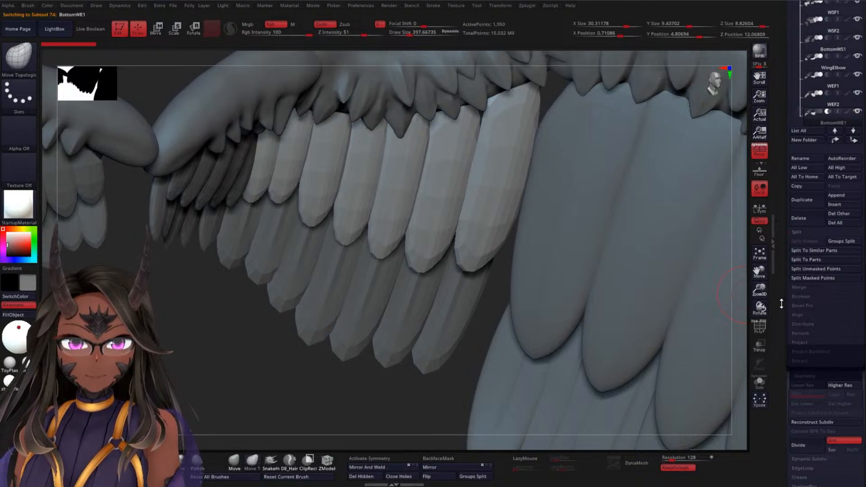
{"action": "scroll", "coordinate": [782, 303], "scroll_direction": "down", "scroll_amount": 15}
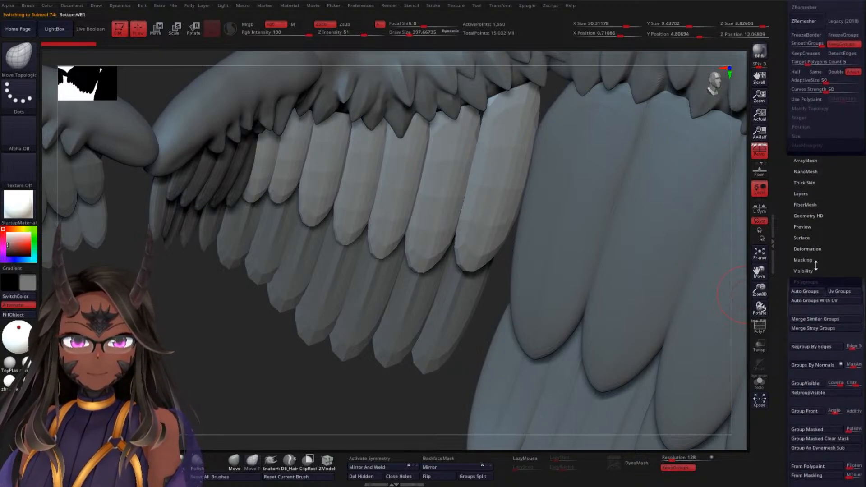
{"action": "left_click", "coordinate": [809, 295]}
{"action": "mouse_move", "coordinate": [328, 371]}
{"action": "left_mouse_down"}
{"action": "mouse_move", "coordinate": [307, 379]}
{"action": "mouse_move", "coordinate": [317, 363]}
{"action": "left_mouse_up"}
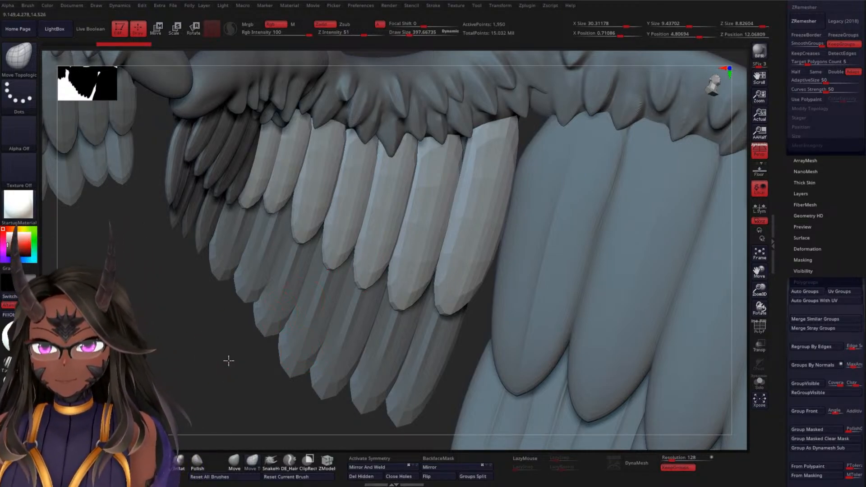
{"action": "left_click_drag", "start_coordinate": [229, 361], "coordinate": [314, 322]}
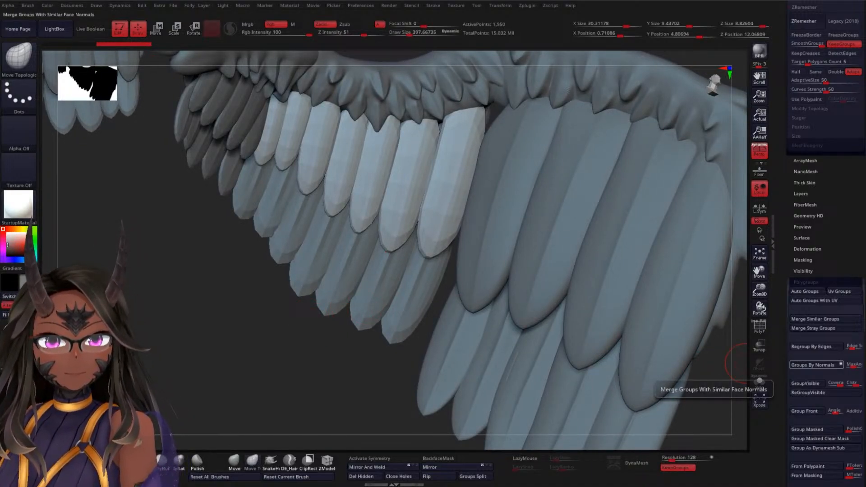
{"action": "left_click_drag", "start_coordinate": [303, 350], "coordinate": [233, 285]}
Mask every BottomWE1 feather except the end one beside the gap and realign the transform gizmo on it
{"action": "key", "text": "w"}
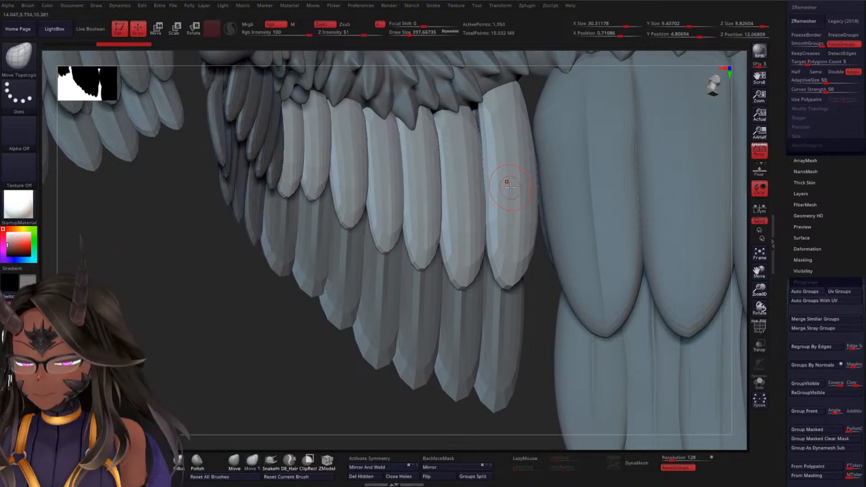
{"action": "left_click", "coordinate": [515, 183], "text": "ctrl"}
{"action": "left_click_drag", "start_coordinate": [216, 352], "coordinate": [203, 305], "text": "alt"}
{"action": "left_click", "coordinate": [484, 76], "text": "alt"}
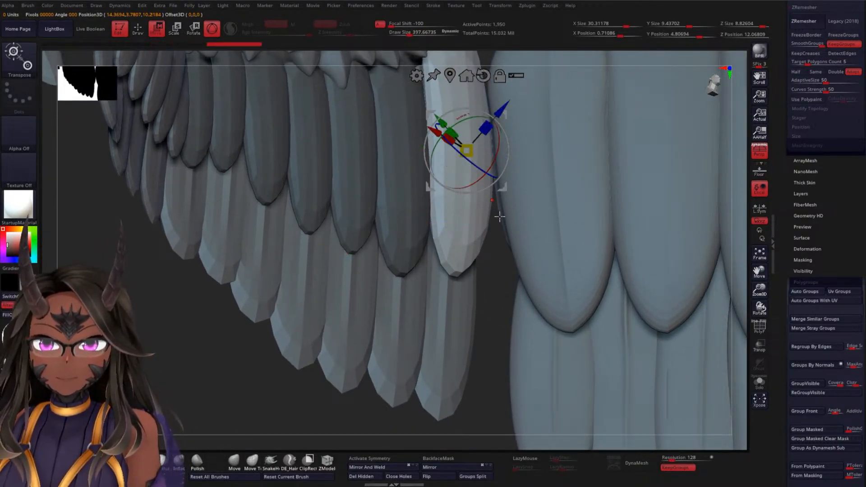
{"action": "left_click_drag", "start_coordinate": [476, 124], "coordinate": [435, 172]}
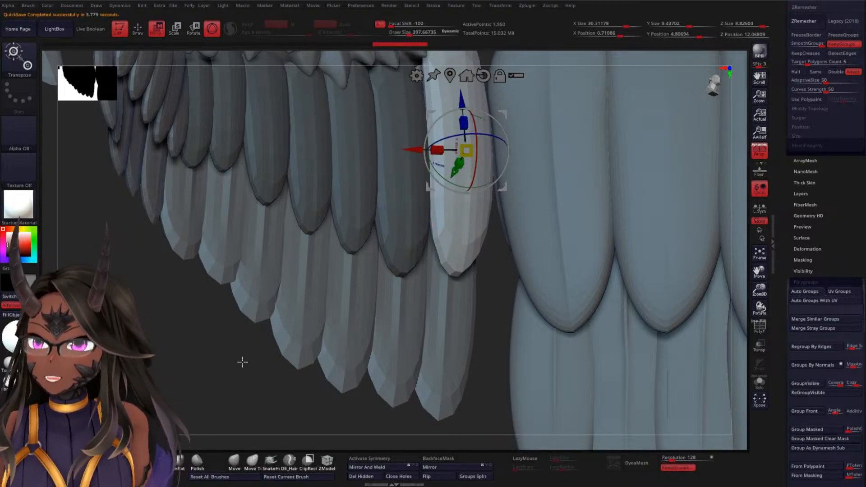
Duplicate the unmasked BottomWE1 feather sideways into the gap and nudge the copy back slightly toward its row
{"action": "left_click_drag", "start_coordinate": [232, 346], "coordinate": [229, 316], "text": "alt"}
{"action": "left_click_drag", "start_coordinate": [303, 313], "coordinate": [238, 351], "text": "alt"}
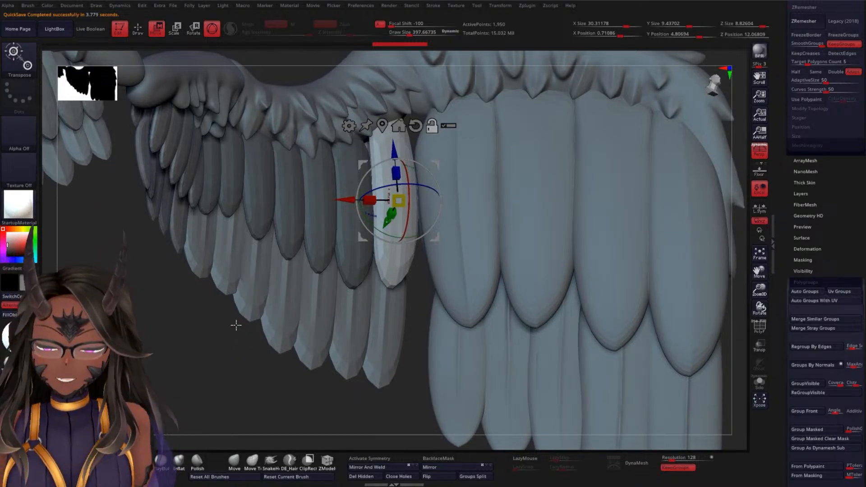
{"action": "left_click_drag", "start_coordinate": [223, 354], "coordinate": [234, 398], "text": "alt"}
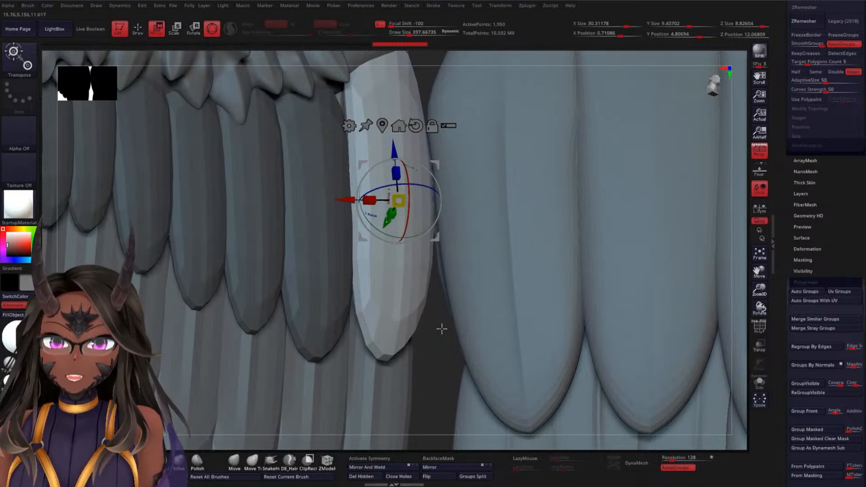
{"action": "left_click_drag", "start_coordinate": [441, 329], "coordinate": [433, 296], "text": "alt"}
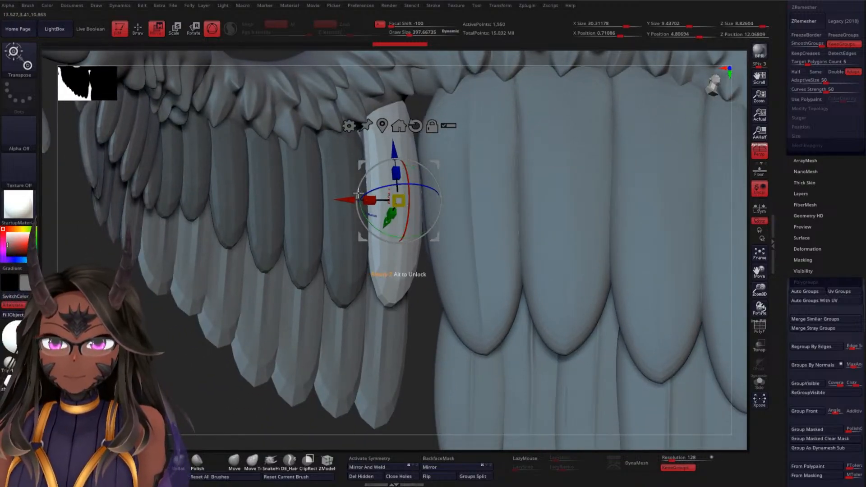
{"action": "left_click_drag", "start_coordinate": [357, 194], "coordinate": [433, 187]}
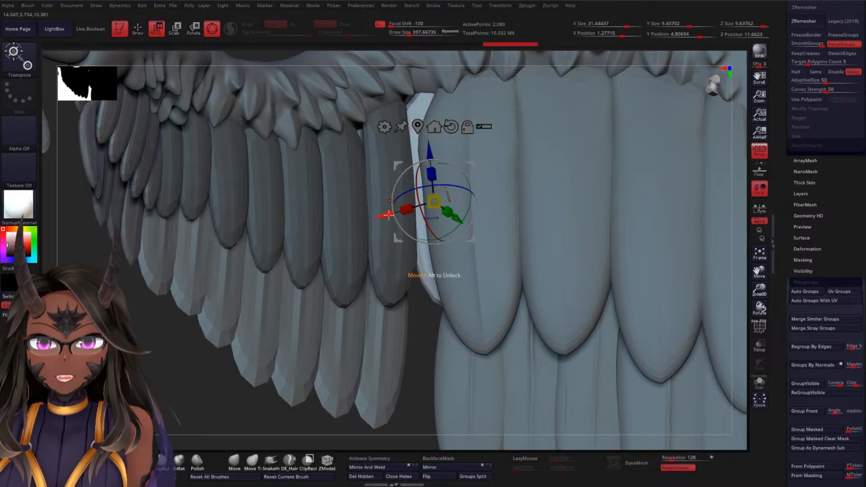
{"action": "mouse_move", "coordinate": [389, 214]}
{"action": "left_mouse_down"}
{"action": "mouse_move", "coordinate": [378, 211]}
{"action": "mouse_move", "coordinate": [386, 217]}
{"action": "left_mouse_up"}
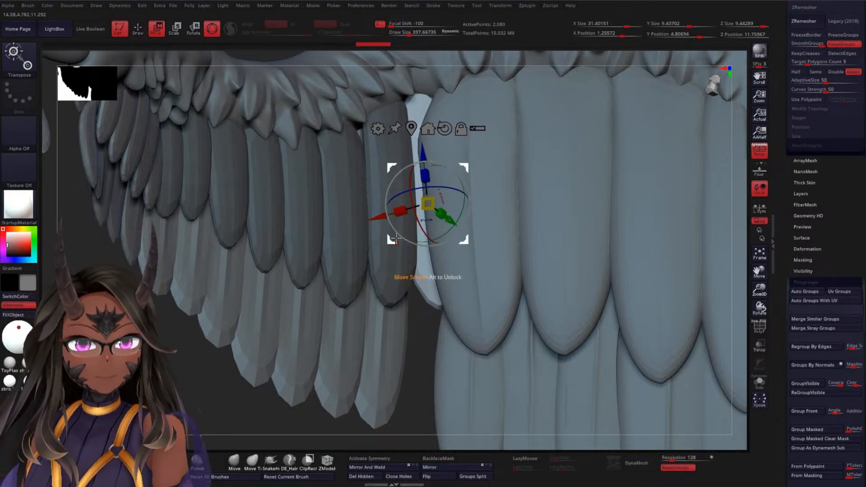
Shift the copied BottomWE1 feather closer to its source feather and rotate it about its X axis
{"action": "left_click_drag", "start_coordinate": [422, 338], "coordinate": [433, 186]}
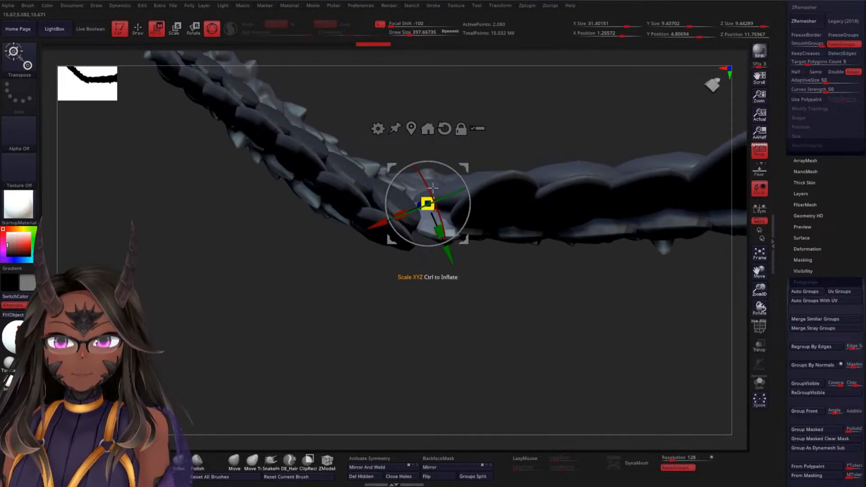
{"action": "left_click_drag", "start_coordinate": [436, 155], "coordinate": [395, 152]}
{"action": "left_click", "coordinate": [444, 129]}
{"action": "left_click_drag", "start_coordinate": [477, 318], "coordinate": [455, 280]}
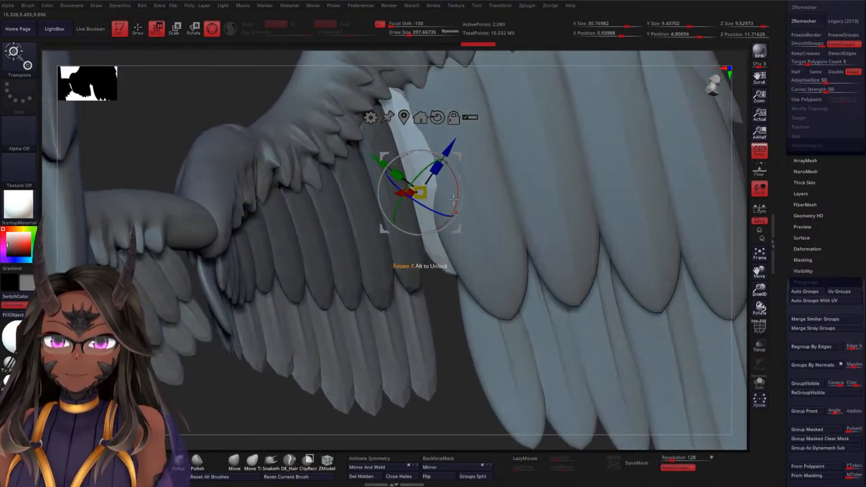
{"action": "left_click_drag", "start_coordinate": [456, 192], "coordinate": [460, 179]}
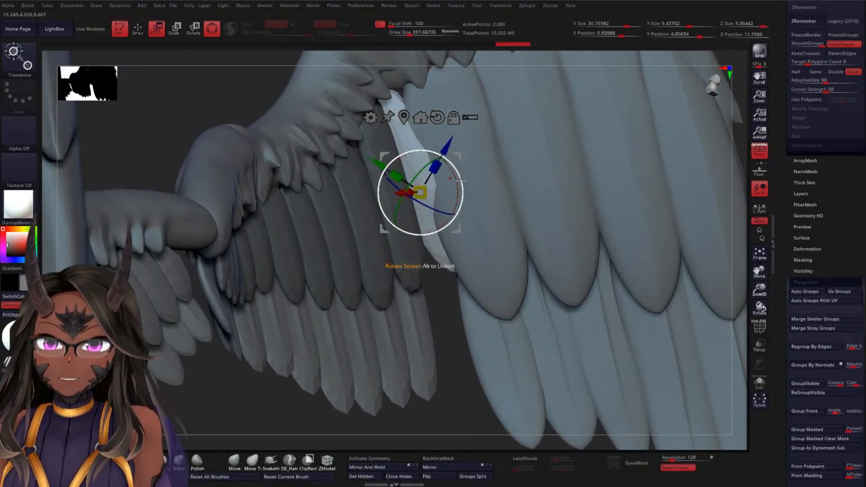
Reorient the gizmo to the copied feather, then rotate and raise the feather to fit between its neighbours
{"action": "left_click", "coordinate": [436, 116], "text": "alt"}
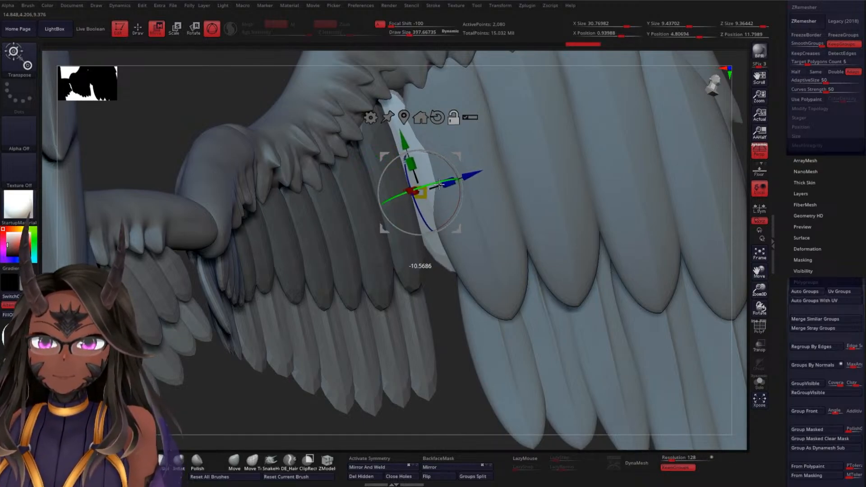
{"action": "left_click_drag", "start_coordinate": [439, 184], "coordinate": [452, 170]}
{"action": "left_click_drag", "start_coordinate": [439, 299], "coordinate": [431, 209], "text": "alt"}
{"action": "left_click_drag", "start_coordinate": [468, 166], "coordinate": [457, 172]}
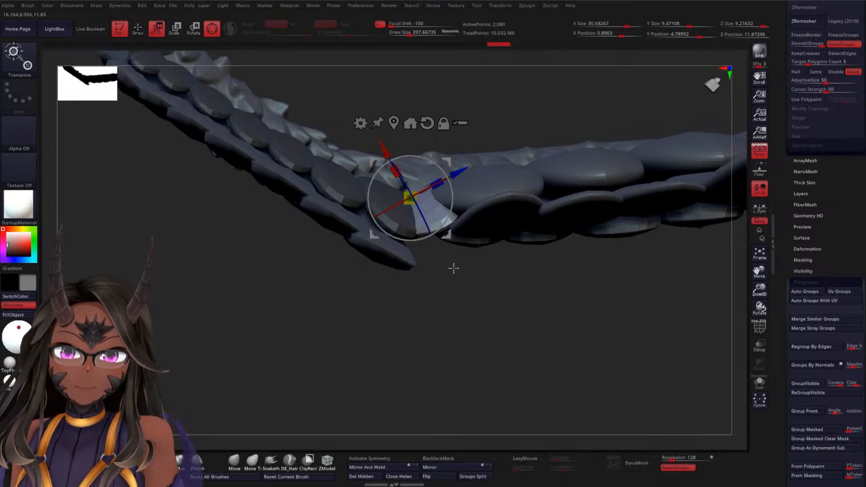
{"action": "mouse_move", "coordinate": [452, 272]}
{"action": "left_mouse_down", "text": "alt"}
{"action": "mouse_move", "coordinate": [456, 321]}
{"action": "mouse_move", "coordinate": [451, 261]}
{"action": "left_mouse_up", "text": "alt"}
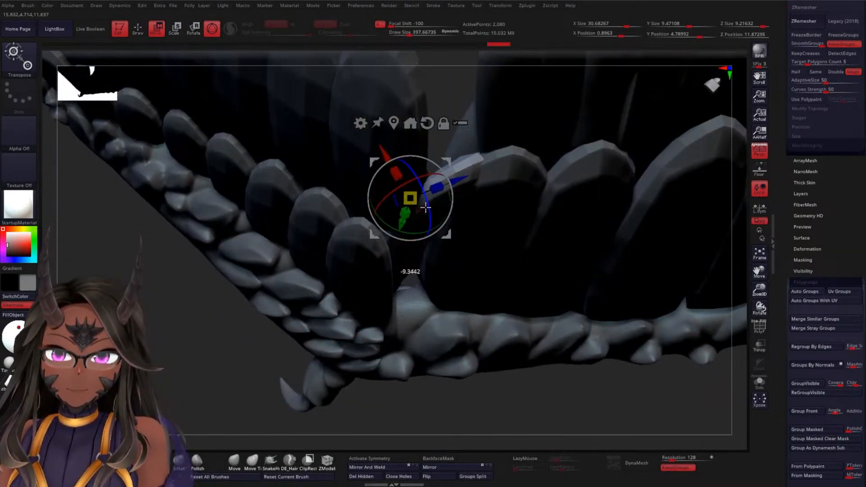
{"action": "left_click_drag", "start_coordinate": [452, 126], "coordinate": [441, 177]}
{"action": "left_click_drag", "start_coordinate": [413, 148], "coordinate": [412, 135]}
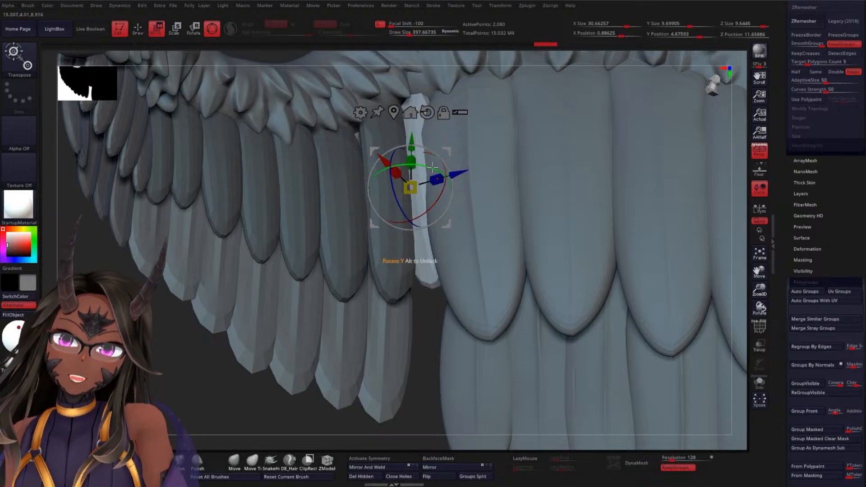
{"action": "mouse_move", "coordinate": [444, 173]}
{"action": "left_mouse_down"}
{"action": "mouse_move", "coordinate": [453, 175]}
{"action": "mouse_move", "coordinate": [444, 171]}
{"action": "left_mouse_up"}
Check the copied feather against both feather rows and move it further up toward the wing's short upper feathers
{"action": "right_click_drag", "start_coordinate": [197, 363], "coordinate": [197, 305], "text": "ctrl"}
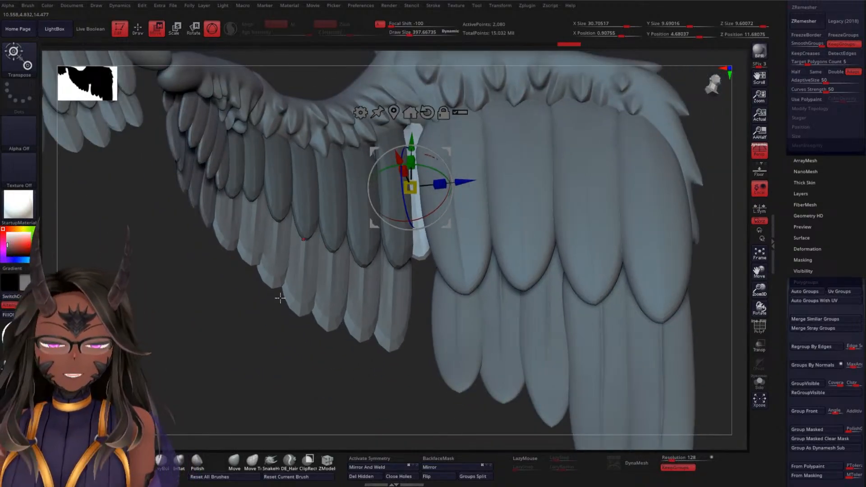
{"action": "mouse_move", "coordinate": [262, 303]}
{"action": "right_mouse_down", "text": "ctrl"}
{"action": "mouse_move", "coordinate": [199, 365]}
{"action": "mouse_move", "coordinate": [196, 380]}
{"action": "mouse_move", "coordinate": [193, 315]}
{"action": "mouse_move", "coordinate": [265, 288]}
{"action": "right_mouse_up", "text": "ctrl"}
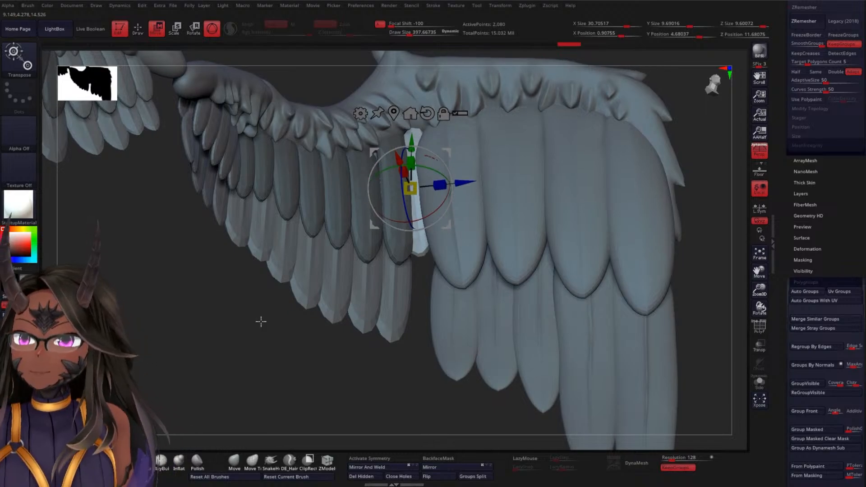
{"action": "right_click_drag", "start_coordinate": [261, 319], "coordinate": [273, 345], "text": "ctrl"}
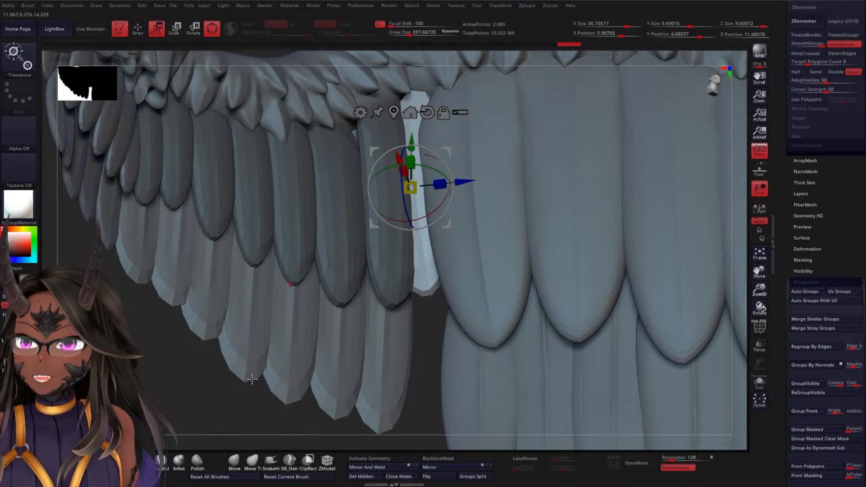
{"action": "right_click_drag", "start_coordinate": [210, 387], "coordinate": [189, 336], "text": "ctrl"}
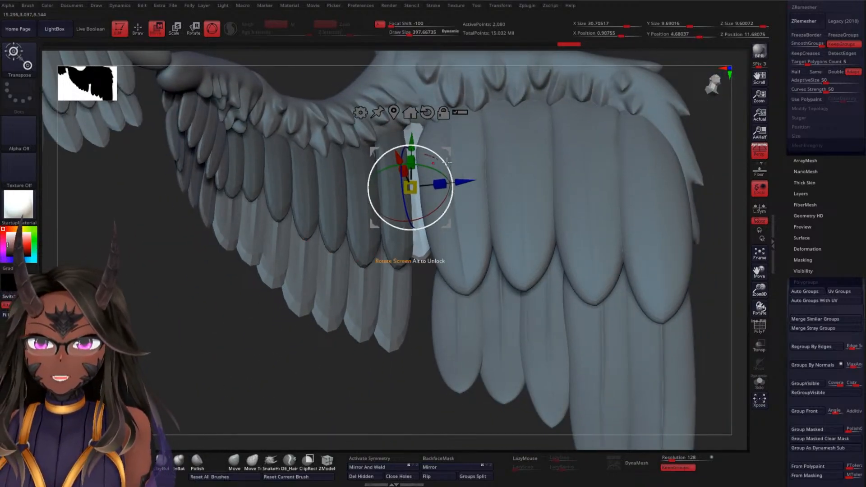
{"action": "right_click_drag", "start_coordinate": [429, 276], "coordinate": [410, 190], "text": "ctrl"}
{"action": "right_click_drag", "start_coordinate": [426, 230], "coordinate": [441, 311]}
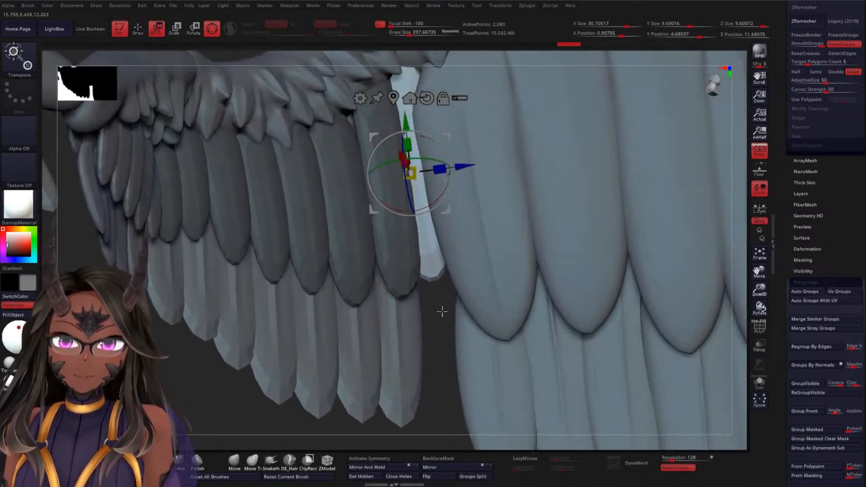
{"action": "left_click_drag", "start_coordinate": [406, 122], "coordinate": [405, 110]}
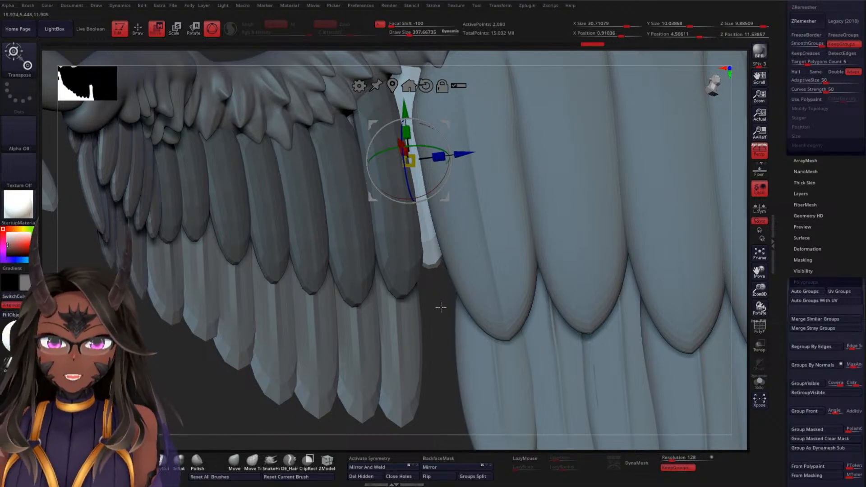
Adjust the copied feather's tilt from below and scale it longer along its length
{"action": "right_click_drag", "start_coordinate": [441, 308], "coordinate": [422, 259], "text": "ctrl"}
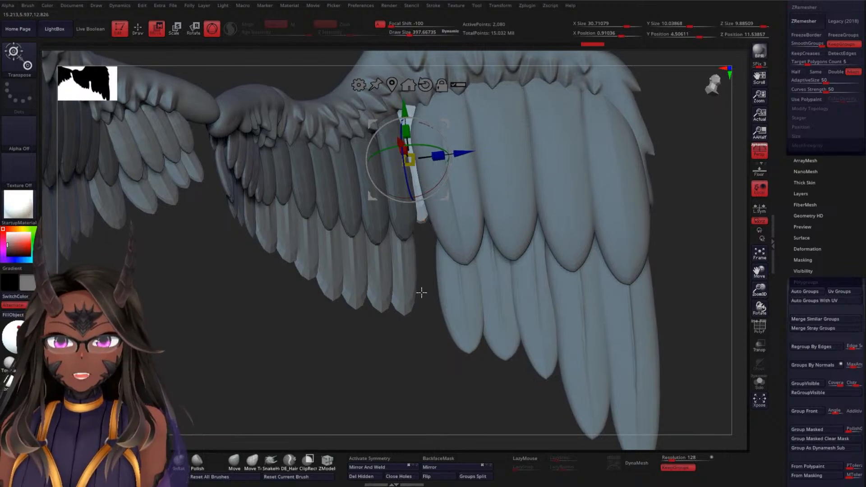
{"action": "mouse_move", "coordinate": [422, 293]}
{"action": "right_mouse_down", "text": "ctrl"}
{"action": "mouse_move", "coordinate": [429, 319]}
{"action": "mouse_move", "coordinate": [426, 307]}
{"action": "right_mouse_up", "text": "ctrl"}
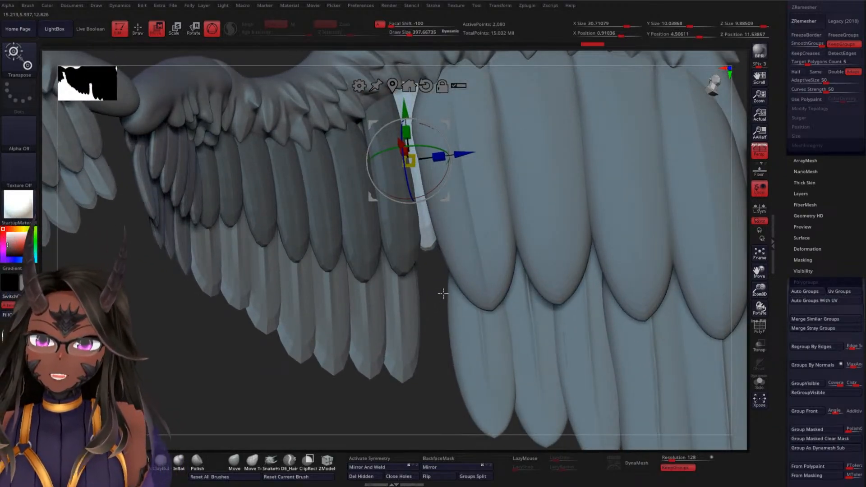
{"action": "right_click_drag", "start_coordinate": [443, 294], "coordinate": [433, 217]}
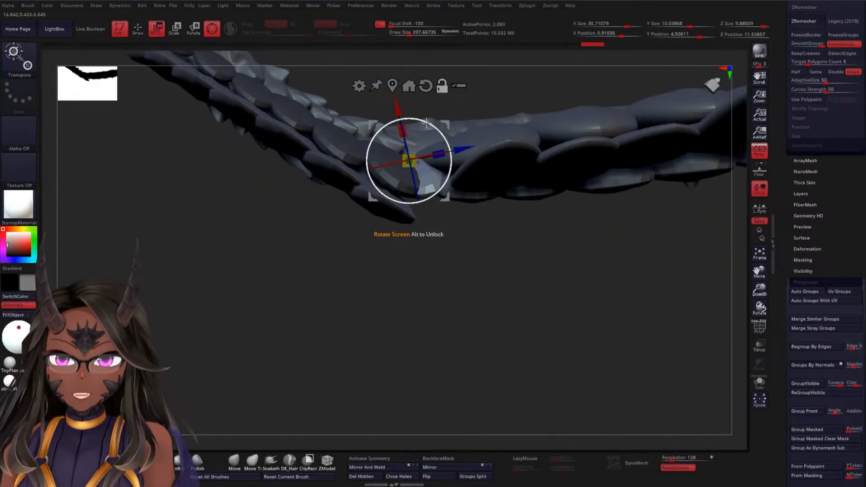
{"action": "left_click_drag", "start_coordinate": [426, 122], "coordinate": [445, 145]}
{"action": "mouse_move", "coordinate": [467, 289]}
{"action": "right_mouse_down"}
{"action": "mouse_move", "coordinate": [464, 263]}
{"action": "mouse_move", "coordinate": [460, 332]}
{"action": "mouse_move", "coordinate": [418, 303]}
{"action": "mouse_move", "coordinate": [424, 331]}
{"action": "mouse_move", "coordinate": [427, 274]}
{"action": "right_mouse_up"}
{"action": "key", "text": "q"}
{"action": "key", "text": "w"}
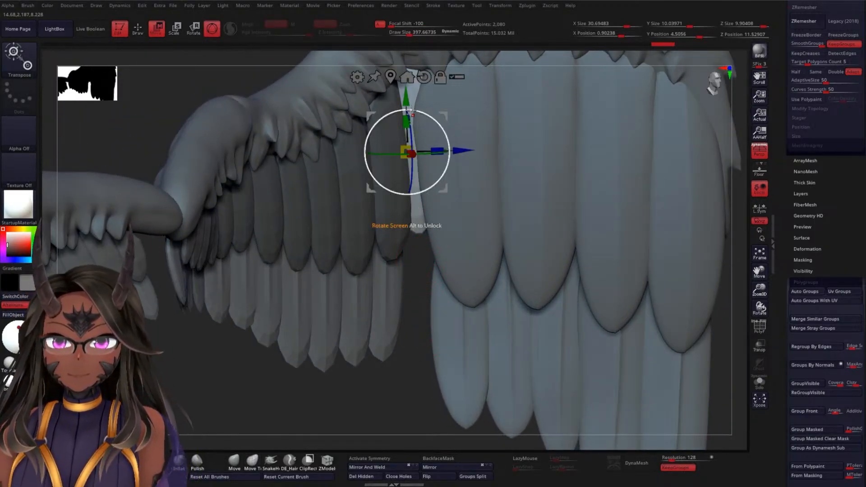
{"action": "mouse_move", "coordinate": [401, 98]}
{"action": "left_mouse_down"}
{"action": "mouse_move", "coordinate": [398, 79]}
{"action": "mouse_move", "coordinate": [400, 86]}
{"action": "left_mouse_up"}
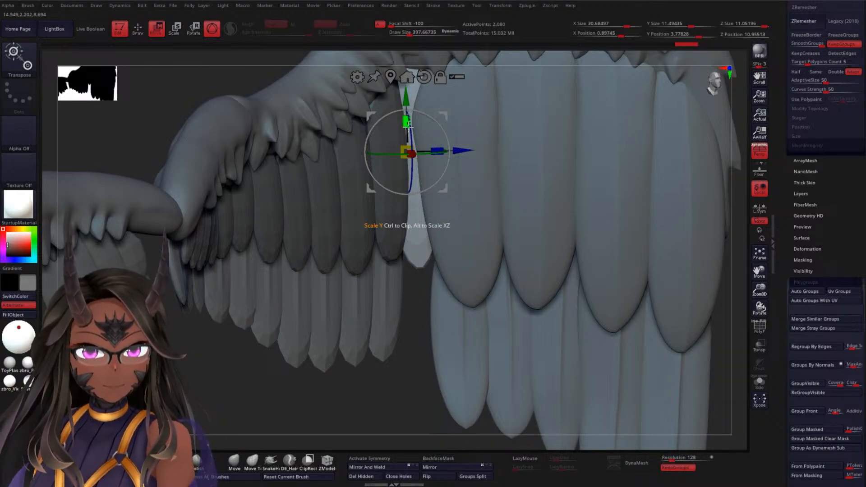
Rotate and slightly shift the lengthened feather so it sits between its neighbours, and return to Draw mode
{"action": "left_click_drag", "start_coordinate": [235, 358], "coordinate": [373, 281]}
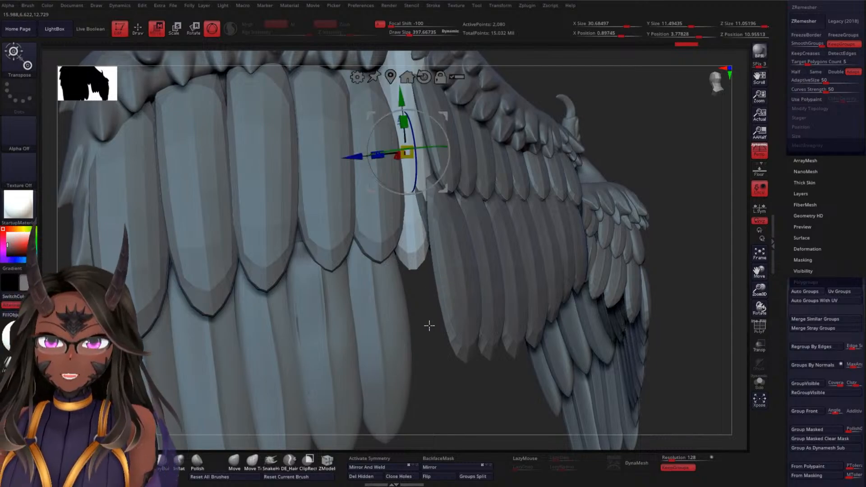
{"action": "left_click_drag", "start_coordinate": [430, 325], "coordinate": [451, 240]}
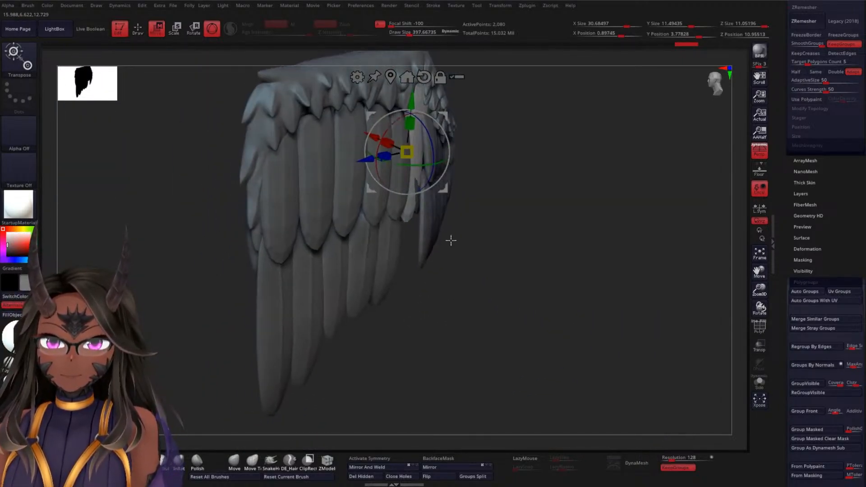
{"action": "left_click_drag", "start_coordinate": [426, 127], "coordinate": [425, 125]}
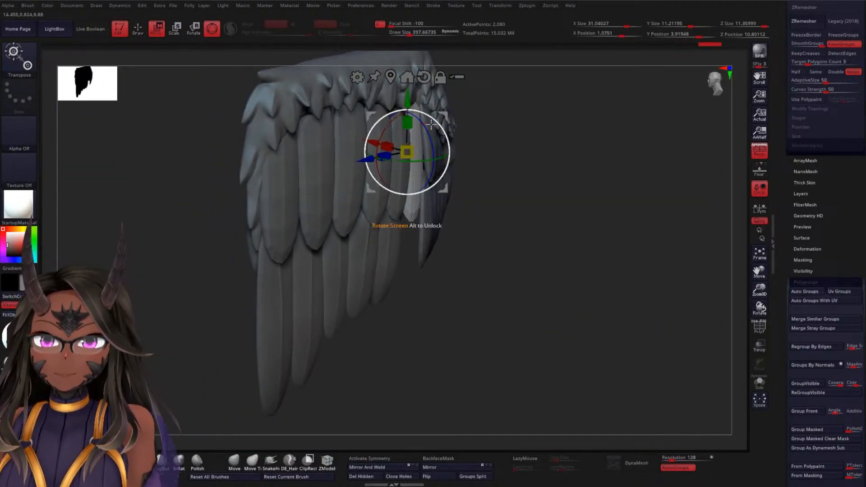
{"action": "left_click_drag", "start_coordinate": [374, 142], "coordinate": [370, 136]}
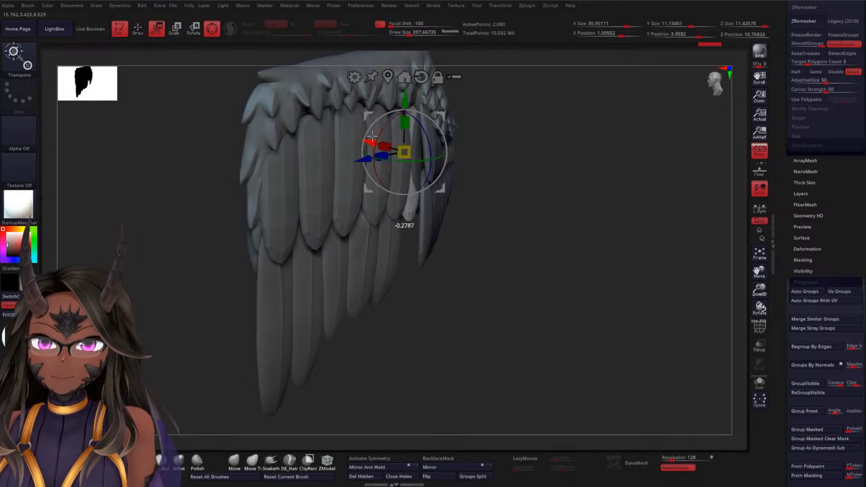
{"action": "left_click_drag", "start_coordinate": [547, 168], "coordinate": [655, 170]}
{"action": "left_click_drag", "start_coordinate": [287, 298], "coordinate": [316, 232]}
{"action": "key", "text": "q"}
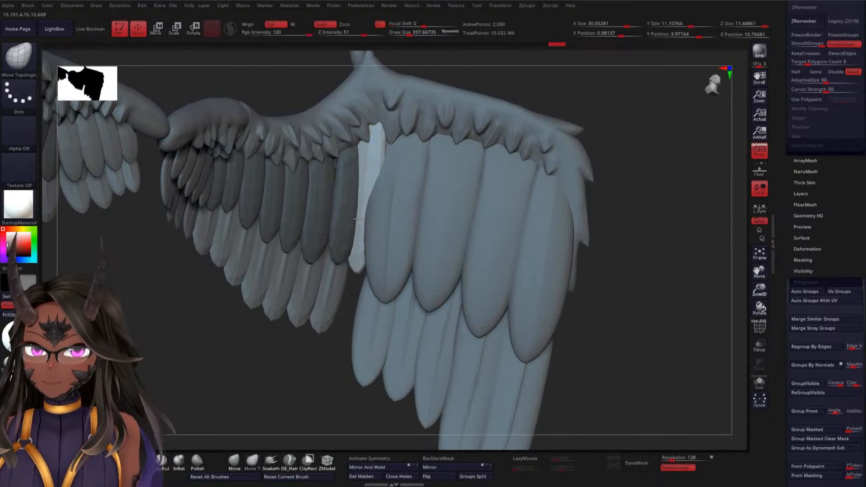
Enlarge the Move Topological brush to a draw size of about 864 and pull the copied feather's upper end downward
{"action": "key", "text": "space"}
{"action": "left_click_drag", "start_coordinate": [670, 186], "coordinate": [545, 253]}
{"action": "left_click_drag", "start_coordinate": [490, 145], "coordinate": [460, 167], "text": "alt"}
{"action": "key", "text": "space"}
{"action": "mouse_move", "coordinate": [502, 114]}
{"action": "left_mouse_down"}
{"action": "mouse_move", "coordinate": [512, 113]}
{"action": "mouse_move", "coordinate": [460, 153]}
{"action": "left_mouse_up"}
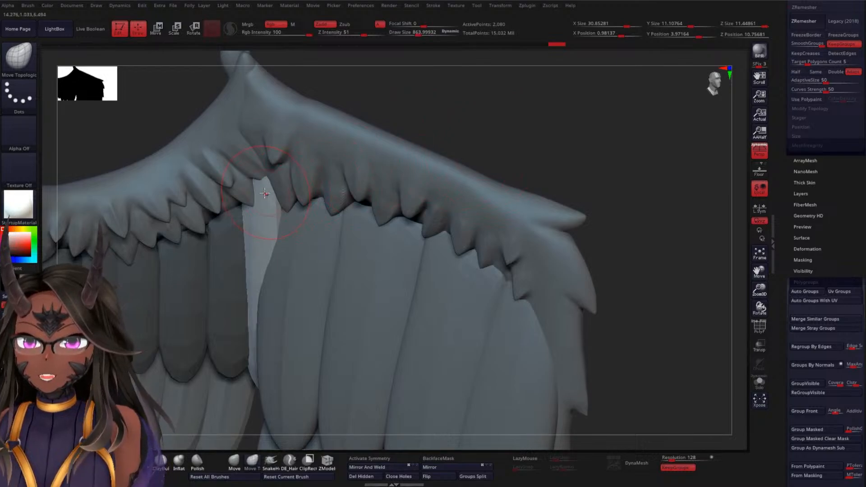
{"action": "left_click_drag", "start_coordinate": [266, 191], "coordinate": [270, 209]}
Increase the brush draw size to about 1181 and reshape the copied feather's upper part beneath the short feathers
{"action": "key", "text": "space"}
{"action": "mouse_move", "coordinate": [526, 101]}
{"action": "left_mouse_down"}
{"action": "mouse_move", "coordinate": [512, 120]}
{"action": "mouse_move", "coordinate": [452, 130]}
{"action": "left_mouse_up"}
{"action": "left_click_drag", "start_coordinate": [267, 220], "coordinate": [265, 231]}
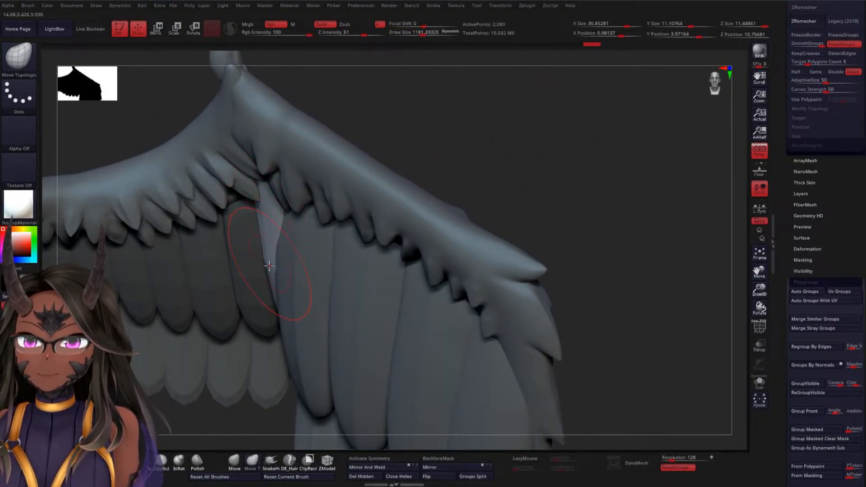
{"action": "left_click_drag", "start_coordinate": [269, 263], "coordinate": [274, 262]}
{"action": "left_click_drag", "start_coordinate": [271, 193], "coordinate": [265, 191]}
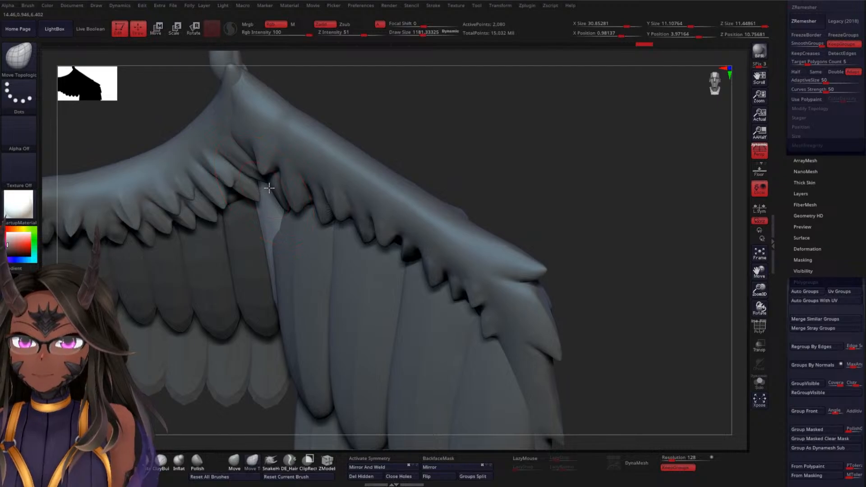
Push the copied feather's upper end toward the inner feather row, working from side angles
{"action": "mouse_move", "coordinate": [460, 129]}
{"action": "left_mouse_down"}
{"action": "mouse_move", "coordinate": [505, 106]}
{"action": "mouse_move", "coordinate": [341, 154]}
{"action": "left_mouse_up"}
{"action": "left_click_drag", "start_coordinate": [264, 204], "coordinate": [241, 195]}
{"action": "left_click_drag", "start_coordinate": [552, 136], "coordinate": [460, 134]}
{"action": "left_click_drag", "start_coordinate": [256, 196], "coordinate": [251, 207]}
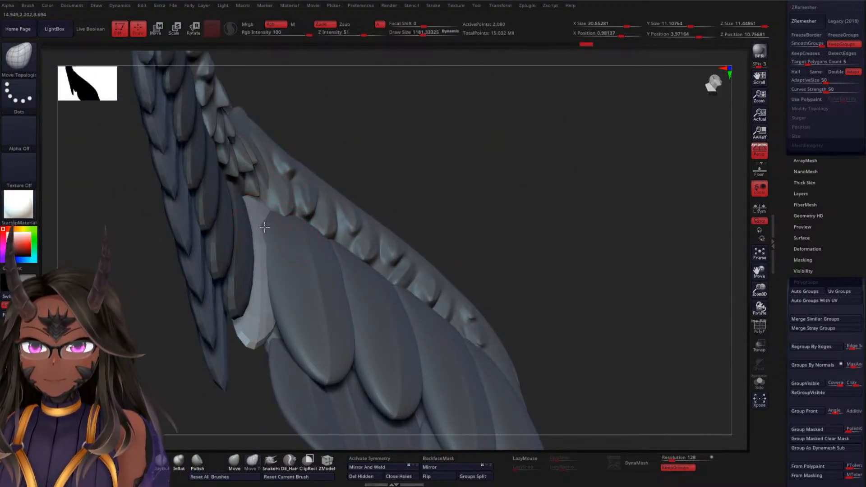
Reshape the copied feather's upper part with Move Topological so it fits between the dark inner row and the neighbouring large feather
{"action": "left_click_drag", "start_coordinate": [483, 160], "coordinate": [416, 136]}
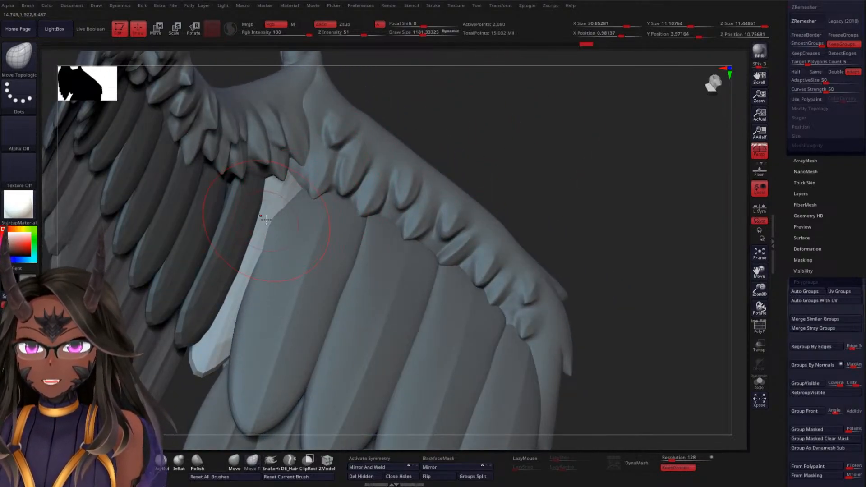
{"action": "left_click_drag", "start_coordinate": [478, 137], "coordinate": [286, 247]}
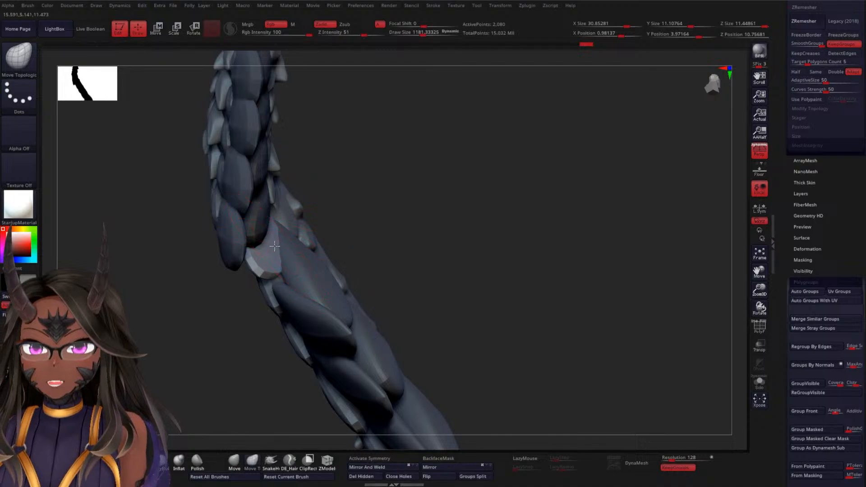
{"action": "left_click_drag", "start_coordinate": [400, 187], "coordinate": [474, 166]}
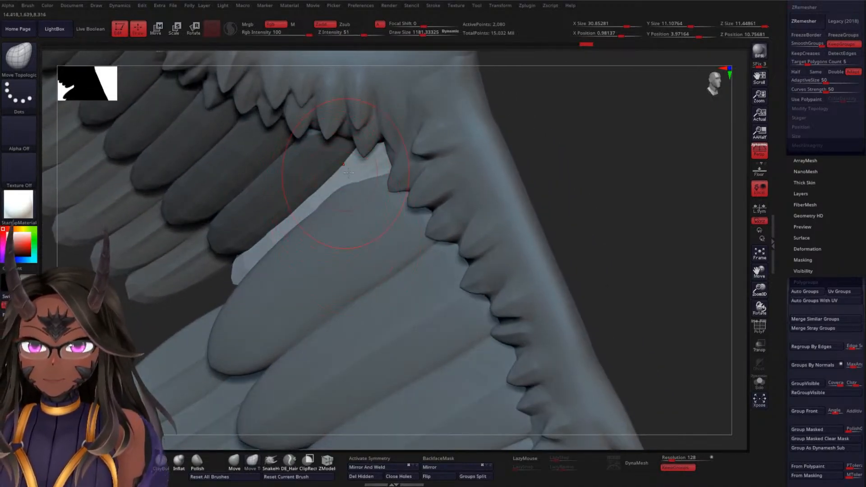
{"action": "left_click_drag", "start_coordinate": [537, 129], "coordinate": [387, 145]}
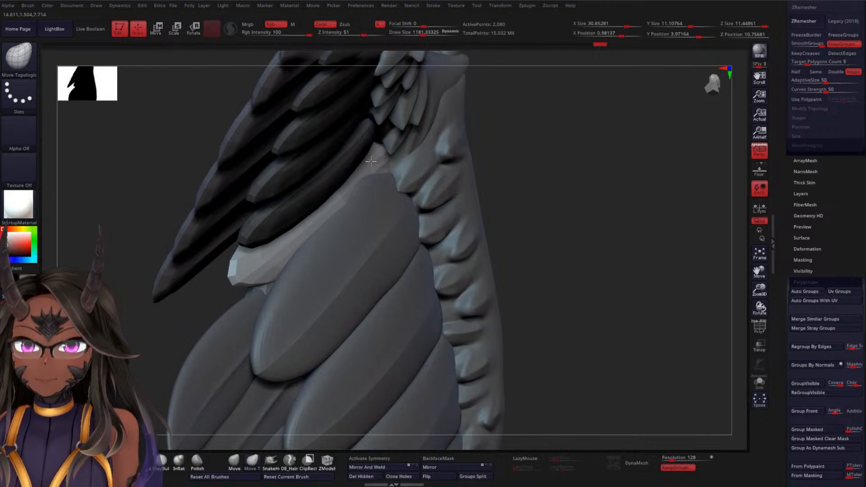
{"action": "mouse_move", "coordinate": [555, 149]}
{"action": "left_mouse_down"}
{"action": "mouse_move", "coordinate": [567, 171]}
{"action": "mouse_move", "coordinate": [550, 163]}
{"action": "mouse_move", "coordinate": [532, 178]}
{"action": "mouse_move", "coordinate": [416, 166]}
{"action": "mouse_move", "coordinate": [524, 168]}
{"action": "mouse_move", "coordinate": [473, 153]}
{"action": "left_mouse_up"}
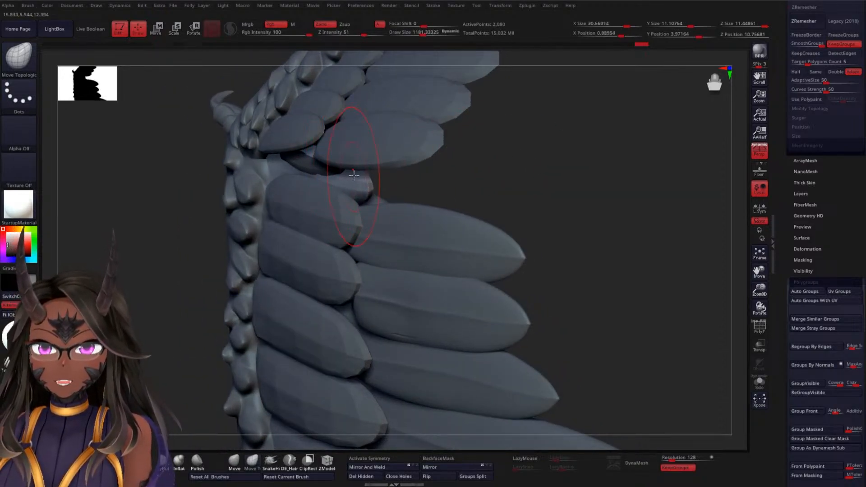
{"action": "mouse_move", "coordinate": [514, 165]}
{"action": "left_mouse_down"}
{"action": "mouse_move", "coordinate": [523, 175]}
{"action": "mouse_move", "coordinate": [505, 178]}
{"action": "mouse_move", "coordinate": [517, 166]}
{"action": "mouse_move", "coordinate": [551, 164]}
{"action": "mouse_move", "coordinate": [569, 190]}
{"action": "mouse_move", "coordinate": [536, 192]}
{"action": "mouse_move", "coordinate": [517, 172]}
{"action": "left_mouse_up"}
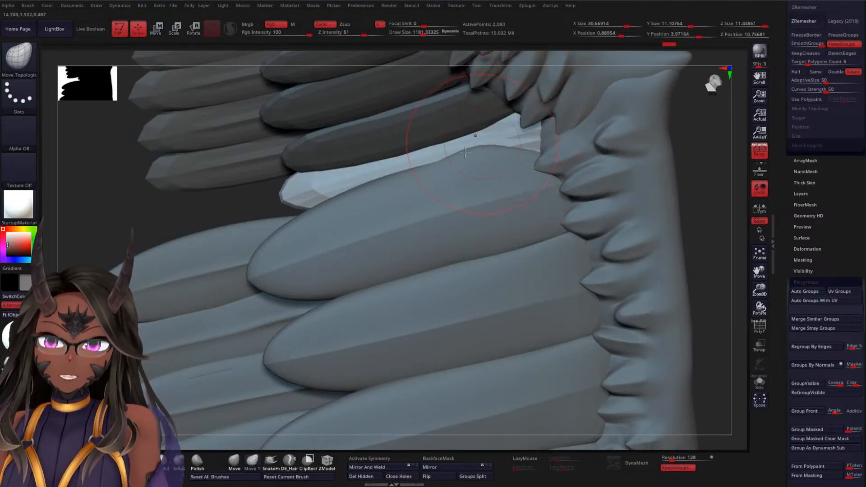
Select the short inner feather row, split it into automatic polygroups and isolate its lowest feather
{"action": "left_click_drag", "start_coordinate": [243, 208], "coordinate": [243, 188], "text": "alt"}
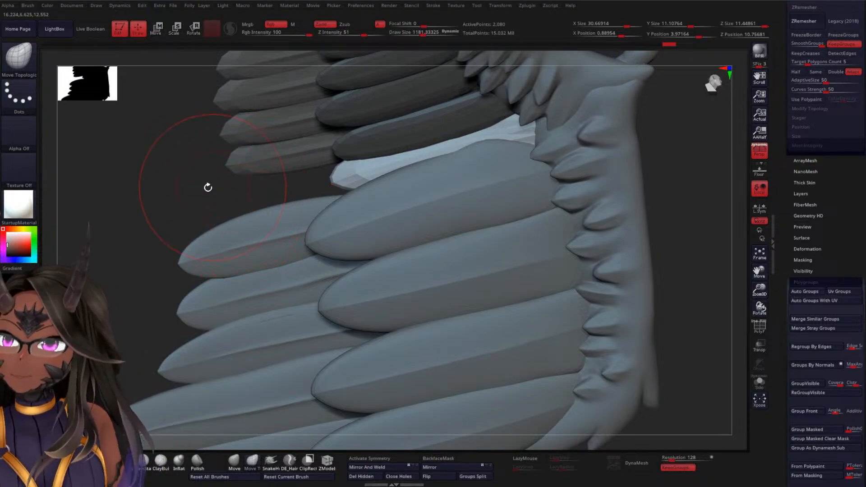
{"action": "mouse_move", "coordinate": [207, 187]}
{"action": "left_mouse_down"}
{"action": "mouse_move", "coordinate": [195, 192]}
{"action": "mouse_move", "coordinate": [207, 196]}
{"action": "left_mouse_up"}
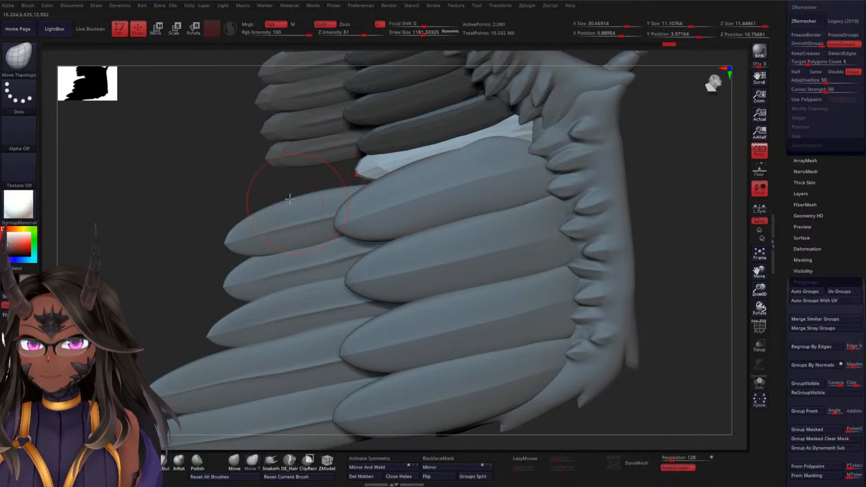
{"action": "mouse_move", "coordinate": [197, 199]}
{"action": "left_mouse_down"}
{"action": "mouse_move", "coordinate": [360, 160]}
{"action": "mouse_move", "coordinate": [373, 169]}
{"action": "mouse_move", "coordinate": [292, 195]}
{"action": "mouse_move", "coordinate": [338, 182]}
{"action": "mouse_move", "coordinate": [261, 165]}
{"action": "mouse_move", "coordinate": [264, 198]}
{"action": "mouse_move", "coordinate": [242, 194]}
{"action": "left_mouse_up"}
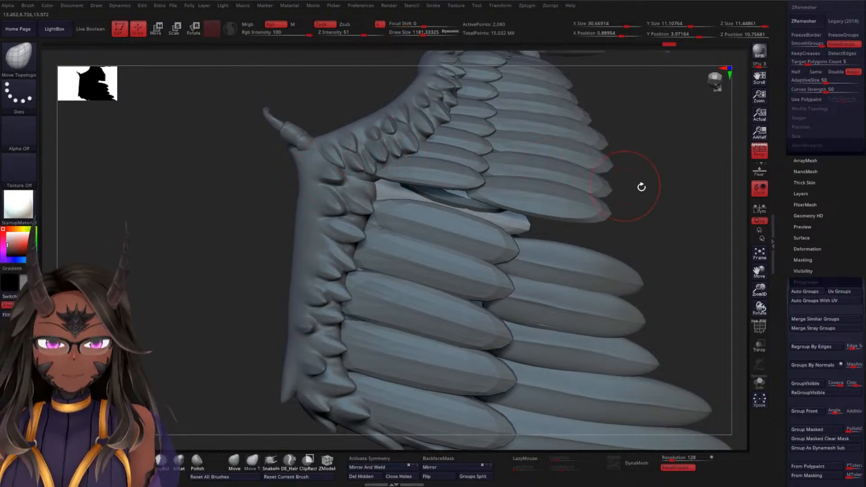
{"action": "mouse_move", "coordinate": [640, 185]}
{"action": "left_mouse_down"}
{"action": "mouse_move", "coordinate": [587, 155]}
{"action": "mouse_move", "coordinate": [580, 182]}
{"action": "left_mouse_up"}
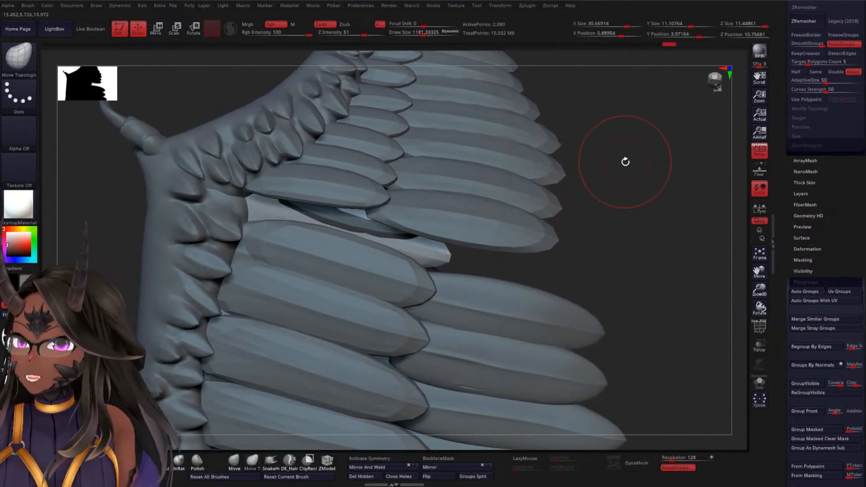
{"action": "key", "text": "space"}
{"action": "mouse_move", "coordinate": [631, 159]}
{"action": "left_mouse_down"}
{"action": "mouse_move", "coordinate": [622, 158]}
{"action": "mouse_move", "coordinate": [662, 175]}
{"action": "mouse_move", "coordinate": [562, 170]}
{"action": "left_mouse_up"}
{"action": "left_click", "coordinate": [346, 205], "text": "alt"}
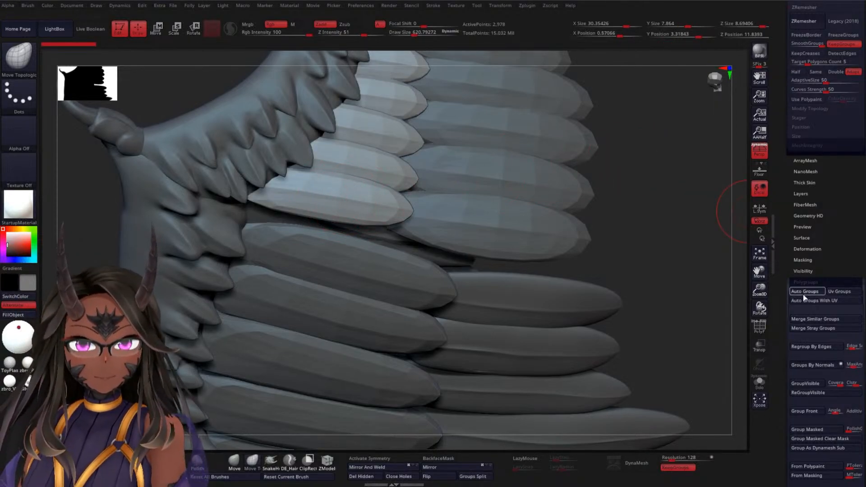
{"action": "left_click_drag", "start_coordinate": [636, 194], "coordinate": [628, 168]}
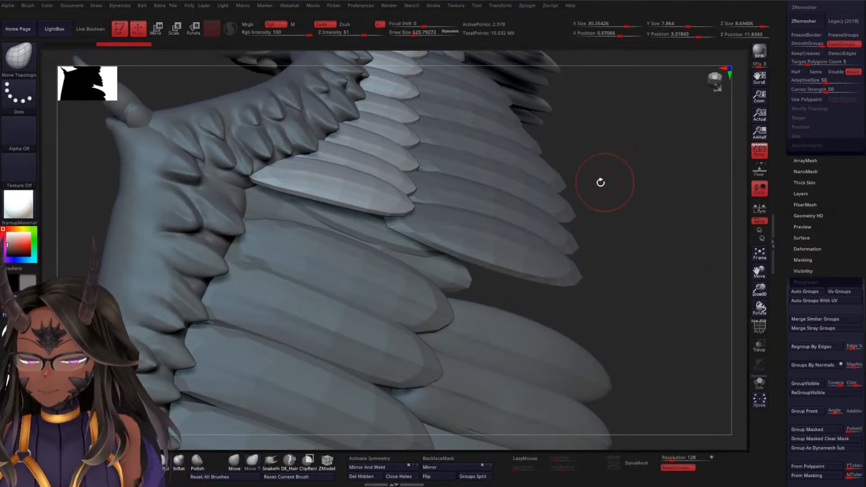
{"action": "left_click", "coordinate": [349, 188], "text": "ctrl+shift"}
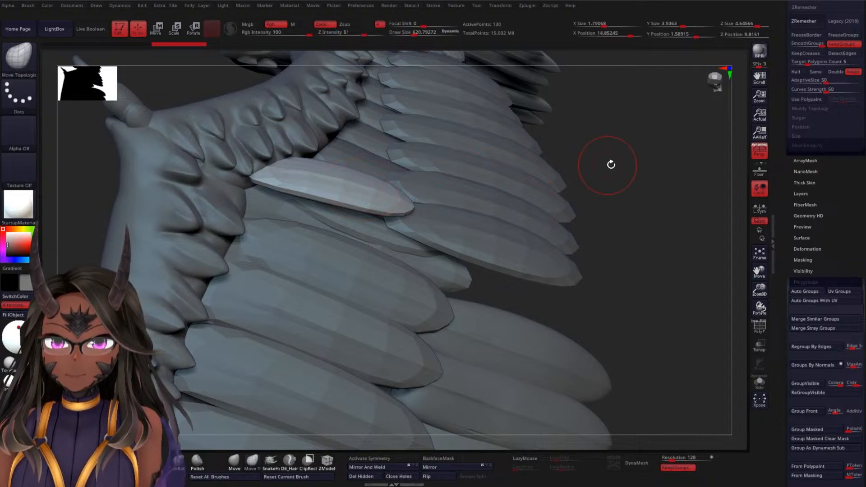
Mask the rest of the short row and duplicate its lowest feather down into the gap with the Move gizmo
{"action": "left_click", "coordinate": [637, 166], "text": "ctrl+shift"}
{"action": "key", "text": "w"}
{"action": "left_click_drag", "start_coordinate": [638, 170], "coordinate": [329, 320]}
{"action": "left_click", "coordinate": [329, 320], "text": "ctrl"}
{"action": "left_click_drag", "start_coordinate": [622, 223], "coordinate": [605, 170]}
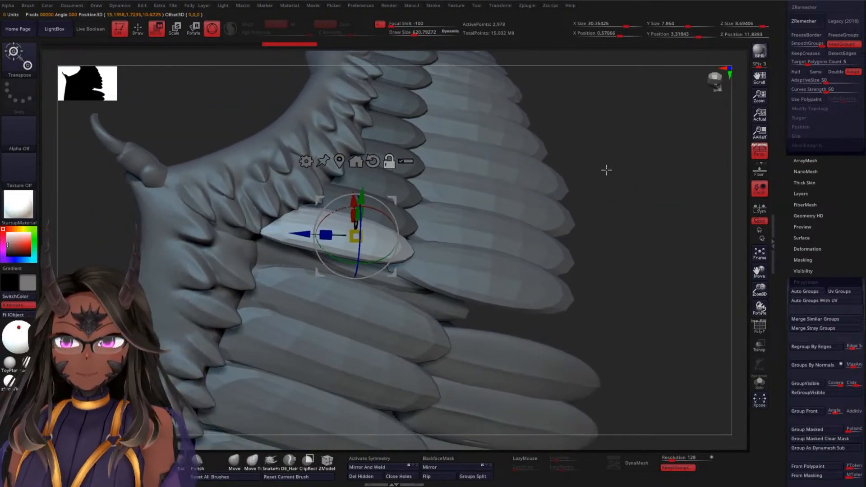
{"action": "left_click_drag", "start_coordinate": [645, 147], "coordinate": [597, 184]}
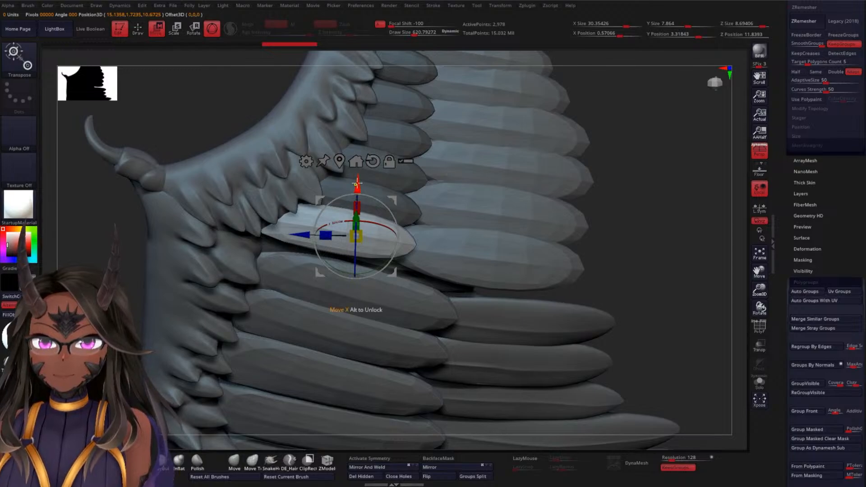
{"action": "left_click_drag", "start_coordinate": [359, 185], "coordinate": [359, 227]}
Rotate the duplicated feather about its Z axis and shift it inward to follow the wing's slope
{"action": "left_click_drag", "start_coordinate": [626, 202], "coordinate": [686, 151]}
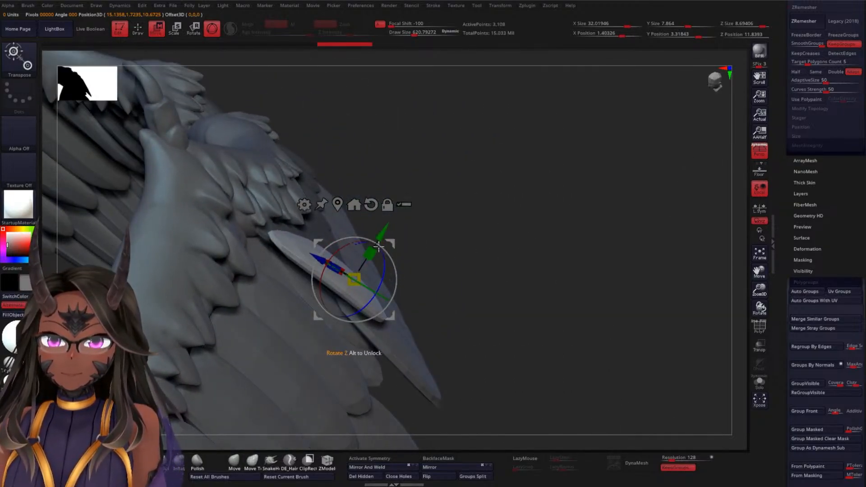
{"action": "left_click_drag", "start_coordinate": [383, 256], "coordinate": [361, 280]}
{"action": "left_click_drag", "start_coordinate": [556, 258], "coordinate": [522, 193]}
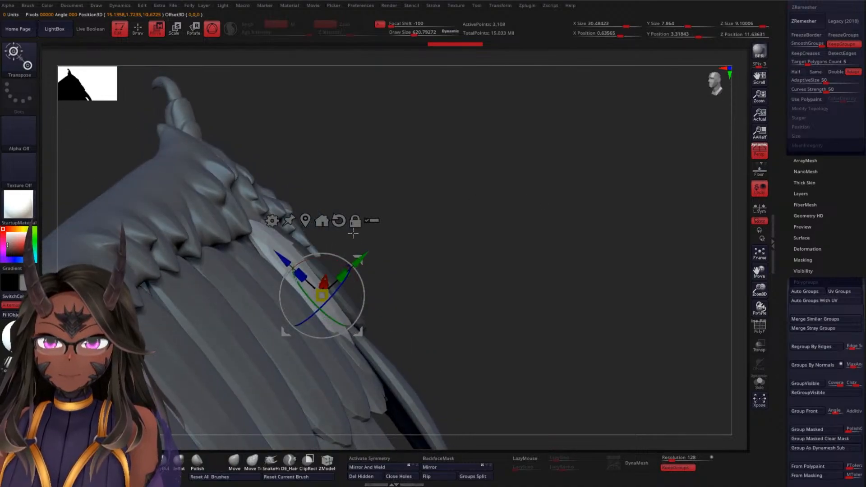
{"action": "left_click_drag", "start_coordinate": [358, 276], "coordinate": [356, 273]}
{"action": "left_click_drag", "start_coordinate": [471, 241], "coordinate": [359, 321]}
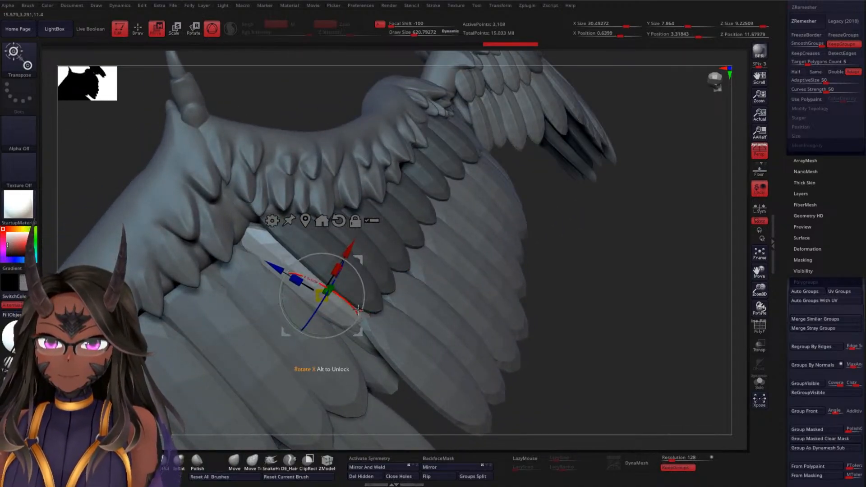
Rotate the duplicated feather about its Y axis and lengthen it, nudging it into place between the feather rows
{"action": "left_click_drag", "start_coordinate": [645, 248], "coordinate": [541, 288]}
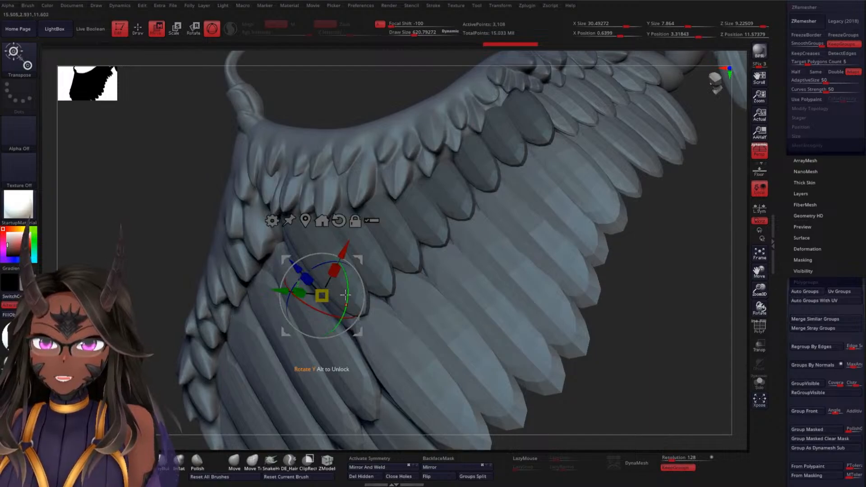
{"action": "left_click_drag", "start_coordinate": [346, 301], "coordinate": [349, 298]}
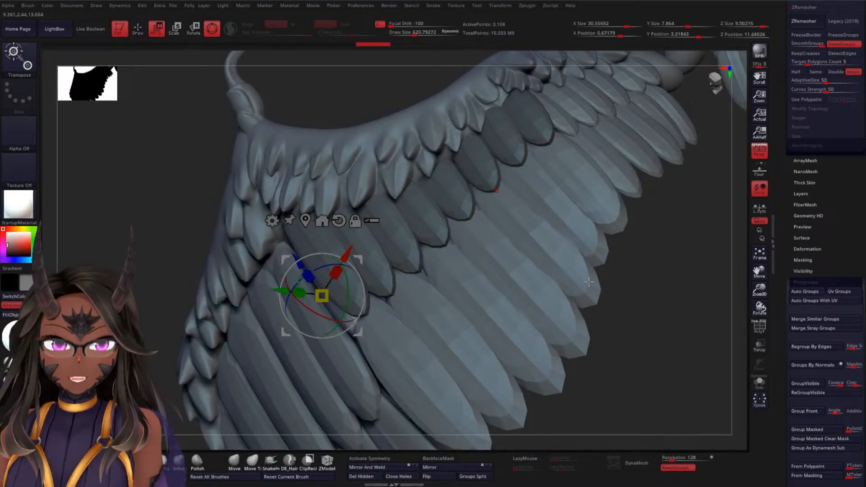
{"action": "left_click_drag", "start_coordinate": [660, 318], "coordinate": [307, 273]}
{"action": "left_click_drag", "start_coordinate": [625, 316], "coordinate": [599, 254]}
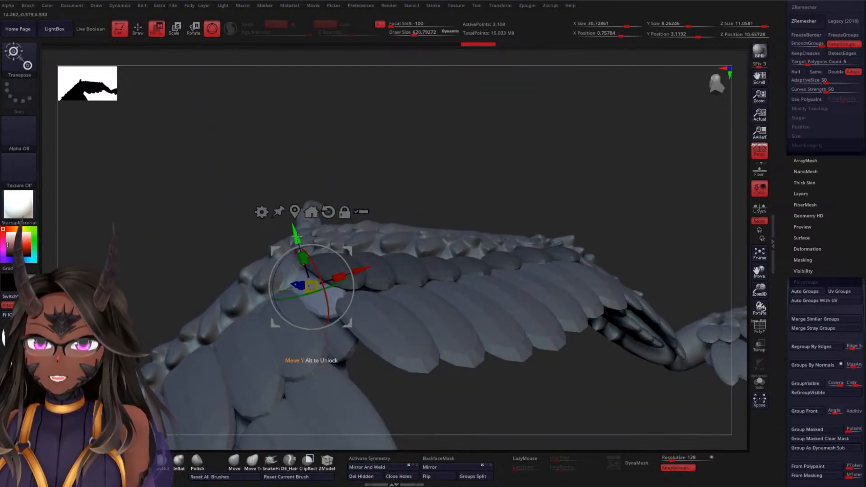
{"action": "left_click_drag", "start_coordinate": [294, 234], "coordinate": [293, 232]}
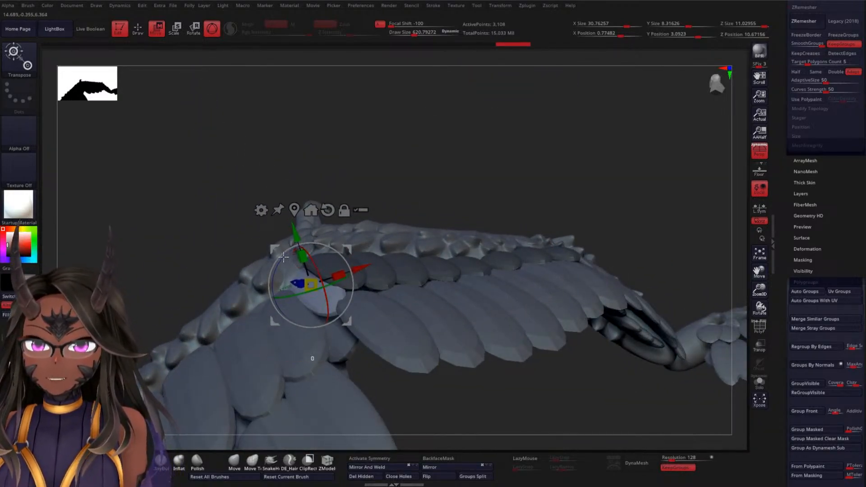
{"action": "mouse_move", "coordinate": [352, 253]}
{"action": "left_mouse_down"}
{"action": "mouse_move", "coordinate": [344, 254]}
{"action": "mouse_move", "coordinate": [352, 253]}
{"action": "left_mouse_up"}
Rotate the duplicated feather about its X axis to line it up with its neighbours, checking both sides of the gap
{"action": "left_click_drag", "start_coordinate": [422, 135], "coordinate": [443, 183]}
{"action": "left_click_drag", "start_coordinate": [537, 97], "coordinate": [506, 149]}
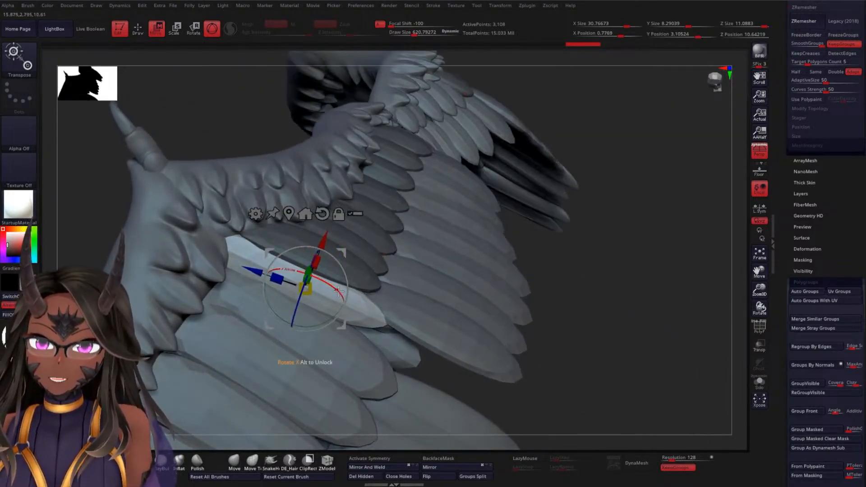
{"action": "left_click_drag", "start_coordinate": [346, 289], "coordinate": [369, 325]}
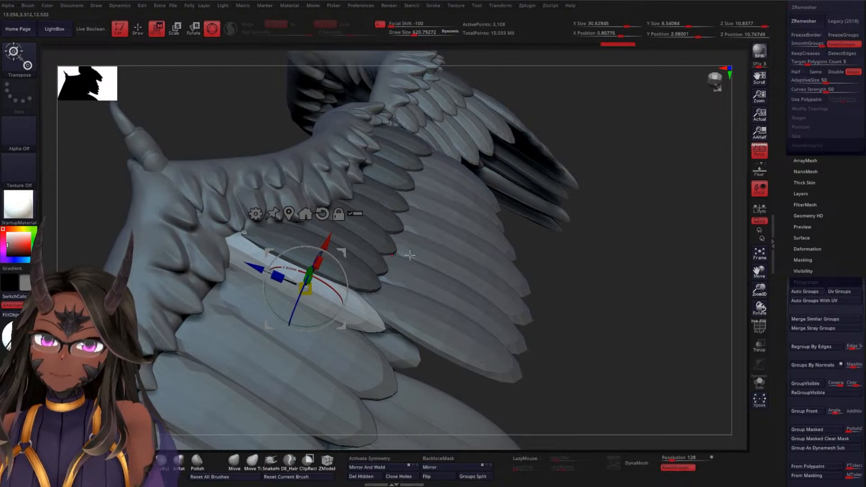
{"action": "left_click_drag", "start_coordinate": [652, 260], "coordinate": [608, 237]}
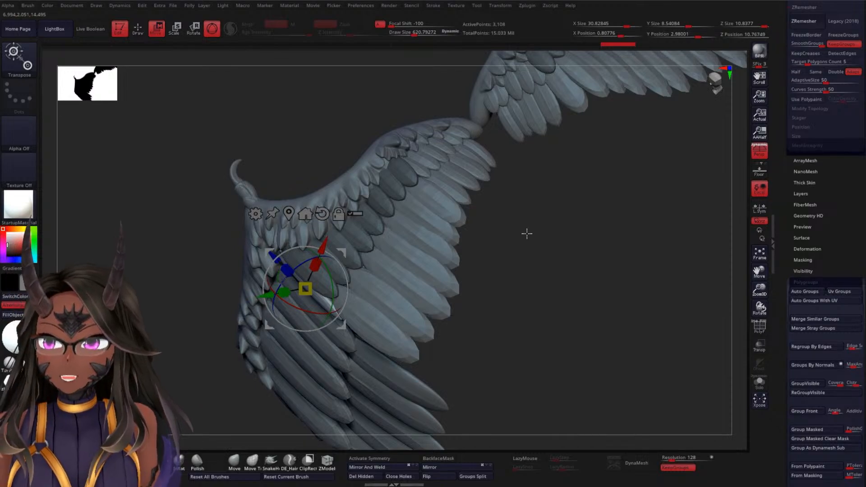
{"action": "left_click_drag", "start_coordinate": [593, 269], "coordinate": [623, 253]}
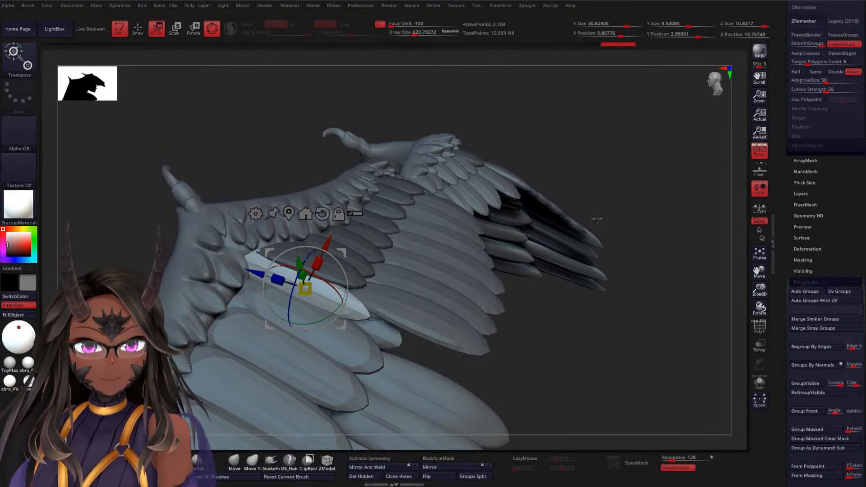
Move the duplicated feather outward and fine-tune its height along its Y axis over the large feathers
{"action": "left_click_drag", "start_coordinate": [603, 176], "coordinate": [551, 281]}
{"action": "left_click_drag", "start_coordinate": [256, 182], "coordinate": [273, 190]}
{"action": "left_click_drag", "start_coordinate": [132, 216], "coordinate": [280, 205]}
{"action": "left_click_drag", "start_coordinate": [323, 149], "coordinate": [323, 154]}
{"action": "left_click_drag", "start_coordinate": [627, 329], "coordinate": [500, 215]}
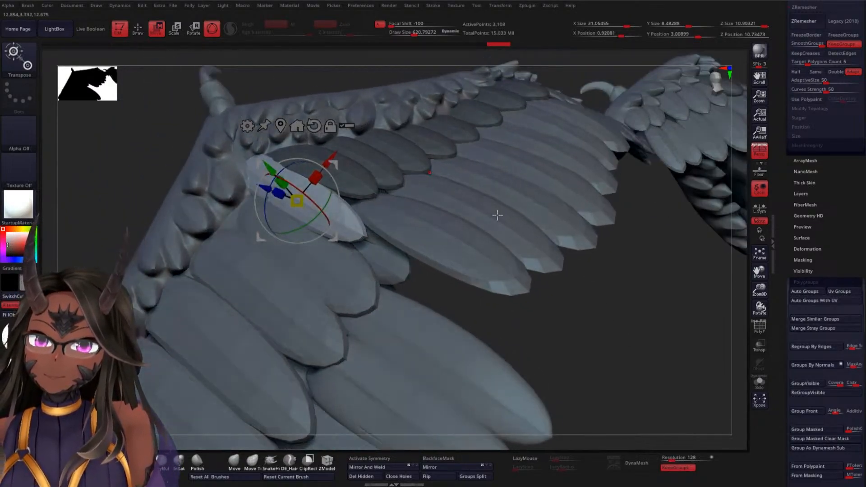
{"action": "left_click_drag", "start_coordinate": [266, 167], "coordinate": [271, 173]}
Nudge the duplicated feather against the wing surface and widen it along its X axis by a factor of about 1.46
{"action": "left_click_drag", "start_coordinate": [624, 331], "coordinate": [570, 281]}
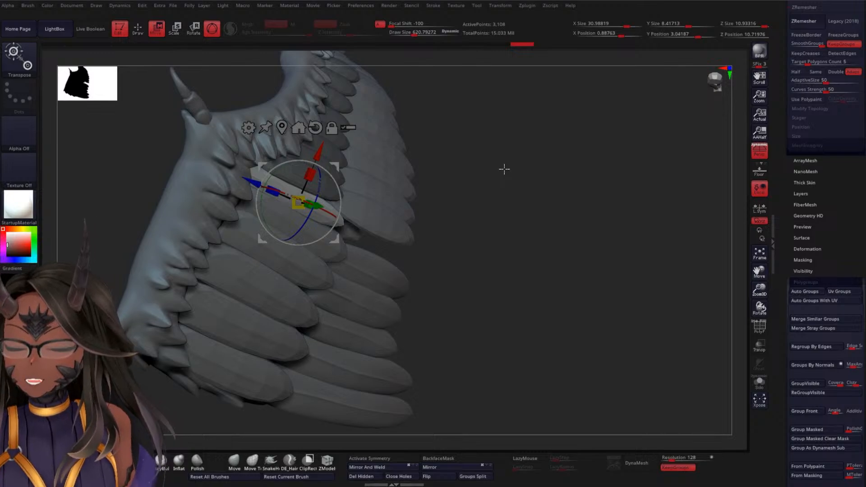
{"action": "left_click_drag", "start_coordinate": [545, 183], "coordinate": [472, 200], "text": "alt"}
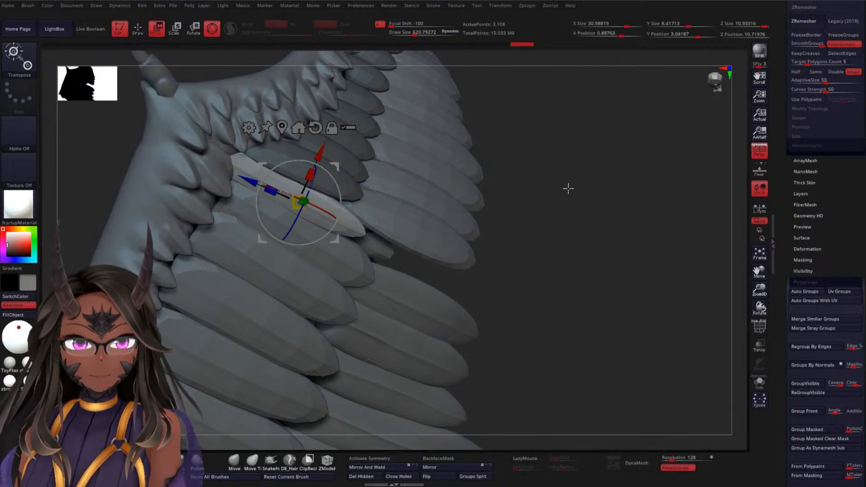
{"action": "mouse_move", "coordinate": [569, 189]}
{"action": "left_mouse_down"}
{"action": "mouse_move", "coordinate": [573, 207]}
{"action": "mouse_move", "coordinate": [625, 217]}
{"action": "mouse_move", "coordinate": [642, 209]}
{"action": "mouse_move", "coordinate": [630, 218]}
{"action": "mouse_move", "coordinate": [594, 204]}
{"action": "mouse_move", "coordinate": [619, 236]}
{"action": "mouse_move", "coordinate": [588, 236]}
{"action": "mouse_move", "coordinate": [578, 193]}
{"action": "left_mouse_up"}
{"action": "left_click_drag", "start_coordinate": [171, 145], "coordinate": [174, 147]}
{"action": "left_click_drag", "start_coordinate": [551, 242], "coordinate": [534, 226]}
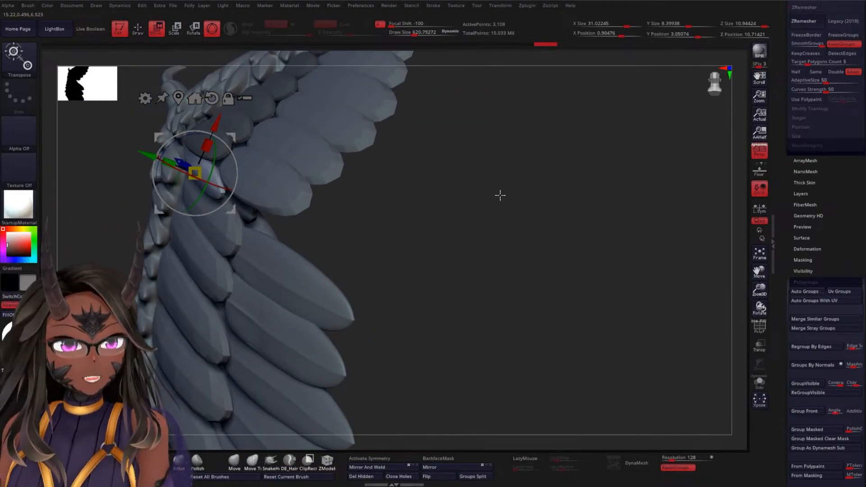
{"action": "left_click_drag", "start_coordinate": [503, 177], "coordinate": [503, 183], "text": "alt"}
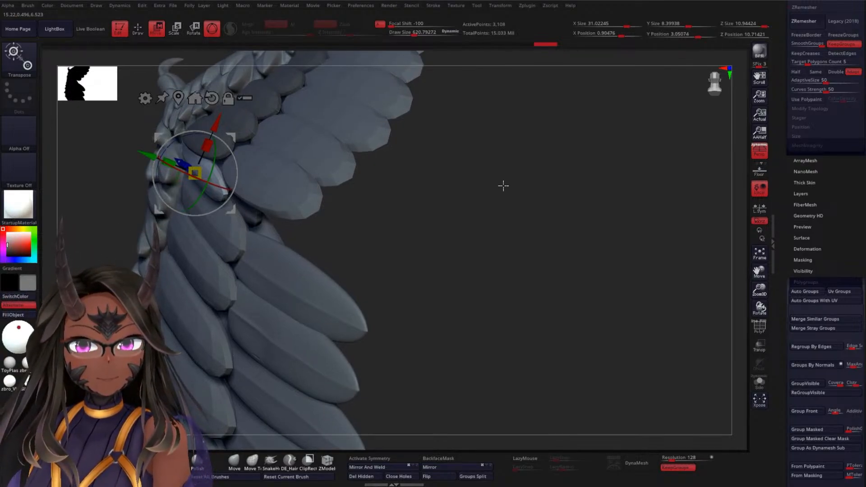
{"action": "left_click_drag", "start_coordinate": [505, 195], "coordinate": [537, 223]}
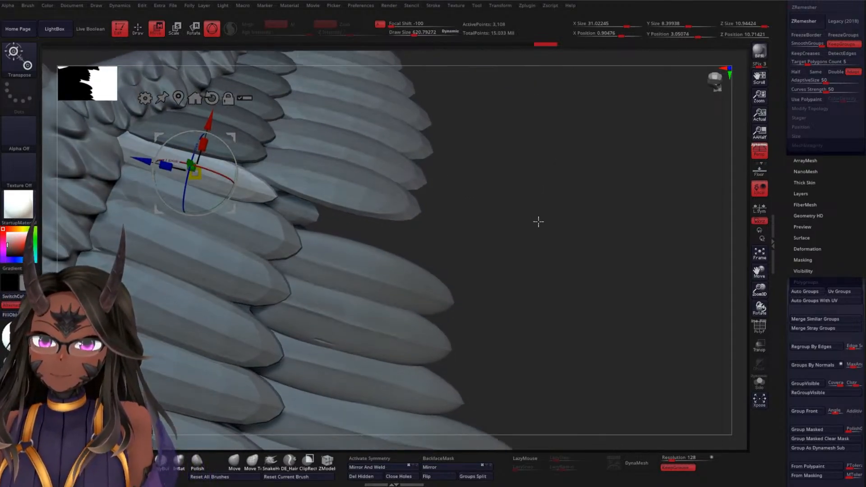
{"action": "left_click_drag", "start_coordinate": [227, 142], "coordinate": [212, 130]}
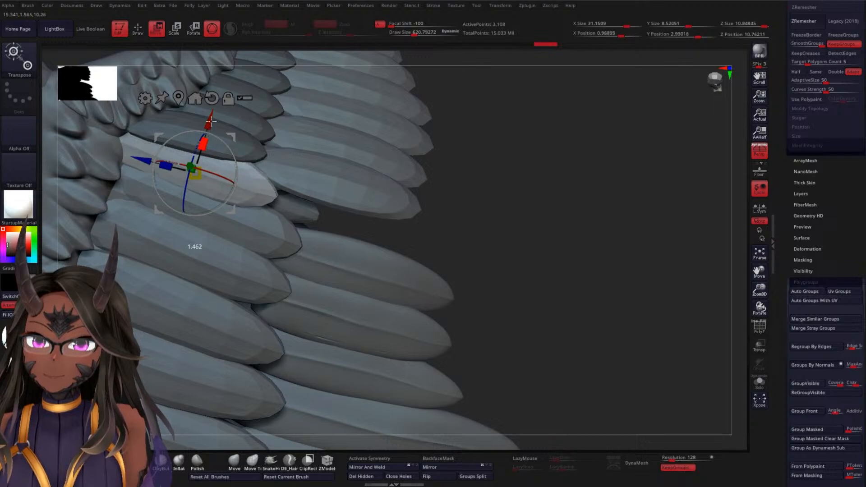
Select the long outer feathers, mask all but the uppermost feather, orient the gizmo along it, and try to duplicate it upward
{"action": "left_click_drag", "start_coordinate": [526, 213], "coordinate": [505, 189]}
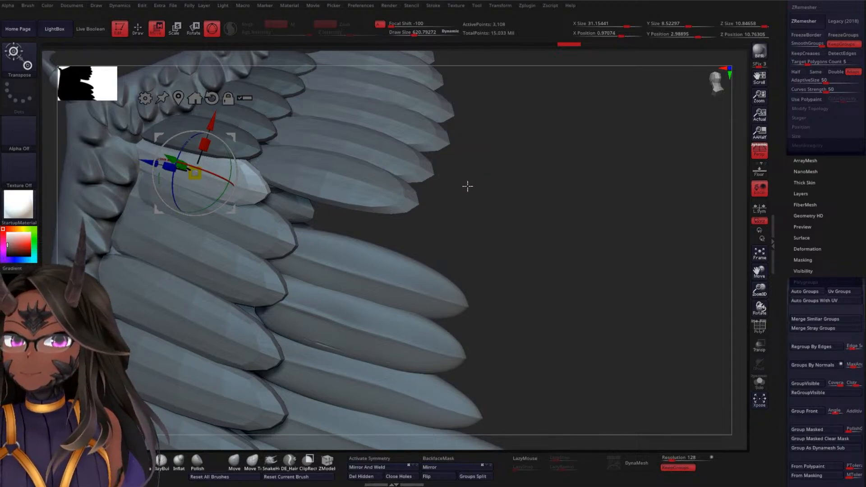
{"action": "left_click", "coordinate": [358, 251], "text": "alt"}
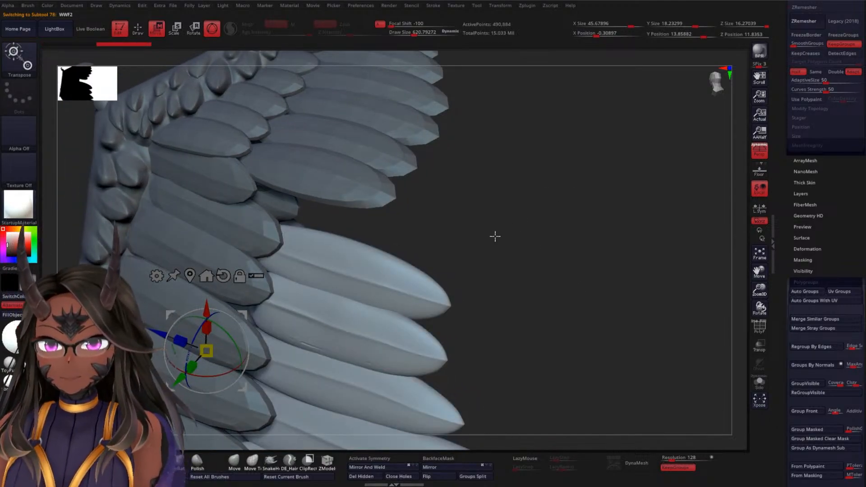
{"action": "left_click", "coordinate": [396, 270], "text": "alt"}
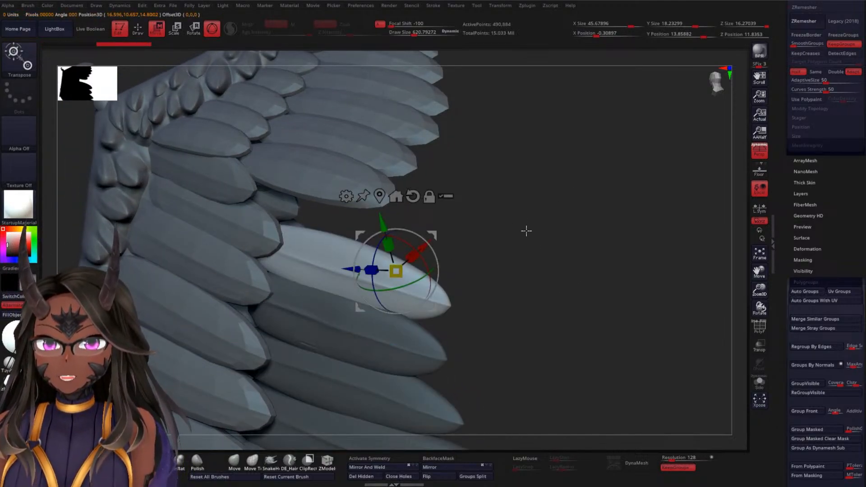
{"action": "left_click_drag", "start_coordinate": [527, 230], "coordinate": [497, 226]}
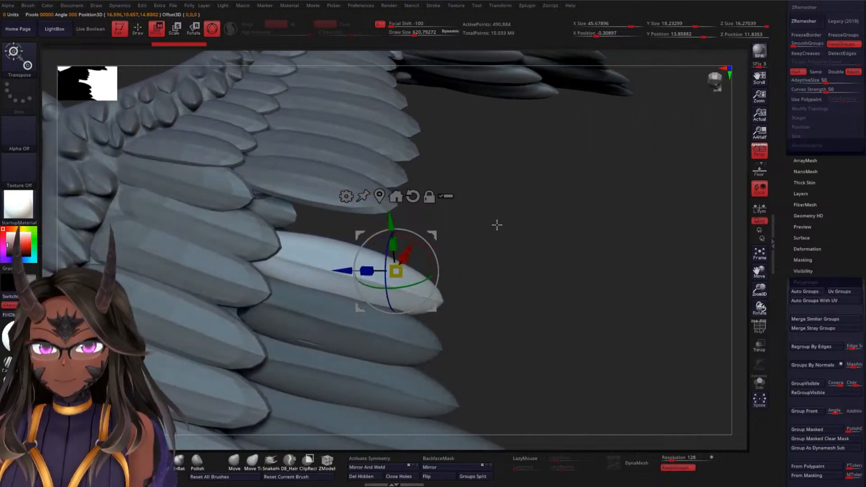
{"action": "left_click_drag", "start_coordinate": [389, 255], "coordinate": [386, 268], "text": "alt"}
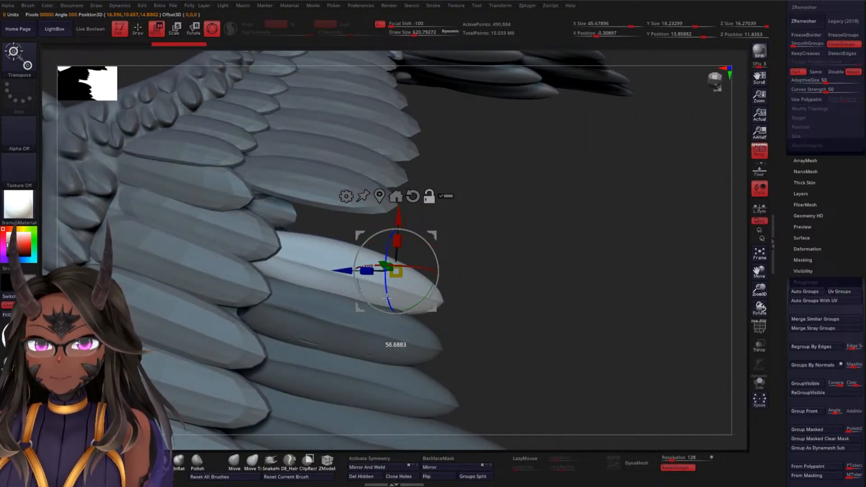
{"action": "left_click_drag", "start_coordinate": [400, 213], "coordinate": [402, 202], "text": "ctrl"}
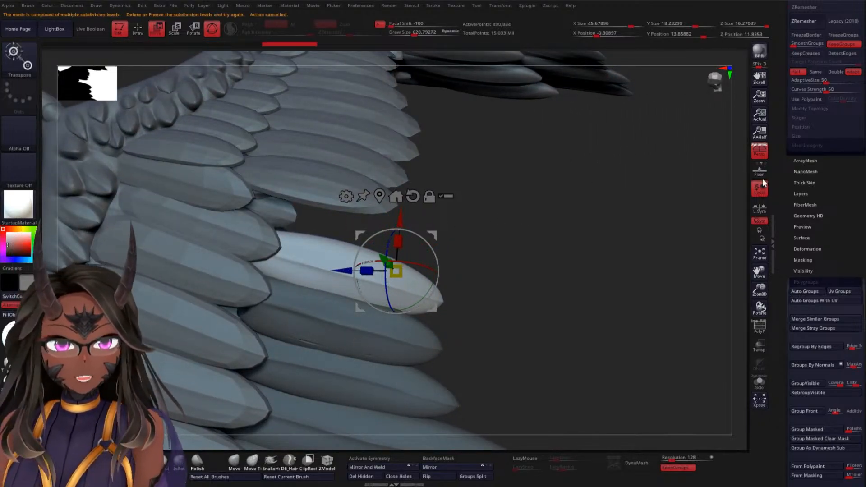
Bring the long outer feathers down to their lowest subdivision level and delete the higher levels
{"action": "scroll", "coordinate": [778, 205], "scroll_direction": "up", "scroll_amount": 5}
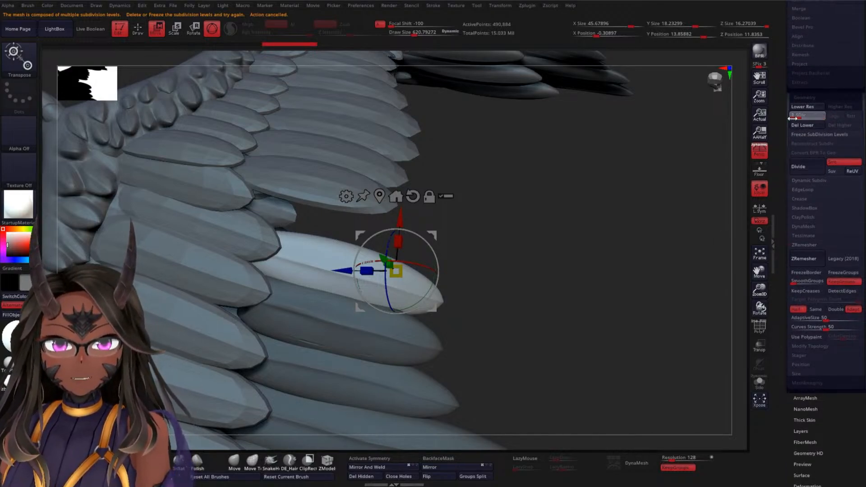
{"action": "left_click", "coordinate": [803, 107]}
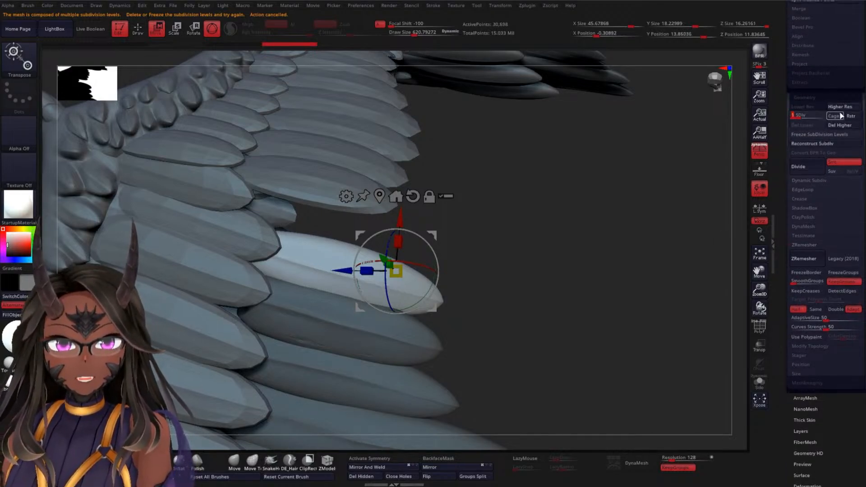
{"action": "left_click", "coordinate": [803, 107]}
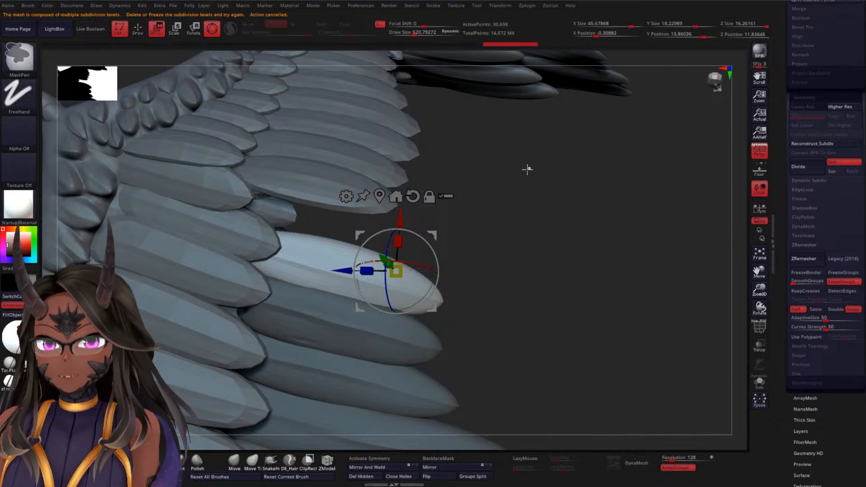
Mask all but the uppermost long feather, align the gizmo to it, and duplicate it upward into the gap
{"action": "left_click_drag", "start_coordinate": [527, 169], "coordinate": [527, 196], "text": "ctrl"}
{"action": "mouse_move", "coordinate": [505, 243]}
{"action": "left_mouse_down"}
{"action": "mouse_move", "coordinate": [483, 252]}
{"action": "mouse_move", "coordinate": [498, 173]}
{"action": "mouse_move", "coordinate": [493, 251]}
{"action": "mouse_move", "coordinate": [475, 313]}
{"action": "mouse_move", "coordinate": [486, 294]}
{"action": "mouse_move", "coordinate": [487, 264]}
{"action": "mouse_move", "coordinate": [476, 275]}
{"action": "mouse_move", "coordinate": [474, 242]}
{"action": "mouse_move", "coordinate": [452, 331]}
{"action": "mouse_move", "coordinate": [493, 276]}
{"action": "mouse_move", "coordinate": [497, 296]}
{"action": "mouse_move", "coordinate": [489, 292]}
{"action": "mouse_move", "coordinate": [495, 235]}
{"action": "mouse_move", "coordinate": [541, 188]}
{"action": "left_mouse_up"}
{"action": "left_click", "coordinate": [325, 264], "text": "ctrl"}
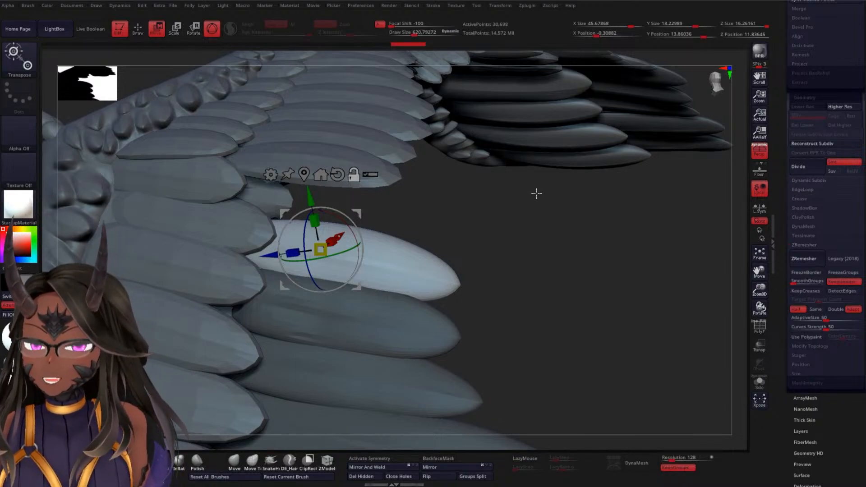
{"action": "left_click_drag", "start_coordinate": [532, 222], "coordinate": [519, 228]}
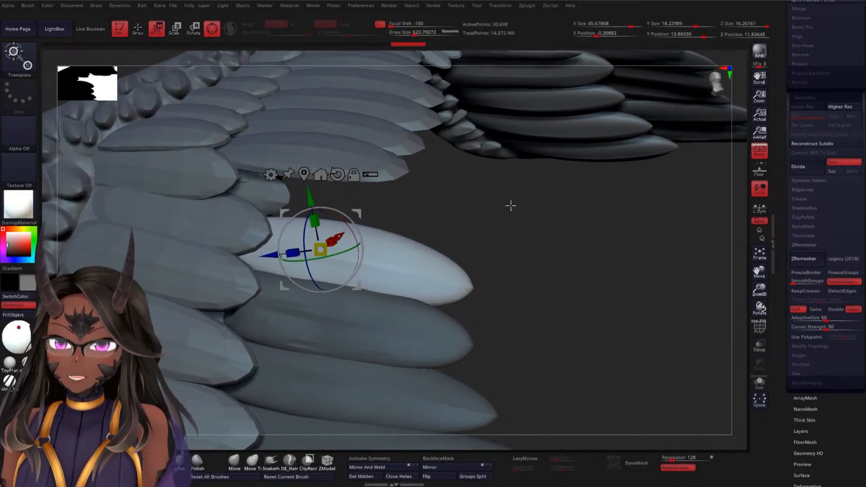
{"action": "left_click_drag", "start_coordinate": [307, 233], "coordinate": [308, 265], "text": "alt"}
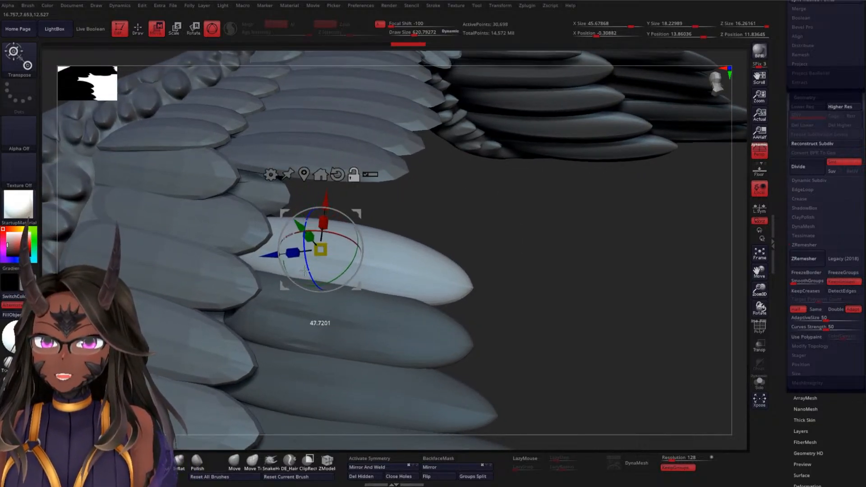
{"action": "left_click_drag", "start_coordinate": [327, 196], "coordinate": [328, 179], "text": "ctrl"}
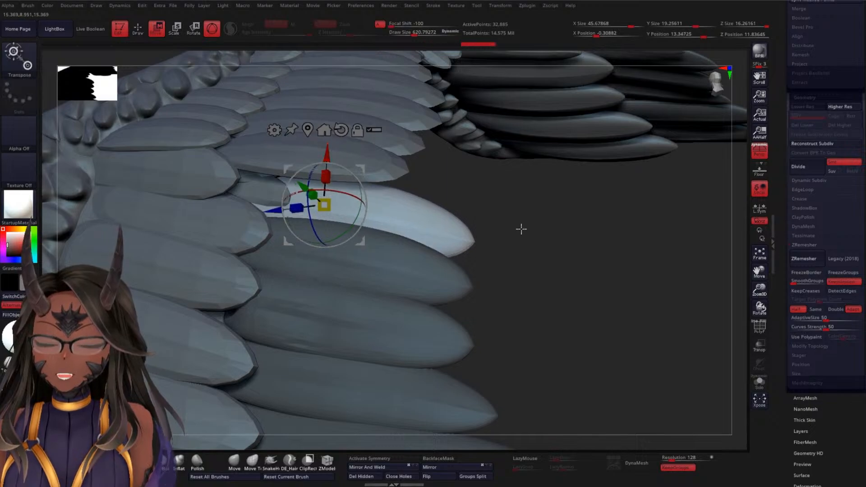
Shift the duplicated long feather along its Y axis toward the wing surface and raise it slightly along its X axis
{"action": "left_click_drag", "start_coordinate": [518, 229], "coordinate": [490, 236]}
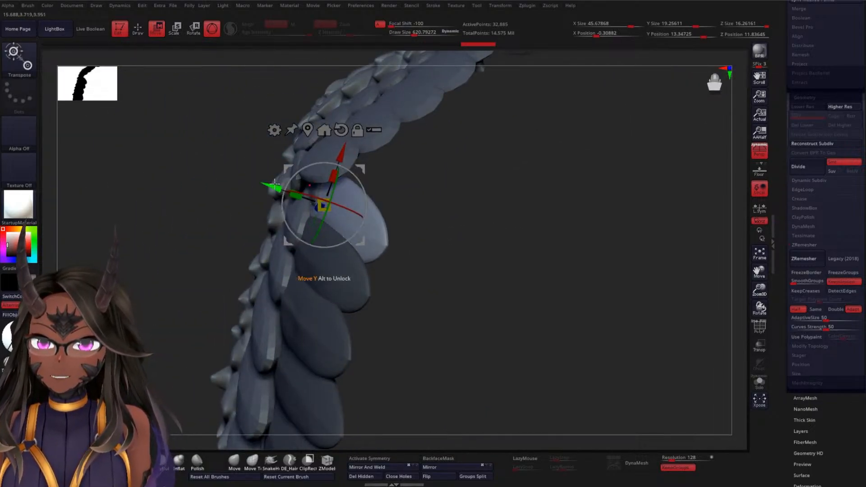
{"action": "left_click_drag", "start_coordinate": [275, 183], "coordinate": [267, 183]}
{"action": "left_click_drag", "start_coordinate": [504, 201], "coordinate": [526, 177]}
{"action": "left_click_drag", "start_coordinate": [326, 151], "coordinate": [327, 145]}
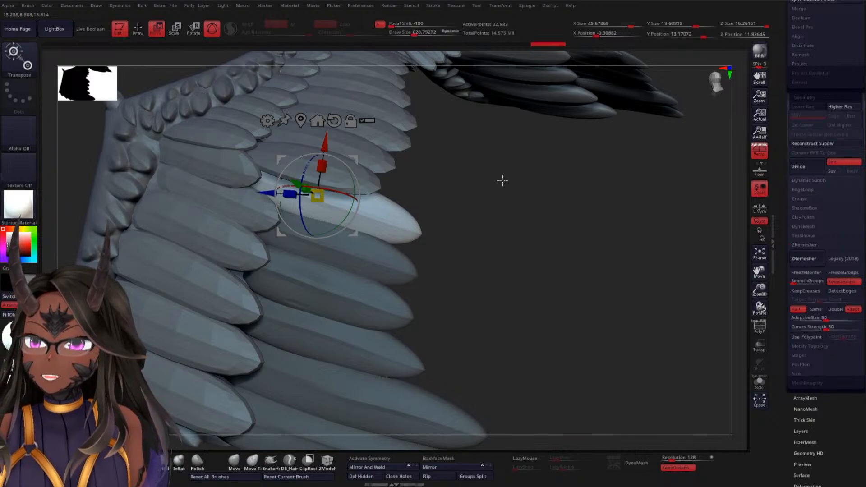
Compare the duplicated long feather with its row from the side and move it further along its Y axis
{"action": "left_click_drag", "start_coordinate": [502, 180], "coordinate": [504, 204]}
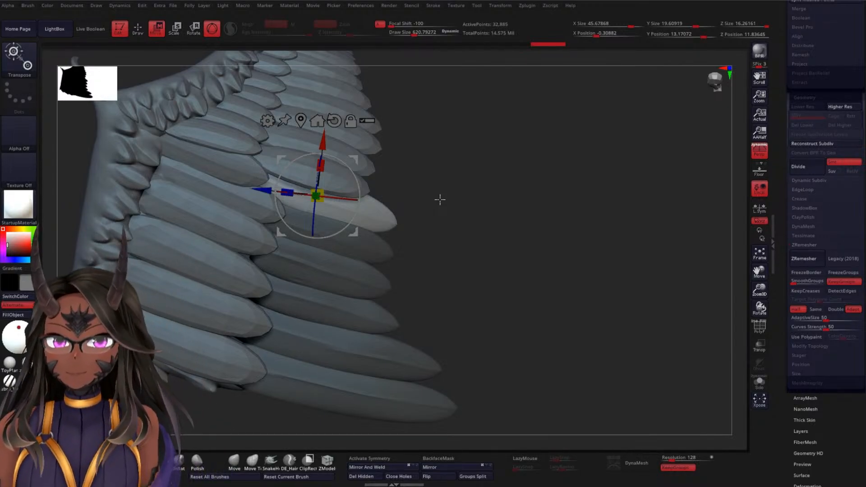
{"action": "left_click_drag", "start_coordinate": [483, 178], "coordinate": [541, 150]}
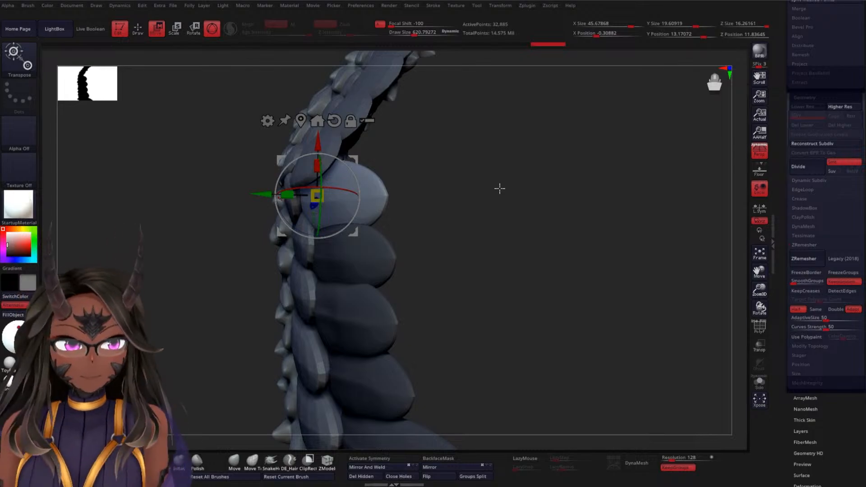
{"action": "left_click_drag", "start_coordinate": [540, 208], "coordinate": [526, 181], "text": "alt"}
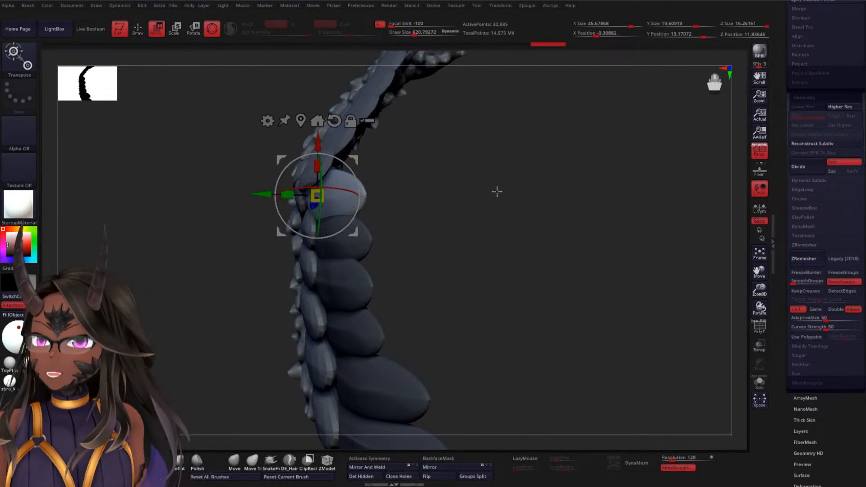
{"action": "left_click_drag", "start_coordinate": [487, 209], "coordinate": [529, 209]}
{"action": "left_click_drag", "start_coordinate": [505, 180], "coordinate": [514, 153]}
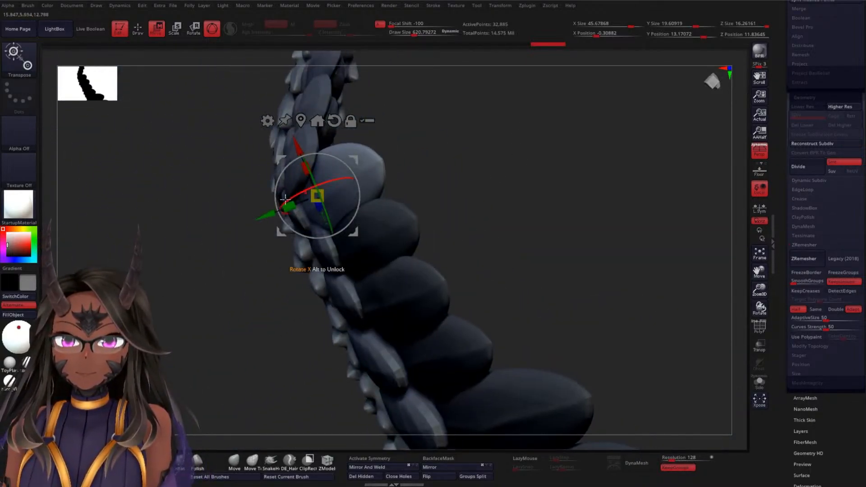
{"action": "left_click_drag", "start_coordinate": [268, 216], "coordinate": [291, 236]}
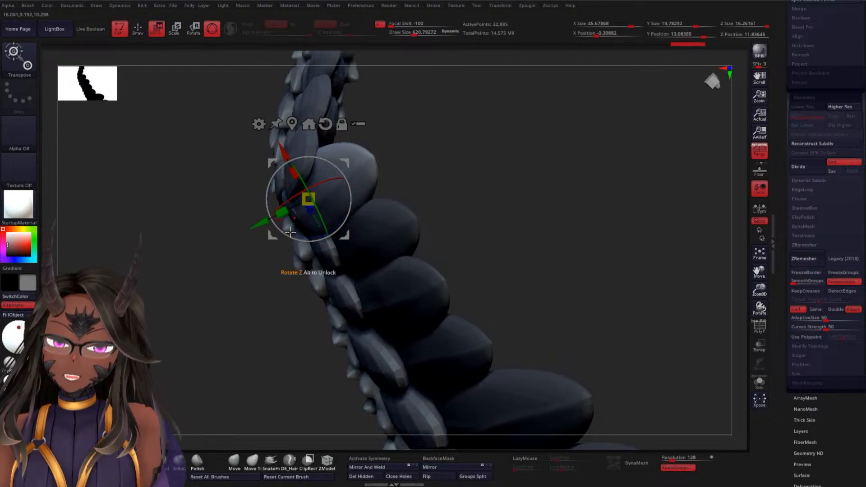
Fine-tune the duplicated long feather's rotation and height so it sits beneath the feather above
{"action": "left_click_drag", "start_coordinate": [496, 169], "coordinate": [473, 153], "text": "alt"}
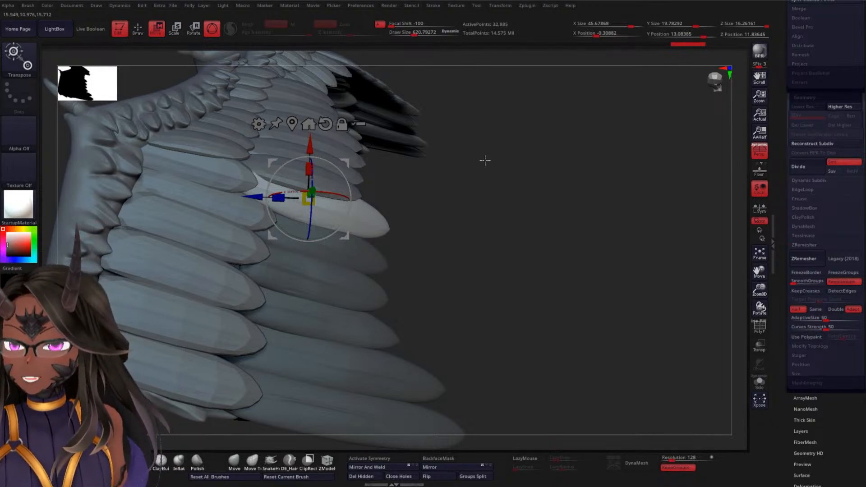
{"action": "left_click_drag", "start_coordinate": [489, 167], "coordinate": [485, 198]}
{"action": "left_click_drag", "start_coordinate": [349, 186], "coordinate": [349, 185]}
{"action": "left_click_drag", "start_coordinate": [492, 177], "coordinate": [433, 129]}
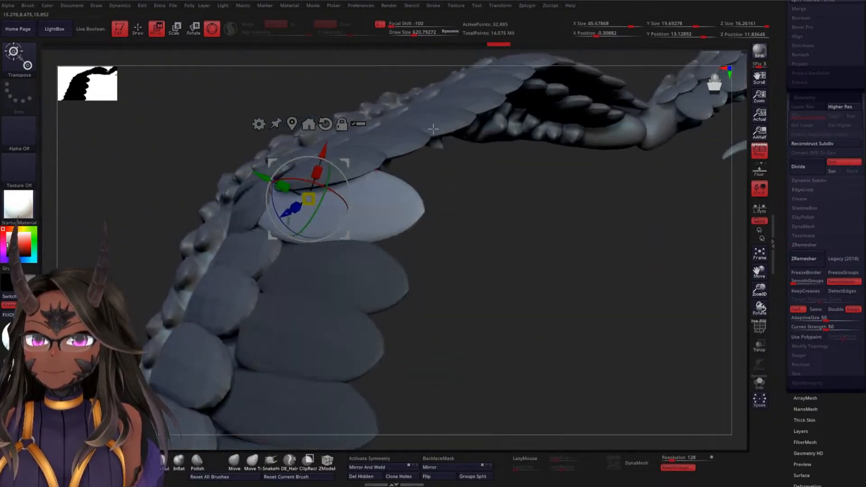
{"action": "left_click_drag", "start_coordinate": [304, 183], "coordinate": [303, 184]}
{"action": "left_click_drag", "start_coordinate": [479, 199], "coordinate": [406, 217], "text": "alt"}
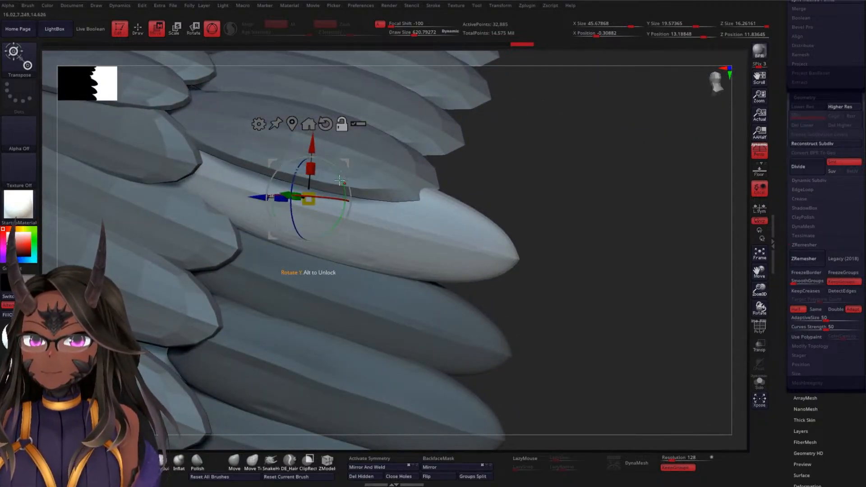
Rotate the duplicated long feather about its Y axis, pull it inward, and shift it about 0.2 along its Y axis
{"action": "left_click_drag", "start_coordinate": [340, 180], "coordinate": [228, 176]}
{"action": "left_click_drag", "start_coordinate": [519, 209], "coordinate": [479, 211]}
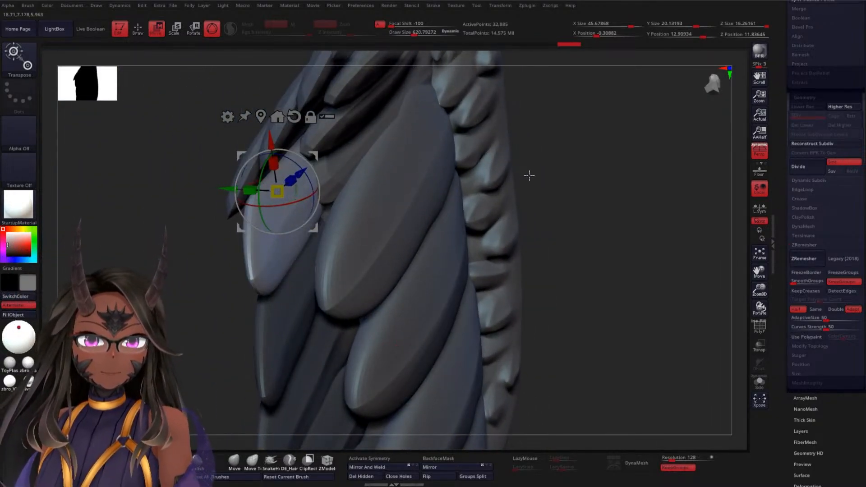
{"action": "left_click_drag", "start_coordinate": [613, 150], "coordinate": [451, 161]}
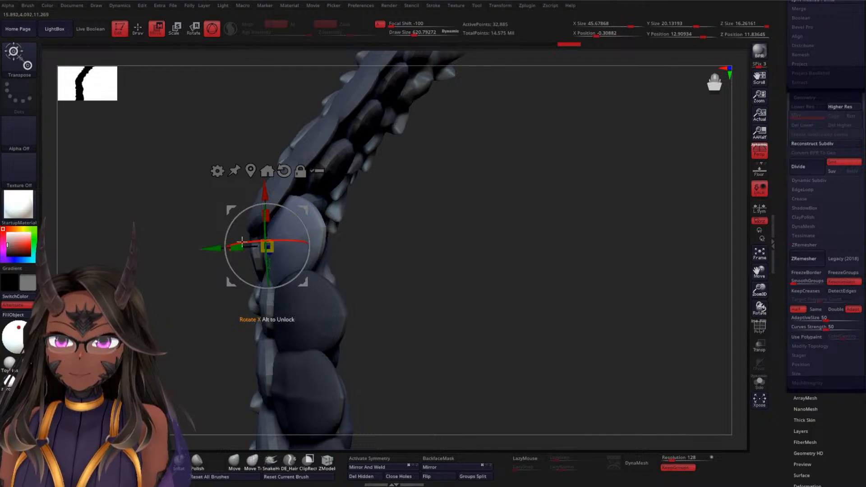
{"action": "left_click_drag", "start_coordinate": [228, 233], "coordinate": [201, 252]}
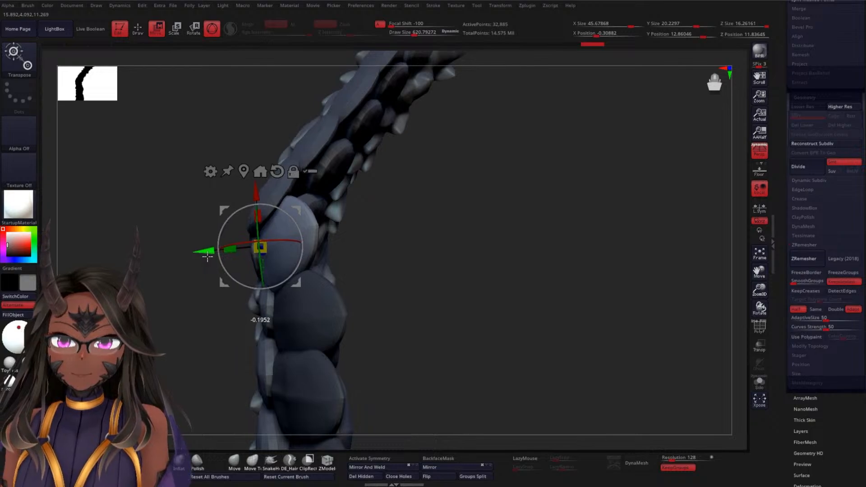
{"action": "mouse_move", "coordinate": [466, 172]}
{"action": "left_mouse_down"}
{"action": "mouse_move", "coordinate": [499, 178]}
{"action": "mouse_move", "coordinate": [501, 191]}
{"action": "mouse_move", "coordinate": [489, 149]}
{"action": "left_mouse_up"}
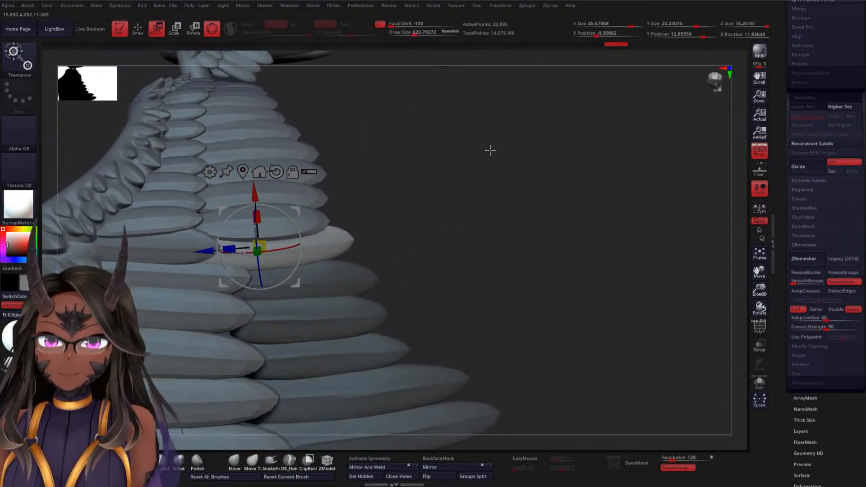
Switch to the Move Topological brush and examine the filled gap and overall feather layout from both sides of the wing
{"action": "key", "text": "q"}
{"action": "left_click_drag", "start_coordinate": [445, 213], "coordinate": [469, 153]}
{"action": "left_click_drag", "start_coordinate": [385, 209], "coordinate": [424, 167]}
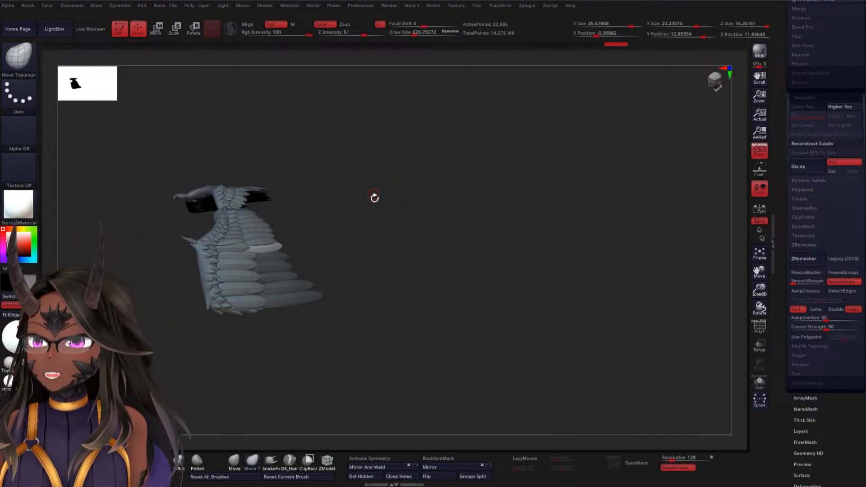
{"action": "right_click_drag", "start_coordinate": [372, 176], "coordinate": [395, 238], "text": "ctrl"}
{"action": "right_click_drag", "start_coordinate": [420, 155], "coordinate": [433, 203], "text": "ctrl"}
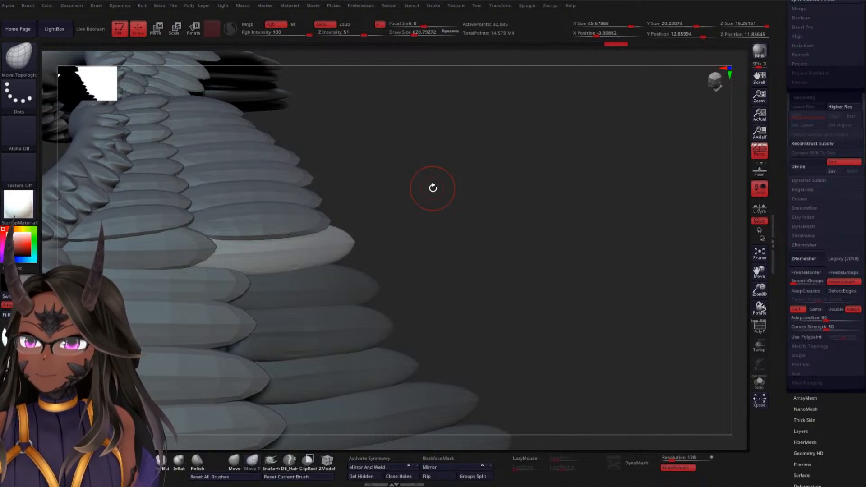
{"action": "left_click_drag", "start_coordinate": [434, 185], "coordinate": [434, 166]}
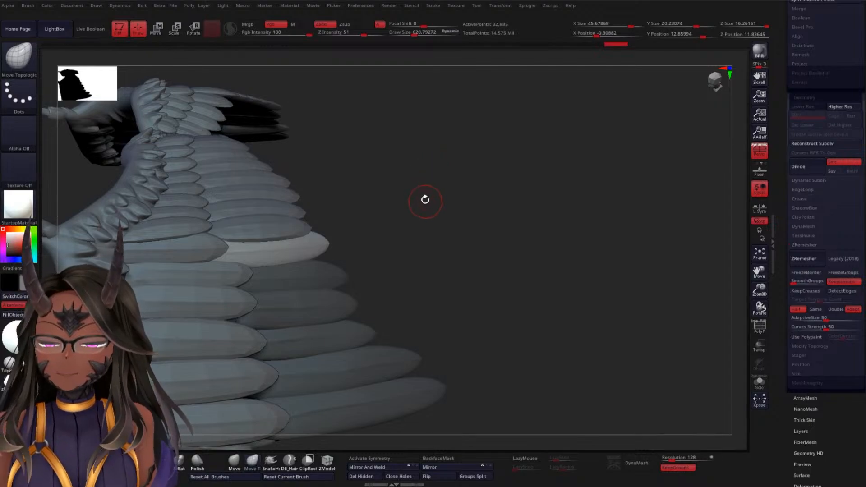
{"action": "mouse_move", "coordinate": [416, 206]}
{"action": "left_mouse_down"}
{"action": "mouse_move", "coordinate": [425, 214]}
{"action": "mouse_move", "coordinate": [441, 197]}
{"action": "mouse_move", "coordinate": [443, 207]}
{"action": "mouse_move", "coordinate": [395, 246]}
{"action": "mouse_move", "coordinate": [266, 253]}
{"action": "left_mouse_up"}
{"action": "left_click_drag", "start_coordinate": [112, 333], "coordinate": [117, 304], "text": "alt"}
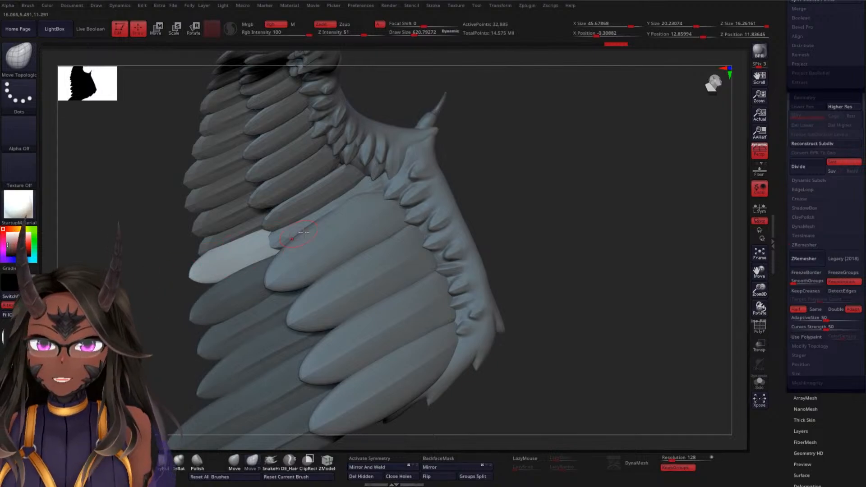
Select the BottomWE1 feather row on the wing's other side, isolate the feather group beside the gap, and show the whole row again
{"action": "left_click", "coordinate": [362, 229], "text": "alt"}
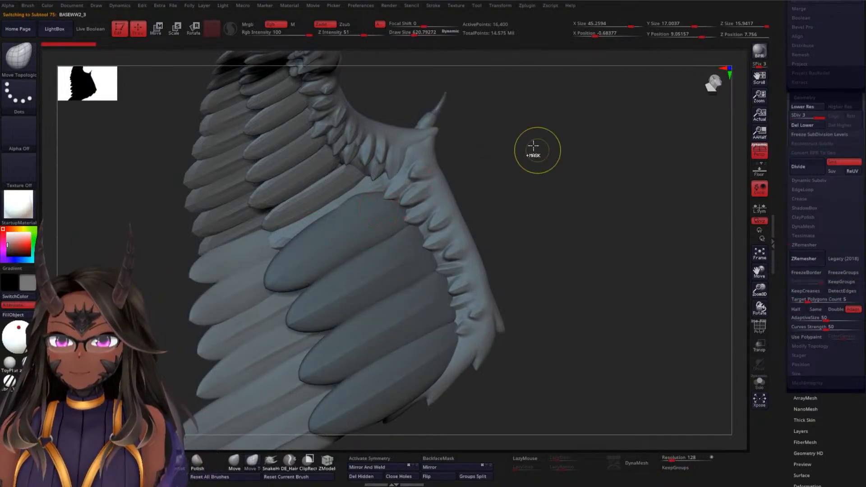
{"action": "left_click_drag", "start_coordinate": [543, 135], "coordinate": [460, 137], "text": "alt"}
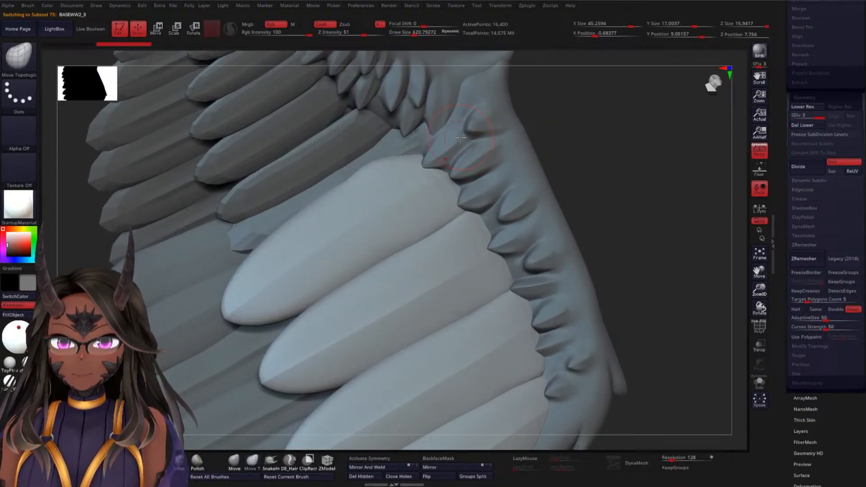
{"action": "left_click", "coordinate": [284, 179], "text": "alt"}
{"action": "mouse_move", "coordinate": [602, 124]}
{"action": "left_mouse_down", "text": "ctrl"}
{"action": "mouse_move", "coordinate": [631, 157]}
{"action": "mouse_move", "coordinate": [582, 189]}
{"action": "mouse_move", "coordinate": [576, 207]}
{"action": "left_mouse_up", "text": "ctrl"}
{"action": "left_click", "coordinate": [296, 215], "text": "ctrl+shift"}
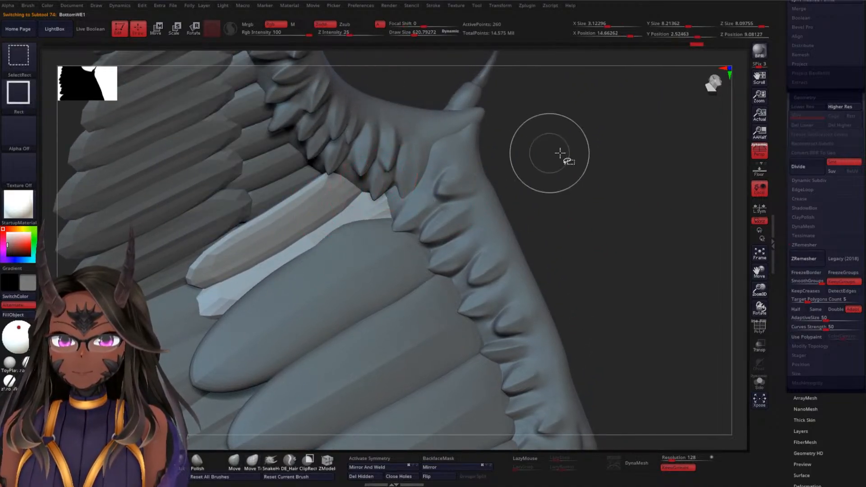
{"action": "left_click", "coordinate": [582, 153], "text": "ctrl+shift"}
{"action": "left_click_drag", "start_coordinate": [592, 171], "coordinate": [567, 150], "text": "alt"}
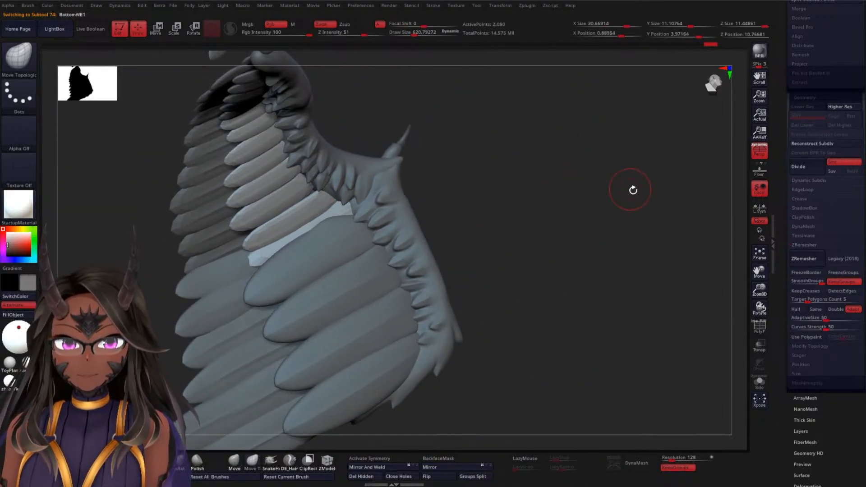
Split the BottomWE1 feather row into separate polygroups with Auto Groups
{"action": "scroll", "coordinate": [798, 203], "scroll_direction": "down", "scroll_amount": 6}
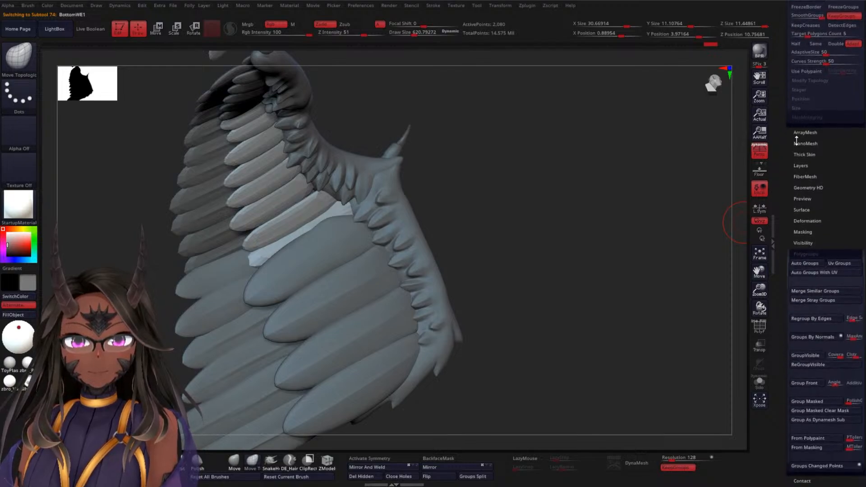
{"action": "left_click", "coordinate": [805, 264]}
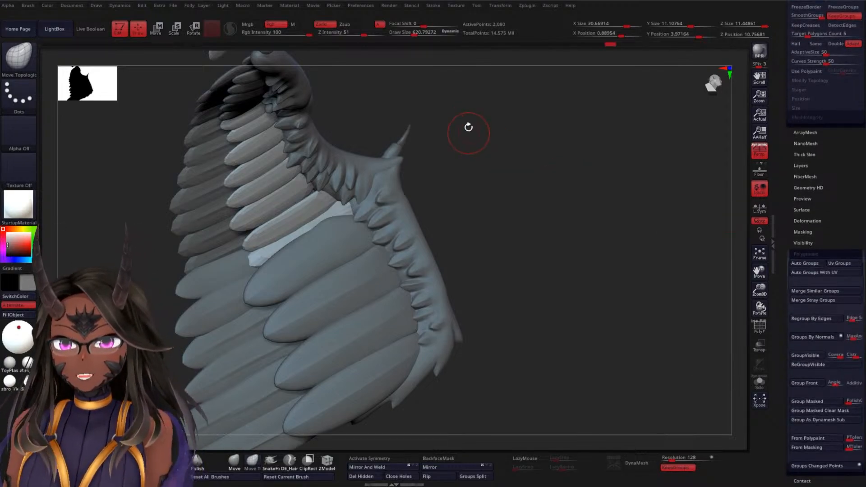
{"action": "left_click_drag", "start_coordinate": [514, 109], "coordinate": [545, 120]}
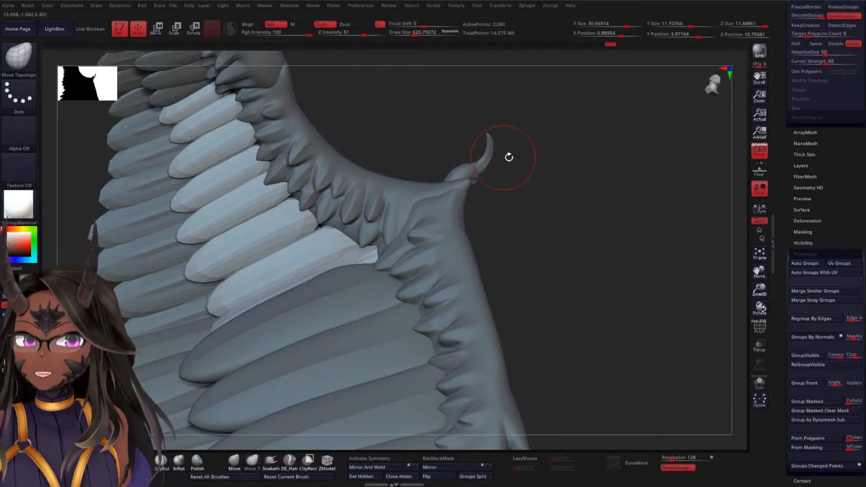
{"action": "left_click_drag", "start_coordinate": [507, 157], "coordinate": [630, 199]}
{"action": "left_click_drag", "start_coordinate": [540, 164], "coordinate": [525, 144]}
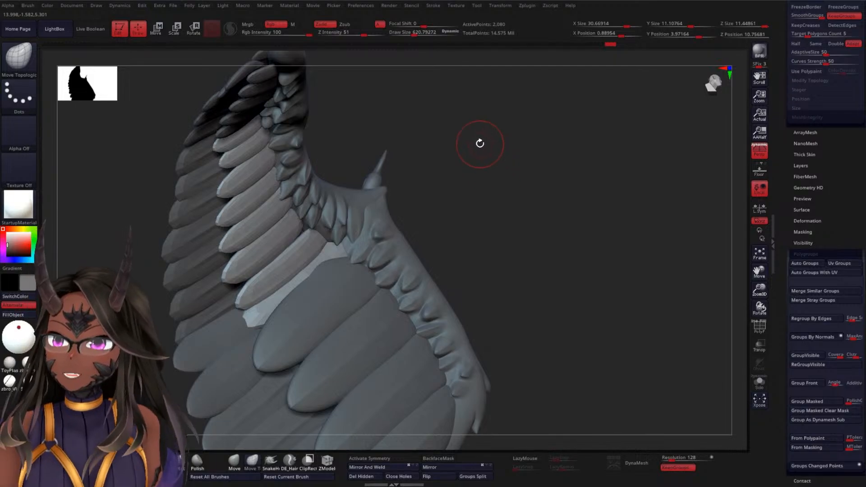
{"action": "left_click_drag", "start_coordinate": [480, 143], "coordinate": [540, 141]}
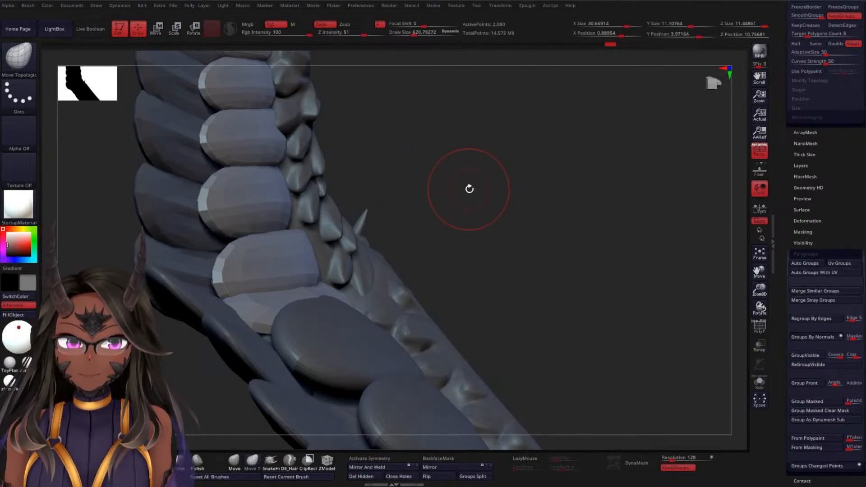
{"action": "left_click_drag", "start_coordinate": [469, 189], "coordinate": [498, 201]}
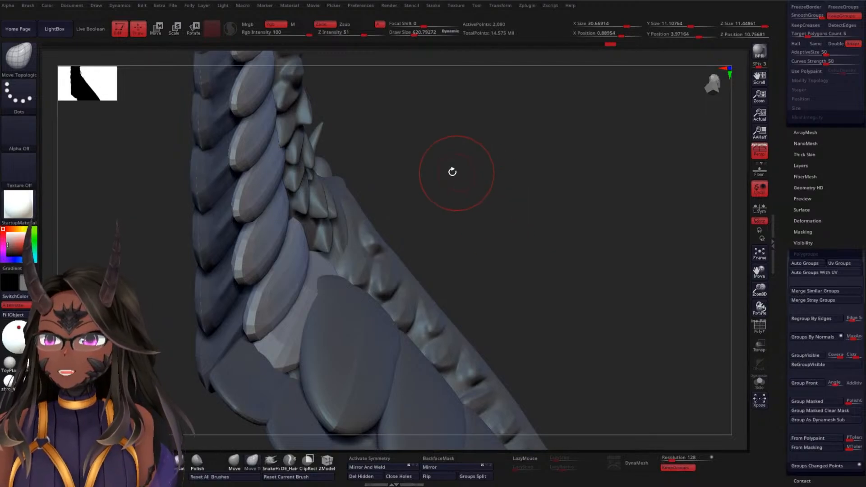
Isolate the lowest full feather beside the gap, restore the row, and mask every other feather with the transform gizmo active
{"action": "left_click", "coordinate": [292, 273], "text": "ctrl+shift"}
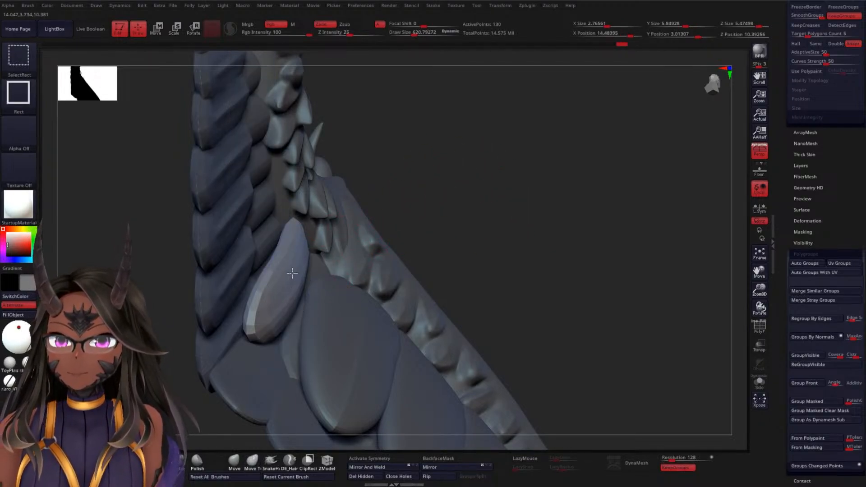
{"action": "left_click", "coordinate": [388, 210], "text": "ctrl+shift"}
{"action": "key", "text": "w"}
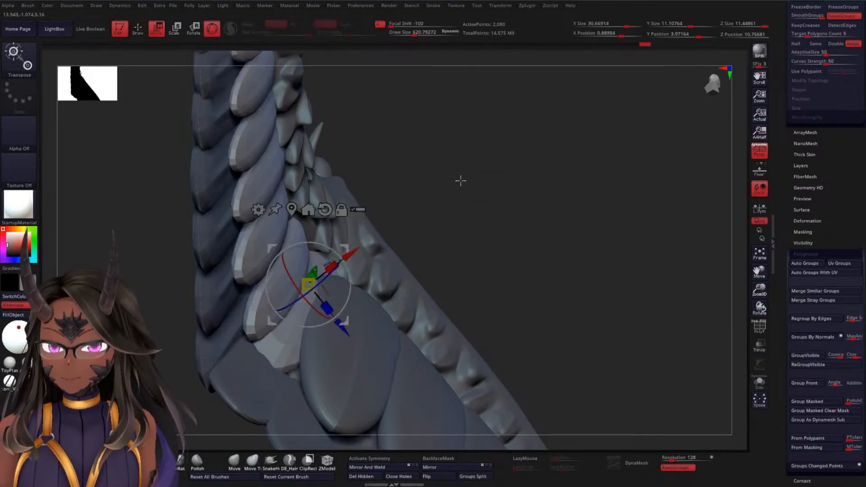
{"action": "left_click", "coordinate": [256, 319], "text": "ctrl"}
Rotate the unmasked feather about its Z axis, raise it along its X axis, and adjust its tilt against the row
{"action": "left_click_drag", "start_coordinate": [482, 190], "coordinate": [453, 226], "text": "alt"}
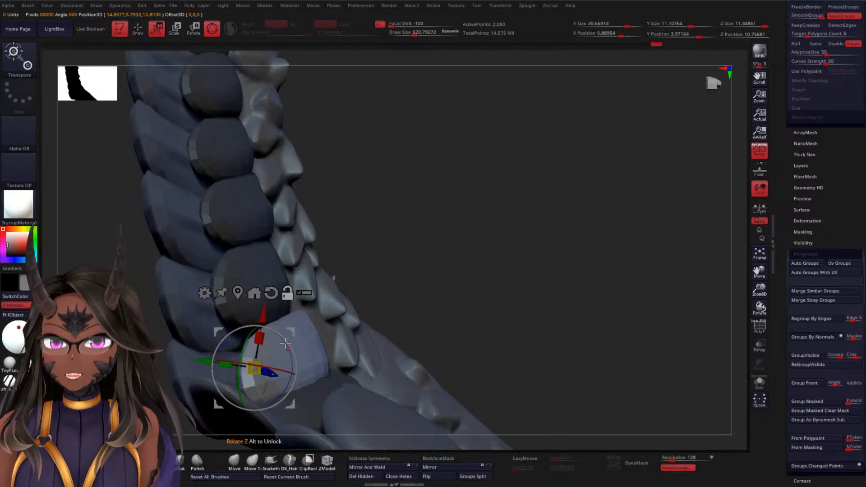
{"action": "left_click_drag", "start_coordinate": [286, 343], "coordinate": [281, 339]}
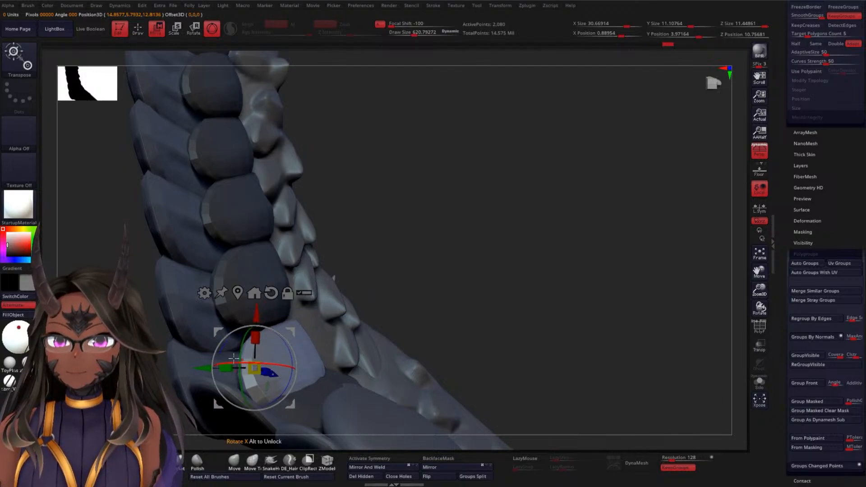
{"action": "left_click_drag", "start_coordinate": [254, 313], "coordinate": [254, 295]}
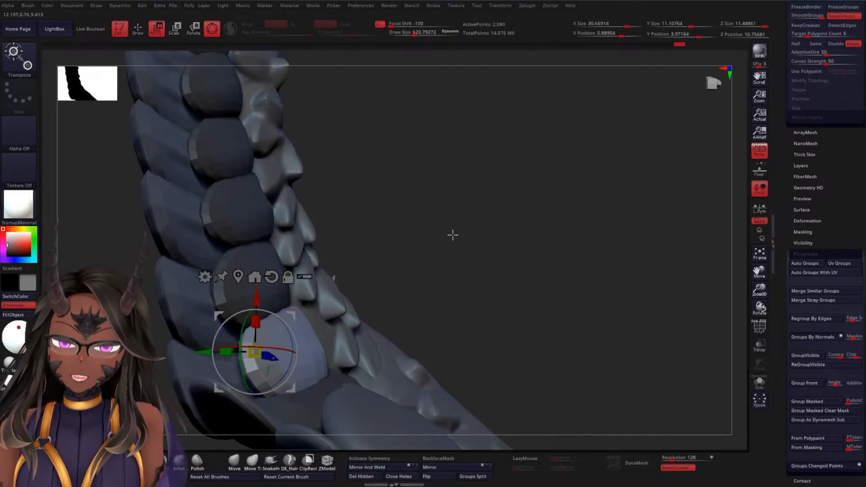
{"action": "left_click_drag", "start_coordinate": [452, 235], "coordinate": [425, 252]}
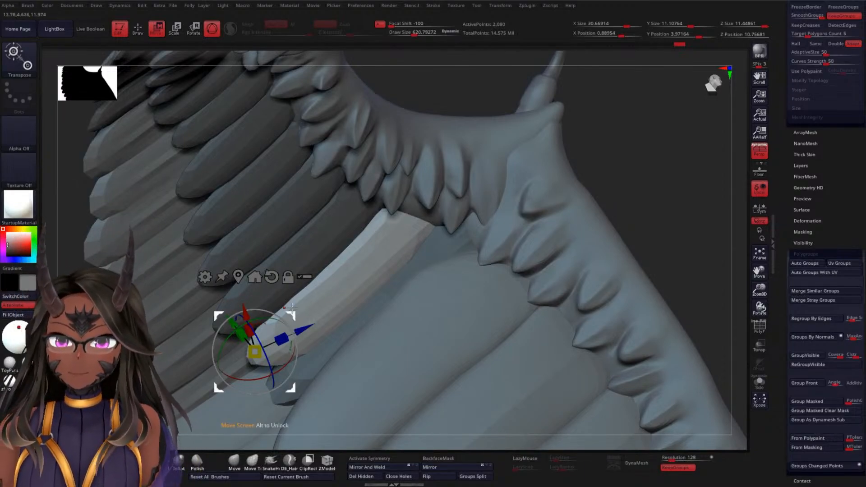
{"action": "left_click_drag", "start_coordinate": [608, 159], "coordinate": [634, 158]}
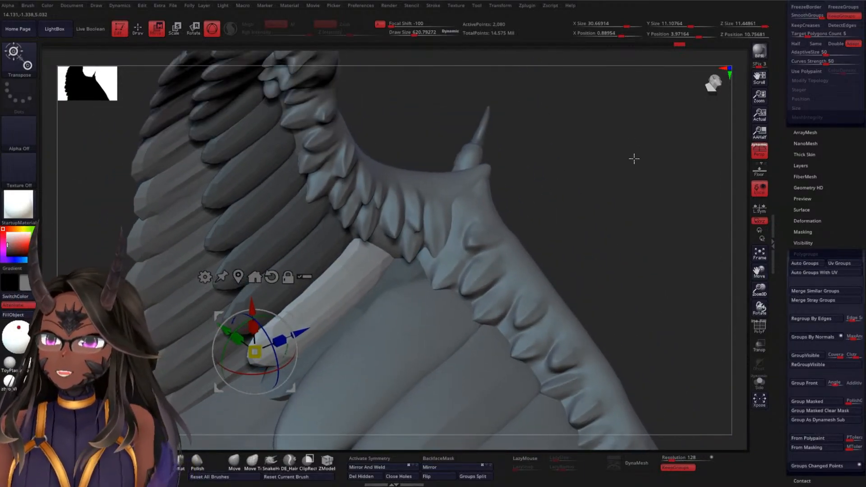
{"action": "left_click_drag", "start_coordinate": [271, 331], "coordinate": [278, 357], "text": "alt"}
Duplicate the unmasked feather into the gap below it and rotate the copy, undoing the last adjustment
{"action": "left_click_drag", "start_coordinate": [235, 310], "coordinate": [250, 339]}
{"action": "left_click_drag", "start_coordinate": [547, 185], "coordinate": [542, 185]}
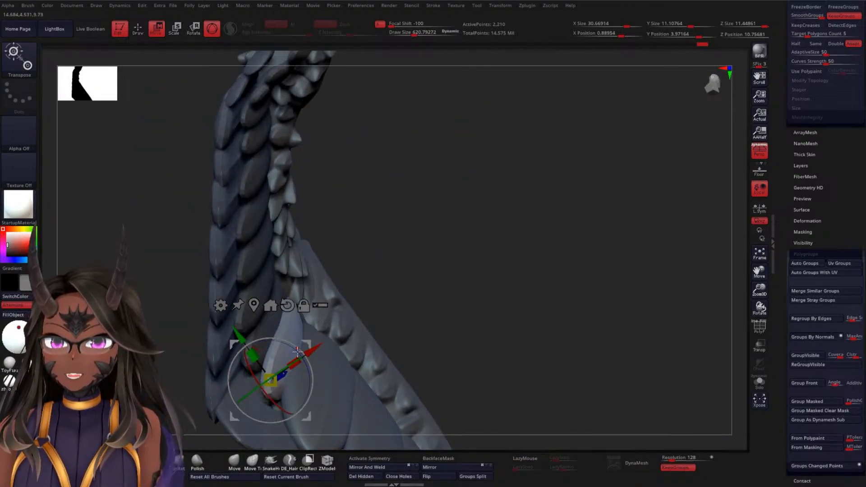
{"action": "left_click_drag", "start_coordinate": [283, 343], "coordinate": [295, 347]}
{"action": "left_click_drag", "start_coordinate": [514, 228], "coordinate": [407, 263]}
{"action": "left_click_drag", "start_coordinate": [326, 365], "coordinate": [347, 342]}
{"action": "key", "text": "ctrl+z"}
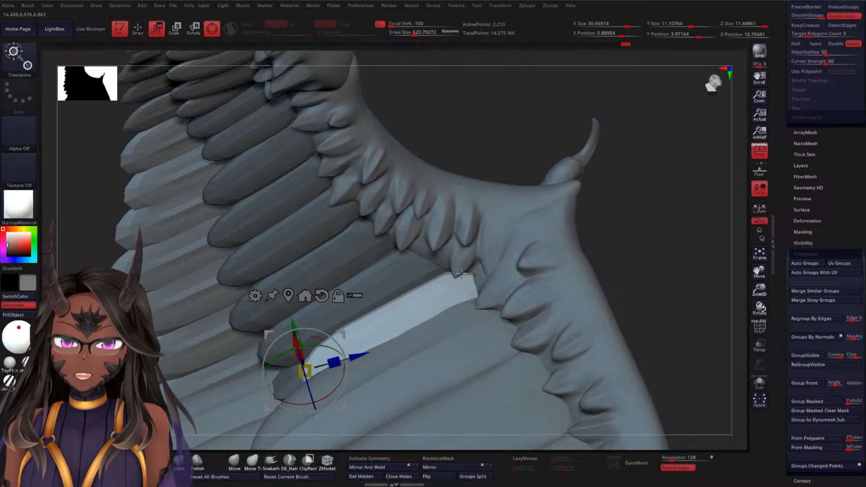
Place the gizmo at the middle of the duplicated feather, realign its axes, and rotate the feather about its Z axis
{"action": "left_click", "coordinate": [323, 299], "text": "alt"}
{"action": "left_click", "coordinate": [290, 297], "text": "alt"}
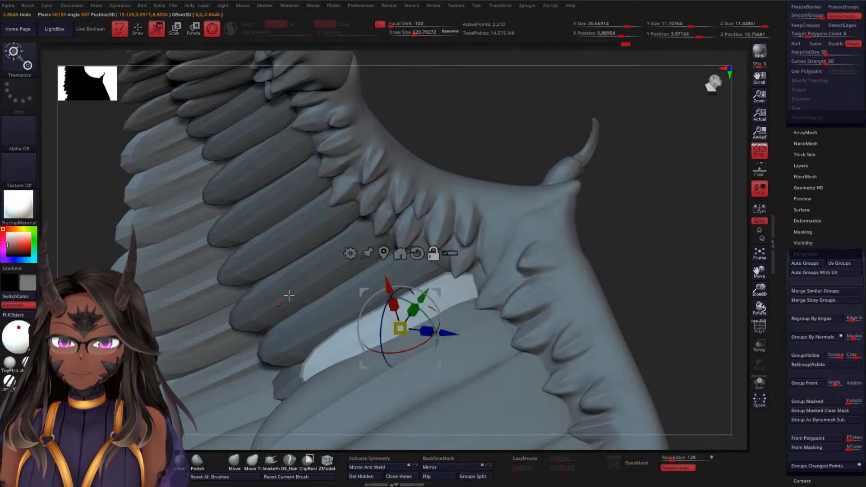
{"action": "left_click_drag", "start_coordinate": [368, 292], "coordinate": [451, 277]}
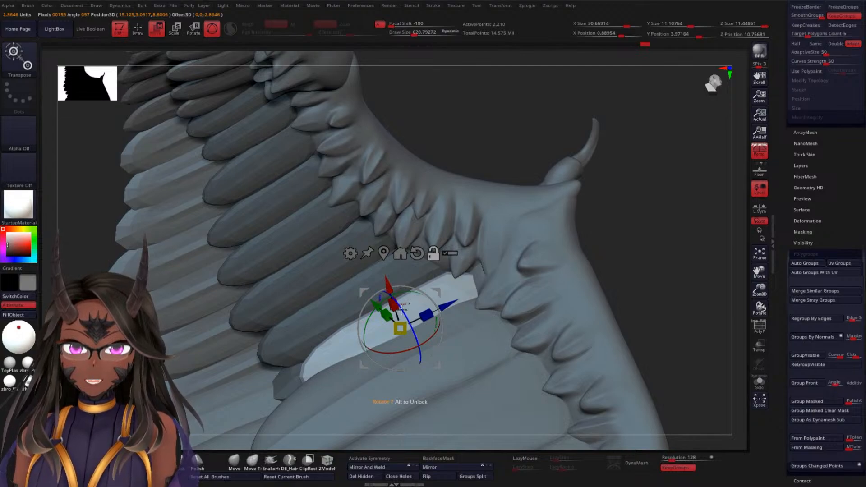
{"action": "left_click_drag", "start_coordinate": [419, 345], "coordinate": [442, 298]}
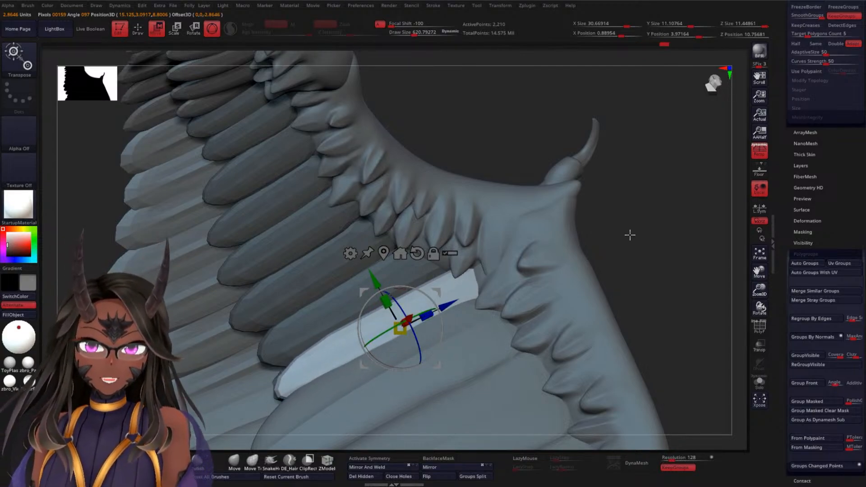
Fine-tune the duplicated feather's rotation and position so it sits between the upper row and the large feathers below
{"action": "left_click_drag", "start_coordinate": [655, 234], "coordinate": [432, 280]}
{"action": "left_click_drag", "start_coordinate": [581, 206], "coordinate": [559, 272]}
{"action": "left_click_drag", "start_coordinate": [420, 306], "coordinate": [406, 305]}
{"action": "left_click_drag", "start_coordinate": [624, 118], "coordinate": [557, 195]}
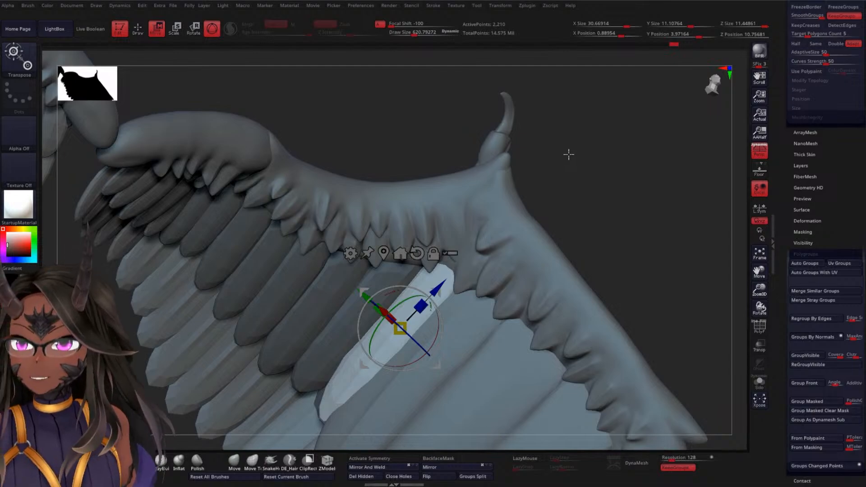
{"action": "left_click_drag", "start_coordinate": [617, 151], "coordinate": [594, 179]}
{"action": "mouse_move", "coordinate": [445, 253]}
{"action": "left_mouse_down"}
{"action": "mouse_move", "coordinate": [438, 271]}
{"action": "mouse_move", "coordinate": [445, 265]}
{"action": "left_mouse_up"}
Check the duplicated feather's fit, enlarge the brush draw size to about 954, and return to the transform gizmo
{"action": "left_click_drag", "start_coordinate": [630, 170], "coordinate": [625, 167]}
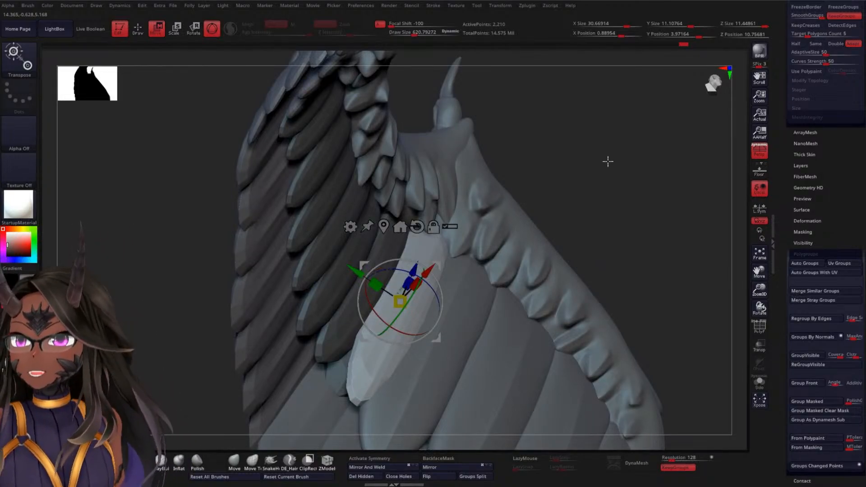
{"action": "left_click_drag", "start_coordinate": [577, 145], "coordinate": [519, 159]}
{"action": "left_click_drag", "start_coordinate": [598, 170], "coordinate": [563, 206]}
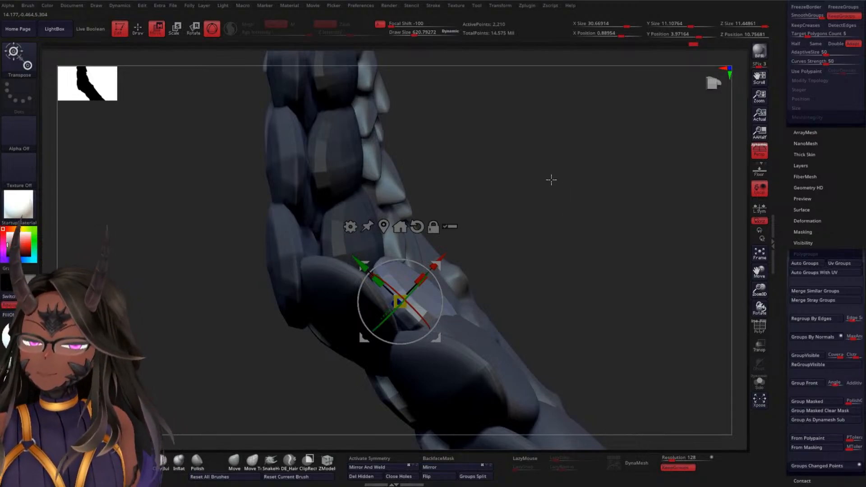
{"action": "mouse_move", "coordinate": [575, 202]}
{"action": "left_mouse_down"}
{"action": "mouse_move", "coordinate": [572, 183]}
{"action": "mouse_move", "coordinate": [586, 193]}
{"action": "left_mouse_up"}
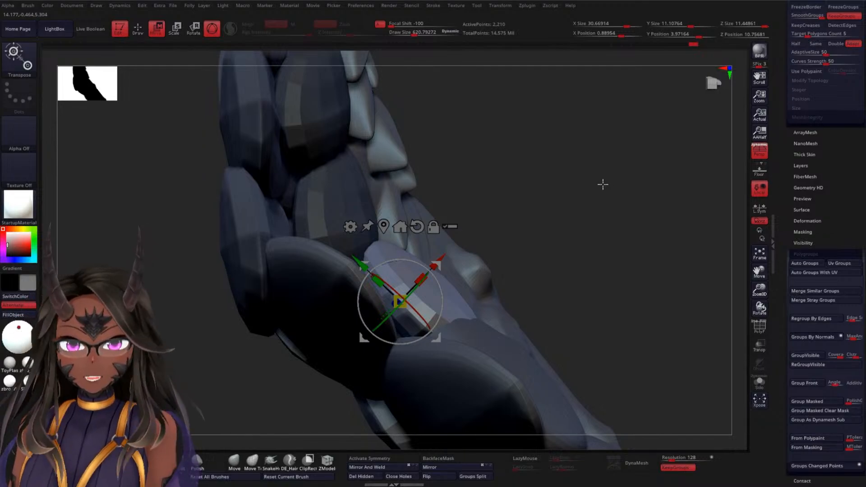
{"action": "left_click_drag", "start_coordinate": [597, 178], "coordinate": [659, 98]}
{"action": "left_click_drag", "start_coordinate": [673, 162], "coordinate": [631, 212]}
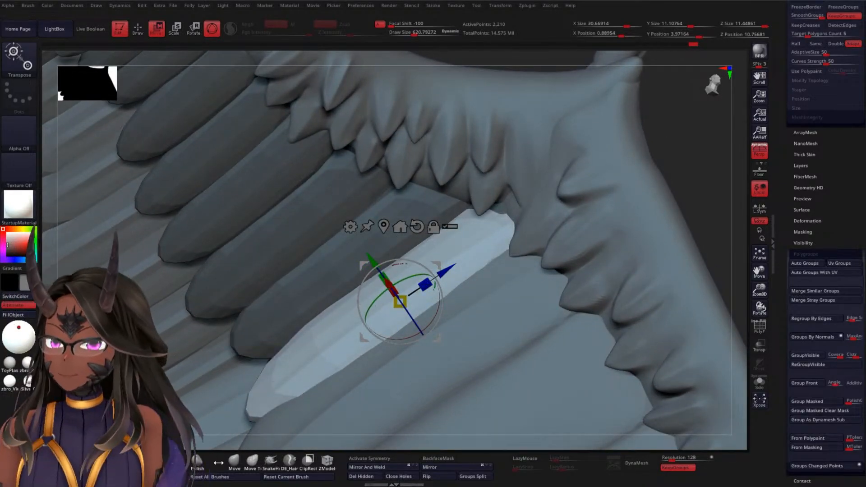
{"action": "key", "text": "q"}
{"action": "key", "text": "space"}
{"action": "mouse_move", "coordinate": [679, 142]}
{"action": "left_mouse_down"}
{"action": "mouse_move", "coordinate": [698, 133]}
{"action": "mouse_move", "coordinate": [650, 135]}
{"action": "mouse_move", "coordinate": [680, 113]}
{"action": "mouse_move", "coordinate": [611, 199]}
{"action": "mouse_move", "coordinate": [626, 147]}
{"action": "mouse_move", "coordinate": [604, 158]}
{"action": "left_mouse_up"}
{"action": "key", "text": "w"}
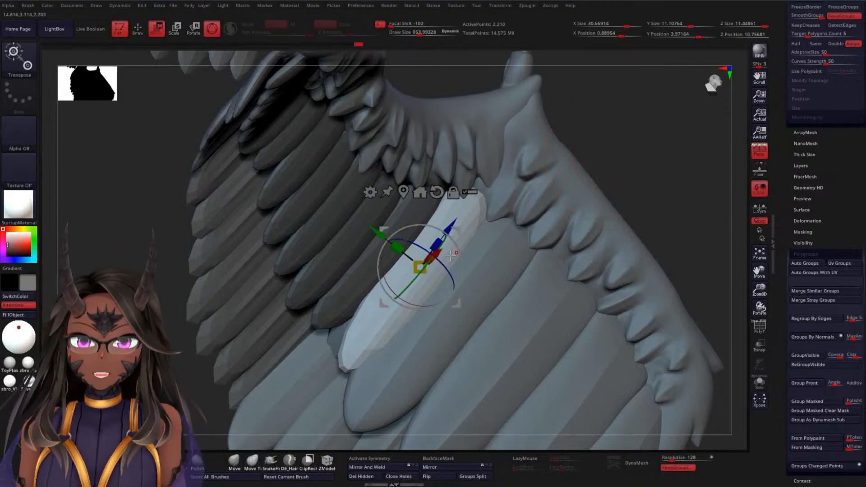
{"action": "mouse_move", "coordinate": [652, 137]}
{"action": "left_mouse_down"}
{"action": "mouse_move", "coordinate": [463, 245]}
{"action": "mouse_move", "coordinate": [464, 253]}
{"action": "mouse_move", "coordinate": [471, 250]}
{"action": "left_mouse_up"}
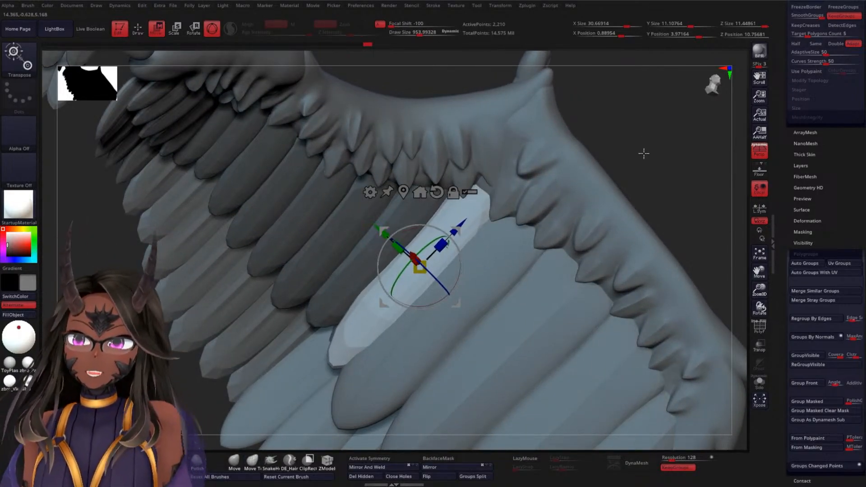
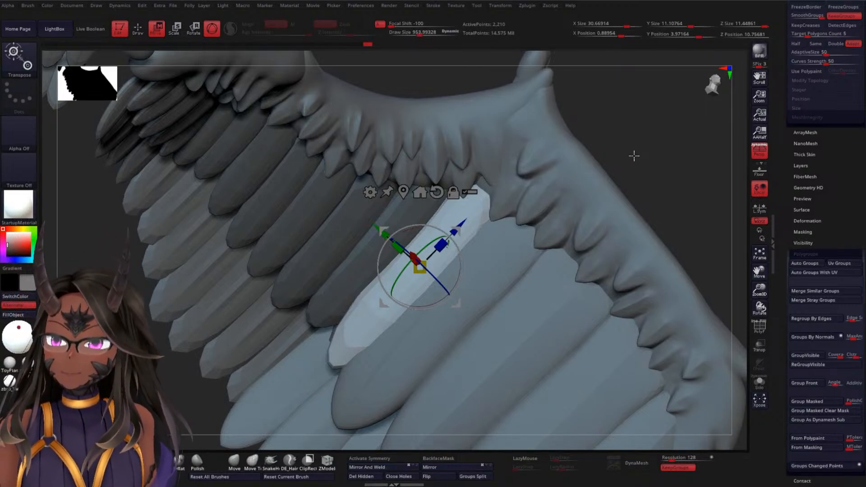
Nudge the duplicated feather along its X axis so it sits closer to the neighbouring feathers in depth
{"action": "left_click_drag", "start_coordinate": [636, 152], "coordinate": [657, 135]}
{"action": "left_click_drag", "start_coordinate": [631, 169], "coordinate": [650, 194]}
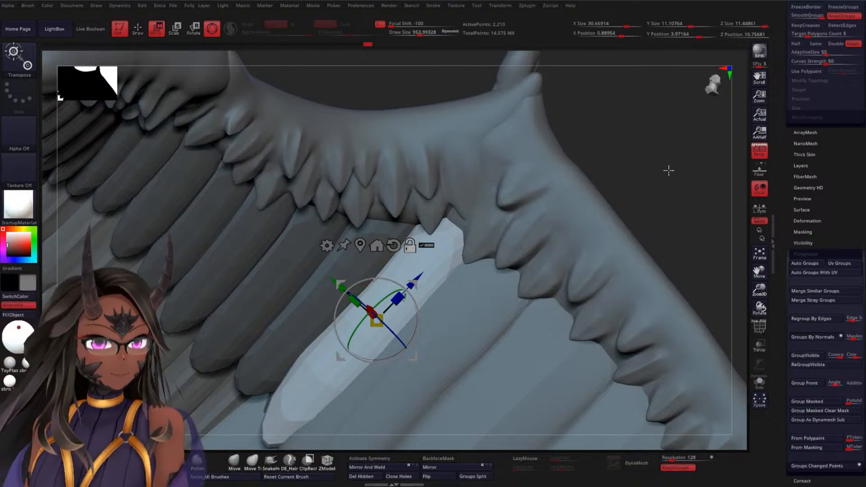
{"action": "left_click_drag", "start_coordinate": [668, 170], "coordinate": [666, 147]}
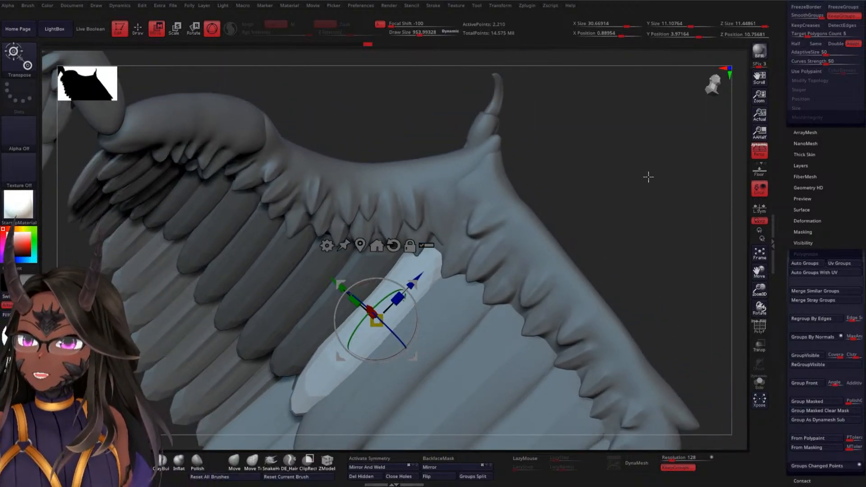
{"action": "mouse_move", "coordinate": [649, 177]}
{"action": "left_mouse_down"}
{"action": "mouse_move", "coordinate": [648, 155]}
{"action": "mouse_move", "coordinate": [653, 189]}
{"action": "left_mouse_up"}
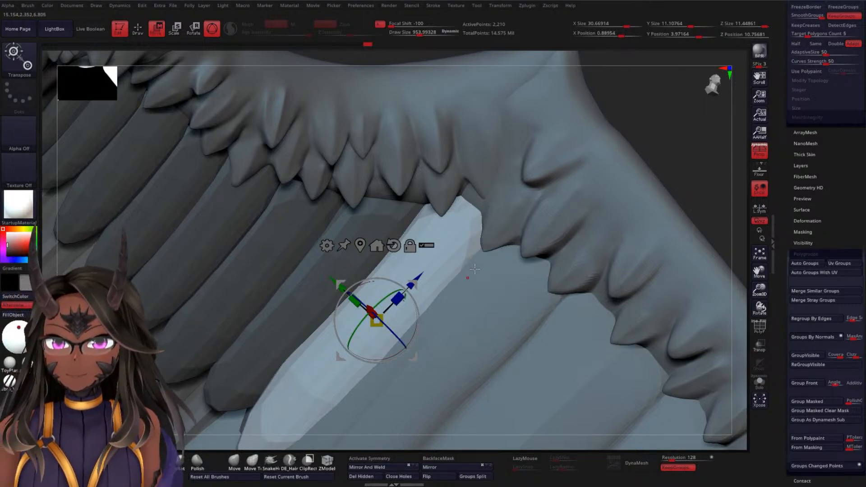
{"action": "left_click_drag", "start_coordinate": [653, 123], "coordinate": [589, 158]}
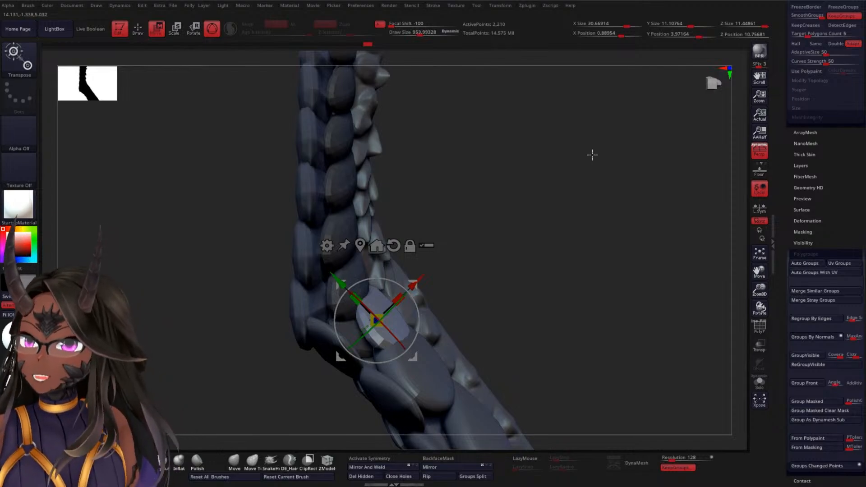
{"action": "left_click_drag", "start_coordinate": [564, 194], "coordinate": [502, 207], "text": "alt"}
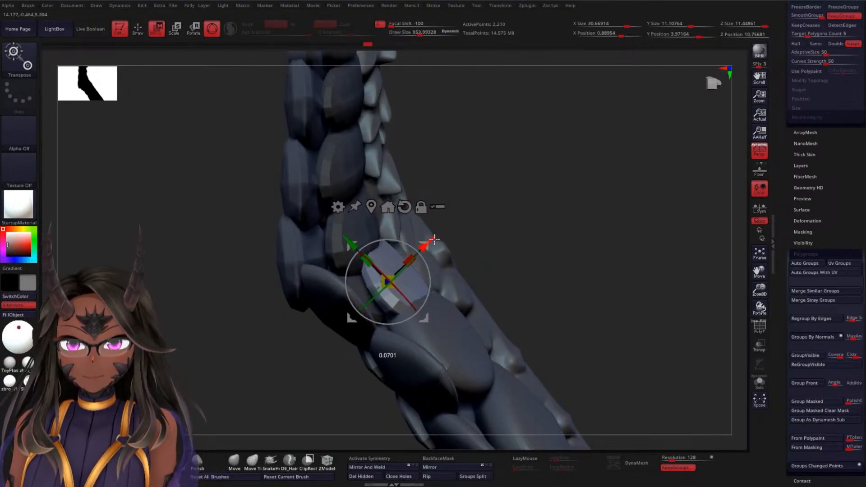
{"action": "left_click_drag", "start_coordinate": [562, 170], "coordinate": [603, 179]}
{"action": "left_click_drag", "start_coordinate": [428, 269], "coordinate": [432, 271]}
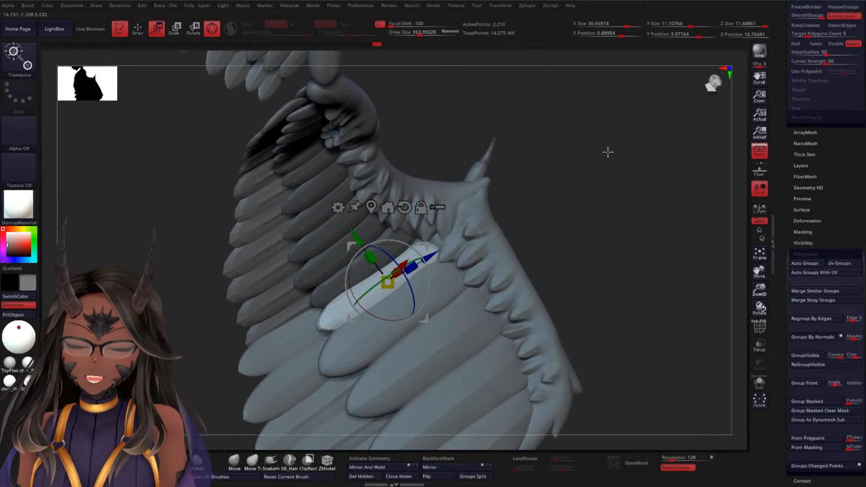
Reshape the duplicated feather's edge with the Move Topological brush so it fits against the darker feather above it
{"action": "left_click_drag", "start_coordinate": [607, 151], "coordinate": [624, 162]}
{"action": "key", "text": "q"}
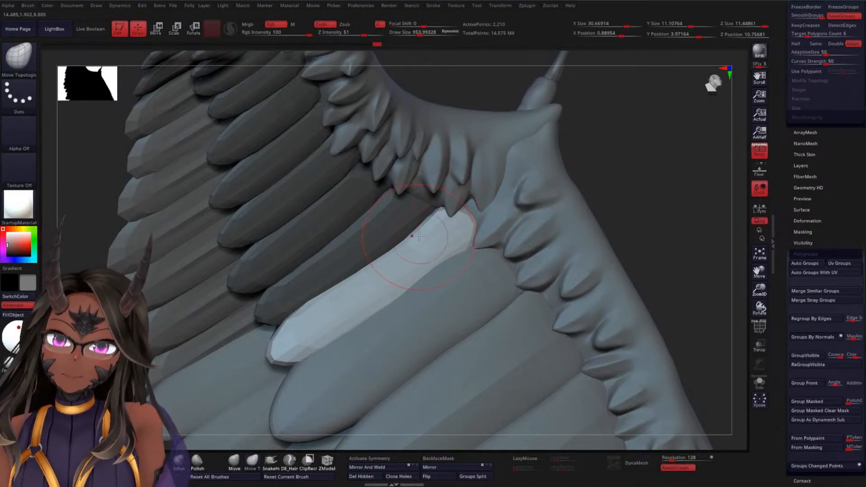
{"action": "left_click_drag", "start_coordinate": [399, 248], "coordinate": [399, 242]}
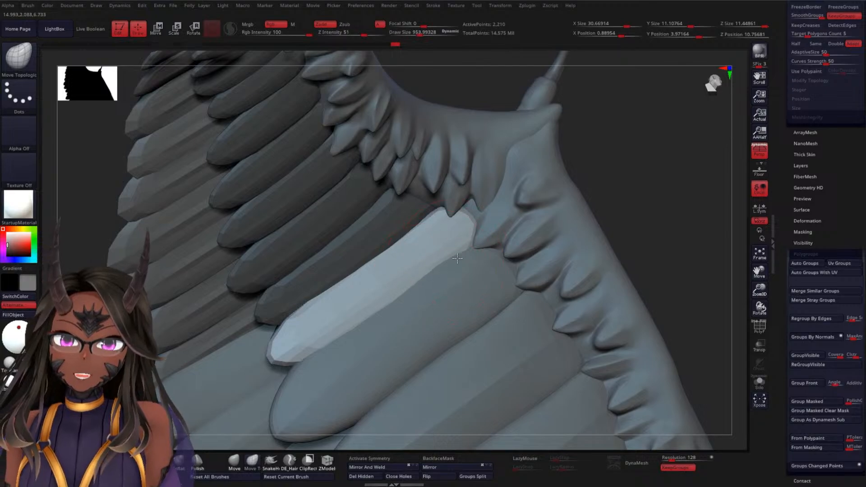
{"action": "mouse_move", "coordinate": [659, 173]}
{"action": "left_mouse_down"}
{"action": "mouse_move", "coordinate": [677, 170]}
{"action": "mouse_move", "coordinate": [582, 191]}
{"action": "left_mouse_up"}
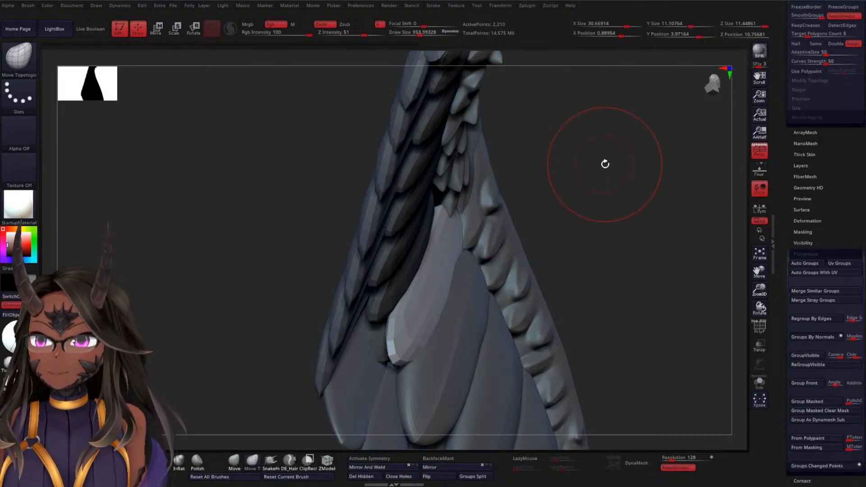
{"action": "mouse_move", "coordinate": [606, 168]}
{"action": "left_mouse_down", "text": "alt"}
{"action": "mouse_move", "coordinate": [615, 141]}
{"action": "mouse_move", "coordinate": [543, 147]}
{"action": "mouse_move", "coordinate": [546, 184]}
{"action": "mouse_move", "coordinate": [522, 201]}
{"action": "mouse_move", "coordinate": [531, 155]}
{"action": "left_mouse_up", "text": "alt"}
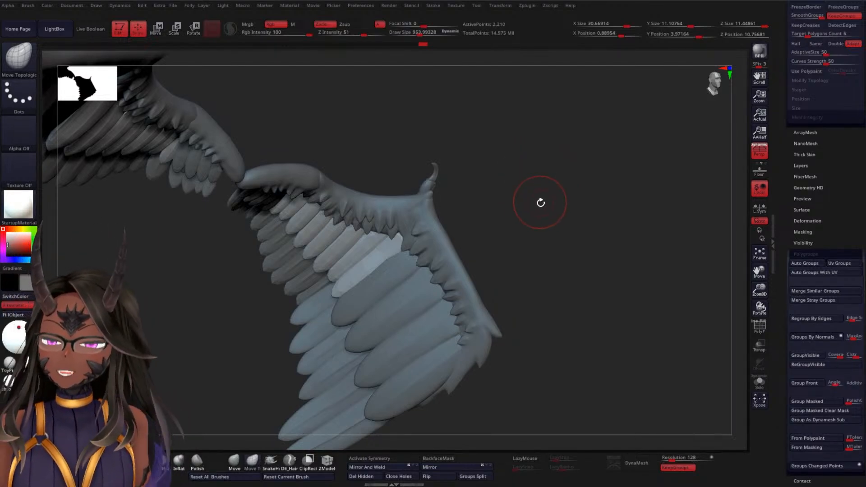
Touch up the middle feather row where it meets the short feathers, checking both faces of the wing
{"action": "left_click_drag", "start_coordinate": [522, 167], "coordinate": [450, 137]}
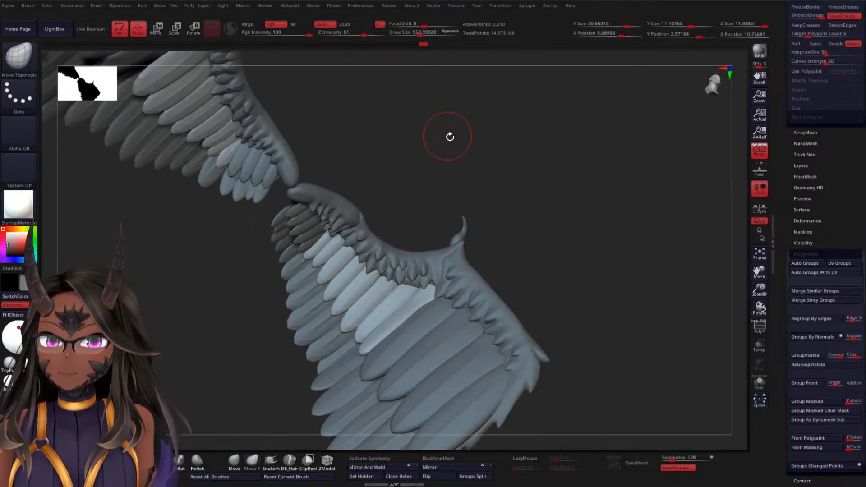
{"action": "left_click_drag", "start_coordinate": [422, 161], "coordinate": [464, 190]}
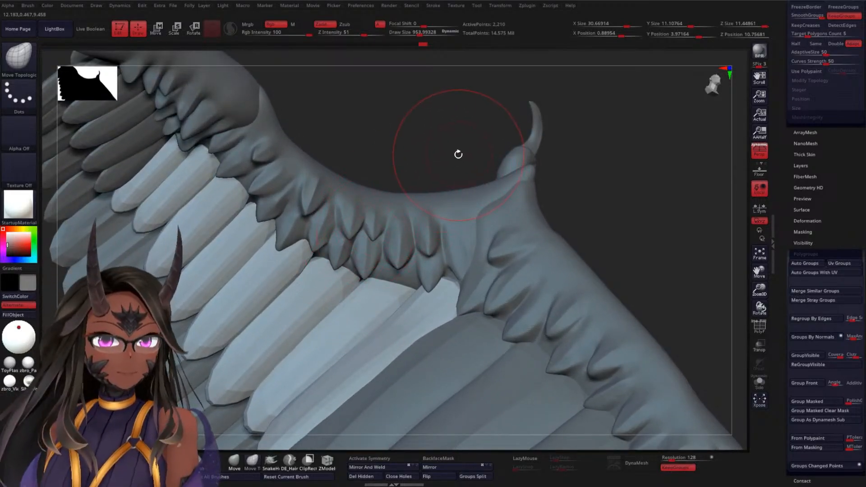
{"action": "mouse_move", "coordinate": [464, 143]}
{"action": "left_mouse_down"}
{"action": "mouse_move", "coordinate": [452, 114]}
{"action": "mouse_move", "coordinate": [432, 137]}
{"action": "mouse_move", "coordinate": [466, 129]}
{"action": "left_mouse_up"}
{"action": "mouse_move", "coordinate": [584, 170]}
{"action": "left_mouse_down"}
{"action": "mouse_move", "coordinate": [578, 134]}
{"action": "mouse_move", "coordinate": [547, 165]}
{"action": "mouse_move", "coordinate": [522, 152]}
{"action": "mouse_move", "coordinate": [369, 151]}
{"action": "mouse_move", "coordinate": [372, 118]}
{"action": "mouse_move", "coordinate": [311, 199]}
{"action": "mouse_move", "coordinate": [329, 191]}
{"action": "mouse_move", "coordinate": [326, 343]}
{"action": "left_mouse_up"}
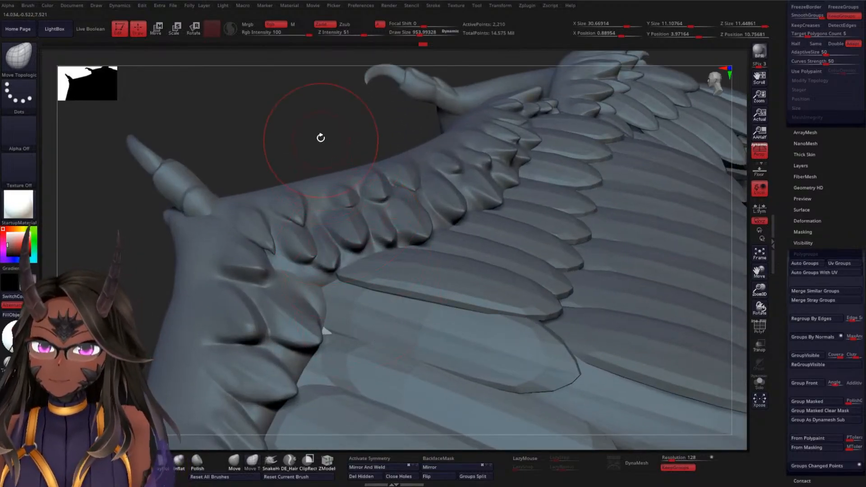
{"action": "mouse_move", "coordinate": [321, 138]}
{"action": "left_mouse_down", "text": "shift"}
{"action": "mouse_move", "coordinate": [317, 103]}
{"action": "mouse_move", "coordinate": [333, 71]}
{"action": "left_mouse_up", "text": "shift"}
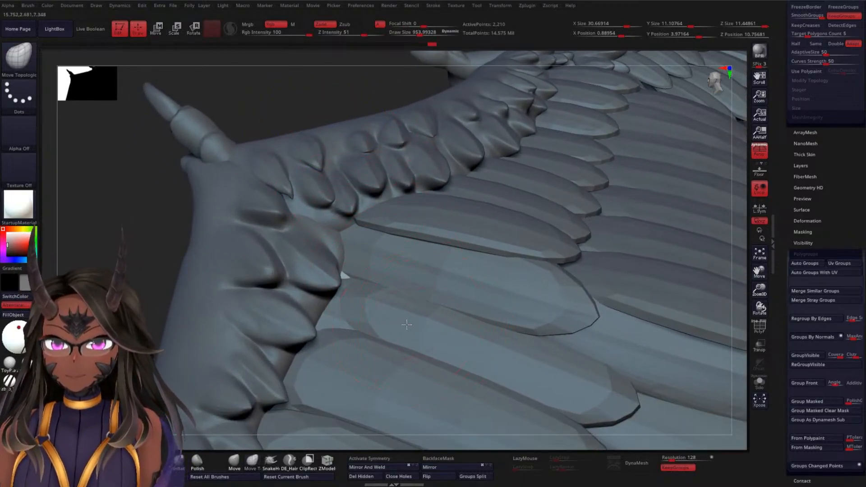
{"action": "left_click_drag", "start_coordinate": [185, 242], "coordinate": [180, 217]}
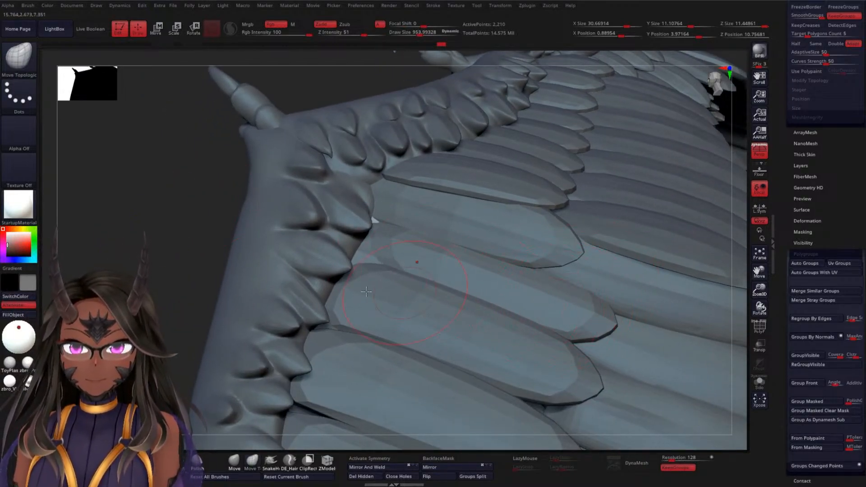
{"action": "left_click_drag", "start_coordinate": [180, 286], "coordinate": [386, 286]}
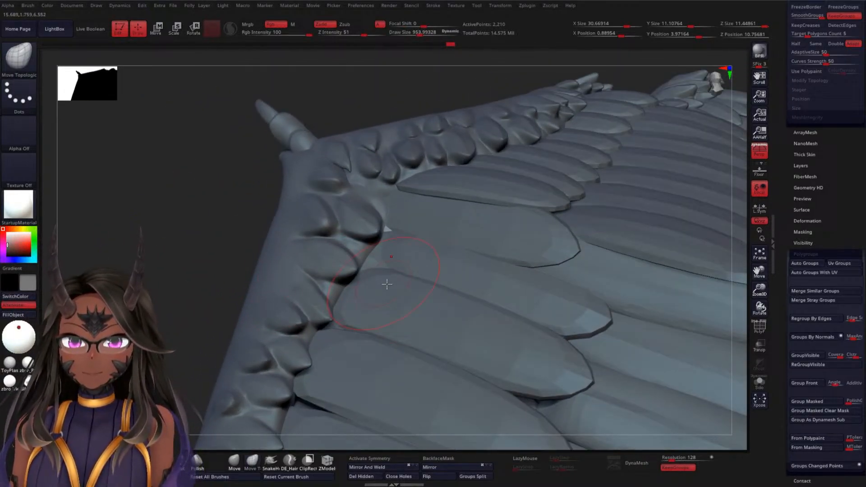
Switch to the WWF1 subtool and pull the large feathers' roots up beneath the short feathers with the Move Topological brush
{"action": "left_click", "coordinate": [426, 315], "text": "alt"}
{"action": "left_click_drag", "start_coordinate": [159, 232], "coordinate": [304, 230]}
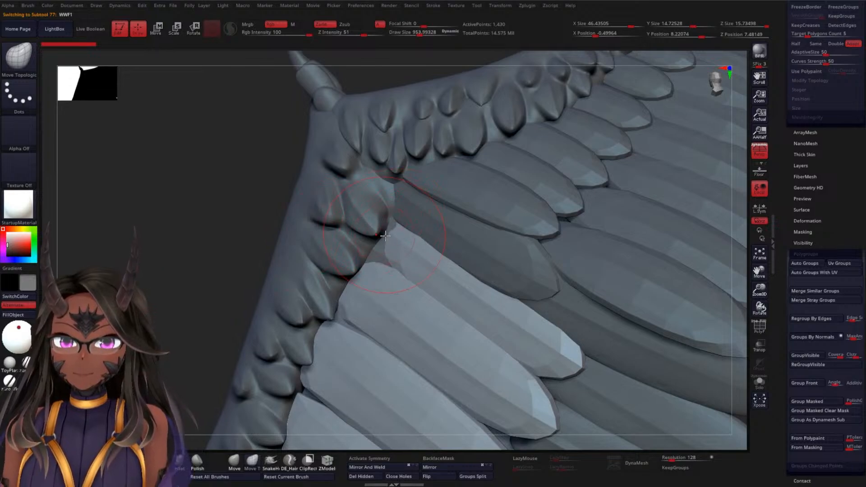
{"action": "mouse_move", "coordinate": [387, 239]}
{"action": "left_mouse_down"}
{"action": "mouse_move", "coordinate": [378, 244]}
{"action": "mouse_move", "coordinate": [386, 218]}
{"action": "left_mouse_up"}
{"action": "left_click_drag", "start_coordinate": [369, 273], "coordinate": [347, 221]}
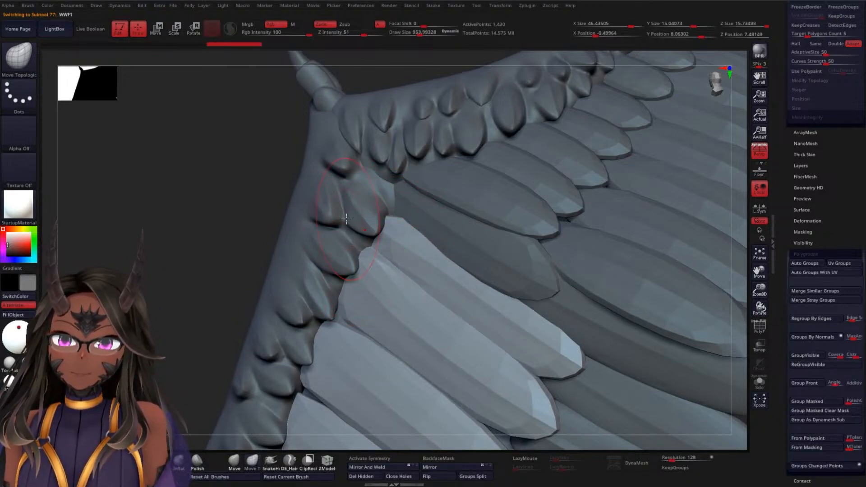
{"action": "left_click_drag", "start_coordinate": [351, 315], "coordinate": [340, 305]}
{"action": "left_click_drag", "start_coordinate": [376, 264], "coordinate": [366, 253]}
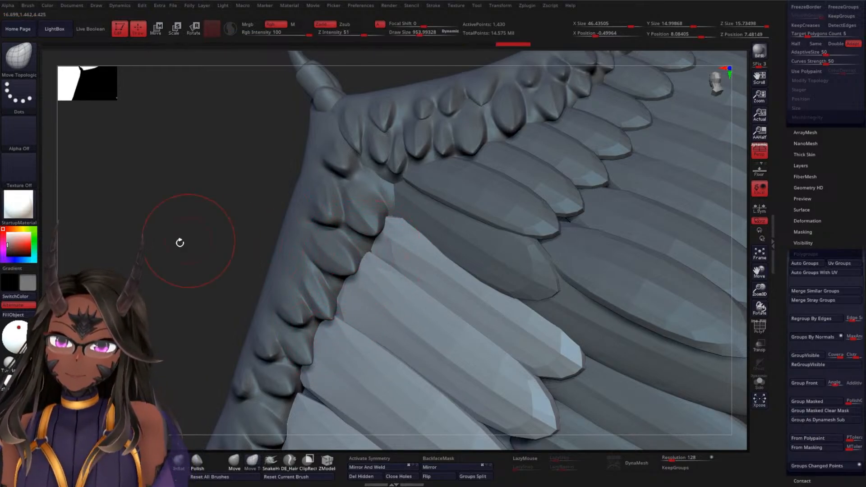
Refine the roots of the large WWF1 feathers along the outer wing edge so they tuck under the short feathers
{"action": "left_click_drag", "start_coordinate": [171, 272], "coordinate": [168, 221], "text": "alt"}
{"action": "left_click_drag", "start_coordinate": [195, 263], "coordinate": [176, 219], "text": "alt"}
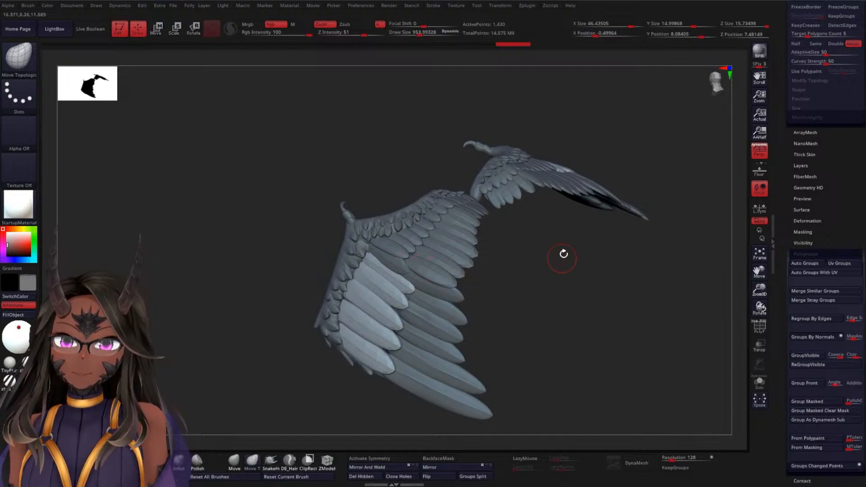
{"action": "mouse_move", "coordinate": [563, 253]}
{"action": "left_mouse_down"}
{"action": "mouse_move", "coordinate": [547, 296]}
{"action": "mouse_move", "coordinate": [578, 257]}
{"action": "mouse_move", "coordinate": [569, 292]}
{"action": "mouse_move", "coordinate": [584, 267]}
{"action": "mouse_move", "coordinate": [516, 271]}
{"action": "mouse_move", "coordinate": [515, 300]}
{"action": "mouse_move", "coordinate": [526, 255]}
{"action": "left_mouse_up"}
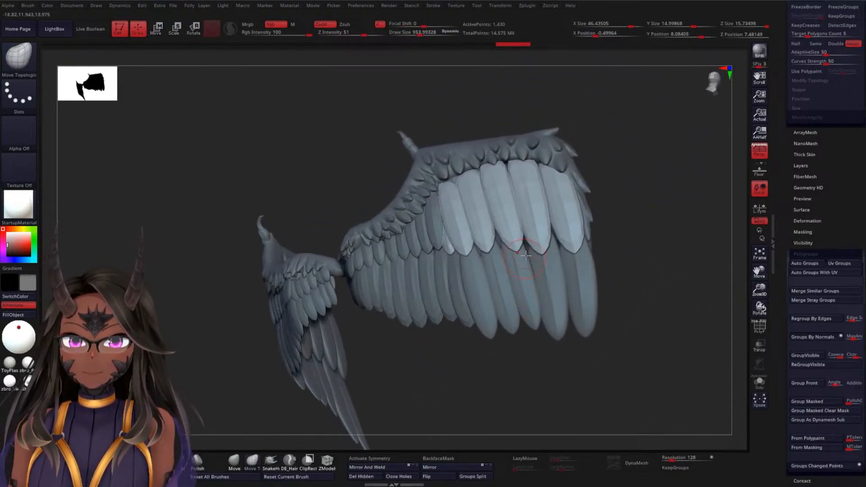
{"action": "mouse_move", "coordinate": [629, 136]}
{"action": "left_mouse_down", "text": "alt"}
{"action": "mouse_move", "coordinate": [638, 142]}
{"action": "mouse_move", "coordinate": [607, 168]}
{"action": "left_mouse_up", "text": "alt"}
{"action": "left_click_drag", "start_coordinate": [362, 146], "coordinate": [334, 255], "text": "alt"}
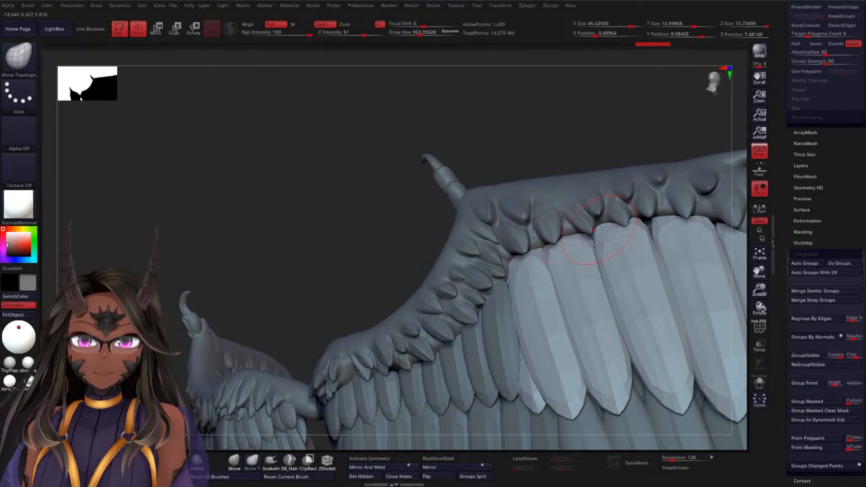
{"action": "left_click_drag", "start_coordinate": [580, 161], "coordinate": [484, 246]}
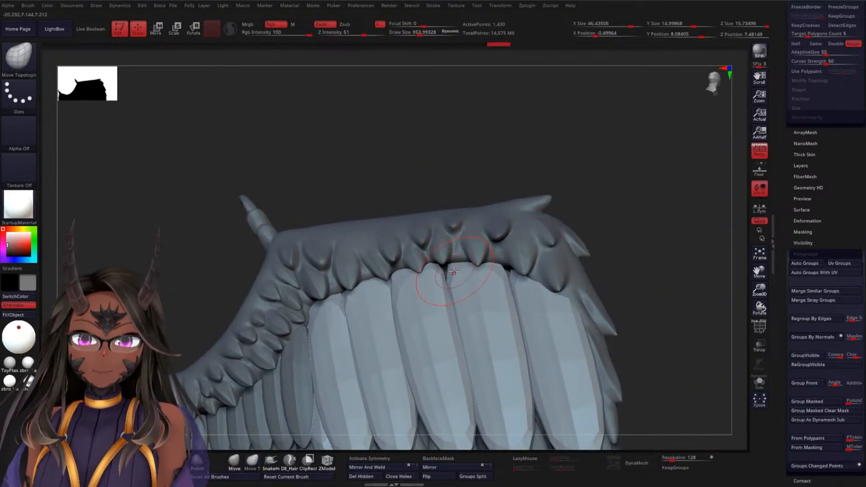
{"action": "left_click_drag", "start_coordinate": [605, 178], "coordinate": [544, 260]}
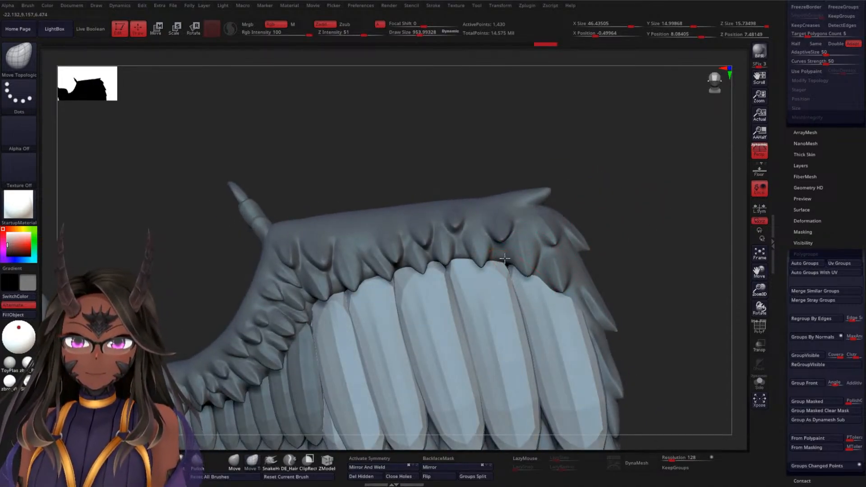
{"action": "left_click_drag", "start_coordinate": [614, 203], "coordinate": [545, 223]}
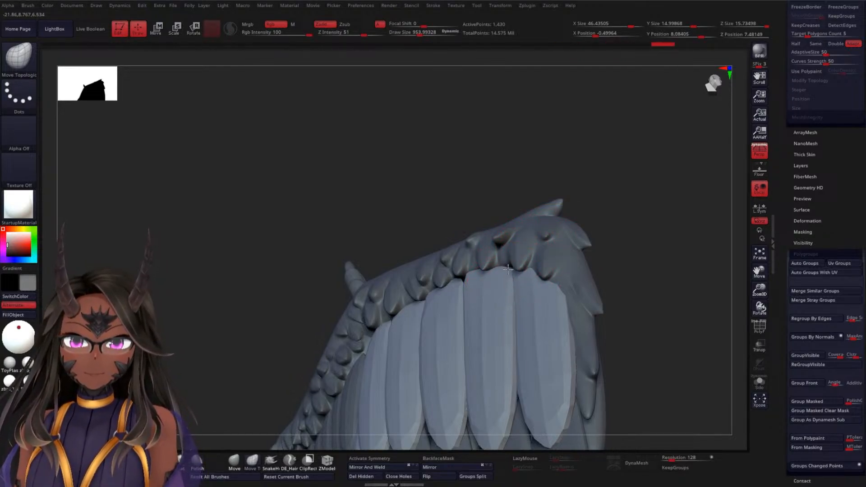
Make the hidden body folders above the wing folder visible in the subtool list
{"action": "left_click_drag", "start_coordinate": [613, 170], "coordinate": [505, 184]}
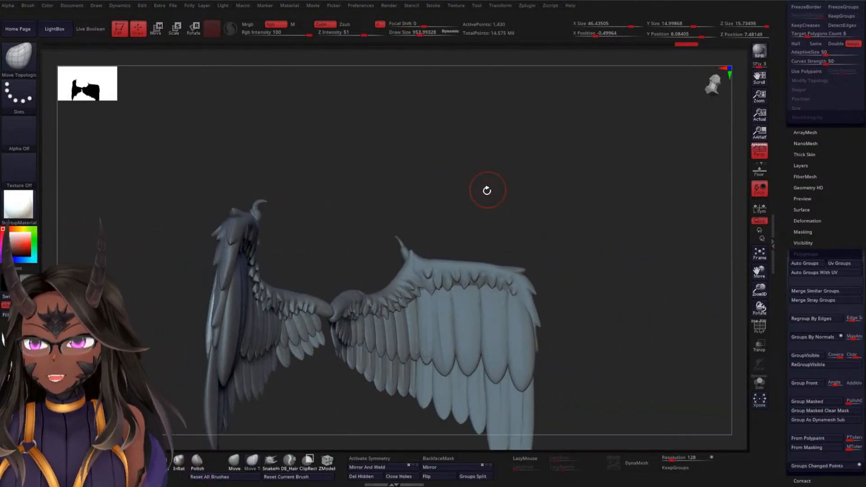
{"action": "left_click_drag", "start_coordinate": [495, 185], "coordinate": [532, 170]}
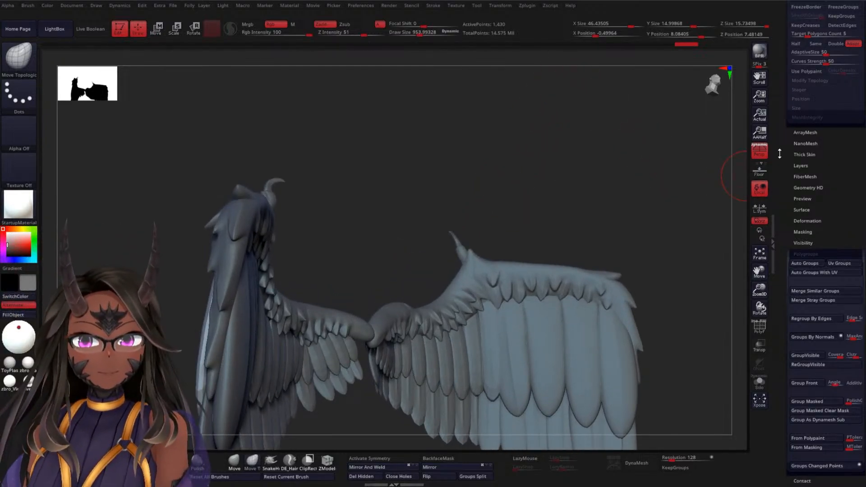
{"action": "mouse_move", "coordinate": [779, 154]}
{"action": "left_mouse_down"}
{"action": "mouse_move", "coordinate": [784, 234]}
{"action": "mouse_move", "coordinate": [781, 156]}
{"action": "mouse_move", "coordinate": [789, 173]}
{"action": "mouse_move", "coordinate": [790, 158]}
{"action": "left_mouse_up"}
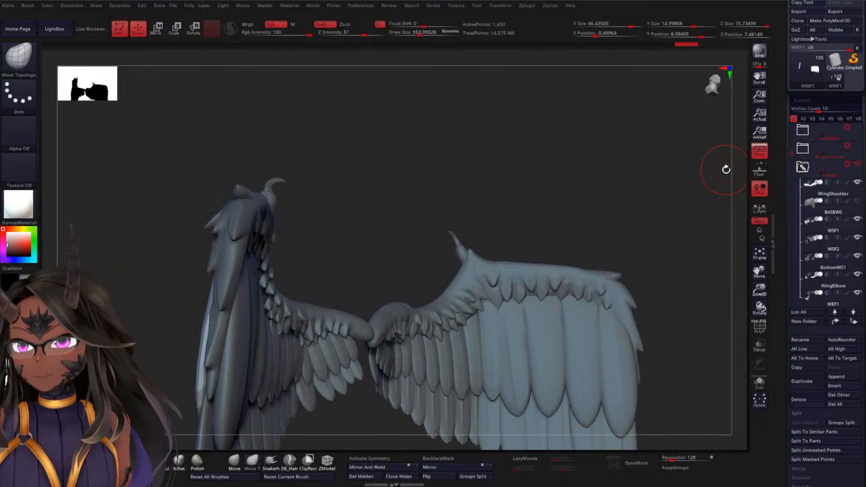
{"action": "left_click_drag", "start_coordinate": [792, 154], "coordinate": [791, 145]}
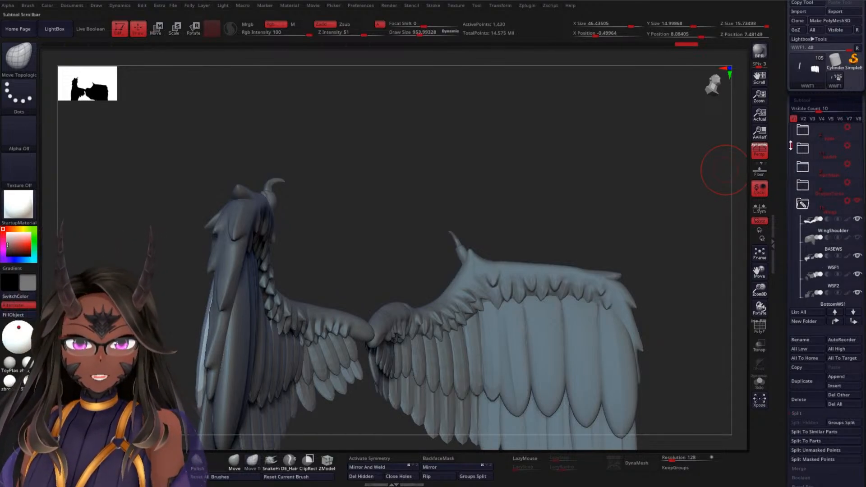
{"action": "left_click", "coordinate": [858, 183]}
{"action": "left_click", "coordinate": [859, 164]}
{"action": "left_click", "coordinate": [859, 145]}
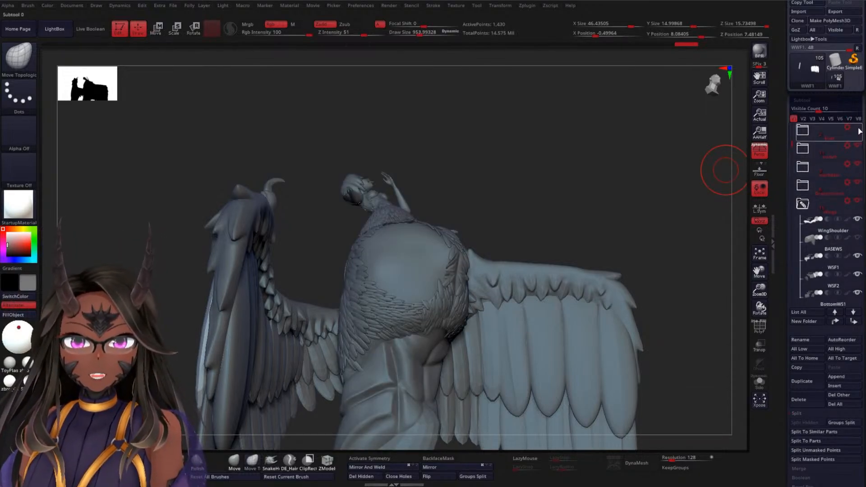
Show the folders below the wing subtools that hold the creature's legs and the rocky base
{"action": "left_click_drag", "start_coordinate": [792, 142], "coordinate": [792, 235]}
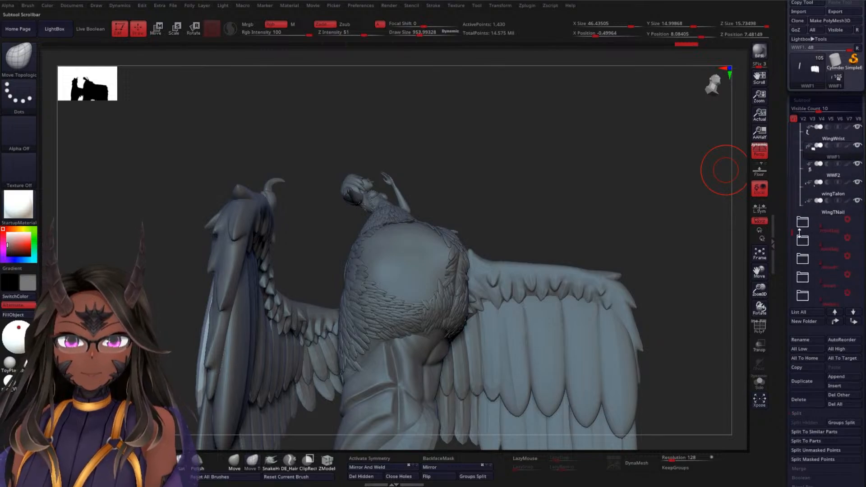
{"action": "left_click", "coordinate": [859, 222]}
{"action": "left_click", "coordinate": [859, 240]}
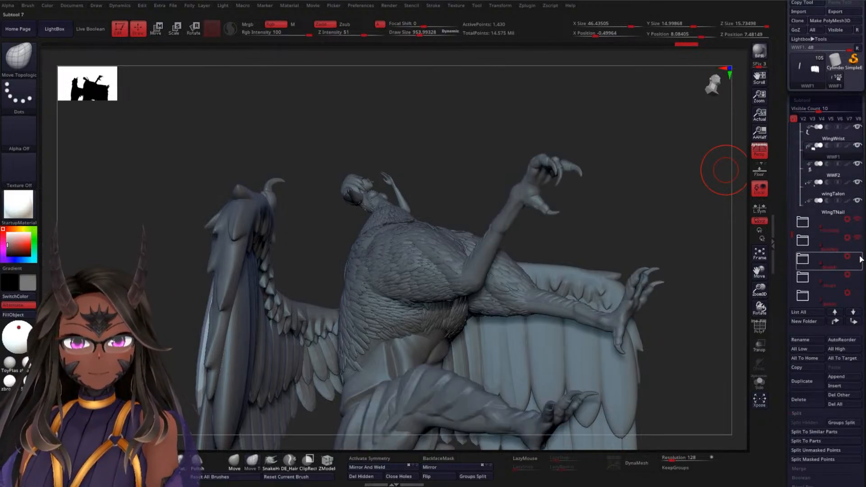
{"action": "left_click", "coordinate": [858, 258]}
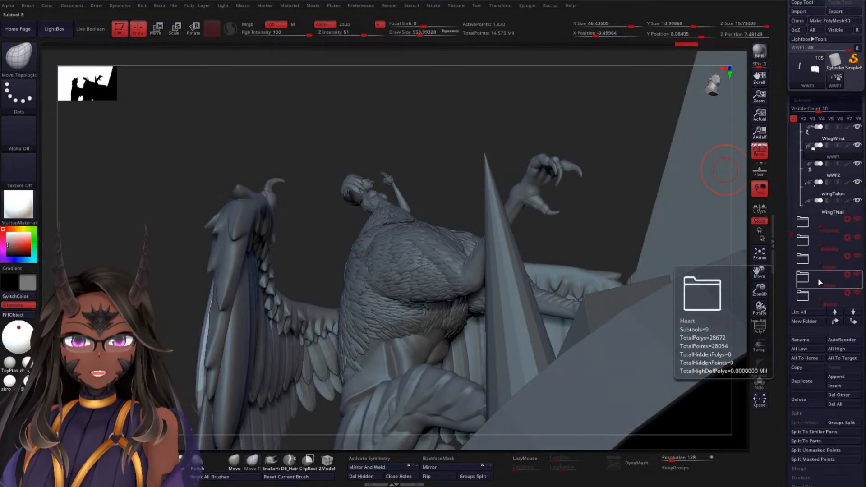
Examine the wing feathers together with the creature's body, legs and base
{"action": "left_click_drag", "start_coordinate": [792, 234], "coordinate": [796, 261]}
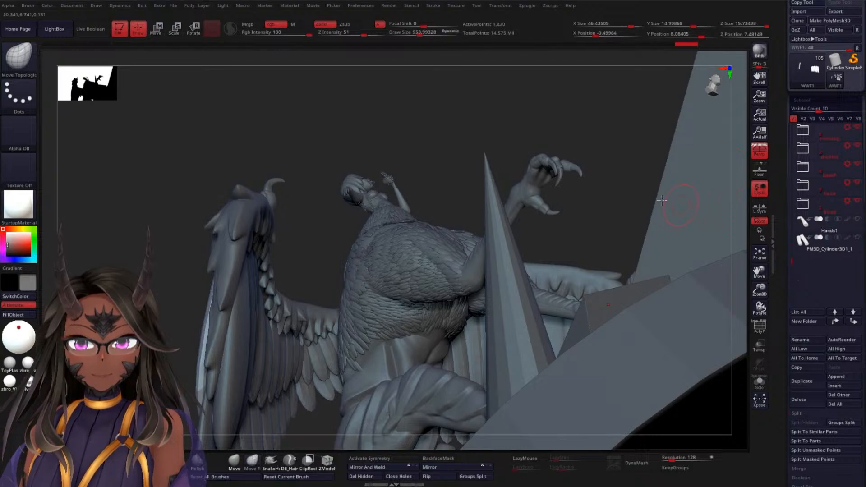
{"action": "left_click_drag", "start_coordinate": [588, 107], "coordinate": [535, 230]}
{"action": "left_click_drag", "start_coordinate": [362, 352], "coordinate": [360, 325]}
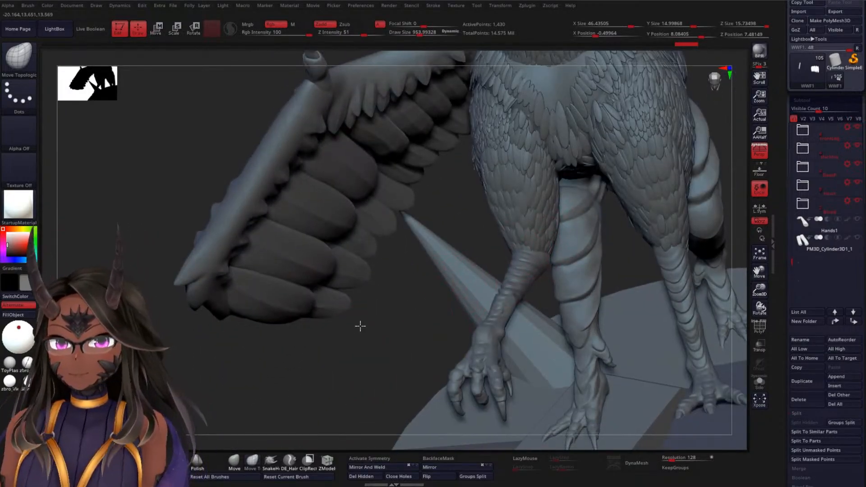
Make the creature's tail, DBTail, the active subtool
{"action": "key", "text": "f"}
{"action": "left_click_drag", "start_coordinate": [229, 354], "coordinate": [523, 209]}
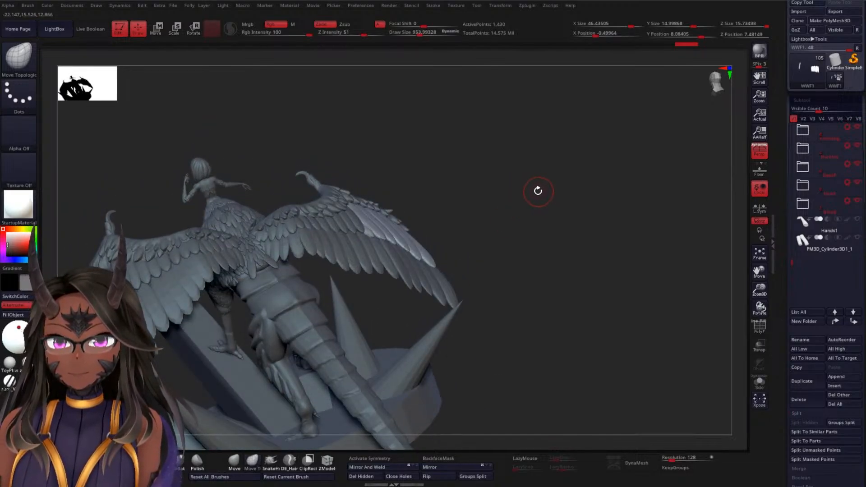
{"action": "left_click_drag", "start_coordinate": [534, 239], "coordinate": [497, 212]}
{"action": "left_click", "coordinate": [332, 293], "text": "alt"}
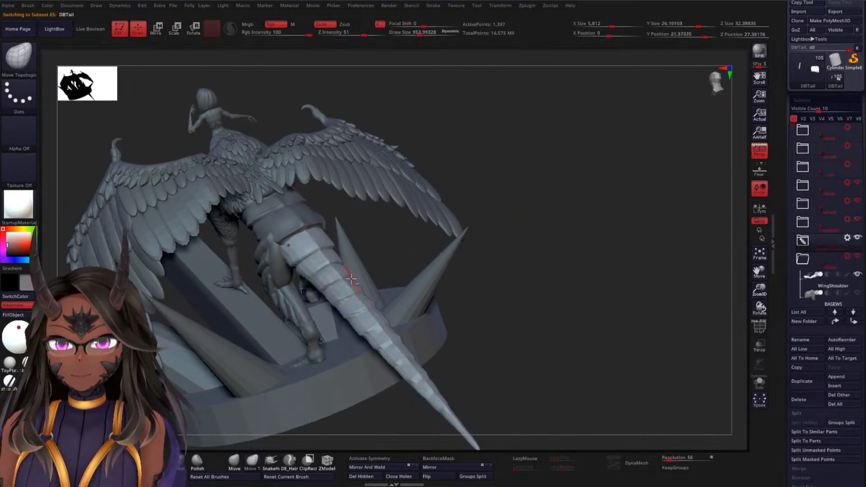
Examine the tail, wings and rocky base together from the front, below, behind and above
{"action": "mouse_move", "coordinate": [597, 206]}
{"action": "left_mouse_down"}
{"action": "mouse_move", "coordinate": [588, 219]}
{"action": "mouse_move", "coordinate": [598, 170]}
{"action": "mouse_move", "coordinate": [566, 172]}
{"action": "mouse_move", "coordinate": [586, 150]}
{"action": "left_mouse_up"}
{"action": "left_click_drag", "start_coordinate": [549, 177], "coordinate": [598, 147]}
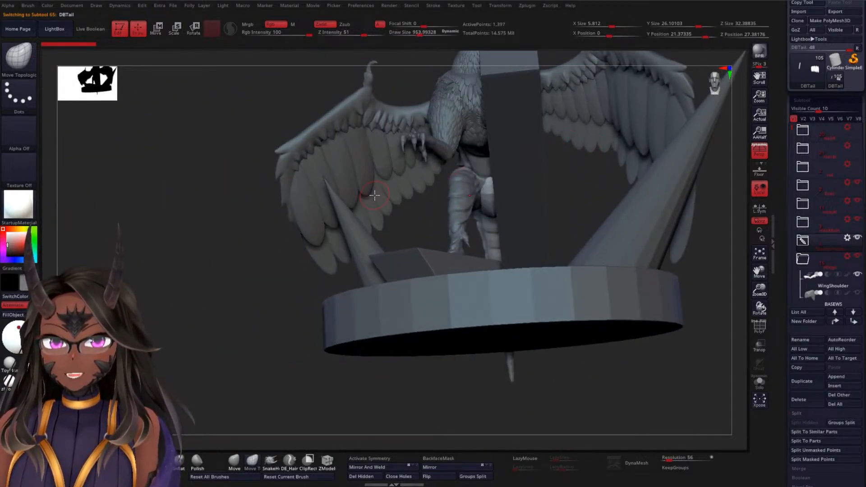
{"action": "mouse_move", "coordinate": [185, 246]}
{"action": "left_mouse_down", "text": "shift"}
{"action": "mouse_move", "coordinate": [175, 293]}
{"action": "mouse_move", "coordinate": [180, 275]}
{"action": "left_mouse_up", "text": "shift"}
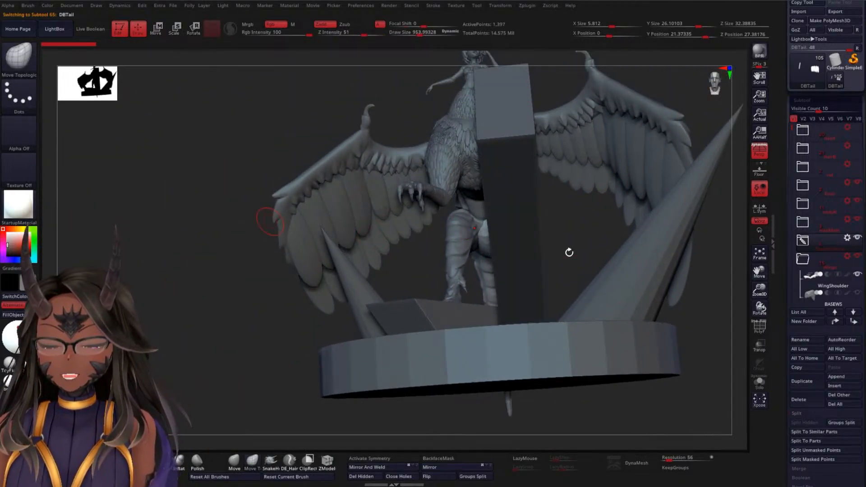
{"action": "mouse_move", "coordinate": [298, 342]}
{"action": "left_mouse_down"}
{"action": "mouse_move", "coordinate": [354, 353]}
{"action": "mouse_move", "coordinate": [387, 340]}
{"action": "mouse_move", "coordinate": [460, 277]}
{"action": "mouse_move", "coordinate": [551, 239]}
{"action": "mouse_move", "coordinate": [532, 196]}
{"action": "left_mouse_up"}
{"action": "mouse_move", "coordinate": [529, 225]}
{"action": "left_mouse_down"}
{"action": "mouse_move", "coordinate": [559, 236]}
{"action": "mouse_move", "coordinate": [575, 174]}
{"action": "mouse_move", "coordinate": [614, 207]}
{"action": "left_mouse_up"}
{"action": "mouse_move", "coordinate": [609, 181]}
{"action": "left_mouse_down"}
{"action": "mouse_move", "coordinate": [582, 156]}
{"action": "mouse_move", "coordinate": [583, 174]}
{"action": "mouse_move", "coordinate": [547, 192]}
{"action": "mouse_move", "coordinate": [556, 151]}
{"action": "mouse_move", "coordinate": [567, 225]}
{"action": "left_mouse_up"}
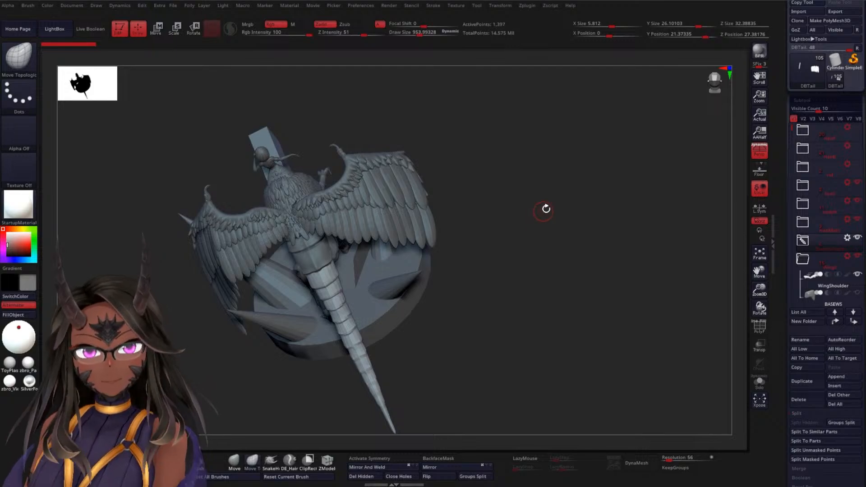
{"action": "mouse_move", "coordinate": [598, 237]}
{"action": "left_mouse_down"}
{"action": "mouse_move", "coordinate": [576, 207]}
{"action": "mouse_move", "coordinate": [543, 220]}
{"action": "mouse_move", "coordinate": [559, 275]}
{"action": "mouse_move", "coordinate": [572, 195]}
{"action": "mouse_move", "coordinate": [552, 237]}
{"action": "left_mouse_up"}
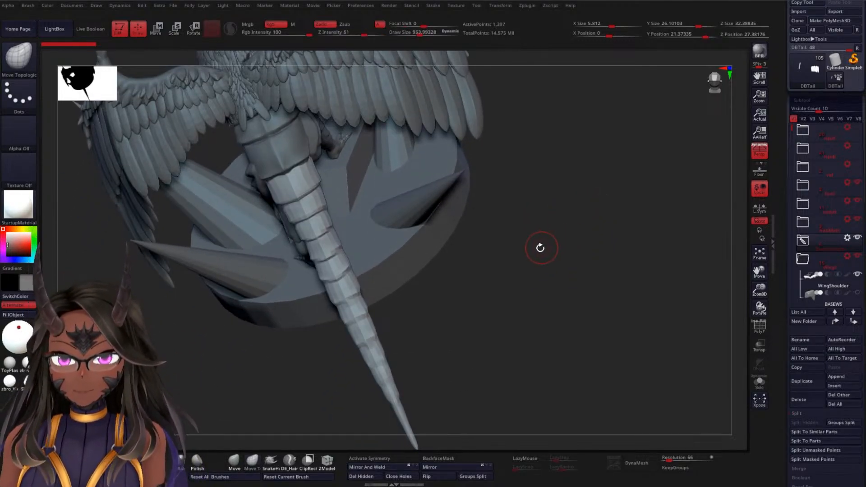
Apply a Bend Curve deformer along the length of the tail
{"action": "key", "text": "w"}
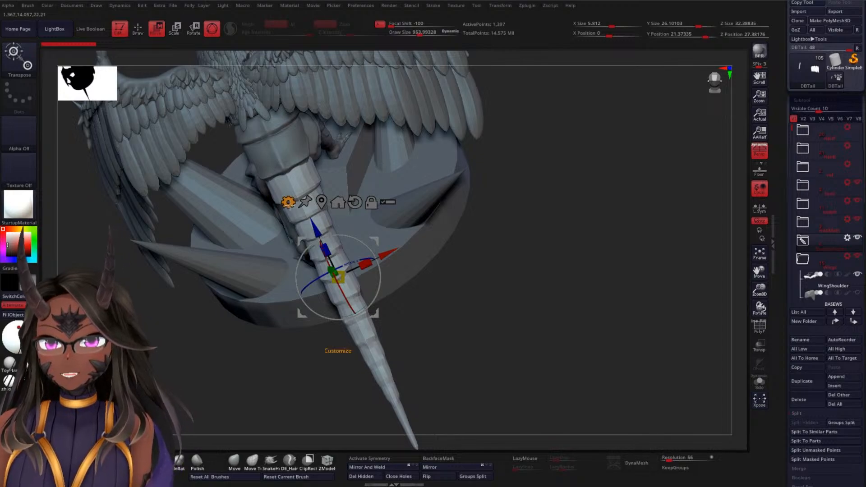
{"action": "left_click", "coordinate": [288, 202]}
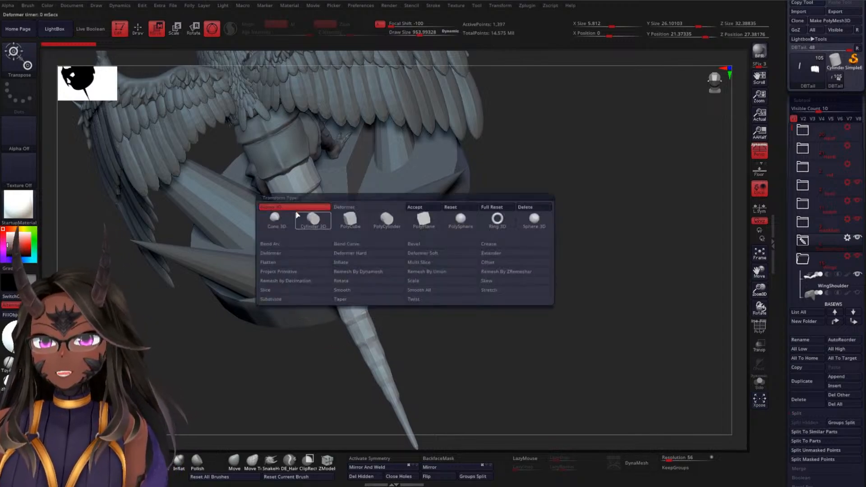
{"action": "left_click", "coordinate": [366, 245]}
{"action": "left_click_drag", "start_coordinate": [516, 267], "coordinate": [496, 221]}
{"action": "left_click_drag", "start_coordinate": [403, 396], "coordinate": [345, 118]}
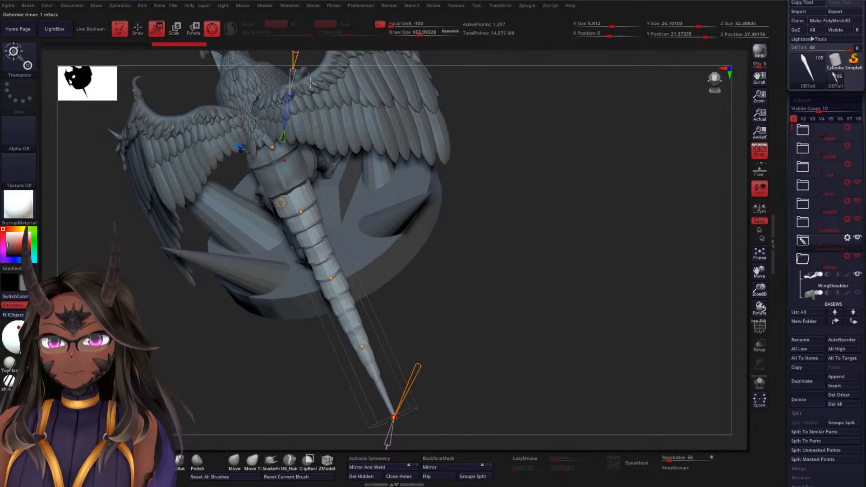
Bend the outer half of the tail sideways at its end control points so it sweeps along the base
{"action": "left_click_drag", "start_coordinate": [393, 405], "coordinate": [460, 288]}
{"action": "left_click_drag", "start_coordinate": [370, 331], "coordinate": [417, 257]}
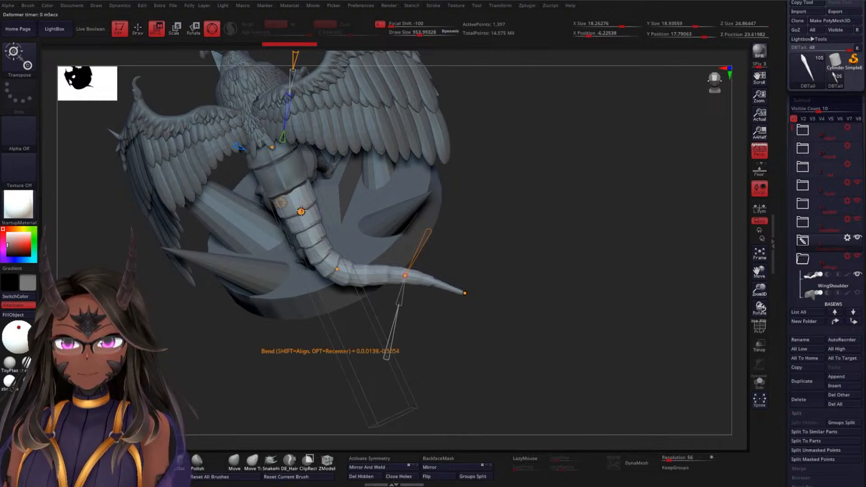
{"action": "left_click_drag", "start_coordinate": [302, 212], "coordinate": [299, 216]}
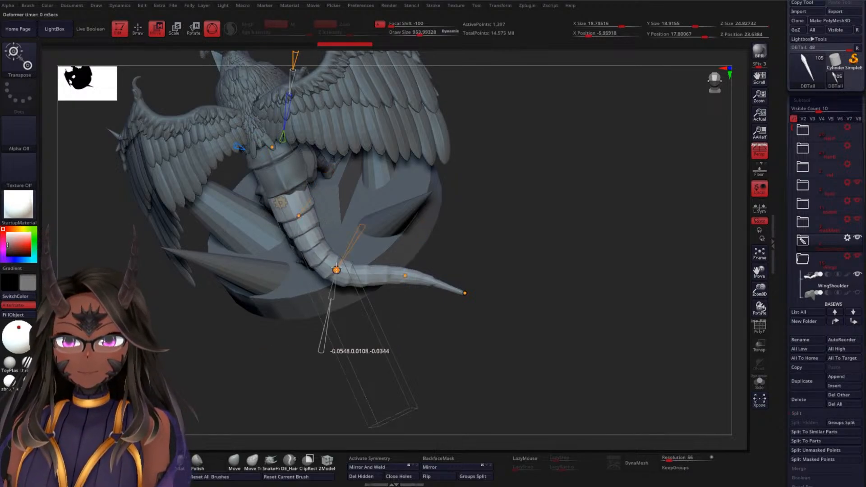
{"action": "left_click_drag", "start_coordinate": [337, 270], "coordinate": [360, 231]}
Lower the upper part of the tail toward the base and swing its tip forward under the wing
{"action": "left_click_drag", "start_coordinate": [516, 210], "coordinate": [486, 195]}
{"action": "left_click_drag", "start_coordinate": [323, 262], "coordinate": [267, 236]}
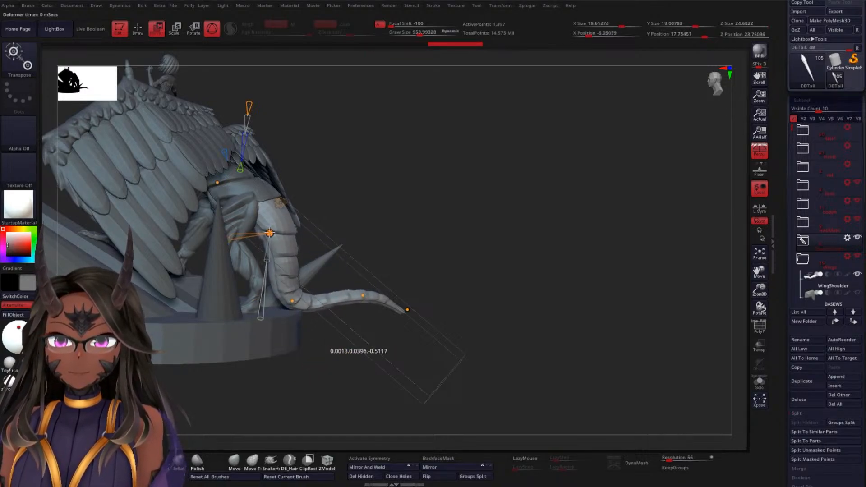
{"action": "left_click_drag", "start_coordinate": [395, 205], "coordinate": [399, 230]}
{"action": "left_click_drag", "start_coordinate": [433, 192], "coordinate": [417, 154]}
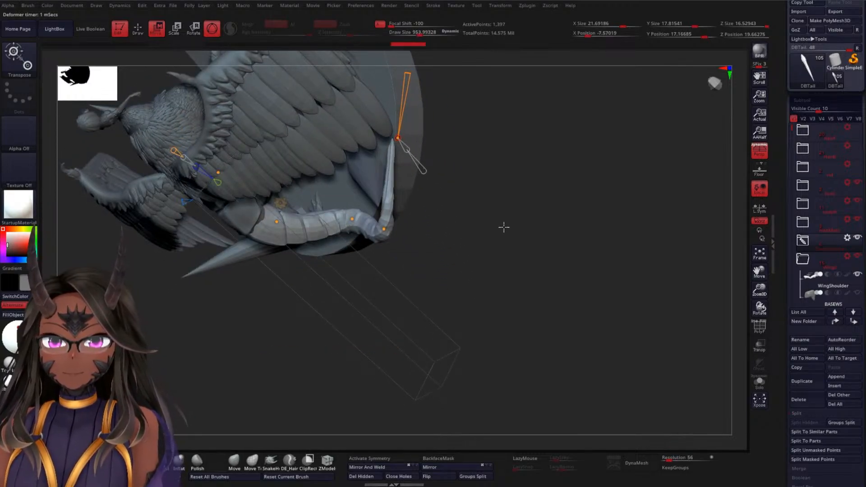
Pull the tail's tip outward to the rim of the base and adjust the bend behind it
{"action": "left_click_drag", "start_coordinate": [505, 220], "coordinate": [444, 264]}
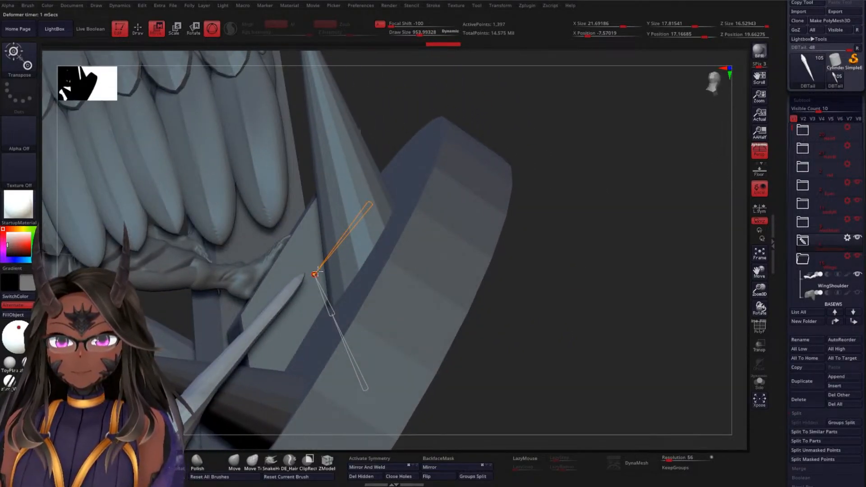
{"action": "left_click_drag", "start_coordinate": [317, 271], "coordinate": [424, 152]}
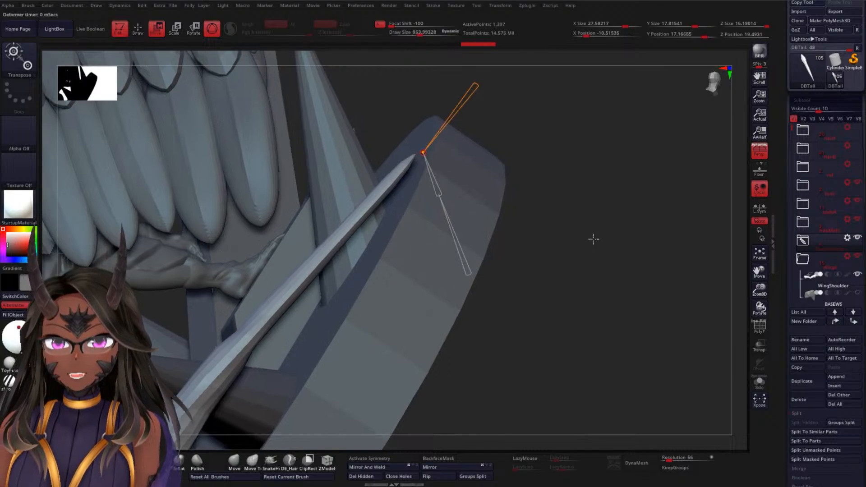
{"action": "left_click_drag", "start_coordinate": [593, 239], "coordinate": [490, 192]}
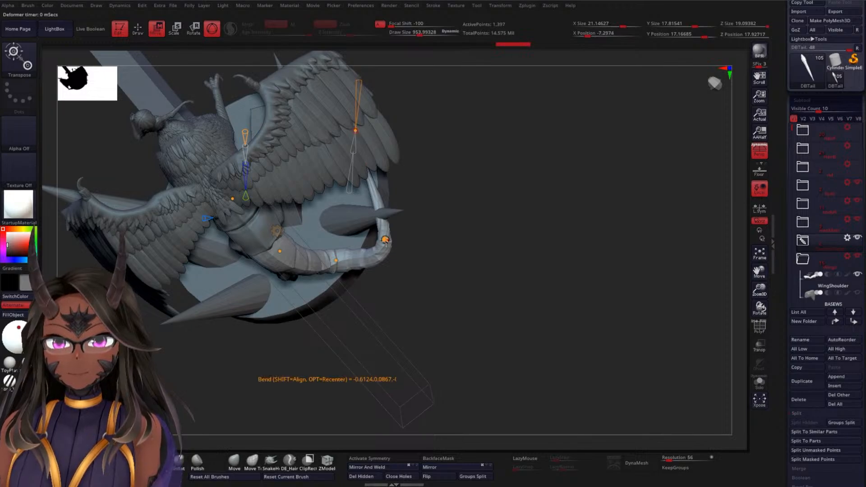
{"action": "left_click_drag", "start_coordinate": [496, 234], "coordinate": [364, 184]}
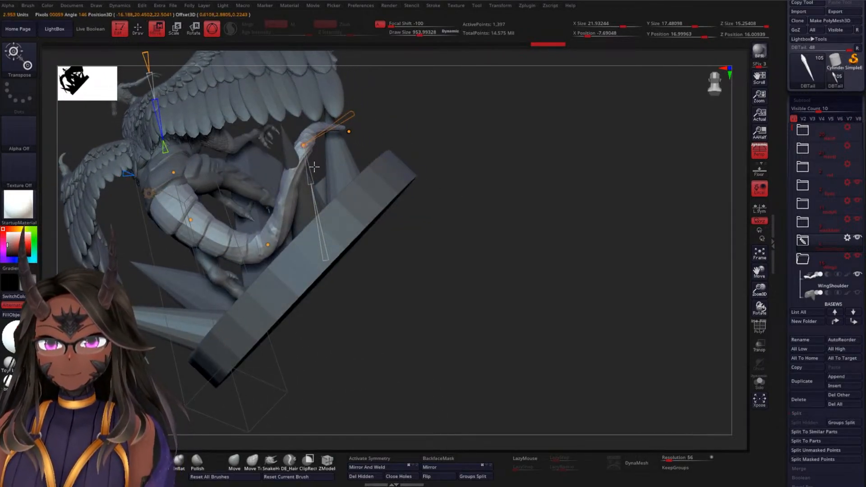
Lower the control point before the tail's tip so the outer section lies along the base's rim
{"action": "left_click_drag", "start_coordinate": [304, 146], "coordinate": [341, 185]}
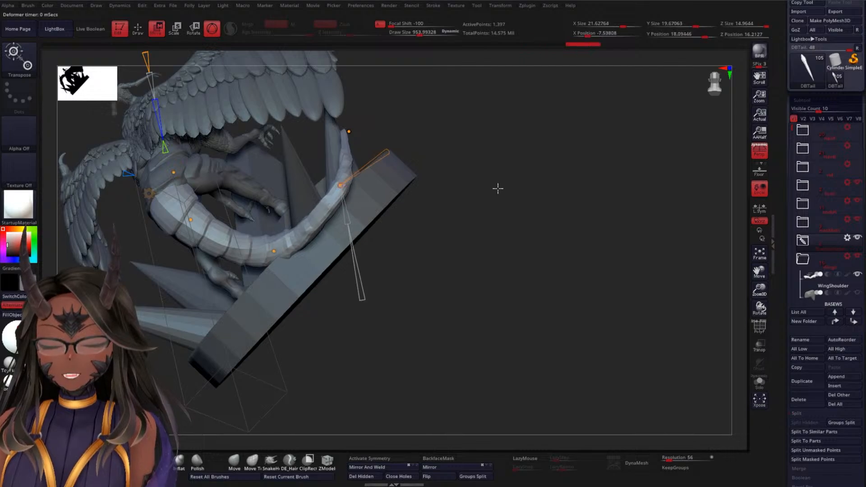
{"action": "left_click_drag", "start_coordinate": [497, 188], "coordinate": [471, 239]}
{"action": "left_click_drag", "start_coordinate": [395, 255], "coordinate": [376, 251]}
{"action": "left_click_drag", "start_coordinate": [481, 224], "coordinate": [405, 190]}
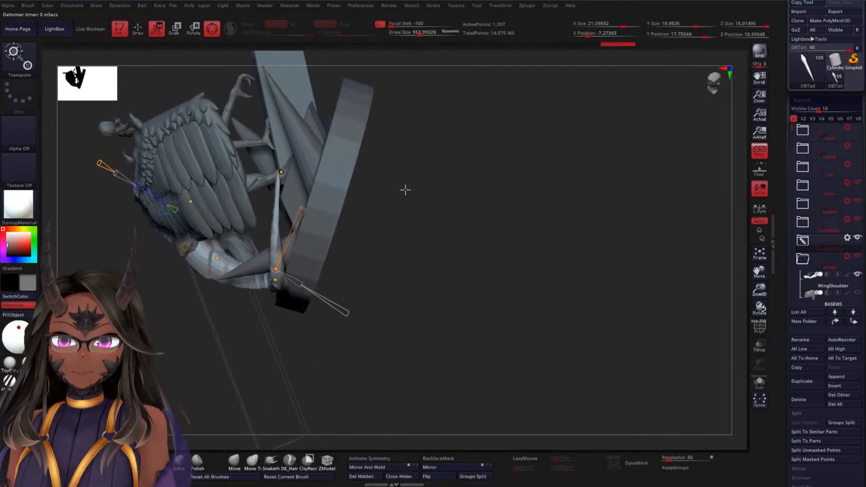
Move the tail's tip outward and farther forward around the rim of the base
{"action": "left_click_drag", "start_coordinate": [281, 172], "coordinate": [326, 145]}
{"action": "left_click_drag", "start_coordinate": [484, 173], "coordinate": [493, 194]}
{"action": "left_click_drag", "start_coordinate": [338, 155], "coordinate": [324, 141]}
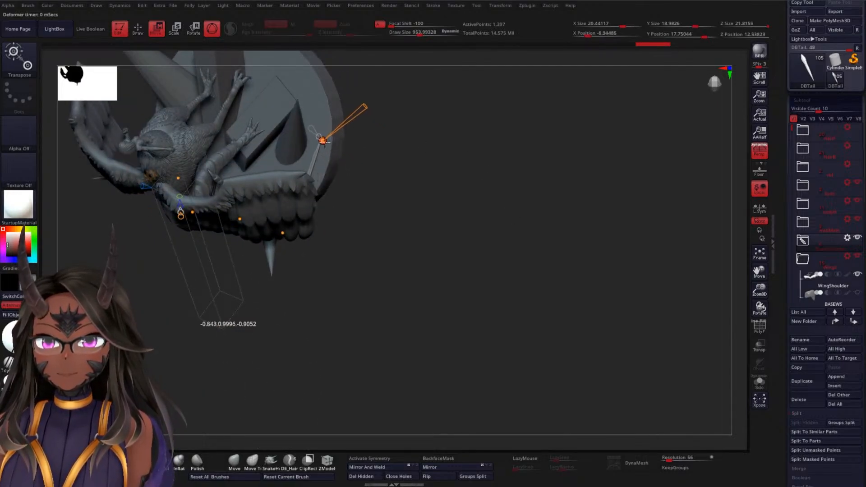
{"action": "left_click_drag", "start_coordinate": [418, 210], "coordinate": [415, 158]}
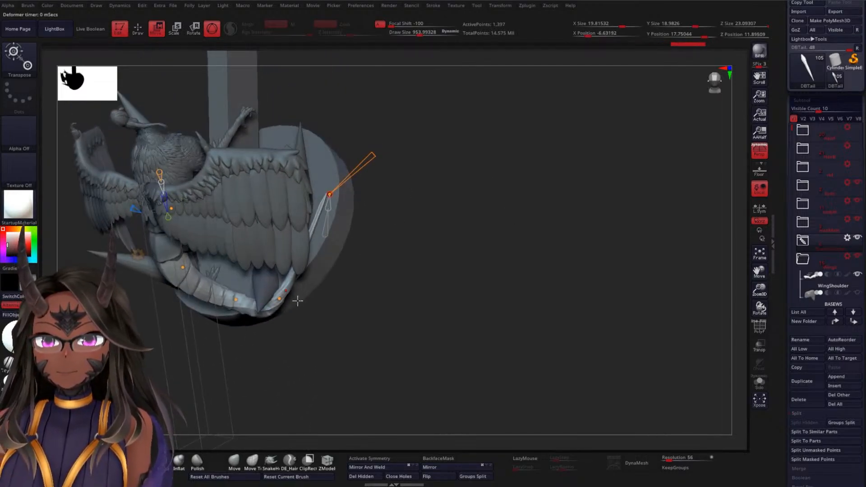
Try to push the tail's outer bend toward the tip so it curves around the spike near the rim
{"action": "left_click_drag", "start_coordinate": [280, 298], "coordinate": [310, 250]}
{"action": "left_click_drag", "start_coordinate": [421, 187], "coordinate": [364, 155]}
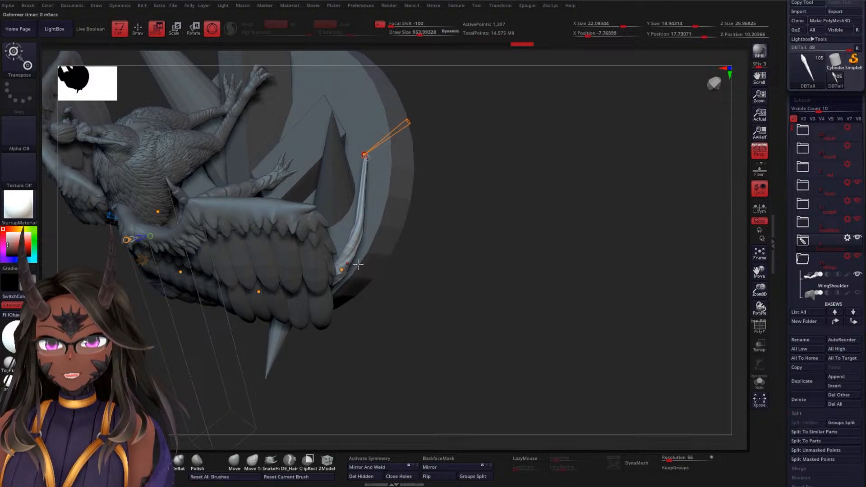
{"action": "left_click_drag", "start_coordinate": [343, 269], "coordinate": [362, 225]}
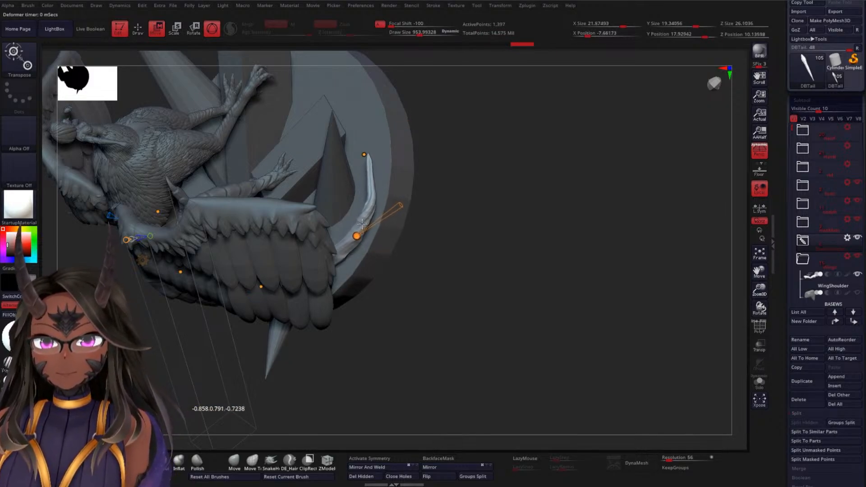
{"action": "left_click_drag", "start_coordinate": [507, 189], "coordinate": [479, 178], "text": "alt"}
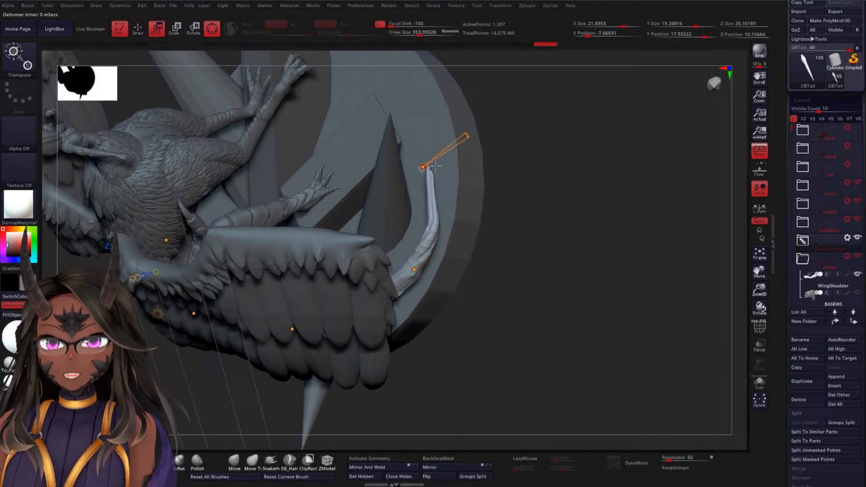
Try to reshape the tail's outer end with the tip's orange deformer cone and the nearby control points
{"action": "left_click_drag", "start_coordinate": [467, 134], "coordinate": [445, 150]}
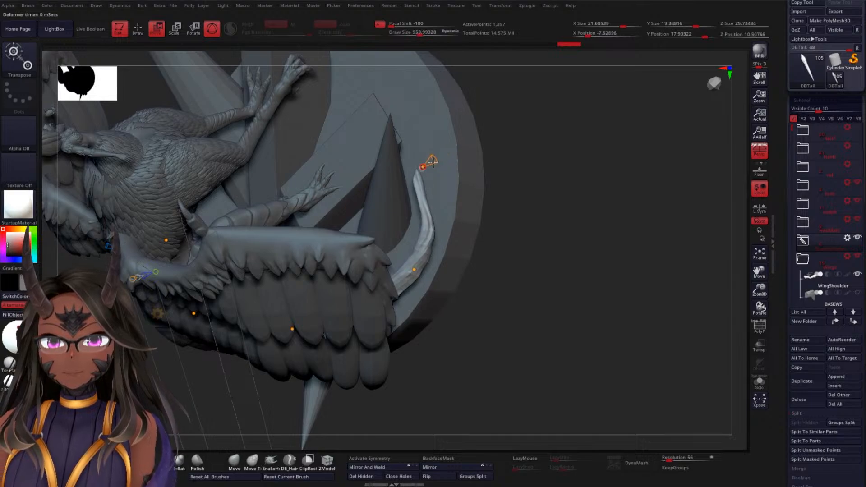
{"action": "mouse_move", "coordinate": [541, 157]}
{"action": "left_mouse_down"}
{"action": "mouse_move", "coordinate": [572, 180]}
{"action": "mouse_move", "coordinate": [567, 167]}
{"action": "mouse_move", "coordinate": [532, 158]}
{"action": "left_mouse_up"}
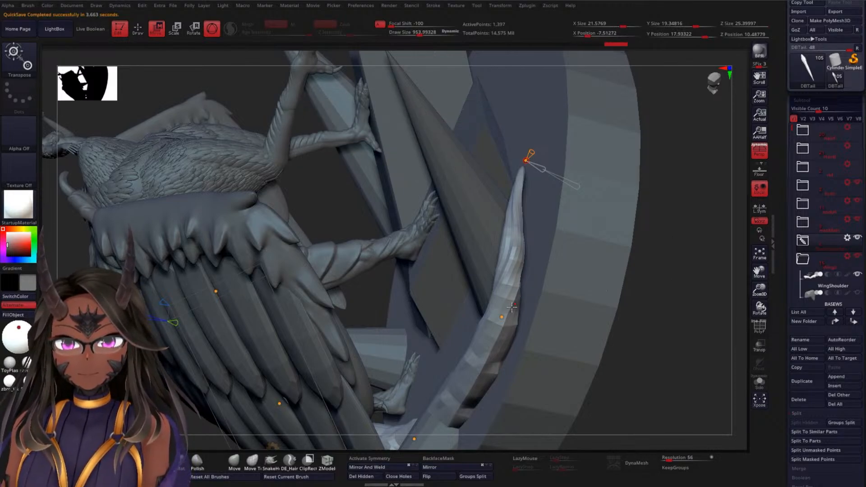
{"action": "left_click_drag", "start_coordinate": [537, 274], "coordinate": [523, 241]}
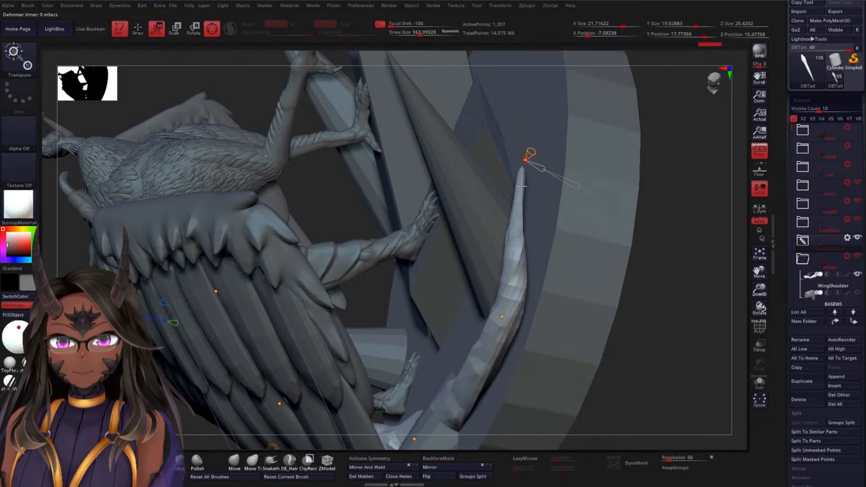
{"action": "mouse_move", "coordinate": [526, 159]}
{"action": "left_mouse_down"}
{"action": "mouse_move", "coordinate": [531, 153]}
{"action": "mouse_move", "coordinate": [506, 121]}
{"action": "mouse_move", "coordinate": [533, 156]}
{"action": "mouse_move", "coordinate": [525, 150]}
{"action": "left_mouse_up"}
Undo the latest bend adjustments to the tail's outer end
{"action": "key", "text": "ctrl"}
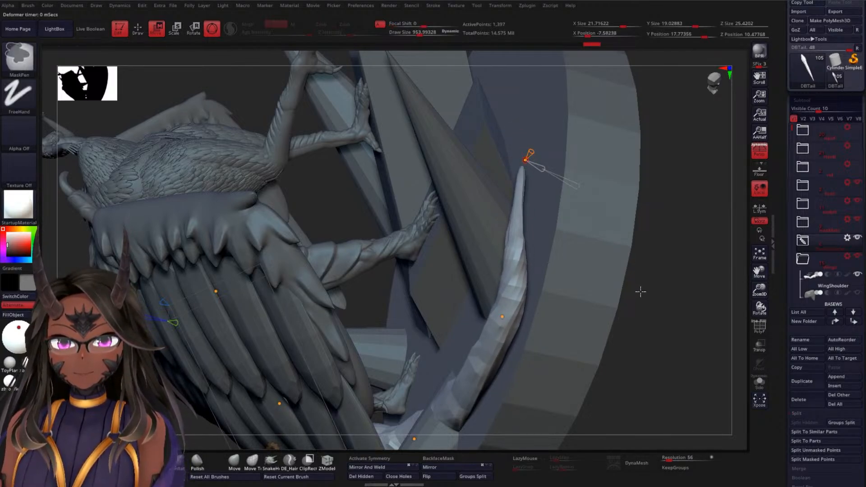
{"action": "key", "text": "ctrl+z"}
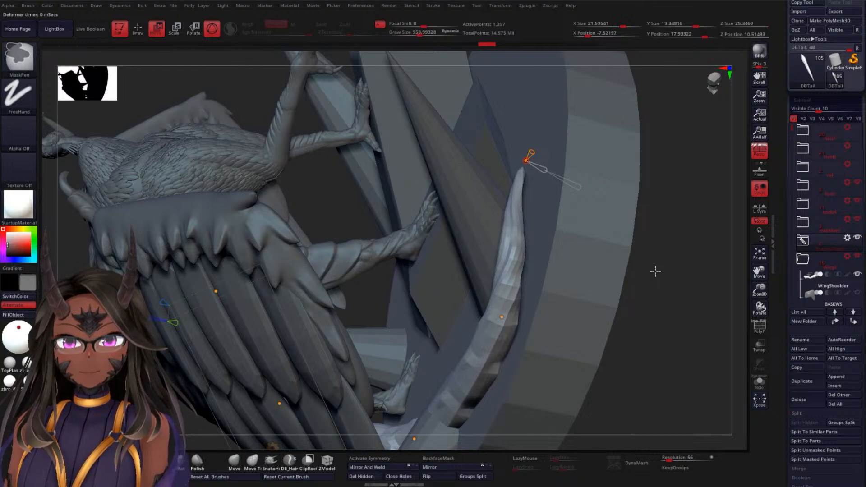
{"action": "key", "text": "ctrl+z"}
{"action": "key", "text": "ctrl+z"}
{"action": "key", "text": "ctrl+z"}
{"action": "key", "text": "ctrl+z"}
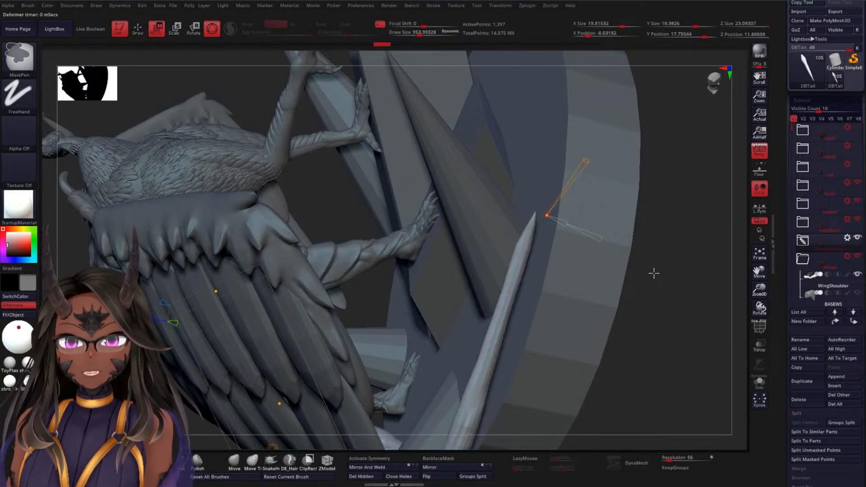
Readjust the orange deformer cone at the tail's tip and extend the pointed end along the rim of the base
{"action": "mouse_move", "coordinate": [655, 335]}
{"action": "left_mouse_down", "text": "alt"}
{"action": "mouse_move", "coordinate": [652, 262]}
{"action": "mouse_move", "coordinate": [585, 264]}
{"action": "left_mouse_up", "text": "alt"}
{"action": "mouse_move", "coordinate": [468, 261]}
{"action": "left_mouse_down"}
{"action": "mouse_move", "coordinate": [486, 252]}
{"action": "mouse_move", "coordinate": [423, 168]}
{"action": "mouse_move", "coordinate": [449, 192]}
{"action": "mouse_move", "coordinate": [433, 149]}
{"action": "left_mouse_up"}
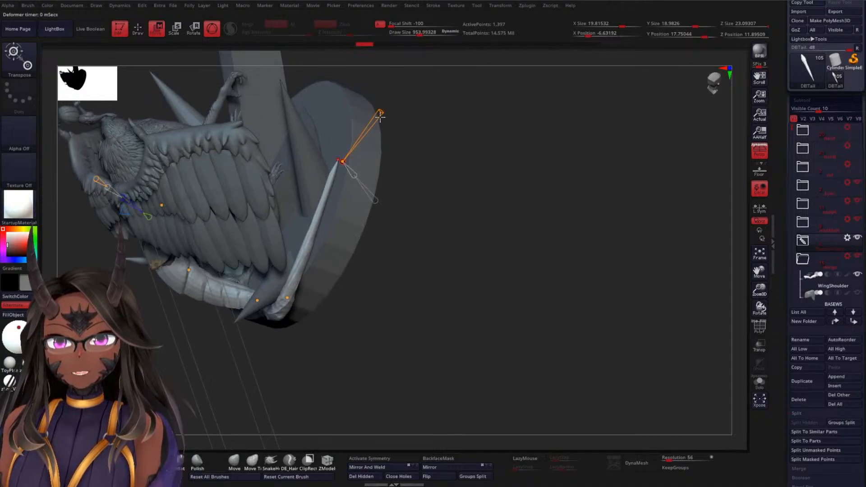
{"action": "left_click_drag", "start_coordinate": [377, 116], "coordinate": [366, 133]}
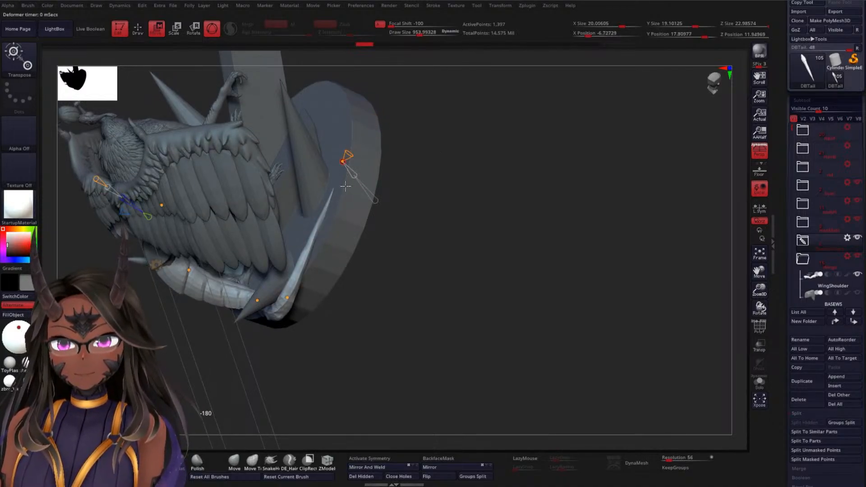
{"action": "left_click_drag", "start_coordinate": [453, 151], "coordinate": [615, 265], "text": "alt"}
{"action": "left_click_drag", "start_coordinate": [628, 308], "coordinate": [594, 242], "text": "alt"}
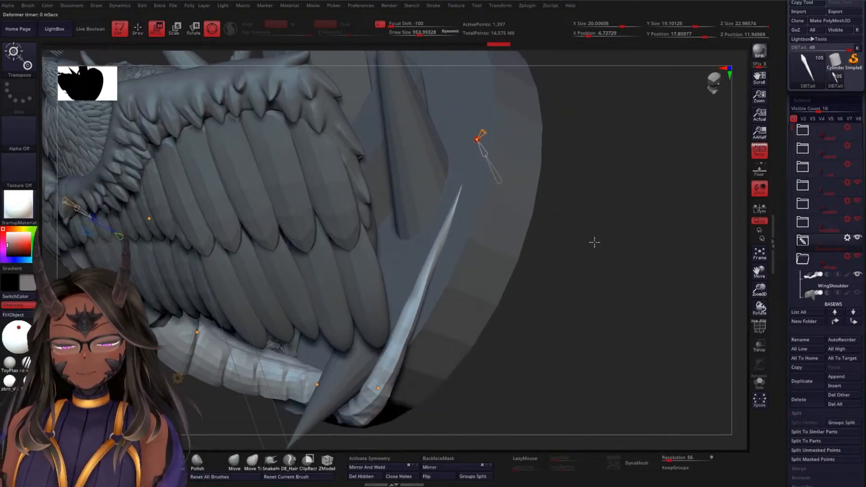
{"action": "mouse_move", "coordinate": [479, 133]}
{"action": "left_mouse_down"}
{"action": "mouse_move", "coordinate": [481, 76]}
{"action": "mouse_move", "coordinate": [473, 86]}
{"action": "mouse_move", "coordinate": [476, 135]}
{"action": "mouse_move", "coordinate": [487, 136]}
{"action": "left_mouse_up"}
{"action": "left_click_drag", "start_coordinate": [559, 149], "coordinate": [530, 220]}
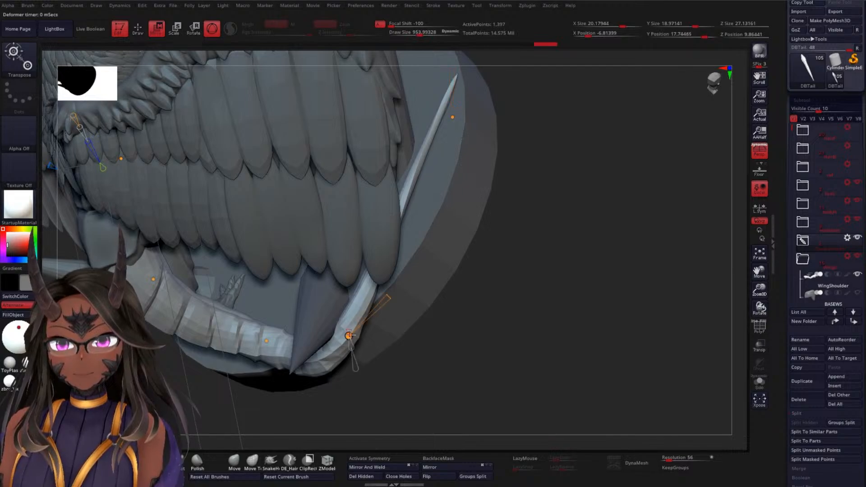
Move the tail's control points around the outer bend so the tail hugs the base's rim behind the spike
{"action": "left_click_drag", "start_coordinate": [349, 327], "coordinate": [467, 162]}
{"action": "left_click_drag", "start_coordinate": [537, 187], "coordinate": [374, 291]}
{"action": "left_click_drag", "start_coordinate": [414, 258], "coordinate": [405, 263]}
{"action": "left_click_drag", "start_coordinate": [261, 317], "coordinate": [307, 357]}
{"action": "left_click_drag", "start_coordinate": [455, 316], "coordinate": [354, 323]}
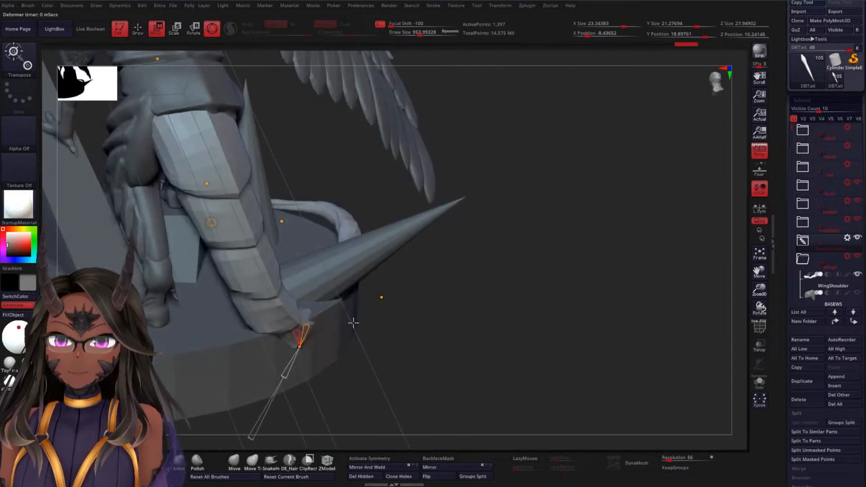
{"action": "left_click_drag", "start_coordinate": [300, 346], "coordinate": [330, 332]}
{"action": "left_click_drag", "start_coordinate": [494, 287], "coordinate": [458, 308]}
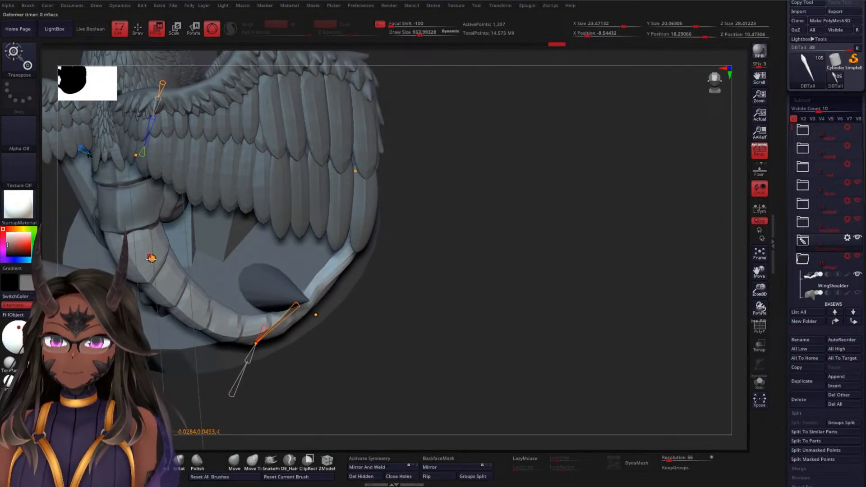
{"action": "left_click_drag", "start_coordinate": [418, 256], "coordinate": [400, 304]}
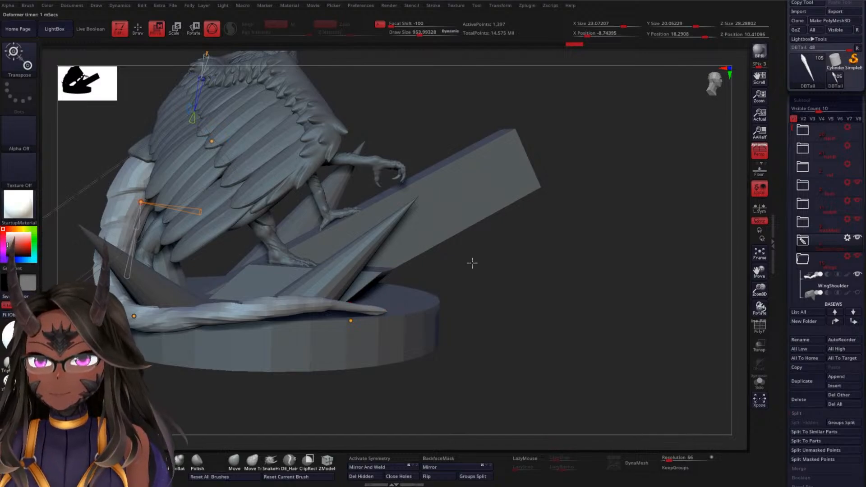
Reposition the control point on the tail's rim section and adjust its deformer cone so the section lies along the base's edge
{"action": "left_click_drag", "start_coordinate": [472, 263], "coordinate": [239, 169]}
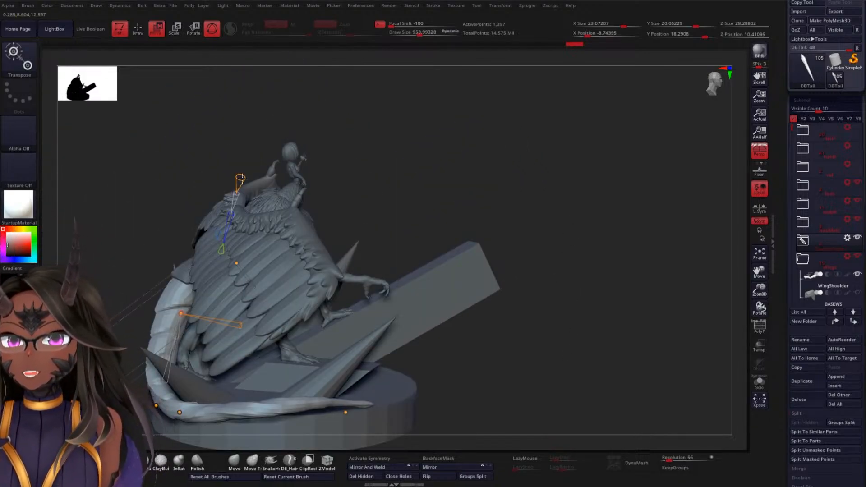
{"action": "left_click_drag", "start_coordinate": [535, 308], "coordinate": [487, 260]}
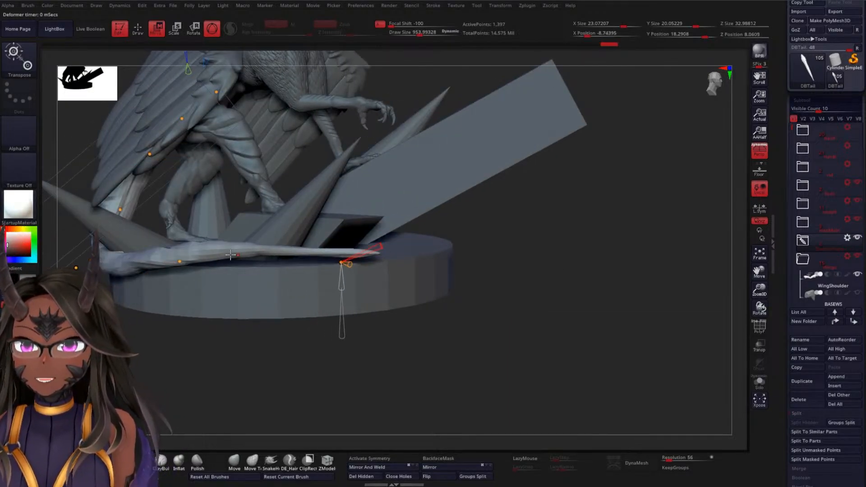
{"action": "left_click_drag", "start_coordinate": [179, 264], "coordinate": [242, 265]}
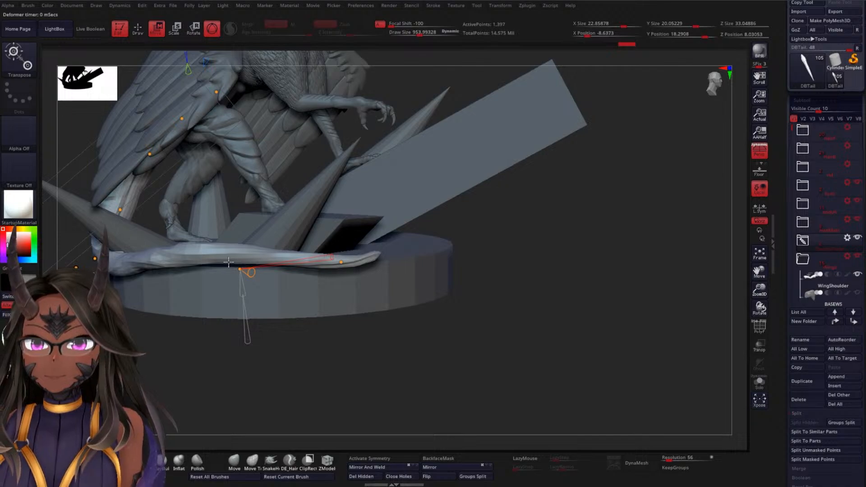
{"action": "left_click_drag", "start_coordinate": [333, 258], "coordinate": [323, 251]}
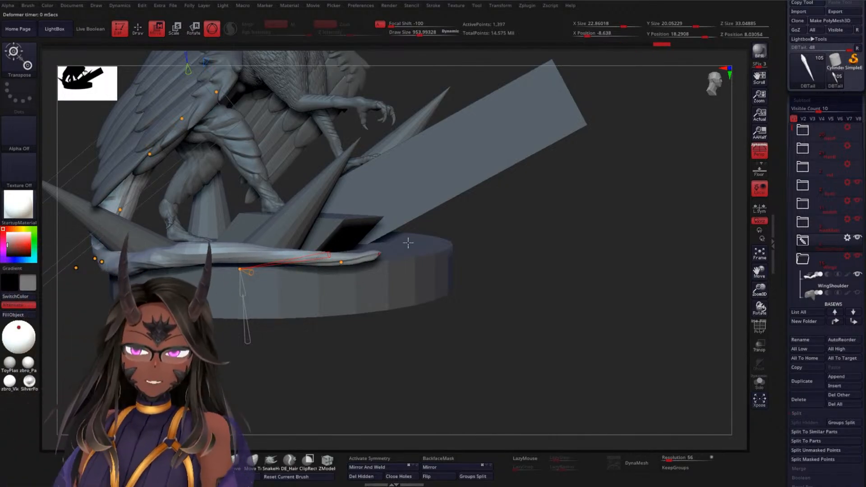
Reposition the control points toward the tail's tip so the end curls inward around the spike
{"action": "left_click_drag", "start_coordinate": [531, 246], "coordinate": [520, 300], "text": "alt"}
{"action": "left_click_drag", "start_coordinate": [264, 328], "coordinate": [158, 315]}
{"action": "left_click_drag", "start_coordinate": [510, 266], "coordinate": [413, 293]}
{"action": "left_click_drag", "start_coordinate": [316, 279], "coordinate": [309, 254]}
{"action": "left_click_drag", "start_coordinate": [399, 277], "coordinate": [376, 249]}
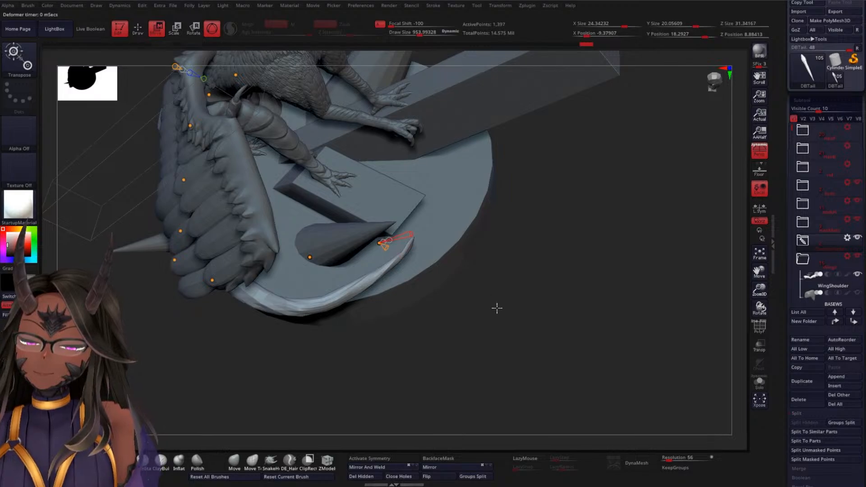
Readjust the white and orange deformer cones on the tail section running along the rim, undoing the unwanted change
{"action": "left_click_drag", "start_coordinate": [497, 309], "coordinate": [446, 329]}
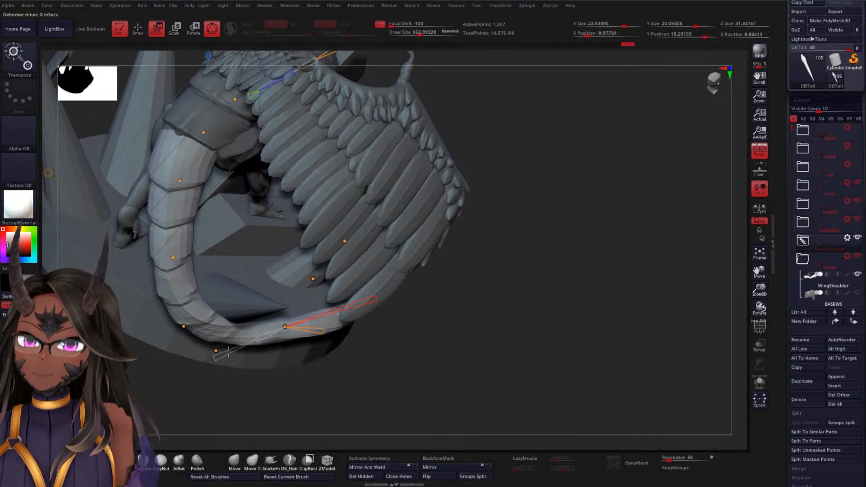
{"action": "left_click_drag", "start_coordinate": [229, 352], "coordinate": [249, 346]}
{"action": "left_click_drag", "start_coordinate": [515, 304], "coordinate": [513, 288]}
{"action": "key", "text": "ctrl+z"}
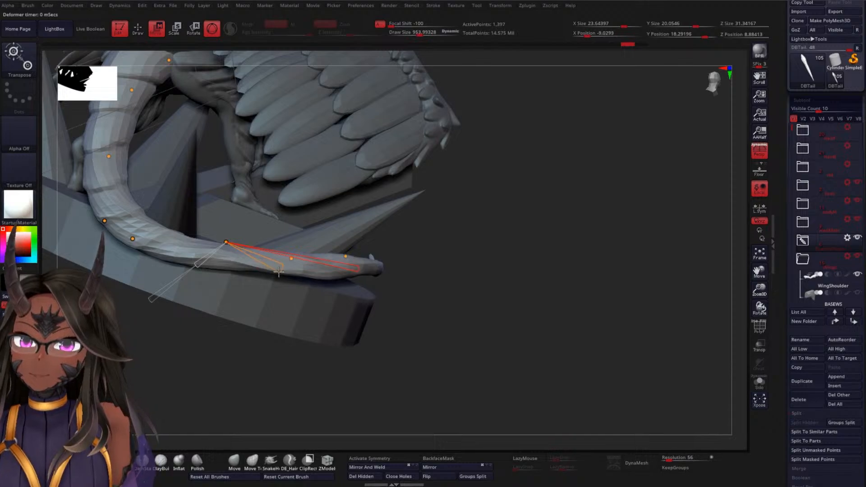
{"action": "left_click_drag", "start_coordinate": [279, 272], "coordinate": [234, 219]}
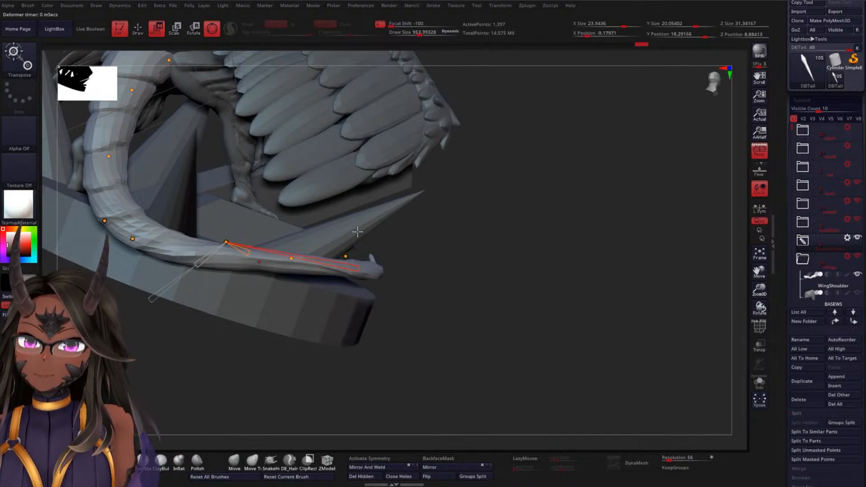
{"action": "left_click_drag", "start_coordinate": [484, 255], "coordinate": [470, 265]}
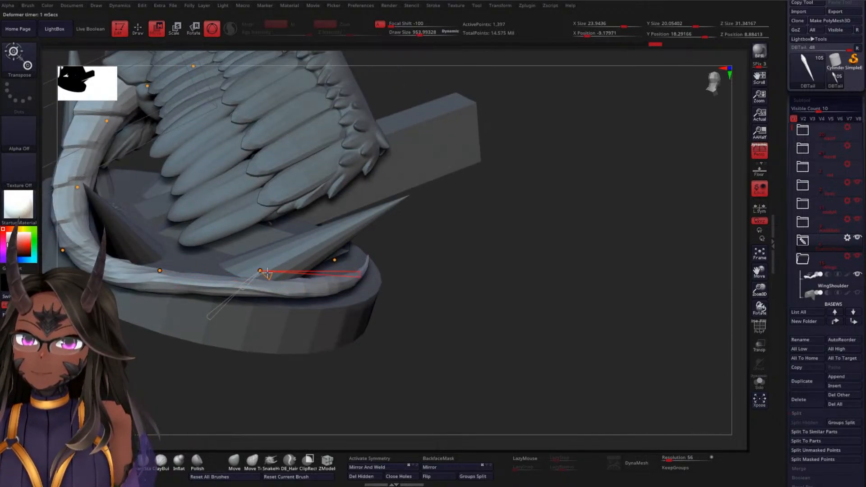
Twist the tail at the control point past the lower bend and thicken the section along the rim
{"action": "left_click_drag", "start_coordinate": [498, 233], "coordinate": [248, 263]}
{"action": "left_click", "coordinate": [230, 268]}
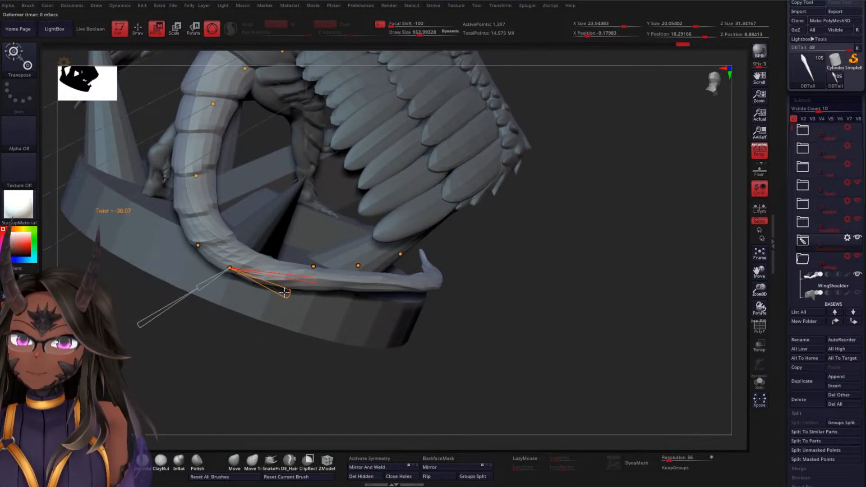
{"action": "mouse_move", "coordinate": [285, 293]}
{"action": "left_mouse_down"}
{"action": "mouse_move", "coordinate": [313, 316]}
{"action": "mouse_move", "coordinate": [277, 297]}
{"action": "mouse_move", "coordinate": [300, 296]}
{"action": "left_mouse_up"}
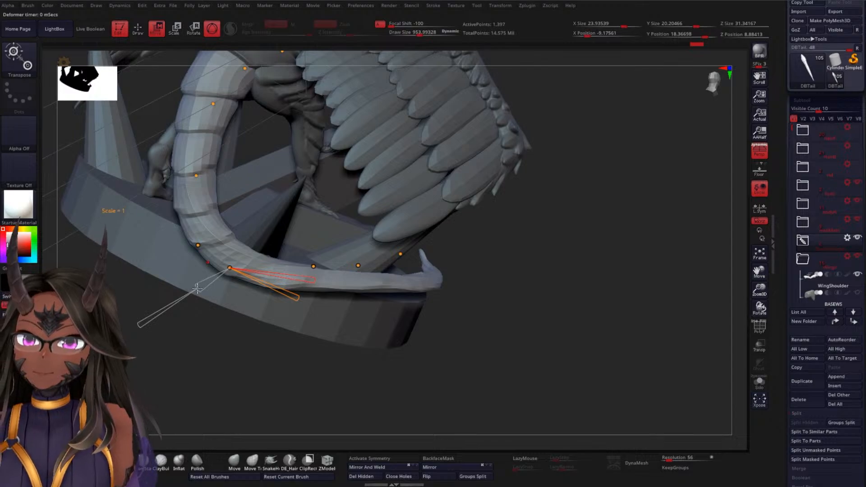
{"action": "left_click_drag", "start_coordinate": [197, 288], "coordinate": [190, 294]}
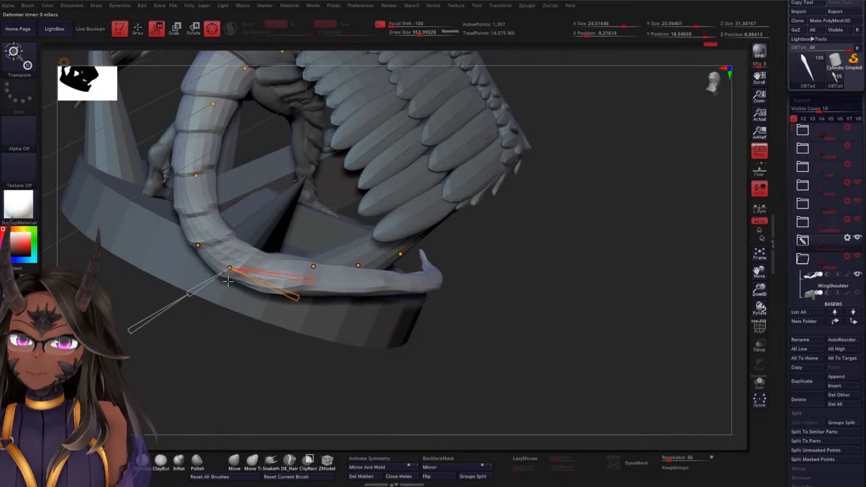
{"action": "left_click_drag", "start_coordinate": [451, 336], "coordinate": [479, 253]}
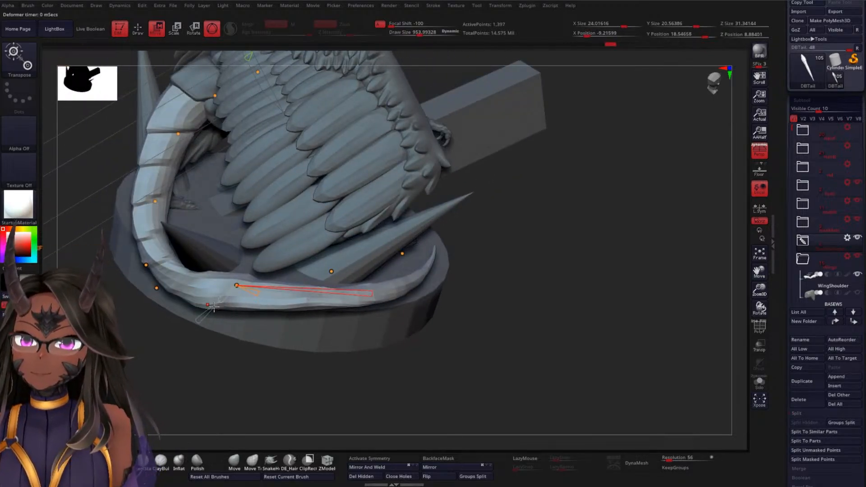
{"action": "mouse_move", "coordinate": [204, 319]}
{"action": "left_mouse_down"}
{"action": "mouse_move", "coordinate": [196, 326]}
{"action": "mouse_move", "coordinate": [212, 307]}
{"action": "left_mouse_up"}
Try to rescale the tail's tip with the white deformer cone at its last control point
{"action": "left_click_drag", "start_coordinate": [513, 273], "coordinate": [341, 284]}
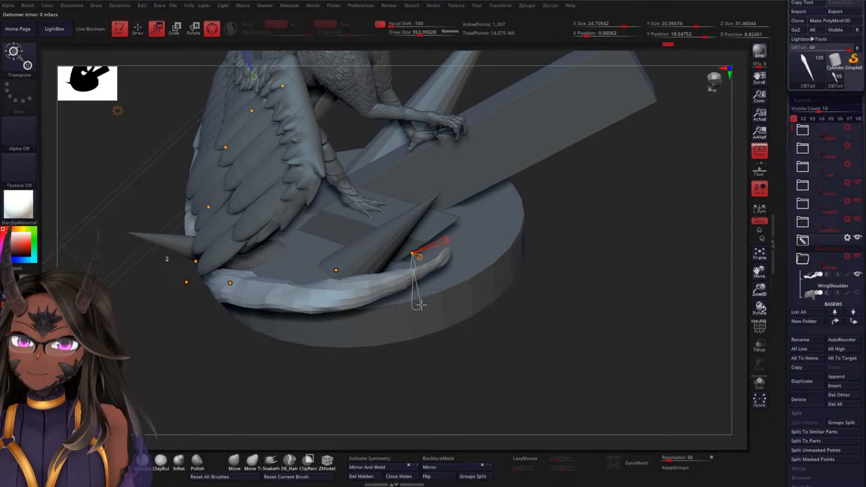
{"action": "left_click_drag", "start_coordinate": [421, 305], "coordinate": [419, 291]}
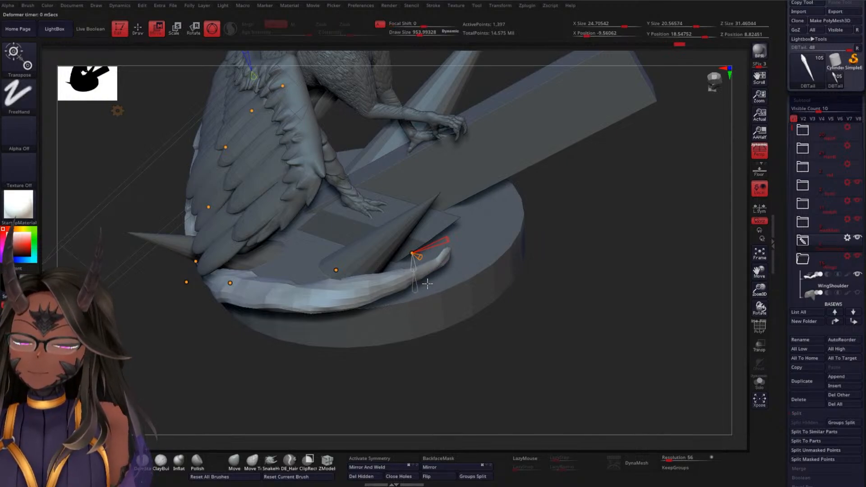
{"action": "key", "text": "ctrl+z"}
Move the upper tail's control points below the hips to reshape the drop toward the base
{"action": "left_click_drag", "start_coordinate": [570, 319], "coordinate": [618, 208]}
{"action": "left_click_drag", "start_coordinate": [446, 297], "coordinate": [448, 295]}
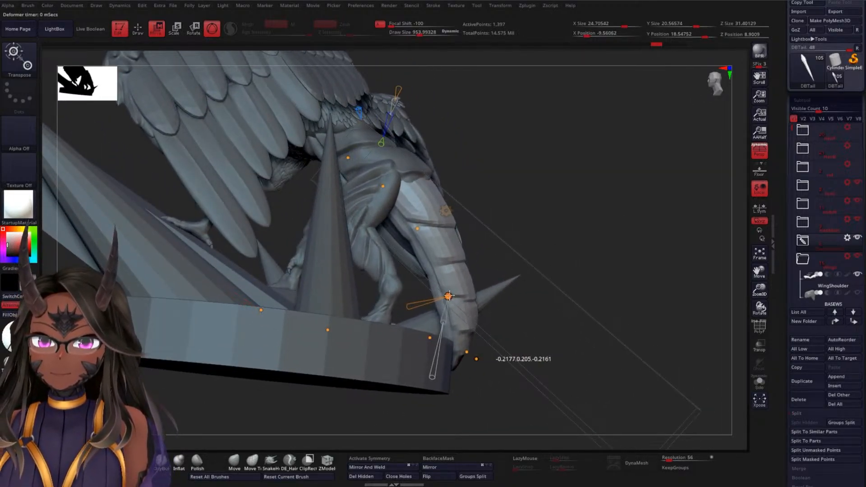
{"action": "left_click_drag", "start_coordinate": [417, 229], "coordinate": [398, 175]}
{"action": "left_click_drag", "start_coordinate": [580, 196], "coordinate": [390, 234]}
{"action": "left_click_drag", "start_coordinate": [164, 295], "coordinate": [162, 297]}
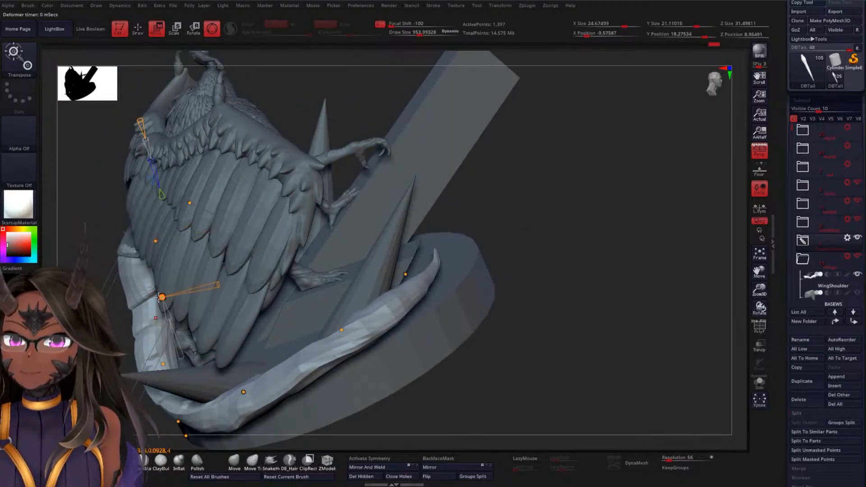
{"action": "left_click_drag", "start_coordinate": [162, 239], "coordinate": [167, 241]}
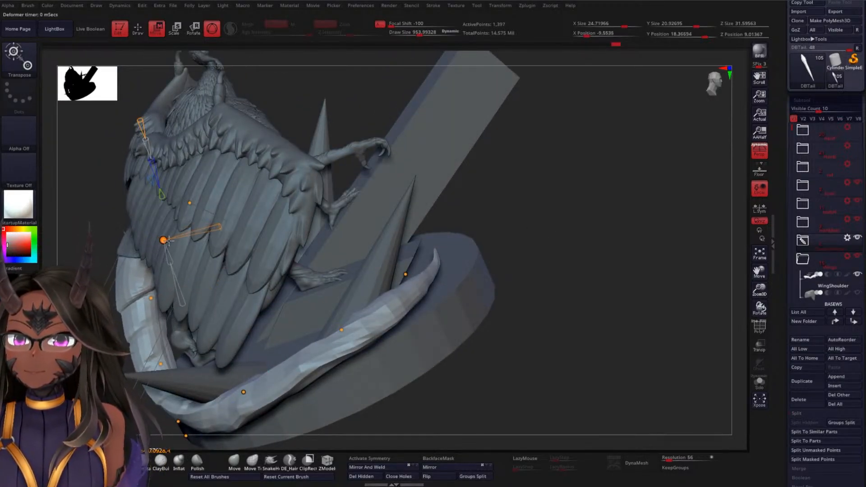
Shift the control point at the tail's lower bend outward and fine-tune the thickness of the rim section
{"action": "left_click_drag", "start_coordinate": [512, 241], "coordinate": [518, 180]}
{"action": "left_click_drag", "start_coordinate": [515, 253], "coordinate": [509, 213]}
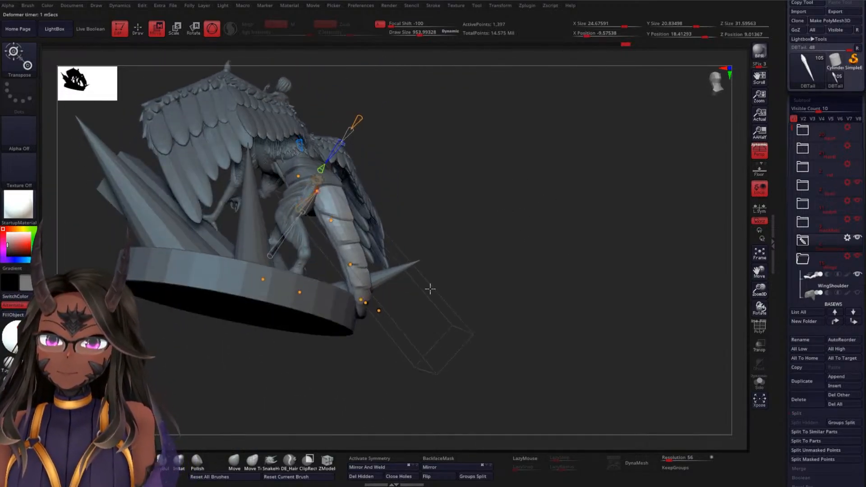
{"action": "mouse_move", "coordinate": [364, 302]}
{"action": "left_mouse_down"}
{"action": "mouse_move", "coordinate": [373, 302]}
{"action": "mouse_move", "coordinate": [363, 304]}
{"action": "left_mouse_up"}
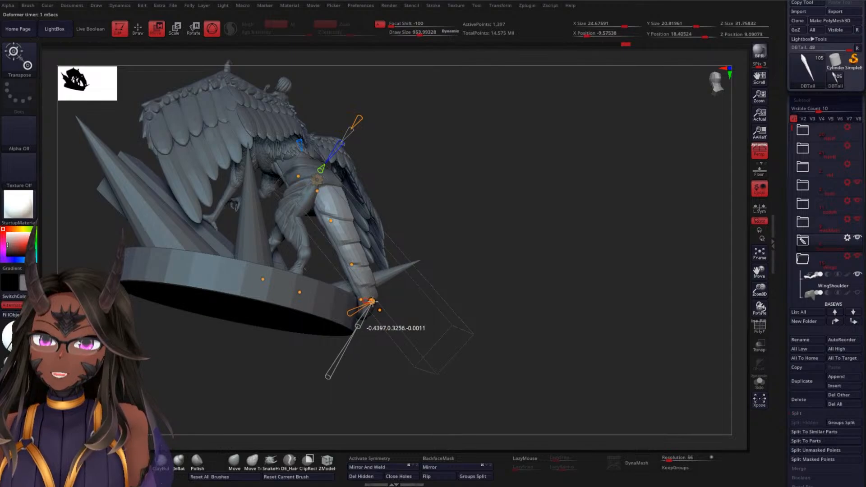
{"action": "left_click_drag", "start_coordinate": [519, 270], "coordinate": [478, 277]}
{"action": "left_click", "coordinate": [284, 272]}
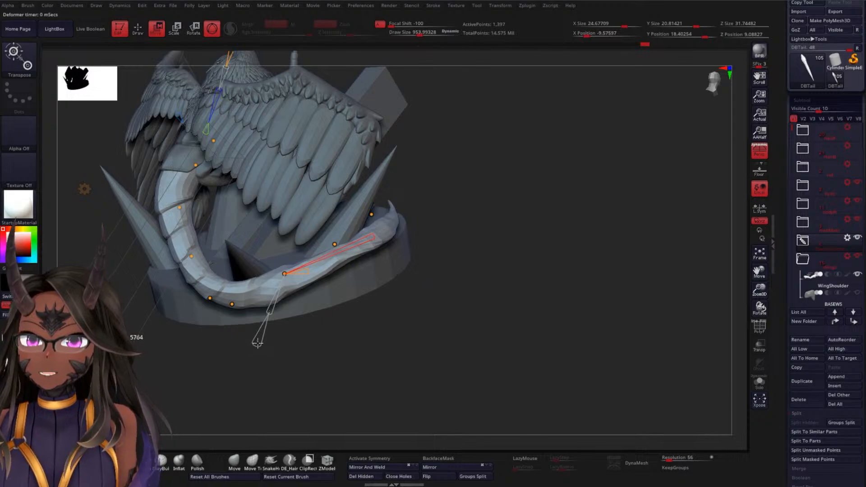
{"action": "left_click_drag", "start_coordinate": [270, 311], "coordinate": [272, 308]}
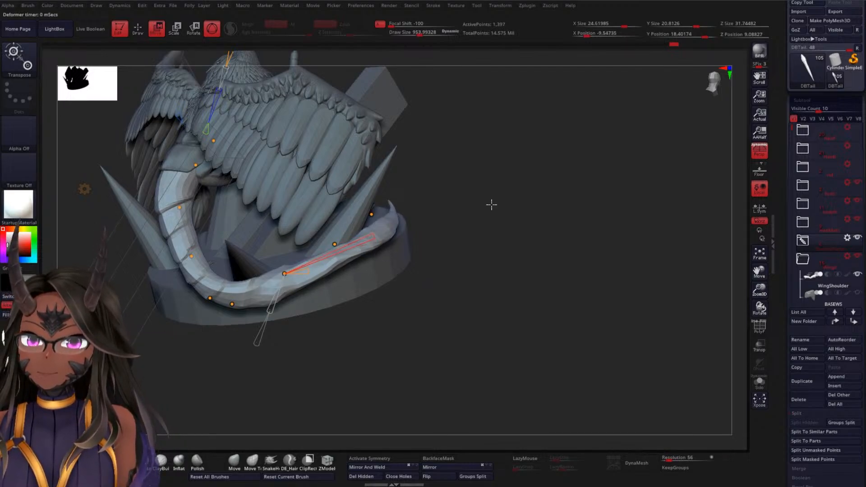
Even out the tail's overall curve and accept the bend deformation
{"action": "left_click_drag", "start_coordinate": [491, 203], "coordinate": [454, 229]}
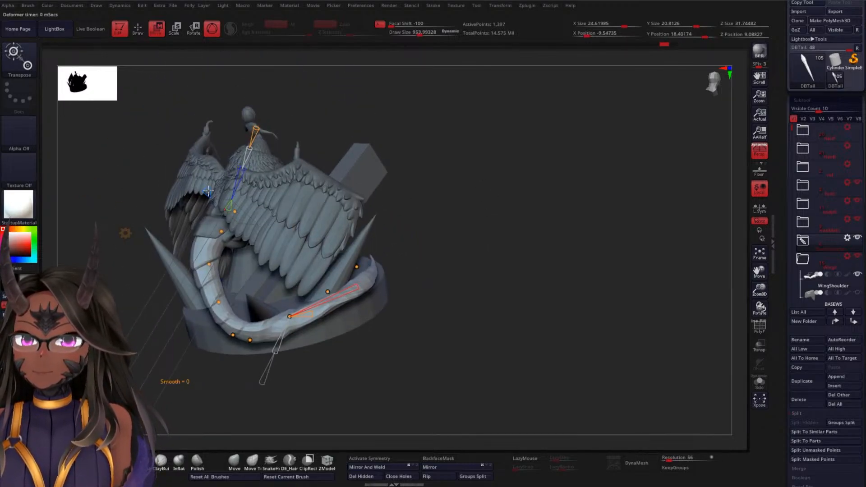
{"action": "left_click_drag", "start_coordinate": [208, 191], "coordinate": [185, 153]}
{"action": "left_click_drag", "start_coordinate": [514, 256], "coordinate": [438, 197]}
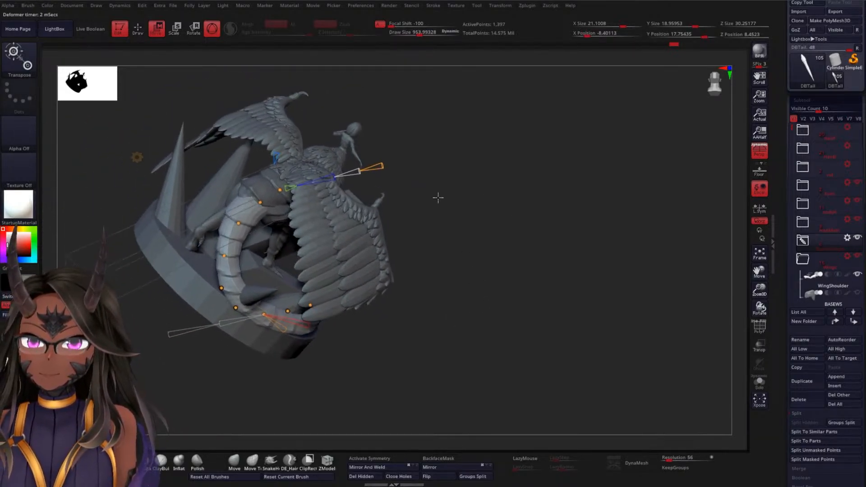
{"action": "left_click", "coordinate": [137, 157]}
{"action": "left_click", "coordinate": [290, 160]}
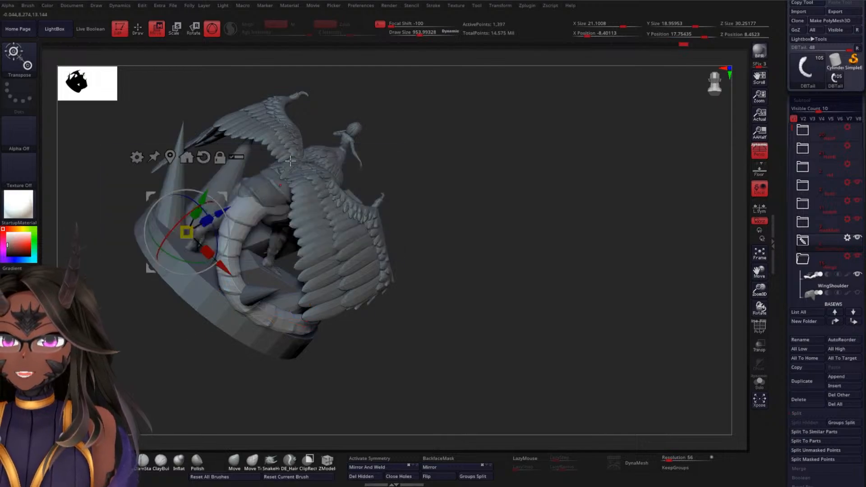
Reshape the tail's tip and lower loop using the Move Topological brush with a draw size of about 4586
{"action": "key", "text": "q"}
{"action": "key", "text": "space"}
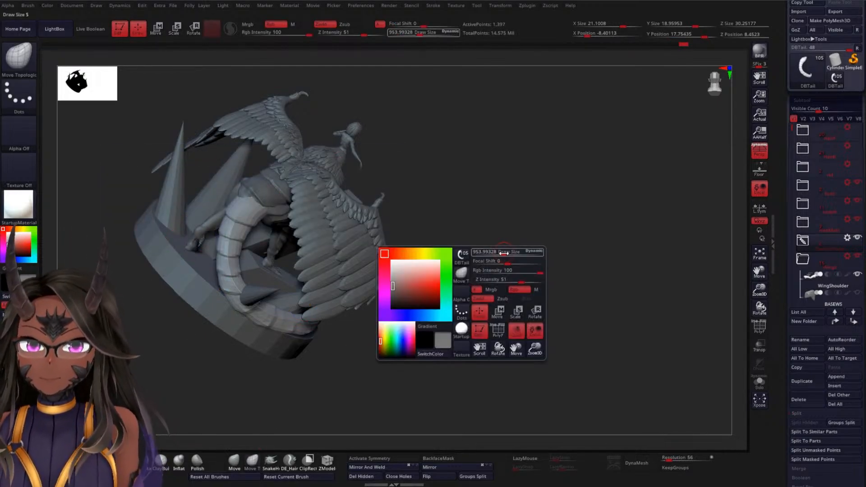
{"action": "mouse_move", "coordinate": [520, 253]}
{"action": "left_mouse_down"}
{"action": "mouse_move", "coordinate": [536, 290]}
{"action": "mouse_move", "coordinate": [586, 251]}
{"action": "mouse_move", "coordinate": [591, 323]}
{"action": "mouse_move", "coordinate": [569, 286]}
{"action": "mouse_move", "coordinate": [480, 326]}
{"action": "mouse_move", "coordinate": [527, 336]}
{"action": "mouse_move", "coordinate": [492, 321]}
{"action": "mouse_move", "coordinate": [515, 302]}
{"action": "left_mouse_up"}
{"action": "mouse_move", "coordinate": [623, 276]}
{"action": "left_mouse_down"}
{"action": "mouse_move", "coordinate": [601, 306]}
{"action": "mouse_move", "coordinate": [550, 312]}
{"action": "left_mouse_up"}
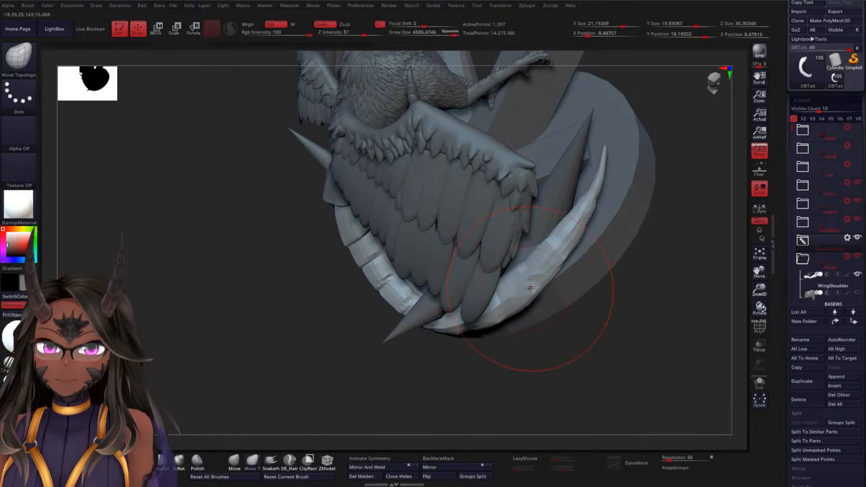
{"action": "mouse_move", "coordinate": [601, 185]}
{"action": "left_mouse_down"}
{"action": "mouse_move", "coordinate": [599, 163]}
{"action": "mouse_move", "coordinate": [591, 164]}
{"action": "left_mouse_up"}
{"action": "mouse_move", "coordinate": [308, 374]}
{"action": "left_mouse_down"}
{"action": "mouse_move", "coordinate": [319, 376]}
{"action": "mouse_move", "coordinate": [363, 342]}
{"action": "left_mouse_up"}
{"action": "mouse_move", "coordinate": [436, 309]}
{"action": "left_mouse_down"}
{"action": "mouse_move", "coordinate": [422, 316]}
{"action": "mouse_move", "coordinate": [382, 305]}
{"action": "mouse_move", "coordinate": [359, 274]}
{"action": "left_mouse_up"}
Push the tail's upper segments into a smoother arc below the hips and nudge the outer loop along the rim
{"action": "mouse_move", "coordinate": [241, 357]}
{"action": "left_mouse_down"}
{"action": "mouse_move", "coordinate": [513, 265]}
{"action": "mouse_move", "coordinate": [492, 206]}
{"action": "mouse_move", "coordinate": [416, 222]}
{"action": "left_mouse_up"}
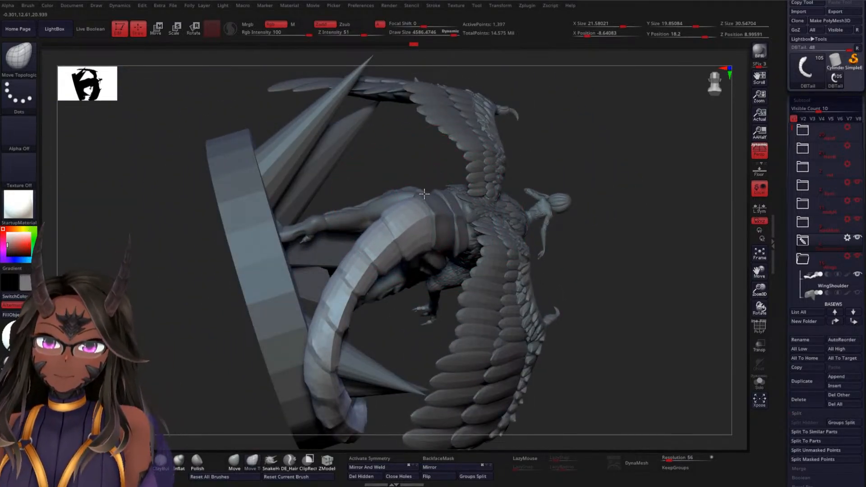
{"action": "left_click_drag", "start_coordinate": [636, 225], "coordinate": [628, 283]}
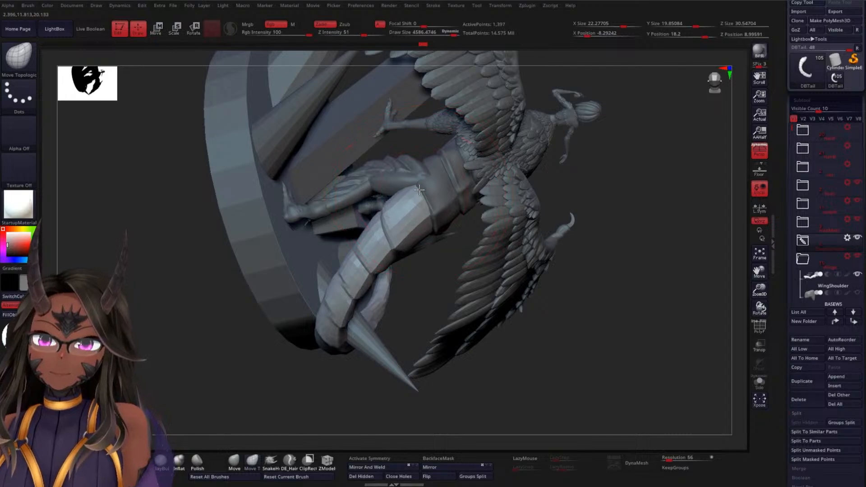
{"action": "mouse_move", "coordinate": [401, 220]}
{"action": "left_mouse_down"}
{"action": "mouse_move", "coordinate": [236, 356]}
{"action": "mouse_move", "coordinate": [237, 321]}
{"action": "mouse_move", "coordinate": [378, 290]}
{"action": "left_mouse_up"}
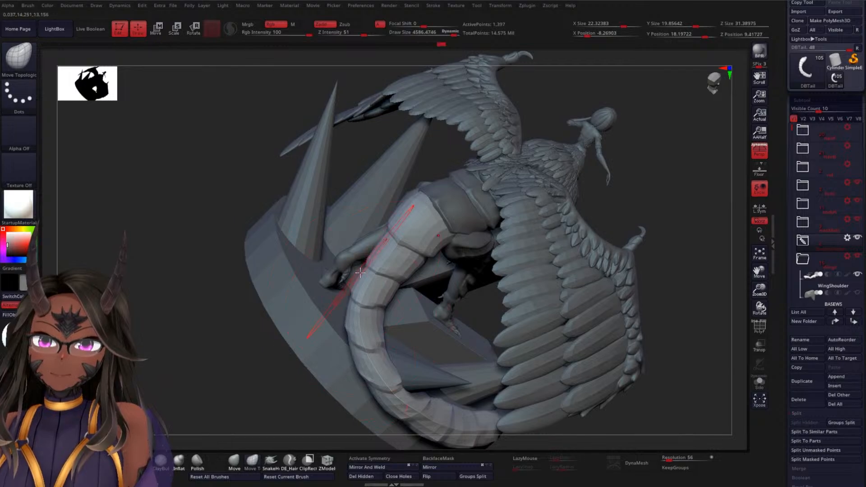
{"action": "mouse_move", "coordinate": [356, 271]}
{"action": "left_mouse_down"}
{"action": "mouse_move", "coordinate": [215, 357]}
{"action": "mouse_move", "coordinate": [203, 310]}
{"action": "mouse_move", "coordinate": [214, 323]}
{"action": "mouse_move", "coordinate": [183, 296]}
{"action": "mouse_move", "coordinate": [305, 269]}
{"action": "mouse_move", "coordinate": [291, 247]}
{"action": "mouse_move", "coordinate": [420, 266]}
{"action": "left_mouse_up"}
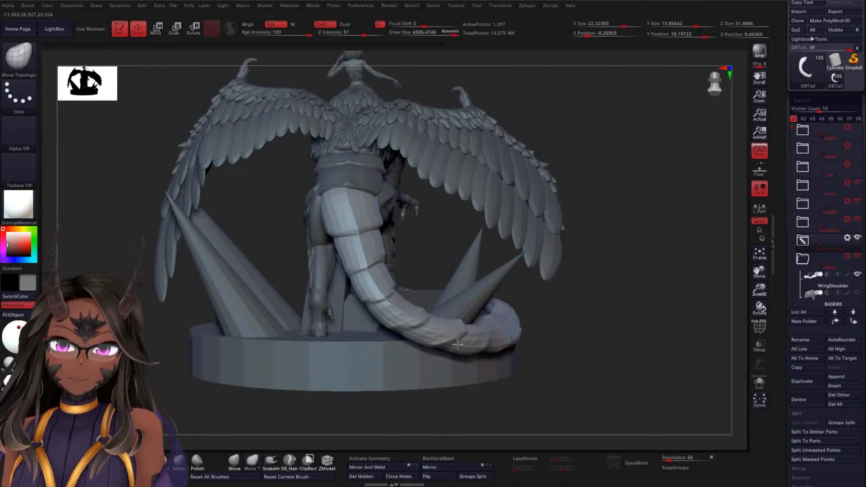
{"action": "mouse_move", "coordinate": [571, 318]}
{"action": "left_mouse_down"}
{"action": "mouse_move", "coordinate": [582, 337]}
{"action": "mouse_move", "coordinate": [473, 323]}
{"action": "mouse_move", "coordinate": [484, 349]}
{"action": "left_mouse_up"}
{"action": "left_click_drag", "start_coordinate": [523, 322], "coordinate": [535, 336]}
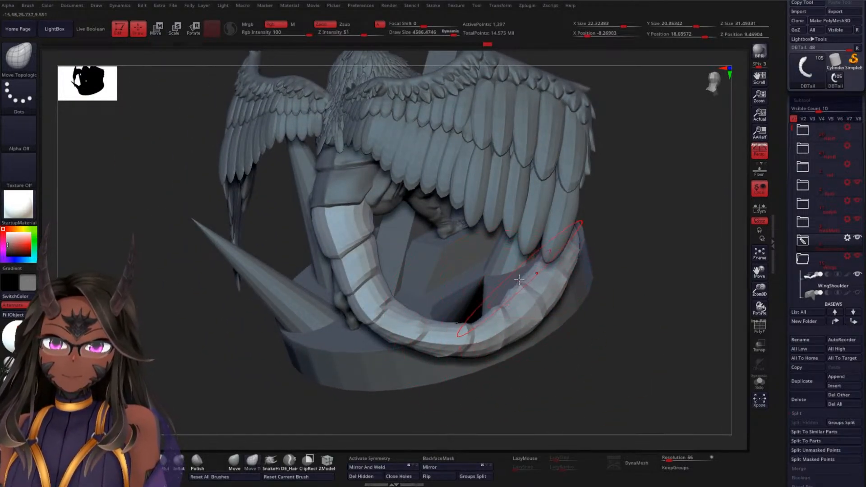
Nudge the tail's end section and tip with the Move Topological brush so they follow the rim of the base
{"action": "mouse_move", "coordinate": [628, 290]}
{"action": "left_mouse_down"}
{"action": "mouse_move", "coordinate": [602, 314]}
{"action": "mouse_move", "coordinate": [575, 291]}
{"action": "mouse_move", "coordinate": [583, 353]}
{"action": "mouse_move", "coordinate": [538, 312]}
{"action": "mouse_move", "coordinate": [533, 332]}
{"action": "mouse_move", "coordinate": [561, 292]}
{"action": "left_mouse_up"}
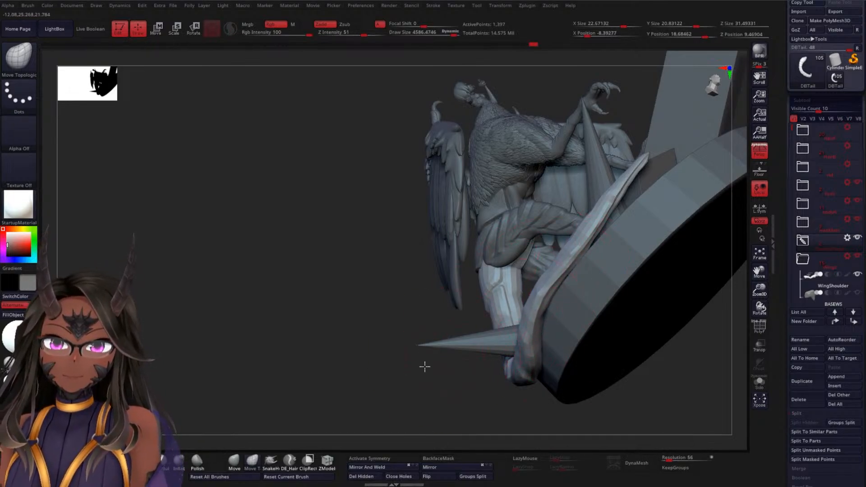
{"action": "left_click_drag", "start_coordinate": [425, 367], "coordinate": [427, 397]}
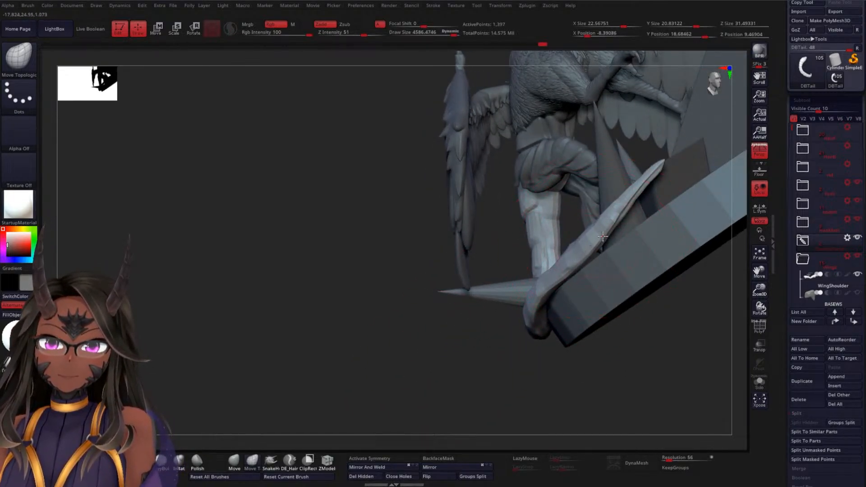
{"action": "mouse_move", "coordinate": [603, 237]}
{"action": "left_mouse_down"}
{"action": "mouse_move", "coordinate": [609, 243]}
{"action": "mouse_move", "coordinate": [616, 231]}
{"action": "left_mouse_up"}
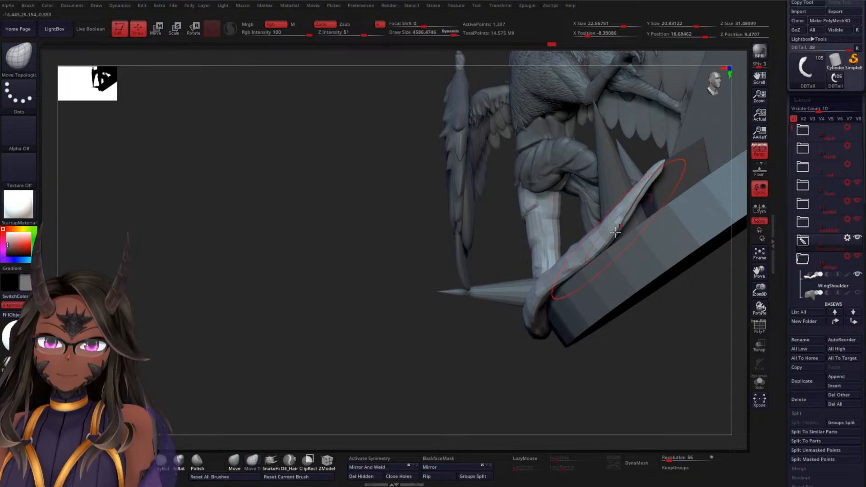
{"action": "mouse_move", "coordinate": [383, 345]}
{"action": "left_mouse_down"}
{"action": "mouse_move", "coordinate": [325, 361]}
{"action": "mouse_move", "coordinate": [330, 383]}
{"action": "mouse_move", "coordinate": [300, 329]}
{"action": "mouse_move", "coordinate": [425, 300]}
{"action": "mouse_move", "coordinate": [408, 285]}
{"action": "mouse_move", "coordinate": [404, 304]}
{"action": "mouse_move", "coordinate": [384, 313]}
{"action": "mouse_move", "coordinate": [402, 313]}
{"action": "mouse_move", "coordinate": [359, 294]}
{"action": "mouse_move", "coordinate": [561, 281]}
{"action": "mouse_move", "coordinate": [584, 265]}
{"action": "mouse_move", "coordinate": [622, 267]}
{"action": "mouse_move", "coordinate": [635, 240]}
{"action": "mouse_move", "coordinate": [650, 272]}
{"action": "mouse_move", "coordinate": [667, 243]}
{"action": "mouse_move", "coordinate": [651, 229]}
{"action": "mouse_move", "coordinate": [690, 207]}
{"action": "mouse_move", "coordinate": [619, 201]}
{"action": "left_mouse_up"}
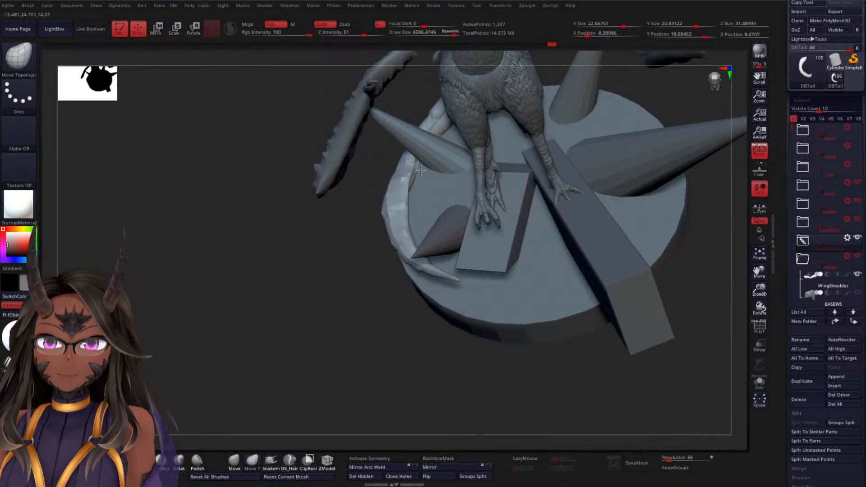
{"action": "mouse_move", "coordinate": [409, 215]}
{"action": "left_mouse_down"}
{"action": "mouse_move", "coordinate": [329, 257]}
{"action": "mouse_move", "coordinate": [344, 232]}
{"action": "mouse_move", "coordinate": [378, 217]}
{"action": "mouse_move", "coordinate": [334, 254]}
{"action": "mouse_move", "coordinate": [258, 407]}
{"action": "left_mouse_up"}
Thicken the thin parts of the tail along the rim and lower bend using the Inflat brush
{"action": "left_click", "coordinate": [198, 463]}
{"action": "left_click_drag", "start_coordinate": [199, 402], "coordinate": [260, 352]}
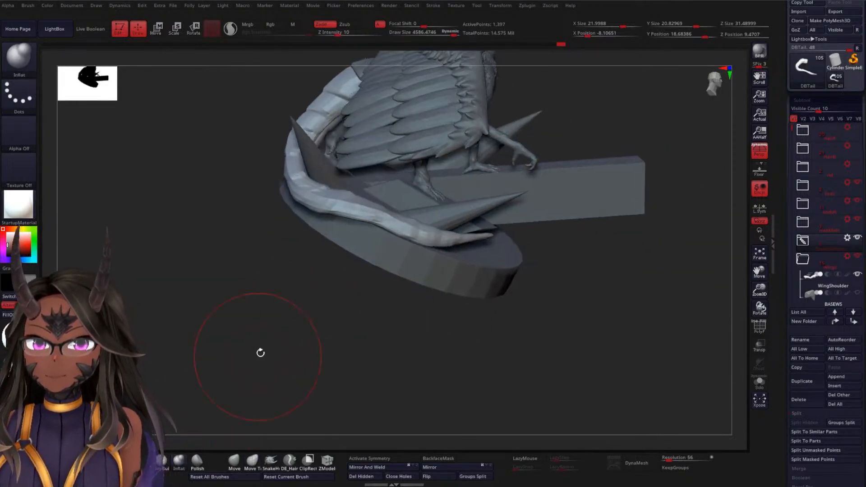
{"action": "left_click_drag", "start_coordinate": [324, 202], "coordinate": [353, 208]}
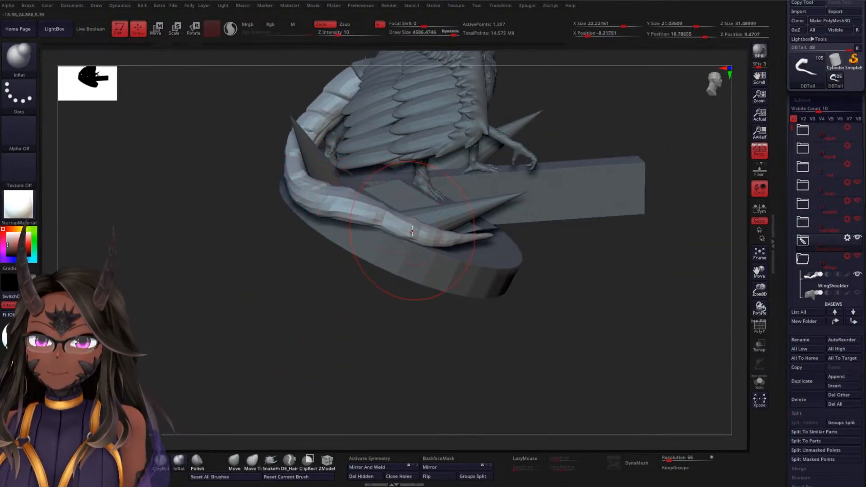
{"action": "mouse_move", "coordinate": [300, 360]}
{"action": "left_mouse_down"}
{"action": "mouse_move", "coordinate": [334, 285]}
{"action": "mouse_move", "coordinate": [362, 266]}
{"action": "mouse_move", "coordinate": [319, 290]}
{"action": "mouse_move", "coordinate": [307, 329]}
{"action": "mouse_move", "coordinate": [286, 341]}
{"action": "mouse_move", "coordinate": [428, 239]}
{"action": "left_mouse_up"}
{"action": "mouse_move", "coordinate": [283, 161]}
{"action": "left_mouse_down"}
{"action": "mouse_move", "coordinate": [266, 265]}
{"action": "mouse_move", "coordinate": [232, 280]}
{"action": "mouse_move", "coordinate": [278, 273]}
{"action": "mouse_move", "coordinate": [303, 213]}
{"action": "mouse_move", "coordinate": [265, 323]}
{"action": "mouse_move", "coordinate": [277, 329]}
{"action": "mouse_move", "coordinate": [280, 284]}
{"action": "mouse_move", "coordinate": [274, 329]}
{"action": "mouse_move", "coordinate": [253, 336]}
{"action": "mouse_move", "coordinate": [275, 335]}
{"action": "mouse_move", "coordinate": [214, 385]}
{"action": "left_mouse_up"}
Refine the contour of the tail's upper curve using the Move brush with a draw size of about 2238
{"action": "key", "text": "space"}
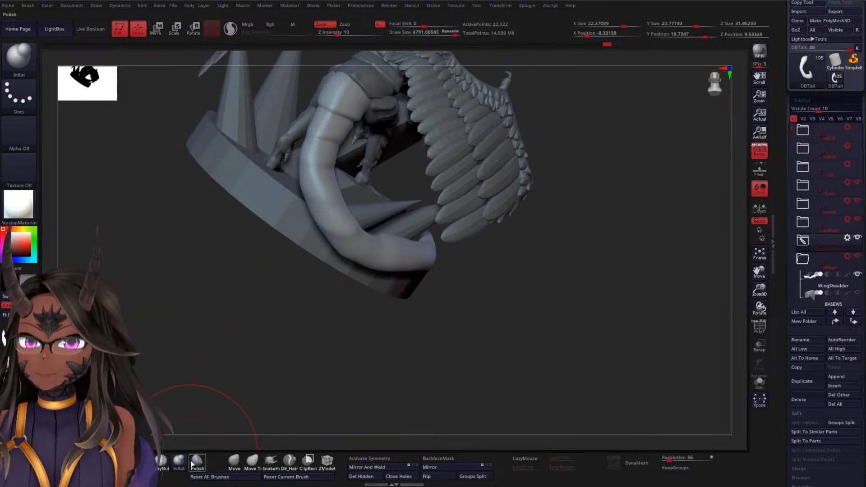
{"action": "left_click", "coordinate": [241, 462]}
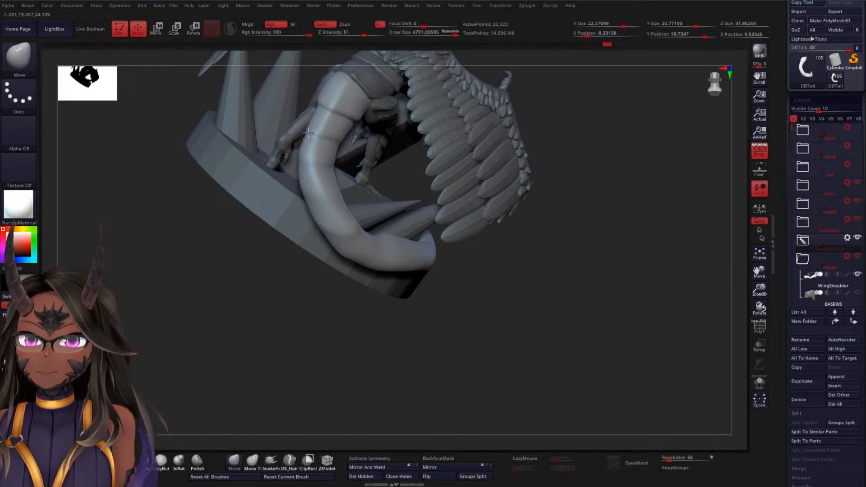
{"action": "key", "text": "space"}
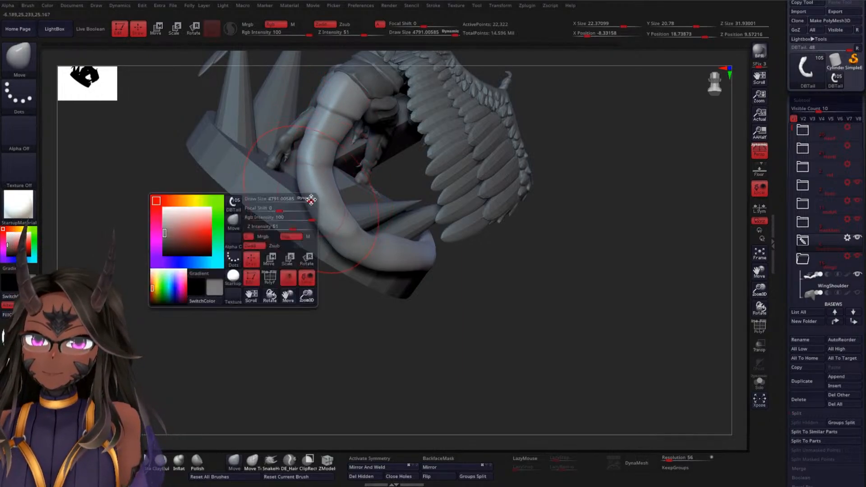
{"action": "left_click_drag", "start_coordinate": [289, 211], "coordinate": [290, 211]}
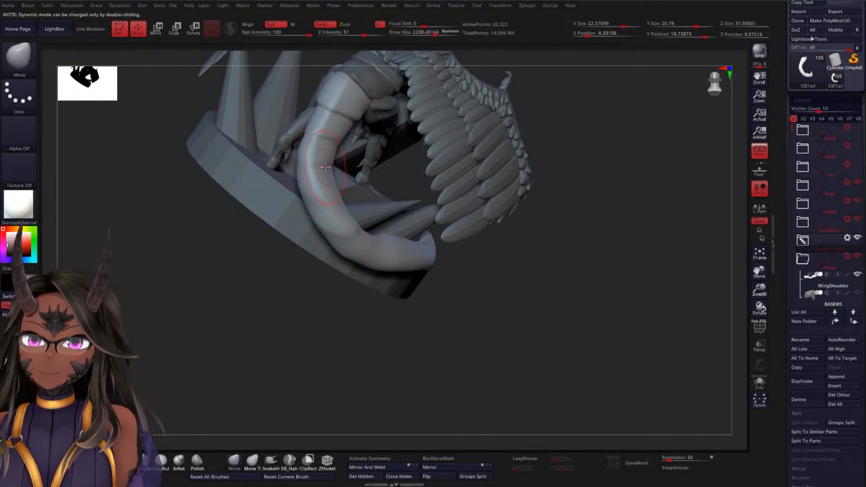
{"action": "left_click_drag", "start_coordinate": [330, 165], "coordinate": [337, 163]}
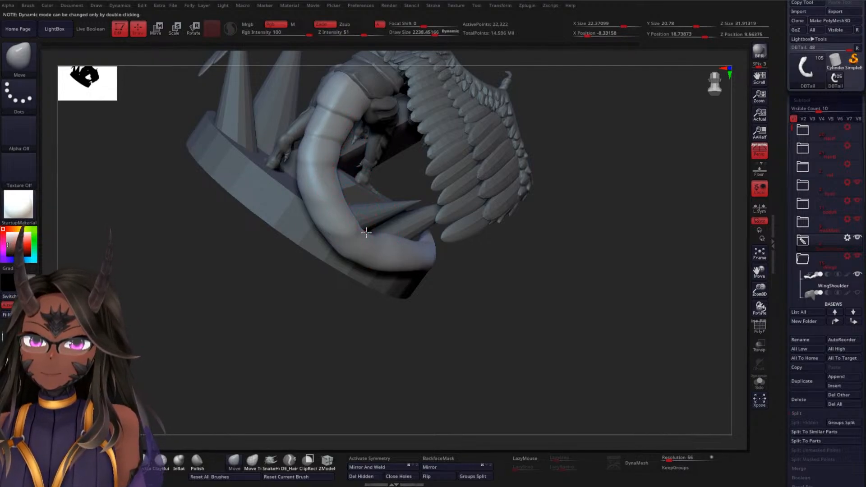
Even out the outer and inner edges of the tail section running along the rim
{"action": "left_click_drag", "start_coordinate": [257, 323], "coordinate": [300, 348]}
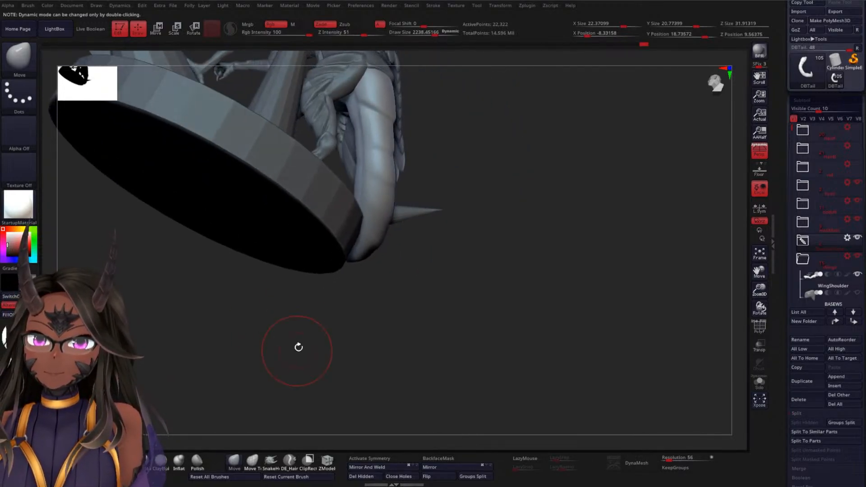
{"action": "left_click_drag", "start_coordinate": [474, 310], "coordinate": [401, 233]}
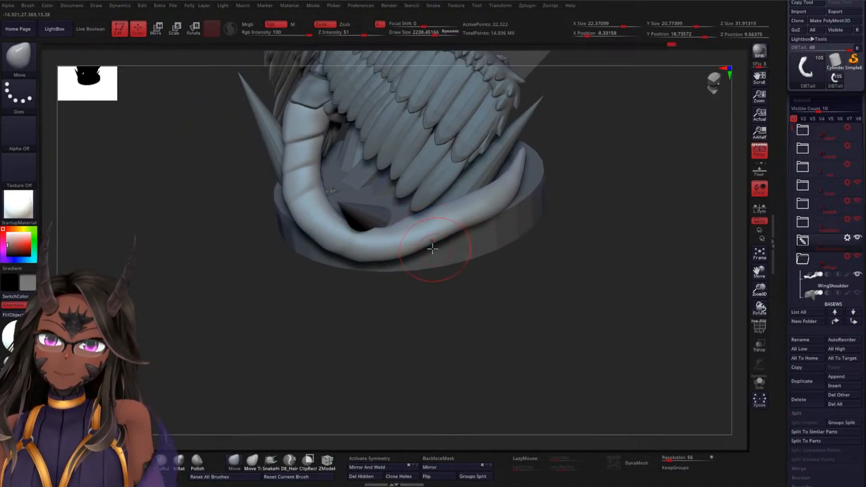
{"action": "left_click_drag", "start_coordinate": [446, 239], "coordinate": [473, 229]}
{"action": "left_click_drag", "start_coordinate": [431, 211], "coordinate": [428, 214]}
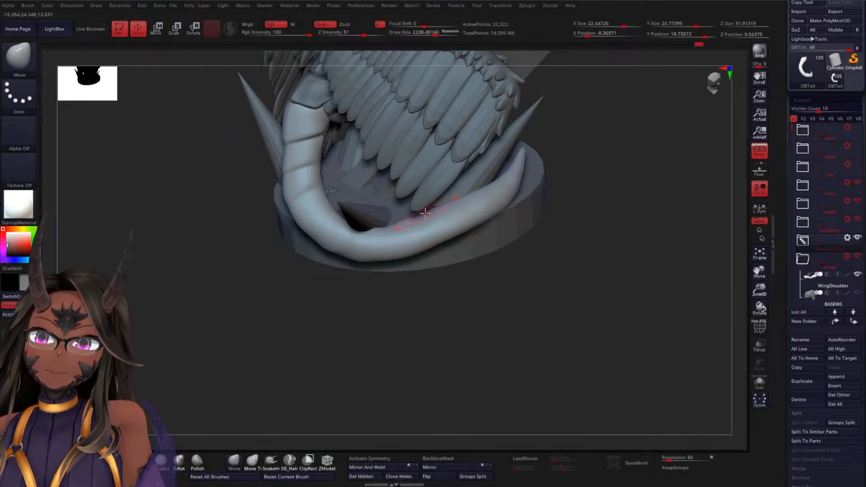
Lower the tail to subdivision level 1 and delete its higher subdivision levels
{"action": "left_click_drag", "start_coordinate": [785, 276], "coordinate": [782, 187]}
{"action": "left_click_drag", "start_coordinate": [817, 294], "coordinate": [793, 295]}
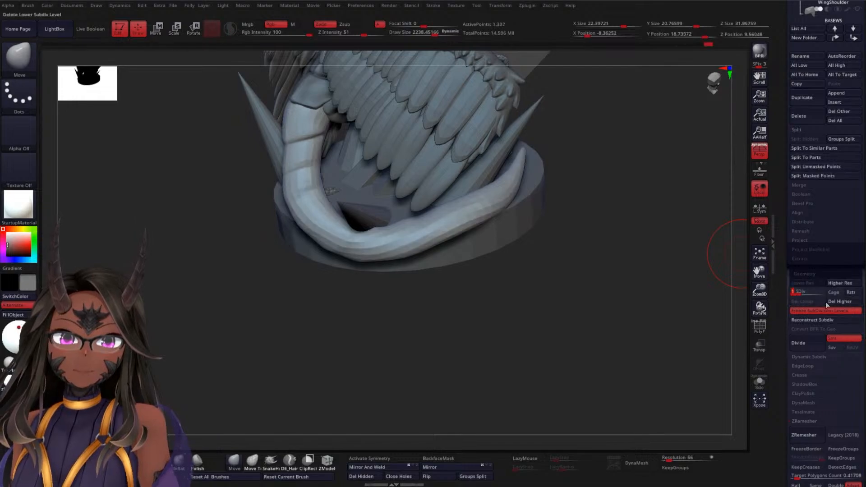
{"action": "left_click", "coordinate": [842, 302]}
Round out the tail's lower bend around the spike and adjust the section leading to its tip
{"action": "mouse_move", "coordinate": [497, 312]}
{"action": "left_mouse_down"}
{"action": "mouse_move", "coordinate": [518, 319]}
{"action": "mouse_move", "coordinate": [505, 313]}
{"action": "mouse_move", "coordinate": [465, 248]}
{"action": "left_mouse_up"}
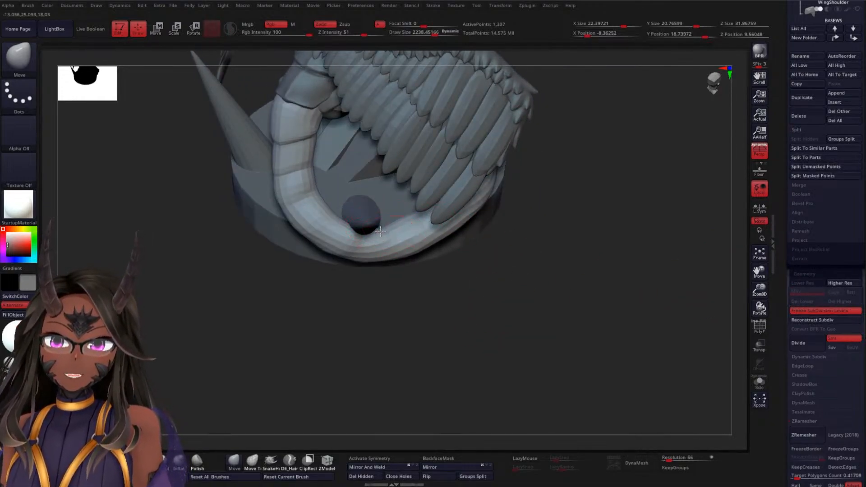
{"action": "left_click_drag", "start_coordinate": [542, 265], "coordinate": [519, 262]}
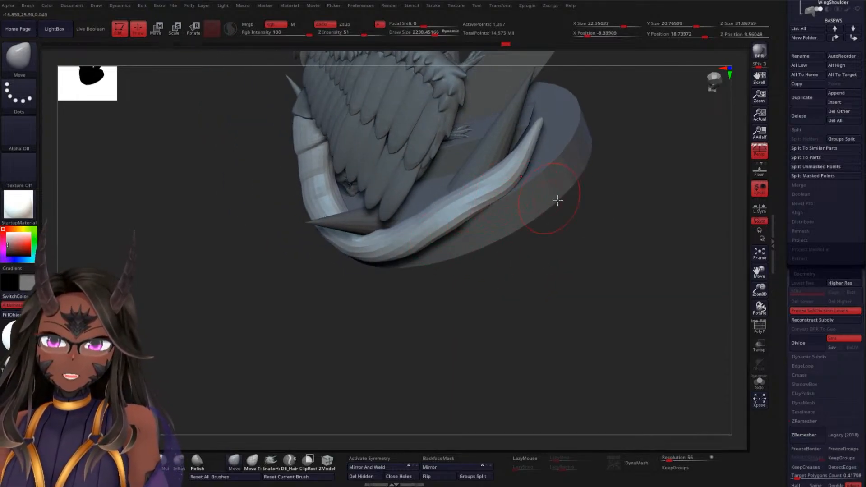
{"action": "left_click_drag", "start_coordinate": [557, 199], "coordinate": [603, 204]}
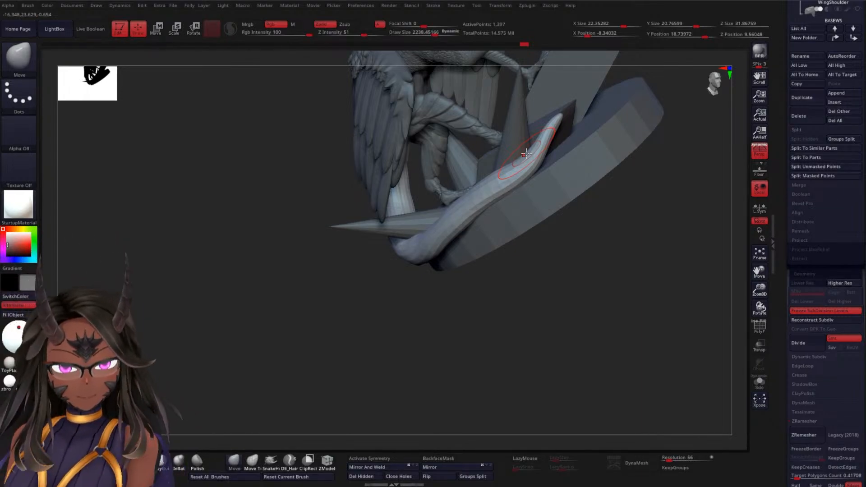
{"action": "left_click_drag", "start_coordinate": [361, 333], "coordinate": [398, 329]}
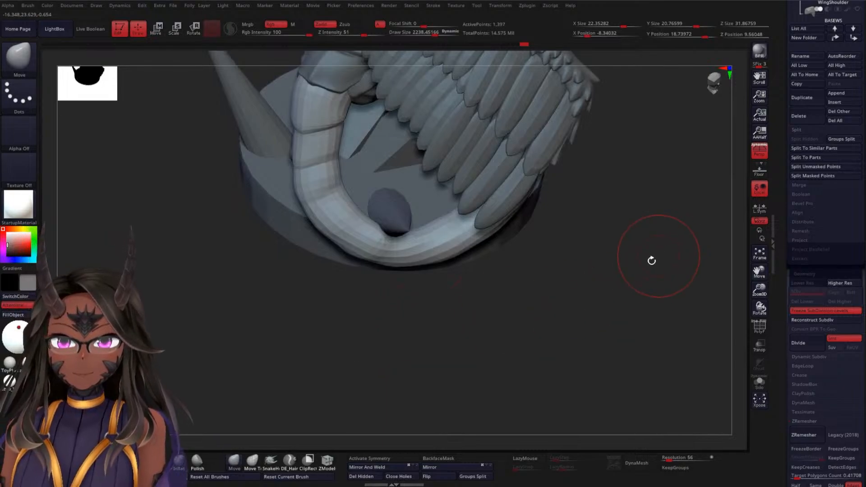
{"action": "left_click_drag", "start_coordinate": [652, 259], "coordinate": [548, 217]}
{"action": "left_click_drag", "start_coordinate": [378, 242], "coordinate": [367, 256]}
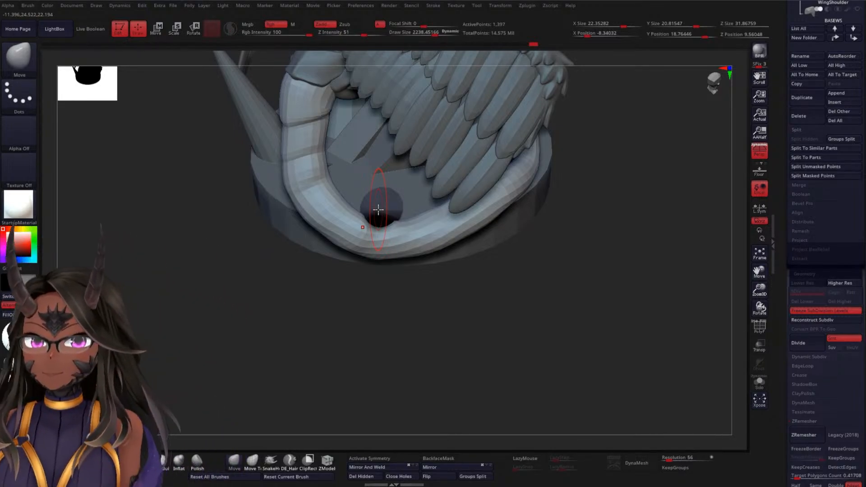
Raise the underside of the tail's rim section and ease the bend just before the tip
{"action": "left_click_drag", "start_coordinate": [420, 334], "coordinate": [274, 128]}
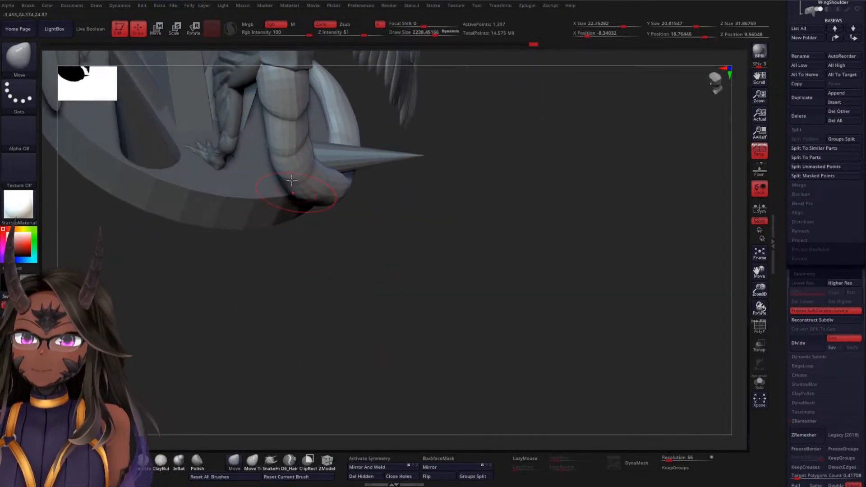
{"action": "mouse_move", "coordinate": [419, 216]}
{"action": "left_mouse_down"}
{"action": "mouse_move", "coordinate": [445, 230]}
{"action": "mouse_move", "coordinate": [420, 205]}
{"action": "left_mouse_up"}
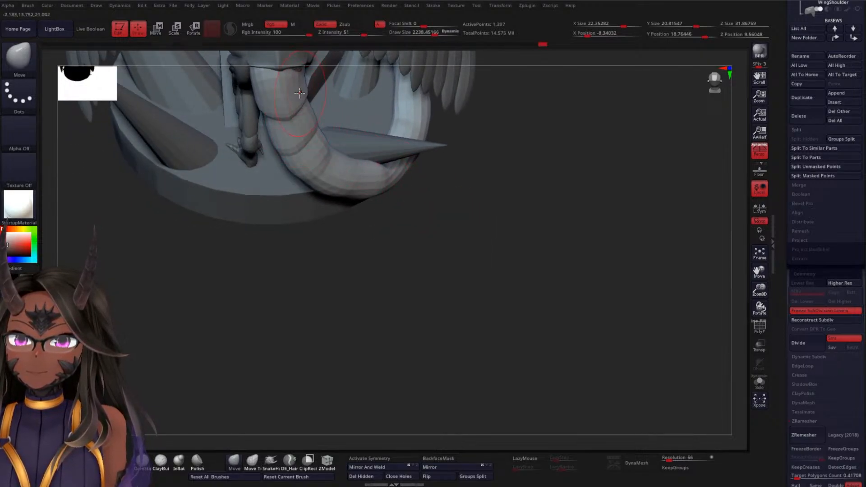
{"action": "mouse_move", "coordinate": [294, 249]}
{"action": "left_mouse_down"}
{"action": "mouse_move", "coordinate": [402, 266]}
{"action": "mouse_move", "coordinate": [379, 269]}
{"action": "mouse_move", "coordinate": [344, 300]}
{"action": "mouse_move", "coordinate": [418, 254]}
{"action": "mouse_move", "coordinate": [460, 253]}
{"action": "mouse_move", "coordinate": [439, 216]}
{"action": "mouse_move", "coordinate": [445, 305]}
{"action": "mouse_move", "coordinate": [420, 248]}
{"action": "mouse_move", "coordinate": [404, 256]}
{"action": "mouse_move", "coordinate": [436, 253]}
{"action": "mouse_move", "coordinate": [487, 267]}
{"action": "mouse_move", "coordinate": [449, 286]}
{"action": "mouse_move", "coordinate": [478, 216]}
{"action": "mouse_move", "coordinate": [515, 194]}
{"action": "mouse_move", "coordinate": [559, 188]}
{"action": "mouse_move", "coordinate": [622, 150]}
{"action": "mouse_move", "coordinate": [599, 157]}
{"action": "mouse_move", "coordinate": [598, 131]}
{"action": "left_mouse_up"}
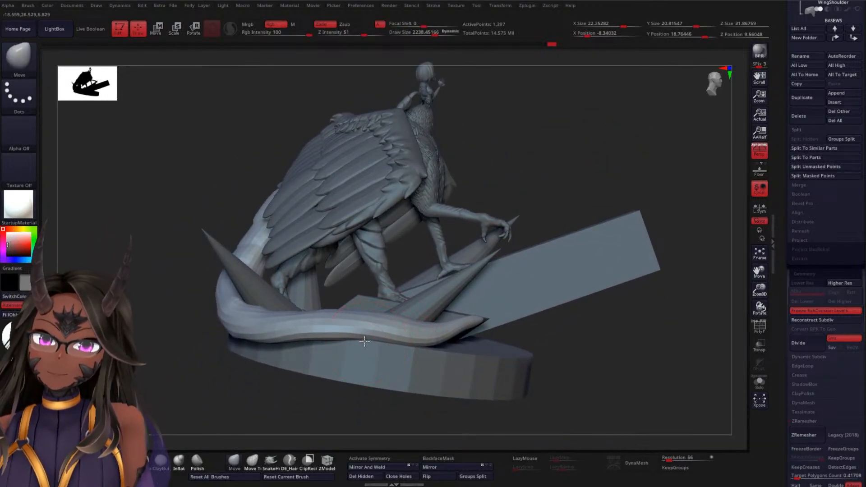
{"action": "mouse_move", "coordinate": [365, 344]}
{"action": "left_mouse_down"}
{"action": "mouse_move", "coordinate": [400, 340]}
{"action": "mouse_move", "coordinate": [349, 334]}
{"action": "left_mouse_up"}
{"action": "mouse_move", "coordinate": [547, 180]}
{"action": "left_mouse_down"}
{"action": "mouse_move", "coordinate": [595, 166]}
{"action": "mouse_move", "coordinate": [600, 153]}
{"action": "left_mouse_up"}
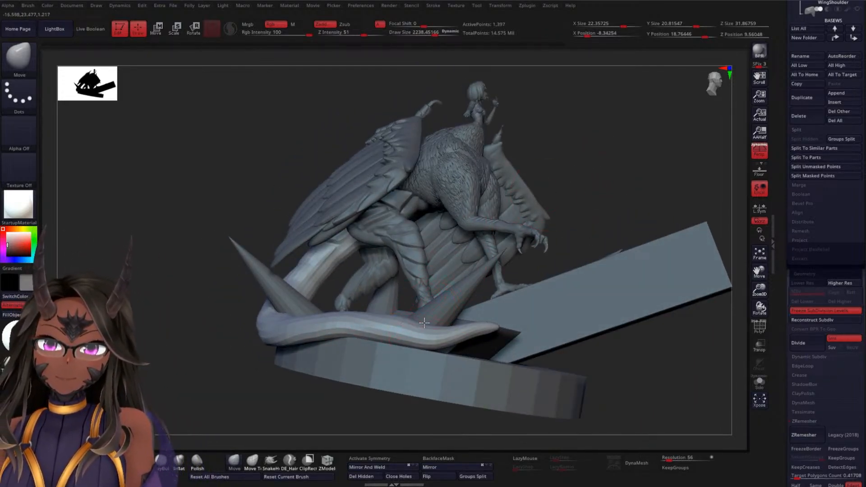
{"action": "mouse_move", "coordinate": [424, 349]}
{"action": "left_mouse_down"}
{"action": "mouse_move", "coordinate": [436, 354]}
{"action": "mouse_move", "coordinate": [465, 339]}
{"action": "mouse_move", "coordinate": [461, 326]}
{"action": "left_mouse_up"}
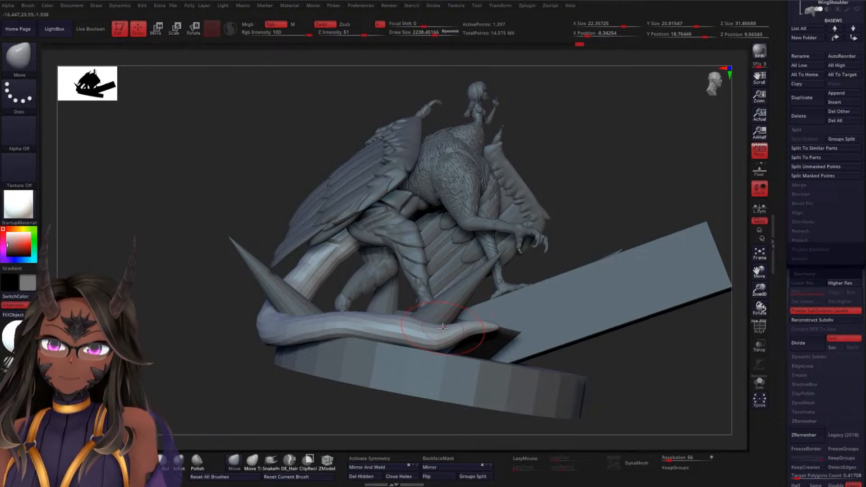
Set the draw size to about 2480 and shape the tail's underside to rest against the rim at the outer bend
{"action": "mouse_move", "coordinate": [199, 404]}
{"action": "left_mouse_down"}
{"action": "mouse_move", "coordinate": [188, 412]}
{"action": "mouse_move", "coordinate": [236, 377]}
{"action": "mouse_move", "coordinate": [229, 414]}
{"action": "mouse_move", "coordinate": [283, 356]}
{"action": "mouse_move", "coordinate": [385, 293]}
{"action": "mouse_move", "coordinate": [584, 271]}
{"action": "mouse_move", "coordinate": [562, 271]}
{"action": "mouse_move", "coordinate": [569, 269]}
{"action": "left_mouse_up"}
{"action": "key", "text": "space"}
{"action": "mouse_move", "coordinate": [570, 269]}
{"action": "left_mouse_down"}
{"action": "mouse_move", "coordinate": [595, 270]}
{"action": "mouse_move", "coordinate": [530, 288]}
{"action": "mouse_move", "coordinate": [501, 263]}
{"action": "mouse_move", "coordinate": [494, 273]}
{"action": "mouse_move", "coordinate": [504, 265]}
{"action": "left_mouse_up"}
{"action": "mouse_move", "coordinate": [564, 252]}
{"action": "left_mouse_down"}
{"action": "mouse_move", "coordinate": [610, 255]}
{"action": "mouse_move", "coordinate": [541, 251]}
{"action": "left_mouse_up"}
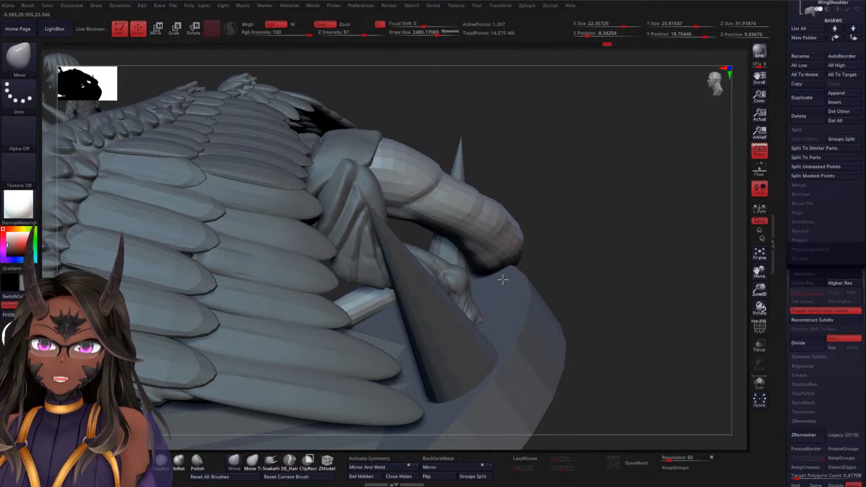
{"action": "left_click_drag", "start_coordinate": [507, 274], "coordinate": [507, 277]}
{"action": "left_click_drag", "start_coordinate": [574, 324], "coordinate": [531, 291]}
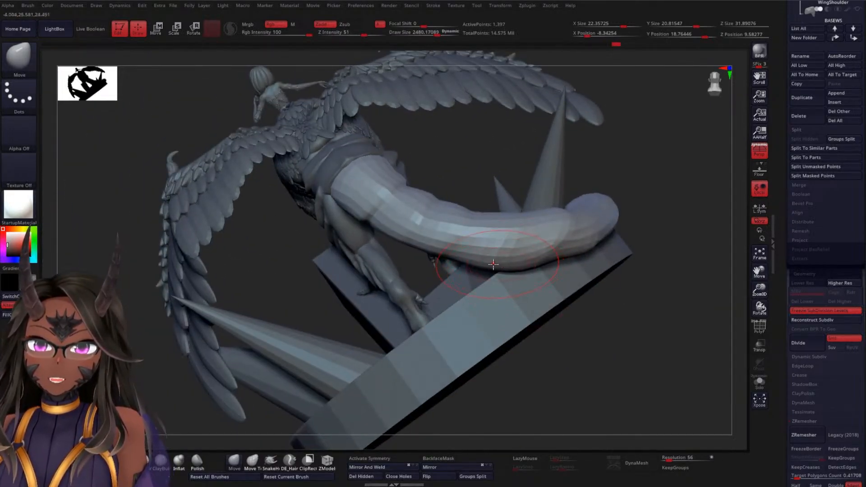
{"action": "left_click_drag", "start_coordinate": [652, 293], "coordinate": [598, 287]}
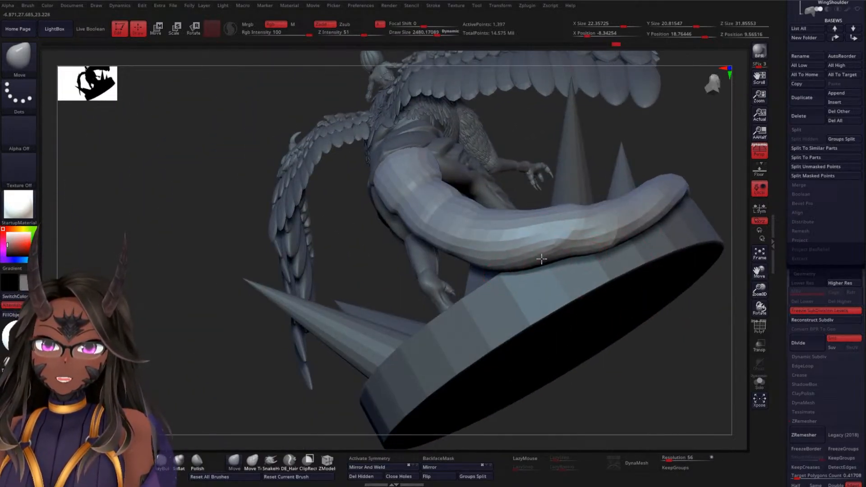
{"action": "left_click_drag", "start_coordinate": [602, 249], "coordinate": [599, 244]}
{"action": "mouse_move", "coordinate": [639, 328]}
{"action": "left_mouse_down", "text": "alt"}
{"action": "mouse_move", "coordinate": [576, 331]}
{"action": "mouse_move", "coordinate": [634, 302]}
{"action": "mouse_move", "coordinate": [638, 333]}
{"action": "mouse_move", "coordinate": [624, 302]}
{"action": "mouse_move", "coordinate": [561, 275]}
{"action": "mouse_move", "coordinate": [597, 240]}
{"action": "mouse_move", "coordinate": [582, 252]}
{"action": "left_mouse_up", "text": "alt"}
Sweep the tail into a smoother curve from the hips down to the base with a draw size of about 3571
{"action": "mouse_move", "coordinate": [558, 278]}
{"action": "left_mouse_down"}
{"action": "mouse_move", "coordinate": [427, 338]}
{"action": "mouse_move", "coordinate": [365, 325]}
{"action": "mouse_move", "coordinate": [353, 342]}
{"action": "mouse_move", "coordinate": [354, 332]}
{"action": "mouse_move", "coordinate": [507, 303]}
{"action": "mouse_move", "coordinate": [365, 355]}
{"action": "left_mouse_up"}
{"action": "mouse_move", "coordinate": [356, 358]}
{"action": "left_mouse_down"}
{"action": "mouse_move", "coordinate": [332, 364]}
{"action": "mouse_move", "coordinate": [441, 342]}
{"action": "mouse_move", "coordinate": [555, 256]}
{"action": "left_mouse_up"}
{"action": "key", "text": "space"}
{"action": "key", "text": "space"}
{"action": "left_click_drag", "start_coordinate": [333, 306], "coordinate": [341, 278]}
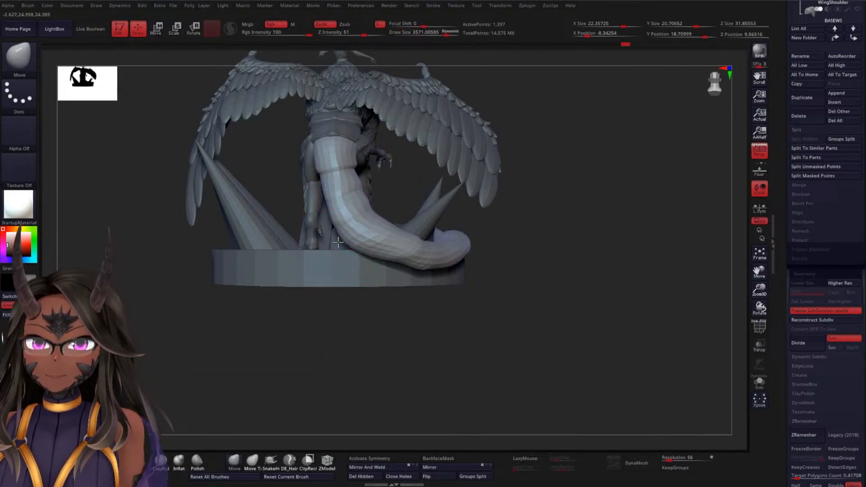
{"action": "left_click_drag", "start_coordinate": [372, 216], "coordinate": [360, 223]}
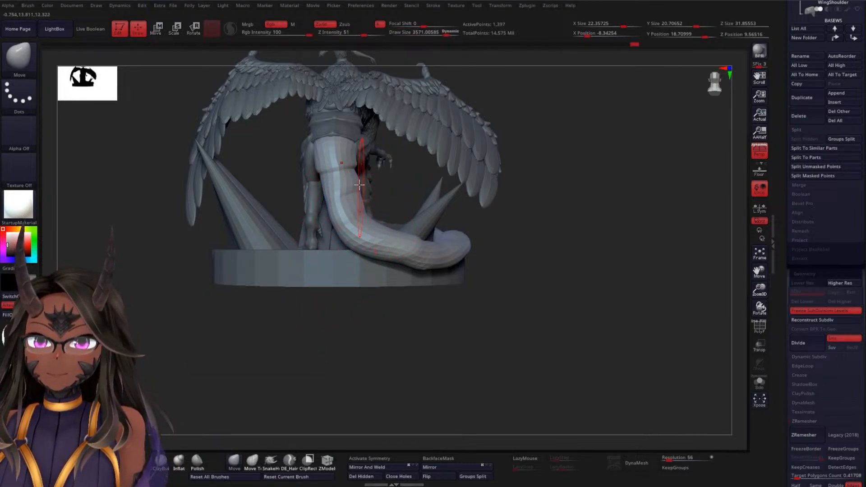
{"action": "left_click_drag", "start_coordinate": [360, 175], "coordinate": [355, 177]}
{"action": "mouse_move", "coordinate": [329, 208]}
{"action": "left_mouse_down"}
{"action": "mouse_move", "coordinate": [318, 188]}
{"action": "mouse_move", "coordinate": [331, 165]}
{"action": "left_mouse_up"}
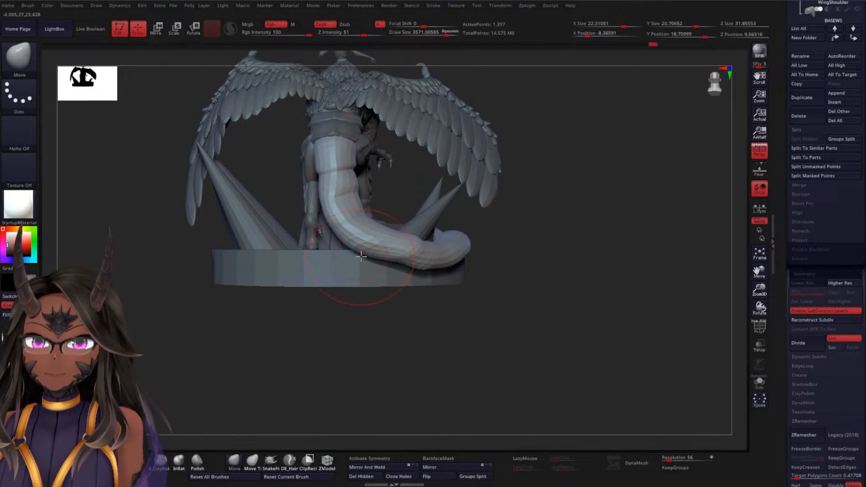
{"action": "mouse_move", "coordinate": [397, 266]}
{"action": "left_mouse_down"}
{"action": "mouse_move", "coordinate": [382, 270]}
{"action": "mouse_move", "coordinate": [352, 252]}
{"action": "left_mouse_up"}
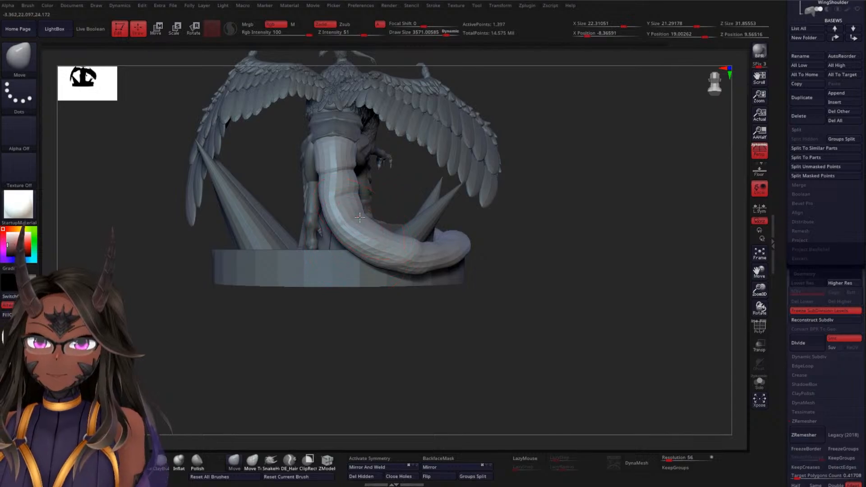
{"action": "left_click_drag", "start_coordinate": [359, 217], "coordinate": [372, 218]}
Pull the tail's outer bend inward over the base and settle its lower edge along the rim
{"action": "mouse_move", "coordinate": [540, 220]}
{"action": "left_mouse_down"}
{"action": "mouse_move", "coordinate": [508, 245]}
{"action": "mouse_move", "coordinate": [435, 366]}
{"action": "mouse_move", "coordinate": [277, 310]}
{"action": "left_mouse_up"}
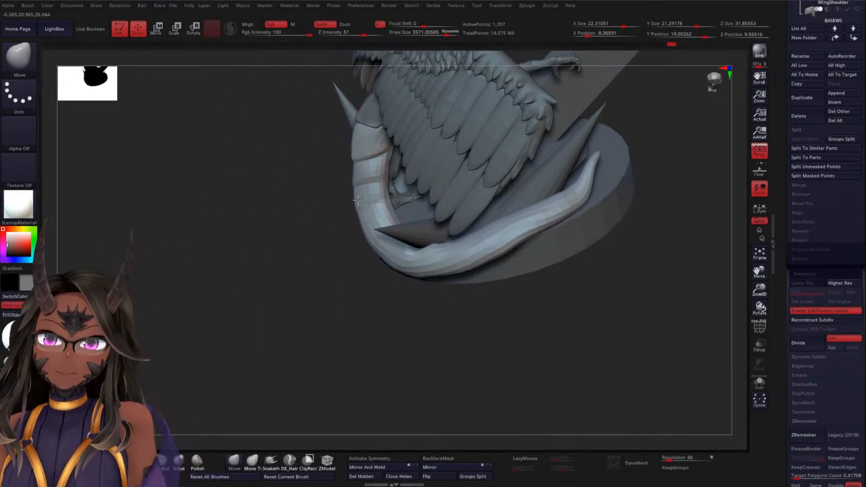
{"action": "left_click_drag", "start_coordinate": [351, 204], "coordinate": [363, 213]}
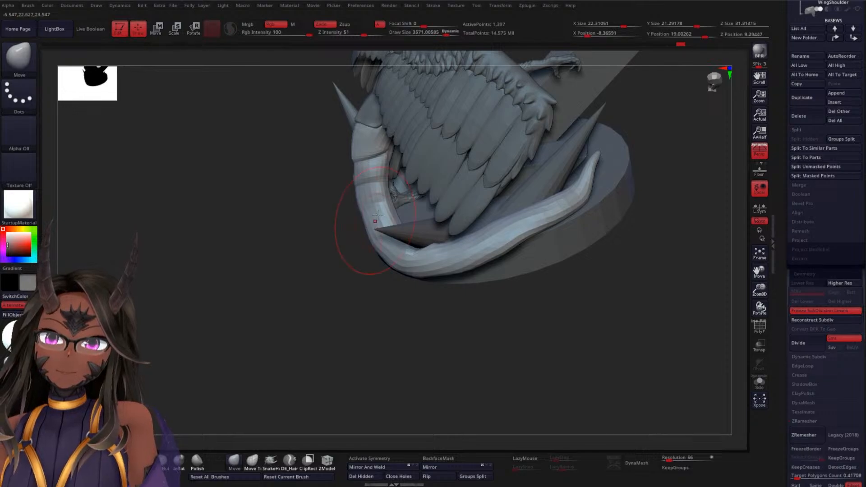
{"action": "mouse_move", "coordinate": [344, 288]}
{"action": "left_mouse_down"}
{"action": "mouse_move", "coordinate": [338, 305]}
{"action": "mouse_move", "coordinate": [377, 243]}
{"action": "mouse_move", "coordinate": [355, 220]}
{"action": "left_mouse_up"}
{"action": "mouse_move", "coordinate": [332, 268]}
{"action": "left_mouse_down"}
{"action": "mouse_move", "coordinate": [333, 284]}
{"action": "mouse_move", "coordinate": [344, 286]}
{"action": "left_mouse_up"}
{"action": "left_click_drag", "start_coordinate": [386, 259], "coordinate": [385, 262]}
{"action": "mouse_move", "coordinate": [346, 300]}
{"action": "left_mouse_down"}
{"action": "mouse_move", "coordinate": [334, 298]}
{"action": "mouse_move", "coordinate": [331, 253]}
{"action": "mouse_move", "coordinate": [318, 244]}
{"action": "left_mouse_up"}
{"action": "left_click_drag", "start_coordinate": [431, 288], "coordinate": [432, 292]}
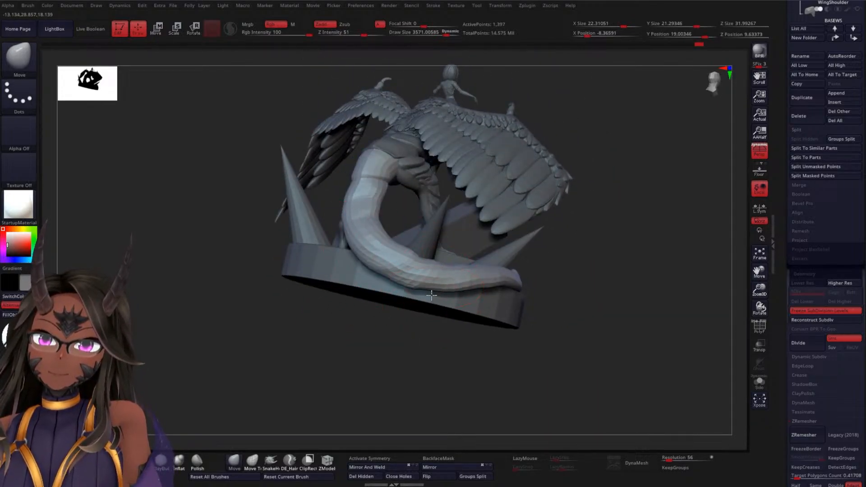
Push the underside of the tail's lowest bend down over the rim with a draw size of about 3571
{"action": "left_click_drag", "start_coordinate": [604, 274], "coordinate": [509, 295]}
{"action": "mouse_move", "coordinate": [455, 319]}
{"action": "left_mouse_down"}
{"action": "mouse_move", "coordinate": [412, 344]}
{"action": "mouse_move", "coordinate": [564, 269]}
{"action": "mouse_move", "coordinate": [554, 258]}
{"action": "mouse_move", "coordinate": [538, 262]}
{"action": "left_mouse_up"}
{"action": "key", "text": "space"}
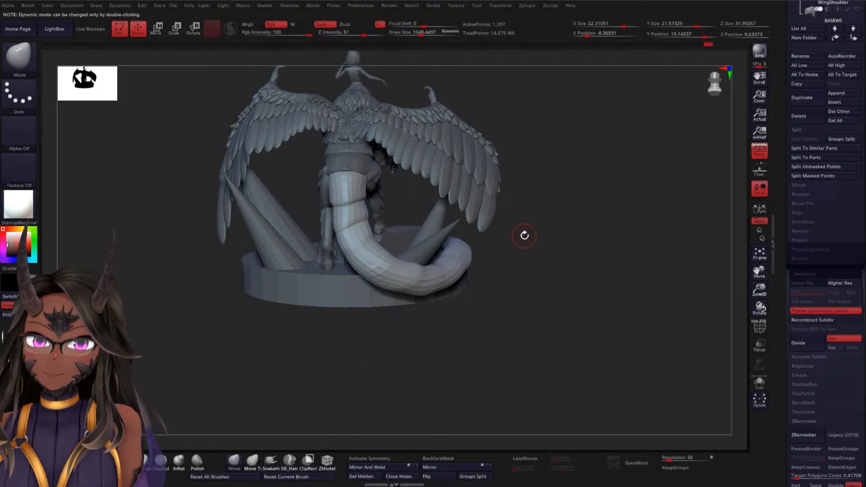
{"action": "key", "text": "space"}
{"action": "left_click_drag", "start_coordinate": [526, 234], "coordinate": [551, 223]}
{"action": "right_click_drag", "start_coordinate": [554, 222], "coordinate": [572, 253], "text": "ctrl"}
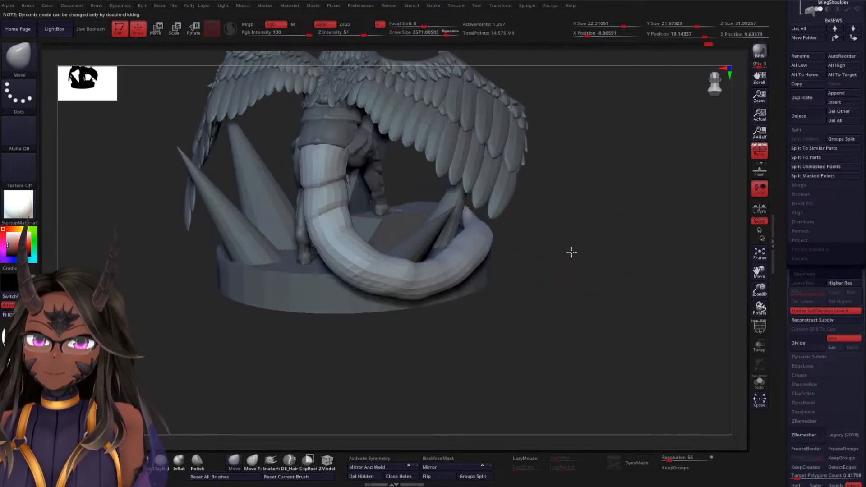
{"action": "left_click_drag", "start_coordinate": [572, 252], "coordinate": [504, 253]}
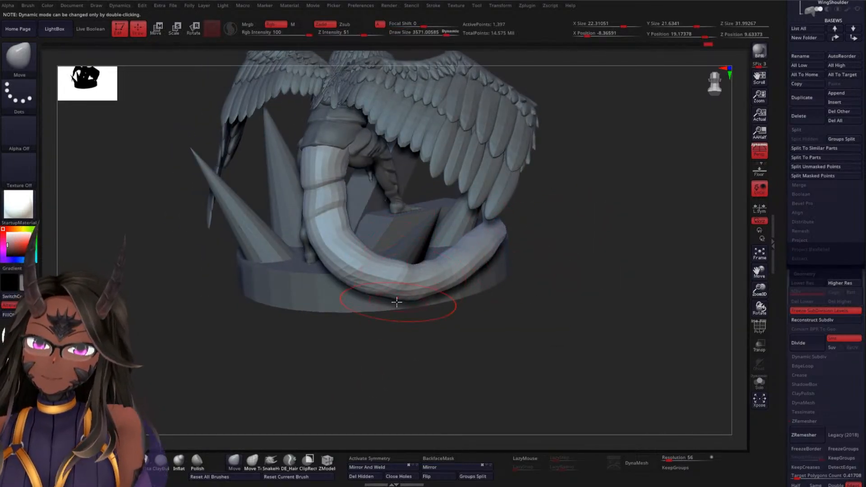
{"action": "left_click_drag", "start_coordinate": [391, 298], "coordinate": [377, 301]}
{"action": "mouse_move", "coordinate": [339, 361]}
{"action": "left_mouse_down"}
{"action": "mouse_move", "coordinate": [322, 367]}
{"action": "mouse_move", "coordinate": [431, 304]}
{"action": "left_mouse_up"}
{"action": "left_click_drag", "start_coordinate": [498, 269], "coordinate": [385, 327]}
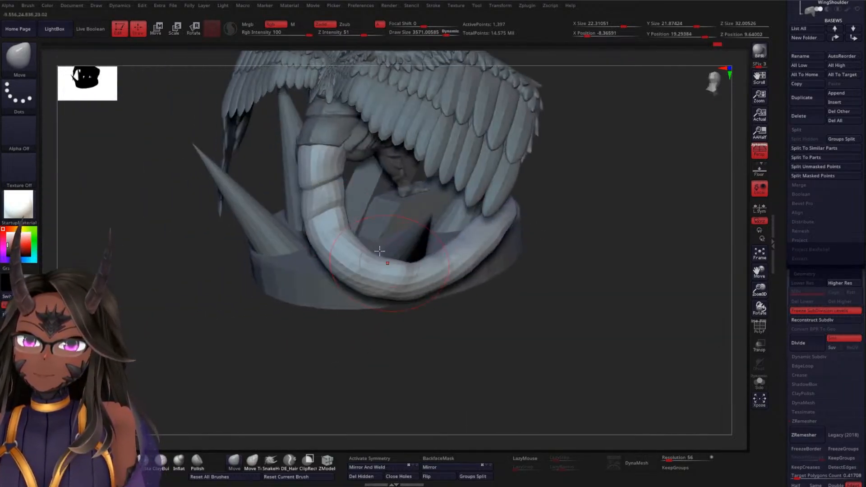
Pull the tail's descending section outward between the hips and the base, and round out the bend behind the spike
{"action": "mouse_move", "coordinate": [250, 245]}
{"action": "left_mouse_down"}
{"action": "mouse_move", "coordinate": [257, 340]}
{"action": "mouse_move", "coordinate": [286, 174]}
{"action": "mouse_move", "coordinate": [326, 168]}
{"action": "left_mouse_up"}
{"action": "left_click_drag", "start_coordinate": [309, 235], "coordinate": [303, 237]}
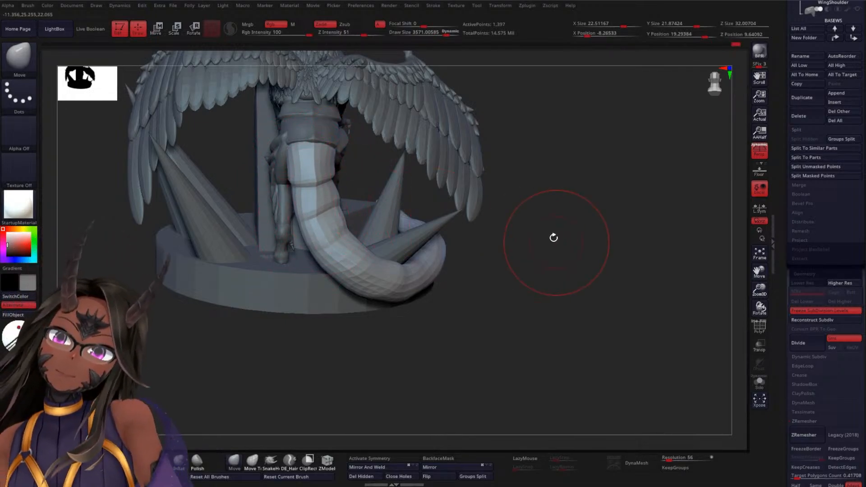
{"action": "mouse_move", "coordinate": [553, 238]}
{"action": "left_mouse_down", "text": "alt"}
{"action": "mouse_move", "coordinate": [495, 246]}
{"action": "mouse_move", "coordinate": [536, 219]}
{"action": "mouse_move", "coordinate": [549, 230]}
{"action": "mouse_move", "coordinate": [522, 242]}
{"action": "mouse_move", "coordinate": [505, 208]}
{"action": "left_mouse_up", "text": "alt"}
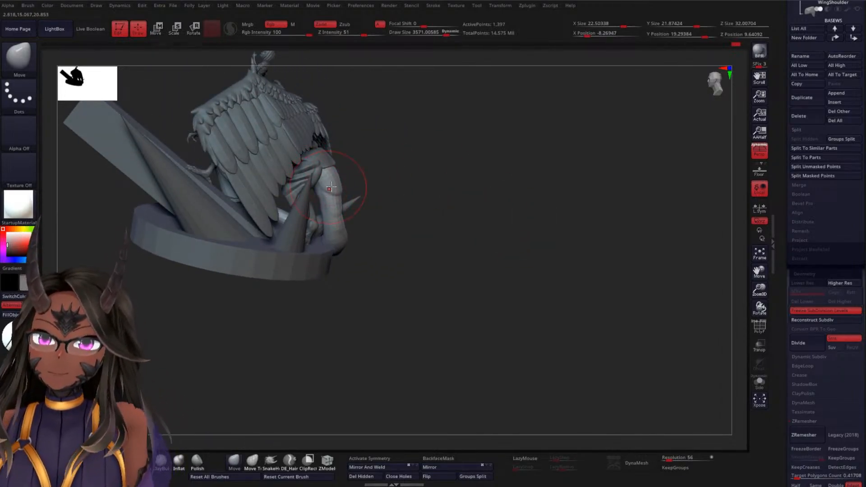
{"action": "mouse_move", "coordinate": [471, 190]}
{"action": "left_mouse_down"}
{"action": "mouse_move", "coordinate": [466, 209]}
{"action": "mouse_move", "coordinate": [453, 201]}
{"action": "left_mouse_up"}
{"action": "mouse_move", "coordinate": [541, 230]}
{"action": "left_mouse_down", "text": "alt"}
{"action": "mouse_move", "coordinate": [528, 223]}
{"action": "mouse_move", "coordinate": [519, 188]}
{"action": "mouse_move", "coordinate": [513, 266]}
{"action": "left_mouse_up", "text": "alt"}
{"action": "mouse_move", "coordinate": [495, 201]}
{"action": "left_mouse_down"}
{"action": "mouse_move", "coordinate": [487, 215]}
{"action": "mouse_move", "coordinate": [462, 219]}
{"action": "mouse_move", "coordinate": [545, 203]}
{"action": "mouse_move", "coordinate": [499, 178]}
{"action": "mouse_move", "coordinate": [514, 223]}
{"action": "left_mouse_up"}
{"action": "left_click_drag", "start_coordinate": [569, 239], "coordinate": [528, 204], "text": "alt"}
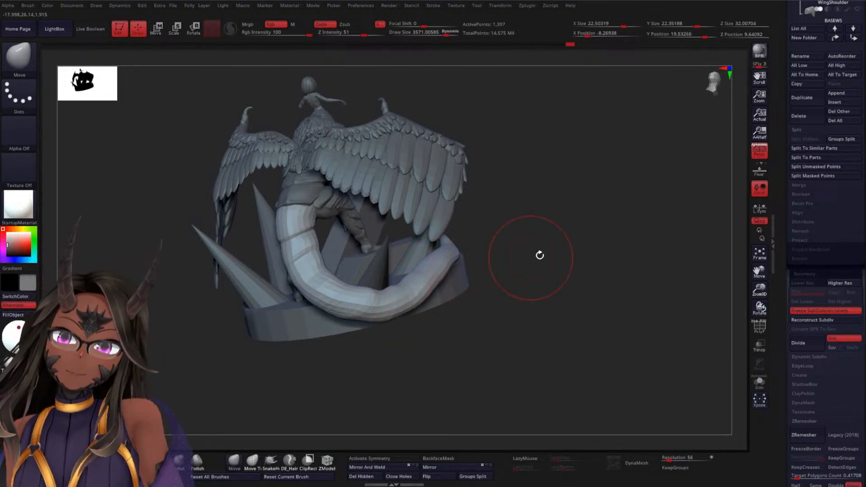
Select the round base and stretch it vertically to a Y size of about 6.42
{"action": "left_click_drag", "start_coordinate": [539, 253], "coordinate": [499, 264]}
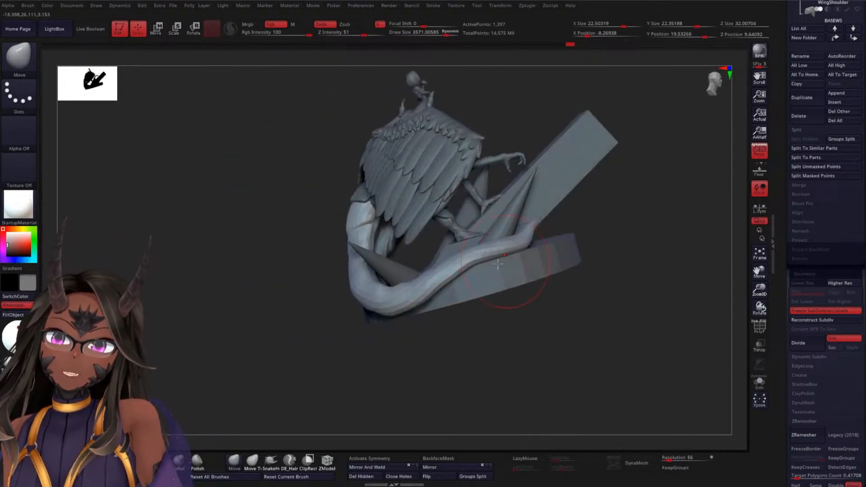
{"action": "mouse_move", "coordinate": [347, 346]}
{"action": "left_mouse_down"}
{"action": "mouse_move", "coordinate": [435, 290]}
{"action": "mouse_move", "coordinate": [574, 247]}
{"action": "mouse_move", "coordinate": [559, 221]}
{"action": "left_mouse_up"}
{"action": "left_click", "coordinate": [419, 305], "text": "alt"}
{"action": "left_click_drag", "start_coordinate": [509, 267], "coordinate": [545, 241]}
{"action": "key", "text": "w"}
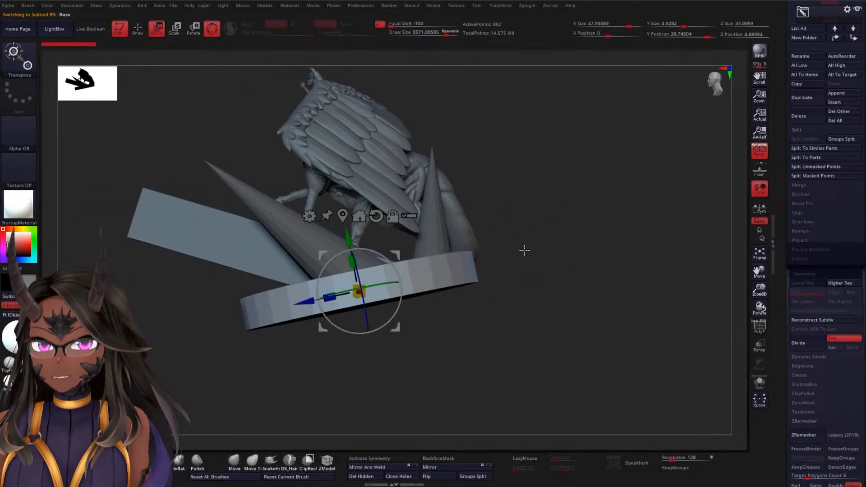
{"action": "left_click_drag", "start_coordinate": [346, 238], "coordinate": [329, 170]}
{"action": "key", "text": "ctrl+z"}
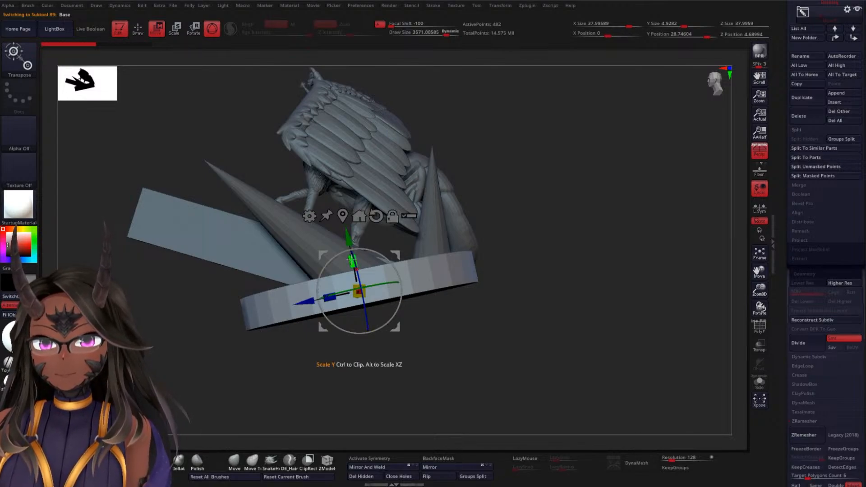
{"action": "mouse_move", "coordinate": [351, 246]}
{"action": "left_mouse_down"}
{"action": "mouse_move", "coordinate": [346, 236]}
{"action": "mouse_move", "coordinate": [349, 245]}
{"action": "left_mouse_up"}
Move the base vertically to a Y position of about 29.75 so it sits beneath the tail, and resume sculpting
{"action": "left_click_drag", "start_coordinate": [485, 211], "coordinate": [630, 206]}
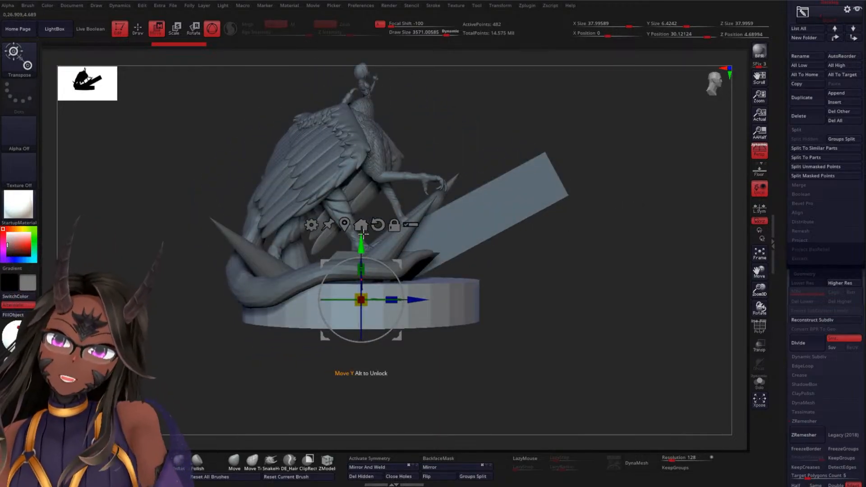
{"action": "left_click_drag", "start_coordinate": [362, 239], "coordinate": [362, 235]}
{"action": "left_click_drag", "start_coordinate": [548, 267], "coordinate": [570, 198]}
{"action": "key", "text": "q"}
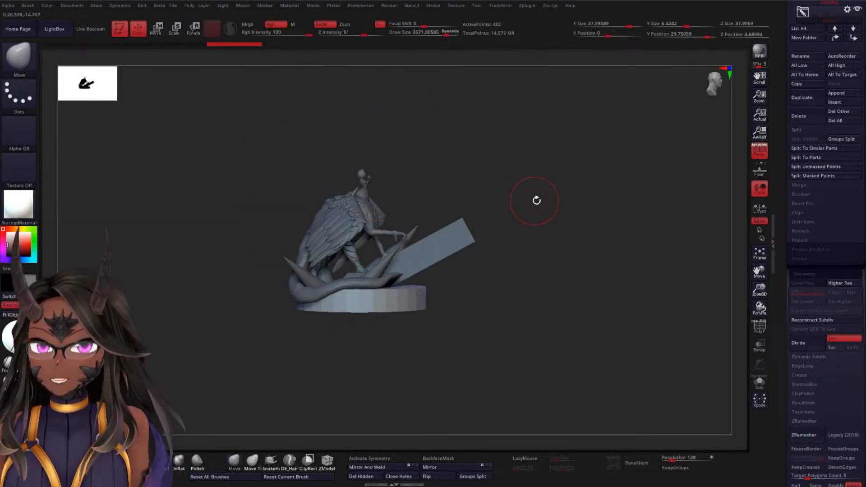
{"action": "mouse_move", "coordinate": [540, 169]}
{"action": "left_mouse_down", "text": "alt"}
{"action": "mouse_move", "coordinate": [603, 248]}
{"action": "mouse_move", "coordinate": [451, 286]}
{"action": "mouse_move", "coordinate": [508, 215]}
{"action": "left_mouse_up", "text": "alt"}
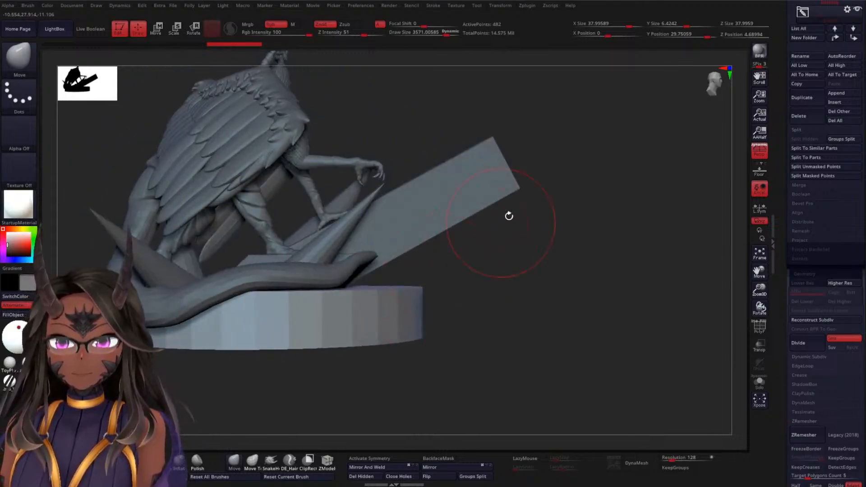
{"action": "left_click_drag", "start_coordinate": [548, 257], "coordinate": [574, 185]}
{"action": "scroll", "coordinate": [785, 153], "scroll_direction": "up", "scroll_amount": 5}
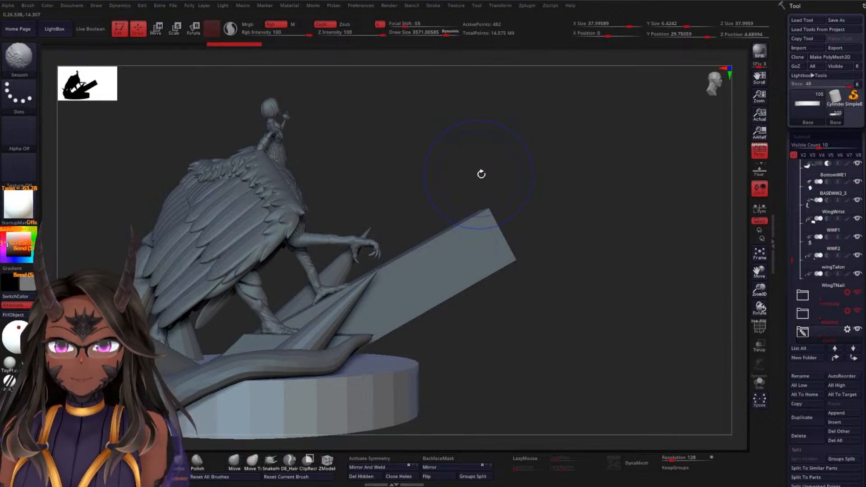
{"action": "mouse_move", "coordinate": [481, 174]}
{"action": "left_mouse_down", "text": "shift"}
{"action": "mouse_move", "coordinate": [608, 224]}
{"action": "mouse_move", "coordinate": [614, 208]}
{"action": "left_mouse_up", "text": "shift"}
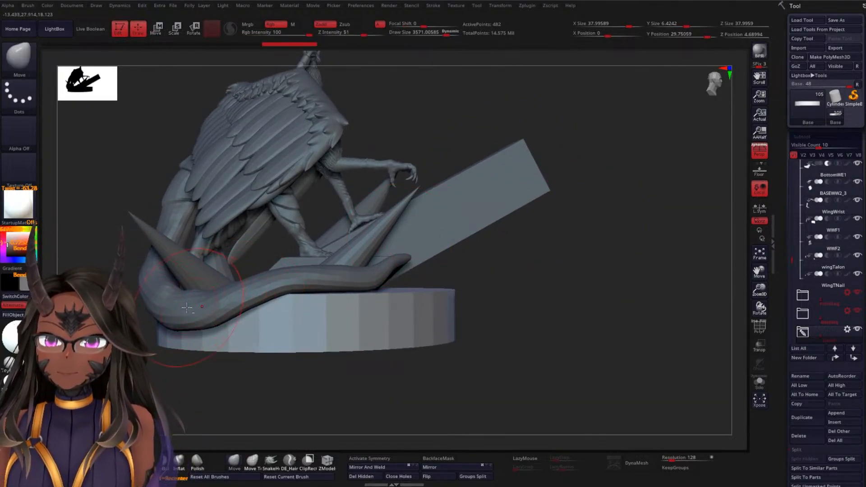
{"action": "key", "text": "ctrl+z"}
{"action": "key", "text": "ctrl+shift+z"}
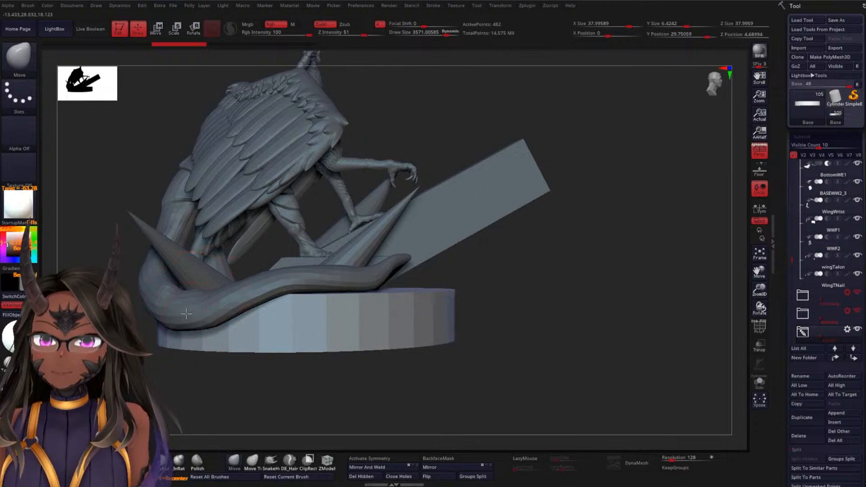
Select the tail, raise its lower edge along the thickened base's rim and stretch the tip further along the edge
{"action": "left_click", "coordinate": [174, 209], "text": "alt"}
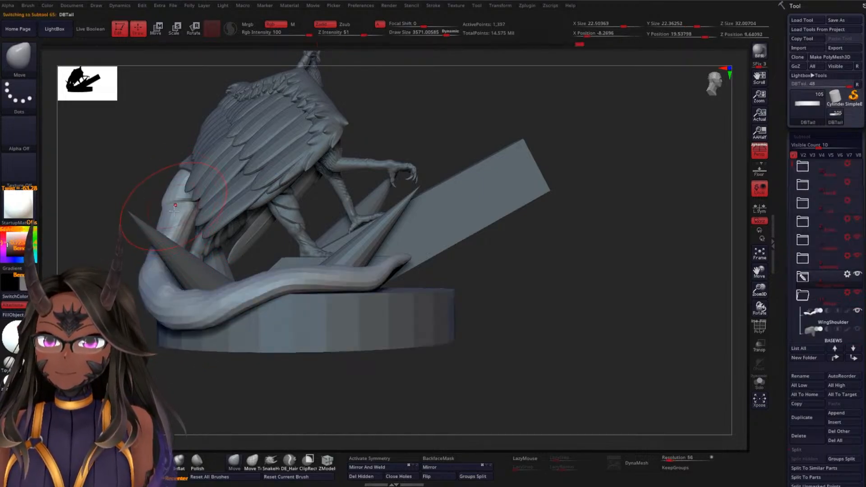
{"action": "left_click_drag", "start_coordinate": [198, 376], "coordinate": [210, 355]}
{"action": "left_click_drag", "start_coordinate": [242, 312], "coordinate": [260, 302]}
{"action": "left_click_drag", "start_coordinate": [312, 286], "coordinate": [312, 283]}
{"action": "left_click_drag", "start_coordinate": [582, 275], "coordinate": [488, 284]}
{"action": "mouse_move", "coordinate": [279, 269]}
{"action": "left_mouse_down"}
{"action": "mouse_move", "coordinate": [296, 256]}
{"action": "mouse_move", "coordinate": [335, 253]}
{"action": "left_mouse_up"}
{"action": "left_click_drag", "start_coordinate": [507, 266], "coordinate": [485, 203]}
{"action": "mouse_move", "coordinate": [374, 207]}
{"action": "left_mouse_down"}
{"action": "mouse_move", "coordinate": [386, 220]}
{"action": "mouse_move", "coordinate": [403, 206]}
{"action": "left_mouse_up"}
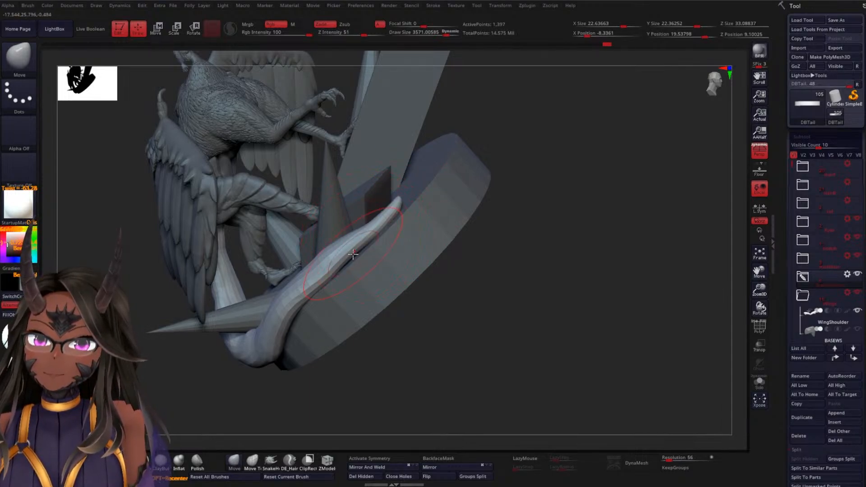
Curve the tail's end inward to follow the rim around the spike, reducing the draw size to about 1965
{"action": "left_click_drag", "start_coordinate": [550, 216], "coordinate": [396, 205]}
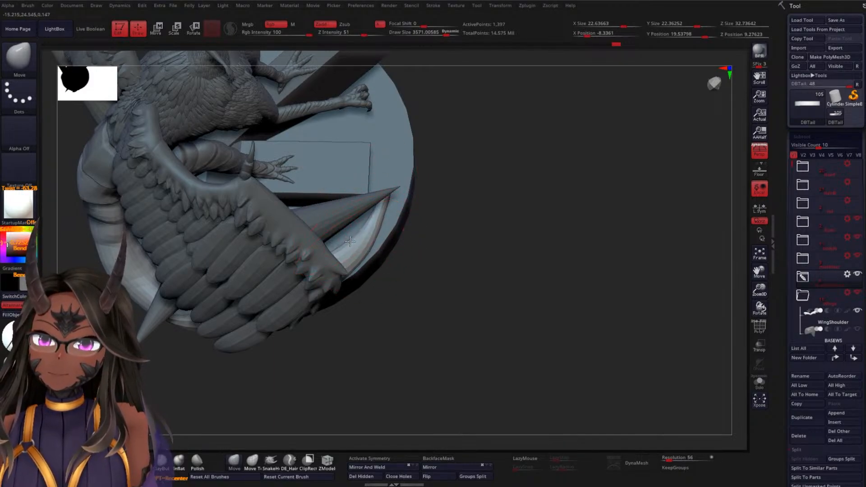
{"action": "mouse_move", "coordinate": [464, 225]}
{"action": "left_mouse_down"}
{"action": "mouse_move", "coordinate": [506, 199]}
{"action": "mouse_move", "coordinate": [538, 251]}
{"action": "mouse_move", "coordinate": [522, 276]}
{"action": "mouse_move", "coordinate": [456, 307]}
{"action": "left_mouse_up"}
{"action": "key", "text": "space"}
{"action": "left_click_drag", "start_coordinate": [518, 255], "coordinate": [401, 219]}
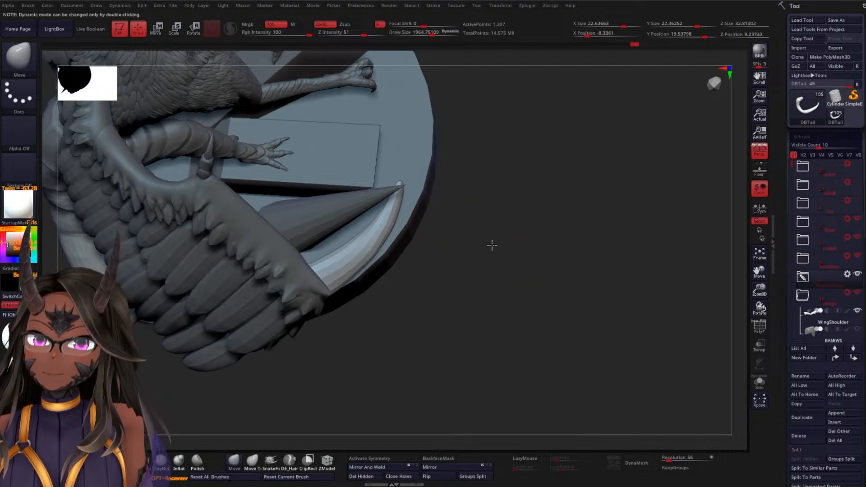
{"action": "left_click_drag", "start_coordinate": [491, 244], "coordinate": [460, 259]}
{"action": "right_click_drag", "start_coordinate": [449, 215], "coordinate": [334, 255]}
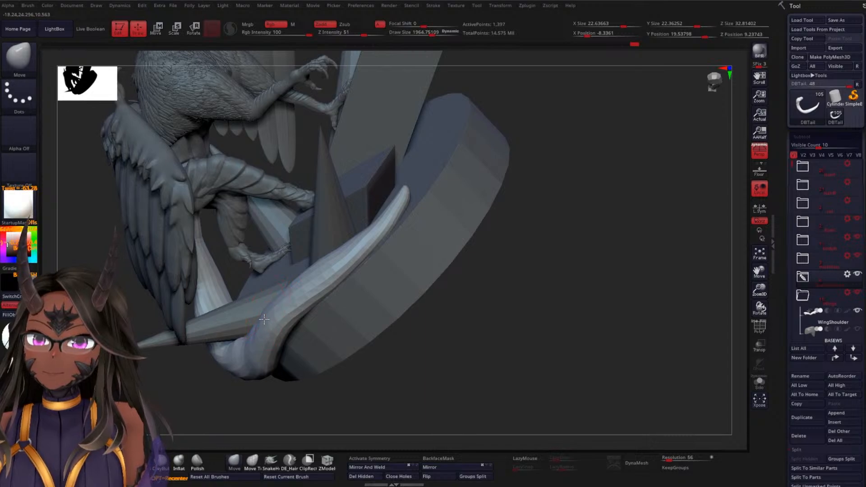
Smooth out the inner side of the tail's bend where it passes between the spike and the rim
{"action": "right_click_drag", "start_coordinate": [265, 318], "coordinate": [247, 355]}
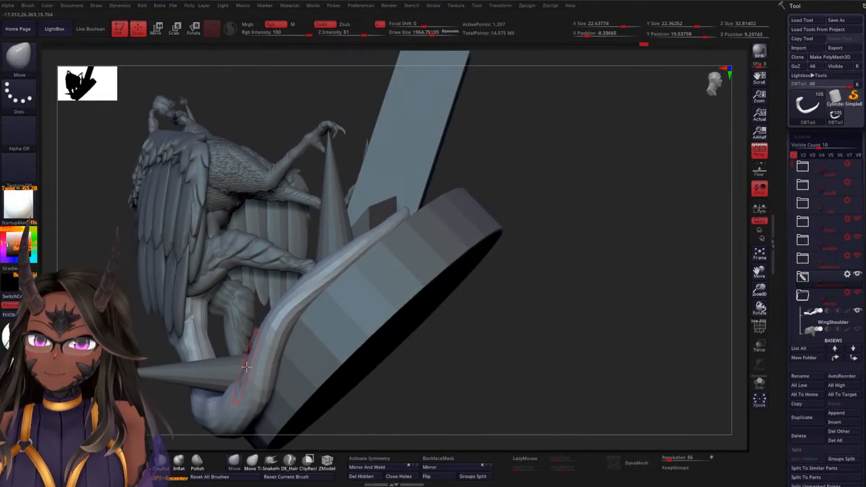
{"action": "right_click_drag", "start_coordinate": [228, 383], "coordinate": [281, 310]}
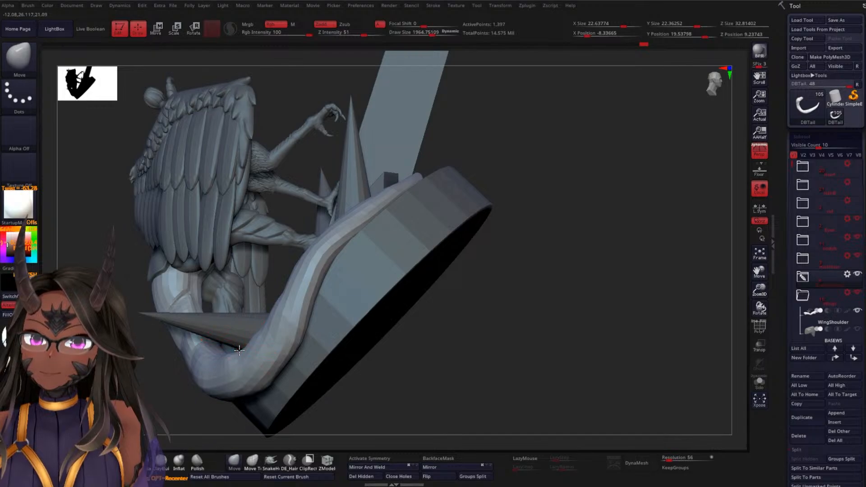
{"action": "right_click_drag", "start_coordinate": [271, 315], "coordinate": [254, 338]}
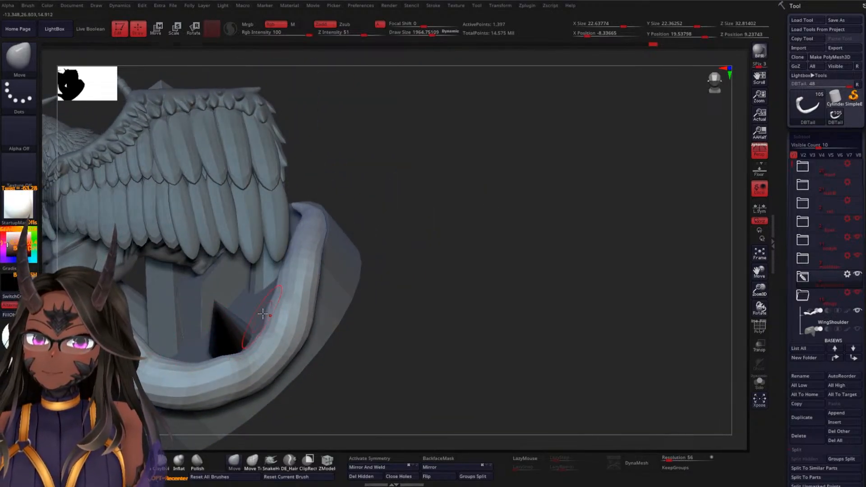
{"action": "mouse_move", "coordinate": [427, 257]}
{"action": "right_mouse_down"}
{"action": "mouse_move", "coordinate": [478, 287]}
{"action": "mouse_move", "coordinate": [461, 269]}
{"action": "mouse_move", "coordinate": [350, 285]}
{"action": "right_mouse_up"}
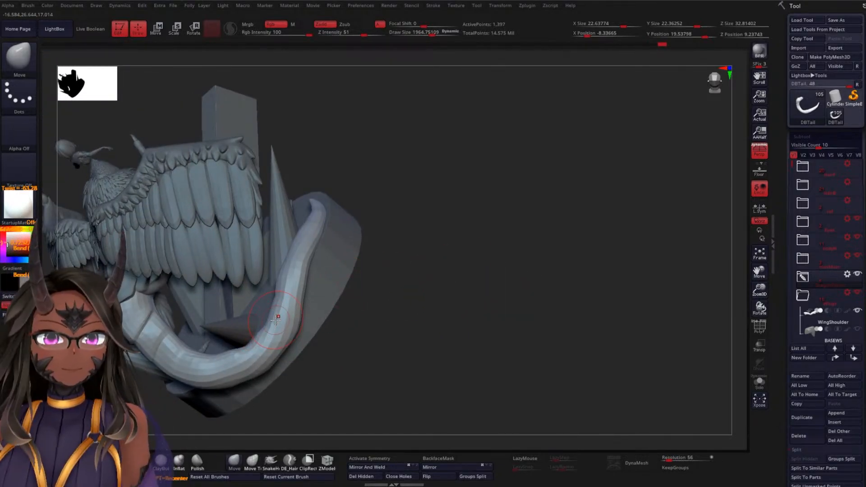
{"action": "mouse_move", "coordinate": [533, 203]}
{"action": "right_mouse_down"}
{"action": "mouse_move", "coordinate": [453, 243]}
{"action": "mouse_move", "coordinate": [478, 207]}
{"action": "right_mouse_up"}
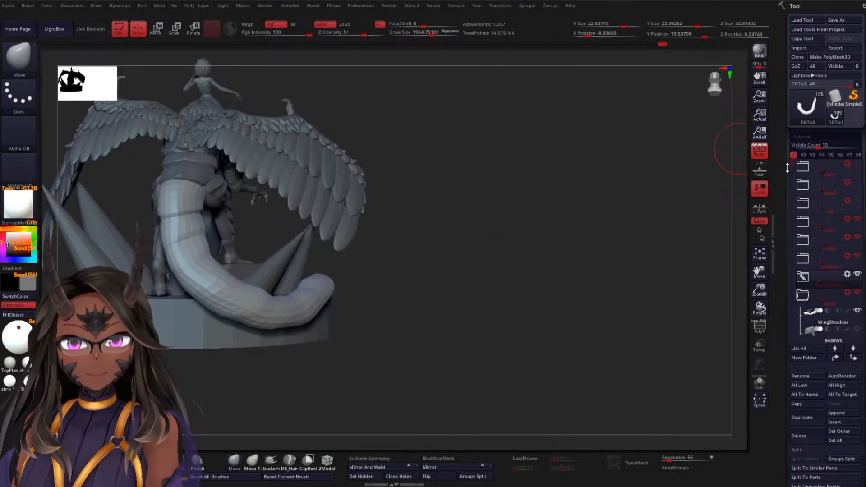
Collapse the Wings folder and hide the base and wings to isolate the tail and legs
{"action": "scroll", "coordinate": [805, 226], "scroll_direction": "down", "scroll_amount": 3}
{"action": "scroll", "coordinate": [807, 262], "scroll_direction": "up", "scroll_amount": 2}
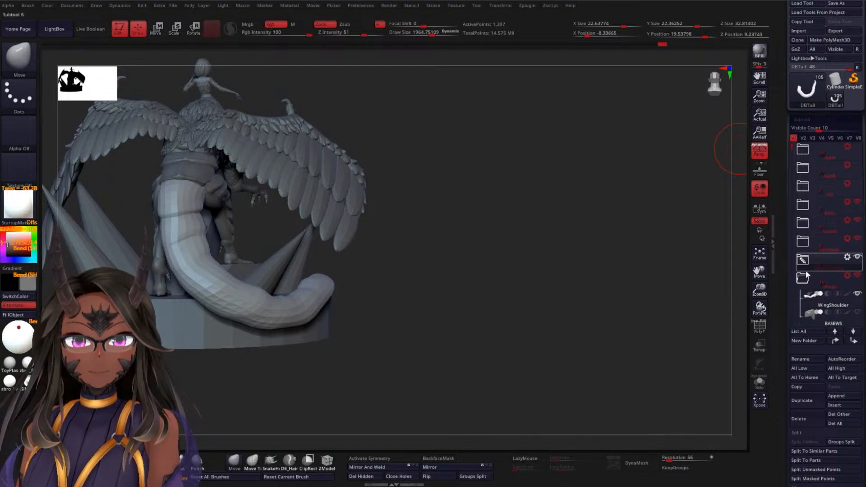
{"action": "left_click", "coordinate": [808, 277]}
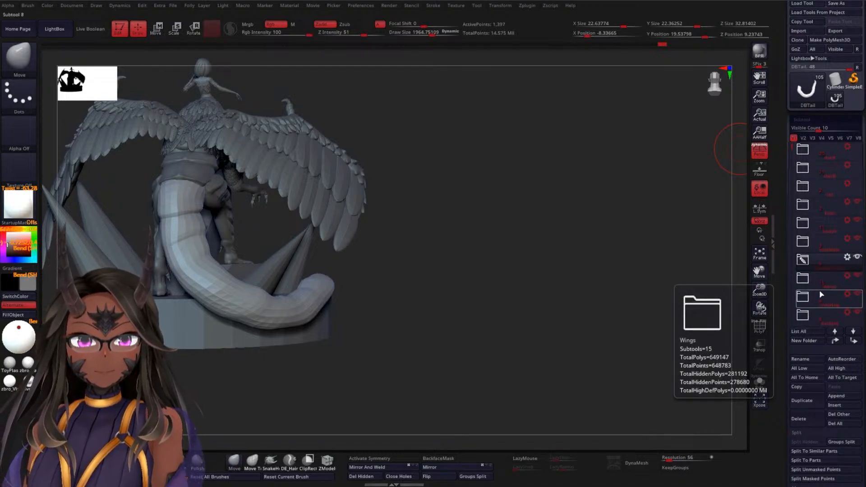
{"action": "left_click_drag", "start_coordinate": [793, 151], "coordinate": [794, 214]}
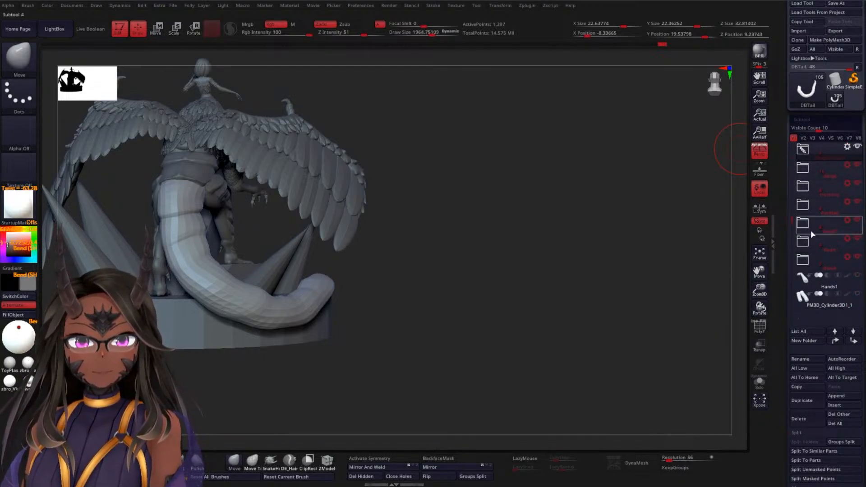
{"action": "left_click", "coordinate": [860, 221]}
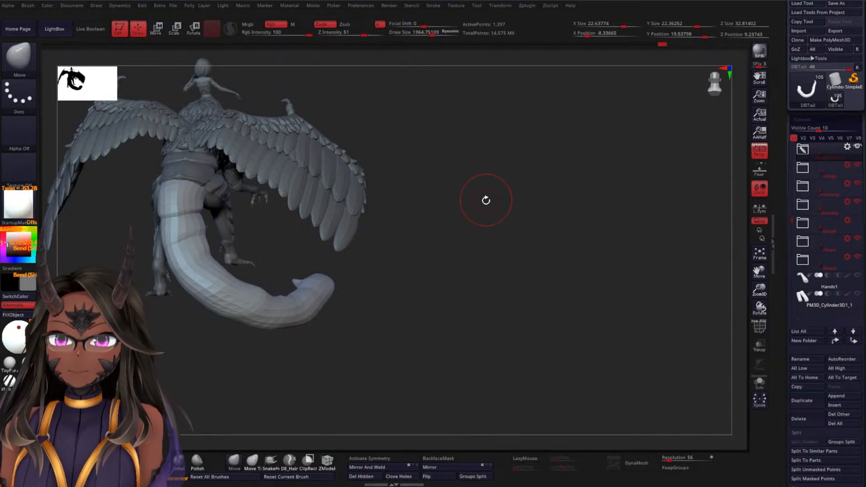
{"action": "left_click_drag", "start_coordinate": [486, 201], "coordinate": [533, 255], "text": "alt"}
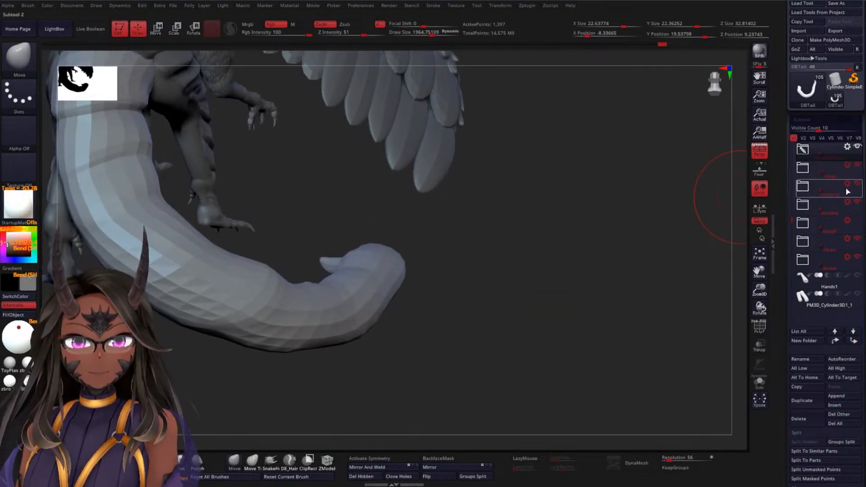
{"action": "left_click", "coordinate": [858, 167]}
{"action": "left_click_drag", "start_coordinate": [626, 207], "coordinate": [421, 306]}
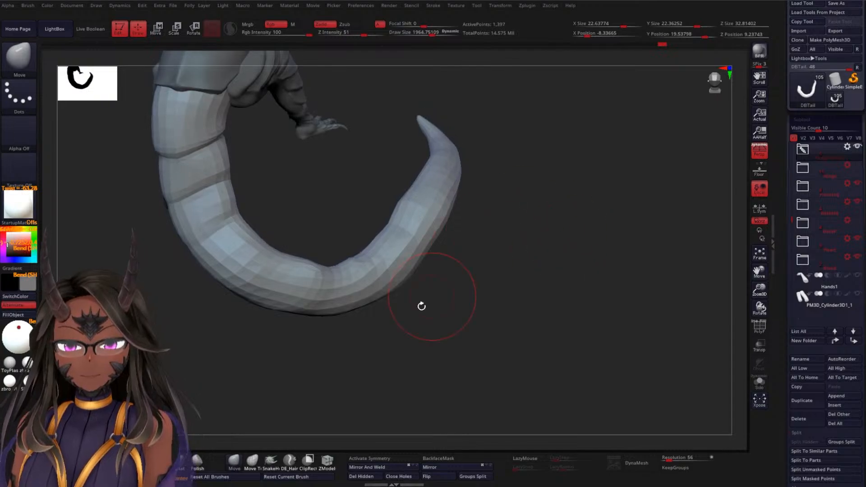
Switch to the DamStandard brush and set its draw size to about 751 and Z Intensity to 13
{"action": "key", "text": "b"}
{"action": "key", "text": "d"}
{"action": "key", "text": "s"}
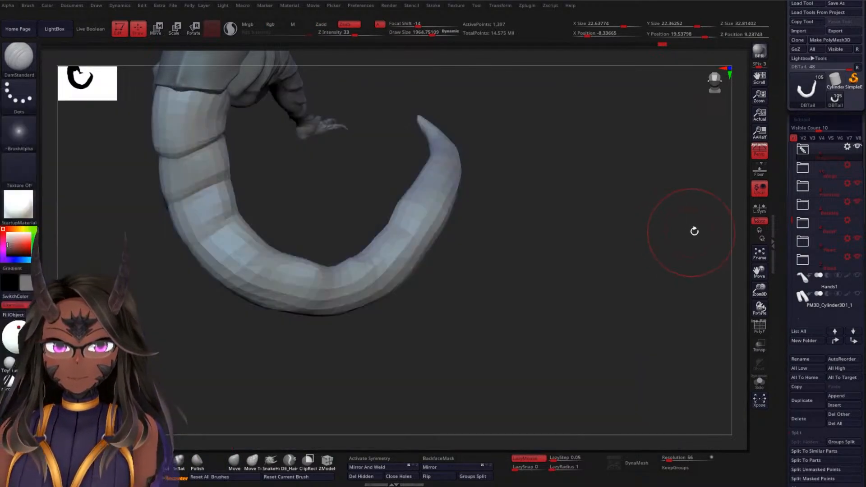
{"action": "key", "text": "space"}
{"action": "left_click_drag", "start_coordinate": [626, 255], "coordinate": [618, 253]}
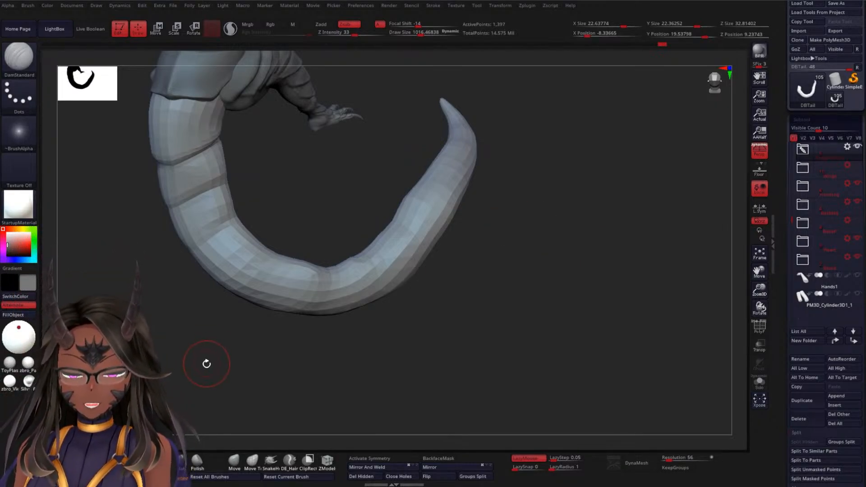
{"action": "mouse_move", "coordinate": [260, 355]}
{"action": "left_mouse_down"}
{"action": "mouse_move", "coordinate": [261, 329]}
{"action": "mouse_move", "coordinate": [228, 344]}
{"action": "mouse_move", "coordinate": [253, 344]}
{"action": "mouse_move", "coordinate": [241, 350]}
{"action": "mouse_move", "coordinate": [274, 235]}
{"action": "left_mouse_up"}
{"action": "key", "text": "space"}
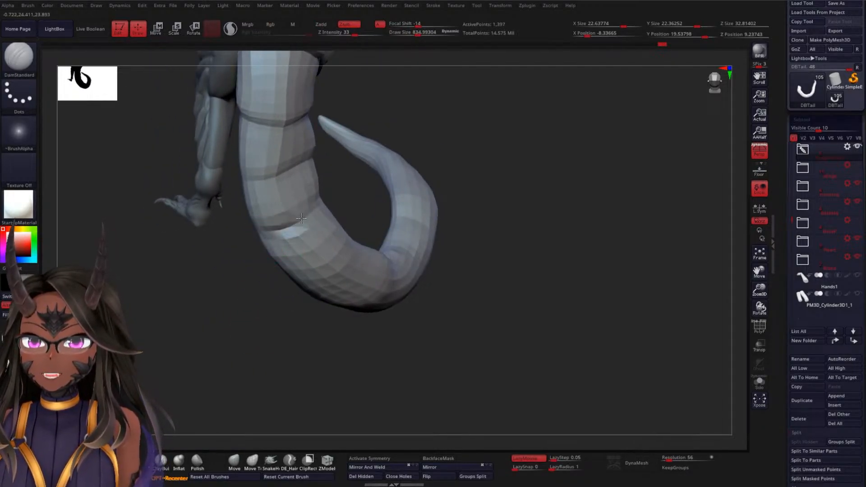
{"action": "key", "text": "space"}
{"action": "mouse_move", "coordinate": [262, 293]}
{"action": "left_mouse_down"}
{"action": "mouse_move", "coordinate": [258, 322]}
{"action": "mouse_move", "coordinate": [282, 238]}
{"action": "left_mouse_up"}
{"action": "key", "text": "space"}
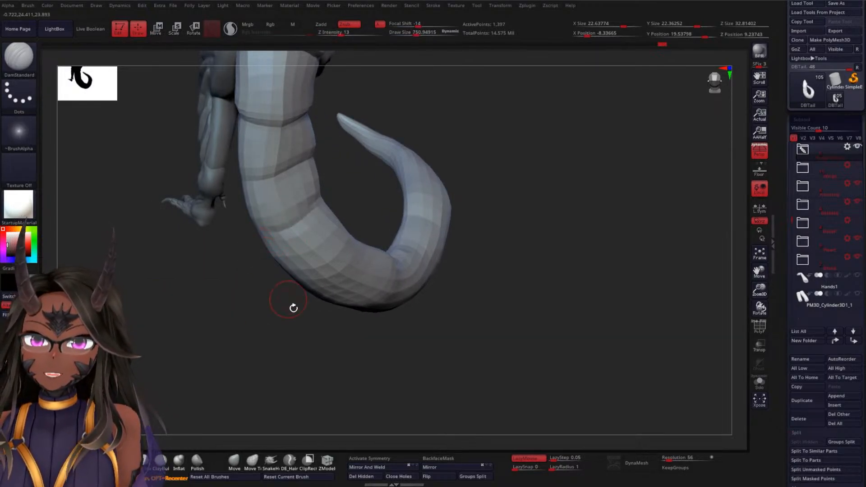
Carve shallow guide creases on the low-resolution tail, following its side from the base toward the tip
{"action": "left_click_drag", "start_coordinate": [293, 308], "coordinate": [299, 278]}
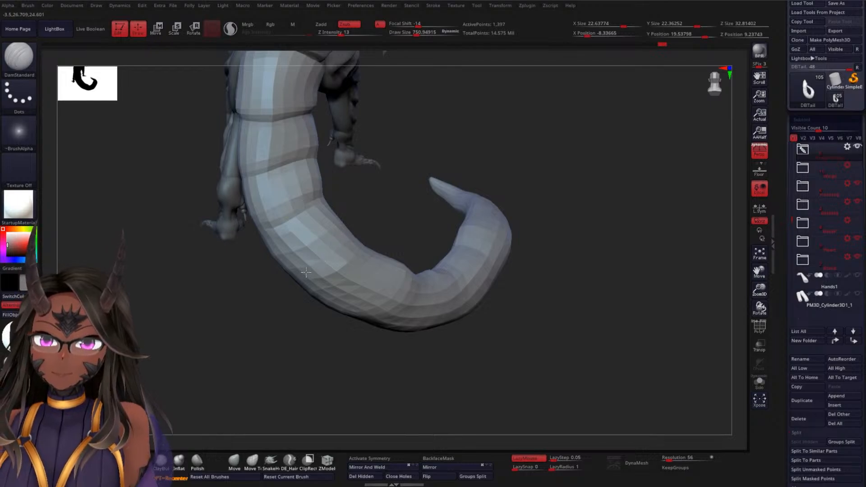
{"action": "left_click_drag", "start_coordinate": [353, 229], "coordinate": [275, 346]}
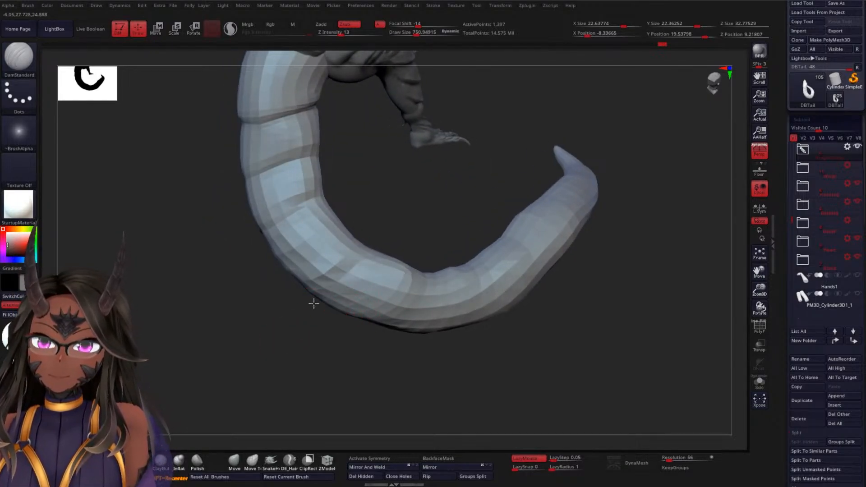
{"action": "mouse_move", "coordinate": [354, 352]}
{"action": "left_mouse_down"}
{"action": "mouse_move", "coordinate": [352, 359]}
{"action": "mouse_move", "coordinate": [388, 329]}
{"action": "mouse_move", "coordinate": [348, 373]}
{"action": "mouse_move", "coordinate": [353, 277]}
{"action": "left_mouse_up"}
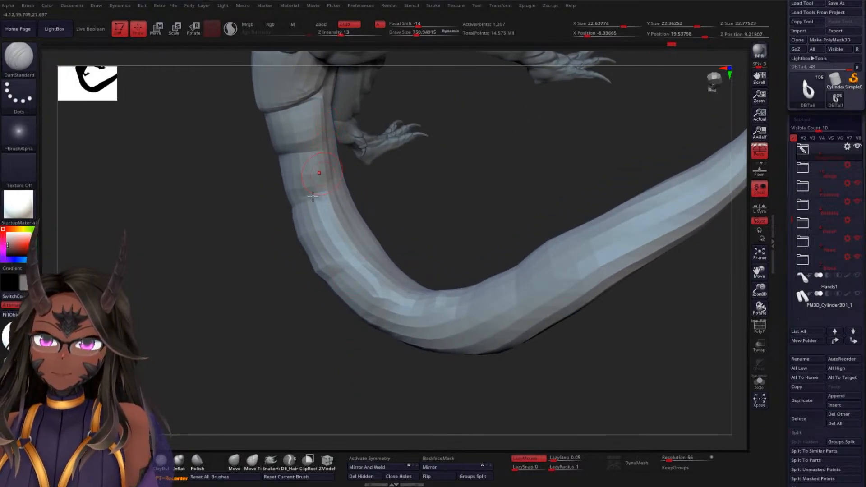
{"action": "mouse_move", "coordinate": [313, 196]}
{"action": "left_mouse_down"}
{"action": "mouse_move", "coordinate": [259, 331]}
{"action": "mouse_move", "coordinate": [310, 197]}
{"action": "left_mouse_up"}
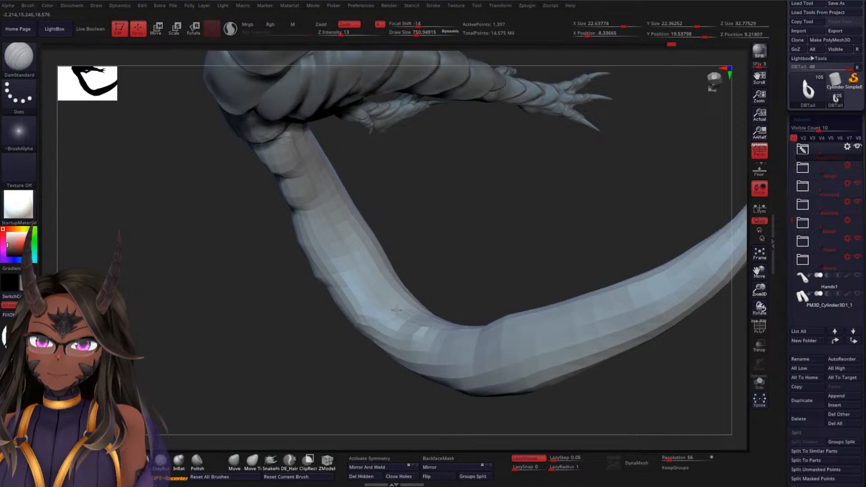
{"action": "mouse_move", "coordinate": [522, 242]}
{"action": "left_mouse_down"}
{"action": "mouse_move", "coordinate": [456, 253]}
{"action": "mouse_move", "coordinate": [497, 277]}
{"action": "mouse_move", "coordinate": [487, 298]}
{"action": "mouse_move", "coordinate": [533, 148]}
{"action": "left_mouse_up"}
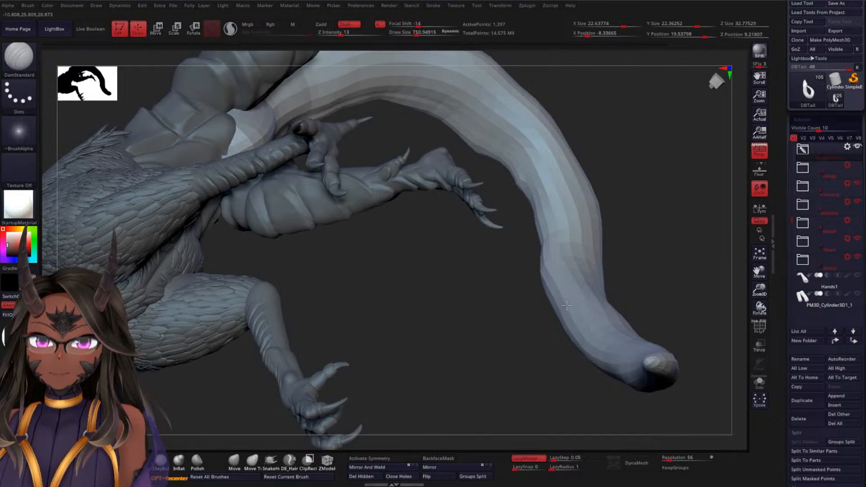
{"action": "left_click_drag", "start_coordinate": [420, 352], "coordinate": [389, 221]}
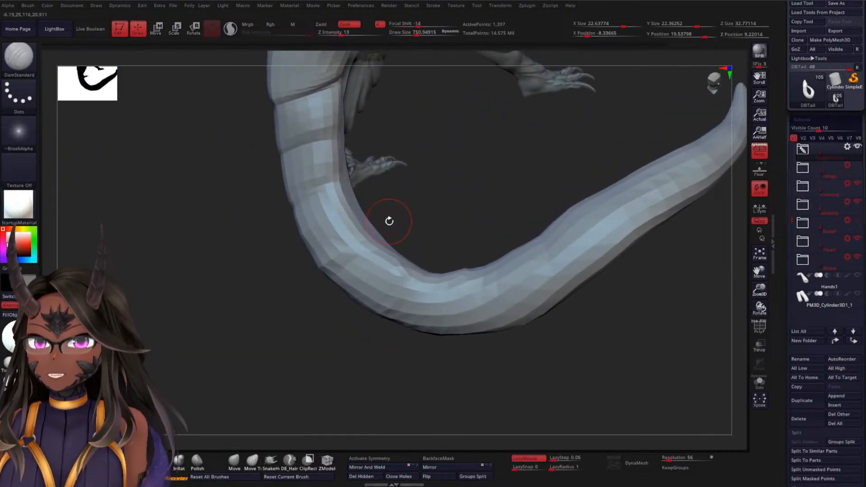
{"action": "mouse_move", "coordinate": [440, 188]}
{"action": "left_mouse_down"}
{"action": "mouse_move", "coordinate": [439, 161]}
{"action": "mouse_move", "coordinate": [440, 191]}
{"action": "left_mouse_up"}
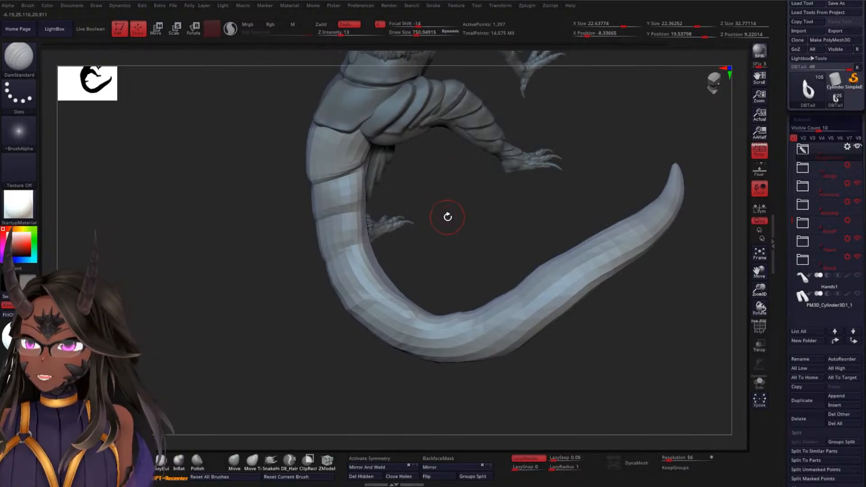
Subdivide the tail once and raise the DamStandard brush's Z Intensity to 23
{"action": "key", "text": "ctrl+d"}
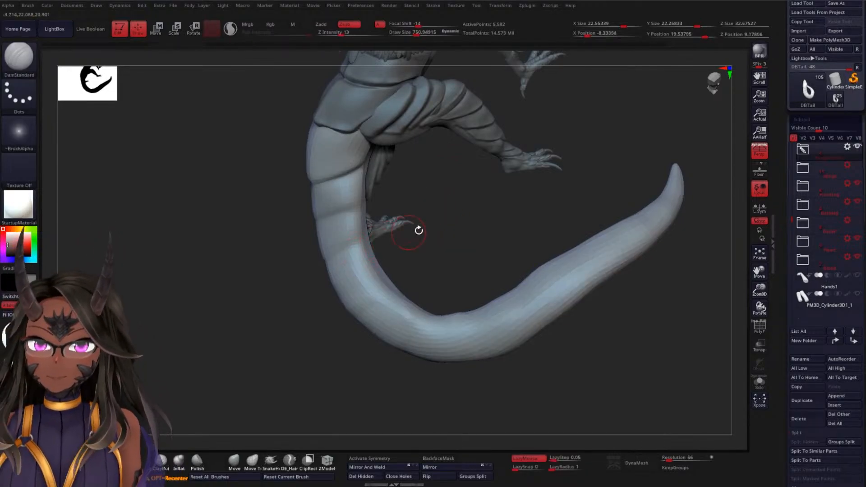
{"action": "left_click_drag", "start_coordinate": [417, 230], "coordinate": [382, 188]}
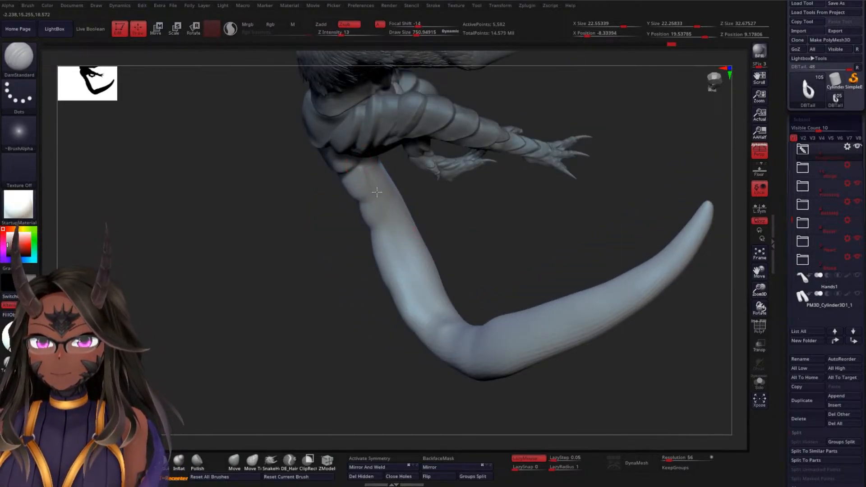
{"action": "key", "text": "space"}
{"action": "left_click_drag", "start_coordinate": [391, 251], "coordinate": [396, 252]}
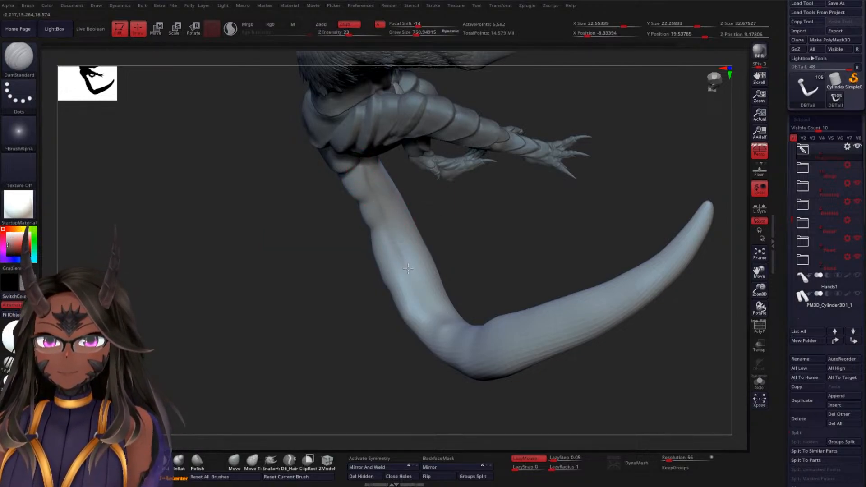
Carve a lengthwise groove along the tail's side, from beneath the hind legs around the bend to the tip
{"action": "left_click_drag", "start_coordinate": [478, 279], "coordinate": [464, 290]}
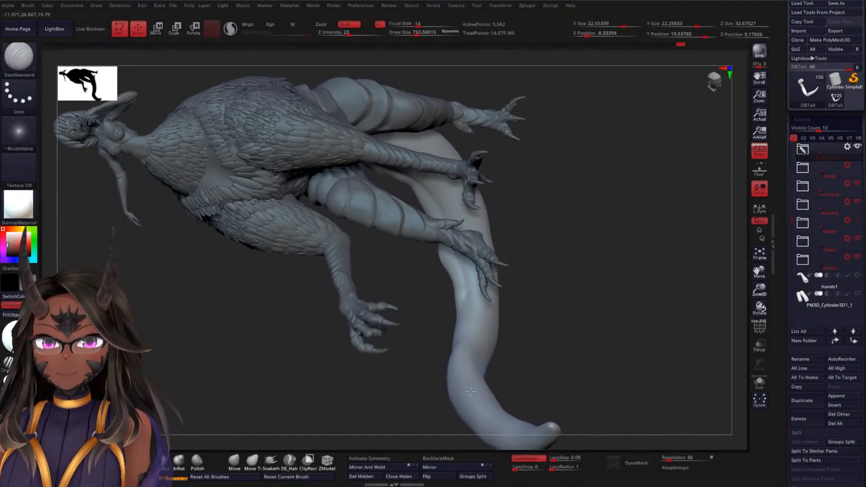
{"action": "left_click_drag", "start_coordinate": [551, 398], "coordinate": [524, 283]}
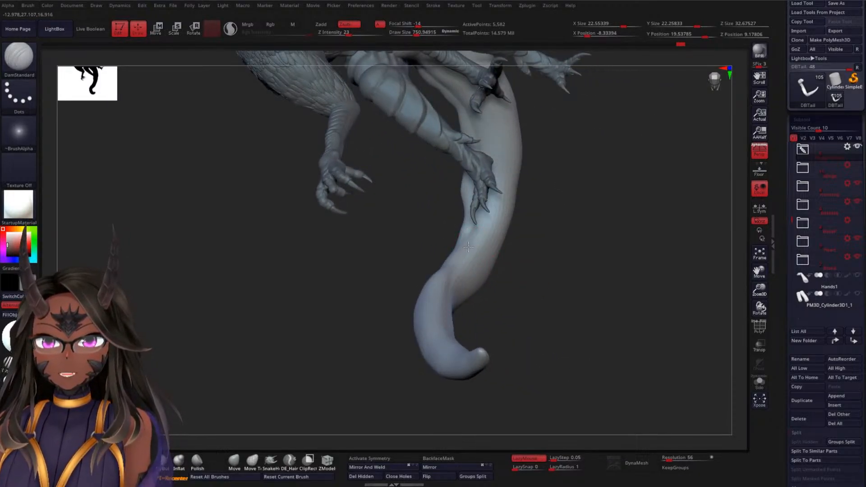
{"action": "left_click_drag", "start_coordinate": [508, 297], "coordinate": [441, 279]}
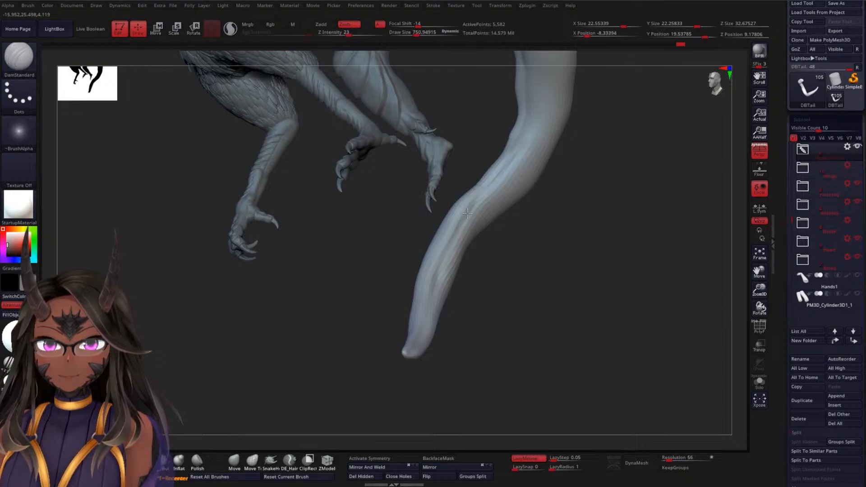
{"action": "left_click_drag", "start_coordinate": [563, 228], "coordinate": [427, 191]}
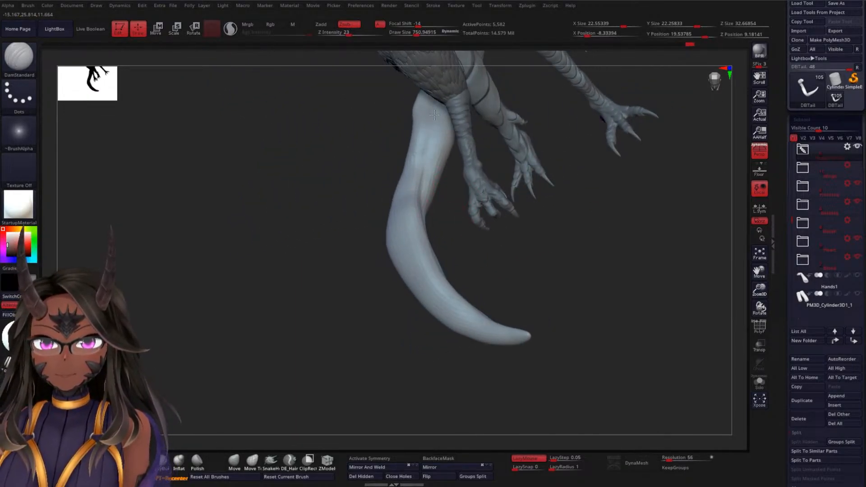
{"action": "left_click_drag", "start_coordinate": [500, 250], "coordinate": [553, 193]}
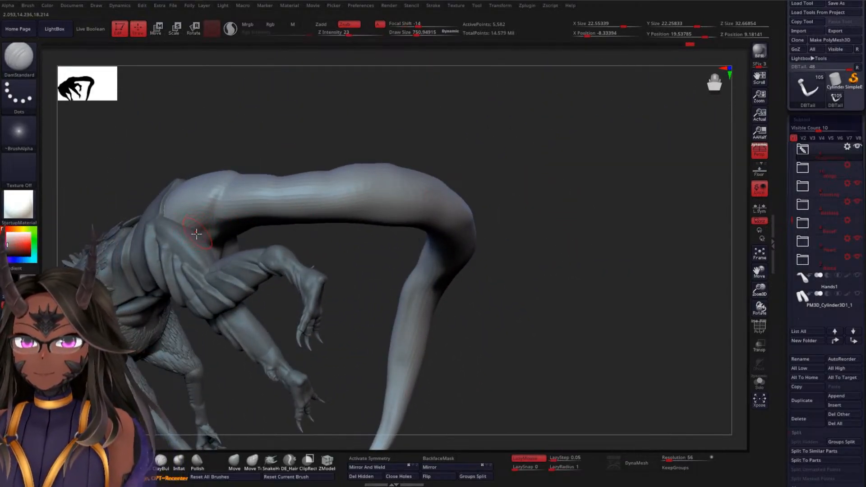
{"action": "left_click_drag", "start_coordinate": [331, 251], "coordinate": [564, 226]}
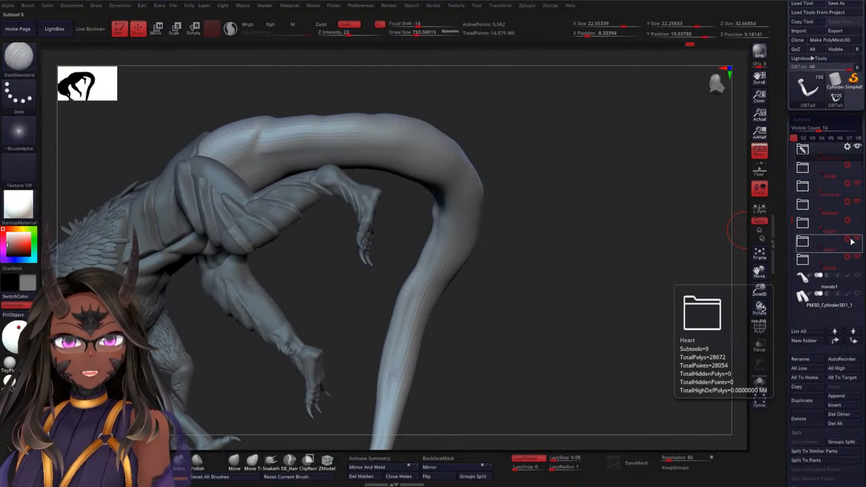
Hide the Backleg folder and carve the lengthwise groove along the exposed inner side of the tail to its tip
{"action": "left_click", "coordinate": [858, 202]}
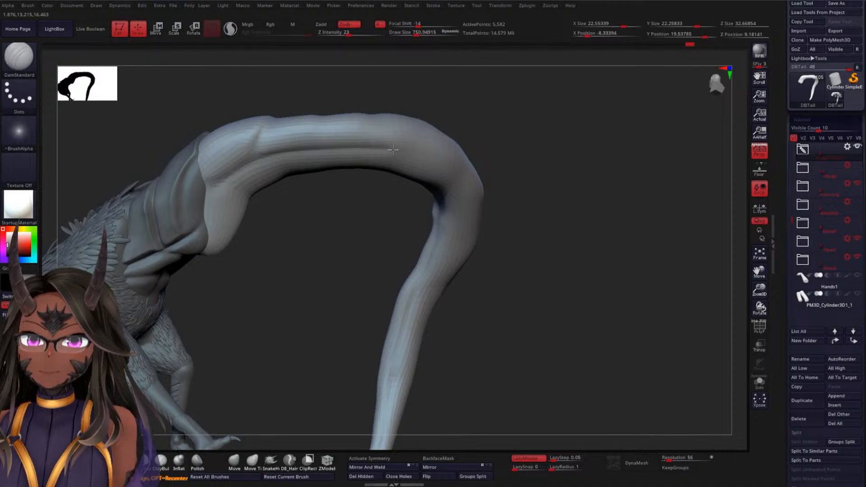
{"action": "left_click_drag", "start_coordinate": [556, 199], "coordinate": [466, 207]}
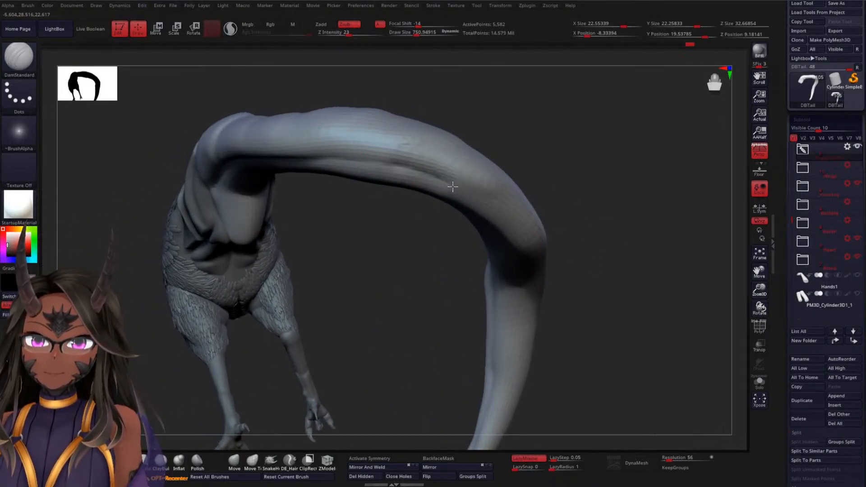
{"action": "mouse_move", "coordinate": [584, 208]}
{"action": "left_mouse_down"}
{"action": "mouse_move", "coordinate": [654, 201]}
{"action": "mouse_move", "coordinate": [545, 207]}
{"action": "mouse_move", "coordinate": [558, 198]}
{"action": "mouse_move", "coordinate": [545, 191]}
{"action": "mouse_move", "coordinate": [562, 201]}
{"action": "mouse_move", "coordinate": [530, 193]}
{"action": "mouse_move", "coordinate": [573, 226]}
{"action": "mouse_move", "coordinate": [542, 244]}
{"action": "mouse_move", "coordinate": [443, 171]}
{"action": "mouse_move", "coordinate": [497, 236]}
{"action": "mouse_move", "coordinate": [518, 281]}
{"action": "mouse_move", "coordinate": [525, 316]}
{"action": "mouse_move", "coordinate": [514, 380]}
{"action": "left_mouse_up"}
{"action": "mouse_move", "coordinate": [606, 357]}
{"action": "left_mouse_down", "text": "alt"}
{"action": "mouse_move", "coordinate": [618, 291]}
{"action": "mouse_move", "coordinate": [603, 310]}
{"action": "mouse_move", "coordinate": [591, 300]}
{"action": "left_mouse_up", "text": "alt"}
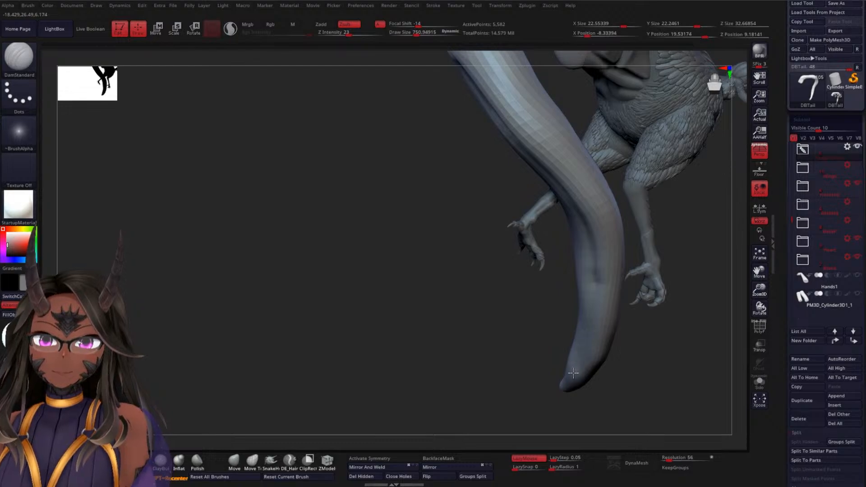
{"action": "mouse_move", "coordinate": [552, 396]}
{"action": "left_mouse_down"}
{"action": "mouse_move", "coordinate": [466, 348]}
{"action": "mouse_move", "coordinate": [393, 359]}
{"action": "mouse_move", "coordinate": [425, 354]}
{"action": "mouse_move", "coordinate": [402, 300]}
{"action": "mouse_move", "coordinate": [487, 253]}
{"action": "mouse_move", "coordinate": [699, 223]}
{"action": "mouse_move", "coordinate": [622, 253]}
{"action": "mouse_move", "coordinate": [632, 183]}
{"action": "mouse_move", "coordinate": [619, 192]}
{"action": "mouse_move", "coordinate": [577, 351]}
{"action": "left_mouse_up"}
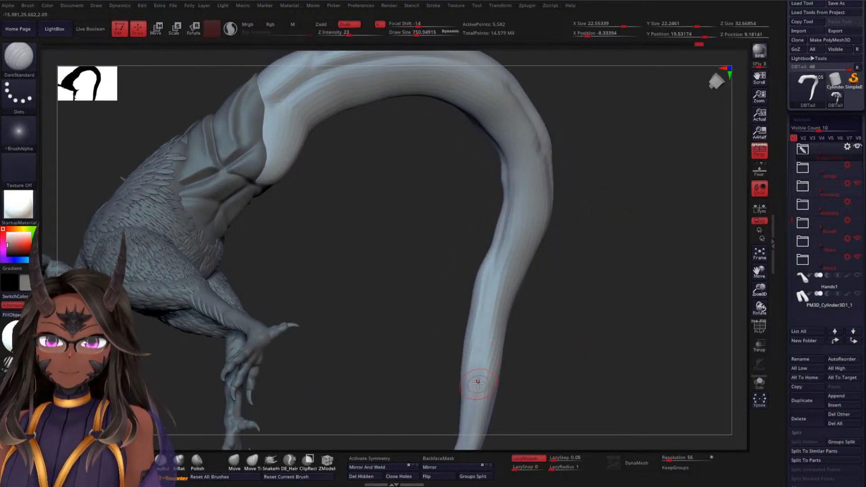
Carve segment creases across the top of the tail and carry them down its side behind the armour plates
{"action": "mouse_move", "coordinate": [560, 297]}
{"action": "left_mouse_down"}
{"action": "mouse_move", "coordinate": [575, 309]}
{"action": "mouse_move", "coordinate": [558, 146]}
{"action": "left_mouse_up"}
{"action": "mouse_move", "coordinate": [584, 205]}
{"action": "left_mouse_down"}
{"action": "mouse_move", "coordinate": [601, 234]}
{"action": "mouse_move", "coordinate": [534, 299]}
{"action": "mouse_move", "coordinate": [537, 224]}
{"action": "mouse_move", "coordinate": [541, 303]}
{"action": "mouse_move", "coordinate": [528, 289]}
{"action": "left_mouse_up"}
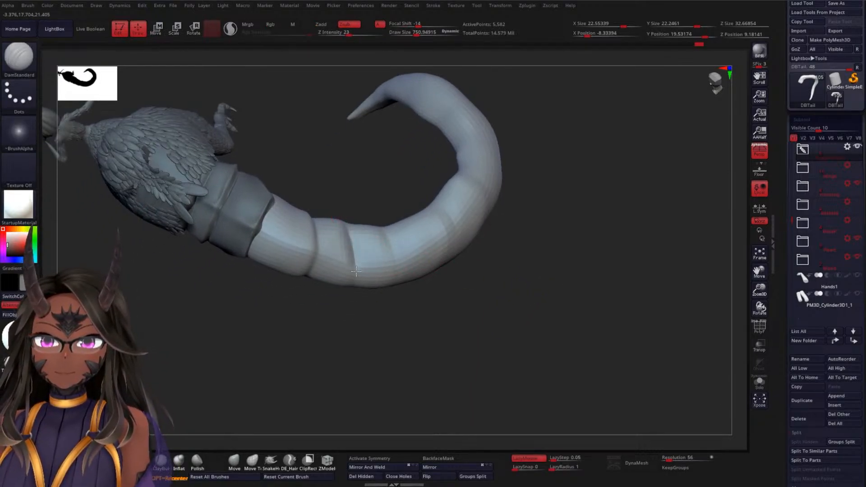
{"action": "mouse_move", "coordinate": [358, 298]}
{"action": "left_mouse_down"}
{"action": "mouse_move", "coordinate": [361, 325]}
{"action": "mouse_move", "coordinate": [406, 316]}
{"action": "mouse_move", "coordinate": [531, 341]}
{"action": "mouse_move", "coordinate": [480, 332]}
{"action": "mouse_move", "coordinate": [396, 367]}
{"action": "mouse_move", "coordinate": [406, 352]}
{"action": "mouse_move", "coordinate": [394, 384]}
{"action": "mouse_move", "coordinate": [370, 352]}
{"action": "left_mouse_up"}
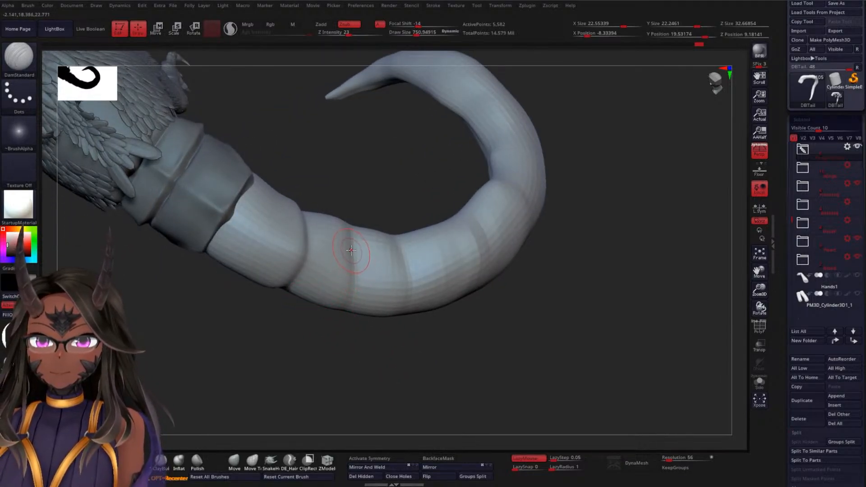
{"action": "mouse_move", "coordinate": [336, 221]}
{"action": "left_mouse_down"}
{"action": "mouse_move", "coordinate": [353, 267]}
{"action": "mouse_move", "coordinate": [349, 301]}
{"action": "mouse_move", "coordinate": [305, 307]}
{"action": "left_mouse_up"}
{"action": "left_click_drag", "start_coordinate": [306, 344], "coordinate": [342, 301]}
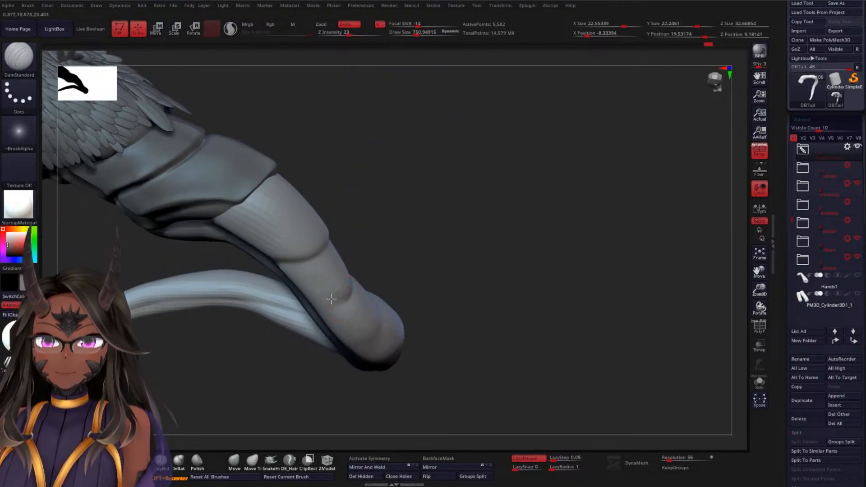
{"action": "left_click_drag", "start_coordinate": [429, 294], "coordinate": [447, 245]}
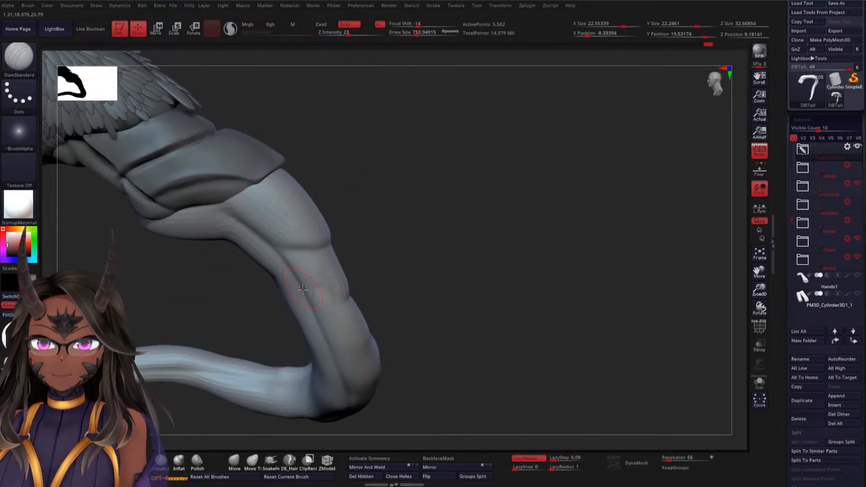
{"action": "left_click_drag", "start_coordinate": [408, 267], "coordinate": [377, 328]}
{"action": "mouse_move", "coordinate": [291, 363]}
{"action": "left_mouse_down"}
{"action": "mouse_move", "coordinate": [294, 334]}
{"action": "mouse_move", "coordinate": [270, 381]}
{"action": "mouse_move", "coordinate": [290, 362]}
{"action": "left_mouse_up"}
Lower the DamStandard brush's Z Intensity to 11 and raise its LazyRadius to 18
{"action": "key", "text": "ctrl"}
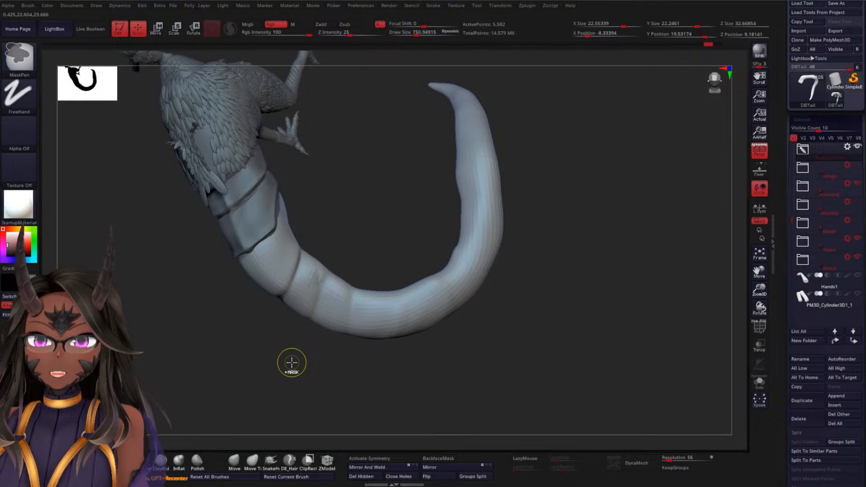
{"action": "left_click_drag", "start_coordinate": [291, 361], "coordinate": [276, 383]}
{"action": "key", "text": "space"}
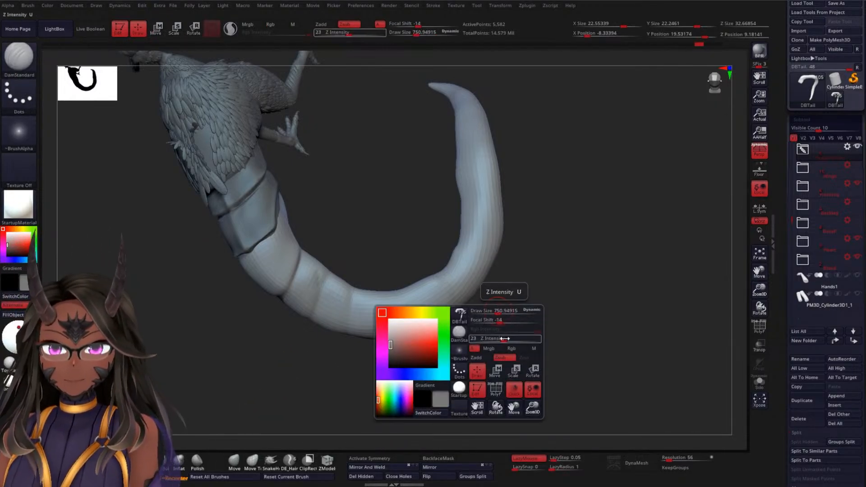
{"action": "left_click_drag", "start_coordinate": [495, 341], "coordinate": [362, 267]}
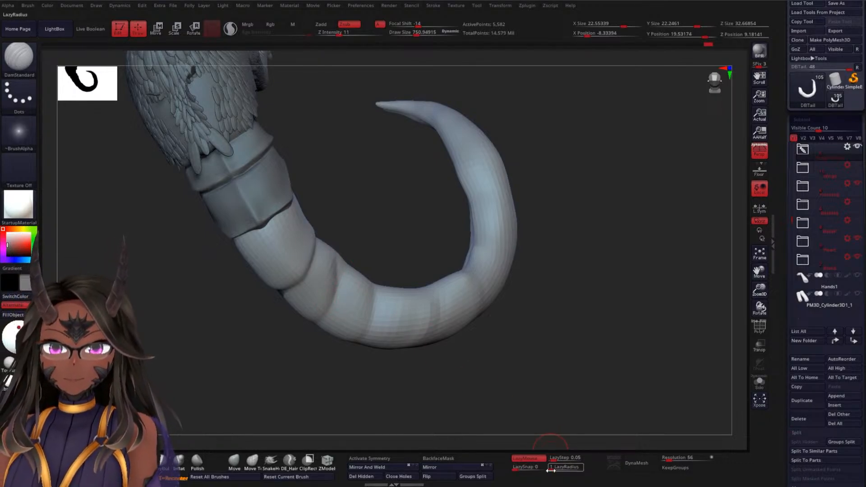
{"action": "left_click_drag", "start_coordinate": [562, 449], "coordinate": [499, 305]}
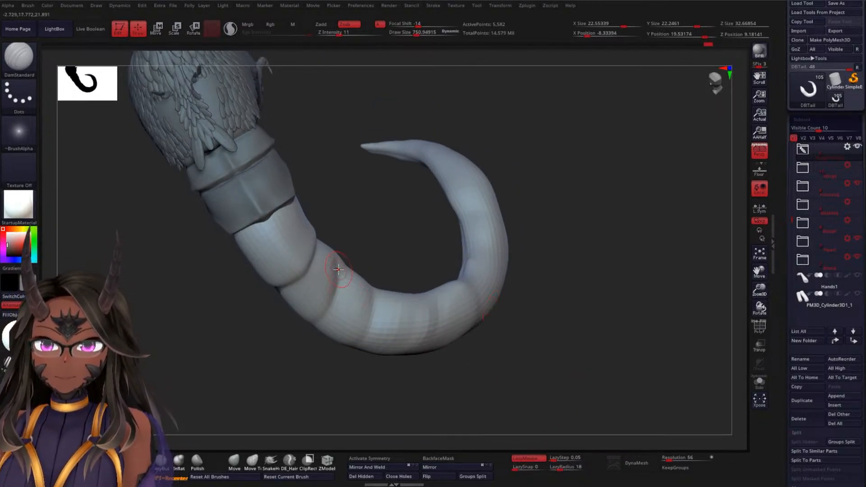
Carve and deepen the crosswise segment creases on the upper tail just behind the armour plates, extending them down its sides
{"action": "left_click_drag", "start_coordinate": [296, 322], "coordinate": [318, 310]}
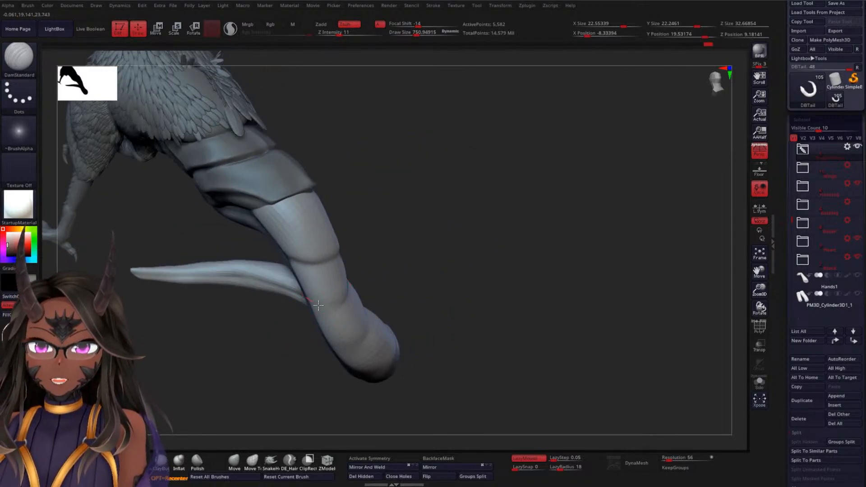
{"action": "left_click_drag", "start_coordinate": [440, 275], "coordinate": [326, 309]}
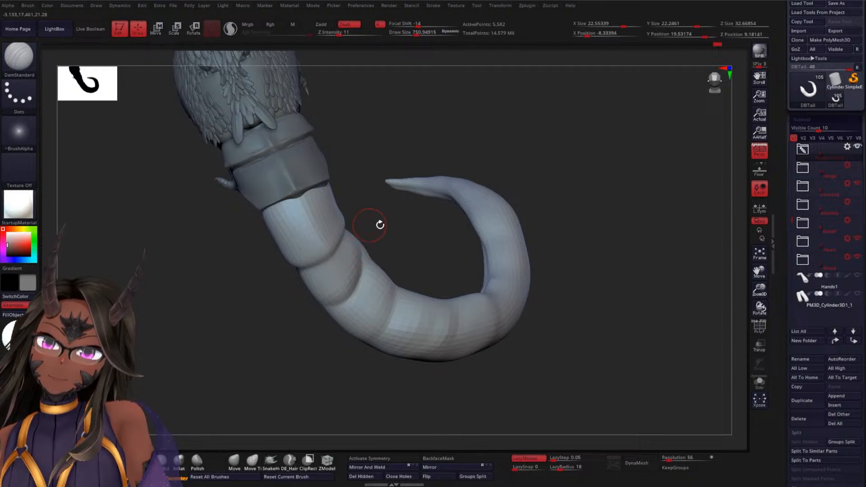
{"action": "left_click_drag", "start_coordinate": [380, 224], "coordinate": [395, 237]}
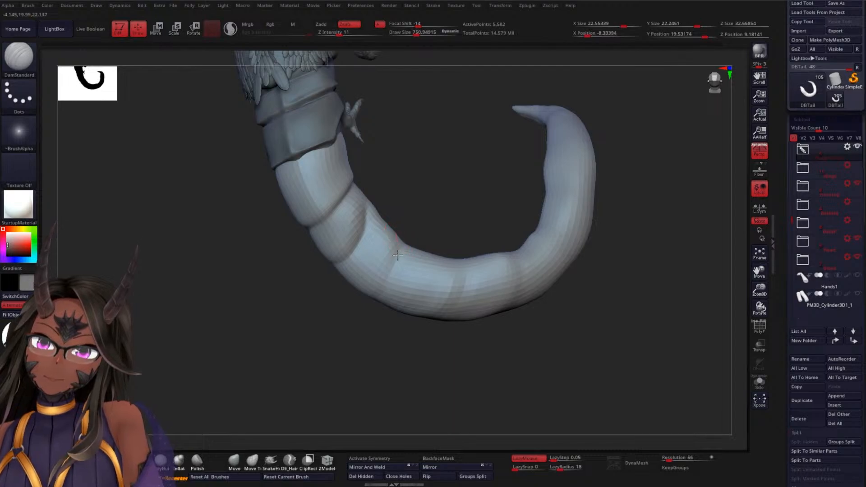
{"action": "left_click_drag", "start_coordinate": [364, 297], "coordinate": [377, 262]}
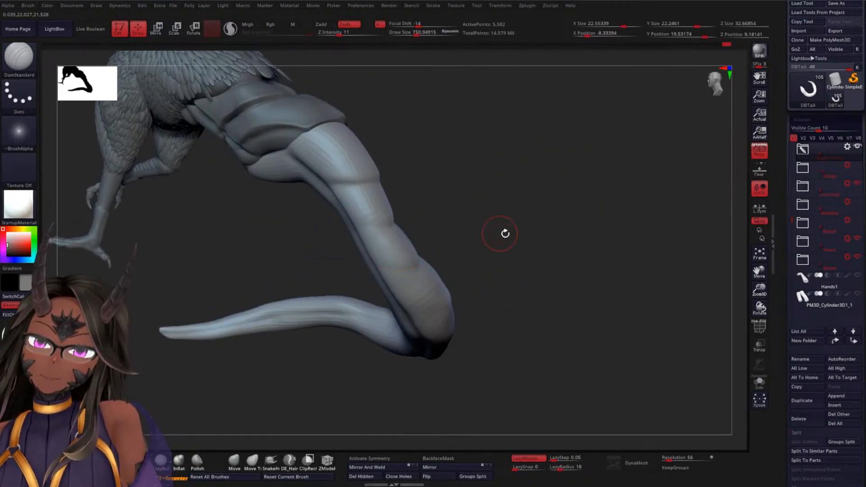
{"action": "left_click_drag", "start_coordinate": [505, 233], "coordinate": [459, 271]}
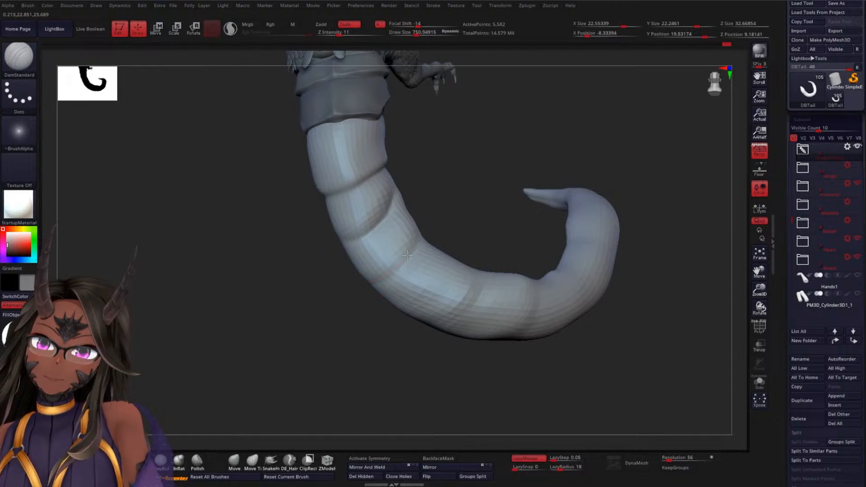
{"action": "left_click_drag", "start_coordinate": [465, 205], "coordinate": [384, 269]}
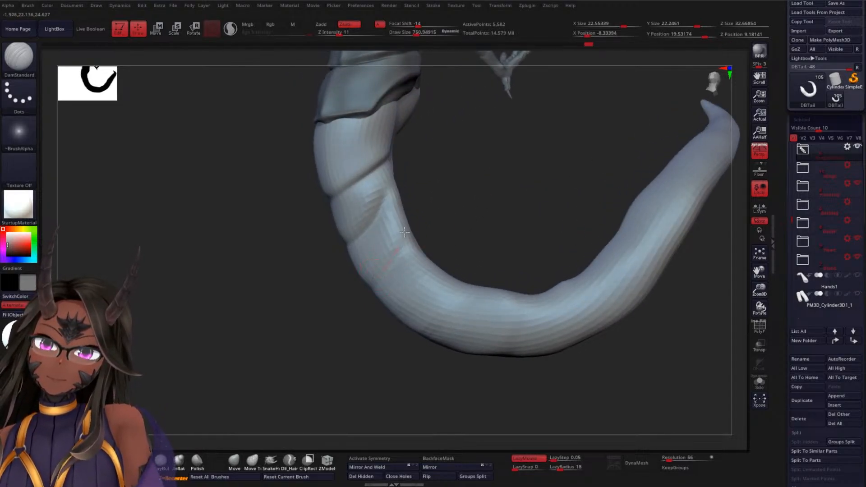
{"action": "left_click_drag", "start_coordinate": [450, 234], "coordinate": [388, 266]}
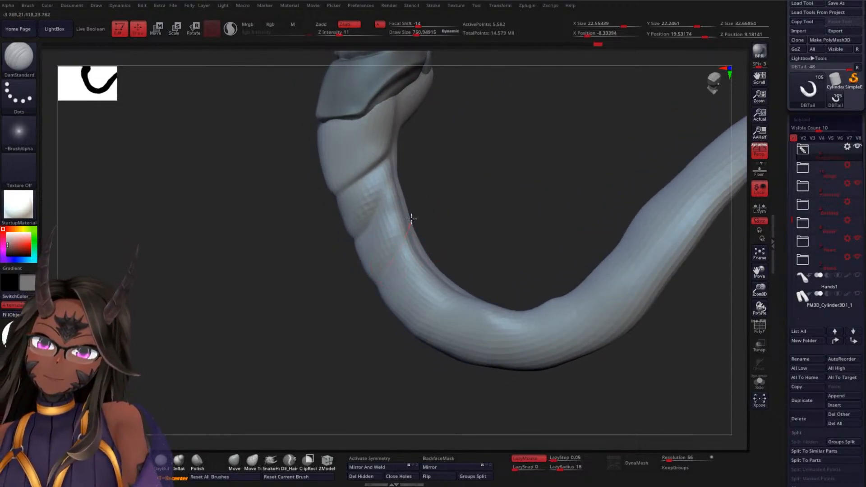
Carve the next segment creases across the middle of the tail and carry them over its inner side
{"action": "mouse_move", "coordinate": [463, 234]}
{"action": "left_mouse_down"}
{"action": "mouse_move", "coordinate": [479, 203]}
{"action": "mouse_move", "coordinate": [463, 217]}
{"action": "left_mouse_up"}
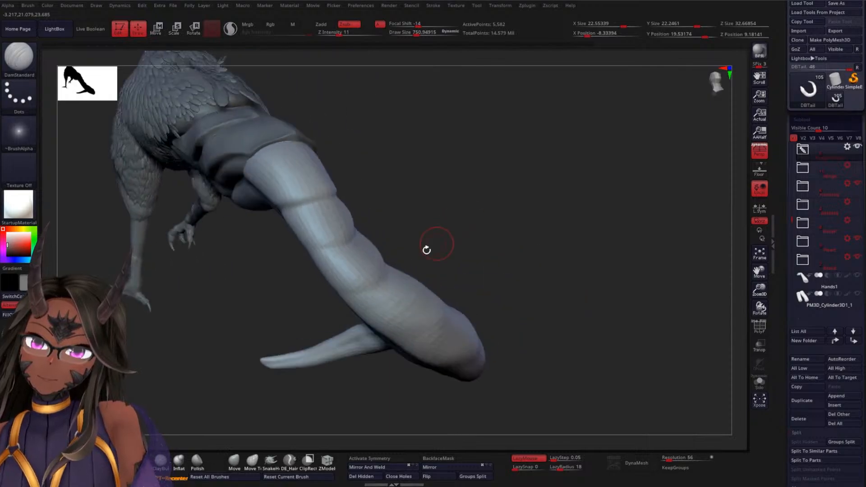
{"action": "left_click_drag", "start_coordinate": [400, 271], "coordinate": [483, 242]}
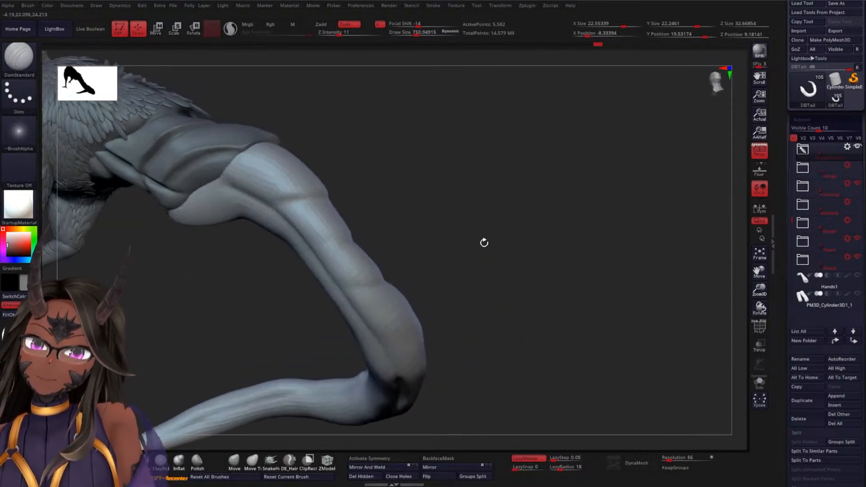
{"action": "left_click_drag", "start_coordinate": [375, 267], "coordinate": [478, 255]}
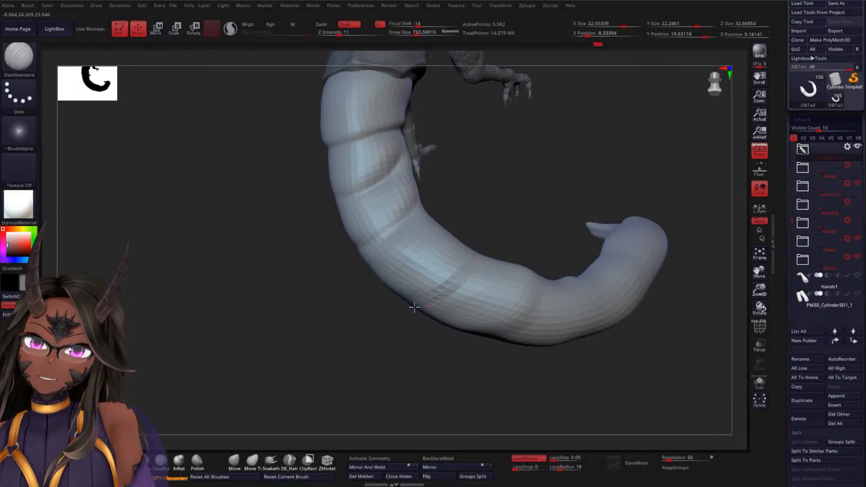
{"action": "mouse_move", "coordinate": [490, 219]}
{"action": "left_mouse_down"}
{"action": "mouse_move", "coordinate": [518, 244]}
{"action": "mouse_move", "coordinate": [506, 240]}
{"action": "left_mouse_up"}
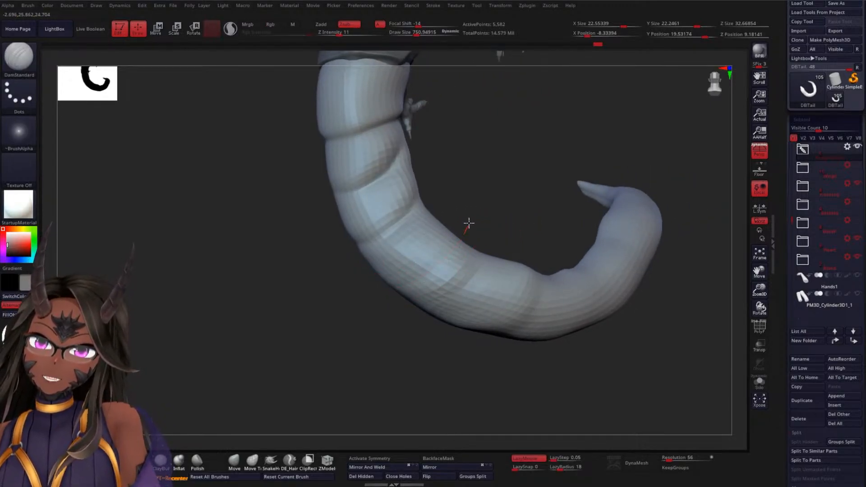
{"action": "mouse_move", "coordinate": [474, 209]}
{"action": "left_mouse_down"}
{"action": "mouse_move", "coordinate": [497, 234]}
{"action": "mouse_move", "coordinate": [481, 249]}
{"action": "left_mouse_up"}
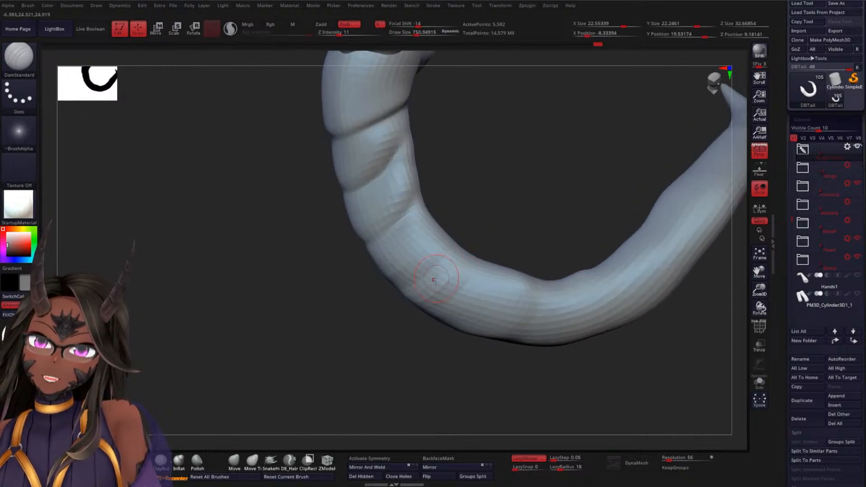
{"action": "left_click_drag", "start_coordinate": [441, 277], "coordinate": [467, 267], "text": "shift"}
{"action": "left_click_drag", "start_coordinate": [396, 329], "coordinate": [390, 300]}
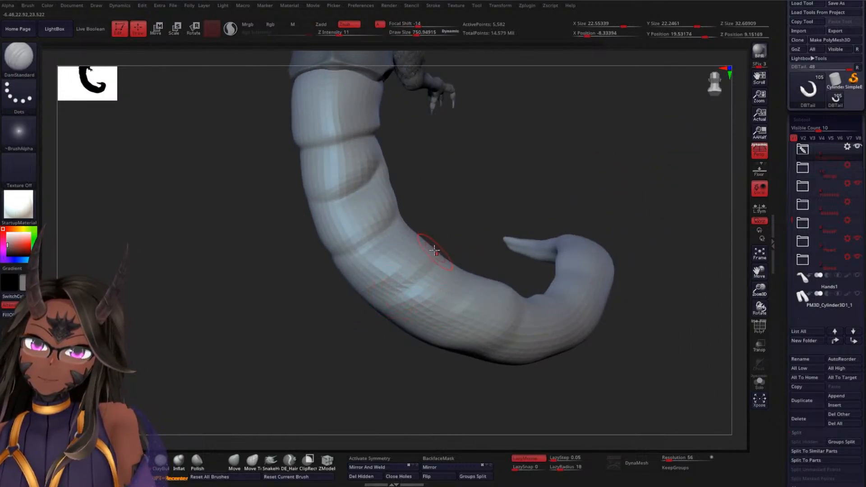
Carve segment creases across the top of the tail where it starts to curve, wrapping them around both sides
{"action": "left_click_drag", "start_coordinate": [342, 321], "coordinate": [265, 245]}
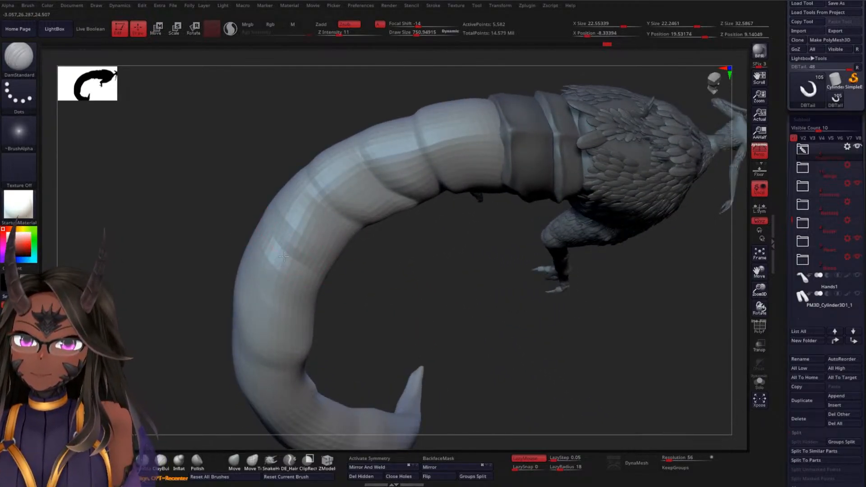
{"action": "mouse_move", "coordinate": [370, 268]}
{"action": "left_mouse_down"}
{"action": "mouse_move", "coordinate": [381, 267]}
{"action": "mouse_move", "coordinate": [254, 242]}
{"action": "left_mouse_up"}
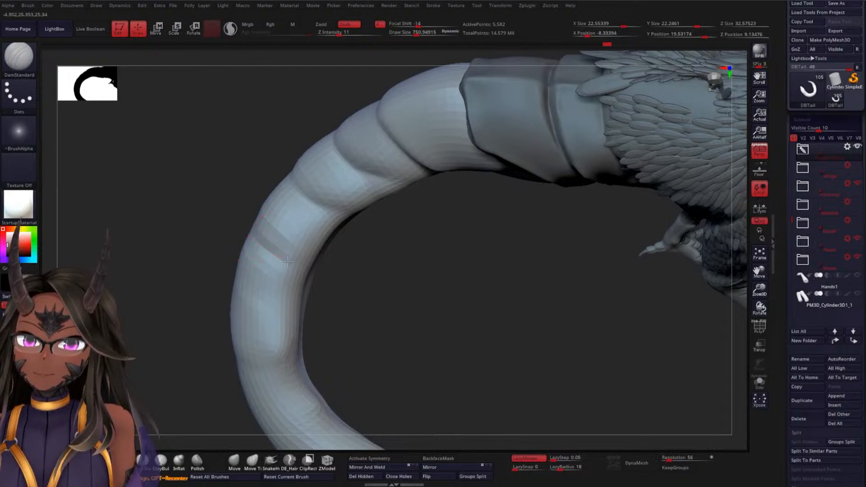
{"action": "left_click_drag", "start_coordinate": [383, 275], "coordinate": [329, 238]}
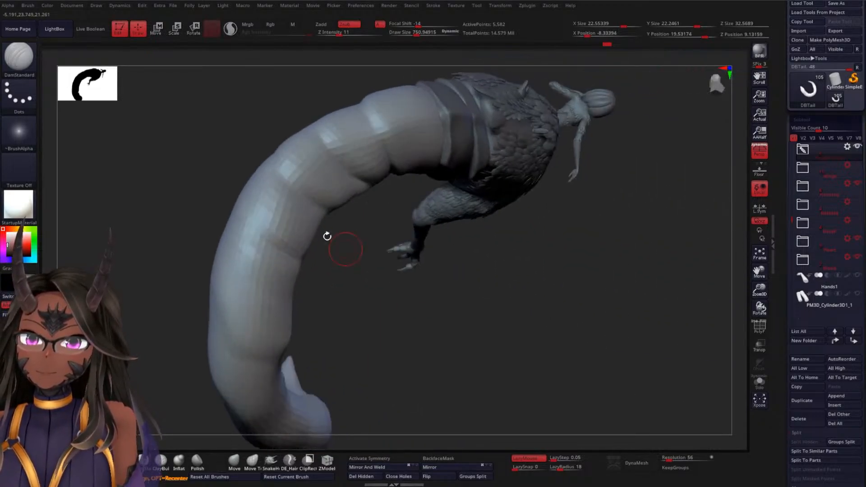
{"action": "left_click_drag", "start_coordinate": [325, 273], "coordinate": [237, 274]}
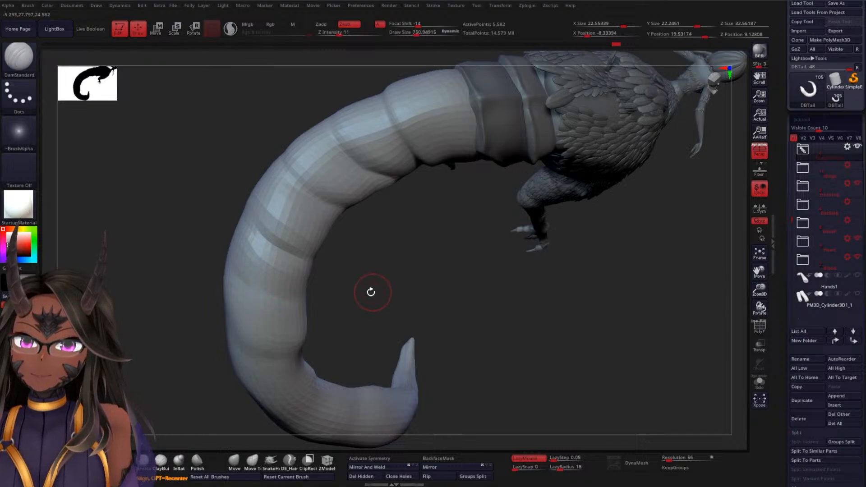
{"action": "left_click_drag", "start_coordinate": [371, 292], "coordinate": [269, 295]}
{"action": "left_click_drag", "start_coordinate": [352, 275], "coordinate": [235, 286]}
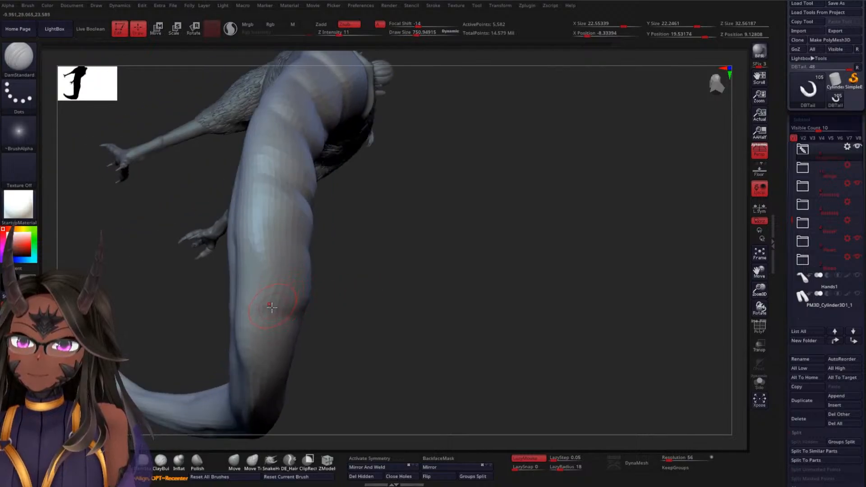
Continue the crosswise segment creases around the tail's bend, carving them from the top down to the side groove
{"action": "left_click_drag", "start_coordinate": [368, 310], "coordinate": [301, 261]}
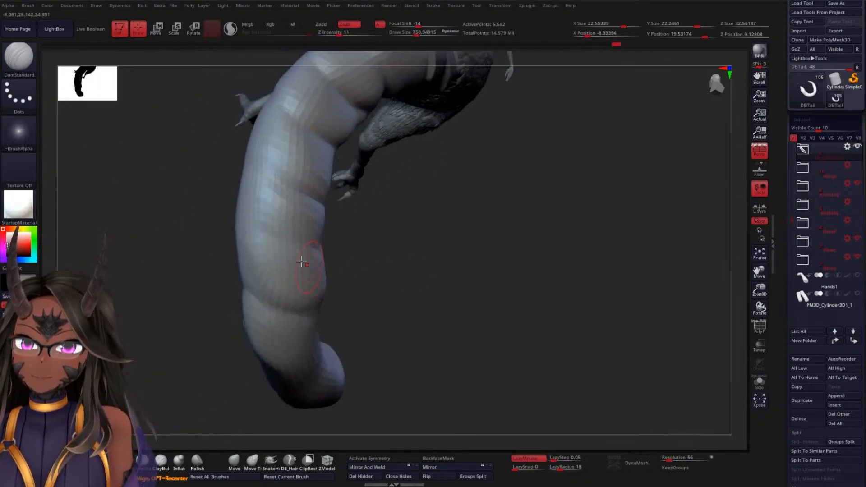
{"action": "left_click_drag", "start_coordinate": [385, 271], "coordinate": [281, 243]}
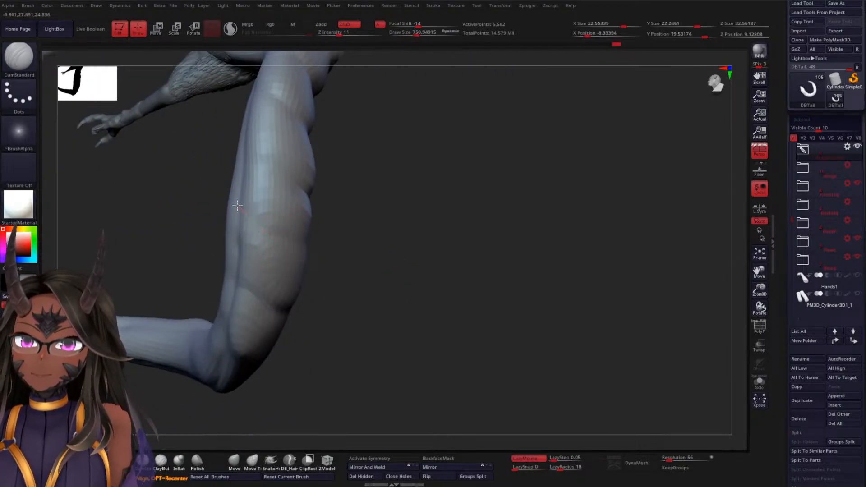
{"action": "left_click_drag", "start_coordinate": [372, 272], "coordinate": [342, 245]}
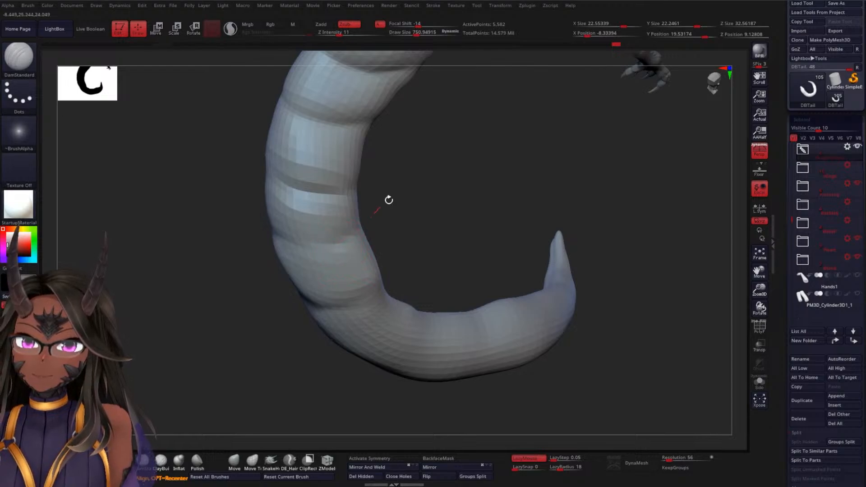
{"action": "mouse_move", "coordinate": [389, 200]}
{"action": "left_mouse_down"}
{"action": "mouse_move", "coordinate": [391, 235]}
{"action": "mouse_move", "coordinate": [358, 232]}
{"action": "left_mouse_up"}
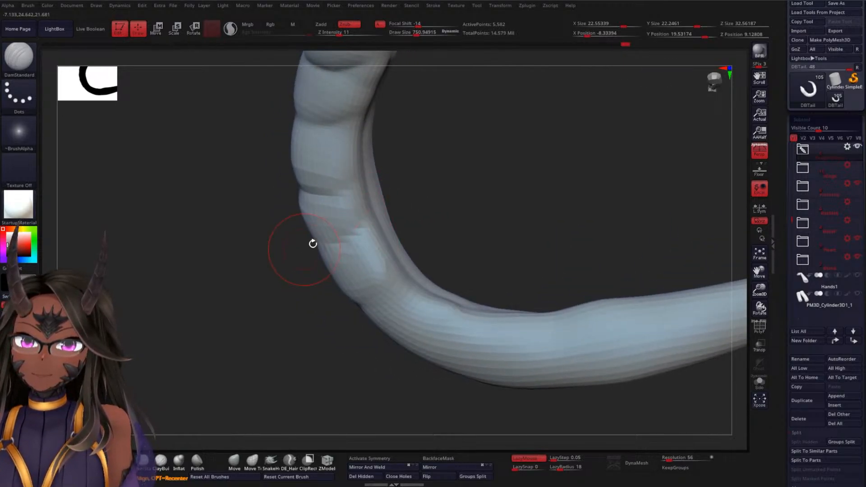
{"action": "mouse_move", "coordinate": [448, 247]}
{"action": "left_mouse_down"}
{"action": "mouse_move", "coordinate": [474, 247]}
{"action": "mouse_move", "coordinate": [365, 303]}
{"action": "mouse_move", "coordinate": [382, 294]}
{"action": "mouse_move", "coordinate": [380, 303]}
{"action": "left_mouse_up"}
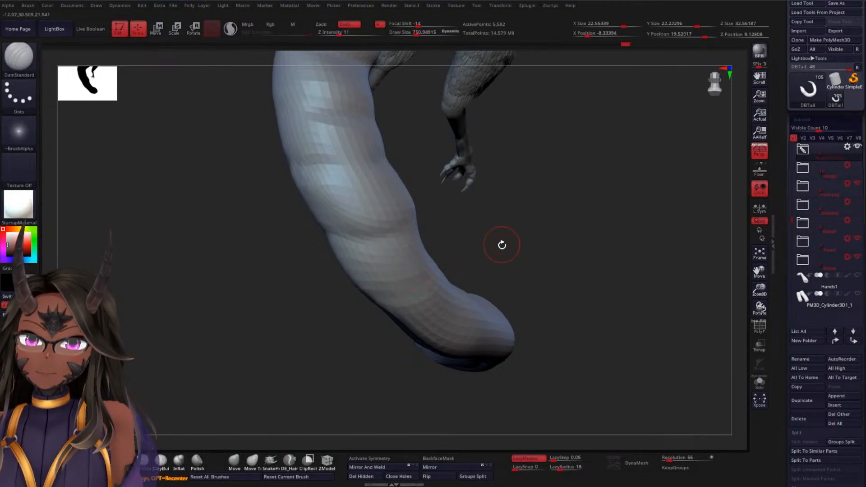
{"action": "left_click_drag", "start_coordinate": [502, 245], "coordinate": [401, 305]}
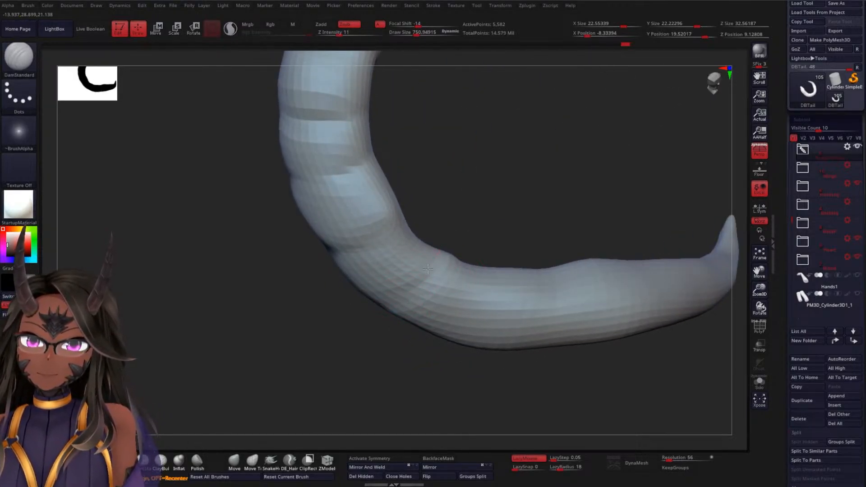
{"action": "mouse_move", "coordinate": [333, 311]}
{"action": "left_mouse_down"}
{"action": "mouse_move", "coordinate": [445, 248]}
{"action": "mouse_move", "coordinate": [405, 292]}
{"action": "left_mouse_up"}
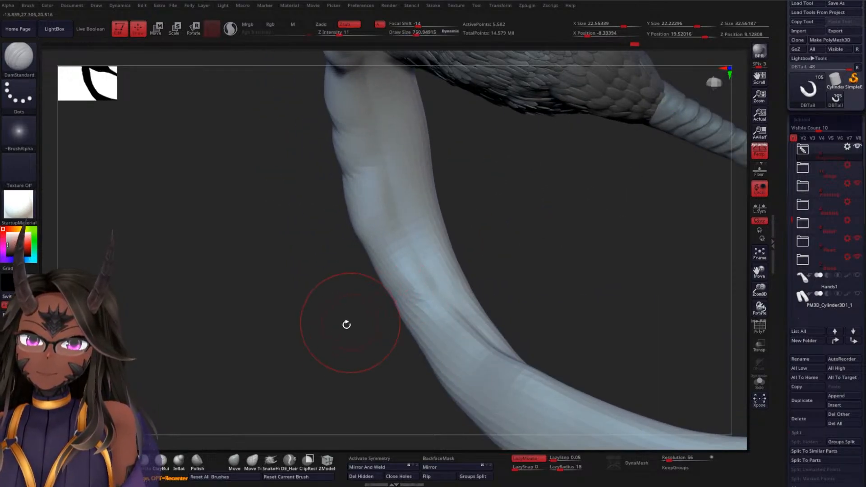
{"action": "mouse_move", "coordinate": [347, 324]}
{"action": "left_mouse_down"}
{"action": "mouse_move", "coordinate": [470, 251]}
{"action": "mouse_move", "coordinate": [466, 235]}
{"action": "mouse_move", "coordinate": [446, 223]}
{"action": "mouse_move", "coordinate": [478, 203]}
{"action": "mouse_move", "coordinate": [517, 205]}
{"action": "mouse_move", "coordinate": [542, 232]}
{"action": "mouse_move", "coordinate": [495, 218]}
{"action": "mouse_move", "coordinate": [499, 247]}
{"action": "left_mouse_up"}
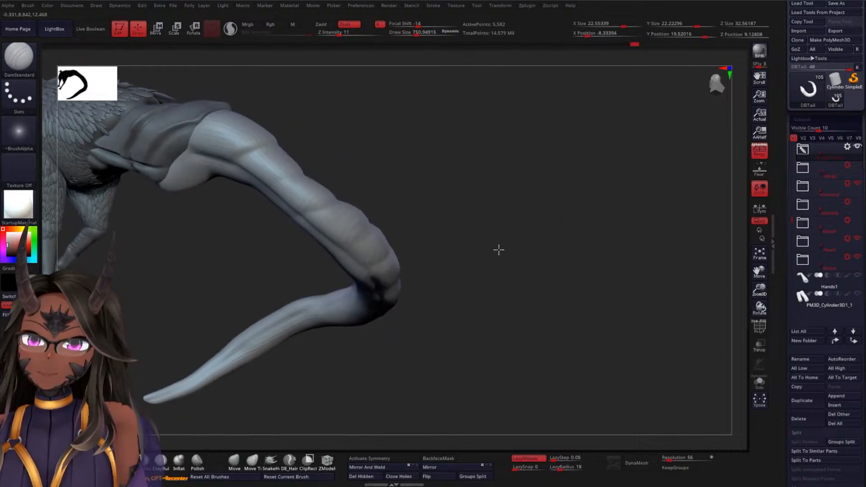
Reshape the tail's contour behind the armour plates with the Move Topological brush, reducing its Draw Size to about 1709
{"action": "left_click", "coordinate": [249, 464]}
{"action": "key", "text": "space"}
{"action": "left_click_drag", "start_coordinate": [454, 221], "coordinate": [470, 219]}
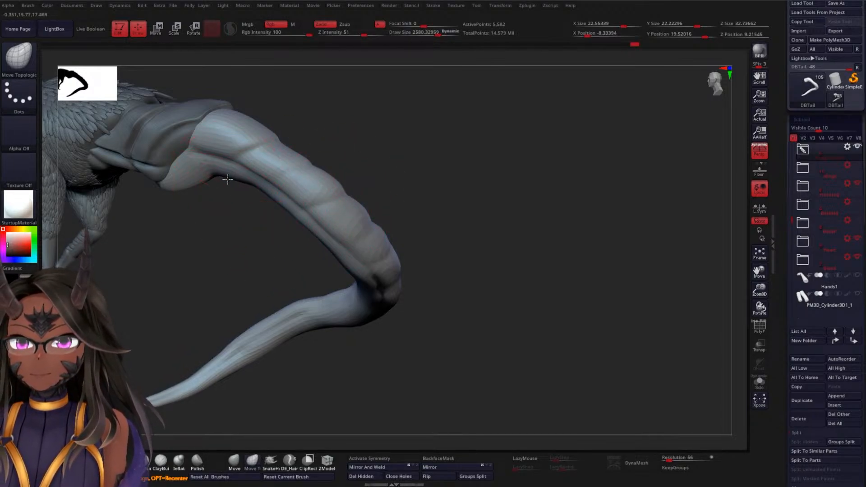
{"action": "key", "text": "s"}
{"action": "mouse_move", "coordinate": [231, 198]}
{"action": "left_mouse_down"}
{"action": "mouse_move", "coordinate": [222, 197]}
{"action": "mouse_move", "coordinate": [247, 190]}
{"action": "left_mouse_up"}
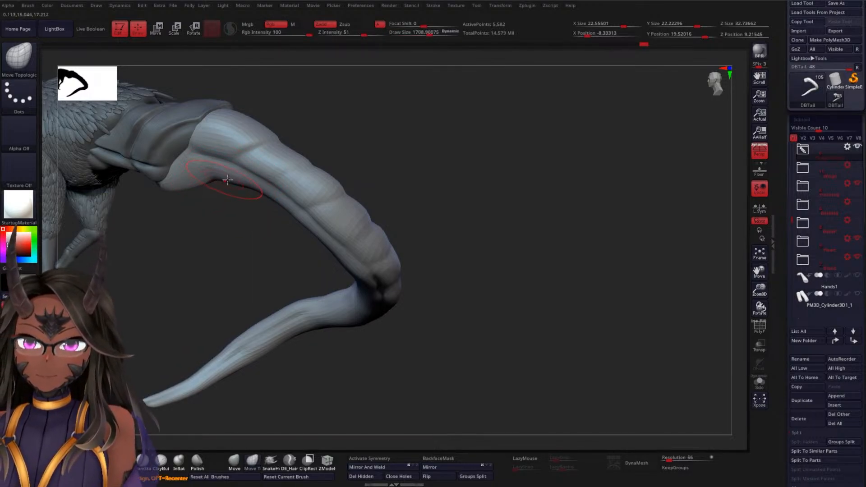
{"action": "left_click_drag", "start_coordinate": [487, 213], "coordinate": [464, 193]}
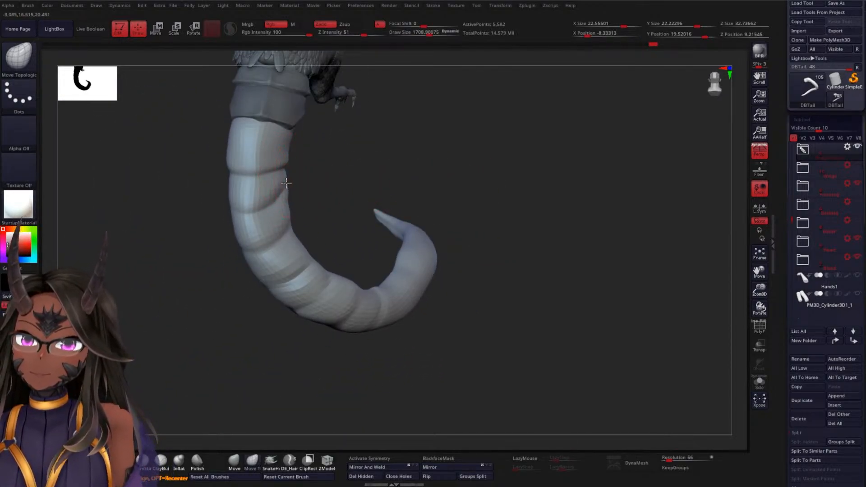
{"action": "mouse_move", "coordinate": [302, 180]}
{"action": "left_mouse_down"}
{"action": "mouse_move", "coordinate": [348, 210]}
{"action": "mouse_move", "coordinate": [400, 208]}
{"action": "mouse_move", "coordinate": [453, 242]}
{"action": "mouse_move", "coordinate": [527, 255]}
{"action": "left_mouse_up"}
Carve segment creases with the DamStandard brush along the last stretch of the tail, from past the bend to the tip
{"action": "left_click", "coordinate": [144, 461]}
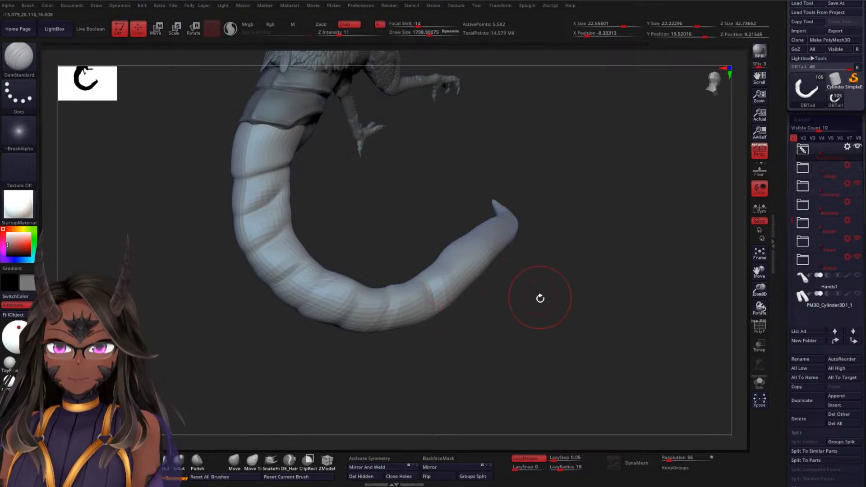
{"action": "left_click_drag", "start_coordinate": [540, 299], "coordinate": [499, 275]}
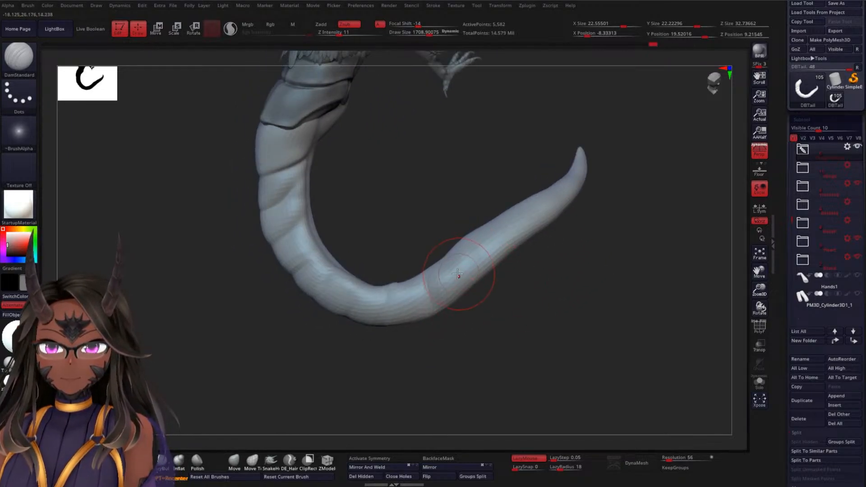
{"action": "left_click_drag", "start_coordinate": [505, 290], "coordinate": [555, 297]}
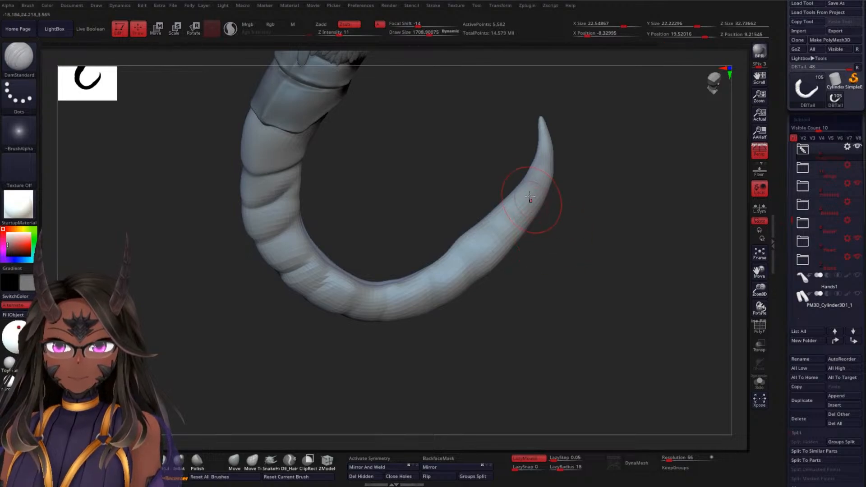
{"action": "mouse_move", "coordinate": [575, 218]}
{"action": "left_mouse_down"}
{"action": "mouse_move", "coordinate": [581, 222]}
{"action": "mouse_move", "coordinate": [545, 159]}
{"action": "left_mouse_up"}
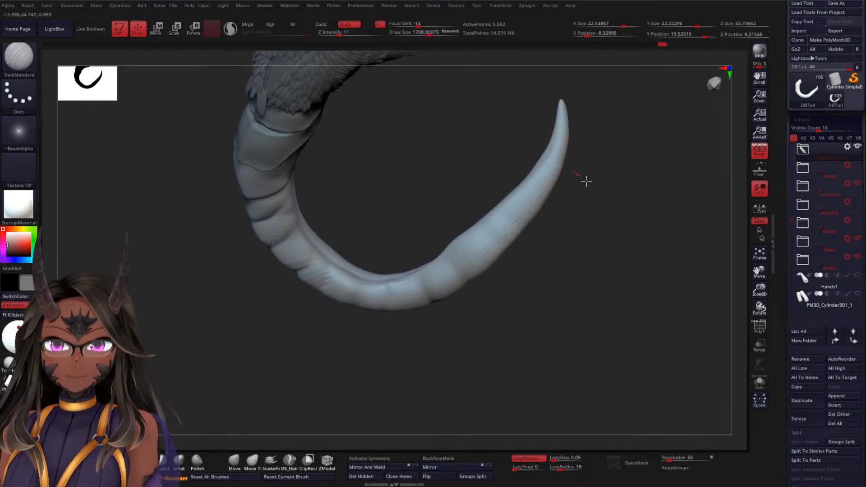
{"action": "left_click_drag", "start_coordinate": [615, 188], "coordinate": [597, 191]}
{"action": "mouse_move", "coordinate": [573, 138]}
{"action": "left_mouse_down"}
{"action": "mouse_move", "coordinate": [590, 135]}
{"action": "mouse_move", "coordinate": [587, 171]}
{"action": "mouse_move", "coordinate": [599, 185]}
{"action": "mouse_move", "coordinate": [541, 157]}
{"action": "left_mouse_up"}
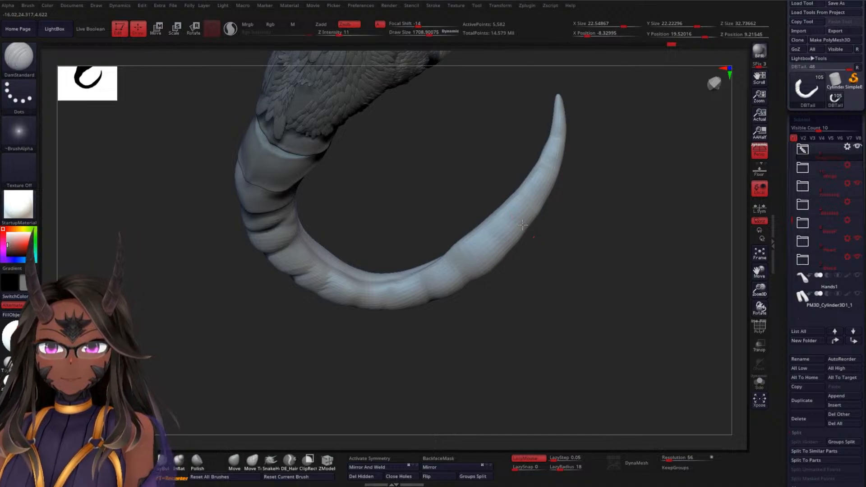
{"action": "mouse_move", "coordinate": [506, 258]}
{"action": "left_mouse_down"}
{"action": "mouse_move", "coordinate": [561, 298]}
{"action": "mouse_move", "coordinate": [543, 262]}
{"action": "mouse_move", "coordinate": [632, 272]}
{"action": "mouse_move", "coordinate": [631, 226]}
{"action": "mouse_move", "coordinate": [580, 240]}
{"action": "mouse_move", "coordinate": [499, 234]}
{"action": "left_mouse_up"}
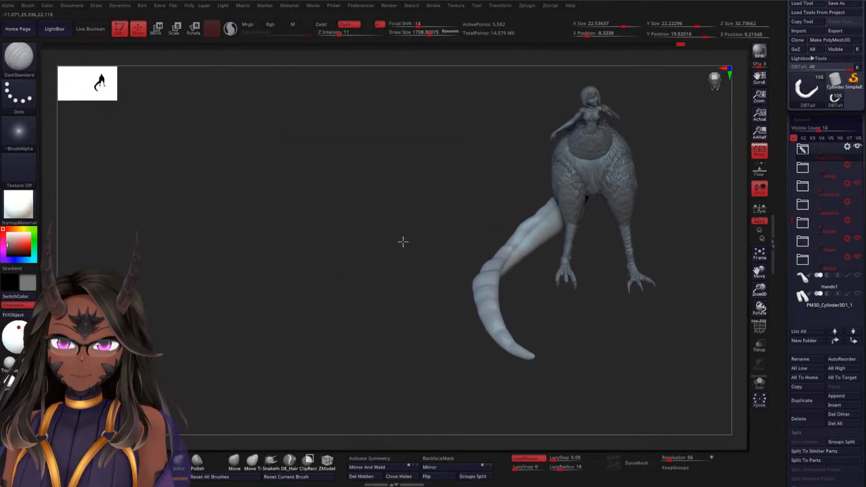
Reshape the tail's contour between the bend and the tip with the Move brush at a Draw Size of about 1509
{"action": "left_click_drag", "start_coordinate": [403, 243], "coordinate": [522, 259], "text": "alt"}
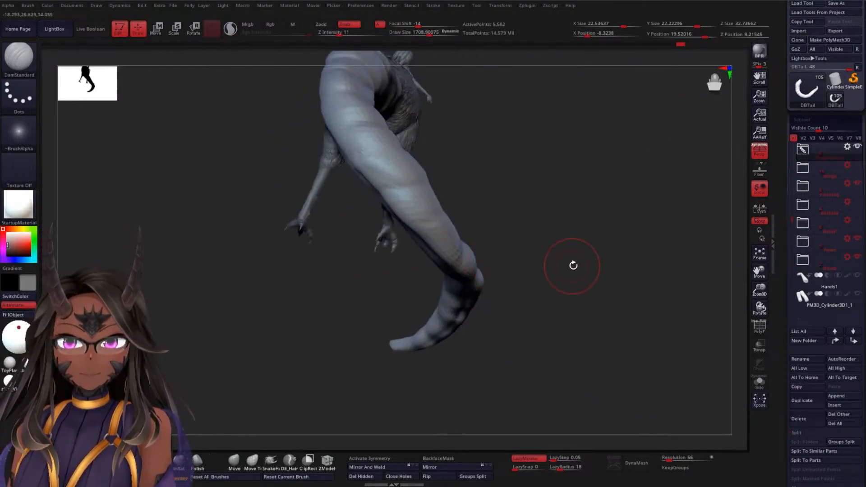
{"action": "mouse_move", "coordinate": [573, 266]}
{"action": "left_mouse_down"}
{"action": "mouse_move", "coordinate": [630, 245]}
{"action": "mouse_move", "coordinate": [605, 282]}
{"action": "mouse_move", "coordinate": [579, 296]}
{"action": "mouse_move", "coordinate": [564, 292]}
{"action": "mouse_move", "coordinate": [545, 325]}
{"action": "left_mouse_up"}
{"action": "key", "text": "space"}
{"action": "key", "text": "space"}
{"action": "mouse_move", "coordinate": [489, 272]}
{"action": "left_mouse_down", "text": "shift"}
{"action": "mouse_move", "coordinate": [468, 282]}
{"action": "mouse_move", "coordinate": [564, 248]}
{"action": "left_mouse_up", "text": "shift"}
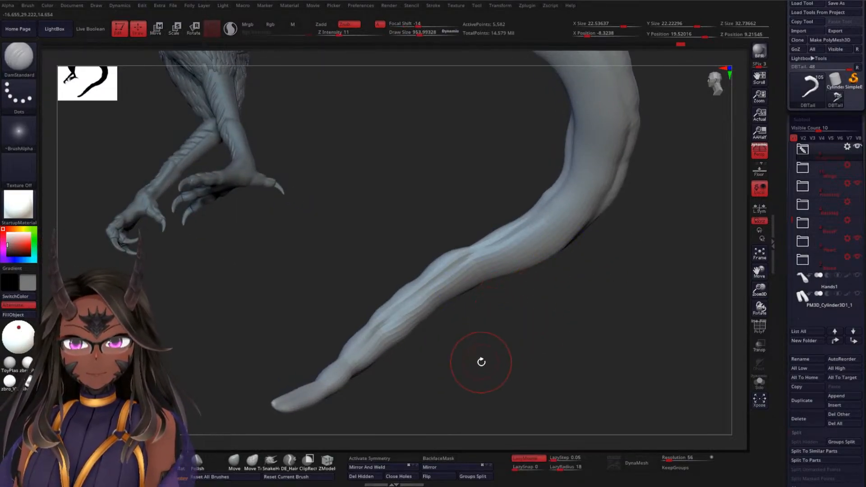
{"action": "left_click", "coordinate": [235, 462]}
{"action": "key", "text": "space"}
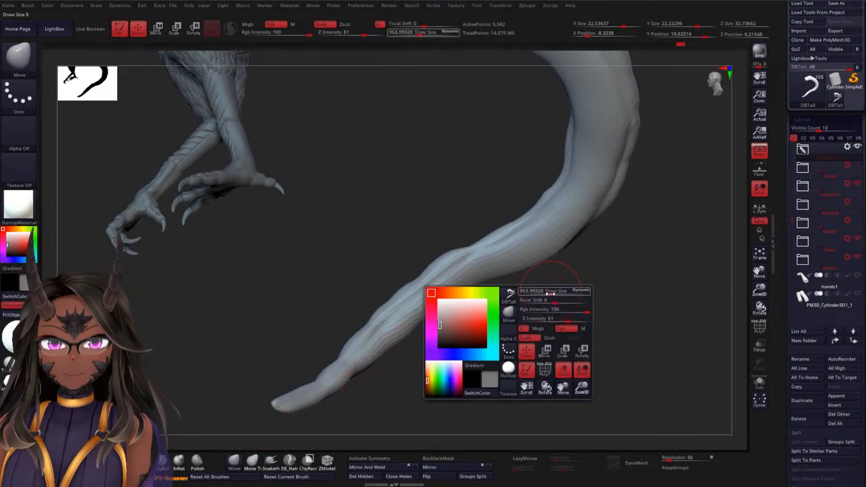
{"action": "mouse_move", "coordinate": [551, 293]}
{"action": "left_mouse_down"}
{"action": "mouse_move", "coordinate": [559, 293]}
{"action": "mouse_move", "coordinate": [543, 316]}
{"action": "left_mouse_up"}
{"action": "left_click_drag", "start_coordinate": [477, 277], "coordinate": [482, 283]}
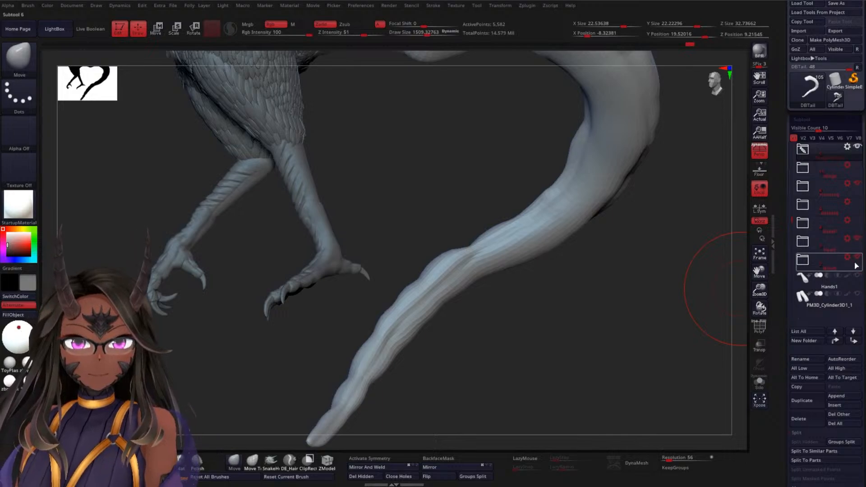
Show the spiked rock base temporarily and examine from several sides how the tail rests on it
{"action": "left_click", "coordinate": [832, 228]}
{"action": "left_click_drag", "start_coordinate": [240, 277], "coordinate": [318, 204]}
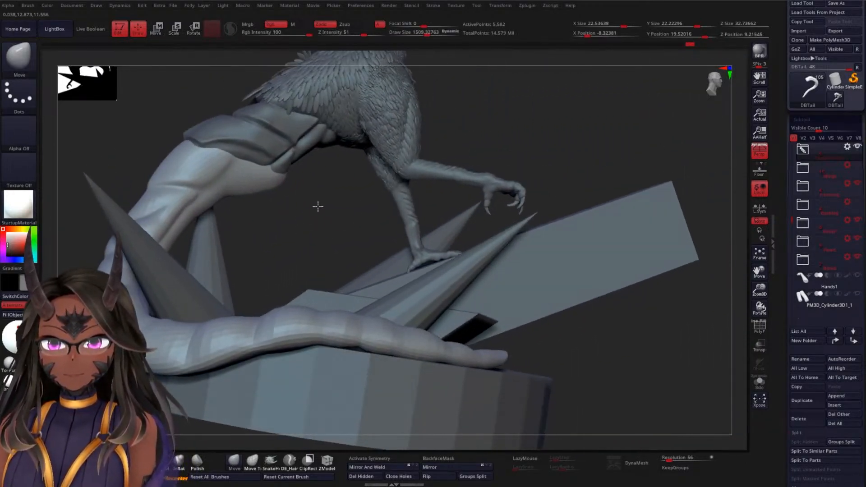
{"action": "key", "text": "f"}
{"action": "mouse_move", "coordinate": [607, 88]}
{"action": "left_mouse_down"}
{"action": "mouse_move", "coordinate": [567, 126]}
{"action": "mouse_move", "coordinate": [613, 122]}
{"action": "mouse_move", "coordinate": [541, 157]}
{"action": "mouse_move", "coordinate": [547, 185]}
{"action": "mouse_move", "coordinate": [536, 161]}
{"action": "mouse_move", "coordinate": [530, 208]}
{"action": "mouse_move", "coordinate": [419, 162]}
{"action": "left_mouse_up"}
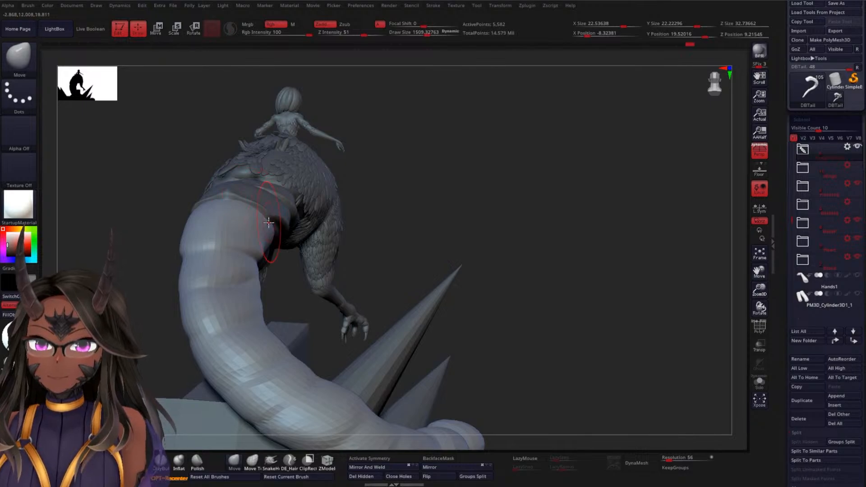
{"action": "mouse_move", "coordinate": [392, 180]}
{"action": "left_mouse_down"}
{"action": "mouse_move", "coordinate": [490, 187]}
{"action": "mouse_move", "coordinate": [463, 201]}
{"action": "left_mouse_up"}
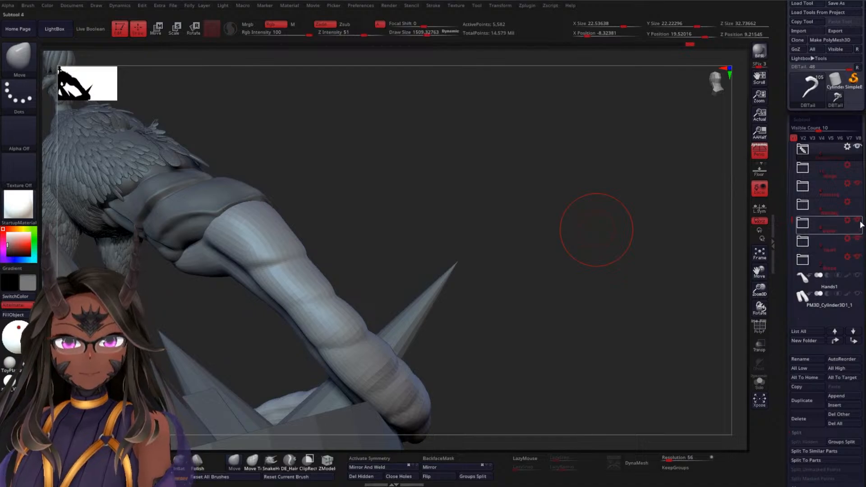
{"action": "mouse_move", "coordinate": [597, 229]}
{"action": "left_mouse_down"}
{"action": "mouse_move", "coordinate": [548, 226]}
{"action": "mouse_move", "coordinate": [502, 238]}
{"action": "left_mouse_up"}
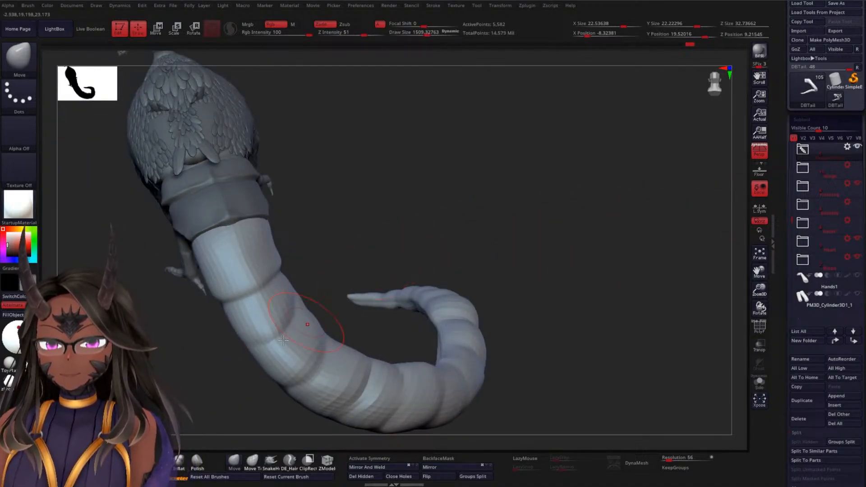
Carve crosswise segment creases with the DamStandard brush across the stretch of the tail just past the bend
{"action": "key", "text": "b"}
{"action": "key", "text": "d"}
{"action": "key", "text": "s"}
{"action": "left_click_drag", "start_coordinate": [409, 208], "coordinate": [399, 199]}
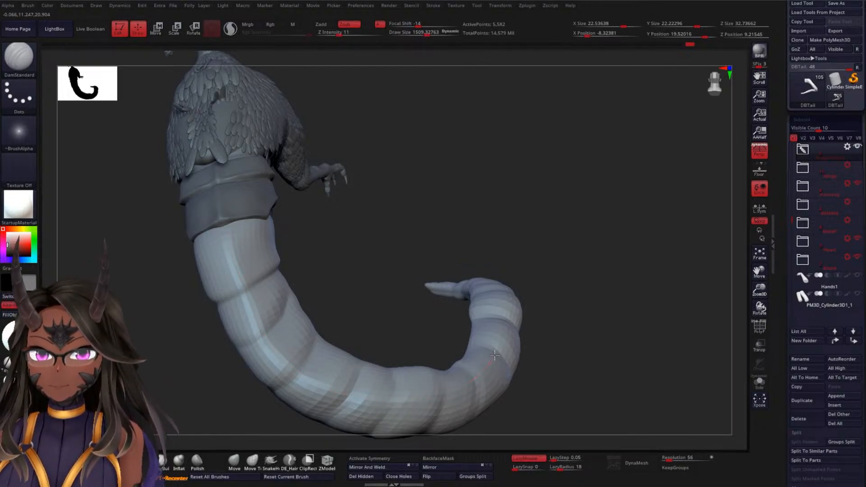
{"action": "mouse_move", "coordinate": [501, 327]}
{"action": "left_mouse_down"}
{"action": "mouse_move", "coordinate": [515, 290]}
{"action": "mouse_move", "coordinate": [557, 315]}
{"action": "mouse_move", "coordinate": [555, 325]}
{"action": "left_mouse_up"}
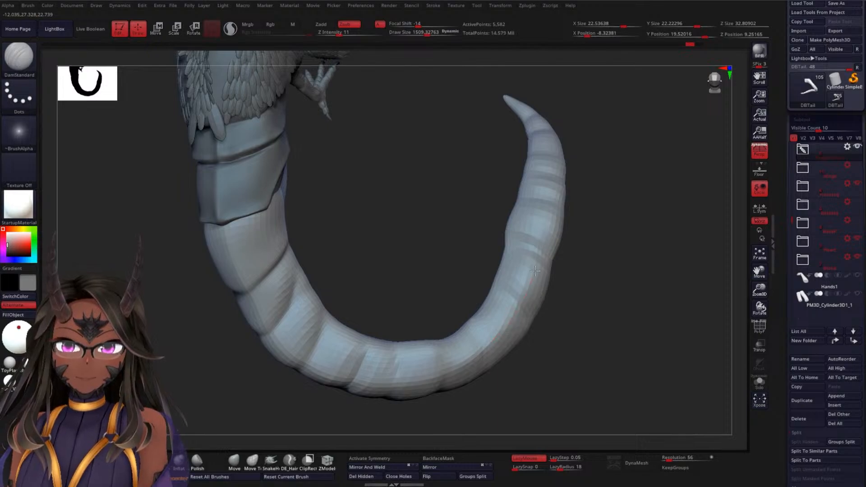
{"action": "mouse_move", "coordinate": [638, 183]}
{"action": "left_mouse_down"}
{"action": "mouse_move", "coordinate": [599, 223]}
{"action": "mouse_move", "coordinate": [594, 247]}
{"action": "mouse_move", "coordinate": [504, 273]}
{"action": "left_mouse_up"}
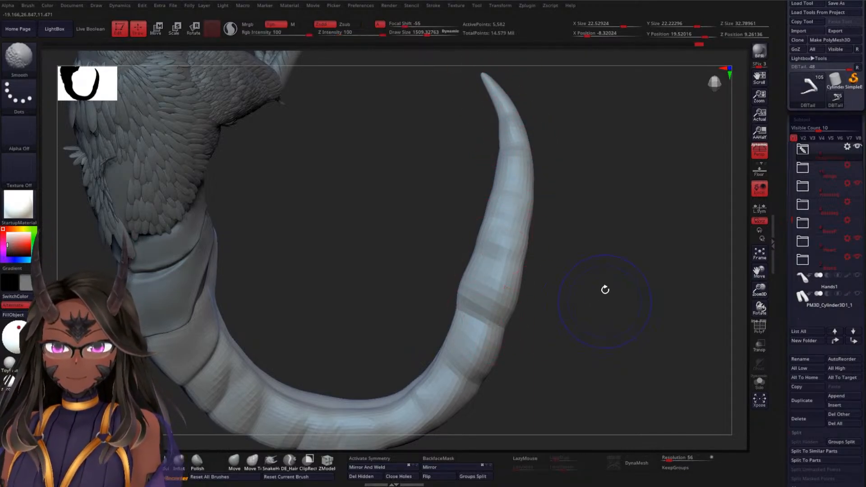
Refine the segment creases along the tapering end of the tail, carving them from the top down its sides
{"action": "left_click_drag", "start_coordinate": [605, 291], "coordinate": [421, 352]}
{"action": "mouse_move", "coordinate": [562, 332]}
{"action": "left_mouse_down"}
{"action": "mouse_move", "coordinate": [571, 269]}
{"action": "mouse_move", "coordinate": [560, 279]}
{"action": "left_mouse_up"}
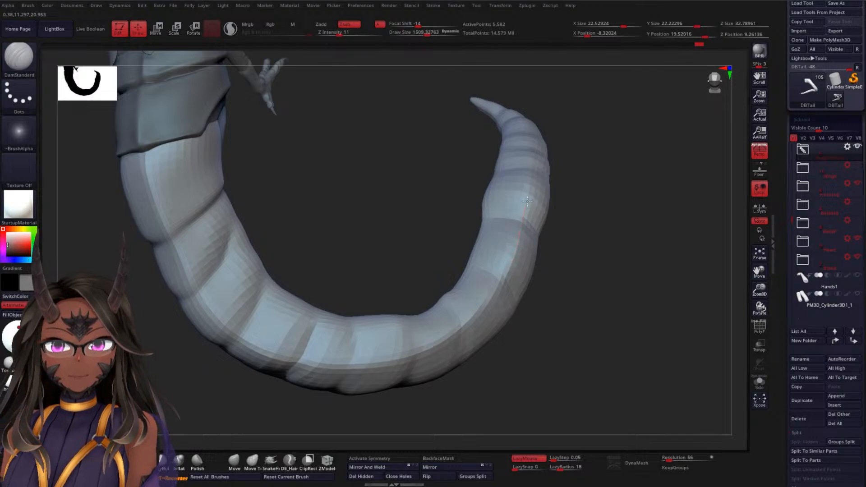
{"action": "mouse_move", "coordinate": [518, 103]}
{"action": "left_mouse_down"}
{"action": "mouse_move", "coordinate": [609, 209]}
{"action": "mouse_move", "coordinate": [594, 294]}
{"action": "mouse_move", "coordinate": [591, 271]}
{"action": "left_mouse_up"}
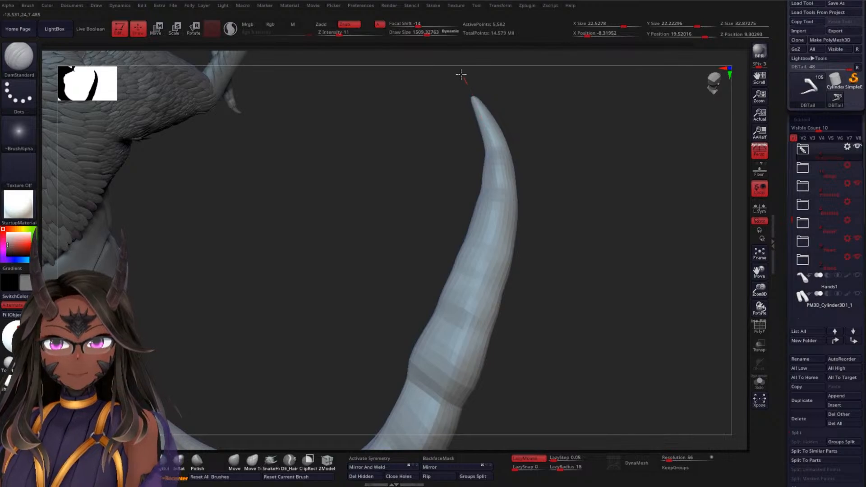
{"action": "mouse_move", "coordinate": [532, 185]}
{"action": "left_mouse_down"}
{"action": "mouse_move", "coordinate": [595, 230]}
{"action": "mouse_move", "coordinate": [557, 302]}
{"action": "mouse_move", "coordinate": [578, 242]}
{"action": "mouse_move", "coordinate": [578, 278]}
{"action": "mouse_move", "coordinate": [558, 298]}
{"action": "left_mouse_up"}
{"action": "mouse_move", "coordinate": [502, 276]}
{"action": "left_mouse_down"}
{"action": "mouse_move", "coordinate": [549, 292]}
{"action": "mouse_move", "coordinate": [516, 227]}
{"action": "mouse_move", "coordinate": [507, 257]}
{"action": "left_mouse_up"}
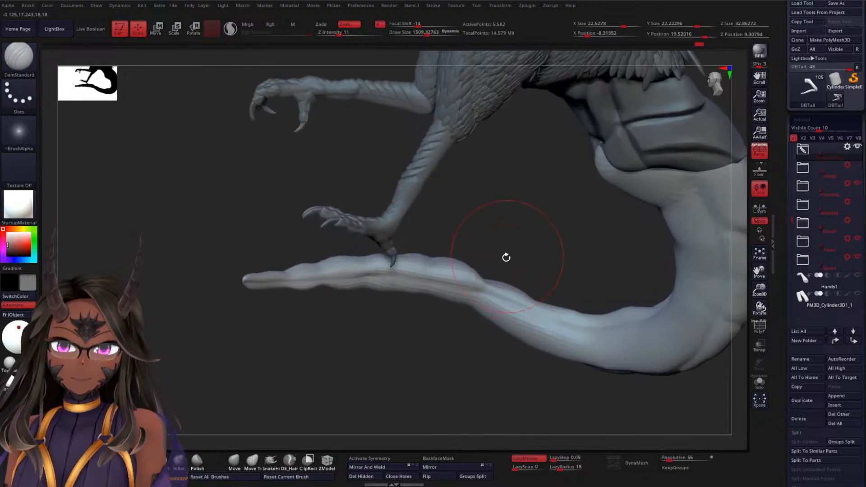
Adjust the outer contour of the tail's bend with the Move Topological brush at a Draw Size of about 1877
{"action": "left_click", "coordinate": [254, 460]}
{"action": "key", "text": "space"}
{"action": "mouse_move", "coordinate": [545, 236]}
{"action": "left_mouse_down"}
{"action": "mouse_move", "coordinate": [568, 271]}
{"action": "mouse_move", "coordinate": [569, 303]}
{"action": "left_mouse_up"}
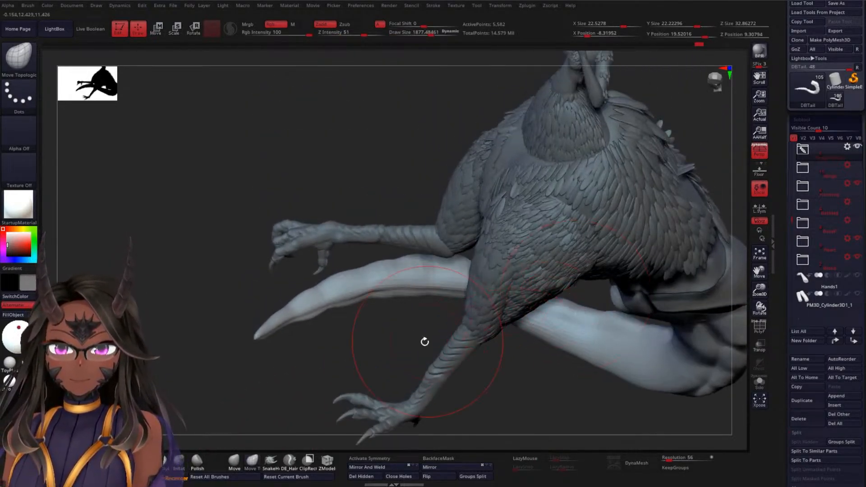
{"action": "left_click_drag", "start_coordinate": [348, 362], "coordinate": [486, 379]}
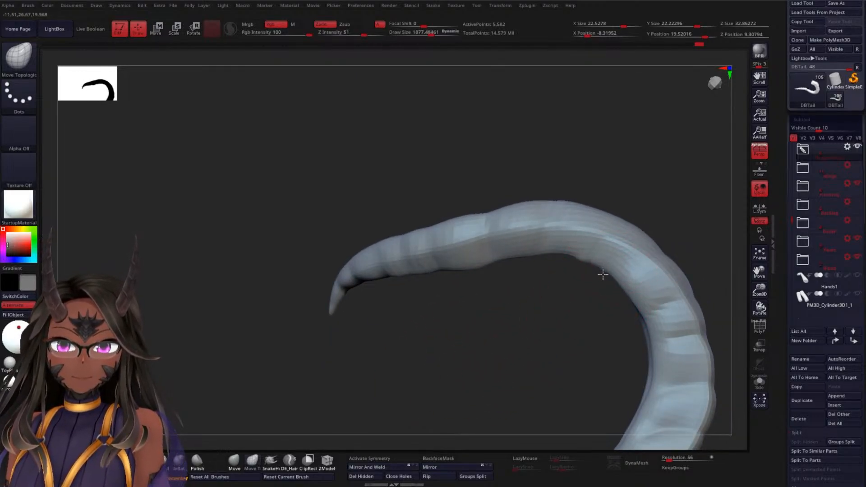
{"action": "right_click_drag", "start_coordinate": [621, 263], "coordinate": [664, 249]}
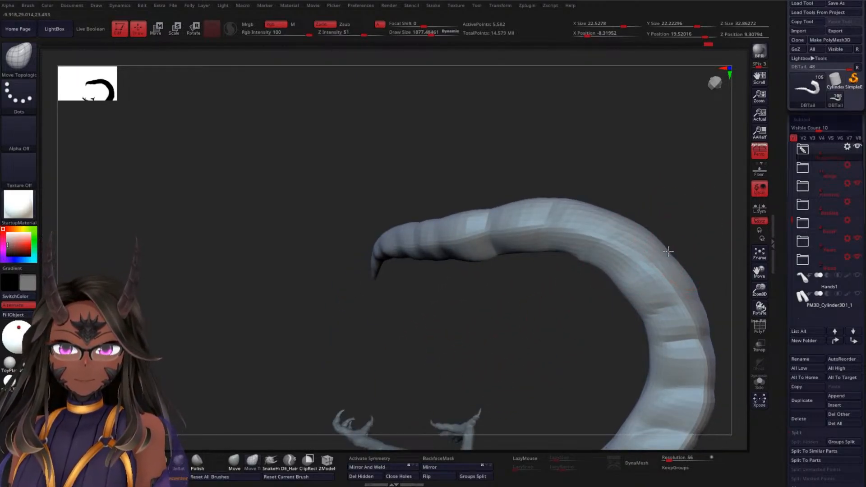
{"action": "left_click_drag", "start_coordinate": [668, 251], "coordinate": [669, 246]}
Reshape the outline of the individual segments from the tail's bend towards the tip
{"action": "left_click_drag", "start_coordinate": [613, 209], "coordinate": [611, 205]}
{"action": "right_click_drag", "start_coordinate": [572, 191], "coordinate": [558, 218]}
{"action": "left_click_drag", "start_coordinate": [555, 254], "coordinate": [555, 258]}
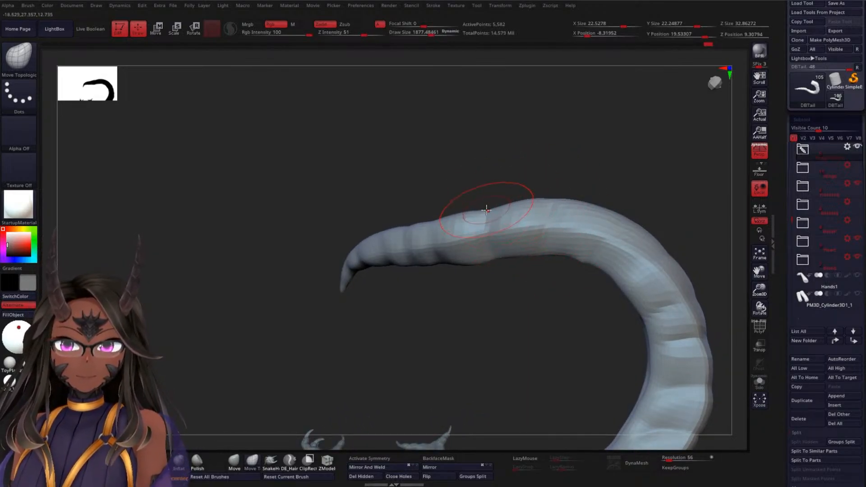
{"action": "mouse_move", "coordinate": [486, 209]}
{"action": "left_mouse_down"}
{"action": "mouse_move", "coordinate": [458, 165]}
{"action": "mouse_move", "coordinate": [451, 172]}
{"action": "left_mouse_up"}
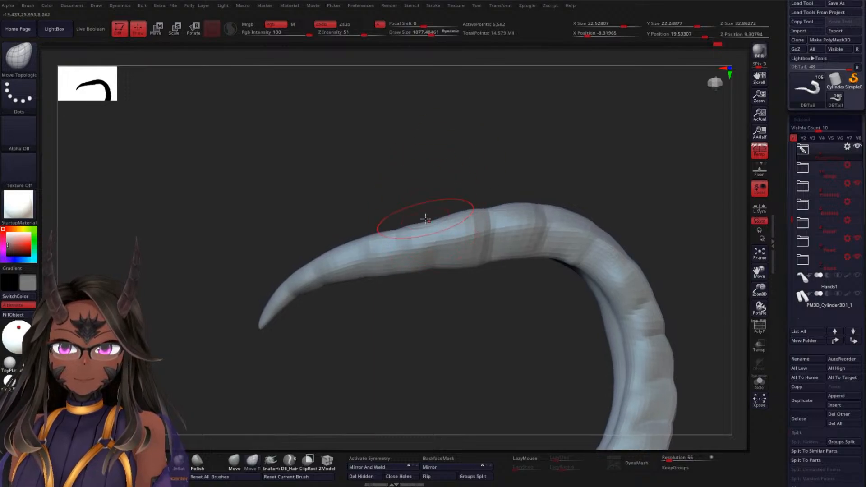
{"action": "left_click_drag", "start_coordinate": [426, 219], "coordinate": [424, 213]}
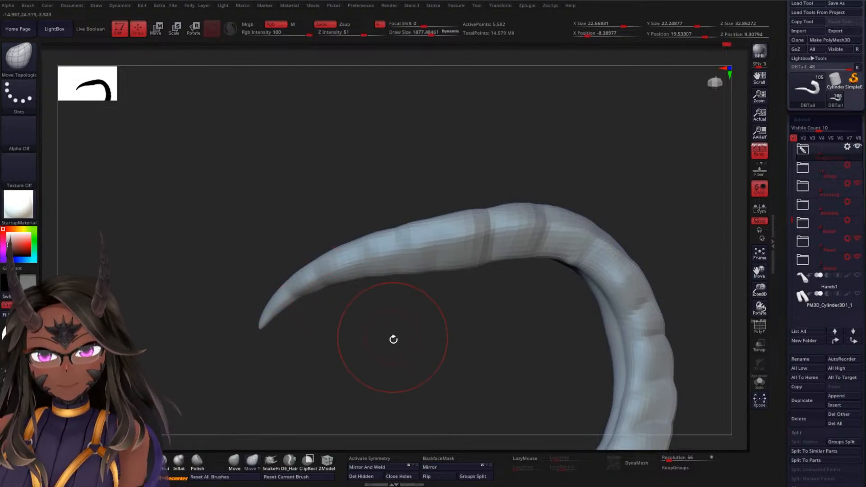
Nudge the segment edges along the side groove on the tail's last stretch
{"action": "left_click_drag", "start_coordinate": [393, 338], "coordinate": [392, 290]}
{"action": "left_click_drag", "start_coordinate": [496, 239], "coordinate": [499, 153]}
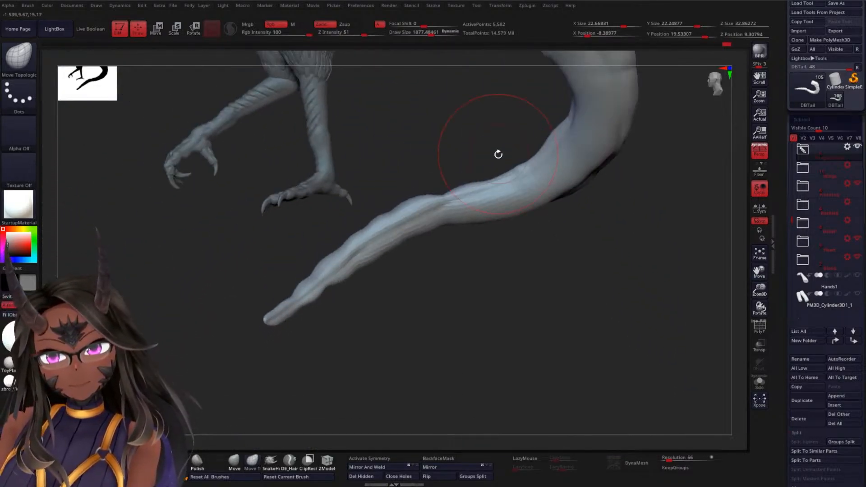
{"action": "left_click_drag", "start_coordinate": [472, 263], "coordinate": [448, 219]}
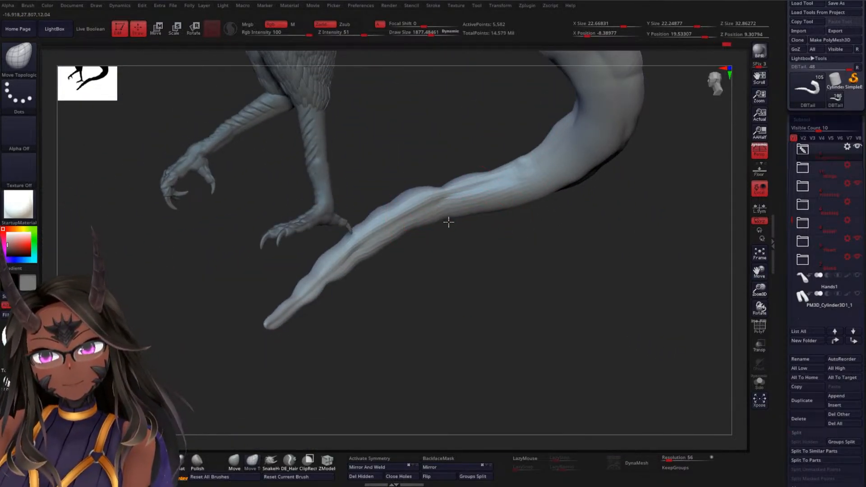
{"action": "mouse_move", "coordinate": [445, 189]}
{"action": "left_mouse_down"}
{"action": "mouse_move", "coordinate": [442, 180]}
{"action": "mouse_move", "coordinate": [444, 193]}
{"action": "left_mouse_up"}
{"action": "right_click_drag", "start_coordinate": [452, 195], "coordinate": [448, 188]}
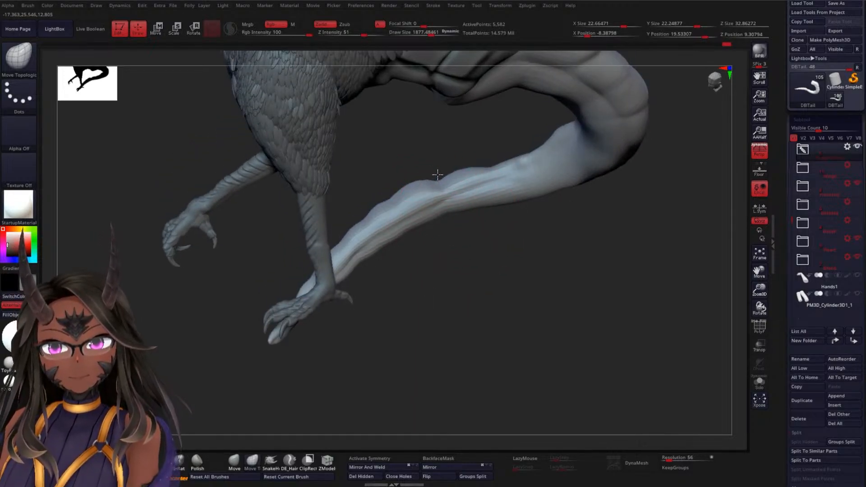
{"action": "right_click_drag", "start_coordinate": [482, 264], "coordinate": [403, 223]}
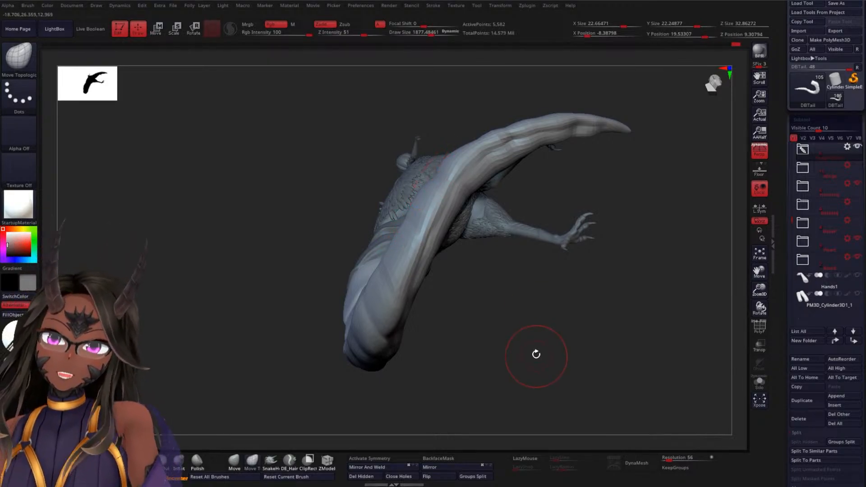
Even out the overall curve of the tail from the bend to the tip with the Move Topological brush
{"action": "mouse_move", "coordinate": [536, 354]}
{"action": "right_mouse_down"}
{"action": "mouse_move", "coordinate": [510, 271]}
{"action": "mouse_move", "coordinate": [575, 274]}
{"action": "right_mouse_up"}
{"action": "mouse_move", "coordinate": [535, 233]}
{"action": "right_mouse_down", "text": "ctrl"}
{"action": "mouse_move", "coordinate": [543, 201]}
{"action": "mouse_move", "coordinate": [520, 240]}
{"action": "mouse_move", "coordinate": [512, 239]}
{"action": "right_mouse_up", "text": "ctrl"}
{"action": "right_click_drag", "start_coordinate": [478, 191], "coordinate": [435, 203]}
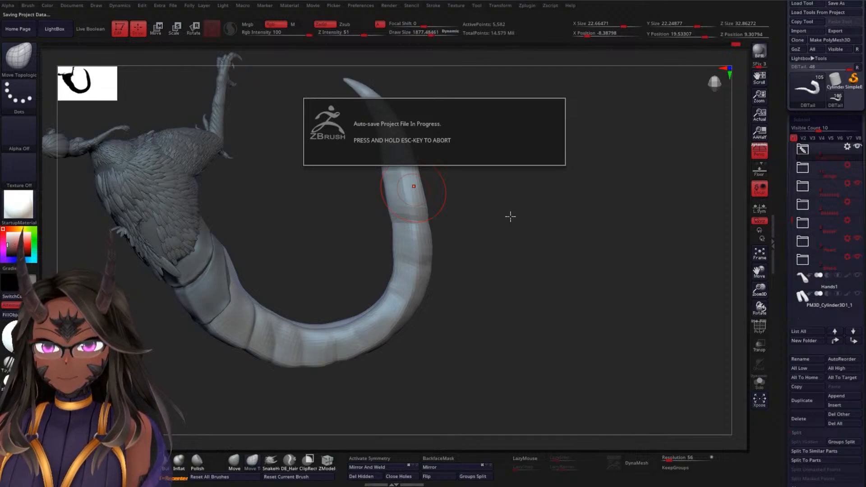
{"action": "right_click_drag", "start_coordinate": [497, 199], "coordinate": [441, 190]}
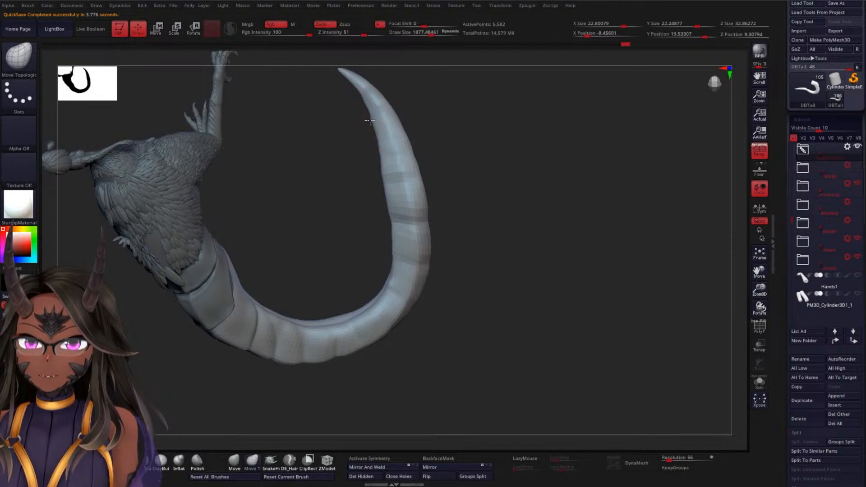
{"action": "right_click_drag", "start_coordinate": [504, 222], "coordinate": [392, 283]}
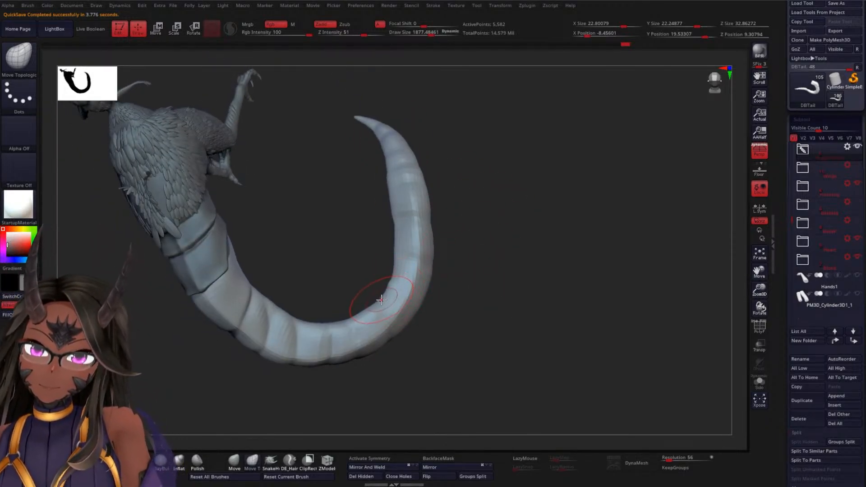
{"action": "right_click_drag", "start_coordinate": [508, 283], "coordinate": [338, 306]}
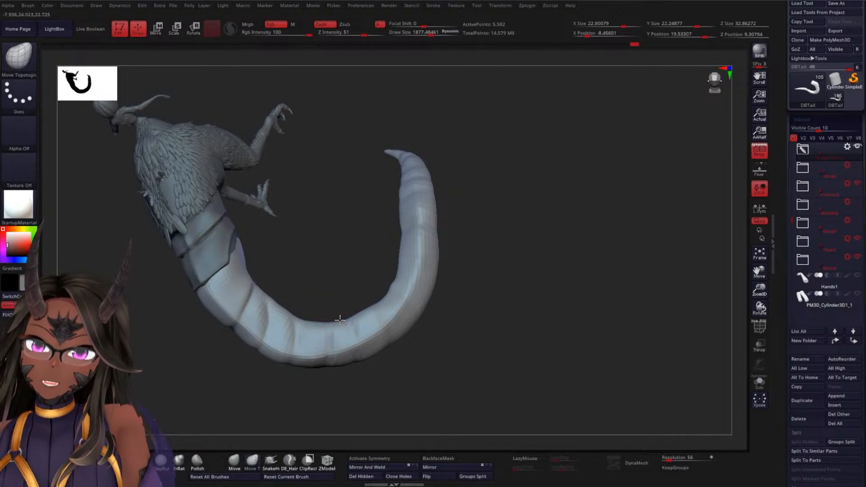
Examine the reshaped tail from below, from the front and from behind in relation to the body
{"action": "mouse_move", "coordinate": [499, 322]}
{"action": "right_mouse_down"}
{"action": "mouse_move", "coordinate": [472, 354]}
{"action": "mouse_move", "coordinate": [480, 319]}
{"action": "mouse_move", "coordinate": [464, 338]}
{"action": "mouse_move", "coordinate": [320, 206]}
{"action": "right_mouse_up"}
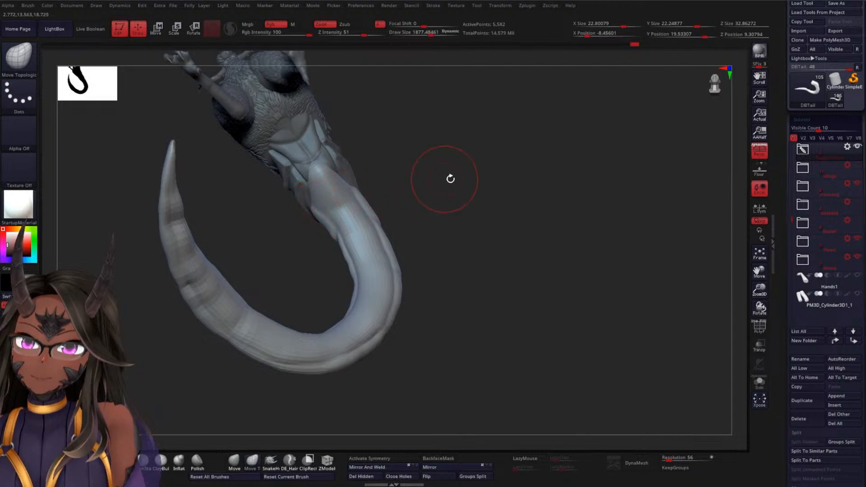
{"action": "right_click_drag", "start_coordinate": [448, 178], "coordinate": [467, 249]}
{"action": "right_click_drag", "start_coordinate": [493, 220], "coordinate": [547, 226]}
{"action": "right_click_drag", "start_coordinate": [362, 288], "coordinate": [500, 209]}
{"action": "scroll", "coordinate": [782, 203], "scroll_direction": "down", "scroll_amount": 10}
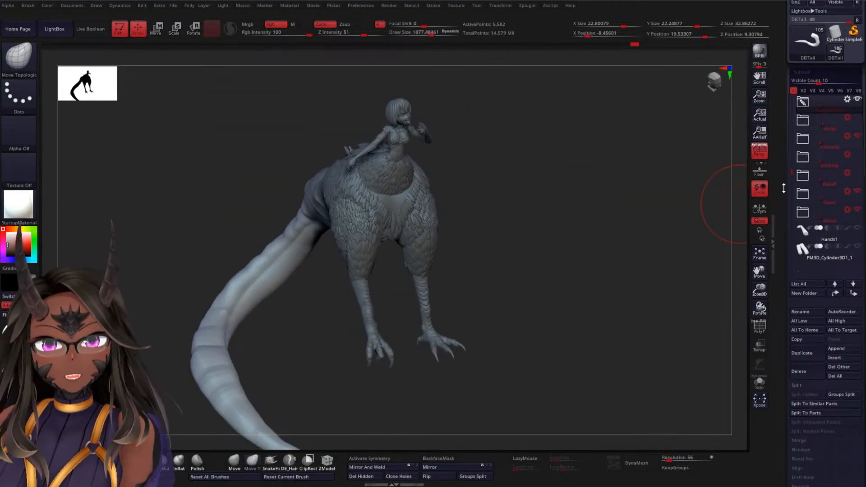
{"action": "right_click_drag", "start_coordinate": [565, 187], "coordinate": [541, 188]}
{"action": "right_click_drag", "start_coordinate": [506, 216], "coordinate": [451, 217]}
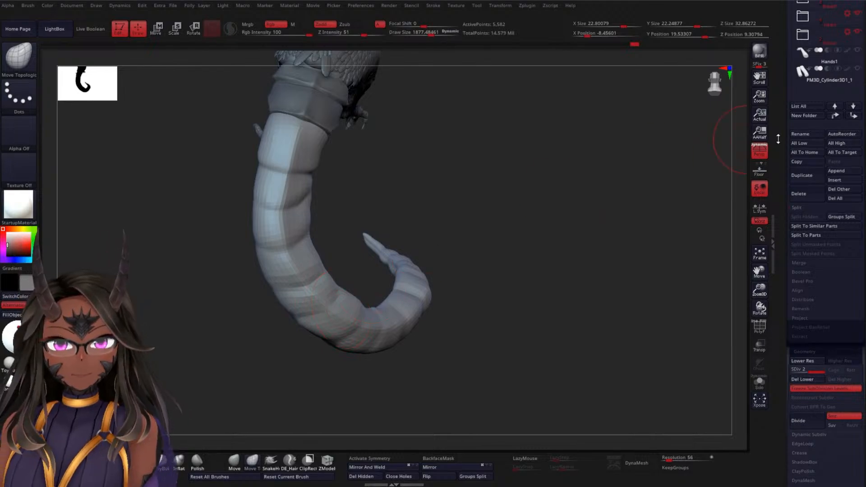
Save the tool and check the tail from behind and from the side
{"action": "left_click_drag", "start_coordinate": [779, 140], "coordinate": [775, 239]}
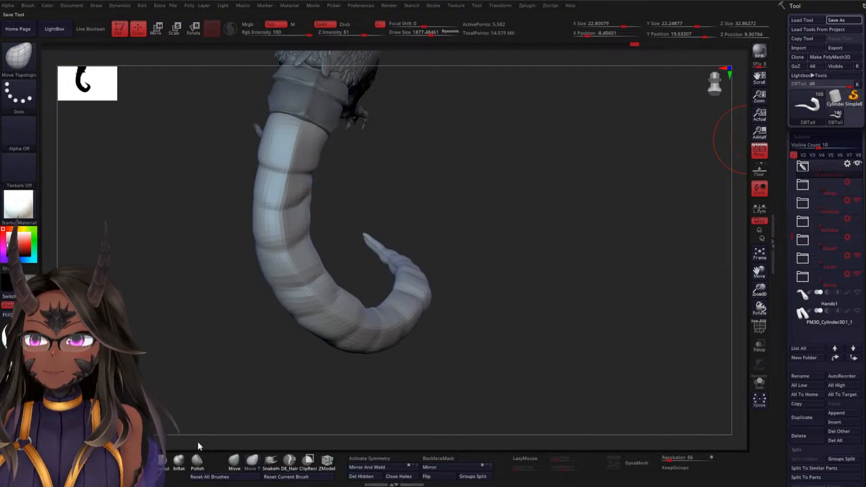
{"action": "left_click", "coordinate": [143, 462]}
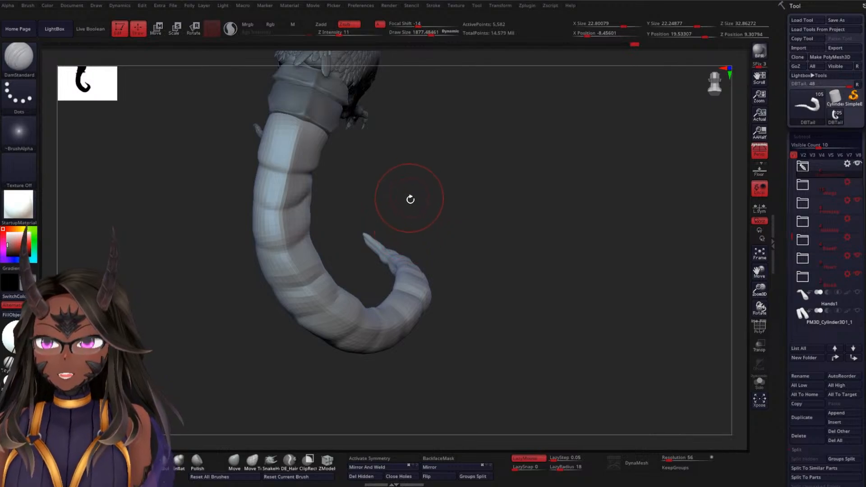
{"action": "left_click_drag", "start_coordinate": [445, 188], "coordinate": [458, 224]}
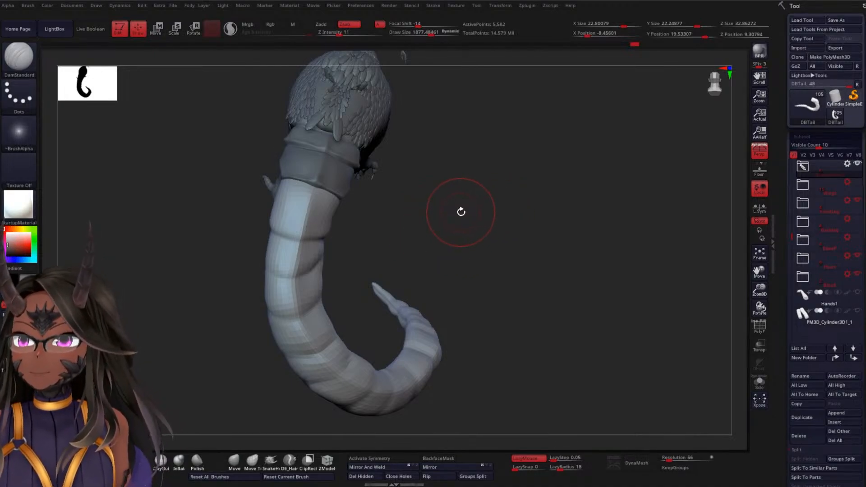
{"action": "left_click_drag", "start_coordinate": [461, 206], "coordinate": [486, 194]}
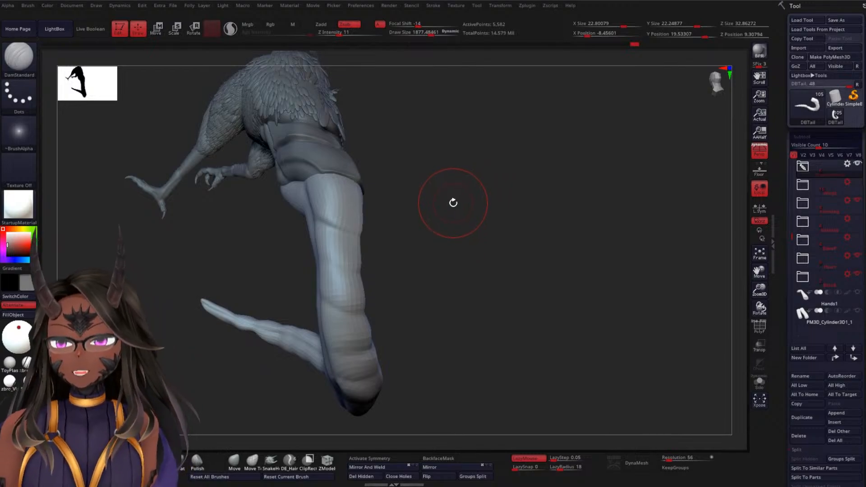
{"action": "mouse_move", "coordinate": [441, 207]}
{"action": "left_mouse_down"}
{"action": "mouse_move", "coordinate": [451, 222]}
{"action": "mouse_move", "coordinate": [441, 242]}
{"action": "left_mouse_up"}
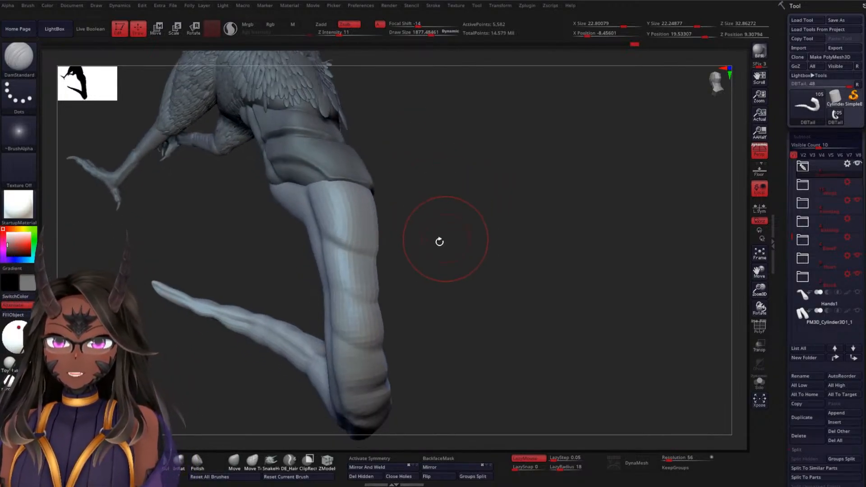
Adjust the contour of the tail's upper segments below the armour plates with the Move brush
{"action": "left_click", "coordinate": [234, 467]}
{"action": "mouse_move", "coordinate": [481, 201]}
{"action": "left_mouse_down"}
{"action": "mouse_move", "coordinate": [402, 180]}
{"action": "mouse_move", "coordinate": [402, 188]}
{"action": "mouse_move", "coordinate": [377, 187]}
{"action": "left_mouse_up"}
{"action": "left_click_drag", "start_coordinate": [343, 211], "coordinate": [321, 256]}
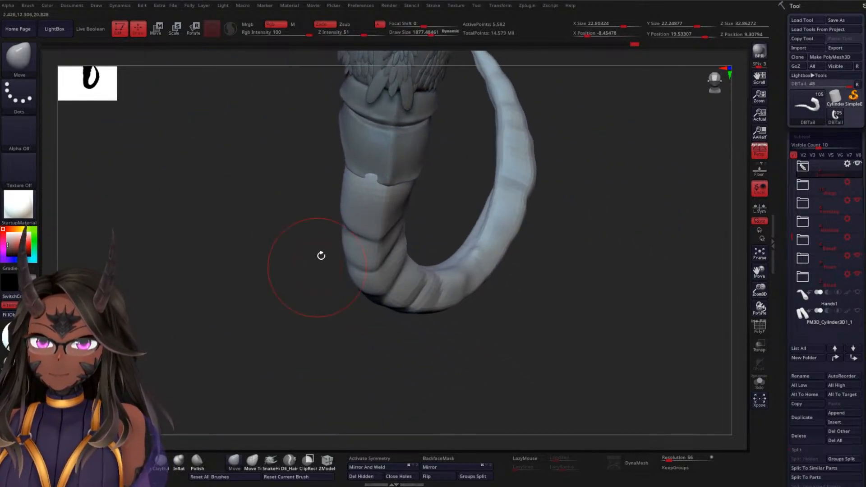
{"action": "left_click_drag", "start_coordinate": [254, 269], "coordinate": [357, 259]}
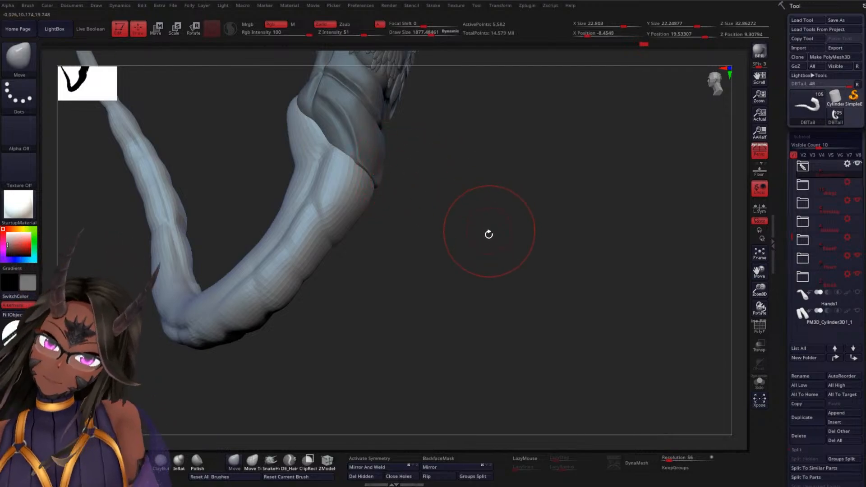
{"action": "left_click_drag", "start_coordinate": [487, 234], "coordinate": [507, 266]}
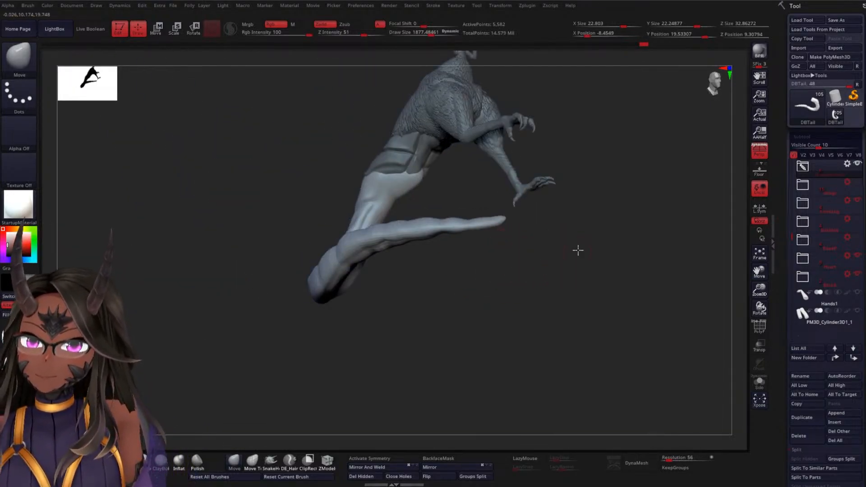
{"action": "left_click_drag", "start_coordinate": [578, 250], "coordinate": [496, 175]}
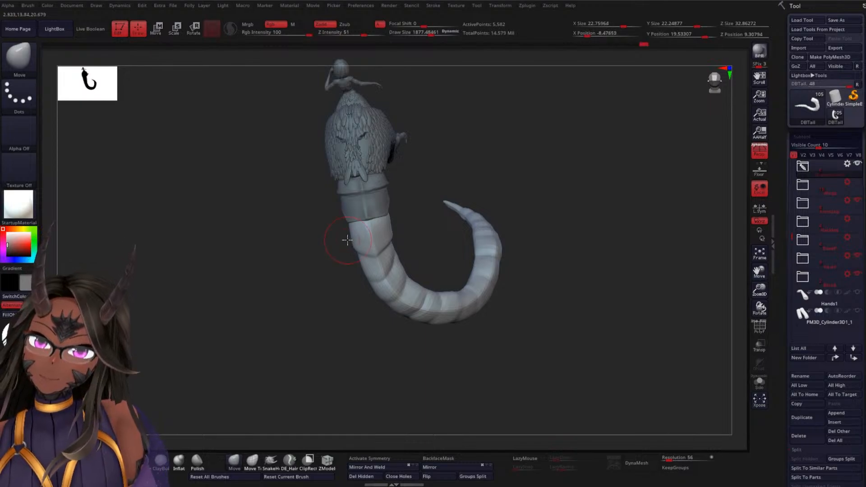
{"action": "mouse_move", "coordinate": [348, 240]}
{"action": "left_mouse_down"}
{"action": "mouse_move", "coordinate": [391, 283]}
{"action": "mouse_move", "coordinate": [362, 242]}
{"action": "mouse_move", "coordinate": [426, 240]}
{"action": "mouse_move", "coordinate": [427, 207]}
{"action": "mouse_move", "coordinate": [433, 242]}
{"action": "mouse_move", "coordinate": [363, 234]}
{"action": "mouse_move", "coordinate": [443, 282]}
{"action": "mouse_move", "coordinate": [427, 273]}
{"action": "mouse_move", "coordinate": [452, 276]}
{"action": "mouse_move", "coordinate": [540, 256]}
{"action": "mouse_move", "coordinate": [519, 253]}
{"action": "mouse_move", "coordinate": [547, 240]}
{"action": "mouse_move", "coordinate": [499, 251]}
{"action": "mouse_move", "coordinate": [480, 276]}
{"action": "left_mouse_up"}
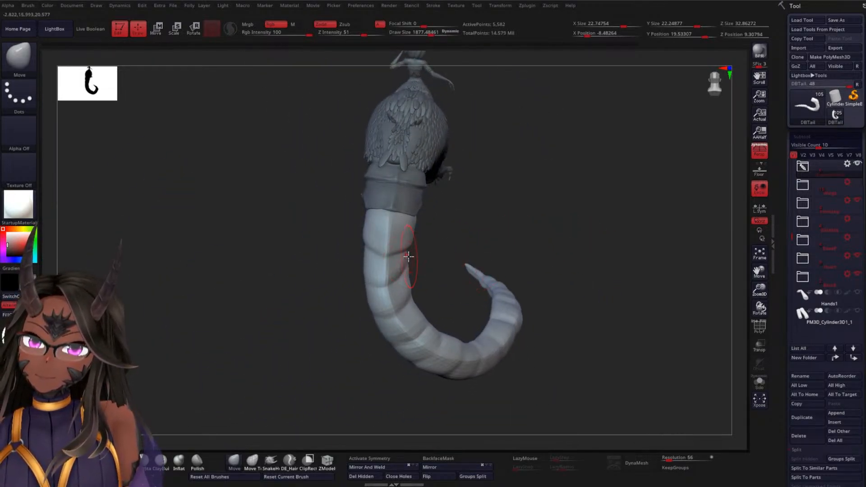
Deepen the crosswise segment crease at the lowest point of the tail's bend with DamStandard at a draw size of about 893
{"action": "left_click_drag", "start_coordinate": [557, 223], "coordinate": [537, 195]}
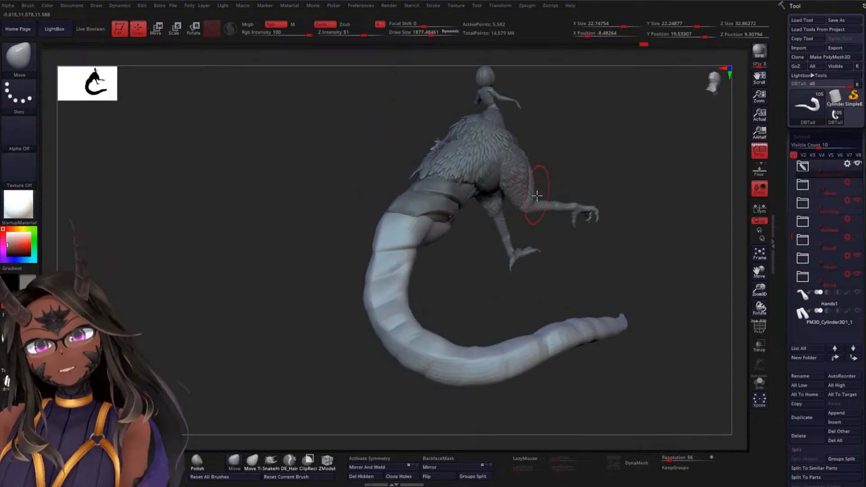
{"action": "left_click_drag", "start_coordinate": [495, 269], "coordinate": [380, 334]}
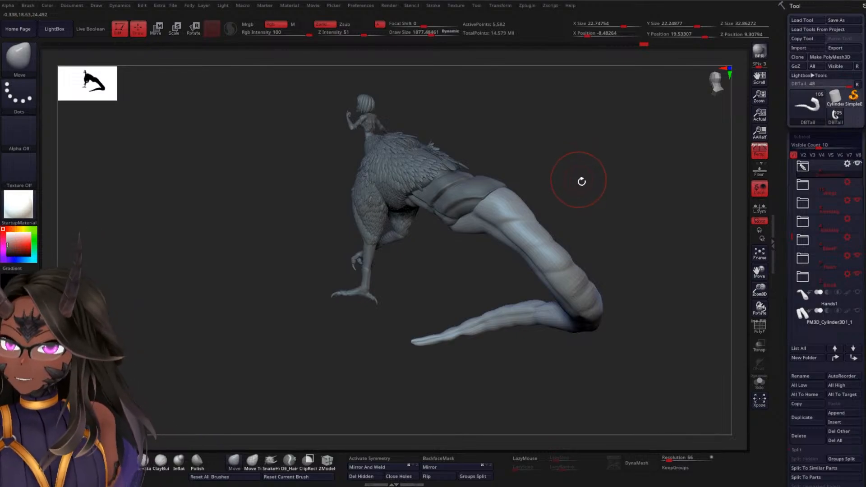
{"action": "left_click_drag", "start_coordinate": [581, 182], "coordinate": [541, 209]}
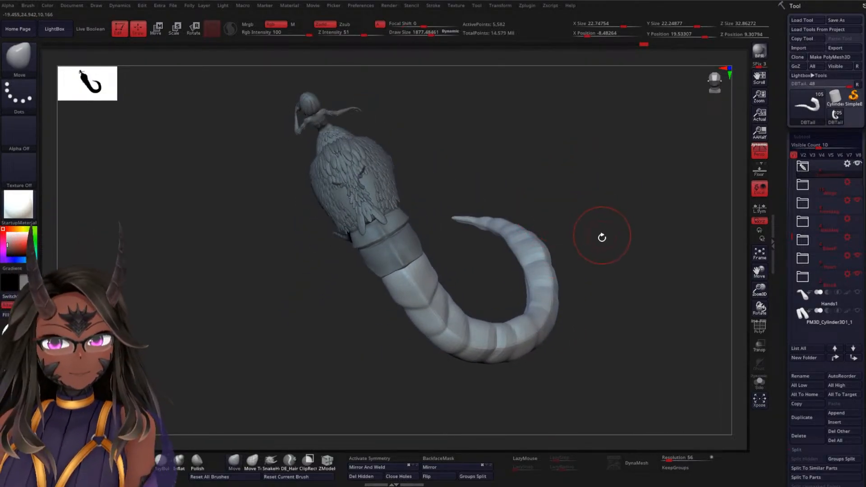
{"action": "left_click_drag", "start_coordinate": [601, 238], "coordinate": [544, 271], "text": "alt"}
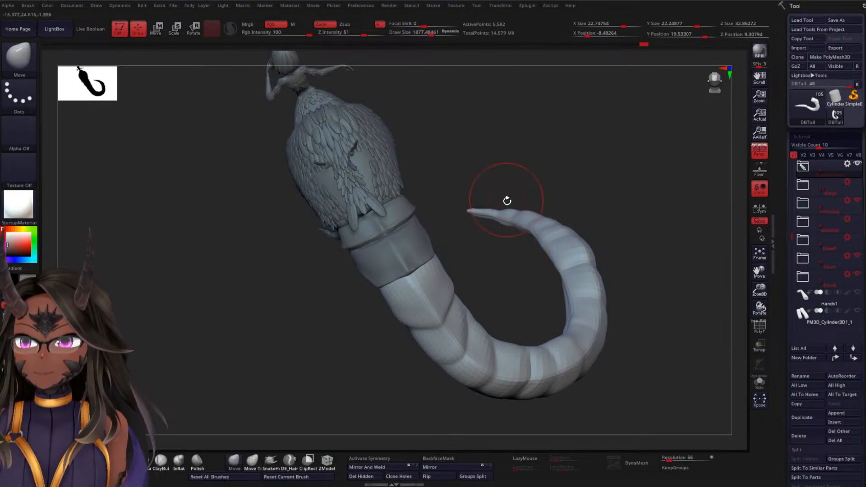
{"action": "left_click_drag", "start_coordinate": [575, 180], "coordinate": [526, 232]}
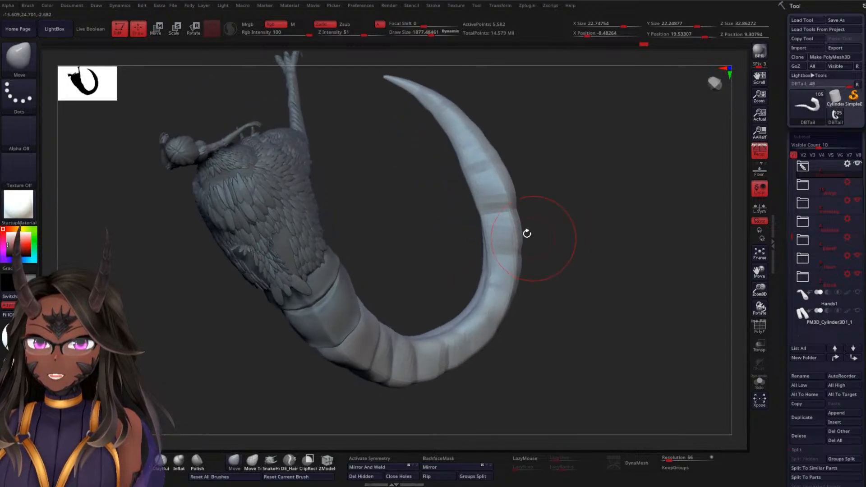
{"action": "mouse_move", "coordinate": [541, 195]}
{"action": "left_mouse_down"}
{"action": "mouse_move", "coordinate": [576, 189]}
{"action": "mouse_move", "coordinate": [584, 246]}
{"action": "mouse_move", "coordinate": [548, 212]}
{"action": "mouse_move", "coordinate": [574, 211]}
{"action": "mouse_move", "coordinate": [560, 211]}
{"action": "left_mouse_up"}
{"action": "left_click", "coordinate": [142, 463]}
{"action": "key", "text": "space"}
{"action": "mouse_move", "coordinate": [602, 230]}
{"action": "left_mouse_down", "text": "alt"}
{"action": "mouse_move", "coordinate": [602, 245]}
{"action": "mouse_move", "coordinate": [636, 277]}
{"action": "mouse_move", "coordinate": [618, 268]}
{"action": "mouse_move", "coordinate": [622, 253]}
{"action": "left_mouse_up", "text": "alt"}
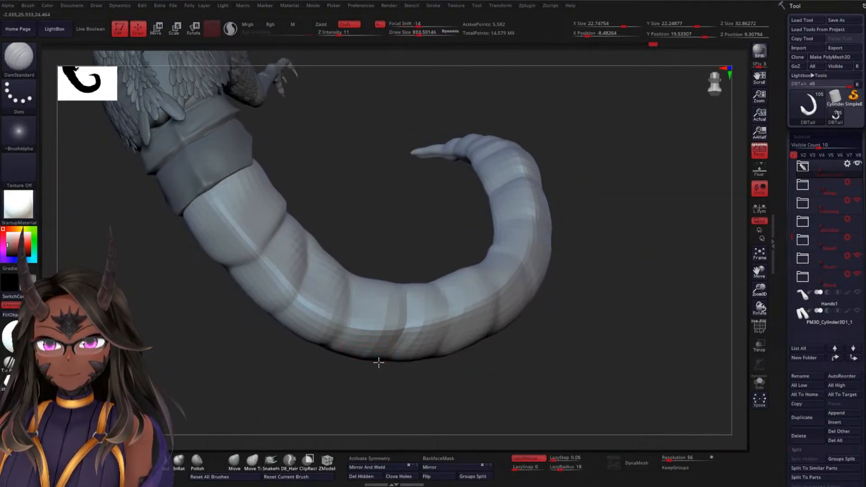
{"action": "mouse_move", "coordinate": [387, 355]}
{"action": "left_mouse_down"}
{"action": "mouse_move", "coordinate": [401, 323]}
{"action": "mouse_move", "coordinate": [380, 370]}
{"action": "mouse_move", "coordinate": [380, 425]}
{"action": "left_mouse_up"}
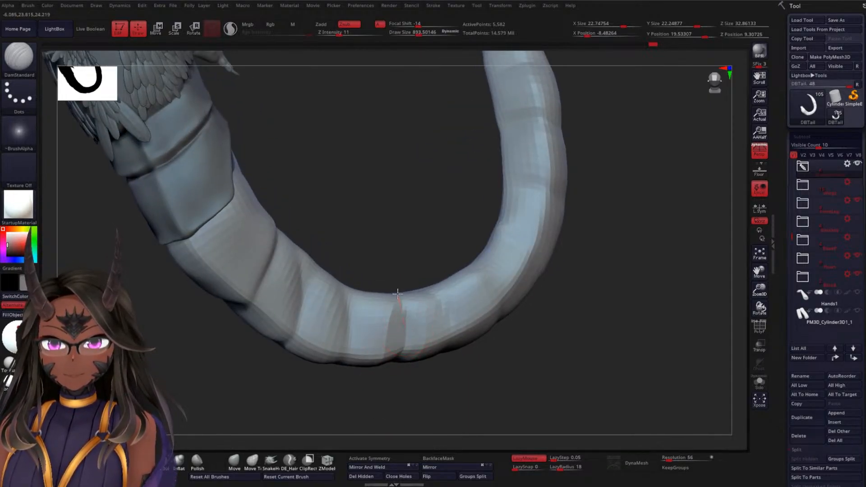
{"action": "mouse_move", "coordinate": [394, 386]}
{"action": "left_mouse_down"}
{"action": "mouse_move", "coordinate": [426, 292]}
{"action": "mouse_move", "coordinate": [411, 336]}
{"action": "left_mouse_up"}
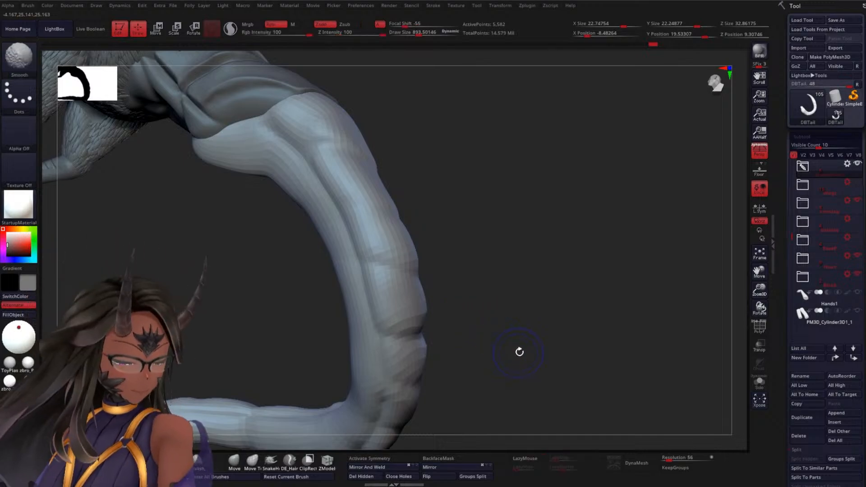
Carve the segment creases around the tail's outer side above the bend with the DamStandard brush
{"action": "left_click_drag", "start_coordinate": [519, 350], "coordinate": [421, 336]}
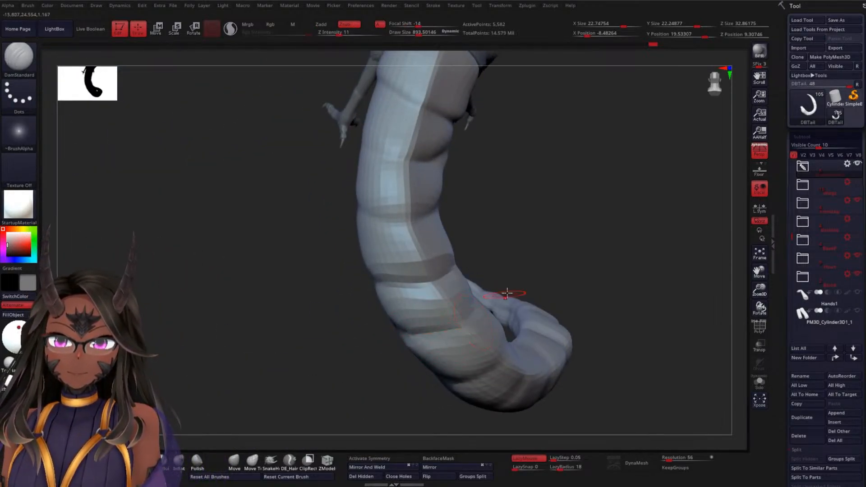
{"action": "left_click_drag", "start_coordinate": [621, 242], "coordinate": [460, 313]}
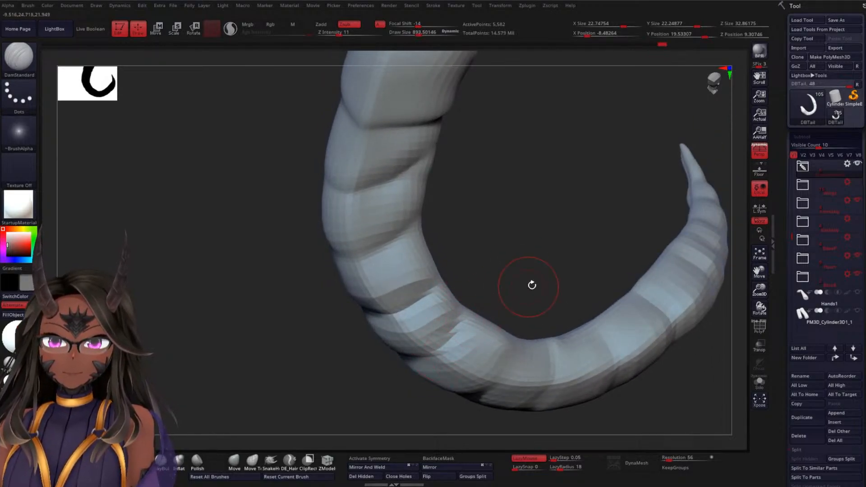
{"action": "mouse_move", "coordinate": [532, 285]}
{"action": "left_mouse_down"}
{"action": "mouse_move", "coordinate": [528, 236]}
{"action": "mouse_move", "coordinate": [546, 227]}
{"action": "mouse_move", "coordinate": [519, 281]}
{"action": "left_mouse_up"}
{"action": "left_click_drag", "start_coordinate": [555, 253], "coordinate": [510, 276]}
{"action": "left_click_drag", "start_coordinate": [472, 386], "coordinate": [479, 295]}
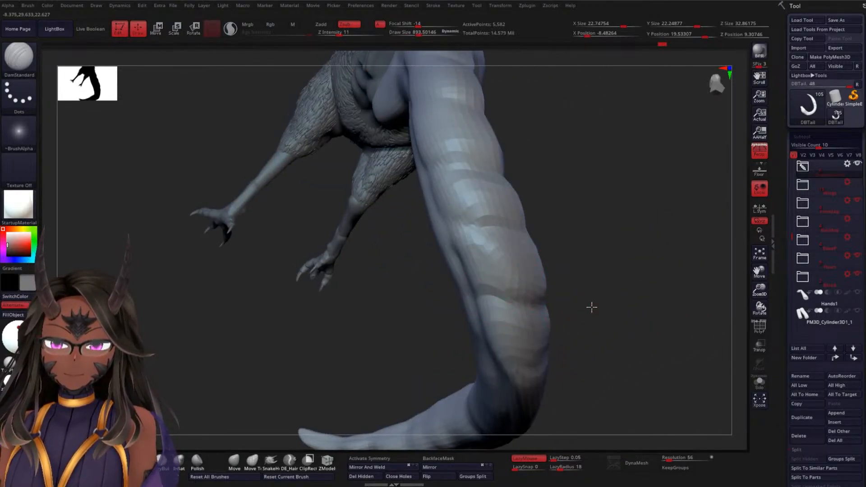
{"action": "left_click_drag", "start_coordinate": [591, 307], "coordinate": [540, 302]}
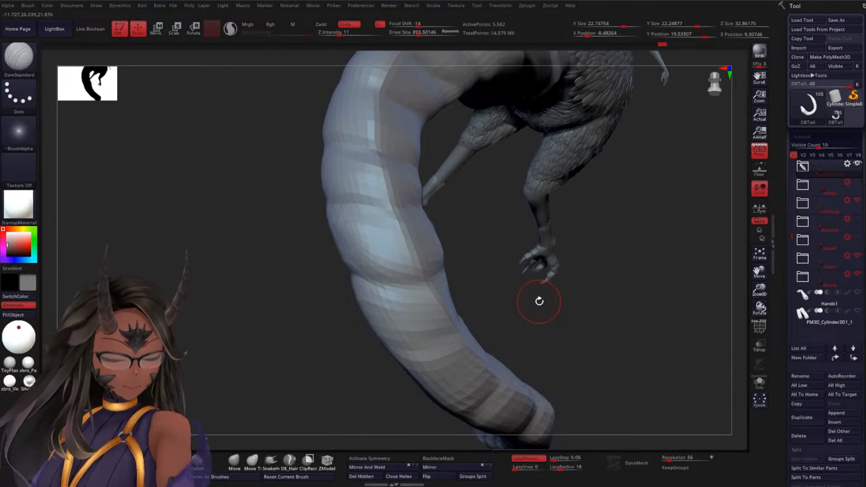
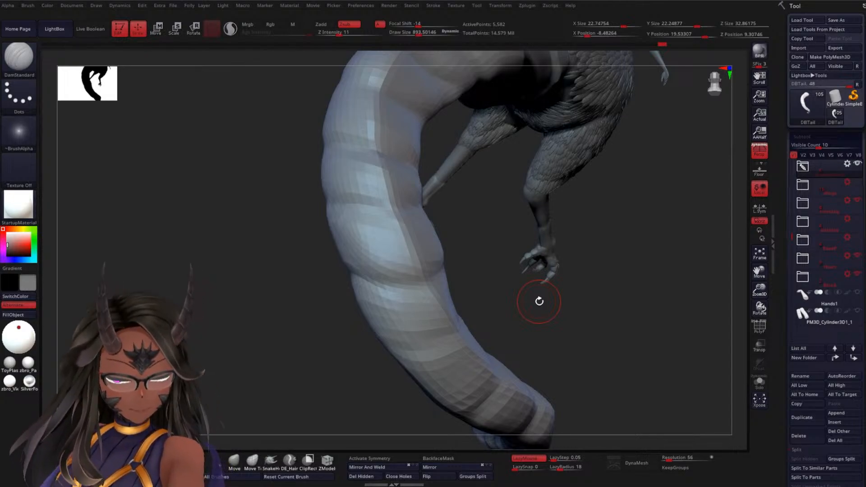
Carve the crosswise segment creases around the side of the tail's bend with the DamStandard brush at Z intensity 11
{"action": "left_click_drag", "start_coordinate": [626, 335], "coordinate": [619, 329]}
{"action": "mouse_move", "coordinate": [433, 271]}
{"action": "left_mouse_down", "text": "shift"}
{"action": "mouse_move", "coordinate": [569, 267]}
{"action": "mouse_move", "coordinate": [586, 284]}
{"action": "mouse_move", "coordinate": [589, 249]}
{"action": "left_mouse_up", "text": "shift"}
{"action": "mouse_move", "coordinate": [525, 266]}
{"action": "left_mouse_down"}
{"action": "mouse_move", "coordinate": [540, 261]}
{"action": "mouse_move", "coordinate": [470, 263]}
{"action": "left_mouse_up"}
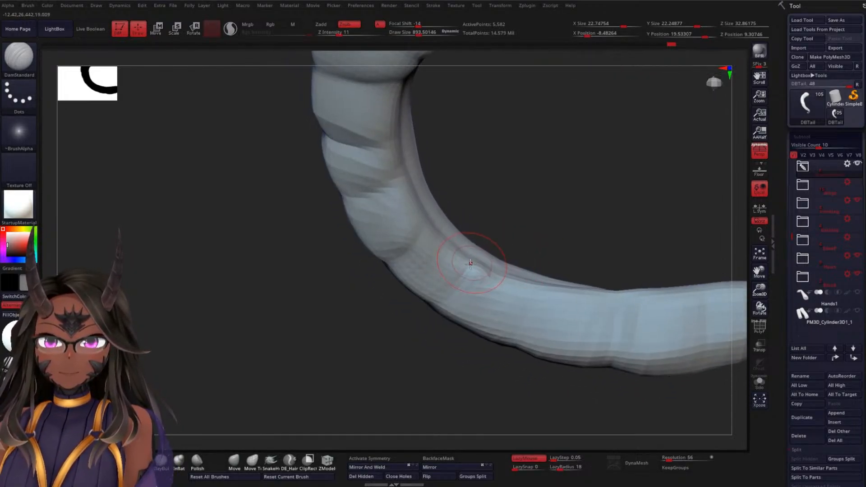
{"action": "mouse_move", "coordinate": [415, 337]}
{"action": "left_mouse_down"}
{"action": "mouse_move", "coordinate": [464, 299]}
{"action": "mouse_move", "coordinate": [438, 270]}
{"action": "mouse_move", "coordinate": [491, 300]}
{"action": "left_mouse_up"}
{"action": "left_click_drag", "start_coordinate": [429, 253], "coordinate": [487, 296]}
{"action": "mouse_move", "coordinate": [544, 313]}
{"action": "left_mouse_down"}
{"action": "mouse_move", "coordinate": [537, 317]}
{"action": "mouse_move", "coordinate": [580, 299]}
{"action": "mouse_move", "coordinate": [528, 288]}
{"action": "mouse_move", "coordinate": [590, 266]}
{"action": "mouse_move", "coordinate": [586, 286]}
{"action": "mouse_move", "coordinate": [625, 244]}
{"action": "mouse_move", "coordinate": [630, 265]}
{"action": "left_mouse_up"}
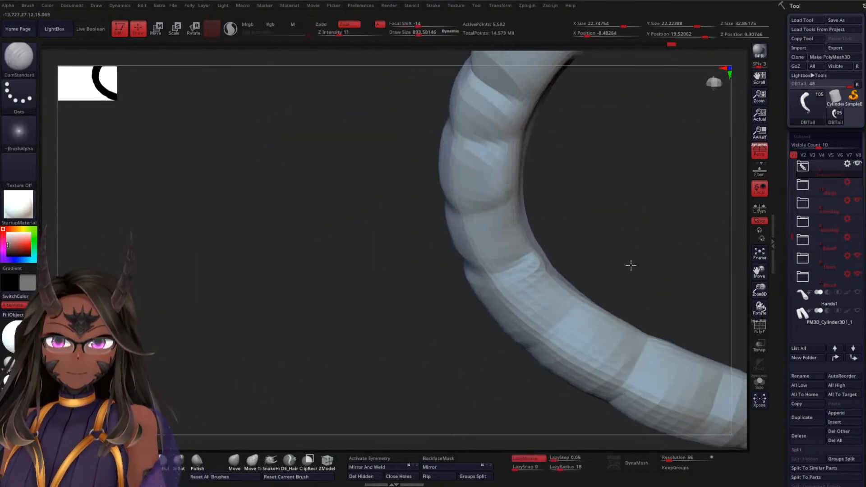
Continue the crosswise segment creases around the tail's lower half below the bend with DamStandard
{"action": "mouse_move", "coordinate": [548, 336]}
{"action": "left_mouse_down"}
{"action": "mouse_move", "coordinate": [572, 293]}
{"action": "mouse_move", "coordinate": [621, 269]}
{"action": "mouse_move", "coordinate": [591, 273]}
{"action": "left_mouse_up"}
{"action": "left_click_drag", "start_coordinate": [559, 312], "coordinate": [590, 338]}
{"action": "mouse_move", "coordinate": [461, 356]}
{"action": "left_mouse_down"}
{"action": "mouse_move", "coordinate": [443, 333]}
{"action": "mouse_move", "coordinate": [454, 329]}
{"action": "mouse_move", "coordinate": [446, 318]}
{"action": "mouse_move", "coordinate": [693, 306]}
{"action": "mouse_move", "coordinate": [623, 298]}
{"action": "mouse_move", "coordinate": [582, 318]}
{"action": "mouse_move", "coordinate": [526, 319]}
{"action": "mouse_move", "coordinate": [507, 361]}
{"action": "mouse_move", "coordinate": [524, 356]}
{"action": "mouse_move", "coordinate": [506, 368]}
{"action": "mouse_move", "coordinate": [487, 356]}
{"action": "mouse_move", "coordinate": [607, 299]}
{"action": "left_mouse_up"}
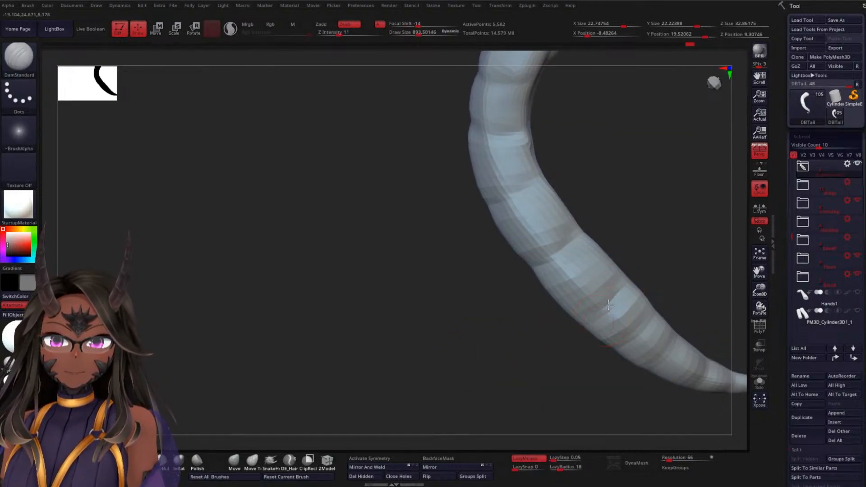
{"action": "mouse_move", "coordinate": [555, 345]}
{"action": "left_mouse_down"}
{"action": "mouse_move", "coordinate": [555, 333]}
{"action": "mouse_move", "coordinate": [591, 322]}
{"action": "left_mouse_up"}
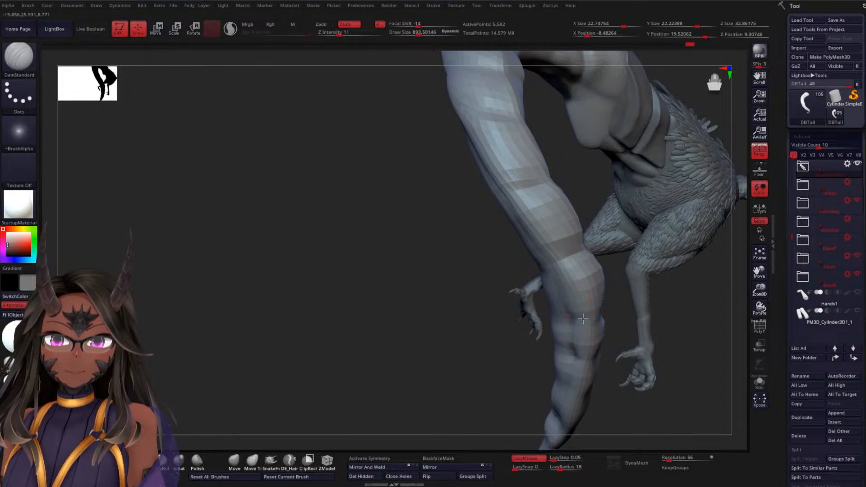
{"action": "left_click_drag", "start_coordinate": [416, 341], "coordinate": [459, 342]}
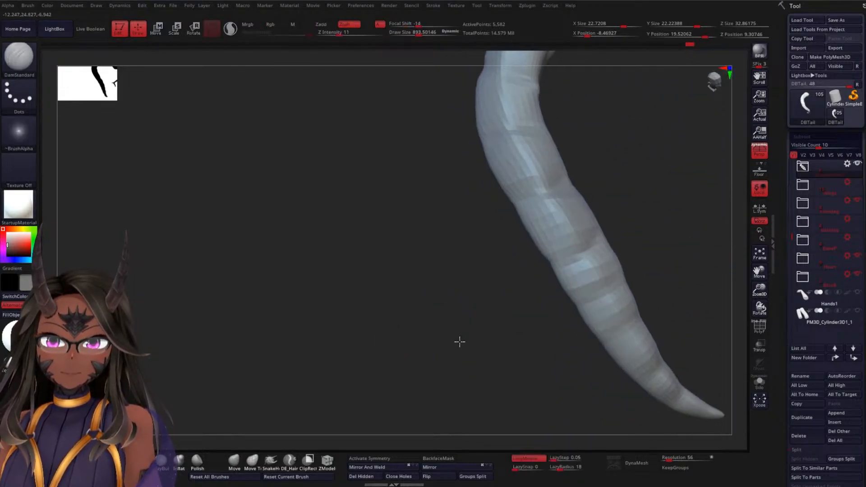
{"action": "left_click_drag", "start_coordinate": [673, 294], "coordinate": [630, 280]}
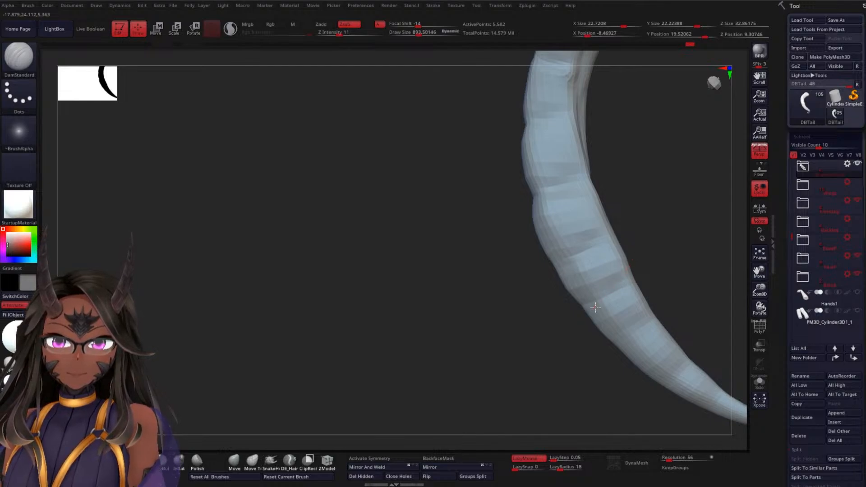
Carve the narrow segment creases near the tail's tip with DamStandard and smooth the surface between them
{"action": "mouse_move", "coordinate": [578, 323]}
{"action": "left_mouse_down"}
{"action": "mouse_move", "coordinate": [554, 350]}
{"action": "mouse_move", "coordinate": [598, 313]}
{"action": "mouse_move", "coordinate": [446, 339]}
{"action": "mouse_move", "coordinate": [499, 348]}
{"action": "mouse_move", "coordinate": [441, 323]}
{"action": "mouse_move", "coordinate": [528, 386]}
{"action": "mouse_move", "coordinate": [503, 361]}
{"action": "mouse_move", "coordinate": [553, 388]}
{"action": "mouse_move", "coordinate": [576, 292]}
{"action": "mouse_move", "coordinate": [559, 342]}
{"action": "mouse_move", "coordinate": [582, 315]}
{"action": "left_mouse_up"}
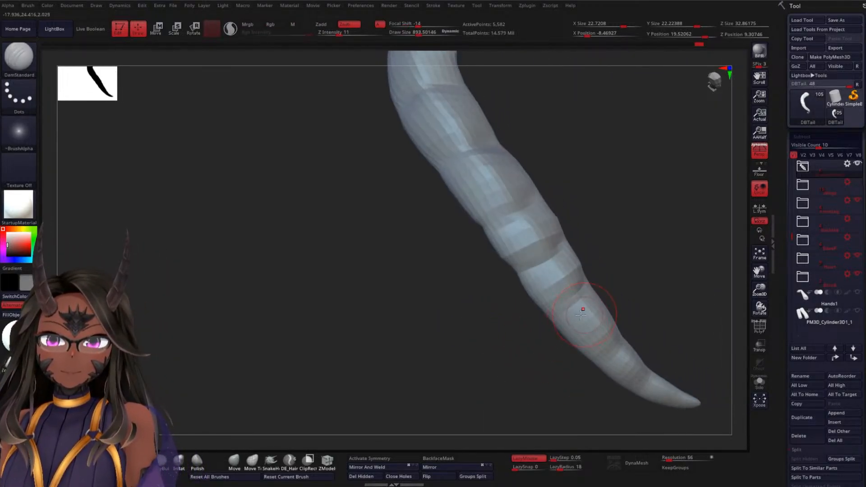
{"action": "mouse_move", "coordinate": [661, 320]}
{"action": "left_mouse_down"}
{"action": "mouse_move", "coordinate": [604, 310]}
{"action": "mouse_move", "coordinate": [628, 324]}
{"action": "mouse_move", "coordinate": [599, 307]}
{"action": "left_mouse_up"}
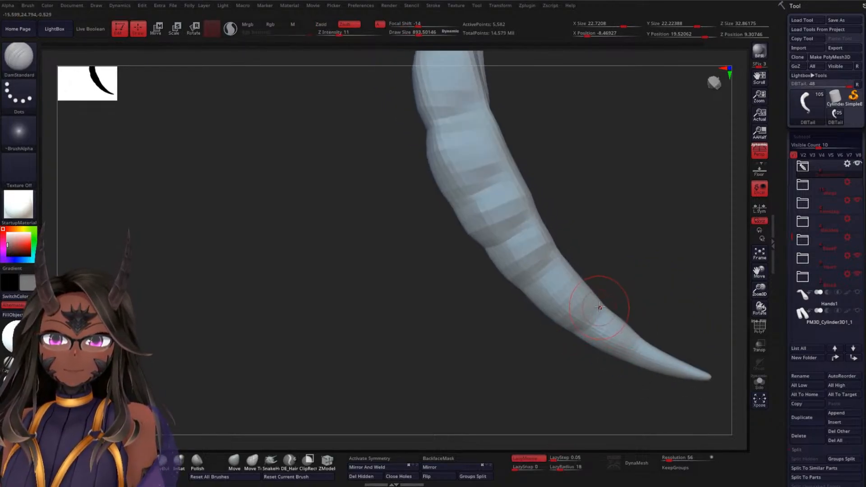
{"action": "left_click_drag", "start_coordinate": [587, 343], "coordinate": [657, 304]}
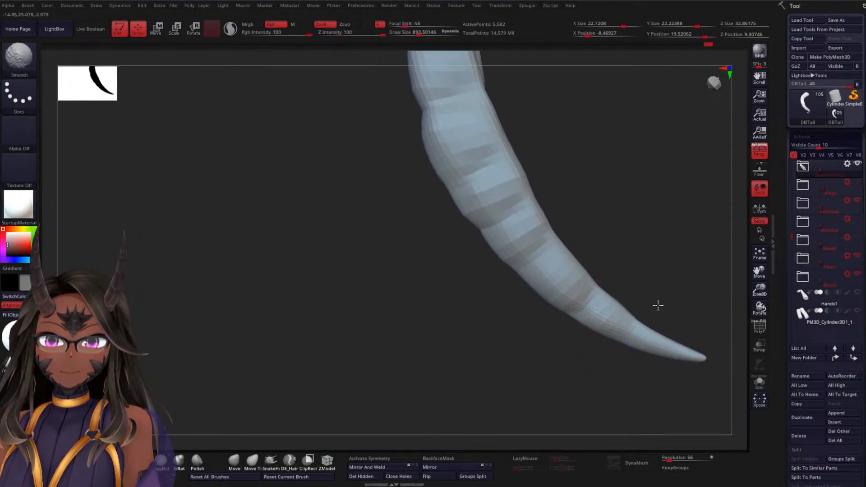
{"action": "left_click_drag", "start_coordinate": [632, 346], "coordinate": [641, 318]}
{"action": "left_click_drag", "start_coordinate": [610, 346], "coordinate": [647, 333]}
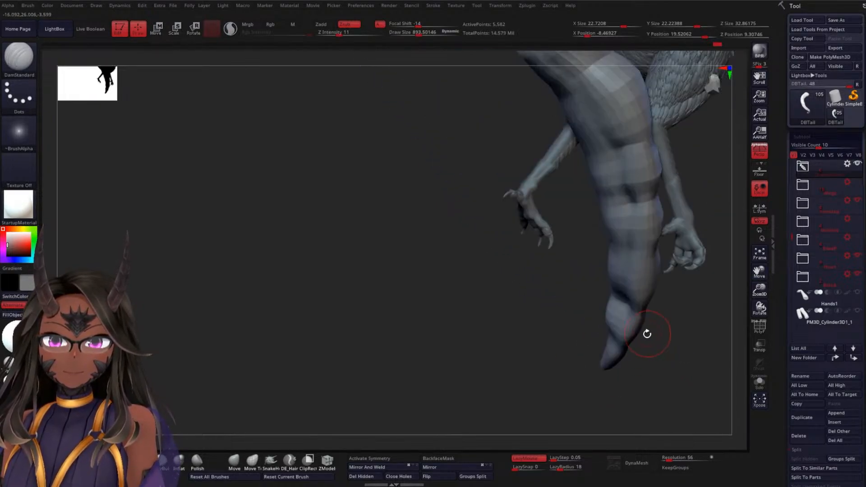
{"action": "left_click_drag", "start_coordinate": [689, 357], "coordinate": [648, 340]}
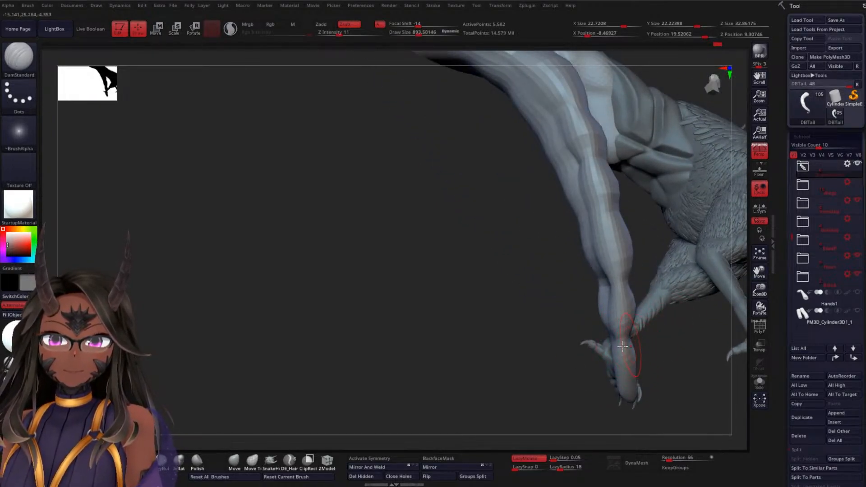
{"action": "left_click_drag", "start_coordinate": [506, 342], "coordinate": [595, 332]}
{"action": "mouse_move", "coordinate": [699, 338]}
{"action": "left_mouse_down"}
{"action": "mouse_move", "coordinate": [700, 325]}
{"action": "mouse_move", "coordinate": [600, 356]}
{"action": "mouse_move", "coordinate": [351, 401]}
{"action": "left_mouse_up"}
Swell the segments along the tail's lower half with the Inflat brush at a draw size of about 1509, checking the tail from several sides
{"action": "left_click", "coordinate": [179, 460]}
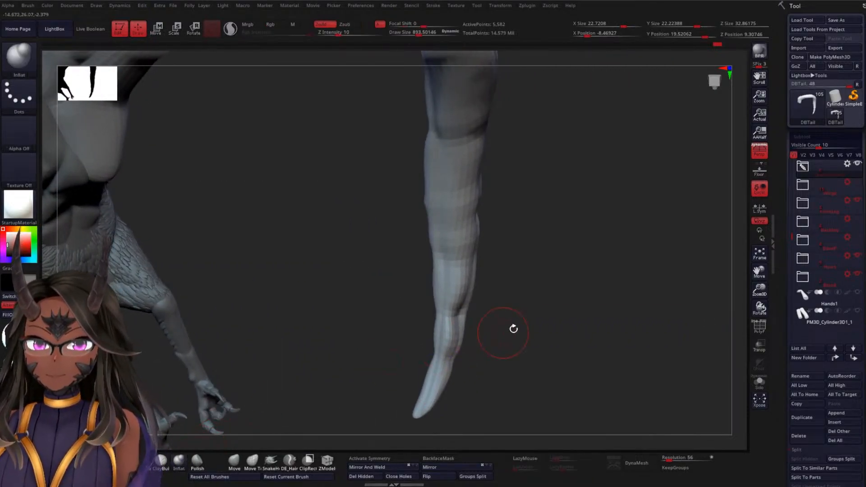
{"action": "key", "text": "space"}
{"action": "left_click_drag", "start_coordinate": [444, 358], "coordinate": [459, 309]}
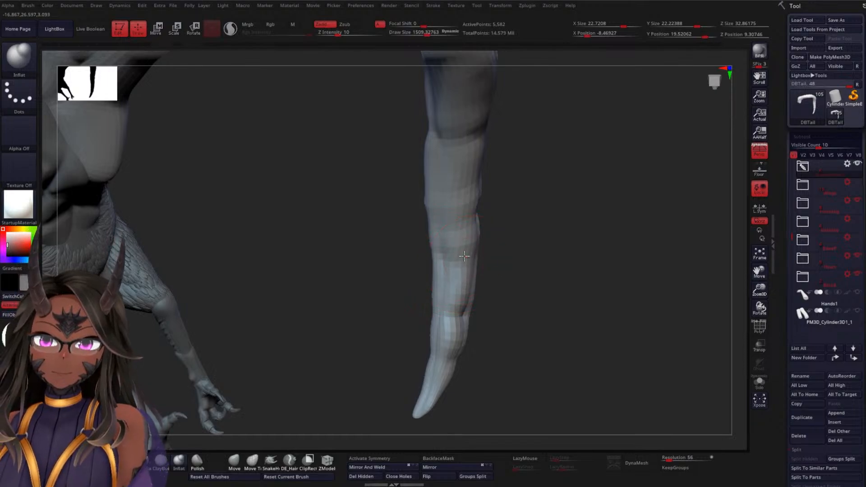
{"action": "left_click_drag", "start_coordinate": [541, 239], "coordinate": [491, 242]}
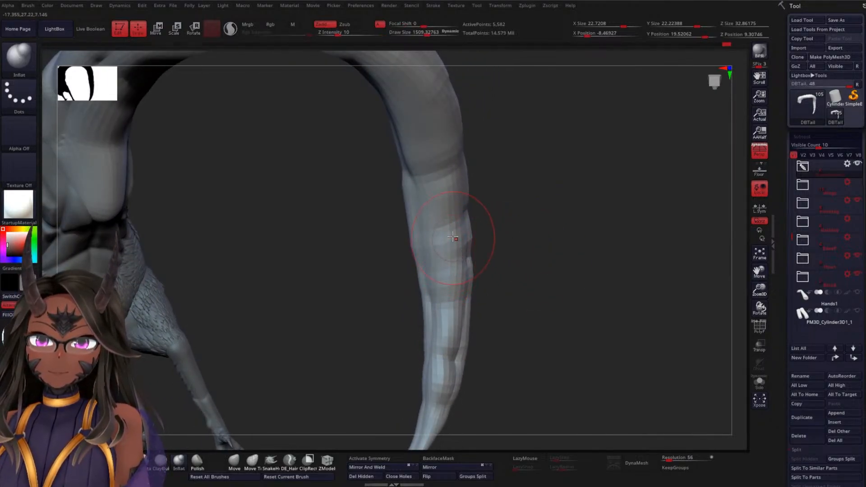
{"action": "left_click_drag", "start_coordinate": [459, 214], "coordinate": [459, 199]}
{"action": "left_click_drag", "start_coordinate": [455, 169], "coordinate": [459, 170]}
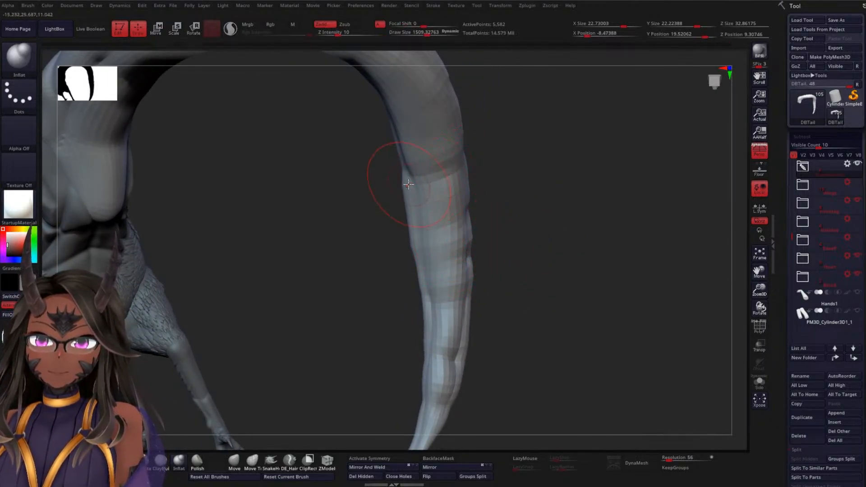
{"action": "mouse_move", "coordinate": [409, 185]}
{"action": "left_mouse_down"}
{"action": "mouse_move", "coordinate": [412, 169]}
{"action": "mouse_move", "coordinate": [419, 203]}
{"action": "mouse_move", "coordinate": [409, 201]}
{"action": "mouse_move", "coordinate": [411, 192]}
{"action": "left_mouse_up"}
{"action": "mouse_move", "coordinate": [546, 230]}
{"action": "left_mouse_down", "text": "alt"}
{"action": "mouse_move", "coordinate": [555, 211]}
{"action": "mouse_move", "coordinate": [513, 313]}
{"action": "mouse_move", "coordinate": [497, 319]}
{"action": "mouse_move", "coordinate": [514, 329]}
{"action": "mouse_move", "coordinate": [524, 263]}
{"action": "mouse_move", "coordinate": [472, 354]}
{"action": "mouse_move", "coordinate": [506, 308]}
{"action": "mouse_move", "coordinate": [501, 290]}
{"action": "mouse_move", "coordinate": [537, 274]}
{"action": "mouse_move", "coordinate": [604, 271]}
{"action": "mouse_move", "coordinate": [595, 277]}
{"action": "mouse_move", "coordinate": [627, 197]}
{"action": "mouse_move", "coordinate": [625, 308]}
{"action": "left_mouse_up", "text": "alt"}
{"action": "left_click_drag", "start_coordinate": [570, 321], "coordinate": [508, 233]}
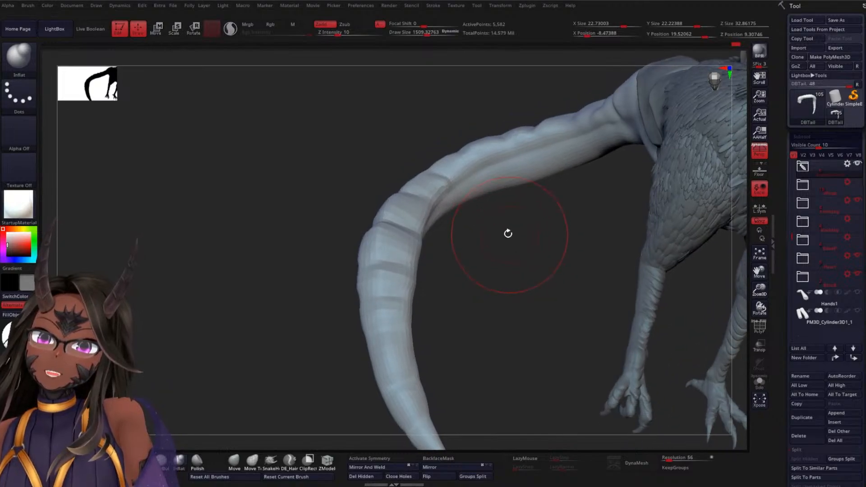
{"action": "left_click_drag", "start_coordinate": [448, 223], "coordinate": [619, 239]}
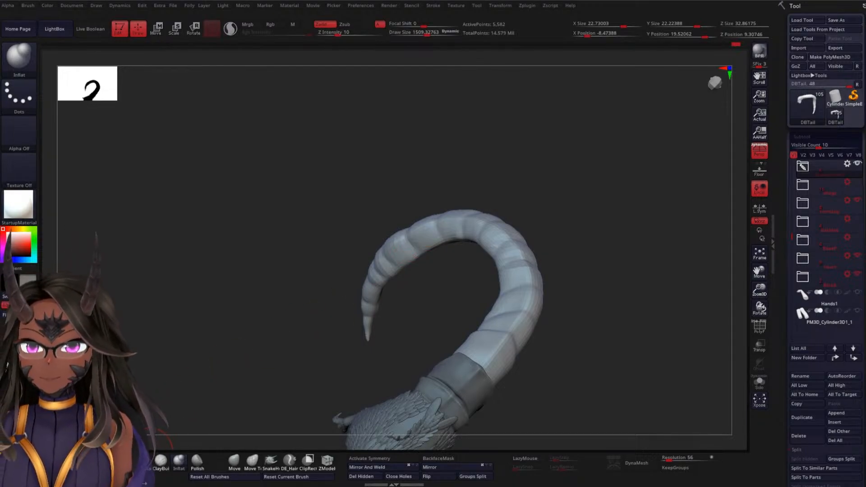
Switch to the ClayBuildup brush and set its draw size to about 671 for the segments at the tail's base
{"action": "key", "text": "b"}
{"action": "key", "text": "s"}
{"action": "key", "text": "t"}
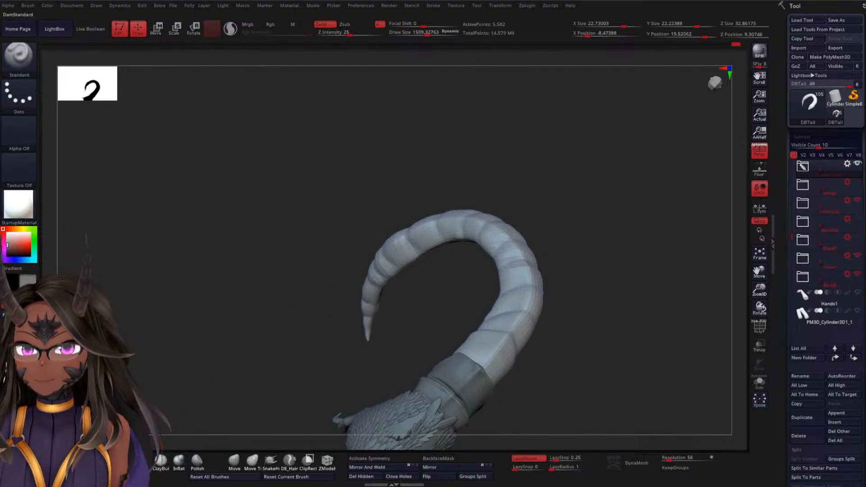
{"action": "left_click", "coordinate": [162, 469]}
{"action": "left_click_drag", "start_coordinate": [248, 315], "coordinate": [281, 303]}
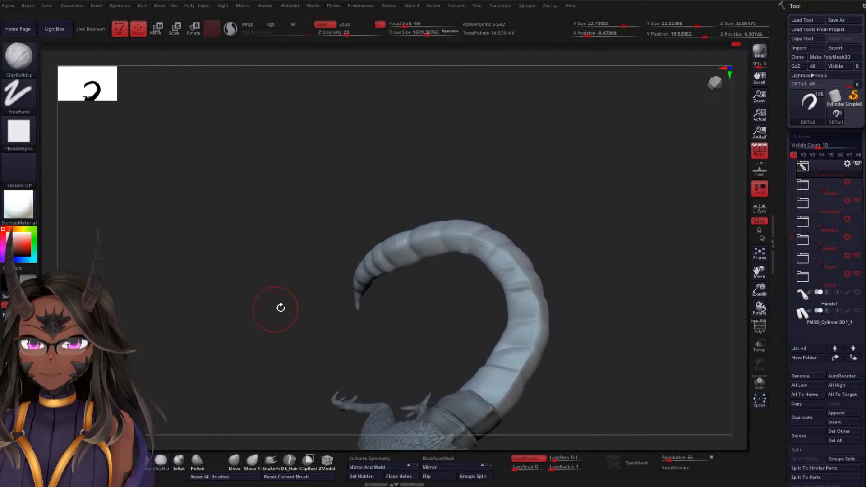
{"action": "mouse_move", "coordinate": [601, 273]}
{"action": "left_mouse_down"}
{"action": "mouse_move", "coordinate": [572, 215]}
{"action": "mouse_move", "coordinate": [629, 284]}
{"action": "mouse_move", "coordinate": [592, 248]}
{"action": "mouse_move", "coordinate": [579, 247]}
{"action": "mouse_move", "coordinate": [636, 316]}
{"action": "mouse_move", "coordinate": [623, 288]}
{"action": "mouse_move", "coordinate": [481, 332]}
{"action": "left_mouse_up"}
{"action": "key", "text": "space"}
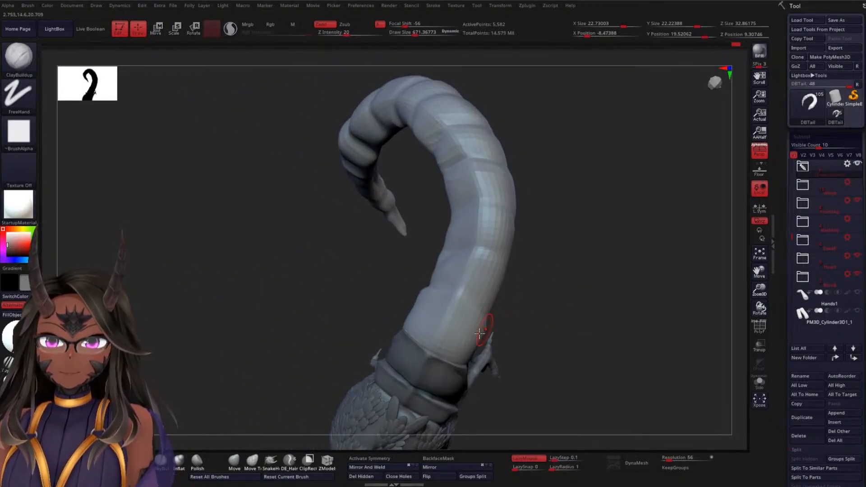
Build up the first tail segment beside the armour plates with ClayBuildup at Z intensity 13, undoing the last stroke
{"action": "mouse_move", "coordinate": [574, 335]}
{"action": "left_mouse_down"}
{"action": "mouse_move", "coordinate": [491, 341]}
{"action": "mouse_move", "coordinate": [499, 373]}
{"action": "left_mouse_up"}
{"action": "left_click_drag", "start_coordinate": [684, 248], "coordinate": [611, 272]}
{"action": "key", "text": "space"}
{"action": "mouse_move", "coordinate": [619, 311]}
{"action": "left_mouse_down"}
{"action": "mouse_move", "coordinate": [486, 331]}
{"action": "mouse_move", "coordinate": [470, 321]}
{"action": "left_mouse_up"}
{"action": "left_click_drag", "start_coordinate": [600, 327], "coordinate": [504, 342]}
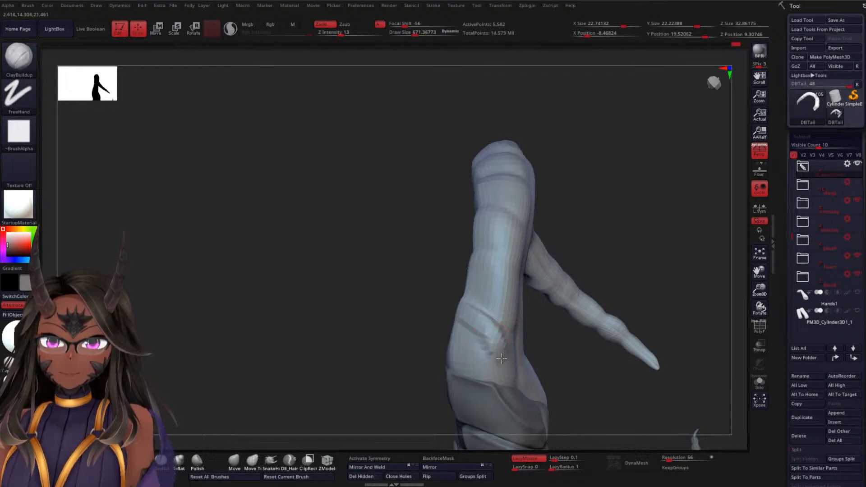
{"action": "mouse_move", "coordinate": [612, 266]}
{"action": "left_mouse_down"}
{"action": "mouse_move", "coordinate": [469, 319]}
{"action": "mouse_move", "coordinate": [416, 354]}
{"action": "mouse_move", "coordinate": [422, 369]}
{"action": "mouse_move", "coordinate": [444, 364]}
{"action": "left_mouse_up"}
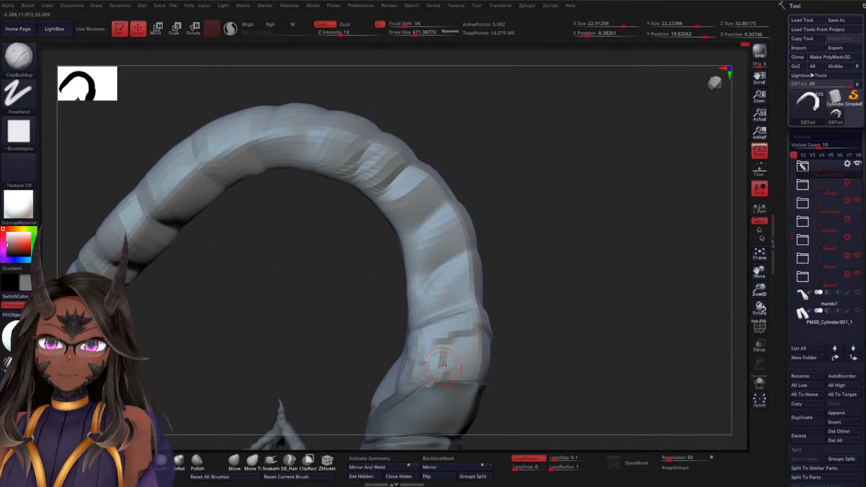
{"action": "key", "text": "ctrl+z"}
Add lengthwise ClayBuildup strokes around the outer side of the first tail segment beside the armour plates
{"action": "mouse_move", "coordinate": [584, 329]}
{"action": "left_mouse_down"}
{"action": "mouse_move", "coordinate": [474, 348]}
{"action": "mouse_move", "coordinate": [472, 377]}
{"action": "left_mouse_up"}
{"action": "left_click_drag", "start_coordinate": [560, 341], "coordinate": [627, 351]}
{"action": "left_click_drag", "start_coordinate": [488, 334], "coordinate": [489, 387]}
{"action": "left_click_drag", "start_coordinate": [504, 352], "coordinate": [504, 387]}
{"action": "left_click_drag", "start_coordinate": [553, 340], "coordinate": [622, 341]}
{"action": "left_click_drag", "start_coordinate": [513, 349], "coordinate": [525, 398]}
Build up the side of the second tail segment above the armour plates with ClayBuildup strokes
{"action": "mouse_move", "coordinate": [690, 274]}
{"action": "left_mouse_down"}
{"action": "mouse_move", "coordinate": [633, 266]}
{"action": "mouse_move", "coordinate": [591, 306]}
{"action": "mouse_move", "coordinate": [586, 272]}
{"action": "mouse_move", "coordinate": [561, 296]}
{"action": "mouse_move", "coordinate": [548, 272]}
{"action": "mouse_move", "coordinate": [497, 285]}
{"action": "left_mouse_up"}
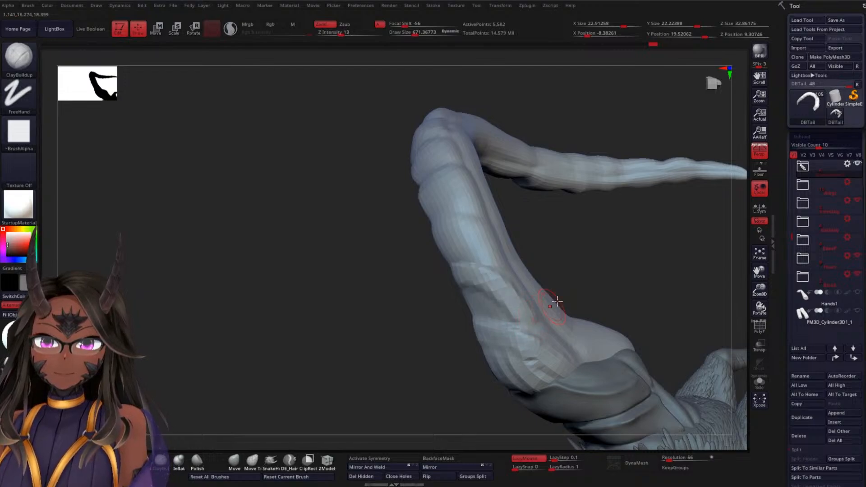
{"action": "mouse_move", "coordinate": [551, 300]}
{"action": "left_mouse_down"}
{"action": "mouse_move", "coordinate": [634, 261]}
{"action": "mouse_move", "coordinate": [541, 275]}
{"action": "left_mouse_up"}
{"action": "mouse_move", "coordinate": [462, 297]}
{"action": "left_mouse_down"}
{"action": "mouse_move", "coordinate": [451, 295]}
{"action": "mouse_move", "coordinate": [419, 347]}
{"action": "left_mouse_up"}
{"action": "mouse_move", "coordinate": [556, 305]}
{"action": "left_mouse_down"}
{"action": "mouse_move", "coordinate": [580, 292]}
{"action": "mouse_move", "coordinate": [441, 309]}
{"action": "mouse_move", "coordinate": [416, 346]}
{"action": "left_mouse_up"}
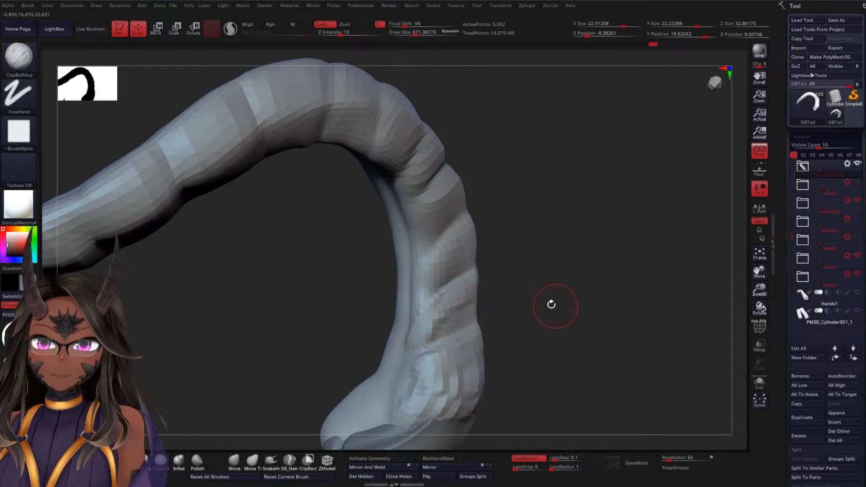
{"action": "left_click_drag", "start_coordinate": [551, 305], "coordinate": [457, 310]}
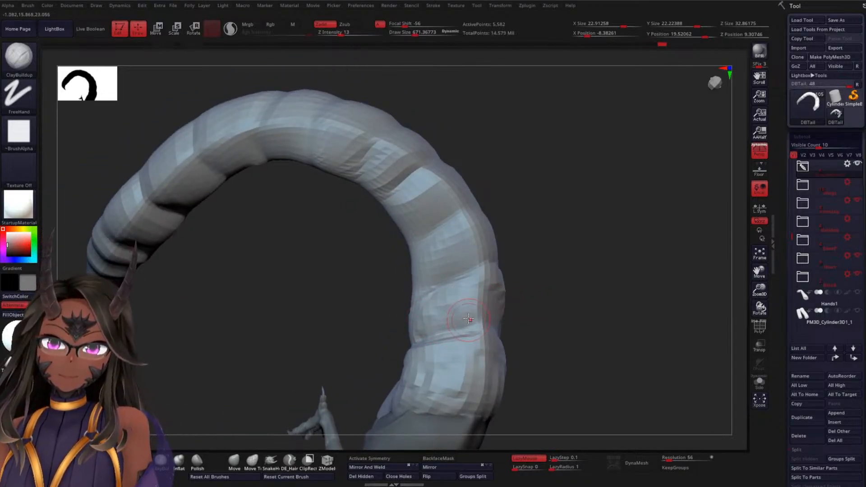
{"action": "left_click_drag", "start_coordinate": [586, 296], "coordinate": [496, 301]}
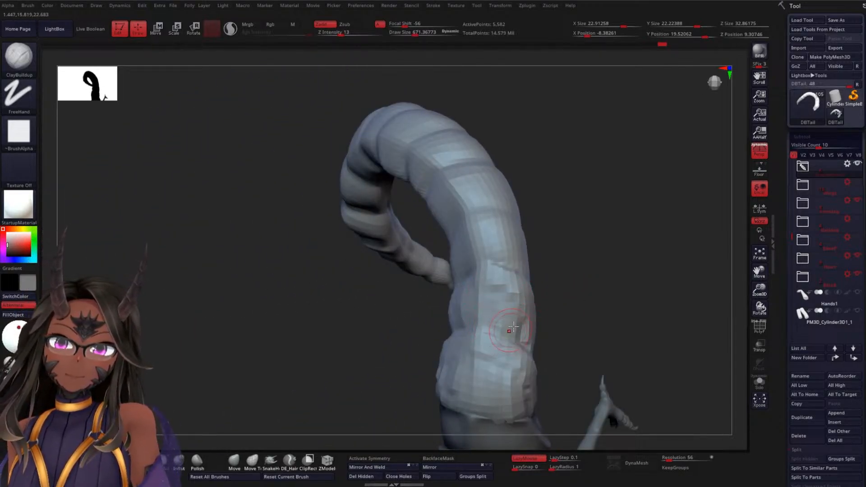
Add more ClayBuildup volume across the second tail segment up to its neighbouring crease
{"action": "mouse_move", "coordinate": [611, 295]}
{"action": "left_mouse_down"}
{"action": "mouse_move", "coordinate": [581, 306]}
{"action": "mouse_move", "coordinate": [656, 290]}
{"action": "mouse_move", "coordinate": [586, 292]}
{"action": "mouse_move", "coordinate": [641, 284]}
{"action": "mouse_move", "coordinate": [622, 302]}
{"action": "mouse_move", "coordinate": [627, 283]}
{"action": "mouse_move", "coordinate": [611, 299]}
{"action": "mouse_move", "coordinate": [639, 275]}
{"action": "left_mouse_up"}
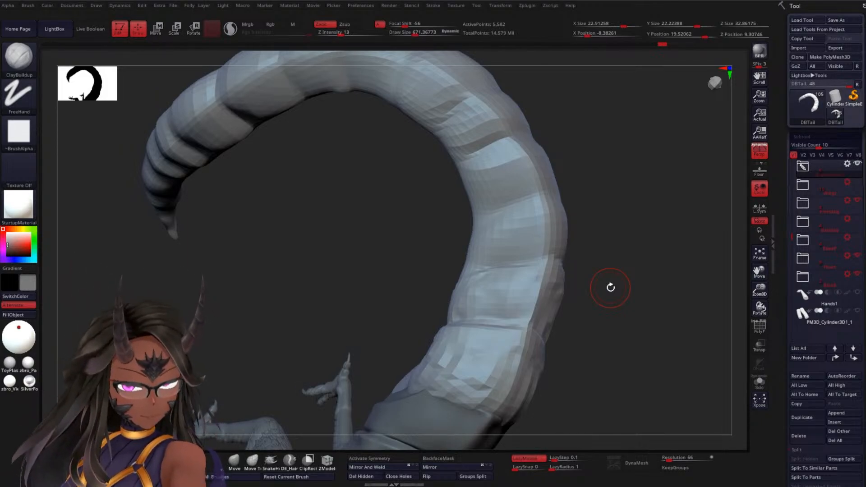
{"action": "mouse_move", "coordinate": [653, 248]}
{"action": "left_mouse_down"}
{"action": "mouse_move", "coordinate": [661, 245]}
{"action": "mouse_move", "coordinate": [636, 272]}
{"action": "mouse_move", "coordinate": [613, 273]}
{"action": "mouse_move", "coordinate": [629, 275]}
{"action": "mouse_move", "coordinate": [543, 323]}
{"action": "left_mouse_up"}
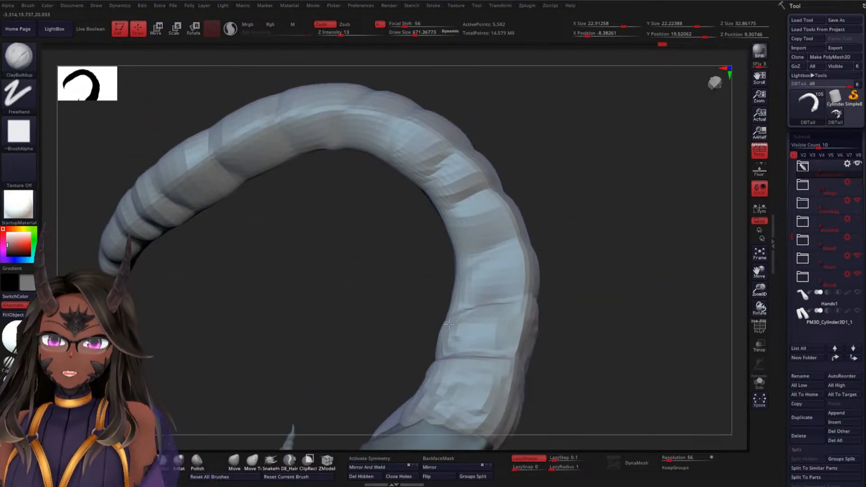
{"action": "left_click_drag", "start_coordinate": [594, 316], "coordinate": [545, 331]}
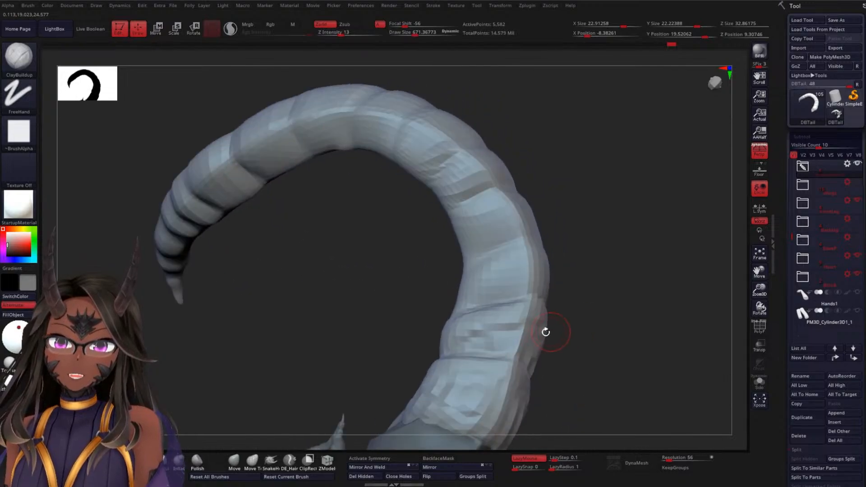
{"action": "mouse_move", "coordinate": [632, 313]}
{"action": "left_mouse_down"}
{"action": "mouse_move", "coordinate": [632, 332]}
{"action": "mouse_move", "coordinate": [607, 333]}
{"action": "mouse_move", "coordinate": [596, 291]}
{"action": "mouse_move", "coordinate": [563, 294]}
{"action": "left_mouse_up"}
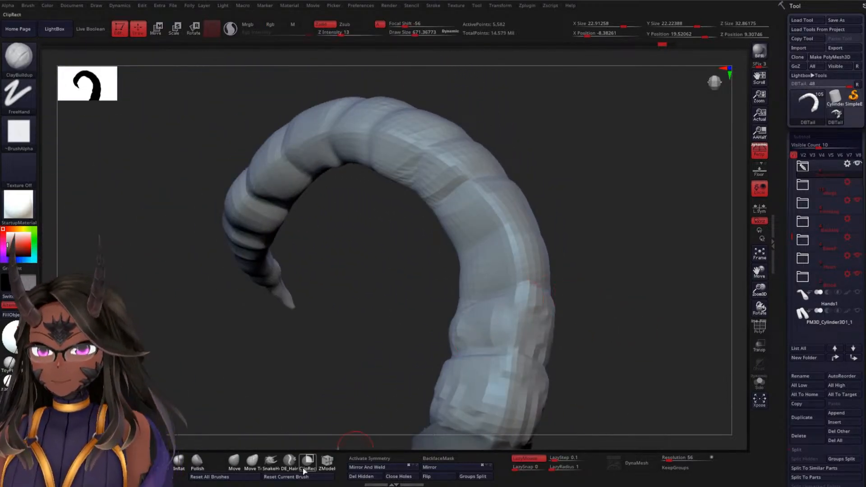
Adjust the contour of the built-up base segments with the Move brush at draw sizes of about 1322 and 481, smoothing rough spots
{"action": "left_click", "coordinate": [234, 461]}
{"action": "key", "text": "space"}
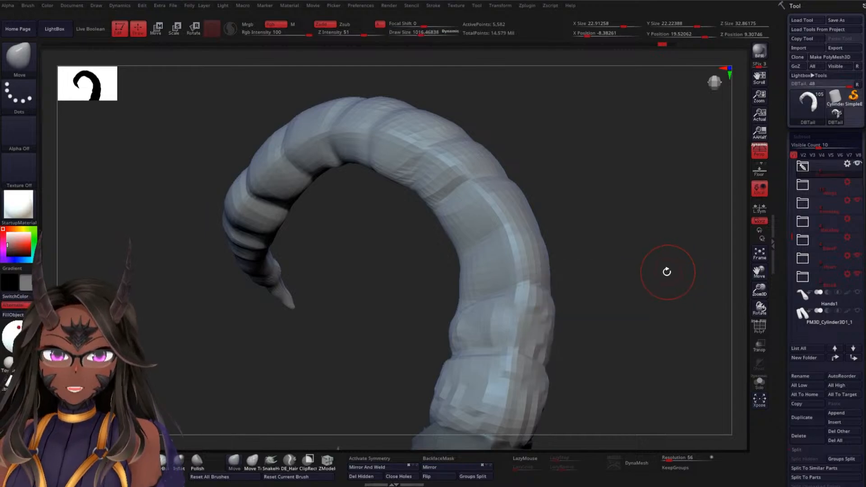
{"action": "left_click_drag", "start_coordinate": [672, 272], "coordinate": [631, 300]}
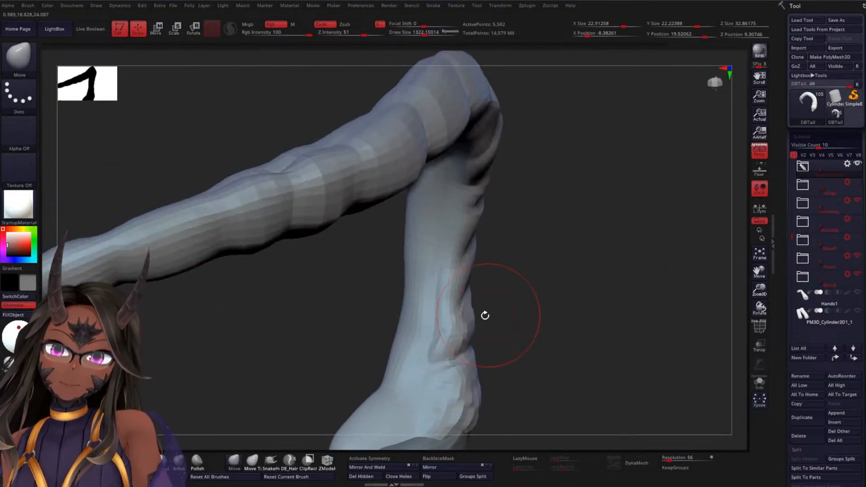
{"action": "left_click_drag", "start_coordinate": [499, 286], "coordinate": [488, 246]}
{"action": "mouse_move", "coordinate": [568, 247]}
{"action": "left_mouse_down"}
{"action": "mouse_move", "coordinate": [550, 267]}
{"action": "mouse_move", "coordinate": [535, 257]}
{"action": "mouse_move", "coordinate": [576, 268]}
{"action": "mouse_move", "coordinate": [544, 291]}
{"action": "left_mouse_up"}
{"action": "key", "text": "space"}
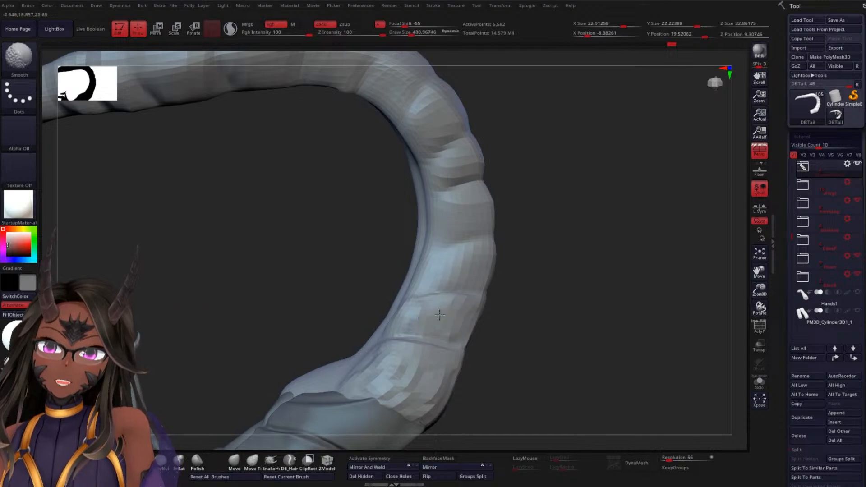
{"action": "left_click_drag", "start_coordinate": [584, 313], "coordinate": [540, 313]}
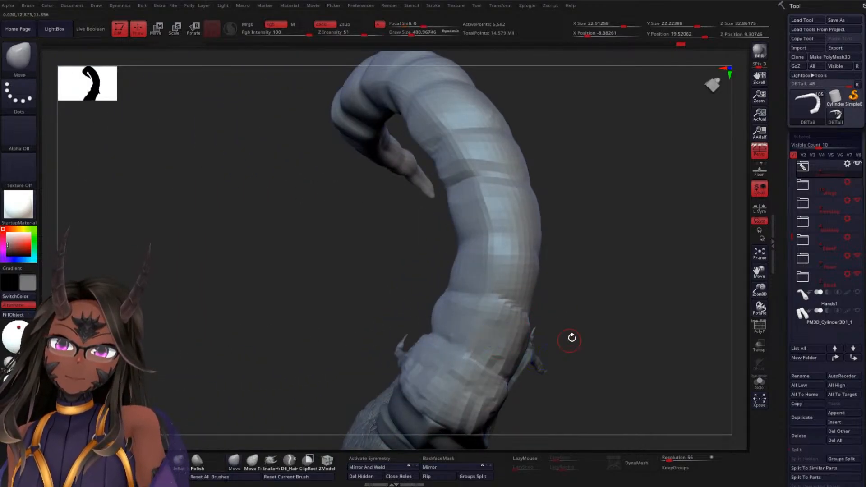
Build up the side of the third tail segment above the armour plates with lengthwise ClayBuildup strokes
{"action": "mouse_move", "coordinate": [570, 338]}
{"action": "left_mouse_down"}
{"action": "mouse_move", "coordinate": [625, 284]}
{"action": "mouse_move", "coordinate": [578, 302]}
{"action": "mouse_move", "coordinate": [452, 281]}
{"action": "left_mouse_up"}
{"action": "left_click", "coordinate": [164, 465]}
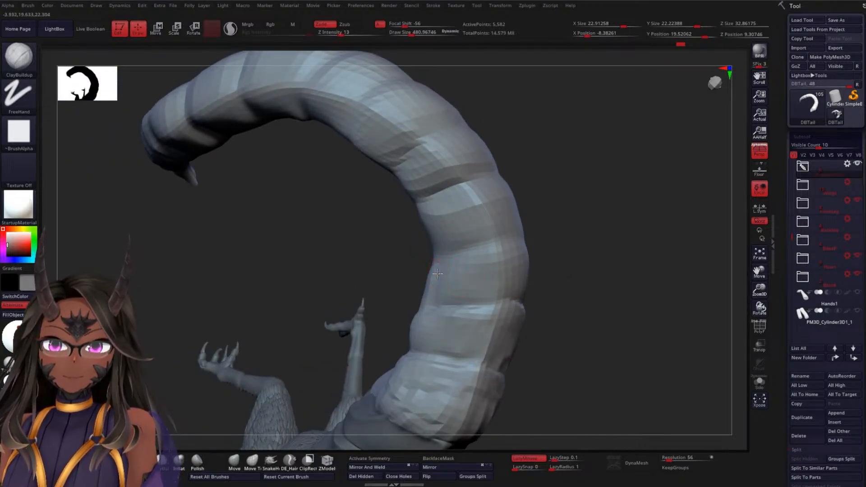
{"action": "left_click_drag", "start_coordinate": [535, 240], "coordinate": [429, 255]}
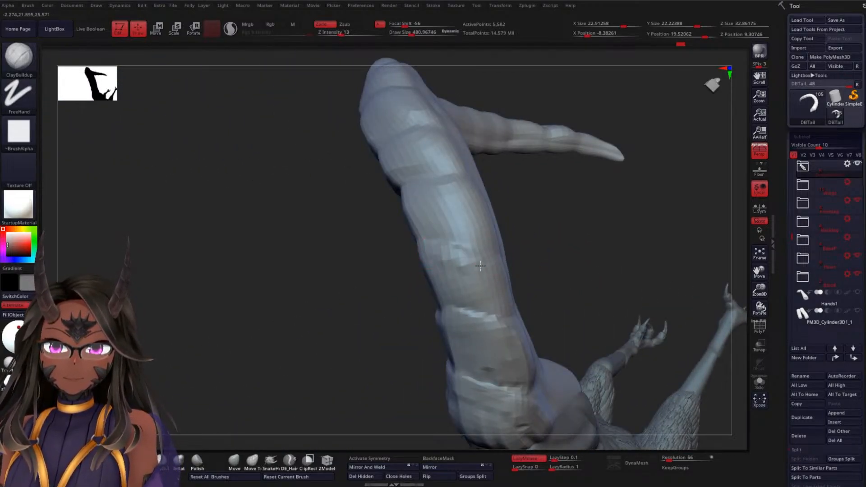
{"action": "mouse_move", "coordinate": [583, 273]}
{"action": "left_mouse_down"}
{"action": "mouse_move", "coordinate": [515, 294]}
{"action": "mouse_move", "coordinate": [513, 322]}
{"action": "left_mouse_up"}
{"action": "left_click_drag", "start_coordinate": [545, 268], "coordinate": [604, 246]}
{"action": "mouse_move", "coordinate": [416, 286]}
{"action": "left_mouse_down"}
{"action": "mouse_move", "coordinate": [467, 257]}
{"action": "mouse_move", "coordinate": [483, 288]}
{"action": "left_mouse_up"}
{"action": "mouse_move", "coordinate": [602, 286]}
{"action": "left_mouse_down"}
{"action": "mouse_move", "coordinate": [600, 296]}
{"action": "mouse_move", "coordinate": [572, 294]}
{"action": "left_mouse_up"}
{"action": "mouse_move", "coordinate": [505, 253]}
{"action": "left_mouse_down"}
{"action": "mouse_move", "coordinate": [508, 310]}
{"action": "mouse_move", "coordinate": [546, 318]}
{"action": "left_mouse_up"}
{"action": "left_click_drag", "start_coordinate": [639, 294], "coordinate": [610, 300]}
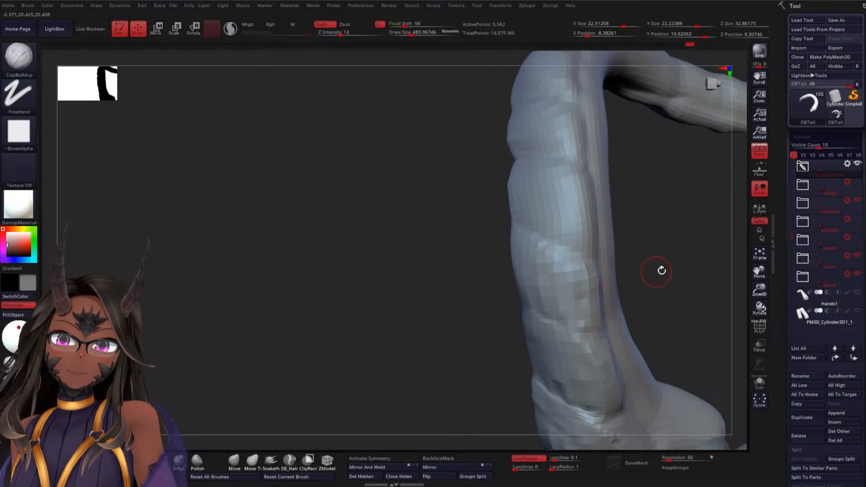
Build up the outer face of the next segment, just below the deep crosswise crease, with ClayBuildup strokes
{"action": "left_click_drag", "start_coordinate": [661, 269], "coordinate": [561, 254]}
{"action": "left_click_drag", "start_coordinate": [473, 245], "coordinate": [504, 243]}
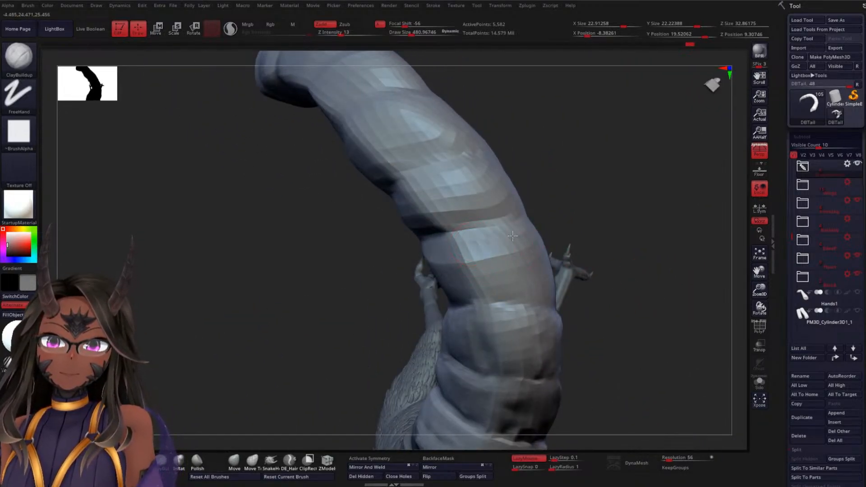
{"action": "mouse_move", "coordinate": [638, 226]}
{"action": "left_mouse_down"}
{"action": "mouse_move", "coordinate": [539, 265]}
{"action": "mouse_move", "coordinate": [547, 286]}
{"action": "left_mouse_up"}
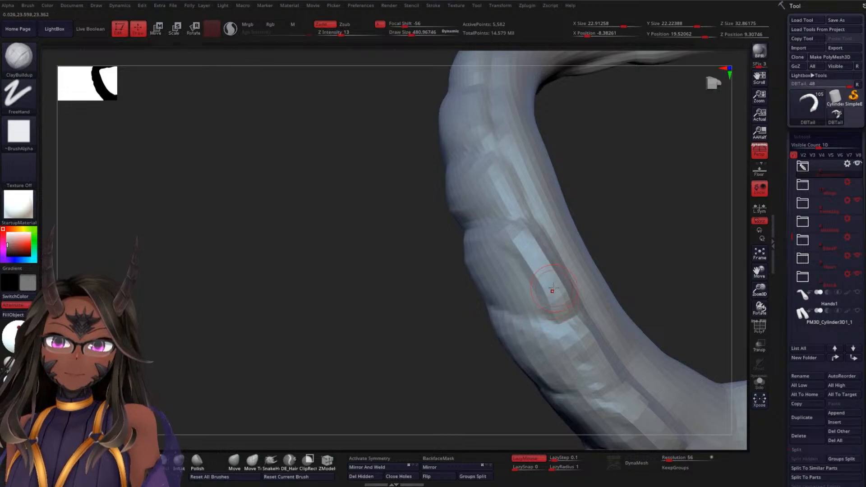
{"action": "mouse_move", "coordinate": [605, 224]}
{"action": "left_mouse_down"}
{"action": "mouse_move", "coordinate": [640, 216]}
{"action": "mouse_move", "coordinate": [621, 211]}
{"action": "left_mouse_up"}
{"action": "left_click_drag", "start_coordinate": [527, 247], "coordinate": [545, 218]}
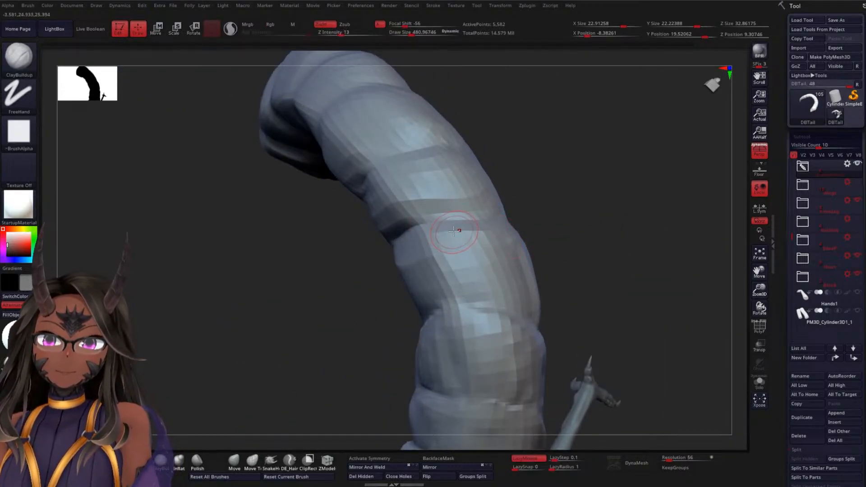
{"action": "left_click_drag", "start_coordinate": [453, 249], "coordinate": [519, 307]}
{"action": "left_click_drag", "start_coordinate": [608, 280], "coordinate": [563, 281]}
{"action": "left_click_drag", "start_coordinate": [526, 260], "coordinate": [534, 328]}
{"action": "left_click_drag", "start_coordinate": [589, 277], "coordinate": [552, 260]}
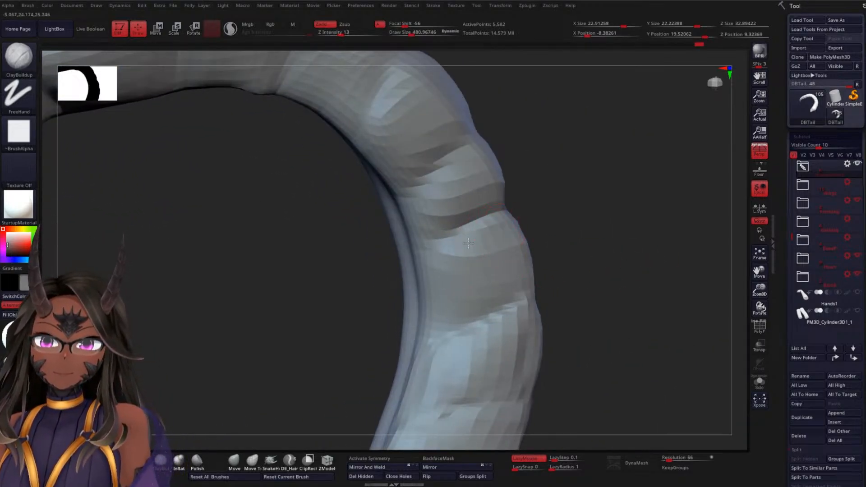
Fill out the same segment's inner edge beside the side groove with lengthwise ClayBuildup strokes
{"action": "left_click_drag", "start_coordinate": [468, 244], "coordinate": [440, 343]}
{"action": "left_click_drag", "start_coordinate": [607, 282], "coordinate": [595, 289]}
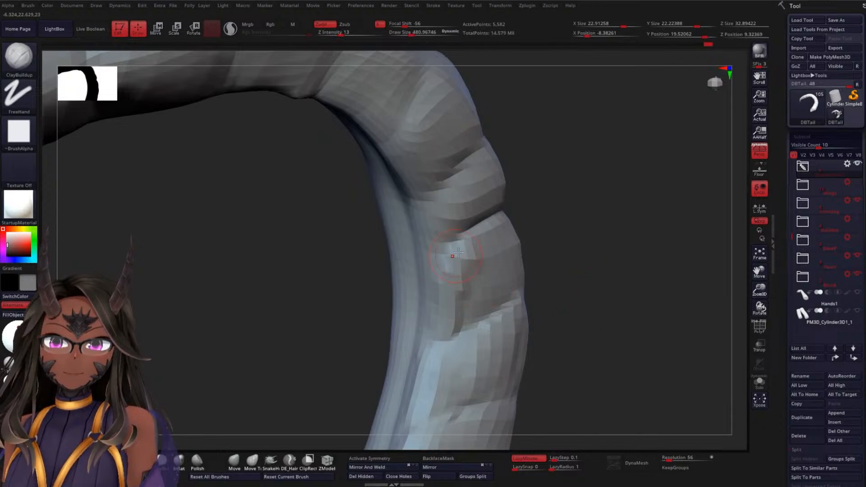
{"action": "left_click_drag", "start_coordinate": [458, 253], "coordinate": [440, 343]}
{"action": "left_click_drag", "start_coordinate": [576, 282], "coordinate": [505, 307]}
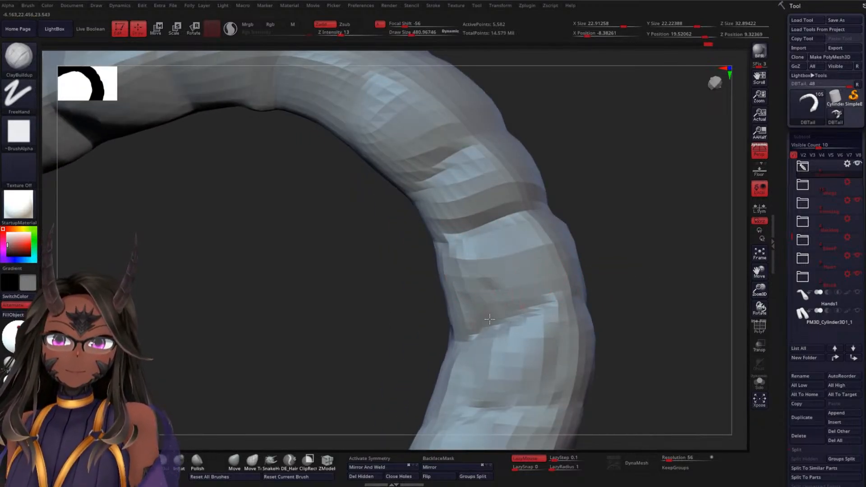
{"action": "left_click_drag", "start_coordinate": [645, 289], "coordinate": [655, 251], "text": "alt"}
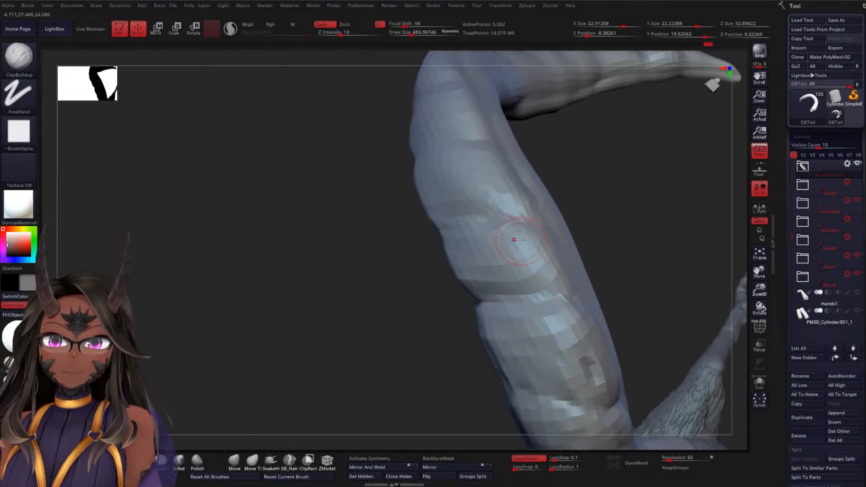
Add ClayBuildup volume to the short segment directly above the deep crosswise crease
{"action": "left_click_drag", "start_coordinate": [601, 256], "coordinate": [572, 253]}
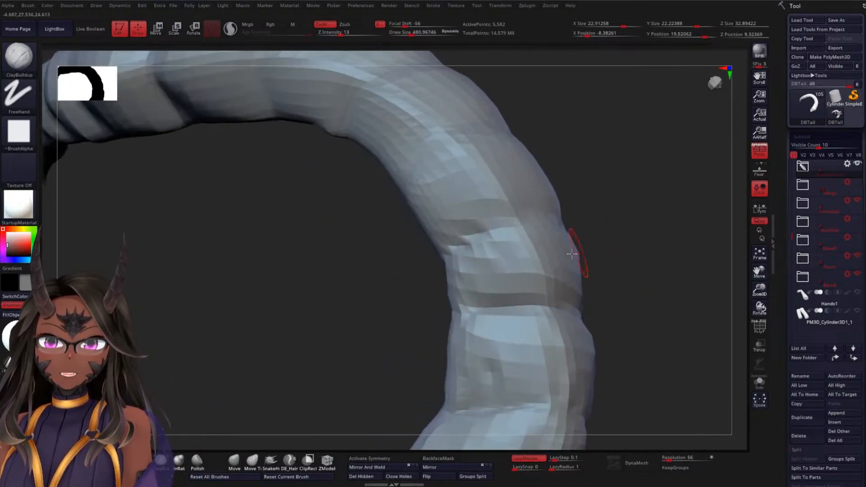
{"action": "left_click_drag", "start_coordinate": [469, 269], "coordinate": [526, 301]}
{"action": "left_click_drag", "start_coordinate": [667, 288], "coordinate": [575, 260]}
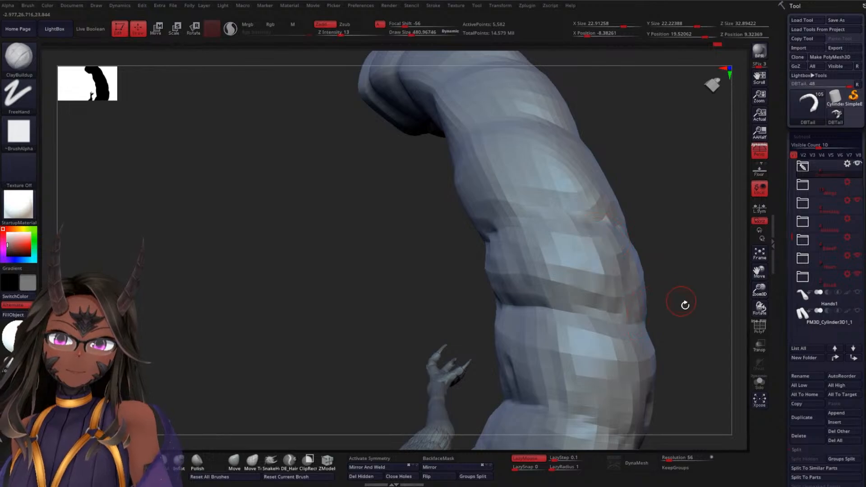
{"action": "left_click_drag", "start_coordinate": [686, 303], "coordinate": [638, 246]}
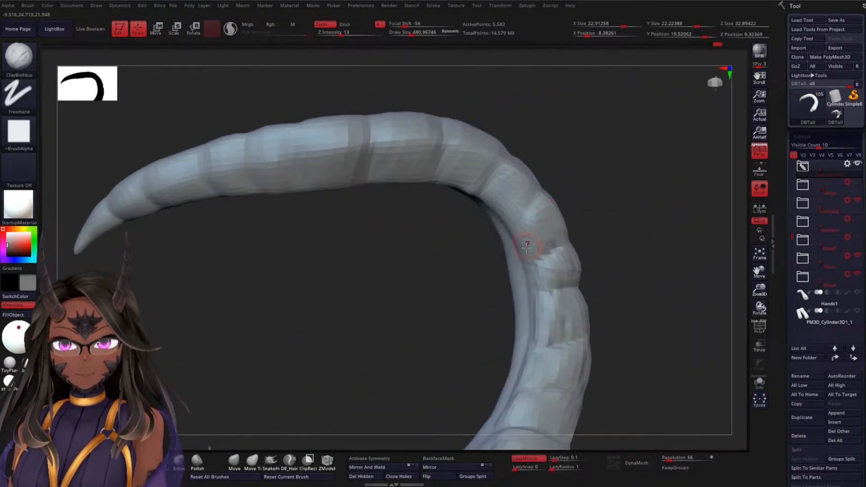
Build up the segment where the tail starts to bend, from the side groove across its outer face
{"action": "mouse_move", "coordinate": [600, 220]}
{"action": "left_mouse_down"}
{"action": "mouse_move", "coordinate": [622, 221]}
{"action": "mouse_move", "coordinate": [585, 266]}
{"action": "mouse_move", "coordinate": [569, 254]}
{"action": "left_mouse_up"}
{"action": "left_click_drag", "start_coordinate": [549, 203], "coordinate": [607, 206]}
{"action": "left_click_drag", "start_coordinate": [682, 203], "coordinate": [621, 213]}
{"action": "left_click_drag", "start_coordinate": [546, 205], "coordinate": [629, 204]}
{"action": "left_click_drag", "start_coordinate": [503, 246], "coordinate": [508, 234]}
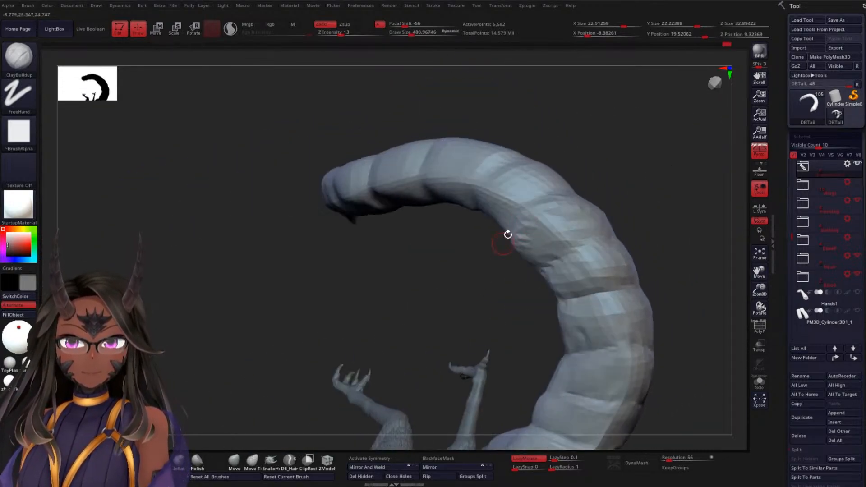
Add ClayBuildup strokes to the following segment in the upper bend, filling it toward the side groove
{"action": "left_click_drag", "start_coordinate": [645, 217], "coordinate": [564, 251]}
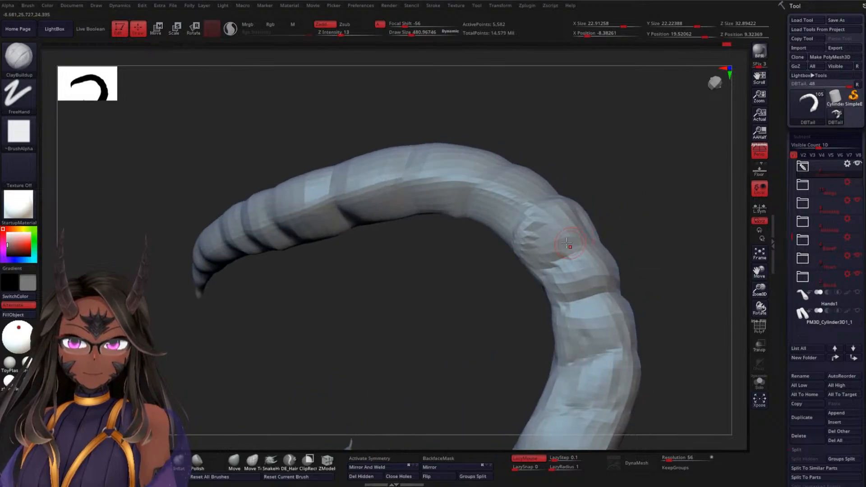
{"action": "left_click_drag", "start_coordinate": [623, 228], "coordinate": [641, 225]}
{"action": "mouse_move", "coordinate": [578, 270]}
{"action": "left_mouse_down"}
{"action": "mouse_move", "coordinate": [655, 226]}
{"action": "mouse_move", "coordinate": [611, 296]}
{"action": "mouse_move", "coordinate": [668, 191]}
{"action": "mouse_move", "coordinate": [564, 207]}
{"action": "mouse_move", "coordinate": [575, 183]}
{"action": "mouse_move", "coordinate": [578, 192]}
{"action": "mouse_move", "coordinate": [567, 160]}
{"action": "mouse_move", "coordinate": [520, 206]}
{"action": "left_mouse_up"}
{"action": "mouse_move", "coordinate": [436, 300]}
{"action": "left_mouse_down"}
{"action": "mouse_move", "coordinate": [499, 257]}
{"action": "mouse_move", "coordinate": [414, 281]}
{"action": "mouse_move", "coordinate": [547, 236]}
{"action": "mouse_move", "coordinate": [429, 255]}
{"action": "mouse_move", "coordinate": [548, 245]}
{"action": "mouse_move", "coordinate": [478, 244]}
{"action": "mouse_move", "coordinate": [495, 244]}
{"action": "left_mouse_up"}
{"action": "left_click_drag", "start_coordinate": [401, 313], "coordinate": [380, 242]}
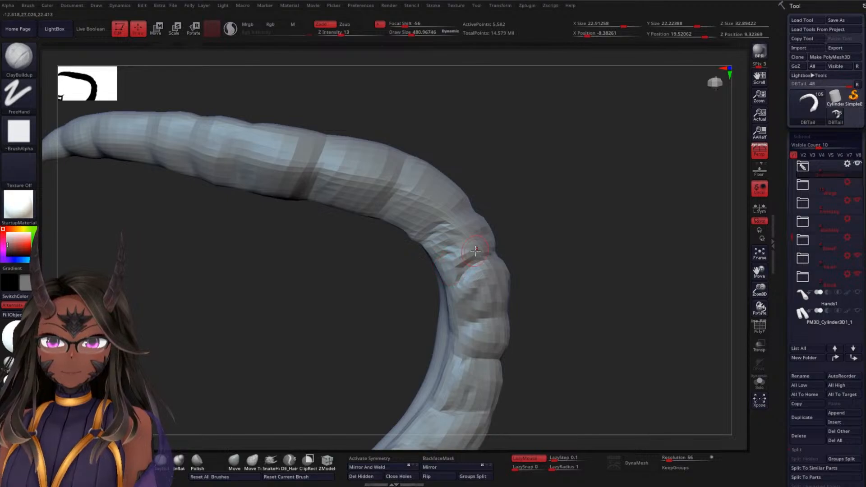
{"action": "left_click_drag", "start_coordinate": [551, 252], "coordinate": [598, 201]}
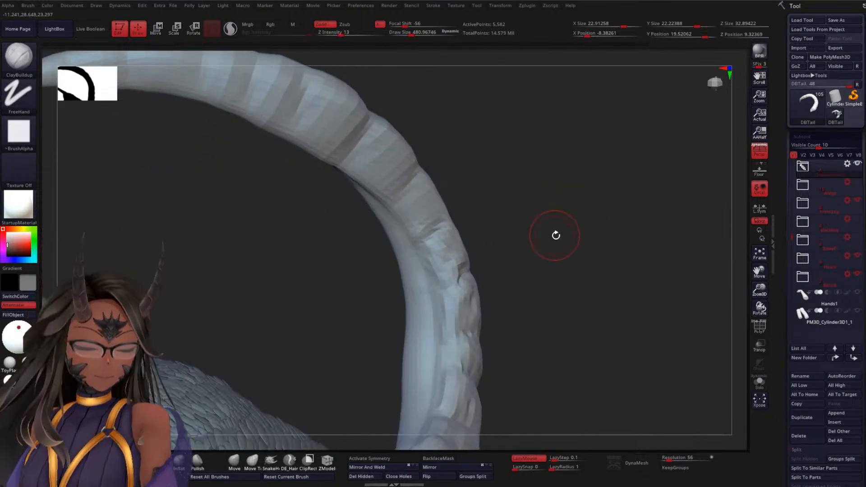
{"action": "left_click_drag", "start_coordinate": [556, 235], "coordinate": [535, 219]}
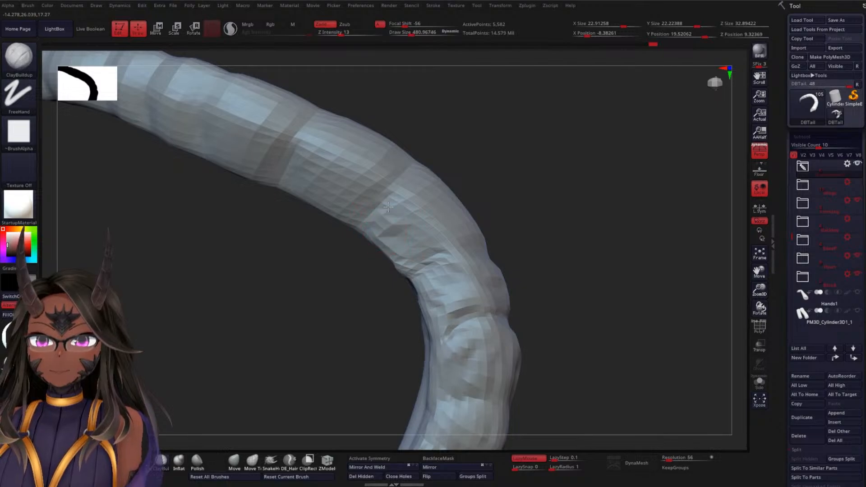
Build up the segment just past the upper bend along its crosswise crease and down to its inner edge
{"action": "left_click_drag", "start_coordinate": [389, 207], "coordinate": [416, 179]}
{"action": "left_click_drag", "start_coordinate": [537, 197], "coordinate": [531, 261]}
{"action": "left_click_drag", "start_coordinate": [391, 209], "coordinate": [430, 185]}
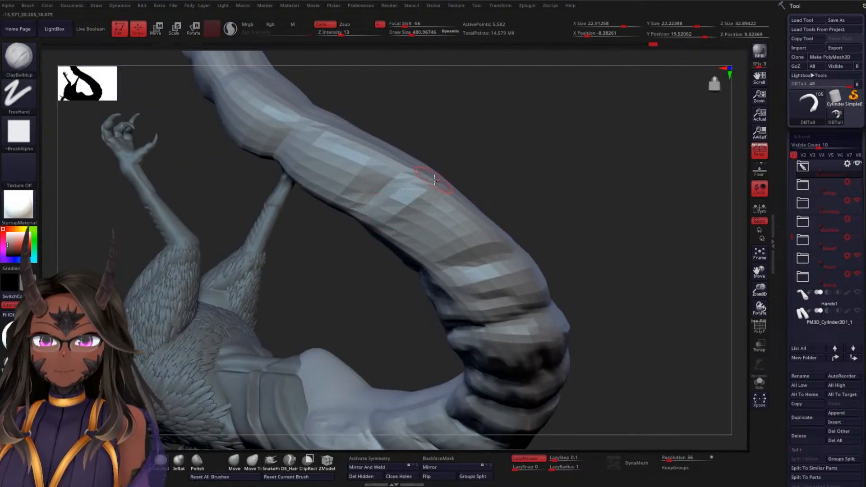
{"action": "left_click_drag", "start_coordinate": [564, 206], "coordinate": [571, 170]}
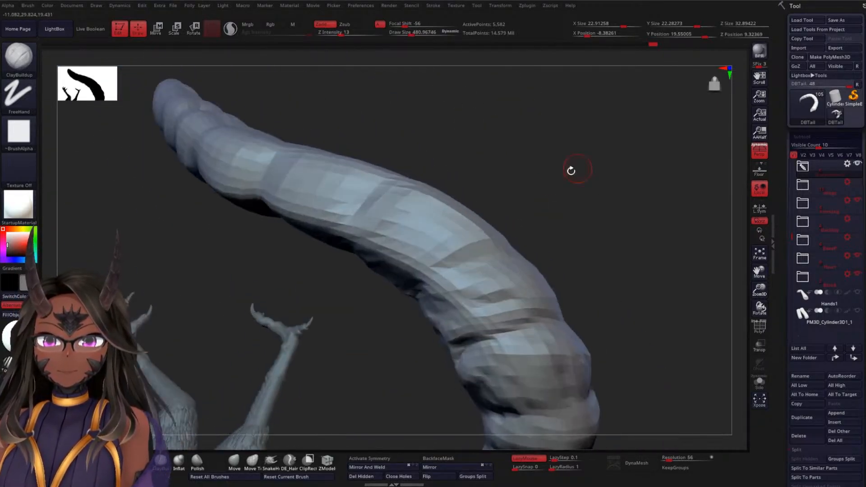
{"action": "left_click_drag", "start_coordinate": [392, 226], "coordinate": [495, 240]}
{"action": "left_click_drag", "start_coordinate": [569, 230], "coordinate": [586, 192]}
{"action": "left_click_drag", "start_coordinate": [370, 262], "coordinate": [415, 300]}
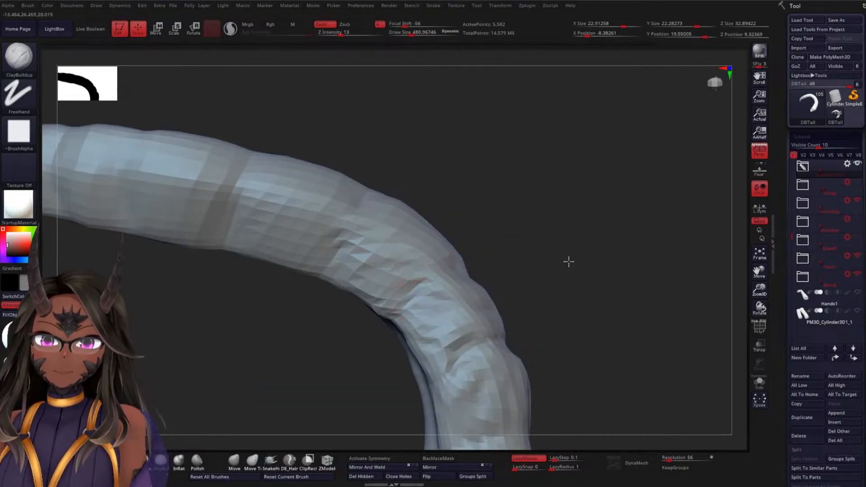
{"action": "left_click_drag", "start_coordinate": [569, 262], "coordinate": [529, 205]}
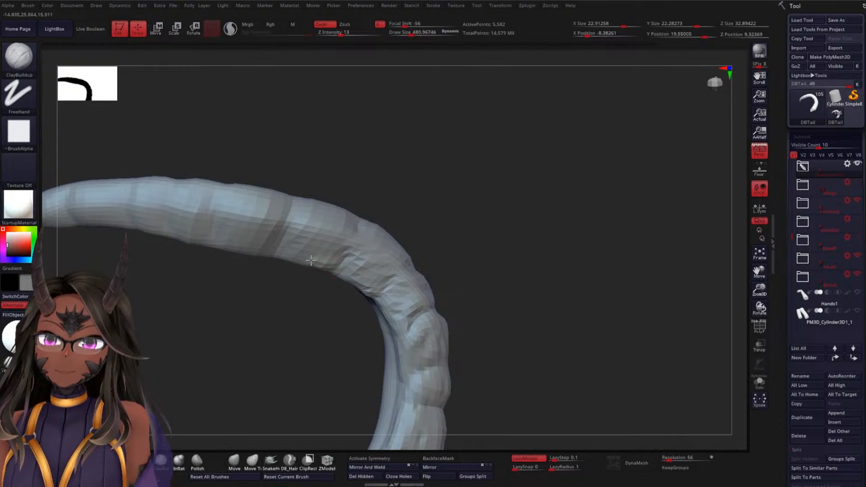
Build up the next segment toward the tip with ClayBuildup strokes along both creases and across its lower side
{"action": "left_click_drag", "start_coordinate": [453, 197], "coordinate": [461, 246]}
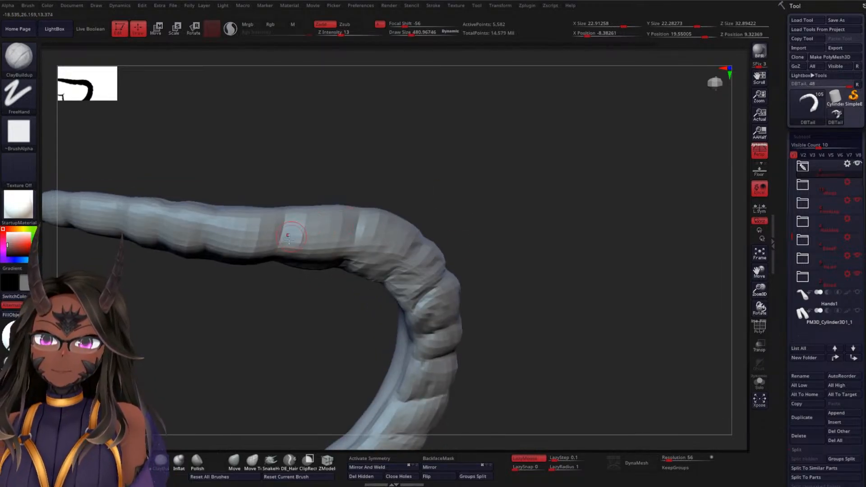
{"action": "left_click_drag", "start_coordinate": [285, 249], "coordinate": [291, 216]}
{"action": "mouse_move", "coordinate": [440, 180]}
{"action": "left_mouse_down"}
{"action": "mouse_move", "coordinate": [451, 211]}
{"action": "mouse_move", "coordinate": [469, 189]}
{"action": "mouse_move", "coordinate": [457, 212]}
{"action": "left_mouse_up"}
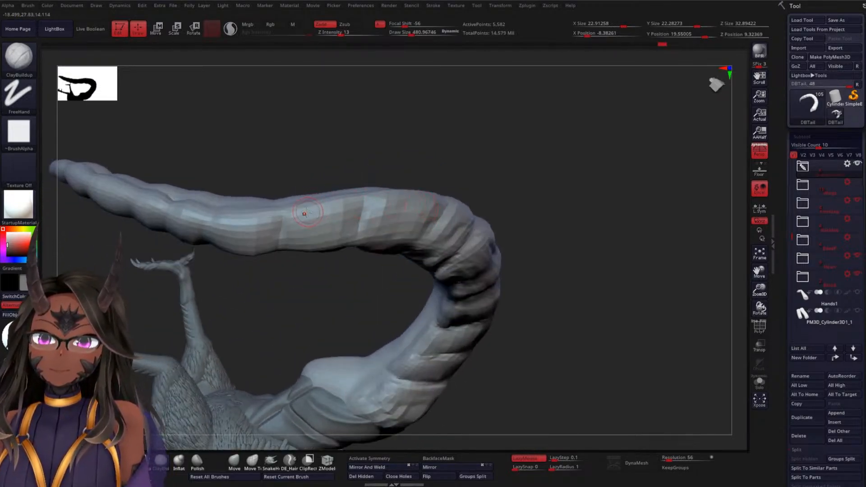
{"action": "left_click_drag", "start_coordinate": [347, 216], "coordinate": [358, 236]}
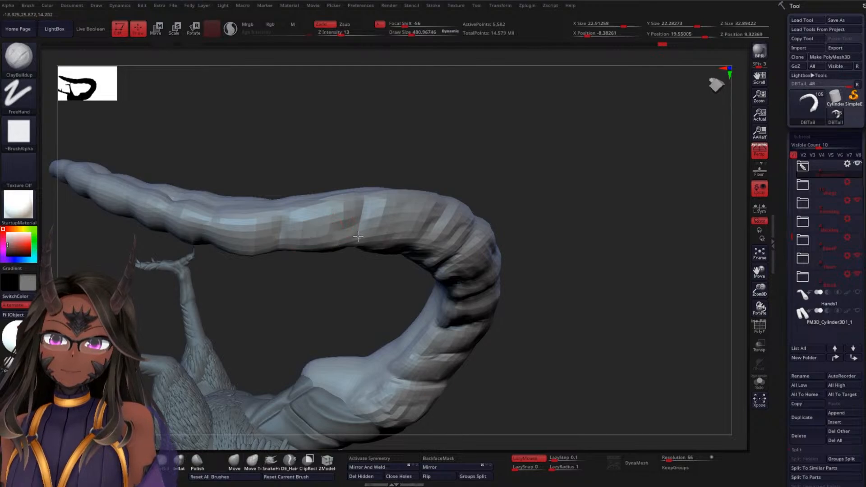
{"action": "left_click_drag", "start_coordinate": [559, 197], "coordinate": [480, 168]}
{"action": "mouse_move", "coordinate": [291, 267]}
{"action": "left_mouse_down"}
{"action": "mouse_move", "coordinate": [331, 268]}
{"action": "mouse_move", "coordinate": [350, 287]}
{"action": "left_mouse_up"}
{"action": "mouse_move", "coordinate": [520, 252]}
{"action": "left_mouse_down"}
{"action": "mouse_move", "coordinate": [516, 226]}
{"action": "mouse_move", "coordinate": [494, 226]}
{"action": "mouse_move", "coordinate": [499, 219]}
{"action": "mouse_move", "coordinate": [467, 203]}
{"action": "mouse_move", "coordinate": [474, 212]}
{"action": "left_mouse_up"}
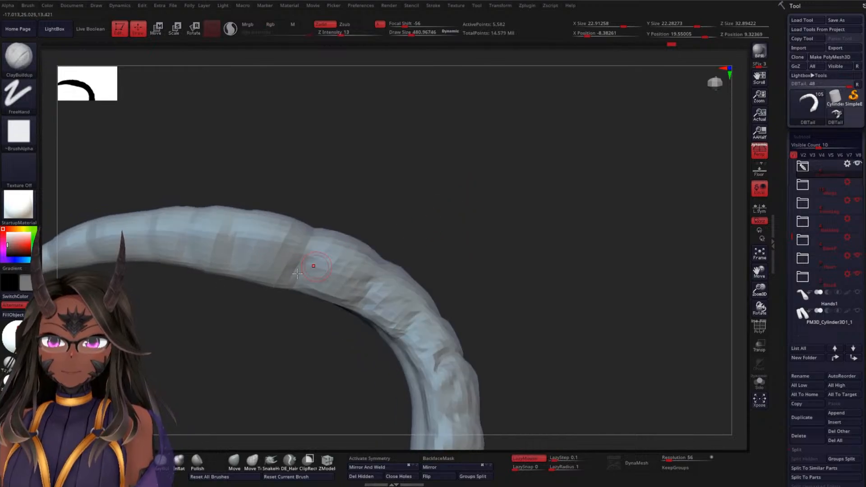
Add ClayBuildup volume around the following segment in the tail's upper arc, covering its side and outer face
{"action": "left_click_drag", "start_coordinate": [239, 256], "coordinate": [231, 232]}
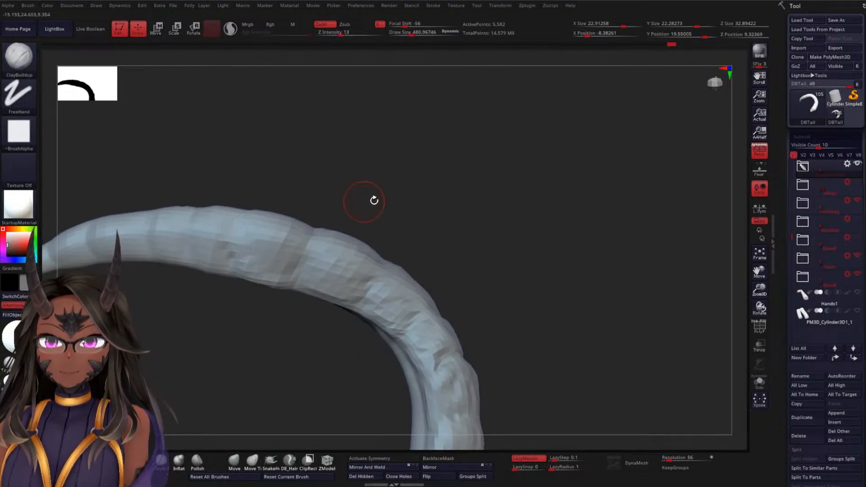
{"action": "mouse_move", "coordinate": [373, 200]}
{"action": "left_mouse_down"}
{"action": "mouse_move", "coordinate": [431, 258]}
{"action": "mouse_move", "coordinate": [419, 251]}
{"action": "left_mouse_up"}
{"action": "left_click_drag", "start_coordinate": [246, 247], "coordinate": [254, 256]}
{"action": "left_click_drag", "start_coordinate": [279, 206], "coordinate": [316, 227]}
{"action": "left_click_drag", "start_coordinate": [259, 255], "coordinate": [274, 226]}
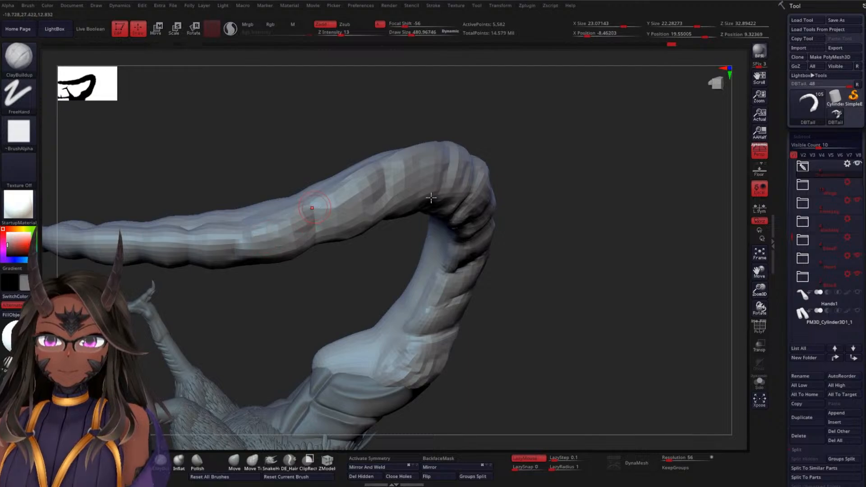
{"action": "mouse_move", "coordinate": [574, 196]}
{"action": "left_mouse_down"}
{"action": "mouse_move", "coordinate": [572, 134]}
{"action": "mouse_move", "coordinate": [437, 202]}
{"action": "left_mouse_up"}
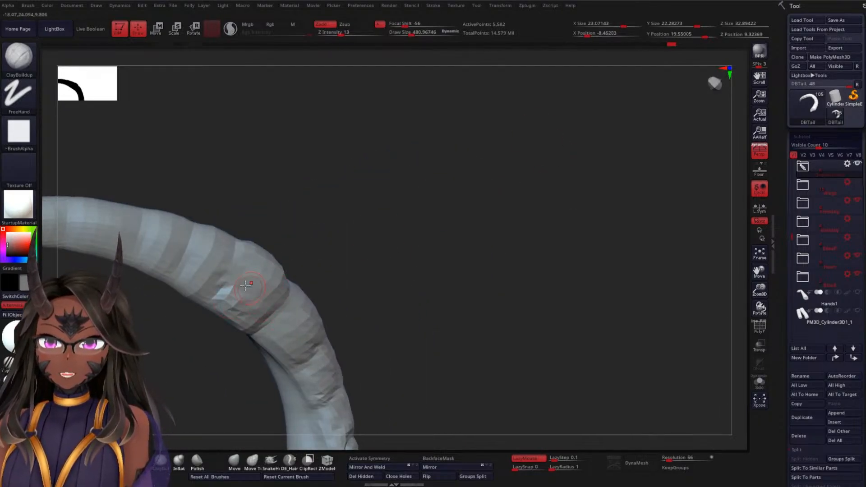
Build up the next narrower segment toward the tip with ClayBuildup and smooth its rough outer edge
{"action": "left_click_drag", "start_coordinate": [378, 263], "coordinate": [379, 205]}
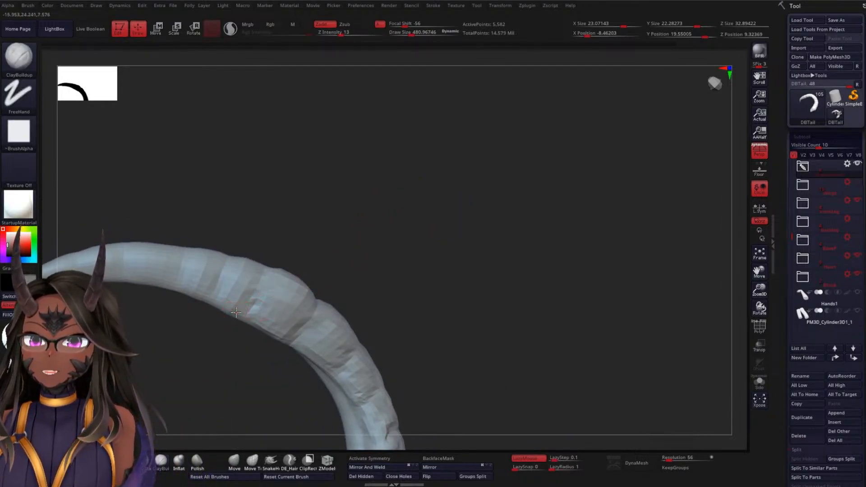
{"action": "left_click_drag", "start_coordinate": [325, 230], "coordinate": [354, 247]}
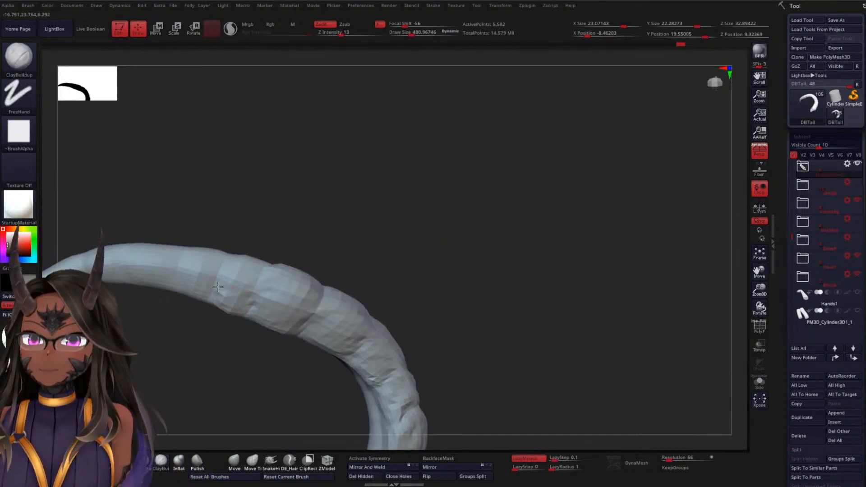
{"action": "left_click_drag", "start_coordinate": [294, 237], "coordinate": [316, 258]}
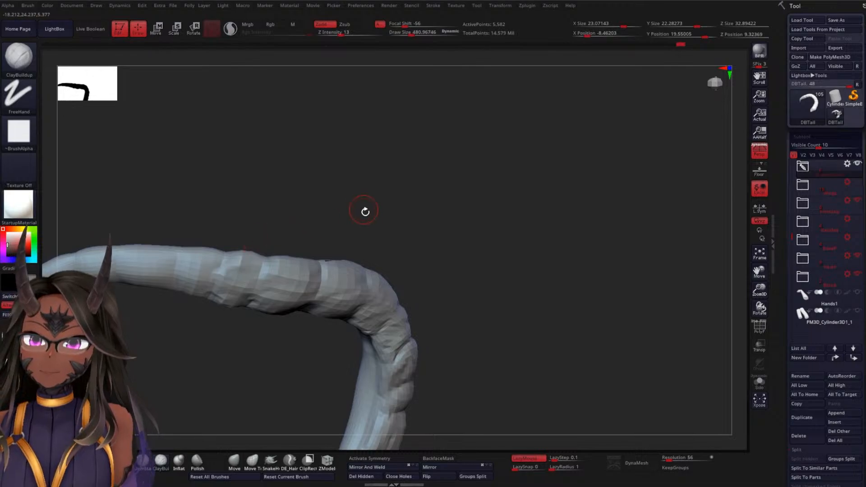
{"action": "left_click_drag", "start_coordinate": [366, 212], "coordinate": [227, 256]}
{"action": "mouse_move", "coordinate": [416, 218]}
{"action": "left_mouse_down"}
{"action": "mouse_move", "coordinate": [357, 204]}
{"action": "mouse_move", "coordinate": [313, 147]}
{"action": "left_mouse_up"}
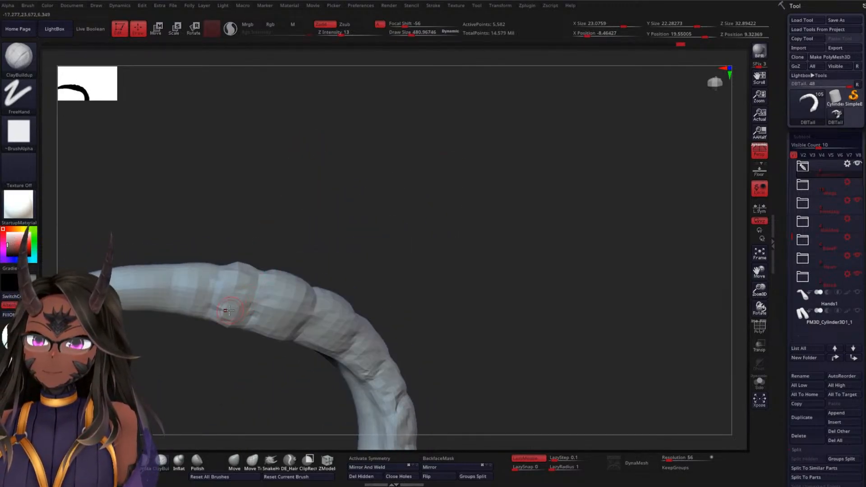
{"action": "key", "text": "shift"}
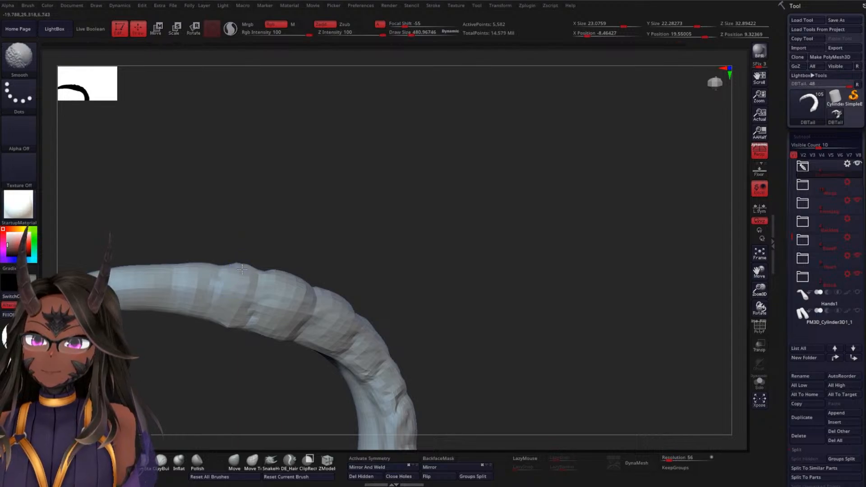
{"action": "mouse_move", "coordinate": [420, 257]}
{"action": "left_mouse_down"}
{"action": "mouse_move", "coordinate": [439, 261]}
{"action": "mouse_move", "coordinate": [439, 240]}
{"action": "mouse_move", "coordinate": [422, 228]}
{"action": "mouse_move", "coordinate": [443, 212]}
{"action": "mouse_move", "coordinate": [435, 305]}
{"action": "mouse_move", "coordinate": [499, 220]}
{"action": "mouse_move", "coordinate": [529, 265]}
{"action": "mouse_move", "coordinate": [508, 265]}
{"action": "left_mouse_up"}
{"action": "mouse_move", "coordinate": [351, 298]}
{"action": "left_mouse_down", "text": "alt"}
{"action": "mouse_move", "coordinate": [321, 306]}
{"action": "mouse_move", "coordinate": [353, 329]}
{"action": "mouse_move", "coordinate": [386, 288]}
{"action": "mouse_move", "coordinate": [389, 252]}
{"action": "mouse_move", "coordinate": [281, 256]}
{"action": "left_mouse_up", "text": "alt"}
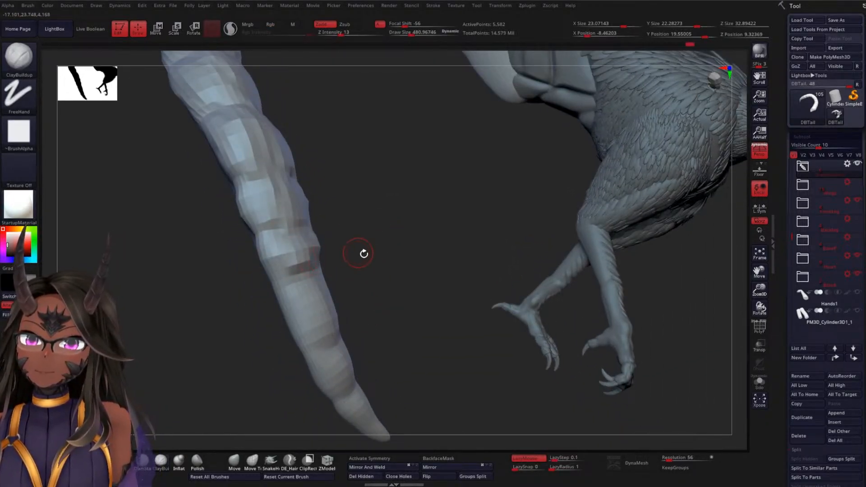
Build up the last tapering segments before the tail tip with ClayBuildup so the bulge ends at the tip's base
{"action": "left_click_drag", "start_coordinate": [364, 253], "coordinate": [312, 323]}
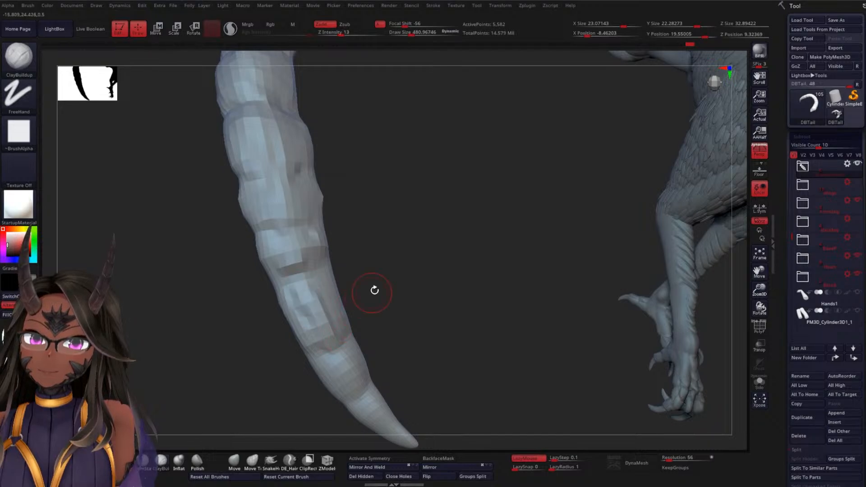
{"action": "left_click_drag", "start_coordinate": [373, 290], "coordinate": [323, 291]}
{"action": "mouse_move", "coordinate": [393, 302]}
{"action": "left_mouse_down"}
{"action": "mouse_move", "coordinate": [371, 296]}
{"action": "mouse_move", "coordinate": [392, 292]}
{"action": "mouse_move", "coordinate": [394, 267]}
{"action": "mouse_move", "coordinate": [390, 306]}
{"action": "mouse_move", "coordinate": [348, 310]}
{"action": "mouse_move", "coordinate": [461, 242]}
{"action": "left_mouse_up"}
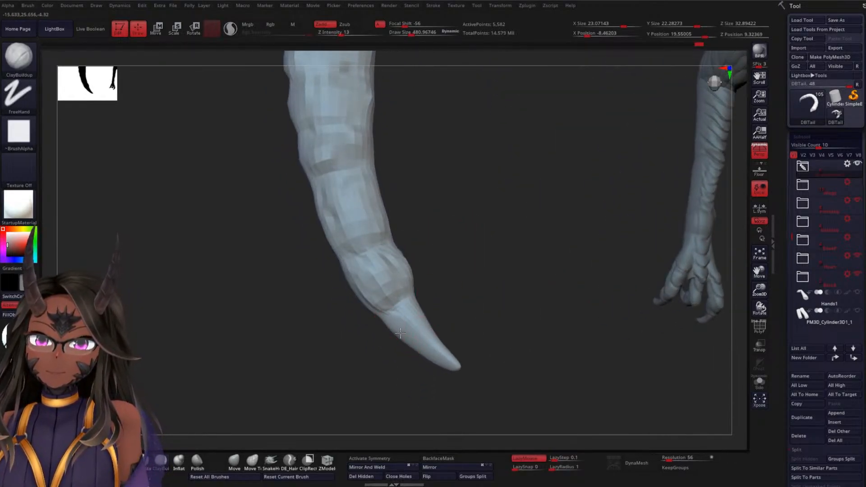
{"action": "left_click_drag", "start_coordinate": [460, 353], "coordinate": [427, 350]}
{"action": "mouse_move", "coordinate": [539, 315]}
{"action": "left_mouse_down"}
{"action": "mouse_move", "coordinate": [514, 201]}
{"action": "mouse_move", "coordinate": [509, 218]}
{"action": "mouse_move", "coordinate": [532, 252]}
{"action": "mouse_move", "coordinate": [534, 205]}
{"action": "mouse_move", "coordinate": [528, 243]}
{"action": "mouse_move", "coordinate": [548, 302]}
{"action": "mouse_move", "coordinate": [565, 280]}
{"action": "mouse_move", "coordinate": [551, 282]}
{"action": "left_mouse_up"}
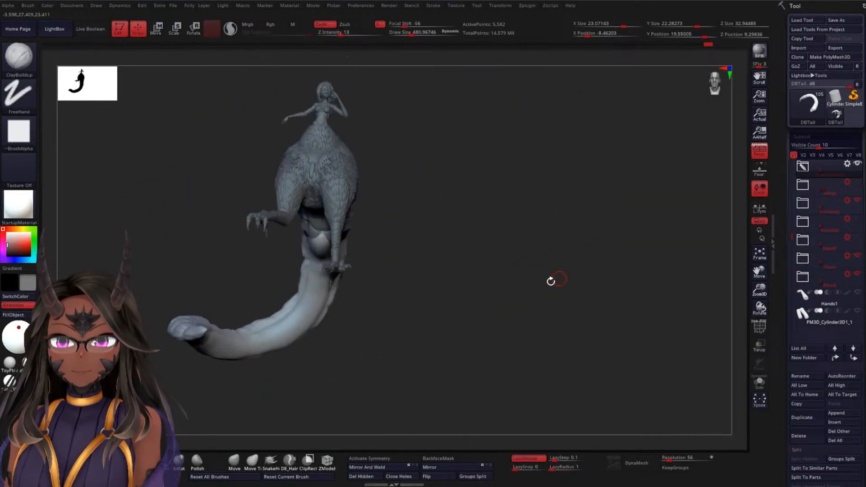
Carve crosswise DamStandard creases across the tail's smooth underside, starting just below the pointed overlap with the belly plates
{"action": "left_click_drag", "start_coordinate": [445, 267], "coordinate": [506, 336], "text": "alt"}
{"action": "mouse_move", "coordinate": [547, 300]}
{"action": "left_mouse_down", "text": "alt"}
{"action": "mouse_move", "coordinate": [547, 280]}
{"action": "mouse_move", "coordinate": [551, 338]}
{"action": "mouse_move", "coordinate": [549, 316]}
{"action": "left_mouse_up", "text": "alt"}
{"action": "left_click", "coordinate": [143, 462]}
{"action": "left_click_drag", "start_coordinate": [507, 292], "coordinate": [475, 292]}
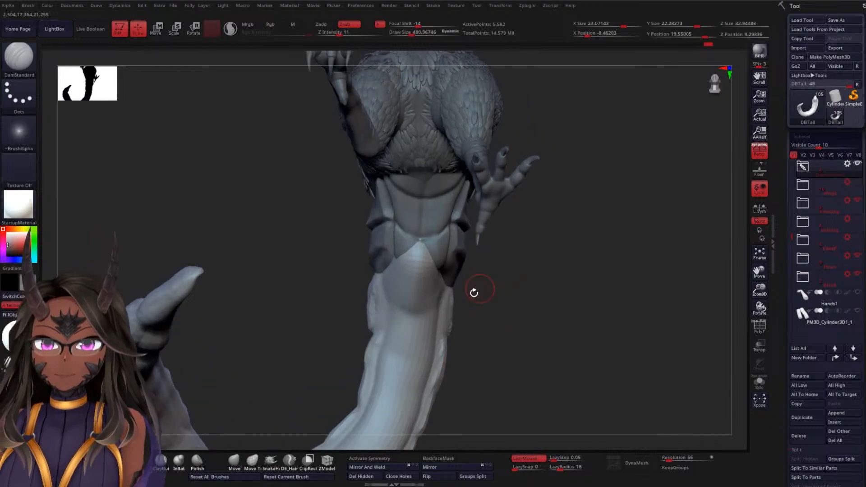
{"action": "mouse_move", "coordinate": [477, 332]}
{"action": "left_mouse_down", "text": "alt"}
{"action": "mouse_move", "coordinate": [509, 323]}
{"action": "mouse_move", "coordinate": [509, 299]}
{"action": "mouse_move", "coordinate": [551, 294]}
{"action": "mouse_move", "coordinate": [466, 285]}
{"action": "left_mouse_up", "text": "alt"}
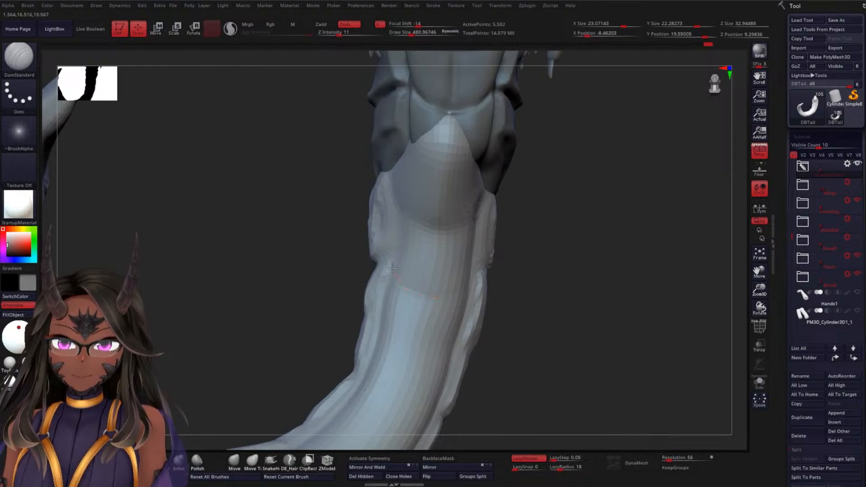
{"action": "mouse_move", "coordinate": [499, 262]}
{"action": "left_mouse_down"}
{"action": "mouse_move", "coordinate": [557, 290]}
{"action": "mouse_move", "coordinate": [386, 276]}
{"action": "left_mouse_up"}
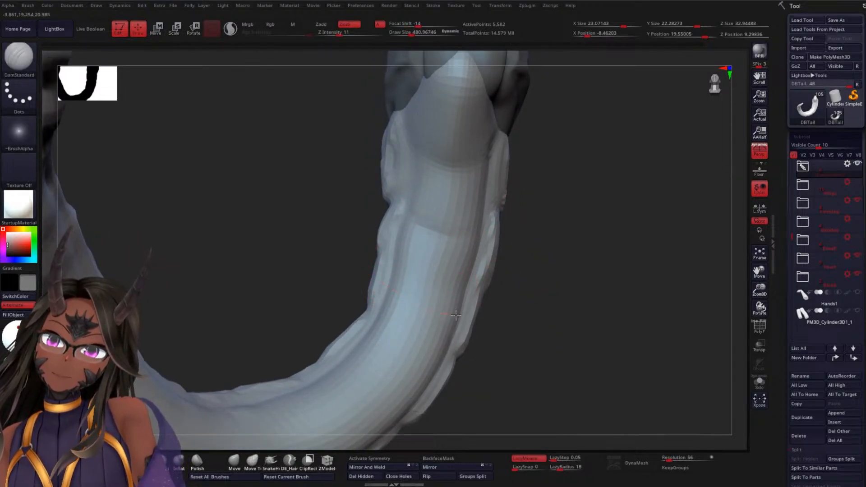
{"action": "mouse_move", "coordinate": [542, 321]}
{"action": "left_mouse_down"}
{"action": "mouse_move", "coordinate": [505, 332]}
{"action": "mouse_move", "coordinate": [524, 350]}
{"action": "mouse_move", "coordinate": [574, 332]}
{"action": "mouse_move", "coordinate": [572, 367]}
{"action": "left_mouse_up"}
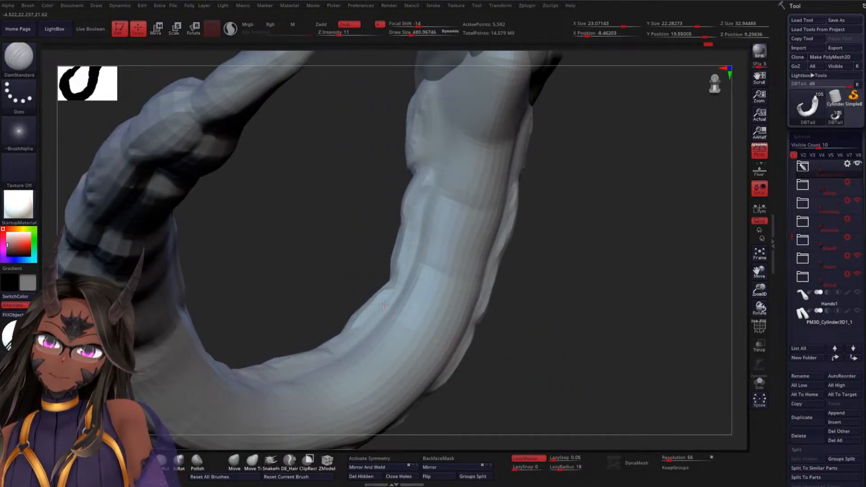
Continue the crosswise DamStandard creases along the underside through the tail's lower bend, matching the side segments
{"action": "mouse_move", "coordinate": [498, 339]}
{"action": "left_mouse_down"}
{"action": "mouse_move", "coordinate": [526, 299]}
{"action": "mouse_move", "coordinate": [510, 345]}
{"action": "left_mouse_up"}
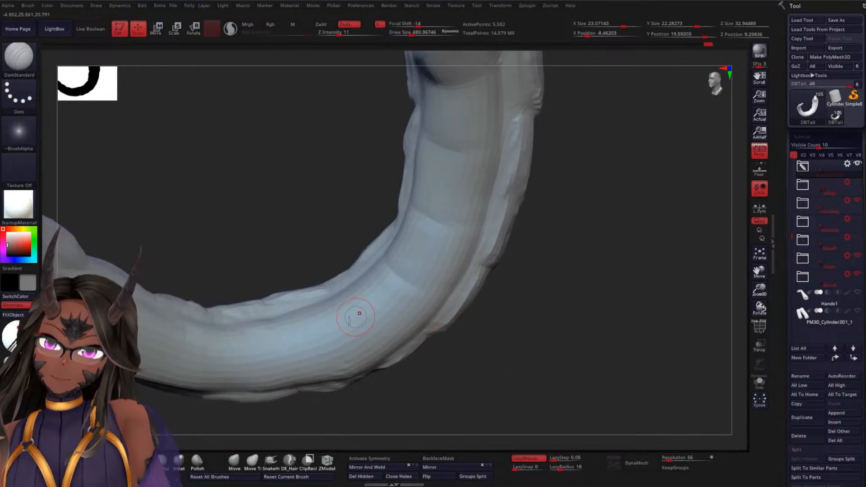
{"action": "left_click_drag", "start_coordinate": [565, 350], "coordinate": [556, 336]}
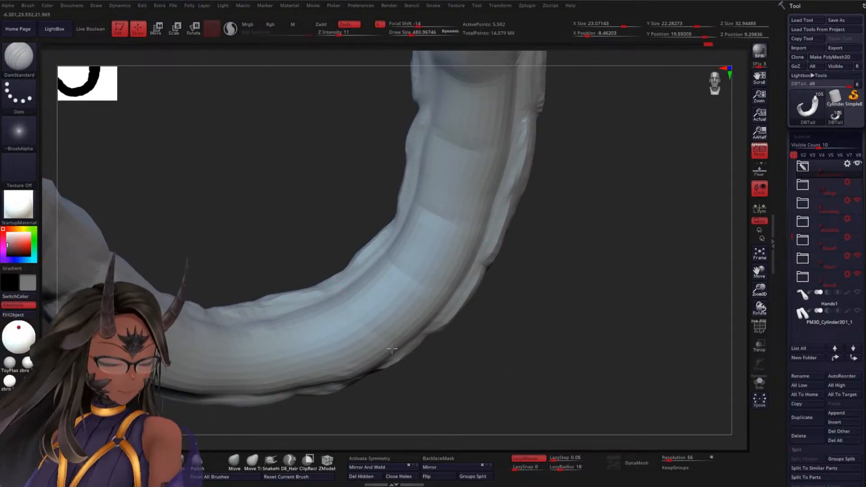
{"action": "left_click_drag", "start_coordinate": [299, 215], "coordinate": [317, 191], "text": "alt"}
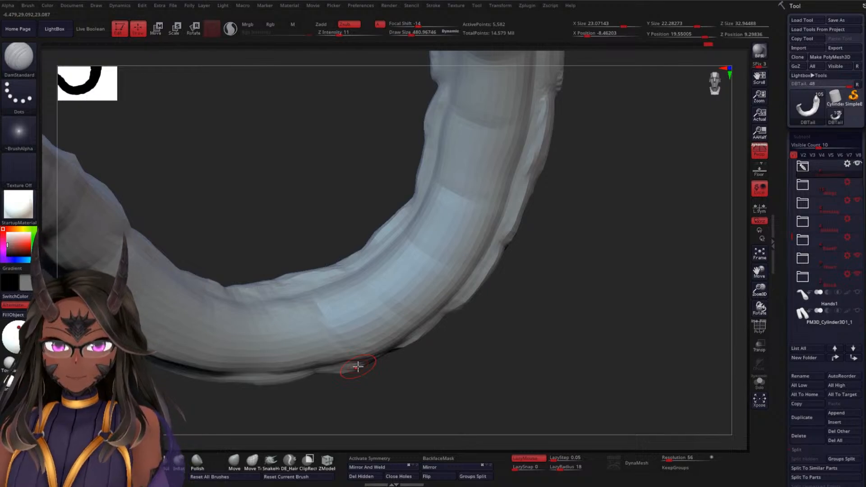
{"action": "left_click_drag", "start_coordinate": [542, 385], "coordinate": [472, 359]}
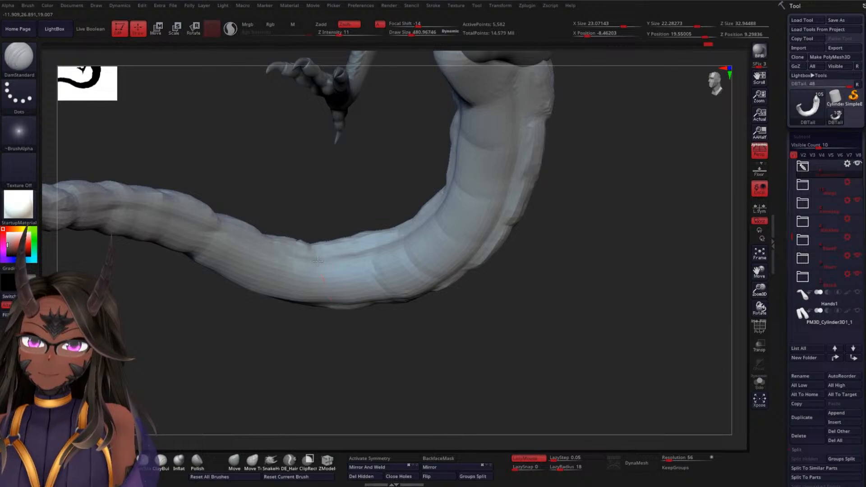
{"action": "mouse_move", "coordinate": [356, 339]}
{"action": "left_mouse_down"}
{"action": "mouse_move", "coordinate": [364, 350]}
{"action": "mouse_move", "coordinate": [361, 325]}
{"action": "left_mouse_up"}
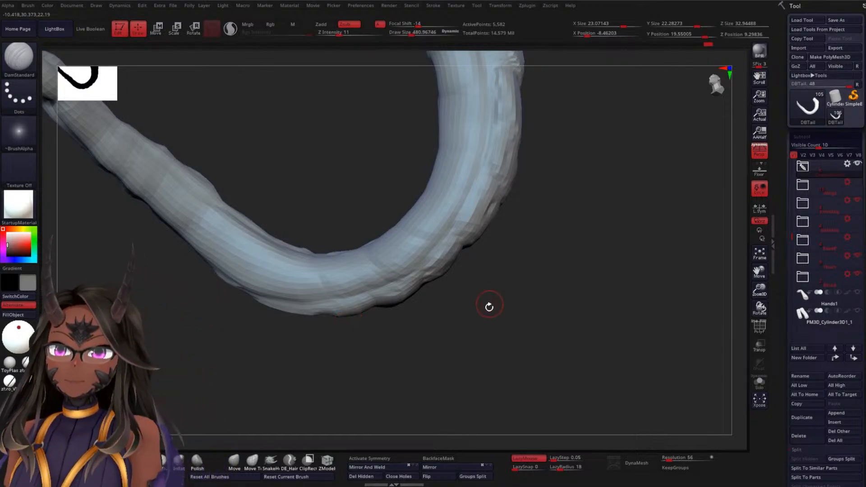
Carve further crosswise underside creases with DamStandard past the lower bend toward the tail tip
{"action": "mouse_move", "coordinate": [489, 306]}
{"action": "left_mouse_down"}
{"action": "mouse_move", "coordinate": [460, 362]}
{"action": "mouse_move", "coordinate": [416, 364]}
{"action": "mouse_move", "coordinate": [456, 352]}
{"action": "mouse_move", "coordinate": [409, 303]}
{"action": "left_mouse_up"}
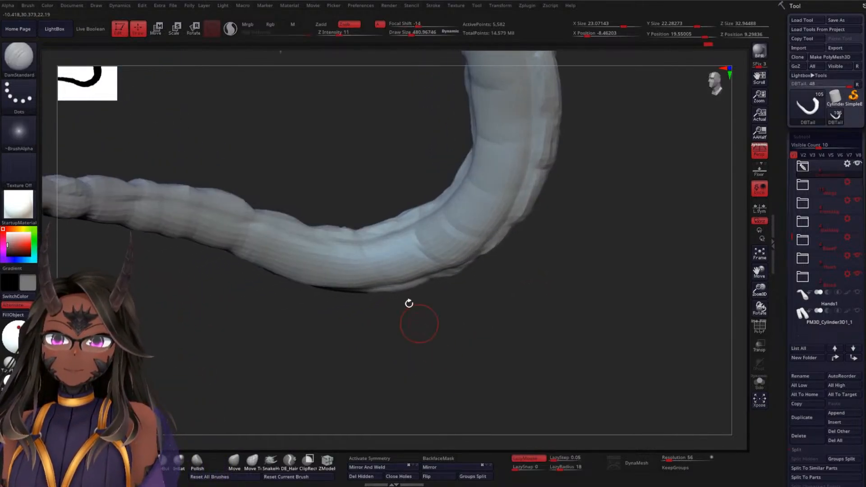
{"action": "mouse_move", "coordinate": [319, 303]}
{"action": "left_mouse_down"}
{"action": "mouse_move", "coordinate": [310, 273]}
{"action": "mouse_move", "coordinate": [285, 362]}
{"action": "mouse_move", "coordinate": [303, 361]}
{"action": "left_mouse_up"}
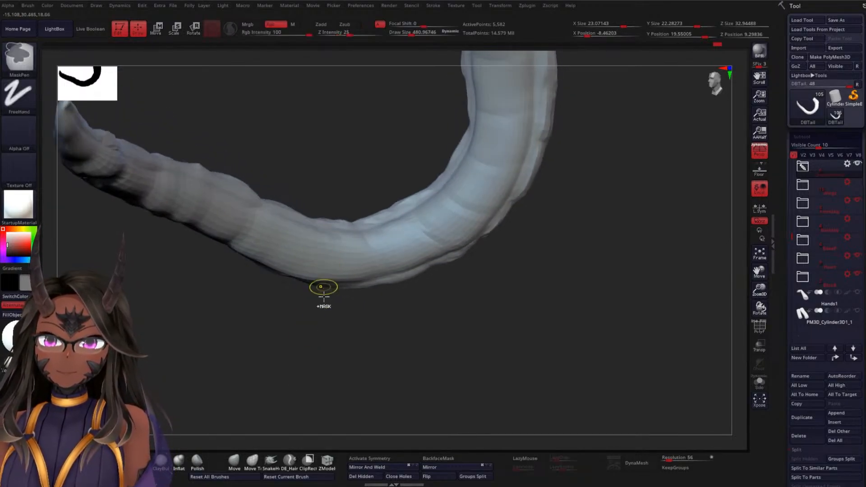
{"action": "mouse_move", "coordinate": [323, 288]}
{"action": "left_mouse_down"}
{"action": "mouse_move", "coordinate": [336, 328]}
{"action": "mouse_move", "coordinate": [358, 332]}
{"action": "mouse_move", "coordinate": [319, 244]}
{"action": "left_mouse_up"}
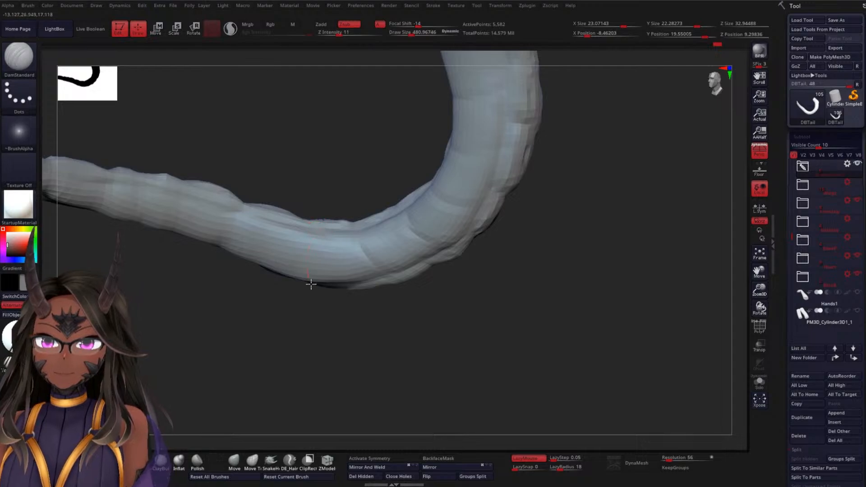
{"action": "mouse_move", "coordinate": [314, 301]}
{"action": "left_mouse_down"}
{"action": "mouse_move", "coordinate": [302, 317]}
{"action": "mouse_move", "coordinate": [314, 240]}
{"action": "left_mouse_up"}
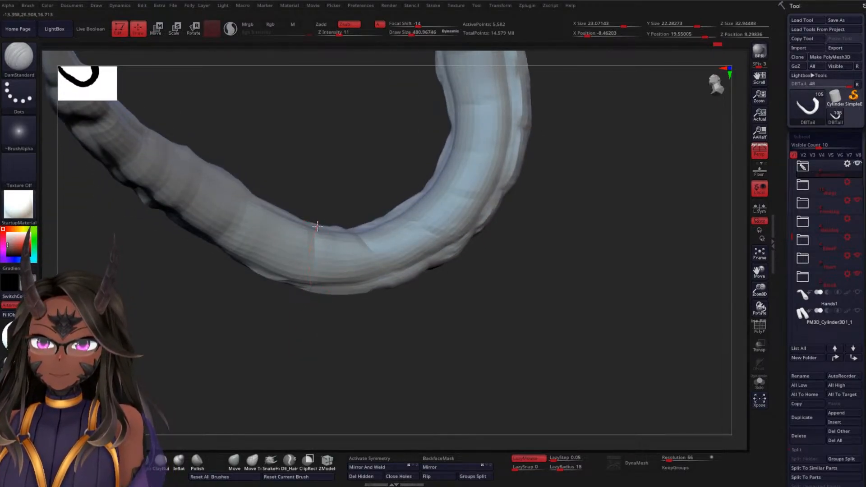
{"action": "left_click_drag", "start_coordinate": [347, 174], "coordinate": [242, 223]}
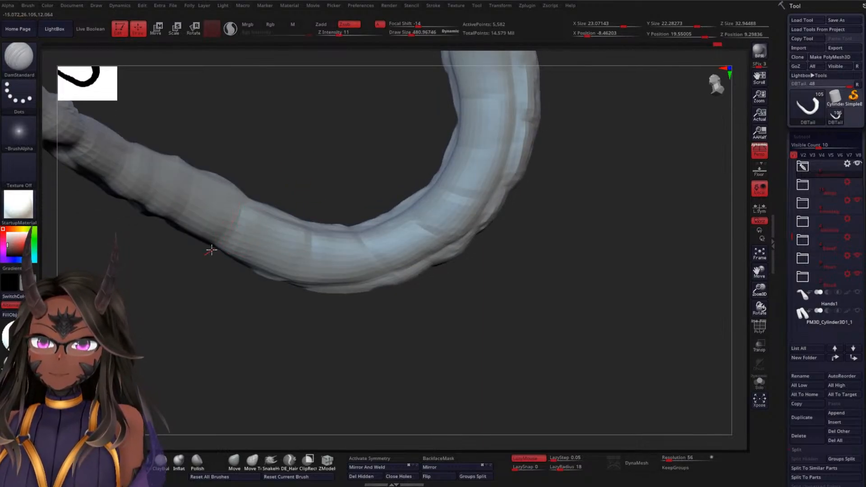
{"action": "left_click_drag", "start_coordinate": [328, 178], "coordinate": [281, 250]}
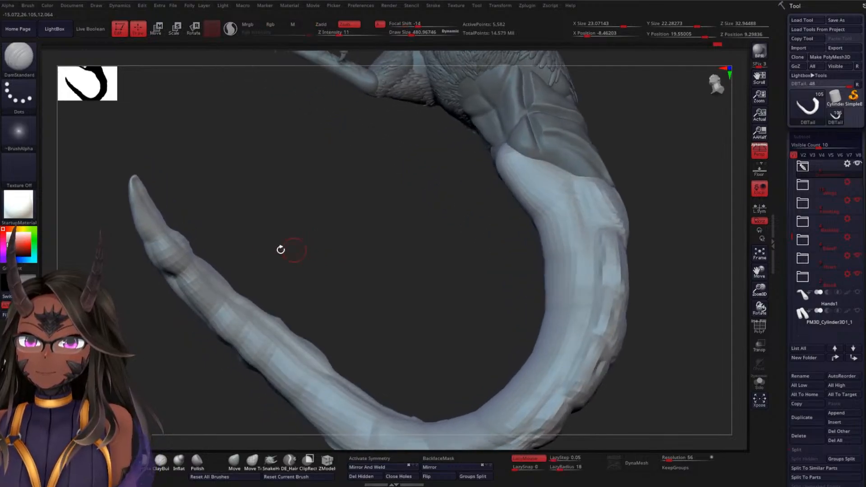
Smooth the narrow segments near the tail tip and carve their underside creases with DamStandard
{"action": "key", "text": "shift"}
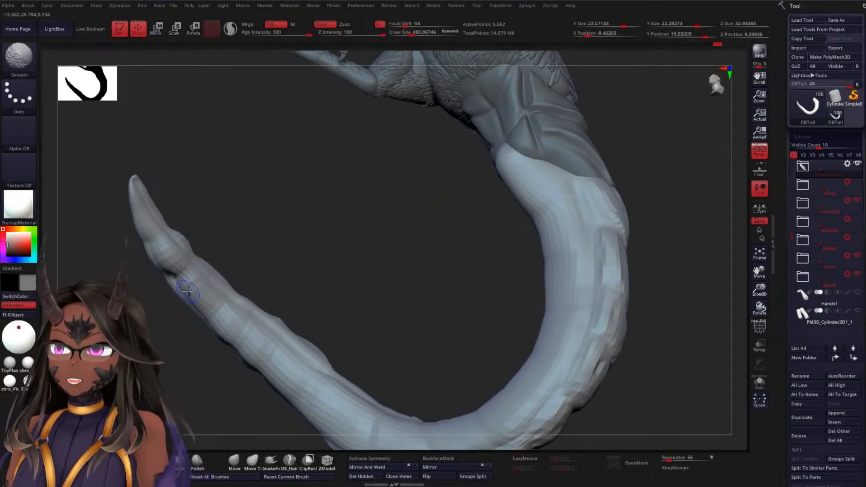
{"action": "mouse_move", "coordinate": [235, 252]}
{"action": "left_mouse_down"}
{"action": "mouse_move", "coordinate": [271, 222]}
{"action": "mouse_move", "coordinate": [253, 230]}
{"action": "mouse_move", "coordinate": [286, 241]}
{"action": "left_mouse_up"}
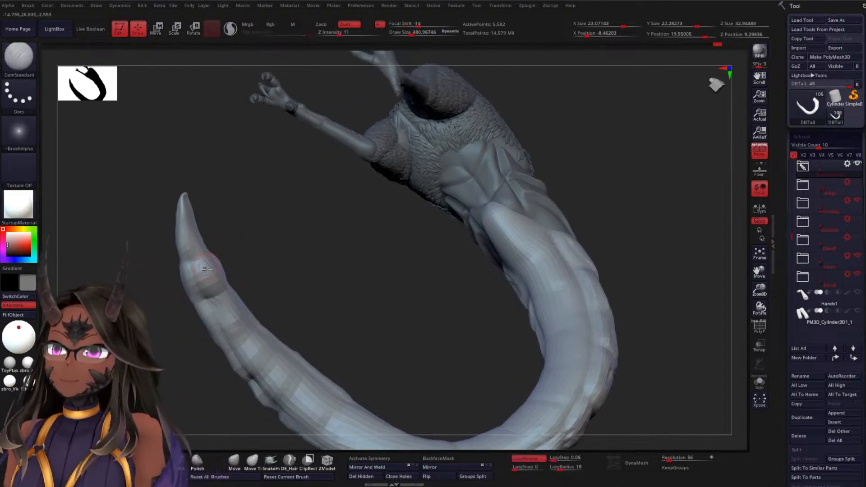
{"action": "key", "text": "shift"}
{"action": "mouse_move", "coordinate": [203, 267]}
{"action": "left_mouse_down"}
{"action": "mouse_move", "coordinate": [321, 257]}
{"action": "mouse_move", "coordinate": [297, 250]}
{"action": "mouse_move", "coordinate": [190, 260]}
{"action": "left_mouse_up"}
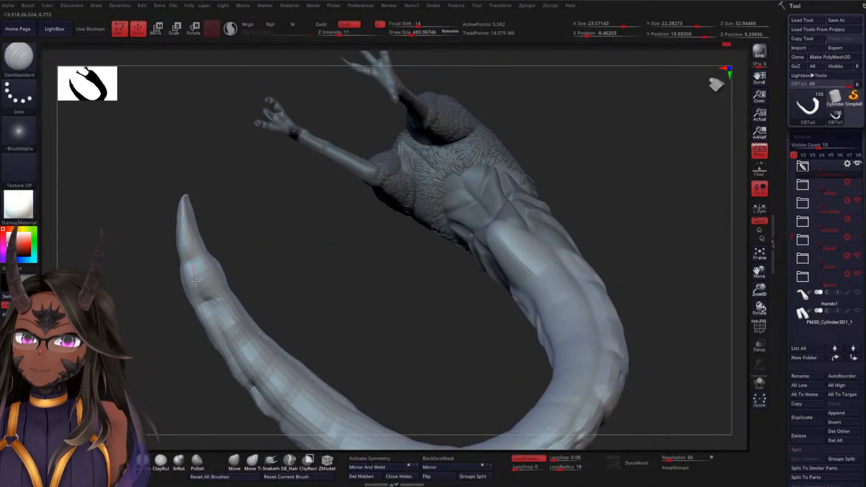
{"action": "left_click_drag", "start_coordinate": [331, 276], "coordinate": [218, 232]}
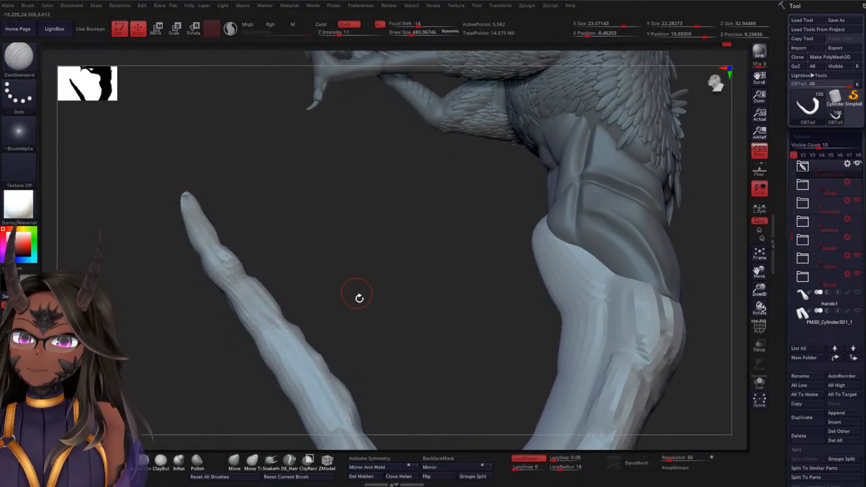
Subdivide the tail mesh once and smooth the segment surfaces along its outer side
{"action": "left_click_drag", "start_coordinate": [359, 297], "coordinate": [278, 309]}
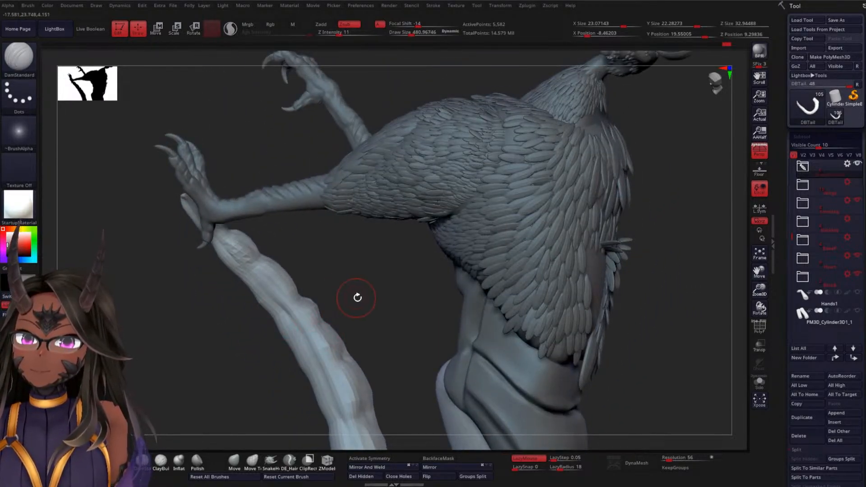
{"action": "left_click_drag", "start_coordinate": [357, 297], "coordinate": [371, 286]}
{"action": "mouse_move", "coordinate": [362, 350]}
{"action": "left_mouse_down"}
{"action": "mouse_move", "coordinate": [337, 311]}
{"action": "mouse_move", "coordinate": [379, 357]}
{"action": "mouse_move", "coordinate": [406, 332]}
{"action": "mouse_move", "coordinate": [393, 254]}
{"action": "left_mouse_up"}
{"action": "mouse_move", "coordinate": [404, 245]}
{"action": "left_mouse_down"}
{"action": "mouse_move", "coordinate": [400, 209]}
{"action": "mouse_move", "coordinate": [428, 251]}
{"action": "mouse_move", "coordinate": [320, 170]}
{"action": "mouse_move", "coordinate": [358, 171]}
{"action": "mouse_move", "coordinate": [273, 172]}
{"action": "left_mouse_up"}
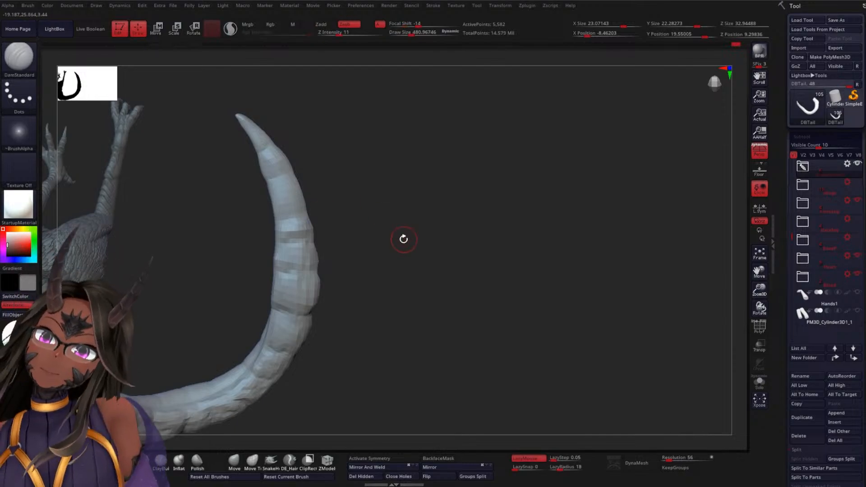
{"action": "left_click_drag", "start_coordinate": [403, 240], "coordinate": [290, 229]}
{"action": "left_click_drag", "start_coordinate": [373, 230], "coordinate": [327, 296]}
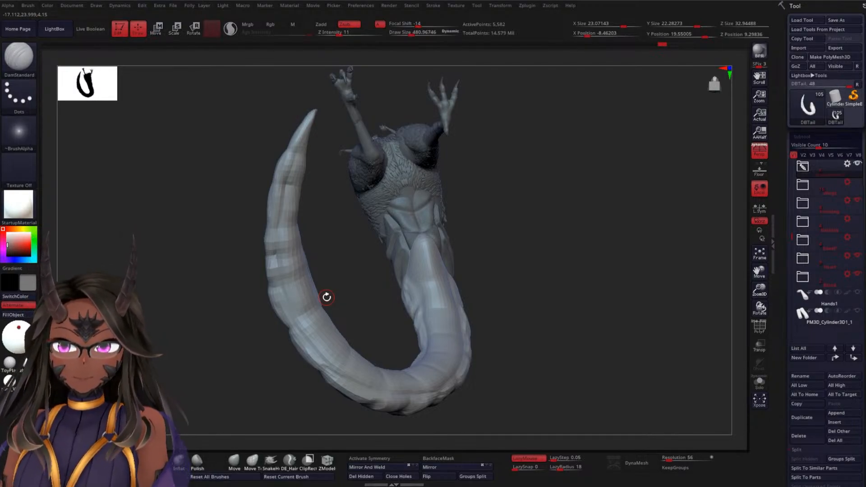
{"action": "mouse_move", "coordinate": [497, 255]}
{"action": "left_mouse_down"}
{"action": "mouse_move", "coordinate": [528, 285]}
{"action": "mouse_move", "coordinate": [427, 296]}
{"action": "mouse_move", "coordinate": [418, 272]}
{"action": "mouse_move", "coordinate": [474, 252]}
{"action": "mouse_move", "coordinate": [456, 266]}
{"action": "mouse_move", "coordinate": [480, 304]}
{"action": "mouse_move", "coordinate": [462, 293]}
{"action": "mouse_move", "coordinate": [396, 201]}
{"action": "left_mouse_up"}
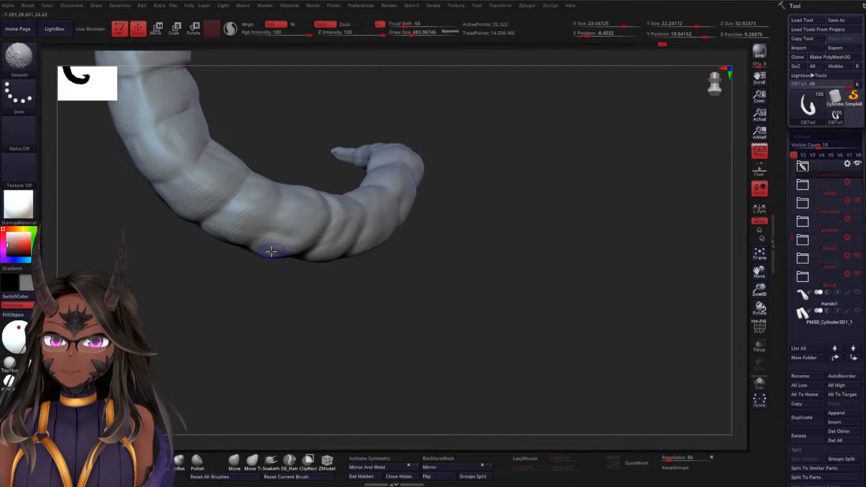
Carve the crosswise crease below the first tail segment and its side groove up to the armour plates with DamStandard, smoothing the surface between
{"action": "mouse_move", "coordinate": [416, 263]}
{"action": "left_mouse_down"}
{"action": "mouse_move", "coordinate": [481, 190]}
{"action": "mouse_move", "coordinate": [367, 218]}
{"action": "mouse_move", "coordinate": [302, 205]}
{"action": "mouse_move", "coordinate": [309, 190]}
{"action": "mouse_move", "coordinate": [362, 260]}
{"action": "mouse_move", "coordinate": [323, 248]}
{"action": "left_mouse_up"}
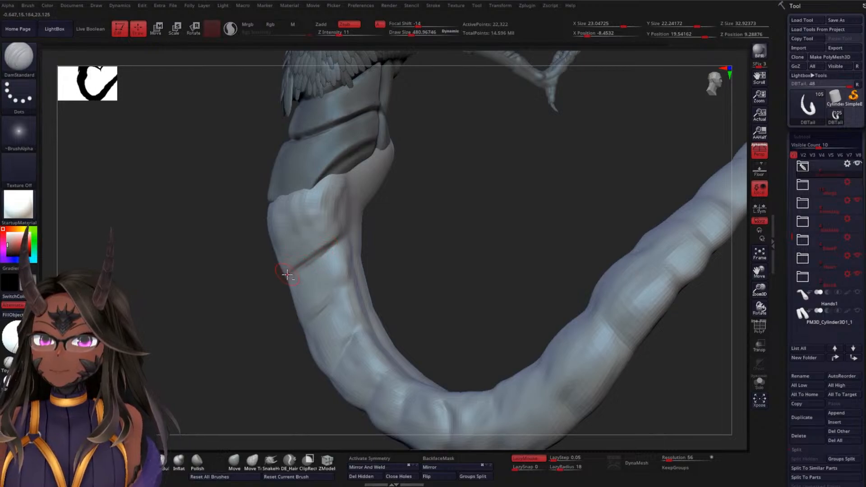
{"action": "left_click_drag", "start_coordinate": [418, 224], "coordinate": [398, 216]}
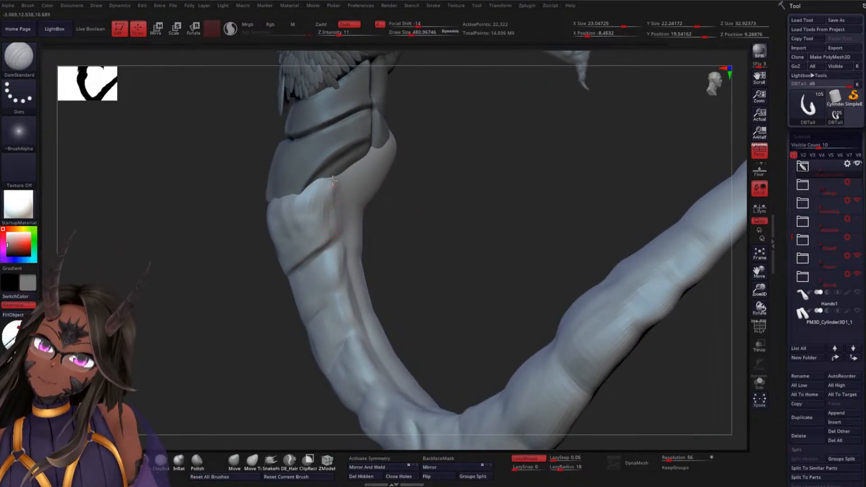
{"action": "mouse_move", "coordinate": [387, 223]}
{"action": "left_mouse_down"}
{"action": "mouse_move", "coordinate": [421, 218]}
{"action": "mouse_move", "coordinate": [393, 220]}
{"action": "left_mouse_up"}
{"action": "mouse_move", "coordinate": [329, 222]}
{"action": "left_mouse_down", "text": "shift"}
{"action": "mouse_move", "coordinate": [324, 185]}
{"action": "mouse_move", "coordinate": [313, 225]}
{"action": "mouse_move", "coordinate": [311, 194]}
{"action": "mouse_move", "coordinate": [273, 221]}
{"action": "left_mouse_up", "text": "shift"}
{"action": "left_click_drag", "start_coordinate": [384, 223], "coordinate": [325, 204]}
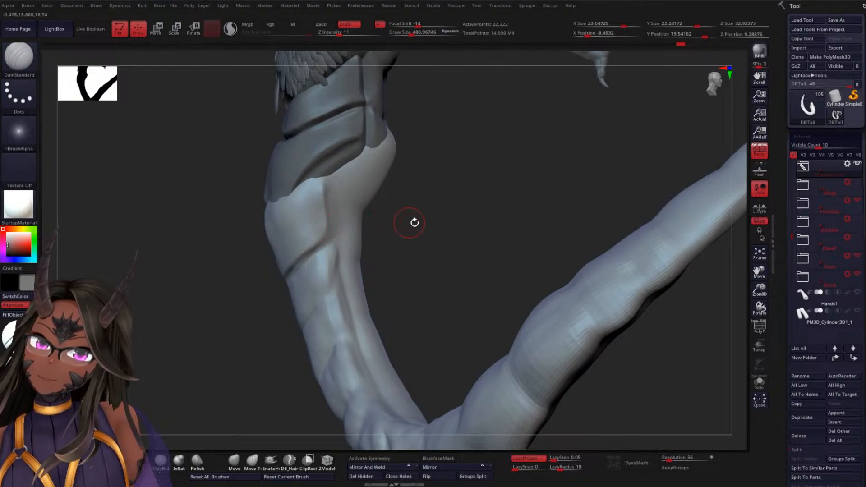
{"action": "mouse_move", "coordinate": [414, 222]}
{"action": "left_mouse_down"}
{"action": "mouse_move", "coordinate": [458, 205]}
{"action": "mouse_move", "coordinate": [423, 213]}
{"action": "left_mouse_up"}
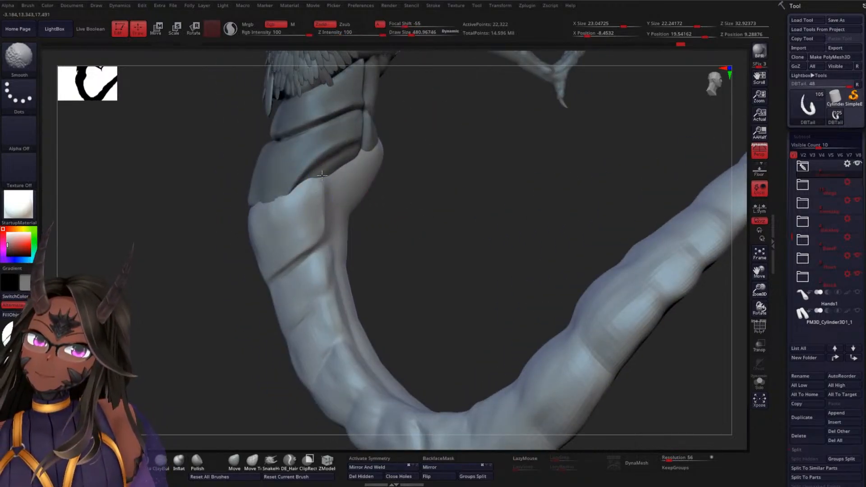
{"action": "mouse_move", "coordinate": [416, 211]}
{"action": "left_mouse_down"}
{"action": "mouse_move", "coordinate": [397, 216]}
{"action": "mouse_move", "coordinate": [428, 214]}
{"action": "mouse_move", "coordinate": [348, 204]}
{"action": "mouse_move", "coordinate": [360, 220]}
{"action": "mouse_move", "coordinate": [349, 235]}
{"action": "mouse_move", "coordinate": [389, 209]}
{"action": "mouse_move", "coordinate": [487, 195]}
{"action": "mouse_move", "coordinate": [481, 205]}
{"action": "mouse_move", "coordinate": [389, 207]}
{"action": "left_mouse_up"}
{"action": "key", "text": "shift"}
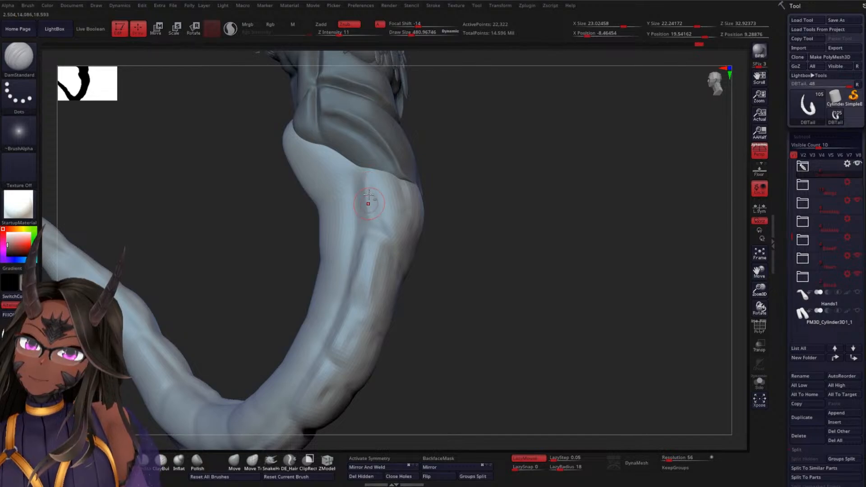
Deepen the side groove beside the first segment on both sides and carve the matching crosswise crease on the opposite side with DamStandard
{"action": "mouse_move", "coordinate": [473, 248]}
{"action": "left_mouse_down"}
{"action": "mouse_move", "coordinate": [452, 251]}
{"action": "mouse_move", "coordinate": [468, 232]}
{"action": "mouse_move", "coordinate": [469, 246]}
{"action": "left_mouse_up"}
{"action": "left_click_drag", "start_coordinate": [386, 230], "coordinate": [429, 242]}
{"action": "mouse_move", "coordinate": [532, 235]}
{"action": "left_mouse_down"}
{"action": "mouse_move", "coordinate": [541, 210]}
{"action": "mouse_move", "coordinate": [513, 206]}
{"action": "mouse_move", "coordinate": [505, 225]}
{"action": "mouse_move", "coordinate": [495, 219]}
{"action": "left_mouse_up"}
{"action": "left_click_drag", "start_coordinate": [530, 187], "coordinate": [489, 206]}
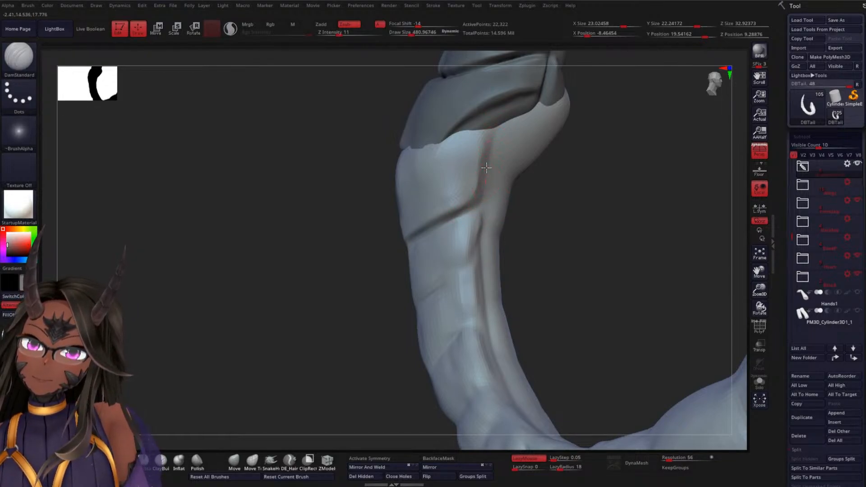
{"action": "left_click_drag", "start_coordinate": [562, 212], "coordinate": [631, 184]}
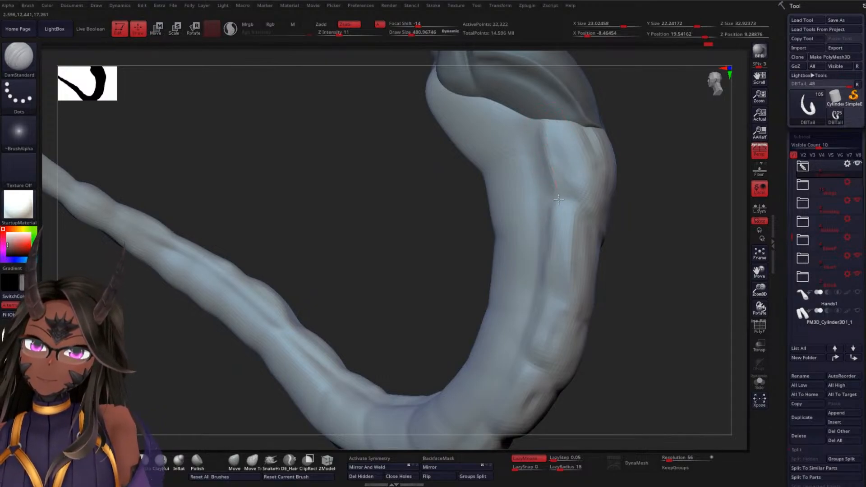
{"action": "left_click_drag", "start_coordinate": [631, 198], "coordinate": [564, 192]}
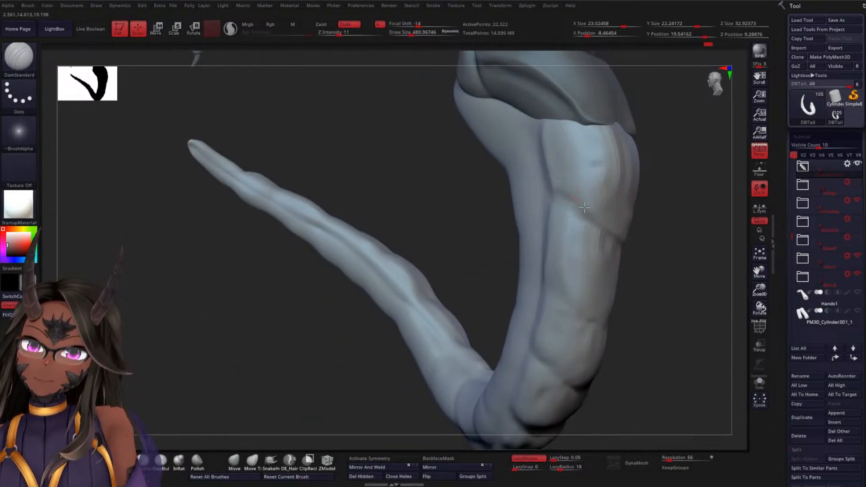
{"action": "mouse_move", "coordinate": [645, 252]}
{"action": "left_mouse_down"}
{"action": "mouse_move", "coordinate": [667, 242]}
{"action": "mouse_move", "coordinate": [556, 201]}
{"action": "left_mouse_up"}
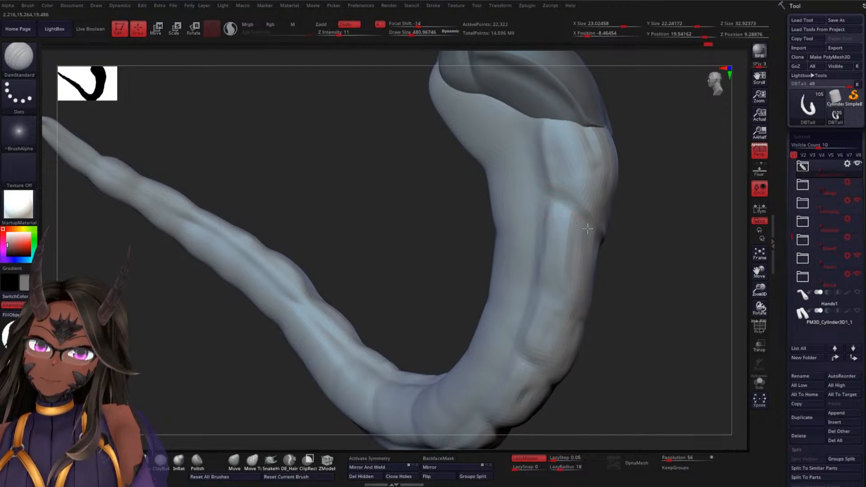
Deepen the crosswise crease below the first tail segment from both sides to the centre line with DamStandard
{"action": "mouse_move", "coordinate": [652, 265]}
{"action": "left_mouse_down"}
{"action": "mouse_move", "coordinate": [654, 224]}
{"action": "mouse_move", "coordinate": [650, 234]}
{"action": "mouse_move", "coordinate": [563, 221]}
{"action": "left_mouse_up"}
{"action": "mouse_move", "coordinate": [637, 236]}
{"action": "left_mouse_down"}
{"action": "mouse_move", "coordinate": [651, 234]}
{"action": "mouse_move", "coordinate": [569, 226]}
{"action": "left_mouse_up"}
{"action": "left_click_drag", "start_coordinate": [641, 221], "coordinate": [593, 227]}
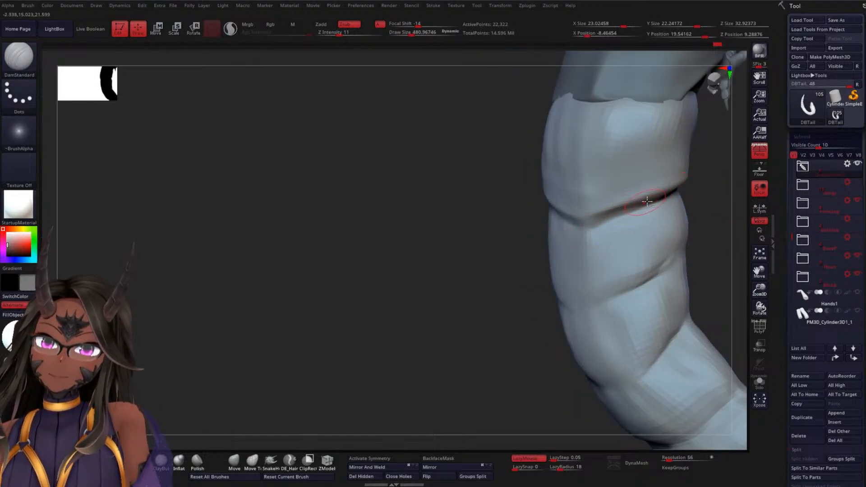
{"action": "left_click_drag", "start_coordinate": [476, 230], "coordinate": [605, 211]}
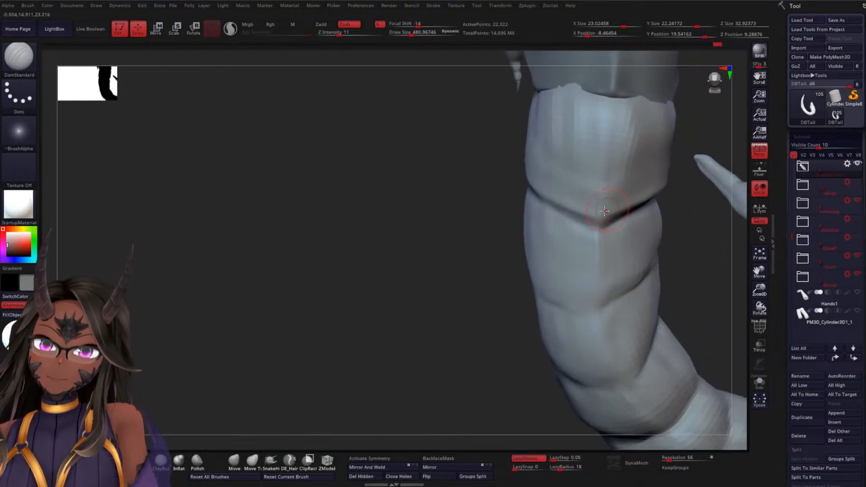
{"action": "mouse_move", "coordinate": [464, 236]}
{"action": "left_mouse_down"}
{"action": "mouse_move", "coordinate": [426, 236]}
{"action": "mouse_move", "coordinate": [505, 193]}
{"action": "left_mouse_up"}
{"action": "left_click_drag", "start_coordinate": [585, 210], "coordinate": [526, 164]}
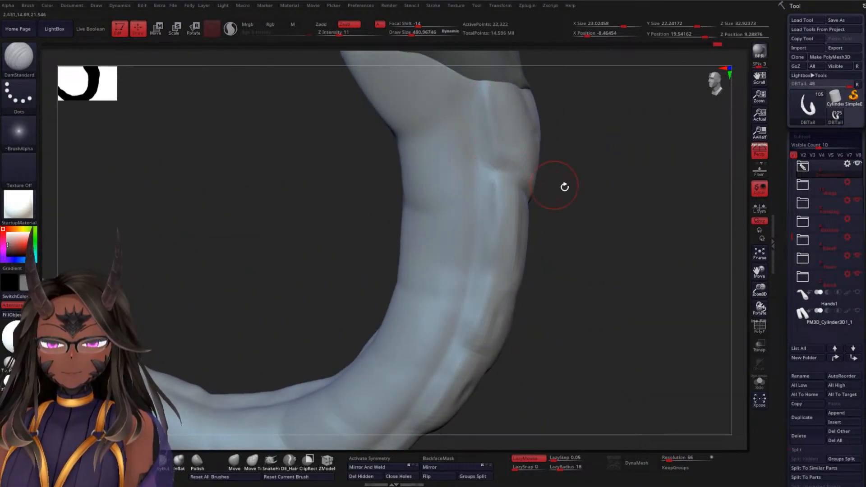
Sharpen the side groove beside the first segment from the armour plates down into its crosswise crease
{"action": "mouse_move", "coordinate": [564, 187]}
{"action": "left_mouse_down"}
{"action": "mouse_move", "coordinate": [602, 226]}
{"action": "mouse_move", "coordinate": [484, 187]}
{"action": "left_mouse_up"}
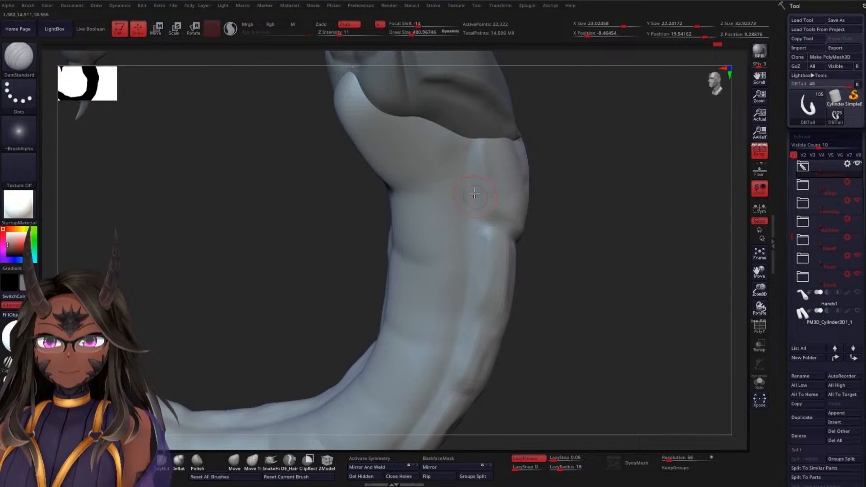
{"action": "mouse_move", "coordinate": [564, 249]}
{"action": "left_mouse_down"}
{"action": "mouse_move", "coordinate": [576, 244]}
{"action": "mouse_move", "coordinate": [477, 152]}
{"action": "left_mouse_up"}
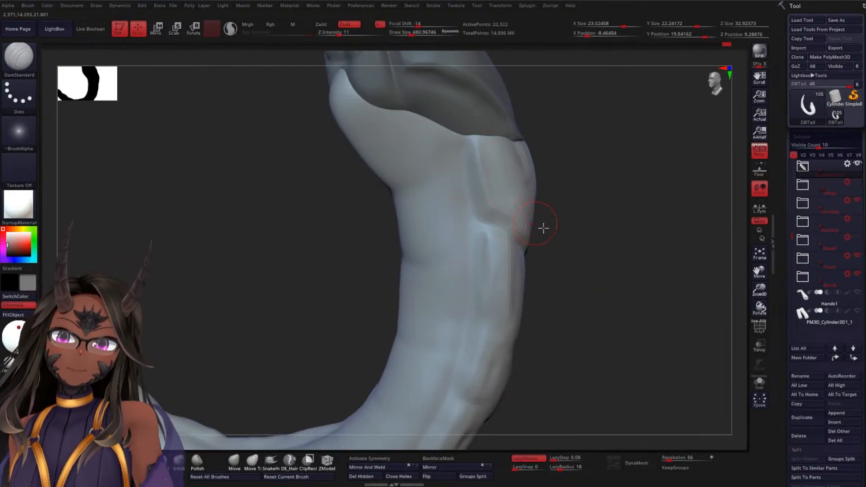
{"action": "mouse_move", "coordinate": [597, 263]}
{"action": "left_mouse_down"}
{"action": "mouse_move", "coordinate": [582, 253]}
{"action": "mouse_move", "coordinate": [617, 242]}
{"action": "mouse_move", "coordinate": [637, 263]}
{"action": "left_mouse_up"}
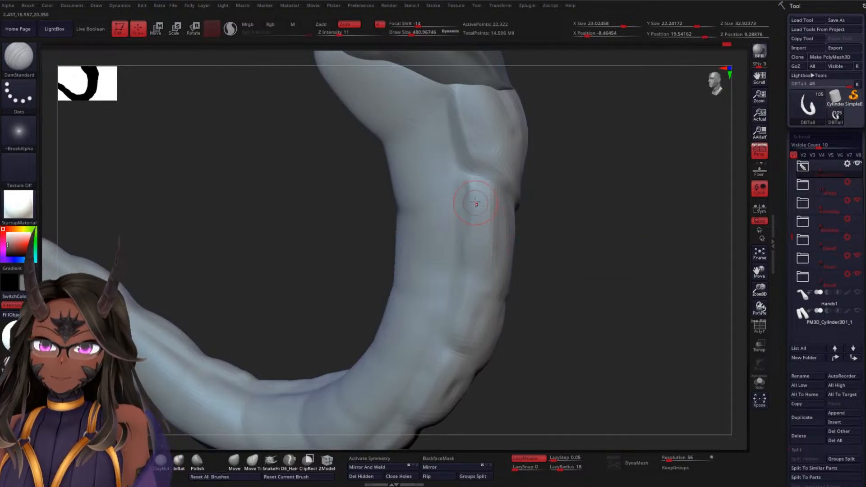
Carve the crosswise crease below the second tail segment and the side groove beside it on both sides with DamStandard
{"action": "mouse_move", "coordinate": [555, 253]}
{"action": "left_mouse_down"}
{"action": "mouse_move", "coordinate": [579, 270]}
{"action": "mouse_move", "coordinate": [406, 257]}
{"action": "left_mouse_up"}
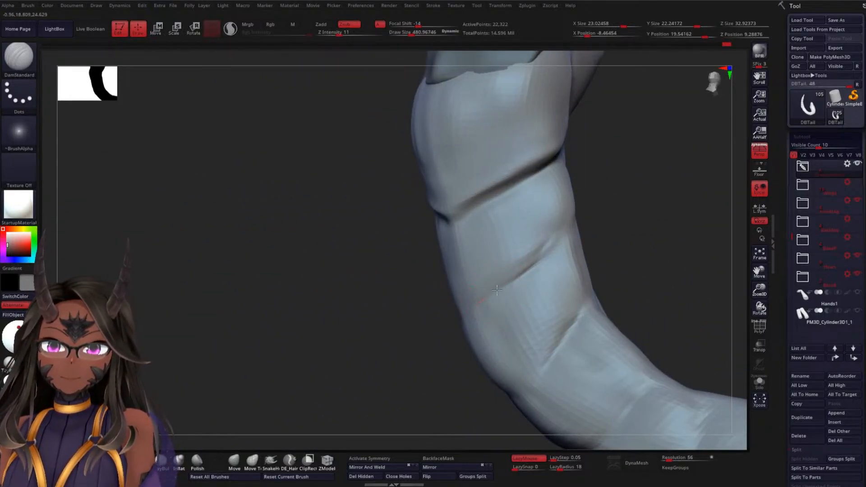
{"action": "left_click_drag", "start_coordinate": [594, 231], "coordinate": [604, 239]}
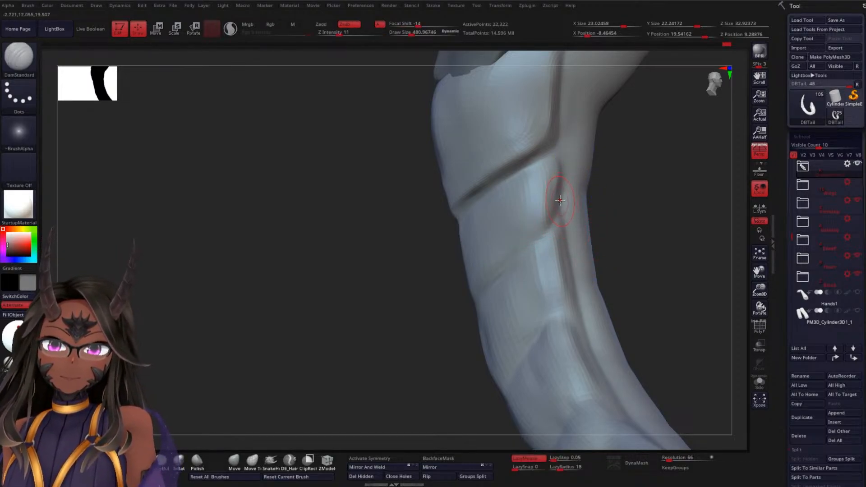
{"action": "mouse_move", "coordinate": [609, 241]}
{"action": "left_mouse_down"}
{"action": "mouse_move", "coordinate": [654, 228]}
{"action": "mouse_move", "coordinate": [624, 226]}
{"action": "mouse_move", "coordinate": [644, 236]}
{"action": "mouse_move", "coordinate": [613, 246]}
{"action": "left_mouse_up"}
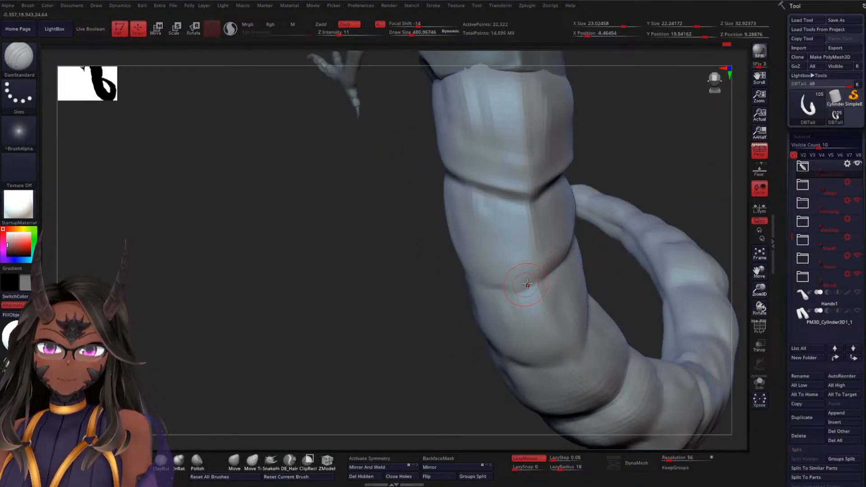
{"action": "left_click_drag", "start_coordinate": [365, 293], "coordinate": [481, 266]}
{"action": "mouse_move", "coordinate": [591, 274]}
{"action": "left_mouse_down"}
{"action": "mouse_move", "coordinate": [515, 274]}
{"action": "mouse_move", "coordinate": [540, 286]}
{"action": "left_mouse_up"}
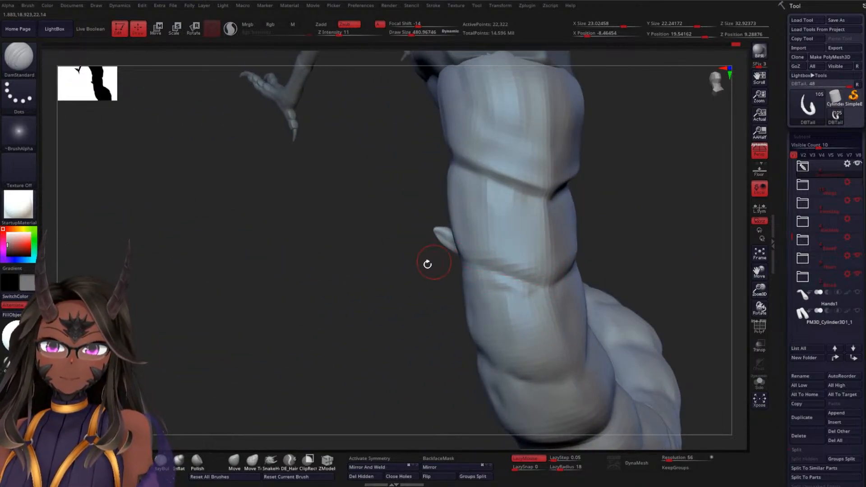
{"action": "left_click_drag", "start_coordinate": [428, 264], "coordinate": [504, 263]}
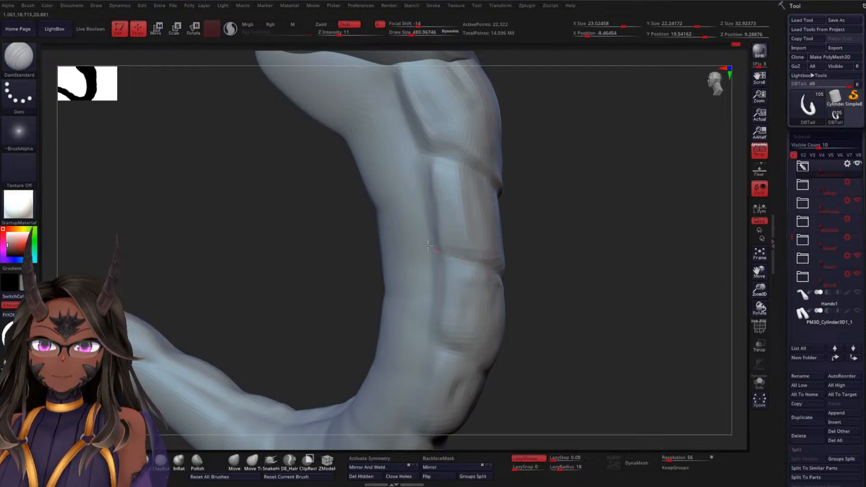
{"action": "right_click_drag", "start_coordinate": [456, 227], "coordinate": [473, 243]}
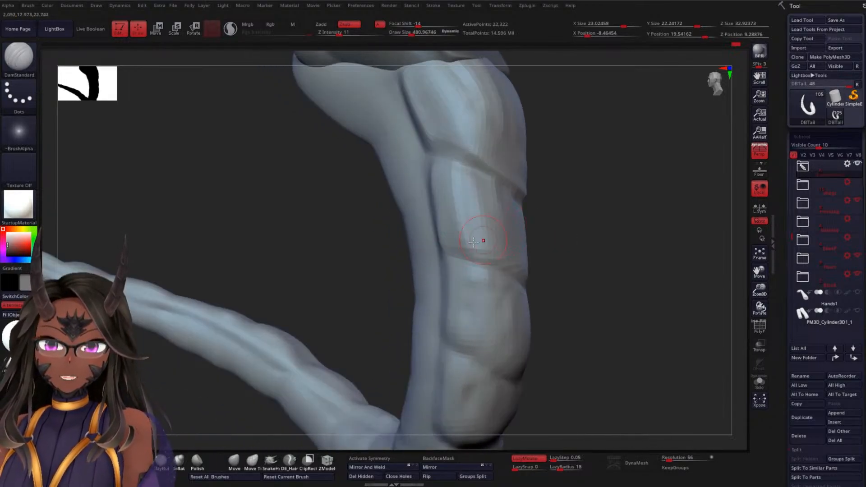
Deepen the crease below the second segment on both sides, joining it to the side grooves and the centre line
{"action": "mouse_move", "coordinate": [595, 275]}
{"action": "left_mouse_down"}
{"action": "mouse_move", "coordinate": [501, 277]}
{"action": "mouse_move", "coordinate": [535, 282]}
{"action": "left_mouse_up"}
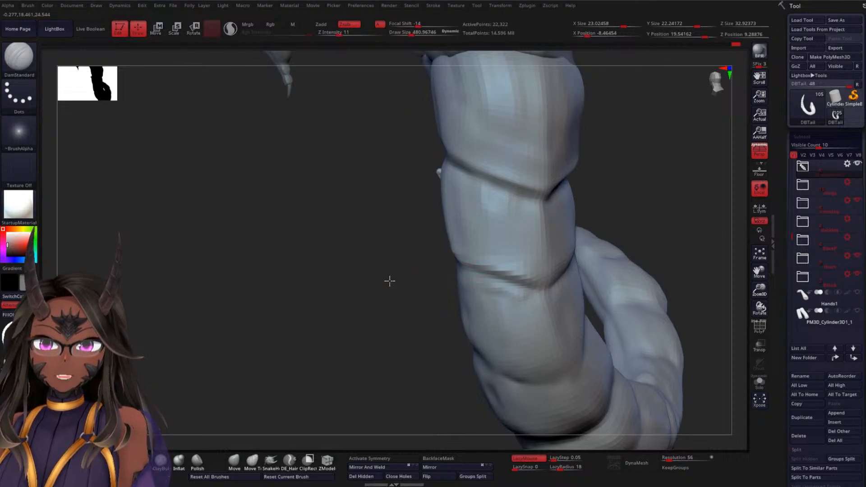
{"action": "mouse_move", "coordinate": [388, 283]}
{"action": "left_mouse_down"}
{"action": "mouse_move", "coordinate": [470, 266]}
{"action": "mouse_move", "coordinate": [433, 289]}
{"action": "left_mouse_up"}
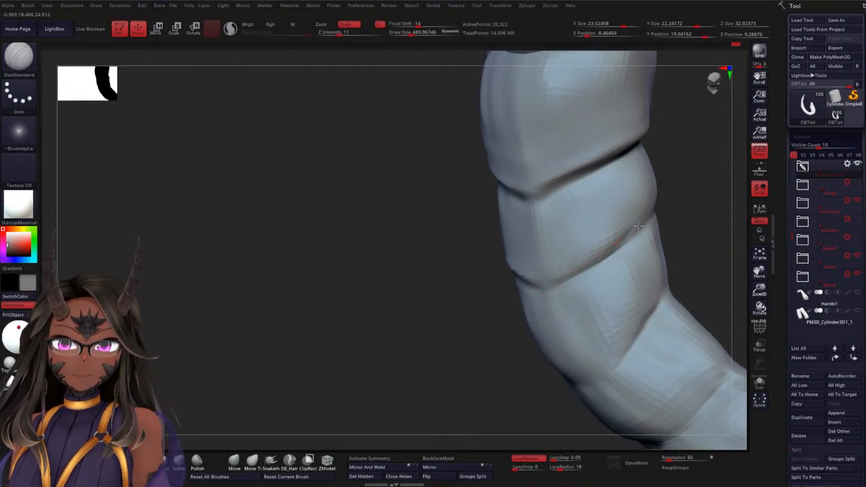
{"action": "mouse_move", "coordinate": [639, 226]}
{"action": "left_mouse_down"}
{"action": "mouse_move", "coordinate": [652, 202]}
{"action": "mouse_move", "coordinate": [620, 228]}
{"action": "mouse_move", "coordinate": [562, 203]}
{"action": "left_mouse_up"}
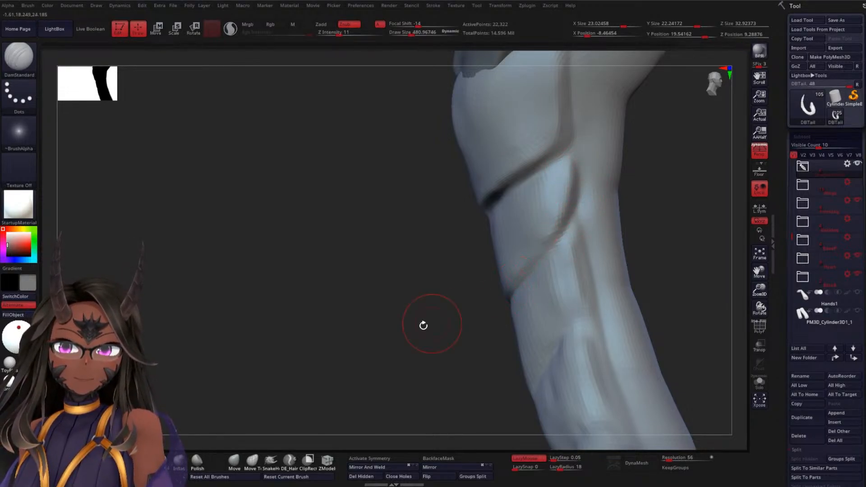
{"action": "left_click_drag", "start_coordinate": [423, 325], "coordinate": [523, 279]}
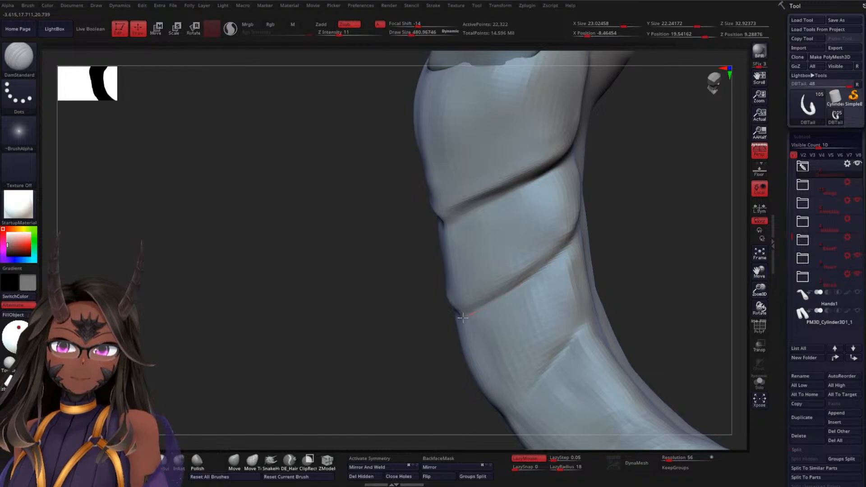
{"action": "left_click_drag", "start_coordinate": [378, 339], "coordinate": [504, 300]}
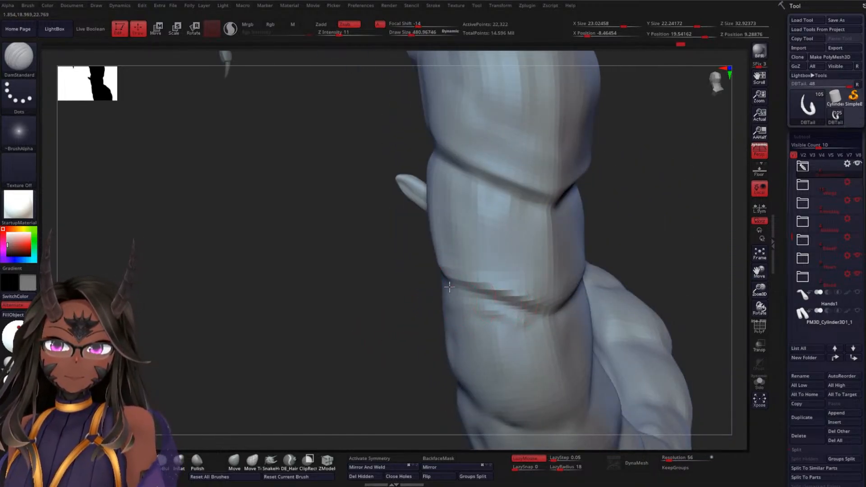
{"action": "left_click_drag", "start_coordinate": [659, 247], "coordinate": [638, 245]}
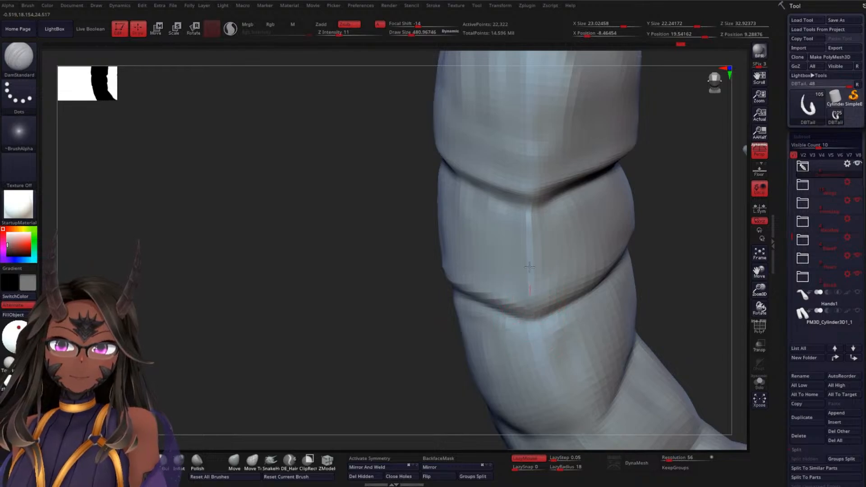
Sharpen the centre ridge along the second and first segments and smooth the first segment's surface beside it
{"action": "left_click_drag", "start_coordinate": [530, 197], "coordinate": [528, 303]}
{"action": "mouse_move", "coordinate": [350, 336]}
{"action": "left_mouse_down"}
{"action": "mouse_move", "coordinate": [425, 264]}
{"action": "mouse_move", "coordinate": [648, 236]}
{"action": "mouse_move", "coordinate": [542, 217]}
{"action": "left_mouse_up"}
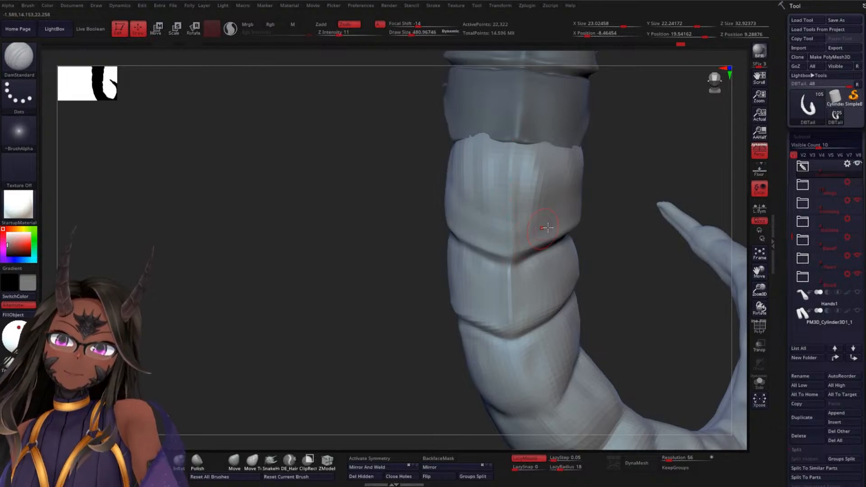
{"action": "left_click_drag", "start_coordinate": [630, 253], "coordinate": [588, 247]}
{"action": "mouse_move", "coordinate": [520, 175]}
{"action": "left_mouse_down", "text": "shift"}
{"action": "mouse_move", "coordinate": [528, 149]}
{"action": "mouse_move", "coordinate": [531, 218]}
{"action": "mouse_move", "coordinate": [541, 186]}
{"action": "left_mouse_up", "text": "shift"}
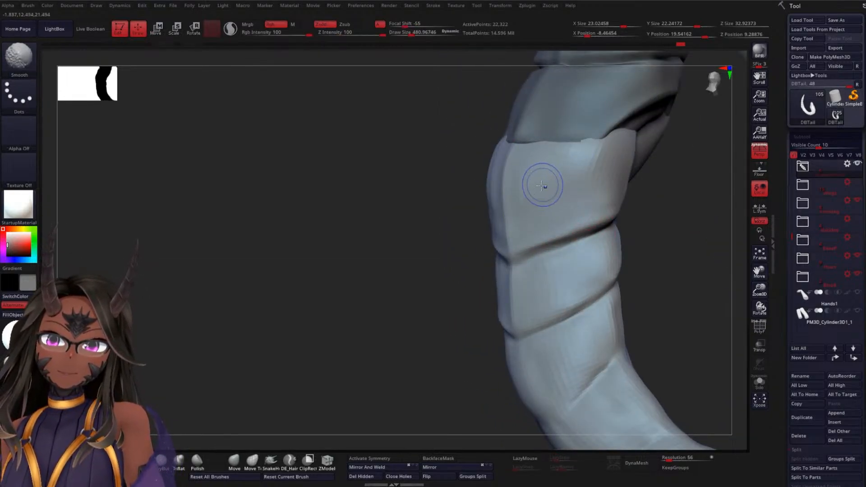
{"action": "mouse_move", "coordinate": [338, 237]}
{"action": "left_mouse_down"}
{"action": "mouse_move", "coordinate": [364, 240]}
{"action": "mouse_move", "coordinate": [483, 141]}
{"action": "mouse_move", "coordinate": [450, 142]}
{"action": "left_mouse_up"}
Redefine the side groove and crosswise crease of the first segment on both sides, smoothing the surface above the crease
{"action": "mouse_move", "coordinate": [266, 284]}
{"action": "left_mouse_down"}
{"action": "mouse_move", "coordinate": [324, 286]}
{"action": "mouse_move", "coordinate": [413, 253]}
{"action": "left_mouse_up"}
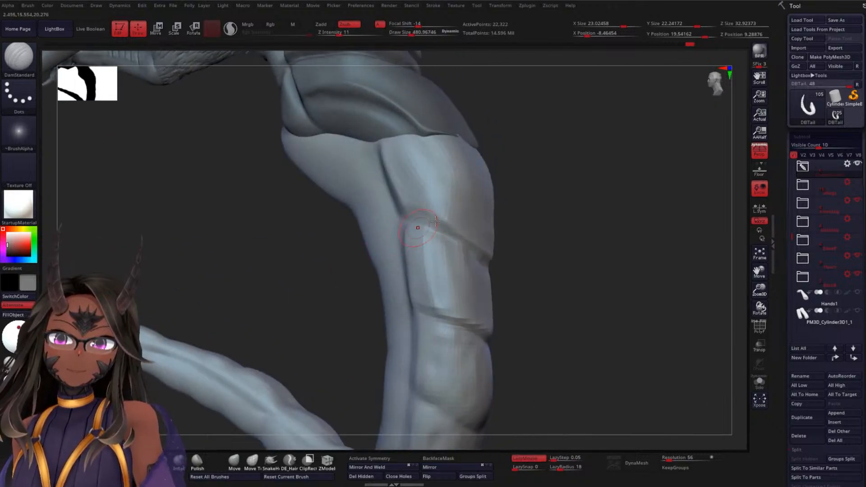
{"action": "mouse_move", "coordinate": [560, 193]}
{"action": "left_mouse_down"}
{"action": "mouse_move", "coordinate": [555, 208]}
{"action": "mouse_move", "coordinate": [537, 200]}
{"action": "left_mouse_up"}
{"action": "mouse_move", "coordinate": [465, 184]}
{"action": "left_mouse_down", "text": "shift"}
{"action": "mouse_move", "coordinate": [450, 142]}
{"action": "mouse_move", "coordinate": [420, 203]}
{"action": "left_mouse_up", "text": "shift"}
{"action": "mouse_move", "coordinate": [609, 234]}
{"action": "left_mouse_down"}
{"action": "mouse_move", "coordinate": [592, 242]}
{"action": "mouse_move", "coordinate": [628, 255]}
{"action": "left_mouse_up"}
{"action": "mouse_move", "coordinate": [594, 223]}
{"action": "left_mouse_down", "text": "alt"}
{"action": "mouse_move", "coordinate": [596, 248]}
{"action": "mouse_move", "coordinate": [585, 252]}
{"action": "mouse_move", "coordinate": [486, 248]}
{"action": "mouse_move", "coordinate": [566, 246]}
{"action": "left_mouse_up", "text": "alt"}
{"action": "mouse_move", "coordinate": [618, 266]}
{"action": "left_mouse_down"}
{"action": "mouse_move", "coordinate": [607, 278]}
{"action": "mouse_move", "coordinate": [580, 276]}
{"action": "mouse_move", "coordinate": [594, 244]}
{"action": "left_mouse_up"}
{"action": "mouse_move", "coordinate": [675, 228]}
{"action": "left_mouse_down"}
{"action": "mouse_move", "coordinate": [566, 277]}
{"action": "mouse_move", "coordinate": [659, 213]}
{"action": "left_mouse_up"}
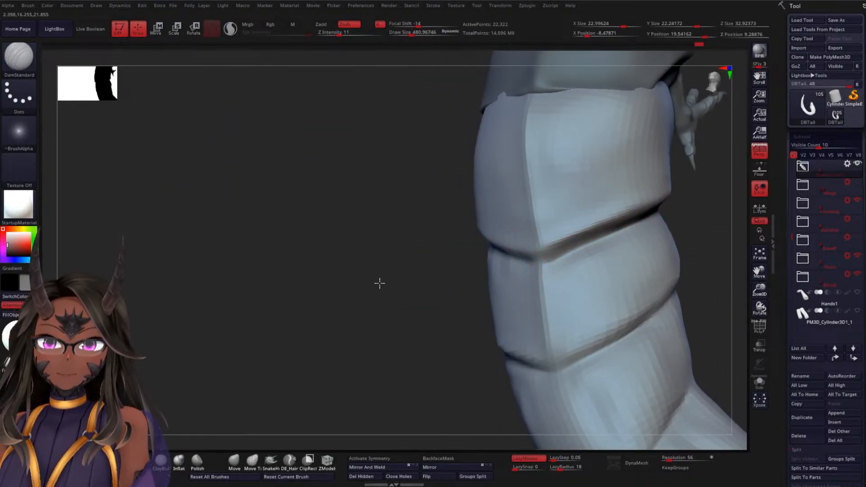
{"action": "mouse_move", "coordinate": [379, 284]}
{"action": "left_mouse_down"}
{"action": "mouse_move", "coordinate": [443, 253]}
{"action": "mouse_move", "coordinate": [565, 252]}
{"action": "left_mouse_up"}
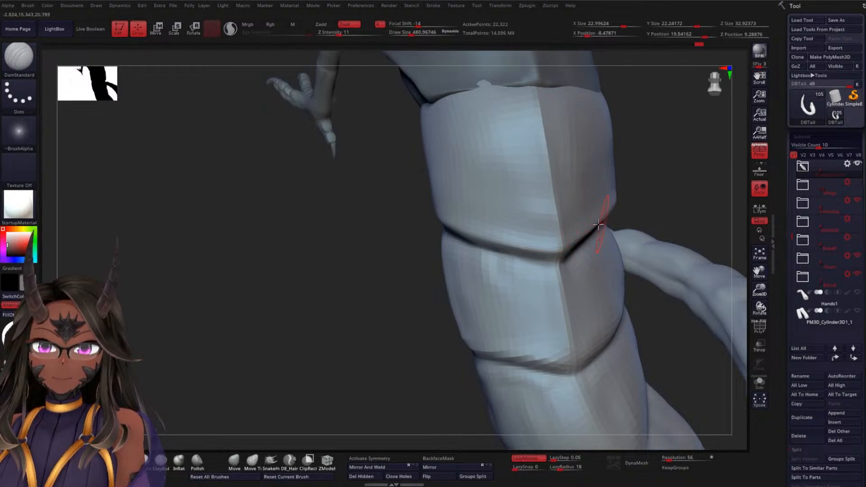
{"action": "key", "text": "shift"}
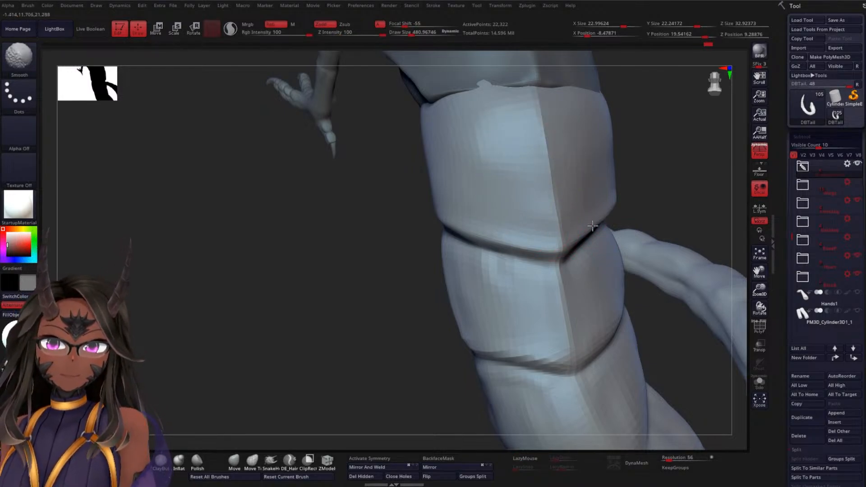
Deepen the crease below the second segment up to the side groove on each side and smooth around it
{"action": "mouse_move", "coordinate": [641, 195]}
{"action": "left_mouse_down"}
{"action": "mouse_move", "coordinate": [686, 159]}
{"action": "mouse_move", "coordinate": [406, 298]}
{"action": "mouse_move", "coordinate": [422, 333]}
{"action": "left_mouse_up"}
{"action": "mouse_move", "coordinate": [632, 234]}
{"action": "left_mouse_down", "text": "alt"}
{"action": "mouse_move", "coordinate": [620, 199]}
{"action": "mouse_move", "coordinate": [669, 185]}
{"action": "left_mouse_up", "text": "alt"}
{"action": "left_click_drag", "start_coordinate": [591, 178], "coordinate": [522, 215]}
{"action": "right_click_drag", "start_coordinate": [619, 207], "coordinate": [607, 197]}
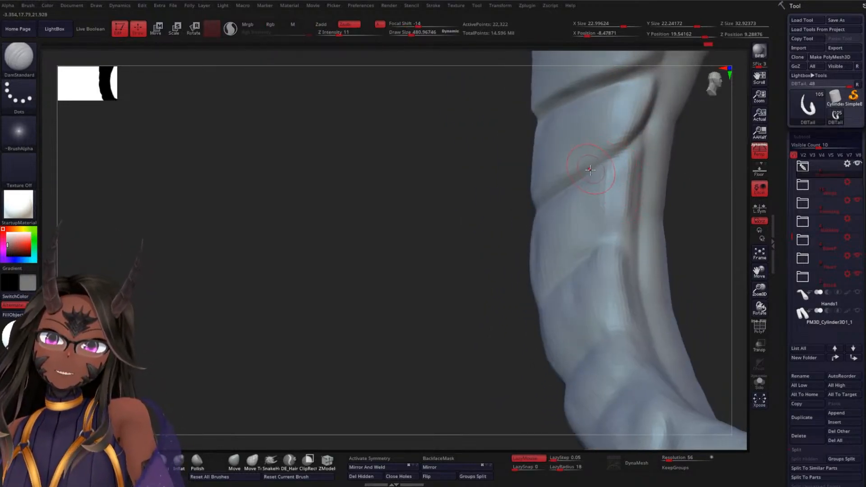
{"action": "right_click_drag", "start_coordinate": [679, 175], "coordinate": [651, 199]}
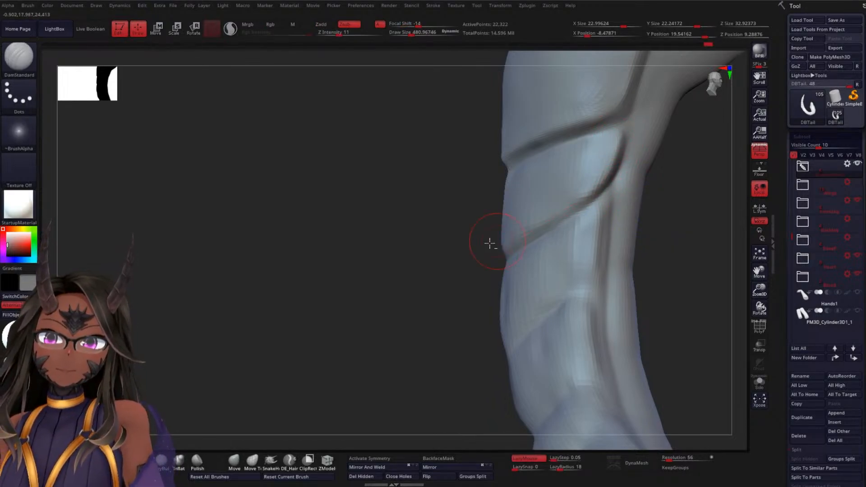
{"action": "mouse_move", "coordinate": [490, 244]}
{"action": "right_mouse_down"}
{"action": "mouse_move", "coordinate": [483, 280]}
{"action": "mouse_move", "coordinate": [582, 219]}
{"action": "right_mouse_up"}
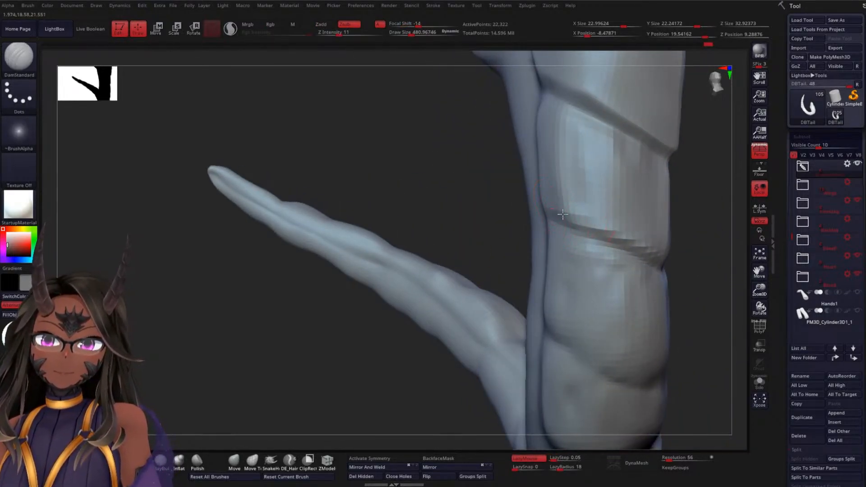
{"action": "right_click_drag", "start_coordinate": [493, 224], "coordinate": [454, 213]}
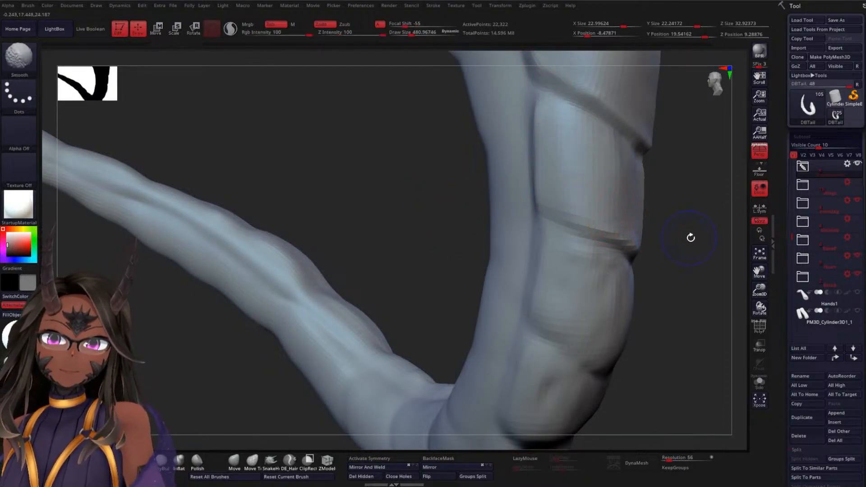
Carve the crosswise crease below the third tail segment across the centre line with DamStandard
{"action": "mouse_move", "coordinate": [690, 236]}
{"action": "right_mouse_down"}
{"action": "mouse_move", "coordinate": [659, 242]}
{"action": "mouse_move", "coordinate": [625, 235]}
{"action": "right_mouse_up"}
{"action": "right_click_drag", "start_coordinate": [658, 197], "coordinate": [580, 187]}
{"action": "mouse_move", "coordinate": [502, 248]}
{"action": "right_mouse_down"}
{"action": "mouse_move", "coordinate": [350, 286]}
{"action": "mouse_move", "coordinate": [400, 321]}
{"action": "mouse_move", "coordinate": [462, 327]}
{"action": "mouse_move", "coordinate": [519, 271]}
{"action": "right_mouse_up"}
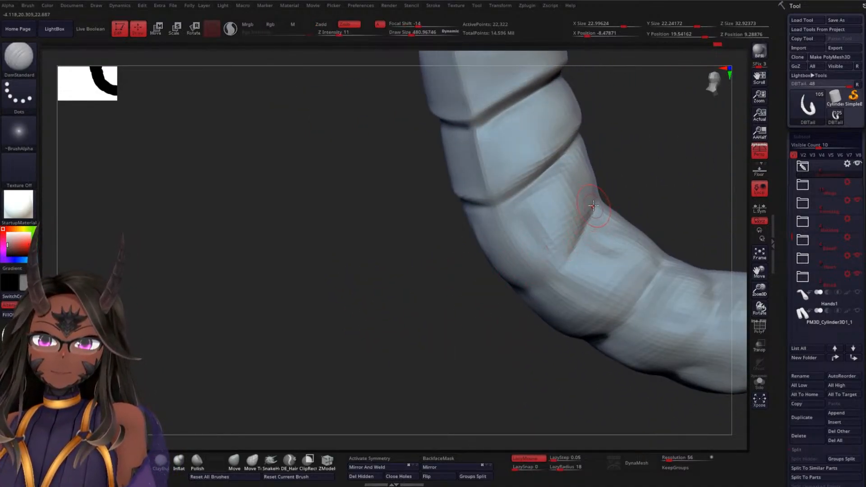
{"action": "left_click_drag", "start_coordinate": [574, 243], "coordinate": [548, 287]}
{"action": "right_click_drag", "start_coordinate": [442, 336], "coordinate": [497, 288]}
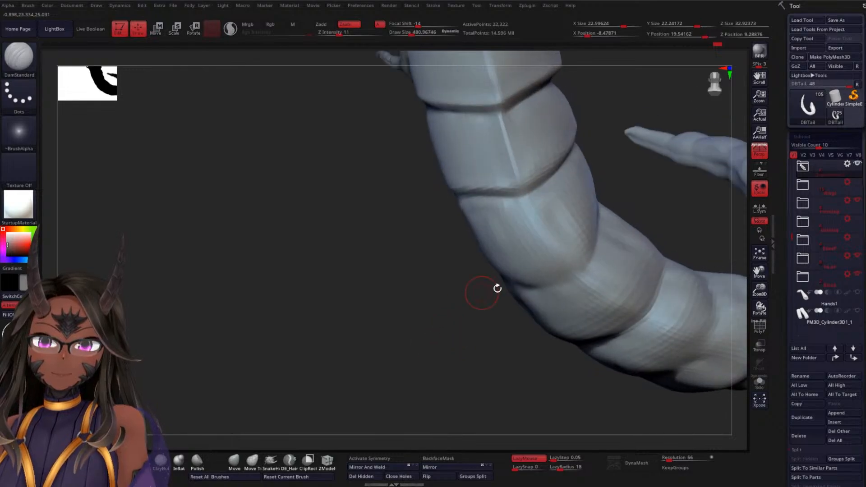
{"action": "left_click_drag", "start_coordinate": [542, 283], "coordinate": [575, 277]}
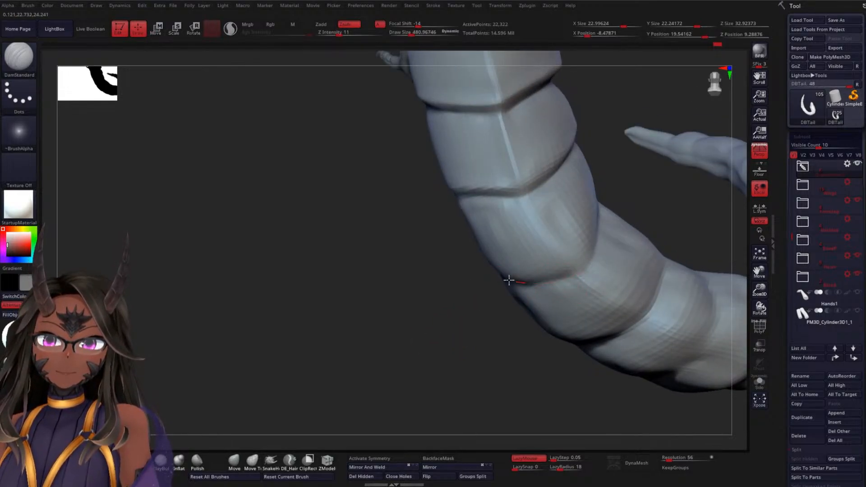
Carve the side groove along the third tail segment and extend the crease below it to meet the groove
{"action": "mouse_move", "coordinate": [598, 229]}
{"action": "right_mouse_down"}
{"action": "mouse_move", "coordinate": [644, 205]}
{"action": "mouse_move", "coordinate": [608, 236]}
{"action": "right_mouse_up"}
{"action": "right_click_drag", "start_coordinate": [670, 157], "coordinate": [616, 185]}
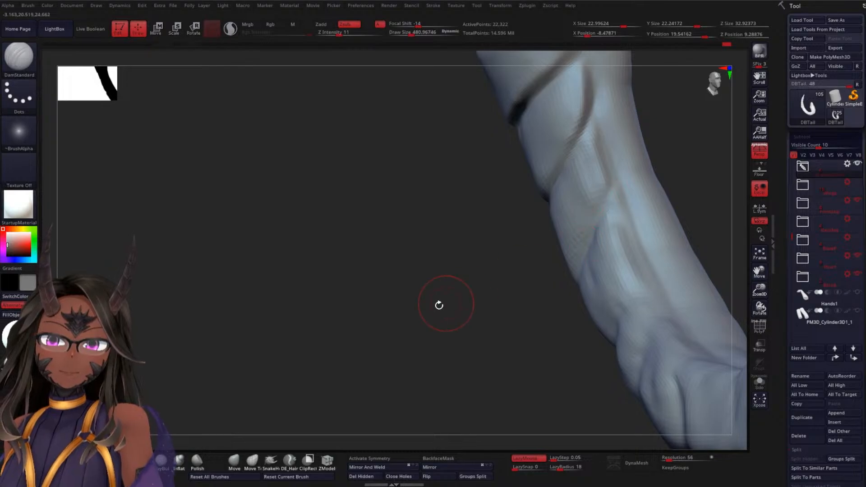
{"action": "mouse_move", "coordinate": [439, 304]}
{"action": "right_mouse_down"}
{"action": "mouse_move", "coordinate": [501, 267]}
{"action": "mouse_move", "coordinate": [684, 236]}
{"action": "right_mouse_up"}
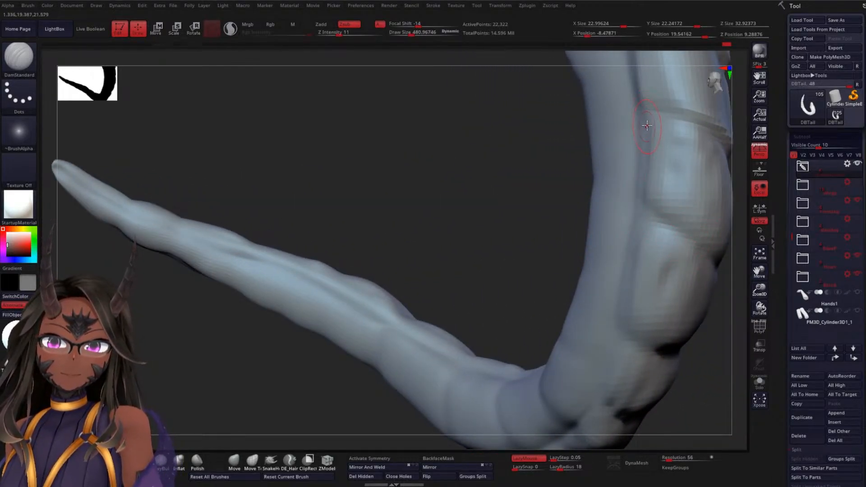
{"action": "mouse_move", "coordinate": [655, 210]}
{"action": "right_mouse_down"}
{"action": "mouse_move", "coordinate": [499, 203]}
{"action": "mouse_move", "coordinate": [396, 260]}
{"action": "right_mouse_up"}
{"action": "right_click_drag", "start_coordinate": [685, 212], "coordinate": [621, 208]}
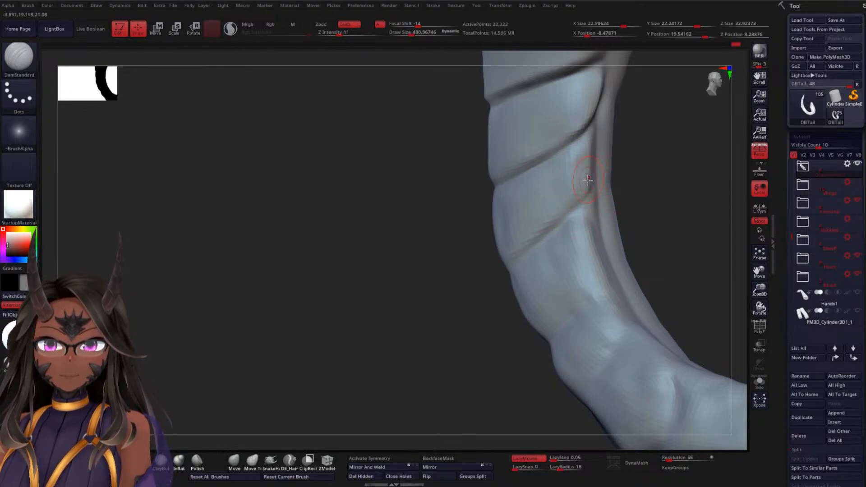
{"action": "left_click_drag", "start_coordinate": [595, 133], "coordinate": [595, 206]}
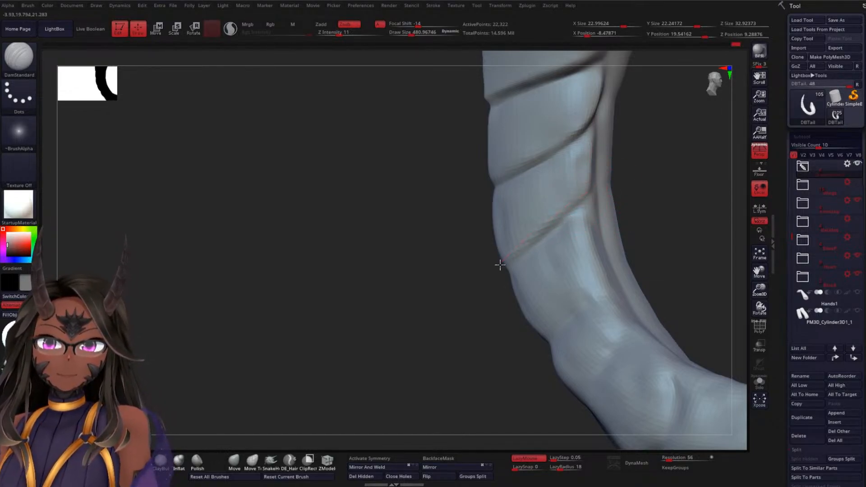
{"action": "right_click_drag", "start_coordinate": [425, 297], "coordinate": [542, 249]}
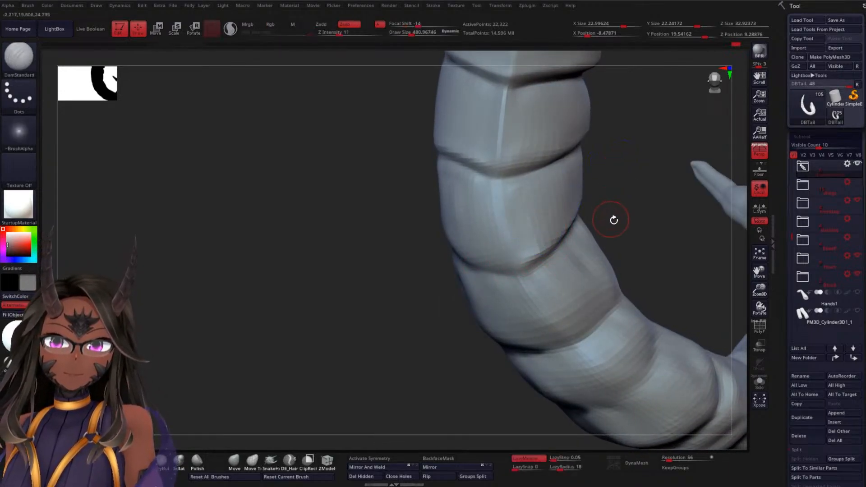
Deepen the crosswise crease below the third segment on both sides of the centre line
{"action": "right_click_drag", "start_coordinate": [613, 219], "coordinate": [661, 207]}
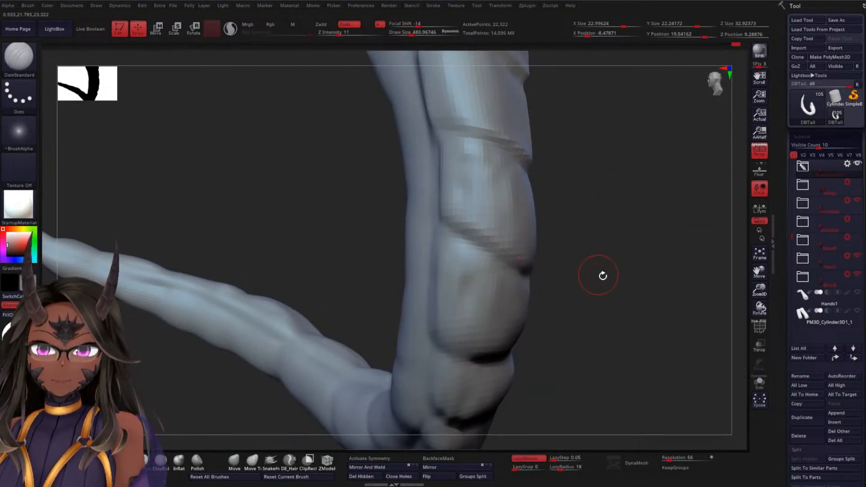
{"action": "right_click_drag", "start_coordinate": [603, 276], "coordinate": [503, 229]}
{"action": "left_click_drag", "start_coordinate": [464, 222], "coordinate": [586, 277]}
{"action": "mouse_move", "coordinate": [637, 267]}
{"action": "left_mouse_down"}
{"action": "mouse_move", "coordinate": [496, 243]}
{"action": "mouse_move", "coordinate": [624, 233]}
{"action": "mouse_move", "coordinate": [507, 185]}
{"action": "mouse_move", "coordinate": [546, 264]}
{"action": "left_mouse_up"}
{"action": "left_click_drag", "start_coordinate": [671, 214], "coordinate": [620, 239]}
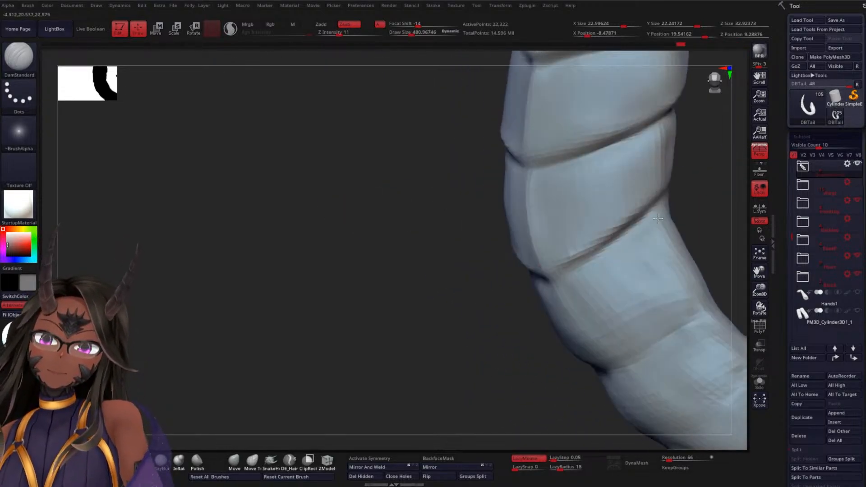
Sharpen the corner where the third segment's side groove meets its lower crease on each side
{"action": "left_click_drag", "start_coordinate": [701, 221], "coordinate": [627, 222]}
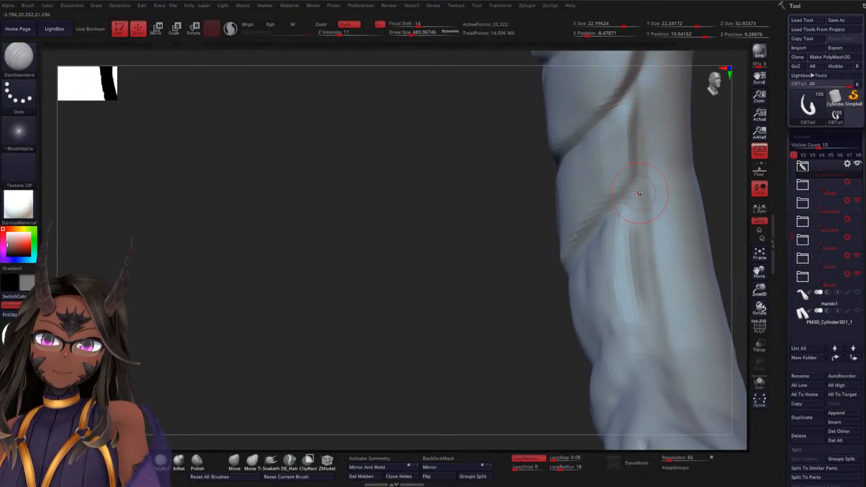
{"action": "left_click_drag", "start_coordinate": [638, 193], "coordinate": [634, 215]}
{"action": "mouse_move", "coordinate": [638, 171]}
{"action": "left_mouse_down"}
{"action": "mouse_move", "coordinate": [629, 195]}
{"action": "mouse_move", "coordinate": [659, 162]}
{"action": "left_mouse_up"}
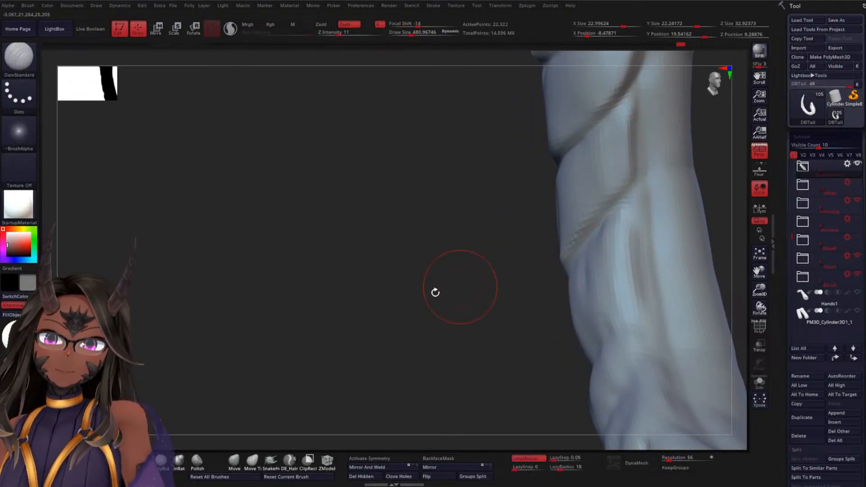
{"action": "left_click_drag", "start_coordinate": [435, 292], "coordinate": [412, 310]}
{"action": "mouse_move", "coordinate": [372, 338]}
{"action": "left_mouse_down", "text": "alt"}
{"action": "mouse_move", "coordinate": [371, 259]}
{"action": "mouse_move", "coordinate": [414, 273]}
{"action": "mouse_move", "coordinate": [375, 310]}
{"action": "mouse_move", "coordinate": [261, 364]}
{"action": "left_mouse_up", "text": "alt"}
{"action": "mouse_move", "coordinate": [497, 271]}
{"action": "left_mouse_down"}
{"action": "mouse_move", "coordinate": [543, 269]}
{"action": "mouse_move", "coordinate": [544, 294]}
{"action": "mouse_move", "coordinate": [582, 218]}
{"action": "mouse_move", "coordinate": [463, 216]}
{"action": "mouse_move", "coordinate": [494, 310]}
{"action": "left_mouse_up"}
{"action": "left_click_drag", "start_coordinate": [595, 298], "coordinate": [540, 297]}
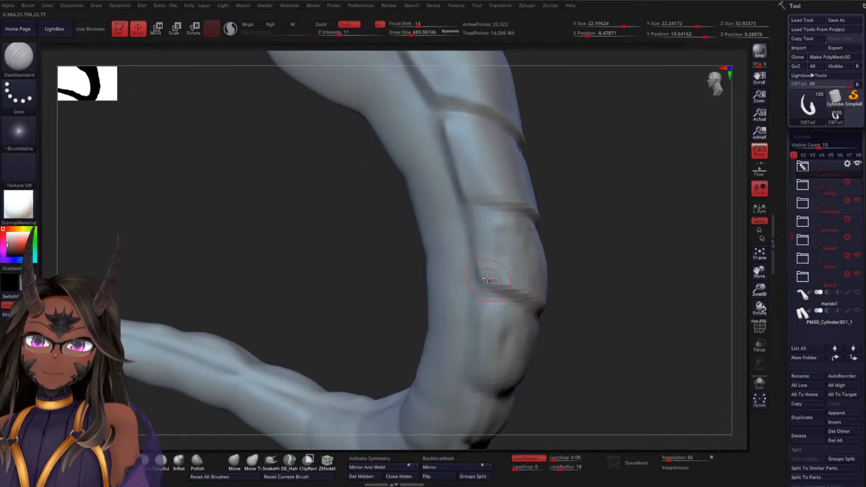
Sharpen the centre ridge along the third segment and clean up the surface beside it
{"action": "left_click_drag", "start_coordinate": [624, 336], "coordinate": [519, 318]}
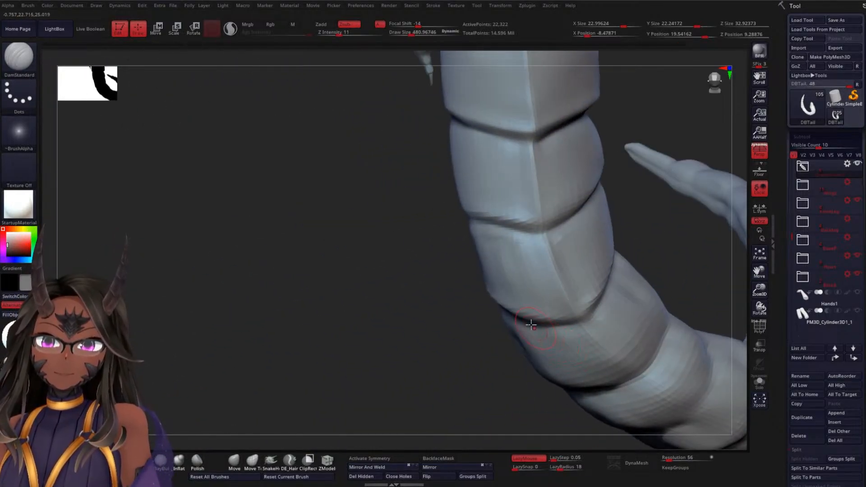
{"action": "left_click_drag", "start_coordinate": [408, 346], "coordinate": [399, 217], "text": "alt"}
{"action": "left_click_drag", "start_coordinate": [620, 188], "coordinate": [626, 244], "text": "alt"}
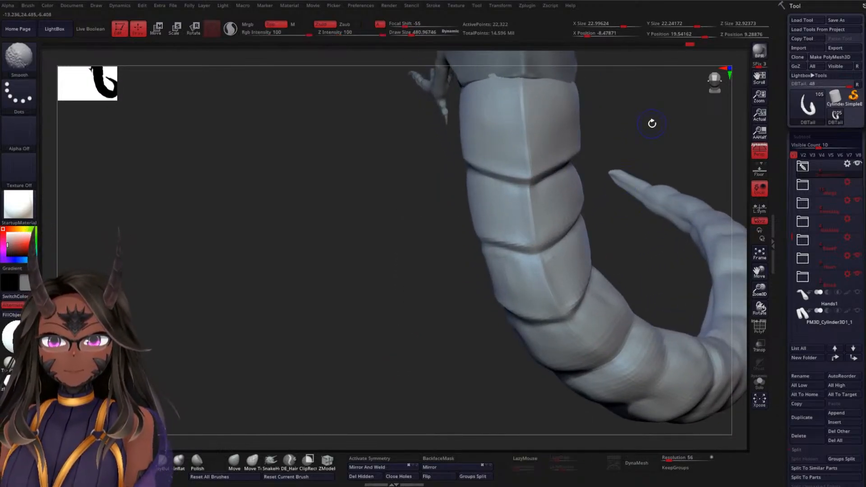
{"action": "mouse_move", "coordinate": [652, 123]}
{"action": "left_mouse_down", "text": "alt"}
{"action": "mouse_move", "coordinate": [612, 167]}
{"action": "mouse_move", "coordinate": [575, 188]}
{"action": "left_mouse_up", "text": "alt"}
Adjust the outline of the upper tail segments with an enlarged Move Topological brush
{"action": "left_click", "coordinate": [253, 462]}
{"action": "key", "text": "space"}
{"action": "key", "text": "ctrl"}
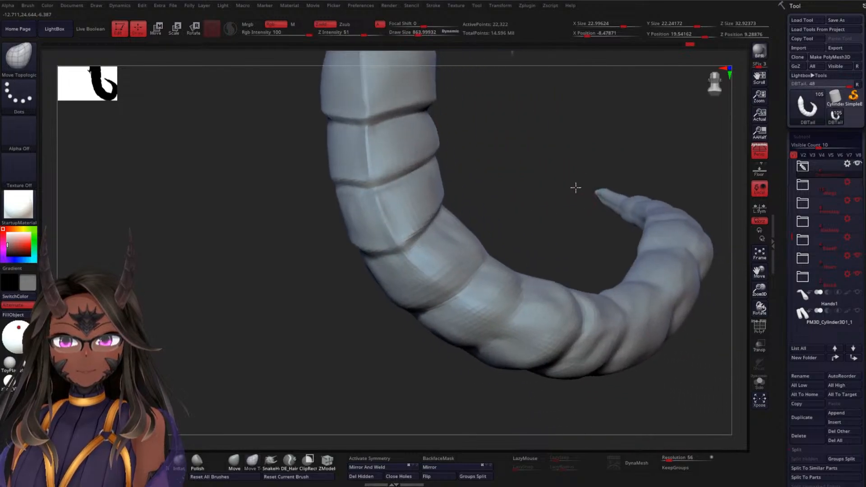
{"action": "mouse_move", "coordinate": [539, 141]}
{"action": "left_mouse_down"}
{"action": "mouse_move", "coordinate": [516, 172]}
{"action": "mouse_move", "coordinate": [497, 164]}
{"action": "mouse_move", "coordinate": [502, 180]}
{"action": "mouse_move", "coordinate": [401, 185]}
{"action": "left_mouse_up"}
{"action": "key", "text": "space"}
{"action": "left_click", "coordinate": [517, 172]}
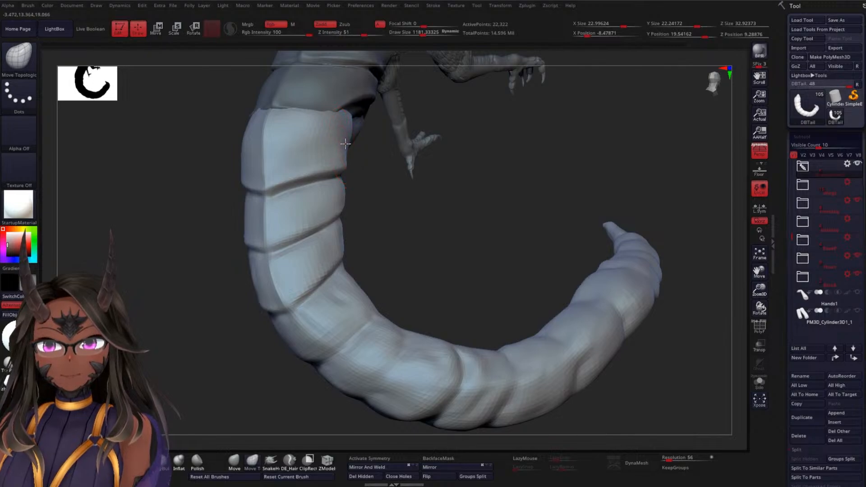
{"action": "left_click_drag", "start_coordinate": [485, 215], "coordinate": [425, 203]}
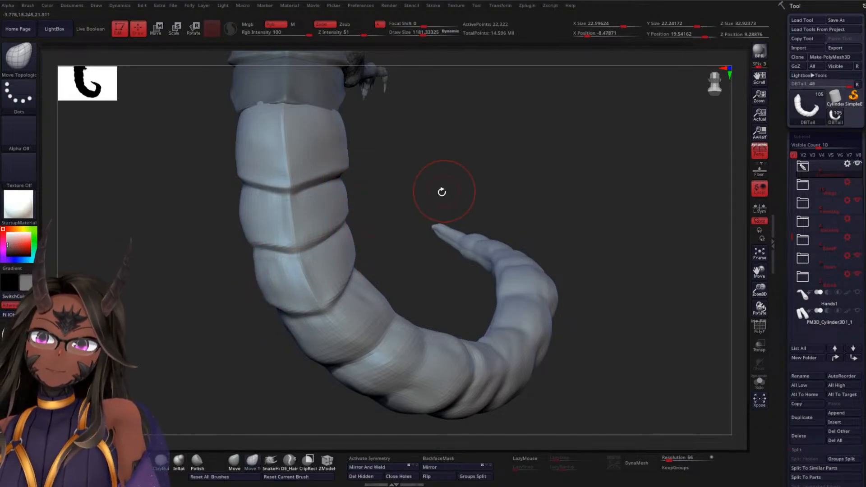
Shift the tail's upper end against the armour plates with Move Topological, checking it from the side and below
{"action": "left_click_drag", "start_coordinate": [441, 191], "coordinate": [412, 161]}
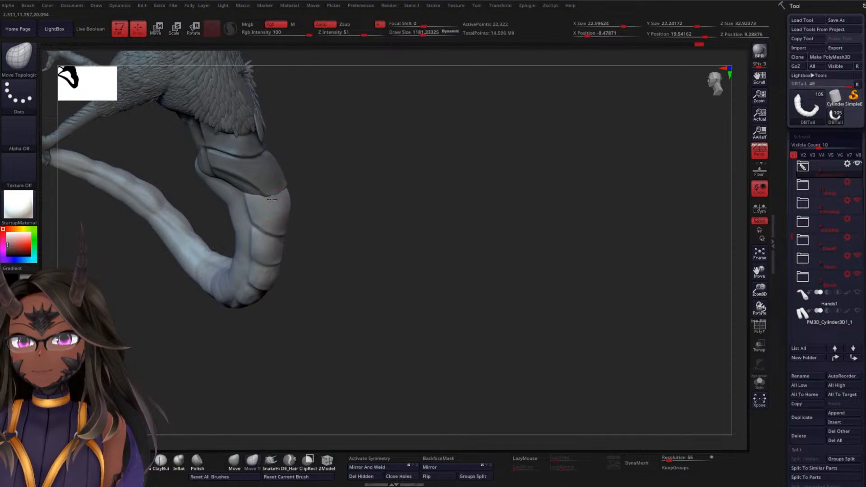
{"action": "left_click_drag", "start_coordinate": [284, 196], "coordinate": [302, 172]}
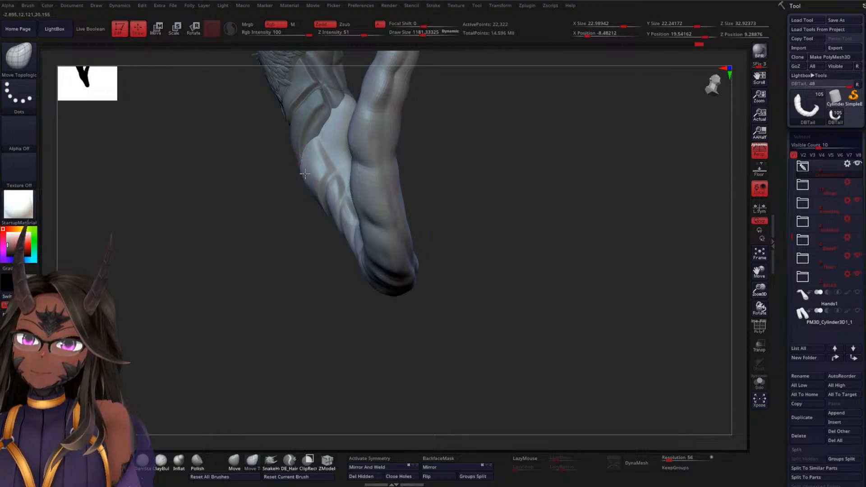
{"action": "mouse_move", "coordinate": [256, 267]}
{"action": "left_mouse_down"}
{"action": "mouse_move", "coordinate": [291, 259]}
{"action": "mouse_move", "coordinate": [418, 147]}
{"action": "mouse_move", "coordinate": [486, 237]}
{"action": "left_mouse_up"}
{"action": "left_click_drag", "start_coordinate": [350, 226], "coordinate": [467, 220]}
{"action": "mouse_move", "coordinate": [437, 274]}
{"action": "left_mouse_down"}
{"action": "mouse_move", "coordinate": [465, 251]}
{"action": "mouse_move", "coordinate": [435, 217]}
{"action": "mouse_move", "coordinate": [427, 313]}
{"action": "mouse_move", "coordinate": [510, 188]}
{"action": "mouse_move", "coordinate": [537, 190]}
{"action": "mouse_move", "coordinate": [480, 198]}
{"action": "left_mouse_up"}
{"action": "key", "text": "space"}
{"action": "key", "text": "shift"}
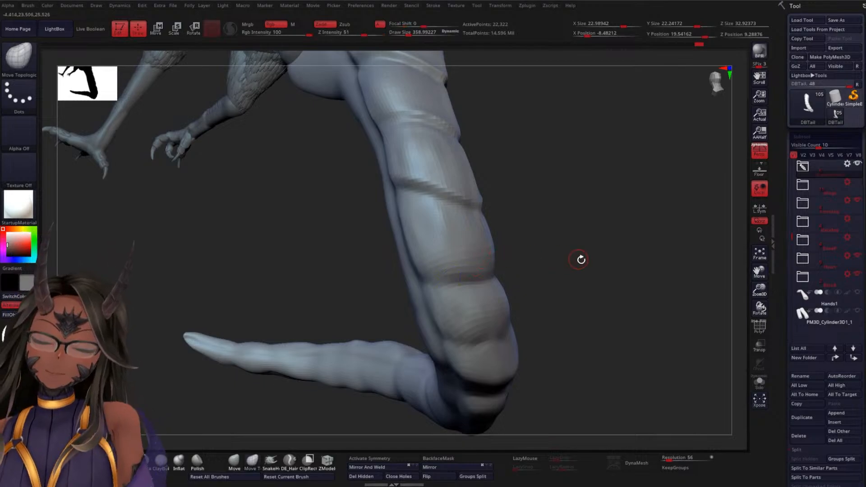
Carve the crosswise crease below the fourth tail segment up to the centre line with DamStandard
{"action": "left_click_drag", "start_coordinate": [580, 258], "coordinate": [244, 396]}
{"action": "mouse_move", "coordinate": [222, 369]}
{"action": "left_mouse_down"}
{"action": "mouse_move", "coordinate": [237, 303]}
{"action": "mouse_move", "coordinate": [564, 200]}
{"action": "mouse_move", "coordinate": [577, 214]}
{"action": "mouse_move", "coordinate": [541, 253]}
{"action": "left_mouse_up"}
{"action": "right_click", "coordinate": [528, 205]}
{"action": "mouse_move", "coordinate": [467, 248]}
{"action": "left_mouse_down"}
{"action": "mouse_move", "coordinate": [518, 244]}
{"action": "mouse_move", "coordinate": [438, 266]}
{"action": "left_mouse_up"}
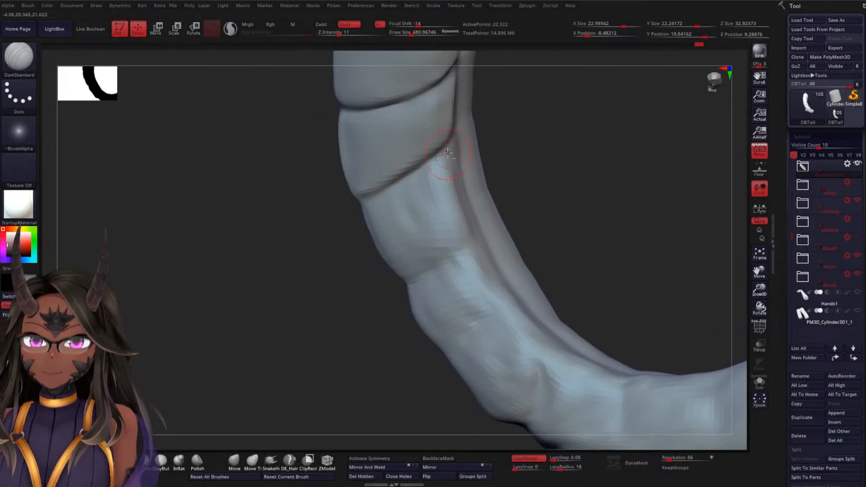
{"action": "mouse_move", "coordinate": [532, 225]}
{"action": "left_mouse_down"}
{"action": "mouse_move", "coordinate": [567, 203]}
{"action": "mouse_move", "coordinate": [551, 214]}
{"action": "left_mouse_up"}
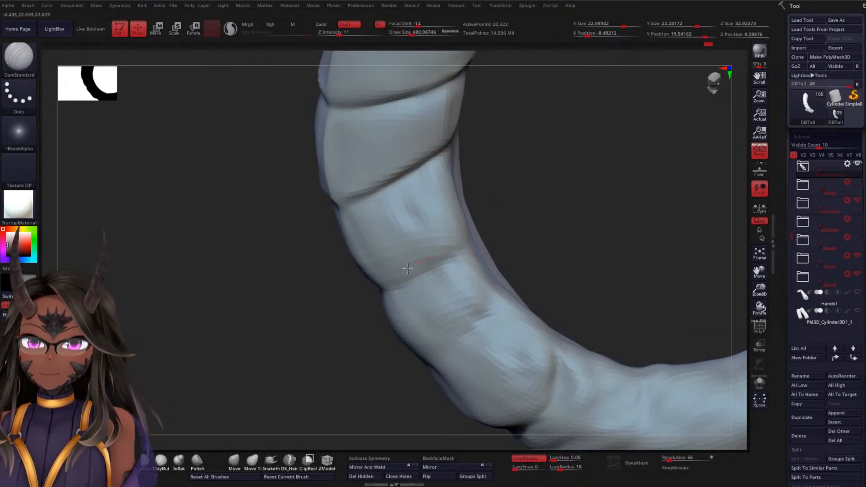
{"action": "left_click_drag", "start_coordinate": [305, 319], "coordinate": [325, 299]}
{"action": "left_click_drag", "start_coordinate": [526, 196], "coordinate": [410, 270]}
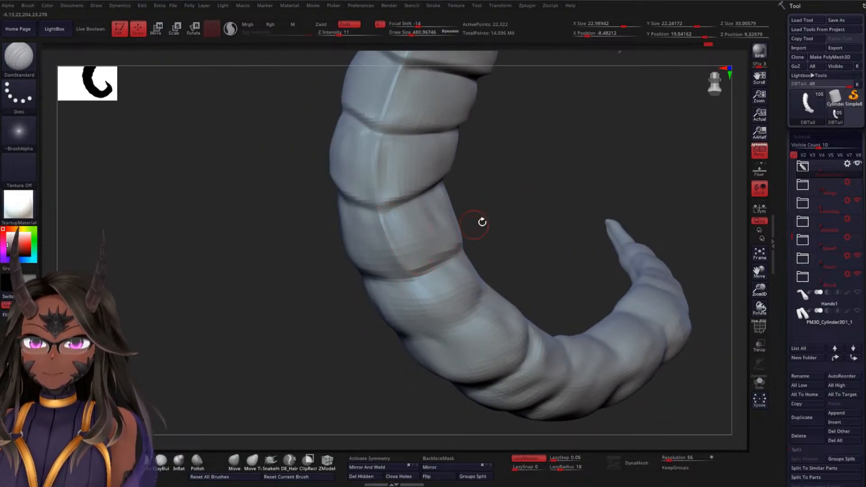
{"action": "mouse_move", "coordinate": [482, 219]}
{"action": "left_mouse_down"}
{"action": "mouse_move", "coordinate": [460, 190]}
{"action": "mouse_move", "coordinate": [532, 217]}
{"action": "mouse_move", "coordinate": [516, 185]}
{"action": "mouse_move", "coordinate": [448, 197]}
{"action": "left_mouse_up"}
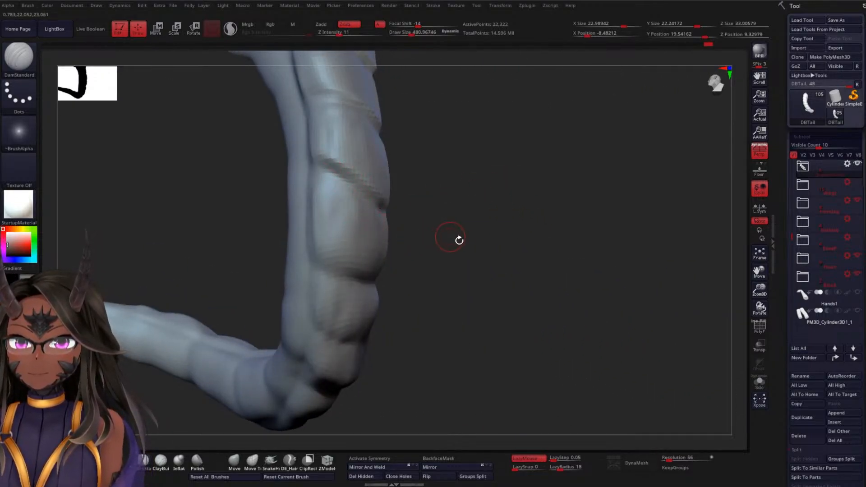
Refine the creases above and below the fourth segment and sharpen its centre ridge
{"action": "left_click_drag", "start_coordinate": [459, 240], "coordinate": [363, 180]}
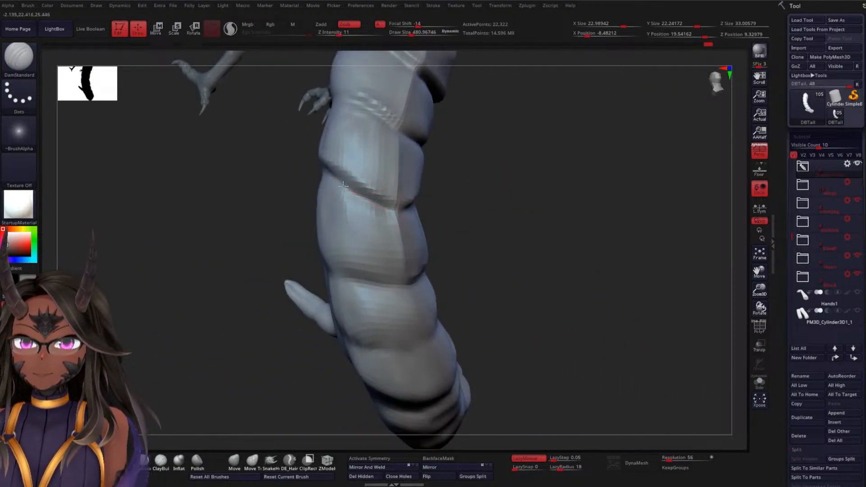
{"action": "left_click_drag", "start_coordinate": [510, 230], "coordinate": [508, 188]}
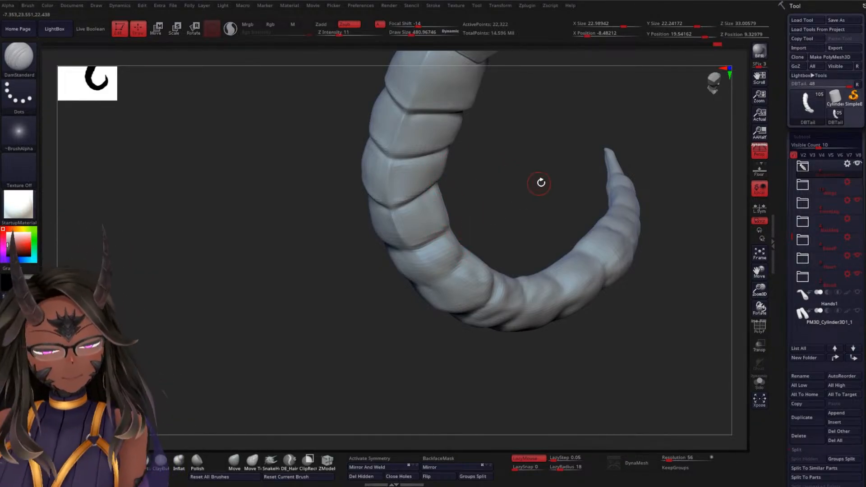
{"action": "left_click_drag", "start_coordinate": [556, 180], "coordinate": [526, 210]}
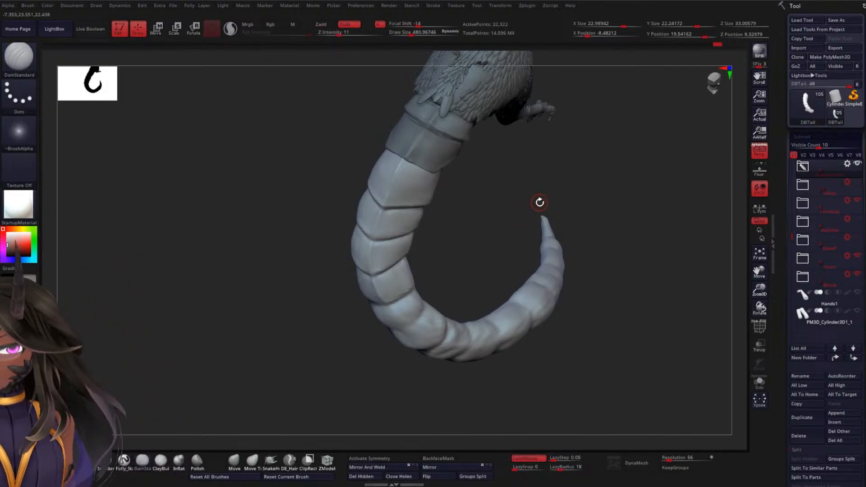
{"action": "left_click_drag", "start_coordinate": [464, 221], "coordinate": [541, 197]}
{"action": "left_click_drag", "start_coordinate": [487, 212], "coordinate": [439, 231]}
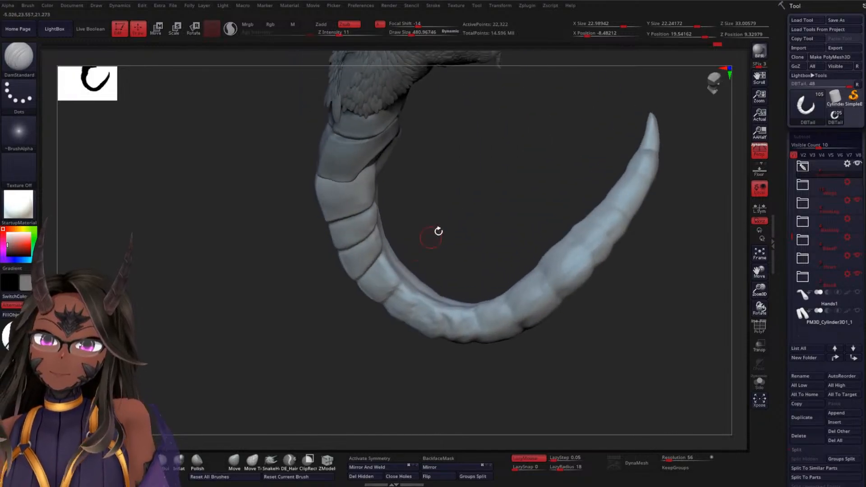
{"action": "left_click_drag", "start_coordinate": [453, 163], "coordinate": [486, 159]}
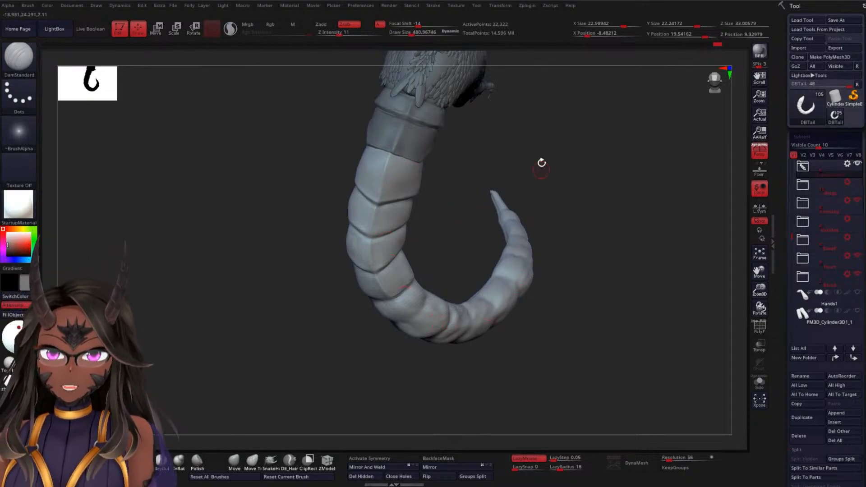
Carve the side groove along the fourth segment and deepen the crease below it on both sides
{"action": "left_click_drag", "start_coordinate": [461, 256], "coordinate": [424, 273]}
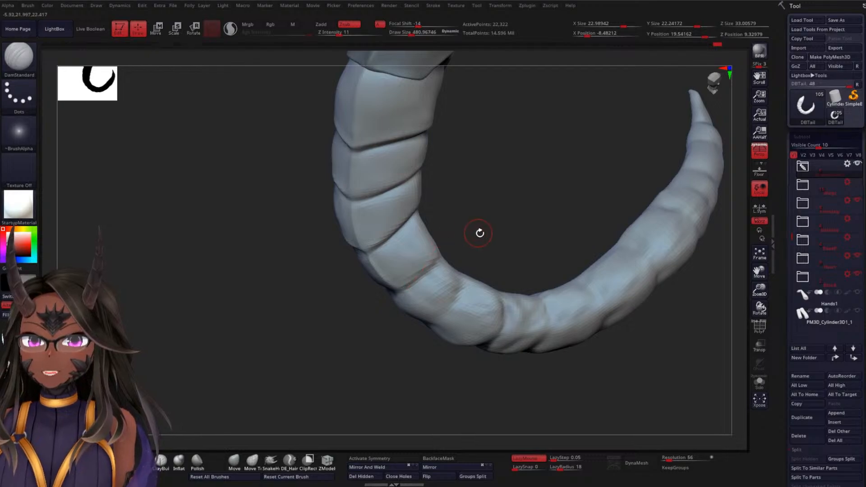
{"action": "left_click_drag", "start_coordinate": [480, 233], "coordinate": [431, 258]}
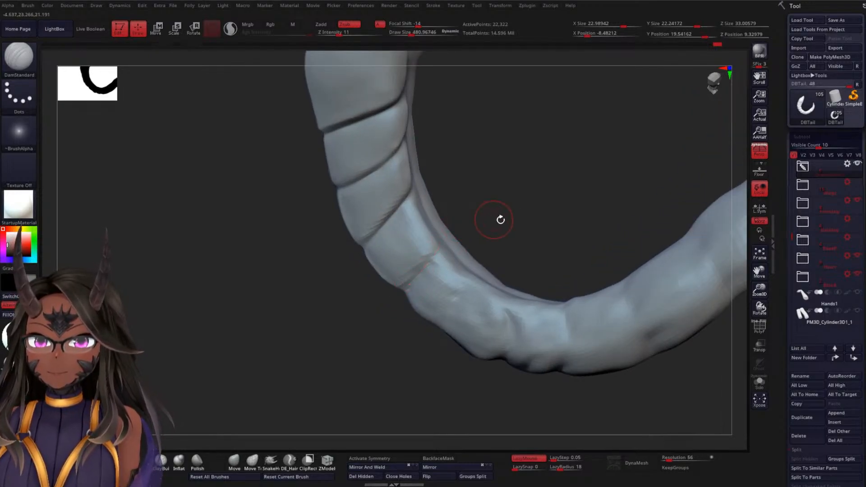
{"action": "left_click_drag", "start_coordinate": [500, 220], "coordinate": [436, 228]}
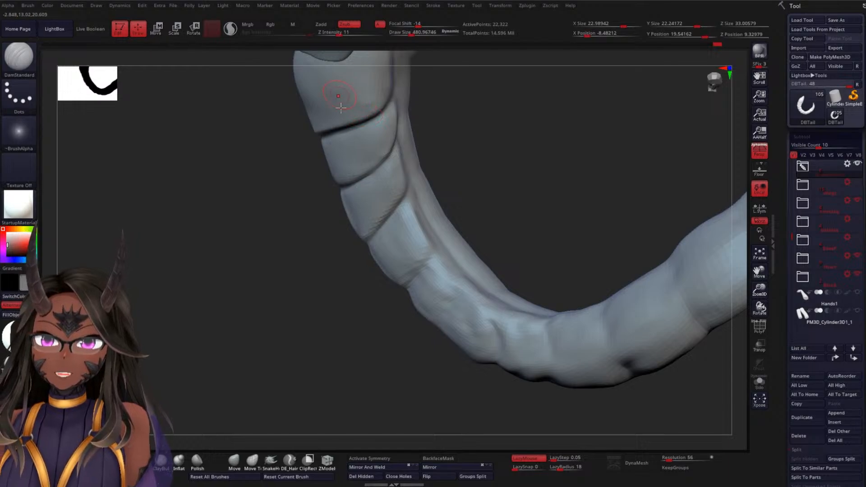
{"action": "right_click_drag", "start_coordinate": [379, 182], "coordinate": [427, 219]}
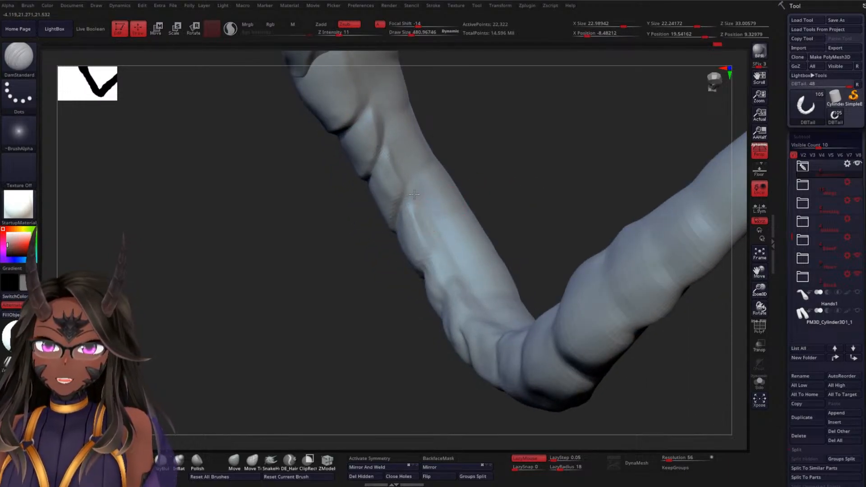
{"action": "right_click_drag", "start_coordinate": [484, 207], "coordinate": [463, 252]}
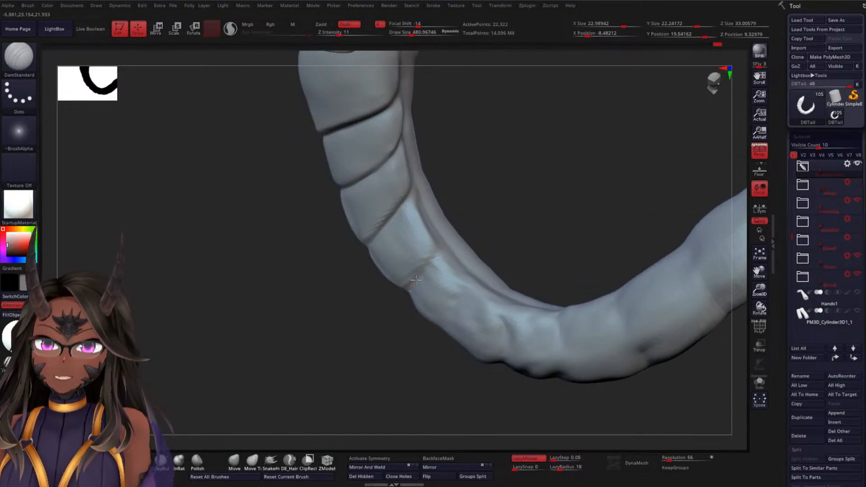
{"action": "right_click_drag", "start_coordinate": [519, 223], "coordinate": [537, 165]}
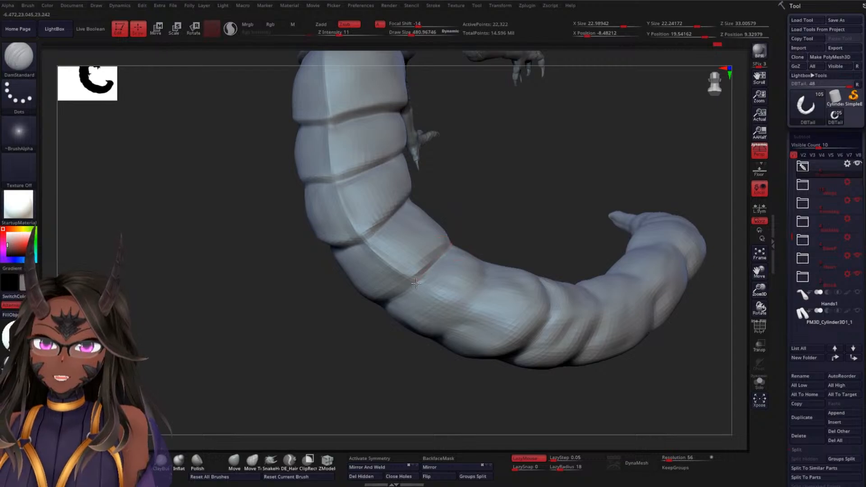
{"action": "right_click_drag", "start_coordinate": [497, 216], "coordinate": [426, 264]}
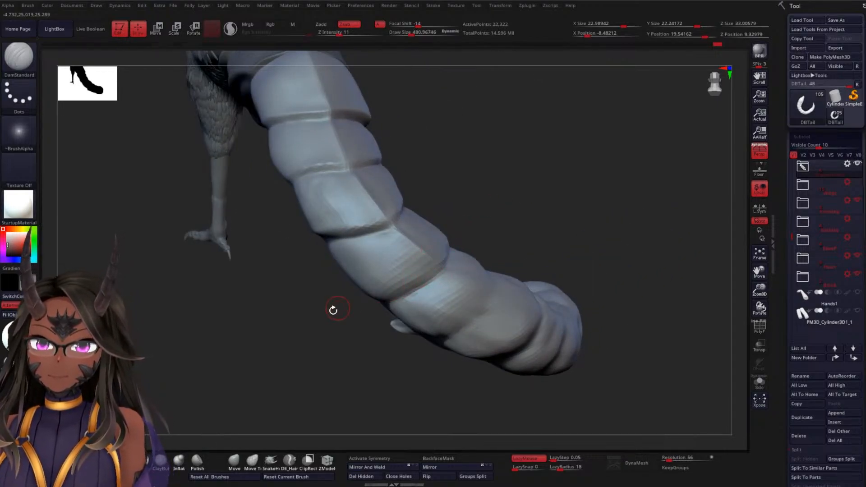
{"action": "right_click_drag", "start_coordinate": [332, 309], "coordinate": [436, 279]}
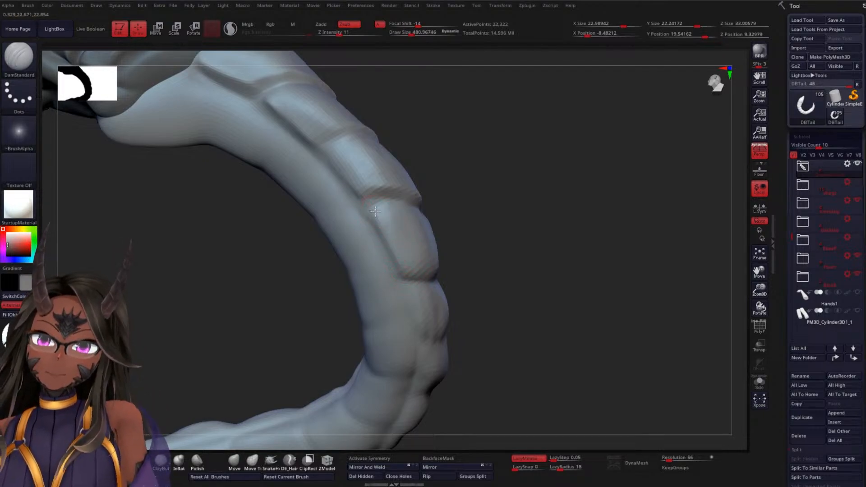
Sharpen the fourth tail segment's lower corners where its side grooves meet the crease, working on both sides with DamStandard
{"action": "mouse_move", "coordinate": [498, 272]}
{"action": "left_mouse_down"}
{"action": "mouse_move", "coordinate": [433, 274]}
{"action": "mouse_move", "coordinate": [478, 273]}
{"action": "left_mouse_up"}
{"action": "mouse_move", "coordinate": [557, 242]}
{"action": "left_mouse_down"}
{"action": "mouse_move", "coordinate": [536, 271]}
{"action": "mouse_move", "coordinate": [500, 262]}
{"action": "left_mouse_up"}
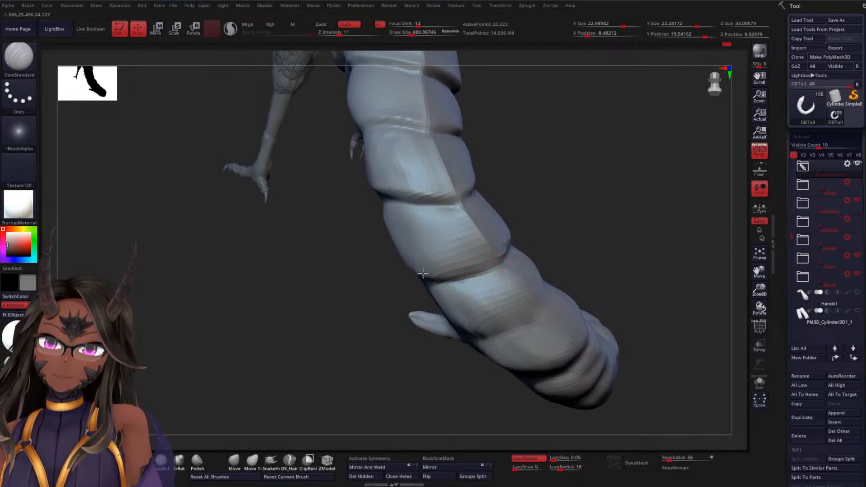
{"action": "mouse_move", "coordinate": [424, 274]}
{"action": "left_mouse_down"}
{"action": "mouse_move", "coordinate": [499, 260]}
{"action": "mouse_move", "coordinate": [429, 276]}
{"action": "left_mouse_up"}
{"action": "left_click_drag", "start_coordinate": [567, 218], "coordinate": [453, 275]}
{"action": "mouse_move", "coordinate": [558, 207]}
{"action": "left_mouse_down"}
{"action": "mouse_move", "coordinate": [557, 237]}
{"action": "mouse_move", "coordinate": [524, 238]}
{"action": "left_mouse_up"}
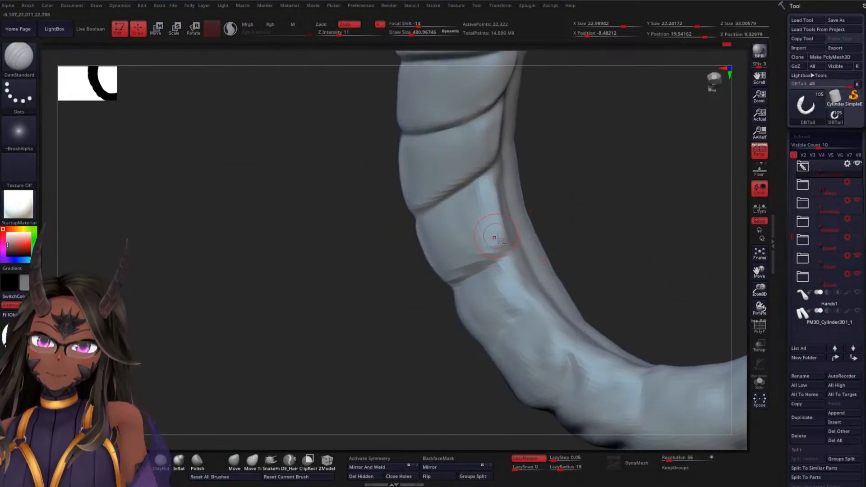
{"action": "left_click_drag", "start_coordinate": [601, 230], "coordinate": [585, 218]}
{"action": "mouse_move", "coordinate": [573, 247]}
{"action": "left_mouse_down"}
{"action": "mouse_move", "coordinate": [591, 226]}
{"action": "mouse_move", "coordinate": [580, 207]}
{"action": "mouse_move", "coordinate": [562, 219]}
{"action": "mouse_move", "coordinate": [569, 201]}
{"action": "mouse_move", "coordinate": [596, 192]}
{"action": "mouse_move", "coordinate": [608, 218]}
{"action": "mouse_move", "coordinate": [578, 189]}
{"action": "mouse_move", "coordinate": [565, 192]}
{"action": "mouse_move", "coordinate": [569, 259]}
{"action": "mouse_move", "coordinate": [540, 170]}
{"action": "left_mouse_up"}
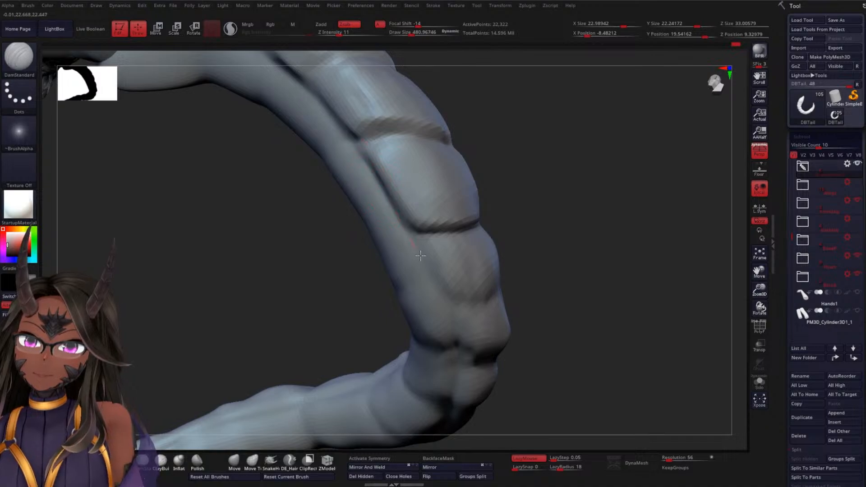
Deepen the crease below the fourth segment across the centre line and tighten its outer ends into the side grooves
{"action": "left_click_drag", "start_coordinate": [555, 240], "coordinate": [422, 235]}
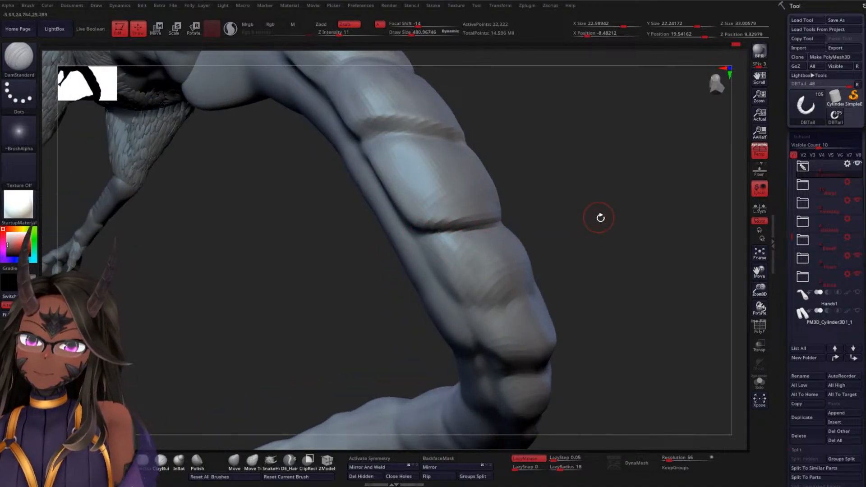
{"action": "left_click_drag", "start_coordinate": [600, 217], "coordinate": [417, 236]}
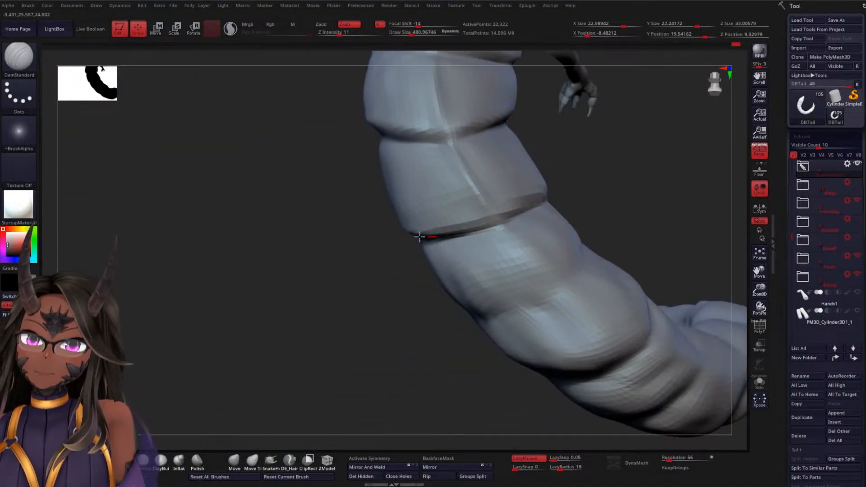
{"action": "left_click_drag", "start_coordinate": [605, 188], "coordinate": [543, 220]}
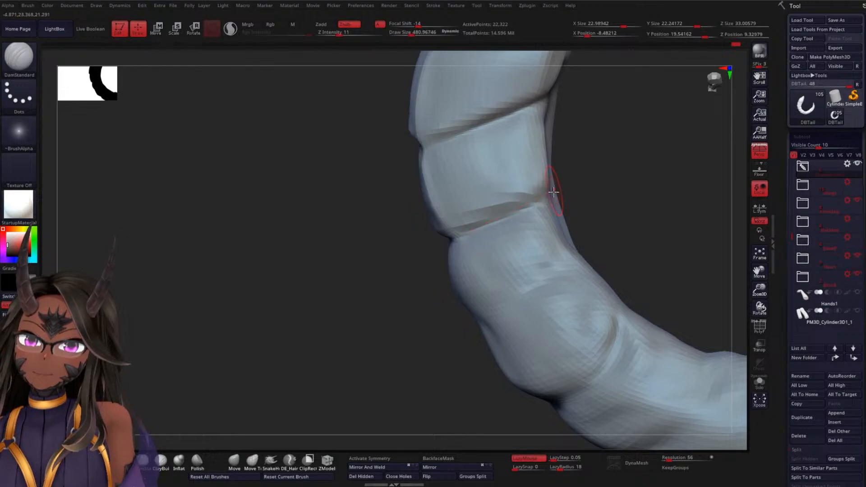
{"action": "mouse_move", "coordinate": [609, 192]}
{"action": "left_mouse_down"}
{"action": "mouse_move", "coordinate": [608, 204]}
{"action": "mouse_move", "coordinate": [566, 192]}
{"action": "left_mouse_up"}
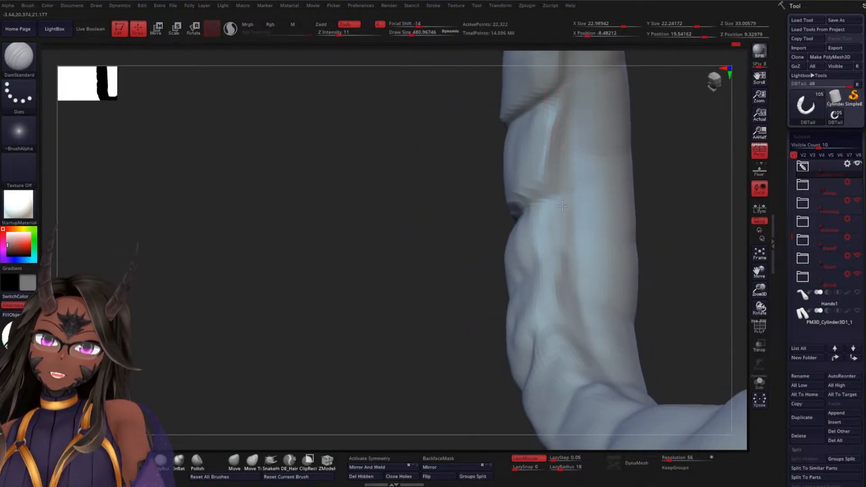
{"action": "left_click_drag", "start_coordinate": [406, 276], "coordinate": [501, 244]}
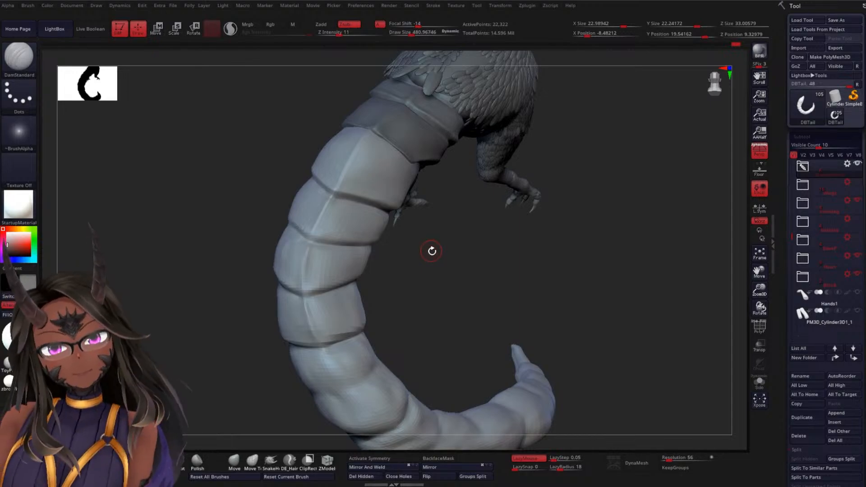
Carve the side groove along the fifth tail segment, starting from the crease above it
{"action": "mouse_move", "coordinate": [447, 276]}
{"action": "left_mouse_down", "text": "alt"}
{"action": "mouse_move", "coordinate": [447, 293]}
{"action": "mouse_move", "coordinate": [463, 189]}
{"action": "left_mouse_up", "text": "alt"}
{"action": "mouse_move", "coordinate": [474, 220]}
{"action": "left_mouse_down", "text": "alt"}
{"action": "mouse_move", "coordinate": [472, 227]}
{"action": "mouse_move", "coordinate": [491, 213]}
{"action": "mouse_move", "coordinate": [499, 255]}
{"action": "mouse_move", "coordinate": [472, 267]}
{"action": "left_mouse_up", "text": "alt"}
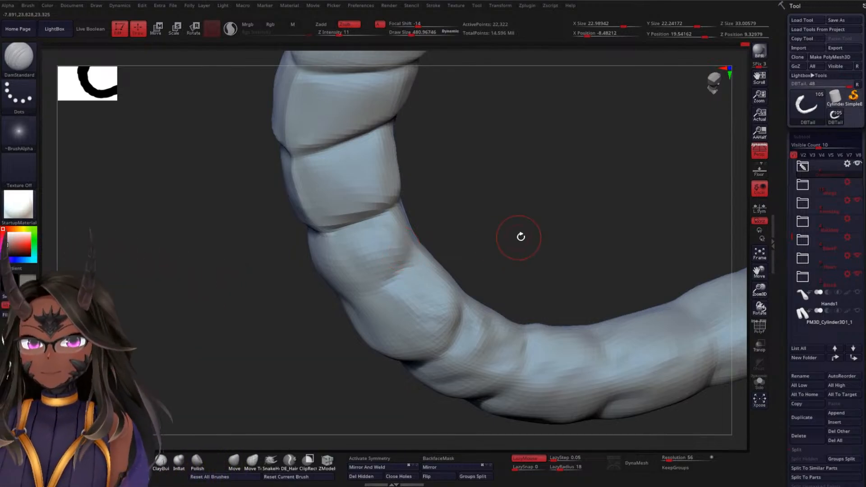
{"action": "left_click_drag", "start_coordinate": [518, 236], "coordinate": [527, 200]}
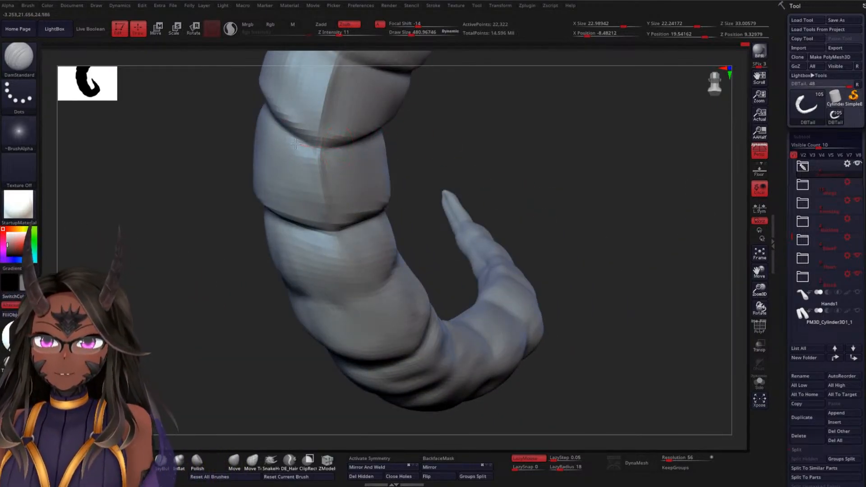
{"action": "mouse_move", "coordinate": [469, 183]}
{"action": "left_mouse_down"}
{"action": "mouse_move", "coordinate": [479, 180]}
{"action": "mouse_move", "coordinate": [473, 151]}
{"action": "mouse_move", "coordinate": [509, 166]}
{"action": "mouse_move", "coordinate": [555, 155]}
{"action": "mouse_move", "coordinate": [429, 204]}
{"action": "mouse_move", "coordinate": [416, 165]}
{"action": "left_mouse_up"}
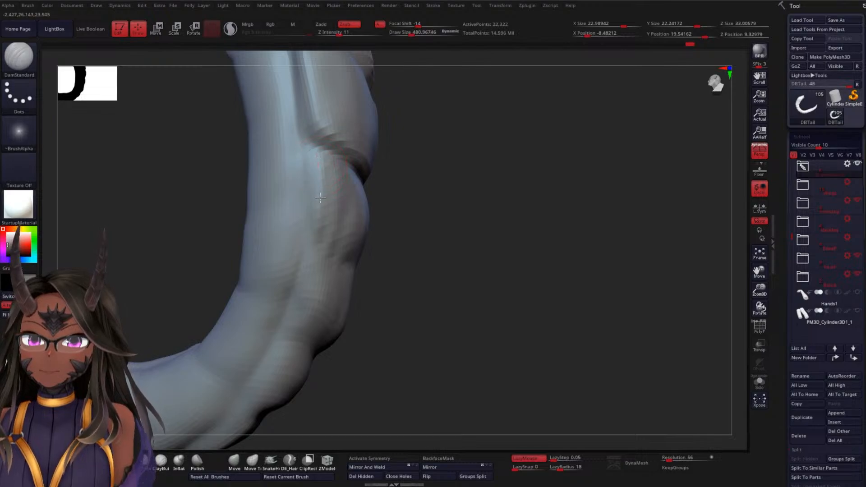
{"action": "left_click_drag", "start_coordinate": [320, 197], "coordinate": [319, 160]}
{"action": "left_click_drag", "start_coordinate": [388, 229], "coordinate": [324, 233]}
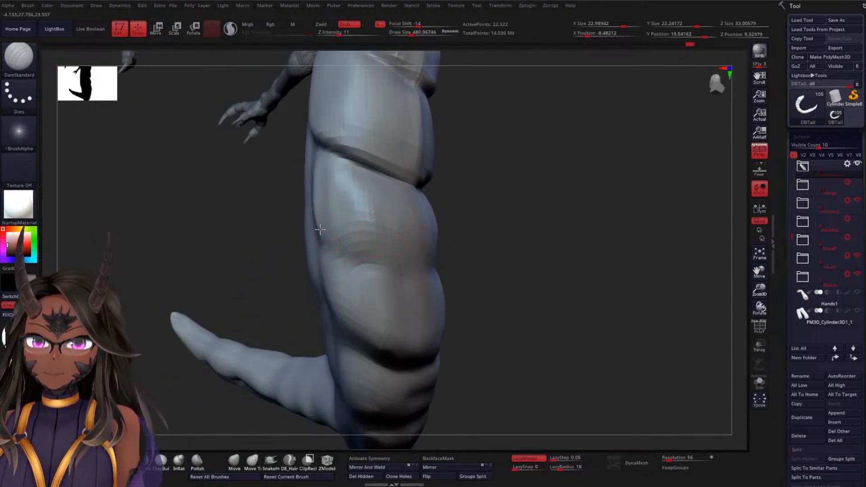
{"action": "mouse_move", "coordinate": [466, 251]}
{"action": "left_mouse_down"}
{"action": "mouse_move", "coordinate": [515, 240]}
{"action": "mouse_move", "coordinate": [469, 247]}
{"action": "left_mouse_up"}
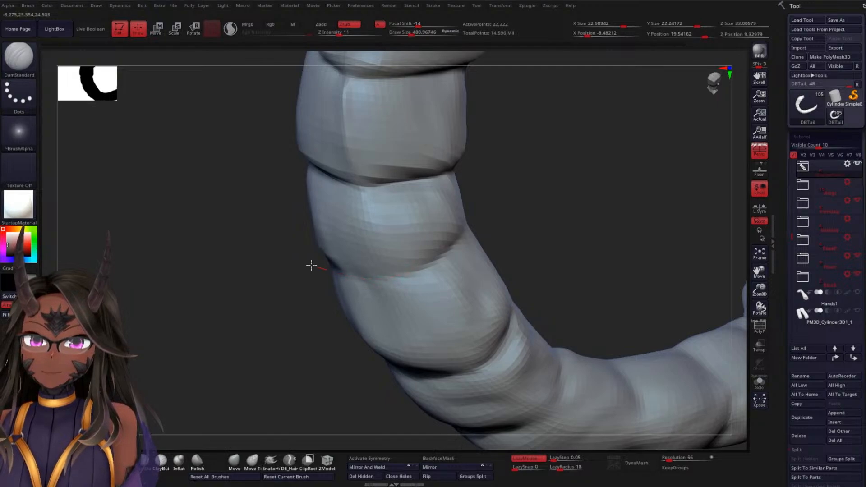
Carve the crosswise crease below the fifth segment and join it to the side grooves on both sides
{"action": "left_click_drag", "start_coordinate": [518, 227], "coordinate": [460, 261]}
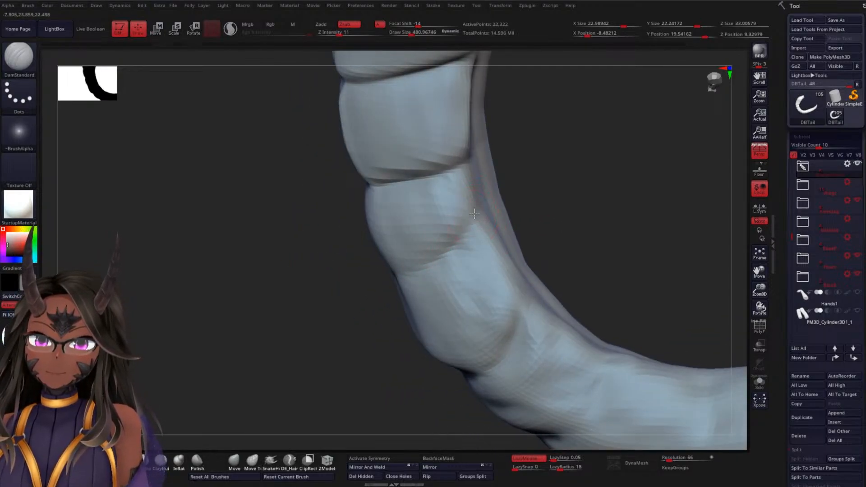
{"action": "left_click_drag", "start_coordinate": [543, 205], "coordinate": [529, 208]}
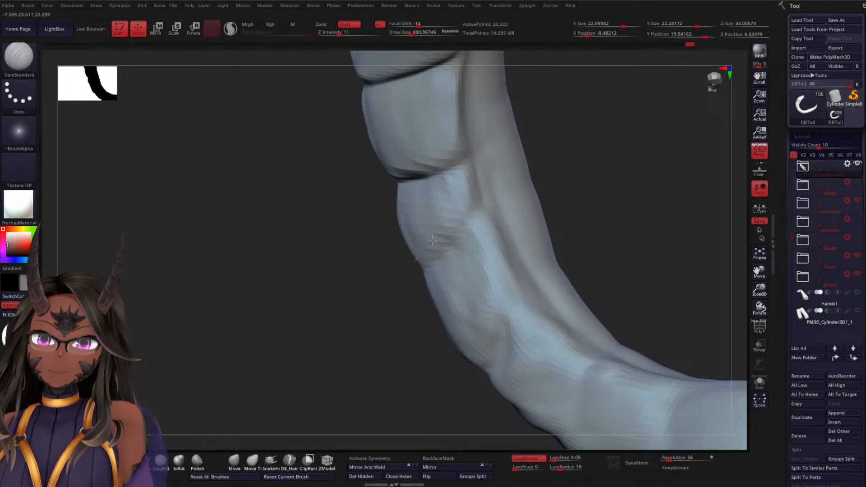
{"action": "left_click_drag", "start_coordinate": [560, 191], "coordinate": [577, 198]}
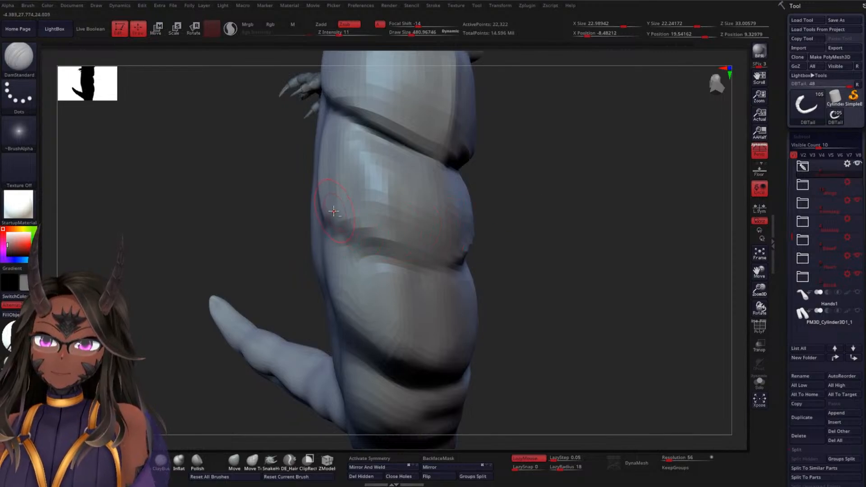
{"action": "mouse_move", "coordinate": [519, 242]}
{"action": "left_mouse_down"}
{"action": "mouse_move", "coordinate": [537, 245]}
{"action": "mouse_move", "coordinate": [327, 176]}
{"action": "left_mouse_up"}
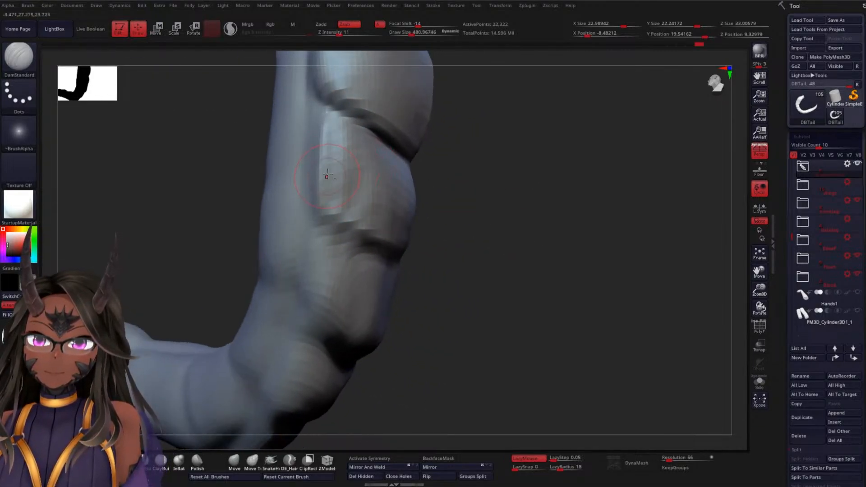
{"action": "mouse_move", "coordinate": [319, 116]}
{"action": "left_mouse_down"}
{"action": "mouse_move", "coordinate": [336, 210]}
{"action": "mouse_move", "coordinate": [383, 253]}
{"action": "left_mouse_up"}
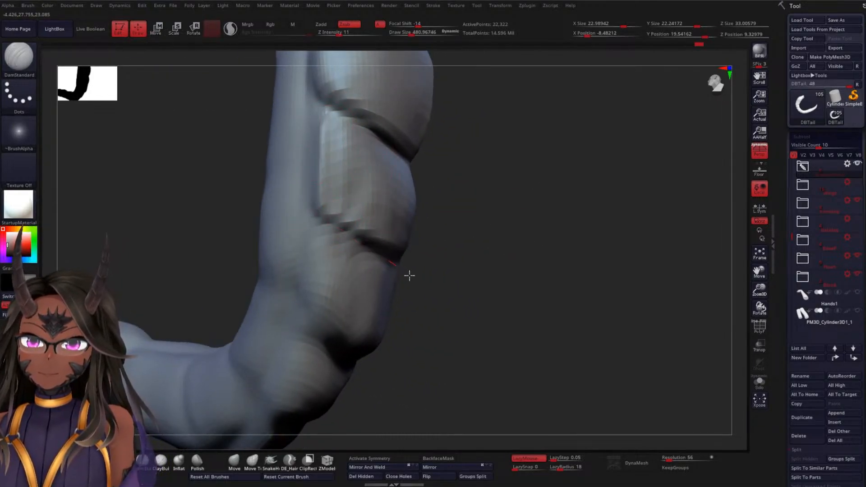
Deepen the crease below the fifth segment across the centre line and sharpen the side groove beside that segment
{"action": "left_click_drag", "start_coordinate": [485, 269], "coordinate": [422, 265]}
{"action": "left_click_drag", "start_coordinate": [356, 252], "coordinate": [449, 250]}
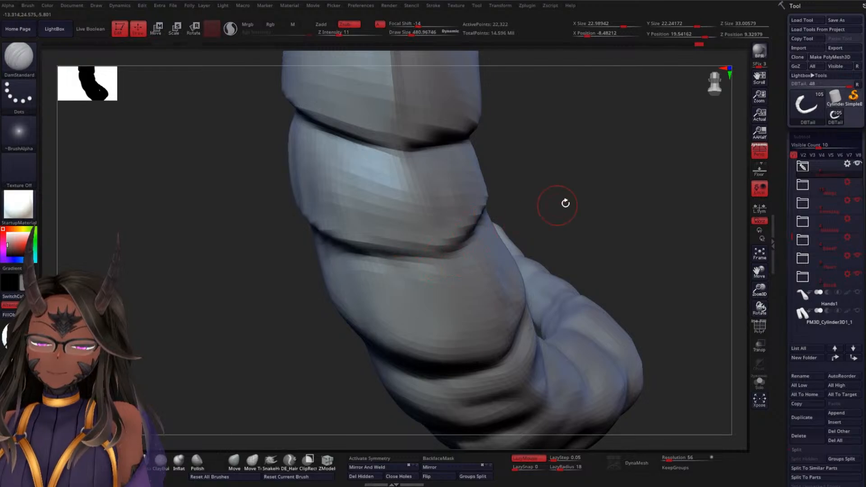
{"action": "left_click_drag", "start_coordinate": [565, 201], "coordinate": [470, 235]}
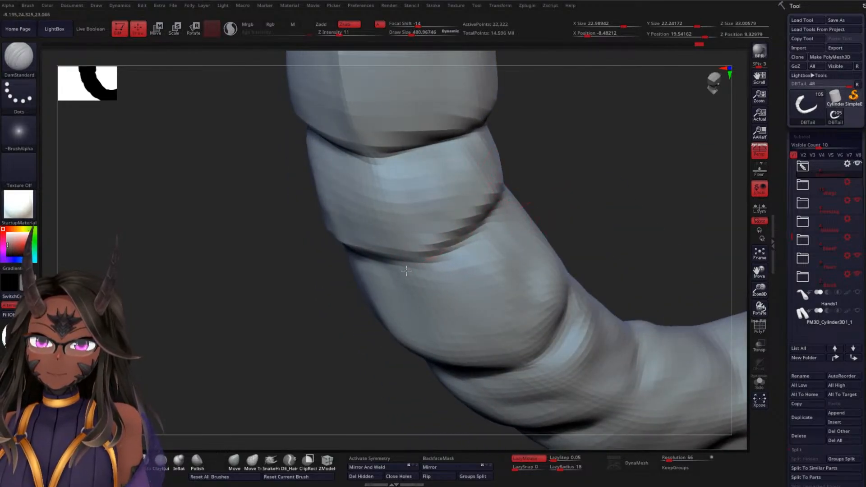
{"action": "left_click_drag", "start_coordinate": [555, 198], "coordinate": [481, 220]}
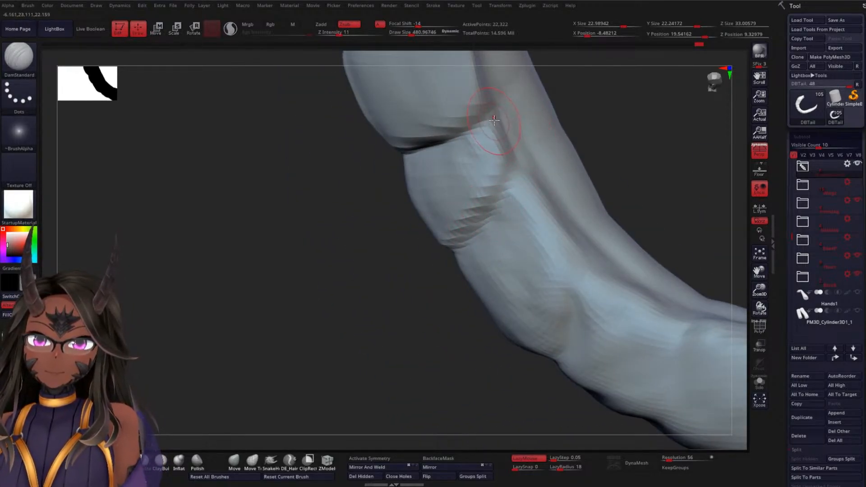
{"action": "mouse_move", "coordinate": [648, 175]}
{"action": "left_mouse_down"}
{"action": "mouse_move", "coordinate": [642, 137]}
{"action": "mouse_move", "coordinate": [593, 131]}
{"action": "mouse_move", "coordinate": [602, 146]}
{"action": "mouse_move", "coordinate": [587, 151]}
{"action": "left_mouse_up"}
{"action": "mouse_move", "coordinate": [543, 122]}
{"action": "left_mouse_down"}
{"action": "mouse_move", "coordinate": [600, 145]}
{"action": "mouse_move", "coordinate": [552, 136]}
{"action": "left_mouse_up"}
{"action": "mouse_move", "coordinate": [458, 147]}
{"action": "left_mouse_down"}
{"action": "mouse_move", "coordinate": [522, 172]}
{"action": "mouse_move", "coordinate": [506, 186]}
{"action": "left_mouse_up"}
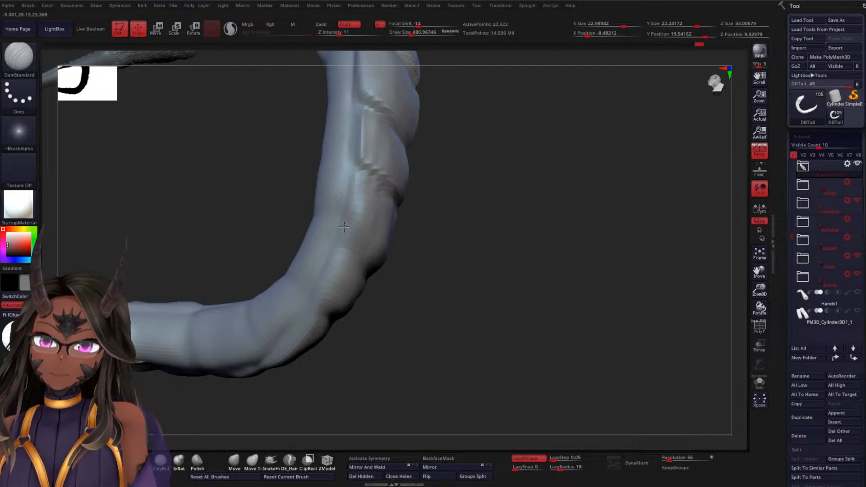
Carve the sixth segment's side groove, the crease below it and its centre ridge
{"action": "left_click_drag", "start_coordinate": [467, 237], "coordinate": [348, 212]}
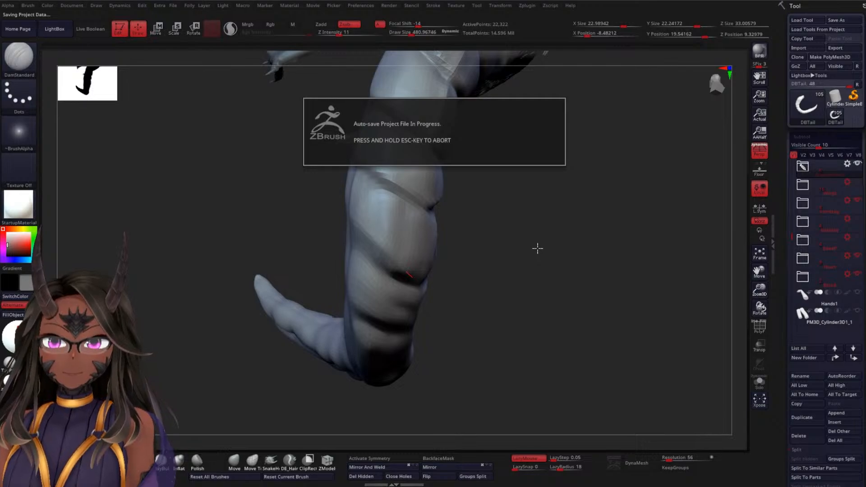
{"action": "left_click_drag", "start_coordinate": [541, 250], "coordinate": [510, 193]}
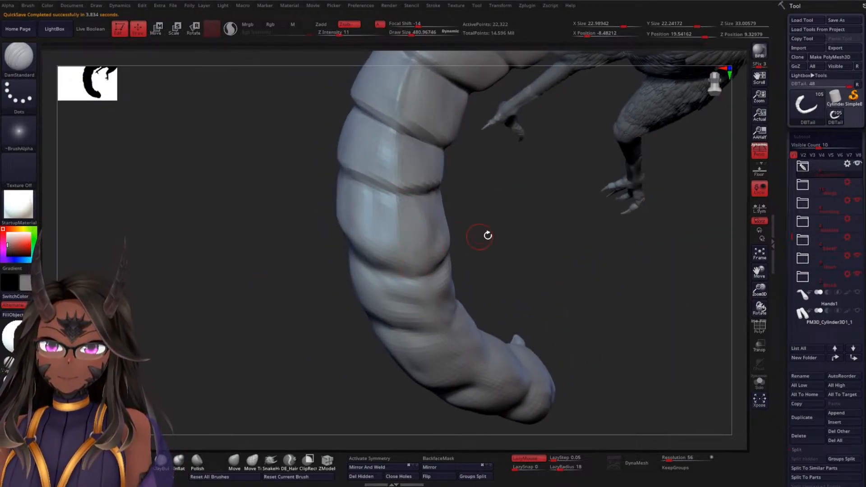
{"action": "left_click_drag", "start_coordinate": [479, 237], "coordinate": [509, 228]}
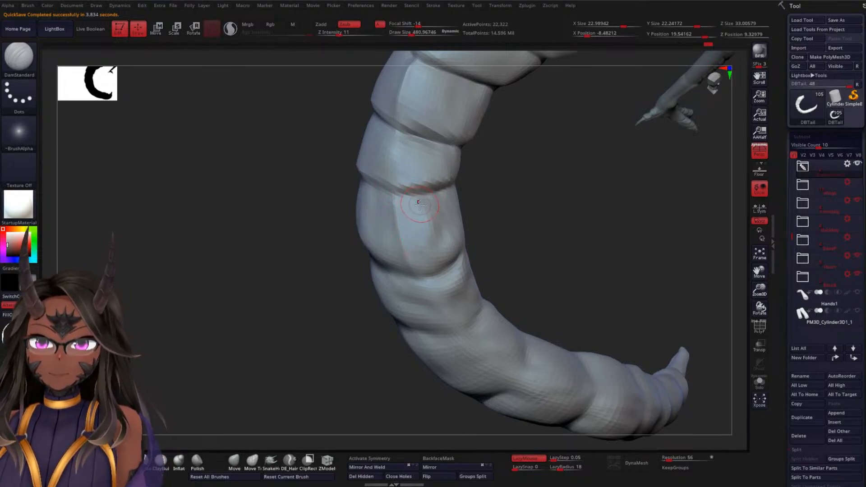
Refine the crease between the fifth and sixth segments on both sides, blending its ends into the side grooves
{"action": "left_click_drag", "start_coordinate": [446, 185], "coordinate": [420, 194]}
{"action": "left_click_drag", "start_coordinate": [492, 192], "coordinate": [553, 205]}
{"action": "left_click_drag", "start_coordinate": [344, 163], "coordinate": [420, 196]}
{"action": "left_click_drag", "start_coordinate": [520, 222], "coordinate": [395, 160]}
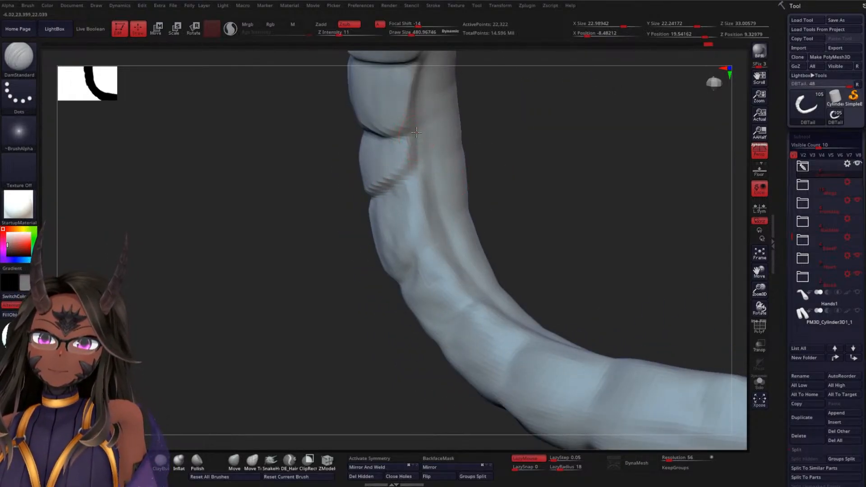
{"action": "left_click_drag", "start_coordinate": [454, 168], "coordinate": [462, 192]}
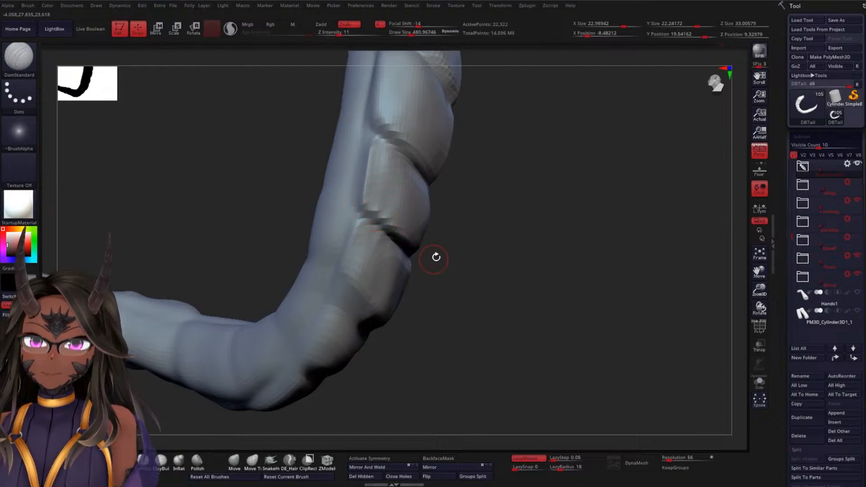
Smooth the fifth segment's surface beside its centre ridge, keeping the creases around it crisp
{"action": "left_click_drag", "start_coordinate": [437, 253], "coordinate": [506, 252]}
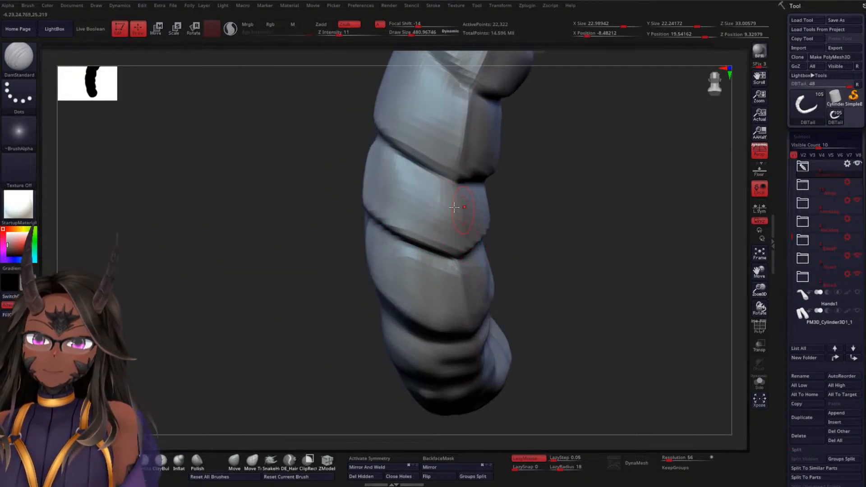
{"action": "mouse_move", "coordinate": [390, 167]}
{"action": "left_mouse_down", "text": "shift"}
{"action": "mouse_move", "coordinate": [382, 189]}
{"action": "mouse_move", "coordinate": [427, 246]}
{"action": "left_mouse_up", "text": "shift"}
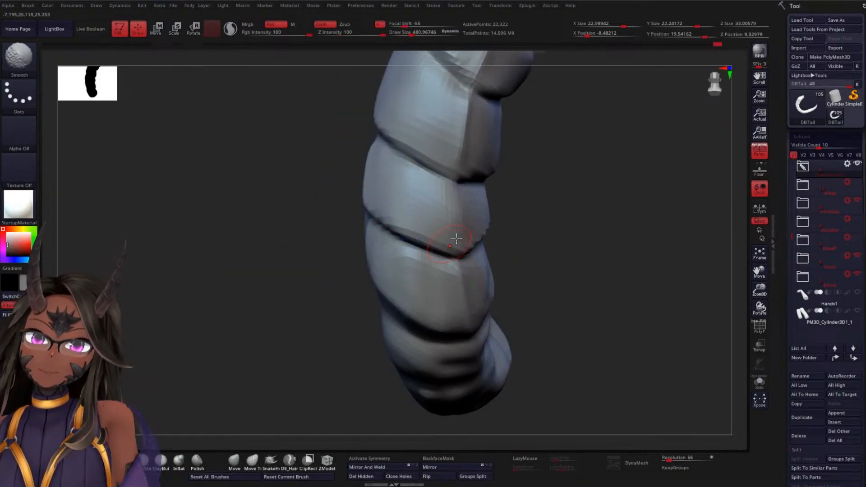
{"action": "mouse_move", "coordinate": [564, 194]}
{"action": "left_mouse_down"}
{"action": "mouse_move", "coordinate": [590, 170]}
{"action": "mouse_move", "coordinate": [535, 288]}
{"action": "mouse_move", "coordinate": [522, 284]}
{"action": "mouse_move", "coordinate": [559, 284]}
{"action": "mouse_move", "coordinate": [524, 294]}
{"action": "mouse_move", "coordinate": [570, 321]}
{"action": "left_mouse_up"}
{"action": "left_click_drag", "start_coordinate": [504, 244], "coordinate": [400, 180]}
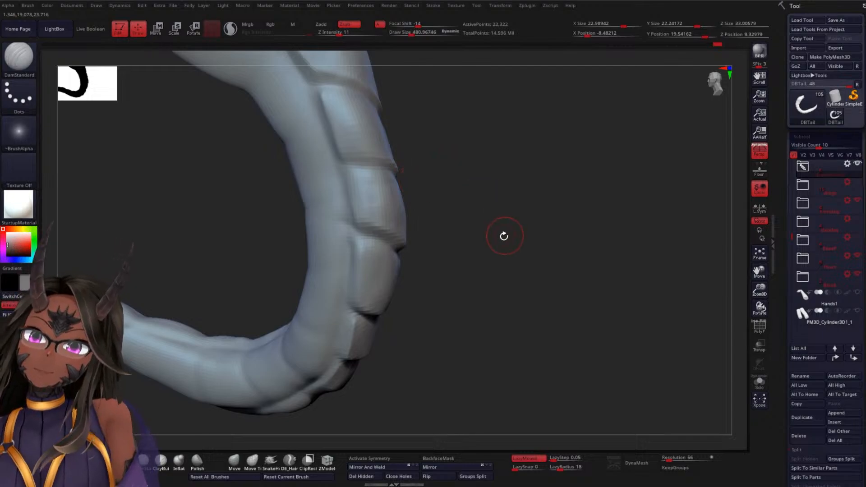
Deepen the crease below the sixth segment with DamStandard, undoing the first stroke and carving it again
{"action": "mouse_move", "coordinate": [504, 236]}
{"action": "left_mouse_down"}
{"action": "mouse_move", "coordinate": [556, 205]}
{"action": "mouse_move", "coordinate": [491, 203]}
{"action": "mouse_move", "coordinate": [485, 152]}
{"action": "mouse_move", "coordinate": [495, 191]}
{"action": "mouse_move", "coordinate": [509, 194]}
{"action": "mouse_move", "coordinate": [534, 161]}
{"action": "mouse_move", "coordinate": [567, 152]}
{"action": "mouse_move", "coordinate": [553, 151]}
{"action": "left_mouse_up"}
{"action": "left_click_drag", "start_coordinate": [423, 217], "coordinate": [476, 181], "text": "shift"}
{"action": "key", "text": "ctrl+z"}
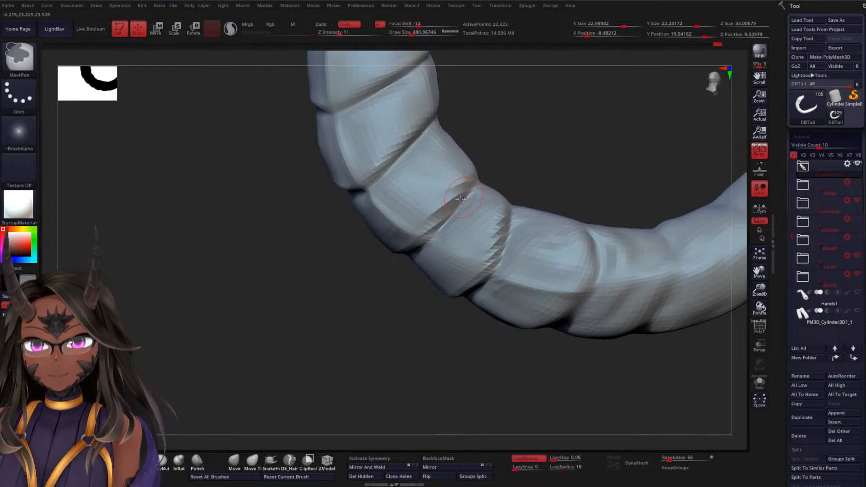
{"action": "left_click_drag", "start_coordinate": [419, 238], "coordinate": [470, 179]}
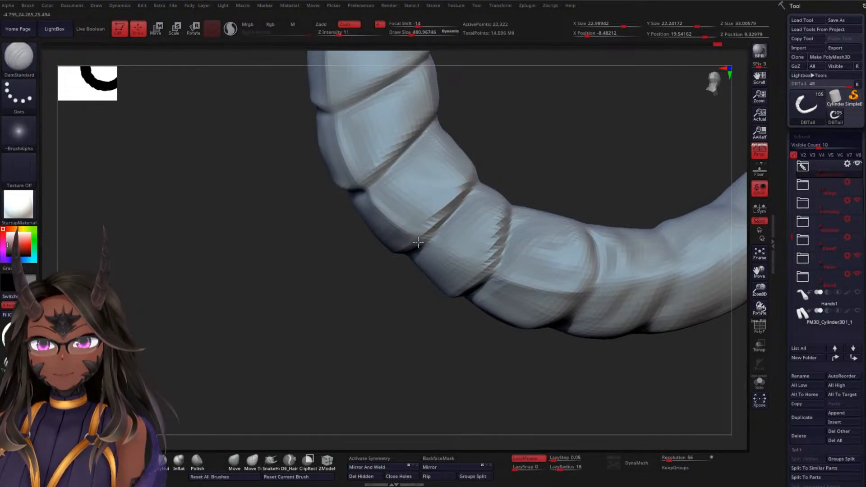
Smooth the fifth segment's opposite side and sharpen the crease above it with DamStandard
{"action": "mouse_move", "coordinate": [527, 180]}
{"action": "left_mouse_down"}
{"action": "mouse_move", "coordinate": [522, 195]}
{"action": "mouse_move", "coordinate": [476, 192]}
{"action": "left_mouse_up"}
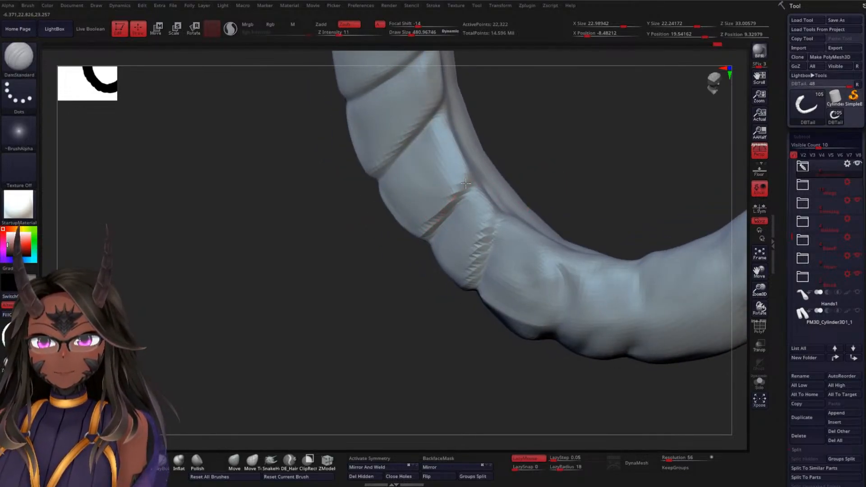
{"action": "left_click_drag", "start_coordinate": [546, 145], "coordinate": [458, 177]}
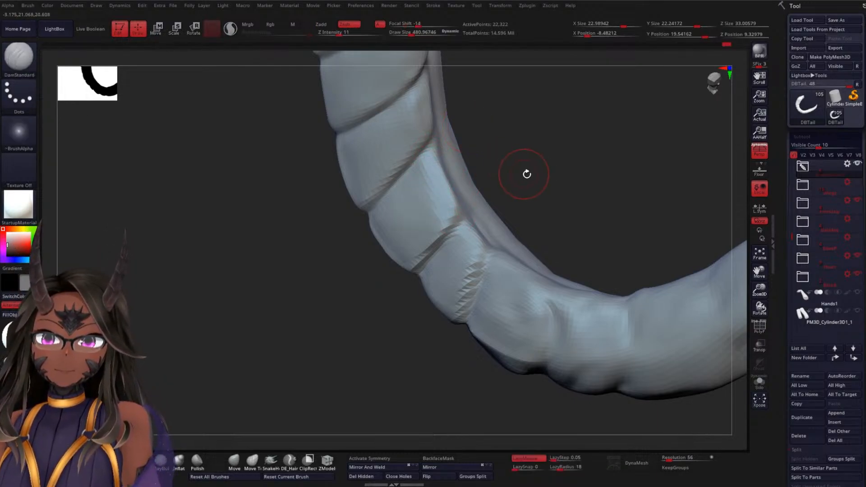
{"action": "mouse_move", "coordinate": [526, 174]}
{"action": "left_mouse_down"}
{"action": "mouse_move", "coordinate": [580, 141]}
{"action": "mouse_move", "coordinate": [560, 151]}
{"action": "left_mouse_up"}
{"action": "key", "text": "shift"}
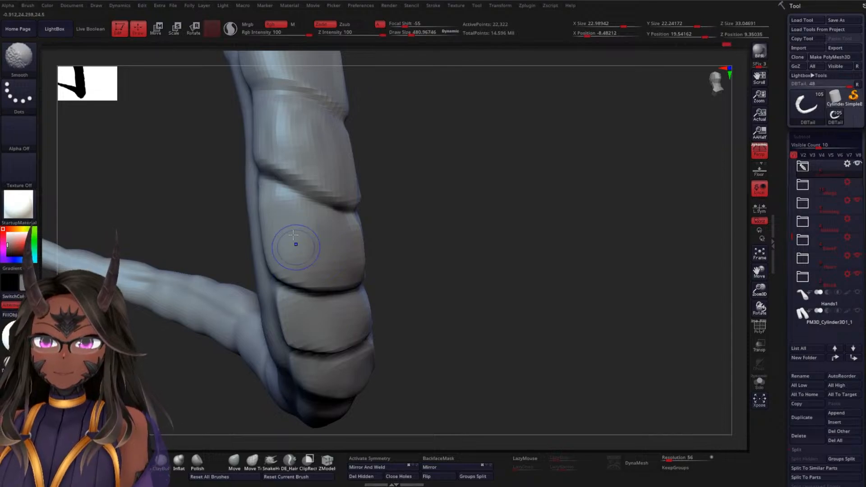
{"action": "left_click_drag", "start_coordinate": [278, 204], "coordinate": [301, 259], "text": "shift"}
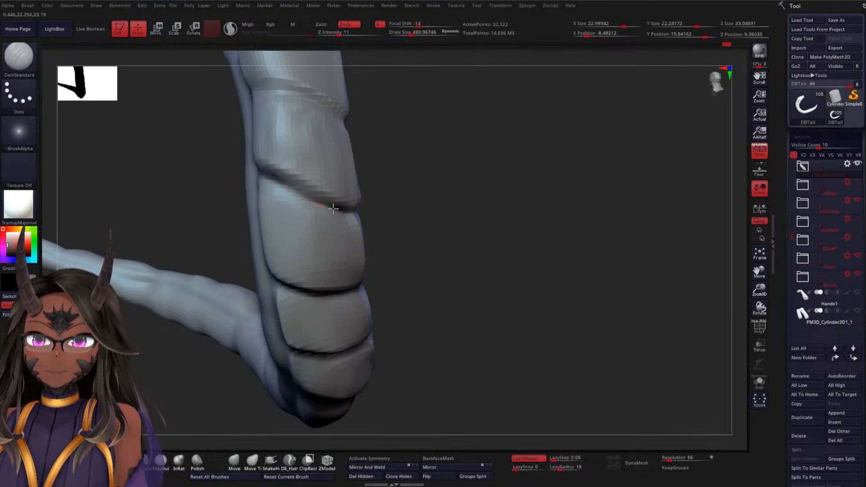
{"action": "left_click_drag", "start_coordinate": [429, 215], "coordinate": [449, 219]}
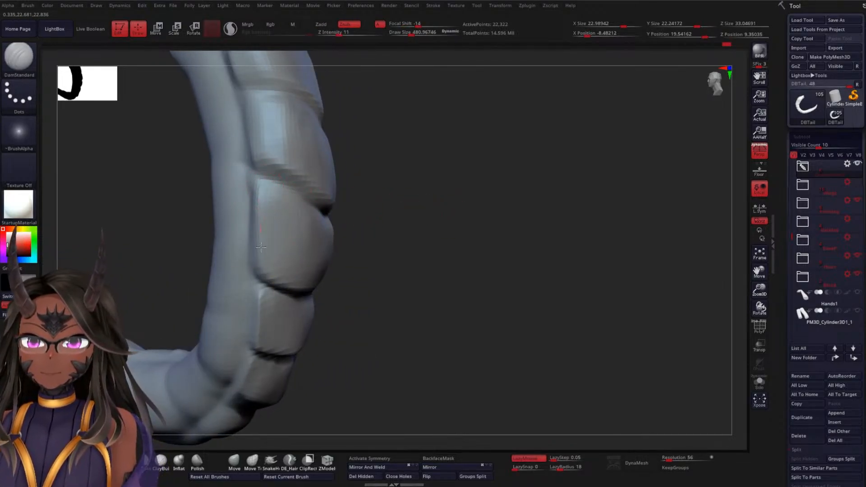
Deepen the fifth segment's side groove and the crease below it across the centre ridge with DamStandard
{"action": "left_click_drag", "start_coordinate": [381, 254], "coordinate": [326, 256]}
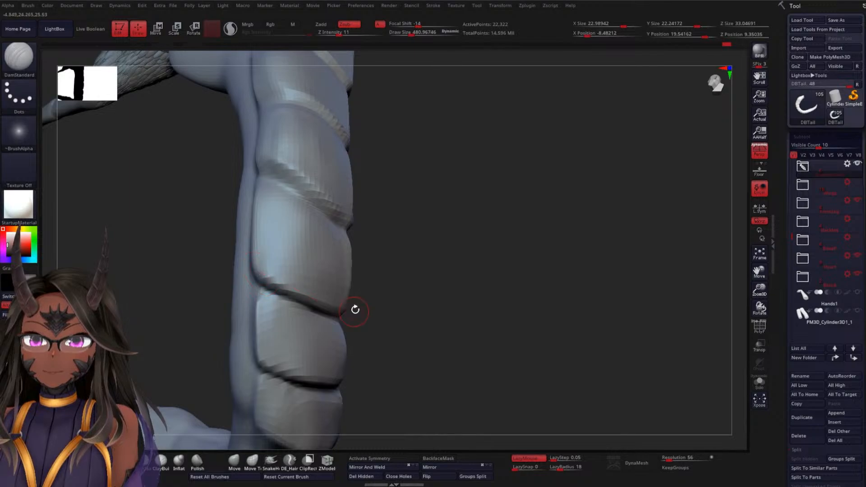
{"action": "mouse_move", "coordinate": [353, 309]}
{"action": "left_mouse_down"}
{"action": "mouse_move", "coordinate": [425, 311]}
{"action": "mouse_move", "coordinate": [313, 299]}
{"action": "mouse_move", "coordinate": [353, 319]}
{"action": "left_mouse_up"}
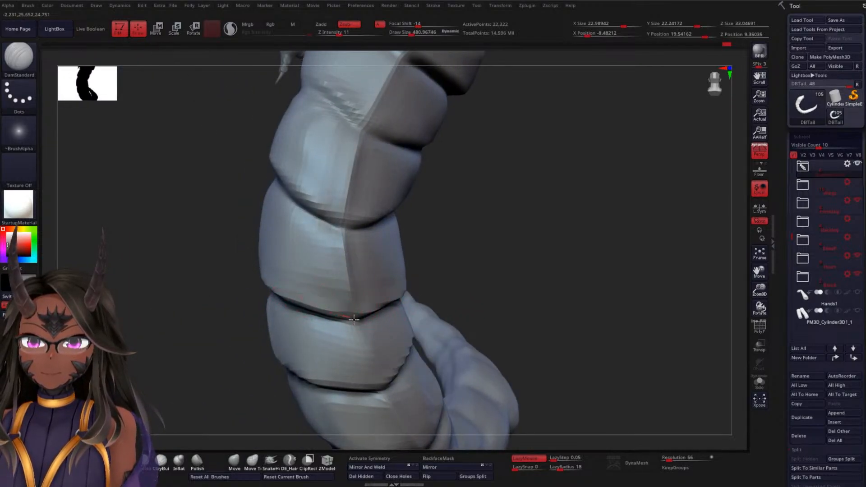
{"action": "left_click_drag", "start_coordinate": [446, 276], "coordinate": [456, 253]}
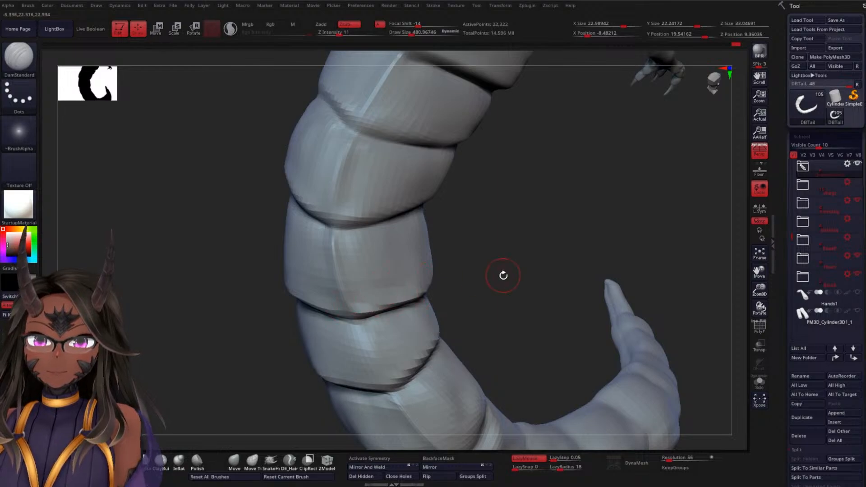
{"action": "left_click_drag", "start_coordinate": [503, 273], "coordinate": [413, 302]}
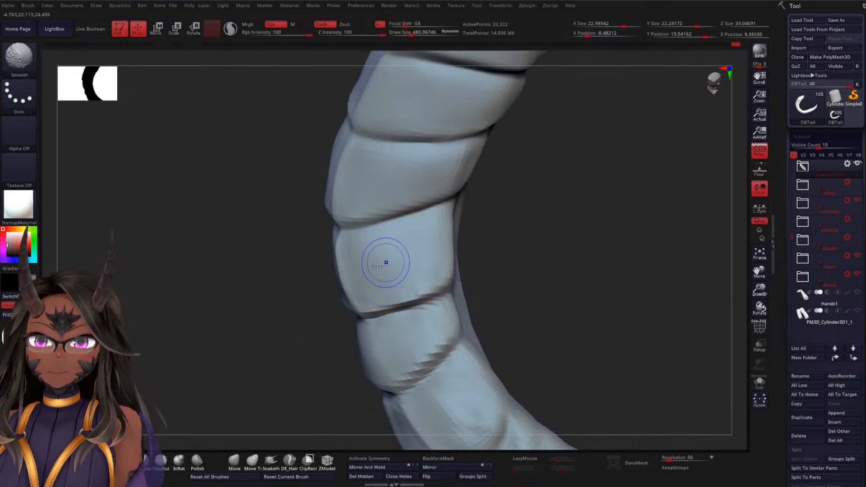
Define the fifth segment's centre ridge and smooth the surfaces on both sides of it
{"action": "mouse_move", "coordinate": [481, 227]}
{"action": "left_mouse_down"}
{"action": "mouse_move", "coordinate": [555, 219]}
{"action": "mouse_move", "coordinate": [399, 283]}
{"action": "mouse_move", "coordinate": [405, 269]}
{"action": "mouse_move", "coordinate": [353, 276]}
{"action": "mouse_move", "coordinate": [326, 219]}
{"action": "left_mouse_up"}
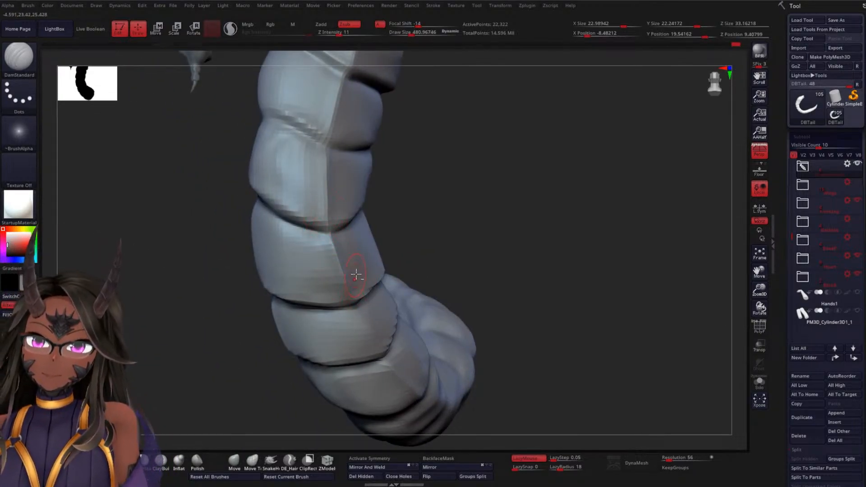
{"action": "mouse_move", "coordinate": [466, 232]}
{"action": "left_mouse_down"}
{"action": "mouse_move", "coordinate": [392, 246]}
{"action": "mouse_move", "coordinate": [402, 246]}
{"action": "left_mouse_up"}
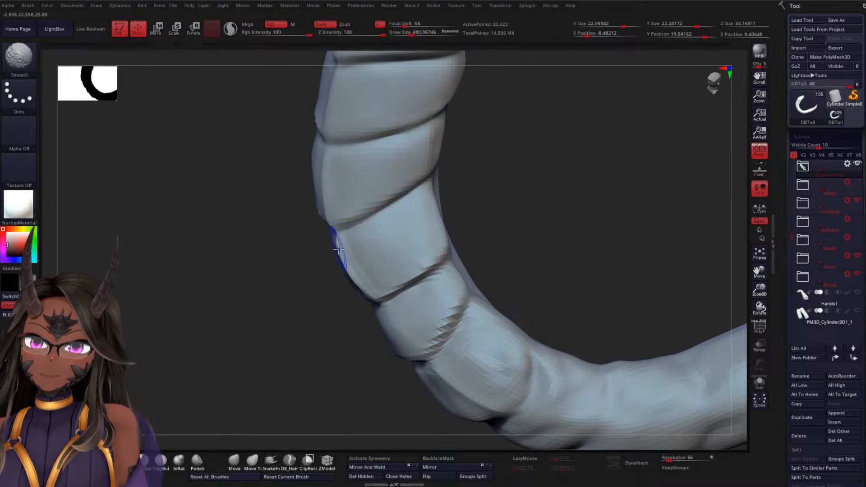
{"action": "mouse_move", "coordinate": [339, 249]}
{"action": "left_mouse_down", "text": "shift"}
{"action": "mouse_move", "coordinate": [354, 274]}
{"action": "mouse_move", "coordinate": [328, 223]}
{"action": "left_mouse_up", "text": "shift"}
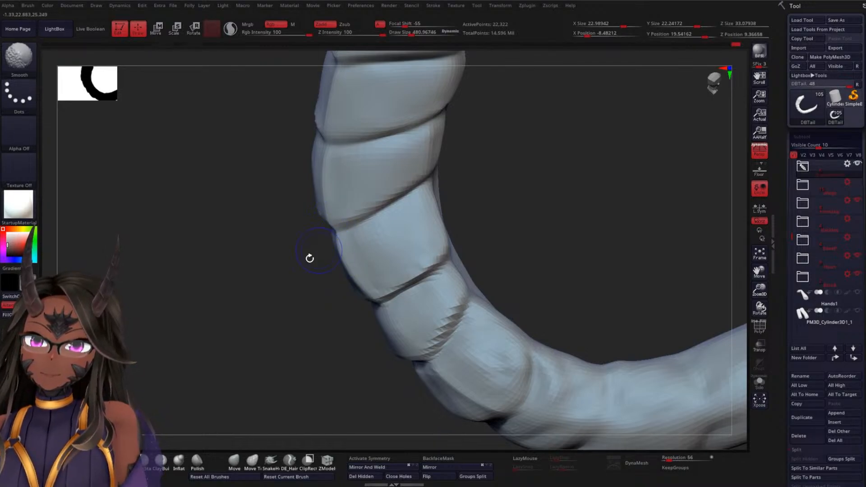
{"action": "mouse_move", "coordinate": [309, 259]}
{"action": "left_mouse_down"}
{"action": "mouse_move", "coordinate": [286, 276]}
{"action": "mouse_move", "coordinate": [338, 229]}
{"action": "mouse_move", "coordinate": [361, 224]}
{"action": "left_mouse_up"}
{"action": "mouse_move", "coordinate": [443, 229]}
{"action": "left_mouse_down"}
{"action": "mouse_move", "coordinate": [375, 235]}
{"action": "mouse_move", "coordinate": [383, 228]}
{"action": "mouse_move", "coordinate": [375, 216]}
{"action": "left_mouse_up"}
{"action": "mouse_move", "coordinate": [479, 202]}
{"action": "left_mouse_down"}
{"action": "mouse_move", "coordinate": [456, 204]}
{"action": "mouse_move", "coordinate": [513, 196]}
{"action": "mouse_move", "coordinate": [395, 213]}
{"action": "mouse_move", "coordinate": [359, 241]}
{"action": "mouse_move", "coordinate": [291, 234]}
{"action": "mouse_move", "coordinate": [338, 248]}
{"action": "left_mouse_up"}
{"action": "key", "text": "shift"}
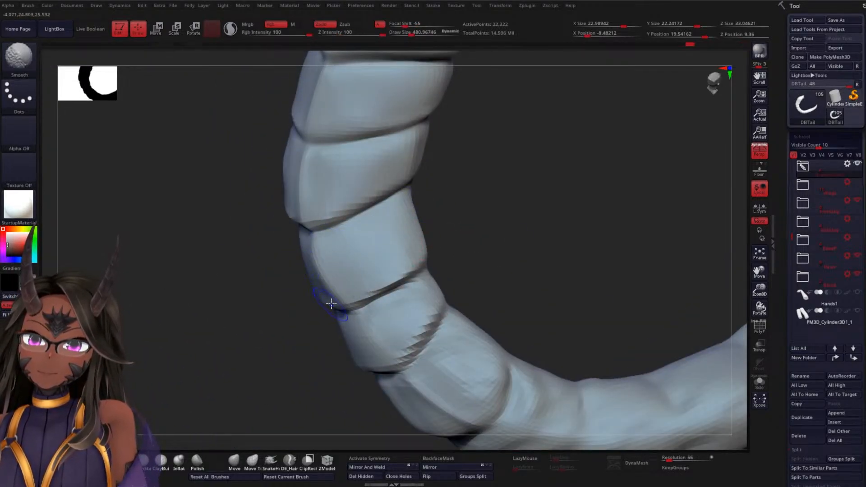
Smooth the seventh segment's surface between its centre ridge and side edge
{"action": "mouse_move", "coordinate": [491, 245]}
{"action": "left_mouse_down"}
{"action": "mouse_move", "coordinate": [480, 195]}
{"action": "mouse_move", "coordinate": [485, 203]}
{"action": "left_mouse_up"}
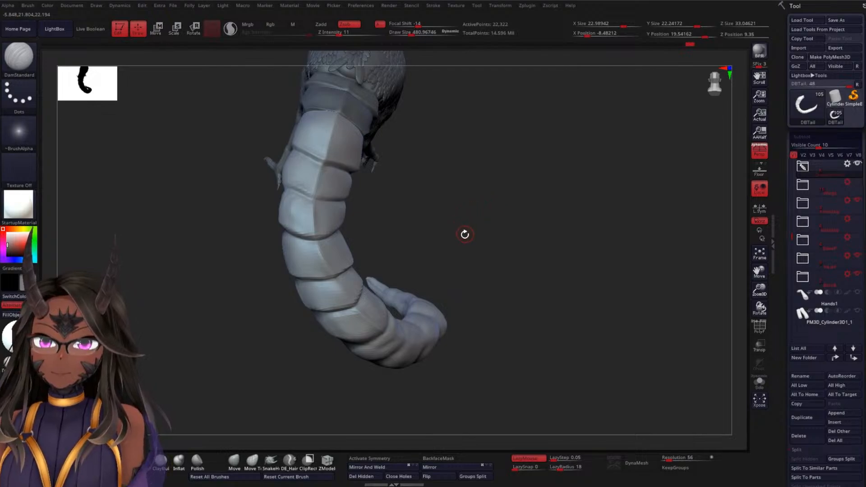
{"action": "left_click_drag", "start_coordinate": [465, 235], "coordinate": [439, 221]}
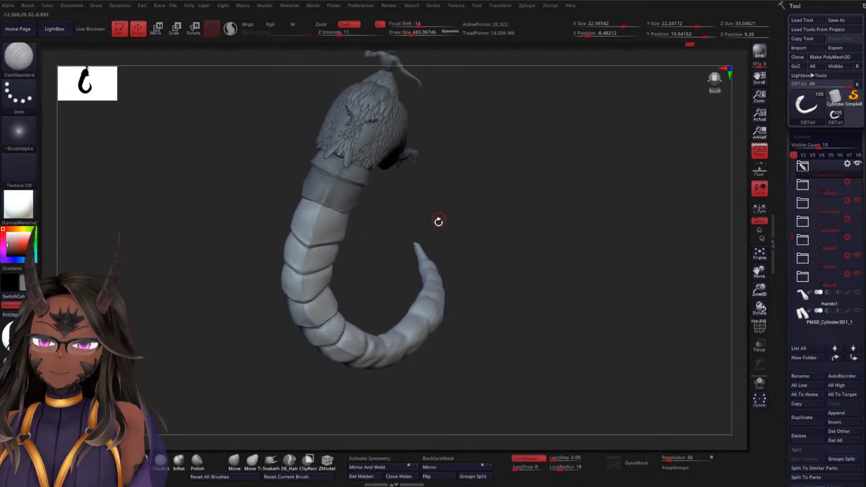
{"action": "mouse_move", "coordinate": [407, 252]}
{"action": "left_mouse_down", "text": "shift"}
{"action": "mouse_move", "coordinate": [378, 242]}
{"action": "mouse_move", "coordinate": [398, 244]}
{"action": "mouse_move", "coordinate": [445, 189]}
{"action": "mouse_move", "coordinate": [490, 188]}
{"action": "left_mouse_up", "text": "shift"}
{"action": "left_click_drag", "start_coordinate": [437, 196], "coordinate": [455, 266], "text": "alt"}
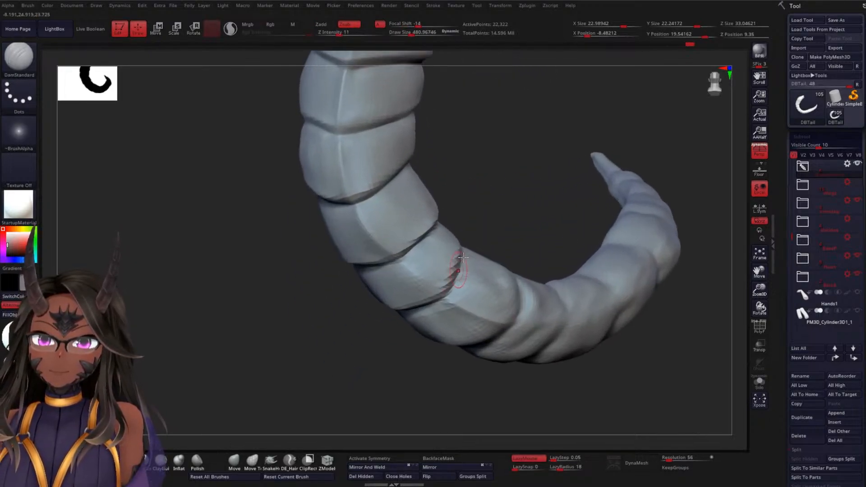
{"action": "mouse_move", "coordinate": [489, 205]}
{"action": "left_mouse_down", "text": "alt"}
{"action": "mouse_move", "coordinate": [408, 181]}
{"action": "mouse_move", "coordinate": [369, 183]}
{"action": "left_mouse_up", "text": "alt"}
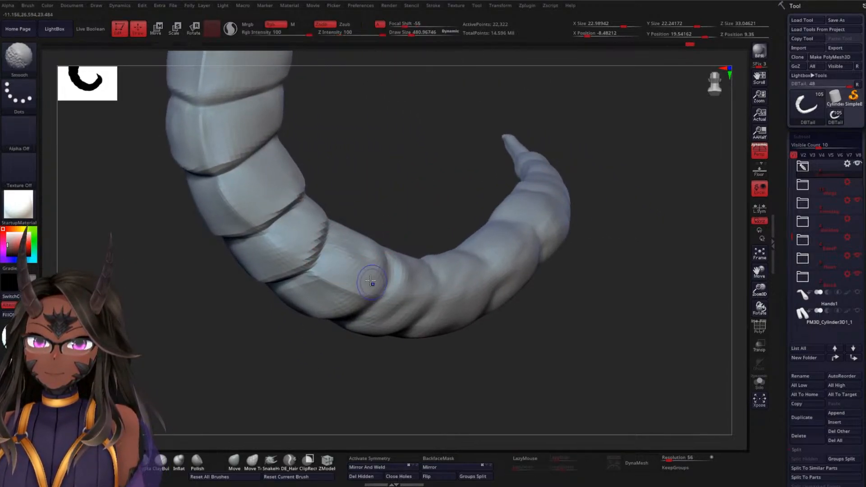
{"action": "mouse_move", "coordinate": [371, 281]}
{"action": "left_mouse_down", "text": "shift"}
{"action": "mouse_move", "coordinate": [358, 263]}
{"action": "mouse_move", "coordinate": [369, 262]}
{"action": "left_mouse_up", "text": "shift"}
{"action": "left_click_drag", "start_coordinate": [433, 209], "coordinate": [404, 258]}
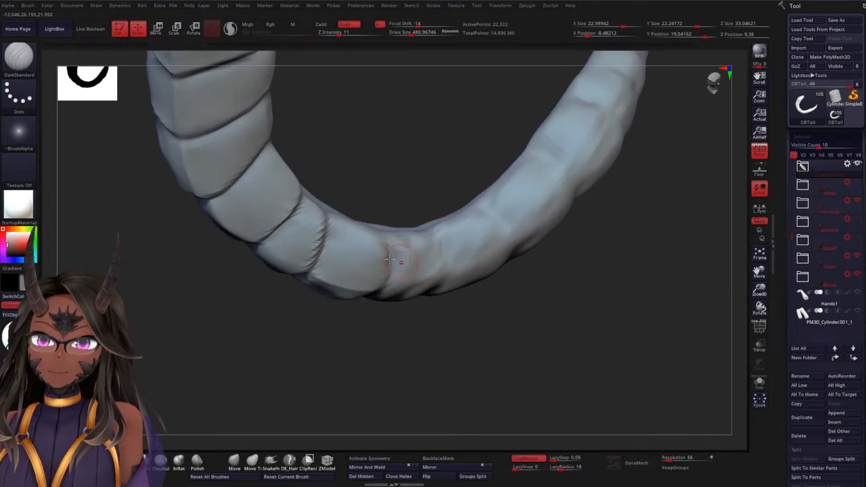
Carve the crease below the seventh segment with DamStandard, running it across the centre ridge to the opposite side
{"action": "left_click_drag", "start_coordinate": [343, 240], "coordinate": [386, 248], "text": "shift"}
{"action": "mouse_move", "coordinate": [433, 191]}
{"action": "left_mouse_down"}
{"action": "mouse_move", "coordinate": [396, 180]}
{"action": "mouse_move", "coordinate": [451, 166]}
{"action": "mouse_move", "coordinate": [440, 205]}
{"action": "mouse_move", "coordinate": [426, 174]}
{"action": "left_mouse_up"}
{"action": "left_click_drag", "start_coordinate": [381, 296], "coordinate": [316, 325]}
{"action": "left_click_drag", "start_coordinate": [298, 325], "coordinate": [280, 388]}
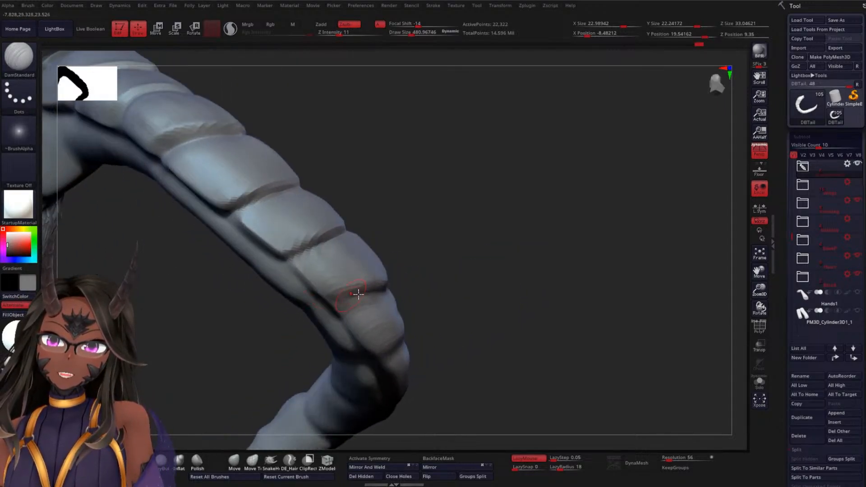
{"action": "mouse_move", "coordinate": [379, 293]}
{"action": "left_mouse_down"}
{"action": "mouse_move", "coordinate": [318, 307]}
{"action": "mouse_move", "coordinate": [335, 301]}
{"action": "mouse_move", "coordinate": [324, 299]}
{"action": "mouse_move", "coordinate": [329, 291]}
{"action": "left_mouse_up"}
{"action": "left_click_drag", "start_coordinate": [421, 272], "coordinate": [337, 253]}
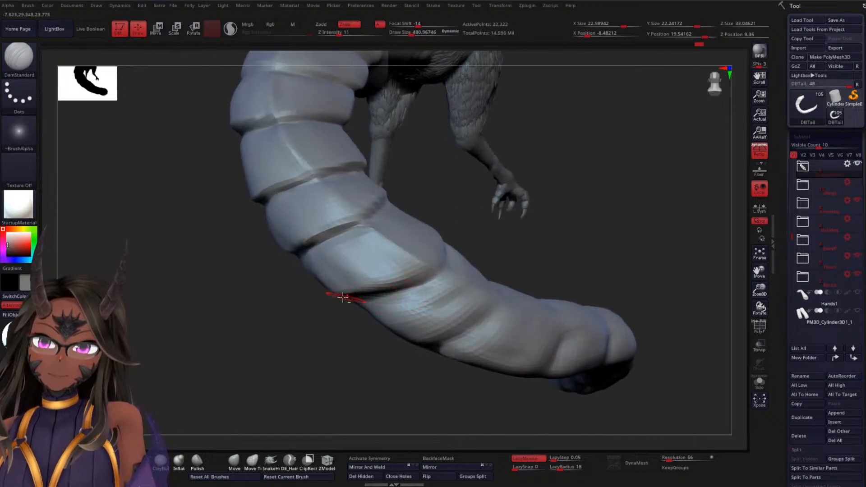
{"action": "left_click_drag", "start_coordinate": [401, 288], "coordinate": [345, 296]}
{"action": "left_click_drag", "start_coordinate": [425, 272], "coordinate": [343, 295]}
Deepen the near half of the crease below the seventh segment from the centre ridge to the side groove
{"action": "mouse_move", "coordinate": [498, 241]}
{"action": "left_mouse_down"}
{"action": "mouse_move", "coordinate": [514, 253]}
{"action": "mouse_move", "coordinate": [496, 256]}
{"action": "left_mouse_up"}
{"action": "mouse_move", "coordinate": [427, 283]}
{"action": "left_mouse_down"}
{"action": "mouse_move", "coordinate": [440, 232]}
{"action": "mouse_move", "coordinate": [410, 298]}
{"action": "left_mouse_up"}
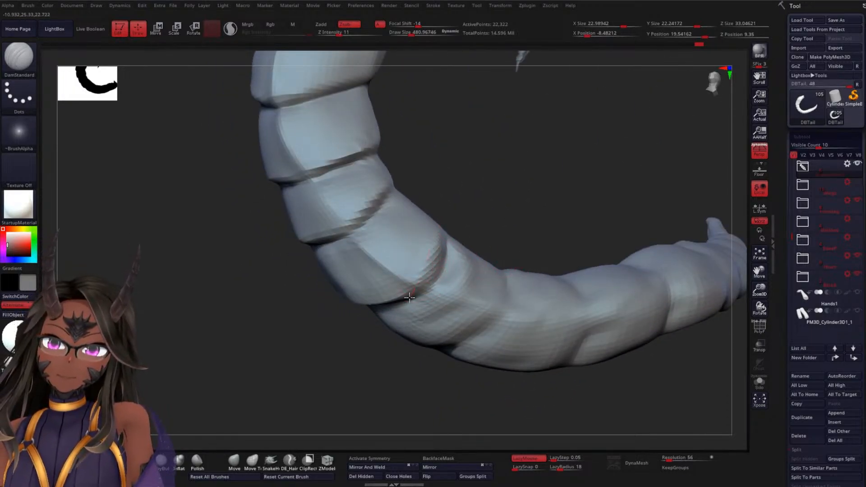
{"action": "mouse_move", "coordinate": [492, 212]}
{"action": "left_mouse_down"}
{"action": "mouse_move", "coordinate": [476, 256]}
{"action": "mouse_move", "coordinate": [430, 260]}
{"action": "mouse_move", "coordinate": [440, 231]}
{"action": "left_mouse_up"}
{"action": "left_click_drag", "start_coordinate": [424, 283], "coordinate": [444, 226]}
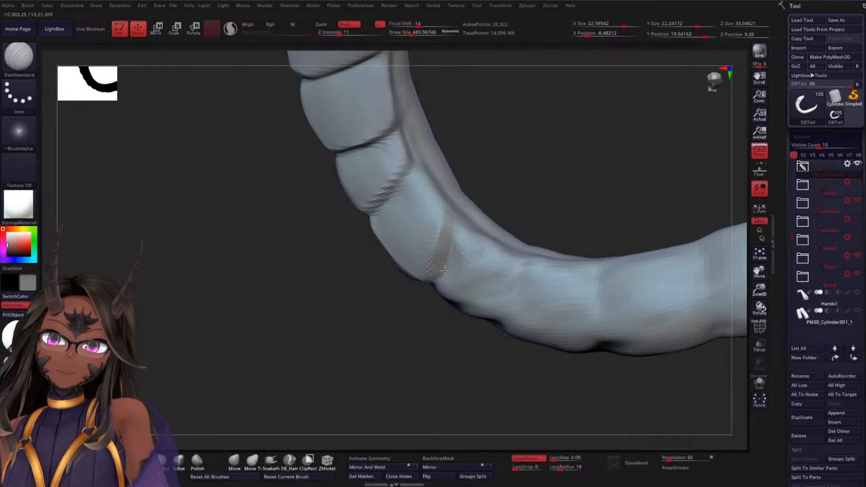
Smooth the seventh segment's opposite side and carve its side groove down to the lower crease
{"action": "mouse_move", "coordinate": [522, 196]}
{"action": "left_mouse_down"}
{"action": "mouse_move", "coordinate": [449, 212]}
{"action": "mouse_move", "coordinate": [529, 172]}
{"action": "mouse_move", "coordinate": [627, 180]}
{"action": "left_mouse_up"}
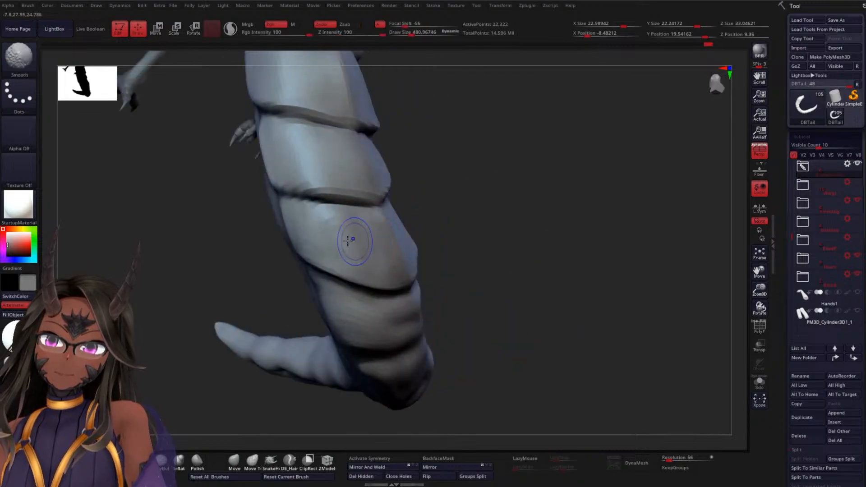
{"action": "mouse_move", "coordinate": [348, 241]}
{"action": "left_mouse_down", "text": "shift"}
{"action": "mouse_move", "coordinate": [379, 259]}
{"action": "mouse_move", "coordinate": [342, 230]}
{"action": "mouse_move", "coordinate": [399, 245]}
{"action": "left_mouse_up", "text": "shift"}
{"action": "left_click_drag", "start_coordinate": [484, 248], "coordinate": [430, 239]}
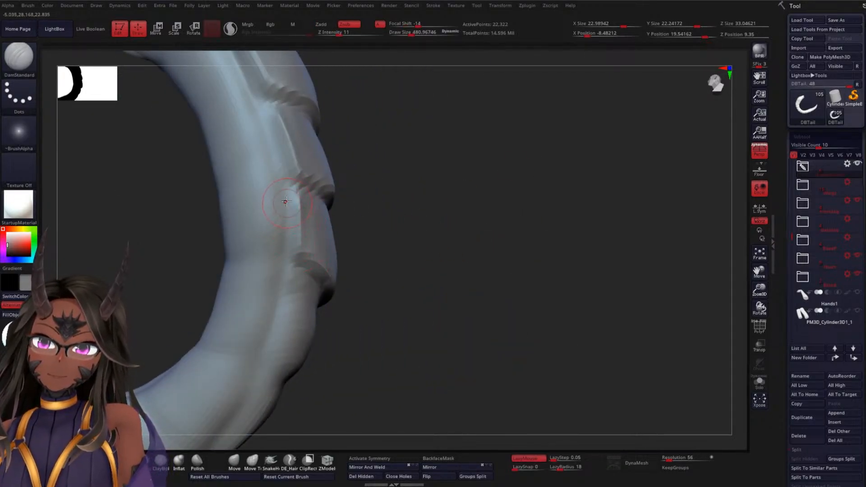
{"action": "left_click_drag", "start_coordinate": [361, 271], "coordinate": [371, 262]}
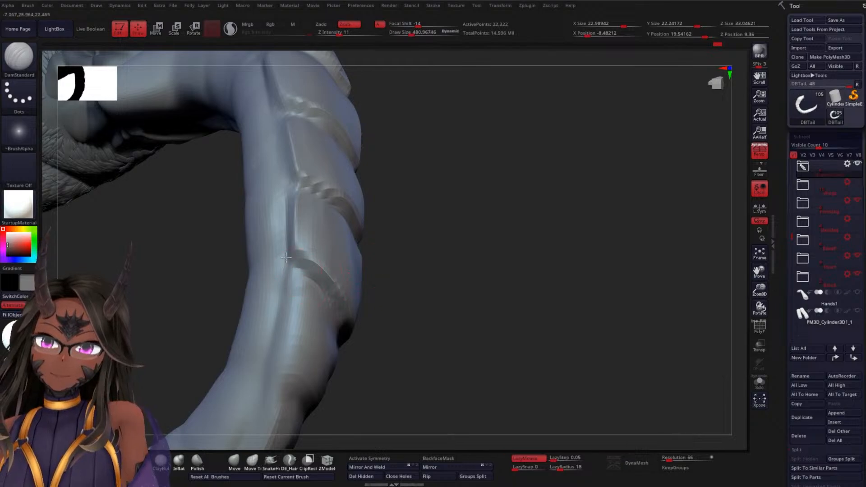
Sharpen both halves of the crease below the seventh segment with further DamStandard strokes
{"action": "left_click_drag", "start_coordinate": [412, 303], "coordinate": [525, 288]}
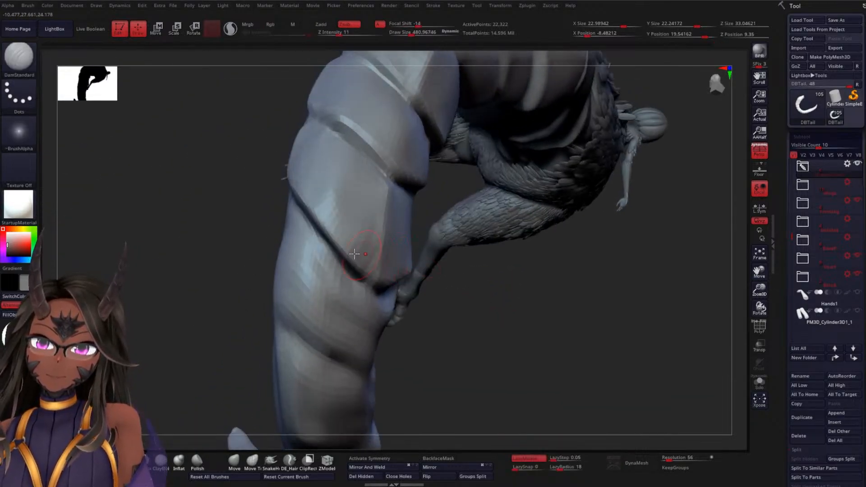
{"action": "mouse_move", "coordinate": [309, 225]}
{"action": "left_mouse_down"}
{"action": "mouse_move", "coordinate": [342, 266]}
{"action": "mouse_move", "coordinate": [395, 290]}
{"action": "left_mouse_up"}
{"action": "left_click_drag", "start_coordinate": [495, 330], "coordinate": [450, 333]}
{"action": "left_click_drag", "start_coordinate": [365, 293], "coordinate": [437, 258]}
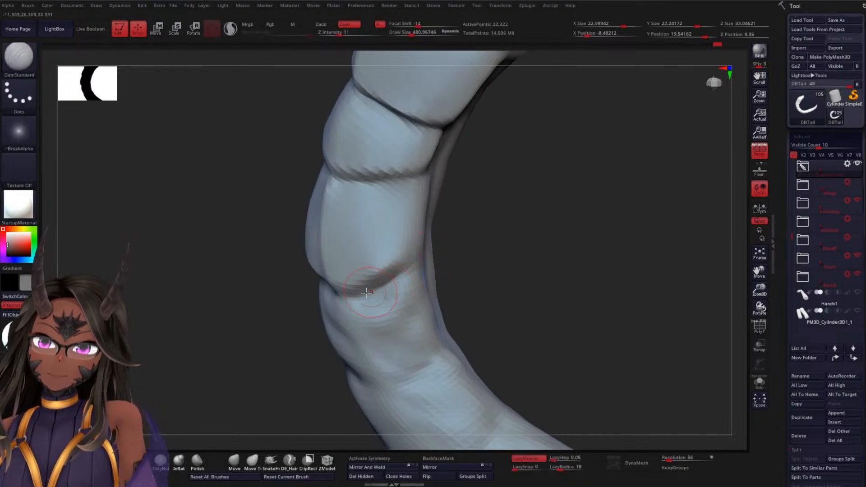
Carve the side groove along the sixth and seventh segments with DamStandard
{"action": "left_click_drag", "start_coordinate": [497, 248], "coordinate": [464, 242]}
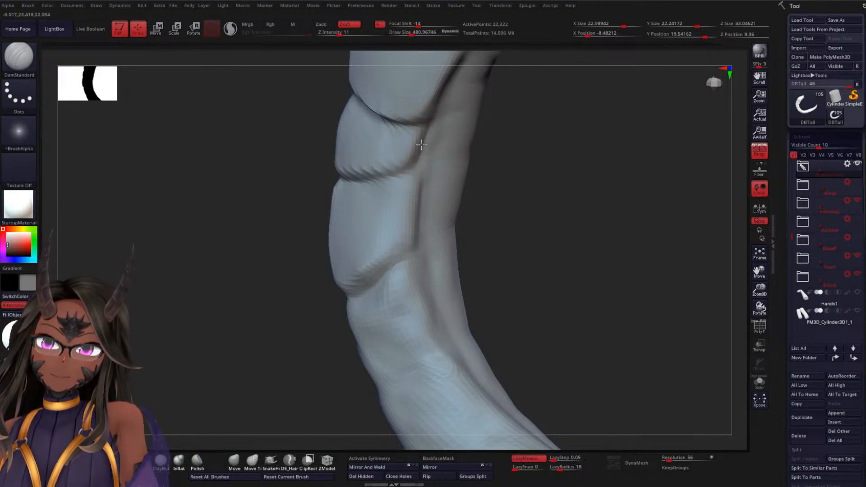
{"action": "mouse_move", "coordinate": [502, 180]}
{"action": "left_mouse_down"}
{"action": "mouse_move", "coordinate": [506, 188]}
{"action": "mouse_move", "coordinate": [405, 156]}
{"action": "left_mouse_up"}
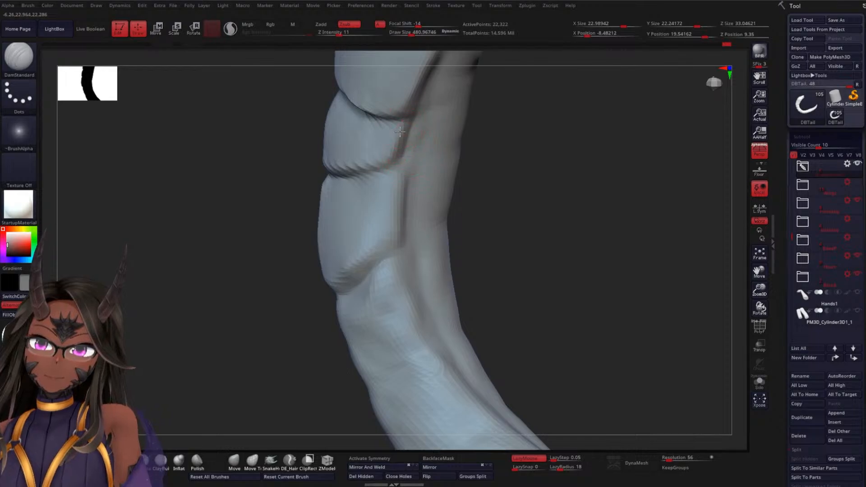
{"action": "mouse_move", "coordinate": [249, 222]}
{"action": "left_mouse_down"}
{"action": "mouse_move", "coordinate": [429, 222]}
{"action": "mouse_move", "coordinate": [442, 155]}
{"action": "mouse_move", "coordinate": [468, 265]}
{"action": "left_mouse_up"}
Deepen the seventh segment's lower crease out to its side groove and refine the groove beside the segment
{"action": "left_click_drag", "start_coordinate": [318, 251], "coordinate": [375, 231]}
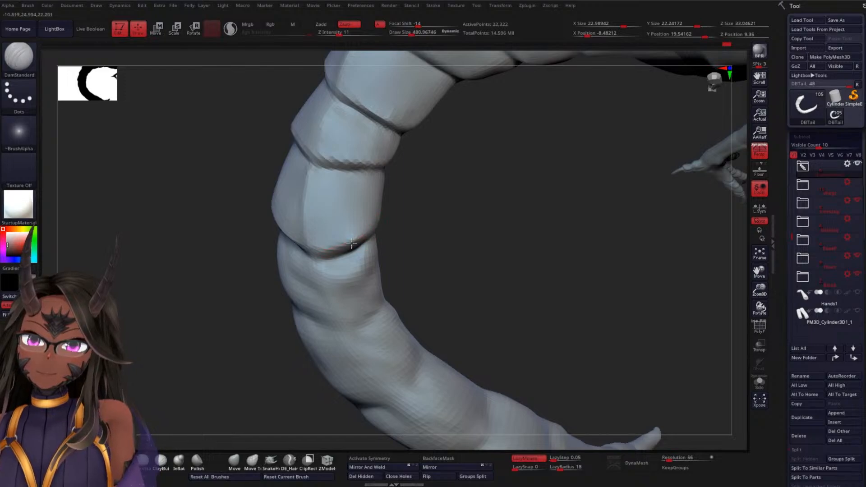
{"action": "left_click_drag", "start_coordinate": [437, 243], "coordinate": [384, 242]}
{"action": "left_click_drag", "start_coordinate": [333, 253], "coordinate": [397, 222]}
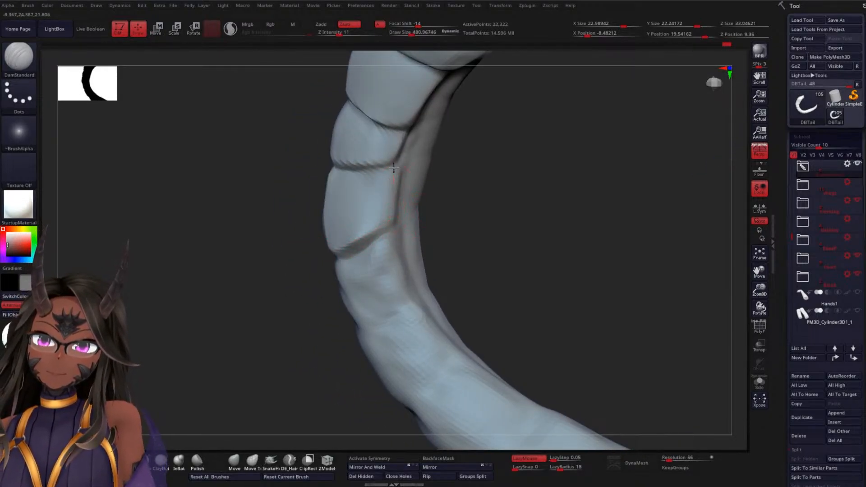
{"action": "mouse_move", "coordinate": [394, 171]}
{"action": "left_mouse_down"}
{"action": "mouse_move", "coordinate": [394, 219]}
{"action": "mouse_move", "coordinate": [505, 226]}
{"action": "left_mouse_up"}
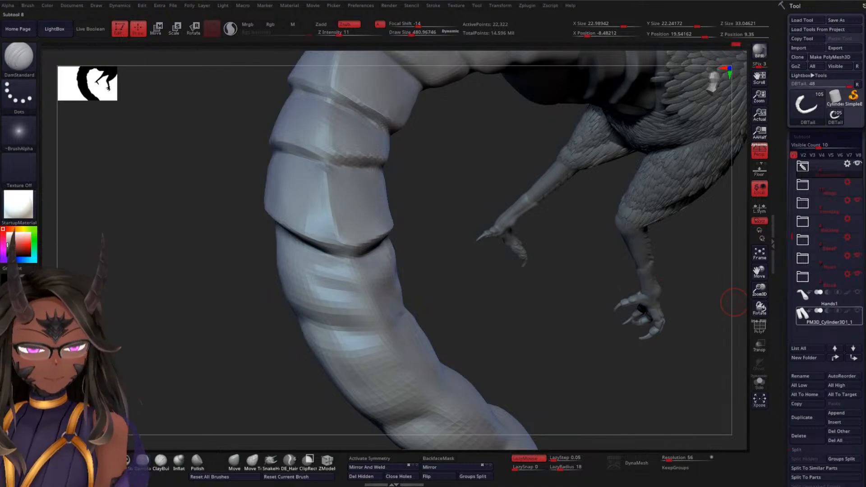
{"action": "mouse_move", "coordinate": [813, 316]}
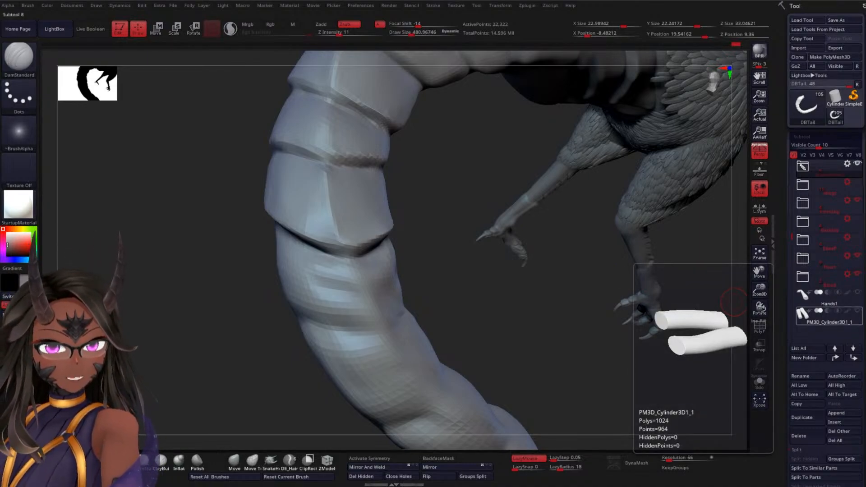
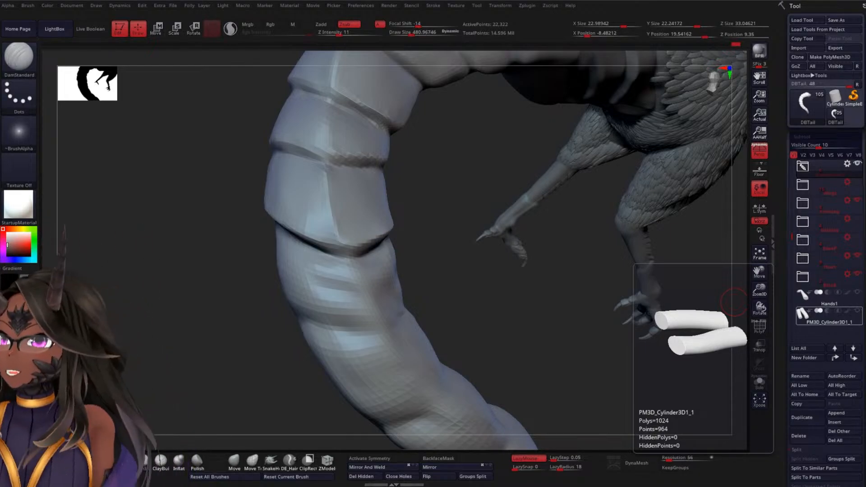
Smooth both sides of the tail's eighth segment, just below the seventh segment's lower crease
{"action": "mouse_move", "coordinate": [271, 370]}
{"action": "left_mouse_down"}
{"action": "mouse_move", "coordinate": [224, 377]}
{"action": "mouse_move", "coordinate": [246, 331]}
{"action": "left_mouse_up"}
{"action": "mouse_move", "coordinate": [466, 259]}
{"action": "left_mouse_down"}
{"action": "mouse_move", "coordinate": [401, 270]}
{"action": "mouse_move", "coordinate": [406, 249]}
{"action": "mouse_move", "coordinate": [370, 285]}
{"action": "mouse_move", "coordinate": [389, 294]}
{"action": "mouse_move", "coordinate": [524, 263]}
{"action": "mouse_move", "coordinate": [559, 266]}
{"action": "left_mouse_up"}
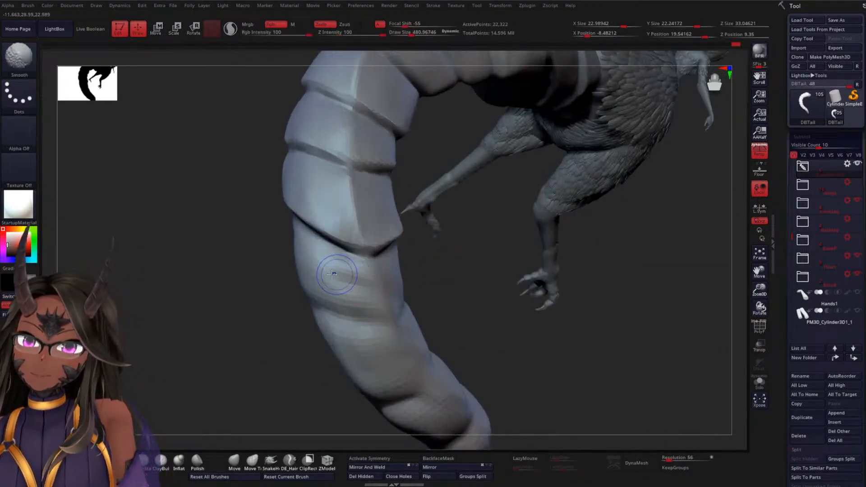
{"action": "left_click_drag", "start_coordinate": [345, 272], "coordinate": [319, 266], "text": "shift"}
{"action": "left_click_drag", "start_coordinate": [234, 322], "coordinate": [332, 267]}
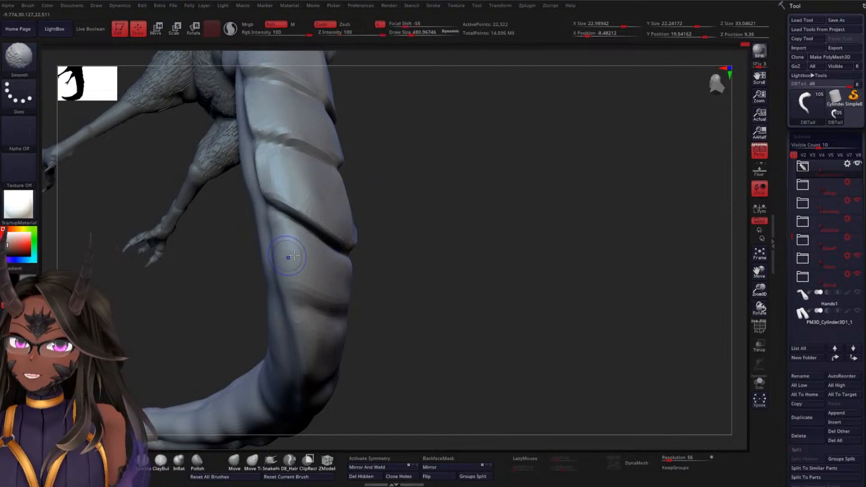
{"action": "mouse_move", "coordinate": [475, 298]}
{"action": "left_mouse_down"}
{"action": "mouse_move", "coordinate": [453, 293]}
{"action": "mouse_move", "coordinate": [480, 282]}
{"action": "mouse_move", "coordinate": [453, 284]}
{"action": "mouse_move", "coordinate": [461, 305]}
{"action": "mouse_move", "coordinate": [453, 302]}
{"action": "left_mouse_up"}
Sharpen the crease below the seventh segment on both sides of the tail, out to the side grooves, with DamStandard
{"action": "mouse_move", "coordinate": [357, 263]}
{"action": "left_mouse_down"}
{"action": "mouse_move", "coordinate": [388, 237]}
{"action": "mouse_move", "coordinate": [364, 225]}
{"action": "left_mouse_up"}
{"action": "mouse_move", "coordinate": [455, 193]}
{"action": "left_mouse_down"}
{"action": "mouse_move", "coordinate": [458, 223]}
{"action": "mouse_move", "coordinate": [477, 224]}
{"action": "left_mouse_up"}
{"action": "left_click_drag", "start_coordinate": [371, 220], "coordinate": [352, 194], "text": "shift"}
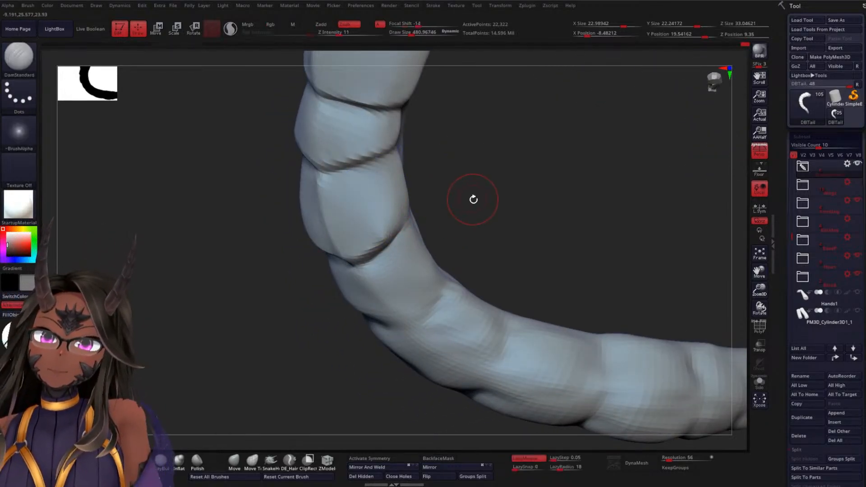
{"action": "mouse_move", "coordinate": [474, 198]}
{"action": "left_mouse_down"}
{"action": "mouse_move", "coordinate": [343, 227]}
{"action": "mouse_move", "coordinate": [443, 205]}
{"action": "left_mouse_up"}
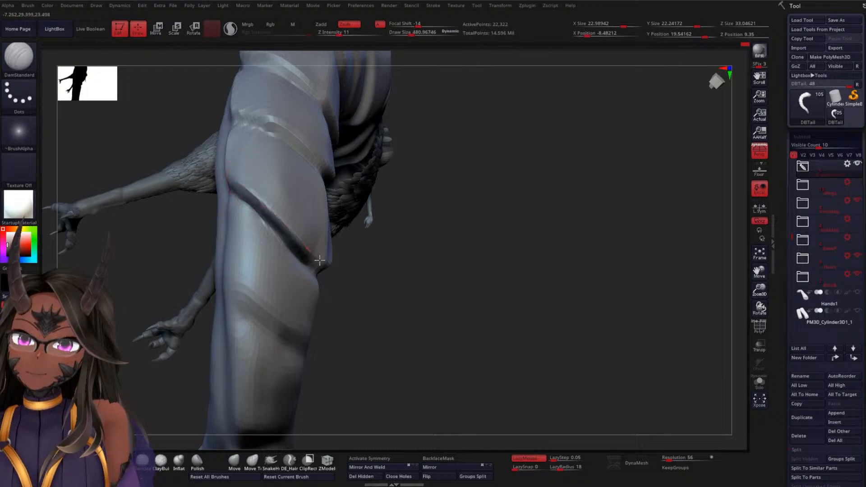
{"action": "left_click_drag", "start_coordinate": [423, 320], "coordinate": [323, 247]}
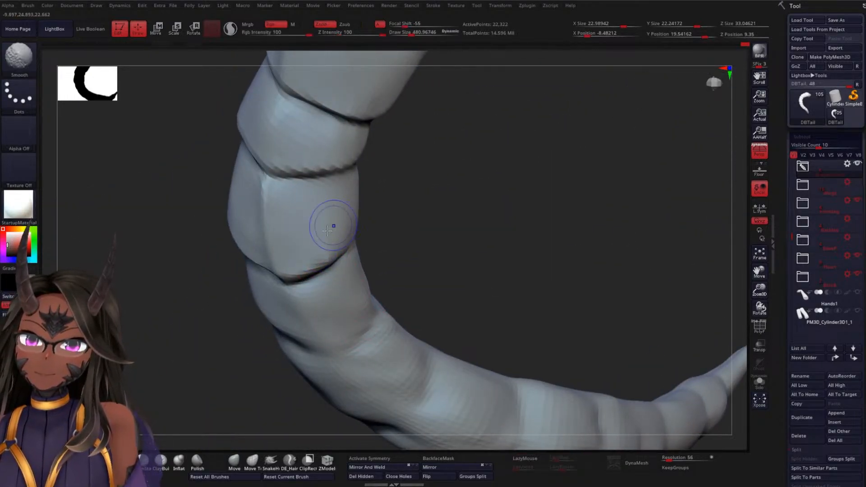
{"action": "left_click_drag", "start_coordinate": [381, 226], "coordinate": [309, 277]}
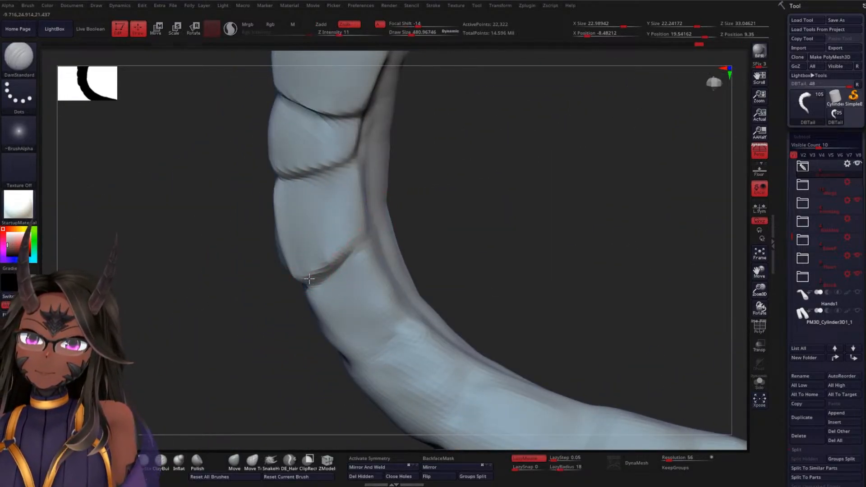
{"action": "left_click_drag", "start_coordinate": [424, 226], "coordinate": [417, 206]}
{"action": "left_click_drag", "start_coordinate": [365, 238], "coordinate": [367, 227]}
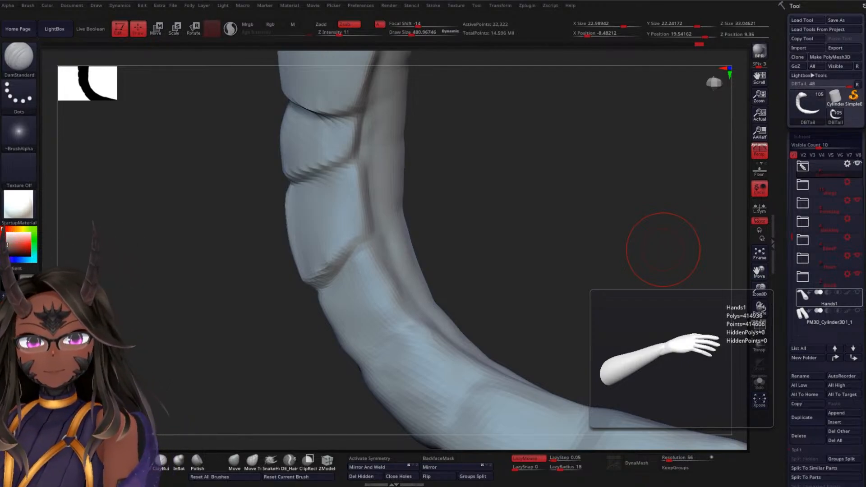
Carve the eighth segment's lower crease and side groove with DamStandard, raising the Z Intensity to 14
{"action": "left_click_drag", "start_coordinate": [663, 249], "coordinate": [447, 286]}
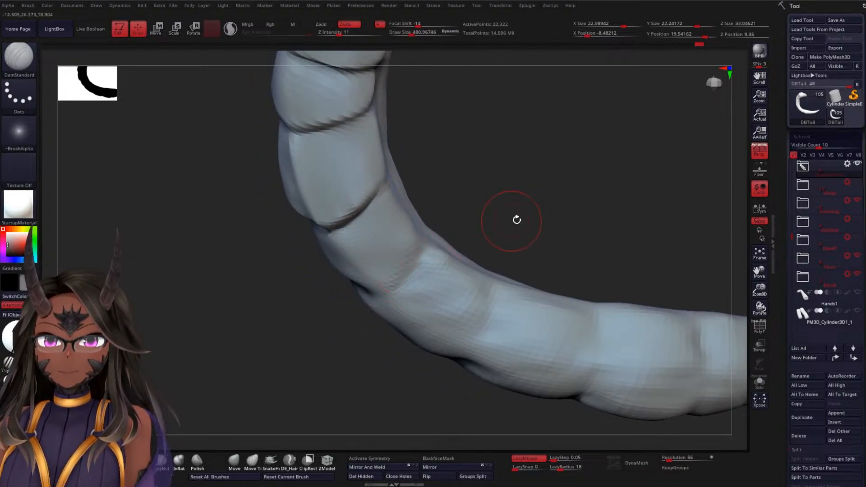
{"action": "left_click_drag", "start_coordinate": [516, 218], "coordinate": [429, 238]}
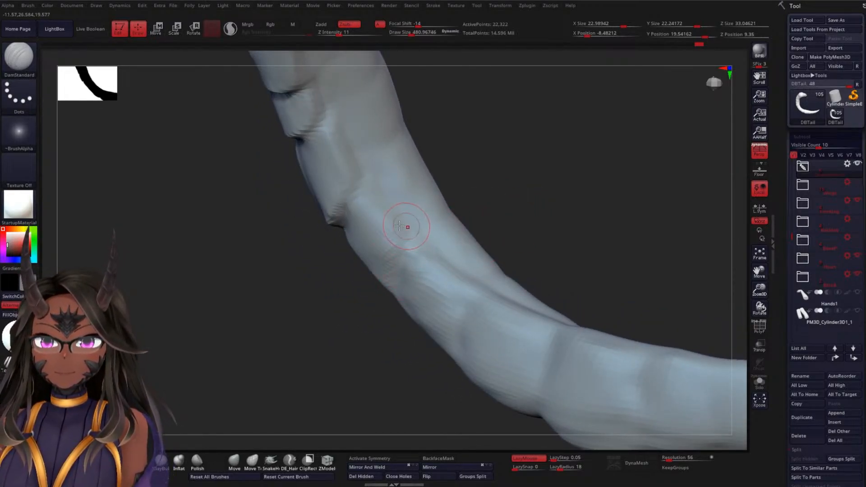
{"action": "left_click_drag", "start_coordinate": [489, 214], "coordinate": [395, 224]}
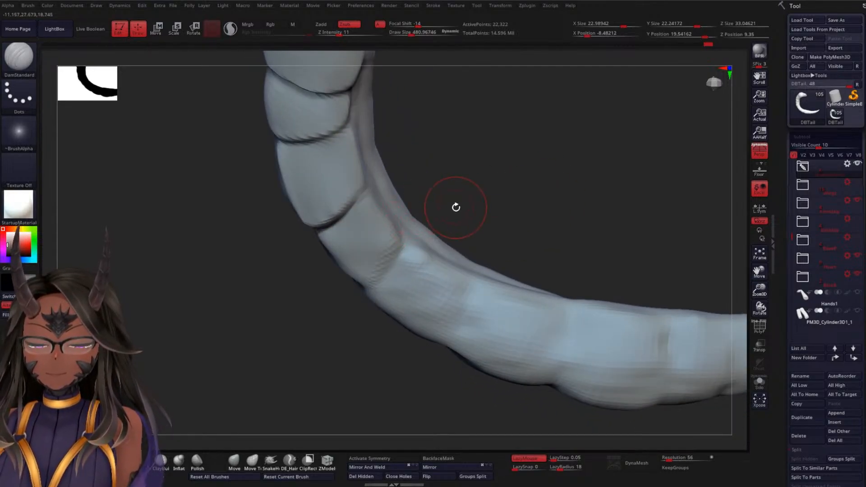
{"action": "key", "text": "space"}
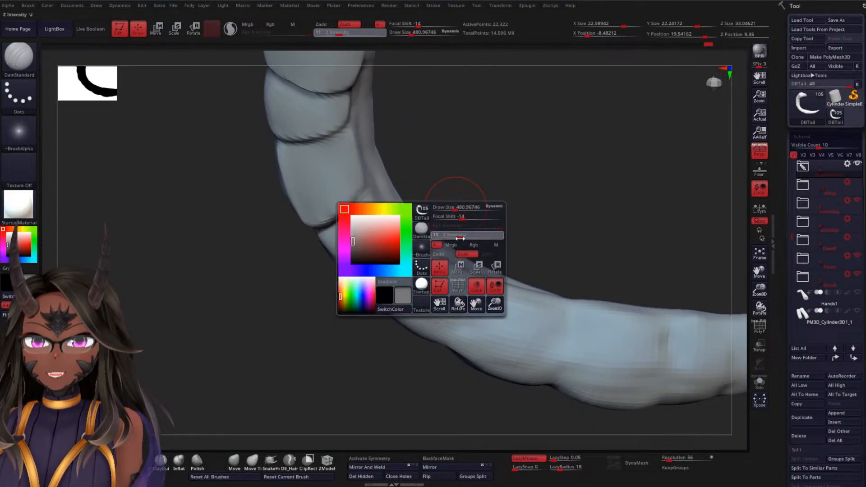
{"action": "left_click_drag", "start_coordinate": [460, 239], "coordinate": [444, 222]}
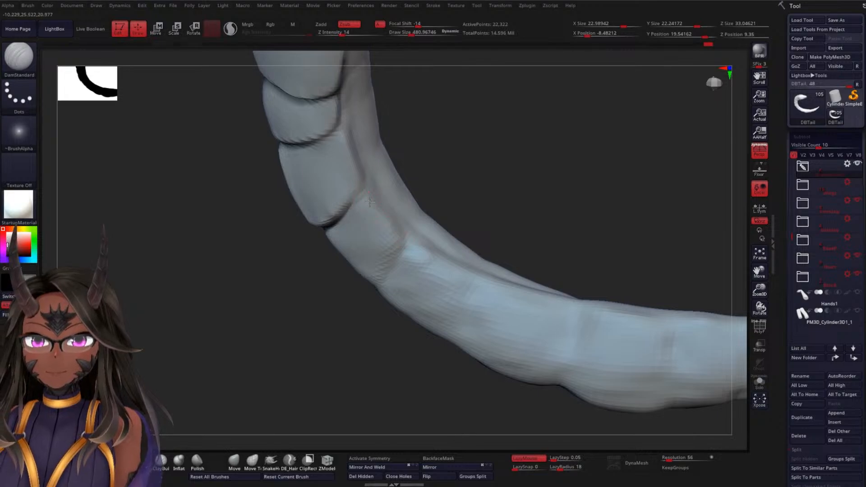
{"action": "left_click_drag", "start_coordinate": [501, 209], "coordinate": [379, 208]}
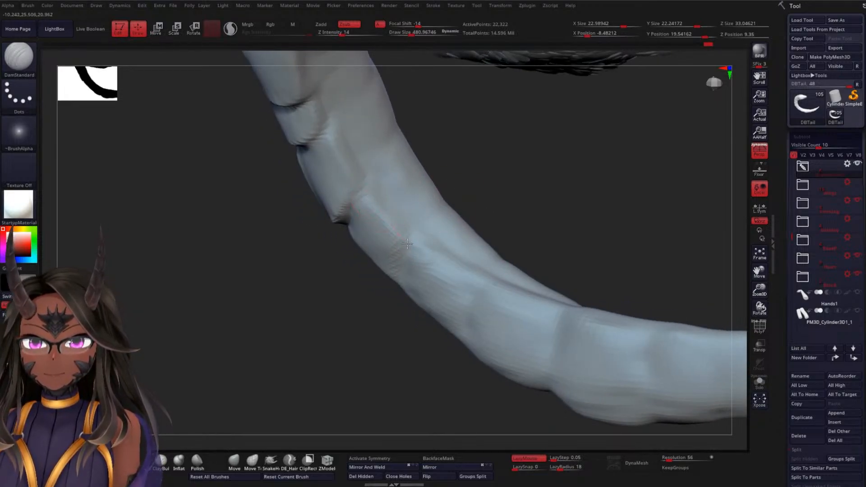
Set the Z Intensity to 16 and define the eighth segment's centre ridge and the middle of its lower crease
{"action": "key", "text": "space"}
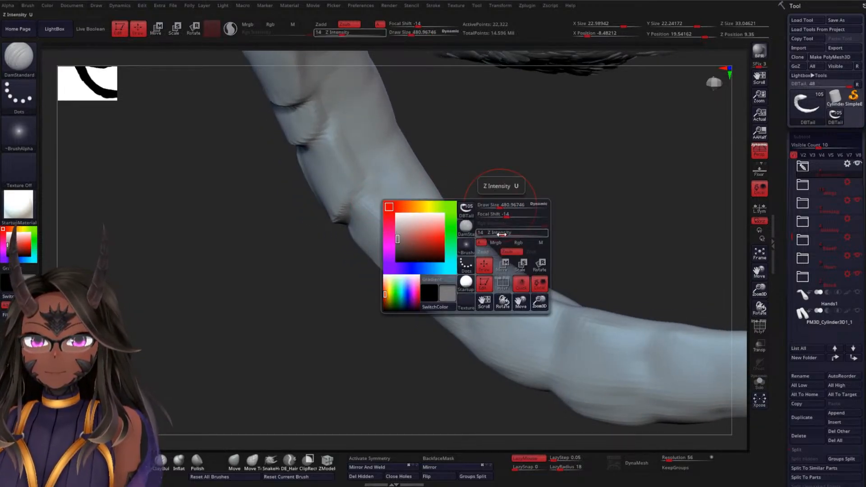
{"action": "mouse_move", "coordinate": [508, 235]}
{"action": "left_mouse_down"}
{"action": "mouse_move", "coordinate": [555, 186]}
{"action": "mouse_move", "coordinate": [520, 173]}
{"action": "left_mouse_up"}
{"action": "left_click_drag", "start_coordinate": [322, 224], "coordinate": [360, 299]}
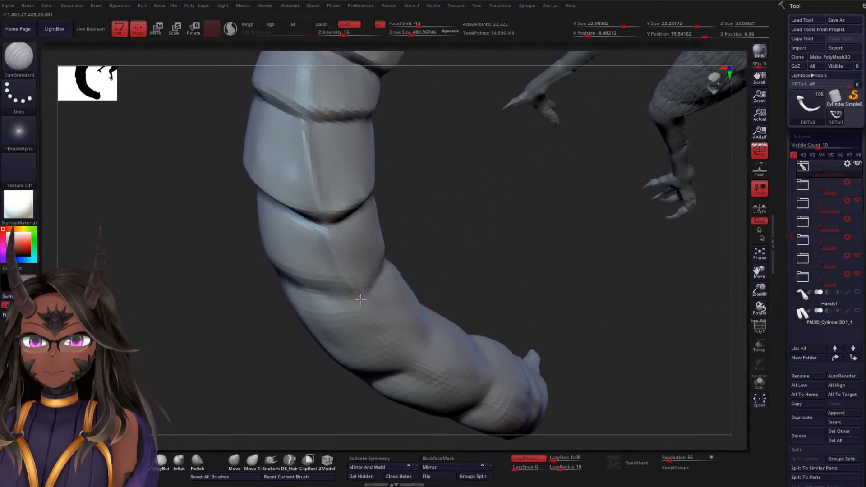
{"action": "mouse_move", "coordinate": [409, 236]}
{"action": "left_mouse_down"}
{"action": "mouse_move", "coordinate": [474, 219]}
{"action": "mouse_move", "coordinate": [299, 247]}
{"action": "mouse_move", "coordinate": [311, 288]}
{"action": "mouse_move", "coordinate": [345, 297]}
{"action": "left_mouse_up"}
{"action": "left_click_drag", "start_coordinate": [441, 292], "coordinate": [454, 272]}
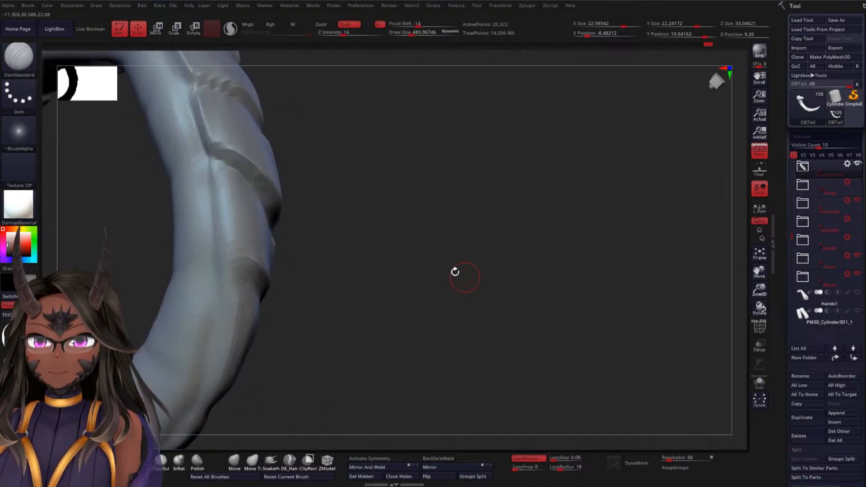
Carve the side groove along the eighth segment's opposite side and deepen the outer half of its lower crease
{"action": "mouse_move", "coordinate": [289, 267]}
{"action": "left_mouse_down"}
{"action": "mouse_move", "coordinate": [354, 285]}
{"action": "mouse_move", "coordinate": [370, 271]}
{"action": "mouse_move", "coordinate": [273, 283]}
{"action": "left_mouse_up"}
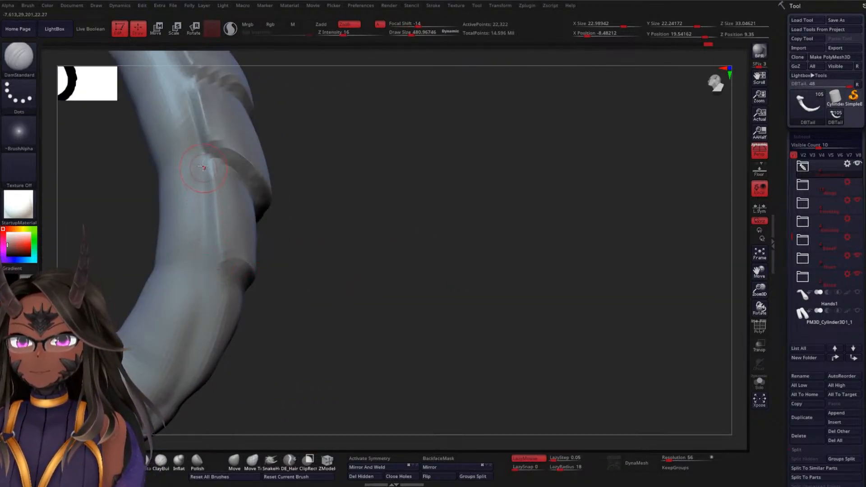
{"action": "left_click_drag", "start_coordinate": [204, 167], "coordinate": [212, 252]}
{"action": "mouse_move", "coordinate": [327, 298]}
{"action": "left_mouse_down"}
{"action": "mouse_move", "coordinate": [321, 291]}
{"action": "mouse_move", "coordinate": [325, 308]}
{"action": "mouse_move", "coordinate": [367, 340]}
{"action": "mouse_move", "coordinate": [381, 315]}
{"action": "mouse_move", "coordinate": [440, 333]}
{"action": "mouse_move", "coordinate": [415, 336]}
{"action": "left_mouse_up"}
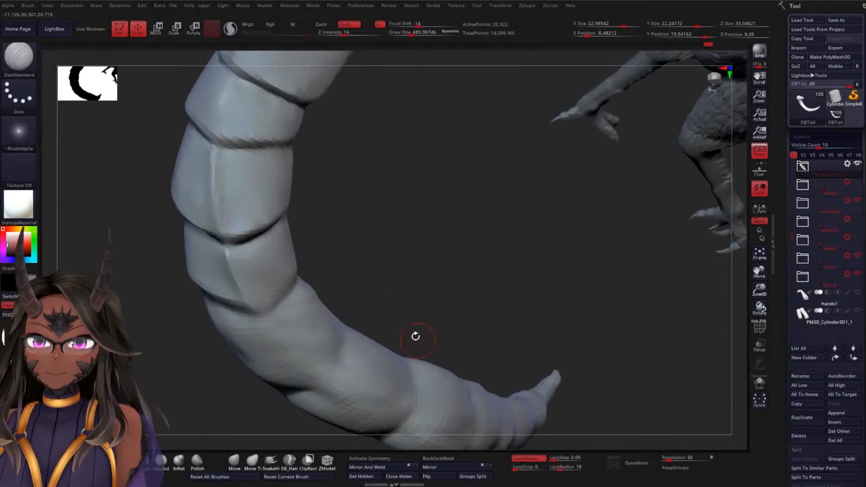
{"action": "left_click_drag", "start_coordinate": [304, 284], "coordinate": [268, 316]}
{"action": "left_click_drag", "start_coordinate": [315, 286], "coordinate": [288, 300]}
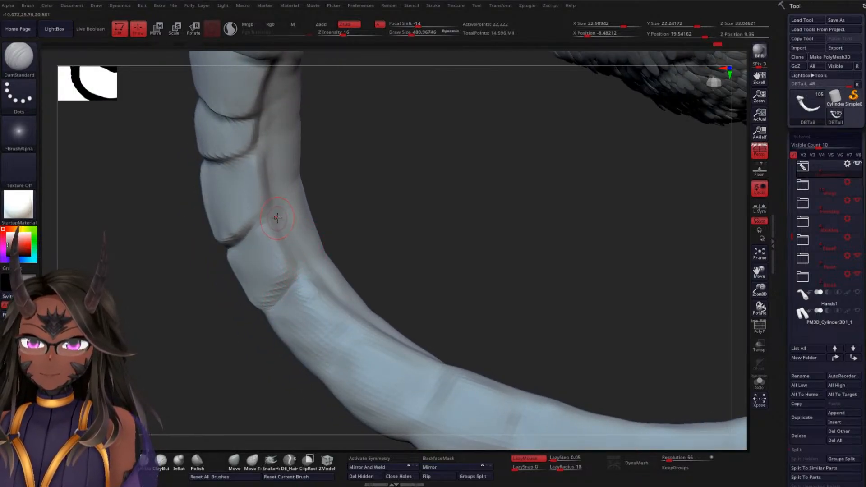
Smooth the eighth segment's surface and recut the crease above it out to the side grooves
{"action": "left_click_drag", "start_coordinate": [337, 252], "coordinate": [353, 239]}
{"action": "key", "text": "shift"}
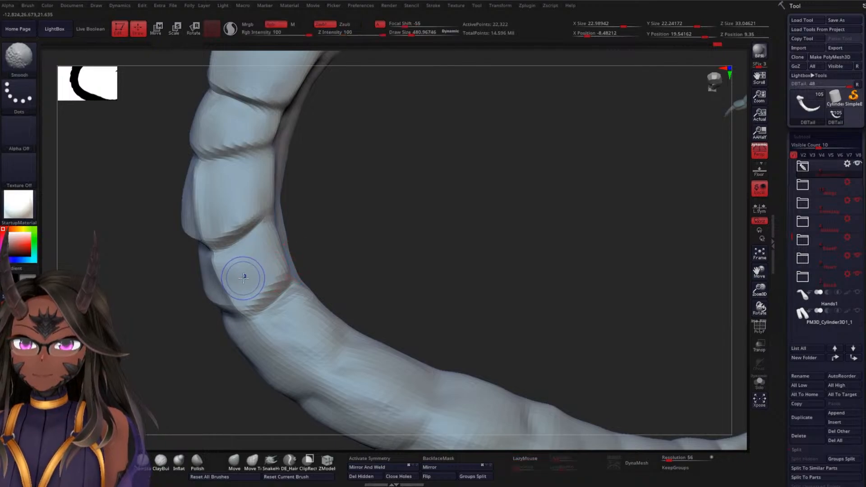
{"action": "mouse_move", "coordinate": [243, 278]}
{"action": "left_mouse_down", "text": "shift"}
{"action": "mouse_move", "coordinate": [249, 249]}
{"action": "mouse_move", "coordinate": [227, 263]}
{"action": "left_mouse_up", "text": "shift"}
{"action": "left_click_drag", "start_coordinate": [315, 234], "coordinate": [242, 230]}
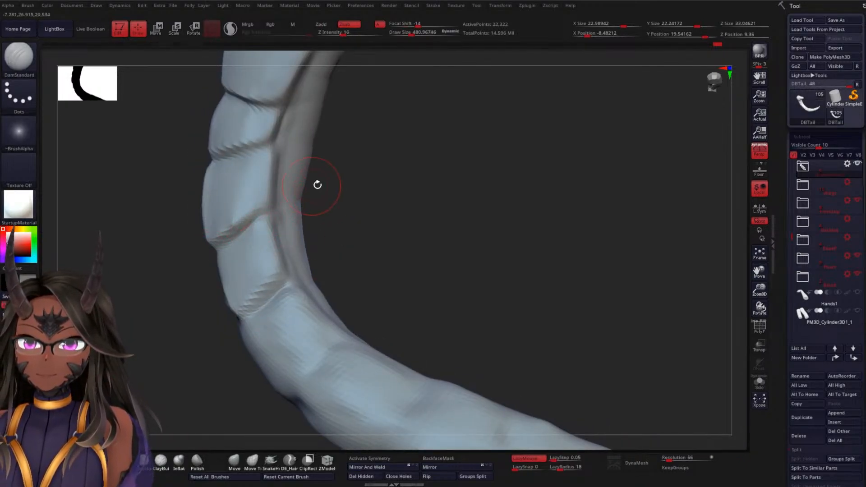
{"action": "left_click_drag", "start_coordinate": [336, 199], "coordinate": [360, 203]}
{"action": "left_click_drag", "start_coordinate": [285, 182], "coordinate": [354, 234]}
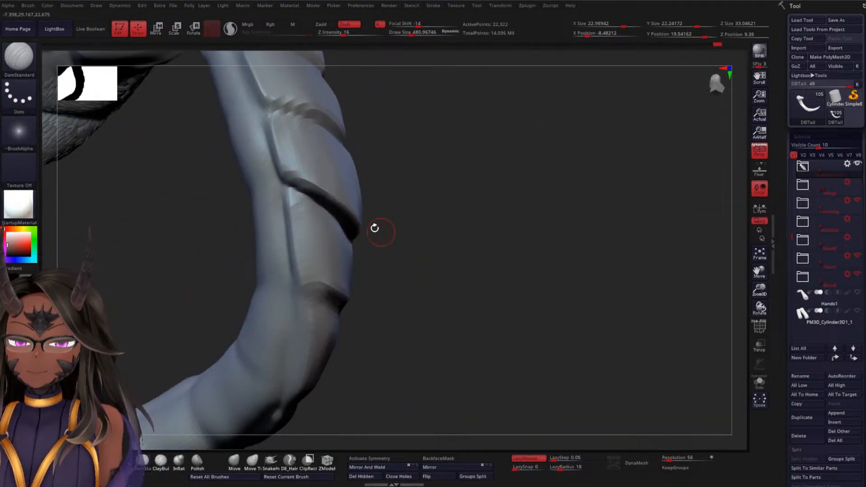
Sharpen the crease below the eighth segment across the centre ridge and out to the side, softening its outer end
{"action": "left_click_drag", "start_coordinate": [410, 236], "coordinate": [323, 277]}
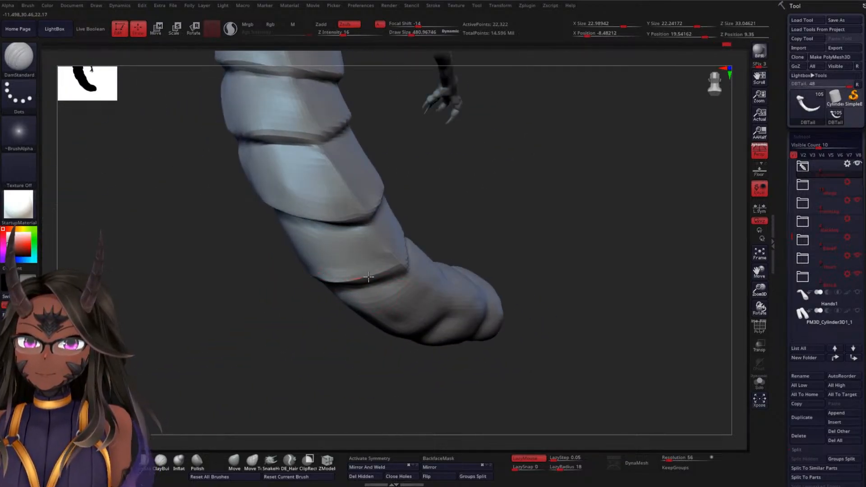
{"action": "left_click_drag", "start_coordinate": [484, 230], "coordinate": [441, 237]}
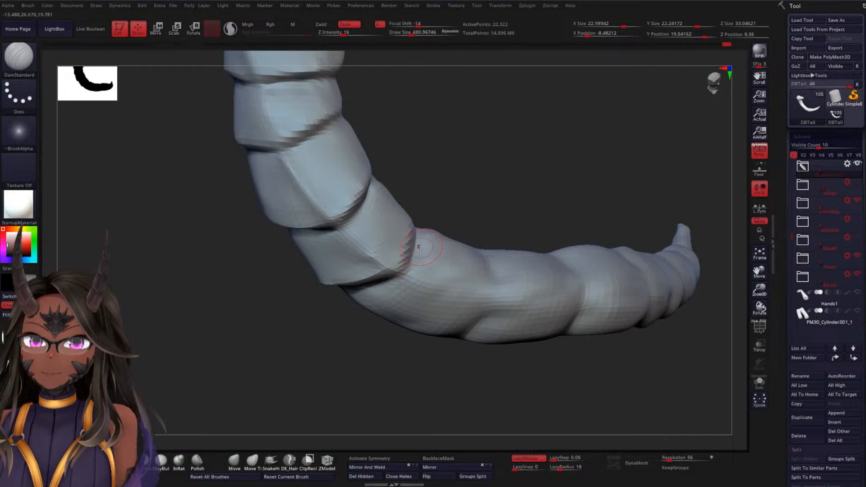
{"action": "left_click_drag", "start_coordinate": [411, 233], "coordinate": [406, 266]}
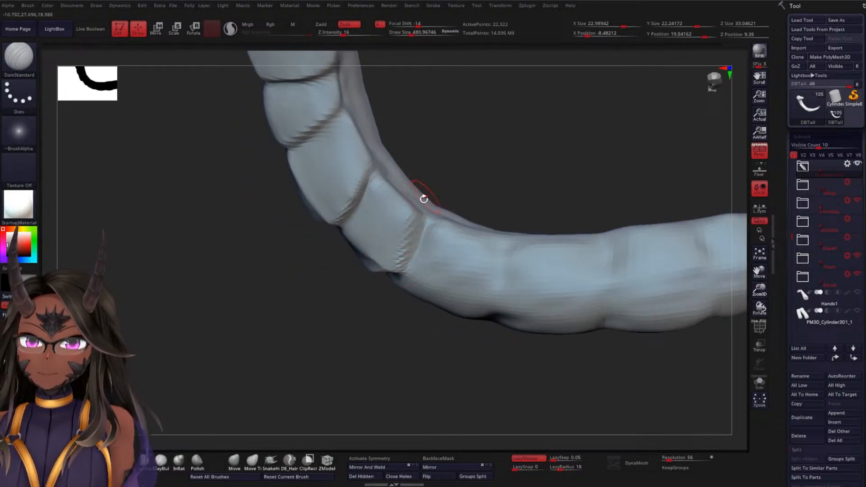
{"action": "mouse_move", "coordinate": [424, 199]}
{"action": "left_mouse_down", "text": "shift"}
{"action": "mouse_move", "coordinate": [392, 230]}
{"action": "mouse_move", "coordinate": [395, 222]}
{"action": "mouse_move", "coordinate": [420, 236]}
{"action": "left_mouse_up", "text": "shift"}
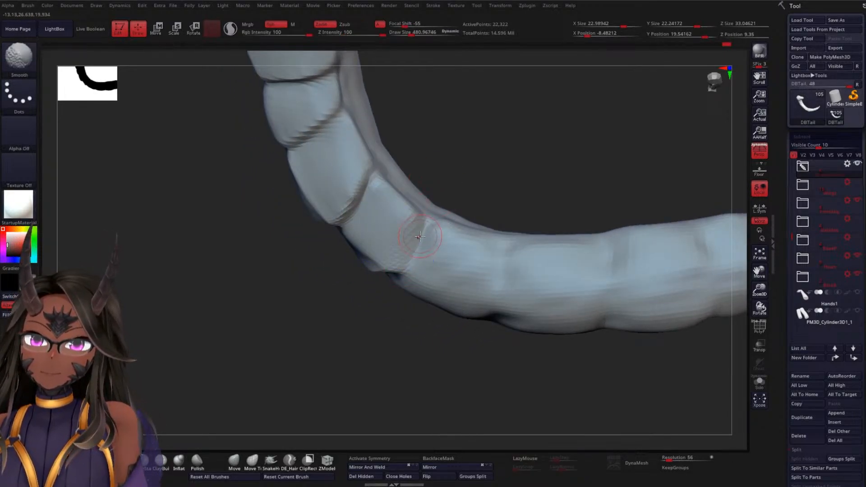
Refine the side groove beside the seventh and eighth segments where it meets their lower creases
{"action": "mouse_move", "coordinate": [505, 153]}
{"action": "left_mouse_down"}
{"action": "mouse_move", "coordinate": [515, 145]}
{"action": "mouse_move", "coordinate": [443, 199]}
{"action": "mouse_move", "coordinate": [465, 176]}
{"action": "left_mouse_up"}
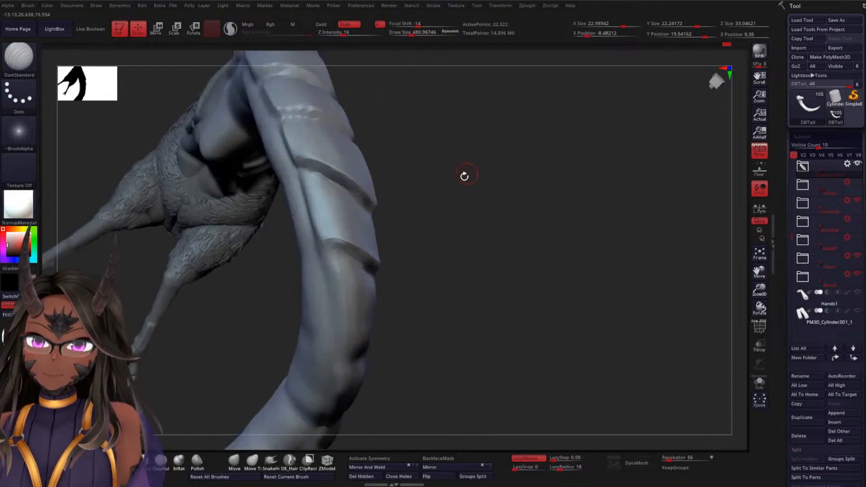
{"action": "key", "text": "shift"}
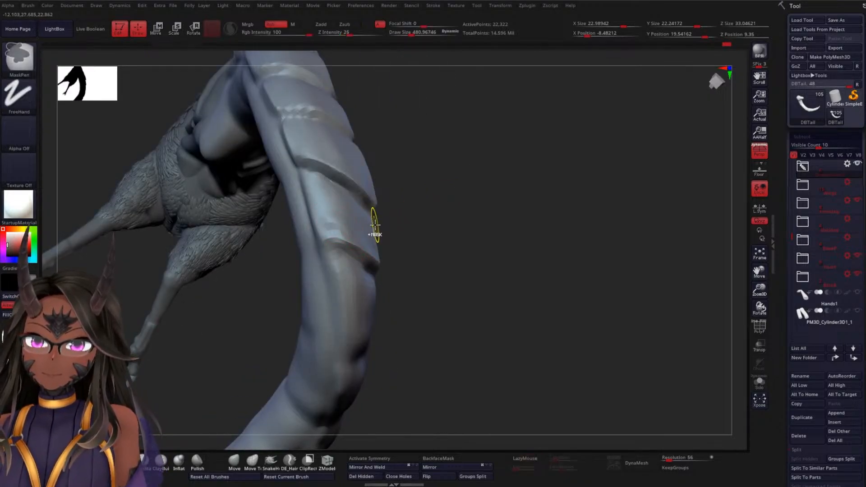
{"action": "left_click_drag", "start_coordinate": [406, 230], "coordinate": [447, 226]}
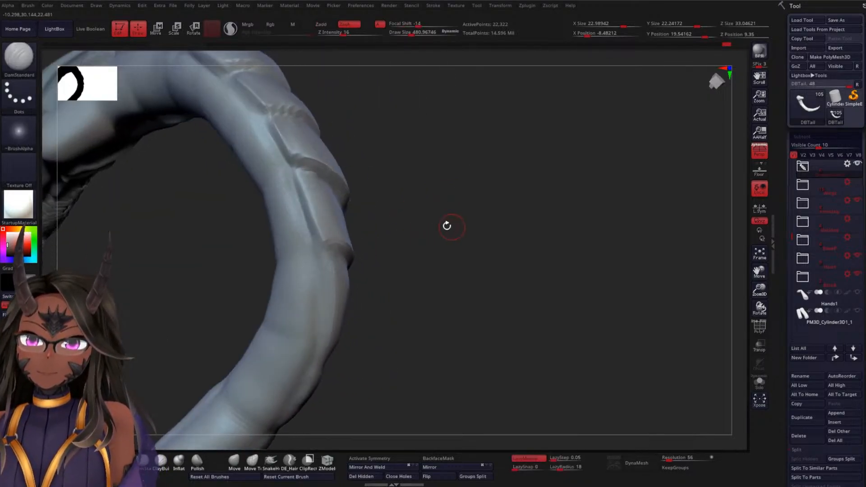
{"action": "left_click_drag", "start_coordinate": [418, 260], "coordinate": [319, 253]}
{"action": "left_click_drag", "start_coordinate": [448, 263], "coordinate": [369, 214]}
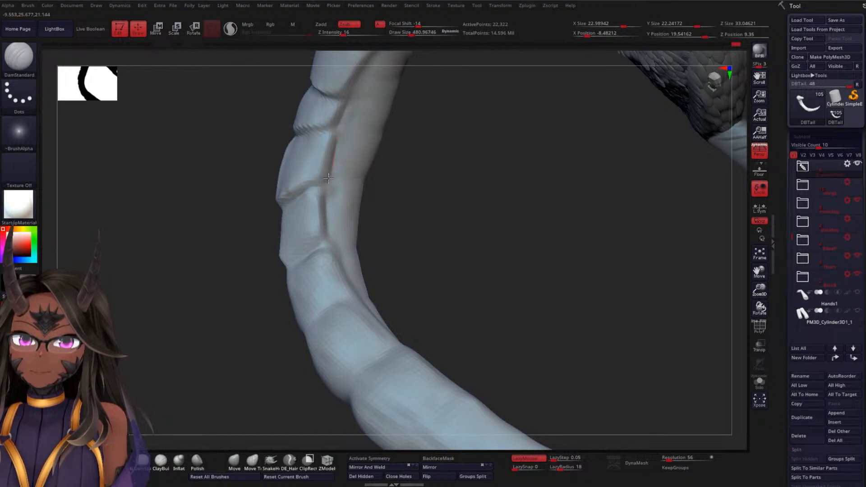
Deepen the side groove upward from the seventh segment along the upper tail segments with DamStandard
{"action": "mouse_move", "coordinate": [425, 167]}
{"action": "left_mouse_down"}
{"action": "mouse_move", "coordinate": [441, 217]}
{"action": "mouse_move", "coordinate": [408, 186]}
{"action": "mouse_move", "coordinate": [334, 166]}
{"action": "left_mouse_up"}
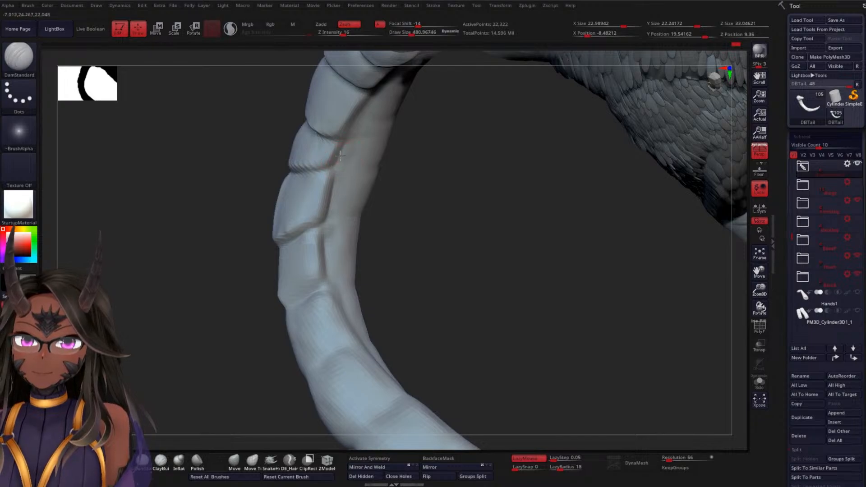
{"action": "left_click_drag", "start_coordinate": [377, 149], "coordinate": [390, 124]}
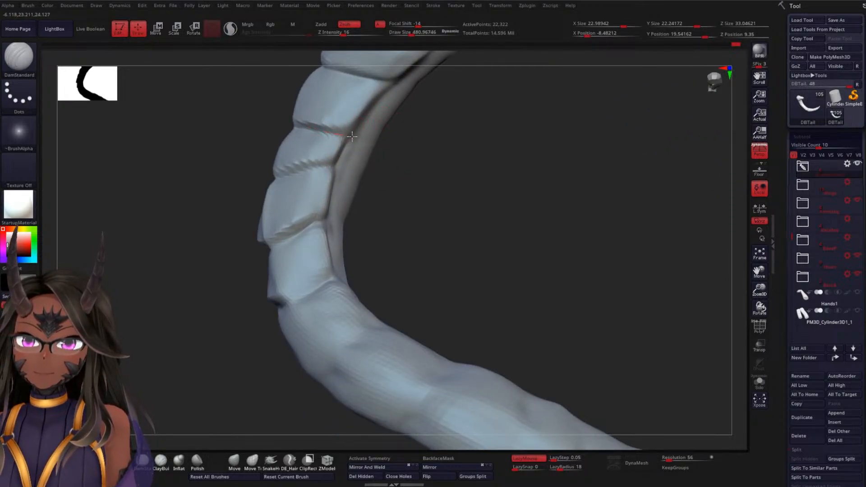
{"action": "left_click_drag", "start_coordinate": [444, 163], "coordinate": [402, 196]}
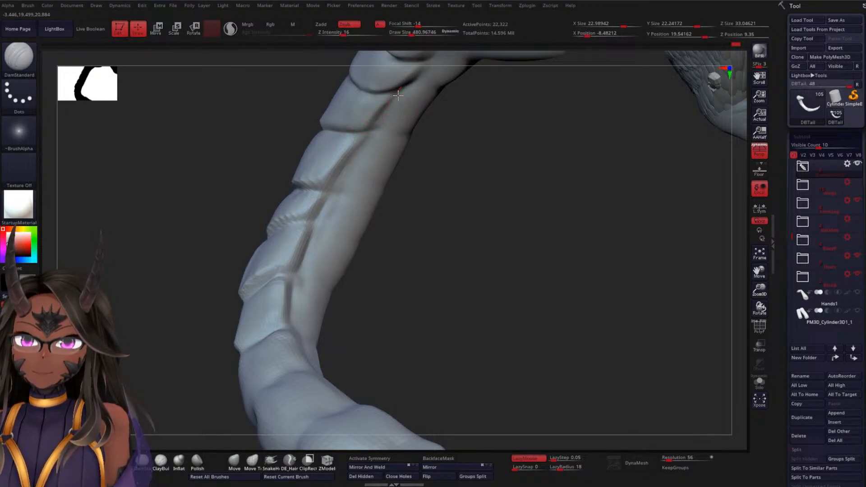
Deepen the side groove and crease ends along the upper segments on the tail's opposite side
{"action": "mouse_move", "coordinate": [474, 155]}
{"action": "left_mouse_down"}
{"action": "mouse_move", "coordinate": [488, 149]}
{"action": "mouse_move", "coordinate": [470, 222]}
{"action": "mouse_move", "coordinate": [494, 245]}
{"action": "mouse_move", "coordinate": [448, 267]}
{"action": "mouse_move", "coordinate": [495, 278]}
{"action": "mouse_move", "coordinate": [530, 240]}
{"action": "mouse_move", "coordinate": [470, 203]}
{"action": "left_mouse_up"}
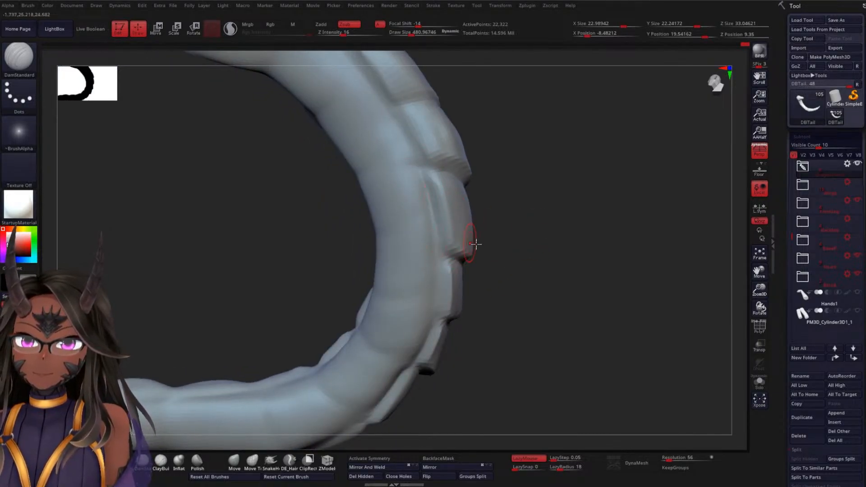
{"action": "mouse_move", "coordinate": [525, 261]}
{"action": "left_mouse_down"}
{"action": "mouse_move", "coordinate": [528, 243]}
{"action": "mouse_move", "coordinate": [534, 258]}
{"action": "mouse_move", "coordinate": [452, 221]}
{"action": "left_mouse_up"}
{"action": "left_click_drag", "start_coordinate": [535, 269], "coordinate": [518, 248]}
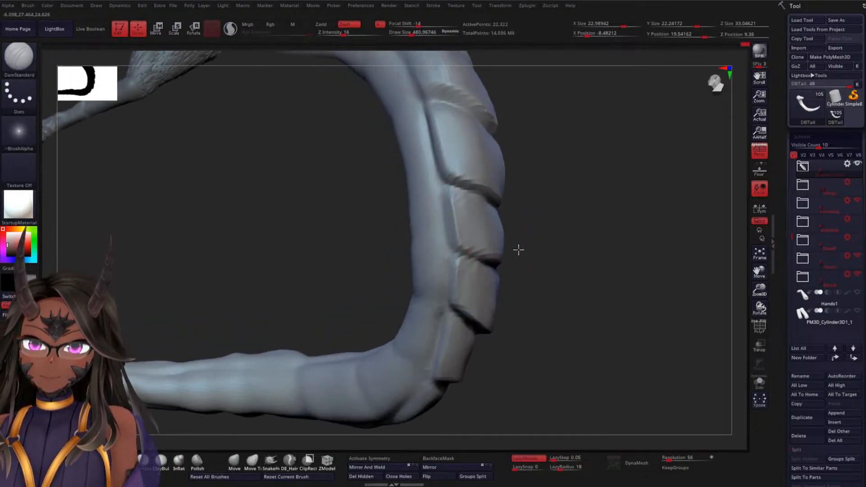
Extend the centre ridge from the ninth tail segment along the lower tail to the tip with DamStandard
{"action": "mouse_move", "coordinate": [564, 297]}
{"action": "left_mouse_down", "text": "shift"}
{"action": "mouse_move", "coordinate": [542, 274]}
{"action": "mouse_move", "coordinate": [514, 296]}
{"action": "mouse_move", "coordinate": [513, 278]}
{"action": "left_mouse_up", "text": "shift"}
{"action": "mouse_move", "coordinate": [404, 326]}
{"action": "left_mouse_down"}
{"action": "mouse_move", "coordinate": [405, 317]}
{"action": "mouse_move", "coordinate": [348, 329]}
{"action": "mouse_move", "coordinate": [341, 350]}
{"action": "mouse_move", "coordinate": [328, 347]}
{"action": "mouse_move", "coordinate": [358, 371]}
{"action": "mouse_move", "coordinate": [304, 372]}
{"action": "mouse_move", "coordinate": [485, 364]}
{"action": "left_mouse_up"}
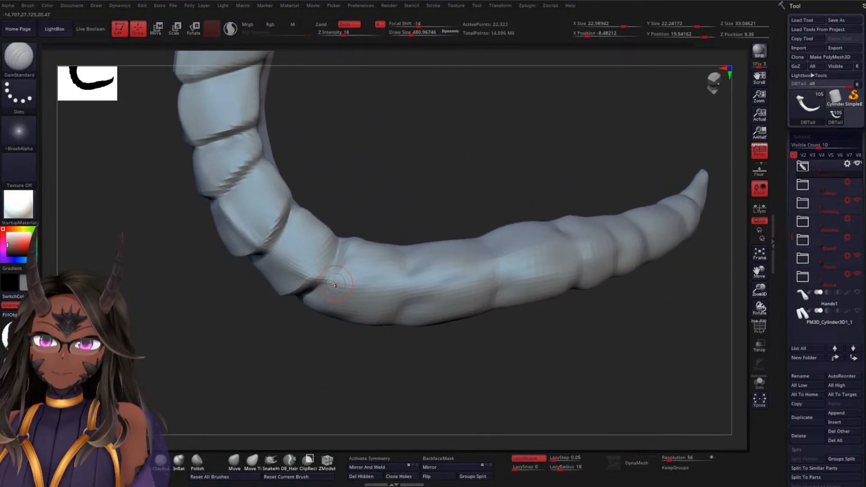
{"action": "left_click_drag", "start_coordinate": [354, 285], "coordinate": [487, 266]}
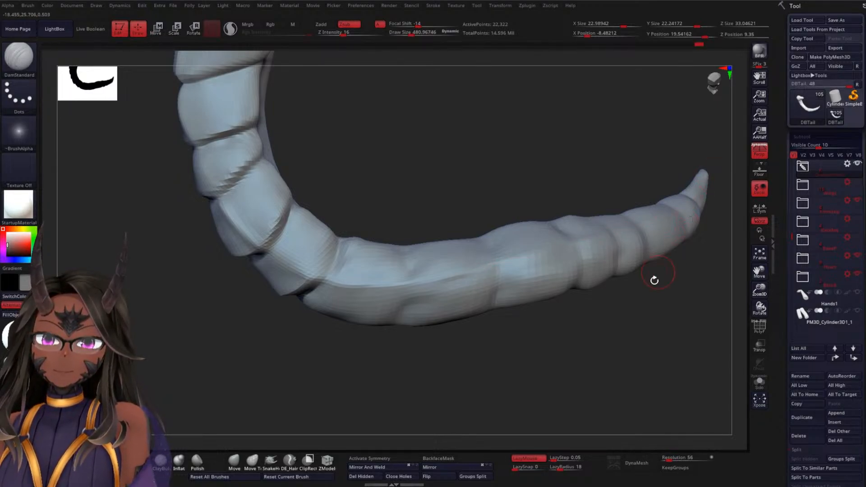
{"action": "left_click_drag", "start_coordinate": [655, 280], "coordinate": [410, 271]}
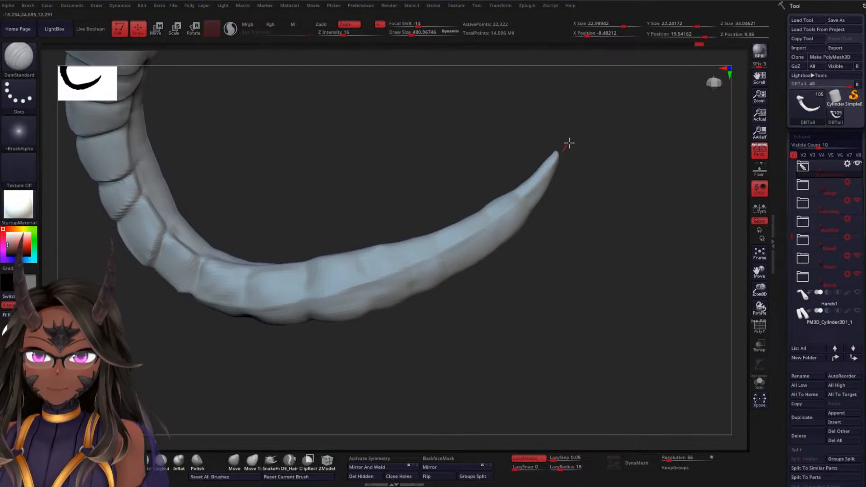
{"action": "left_click_drag", "start_coordinate": [603, 234], "coordinate": [583, 212]}
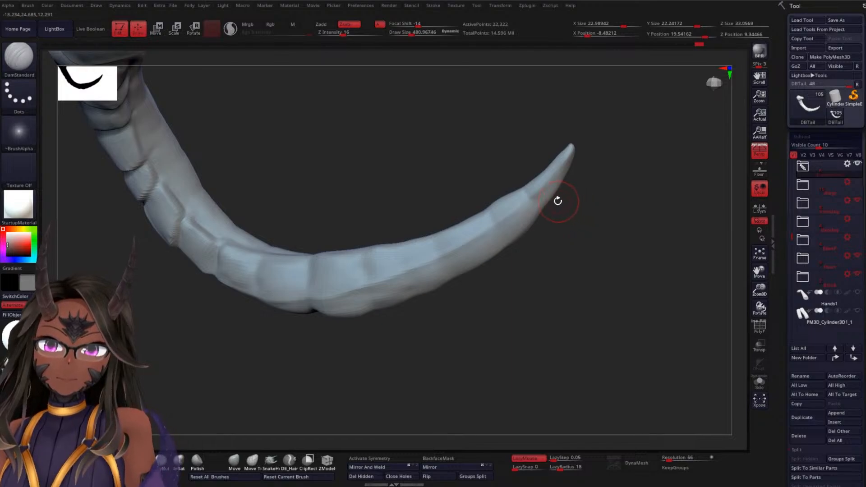
Refine the ridge line at the tail's tip and smooth the tip's end
{"action": "left_click_drag", "start_coordinate": [540, 190], "coordinate": [581, 135], "text": "shift"}
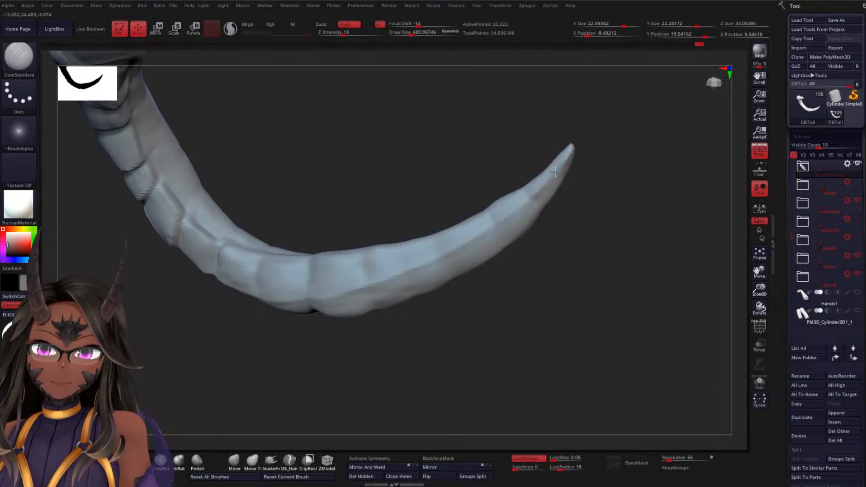
{"action": "left_click_drag", "start_coordinate": [607, 221], "coordinate": [599, 238]}
{"action": "key", "text": "shift"}
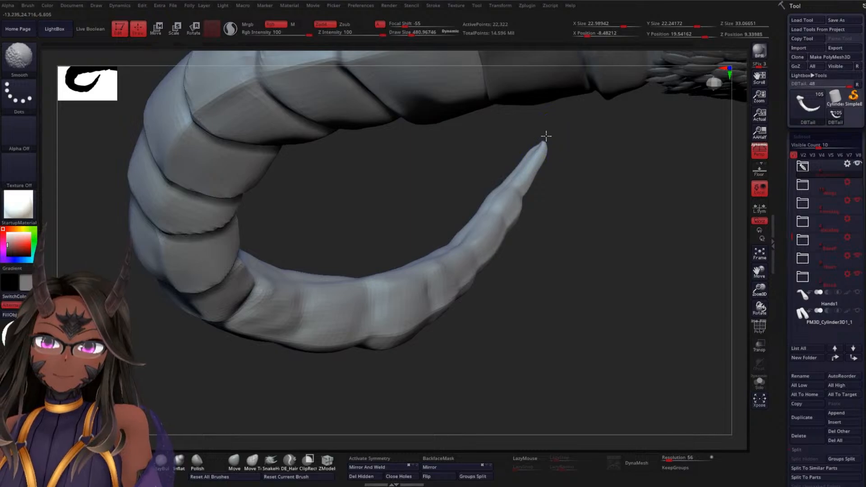
{"action": "left_click_drag", "start_coordinate": [546, 136], "coordinate": [532, 165], "text": "shift"}
Carve the crease below the ninth segment outward from the centre ridge on both halves of the tail
{"action": "left_click_drag", "start_coordinate": [607, 217], "coordinate": [533, 186]}
{"action": "mouse_move", "coordinate": [586, 253]}
{"action": "left_mouse_down"}
{"action": "mouse_move", "coordinate": [590, 277]}
{"action": "mouse_move", "coordinate": [584, 223]}
{"action": "mouse_move", "coordinate": [599, 226]}
{"action": "mouse_move", "coordinate": [615, 155]}
{"action": "mouse_move", "coordinate": [460, 259]}
{"action": "mouse_move", "coordinate": [457, 251]}
{"action": "left_mouse_up"}
{"action": "mouse_move", "coordinate": [363, 248]}
{"action": "left_mouse_down"}
{"action": "mouse_move", "coordinate": [368, 258]}
{"action": "mouse_move", "coordinate": [324, 278]}
{"action": "mouse_move", "coordinate": [485, 160]}
{"action": "mouse_move", "coordinate": [417, 148]}
{"action": "mouse_move", "coordinate": [441, 136]}
{"action": "mouse_move", "coordinate": [429, 116]}
{"action": "mouse_move", "coordinate": [365, 259]}
{"action": "mouse_move", "coordinate": [405, 226]}
{"action": "mouse_move", "coordinate": [369, 325]}
{"action": "mouse_move", "coordinate": [379, 275]}
{"action": "mouse_move", "coordinate": [296, 390]}
{"action": "mouse_move", "coordinate": [359, 290]}
{"action": "left_mouse_up"}
{"action": "left_click_drag", "start_coordinate": [329, 342], "coordinate": [440, 275]}
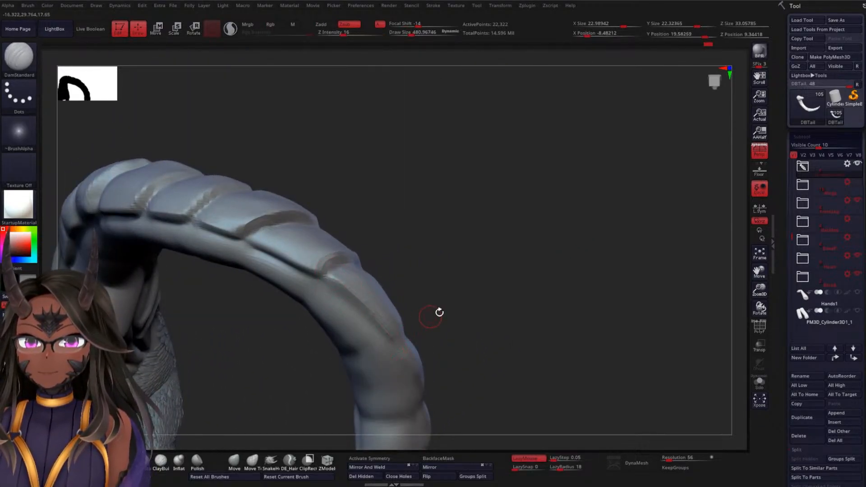
{"action": "mouse_move", "coordinate": [440, 311]}
{"action": "left_mouse_down"}
{"action": "mouse_move", "coordinate": [350, 293]}
{"action": "mouse_move", "coordinate": [418, 341]}
{"action": "left_mouse_up"}
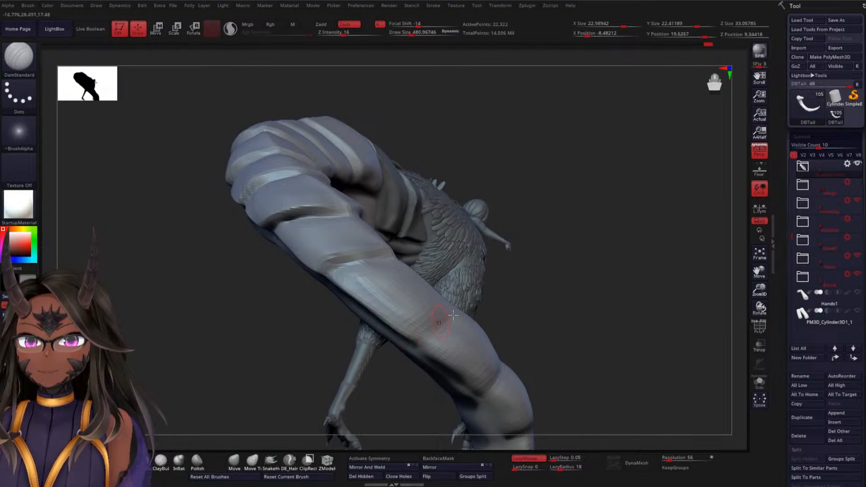
{"action": "left_click_drag", "start_coordinate": [576, 311], "coordinate": [532, 355]}
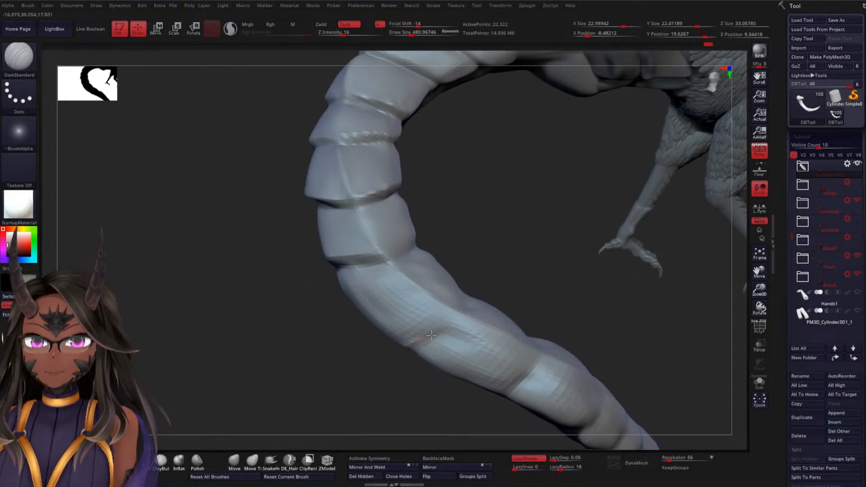
{"action": "left_click_drag", "start_coordinate": [432, 336], "coordinate": [451, 322]}
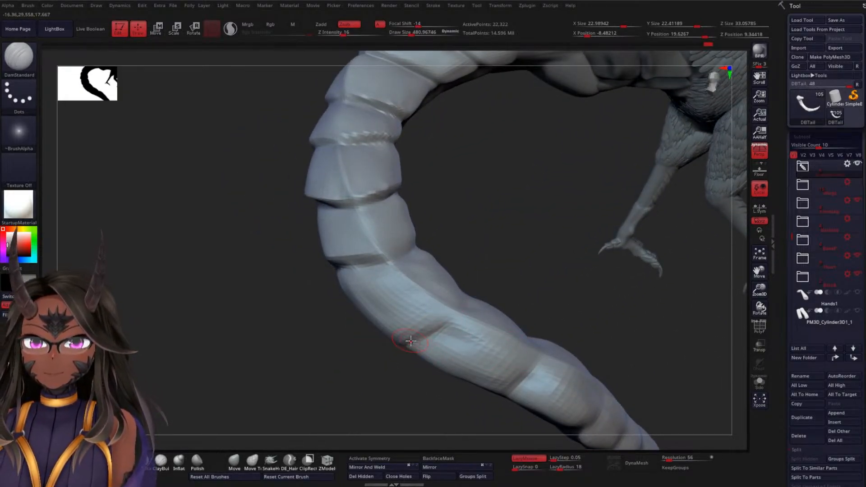
{"action": "mouse_move", "coordinate": [352, 360]}
{"action": "left_mouse_down"}
{"action": "mouse_move", "coordinate": [369, 341]}
{"action": "mouse_move", "coordinate": [499, 327]}
{"action": "mouse_move", "coordinate": [461, 333]}
{"action": "mouse_move", "coordinate": [524, 275]}
{"action": "mouse_move", "coordinate": [454, 343]}
{"action": "left_mouse_up"}
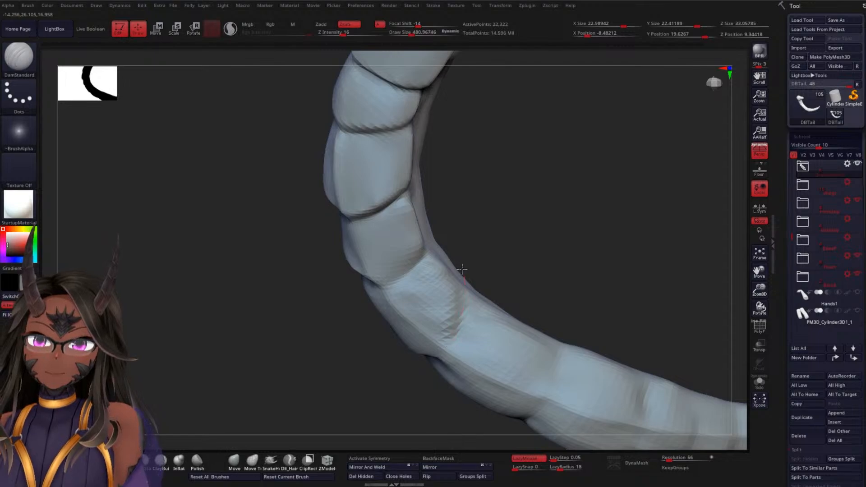
Deepen the near-side crease below the ninth segment and define the side groove where it meets that crease
{"action": "mouse_move", "coordinate": [519, 280]}
{"action": "left_mouse_down"}
{"action": "mouse_move", "coordinate": [557, 280]}
{"action": "mouse_move", "coordinate": [485, 324]}
{"action": "left_mouse_up"}
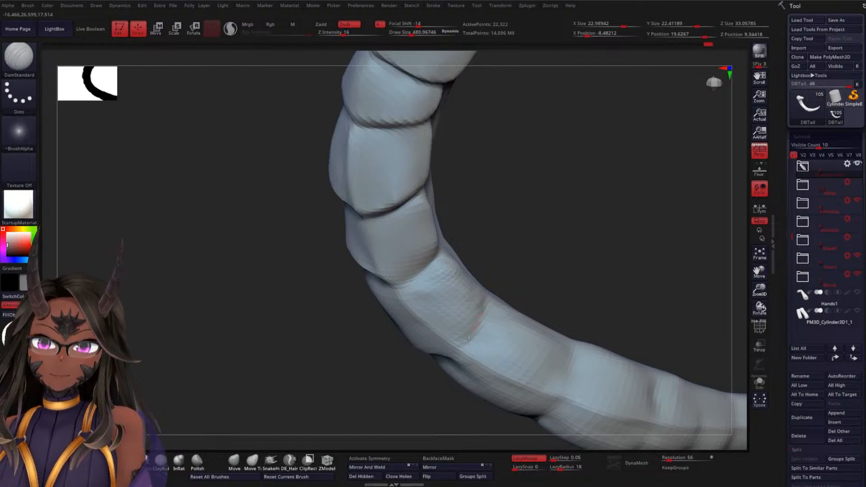
{"action": "left_click_drag", "start_coordinate": [525, 290], "coordinate": [453, 267]}
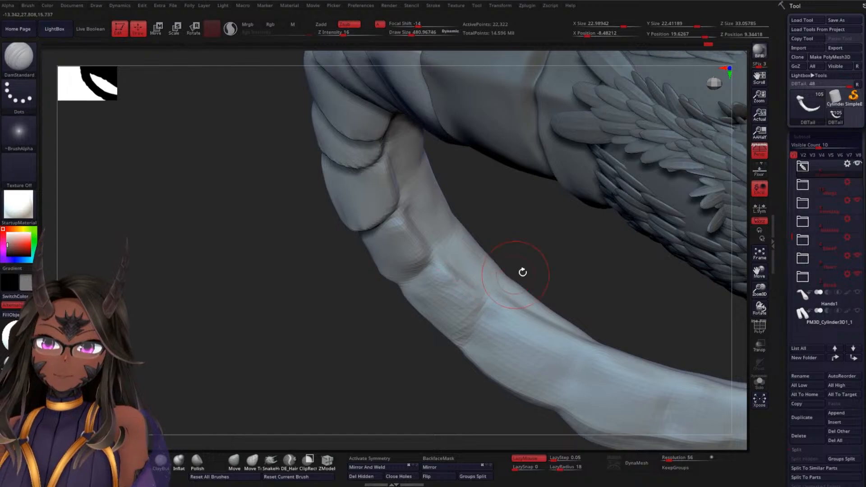
{"action": "left_click_drag", "start_coordinate": [522, 271], "coordinate": [460, 300]}
{"action": "key", "text": "shift"}
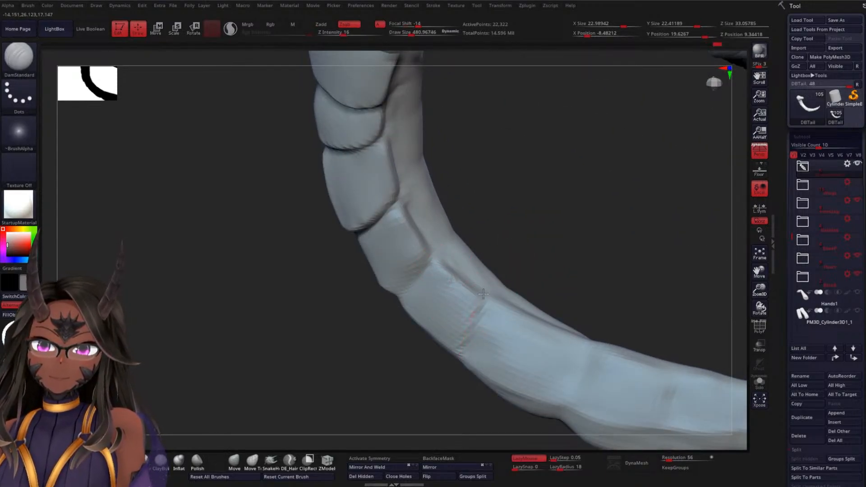
{"action": "mouse_move", "coordinate": [528, 276]}
{"action": "left_mouse_down"}
{"action": "mouse_move", "coordinate": [555, 247]}
{"action": "mouse_move", "coordinate": [522, 280]}
{"action": "mouse_move", "coordinate": [532, 263]}
{"action": "mouse_move", "coordinate": [536, 270]}
{"action": "mouse_move", "coordinate": [471, 298]}
{"action": "left_mouse_up"}
{"action": "key", "text": "shift"}
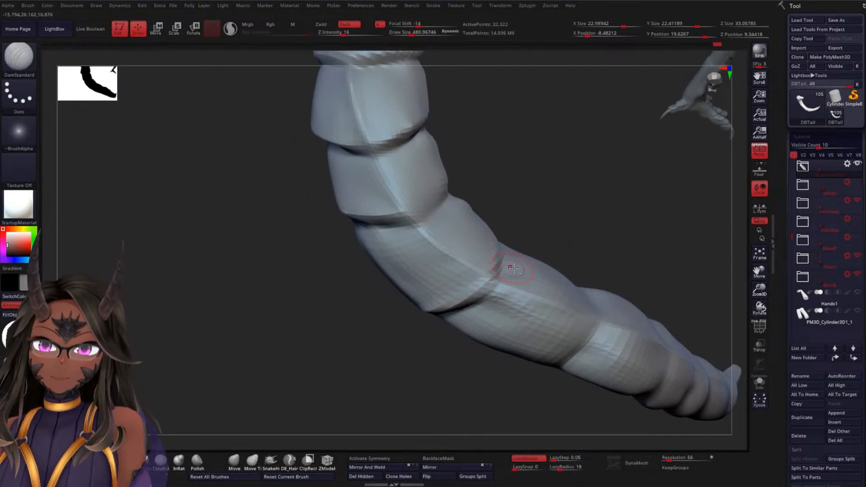
Carve the side groove beside the ninth segment on the tail's opposite side, down to the lower crease
{"action": "left_click_drag", "start_coordinate": [567, 255], "coordinate": [595, 213]}
{"action": "left_click_drag", "start_coordinate": [402, 217], "coordinate": [442, 313]}
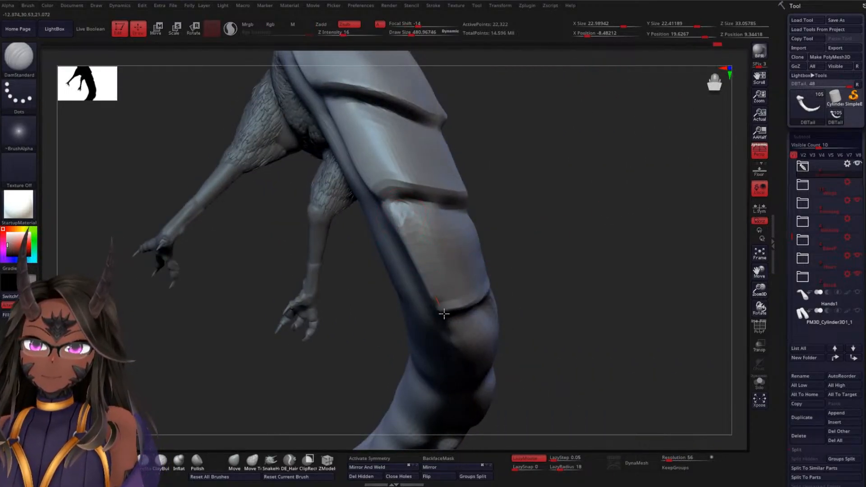
{"action": "left_click_drag", "start_coordinate": [412, 222], "coordinate": [443, 257], "text": "shift"}
{"action": "mouse_move", "coordinate": [556, 307]}
{"action": "left_mouse_down"}
{"action": "mouse_move", "coordinate": [441, 333]}
{"action": "mouse_move", "coordinate": [506, 334]}
{"action": "left_mouse_up"}
{"action": "left_click_drag", "start_coordinate": [343, 324], "coordinate": [393, 317]}
{"action": "mouse_move", "coordinate": [387, 247]}
{"action": "left_mouse_down"}
{"action": "mouse_move", "coordinate": [446, 326]}
{"action": "mouse_move", "coordinate": [469, 341]}
{"action": "left_mouse_up"}
{"action": "left_click_drag", "start_coordinate": [574, 325], "coordinate": [578, 329]}
Sharpen the crease below the ninth segment across the centre ridge and smooth the segment's side edge
{"action": "mouse_move", "coordinate": [610, 297]}
{"action": "left_mouse_down"}
{"action": "mouse_move", "coordinate": [606, 264]}
{"action": "mouse_move", "coordinate": [595, 299]}
{"action": "mouse_move", "coordinate": [573, 217]}
{"action": "mouse_move", "coordinate": [561, 207]}
{"action": "mouse_move", "coordinate": [557, 218]}
{"action": "left_mouse_up"}
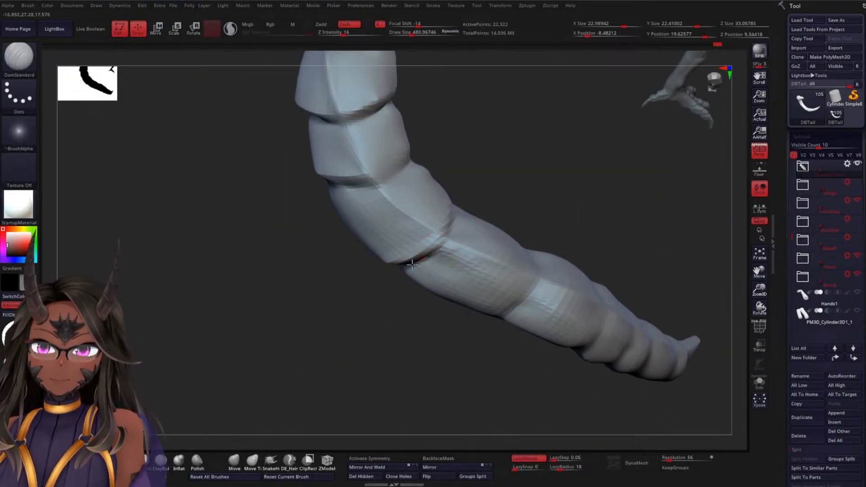
{"action": "left_click_drag", "start_coordinate": [553, 191], "coordinate": [517, 217]}
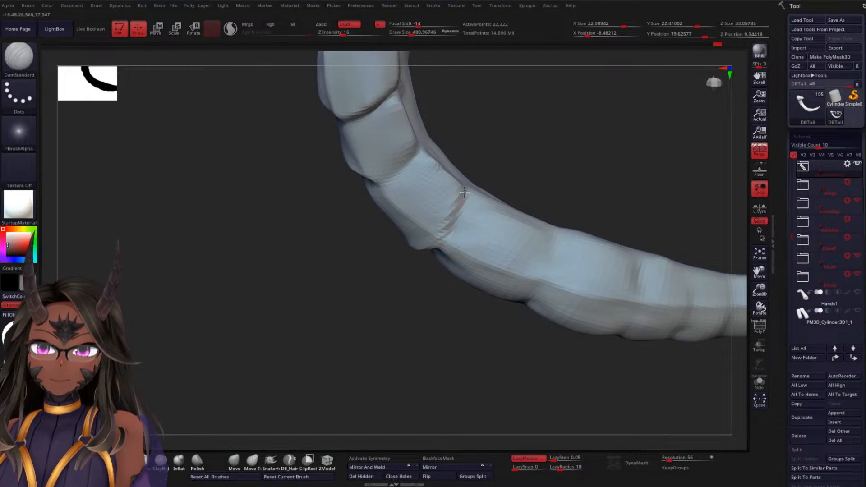
{"action": "left_click_drag", "start_coordinate": [506, 180], "coordinate": [535, 176]}
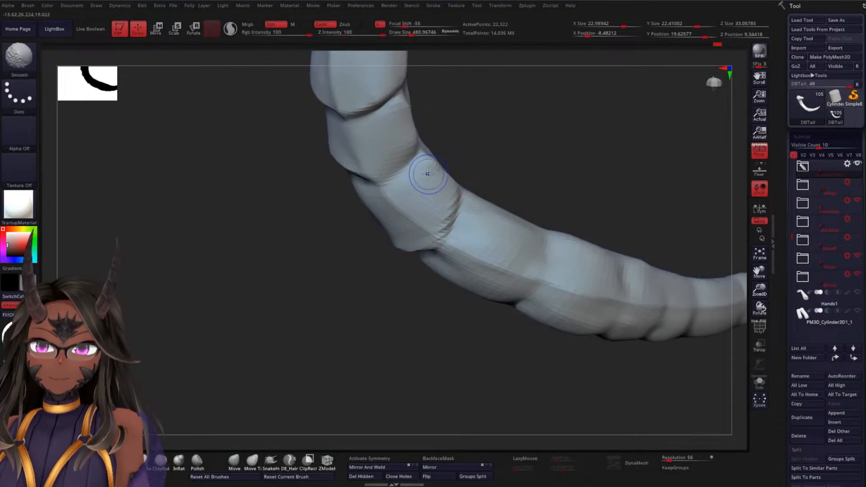
{"action": "left_click_drag", "start_coordinate": [427, 174], "coordinate": [463, 218], "text": "shift"}
{"action": "left_click_drag", "start_coordinate": [511, 184], "coordinate": [513, 200]}
Sharpen the ninth segment's side edge and the crease above it across the centre ridge
{"action": "left_click_drag", "start_coordinate": [530, 160], "coordinate": [444, 165]}
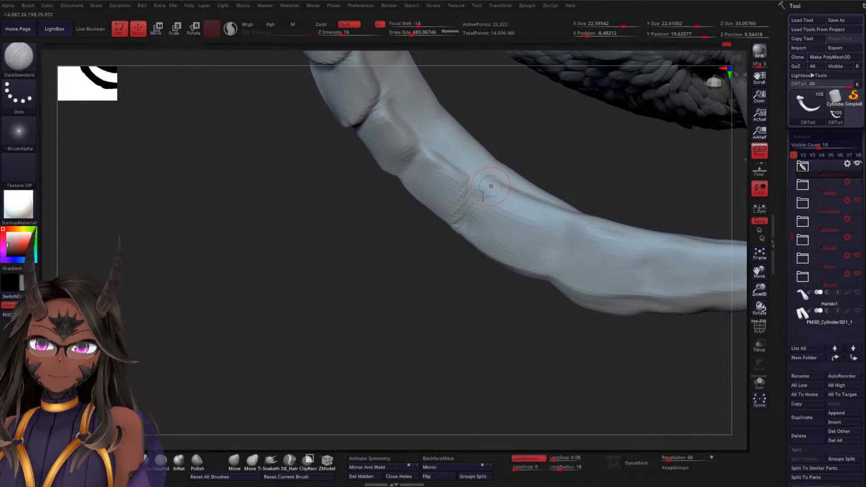
{"action": "mouse_move", "coordinate": [447, 246]}
{"action": "left_mouse_down"}
{"action": "mouse_move", "coordinate": [411, 285]}
{"action": "mouse_move", "coordinate": [424, 149]}
{"action": "mouse_move", "coordinate": [352, 232]}
{"action": "mouse_move", "coordinate": [431, 140]}
{"action": "left_mouse_up"}
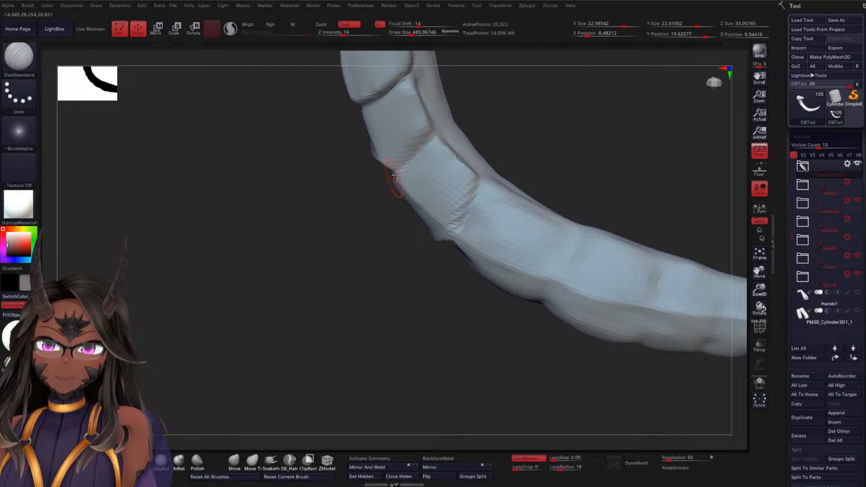
{"action": "left_click_drag", "start_coordinate": [390, 178], "coordinate": [439, 179]}
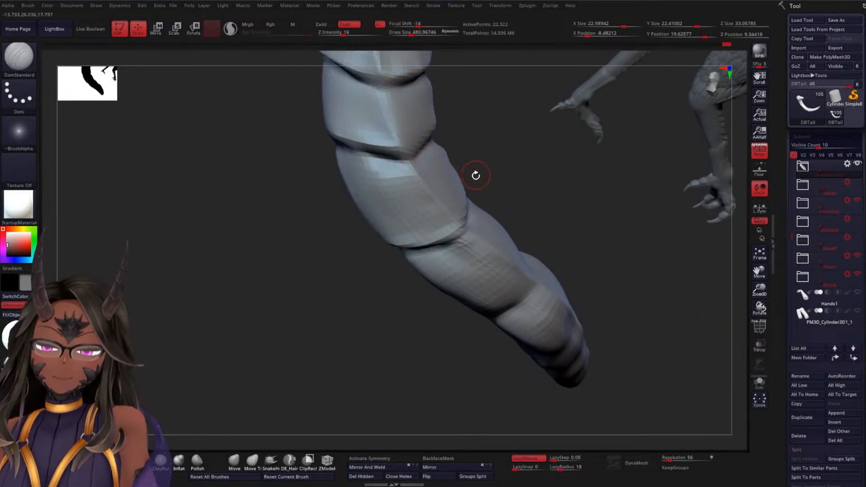
{"action": "left_click_drag", "start_coordinate": [496, 194], "coordinate": [408, 159]}
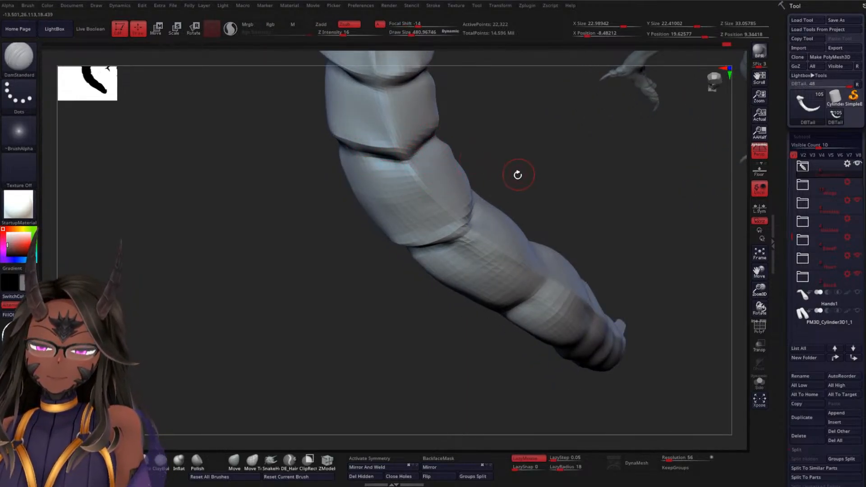
{"action": "left_click_drag", "start_coordinate": [518, 174], "coordinate": [542, 151]}
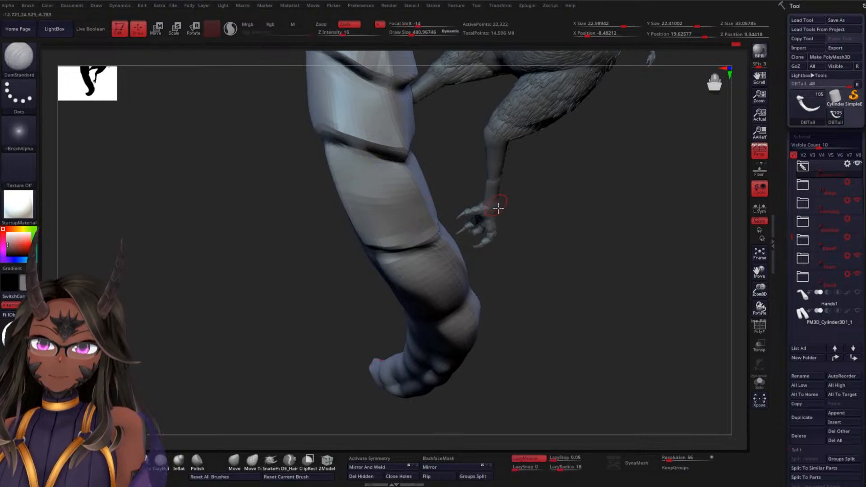
Deepen the side groove beside the ninth segment and continue it toward the tenth segment
{"action": "left_click_drag", "start_coordinate": [499, 208], "coordinate": [343, 144]}
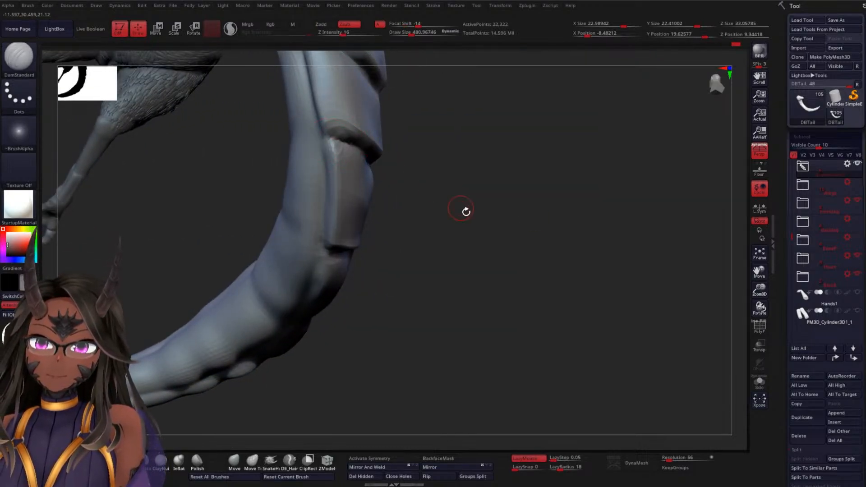
{"action": "mouse_move", "coordinate": [464, 209]}
{"action": "left_mouse_down"}
{"action": "mouse_move", "coordinate": [557, 305]}
{"action": "mouse_move", "coordinate": [566, 239]}
{"action": "mouse_move", "coordinate": [553, 313]}
{"action": "mouse_move", "coordinate": [522, 333]}
{"action": "left_mouse_up"}
{"action": "mouse_move", "coordinate": [439, 275]}
{"action": "left_mouse_down"}
{"action": "mouse_move", "coordinate": [475, 192]}
{"action": "mouse_move", "coordinate": [470, 198]}
{"action": "mouse_move", "coordinate": [469, 186]}
{"action": "mouse_move", "coordinate": [487, 245]}
{"action": "mouse_move", "coordinate": [473, 238]}
{"action": "mouse_move", "coordinate": [472, 259]}
{"action": "mouse_move", "coordinate": [388, 272]}
{"action": "left_mouse_up"}
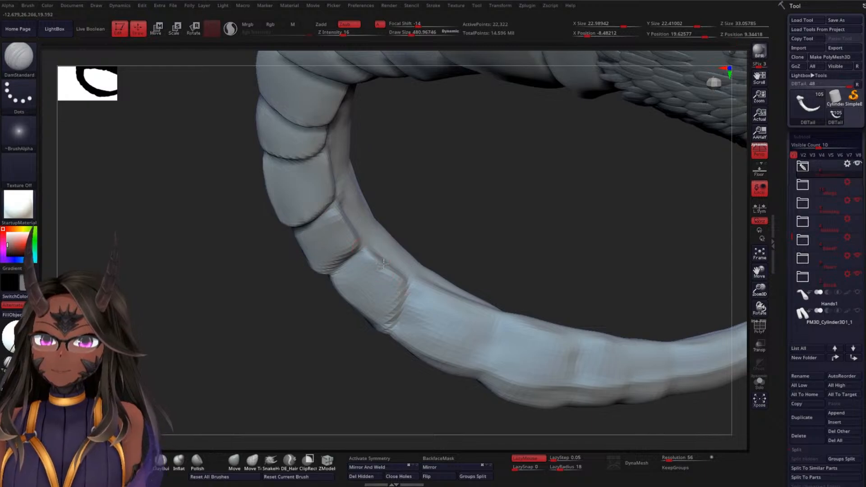
{"action": "mouse_move", "coordinate": [420, 263]}
{"action": "left_mouse_down"}
{"action": "mouse_move", "coordinate": [466, 211]}
{"action": "mouse_move", "coordinate": [390, 257]}
{"action": "mouse_move", "coordinate": [434, 271]}
{"action": "mouse_move", "coordinate": [374, 248]}
{"action": "left_mouse_up"}
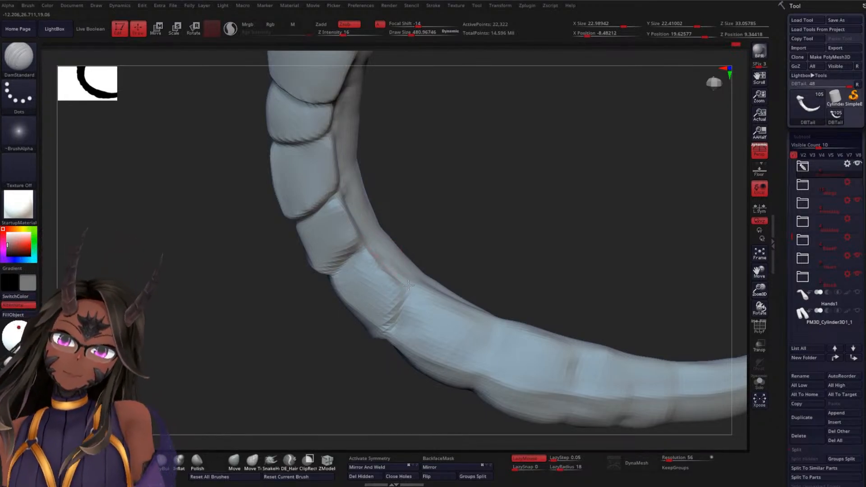
{"action": "left_click_drag", "start_coordinate": [477, 250], "coordinate": [500, 190]}
{"action": "mouse_move", "coordinate": [401, 251]}
{"action": "left_mouse_down"}
{"action": "mouse_move", "coordinate": [423, 291]}
{"action": "mouse_move", "coordinate": [455, 303]}
{"action": "left_mouse_up"}
Refine the crease below the ninth segment around the centre ridge, softening its outer end
{"action": "left_click_drag", "start_coordinate": [524, 314], "coordinate": [495, 309]}
{"action": "left_click_drag", "start_coordinate": [492, 314], "coordinate": [456, 325]}
{"action": "left_click_drag", "start_coordinate": [552, 294], "coordinate": [738, 217]}
{"action": "left_click_drag", "start_coordinate": [508, 325], "coordinate": [461, 332]}
{"action": "left_click_drag", "start_coordinate": [600, 262], "coordinate": [521, 313]}
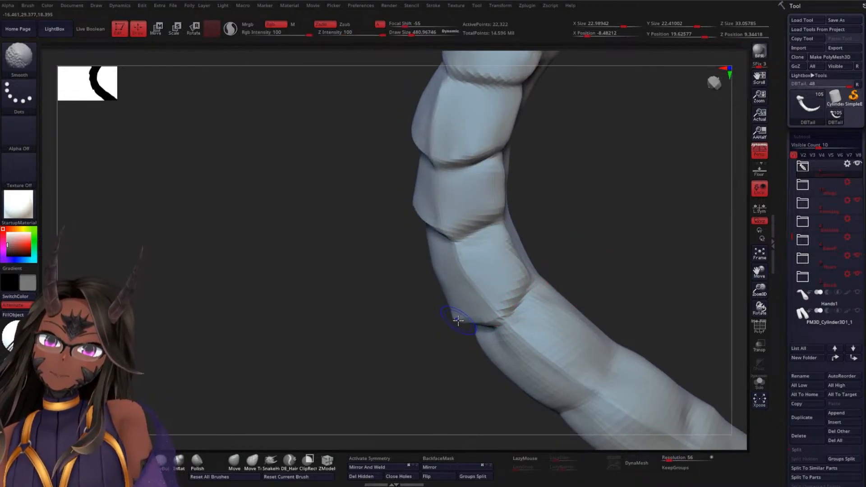
Smooth the ninth segment's opposite face and redefine its centre ridge down to the lower crease
{"action": "left_click_drag", "start_coordinate": [361, 329], "coordinate": [430, 286]}
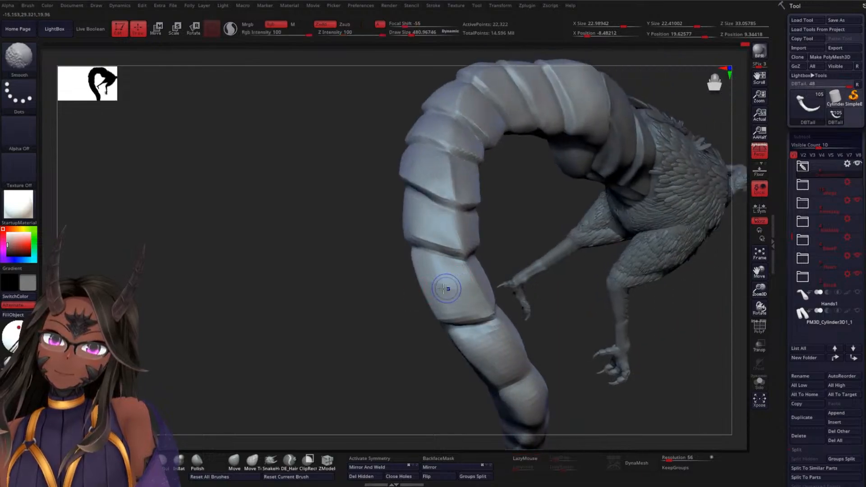
{"action": "key", "text": "shift"}
{"action": "left_click_drag", "start_coordinate": [529, 235], "coordinate": [502, 275]}
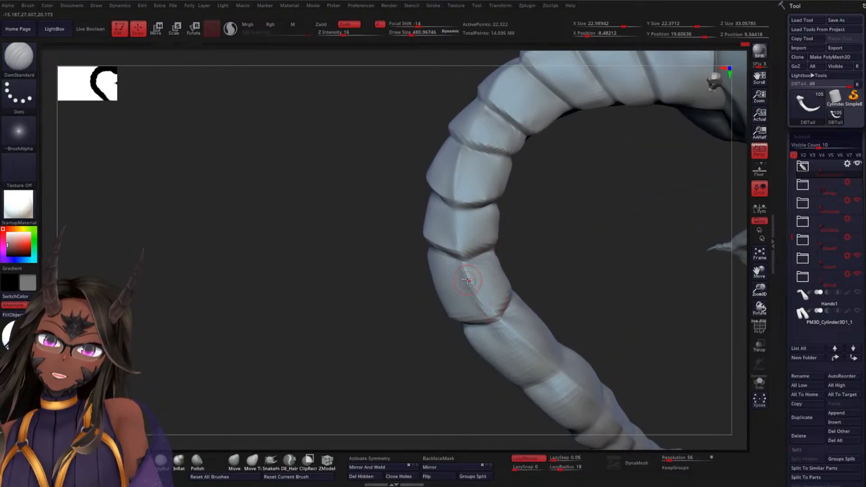
{"action": "mouse_move", "coordinate": [501, 322]}
{"action": "left_mouse_down"}
{"action": "mouse_move", "coordinate": [511, 289]}
{"action": "mouse_move", "coordinate": [563, 273]}
{"action": "mouse_move", "coordinate": [485, 276]}
{"action": "mouse_move", "coordinate": [457, 300]}
{"action": "mouse_move", "coordinate": [453, 274]}
{"action": "left_mouse_up"}
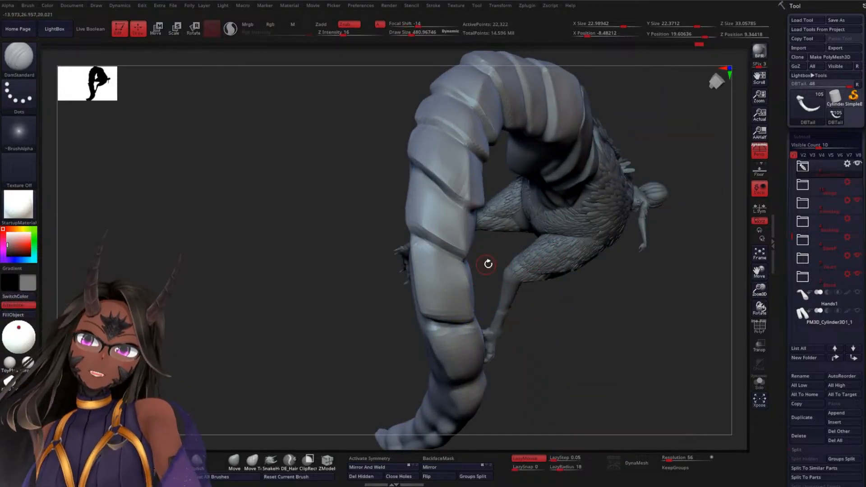
Deepen the crease below the tenth segment across its inner face and smooth the segment's upper side edge
{"action": "mouse_move", "coordinate": [496, 253]}
{"action": "left_mouse_down"}
{"action": "mouse_move", "coordinate": [461, 268]}
{"action": "mouse_move", "coordinate": [426, 253]}
{"action": "mouse_move", "coordinate": [481, 187]}
{"action": "mouse_move", "coordinate": [499, 237]}
{"action": "mouse_move", "coordinate": [476, 230]}
{"action": "left_mouse_up"}
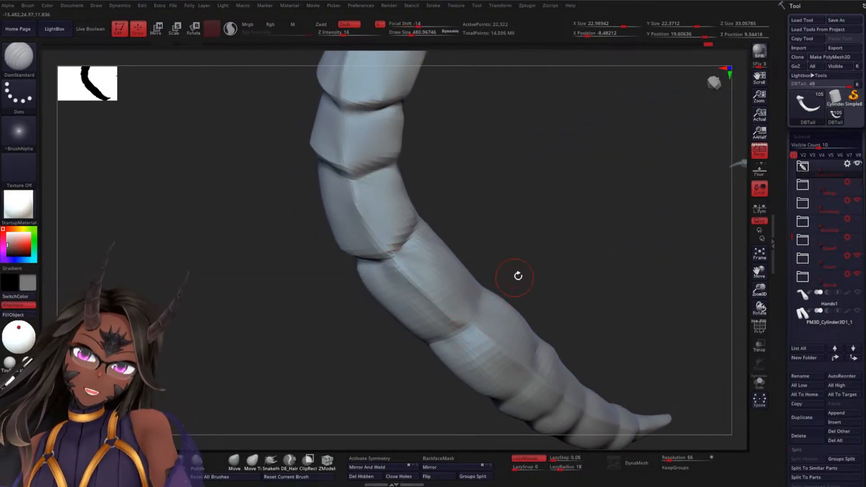
{"action": "left_click_drag", "start_coordinate": [518, 276], "coordinate": [490, 311]}
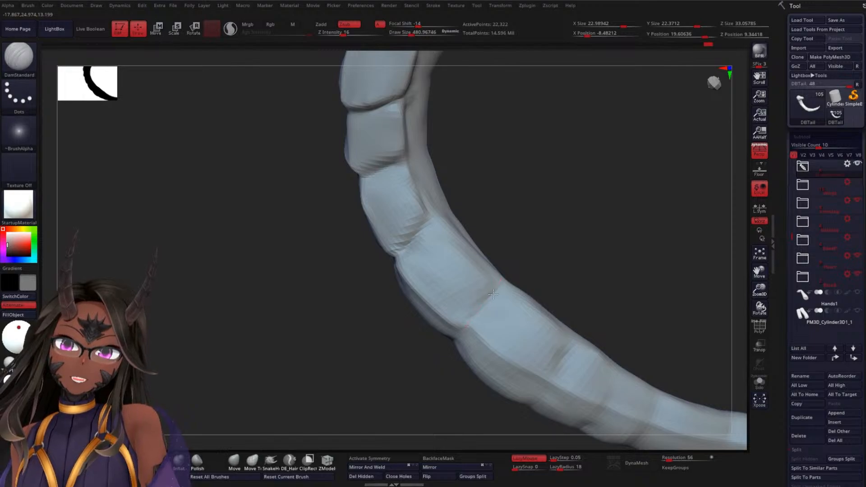
{"action": "left_click_drag", "start_coordinate": [538, 267], "coordinate": [403, 347]}
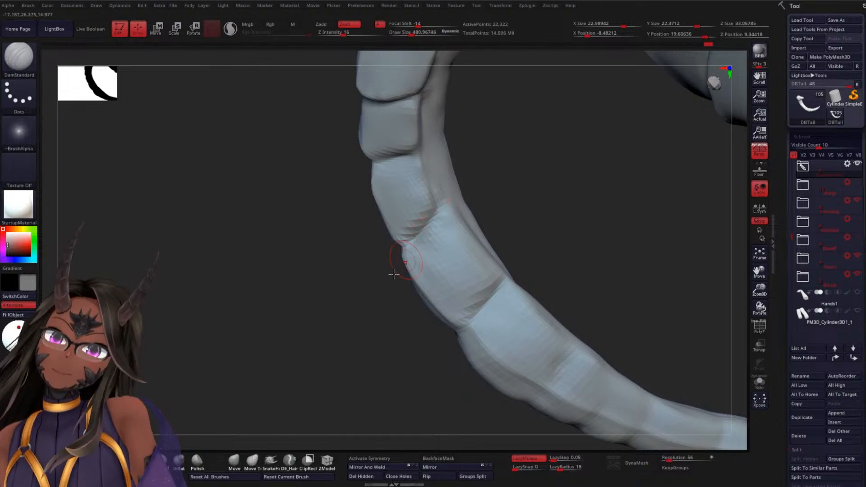
{"action": "mouse_move", "coordinate": [394, 274]}
{"action": "left_mouse_down"}
{"action": "mouse_move", "coordinate": [381, 312]}
{"action": "mouse_move", "coordinate": [421, 286]}
{"action": "mouse_move", "coordinate": [406, 291]}
{"action": "mouse_move", "coordinate": [385, 342]}
{"action": "left_mouse_up"}
{"action": "left_click_drag", "start_coordinate": [490, 328], "coordinate": [400, 288]}
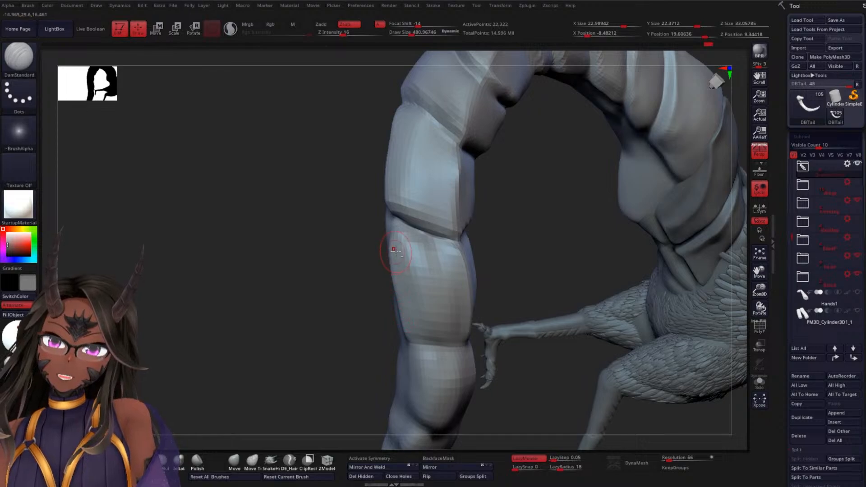
{"action": "left_click_drag", "start_coordinate": [313, 300], "coordinate": [406, 258]}
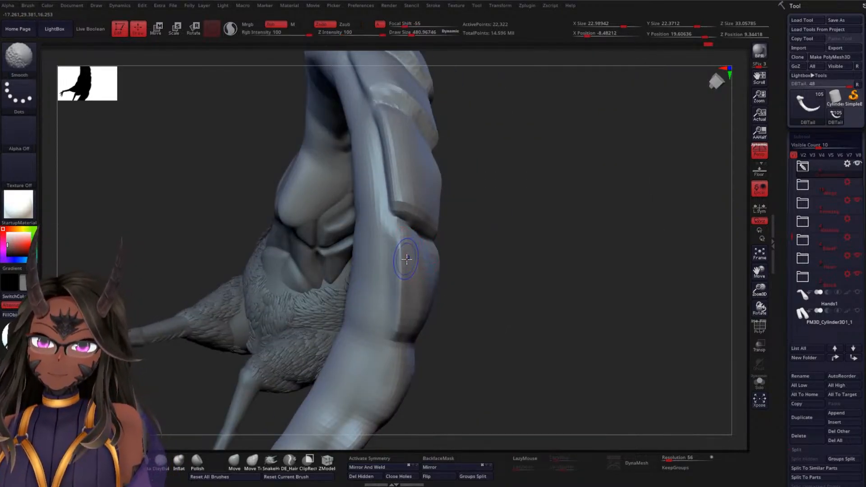
{"action": "mouse_move", "coordinate": [456, 293]}
{"action": "left_mouse_down"}
{"action": "mouse_move", "coordinate": [551, 272]}
{"action": "mouse_move", "coordinate": [437, 257]}
{"action": "left_mouse_up"}
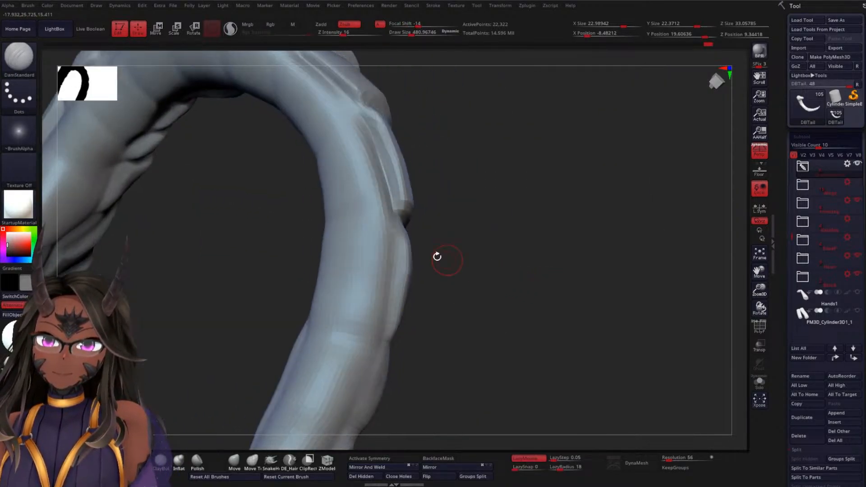
{"action": "mouse_move", "coordinate": [418, 286]}
{"action": "left_mouse_down"}
{"action": "mouse_move", "coordinate": [492, 271]}
{"action": "mouse_move", "coordinate": [444, 299]}
{"action": "left_mouse_up"}
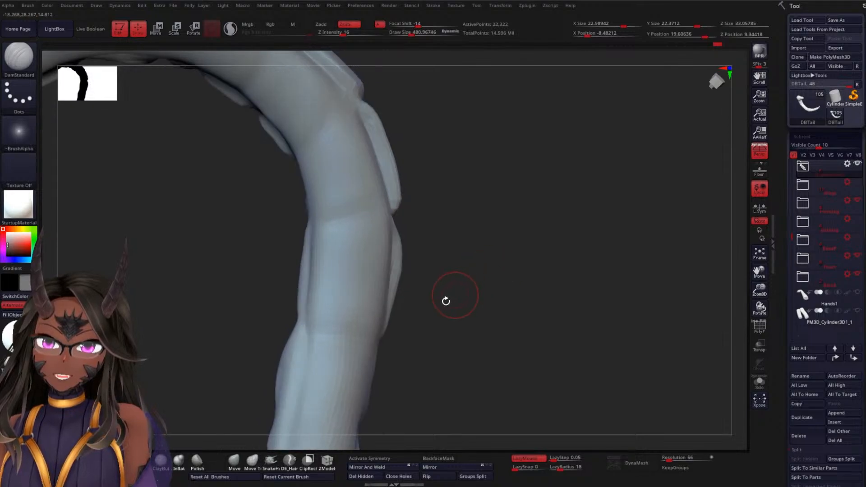
Set the Move brush's draw size to about 459 and reshape the outer side edges where the ninth and tenth segments meet
{"action": "left_click", "coordinate": [213, 479]}
{"action": "key", "text": "space"}
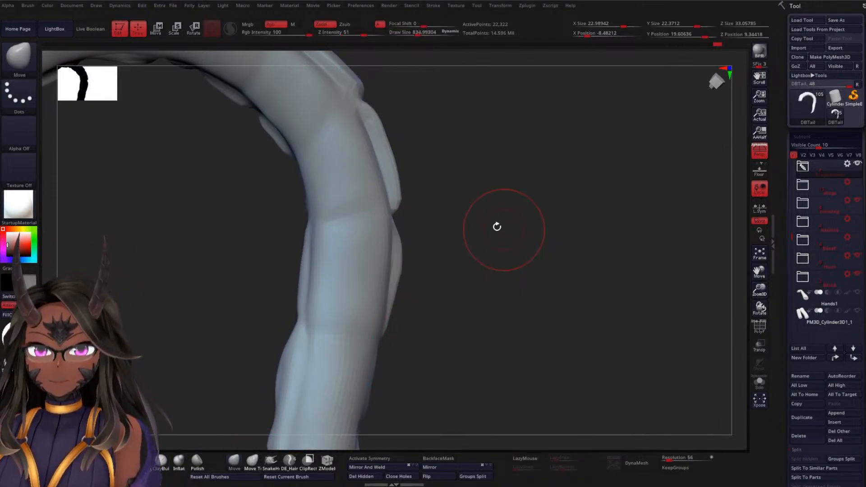
{"action": "key", "text": "space"}
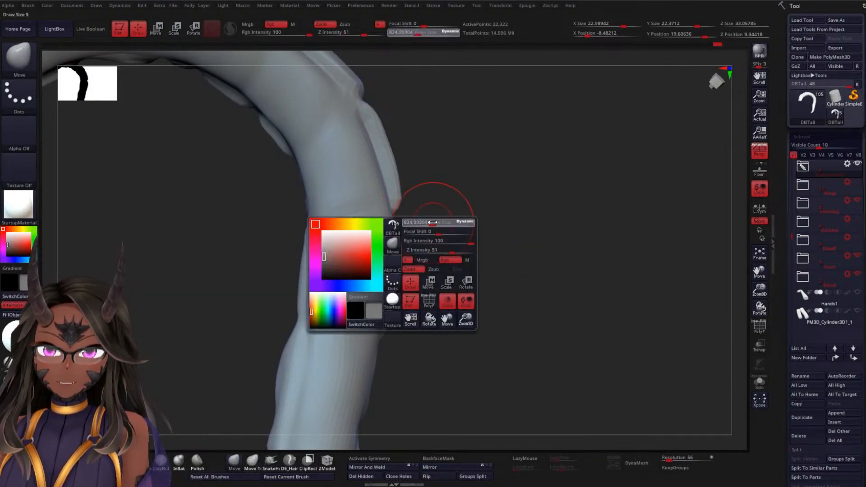
{"action": "left_click_drag", "start_coordinate": [434, 222], "coordinate": [428, 223]}
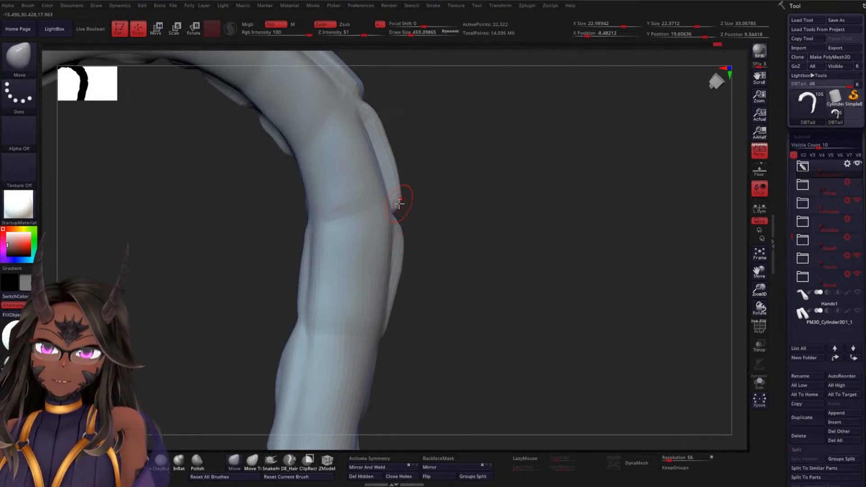
{"action": "left_click_drag", "start_coordinate": [492, 246], "coordinate": [455, 232]}
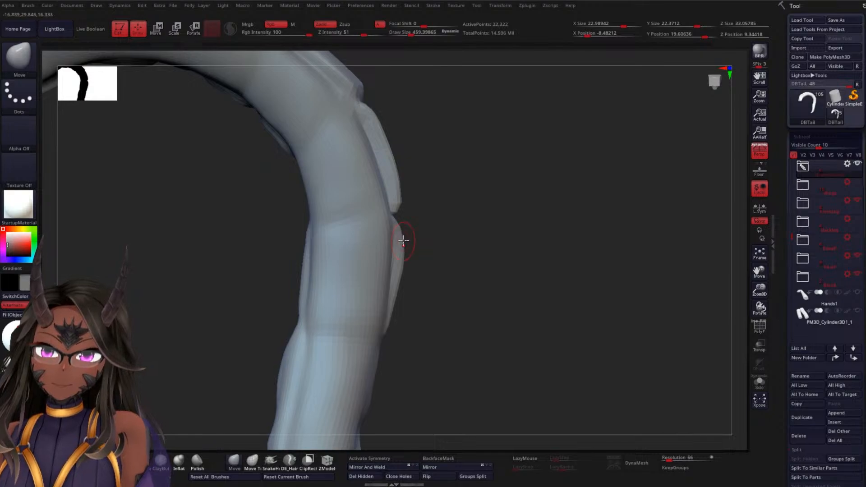
{"action": "mouse_move", "coordinate": [403, 240]}
{"action": "left_mouse_down"}
{"action": "mouse_move", "coordinate": [467, 294]}
{"action": "mouse_move", "coordinate": [427, 313]}
{"action": "mouse_move", "coordinate": [415, 248]}
{"action": "left_mouse_up"}
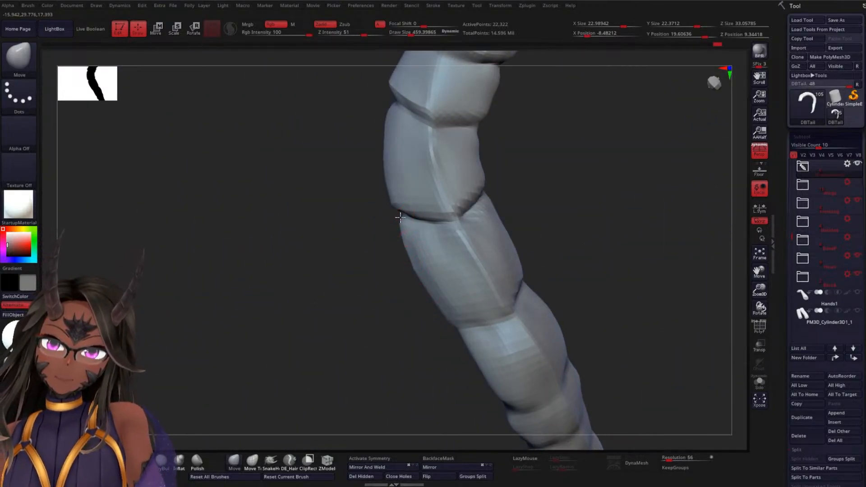
{"action": "mouse_move", "coordinate": [405, 241]}
{"action": "left_mouse_down"}
{"action": "mouse_move", "coordinate": [377, 270]}
{"action": "mouse_move", "coordinate": [541, 238]}
{"action": "mouse_move", "coordinate": [516, 201]}
{"action": "mouse_move", "coordinate": [524, 222]}
{"action": "mouse_move", "coordinate": [549, 236]}
{"action": "mouse_move", "coordinate": [396, 245]}
{"action": "left_mouse_up"}
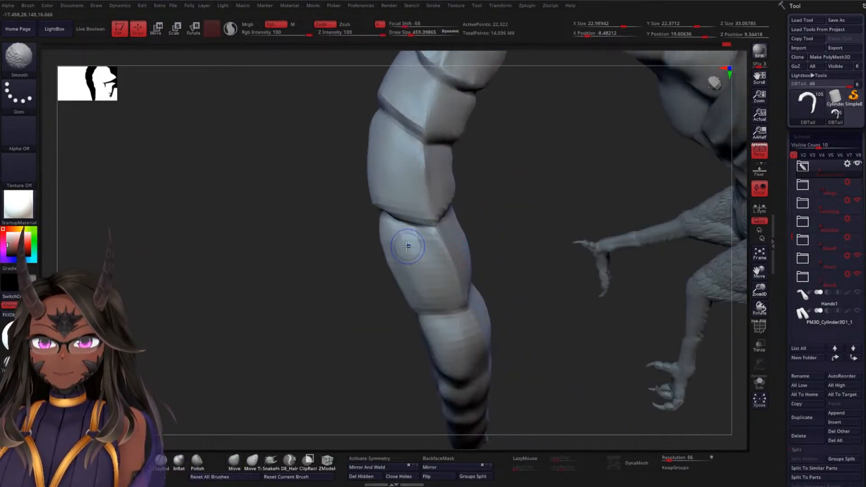
Smooth the tenth segment's outer face and build up its volume lengthwise with the ClayBuildup brush
{"action": "key", "text": "shift"}
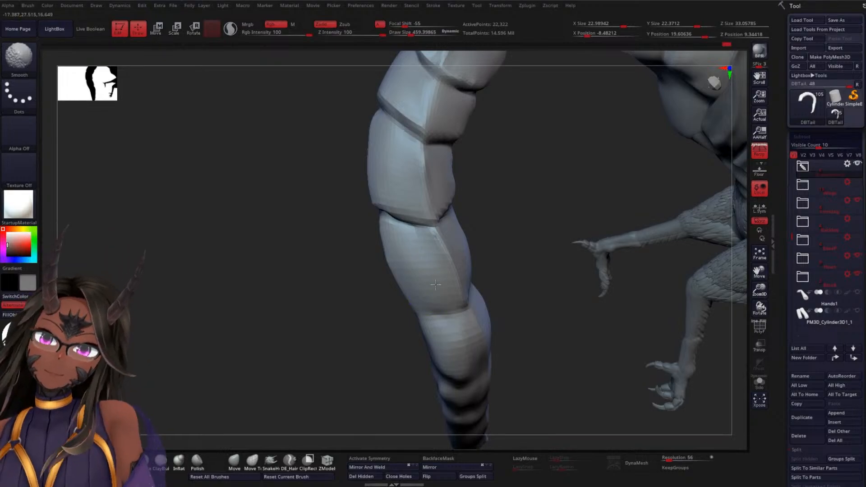
{"action": "mouse_move", "coordinate": [497, 257]}
{"action": "left_mouse_down"}
{"action": "mouse_move", "coordinate": [534, 242]}
{"action": "mouse_move", "coordinate": [518, 246]}
{"action": "left_mouse_up"}
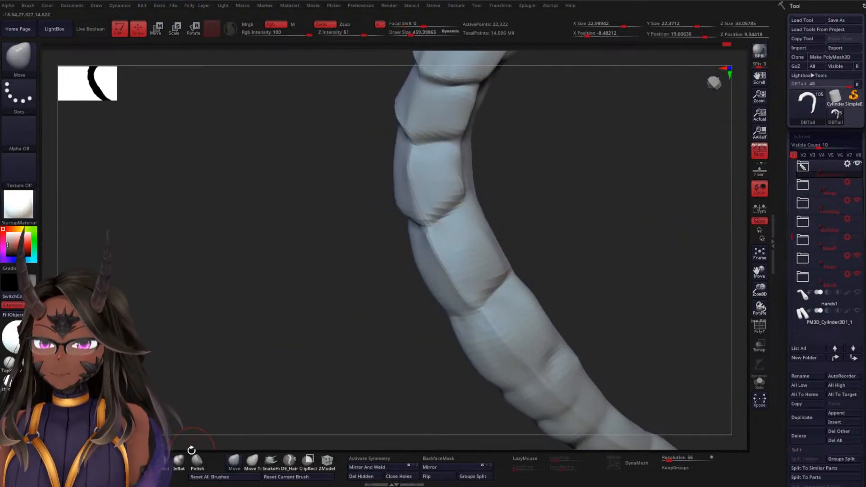
{"action": "left_click", "coordinate": [164, 461]}
{"action": "left_click_drag", "start_coordinate": [273, 348], "coordinate": [394, 280]}
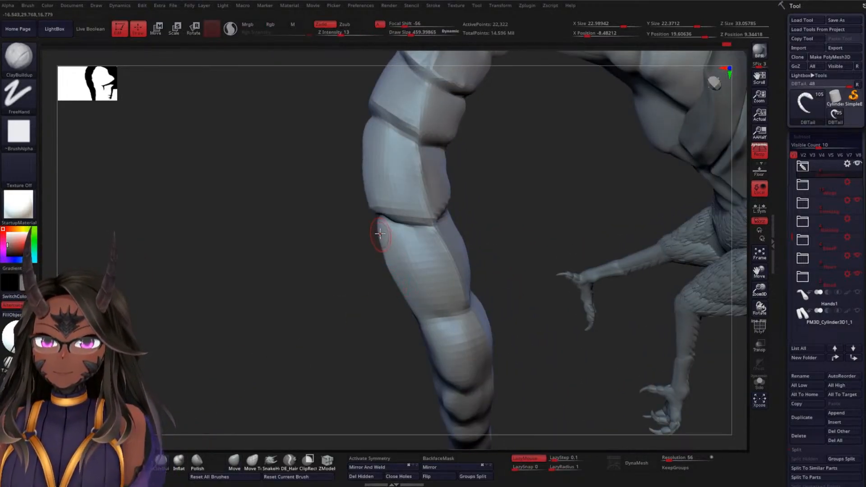
{"action": "left_click_drag", "start_coordinate": [380, 234], "coordinate": [431, 274]}
{"action": "mouse_move", "coordinate": [401, 247]}
{"action": "left_mouse_down"}
{"action": "mouse_move", "coordinate": [427, 305]}
{"action": "mouse_move", "coordinate": [442, 305]}
{"action": "left_mouse_up"}
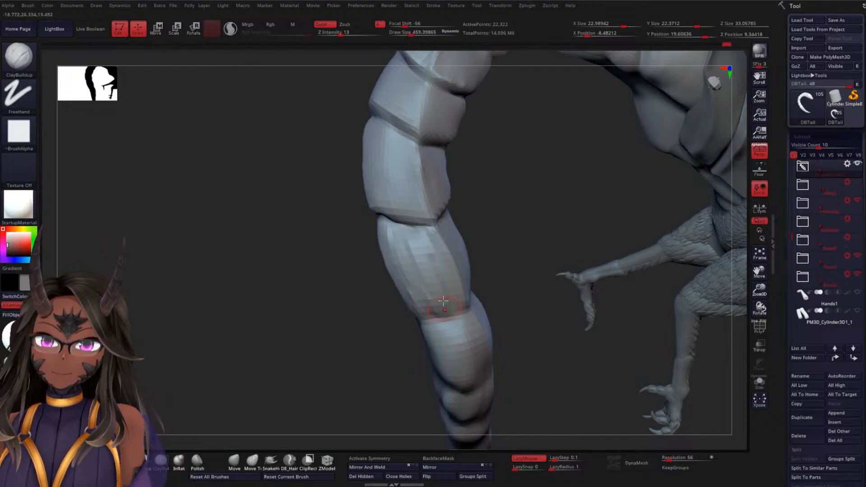
{"action": "left_click_drag", "start_coordinate": [429, 243], "coordinate": [460, 279]}
Build up the tenth segment's inner face with ClayBuildup strokes running from the upper crease to the lower one
{"action": "mouse_move", "coordinate": [519, 271]}
{"action": "left_mouse_down"}
{"action": "mouse_move", "coordinate": [484, 237]}
{"action": "mouse_move", "coordinate": [481, 307]}
{"action": "left_mouse_up"}
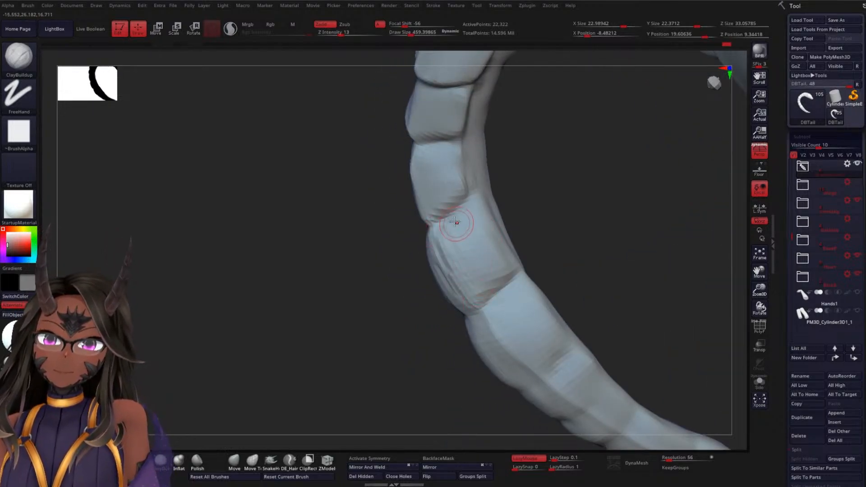
{"action": "mouse_move", "coordinate": [458, 223]}
{"action": "left_mouse_down"}
{"action": "mouse_move", "coordinate": [488, 294]}
{"action": "mouse_move", "coordinate": [498, 280]}
{"action": "left_mouse_up"}
{"action": "left_click_drag", "start_coordinate": [478, 208], "coordinate": [510, 272]}
{"action": "mouse_move", "coordinate": [549, 243]}
{"action": "left_mouse_down"}
{"action": "mouse_move", "coordinate": [582, 224]}
{"action": "mouse_move", "coordinate": [546, 244]}
{"action": "left_mouse_up"}
Smooth the built-up clay over the tenth segment and add volume just below its upper crease
{"action": "mouse_move", "coordinate": [483, 259]}
{"action": "left_mouse_down", "text": "shift"}
{"action": "mouse_move", "coordinate": [493, 256]}
{"action": "mouse_move", "coordinate": [477, 218]}
{"action": "mouse_move", "coordinate": [456, 237]}
{"action": "mouse_move", "coordinate": [462, 282]}
{"action": "mouse_move", "coordinate": [438, 238]}
{"action": "mouse_move", "coordinate": [504, 270]}
{"action": "mouse_move", "coordinate": [595, 210]}
{"action": "left_mouse_up", "text": "shift"}
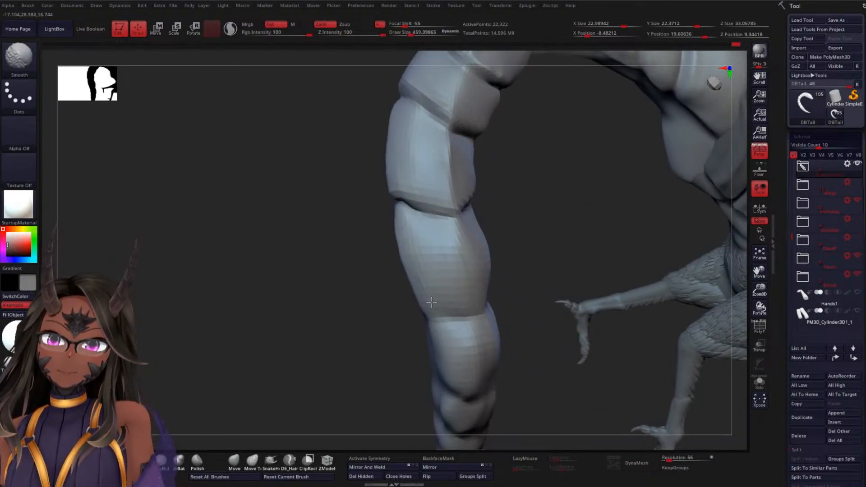
{"action": "mouse_move", "coordinate": [337, 299]}
{"action": "left_mouse_down"}
{"action": "mouse_move", "coordinate": [345, 325]}
{"action": "mouse_move", "coordinate": [369, 319]}
{"action": "mouse_move", "coordinate": [379, 297]}
{"action": "left_mouse_up"}
{"action": "left_click_drag", "start_coordinate": [569, 239], "coordinate": [572, 203]}
{"action": "mouse_move", "coordinate": [400, 214]}
{"action": "left_mouse_down", "text": "shift"}
{"action": "mouse_move", "coordinate": [446, 243]}
{"action": "mouse_move", "coordinate": [530, 257]}
{"action": "mouse_move", "coordinate": [493, 282]}
{"action": "mouse_move", "coordinate": [504, 267]}
{"action": "mouse_move", "coordinate": [486, 225]}
{"action": "left_mouse_up", "text": "shift"}
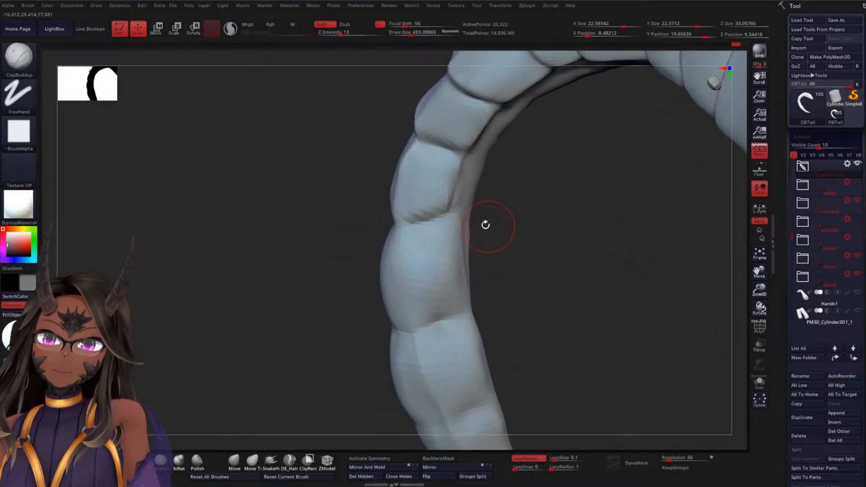
{"action": "left_click_drag", "start_coordinate": [412, 232], "coordinate": [441, 229], "text": "shift"}
{"action": "left_click_drag", "start_coordinate": [271, 294], "coordinate": [300, 292]}
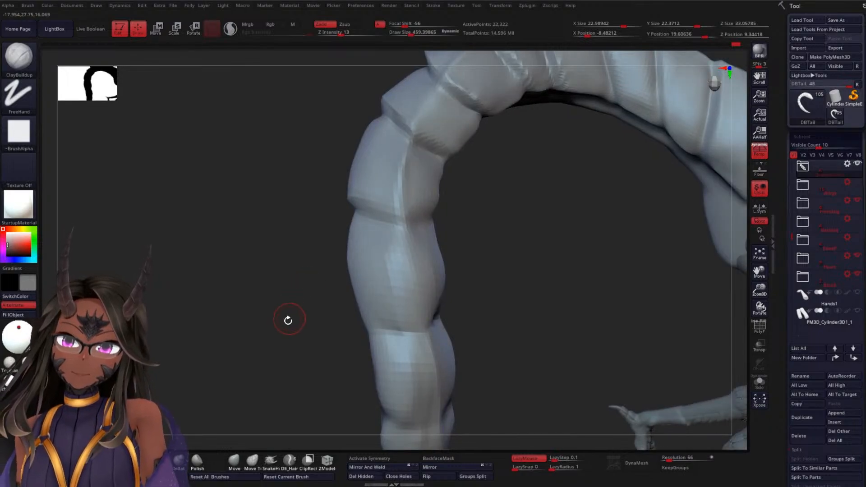
Recut the crease between the ninth and tenth segments with the DamStandard brush, working around both sides
{"action": "key", "text": "b"}
{"action": "key", "text": "d"}
{"action": "key", "text": "s"}
{"action": "mouse_move", "coordinate": [253, 361]}
{"action": "left_mouse_down"}
{"action": "mouse_move", "coordinate": [487, 245]}
{"action": "mouse_move", "coordinate": [415, 233]}
{"action": "left_mouse_up"}
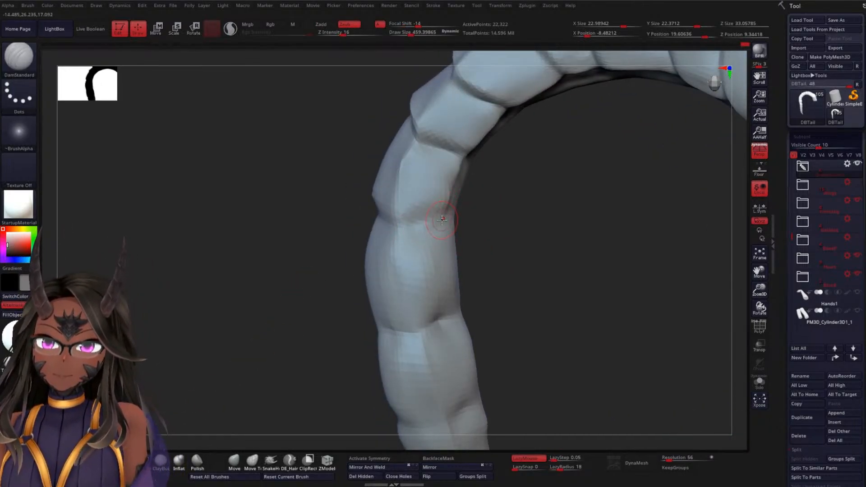
{"action": "left_click_drag", "start_coordinate": [487, 226], "coordinate": [569, 251]}
{"action": "left_click_drag", "start_coordinate": [362, 206], "coordinate": [410, 234]}
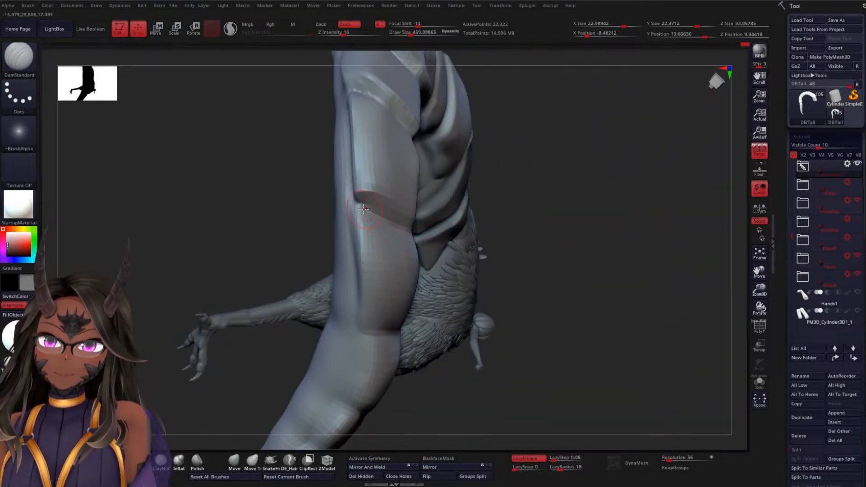
Sharpen the ninth segment's lower side corner and the side groove running along its inner edge
{"action": "mouse_move", "coordinate": [493, 239]}
{"action": "left_mouse_down"}
{"action": "mouse_move", "coordinate": [538, 271]}
{"action": "mouse_move", "coordinate": [351, 198]}
{"action": "mouse_move", "coordinate": [422, 221]}
{"action": "left_mouse_up"}
{"action": "left_click_drag", "start_coordinate": [494, 214], "coordinate": [395, 226]}
{"action": "left_click_drag", "start_coordinate": [497, 199], "coordinate": [442, 149]}
{"action": "left_click_drag", "start_coordinate": [407, 177], "coordinate": [444, 181], "text": "shift"}
{"action": "left_click_drag", "start_coordinate": [532, 196], "coordinate": [502, 194]}
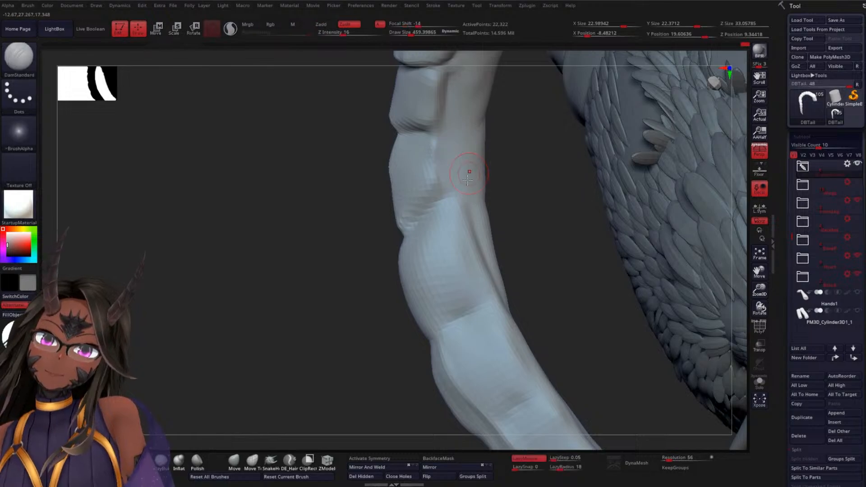
{"action": "mouse_move", "coordinate": [296, 351]}
{"action": "left_mouse_down", "text": "alt"}
{"action": "mouse_move", "coordinate": [290, 296]}
{"action": "mouse_move", "coordinate": [332, 288]}
{"action": "mouse_move", "coordinate": [317, 250]}
{"action": "mouse_move", "coordinate": [254, 347]}
{"action": "left_mouse_up", "text": "alt"}
{"action": "mouse_move", "coordinate": [441, 278]}
{"action": "left_mouse_down"}
{"action": "mouse_move", "coordinate": [379, 249]}
{"action": "mouse_move", "coordinate": [499, 296]}
{"action": "mouse_move", "coordinate": [537, 296]}
{"action": "mouse_move", "coordinate": [543, 278]}
{"action": "left_mouse_up"}
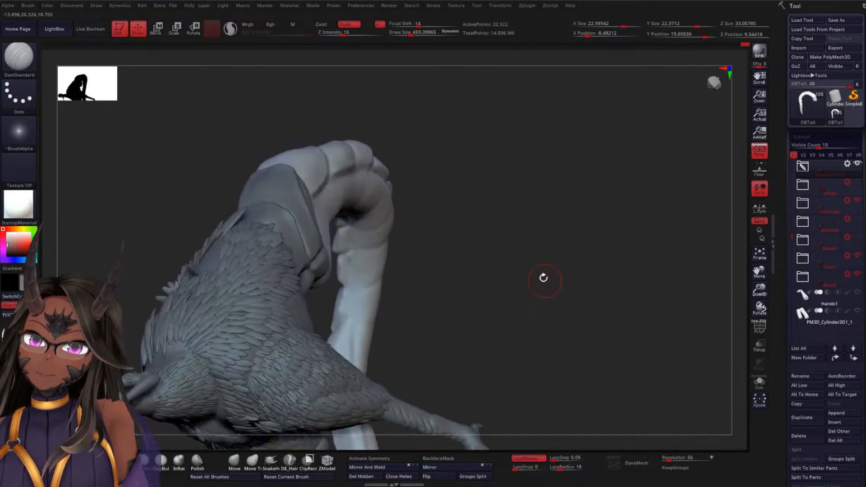
Set the Move brush's draw size to about 438 and reshape the ninth segment's inner side edge
{"action": "mouse_move", "coordinate": [482, 230]}
{"action": "left_mouse_down"}
{"action": "mouse_move", "coordinate": [518, 236]}
{"action": "mouse_move", "coordinate": [437, 291]}
{"action": "mouse_move", "coordinate": [448, 359]}
{"action": "mouse_move", "coordinate": [486, 329]}
{"action": "mouse_move", "coordinate": [408, 354]}
{"action": "left_mouse_up"}
{"action": "key", "text": "b"}
{"action": "key", "text": "m"}
{"action": "key", "text": "v"}
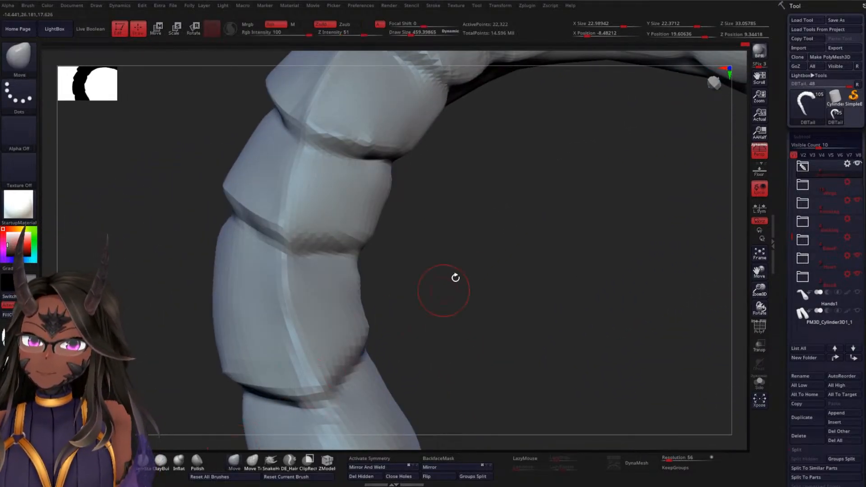
{"action": "key", "text": "space"}
{"action": "left_click_drag", "start_coordinate": [470, 265], "coordinate": [472, 265]}
{"action": "mouse_move", "coordinate": [363, 296]}
{"action": "left_mouse_down"}
{"action": "mouse_move", "coordinate": [371, 296]}
{"action": "mouse_move", "coordinate": [368, 272]}
{"action": "left_mouse_up"}
{"action": "left_click_drag", "start_coordinate": [454, 274], "coordinate": [351, 288]}
{"action": "key", "text": "space"}
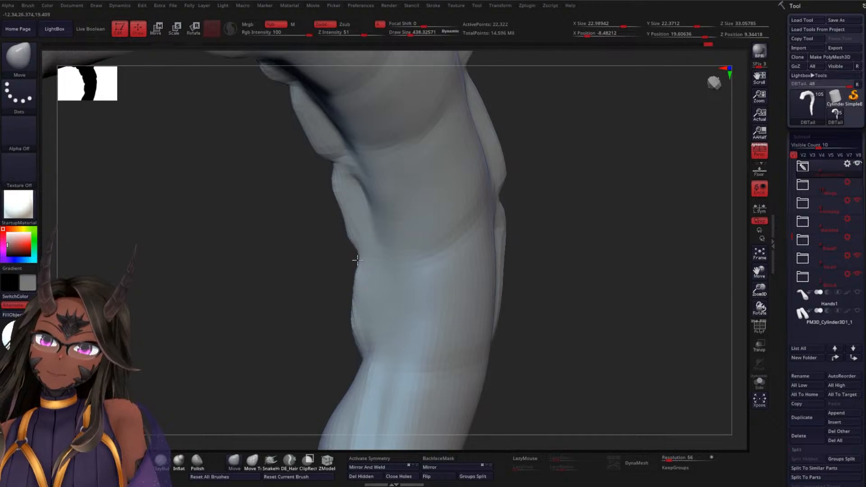
{"action": "mouse_move", "coordinate": [353, 319]}
{"action": "left_mouse_down"}
{"action": "mouse_move", "coordinate": [304, 302]}
{"action": "mouse_move", "coordinate": [362, 305]}
{"action": "left_mouse_up"}
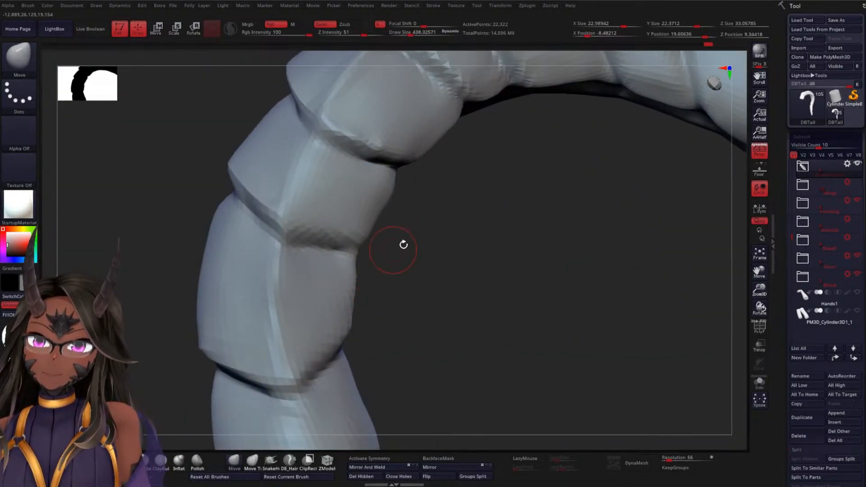
Smooth the tenth segment's outer face and define its centre ridge downward from the upper crease with DamStandard
{"action": "left_click_drag", "start_coordinate": [433, 310], "coordinate": [444, 249]}
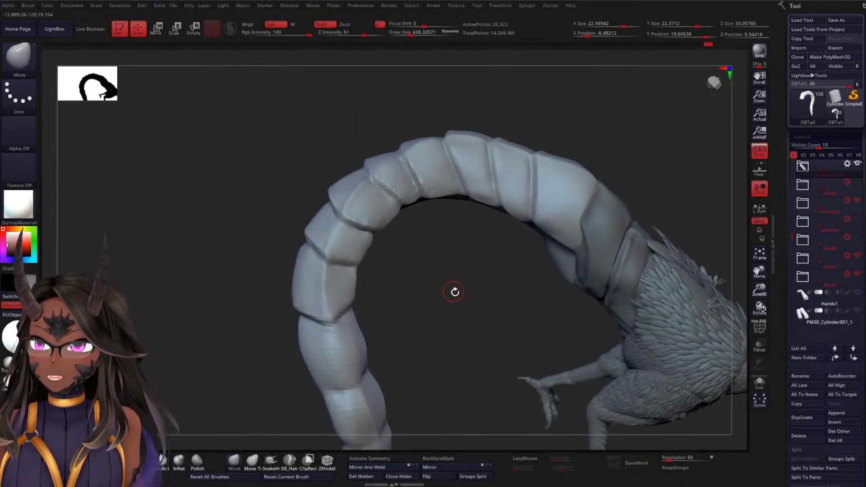
{"action": "left_click_drag", "start_coordinate": [455, 292], "coordinate": [456, 235]}
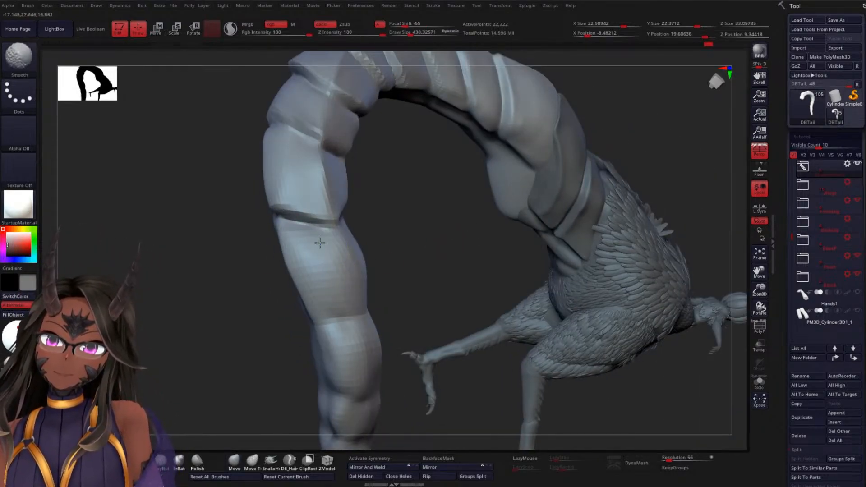
{"action": "left_click_drag", "start_coordinate": [276, 303], "coordinate": [197, 336]}
{"action": "left_click", "coordinate": [143, 462]}
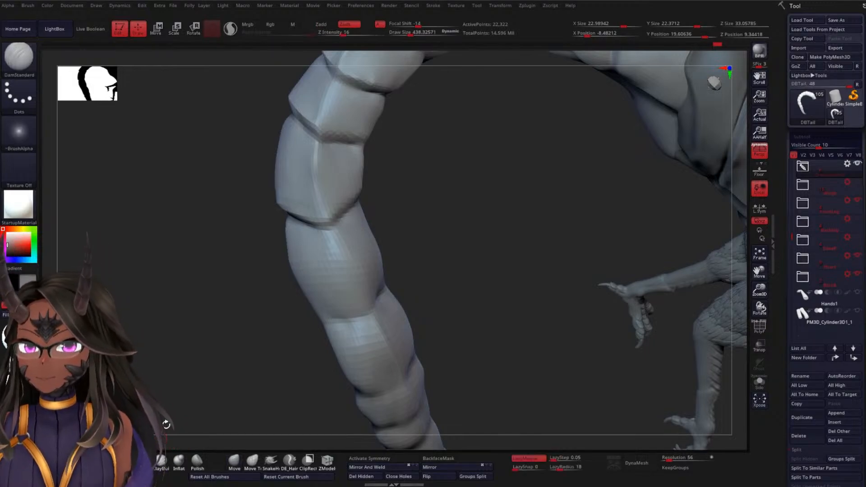
{"action": "left_click_drag", "start_coordinate": [330, 233], "coordinate": [352, 293]}
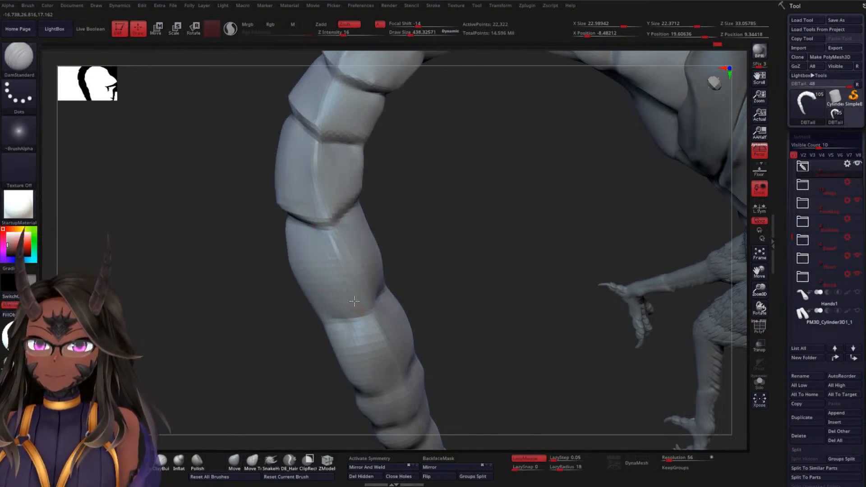
{"action": "left_click_drag", "start_coordinate": [324, 221], "coordinate": [325, 219]}
Cut the crease below the tenth segment across its inner face and smooth the surface around the centre ridge
{"action": "left_click_drag", "start_coordinate": [436, 290], "coordinate": [421, 275]}
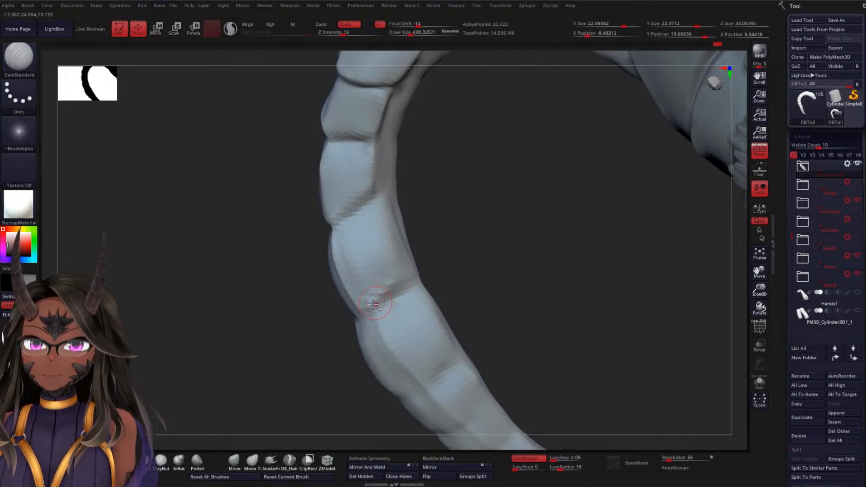
{"action": "left_click_drag", "start_coordinate": [454, 236], "coordinate": [445, 238]}
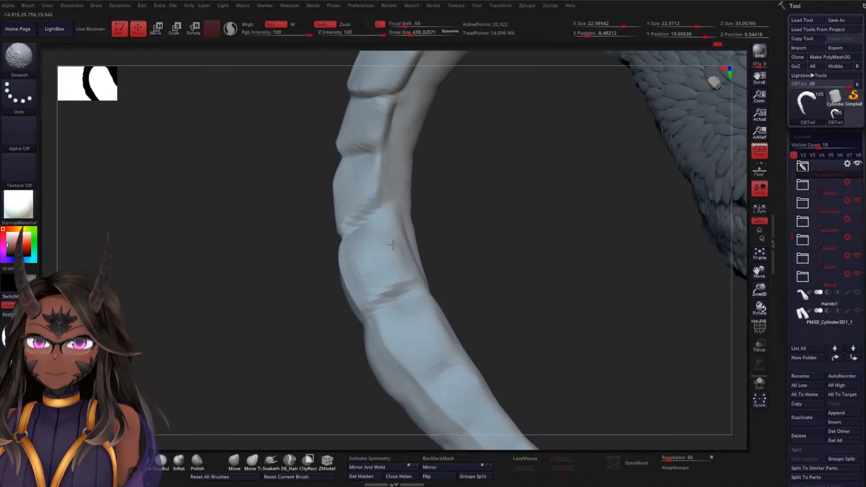
{"action": "left_click_drag", "start_coordinate": [376, 252], "coordinate": [366, 290], "text": "shift"}
{"action": "mouse_move", "coordinate": [267, 326]}
{"action": "left_mouse_down"}
{"action": "mouse_move", "coordinate": [295, 329]}
{"action": "mouse_move", "coordinate": [347, 285]}
{"action": "left_mouse_up"}
{"action": "left_click_drag", "start_coordinate": [224, 365], "coordinate": [307, 336]}
{"action": "left_click_drag", "start_coordinate": [446, 312], "coordinate": [400, 308]}
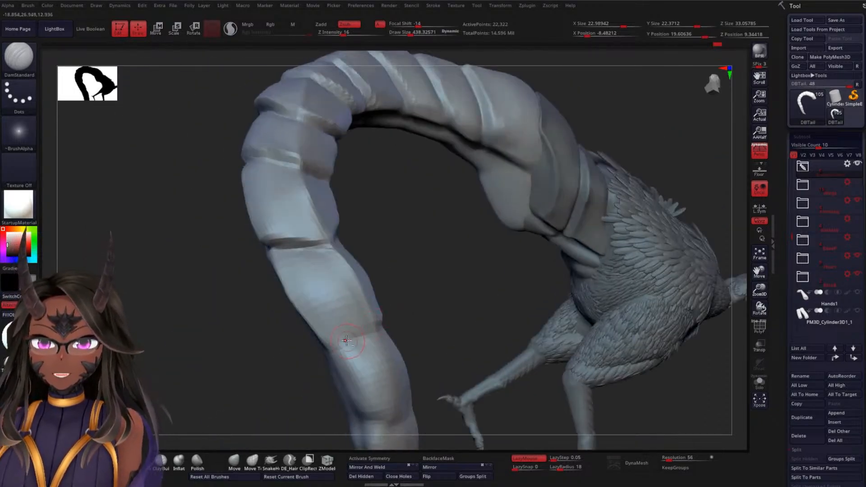
Sharpen the crease below the tenth segment with DamStandard and smooth the inner face around it
{"action": "left_click_drag", "start_coordinate": [300, 349], "coordinate": [234, 379]}
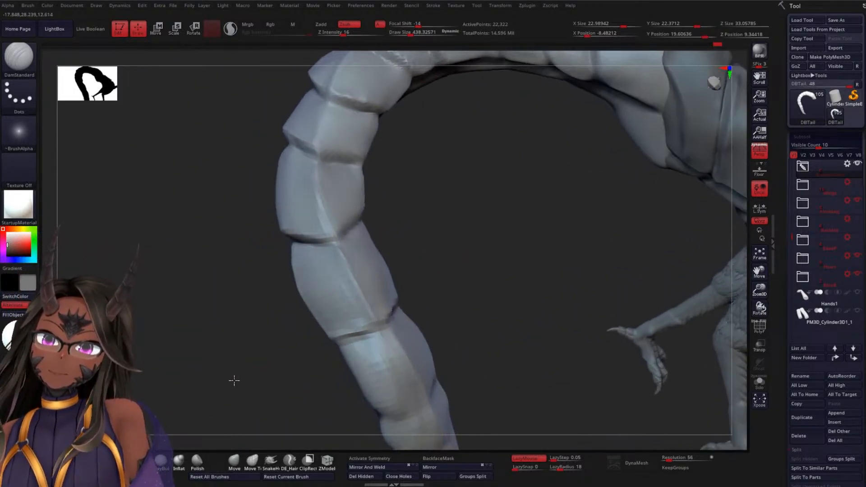
{"action": "key", "text": "shift"}
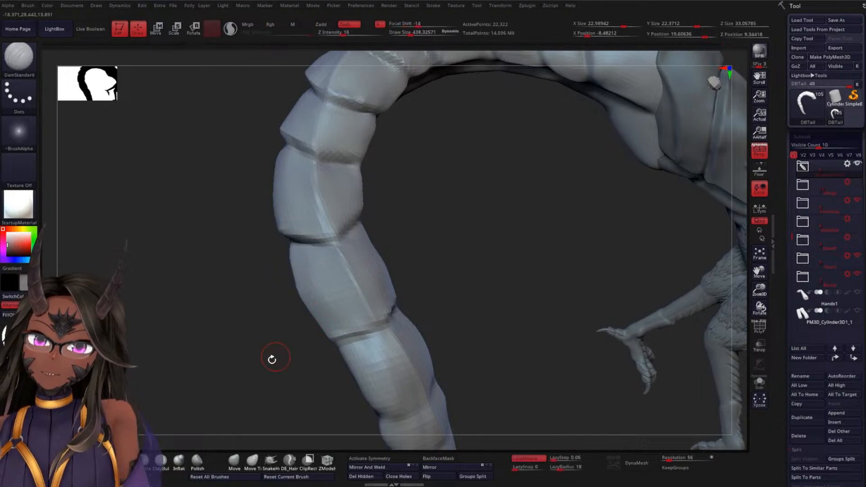
{"action": "left_click_drag", "start_coordinate": [272, 356], "coordinate": [257, 368]}
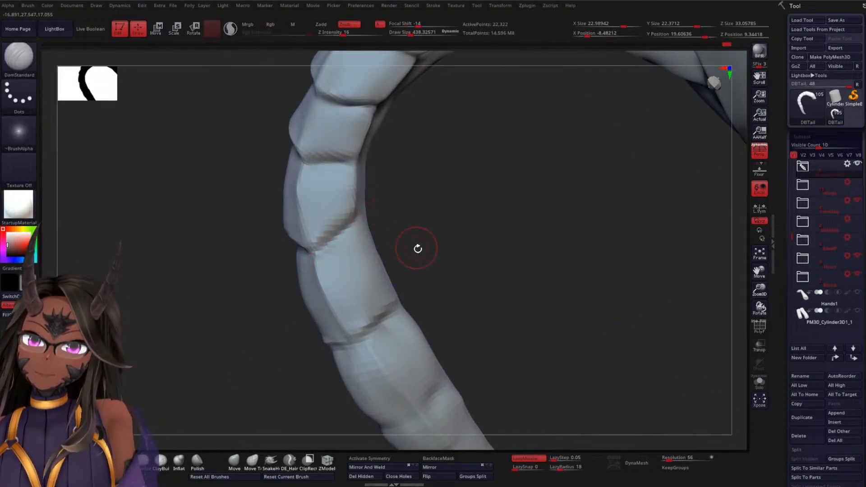
{"action": "mouse_move", "coordinate": [417, 248]}
{"action": "left_mouse_down"}
{"action": "mouse_move", "coordinate": [416, 272]}
{"action": "mouse_move", "coordinate": [439, 257]}
{"action": "left_mouse_up"}
{"action": "key", "text": "shift"}
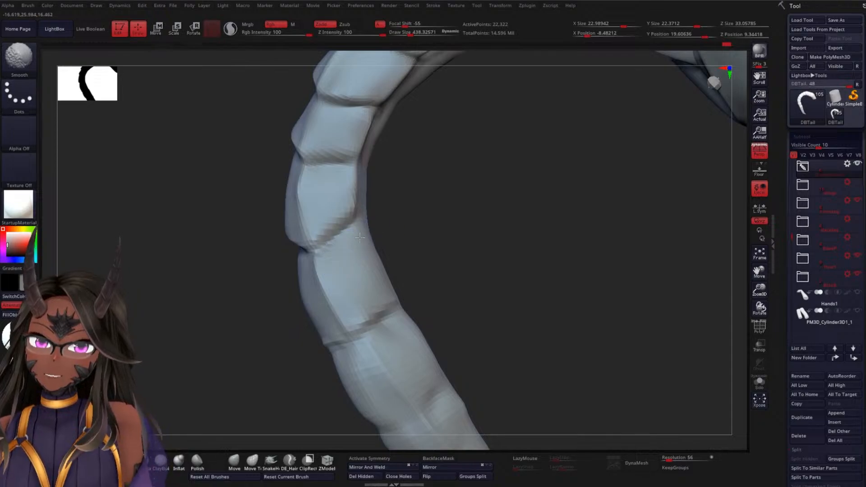
{"action": "mouse_move", "coordinate": [359, 238]}
{"action": "left_mouse_down"}
{"action": "mouse_move", "coordinate": [466, 223]}
{"action": "mouse_move", "coordinate": [299, 271]}
{"action": "mouse_move", "coordinate": [180, 332]}
{"action": "mouse_move", "coordinate": [218, 304]}
{"action": "mouse_move", "coordinate": [418, 226]}
{"action": "mouse_move", "coordinate": [289, 235]}
{"action": "left_mouse_up"}
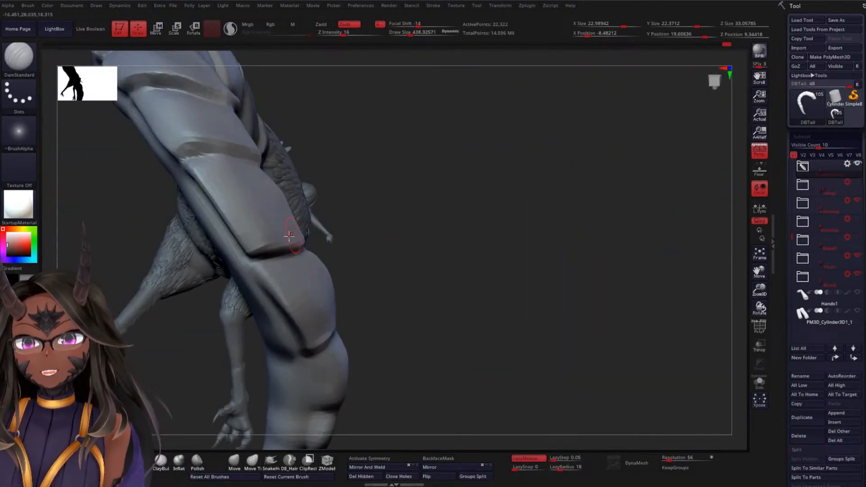
Set the Move Topological brush's draw size to about 724 and reshape the edges around the newest crosswise crease toward the tip
{"action": "left_click_drag", "start_coordinate": [459, 271], "coordinate": [308, 187]}
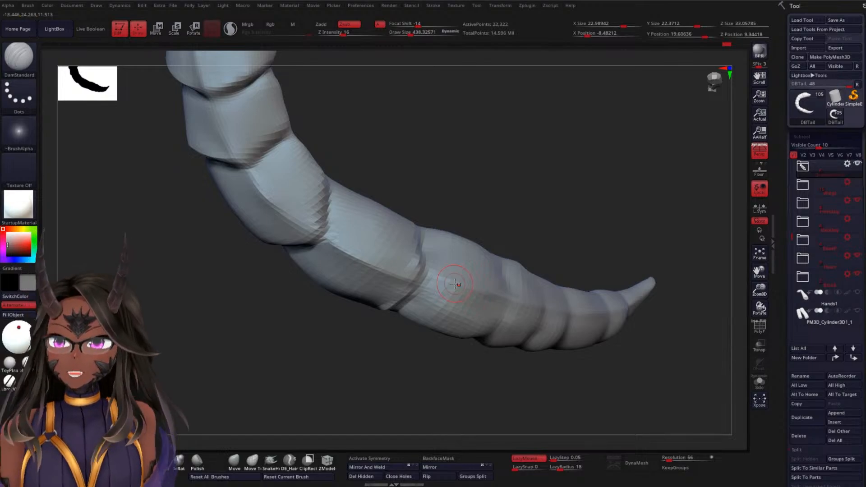
{"action": "mouse_move", "coordinate": [525, 205]}
{"action": "left_mouse_down"}
{"action": "mouse_move", "coordinate": [533, 215]}
{"action": "mouse_move", "coordinate": [429, 326]}
{"action": "left_mouse_up"}
{"action": "left_click", "coordinate": [241, 465]}
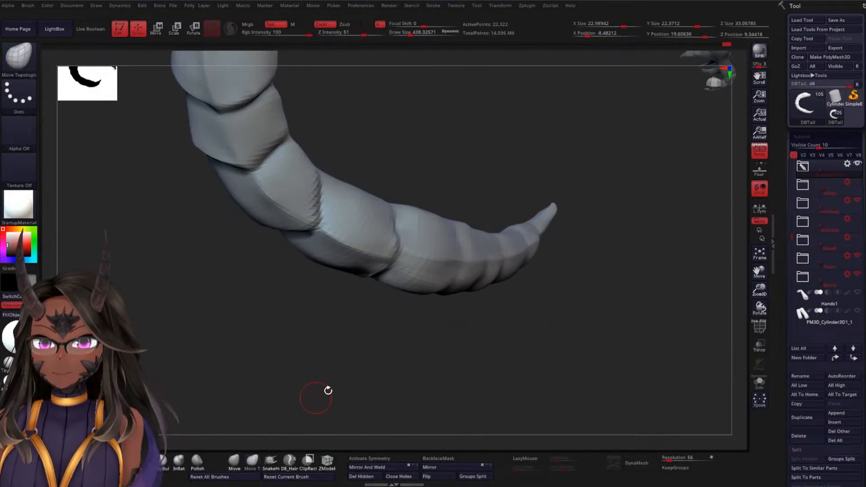
{"action": "key", "text": "space"}
{"action": "left_click_drag", "start_coordinate": [560, 305], "coordinate": [473, 259]}
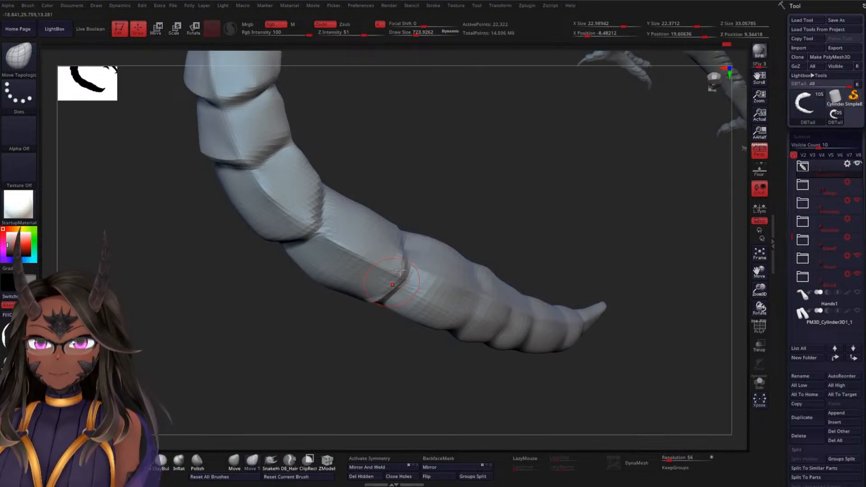
{"action": "left_click_drag", "start_coordinate": [454, 217], "coordinate": [445, 236]}
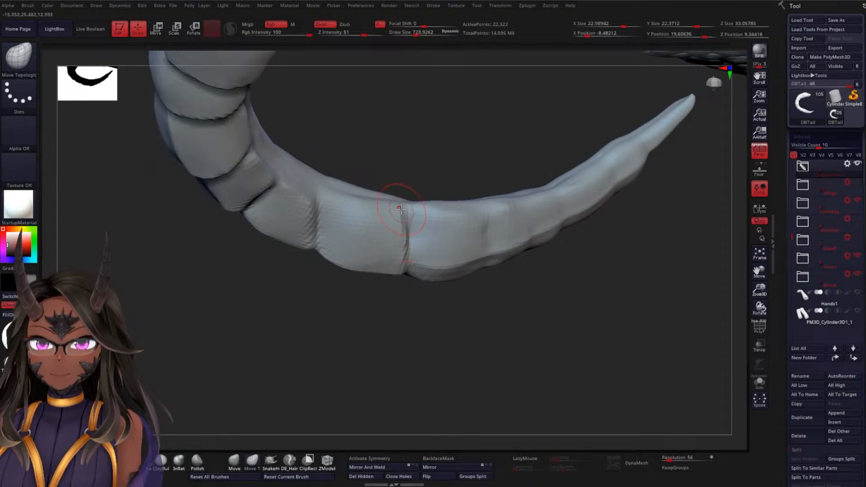
{"action": "mouse_move", "coordinate": [404, 170]}
{"action": "left_mouse_down"}
{"action": "mouse_move", "coordinate": [414, 149]}
{"action": "mouse_move", "coordinate": [445, 190]}
{"action": "mouse_move", "coordinate": [443, 293]}
{"action": "mouse_move", "coordinate": [422, 296]}
{"action": "mouse_move", "coordinate": [429, 381]}
{"action": "mouse_move", "coordinate": [423, 246]}
{"action": "mouse_move", "coordinate": [452, 269]}
{"action": "left_mouse_up"}
Set the draw size to about 459, smooth the newly creased segment's faces and sharpen its crosswise creases with DamStandard
{"action": "key", "text": "space"}
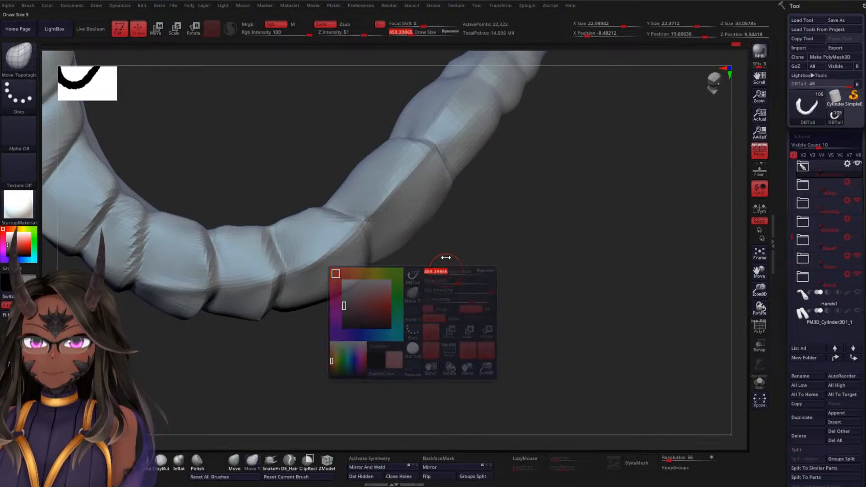
{"action": "key", "text": "shift"}
{"action": "left_click_drag", "start_coordinate": [446, 179], "coordinate": [477, 283]}
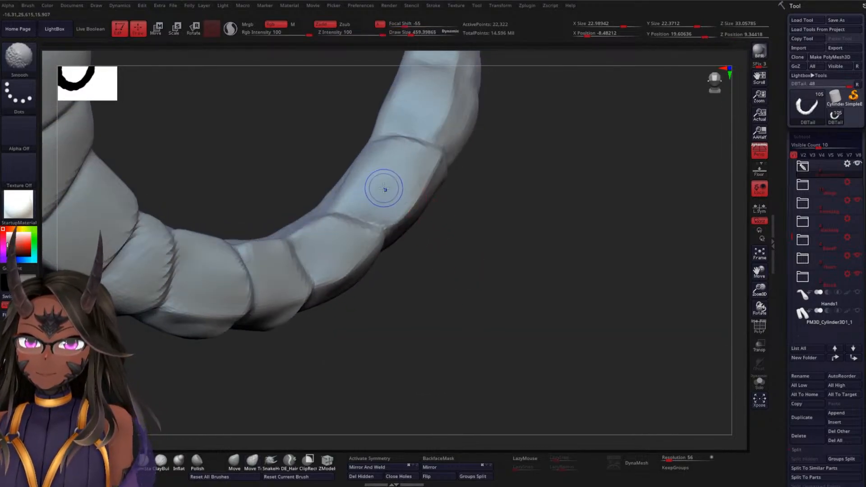
{"action": "left_click_drag", "start_coordinate": [485, 228], "coordinate": [475, 244]}
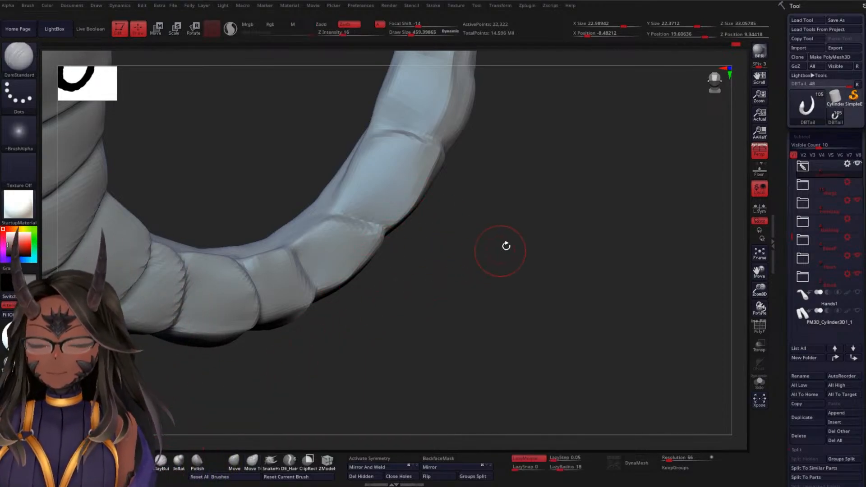
{"action": "mouse_move", "coordinate": [505, 245]}
{"action": "left_mouse_down"}
{"action": "mouse_move", "coordinate": [486, 254]}
{"action": "mouse_move", "coordinate": [498, 278]}
{"action": "left_mouse_up"}
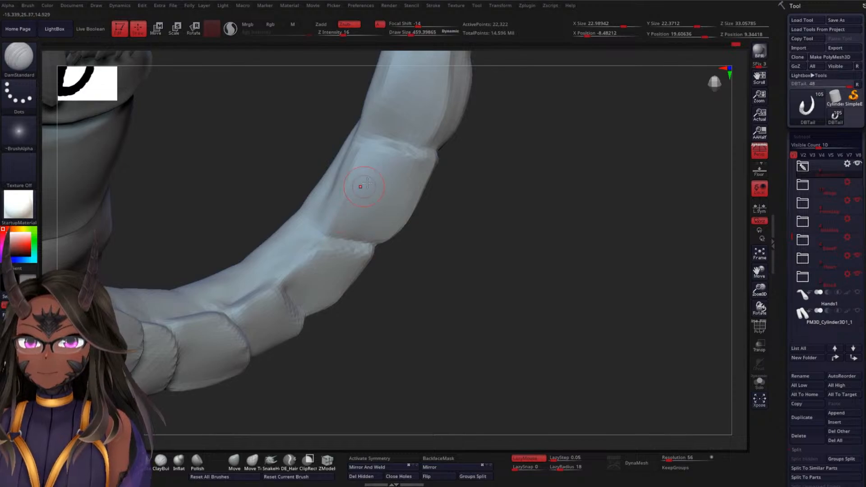
{"action": "left_click_drag", "start_coordinate": [463, 165], "coordinate": [478, 155]}
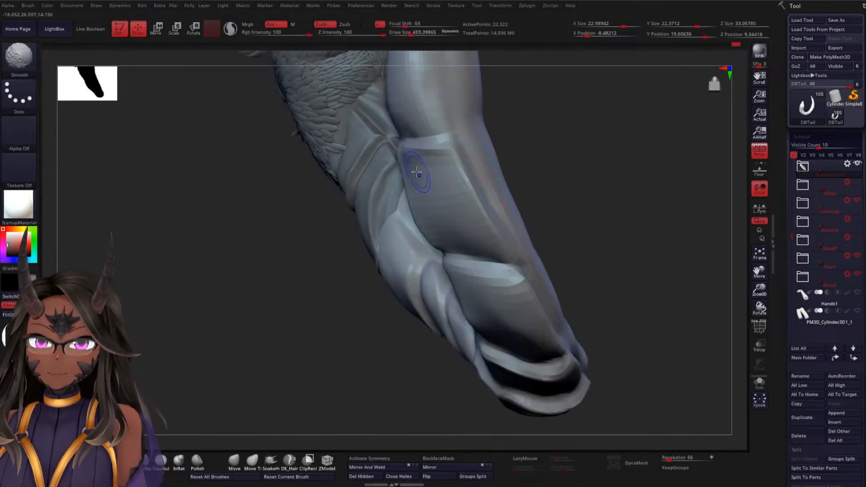
Carve the side groove and adjoining crease along the same segment with DamStandard, and smooth its outer face
{"action": "left_click_drag", "start_coordinate": [455, 159], "coordinate": [502, 265]}
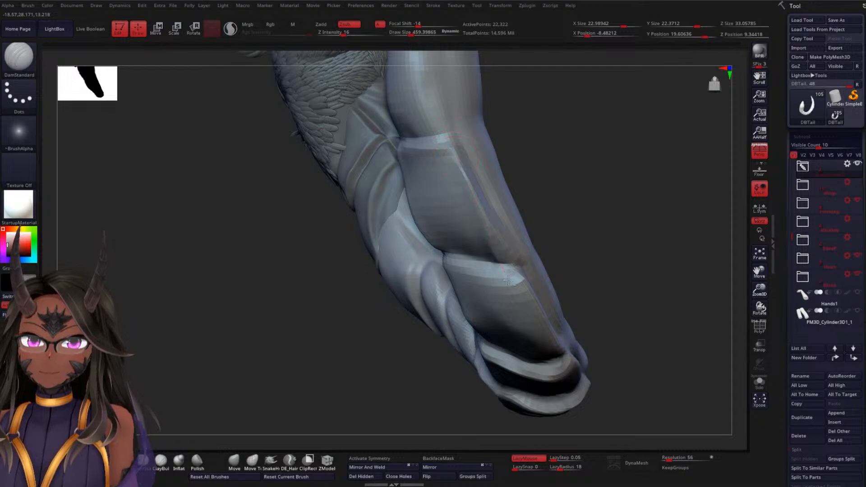
{"action": "mouse_move", "coordinate": [569, 250]}
{"action": "left_mouse_down"}
{"action": "mouse_move", "coordinate": [594, 238]}
{"action": "mouse_move", "coordinate": [569, 203]}
{"action": "left_mouse_up"}
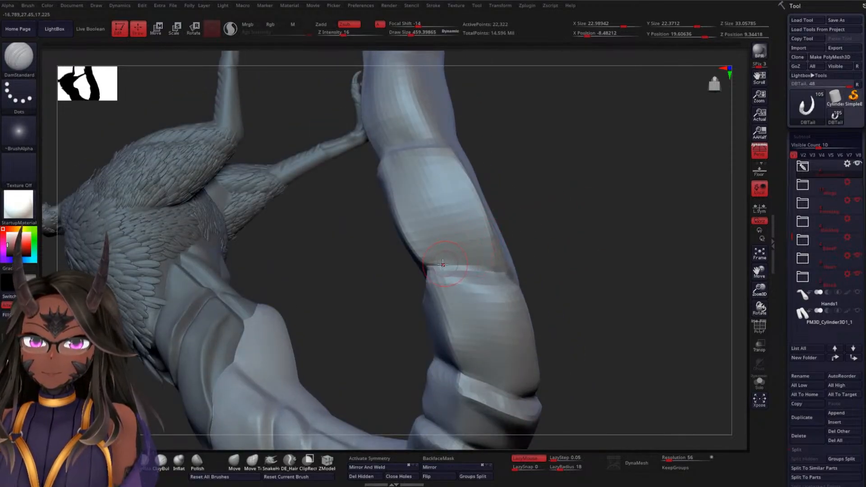
{"action": "mouse_move", "coordinate": [443, 264]}
{"action": "left_mouse_down"}
{"action": "mouse_move", "coordinate": [518, 270]}
{"action": "mouse_move", "coordinate": [611, 257]}
{"action": "left_mouse_up"}
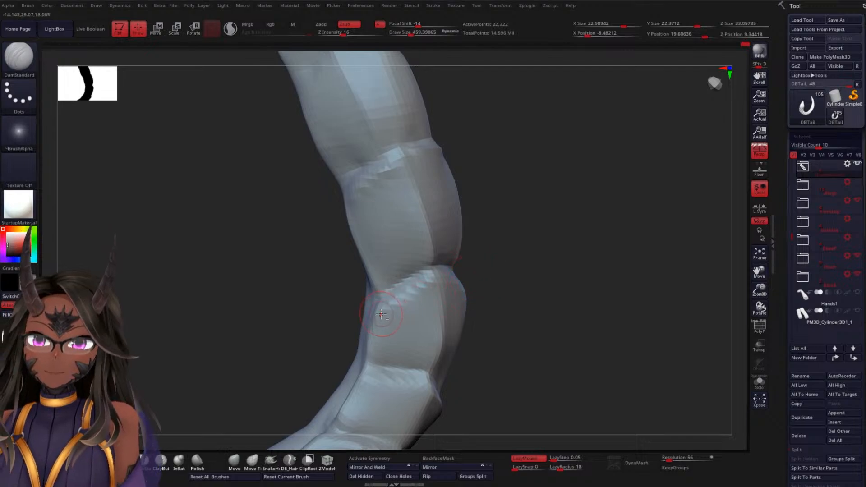
{"action": "left_click_drag", "start_coordinate": [538, 277], "coordinate": [490, 285]}
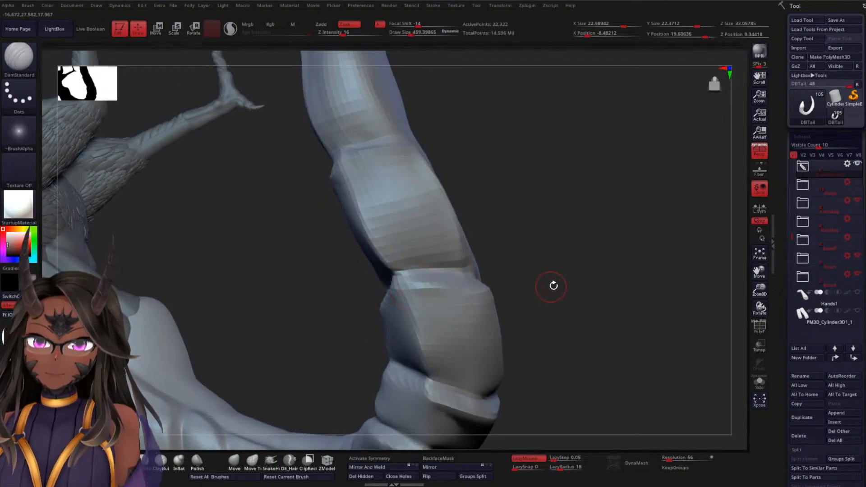
{"action": "left_click_drag", "start_coordinate": [554, 284], "coordinate": [469, 244]}
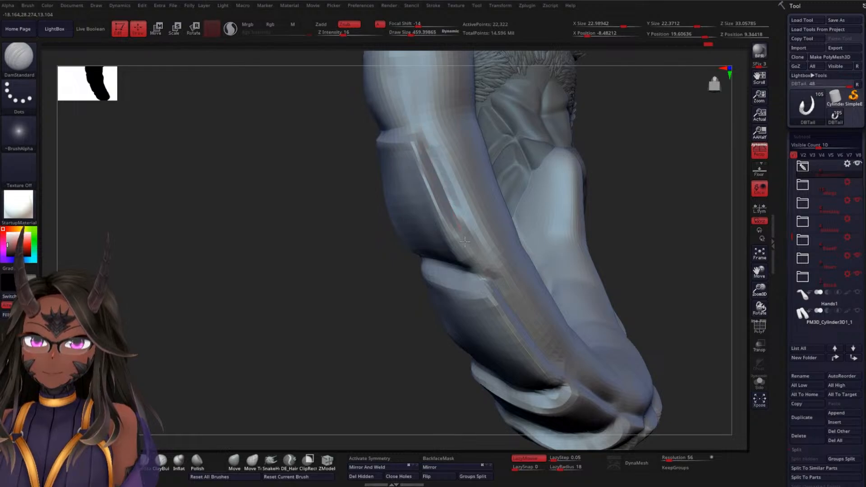
{"action": "mouse_move", "coordinate": [288, 274]}
{"action": "left_mouse_down"}
{"action": "mouse_move", "coordinate": [315, 246]}
{"action": "mouse_move", "coordinate": [433, 205]}
{"action": "left_mouse_up"}
{"action": "key", "text": "shift"}
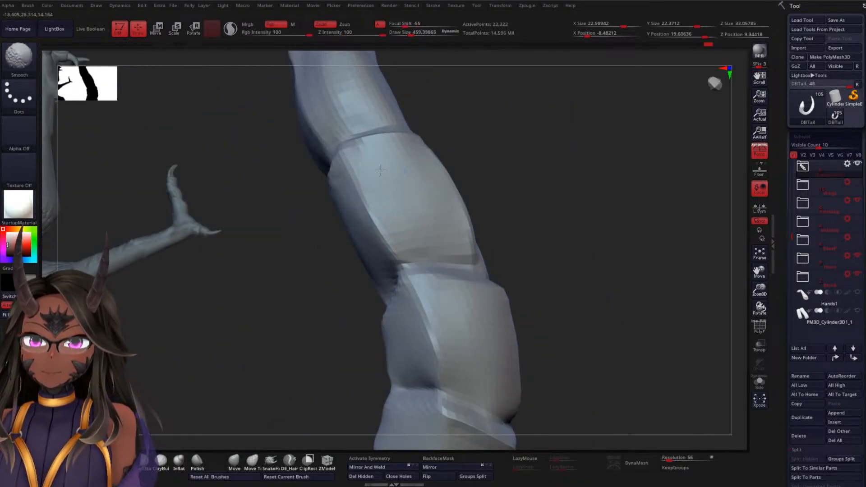
Continue the crosswise crease around the inner face toward the tip and cut the side groove leading into it
{"action": "left_click_drag", "start_coordinate": [546, 207], "coordinate": [356, 185]}
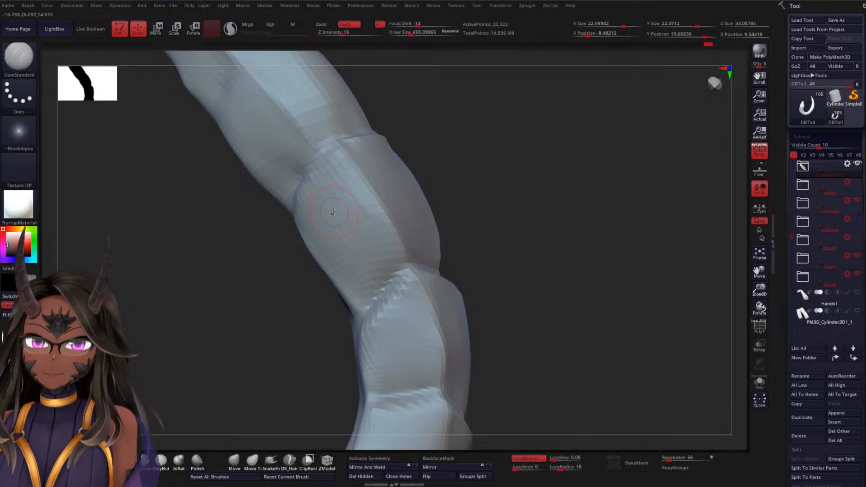
{"action": "mouse_move", "coordinate": [511, 221]}
{"action": "left_mouse_down"}
{"action": "mouse_move", "coordinate": [512, 207]}
{"action": "mouse_move", "coordinate": [479, 219]}
{"action": "mouse_move", "coordinate": [515, 192]}
{"action": "mouse_move", "coordinate": [500, 207]}
{"action": "mouse_move", "coordinate": [479, 207]}
{"action": "mouse_move", "coordinate": [506, 226]}
{"action": "mouse_move", "coordinate": [494, 225]}
{"action": "left_mouse_up"}
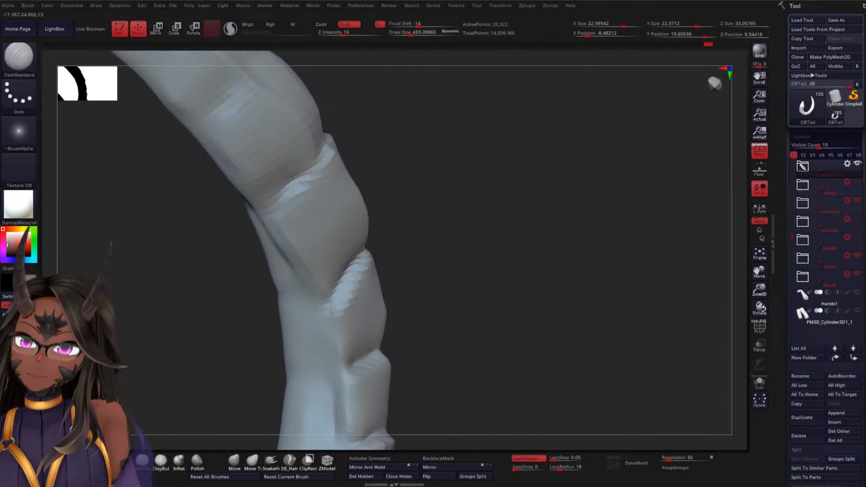
{"action": "left_click_drag", "start_coordinate": [445, 196], "coordinate": [368, 154]}
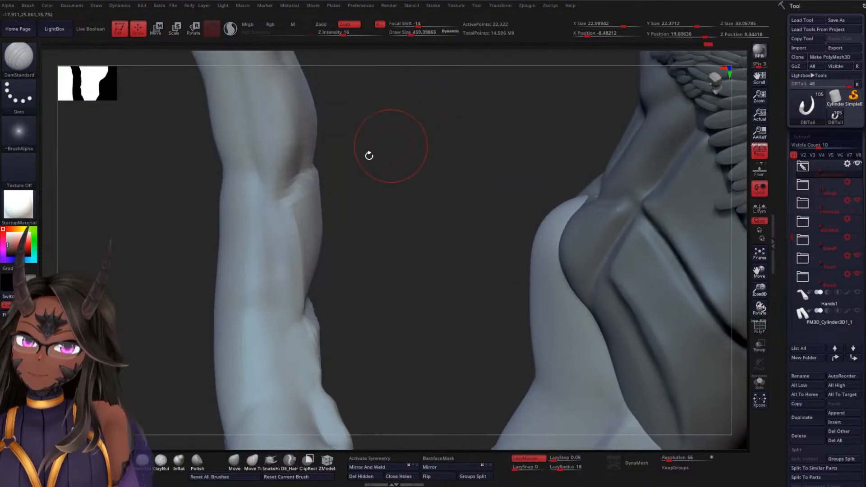
{"action": "left_click_drag", "start_coordinate": [374, 189], "coordinate": [379, 257]}
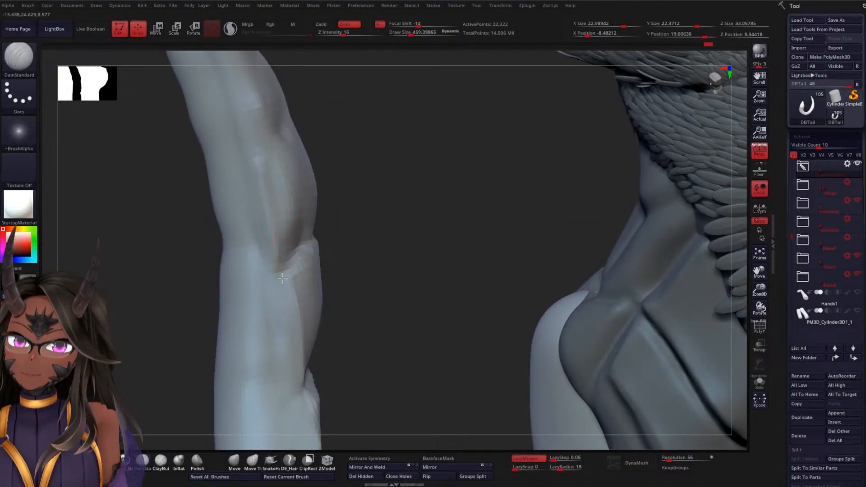
{"action": "left_click_drag", "start_coordinate": [419, 219], "coordinate": [399, 208]}
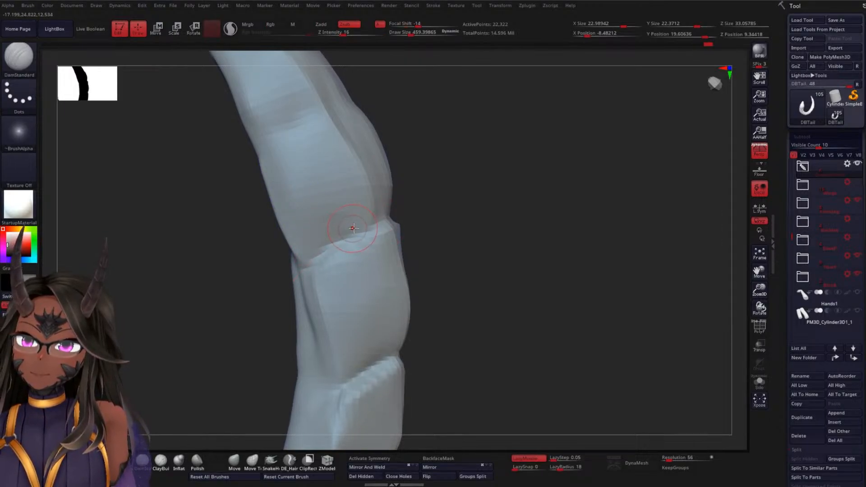
Smooth the inner side of the tail around the last crosswise crease before the tip
{"action": "left_click_drag", "start_coordinate": [436, 234], "coordinate": [458, 215]}
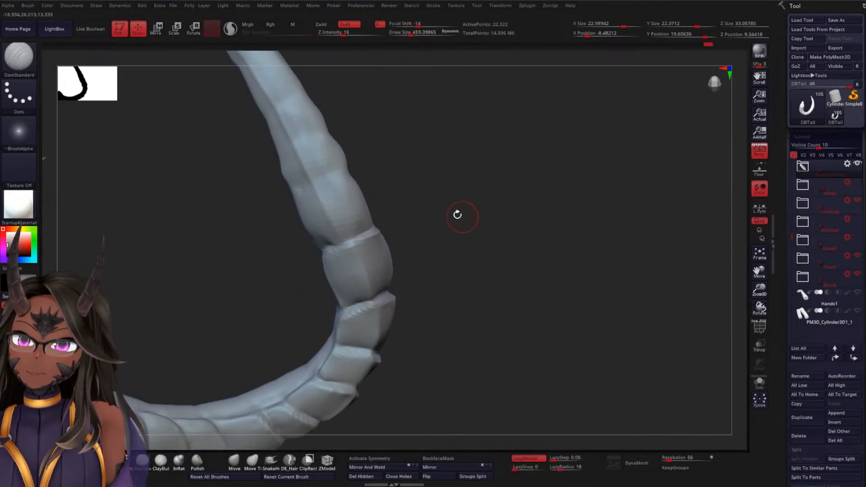
{"action": "mouse_move", "coordinate": [354, 212]}
{"action": "left_mouse_down", "text": "shift"}
{"action": "mouse_move", "coordinate": [340, 189]}
{"action": "mouse_move", "coordinate": [328, 231]}
{"action": "left_mouse_up", "text": "shift"}
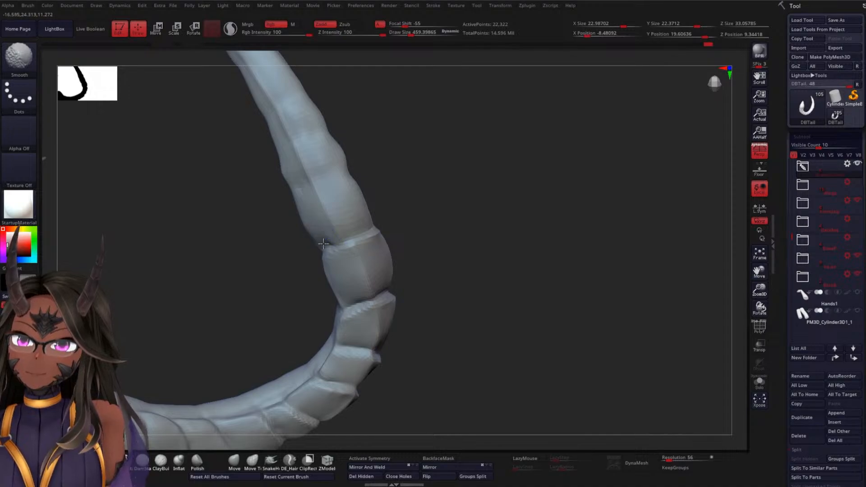
{"action": "left_click_drag", "start_coordinate": [465, 232], "coordinate": [429, 228]}
{"action": "left_click_drag", "start_coordinate": [347, 267], "coordinate": [326, 281], "text": "shift"}
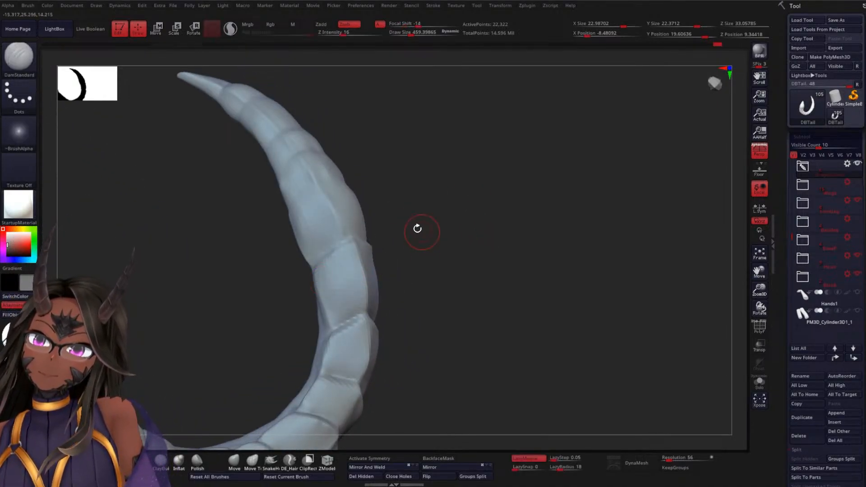
Build up the inner side and far edge of the first undefined segment toward the tip with ClayBuildup
{"action": "key", "text": "b"}
{"action": "key", "text": "c"}
{"action": "key", "text": "b"}
{"action": "left_click_drag", "start_coordinate": [465, 209], "coordinate": [391, 229]}
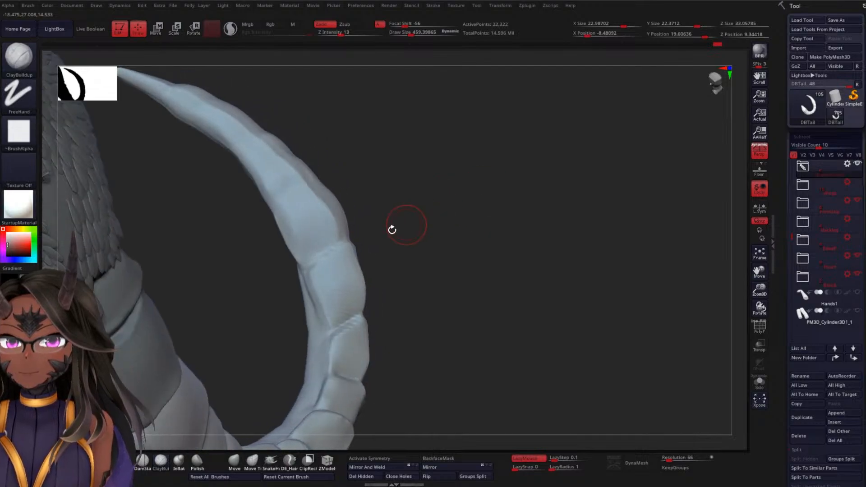
{"action": "left_click_drag", "start_coordinate": [289, 222], "coordinate": [307, 262]}
{"action": "mouse_move", "coordinate": [293, 200]}
{"action": "left_mouse_down"}
{"action": "mouse_move", "coordinate": [286, 209]}
{"action": "mouse_move", "coordinate": [291, 194]}
{"action": "left_mouse_up"}
{"action": "left_click_drag", "start_coordinate": [401, 186], "coordinate": [357, 225]}
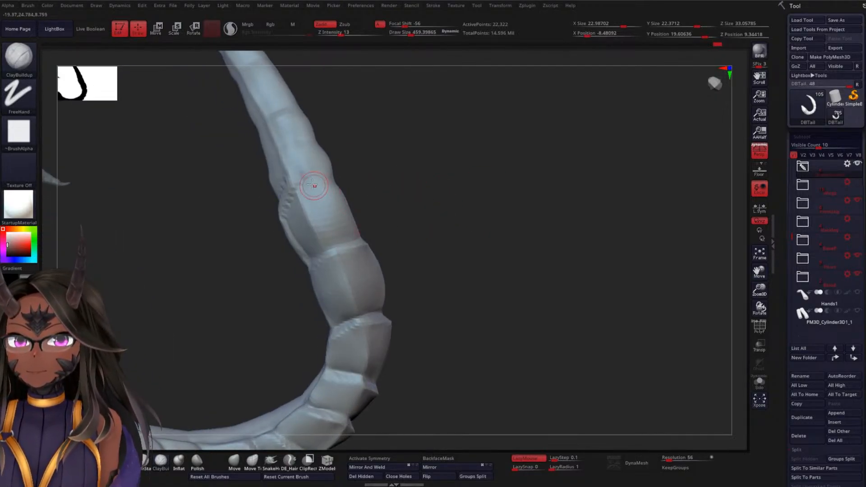
{"action": "left_click_drag", "start_coordinate": [313, 191], "coordinate": [337, 196]}
Add lengthwise ClayBuildup strokes over that segment's centre ridge and both side faces down to its crease
{"action": "mouse_move", "coordinate": [400, 204]}
{"action": "left_mouse_down"}
{"action": "mouse_move", "coordinate": [347, 215]}
{"action": "mouse_move", "coordinate": [357, 229]}
{"action": "mouse_move", "coordinate": [455, 184]}
{"action": "left_mouse_up"}
{"action": "left_click_drag", "start_coordinate": [294, 192], "coordinate": [319, 246]}
{"action": "left_click_drag", "start_coordinate": [424, 225], "coordinate": [375, 239]}
{"action": "left_click_drag", "start_coordinate": [306, 196], "coordinate": [332, 243]}
{"action": "left_click_drag", "start_coordinate": [392, 216], "coordinate": [332, 217]}
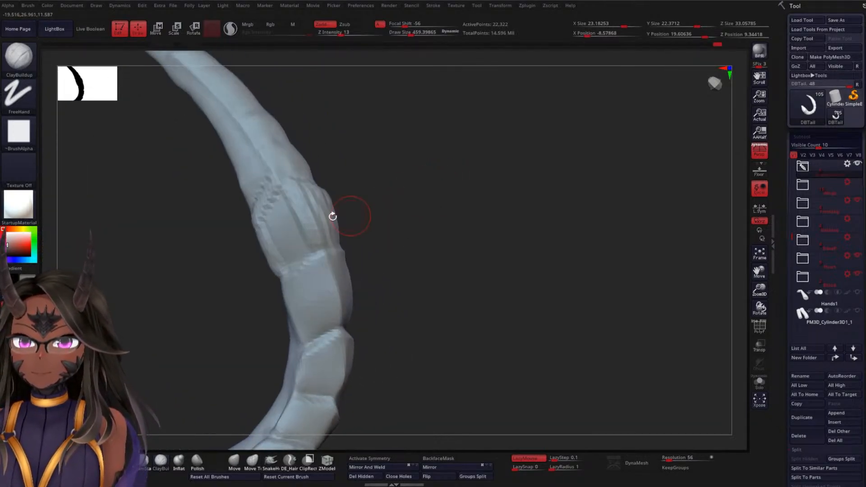
{"action": "left_click_drag", "start_coordinate": [275, 193], "coordinate": [307, 258]}
{"action": "left_click_drag", "start_coordinate": [267, 211], "coordinate": [291, 250]}
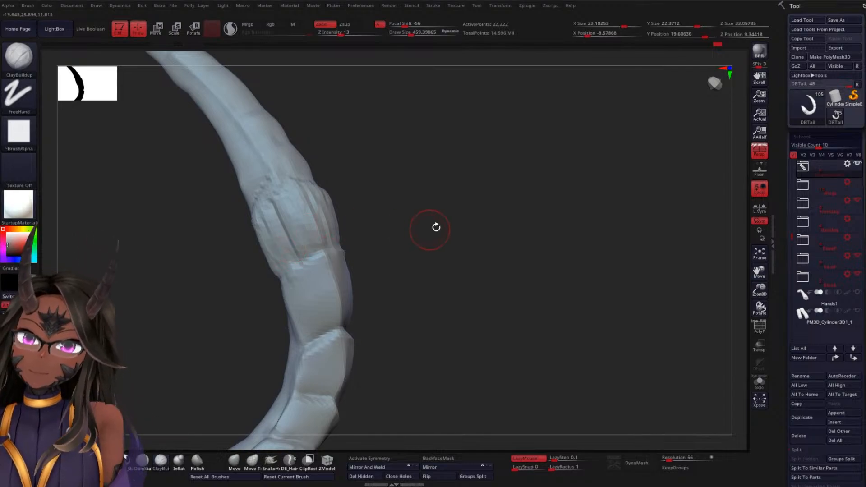
Build volume on the neighbouring segment toward the tail base with lengthwise ClayBuildup strokes across its side, ridge and lower edge
{"action": "left_click_drag", "start_coordinate": [435, 227], "coordinate": [398, 242]}
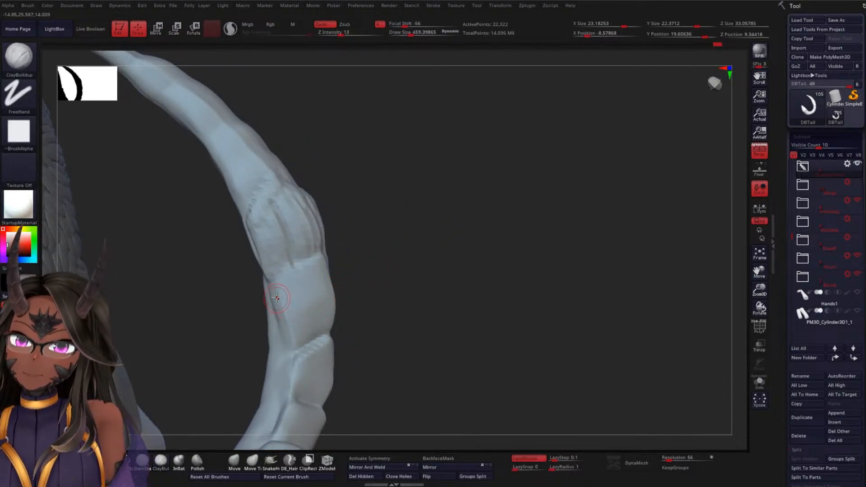
{"action": "left_click_drag", "start_coordinate": [277, 297], "coordinate": [293, 352]}
{"action": "left_click_drag", "start_coordinate": [407, 301], "coordinate": [381, 313]}
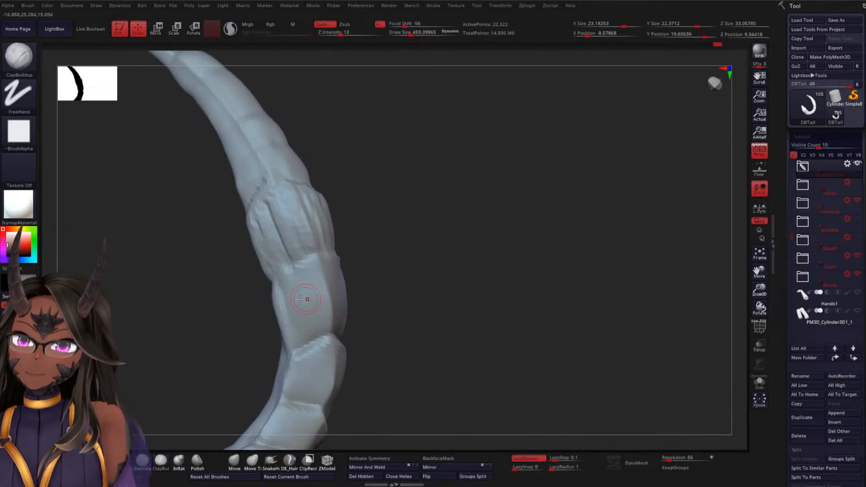
{"action": "left_click_drag", "start_coordinate": [371, 261], "coordinate": [369, 306]}
{"action": "mouse_move", "coordinate": [323, 274]}
{"action": "left_mouse_down"}
{"action": "mouse_move", "coordinate": [342, 333]}
{"action": "mouse_move", "coordinate": [327, 326]}
{"action": "left_mouse_up"}
{"action": "left_click_drag", "start_coordinate": [303, 288], "coordinate": [311, 328]}
{"action": "mouse_move", "coordinate": [442, 260]}
{"action": "left_mouse_down"}
{"action": "mouse_move", "coordinate": [452, 259]}
{"action": "mouse_move", "coordinate": [420, 275]}
{"action": "left_mouse_up"}
{"action": "left_click_drag", "start_coordinate": [295, 353], "coordinate": [267, 374]}
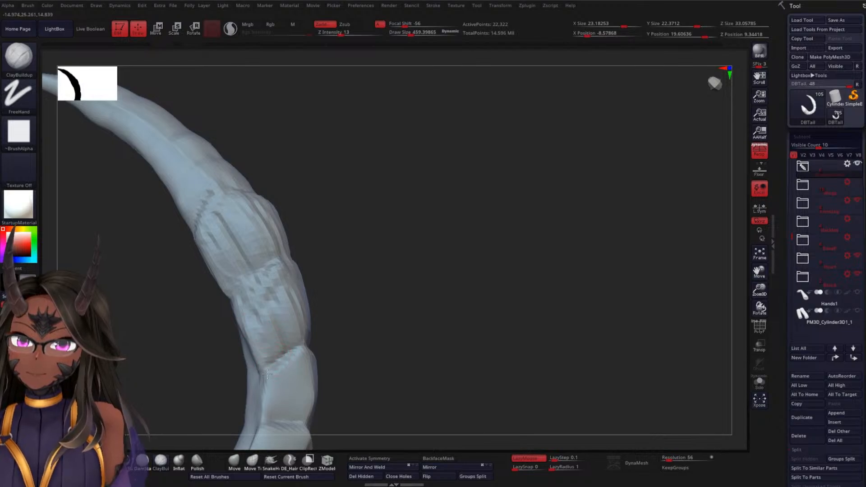
Smooth the ClayBuildup strokes on the two newly built tail segments, blending their ridge and side faces
{"action": "mouse_move", "coordinate": [256, 313]}
{"action": "left_mouse_down", "text": "shift"}
{"action": "mouse_move", "coordinate": [273, 296]}
{"action": "mouse_move", "coordinate": [302, 338]}
{"action": "left_mouse_up", "text": "shift"}
{"action": "left_click_drag", "start_coordinate": [404, 305], "coordinate": [304, 286]}
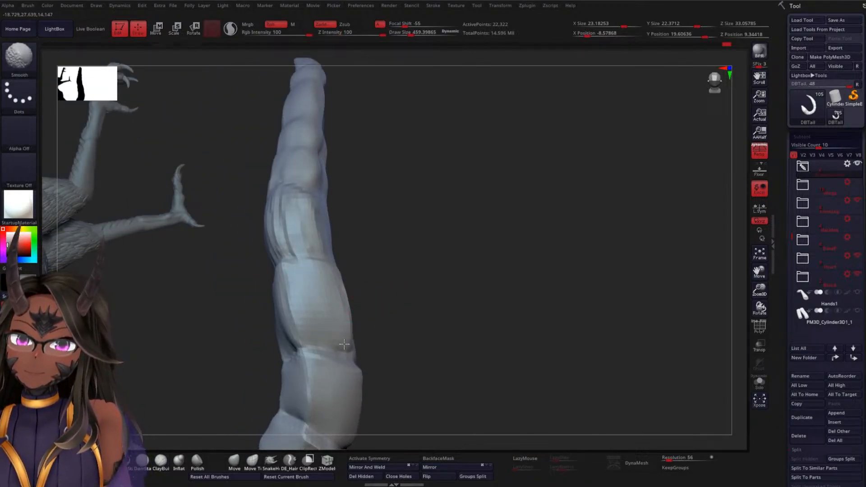
{"action": "left_click_drag", "start_coordinate": [387, 306], "coordinate": [347, 296]}
{"action": "mouse_move", "coordinate": [279, 275]}
{"action": "left_mouse_down", "text": "shift"}
{"action": "mouse_move", "coordinate": [289, 298]}
{"action": "mouse_move", "coordinate": [273, 357]}
{"action": "mouse_move", "coordinate": [303, 355]}
{"action": "left_mouse_up", "text": "shift"}
{"action": "mouse_move", "coordinate": [270, 225]}
{"action": "left_mouse_down", "text": "shift"}
{"action": "mouse_move", "coordinate": [261, 203]}
{"action": "mouse_move", "coordinate": [278, 237]}
{"action": "mouse_move", "coordinate": [300, 227]}
{"action": "mouse_move", "coordinate": [248, 203]}
{"action": "mouse_move", "coordinate": [243, 267]}
{"action": "left_mouse_up", "text": "shift"}
{"action": "mouse_move", "coordinate": [325, 236]}
{"action": "left_mouse_down"}
{"action": "mouse_move", "coordinate": [408, 226]}
{"action": "mouse_move", "coordinate": [263, 186]}
{"action": "left_mouse_up"}
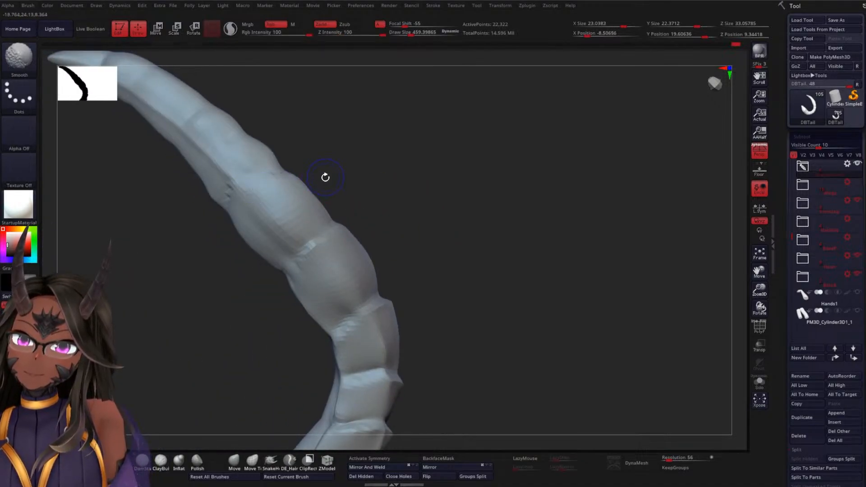
Sharpen the centre ridge and side crease of the segment nearer the tail base with DamStandard
{"action": "key", "text": "b"}
{"action": "key", "text": "d"}
{"action": "key", "text": "s"}
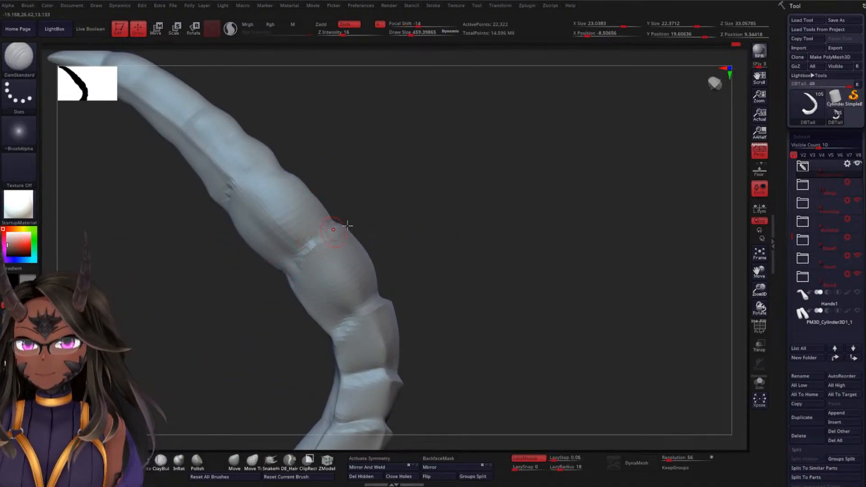
{"action": "left_click_drag", "start_coordinate": [354, 226], "coordinate": [391, 203]}
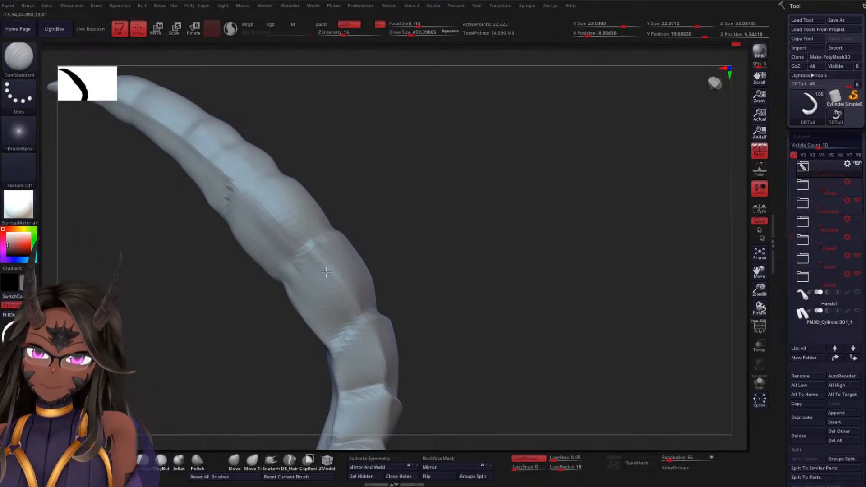
{"action": "left_click_drag", "start_coordinate": [397, 293], "coordinate": [444, 265]}
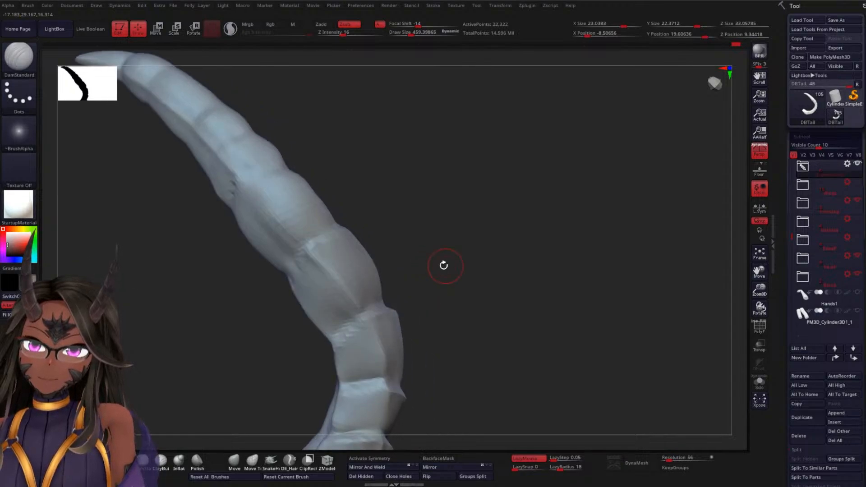
{"action": "mouse_move", "coordinate": [366, 222]}
{"action": "left_mouse_down"}
{"action": "mouse_move", "coordinate": [399, 218]}
{"action": "mouse_move", "coordinate": [305, 254]}
{"action": "left_mouse_up"}
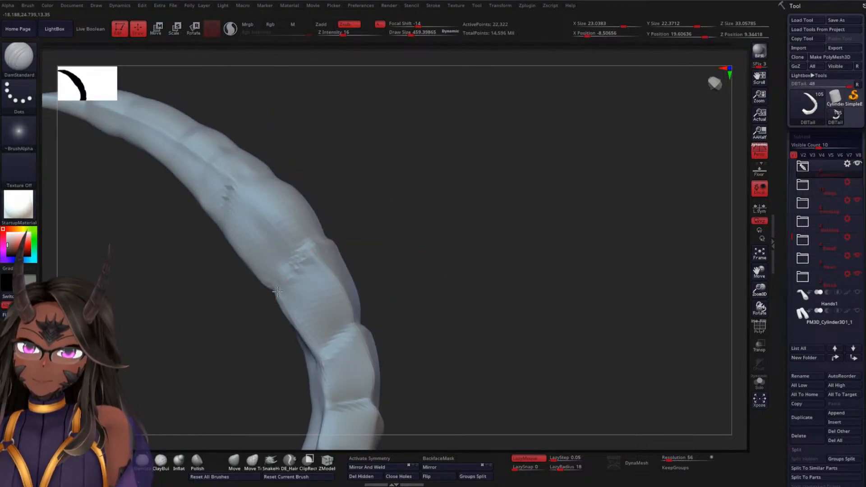
{"action": "left_click_drag", "start_coordinate": [300, 291], "coordinate": [310, 273], "text": "shift"}
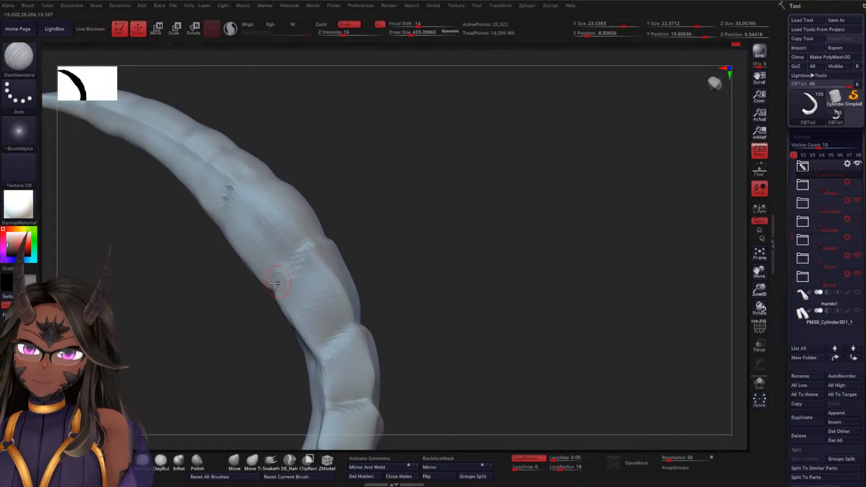
Carry the crease between the two built-up segments over the centre ridge and around the opposite side
{"action": "left_click_drag", "start_coordinate": [388, 229], "coordinate": [323, 264]}
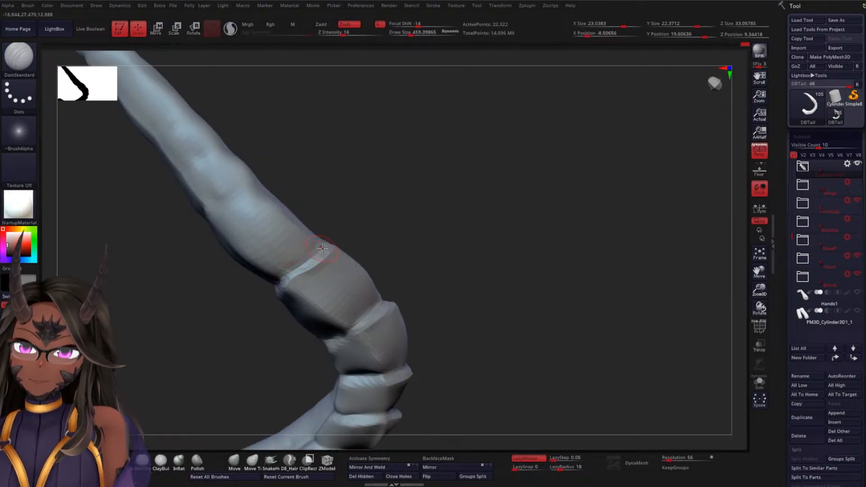
{"action": "left_click_drag", "start_coordinate": [406, 241], "coordinate": [335, 259]}
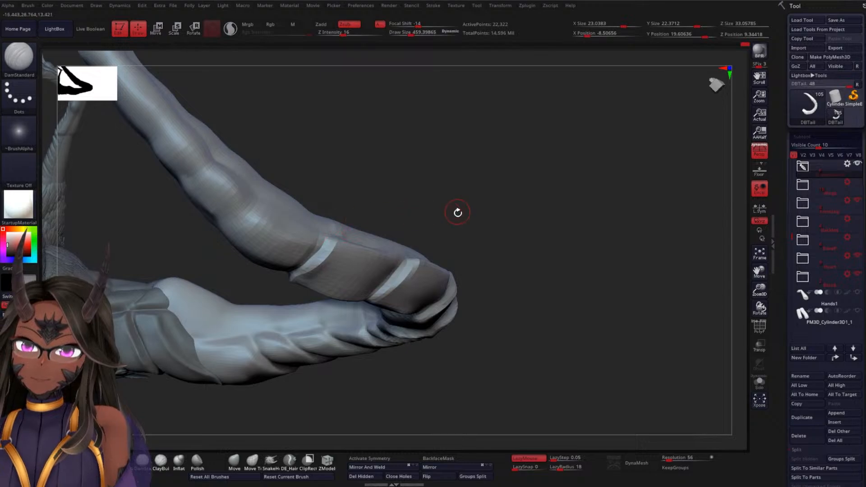
{"action": "left_click_drag", "start_coordinate": [458, 212], "coordinate": [333, 221]}
{"action": "left_click_drag", "start_coordinate": [346, 378], "coordinate": [356, 237]}
{"action": "left_click_drag", "start_coordinate": [398, 215], "coordinate": [469, 210]}
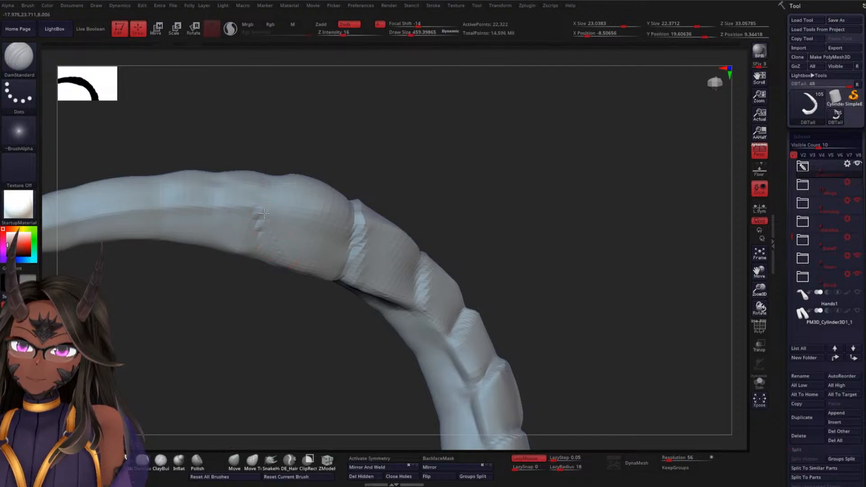
Carve a crosswise crease at the tipward end of the newly built segment and isolate the tail in Solo mode
{"action": "left_click_drag", "start_coordinate": [281, 318], "coordinate": [268, 220]}
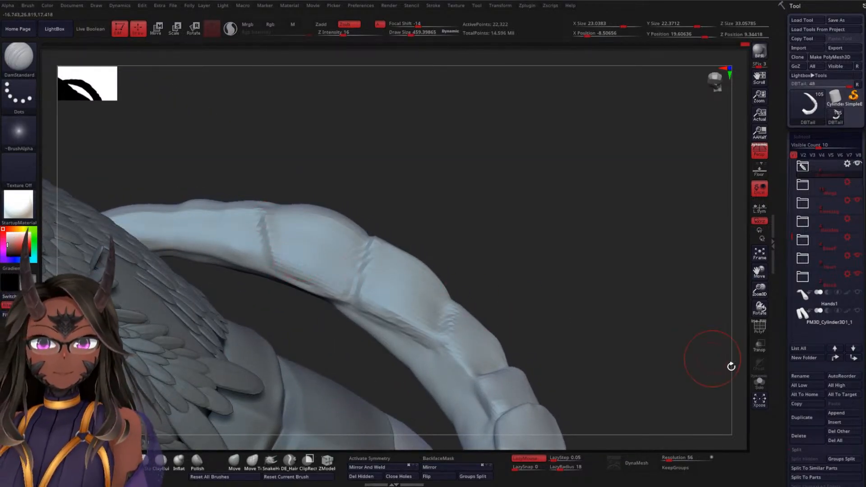
{"action": "left_click", "coordinate": [760, 383]}
{"action": "left_click_drag", "start_coordinate": [510, 239], "coordinate": [378, 235]}
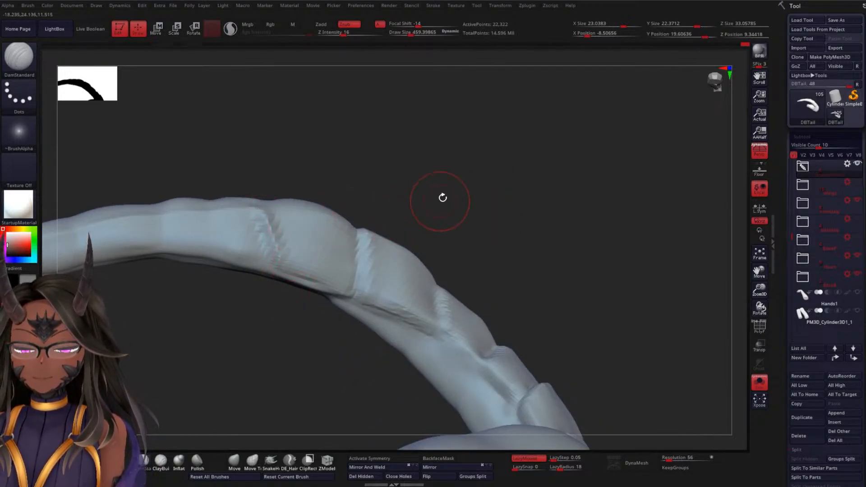
Carve the lengthwise side groove under the two newly built segments, separating their plates from the tail's inner side
{"action": "left_click_drag", "start_coordinate": [443, 198], "coordinate": [300, 218]}
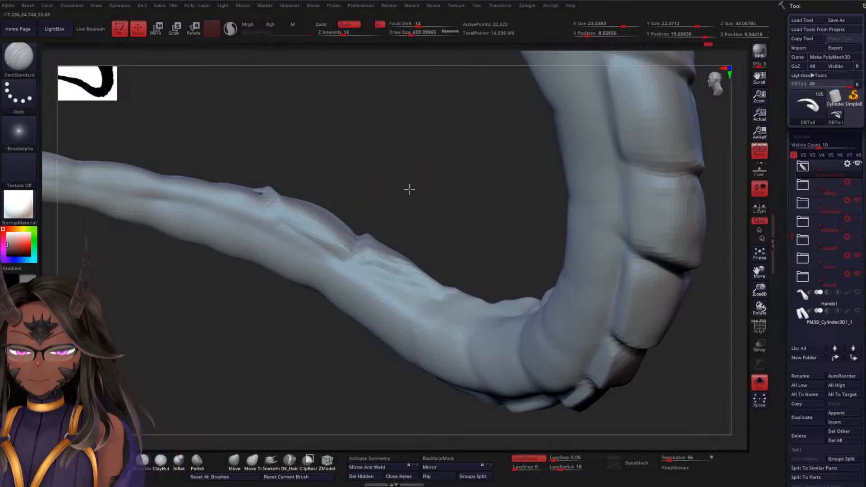
{"action": "left_click_drag", "start_coordinate": [410, 190], "coordinate": [335, 209]}
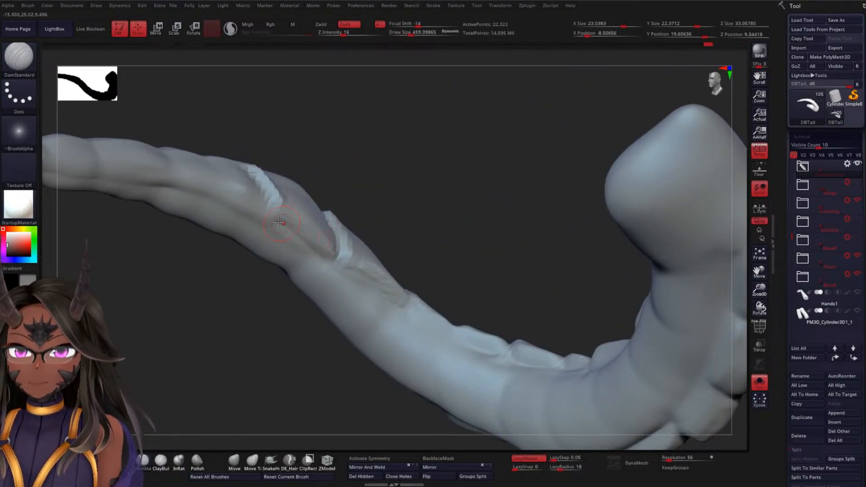
{"action": "mouse_move", "coordinate": [344, 231]}
{"action": "right_mouse_down"}
{"action": "mouse_move", "coordinate": [346, 180]}
{"action": "mouse_move", "coordinate": [289, 213]}
{"action": "right_mouse_up"}
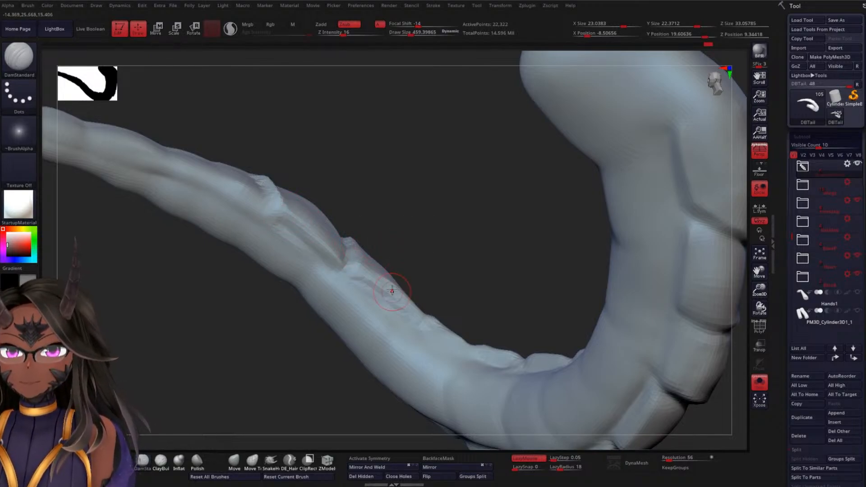
{"action": "right_click_drag", "start_coordinate": [392, 292], "coordinate": [376, 261]}
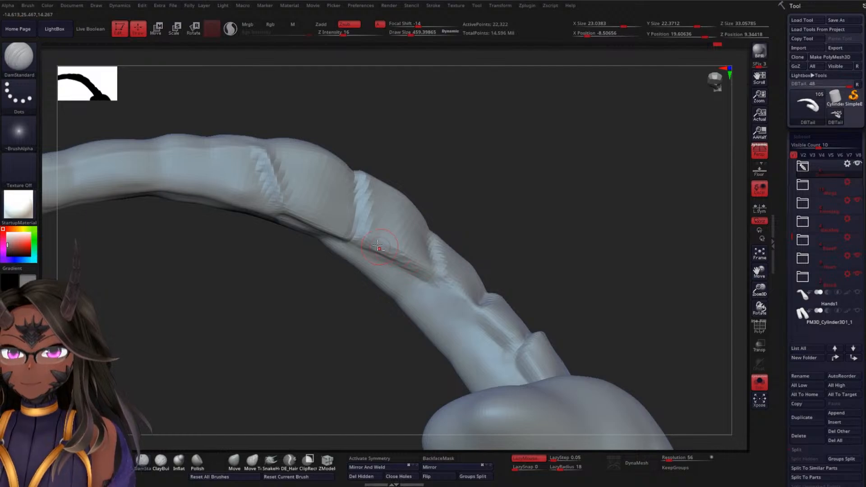
{"action": "right_click_drag", "start_coordinate": [459, 247], "coordinate": [447, 226]}
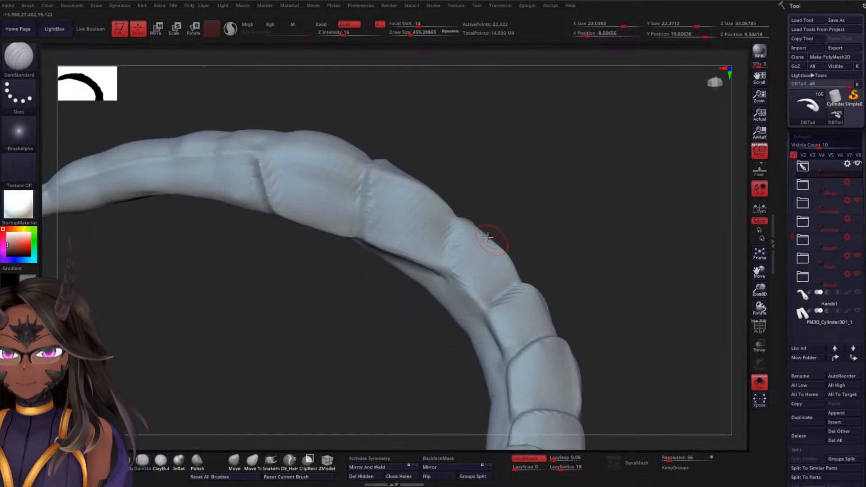
{"action": "right_click_drag", "start_coordinate": [528, 185], "coordinate": [512, 271]}
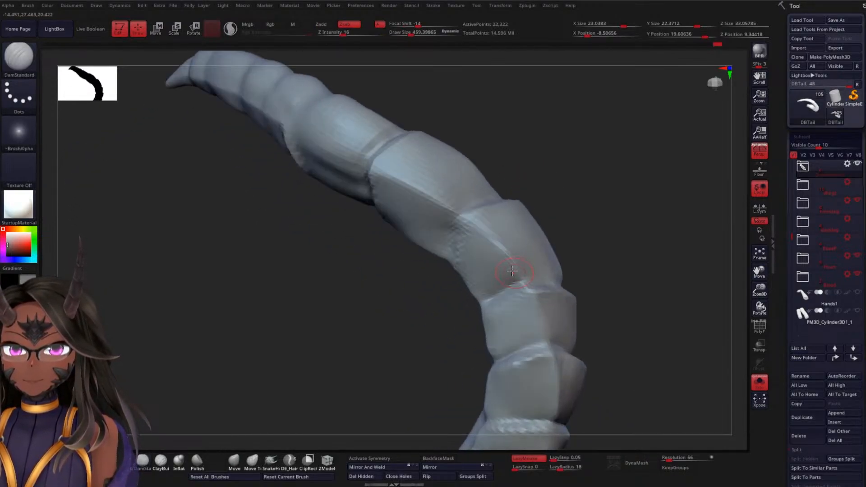
Check the tail's polygon wireframe around the newly built segments
{"action": "key", "text": "shift"}
{"action": "mouse_move", "coordinate": [538, 172]}
{"action": "right_mouse_down"}
{"action": "mouse_move", "coordinate": [524, 214]}
{"action": "mouse_move", "coordinate": [410, 226]}
{"action": "right_mouse_up"}
{"action": "key", "text": "shift+f"}
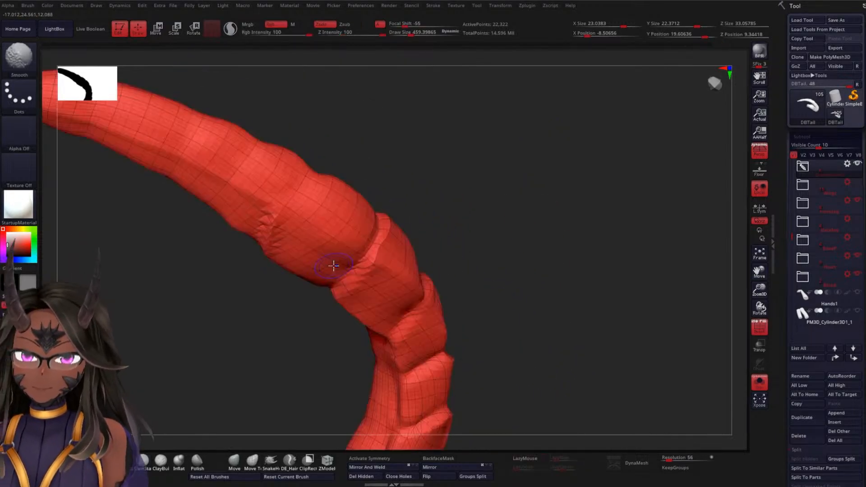
{"action": "key", "text": "shift+f"}
Deepen the tipward crosswise crease with DamStandard strokes from the inner side edge up to the centre ridge
{"action": "right_click_drag", "start_coordinate": [461, 203], "coordinate": [352, 207]}
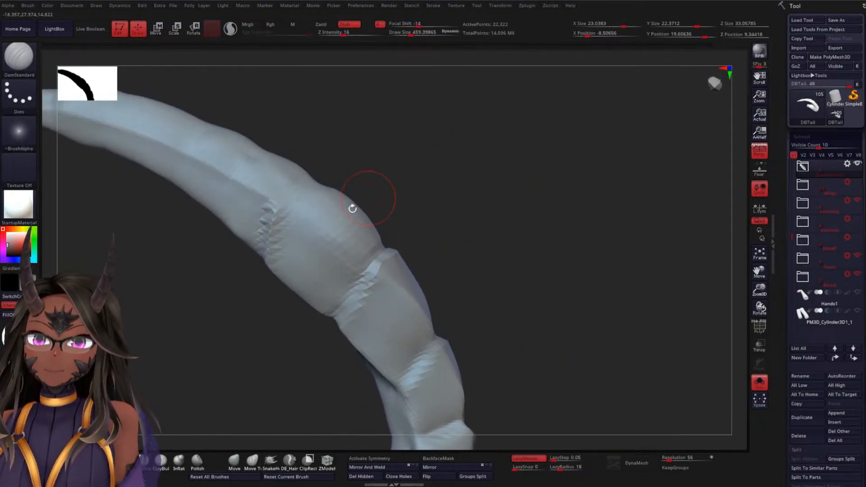
{"action": "left_click_drag", "start_coordinate": [260, 230], "coordinate": [261, 265], "text": "alt"}
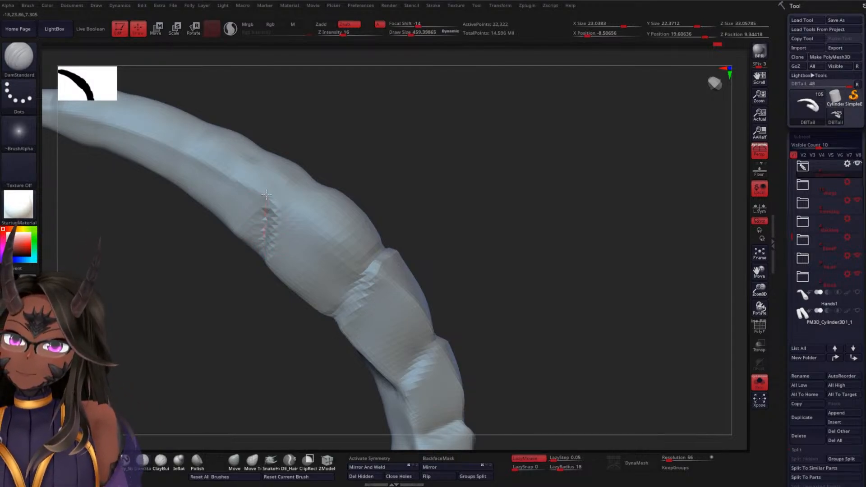
{"action": "right_click_drag", "start_coordinate": [372, 187], "coordinate": [403, 198]}
{"action": "left_click_drag", "start_coordinate": [280, 204], "coordinate": [283, 193]}
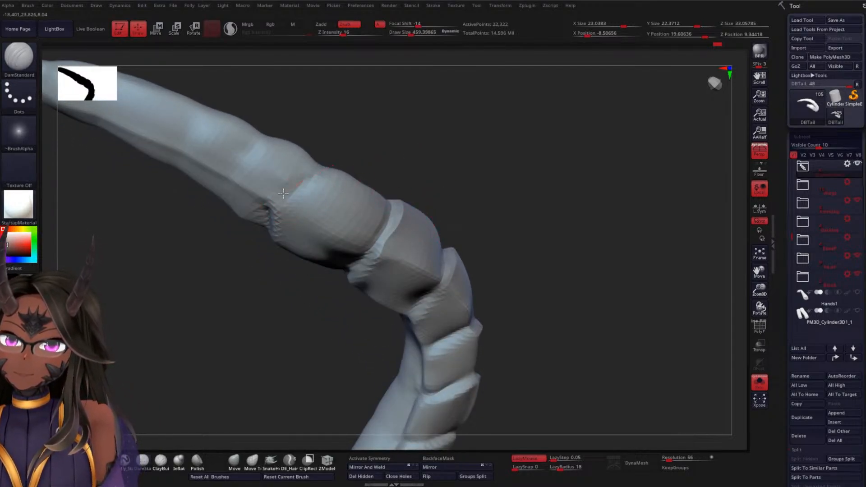
{"action": "right_click_drag", "start_coordinate": [362, 163], "coordinate": [345, 175]}
{"action": "mouse_move", "coordinate": [280, 198]}
{"action": "left_mouse_down"}
{"action": "mouse_move", "coordinate": [339, 164]}
{"action": "mouse_move", "coordinate": [331, 170]}
{"action": "left_mouse_up"}
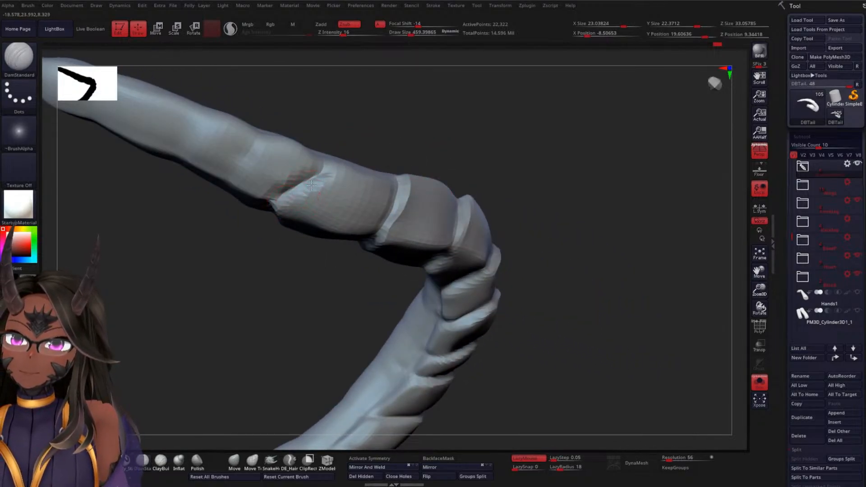
{"action": "left_click_drag", "start_coordinate": [302, 205], "coordinate": [333, 178]}
{"action": "right_click_drag", "start_coordinate": [282, 210], "coordinate": [278, 215]}
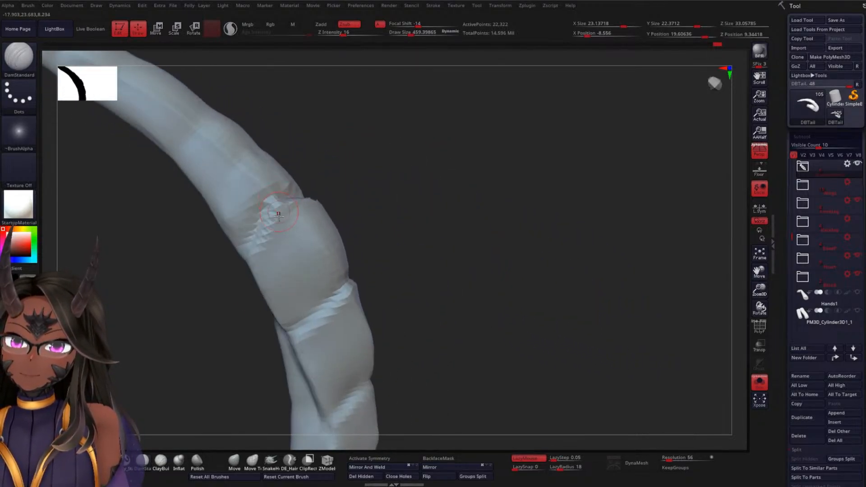
Define the centre ridge and side edge of the segment below that crease and smooth its side faces
{"action": "right_click_drag", "start_coordinate": [232, 321], "coordinate": [259, 255]}
{"action": "right_click_drag", "start_coordinate": [350, 218], "coordinate": [390, 197]}
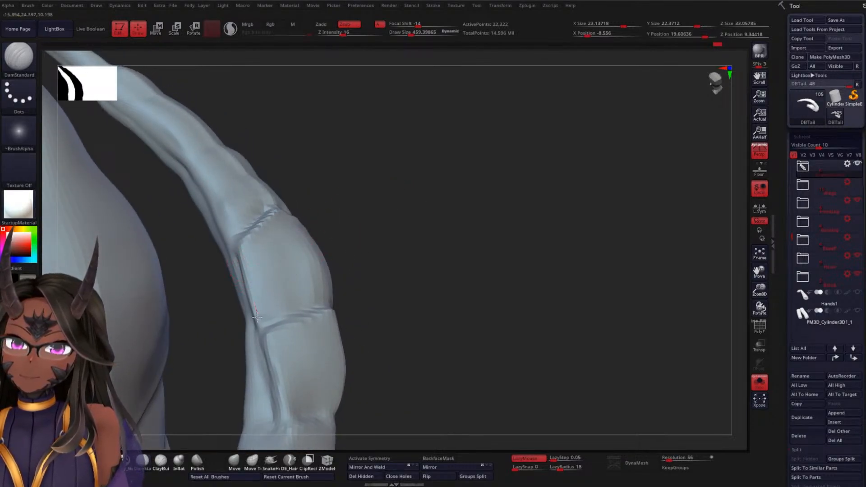
{"action": "right_click_drag", "start_coordinate": [343, 262], "coordinate": [374, 244]}
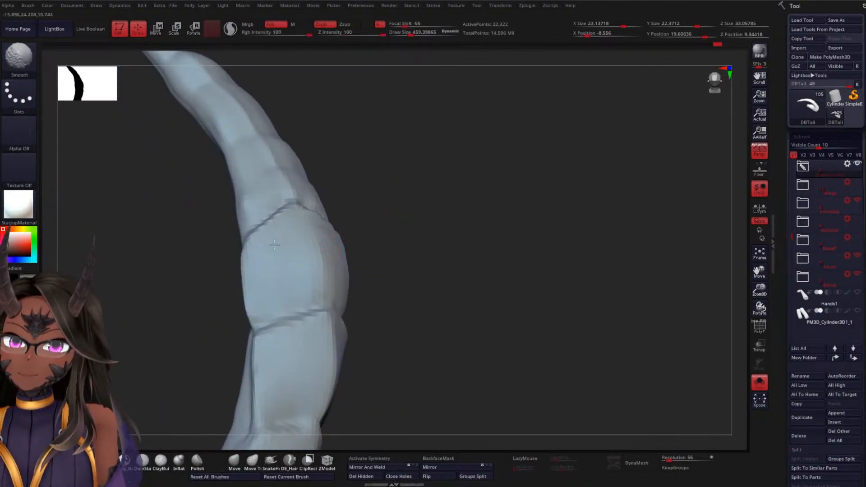
{"action": "right_click_drag", "start_coordinate": [425, 262], "coordinate": [363, 268]}
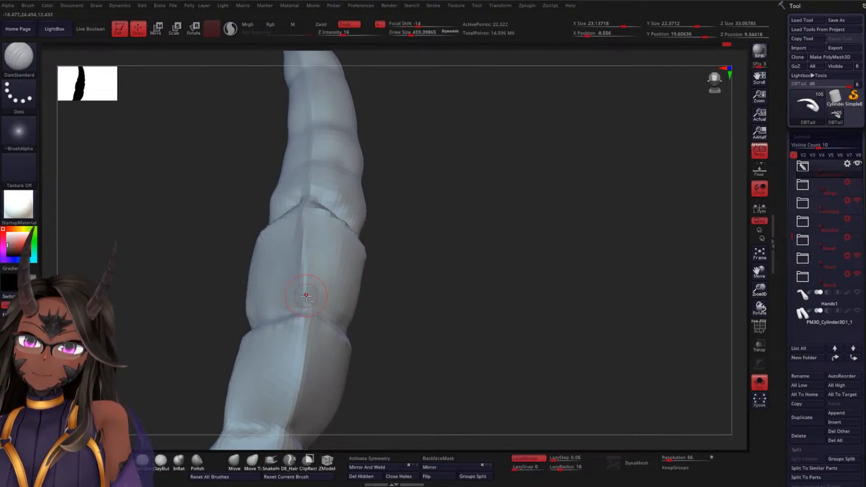
{"action": "right_click_drag", "start_coordinate": [434, 283], "coordinate": [415, 272]}
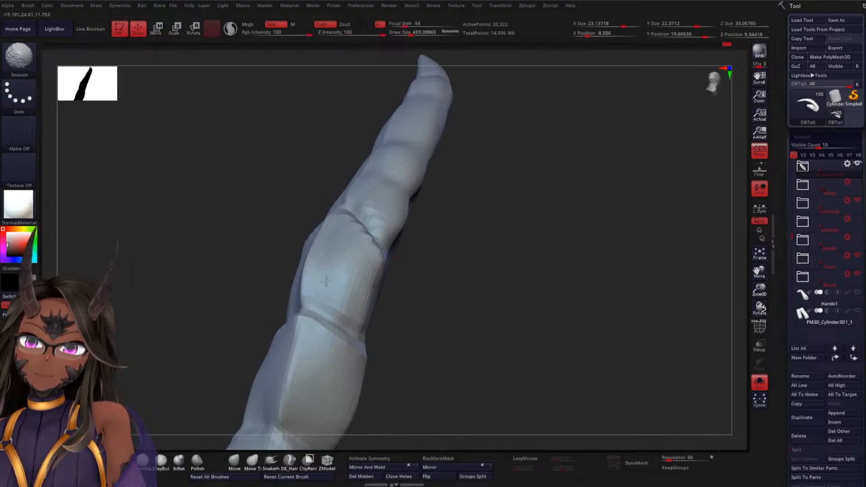
{"action": "mouse_move", "coordinate": [303, 232]}
{"action": "right_mouse_down"}
{"action": "mouse_move", "coordinate": [458, 273]}
{"action": "mouse_move", "coordinate": [361, 245]}
{"action": "right_mouse_up"}
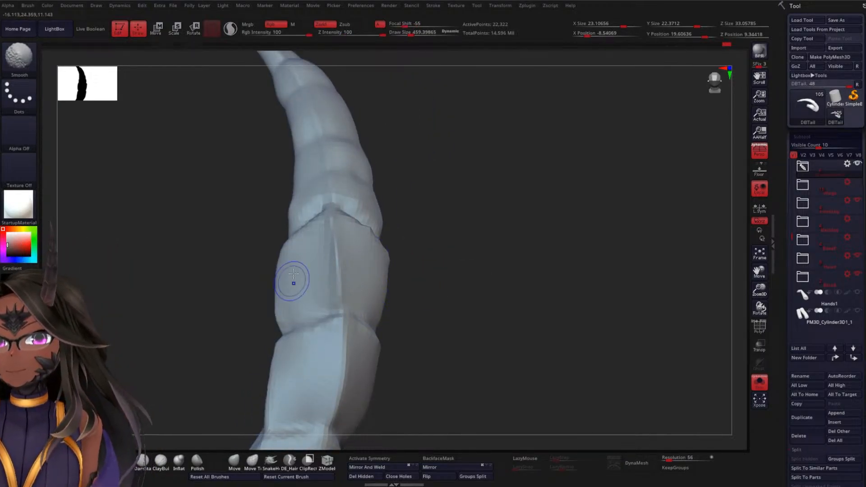
Carve the tipward crease down the opposite side face and along that segment's side edge
{"action": "right_click_drag", "start_coordinate": [426, 275], "coordinate": [390, 248]}
{"action": "left_click_drag", "start_coordinate": [349, 204], "coordinate": [387, 256]}
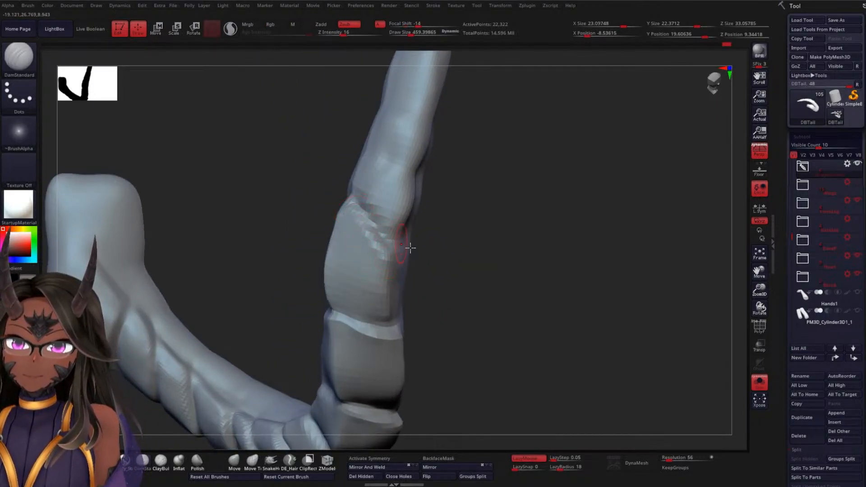
{"action": "right_click_drag", "start_coordinate": [410, 248], "coordinate": [449, 258]}
{"action": "left_click_drag", "start_coordinate": [384, 253], "coordinate": [393, 332]}
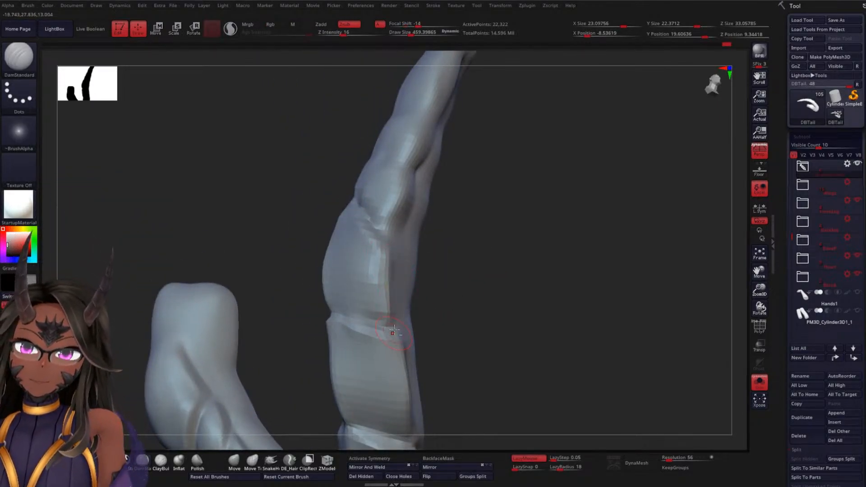
Cut the lengthwise groove along the segment's inner side edge with repeated DamStandard strokes on both sides
{"action": "right_click_drag", "start_coordinate": [421, 330], "coordinate": [462, 309]}
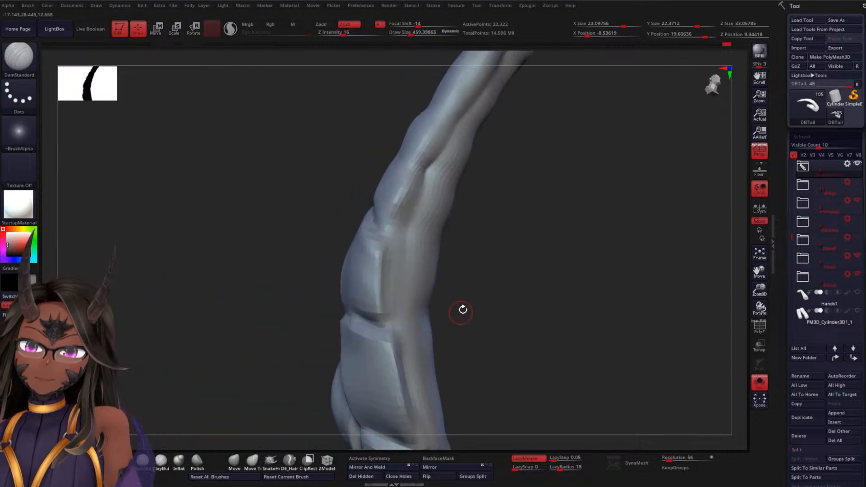
{"action": "left_click_drag", "start_coordinate": [393, 280], "coordinate": [394, 319]}
{"action": "left_click_drag", "start_coordinate": [394, 250], "coordinate": [396, 326]}
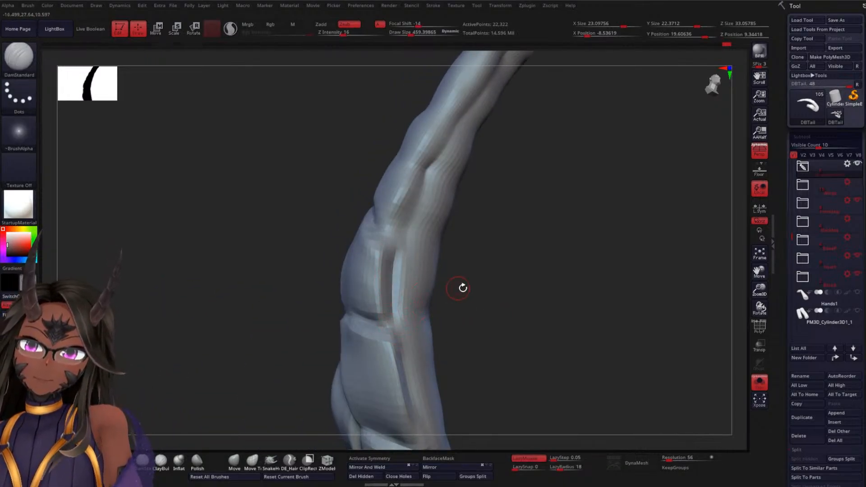
{"action": "mouse_move", "coordinate": [462, 288]}
{"action": "right_mouse_down"}
{"action": "mouse_move", "coordinate": [439, 301]}
{"action": "mouse_move", "coordinate": [471, 291]}
{"action": "right_mouse_up"}
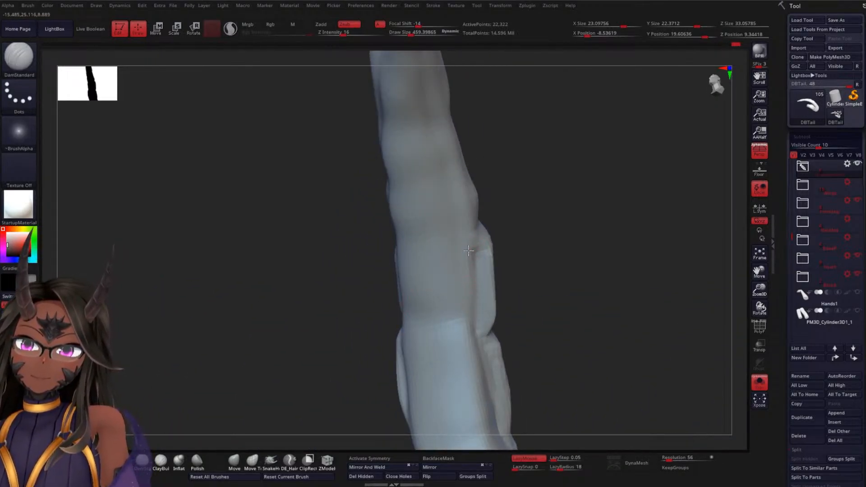
{"action": "right_click_drag", "start_coordinate": [536, 269], "coordinate": [477, 289]}
{"action": "right_click_drag", "start_coordinate": [493, 342], "coordinate": [515, 338]}
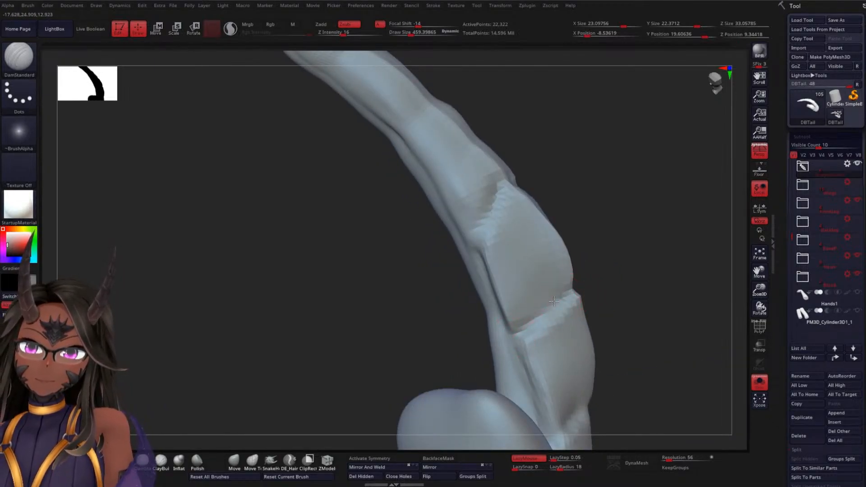
Sharpen the inner side edge and crosswise crease ends of the last defined tail segment with DamStandard strokes
{"action": "right_click_drag", "start_coordinate": [554, 301], "coordinate": [548, 310]}
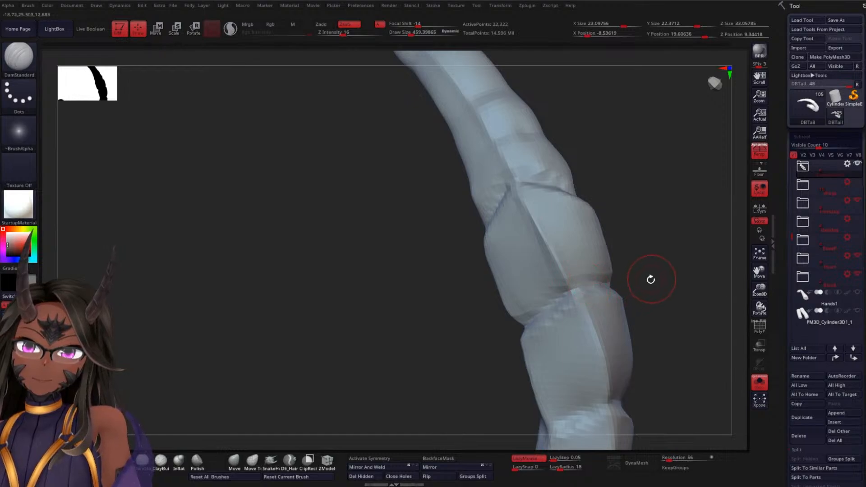
{"action": "right_click_drag", "start_coordinate": [651, 279], "coordinate": [600, 284]}
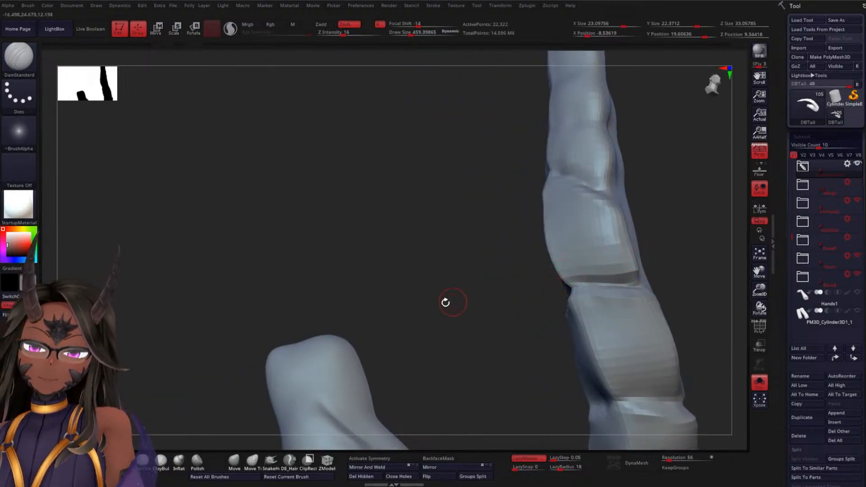
{"action": "left_click_drag", "start_coordinate": [446, 303], "coordinate": [320, 282]}
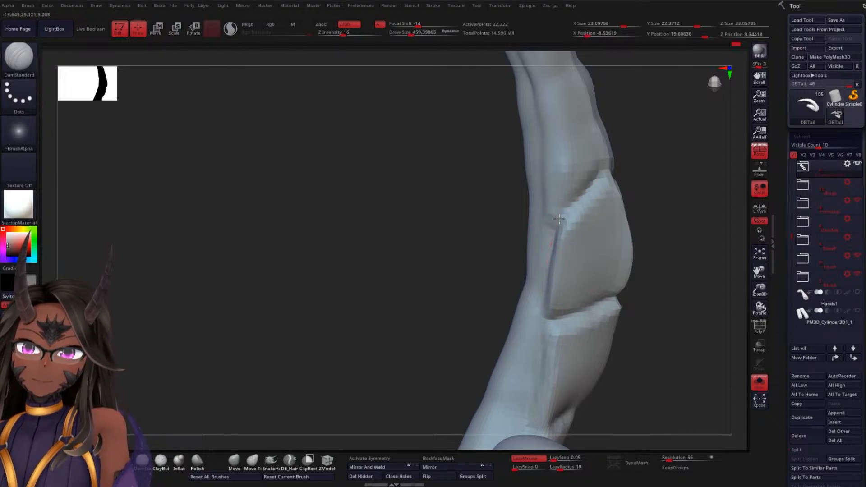
{"action": "left_click_drag", "start_coordinate": [440, 247], "coordinate": [473, 232]}
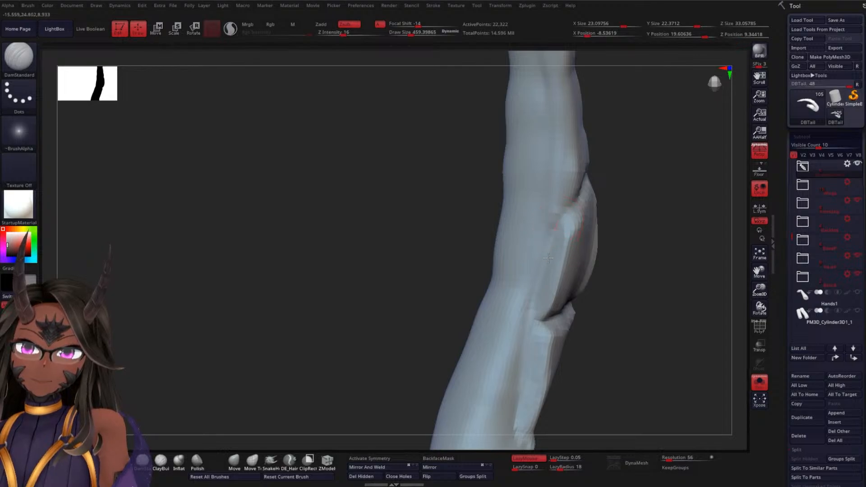
{"action": "left_click_drag", "start_coordinate": [605, 296], "coordinate": [574, 208]}
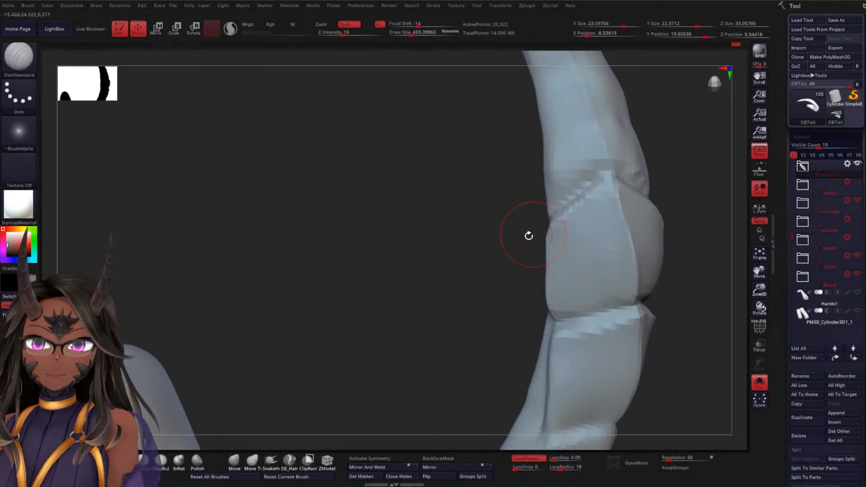
{"action": "left_click_drag", "start_coordinate": [448, 281], "coordinate": [591, 280]}
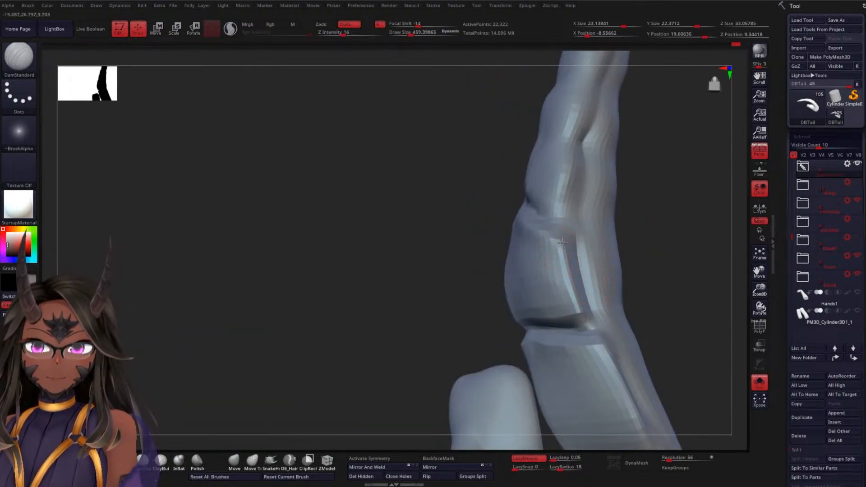
Cut the lengthwise groove along the same segment's opposite side edge with repeated DamStandard strokes
{"action": "left_click_drag", "start_coordinate": [563, 243], "coordinate": [580, 316]}
{"action": "left_click_drag", "start_coordinate": [649, 271], "coordinate": [619, 275]}
{"action": "left_click_drag", "start_coordinate": [580, 236], "coordinate": [590, 303]}
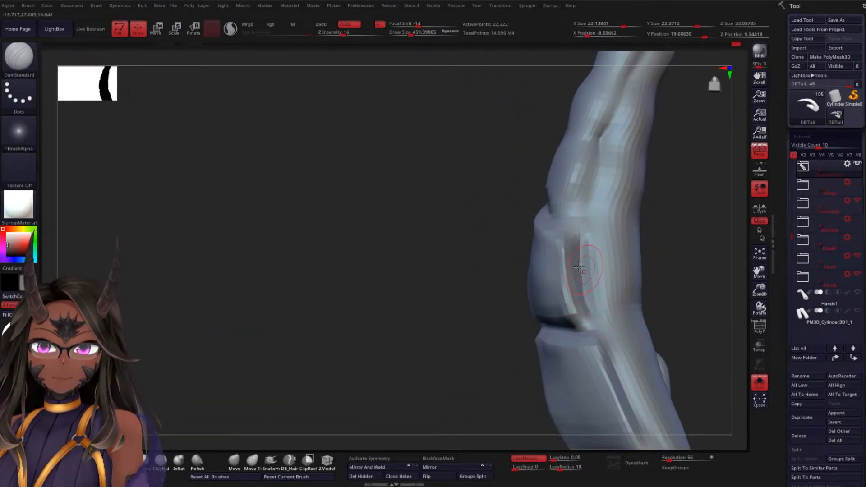
{"action": "mouse_move", "coordinate": [602, 241]}
{"action": "left_mouse_down", "text": "shift"}
{"action": "mouse_move", "coordinate": [605, 316]}
{"action": "mouse_move", "coordinate": [591, 305]}
{"action": "left_mouse_up", "text": "shift"}
{"action": "left_click_drag", "start_coordinate": [501, 271], "coordinate": [556, 282]}
{"action": "mouse_move", "coordinate": [548, 204]}
{"action": "left_mouse_down"}
{"action": "mouse_move", "coordinate": [587, 242]}
{"action": "mouse_move", "coordinate": [570, 205]}
{"action": "mouse_move", "coordinate": [561, 145]}
{"action": "mouse_move", "coordinate": [541, 134]}
{"action": "mouse_move", "coordinate": [533, 146]}
{"action": "left_mouse_up"}
{"action": "left_click_drag", "start_coordinate": [459, 227], "coordinate": [469, 222]}
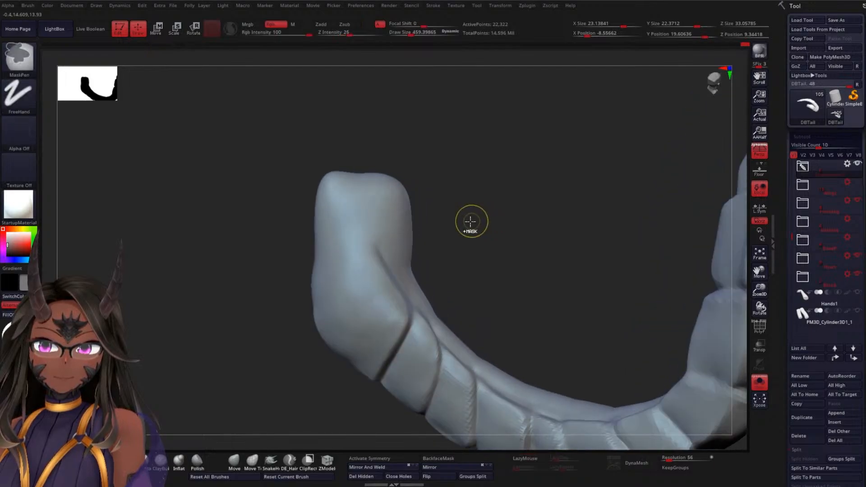
Refine the segment's centre ridge and the crosswise crease at its baseward end with DamStandard
{"action": "mouse_move", "coordinate": [554, 237]}
{"action": "left_mouse_down"}
{"action": "mouse_move", "coordinate": [422, 271]}
{"action": "mouse_move", "coordinate": [481, 246]}
{"action": "left_mouse_up"}
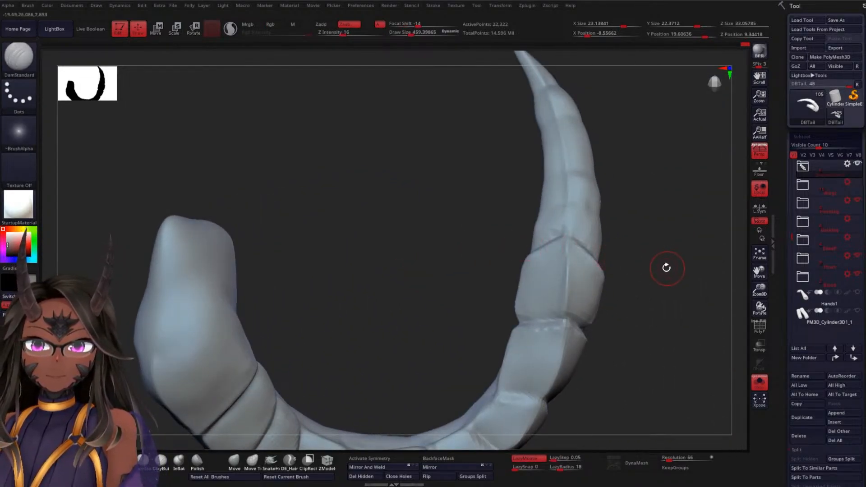
{"action": "left_click_drag", "start_coordinate": [666, 268], "coordinate": [627, 176], "text": "alt"}
{"action": "left_click_drag", "start_coordinate": [478, 217], "coordinate": [503, 348], "text": "alt"}
{"action": "left_click_drag", "start_coordinate": [433, 291], "coordinate": [329, 306], "text": "alt"}
{"action": "mouse_move", "coordinate": [551, 290]}
{"action": "left_mouse_down", "text": "shift"}
{"action": "mouse_move", "coordinate": [543, 280]}
{"action": "mouse_move", "coordinate": [575, 329]}
{"action": "left_mouse_up", "text": "shift"}
{"action": "left_click_drag", "start_coordinate": [507, 296], "coordinate": [459, 301], "text": "shift"}
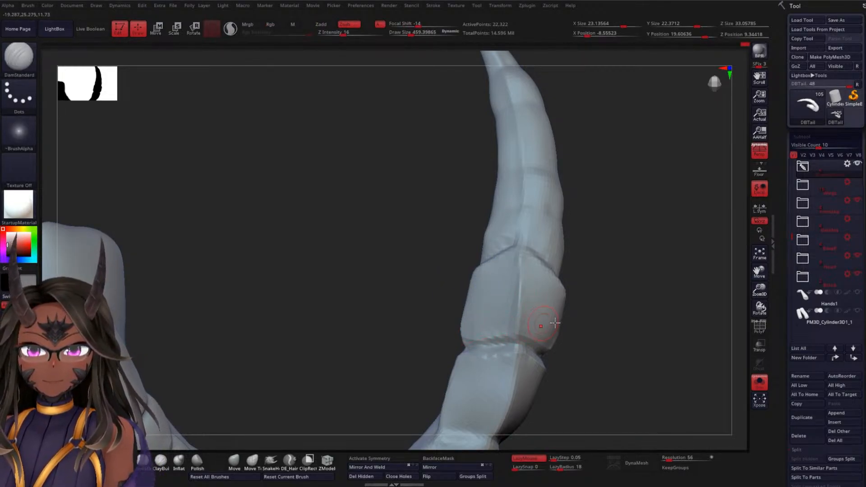
Smooth the side faces of the segment between its two crosswise creases
{"action": "left_click_drag", "start_coordinate": [621, 354], "coordinate": [644, 317]}
{"action": "mouse_move", "coordinate": [607, 337]}
{"action": "left_mouse_down"}
{"action": "mouse_move", "coordinate": [627, 379]}
{"action": "mouse_move", "coordinate": [517, 321]}
{"action": "left_mouse_up"}
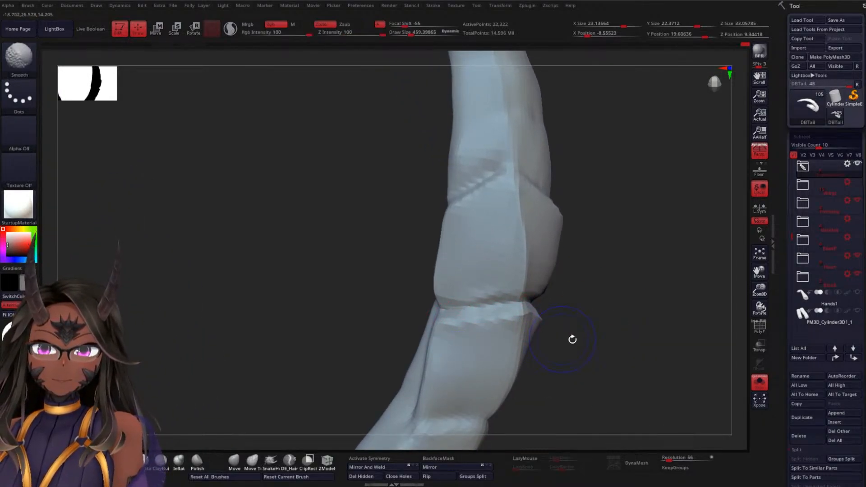
{"action": "mouse_move", "coordinate": [570, 340]}
{"action": "left_mouse_down", "text": "shift"}
{"action": "mouse_move", "coordinate": [594, 345]}
{"action": "mouse_move", "coordinate": [497, 338]}
{"action": "left_mouse_up", "text": "shift"}
{"action": "left_click_drag", "start_coordinate": [609, 348], "coordinate": [577, 339]}
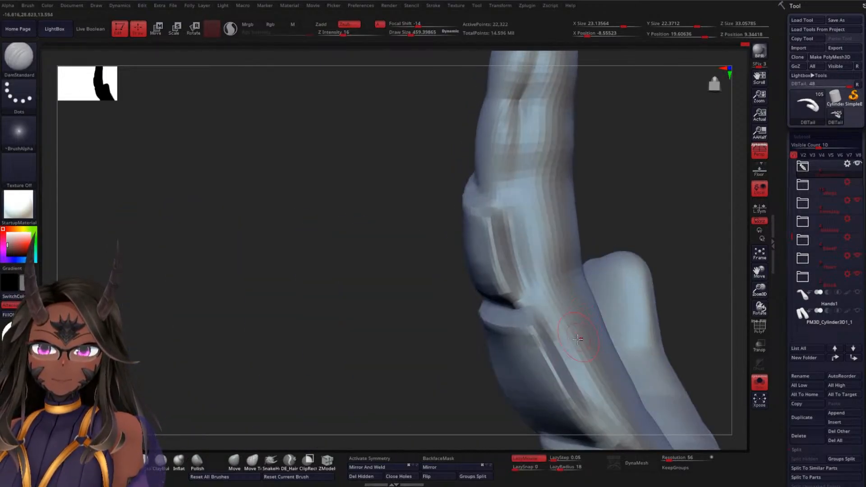
Deepen the lengthwise side groove of the neighbouring segment toward the tail's base with DamStandard
{"action": "left_click_drag", "start_coordinate": [420, 381], "coordinate": [422, 326]}
{"action": "left_click_drag", "start_coordinate": [515, 250], "coordinate": [541, 291]}
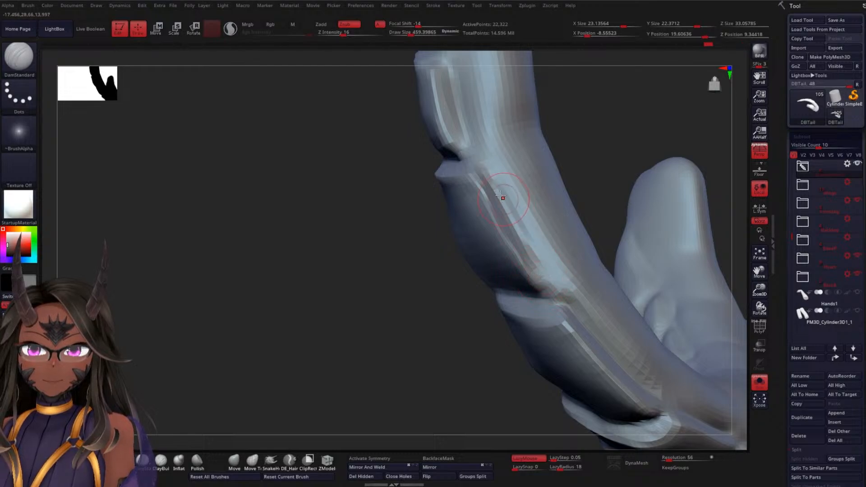
{"action": "left_click_drag", "start_coordinate": [497, 181], "coordinate": [552, 299]}
{"action": "left_click_drag", "start_coordinate": [388, 330], "coordinate": [493, 244]}
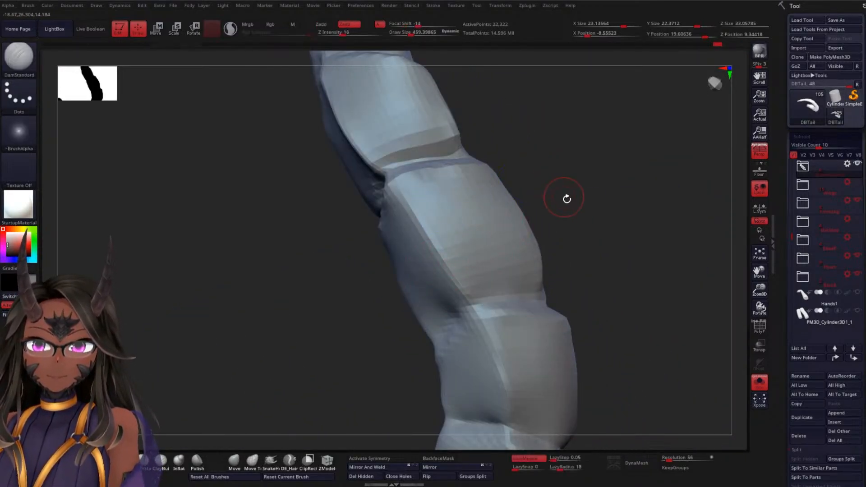
Clean up the crosswise crease between the two segments and smooth the side face next to it
{"action": "left_click_drag", "start_coordinate": [564, 197], "coordinate": [443, 220]}
{"action": "left_click_drag", "start_coordinate": [529, 223], "coordinate": [383, 209]}
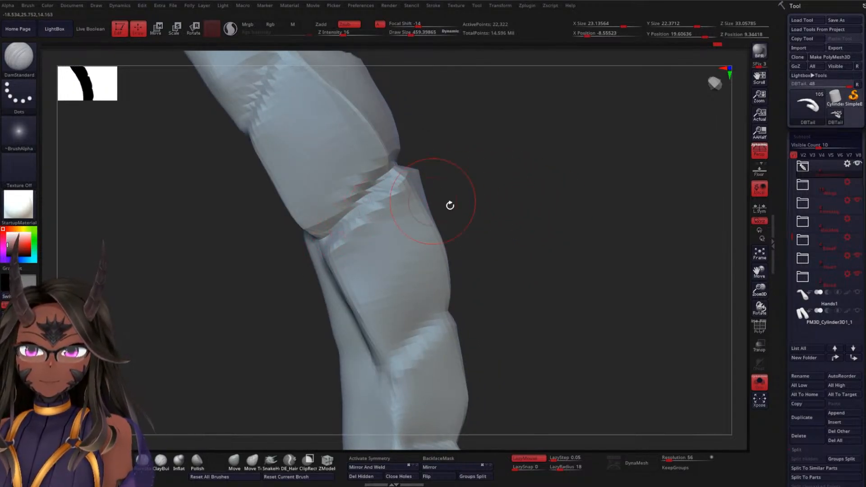
{"action": "mouse_move", "coordinate": [450, 206]}
{"action": "left_mouse_down"}
{"action": "mouse_move", "coordinate": [503, 195]}
{"action": "mouse_move", "coordinate": [424, 189]}
{"action": "left_mouse_up"}
{"action": "key", "text": "shift"}
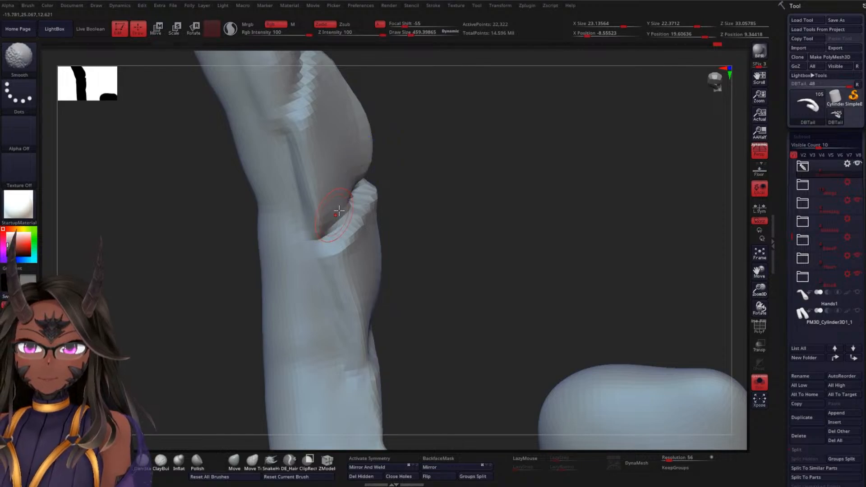
{"action": "left_click_drag", "start_coordinate": [501, 220], "coordinate": [390, 216]}
{"action": "key", "text": "shift"}
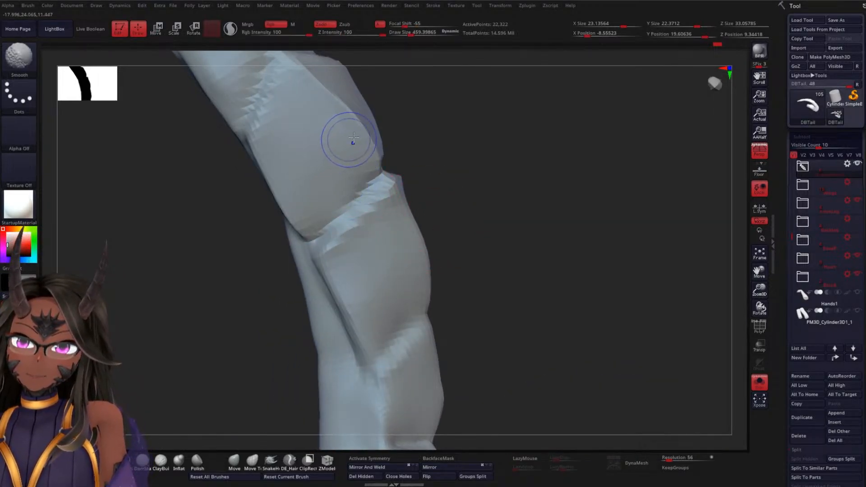
Smooth the tipward segment's side faces and redefine its ridge edge down to the baseward crease
{"action": "left_click_drag", "start_coordinate": [354, 137], "coordinate": [367, 157], "text": "shift"}
{"action": "mouse_move", "coordinate": [507, 221]}
{"action": "left_mouse_down", "text": "alt"}
{"action": "mouse_move", "coordinate": [498, 211]}
{"action": "mouse_move", "coordinate": [532, 172]}
{"action": "mouse_move", "coordinate": [490, 220]}
{"action": "left_mouse_up", "text": "alt"}
{"action": "left_click_drag", "start_coordinate": [304, 152], "coordinate": [376, 235]}
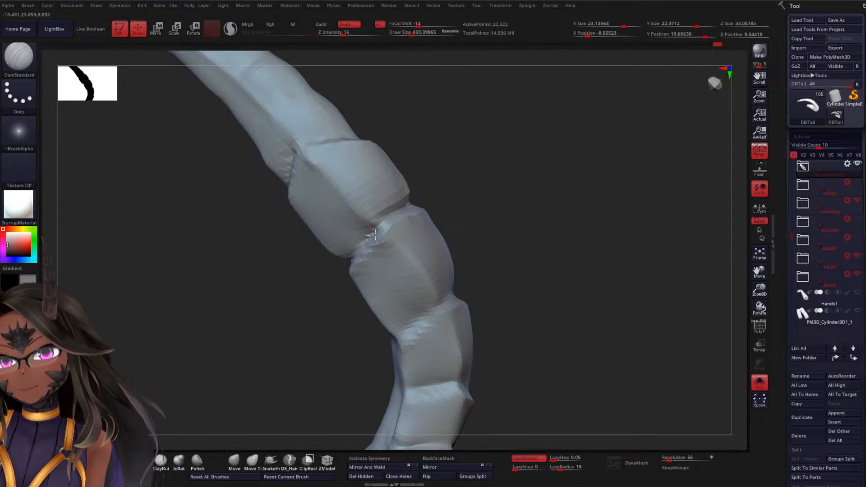
{"action": "left_click_drag", "start_coordinate": [503, 218], "coordinate": [477, 216]}
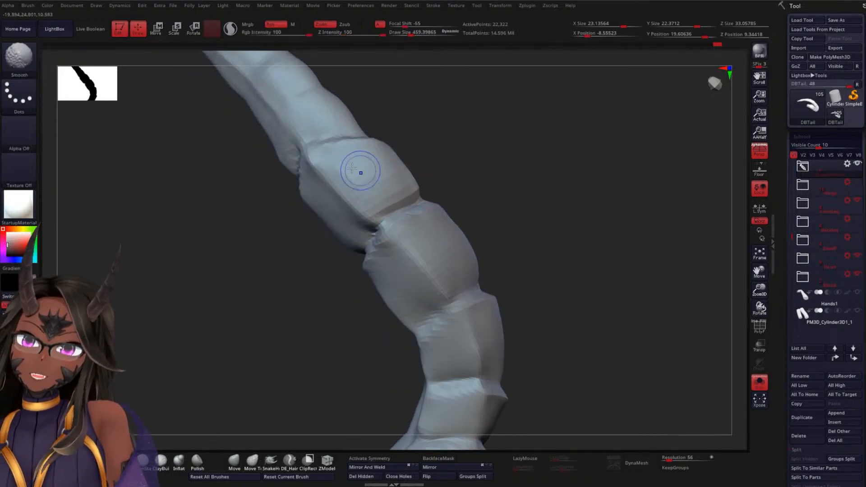
{"action": "mouse_move", "coordinate": [362, 172]}
{"action": "left_mouse_down", "text": "shift"}
{"action": "mouse_move", "coordinate": [390, 159]}
{"action": "mouse_move", "coordinate": [326, 162]}
{"action": "left_mouse_up", "text": "shift"}
{"action": "left_click_drag", "start_coordinate": [457, 199], "coordinate": [480, 212]}
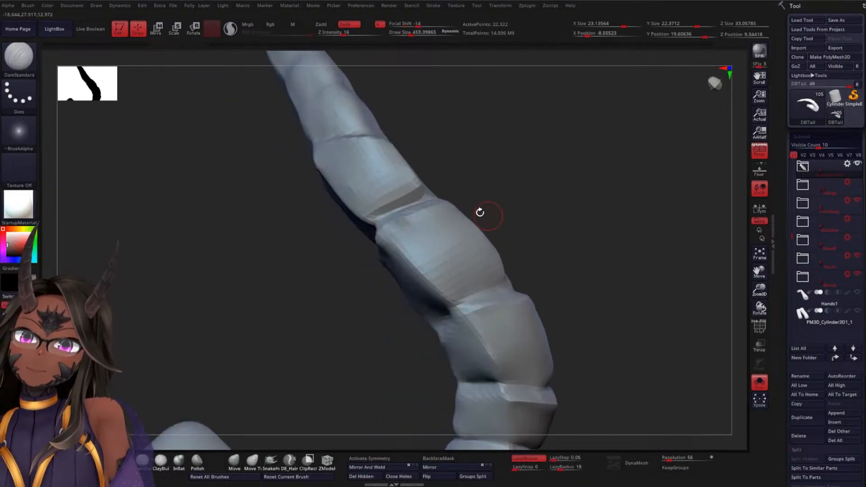
{"action": "mouse_move", "coordinate": [375, 185]}
{"action": "left_mouse_down", "text": "shift"}
{"action": "mouse_move", "coordinate": [423, 178]}
{"action": "mouse_move", "coordinate": [372, 186]}
{"action": "left_mouse_up", "text": "shift"}
Extend the lengthwise side grooves along both sides of the next segment toward the tip with DamStandard
{"action": "mouse_move", "coordinate": [533, 194]}
{"action": "left_mouse_down"}
{"action": "mouse_move", "coordinate": [509, 219]}
{"action": "mouse_move", "coordinate": [396, 150]}
{"action": "left_mouse_up"}
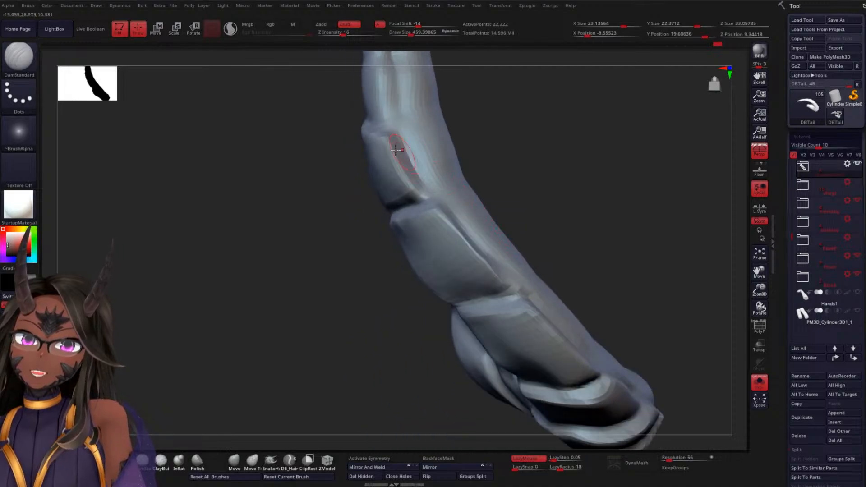
{"action": "mouse_move", "coordinate": [308, 211]}
{"action": "left_mouse_down"}
{"action": "mouse_move", "coordinate": [468, 187]}
{"action": "mouse_move", "coordinate": [524, 158]}
{"action": "mouse_move", "coordinate": [514, 164]}
{"action": "mouse_move", "coordinate": [474, 145]}
{"action": "mouse_move", "coordinate": [433, 212]}
{"action": "mouse_move", "coordinate": [443, 245]}
{"action": "mouse_move", "coordinate": [462, 240]}
{"action": "left_mouse_up"}
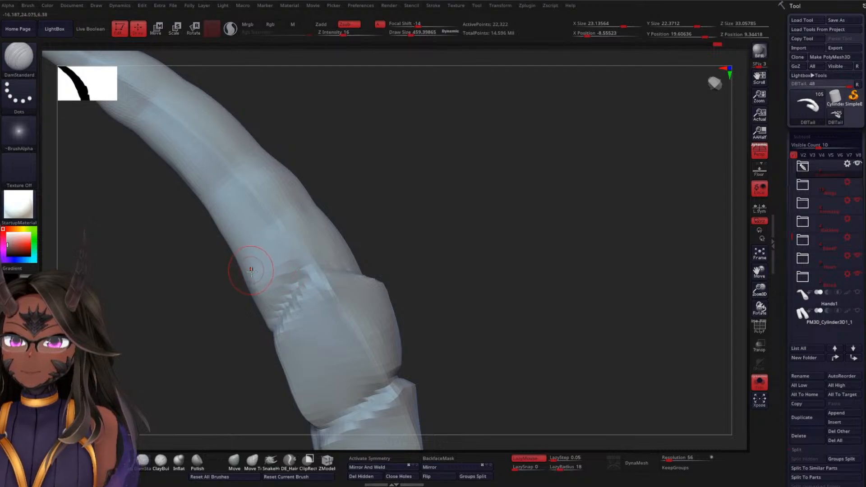
{"action": "left_click_drag", "start_coordinate": [206, 319], "coordinate": [351, 247]}
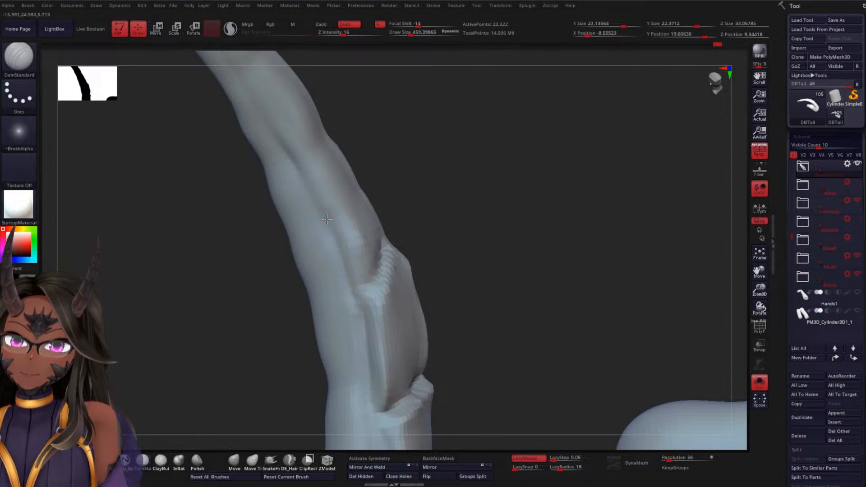
{"action": "left_click_drag", "start_coordinate": [414, 271], "coordinate": [318, 270]}
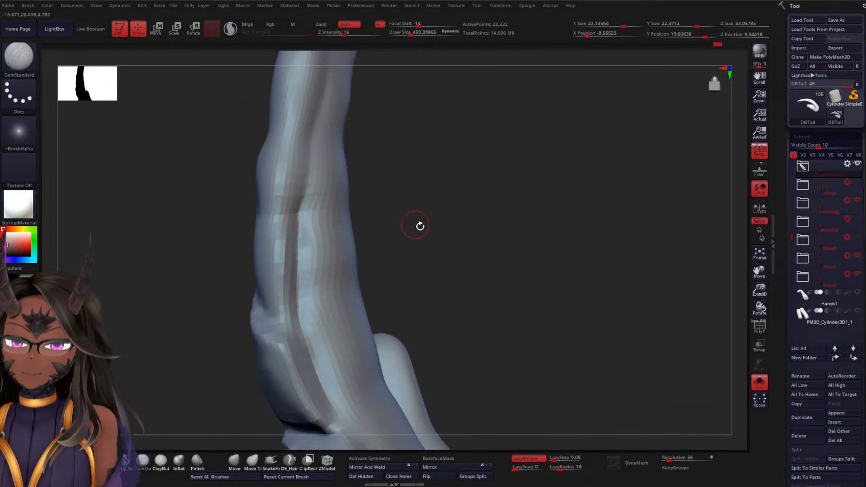
{"action": "mouse_move", "coordinate": [420, 224]}
{"action": "left_mouse_down"}
{"action": "mouse_move", "coordinate": [478, 232]}
{"action": "mouse_move", "coordinate": [441, 254]}
{"action": "left_mouse_up"}
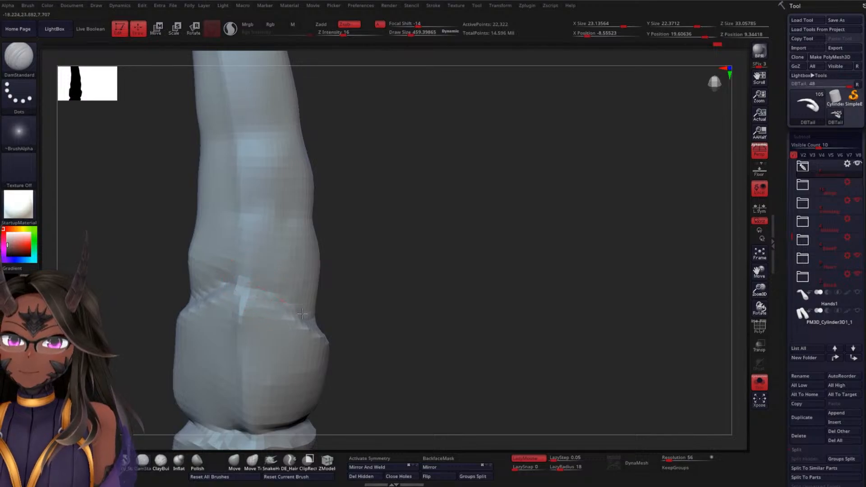
{"action": "mouse_move", "coordinate": [359, 311]}
{"action": "left_mouse_down"}
{"action": "mouse_move", "coordinate": [379, 305]}
{"action": "mouse_move", "coordinate": [363, 310]}
{"action": "left_mouse_up"}
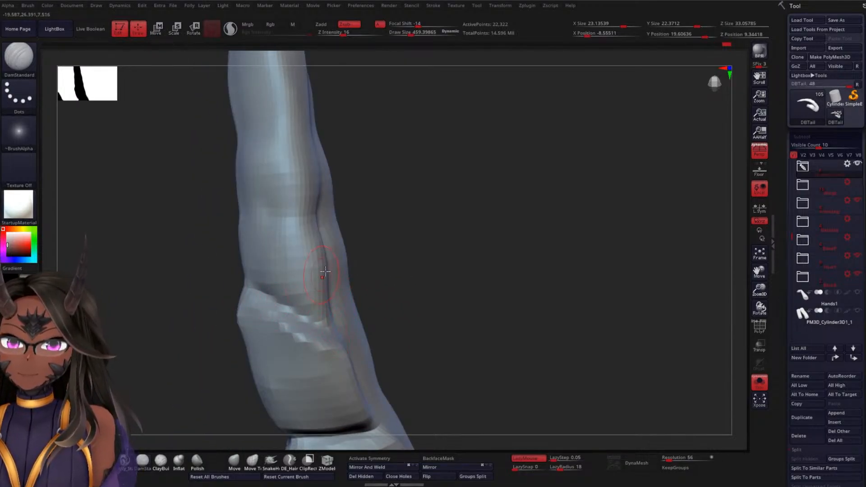
Carve a new crosswise crease across one side face at the tipward end of that next segment
{"action": "mouse_move", "coordinate": [359, 277]}
{"action": "left_mouse_down"}
{"action": "mouse_move", "coordinate": [433, 263]}
{"action": "mouse_move", "coordinate": [420, 266]}
{"action": "mouse_move", "coordinate": [264, 205]}
{"action": "left_mouse_up"}
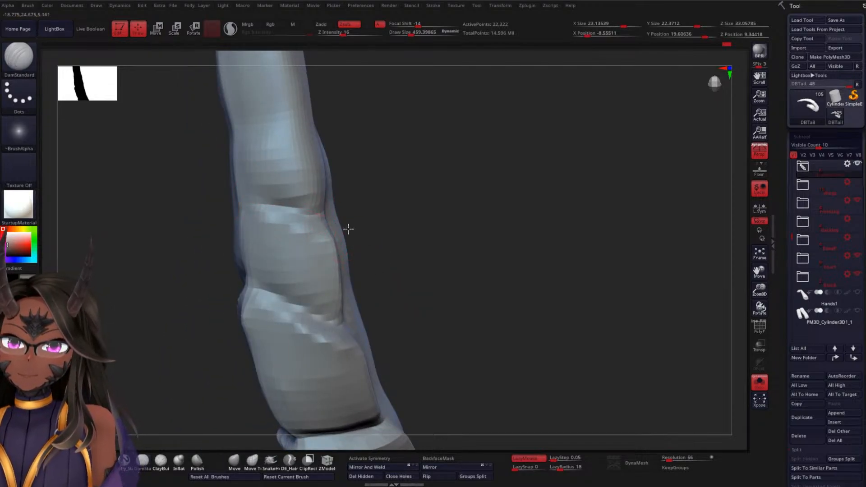
{"action": "left_click_drag", "start_coordinate": [349, 229], "coordinate": [293, 222]}
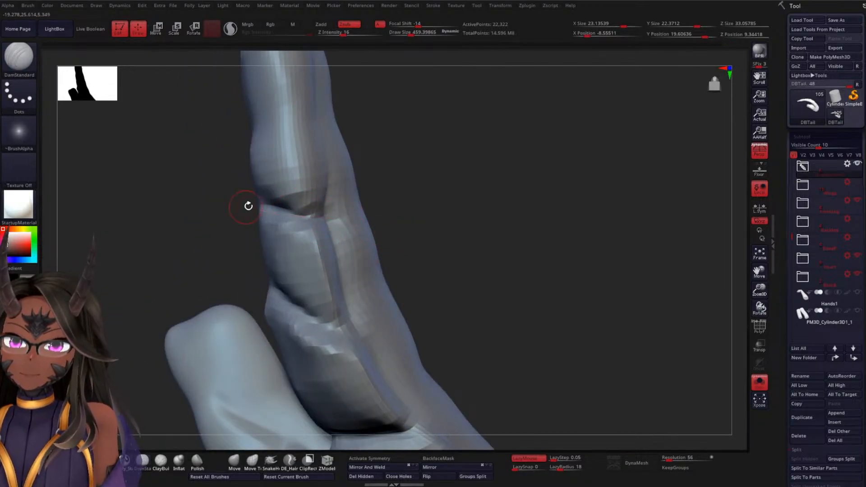
{"action": "left_click_drag", "start_coordinate": [409, 213], "coordinate": [300, 188]}
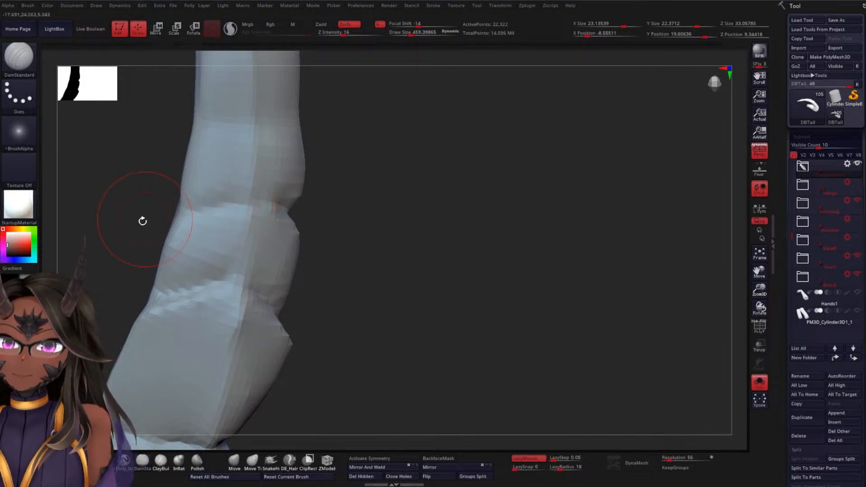
Carve the new crease across the opposite side face and join both sides at the centre ridge
{"action": "left_click_drag", "start_coordinate": [143, 220], "coordinate": [204, 219]}
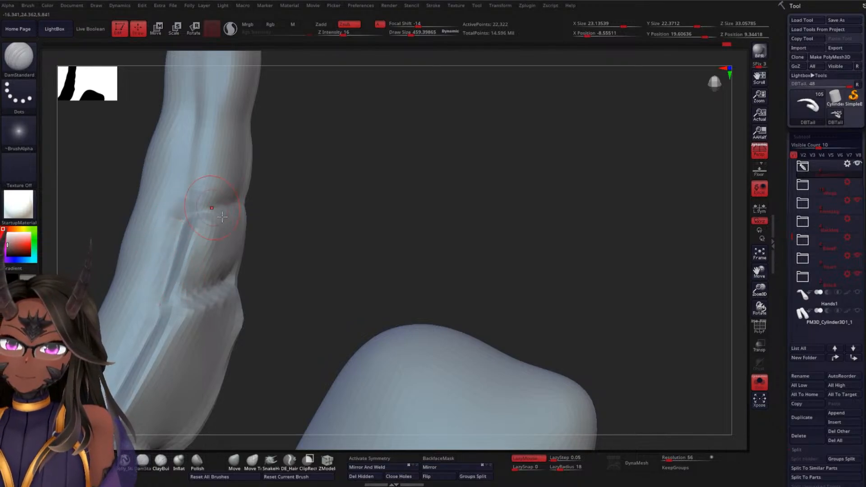
{"action": "left_click_drag", "start_coordinate": [331, 253], "coordinate": [294, 259]}
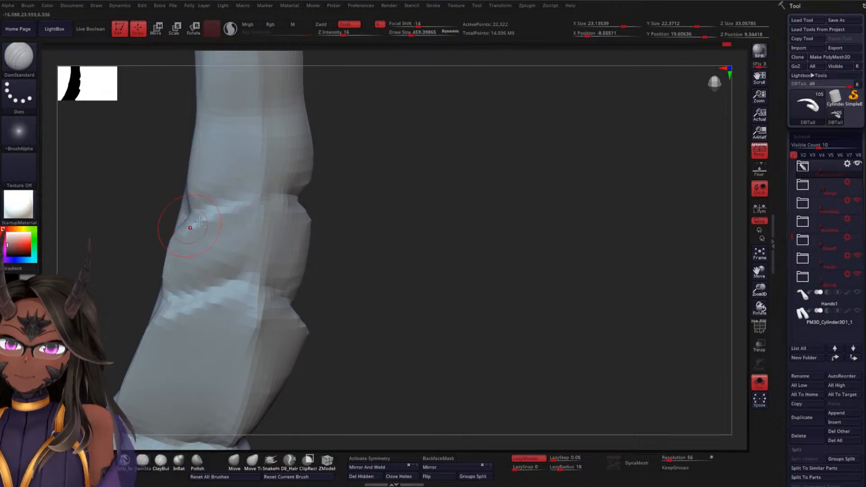
{"action": "left_click_drag", "start_coordinate": [384, 216], "coordinate": [364, 193]}
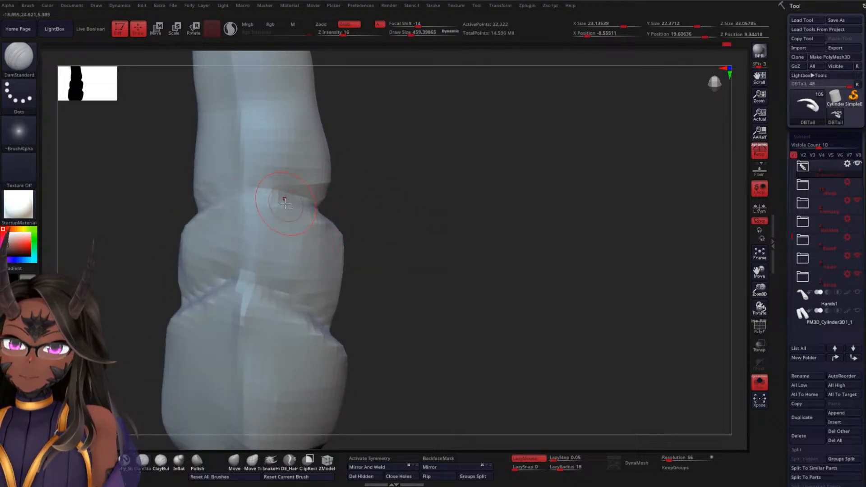
{"action": "mouse_move", "coordinate": [407, 247]}
{"action": "left_mouse_down"}
{"action": "mouse_move", "coordinate": [366, 258]}
{"action": "mouse_move", "coordinate": [441, 234]}
{"action": "mouse_move", "coordinate": [357, 183]}
{"action": "mouse_move", "coordinate": [396, 267]}
{"action": "mouse_move", "coordinate": [387, 193]}
{"action": "left_mouse_up"}
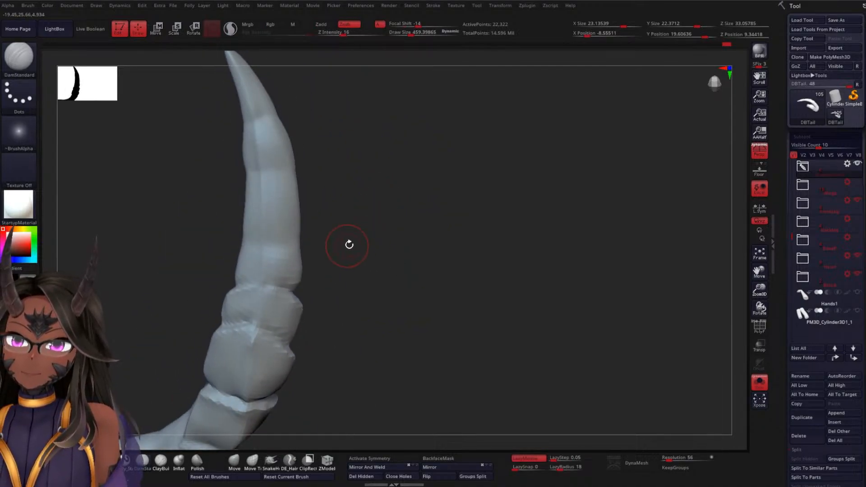
{"action": "left_click_drag", "start_coordinate": [350, 244], "coordinate": [348, 215]}
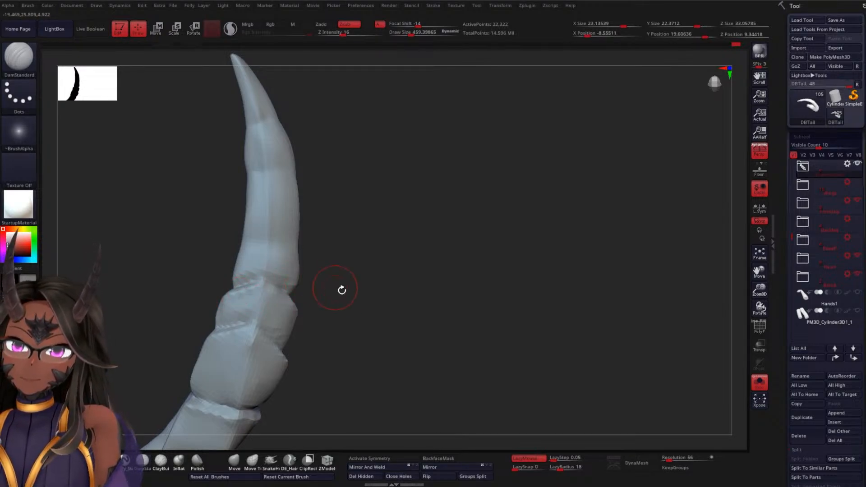
{"action": "left_click_drag", "start_coordinate": [342, 290], "coordinate": [295, 303]}
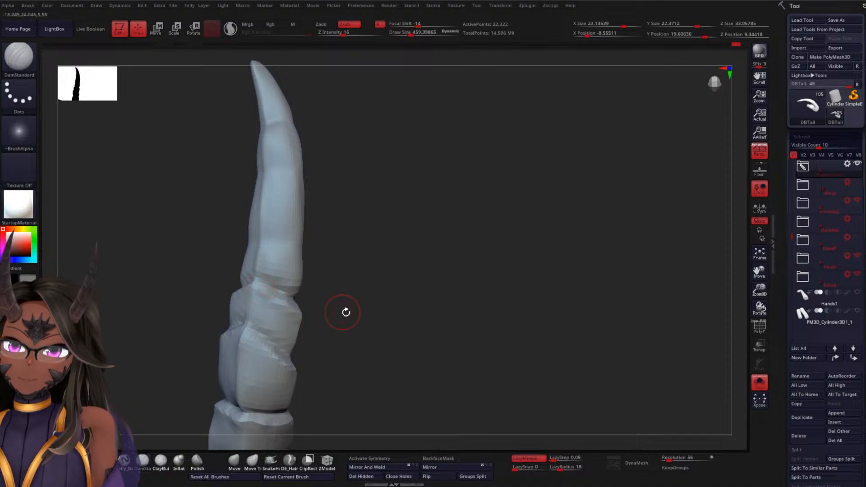
Deepen the newest crosswise crease across the side faces and lead the side groove past it toward the tip with DamStandard
{"action": "mouse_move", "coordinate": [346, 312]}
{"action": "left_mouse_down"}
{"action": "mouse_move", "coordinate": [329, 303]}
{"action": "mouse_move", "coordinate": [269, 308]}
{"action": "mouse_move", "coordinate": [348, 328]}
{"action": "mouse_move", "coordinate": [228, 310]}
{"action": "left_mouse_up"}
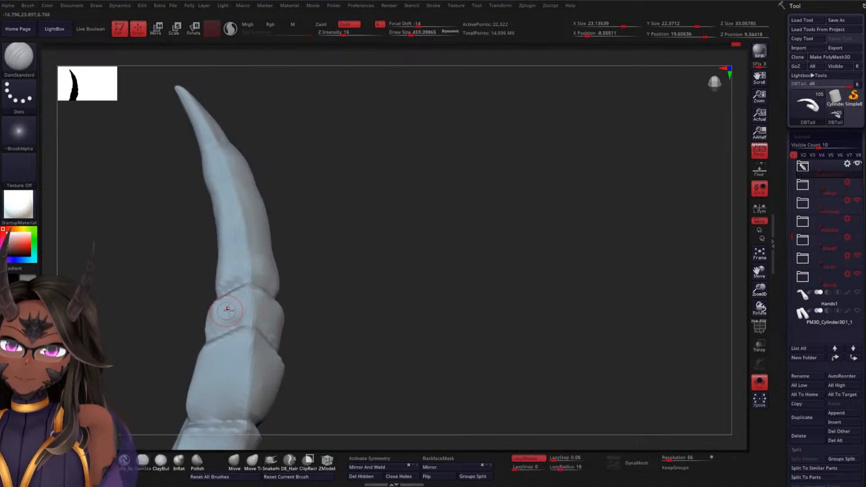
{"action": "left_click_drag", "start_coordinate": [358, 287], "coordinate": [353, 271]}
{"action": "mouse_move", "coordinate": [300, 235]}
{"action": "left_mouse_down", "text": "alt"}
{"action": "mouse_move", "coordinate": [339, 335]}
{"action": "mouse_move", "coordinate": [326, 292]}
{"action": "mouse_move", "coordinate": [213, 268]}
{"action": "left_mouse_up", "text": "alt"}
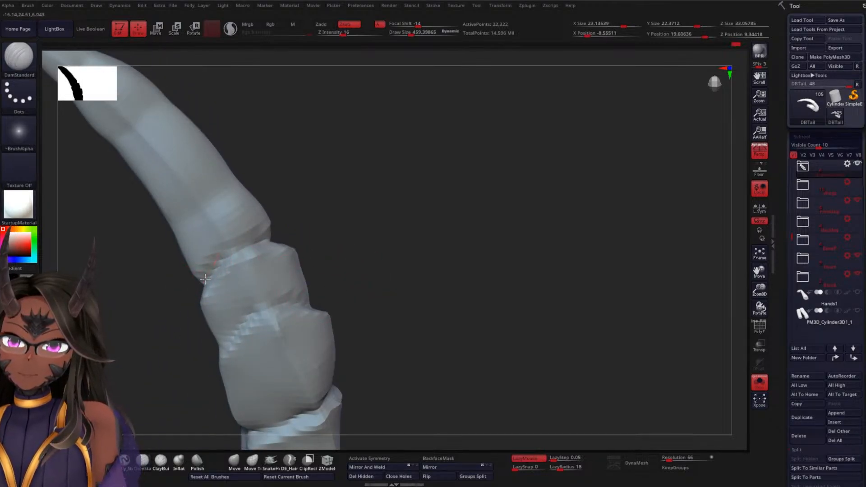
{"action": "left_click_drag", "start_coordinate": [255, 225], "coordinate": [319, 265]}
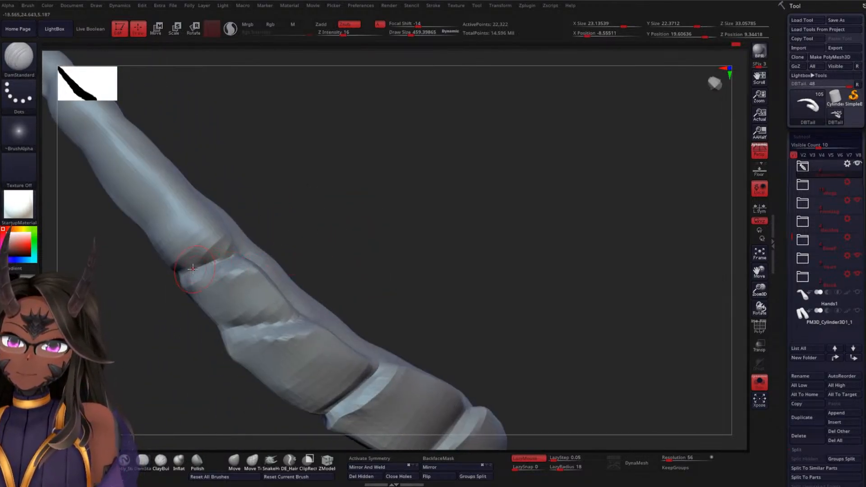
{"action": "left_click_drag", "start_coordinate": [315, 222], "coordinate": [250, 253]}
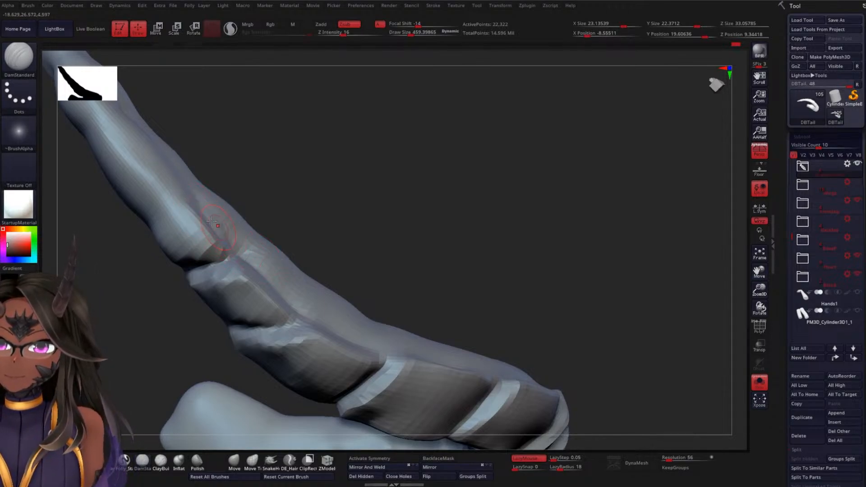
{"action": "left_click_drag", "start_coordinate": [336, 217], "coordinate": [320, 236]}
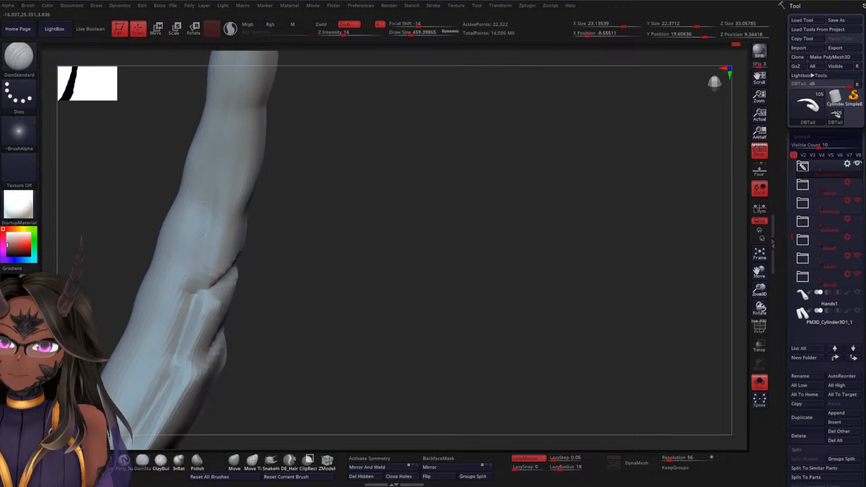
Carve the next crosswise crease tipward to form another short segment, and smooth that segment's side face
{"action": "mouse_move", "coordinate": [208, 296]}
{"action": "left_mouse_down"}
{"action": "mouse_move", "coordinate": [307, 240]}
{"action": "mouse_move", "coordinate": [270, 222]}
{"action": "left_mouse_up"}
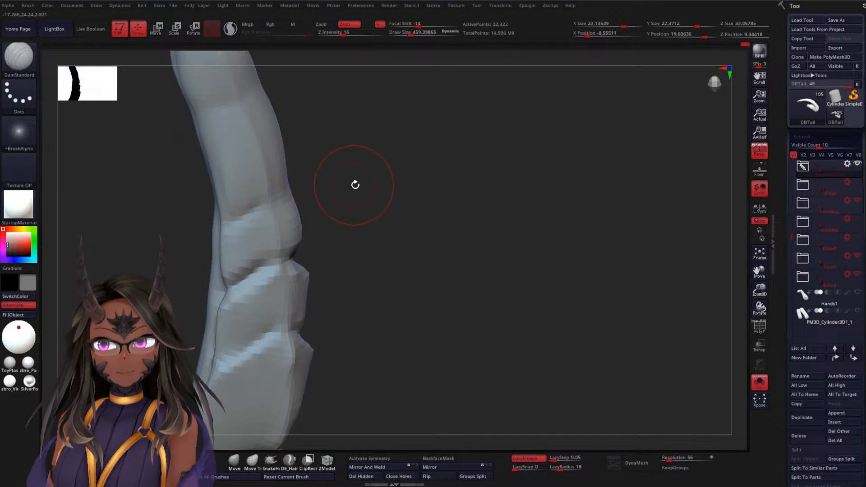
{"action": "left_click_drag", "start_coordinate": [353, 184], "coordinate": [329, 194]}
{"action": "left_click_drag", "start_coordinate": [371, 170], "coordinate": [317, 193]}
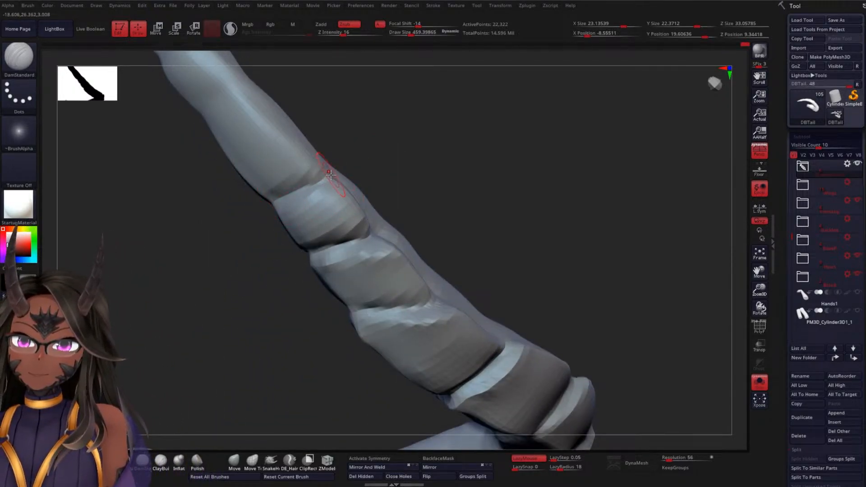
{"action": "left_click_drag", "start_coordinate": [230, 244], "coordinate": [355, 194]}
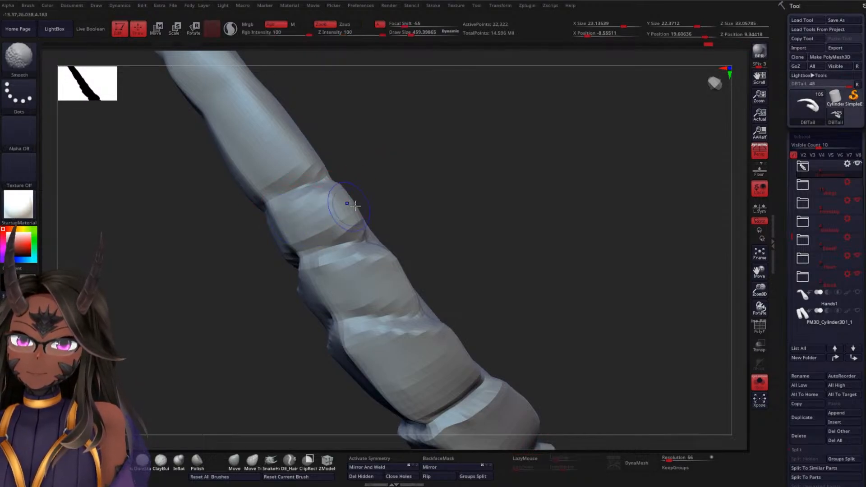
{"action": "left_click_drag", "start_coordinate": [392, 201], "coordinate": [412, 219]}
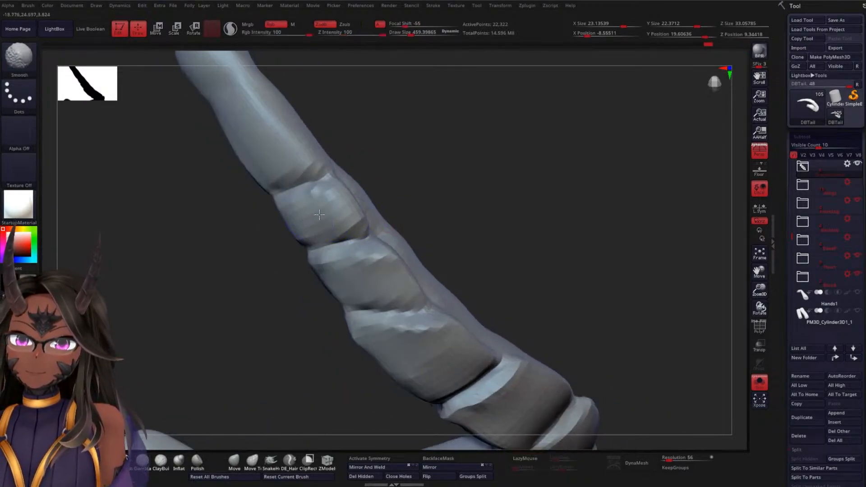
{"action": "left_click_drag", "start_coordinate": [443, 188], "coordinate": [428, 176]}
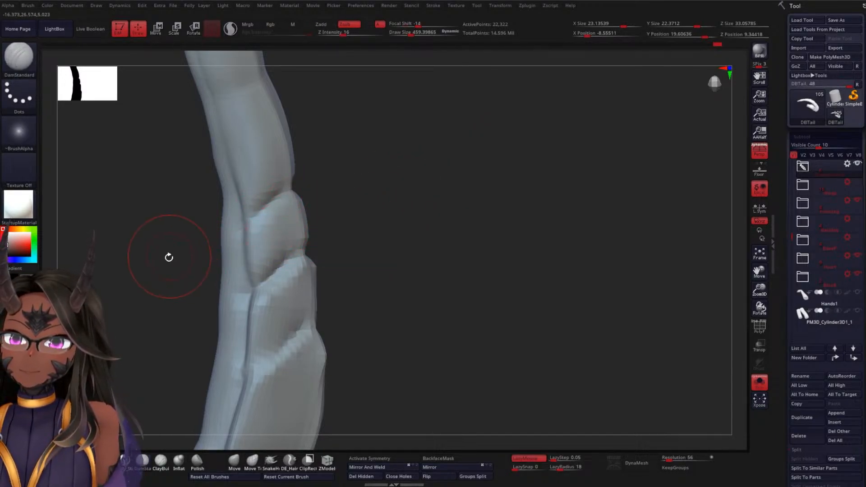
Sharpen the lengthwise side groove along the short segment between the two newest creases
{"action": "left_click_drag", "start_coordinate": [169, 258], "coordinate": [251, 247]}
{"action": "left_click_drag", "start_coordinate": [254, 298], "coordinate": [253, 307]}
{"action": "left_click_drag", "start_coordinate": [256, 247], "coordinate": [257, 276]}
{"action": "left_click_drag", "start_coordinate": [255, 229], "coordinate": [257, 277]}
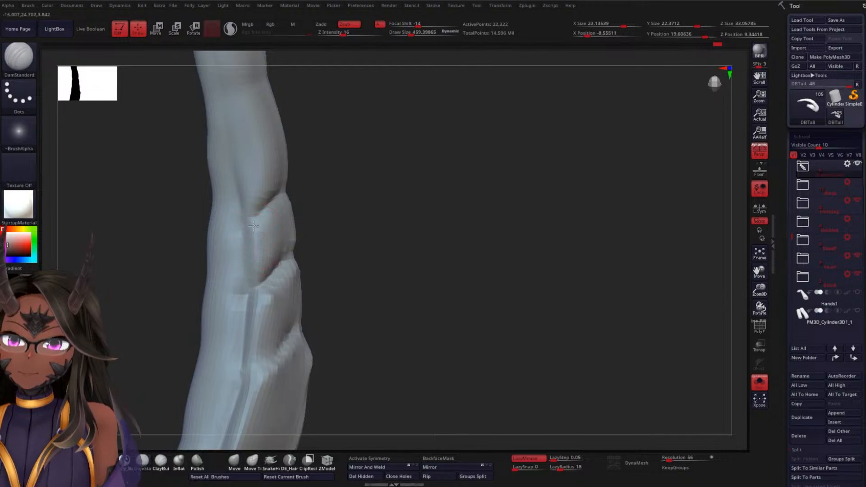
{"action": "mouse_move", "coordinate": [361, 239]}
{"action": "left_mouse_down"}
{"action": "mouse_move", "coordinate": [298, 248]}
{"action": "mouse_move", "coordinate": [284, 271]}
{"action": "left_mouse_up"}
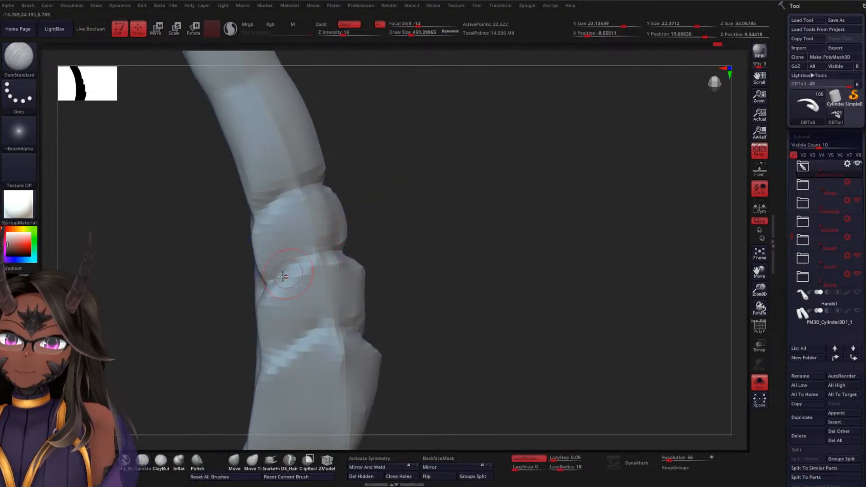
{"action": "mouse_move", "coordinate": [353, 226]}
{"action": "left_mouse_down"}
{"action": "mouse_move", "coordinate": [380, 250]}
{"action": "mouse_move", "coordinate": [370, 249]}
{"action": "left_mouse_up"}
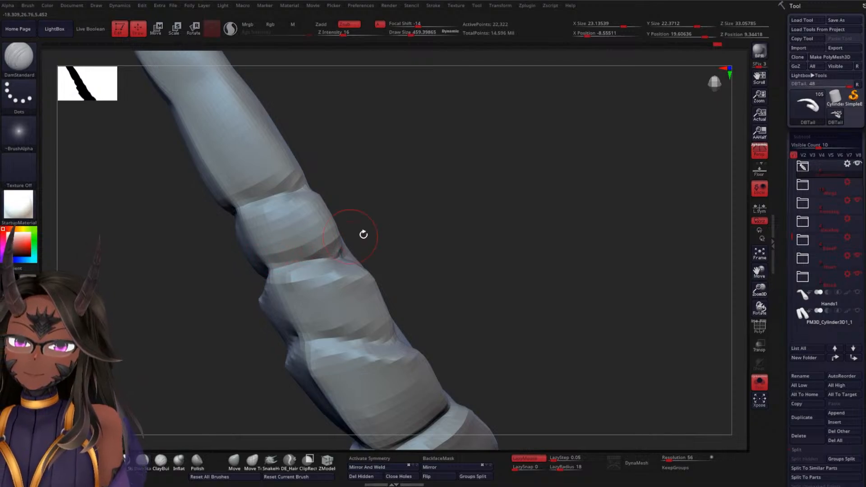
{"action": "left_click_drag", "start_coordinate": [418, 238], "coordinate": [409, 203]}
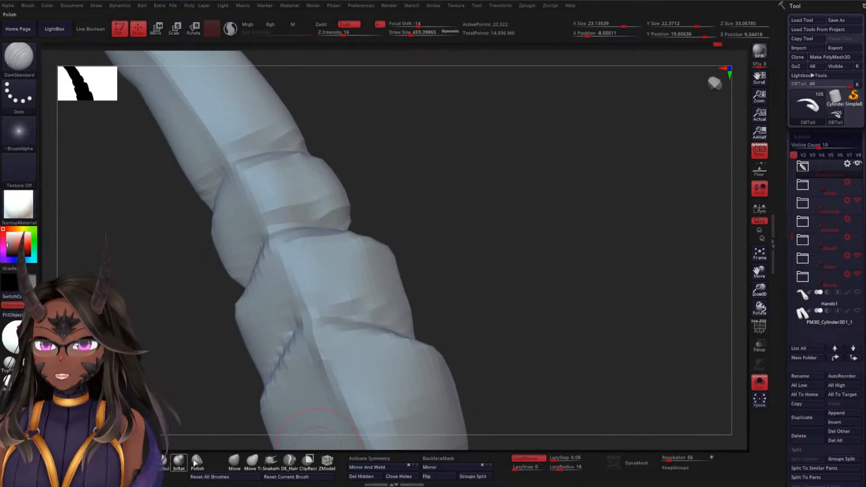
Reshape the side silhouette of the middle segments around their creases with Move Topological at a draw size of about 572
{"action": "left_click", "coordinate": [253, 460]}
{"action": "left_click_drag", "start_coordinate": [431, 194], "coordinate": [434, 188], "text": "alt"}
{"action": "key", "text": "space"}
{"action": "left_click_drag", "start_coordinate": [356, 235], "coordinate": [314, 226]}
{"action": "mouse_move", "coordinate": [398, 208]}
{"action": "left_mouse_down"}
{"action": "mouse_move", "coordinate": [405, 208]}
{"action": "mouse_move", "coordinate": [387, 216]}
{"action": "left_mouse_up"}
{"action": "mouse_move", "coordinate": [255, 289]}
{"action": "left_mouse_down"}
{"action": "mouse_move", "coordinate": [250, 282]}
{"action": "mouse_move", "coordinate": [236, 298]}
{"action": "mouse_move", "coordinate": [237, 320]}
{"action": "left_mouse_up"}
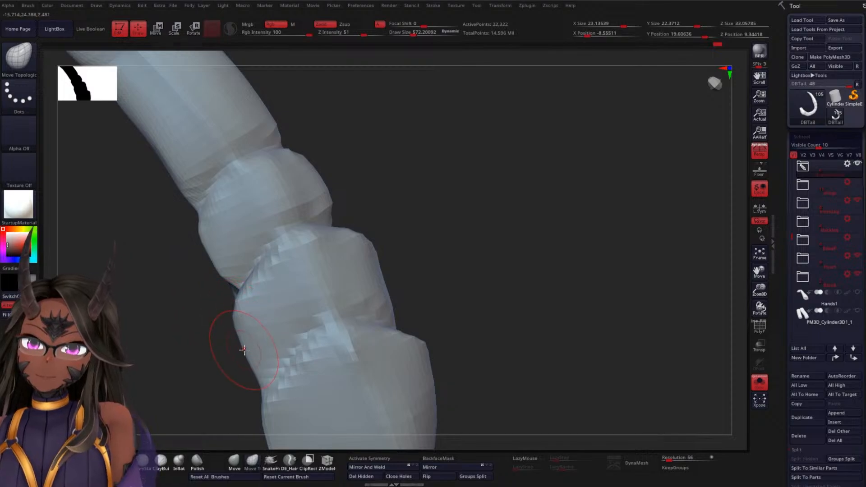
{"action": "mouse_move", "coordinate": [244, 353]}
{"action": "left_mouse_down"}
{"action": "mouse_move", "coordinate": [243, 367]}
{"action": "mouse_move", "coordinate": [227, 341]}
{"action": "left_mouse_up"}
{"action": "left_click_drag", "start_coordinate": [247, 370], "coordinate": [248, 370]}
{"action": "left_click_drag", "start_coordinate": [245, 360], "coordinate": [239, 361]}
{"action": "left_click_drag", "start_coordinate": [252, 378], "coordinate": [245, 361]}
Push in the bulging side contour of the middle segment as seen from the tail's smooth back
{"action": "mouse_move", "coordinate": [444, 253]}
{"action": "left_mouse_down"}
{"action": "mouse_move", "coordinate": [428, 253]}
{"action": "mouse_move", "coordinate": [420, 277]}
{"action": "mouse_move", "coordinate": [395, 280]}
{"action": "mouse_move", "coordinate": [389, 265]}
{"action": "left_mouse_up"}
{"action": "left_click_drag", "start_coordinate": [479, 244], "coordinate": [392, 266]}
{"action": "left_click_drag", "start_coordinate": [396, 332], "coordinate": [387, 332]}
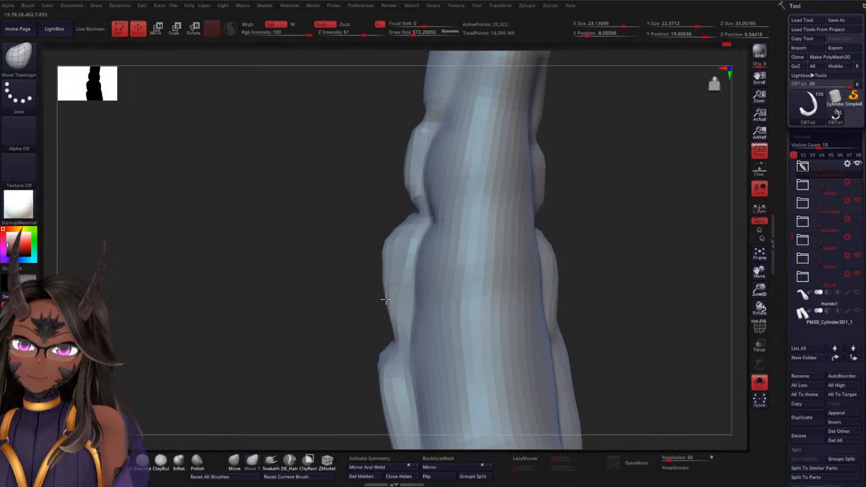
{"action": "left_click_drag", "start_coordinate": [382, 251], "coordinate": [387, 247]}
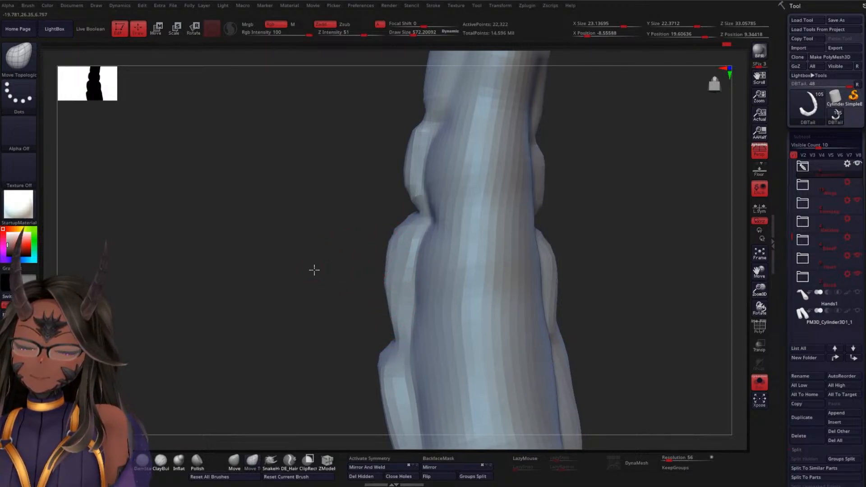
{"action": "left_click_drag", "start_coordinate": [313, 269], "coordinate": [484, 113]}
{"action": "left_click_drag", "start_coordinate": [469, 236], "coordinate": [480, 166], "text": "alt"}
{"action": "mouse_move", "coordinate": [496, 273]}
{"action": "left_mouse_down", "text": "alt"}
{"action": "mouse_move", "coordinate": [483, 184]}
{"action": "mouse_move", "coordinate": [474, 220]}
{"action": "mouse_move", "coordinate": [418, 189]}
{"action": "mouse_move", "coordinate": [453, 218]}
{"action": "mouse_move", "coordinate": [503, 234]}
{"action": "mouse_move", "coordinate": [497, 226]}
{"action": "left_mouse_up", "text": "alt"}
{"action": "mouse_move", "coordinate": [479, 182]}
{"action": "left_mouse_down", "text": "alt"}
{"action": "mouse_move", "coordinate": [491, 265]}
{"action": "mouse_move", "coordinate": [483, 331]}
{"action": "left_mouse_up", "text": "alt"}
{"action": "left_click_drag", "start_coordinate": [503, 263], "coordinate": [378, 316], "text": "alt"}
{"action": "key", "text": "shift"}
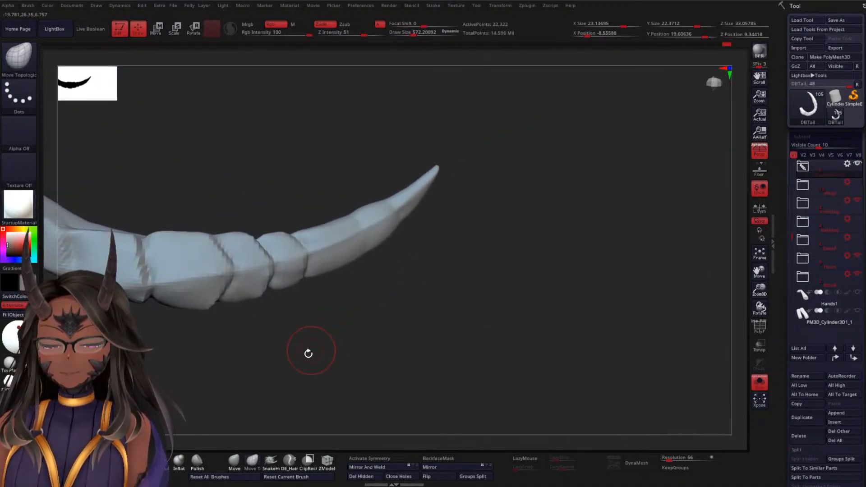
Carve a crosswise crease over both side faces of the smooth tip section with DamStandard at draw size about 359
{"action": "left_click", "coordinate": [146, 460]}
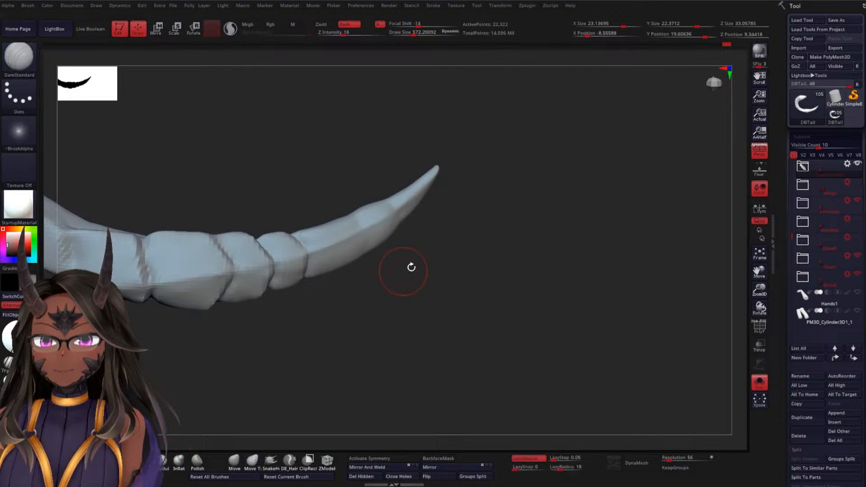
{"action": "key", "text": "space"}
{"action": "mouse_move", "coordinate": [419, 255]}
{"action": "left_mouse_down"}
{"action": "mouse_move", "coordinate": [441, 269]}
{"action": "mouse_move", "coordinate": [434, 208]}
{"action": "mouse_move", "coordinate": [427, 252]}
{"action": "left_mouse_up"}
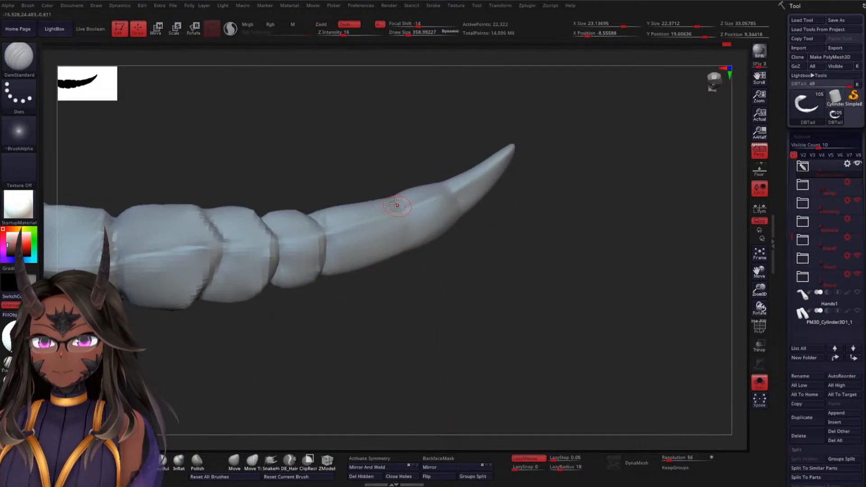
{"action": "left_click_drag", "start_coordinate": [399, 248], "coordinate": [404, 231]}
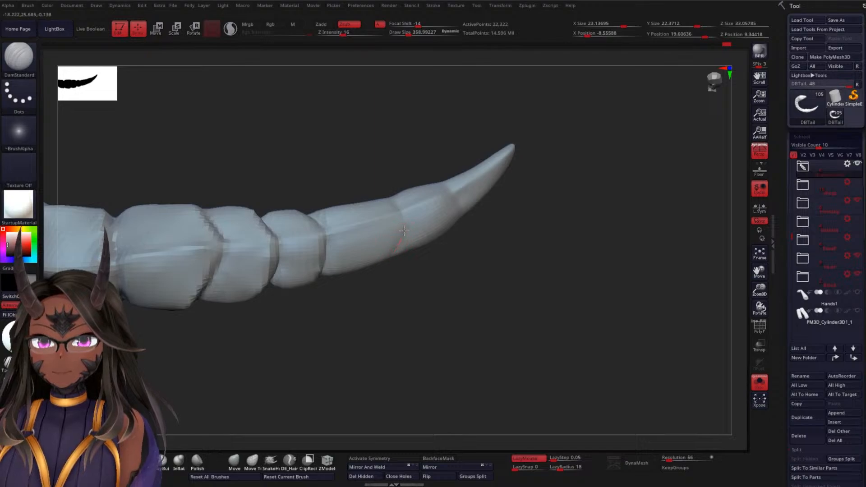
Deepen the tip section's new crease where it meets the side groove and across its faces to the centre ridge
{"action": "left_click_drag", "start_coordinate": [389, 272], "coordinate": [356, 269]}
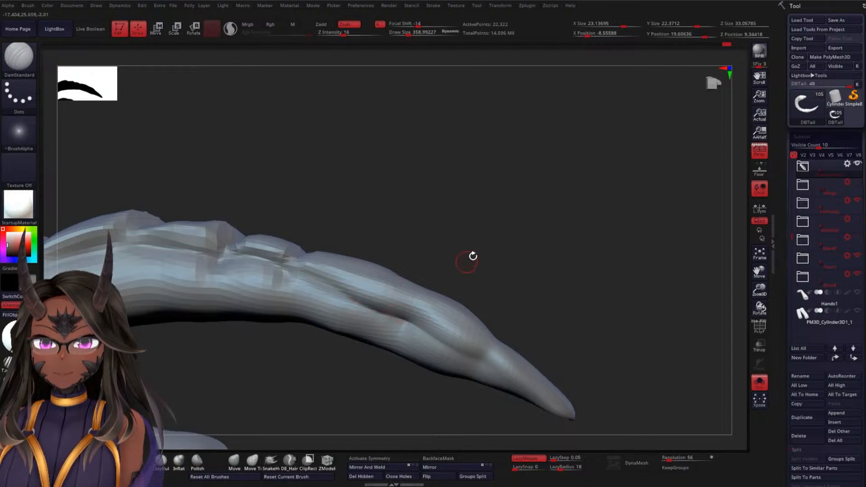
{"action": "mouse_move", "coordinate": [469, 253]}
{"action": "left_mouse_down"}
{"action": "mouse_move", "coordinate": [434, 308]}
{"action": "mouse_move", "coordinate": [401, 296]}
{"action": "mouse_move", "coordinate": [423, 277]}
{"action": "left_mouse_up"}
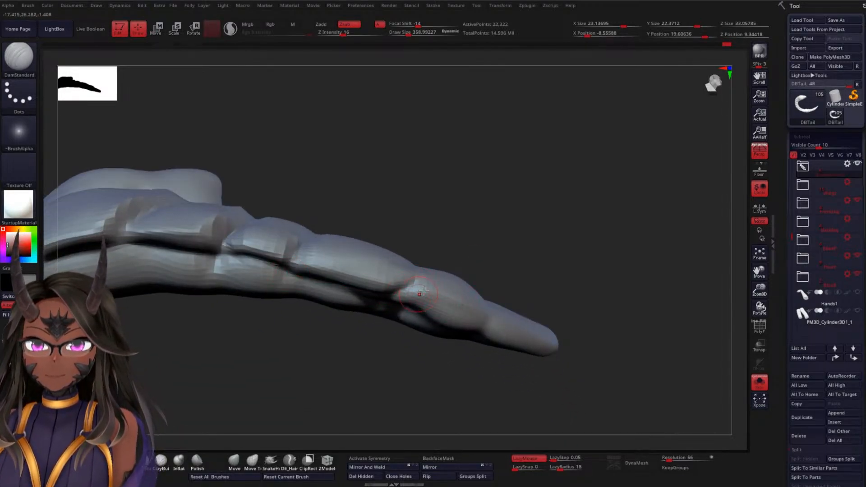
{"action": "mouse_move", "coordinate": [503, 231]}
{"action": "left_mouse_down"}
{"action": "mouse_move", "coordinate": [494, 269]}
{"action": "mouse_move", "coordinate": [456, 283]}
{"action": "left_mouse_up"}
{"action": "mouse_move", "coordinate": [397, 290]}
{"action": "left_mouse_down"}
{"action": "mouse_move", "coordinate": [422, 242]}
{"action": "mouse_move", "coordinate": [354, 299]}
{"action": "mouse_move", "coordinate": [358, 350]}
{"action": "mouse_move", "coordinate": [400, 291]}
{"action": "left_mouse_up"}
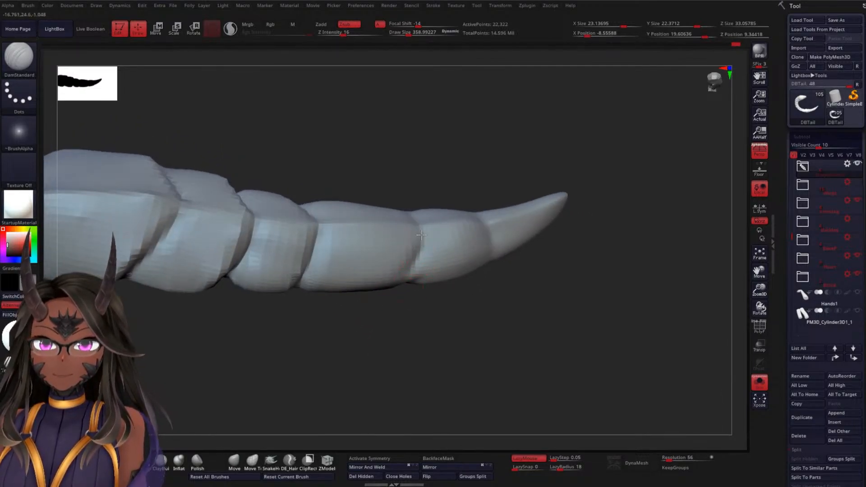
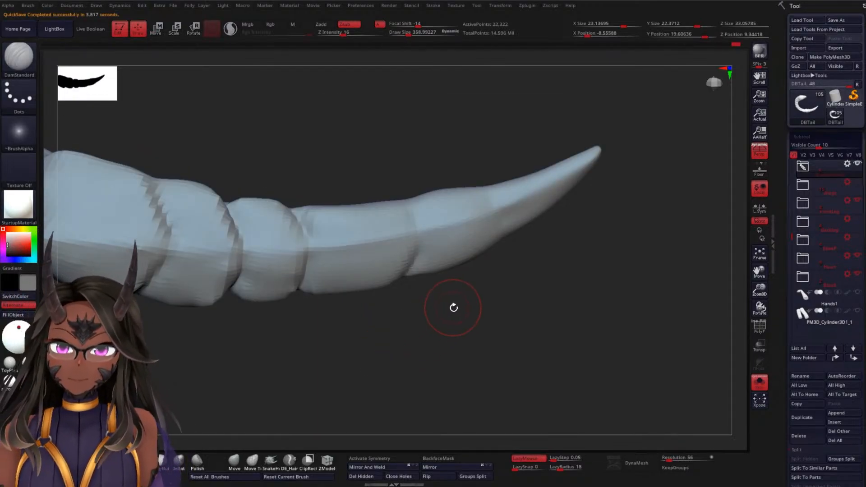
Carve a lengthwise crease with the DamStandard brush along the flank of the tail's third segment from the tip
{"action": "left_click_drag", "start_coordinate": [453, 307], "coordinate": [428, 260]}
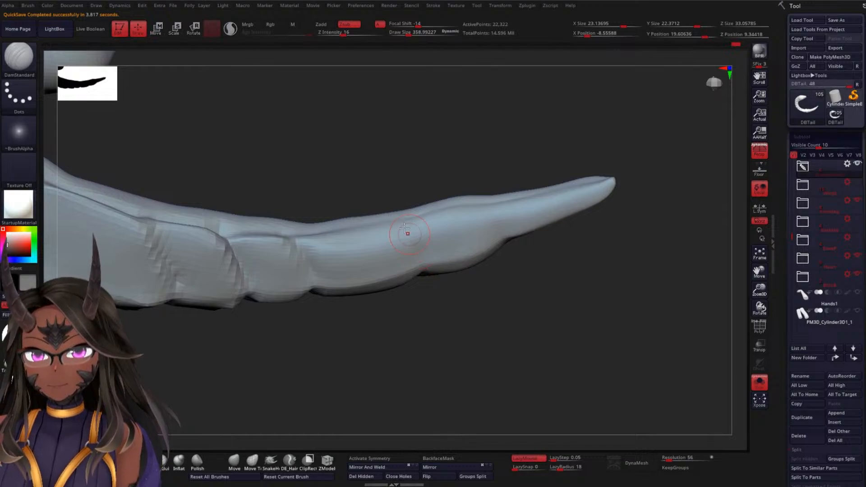
{"action": "left_click_drag", "start_coordinate": [429, 316], "coordinate": [374, 240]}
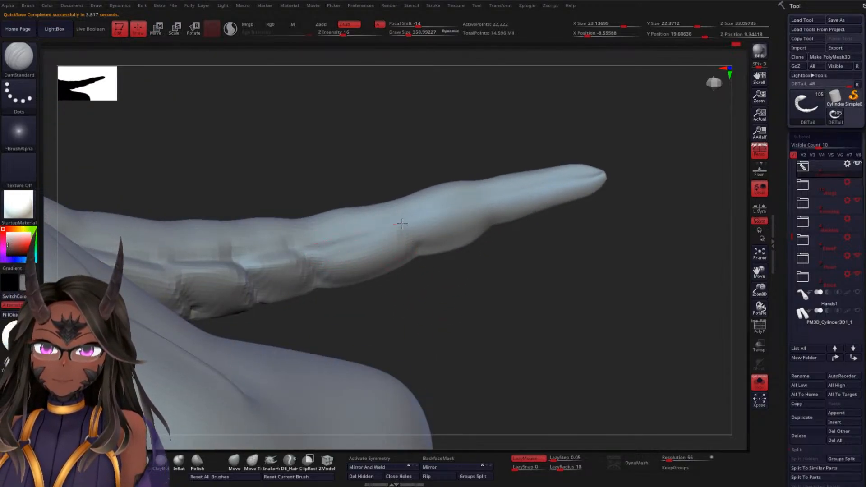
{"action": "mouse_move", "coordinate": [434, 308]}
{"action": "left_mouse_down", "text": "alt"}
{"action": "mouse_move", "coordinate": [452, 349]}
{"action": "mouse_move", "coordinate": [451, 340]}
{"action": "left_mouse_up", "text": "alt"}
{"action": "left_click_drag", "start_coordinate": [320, 245], "coordinate": [373, 229]}
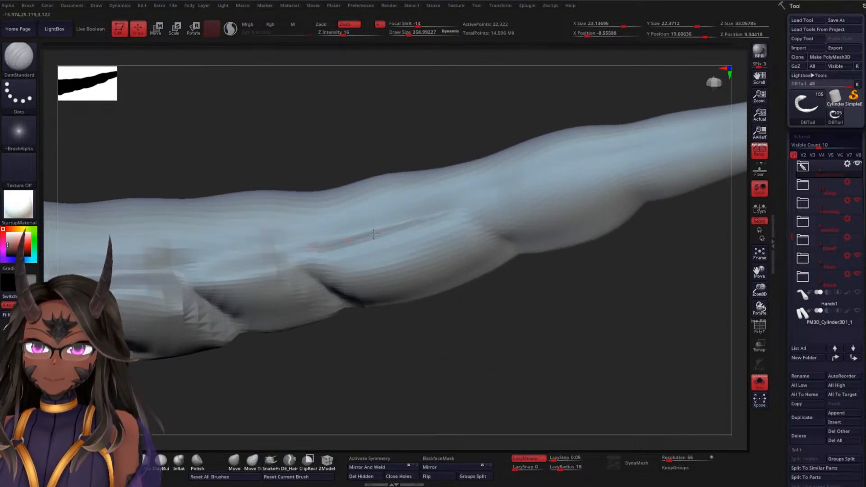
{"action": "mouse_move", "coordinate": [450, 339]}
{"action": "left_mouse_down"}
{"action": "mouse_move", "coordinate": [470, 379]}
{"action": "mouse_move", "coordinate": [465, 370]}
{"action": "left_mouse_up"}
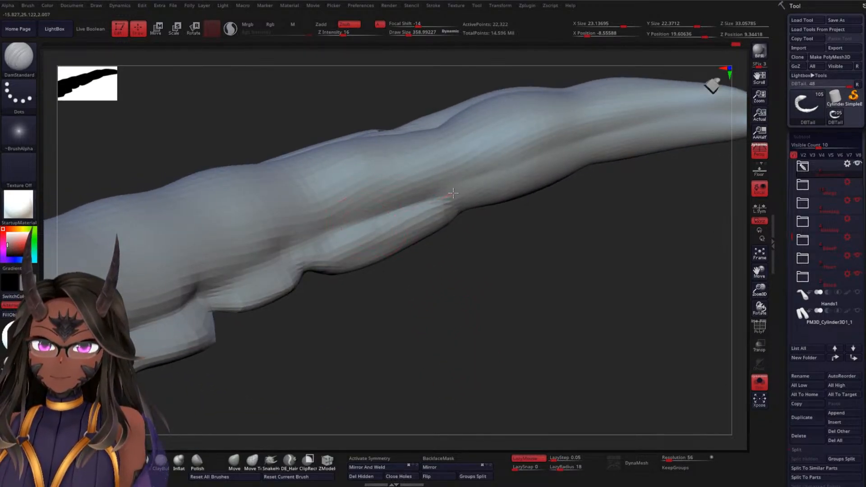
{"action": "left_click_drag", "start_coordinate": [406, 327], "coordinate": [332, 308]}
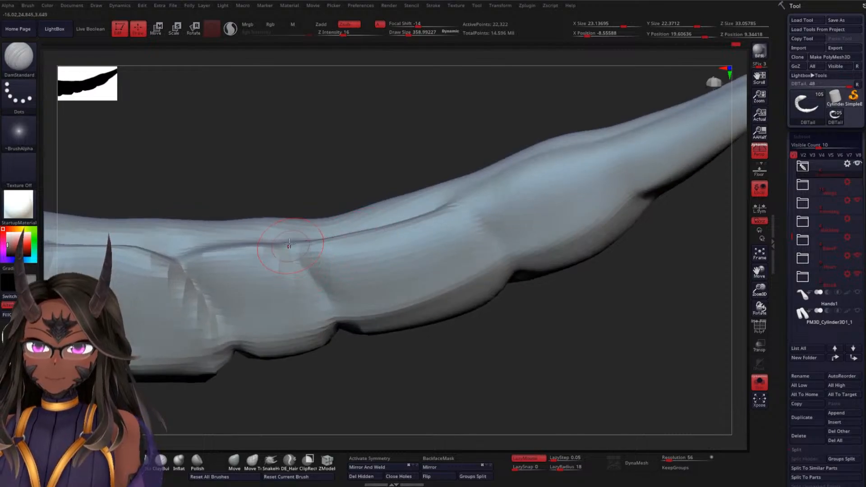
{"action": "mouse_move", "coordinate": [357, 348]}
{"action": "left_mouse_down"}
{"action": "mouse_move", "coordinate": [364, 367]}
{"action": "mouse_move", "coordinate": [341, 326]}
{"action": "left_mouse_up"}
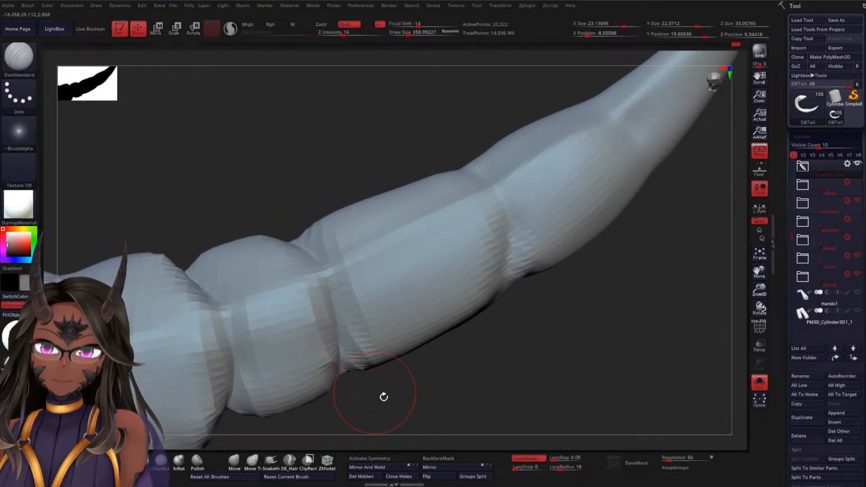
Deepen the crease along the lower edge of the third segment from the tip and at its joints with the neighbouring segments
{"action": "left_click_drag", "start_coordinate": [383, 397], "coordinate": [345, 389]}
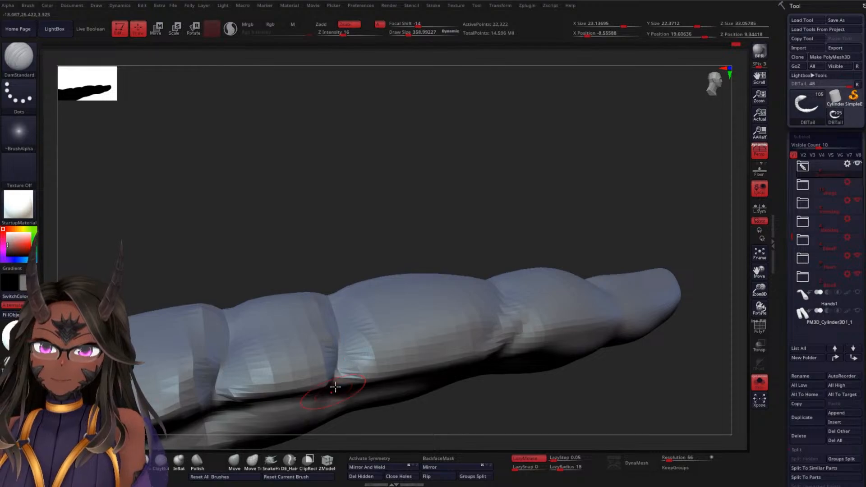
{"action": "left_click_drag", "start_coordinate": [429, 181], "coordinate": [408, 199]}
{"action": "left_click_drag", "start_coordinate": [391, 326], "coordinate": [351, 361]}
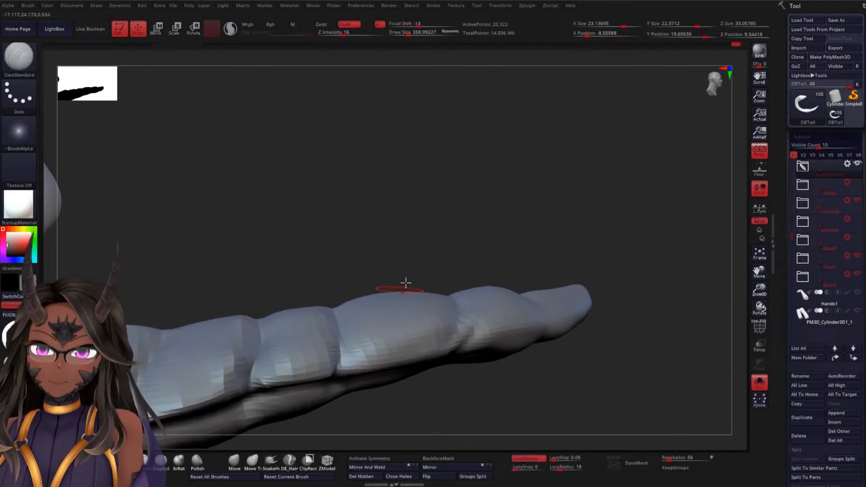
{"action": "mouse_move", "coordinate": [411, 262]}
{"action": "left_mouse_down"}
{"action": "mouse_move", "coordinate": [458, 210]}
{"action": "mouse_move", "coordinate": [399, 343]}
{"action": "mouse_move", "coordinate": [446, 356]}
{"action": "left_mouse_up"}
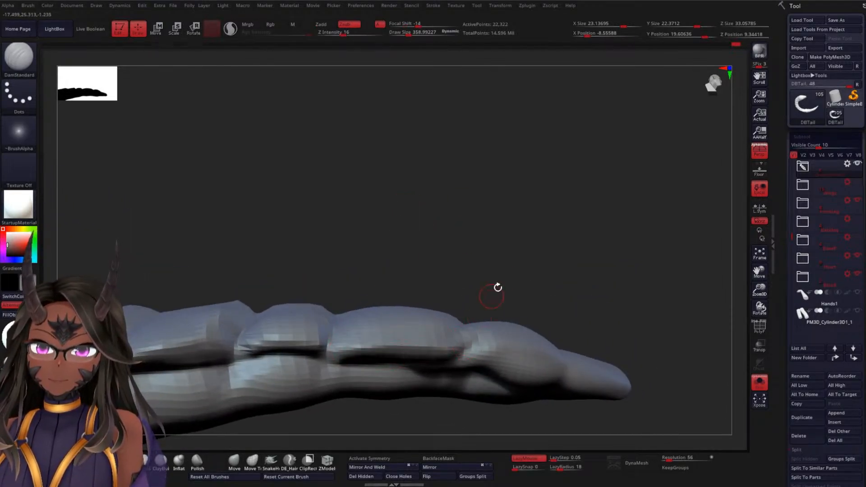
{"action": "mouse_move", "coordinate": [497, 288]}
{"action": "left_mouse_down"}
{"action": "mouse_move", "coordinate": [483, 265]}
{"action": "mouse_move", "coordinate": [420, 226]}
{"action": "mouse_move", "coordinate": [406, 235]}
{"action": "left_mouse_up"}
{"action": "mouse_move", "coordinate": [450, 354]}
{"action": "left_mouse_down", "text": "shift"}
{"action": "mouse_move", "coordinate": [441, 354]}
{"action": "mouse_move", "coordinate": [445, 335]}
{"action": "mouse_move", "coordinate": [471, 312]}
{"action": "left_mouse_up", "text": "shift"}
{"action": "left_click_drag", "start_coordinate": [516, 224], "coordinate": [536, 267]}
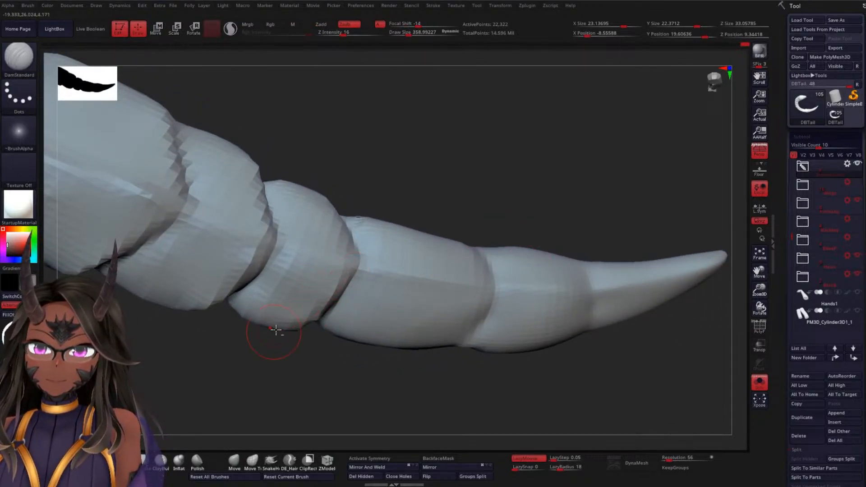
Continue the lengthwise flank crease across the joint between the third and fourth segments and smooth the surface beside it
{"action": "left_click_drag", "start_coordinate": [456, 188], "coordinate": [441, 238]}
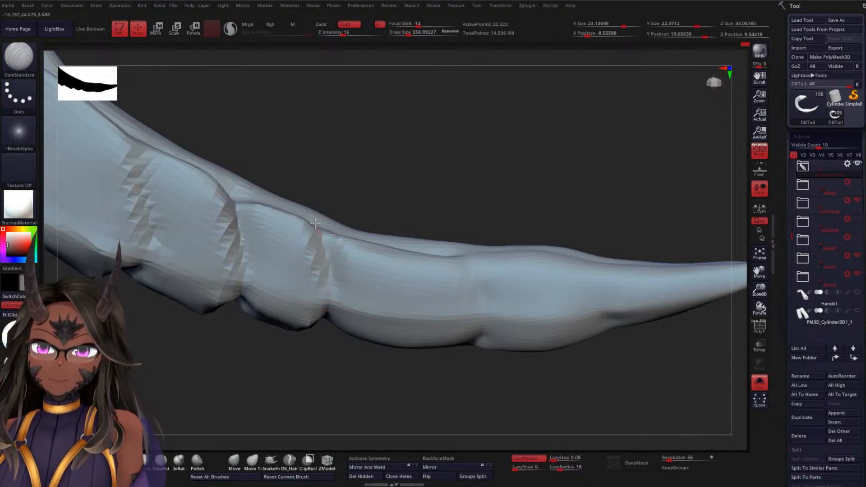
{"action": "left_click_drag", "start_coordinate": [409, 237], "coordinate": [350, 257]}
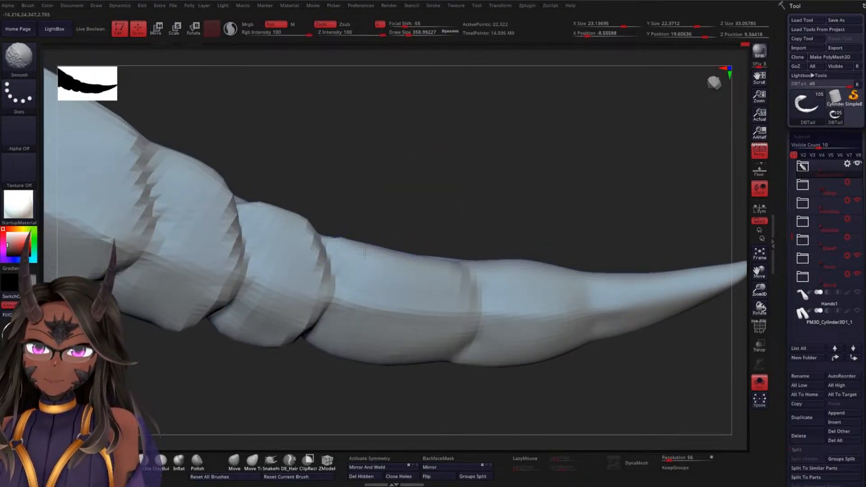
{"action": "left_click_drag", "start_coordinate": [505, 230], "coordinate": [500, 263]}
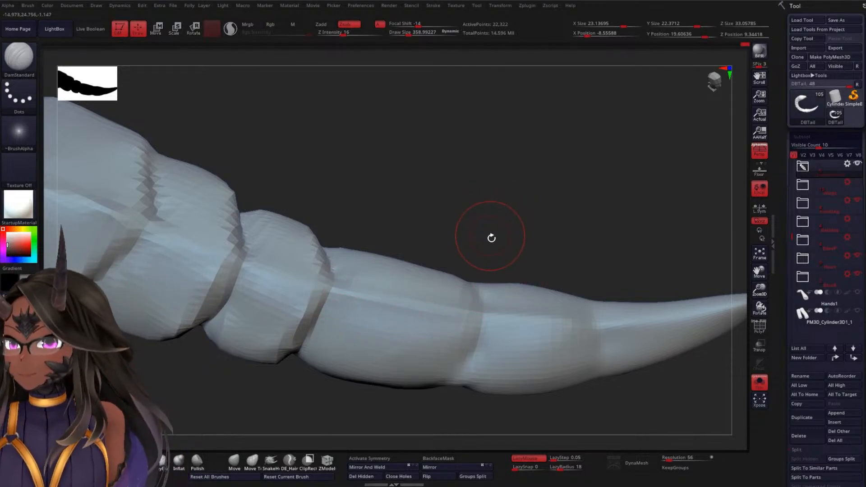
{"action": "left_click_drag", "start_coordinate": [488, 190], "coordinate": [475, 264]}
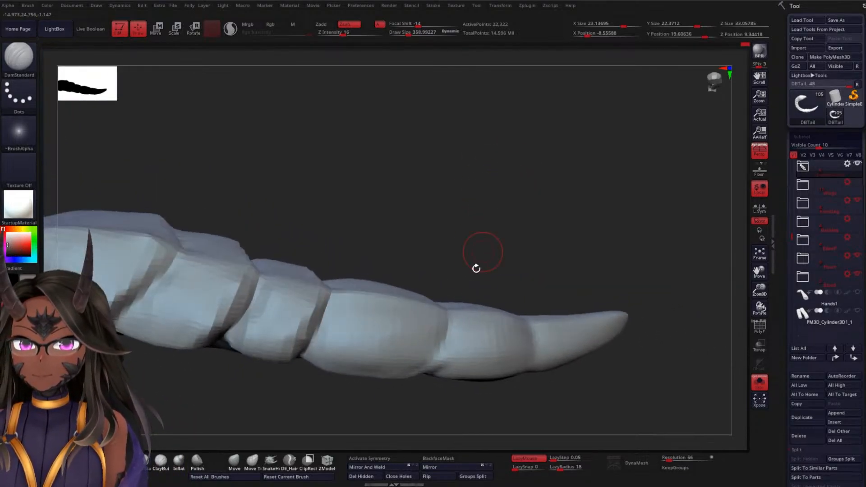
Carve a lengthwise crease along the lower edge of the second segment from the tip and smooth its end towards the tip
{"action": "left_click_drag", "start_coordinate": [416, 383], "coordinate": [505, 244]}
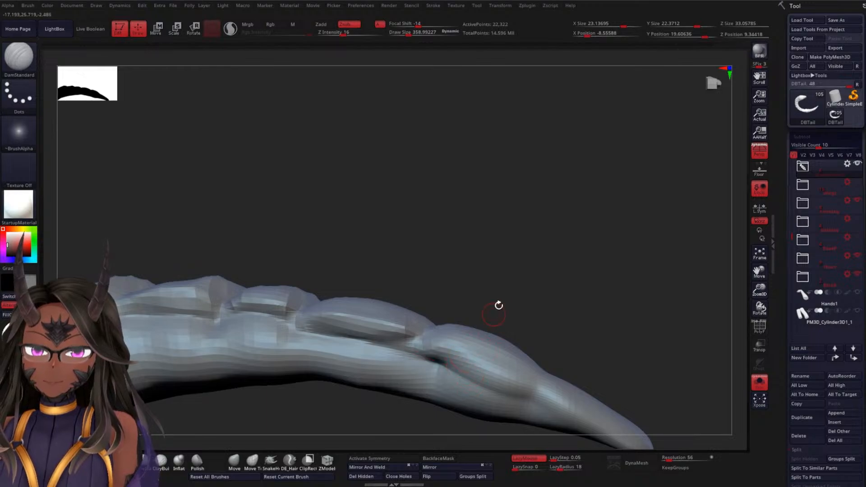
{"action": "left_click_drag", "start_coordinate": [498, 304], "coordinate": [506, 360]}
{"action": "left_click_drag", "start_coordinate": [406, 349], "coordinate": [513, 263]}
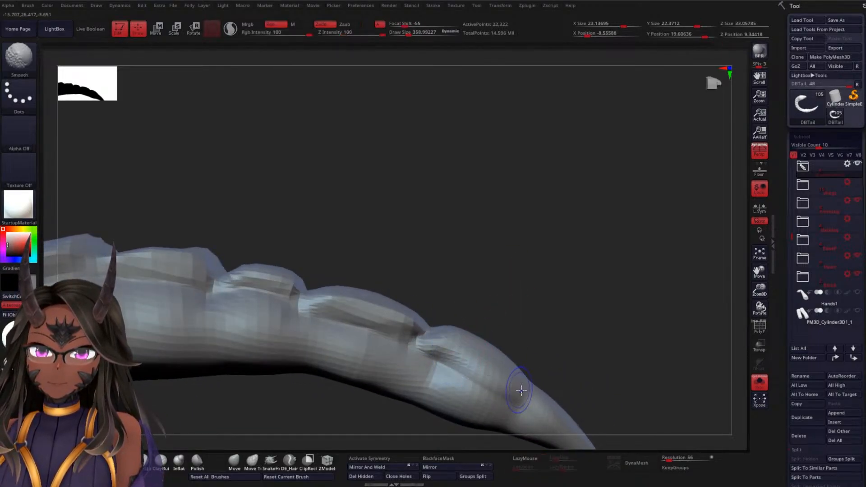
{"action": "left_click_drag", "start_coordinate": [537, 296], "coordinate": [459, 348]}
{"action": "mouse_move", "coordinate": [484, 391]}
{"action": "left_mouse_down"}
{"action": "mouse_move", "coordinate": [474, 367]}
{"action": "mouse_move", "coordinate": [443, 352]}
{"action": "left_mouse_up"}
Carve a ring-shaped crease around the joint between the second and third segments from the tip
{"action": "left_click_drag", "start_coordinate": [465, 393], "coordinate": [431, 389]}
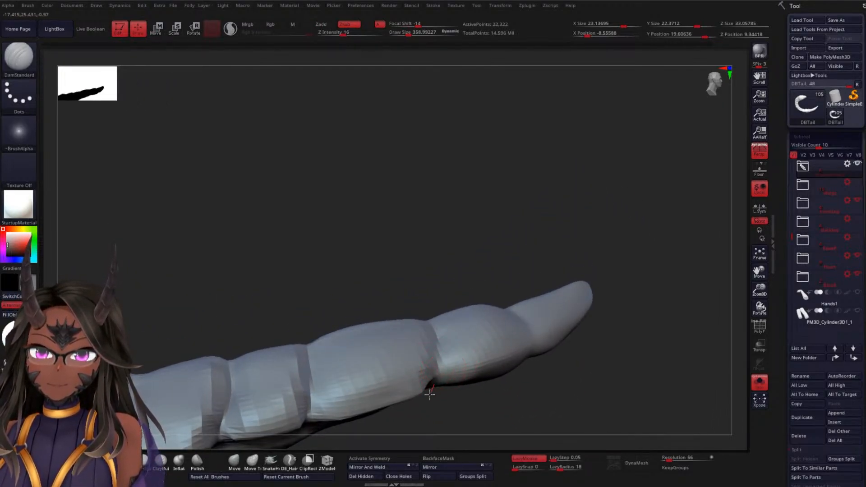
{"action": "left_click_drag", "start_coordinate": [481, 272], "coordinate": [430, 389]}
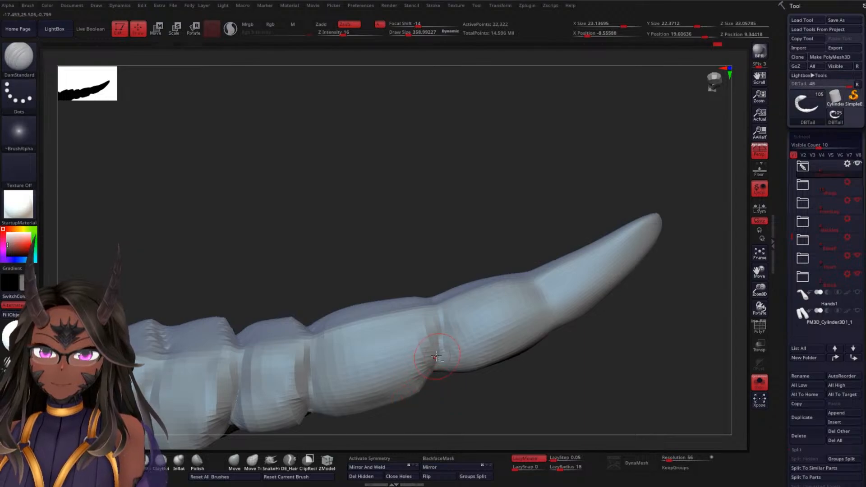
{"action": "mouse_move", "coordinate": [439, 326]}
{"action": "left_mouse_down", "text": "shift"}
{"action": "mouse_move", "coordinate": [422, 340]}
{"action": "mouse_move", "coordinate": [426, 353]}
{"action": "left_mouse_up", "text": "shift"}
{"action": "left_click_drag", "start_coordinate": [422, 249], "coordinate": [429, 296]}
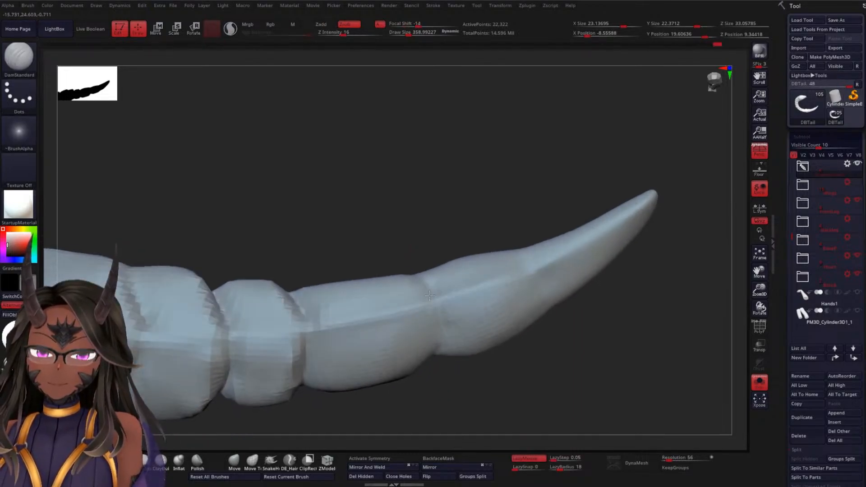
{"action": "right_click_drag", "start_coordinate": [430, 295], "coordinate": [395, 276]}
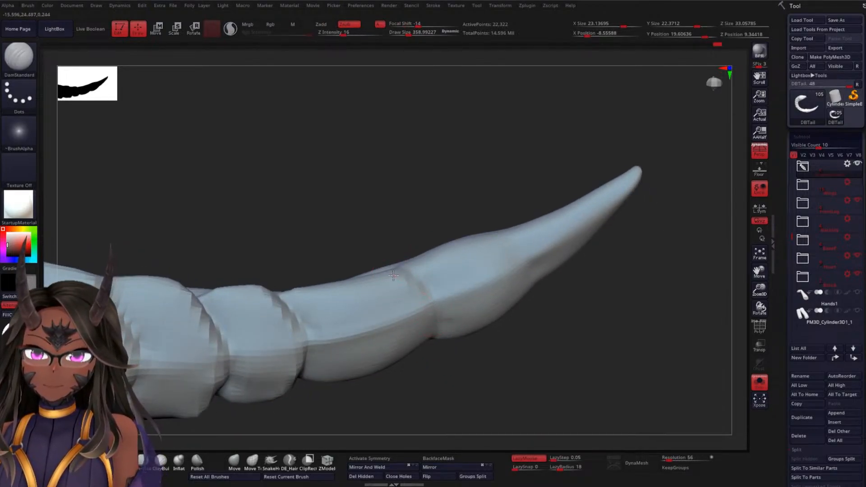
{"action": "right_click_drag", "start_coordinate": [456, 337], "coordinate": [439, 333]}
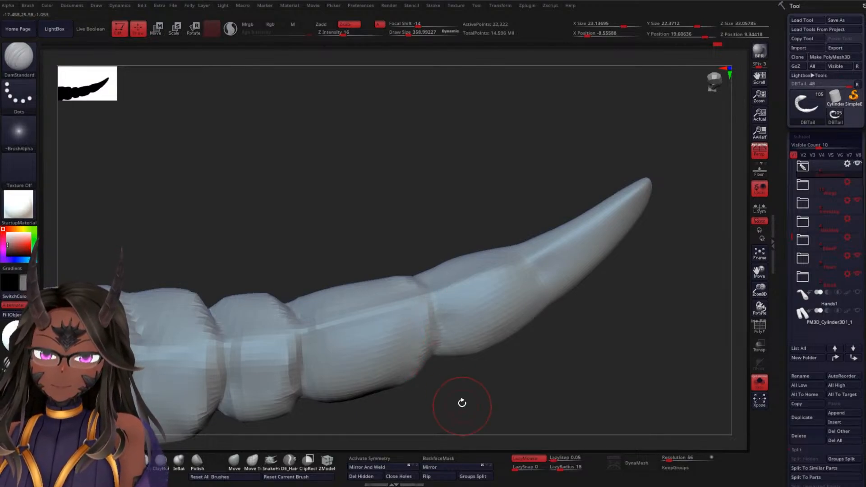
{"action": "left_click_drag", "start_coordinate": [462, 404], "coordinate": [435, 284]}
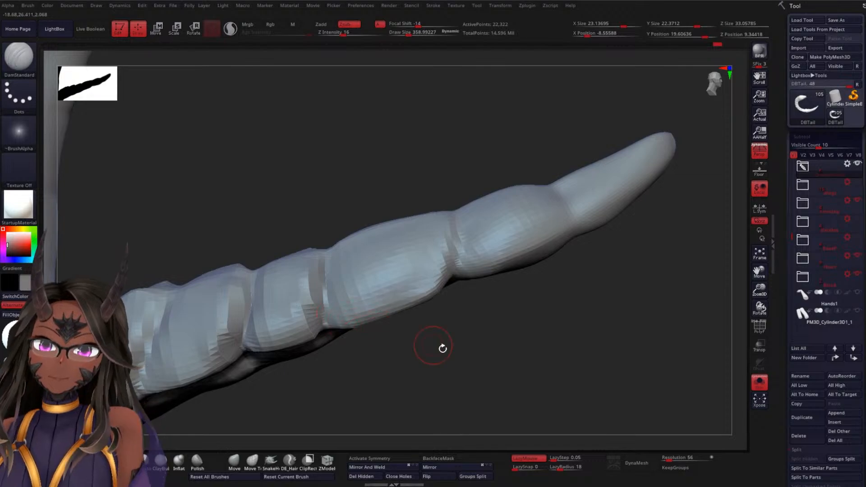
Continue the ring crease between the second and third segments around the opposite side of the tail
{"action": "left_click_drag", "start_coordinate": [443, 350], "coordinate": [409, 404]}
{"action": "left_click_drag", "start_coordinate": [561, 342], "coordinate": [582, 267]}
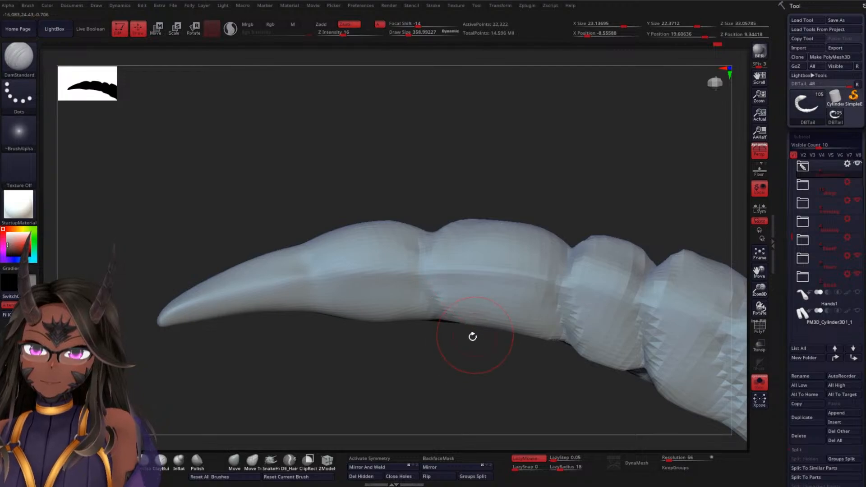
{"action": "left_click_drag", "start_coordinate": [472, 337], "coordinate": [433, 294]}
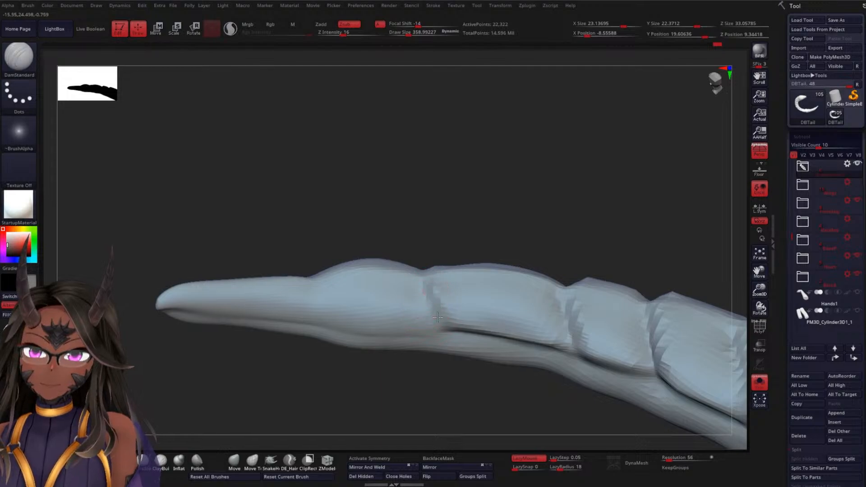
{"action": "left_click_drag", "start_coordinate": [452, 357], "coordinate": [452, 324]}
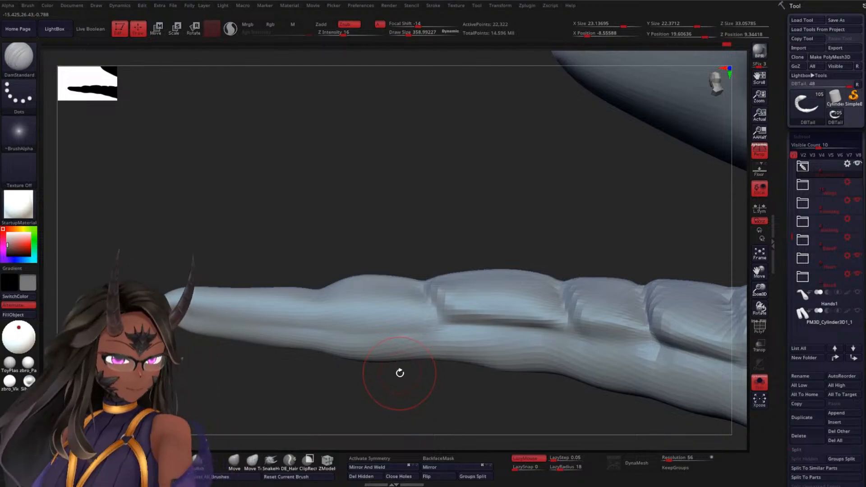
Carve a lengthwise crease along the opposite flank of the second segment, running into the joint with the third segment
{"action": "mouse_move", "coordinate": [360, 207]}
{"action": "left_mouse_down"}
{"action": "mouse_move", "coordinate": [362, 299]}
{"action": "mouse_move", "coordinate": [372, 323]}
{"action": "mouse_move", "coordinate": [481, 273]}
{"action": "mouse_move", "coordinate": [430, 335]}
{"action": "mouse_move", "coordinate": [441, 286]}
{"action": "left_mouse_up"}
{"action": "mouse_move", "coordinate": [502, 264]}
{"action": "left_mouse_down"}
{"action": "mouse_move", "coordinate": [519, 222]}
{"action": "mouse_move", "coordinate": [499, 218]}
{"action": "mouse_move", "coordinate": [493, 249]}
{"action": "mouse_move", "coordinate": [478, 240]}
{"action": "mouse_move", "coordinate": [460, 322]}
{"action": "mouse_move", "coordinate": [425, 316]}
{"action": "left_mouse_up"}
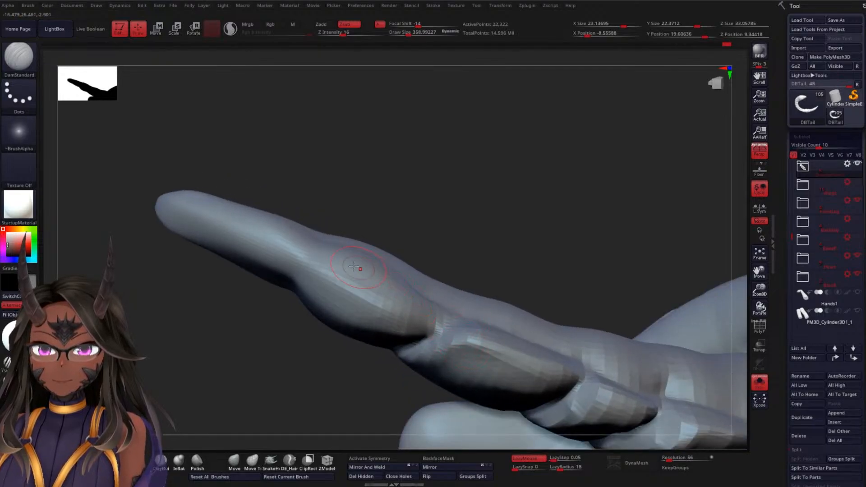
{"action": "left_click_drag", "start_coordinate": [347, 262], "coordinate": [420, 328]}
{"action": "left_click_drag", "start_coordinate": [344, 255], "coordinate": [419, 318]}
{"action": "mouse_move", "coordinate": [471, 234]}
{"action": "left_mouse_down"}
{"action": "mouse_move", "coordinate": [481, 188]}
{"action": "mouse_move", "coordinate": [408, 278]}
{"action": "left_mouse_up"}
{"action": "mouse_move", "coordinate": [466, 261]}
{"action": "left_mouse_down"}
{"action": "mouse_move", "coordinate": [382, 240]}
{"action": "mouse_move", "coordinate": [453, 312]}
{"action": "left_mouse_up"}
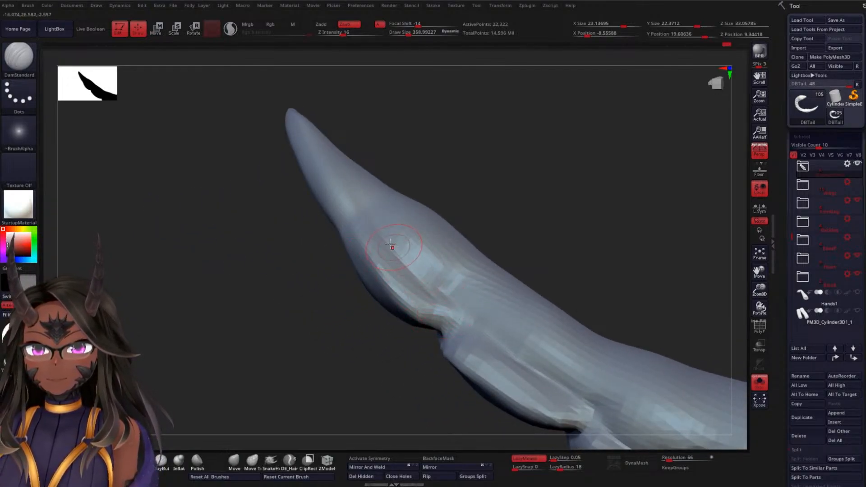
{"action": "left_click_drag", "start_coordinate": [379, 237], "coordinate": [447, 316]}
{"action": "mouse_move", "coordinate": [479, 246]}
{"action": "left_mouse_down"}
{"action": "mouse_move", "coordinate": [510, 217]}
{"action": "mouse_move", "coordinate": [449, 243]}
{"action": "left_mouse_up"}
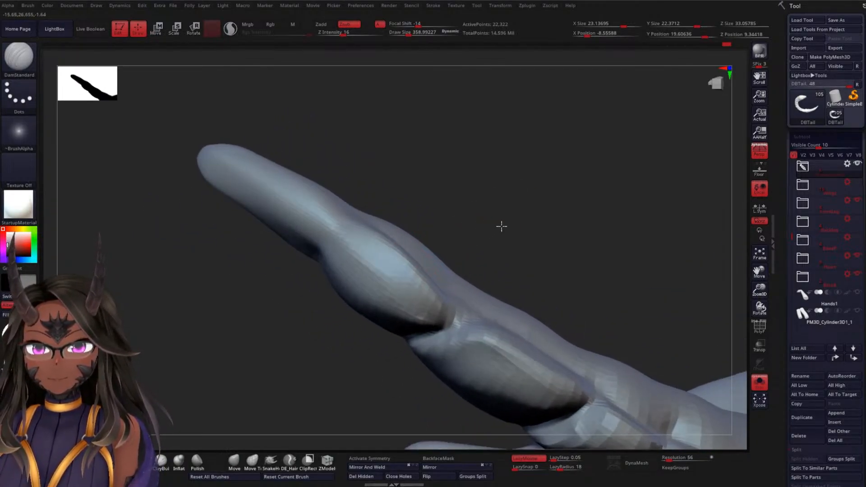
{"action": "mouse_move", "coordinate": [501, 226]}
{"action": "left_mouse_down"}
{"action": "mouse_move", "coordinate": [543, 186]}
{"action": "mouse_move", "coordinate": [549, 164]}
{"action": "mouse_move", "coordinate": [546, 197]}
{"action": "mouse_move", "coordinate": [503, 234]}
{"action": "left_mouse_up"}
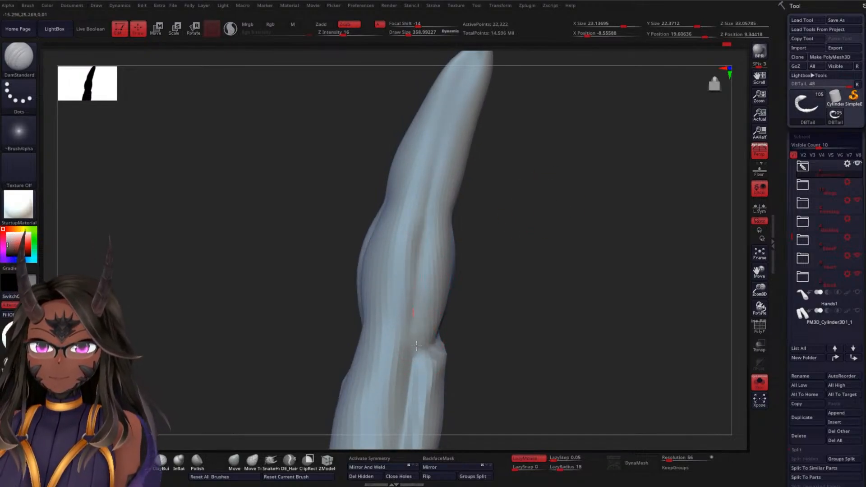
Carve a ring-shaped crease around the base of the pointed tip segment, separating it from the second segment
{"action": "left_click_drag", "start_coordinate": [508, 283], "coordinate": [478, 264]}
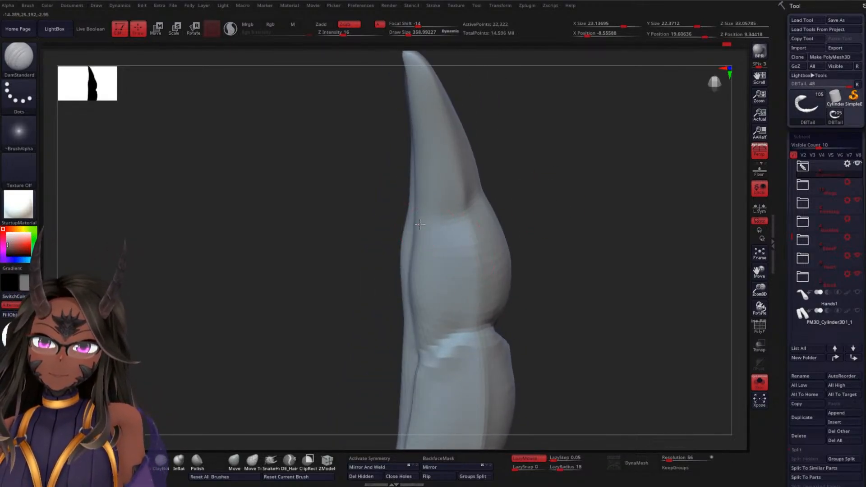
{"action": "left_click_drag", "start_coordinate": [502, 202], "coordinate": [498, 183]}
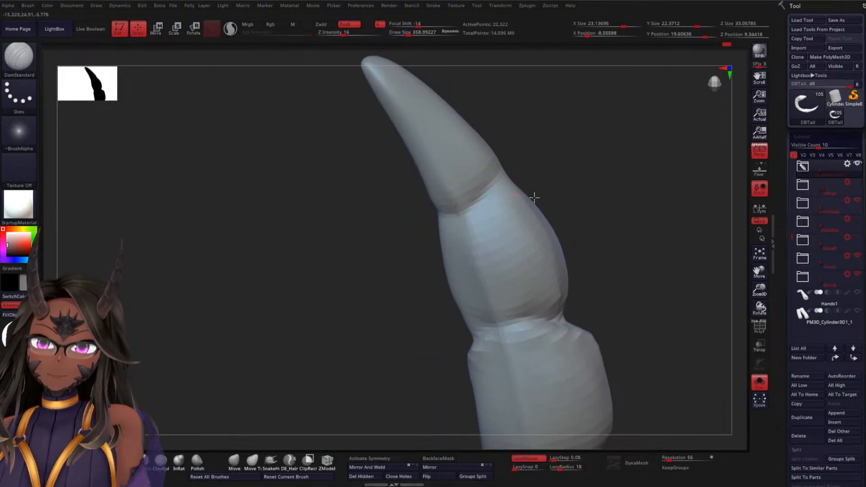
{"action": "left_click_drag", "start_coordinate": [565, 201], "coordinate": [544, 211]}
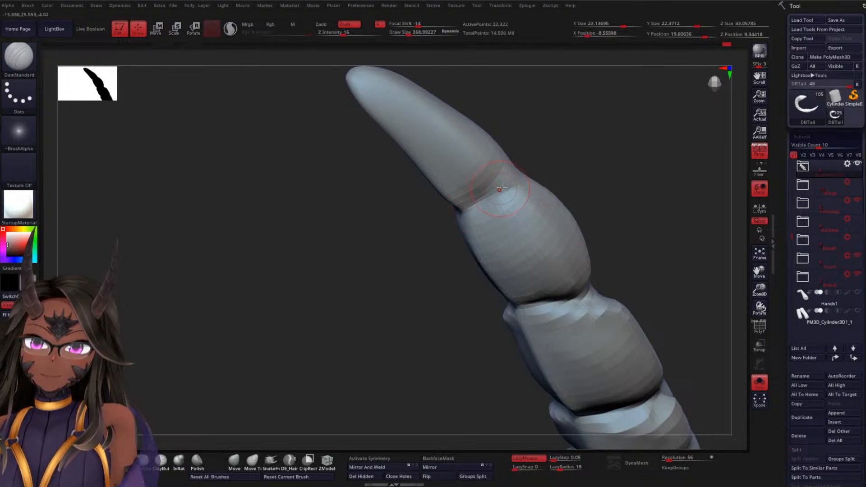
{"action": "mouse_move", "coordinate": [568, 177]}
{"action": "left_mouse_down"}
{"action": "mouse_move", "coordinate": [608, 167]}
{"action": "mouse_move", "coordinate": [553, 209]}
{"action": "left_mouse_up"}
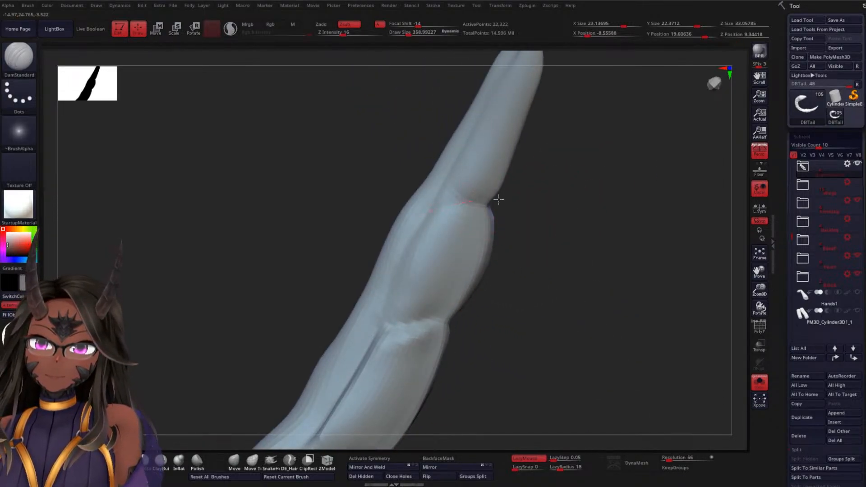
Carve the lengthwise crease along the second segment's flank, then sharpen and smooth its junction with the third segment
{"action": "mouse_move", "coordinate": [446, 210]}
{"action": "left_mouse_down"}
{"action": "mouse_move", "coordinate": [419, 236]}
{"action": "mouse_move", "coordinate": [389, 318]}
{"action": "left_mouse_up"}
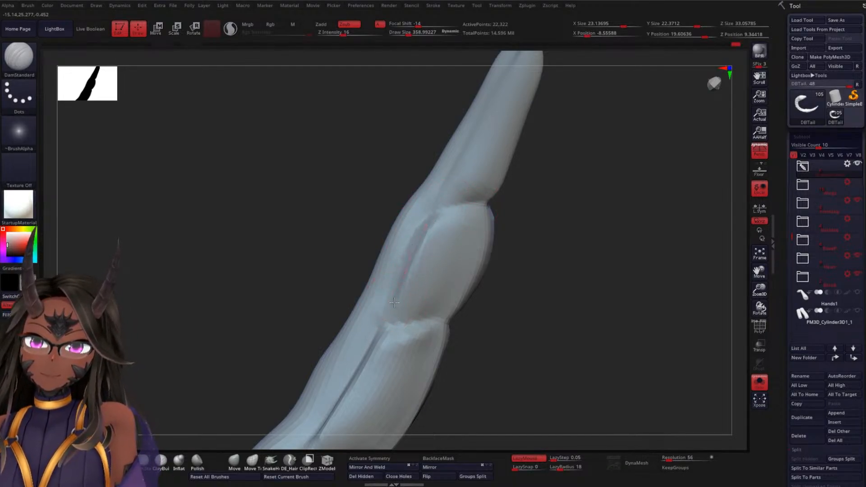
{"action": "left_click_drag", "start_coordinate": [506, 320], "coordinate": [464, 334]}
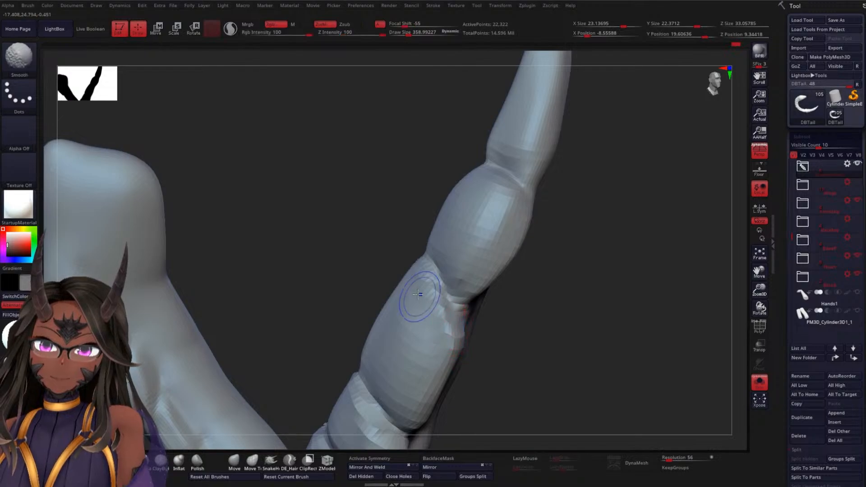
{"action": "left_click_drag", "start_coordinate": [541, 339], "coordinate": [468, 314]}
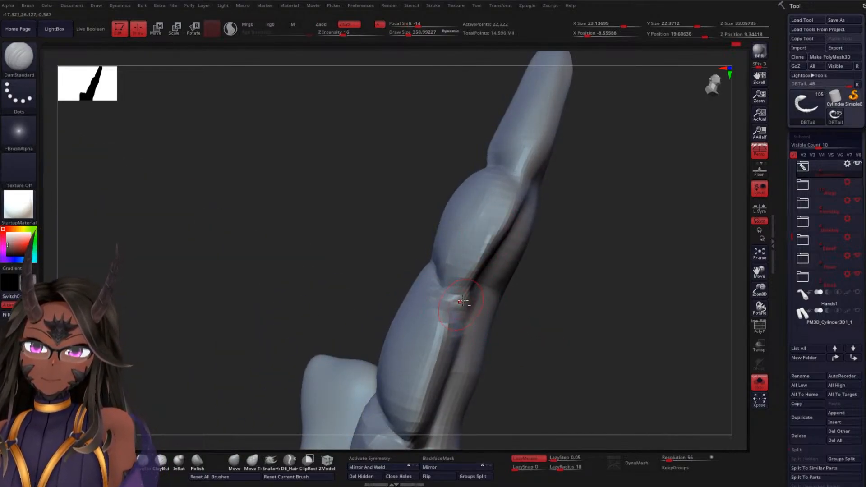
{"action": "key", "text": "shift"}
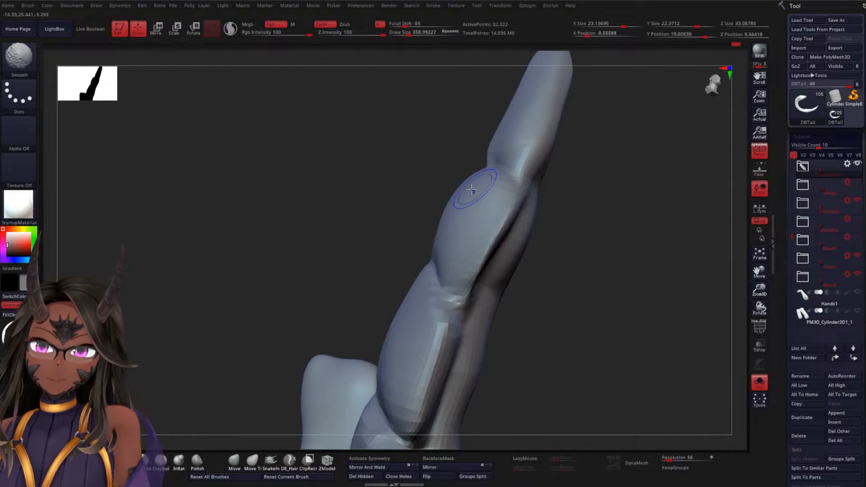
{"action": "left_click_drag", "start_coordinate": [476, 266], "coordinate": [458, 313]}
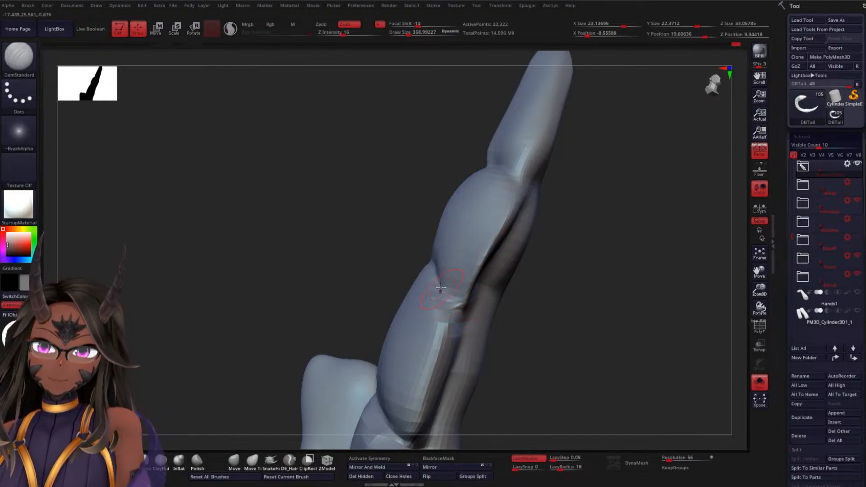
{"action": "mouse_move", "coordinate": [435, 267]}
{"action": "left_mouse_down"}
{"action": "mouse_move", "coordinate": [452, 300]}
{"action": "mouse_move", "coordinate": [455, 383]}
{"action": "left_mouse_up"}
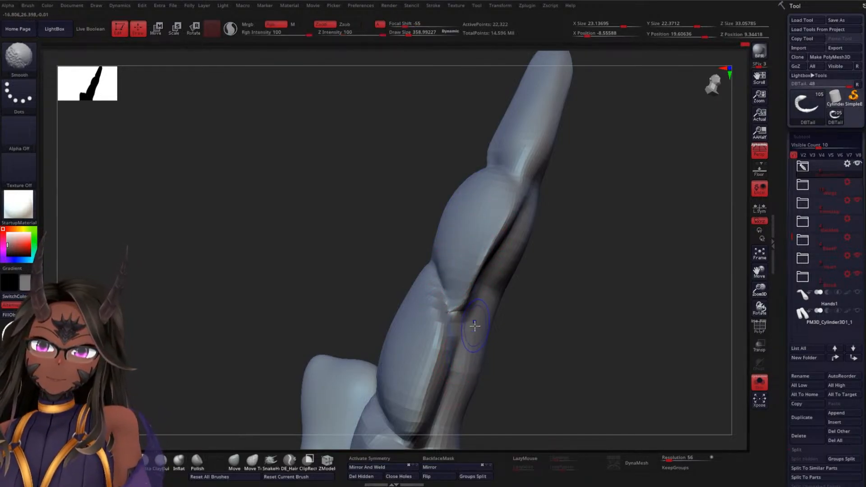
{"action": "left_click_drag", "start_coordinate": [474, 326], "coordinate": [446, 404], "text": "shift"}
Use the Move Topological brush at draw size about 621 to reshape the overlapping edge between the second and third segments
{"action": "mouse_move", "coordinate": [534, 337]}
{"action": "left_mouse_down"}
{"action": "mouse_move", "coordinate": [568, 344]}
{"action": "mouse_move", "coordinate": [559, 341]}
{"action": "left_mouse_up"}
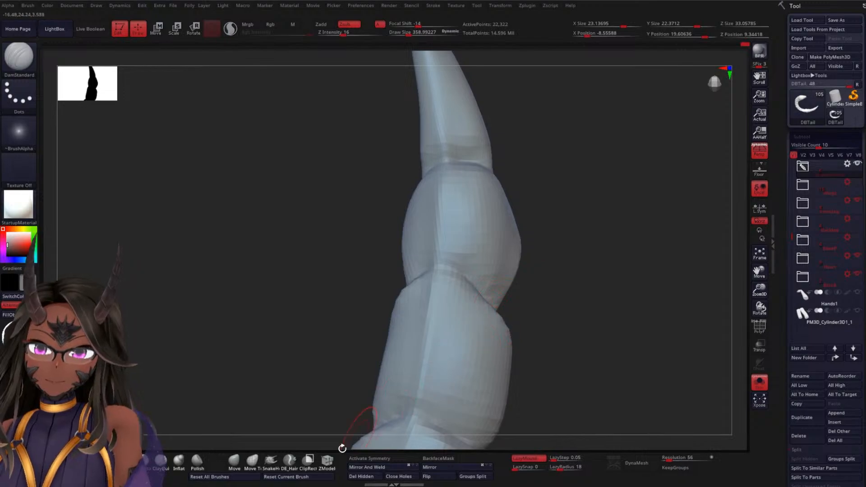
{"action": "left_click", "coordinate": [253, 463]}
{"action": "key", "text": "space"}
{"action": "left_click_drag", "start_coordinate": [589, 272], "coordinate": [595, 272]}
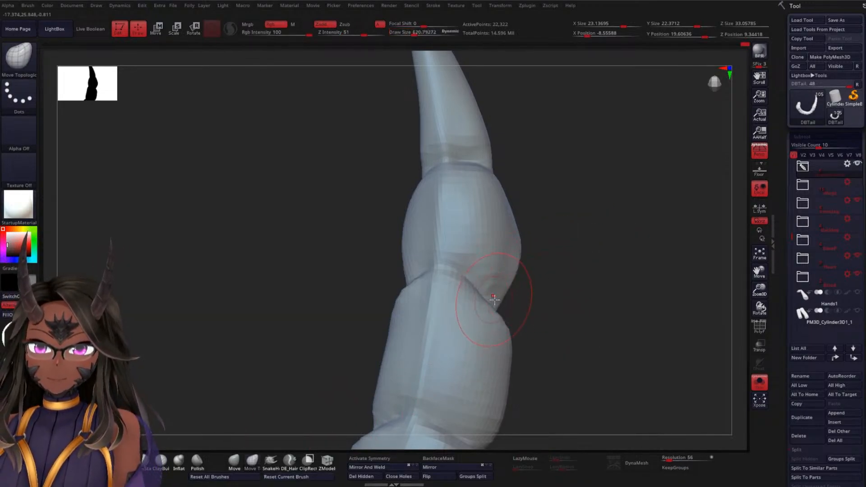
{"action": "mouse_move", "coordinate": [488, 306]}
{"action": "left_mouse_down"}
{"action": "mouse_move", "coordinate": [497, 288]}
{"action": "mouse_move", "coordinate": [496, 295]}
{"action": "left_mouse_up"}
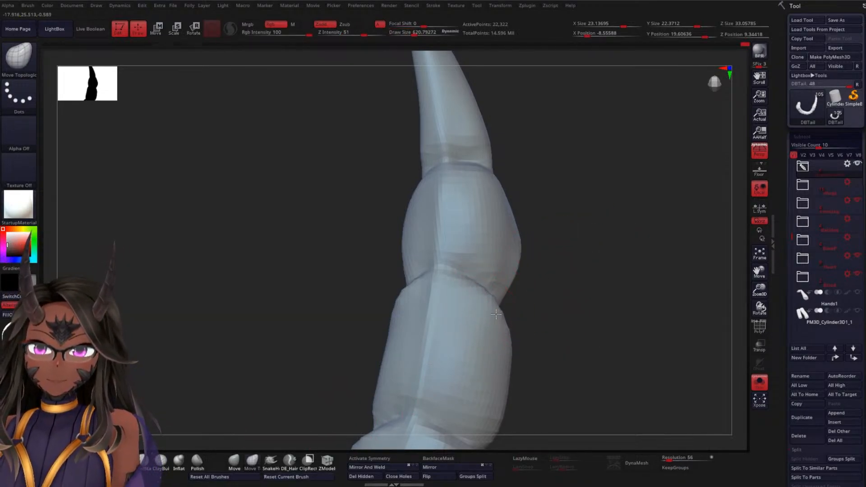
{"action": "left_click_drag", "start_coordinate": [442, 271], "coordinate": [445, 258]}
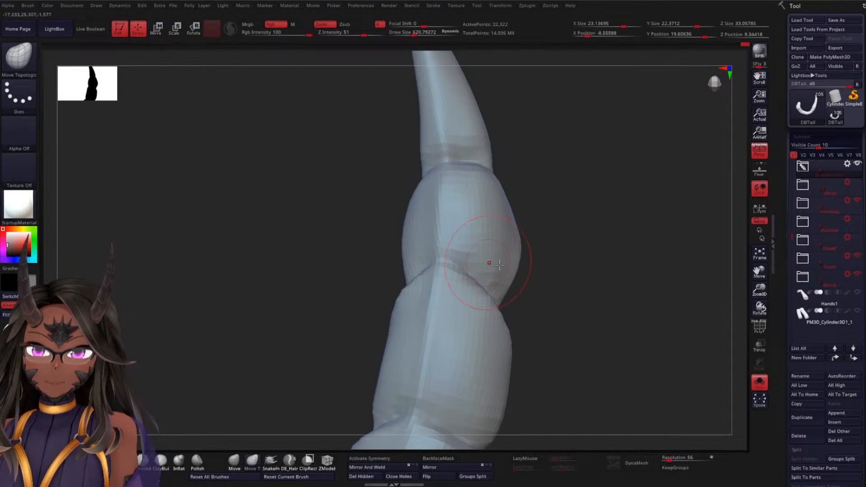
Nudge the outer flank of the third segment to refine its silhouette between the neighbouring joints
{"action": "left_click_drag", "start_coordinate": [537, 281], "coordinate": [573, 291]}
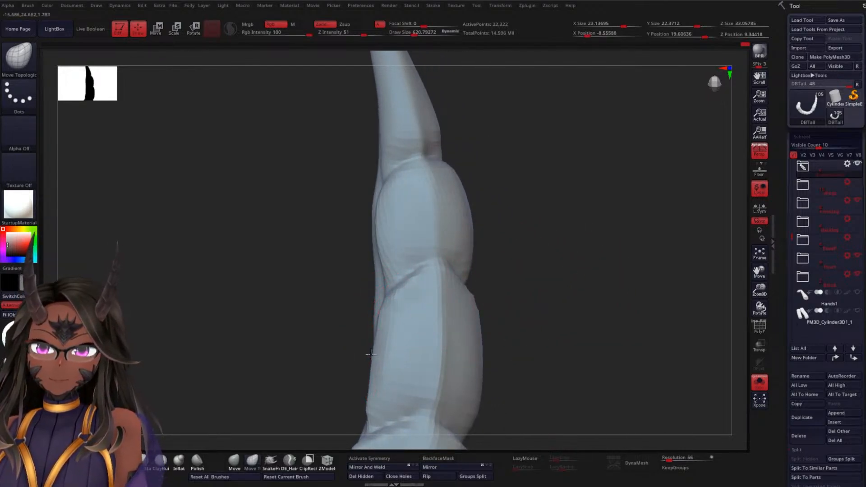
{"action": "left_click_drag", "start_coordinate": [371, 354], "coordinate": [375, 339]}
{"action": "left_click_drag", "start_coordinate": [386, 305], "coordinate": [375, 310]}
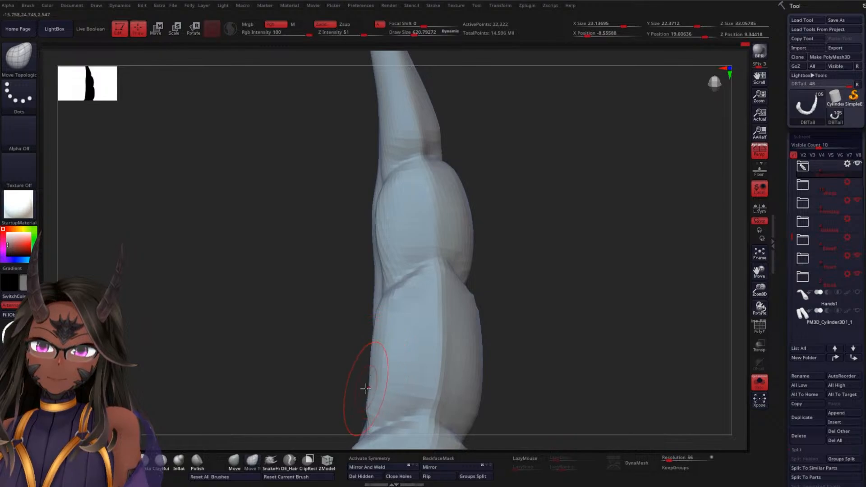
{"action": "left_click_drag", "start_coordinate": [369, 386], "coordinate": [366, 385]}
{"action": "left_click_drag", "start_coordinate": [545, 330], "coordinate": [546, 263]}
{"action": "left_click_drag", "start_coordinate": [551, 310], "coordinate": [520, 315]}
{"action": "mouse_move", "coordinate": [471, 305]}
{"action": "left_mouse_down"}
{"action": "mouse_move", "coordinate": [464, 306]}
{"action": "mouse_move", "coordinate": [496, 335]}
{"action": "left_mouse_up"}
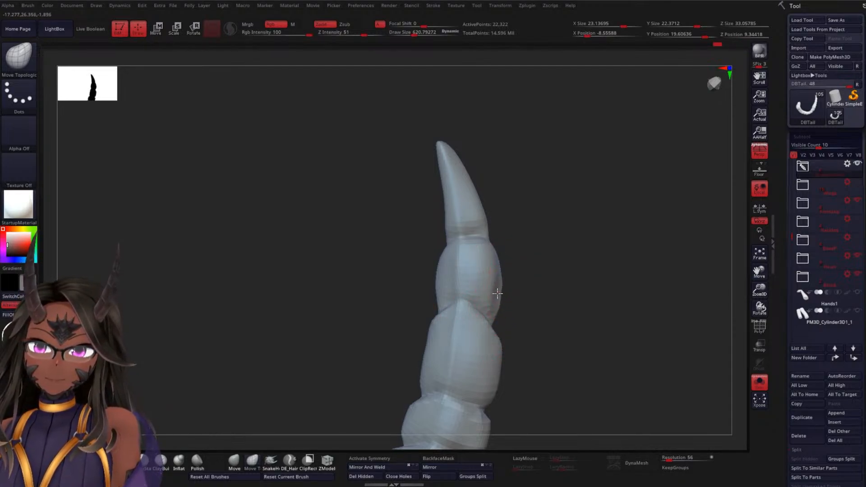
Pull the plate edges at the third-fourth and fourth-fifth segment joints toward the tip to strengthen their pointed overlap
{"action": "left_click_drag", "start_coordinate": [536, 287], "coordinate": [644, 284]}
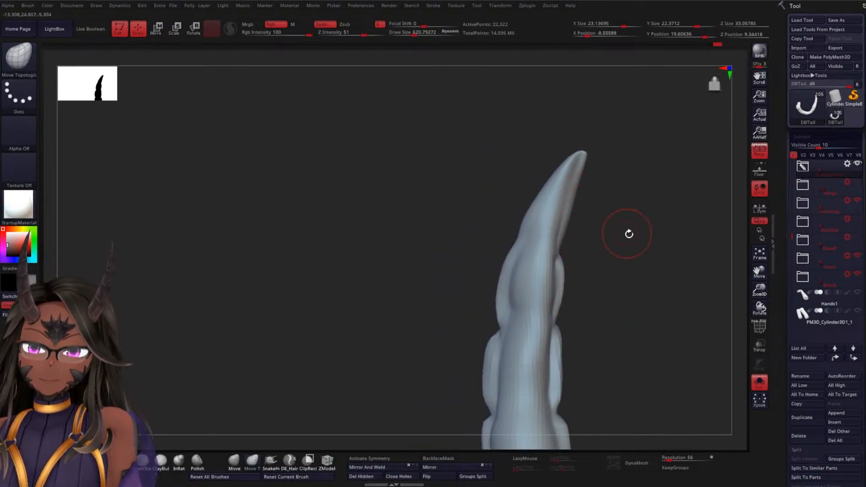
{"action": "mouse_move", "coordinate": [630, 234]}
{"action": "left_mouse_down"}
{"action": "mouse_move", "coordinate": [632, 325]}
{"action": "mouse_move", "coordinate": [605, 286]}
{"action": "mouse_move", "coordinate": [448, 335]}
{"action": "mouse_move", "coordinate": [517, 297]}
{"action": "mouse_move", "coordinate": [514, 268]}
{"action": "mouse_move", "coordinate": [427, 284]}
{"action": "mouse_move", "coordinate": [410, 352]}
{"action": "mouse_move", "coordinate": [432, 313]}
{"action": "mouse_move", "coordinate": [417, 304]}
{"action": "mouse_move", "coordinate": [432, 304]}
{"action": "left_mouse_up"}
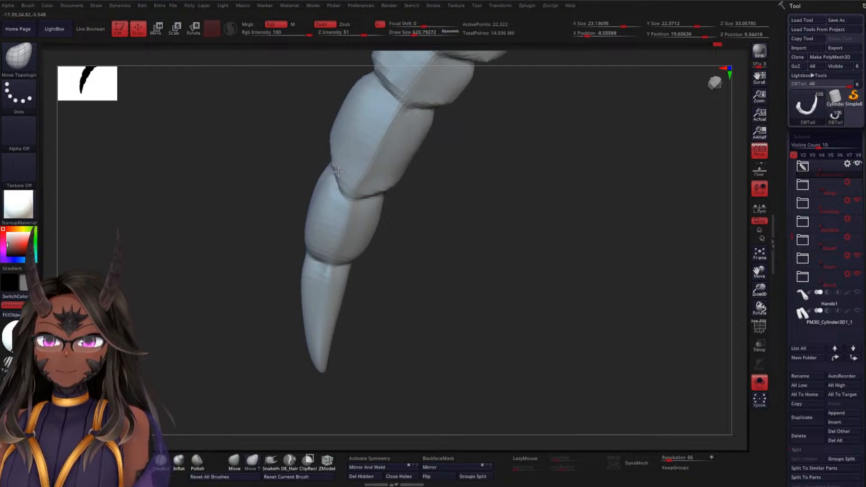
{"action": "left_click_drag", "start_coordinate": [403, 209], "coordinate": [420, 259]}
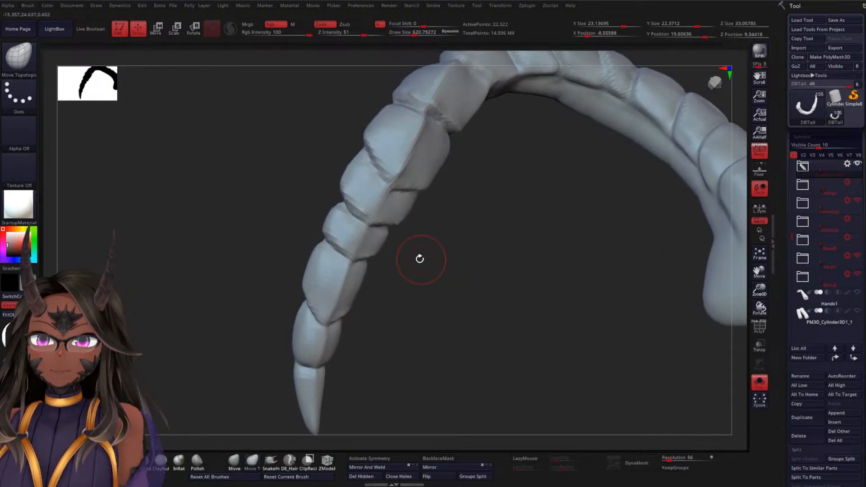
{"action": "left_click_drag", "start_coordinate": [351, 252], "coordinate": [350, 259]}
{"action": "left_click_drag", "start_coordinate": [428, 276], "coordinate": [389, 293]}
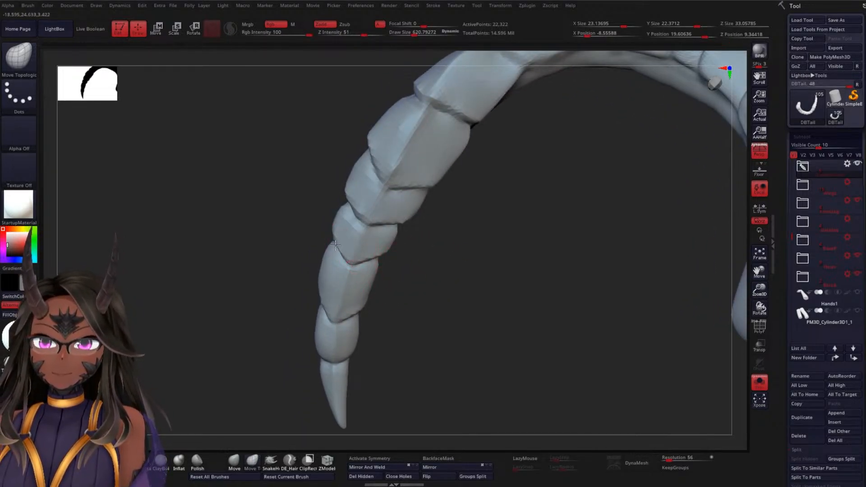
{"action": "left_click_drag", "start_coordinate": [372, 255], "coordinate": [372, 256]}
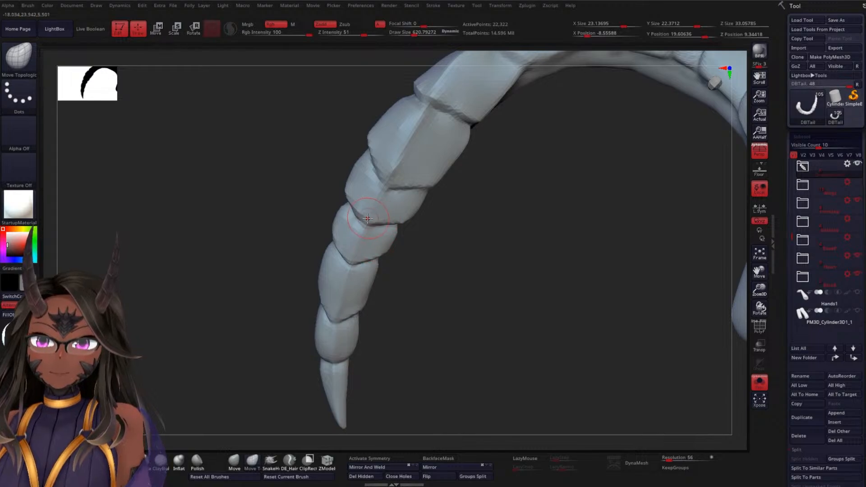
{"action": "left_click_drag", "start_coordinate": [368, 218], "coordinate": [363, 227]}
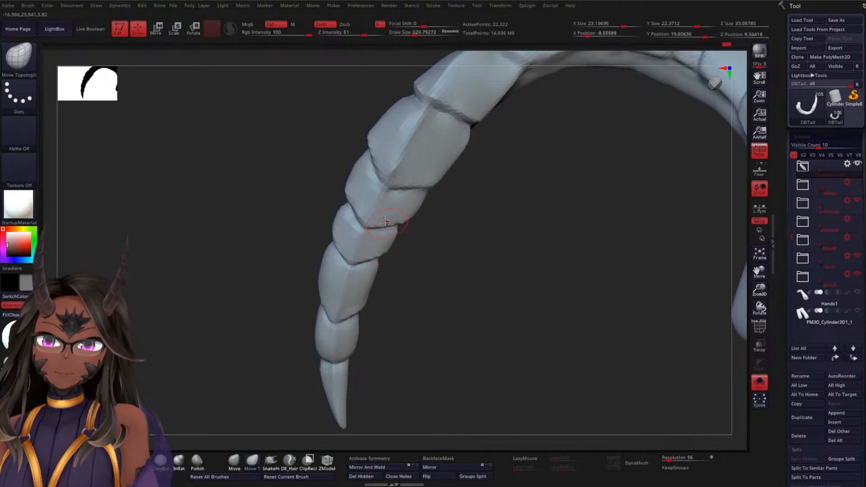
{"action": "left_click_drag", "start_coordinate": [478, 257], "coordinate": [453, 227]}
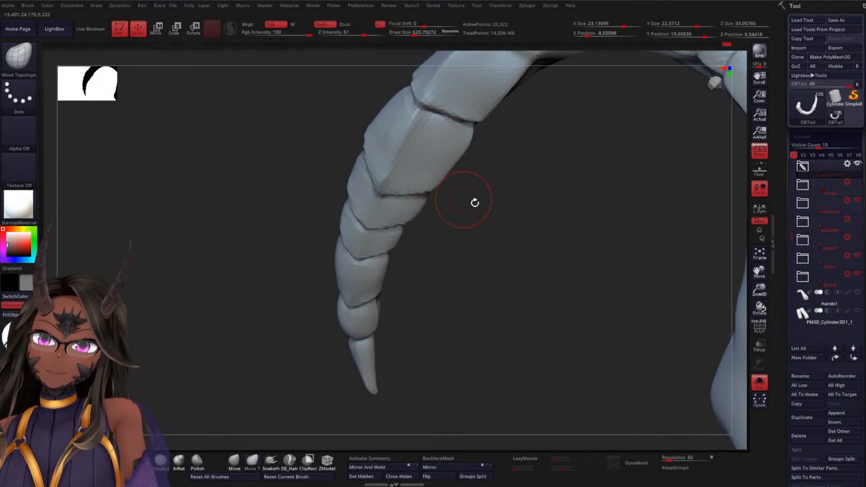
{"action": "left_click_drag", "start_coordinate": [475, 202], "coordinate": [483, 243]}
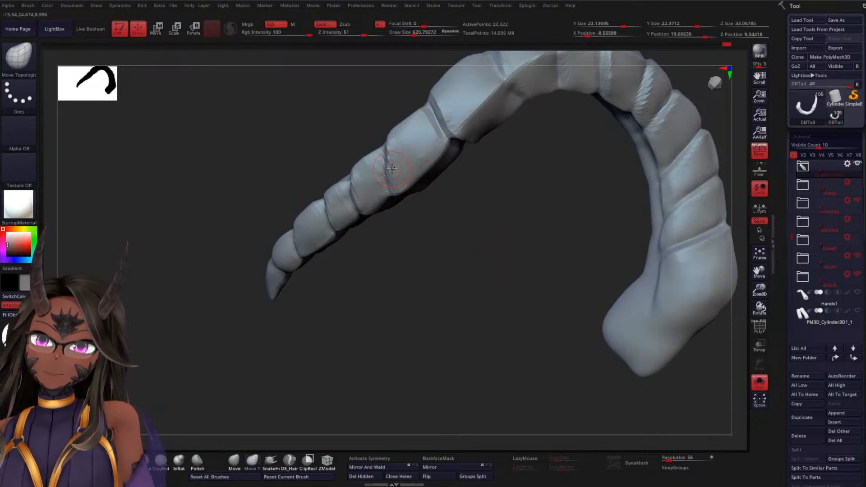
Pull the pointed tip segment slightly longer and smooth its surface to refine the taper
{"action": "mouse_move", "coordinate": [448, 277]}
{"action": "left_mouse_down"}
{"action": "mouse_move", "coordinate": [489, 270]}
{"action": "mouse_move", "coordinate": [487, 234]}
{"action": "mouse_move", "coordinate": [475, 310]}
{"action": "mouse_move", "coordinate": [513, 222]}
{"action": "mouse_move", "coordinate": [493, 246]}
{"action": "mouse_move", "coordinate": [522, 232]}
{"action": "mouse_move", "coordinate": [426, 348]}
{"action": "mouse_move", "coordinate": [444, 197]}
{"action": "mouse_move", "coordinate": [425, 240]}
{"action": "mouse_move", "coordinate": [435, 244]}
{"action": "mouse_move", "coordinate": [438, 298]}
{"action": "mouse_move", "coordinate": [458, 266]}
{"action": "mouse_move", "coordinate": [410, 217]}
{"action": "left_mouse_up"}
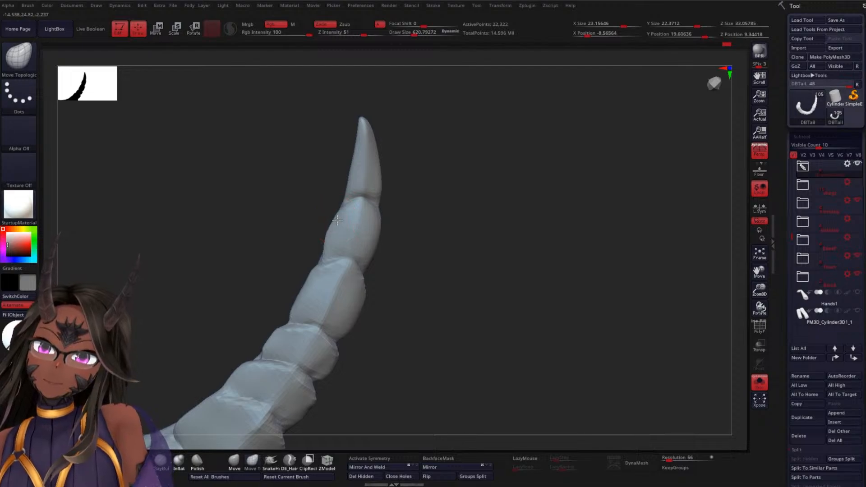
{"action": "mouse_move", "coordinate": [430, 229]}
{"action": "left_mouse_down"}
{"action": "mouse_move", "coordinate": [402, 226]}
{"action": "mouse_move", "coordinate": [427, 207]}
{"action": "mouse_move", "coordinate": [437, 239]}
{"action": "left_mouse_up"}
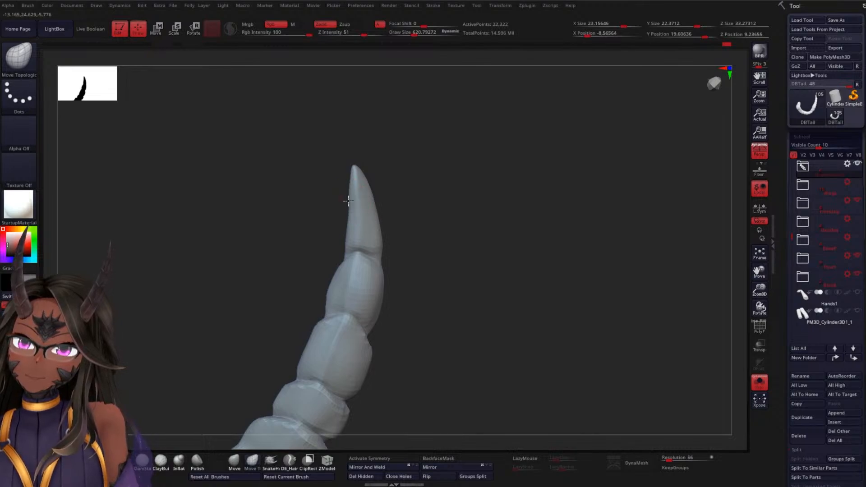
{"action": "key", "text": "shift"}
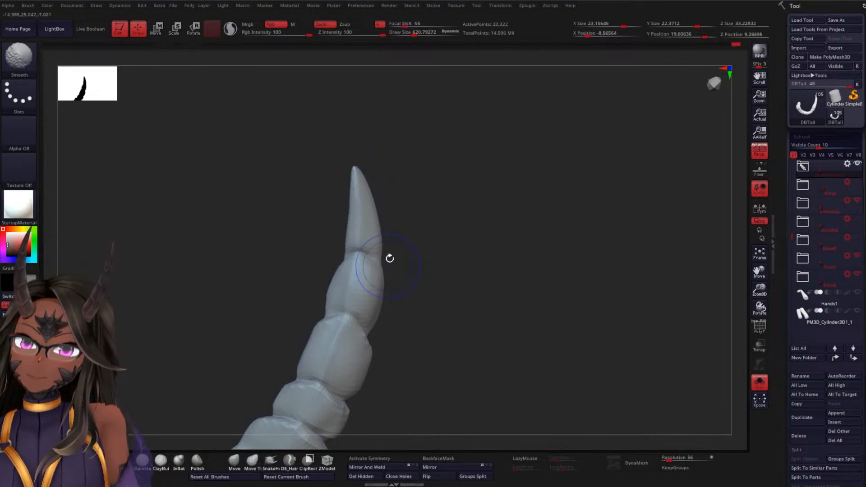
{"action": "left_click_drag", "start_coordinate": [484, 267], "coordinate": [369, 316]}
{"action": "left_click_drag", "start_coordinate": [369, 170], "coordinate": [365, 161]}
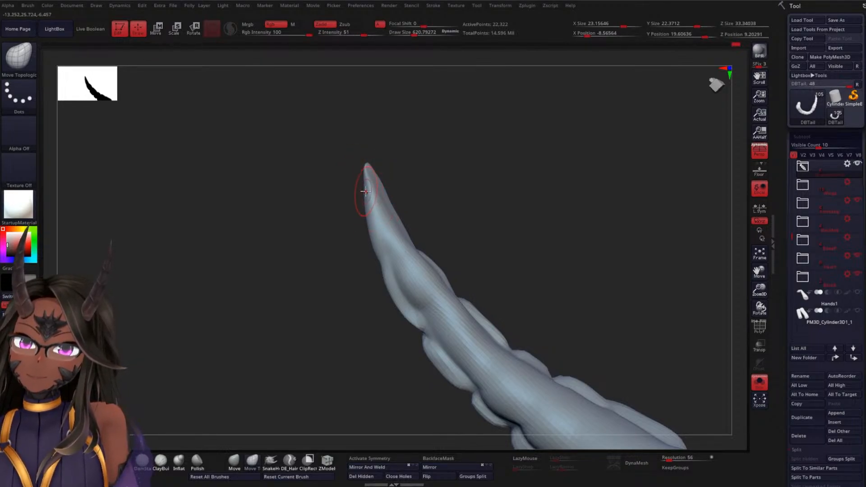
{"action": "key", "text": "shift"}
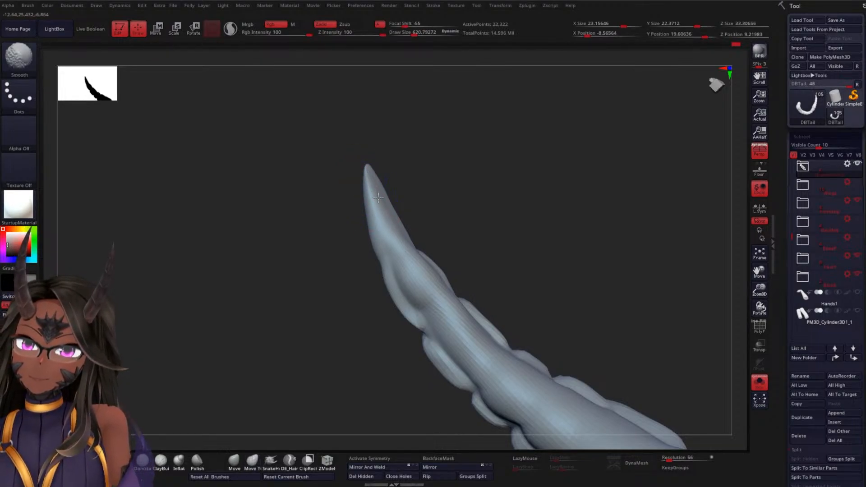
Carve a lengthwise crease along the tip segment with the DamStandard brush at draw size about 418, then smooth around it
{"action": "mouse_move", "coordinate": [317, 297]}
{"action": "left_mouse_down"}
{"action": "mouse_move", "coordinate": [446, 229]}
{"action": "mouse_move", "coordinate": [482, 240]}
{"action": "mouse_move", "coordinate": [474, 160]}
{"action": "left_mouse_up"}
{"action": "left_click_drag", "start_coordinate": [459, 282], "coordinate": [465, 172]}
{"action": "mouse_move", "coordinate": [464, 201]}
{"action": "left_mouse_down"}
{"action": "mouse_move", "coordinate": [439, 286]}
{"action": "mouse_move", "coordinate": [400, 329]}
{"action": "mouse_move", "coordinate": [412, 280]}
{"action": "mouse_move", "coordinate": [435, 354]}
{"action": "mouse_move", "coordinate": [472, 232]}
{"action": "mouse_move", "coordinate": [433, 313]}
{"action": "left_mouse_up"}
{"action": "key", "text": "b"}
{"action": "key", "text": "d"}
{"action": "key", "text": "s"}
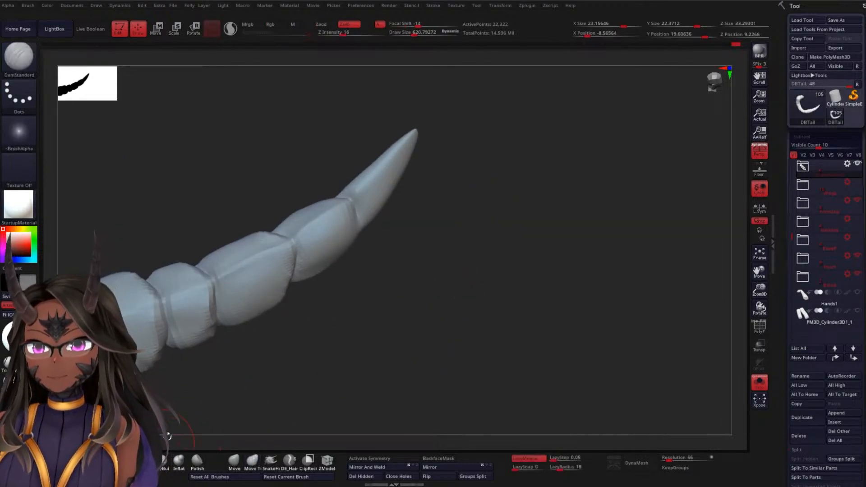
{"action": "mouse_move", "coordinate": [405, 287]}
{"action": "left_mouse_down"}
{"action": "mouse_move", "coordinate": [420, 279]}
{"action": "mouse_move", "coordinate": [370, 260]}
{"action": "mouse_move", "coordinate": [411, 250]}
{"action": "left_mouse_up"}
{"action": "key", "text": "s"}
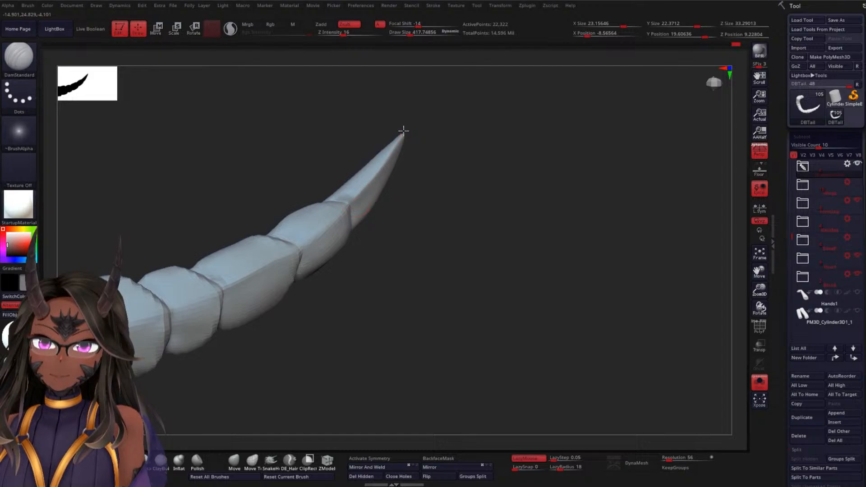
{"action": "mouse_move", "coordinate": [419, 194]}
{"action": "left_mouse_down"}
{"action": "mouse_move", "coordinate": [424, 240]}
{"action": "mouse_move", "coordinate": [385, 194]}
{"action": "mouse_move", "coordinate": [379, 166]}
{"action": "left_mouse_up"}
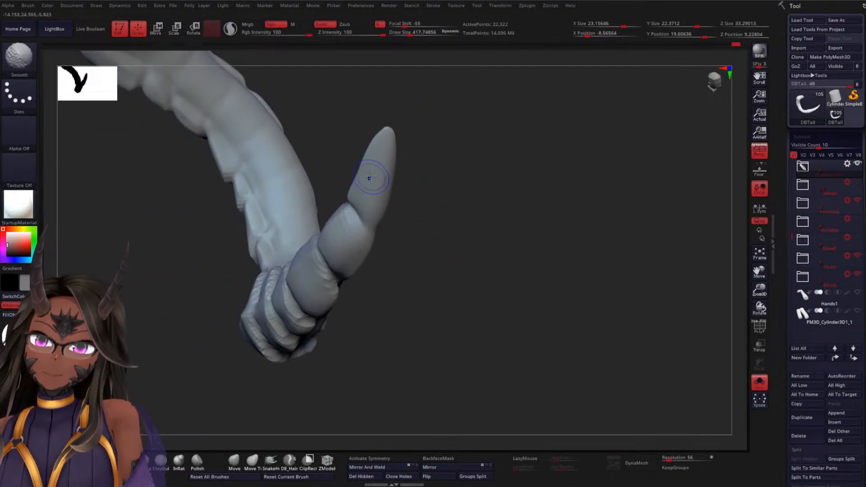
{"action": "mouse_move", "coordinate": [426, 251]}
{"action": "left_mouse_down"}
{"action": "mouse_move", "coordinate": [414, 185]}
{"action": "mouse_move", "coordinate": [376, 226]}
{"action": "left_mouse_up"}
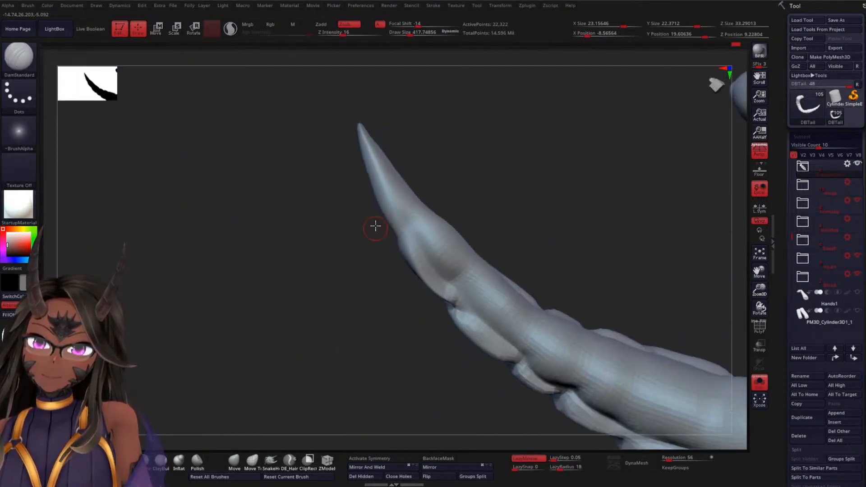
Carve the side of the tip segment down to its joint with DamStandard, then smooth the transition into the second segment
{"action": "left_click_drag", "start_coordinate": [363, 134], "coordinate": [421, 248]}
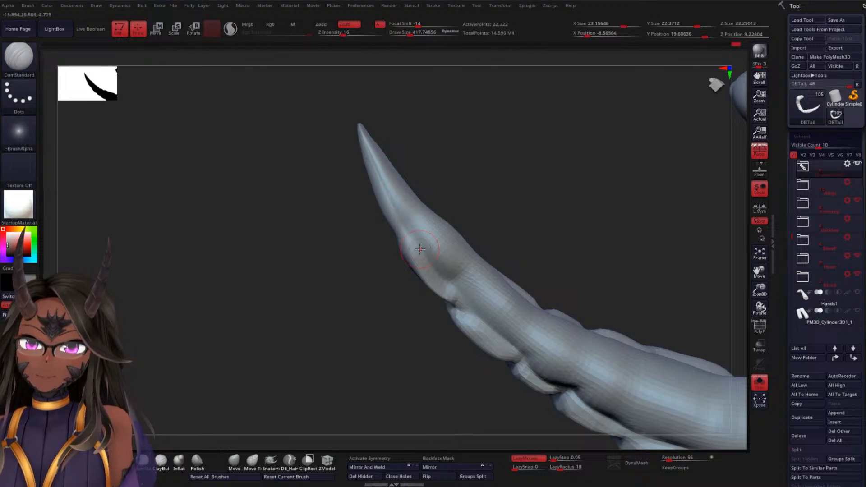
{"action": "left_click_drag", "start_coordinate": [473, 194], "coordinate": [444, 254]}
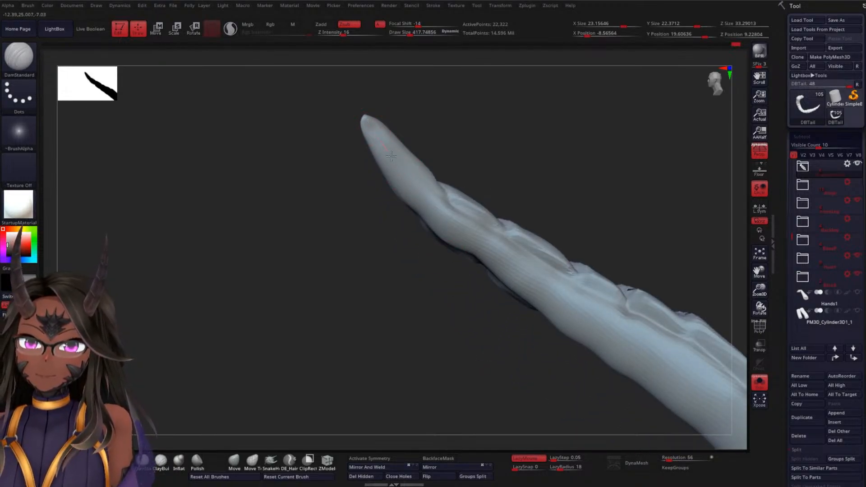
{"action": "left_click_drag", "start_coordinate": [495, 192], "coordinate": [465, 244]}
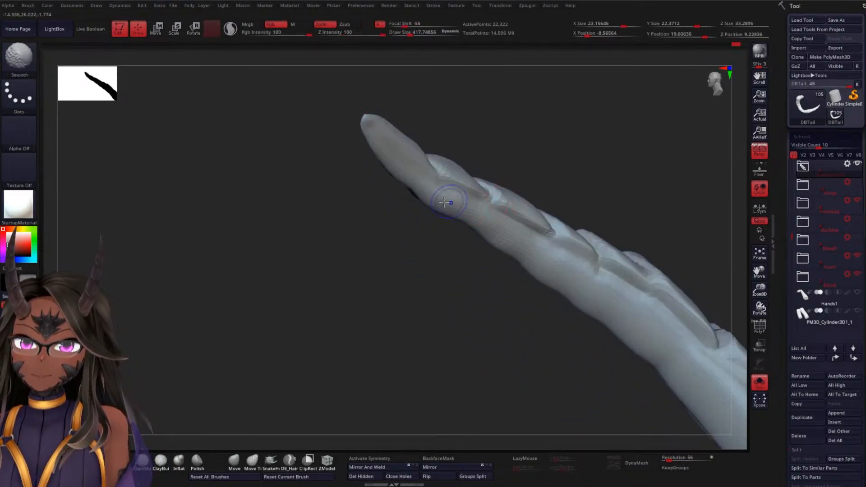
{"action": "left_click_drag", "start_coordinate": [451, 203], "coordinate": [469, 226], "text": "shift"}
Extend the lengthwise crease from the tip into the second segment's side and smooth the surface around their joint
{"action": "left_click_drag", "start_coordinate": [389, 253], "coordinate": [418, 190]}
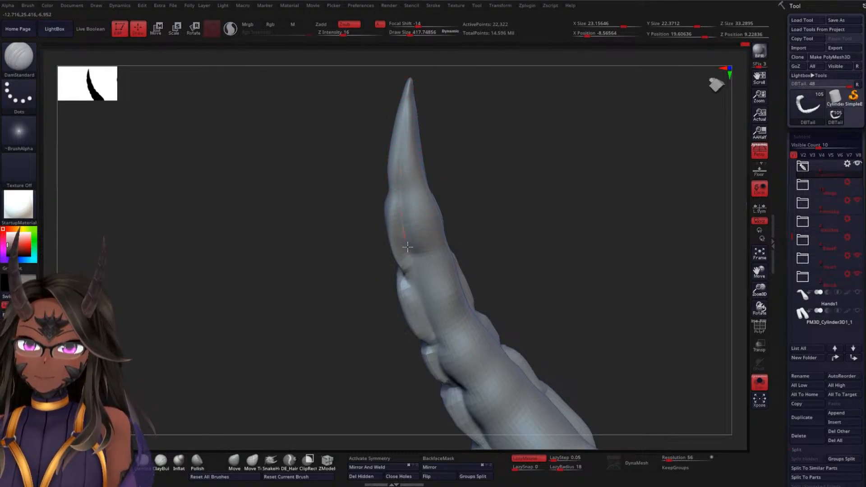
{"action": "left_click_drag", "start_coordinate": [494, 233], "coordinate": [458, 217]}
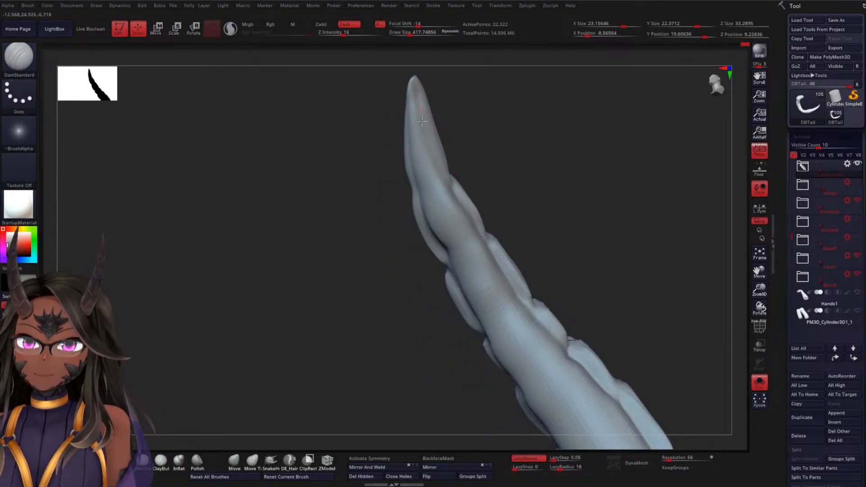
{"action": "mouse_move", "coordinate": [539, 222]}
{"action": "left_mouse_down"}
{"action": "mouse_move", "coordinate": [543, 242]}
{"action": "mouse_move", "coordinate": [505, 239]}
{"action": "left_mouse_up"}
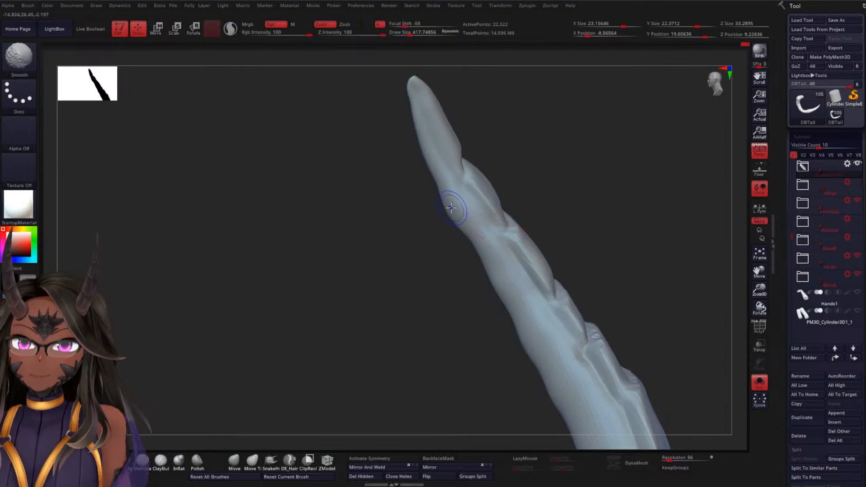
{"action": "left_click_drag", "start_coordinate": [459, 201], "coordinate": [443, 198], "text": "shift"}
Carve the joint creases and lengthwise plate borders of the segments below the tip with DamStandard
{"action": "mouse_move", "coordinate": [367, 258]}
{"action": "left_mouse_down"}
{"action": "mouse_move", "coordinate": [425, 262]}
{"action": "mouse_move", "coordinate": [528, 245]}
{"action": "mouse_move", "coordinate": [551, 271]}
{"action": "mouse_move", "coordinate": [534, 202]}
{"action": "mouse_move", "coordinate": [509, 197]}
{"action": "mouse_move", "coordinate": [547, 305]}
{"action": "mouse_move", "coordinate": [545, 253]}
{"action": "left_mouse_up"}
{"action": "left_click_drag", "start_coordinate": [398, 325], "coordinate": [405, 305]}
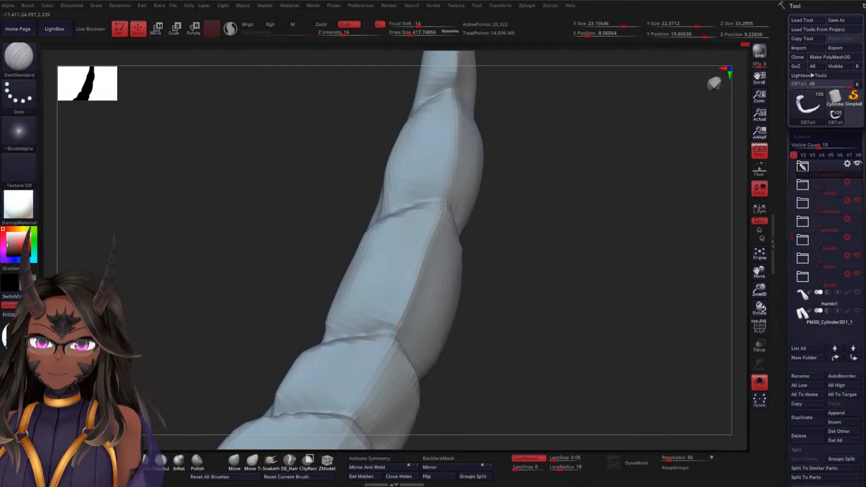
{"action": "mouse_move", "coordinate": [504, 255]}
{"action": "left_mouse_down"}
{"action": "mouse_move", "coordinate": [553, 275]}
{"action": "mouse_move", "coordinate": [499, 285]}
{"action": "left_mouse_up"}
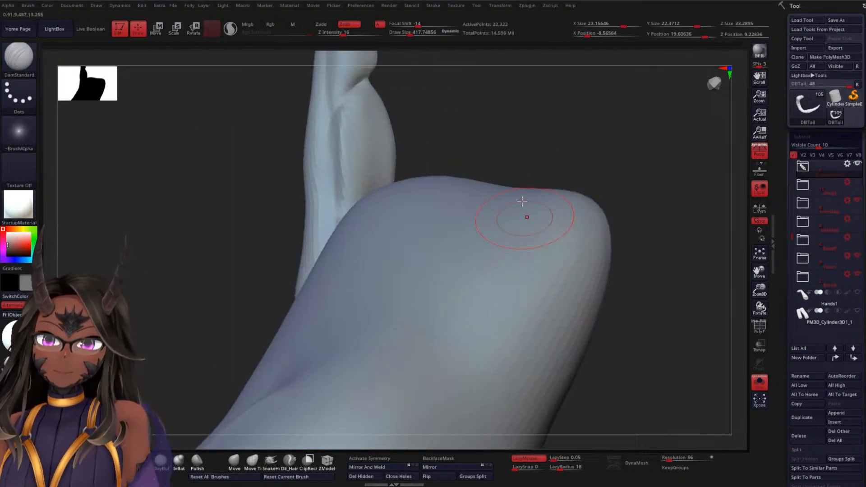
{"action": "left_click_drag", "start_coordinate": [526, 217], "coordinate": [520, 172]}
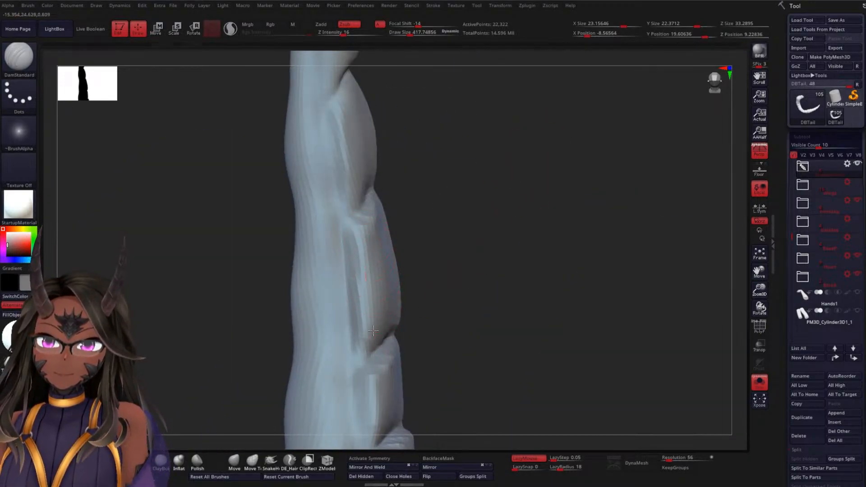
{"action": "left_click_drag", "start_coordinate": [373, 331], "coordinate": [373, 335]}
{"action": "left_click_drag", "start_coordinate": [506, 268], "coordinate": [397, 275]}
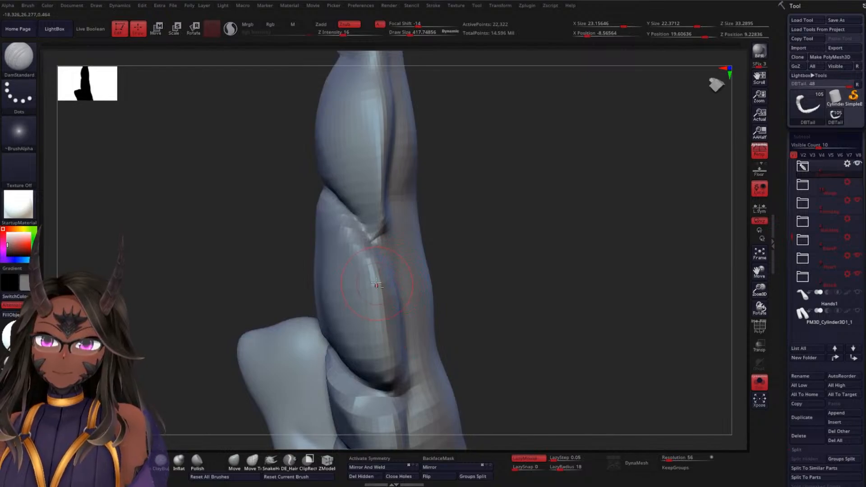
{"action": "left_click_drag", "start_coordinate": [466, 279], "coordinate": [512, 257]}
Refine the crease between the tail body and side plates, and clean up the upper edge of the plate at the next joint
{"action": "mouse_move", "coordinate": [300, 271]}
{"action": "left_mouse_down", "text": "shift"}
{"action": "mouse_move", "coordinate": [319, 252]}
{"action": "mouse_move", "coordinate": [305, 246]}
{"action": "left_mouse_up", "text": "shift"}
{"action": "left_click_drag", "start_coordinate": [446, 271], "coordinate": [465, 273]}
{"action": "mouse_move", "coordinate": [306, 205]}
{"action": "left_mouse_down"}
{"action": "mouse_move", "coordinate": [352, 275]}
{"action": "mouse_move", "coordinate": [383, 287]}
{"action": "left_mouse_up"}
{"action": "mouse_move", "coordinate": [452, 271]}
{"action": "left_mouse_down"}
{"action": "mouse_move", "coordinate": [497, 278]}
{"action": "mouse_move", "coordinate": [422, 210]}
{"action": "left_mouse_up"}
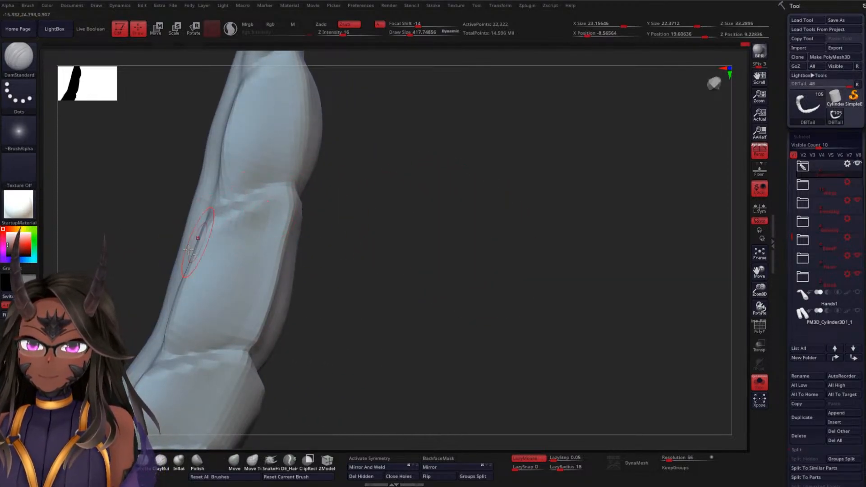
{"action": "left_click_drag", "start_coordinate": [212, 262], "coordinate": [247, 215], "text": "shift"}
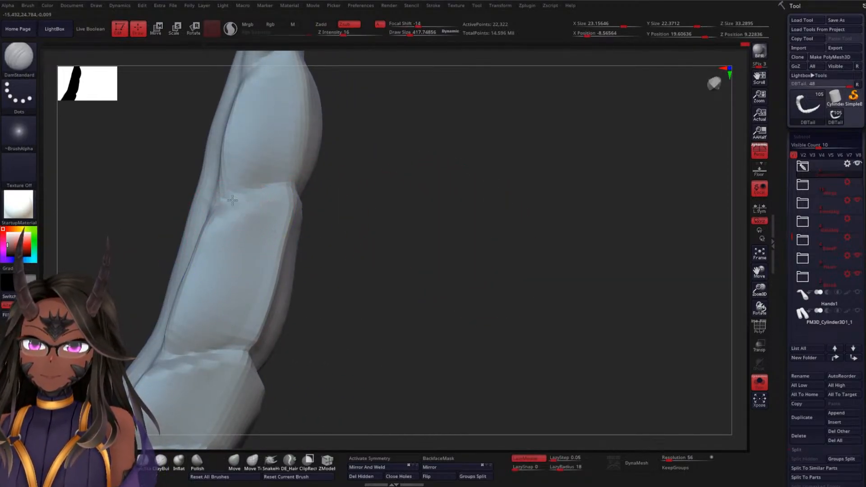
{"action": "right_click_drag", "start_coordinate": [269, 183], "coordinate": [361, 225]}
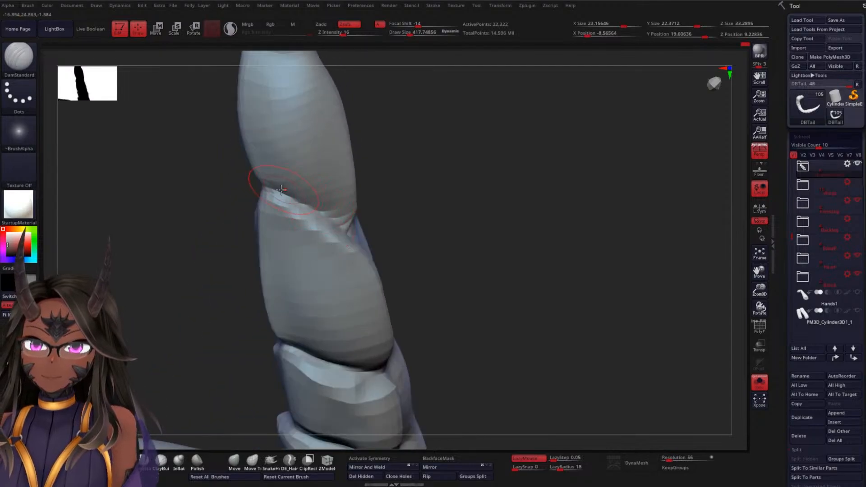
Deepen the overlap crease at the plate joint and carve along the groove where the side plate meets the tail body
{"action": "right_click_drag", "start_coordinate": [447, 258], "coordinate": [309, 251]}
{"action": "key", "text": "shift"}
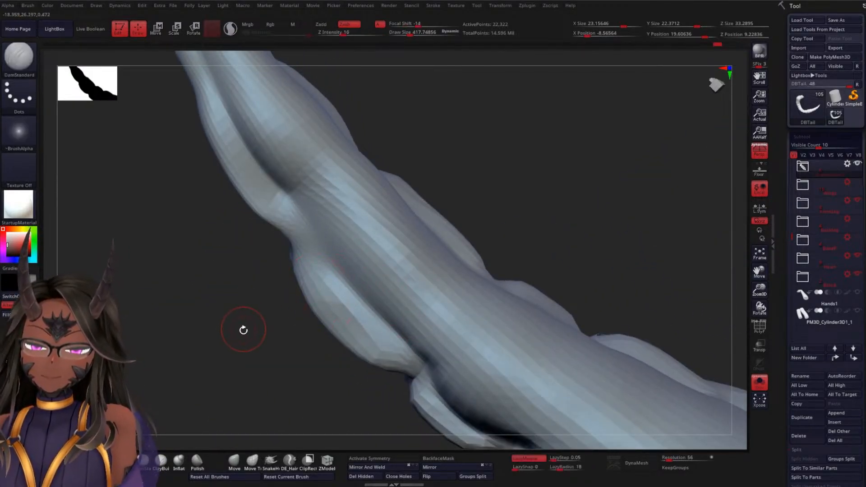
{"action": "right_click_drag", "start_coordinate": [242, 329], "coordinate": [308, 250]}
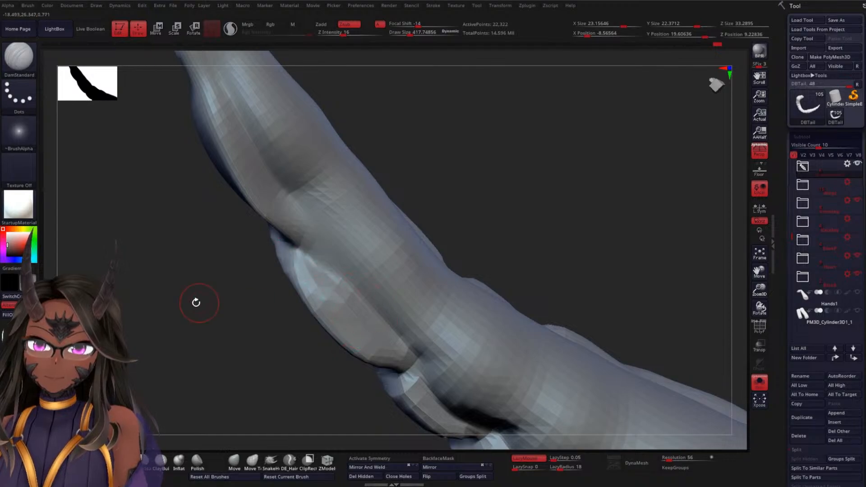
{"action": "mouse_move", "coordinate": [196, 302]}
{"action": "right_mouse_down"}
{"action": "mouse_move", "coordinate": [343, 249]}
{"action": "mouse_move", "coordinate": [401, 288]}
{"action": "mouse_move", "coordinate": [393, 244]}
{"action": "mouse_move", "coordinate": [360, 234]}
{"action": "mouse_move", "coordinate": [360, 169]}
{"action": "mouse_move", "coordinate": [367, 273]}
{"action": "mouse_move", "coordinate": [348, 271]}
{"action": "mouse_move", "coordinate": [401, 225]}
{"action": "mouse_move", "coordinate": [361, 261]}
{"action": "right_mouse_up"}
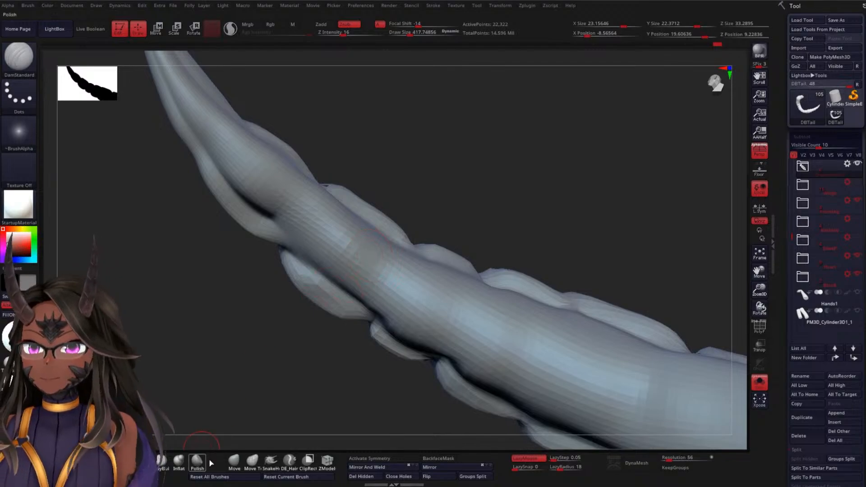
Reshape the side plates and curve of the upper segments using the Move brush at draw size about 985
{"action": "left_click", "coordinate": [234, 460]}
{"action": "key", "text": "space"}
{"action": "left_click_drag", "start_coordinate": [240, 307], "coordinate": [271, 265]}
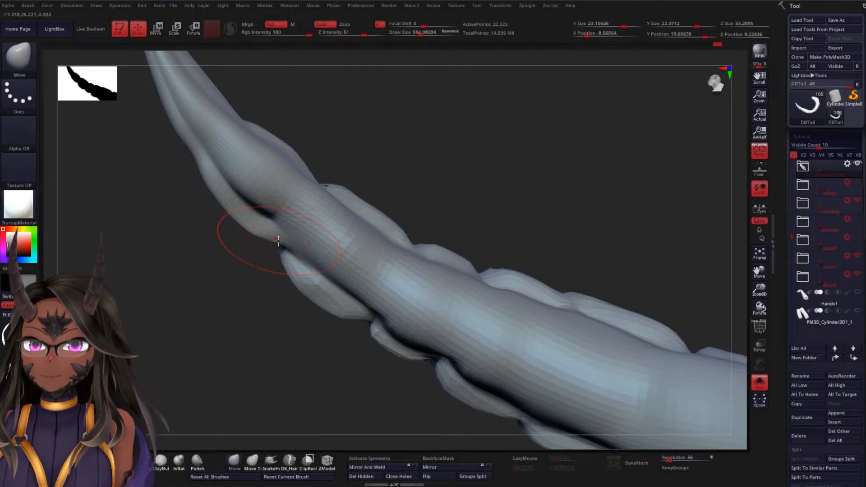
{"action": "left_click_drag", "start_coordinate": [413, 159], "coordinate": [354, 168]}
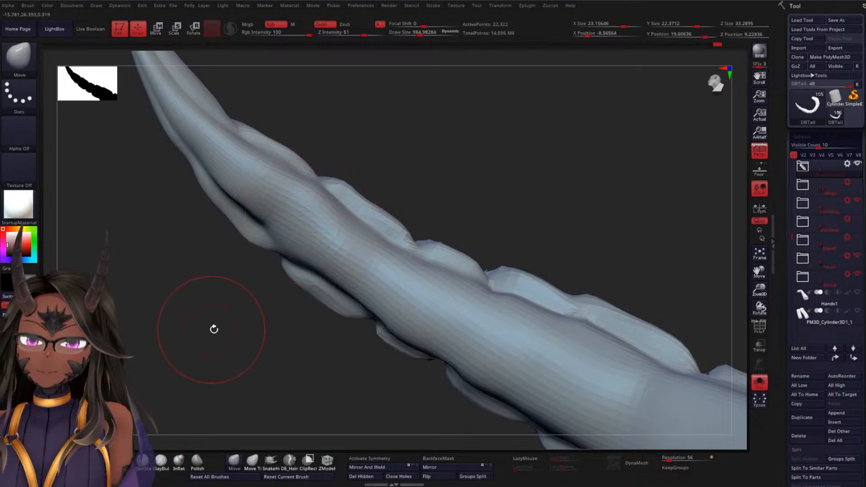
{"action": "mouse_move", "coordinate": [213, 329]}
{"action": "left_mouse_down"}
{"action": "mouse_move", "coordinate": [461, 280]}
{"action": "mouse_move", "coordinate": [456, 239]}
{"action": "mouse_move", "coordinate": [429, 232]}
{"action": "mouse_move", "coordinate": [383, 195]}
{"action": "mouse_move", "coordinate": [454, 234]}
{"action": "mouse_move", "coordinate": [402, 212]}
{"action": "left_mouse_up"}
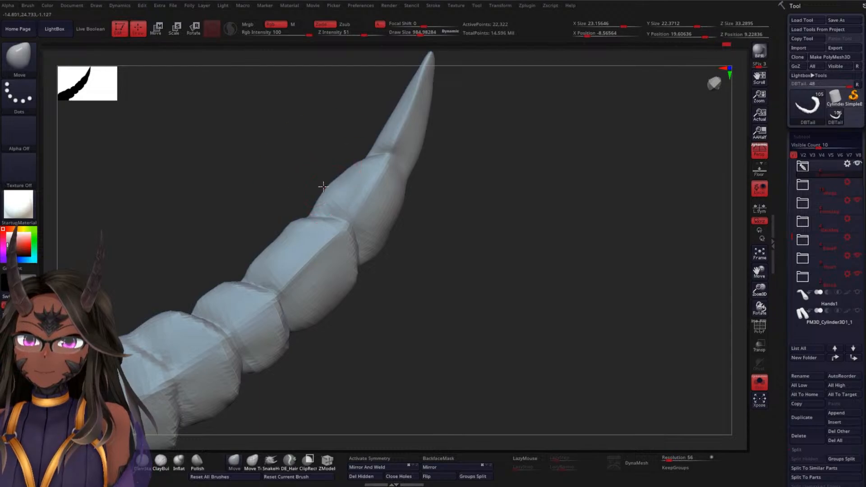
{"action": "left_click_drag", "start_coordinate": [507, 203], "coordinate": [501, 151]}
{"action": "left_click_drag", "start_coordinate": [460, 243], "coordinate": [484, 271]}
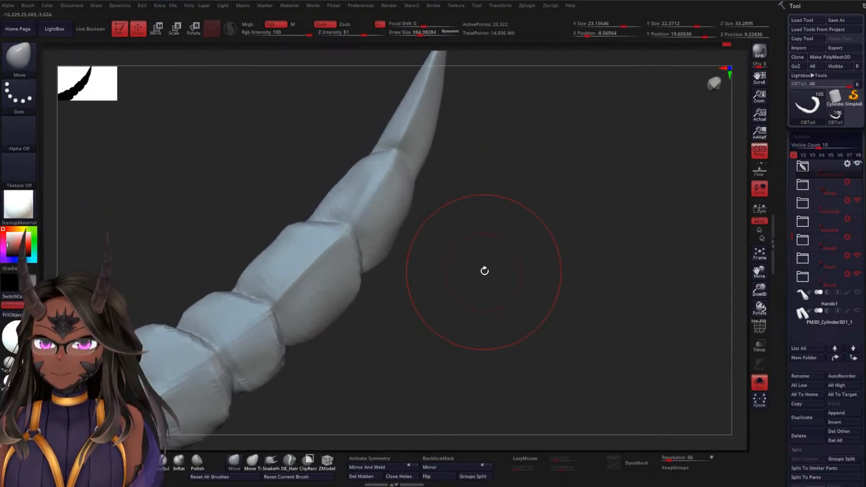
Carve the second segment's central ridge and lower joint with the DamStandard brush at draw size about 418
{"action": "left_click", "coordinate": [126, 461]}
{"action": "key", "text": "space"}
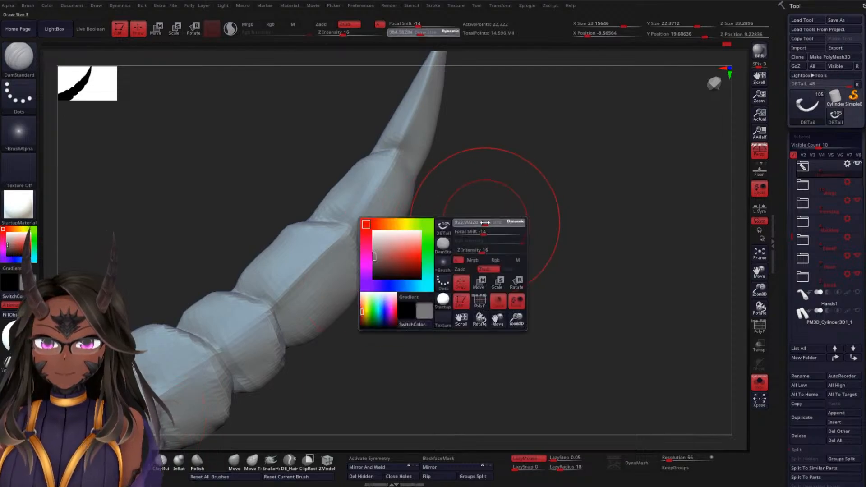
{"action": "left_click_drag", "start_coordinate": [487, 223], "coordinate": [477, 224]}
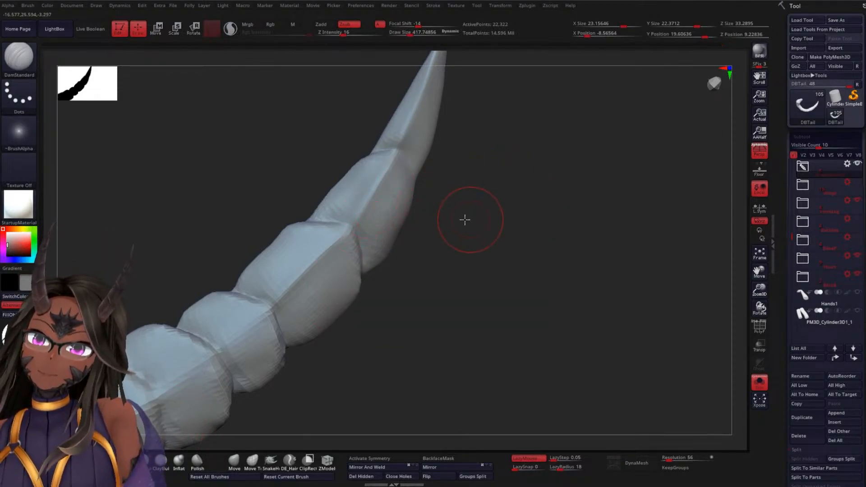
{"action": "left_click_drag", "start_coordinate": [465, 220], "coordinate": [387, 169]}
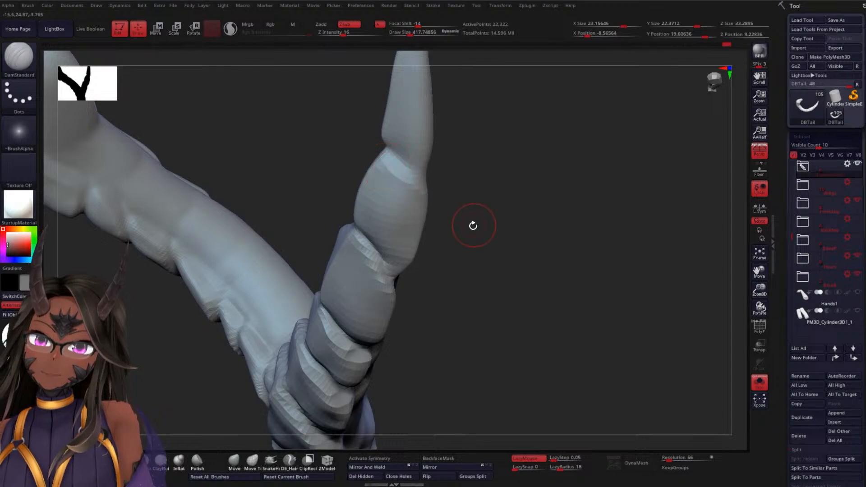
{"action": "left_click_drag", "start_coordinate": [474, 225], "coordinate": [417, 260]}
{"action": "left_click_drag", "start_coordinate": [303, 237], "coordinate": [380, 217]}
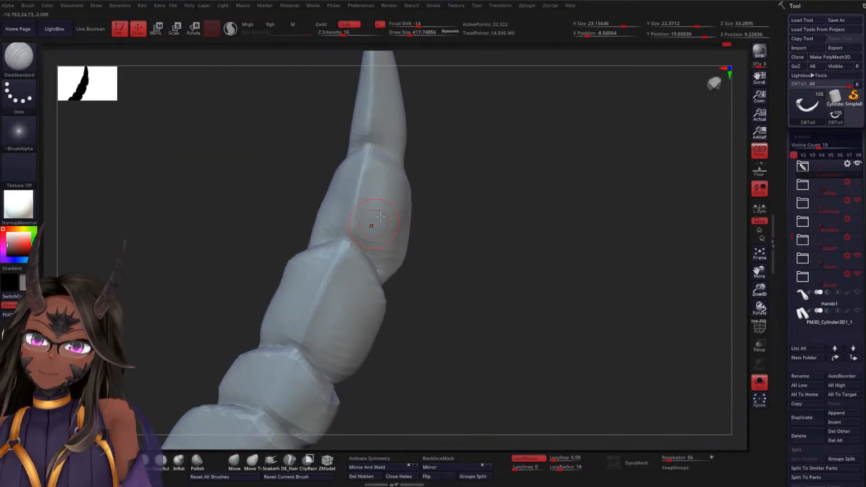
Carve the joint below the tip segment and the groove separating the second segment's side plate from the tail body
{"action": "left_click_drag", "start_coordinate": [466, 197], "coordinate": [356, 160]}
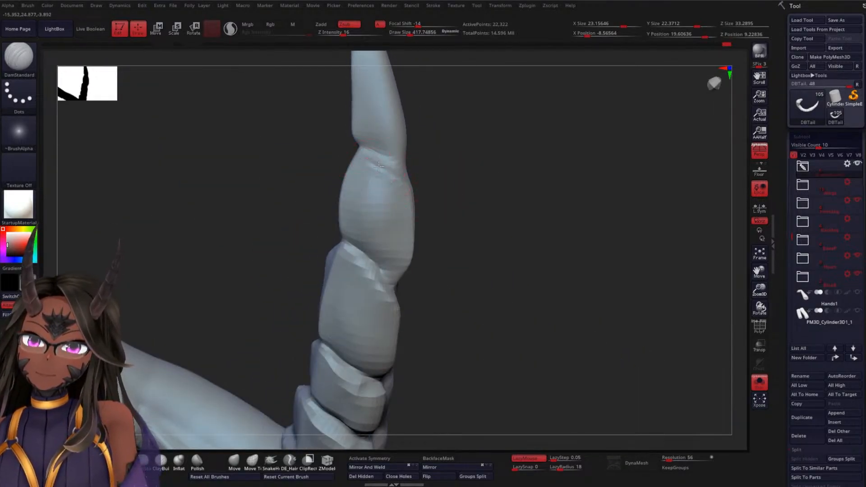
{"action": "left_click_drag", "start_coordinate": [435, 194], "coordinate": [494, 238]}
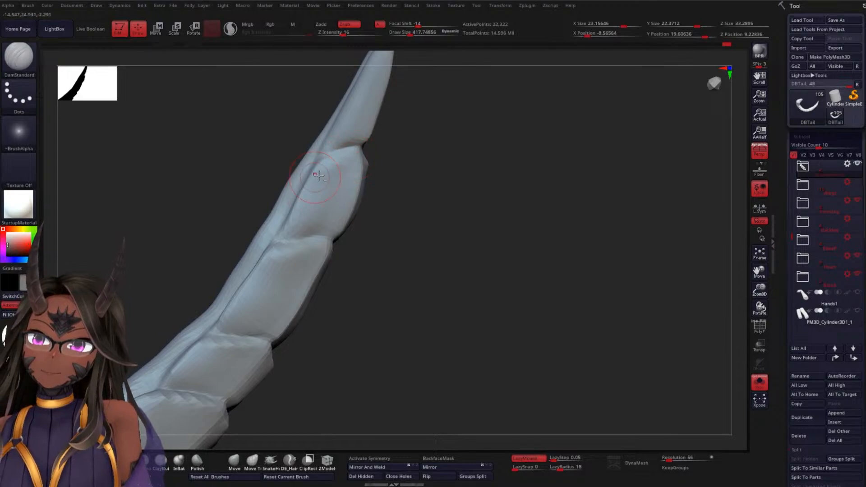
{"action": "left_click_drag", "start_coordinate": [289, 212], "coordinate": [282, 239]}
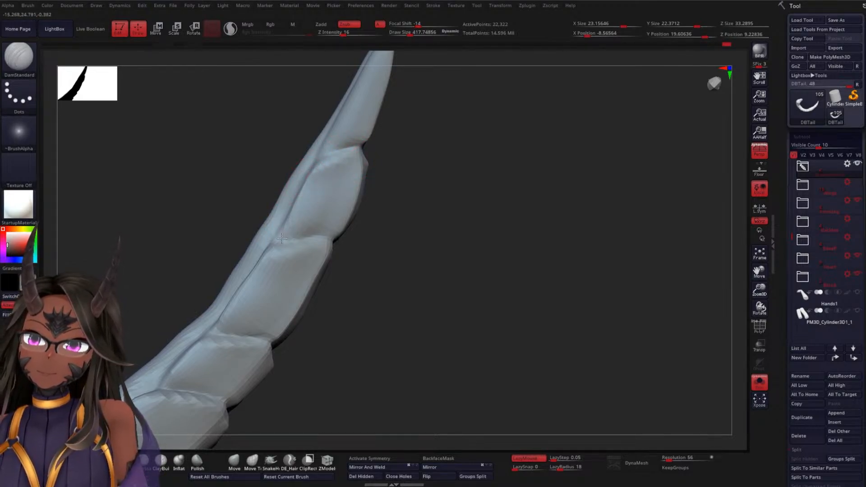
{"action": "left_click_drag", "start_coordinate": [403, 209], "coordinate": [418, 206]}
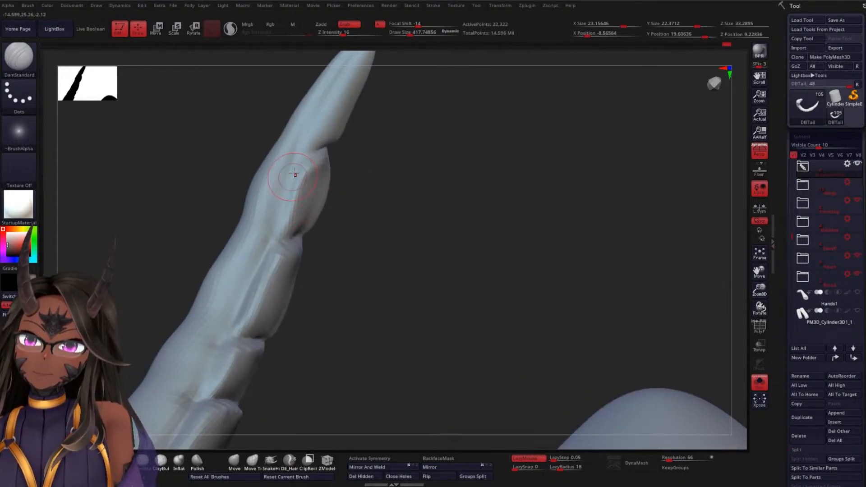
{"action": "mouse_move", "coordinate": [361, 208]}
{"action": "left_mouse_down"}
{"action": "mouse_move", "coordinate": [379, 258]}
{"action": "mouse_move", "coordinate": [359, 255]}
{"action": "left_mouse_up"}
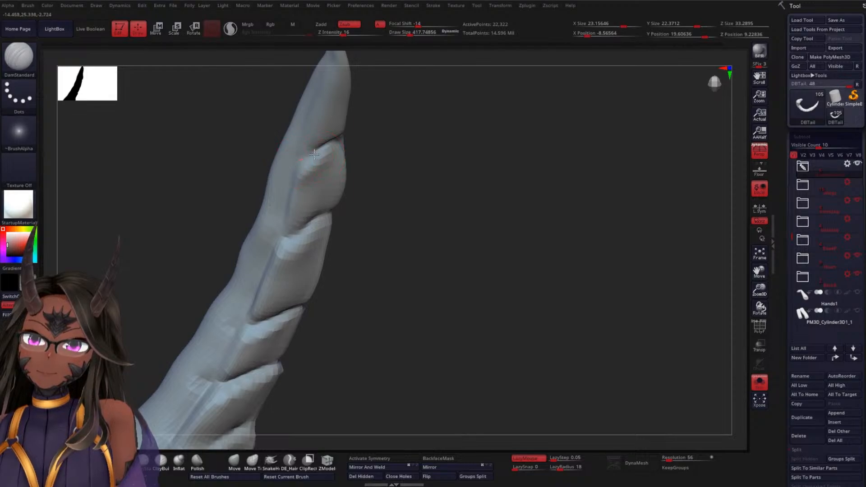
{"action": "mouse_move", "coordinate": [274, 179]}
{"action": "left_mouse_down"}
{"action": "mouse_move", "coordinate": [397, 193]}
{"action": "mouse_move", "coordinate": [391, 207]}
{"action": "left_mouse_up"}
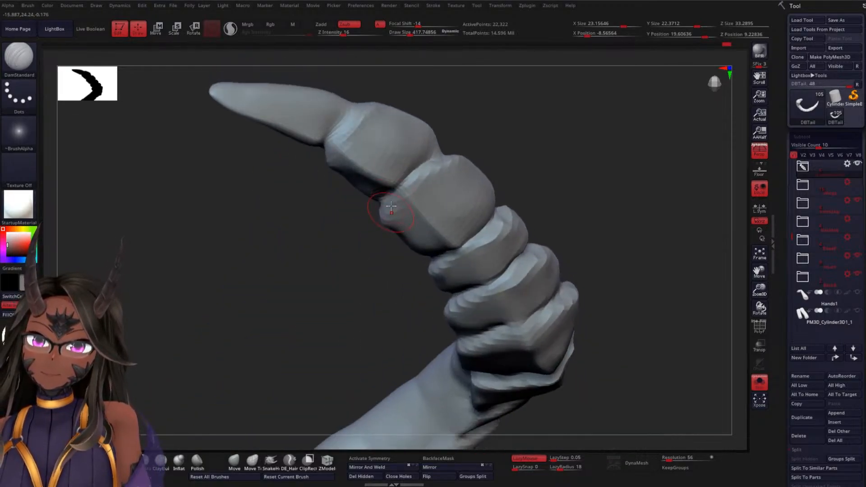
Smooth the side surfaces of the tip and second segments around their joints
{"action": "left_click_drag", "start_coordinate": [442, 111], "coordinate": [323, 120]}
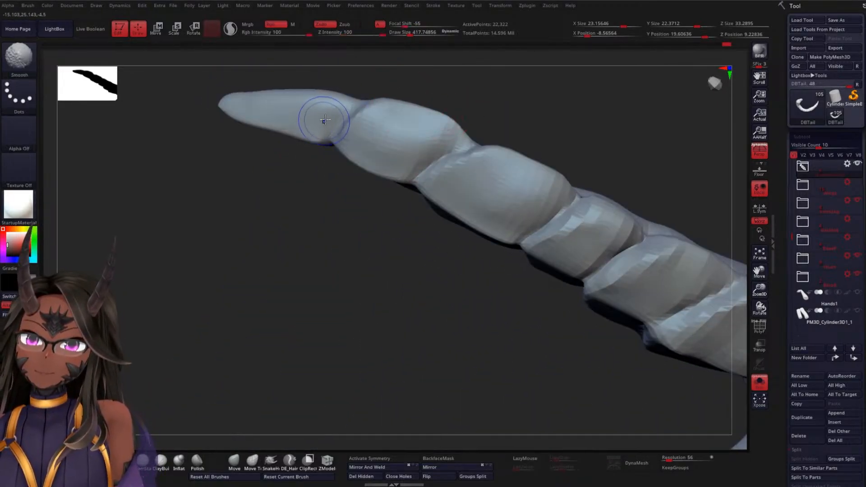
{"action": "mouse_move", "coordinate": [303, 187]}
{"action": "left_mouse_down"}
{"action": "mouse_move", "coordinate": [280, 271]}
{"action": "mouse_move", "coordinate": [339, 212]}
{"action": "mouse_move", "coordinate": [309, 199]}
{"action": "left_mouse_up"}
{"action": "mouse_move", "coordinate": [287, 232]}
{"action": "left_mouse_down"}
{"action": "mouse_move", "coordinate": [289, 265]}
{"action": "mouse_move", "coordinate": [324, 289]}
{"action": "left_mouse_up"}
{"action": "mouse_move", "coordinate": [377, 202]}
{"action": "left_mouse_down", "text": "shift"}
{"action": "mouse_move", "coordinate": [358, 199]}
{"action": "mouse_move", "coordinate": [404, 209]}
{"action": "left_mouse_up", "text": "shift"}
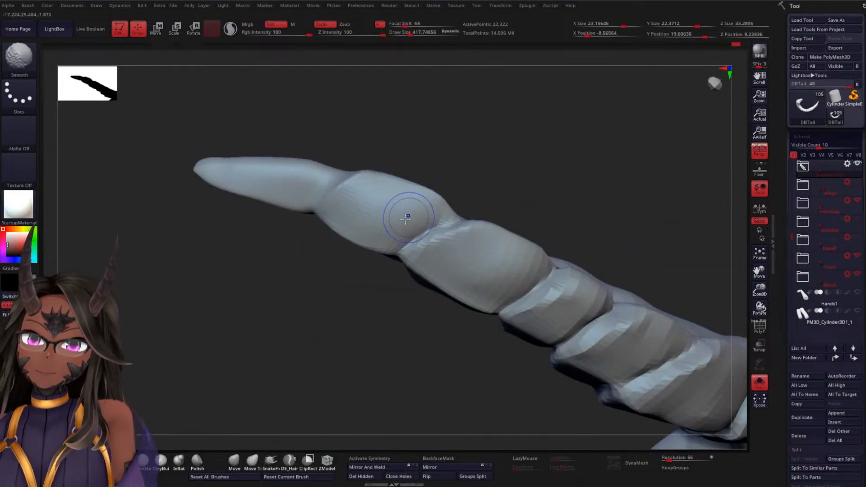
Adjust the outline of the side plates near the tail's tip using the Move Topological brush at draw size about 418
{"action": "mouse_move", "coordinate": [511, 176]}
{"action": "left_mouse_down"}
{"action": "mouse_move", "coordinate": [454, 270]}
{"action": "mouse_move", "coordinate": [393, 193]}
{"action": "left_mouse_up"}
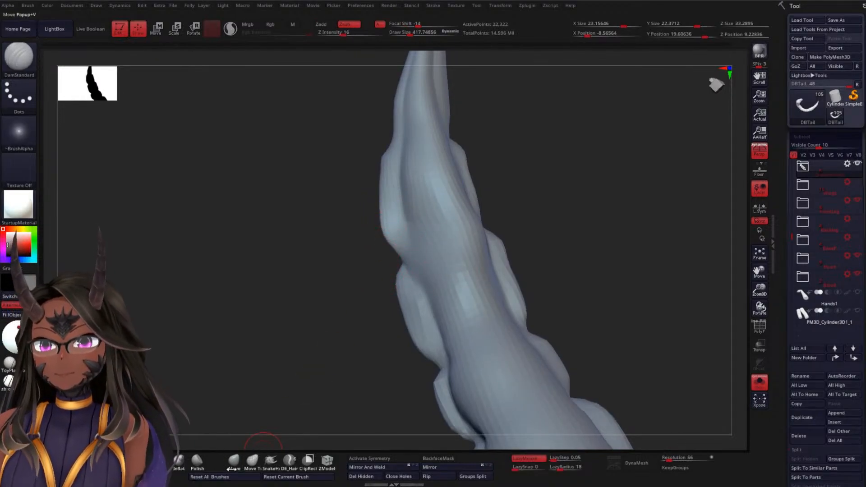
{"action": "left_click", "coordinate": [253, 461]}
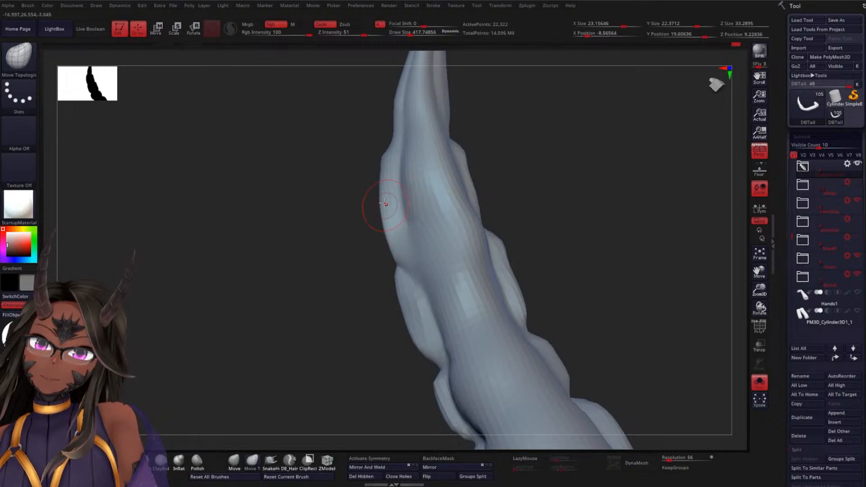
{"action": "left_click_drag", "start_coordinate": [519, 180], "coordinate": [491, 171]}
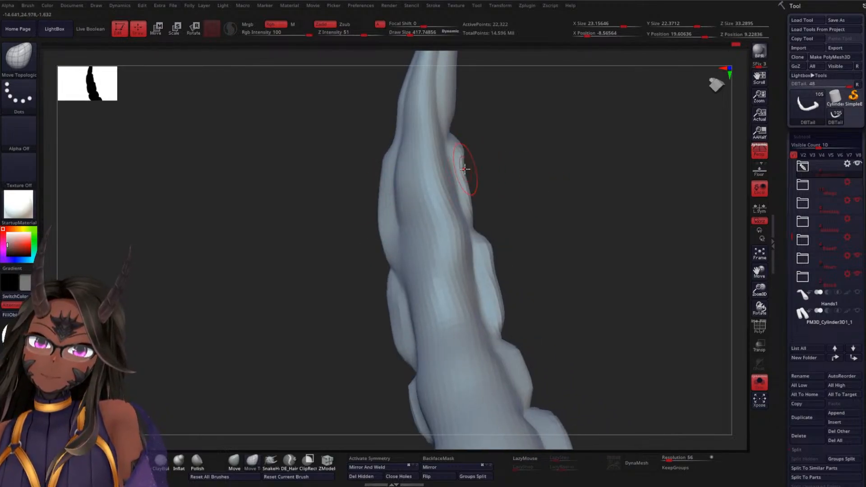
{"action": "mouse_move", "coordinate": [557, 222]}
{"action": "left_mouse_down"}
{"action": "mouse_move", "coordinate": [547, 149]}
{"action": "mouse_move", "coordinate": [545, 188]}
{"action": "mouse_move", "coordinate": [451, 203]}
{"action": "left_mouse_up"}
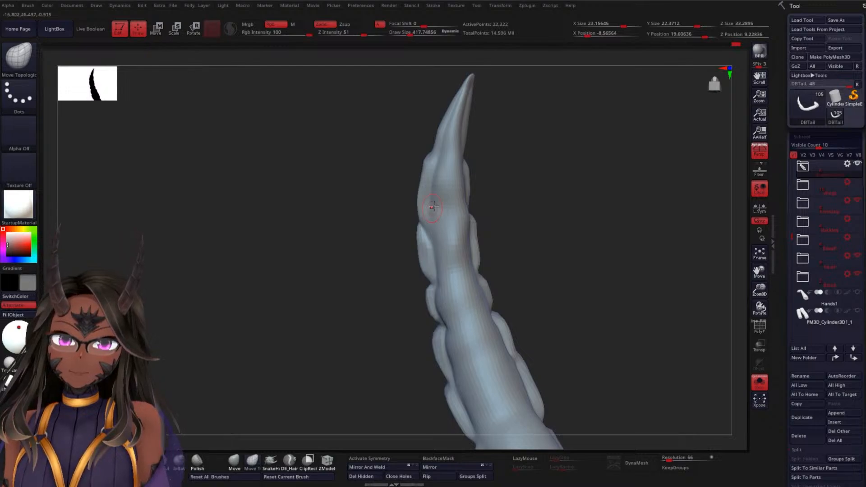
{"action": "left_click_drag", "start_coordinate": [544, 183], "coordinate": [466, 255]}
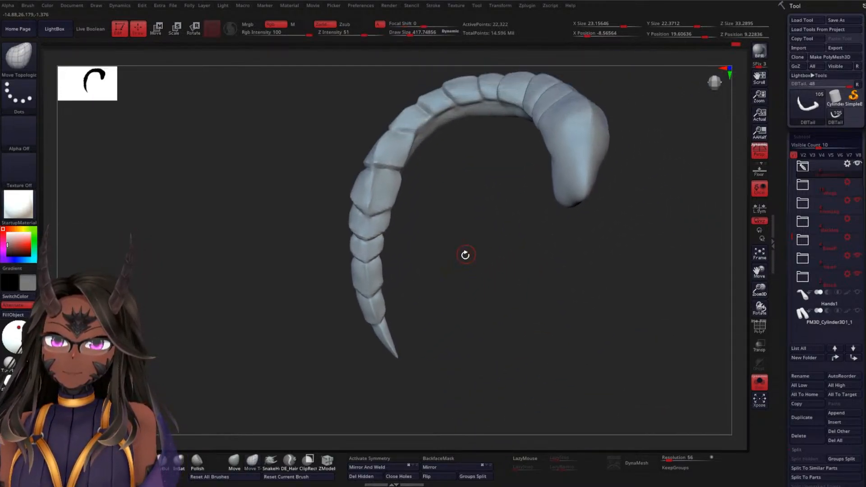
{"action": "left_click_drag", "start_coordinate": [456, 223], "coordinate": [493, 183], "text": "alt"}
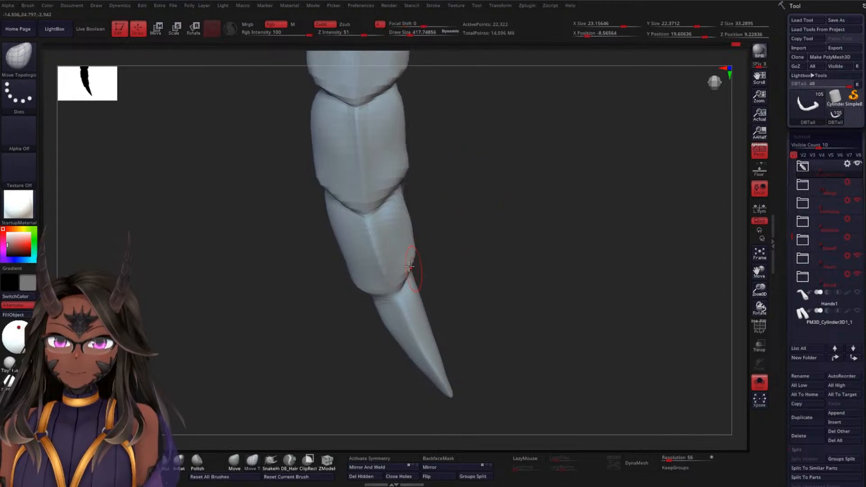
Define the second segment's central ridge with the DamStandard brush at draw size about 322
{"action": "left_click", "coordinate": [145, 463]}
{"action": "key", "text": "space"}
{"action": "left_click_drag", "start_coordinate": [503, 214], "coordinate": [495, 212]}
{"action": "key", "text": "space"}
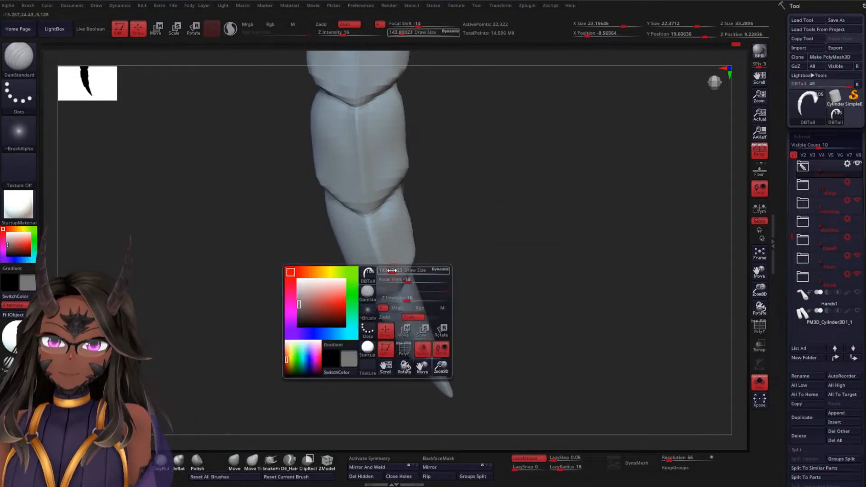
{"action": "left_click_drag", "start_coordinate": [390, 272], "coordinate": [396, 271]}
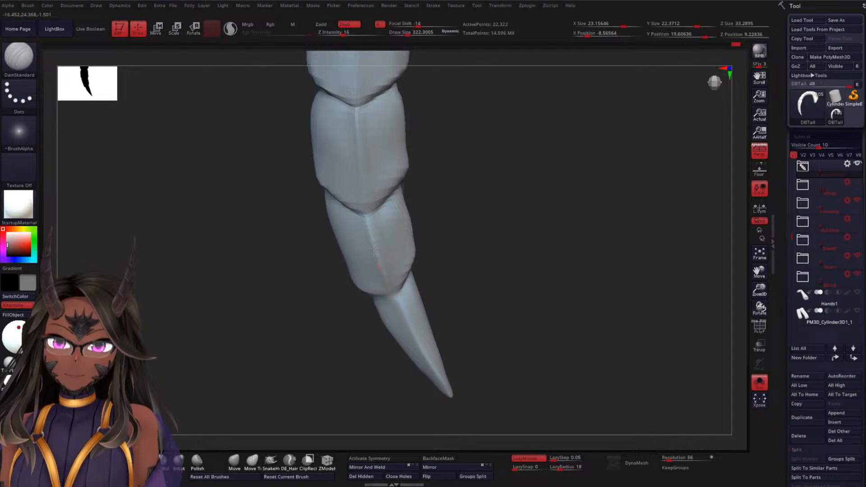
{"action": "left_click_drag", "start_coordinate": [463, 280], "coordinate": [377, 236]}
{"action": "key", "text": "shift"}
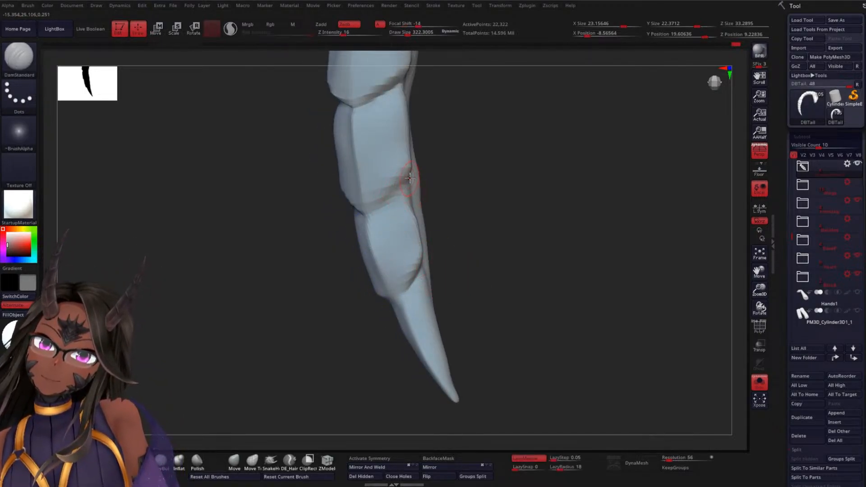
Carve the joint between the second and third segments around to the side-plate edge
{"action": "mouse_move", "coordinate": [435, 208]}
{"action": "left_mouse_down"}
{"action": "mouse_move", "coordinate": [509, 196]}
{"action": "mouse_move", "coordinate": [426, 208]}
{"action": "left_mouse_up"}
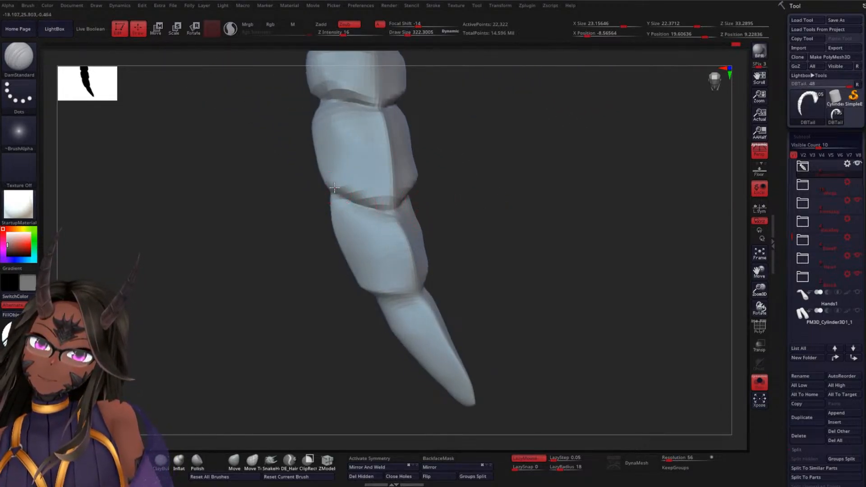
{"action": "mouse_move", "coordinate": [479, 210]}
{"action": "left_mouse_down"}
{"action": "mouse_move", "coordinate": [449, 234]}
{"action": "mouse_move", "coordinate": [419, 224]}
{"action": "mouse_move", "coordinate": [400, 147]}
{"action": "left_mouse_up"}
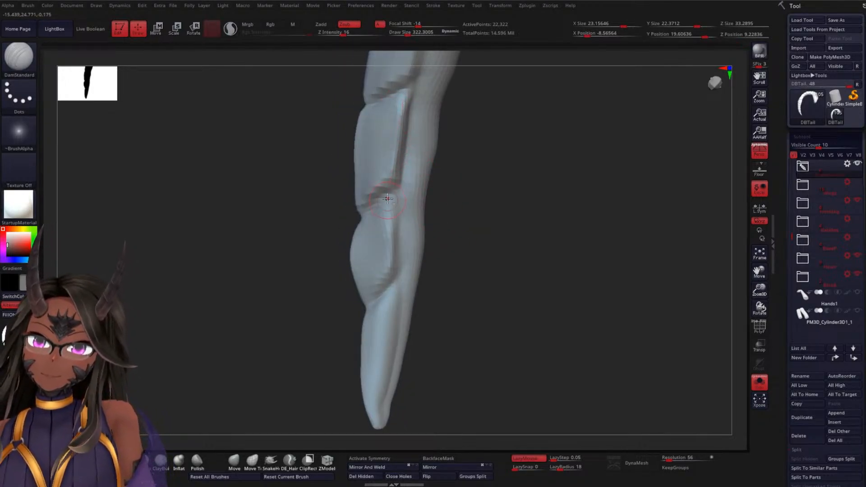
{"action": "left_click_drag", "start_coordinate": [278, 242], "coordinate": [378, 223]}
{"action": "left_click_drag", "start_coordinate": [466, 196], "coordinate": [407, 192]}
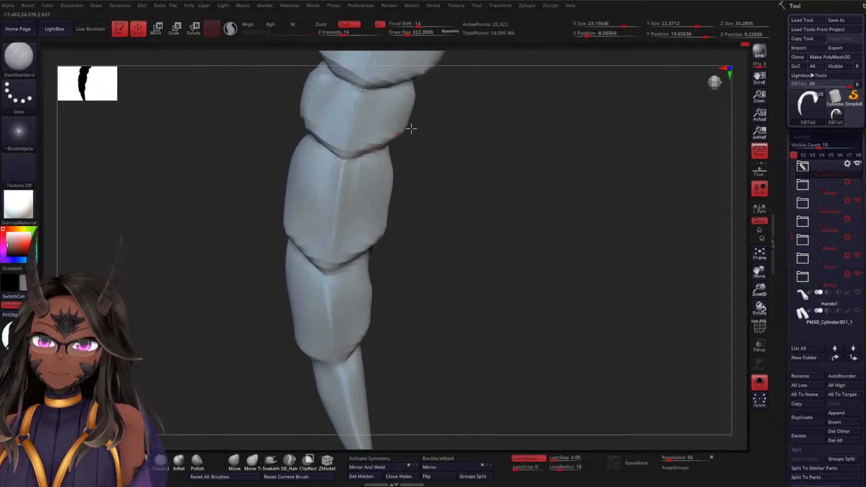
Carve the joint below the fourth segment and soften that segment's side corners
{"action": "mouse_move", "coordinate": [456, 174]}
{"action": "left_mouse_down", "text": "alt"}
{"action": "mouse_move", "coordinate": [458, 217]}
{"action": "mouse_move", "coordinate": [428, 216]}
{"action": "left_mouse_up", "text": "alt"}
{"action": "left_click_drag", "start_coordinate": [309, 163], "coordinate": [288, 158]}
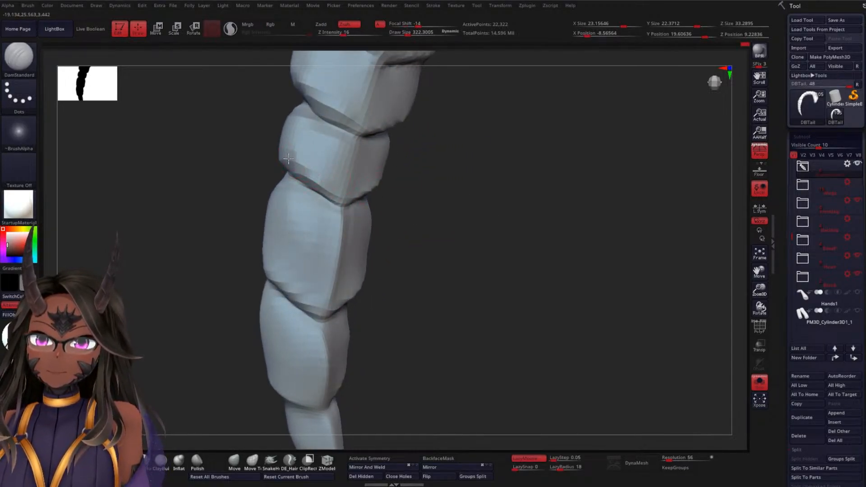
{"action": "mouse_move", "coordinate": [439, 229]}
{"action": "left_mouse_down"}
{"action": "mouse_move", "coordinate": [441, 217]}
{"action": "mouse_move", "coordinate": [424, 220]}
{"action": "left_mouse_up"}
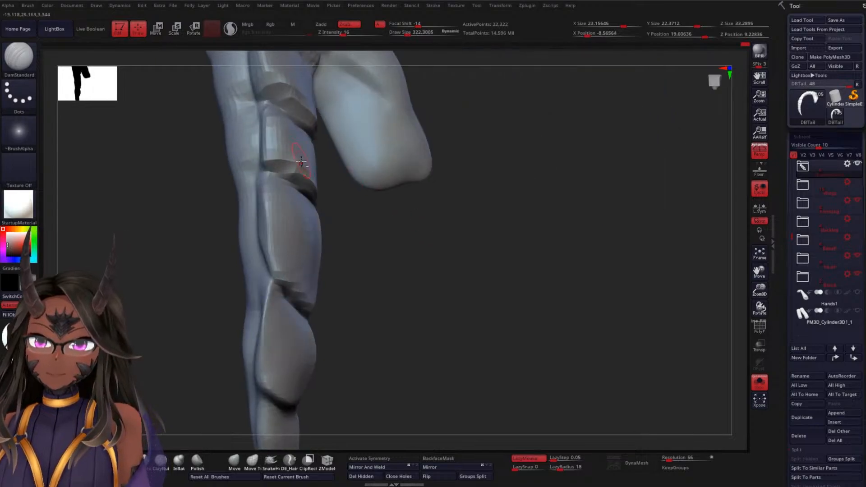
{"action": "left_click_drag", "start_coordinate": [267, 158], "coordinate": [265, 158]}
{"action": "left_click_drag", "start_coordinate": [397, 223], "coordinate": [348, 219]}
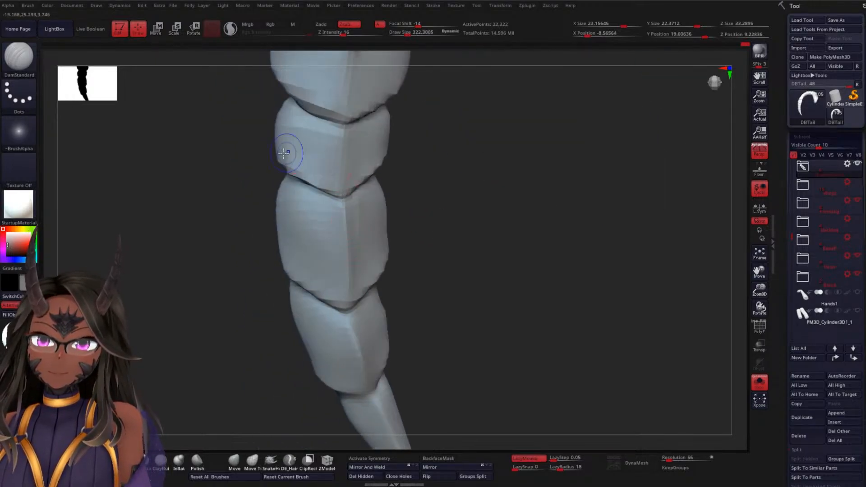
{"action": "left_click_drag", "start_coordinate": [290, 150], "coordinate": [287, 132], "text": "shift"}
{"action": "mouse_move", "coordinate": [460, 236]}
{"action": "left_mouse_down", "text": "alt"}
{"action": "mouse_move", "coordinate": [459, 189]}
{"action": "mouse_move", "coordinate": [438, 233]}
{"action": "left_mouse_up", "text": "alt"}
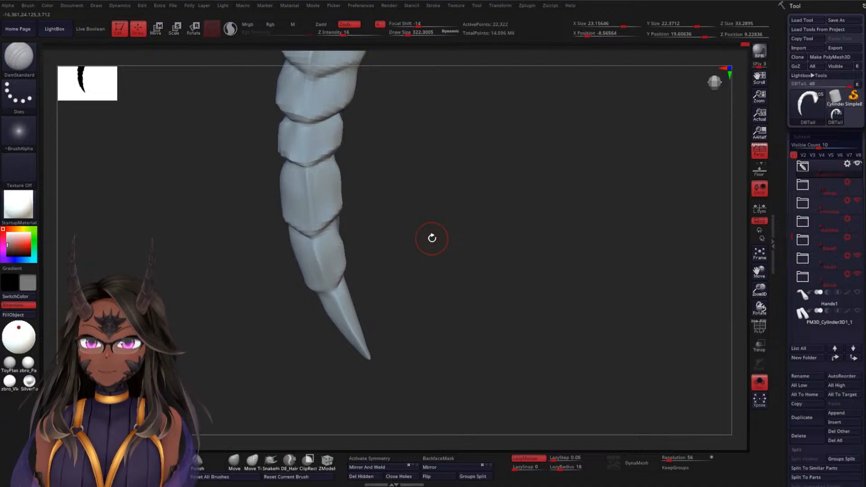
Sharpen the second segment's central ridge and side-plate edge, undoing the last unwanted stroke
{"action": "mouse_move", "coordinate": [431, 238]}
{"action": "left_mouse_down"}
{"action": "mouse_move", "coordinate": [415, 270]}
{"action": "mouse_move", "coordinate": [421, 267]}
{"action": "mouse_move", "coordinate": [439, 319]}
{"action": "mouse_move", "coordinate": [504, 286]}
{"action": "mouse_move", "coordinate": [499, 246]}
{"action": "left_mouse_up"}
{"action": "left_click_drag", "start_coordinate": [341, 276], "coordinate": [358, 346]}
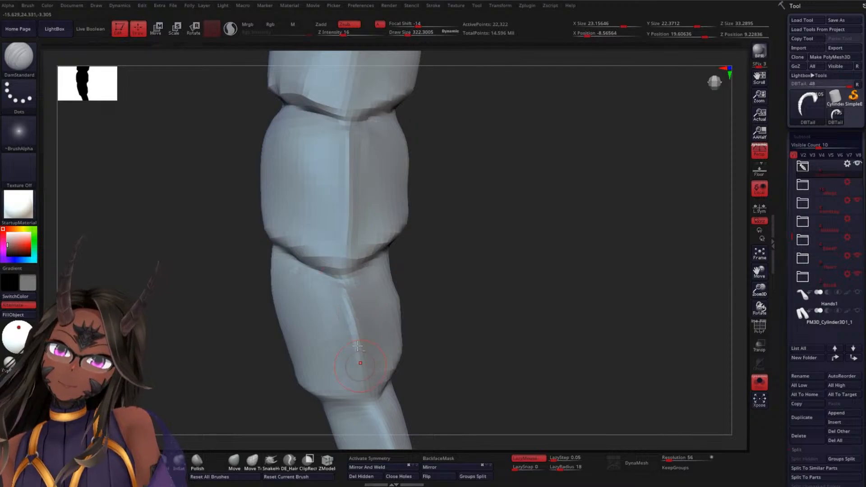
{"action": "left_click_drag", "start_coordinate": [477, 352], "coordinate": [472, 323]}
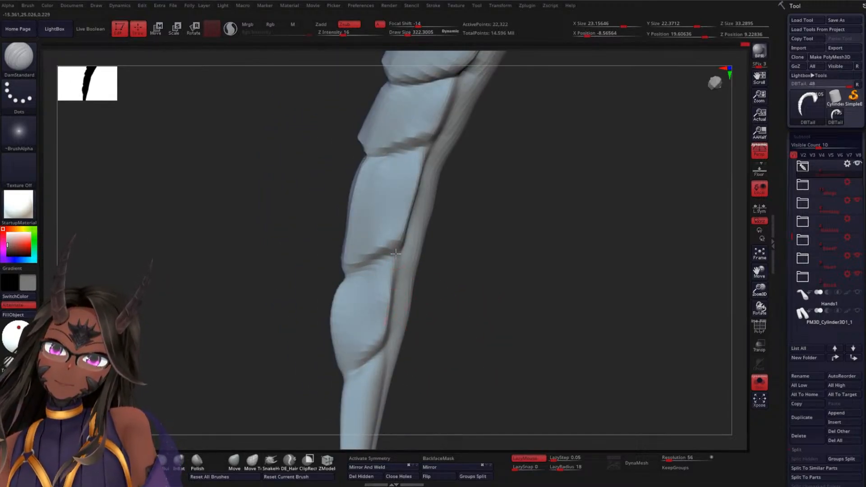
{"action": "mouse_move", "coordinate": [422, 328]}
{"action": "left_mouse_down"}
{"action": "mouse_move", "coordinate": [462, 323]}
{"action": "mouse_move", "coordinate": [505, 284]}
{"action": "mouse_move", "coordinate": [536, 287]}
{"action": "mouse_move", "coordinate": [543, 263]}
{"action": "mouse_move", "coordinate": [450, 280]}
{"action": "mouse_move", "coordinate": [414, 316]}
{"action": "left_mouse_up"}
{"action": "key", "text": "ctrl+z"}
{"action": "key", "text": "shift"}
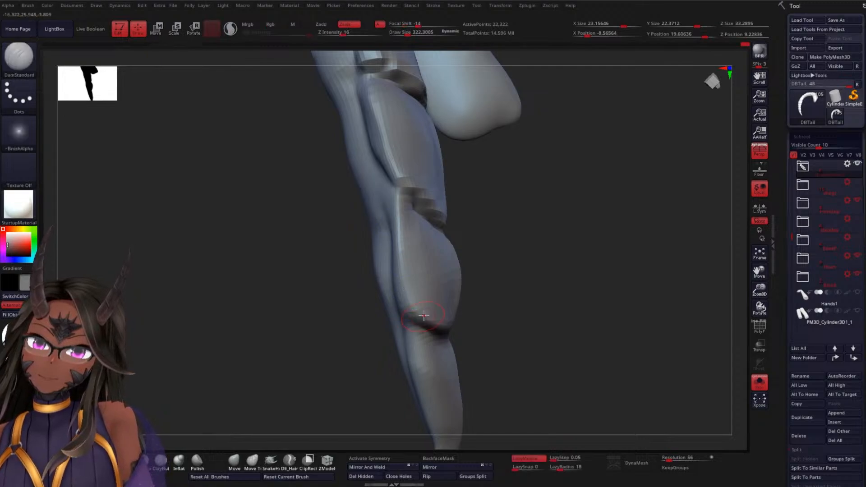
Deepen the joint between the second and third segments from both sides of the tail
{"action": "left_click_drag", "start_coordinate": [530, 296], "coordinate": [490, 310]}
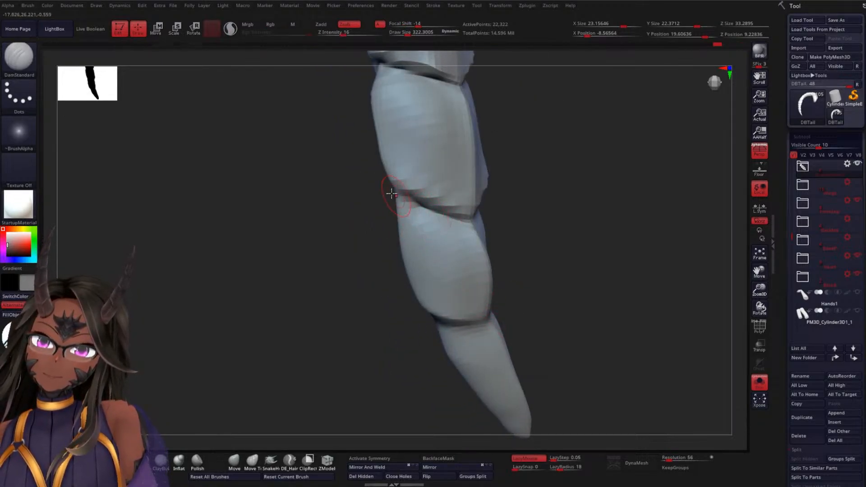
{"action": "mouse_move", "coordinate": [391, 193]}
{"action": "left_mouse_down"}
{"action": "mouse_move", "coordinate": [474, 246]}
{"action": "mouse_move", "coordinate": [462, 253]}
{"action": "mouse_move", "coordinate": [397, 193]}
{"action": "left_mouse_up"}
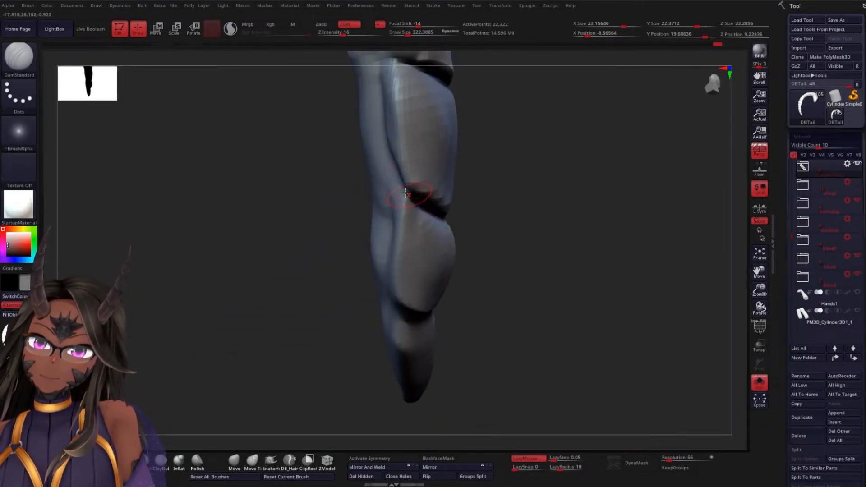
{"action": "left_click_drag", "start_coordinate": [497, 253], "coordinate": [414, 224]}
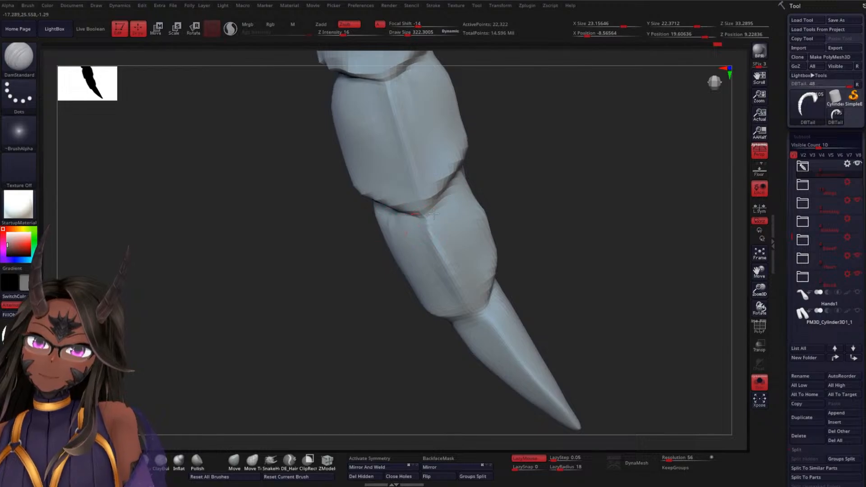
{"action": "left_click_drag", "start_coordinate": [501, 208], "coordinate": [480, 211]}
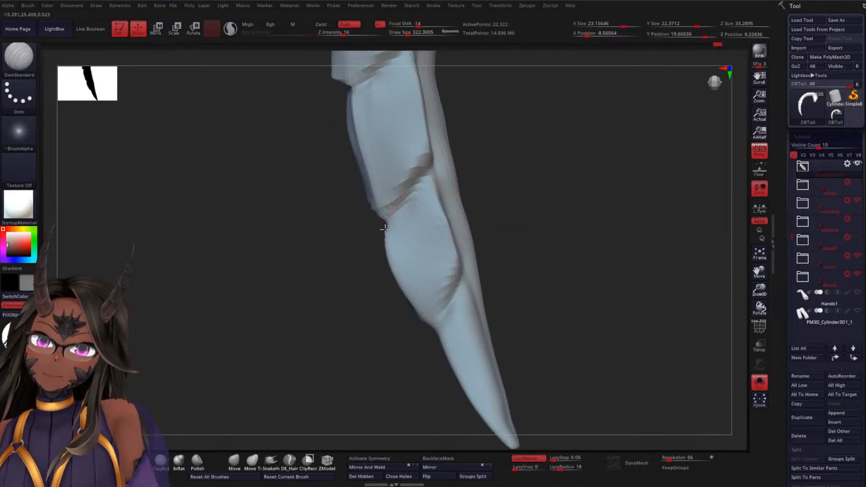
{"action": "left_click_drag", "start_coordinate": [464, 217], "coordinate": [483, 304]}
{"action": "left_click_drag", "start_coordinate": [478, 234], "coordinate": [491, 289], "text": "alt"}
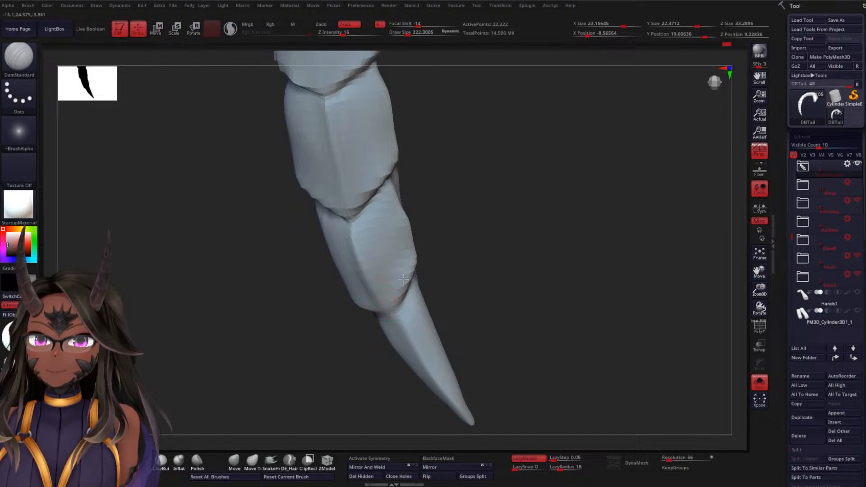
Refine the second segment's central ridge and the joints at both of its ends
{"action": "mouse_move", "coordinate": [418, 286]}
{"action": "left_mouse_down"}
{"action": "mouse_move", "coordinate": [493, 247]}
{"action": "mouse_move", "coordinate": [355, 304]}
{"action": "left_mouse_up"}
{"action": "left_click_drag", "start_coordinate": [452, 282], "coordinate": [381, 251]}
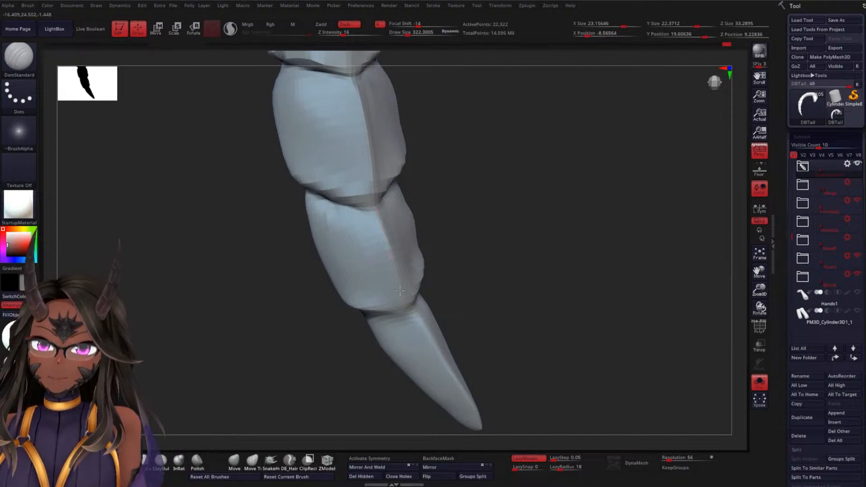
{"action": "left_click_drag", "start_coordinate": [487, 276], "coordinate": [409, 246]}
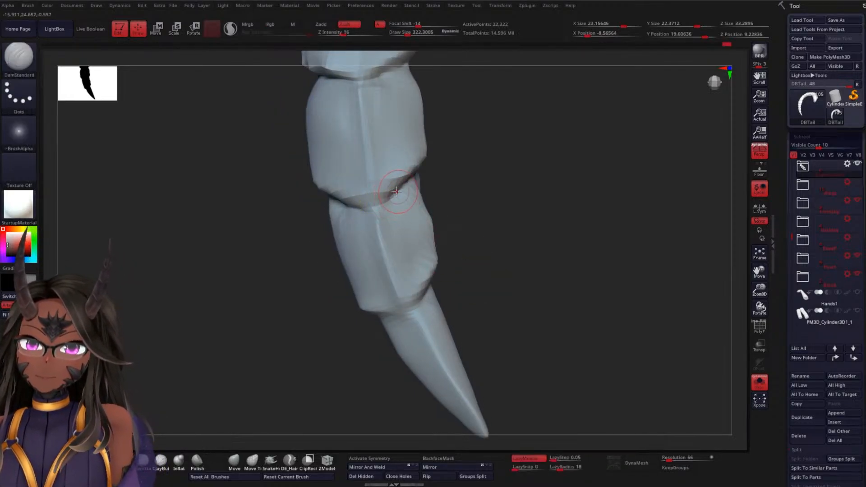
{"action": "left_click_drag", "start_coordinate": [463, 212], "coordinate": [366, 205]}
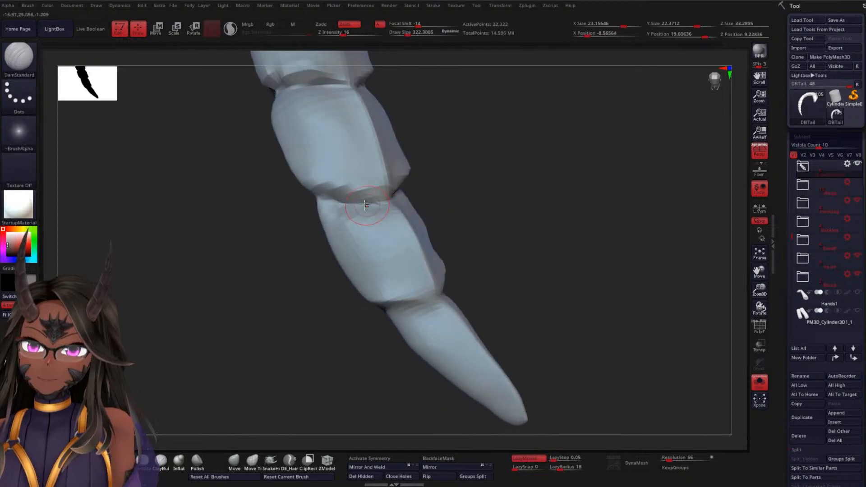
{"action": "left_click_drag", "start_coordinate": [464, 204], "coordinate": [428, 213]}
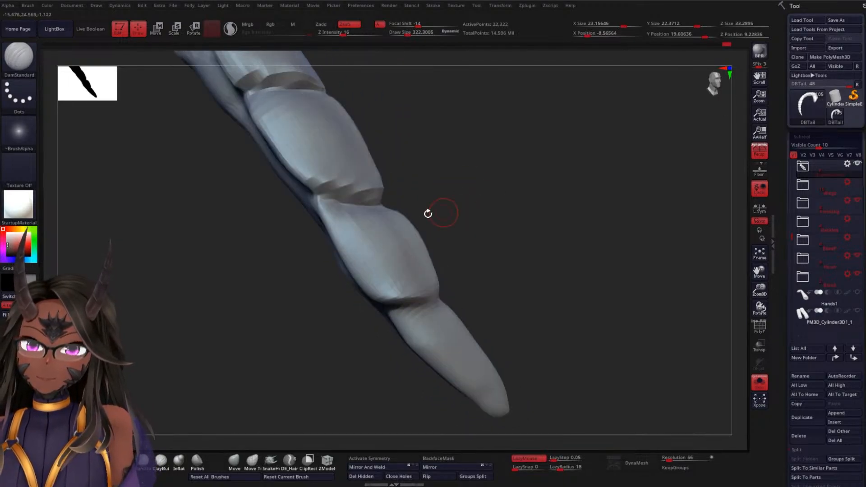
Smooth the pointed end of the tip segment and the surfaces below its upper joint
{"action": "left_click_drag", "start_coordinate": [476, 266], "coordinate": [526, 308]}
{"action": "left_click_drag", "start_coordinate": [423, 292], "coordinate": [498, 321], "text": "shift"}
{"action": "mouse_move", "coordinate": [540, 336]}
{"action": "left_mouse_down"}
{"action": "mouse_move", "coordinate": [540, 323]}
{"action": "mouse_move", "coordinate": [503, 315]}
{"action": "left_mouse_up"}
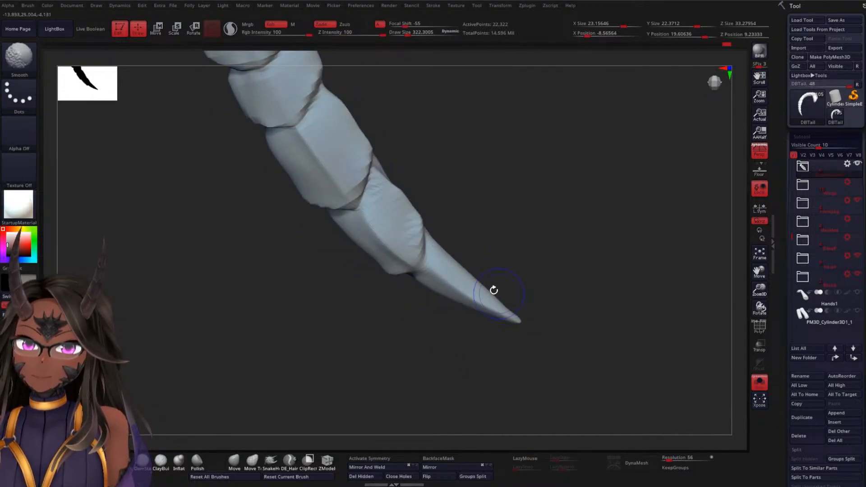
{"action": "left_click_drag", "start_coordinate": [555, 293], "coordinate": [513, 331]}
{"action": "left_click_drag", "start_coordinate": [517, 354], "coordinate": [568, 271]}
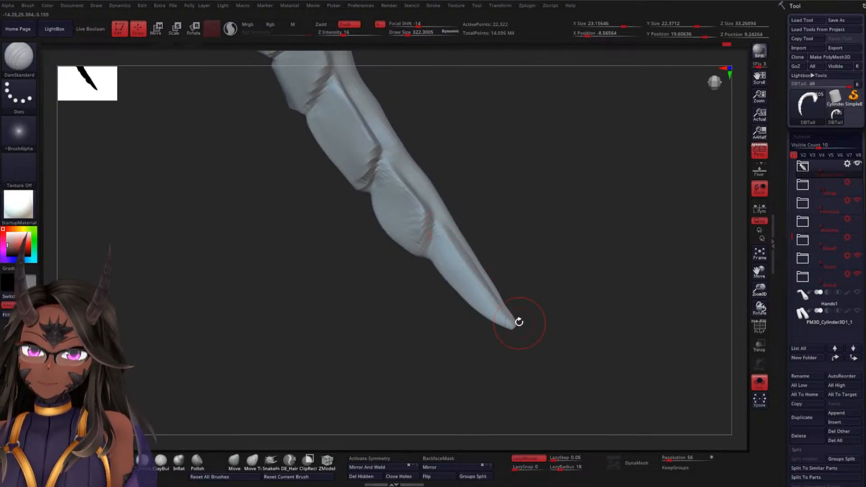
Carve and sharpen the grooves along both sides of the tip segment, from its joint down to the point, with the DamStandard brush
{"action": "mouse_move", "coordinate": [540, 306]}
{"action": "left_mouse_down"}
{"action": "mouse_move", "coordinate": [604, 160]}
{"action": "mouse_move", "coordinate": [492, 250]}
{"action": "left_mouse_up"}
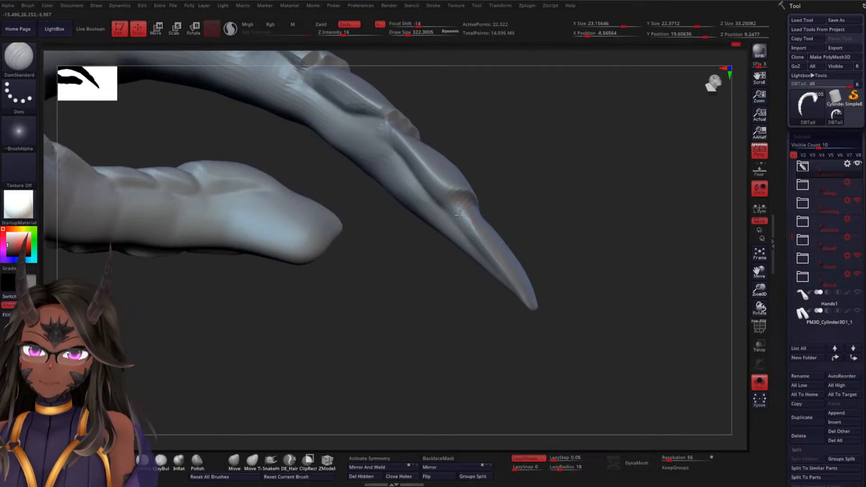
{"action": "mouse_move", "coordinate": [563, 300]}
{"action": "left_mouse_down"}
{"action": "mouse_move", "coordinate": [528, 348]}
{"action": "mouse_move", "coordinate": [538, 284]}
{"action": "mouse_move", "coordinate": [526, 292]}
{"action": "left_mouse_up"}
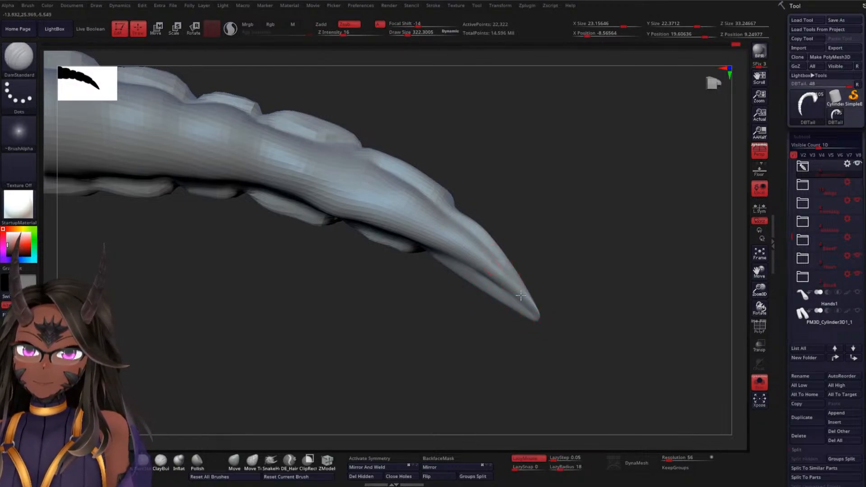
{"action": "mouse_move", "coordinate": [550, 308]}
{"action": "left_mouse_down"}
{"action": "mouse_move", "coordinate": [562, 354]}
{"action": "mouse_move", "coordinate": [577, 337]}
{"action": "left_mouse_up"}
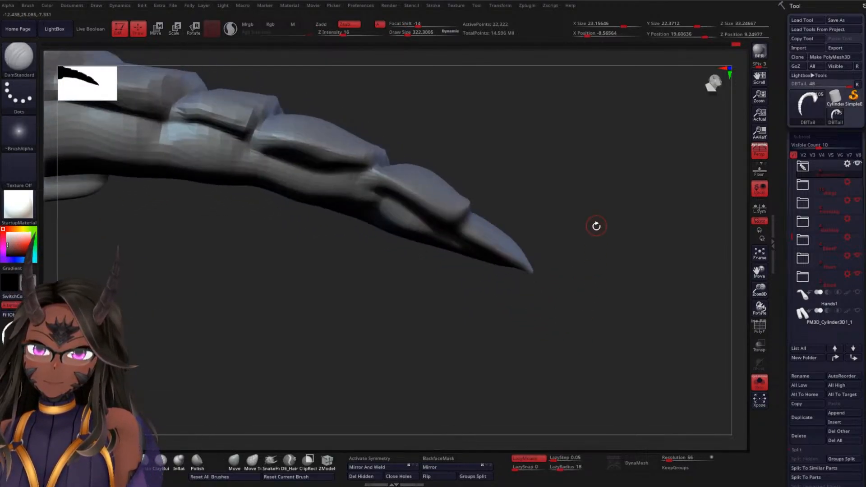
{"action": "mouse_move", "coordinate": [596, 226]}
{"action": "left_mouse_down"}
{"action": "mouse_move", "coordinate": [570, 334]}
{"action": "mouse_move", "coordinate": [584, 315]}
{"action": "mouse_move", "coordinate": [523, 270]}
{"action": "mouse_move", "coordinate": [514, 334]}
{"action": "left_mouse_up"}
{"action": "mouse_move", "coordinate": [452, 261]}
{"action": "left_mouse_down", "text": "shift"}
{"action": "mouse_move", "coordinate": [539, 257]}
{"action": "mouse_move", "coordinate": [380, 259]}
{"action": "left_mouse_up", "text": "shift"}
{"action": "left_click_drag", "start_coordinate": [534, 250], "coordinate": [528, 364]}
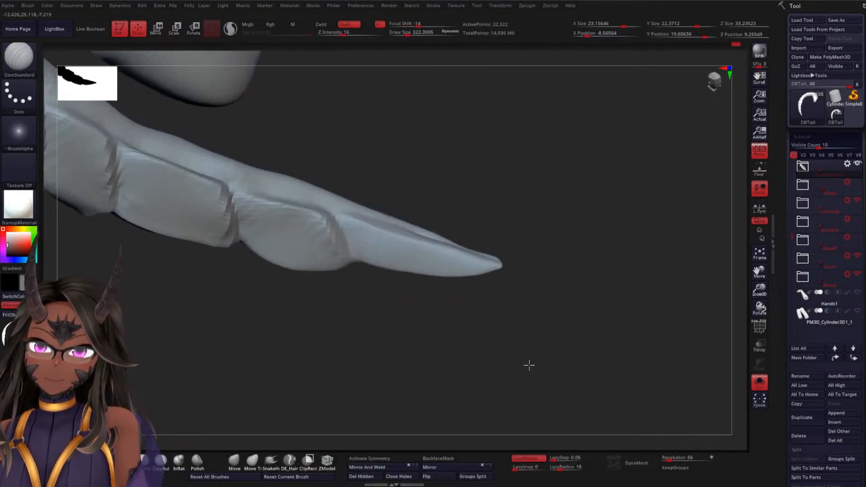
{"action": "left_click_drag", "start_coordinate": [525, 260], "coordinate": [526, 305]}
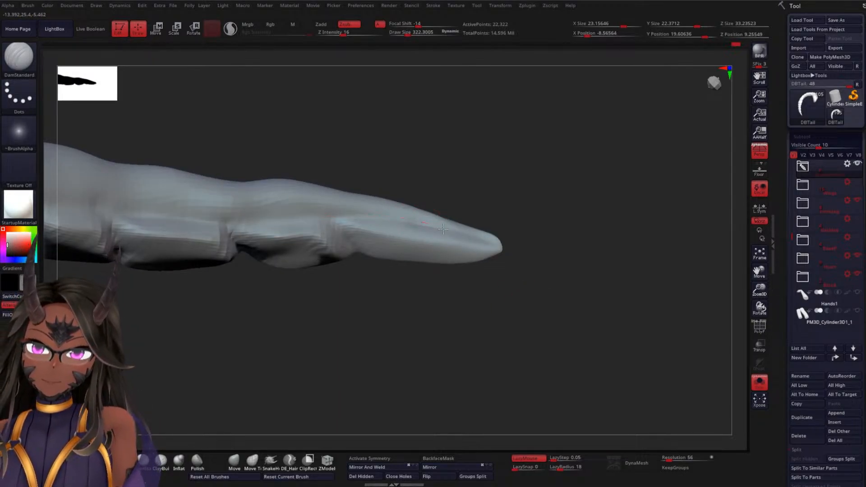
{"action": "left_click_drag", "start_coordinate": [522, 231], "coordinate": [488, 274]}
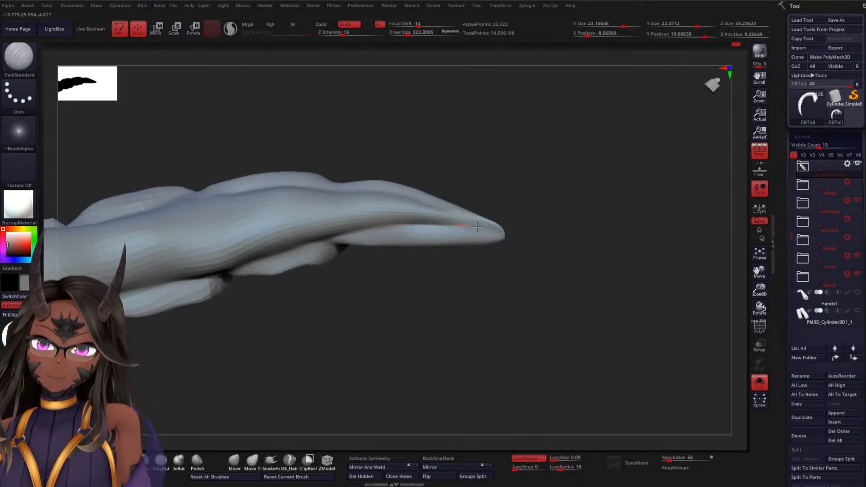
{"action": "mouse_move", "coordinate": [555, 244]}
{"action": "left_mouse_down"}
{"action": "mouse_move", "coordinate": [534, 231]}
{"action": "mouse_move", "coordinate": [476, 123]}
{"action": "mouse_move", "coordinate": [410, 121]}
{"action": "mouse_move", "coordinate": [507, 150]}
{"action": "mouse_move", "coordinate": [420, 332]}
{"action": "mouse_move", "coordinate": [438, 312]}
{"action": "mouse_move", "coordinate": [395, 331]}
{"action": "left_mouse_up"}
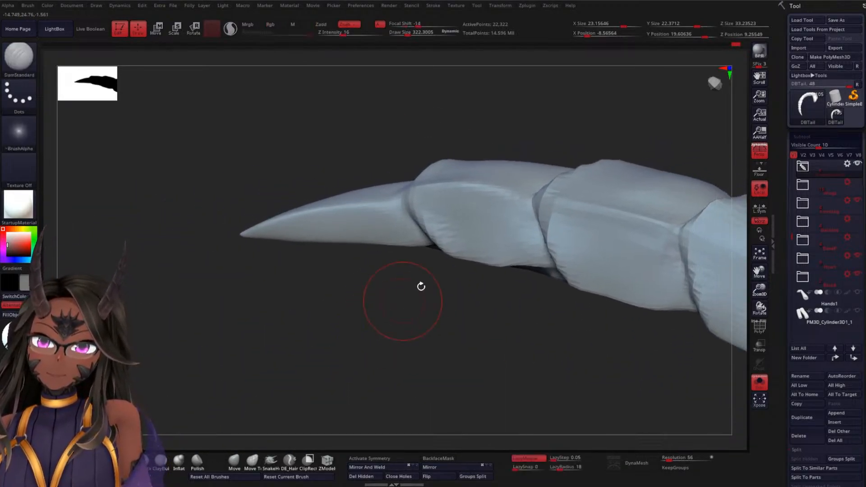
Smooth the second segment's side plate along its lower edge with a smaller brush
{"action": "key", "text": "space"}
{"action": "left_click_drag", "start_coordinate": [453, 219], "coordinate": [448, 219]}
{"action": "key", "text": "shift"}
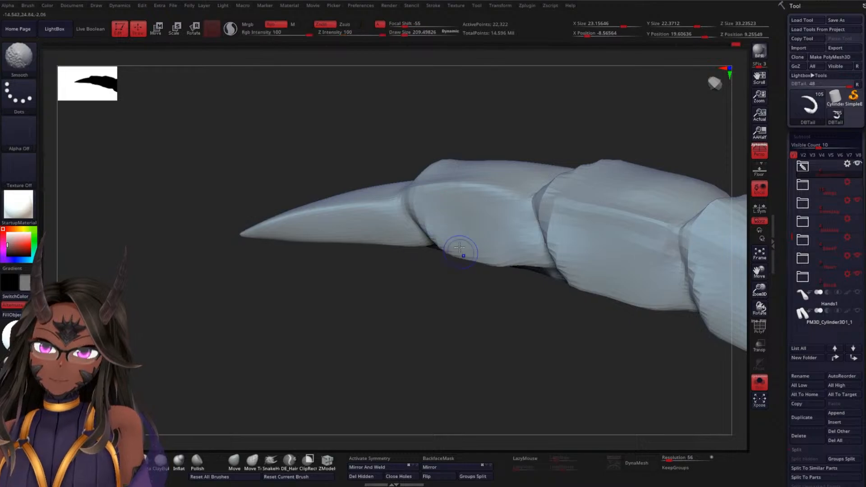
{"action": "mouse_move", "coordinate": [474, 301]}
{"action": "left_mouse_down"}
{"action": "mouse_move", "coordinate": [462, 136]}
{"action": "mouse_move", "coordinate": [540, 181]}
{"action": "mouse_move", "coordinate": [560, 172]}
{"action": "left_mouse_up"}
Reshape the tip and second segments with the Move Topological brush and smooth the second segment's side surfaces
{"action": "left_click", "coordinate": [253, 462]}
{"action": "key", "text": "space"}
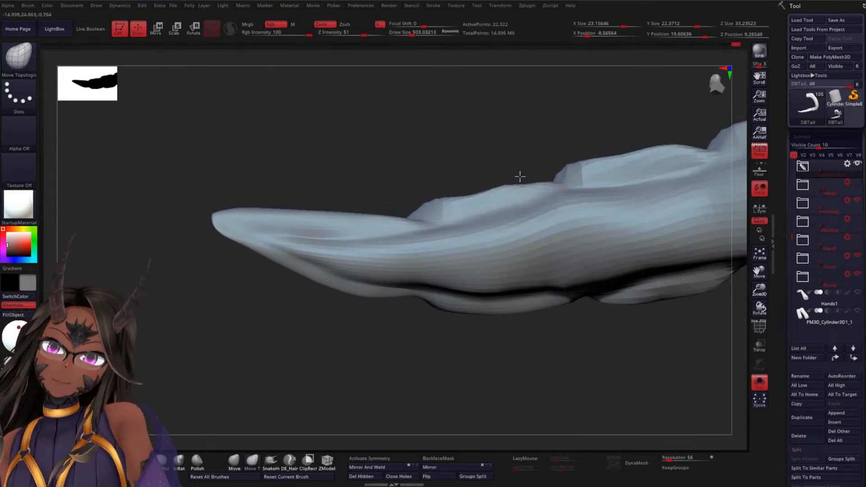
{"action": "mouse_move", "coordinate": [475, 188]}
{"action": "left_mouse_down"}
{"action": "mouse_move", "coordinate": [464, 182]}
{"action": "mouse_move", "coordinate": [511, 178]}
{"action": "mouse_move", "coordinate": [489, 178]}
{"action": "mouse_move", "coordinate": [510, 304]}
{"action": "mouse_move", "coordinate": [506, 180]}
{"action": "mouse_move", "coordinate": [481, 180]}
{"action": "left_mouse_up"}
{"action": "key", "text": "space"}
{"action": "key", "text": "space"}
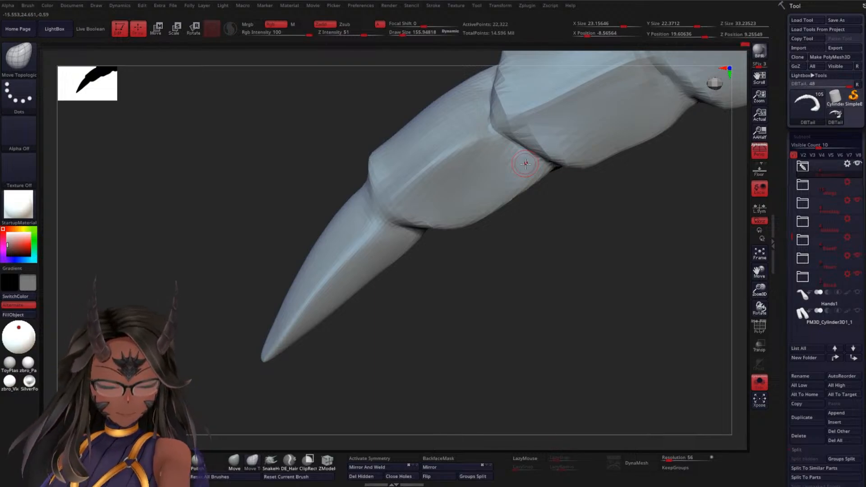
{"action": "left_click_drag", "start_coordinate": [508, 298], "coordinate": [536, 235]}
{"action": "key", "text": "shift"}
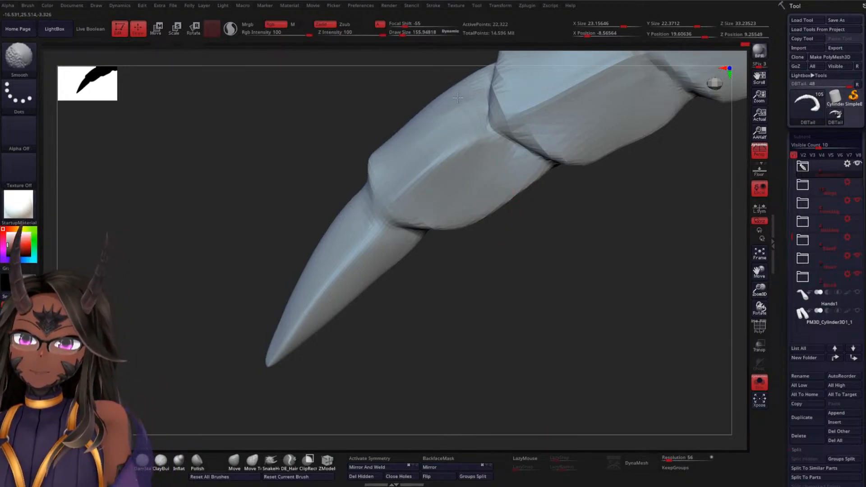
{"action": "mouse_move", "coordinate": [499, 259]}
{"action": "left_mouse_down"}
{"action": "mouse_move", "coordinate": [557, 292]}
{"action": "mouse_move", "coordinate": [474, 321]}
{"action": "mouse_move", "coordinate": [501, 302]}
{"action": "mouse_move", "coordinate": [495, 310]}
{"action": "mouse_move", "coordinate": [396, 250]}
{"action": "left_mouse_up"}
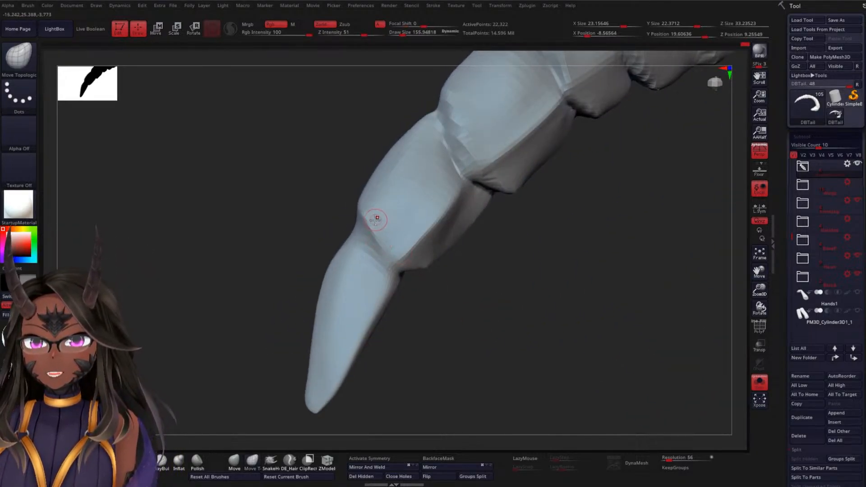
{"action": "mouse_move", "coordinate": [363, 214]}
{"action": "left_mouse_down", "text": "shift"}
{"action": "mouse_move", "coordinate": [376, 228]}
{"action": "mouse_move", "coordinate": [369, 223]}
{"action": "left_mouse_up", "text": "shift"}
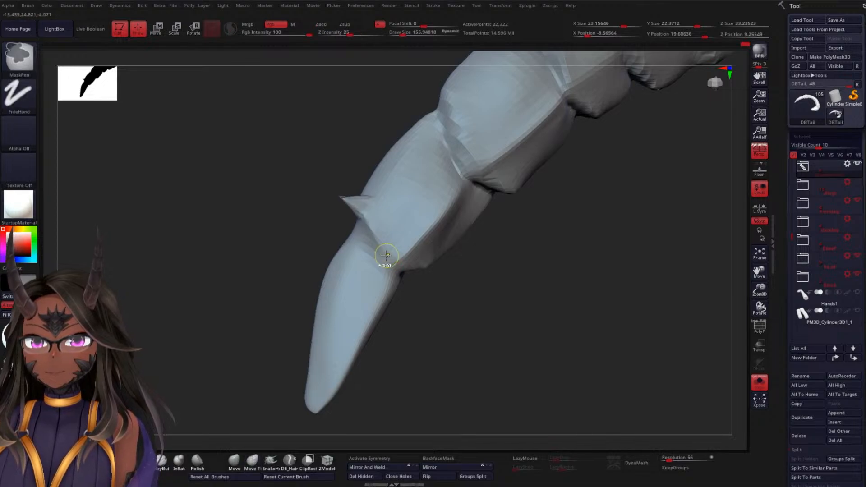
{"action": "left_click", "coordinate": [162, 462]}
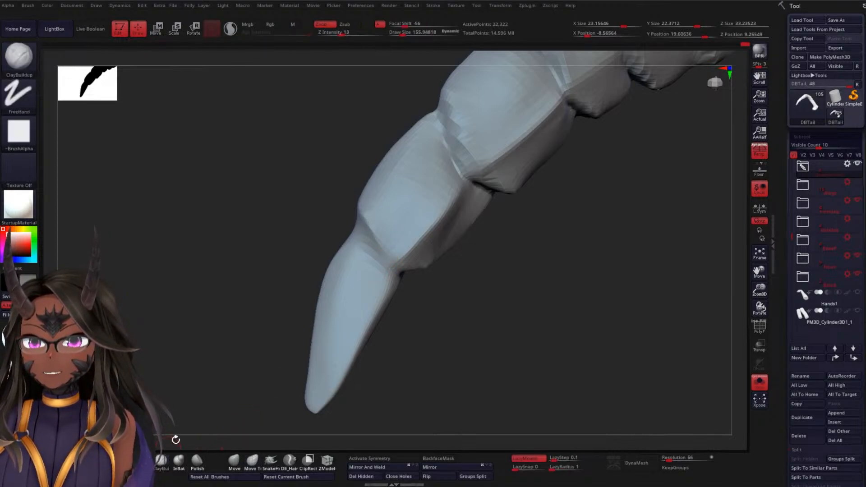
Carve the joint between the tip and second segments with DamStandard and smooth the second segment's surfaces
{"action": "left_click", "coordinate": [143, 461]}
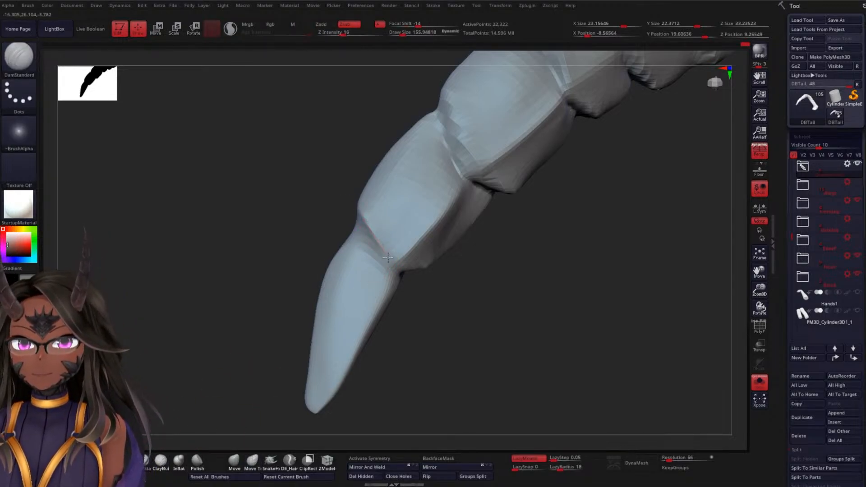
{"action": "left_click_drag", "start_coordinate": [415, 270], "coordinate": [386, 268]}
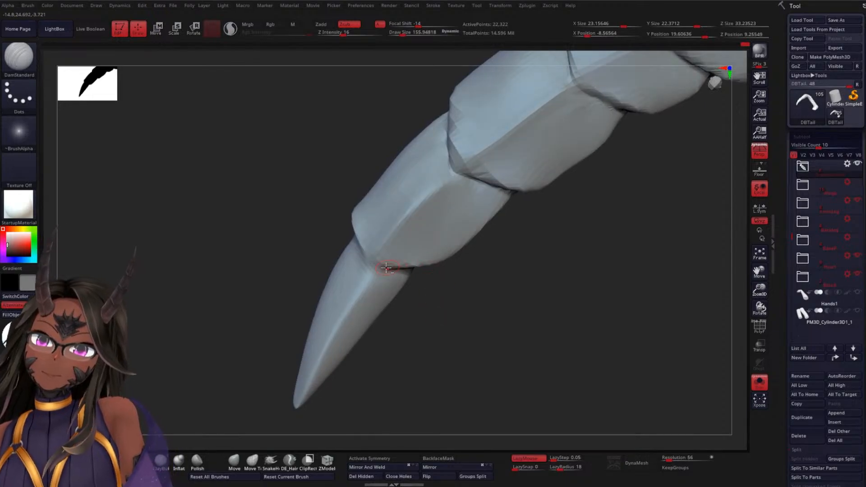
{"action": "key", "text": "shift"}
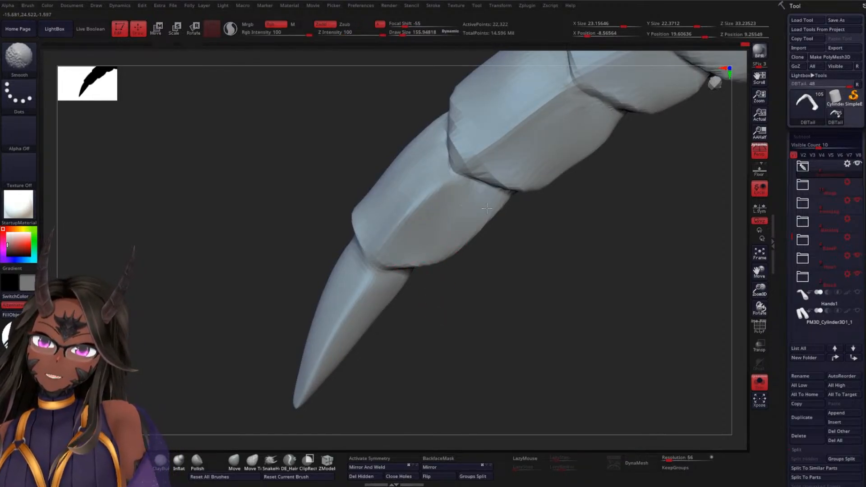
{"action": "left_click_drag", "start_coordinate": [504, 213], "coordinate": [481, 244]}
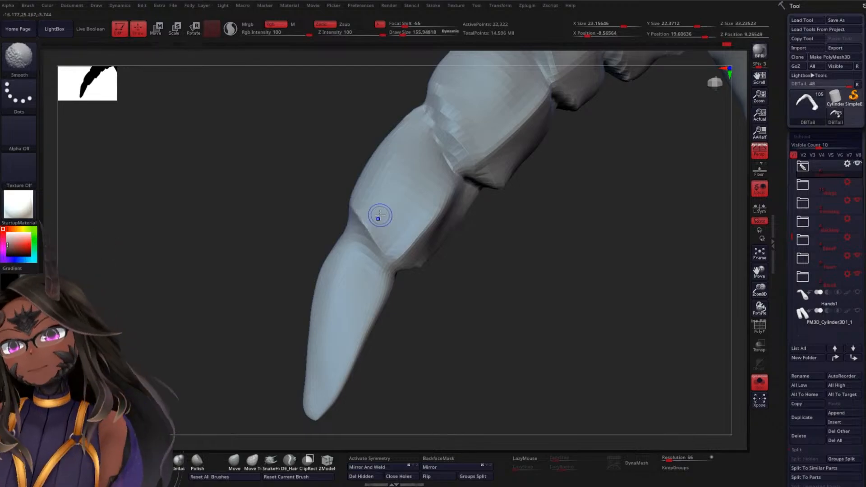
{"action": "mouse_move", "coordinate": [527, 256]}
{"action": "left_mouse_down"}
{"action": "mouse_move", "coordinate": [520, 289]}
{"action": "mouse_move", "coordinate": [464, 248]}
{"action": "mouse_move", "coordinate": [492, 300]}
{"action": "mouse_move", "coordinate": [437, 228]}
{"action": "left_mouse_up"}
Carve and smooth the third segment's front edge where it overlaps the second segment
{"action": "key", "text": "shift"}
{"action": "mouse_move", "coordinate": [269, 186]}
{"action": "left_mouse_down"}
{"action": "mouse_move", "coordinate": [255, 268]}
{"action": "mouse_move", "coordinate": [321, 245]}
{"action": "left_mouse_up"}
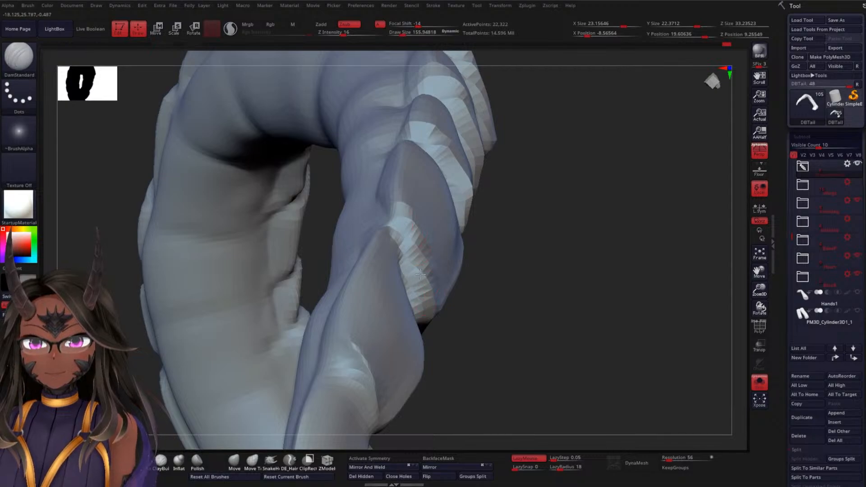
{"action": "key", "text": "shift"}
{"action": "mouse_move", "coordinate": [514, 339]}
{"action": "left_mouse_down"}
{"action": "mouse_move", "coordinate": [429, 221]}
{"action": "mouse_move", "coordinate": [424, 303]}
{"action": "left_mouse_up"}
{"action": "left_click_drag", "start_coordinate": [321, 220], "coordinate": [288, 212]}
{"action": "key", "text": "shift"}
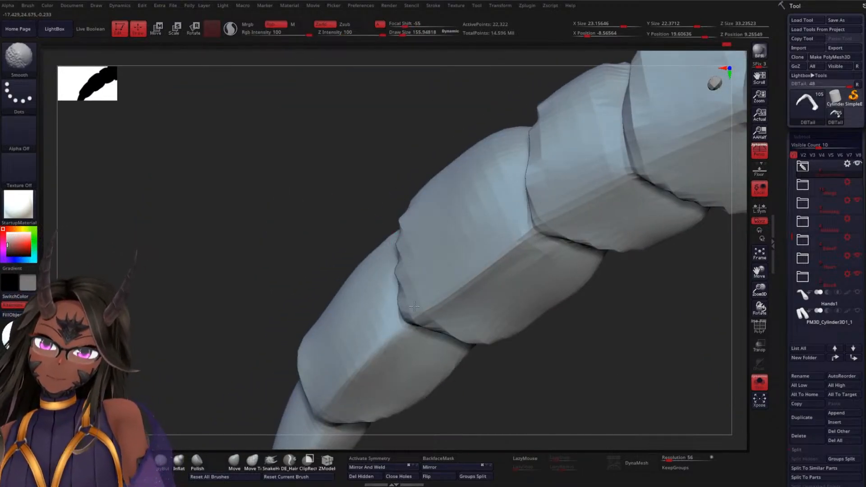
{"action": "mouse_move", "coordinate": [408, 259]}
{"action": "left_mouse_down", "text": "shift"}
{"action": "mouse_move", "coordinate": [400, 247]}
{"action": "mouse_move", "coordinate": [400, 280]}
{"action": "left_mouse_up", "text": "shift"}
Refine the joint between the second and third segments and carve the joint grooves of the segments farther up the tail
{"action": "left_click_drag", "start_coordinate": [289, 234], "coordinate": [326, 246]}
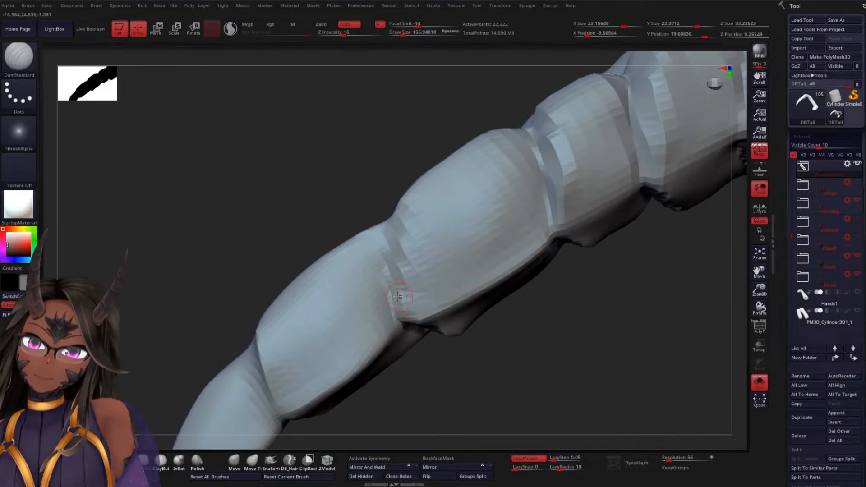
{"action": "key", "text": "ctrl"}
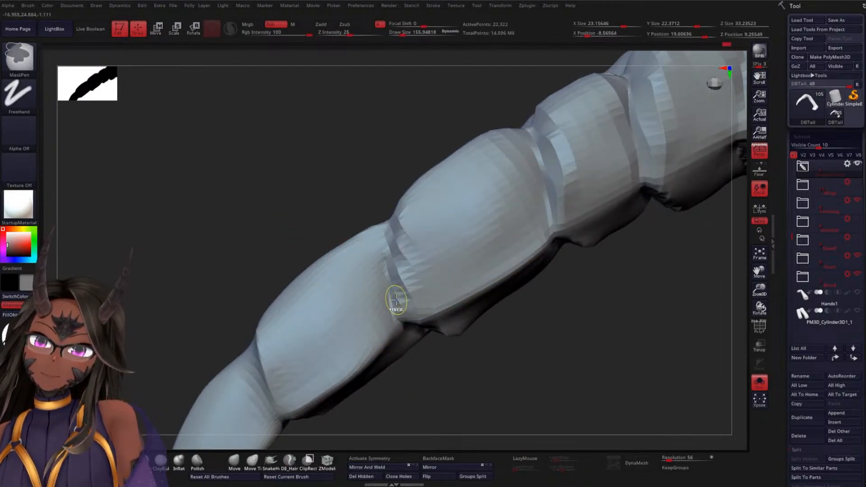
{"action": "mouse_move", "coordinate": [334, 226]}
{"action": "left_mouse_down"}
{"action": "mouse_move", "coordinate": [304, 190]}
{"action": "mouse_move", "coordinate": [325, 210]}
{"action": "mouse_move", "coordinate": [319, 222]}
{"action": "mouse_move", "coordinate": [325, 155]}
{"action": "mouse_move", "coordinate": [311, 202]}
{"action": "mouse_move", "coordinate": [448, 304]}
{"action": "mouse_move", "coordinate": [485, 304]}
{"action": "mouse_move", "coordinate": [448, 308]}
{"action": "mouse_move", "coordinate": [412, 294]}
{"action": "mouse_move", "coordinate": [435, 428]}
{"action": "mouse_move", "coordinate": [419, 367]}
{"action": "mouse_move", "coordinate": [449, 326]}
{"action": "mouse_move", "coordinate": [457, 224]}
{"action": "left_mouse_up"}
{"action": "key", "text": "shift"}
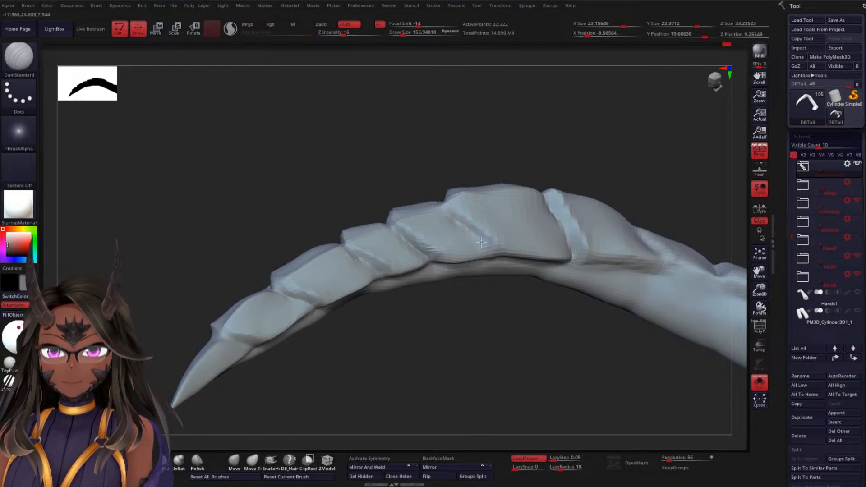
{"action": "mouse_move", "coordinate": [498, 258]}
{"action": "left_mouse_down"}
{"action": "mouse_move", "coordinate": [480, 324]}
{"action": "mouse_move", "coordinate": [503, 371]}
{"action": "mouse_move", "coordinate": [520, 318]}
{"action": "mouse_move", "coordinate": [507, 220]}
{"action": "mouse_move", "coordinate": [527, 282]}
{"action": "mouse_move", "coordinate": [557, 257]}
{"action": "mouse_move", "coordinate": [563, 302]}
{"action": "mouse_move", "coordinate": [541, 230]}
{"action": "mouse_move", "coordinate": [547, 311]}
{"action": "mouse_move", "coordinate": [544, 240]}
{"action": "mouse_move", "coordinate": [557, 215]}
{"action": "mouse_move", "coordinate": [615, 188]}
{"action": "mouse_move", "coordinate": [603, 246]}
{"action": "mouse_move", "coordinate": [539, 188]}
{"action": "mouse_move", "coordinate": [515, 295]}
{"action": "left_mouse_up"}
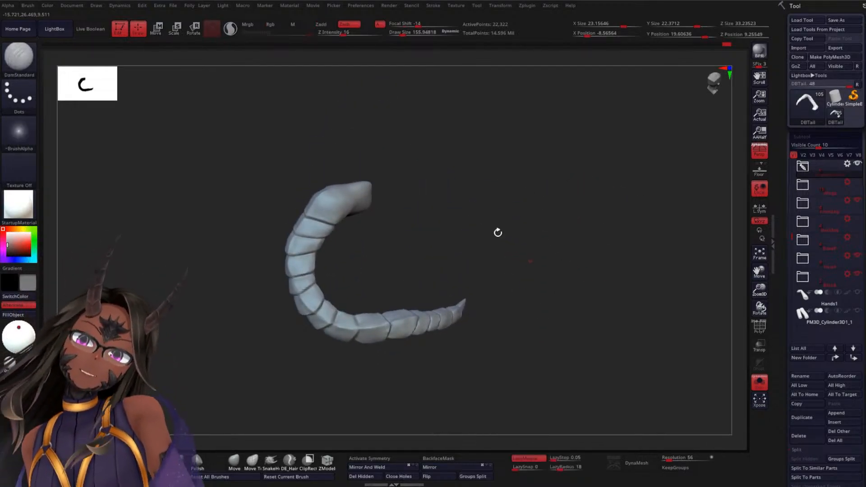
Raise the tail's subdivision level, then carve and smooth the joints between its middle segments
{"action": "left_click_drag", "start_coordinate": [497, 232], "coordinate": [489, 296], "text": "alt"}
{"action": "mouse_move", "coordinate": [459, 197]}
{"action": "left_mouse_down"}
{"action": "mouse_move", "coordinate": [472, 172]}
{"action": "mouse_move", "coordinate": [448, 230]}
{"action": "mouse_move", "coordinate": [469, 209]}
{"action": "mouse_move", "coordinate": [439, 192]}
{"action": "mouse_move", "coordinate": [456, 186]}
{"action": "mouse_move", "coordinate": [537, 207]}
{"action": "mouse_move", "coordinate": [485, 245]}
{"action": "mouse_move", "coordinate": [597, 188]}
{"action": "mouse_move", "coordinate": [539, 167]}
{"action": "mouse_move", "coordinate": [583, 278]}
{"action": "mouse_move", "coordinate": [550, 209]}
{"action": "mouse_move", "coordinate": [586, 266]}
{"action": "mouse_move", "coordinate": [485, 254]}
{"action": "left_mouse_up"}
{"action": "mouse_move", "coordinate": [481, 193]}
{"action": "left_mouse_down"}
{"action": "mouse_move", "coordinate": [489, 305]}
{"action": "mouse_move", "coordinate": [420, 275]}
{"action": "mouse_move", "coordinate": [427, 276]}
{"action": "mouse_move", "coordinate": [342, 201]}
{"action": "left_mouse_up"}
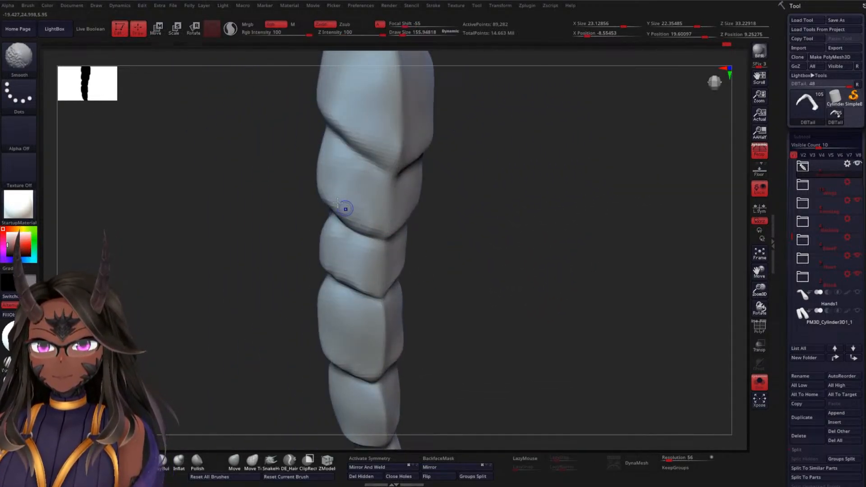
{"action": "left_click_drag", "start_coordinate": [420, 240], "coordinate": [482, 228]}
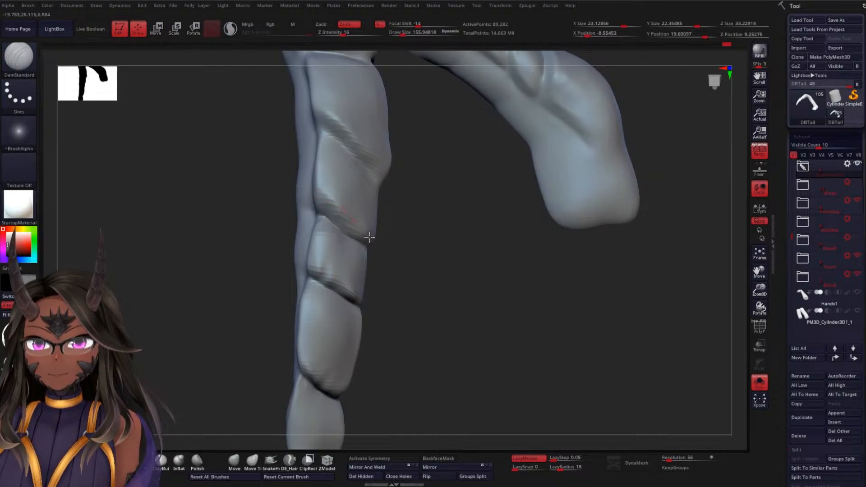
{"action": "mouse_move", "coordinate": [390, 240]}
{"action": "left_mouse_down"}
{"action": "mouse_move", "coordinate": [402, 228]}
{"action": "mouse_move", "coordinate": [354, 209]}
{"action": "mouse_move", "coordinate": [332, 222]}
{"action": "left_mouse_up"}
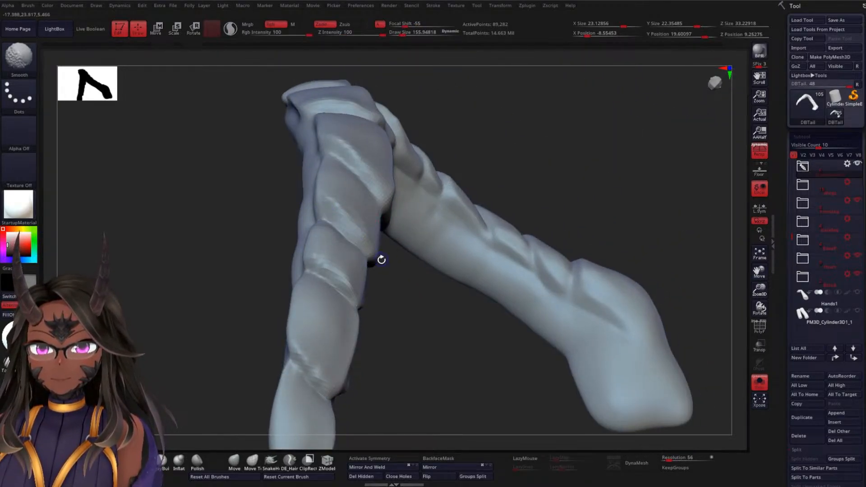
{"action": "mouse_move", "coordinate": [382, 260]}
{"action": "left_mouse_down"}
{"action": "mouse_move", "coordinate": [213, 255]}
{"action": "mouse_move", "coordinate": [208, 304]}
{"action": "left_mouse_up"}
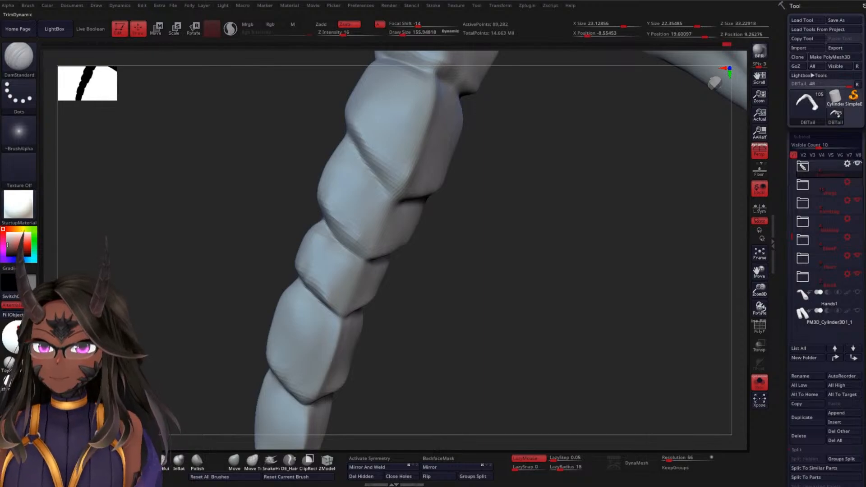
Switch to the TrimDynamic brush and enlarge its draw size to about 954
{"action": "left_click", "coordinate": [143, 461]}
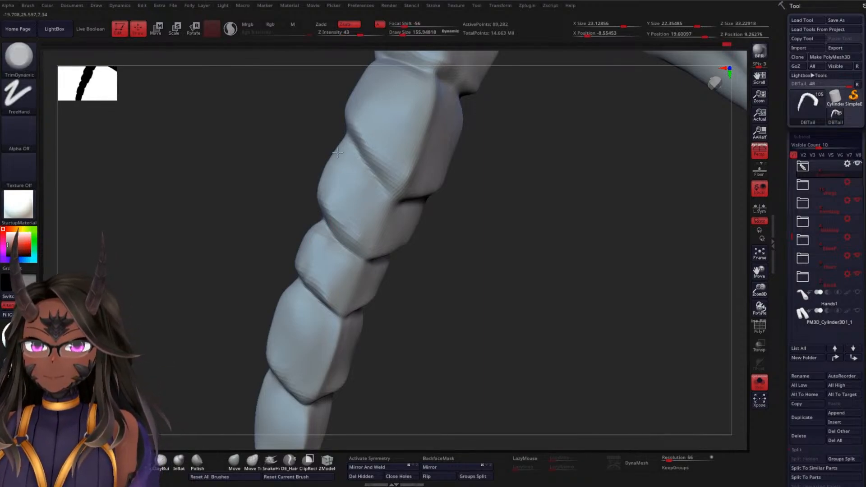
{"action": "left_click_drag", "start_coordinate": [233, 226], "coordinate": [344, 230]}
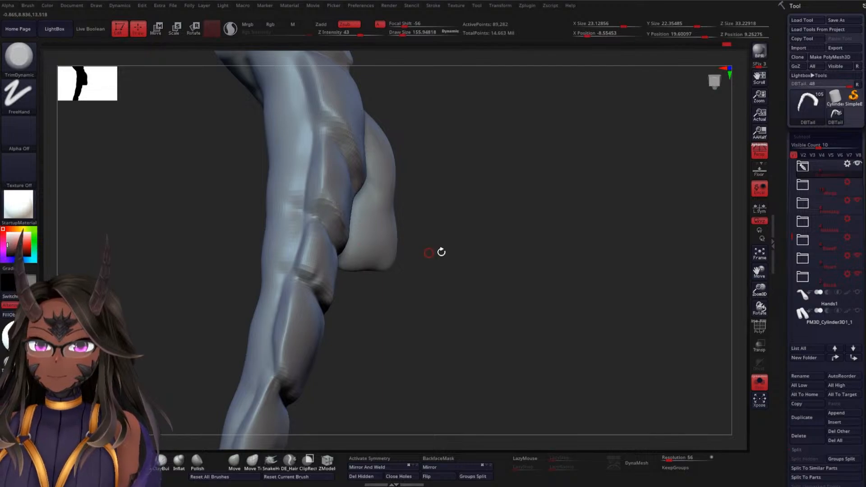
{"action": "mouse_move", "coordinate": [505, 259]}
{"action": "left_mouse_down"}
{"action": "mouse_move", "coordinate": [489, 275]}
{"action": "mouse_move", "coordinate": [472, 266]}
{"action": "mouse_move", "coordinate": [484, 257]}
{"action": "mouse_move", "coordinate": [473, 253]}
{"action": "mouse_move", "coordinate": [448, 286]}
{"action": "mouse_move", "coordinate": [550, 204]}
{"action": "left_mouse_up"}
{"action": "key", "text": "space"}
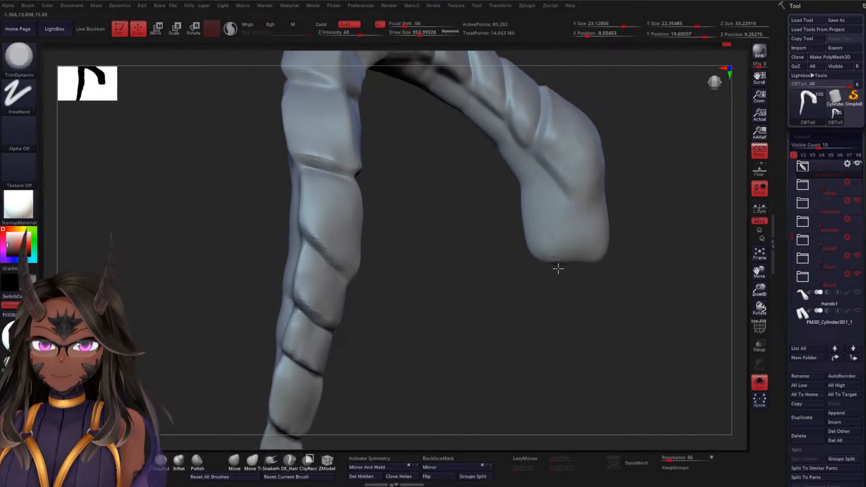
Compare the tail at its lower and higher subdivision levels and turn off Solo mode to view the whole creature
{"action": "key", "text": "ctrl"}
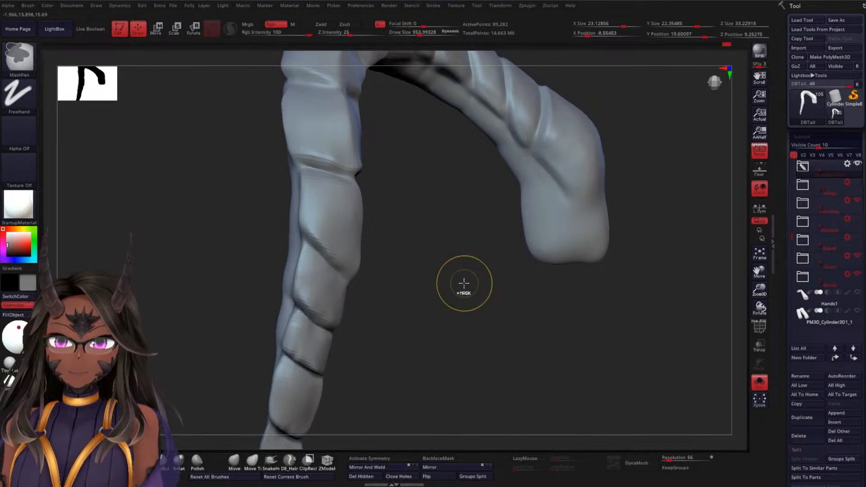
{"action": "right_click_drag", "start_coordinate": [465, 283], "coordinate": [456, 265], "text": "ctrl"}
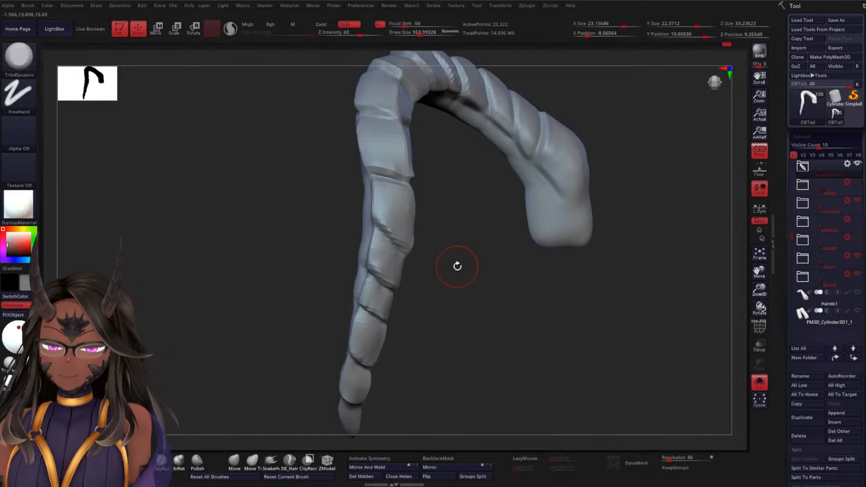
{"action": "mouse_move", "coordinate": [457, 266]}
{"action": "left_mouse_down"}
{"action": "mouse_move", "coordinate": [469, 296]}
{"action": "mouse_move", "coordinate": [389, 261]}
{"action": "mouse_move", "coordinate": [394, 208]}
{"action": "left_mouse_up"}
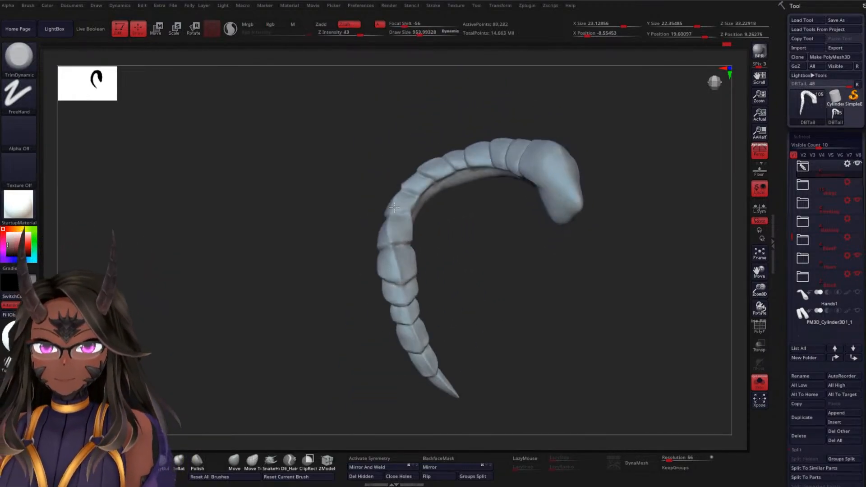
{"action": "left_click", "coordinate": [762, 386]}
{"action": "left_click_drag", "start_coordinate": [419, 304], "coordinate": [436, 310]}
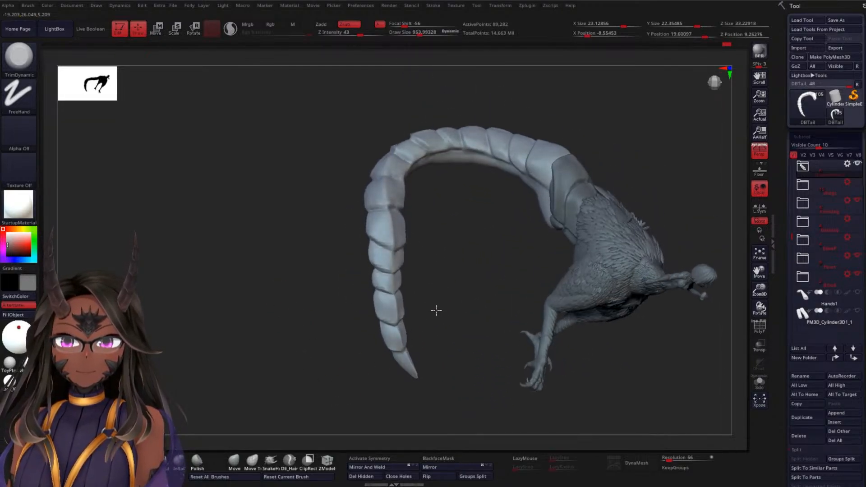
Make the hidden base, spike and wing folders visible around the creature
{"action": "left_click_drag", "start_coordinate": [464, 264], "coordinate": [456, 213]}
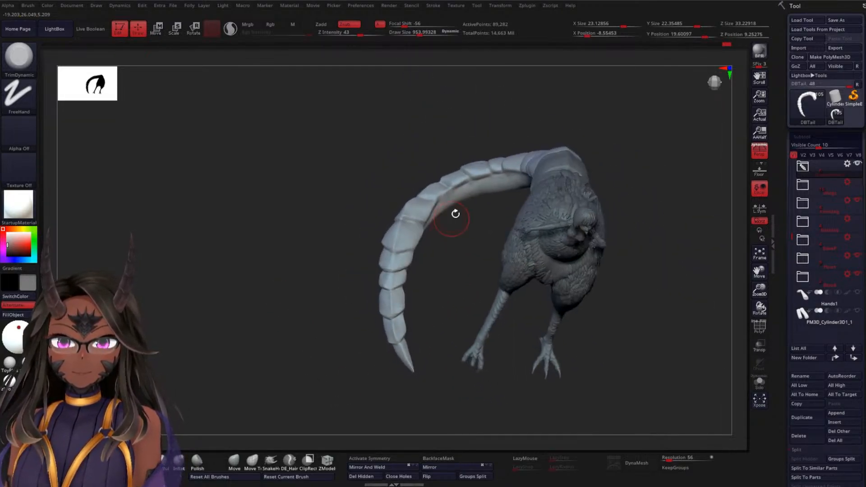
{"action": "left_click", "coordinate": [856, 239]}
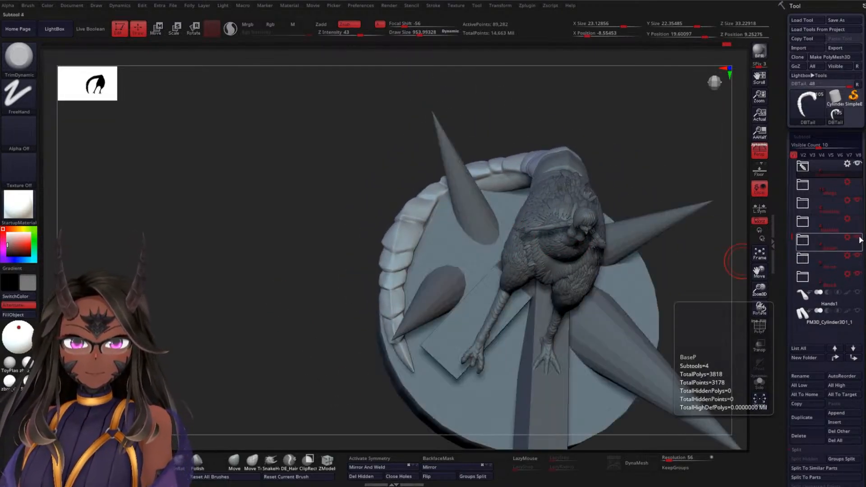
{"action": "left_click", "coordinate": [857, 183]}
Review the complete figure from several angles with its painted colours displayed and save the tool
{"action": "left_click_drag", "start_coordinate": [326, 353], "coordinate": [410, 351]}
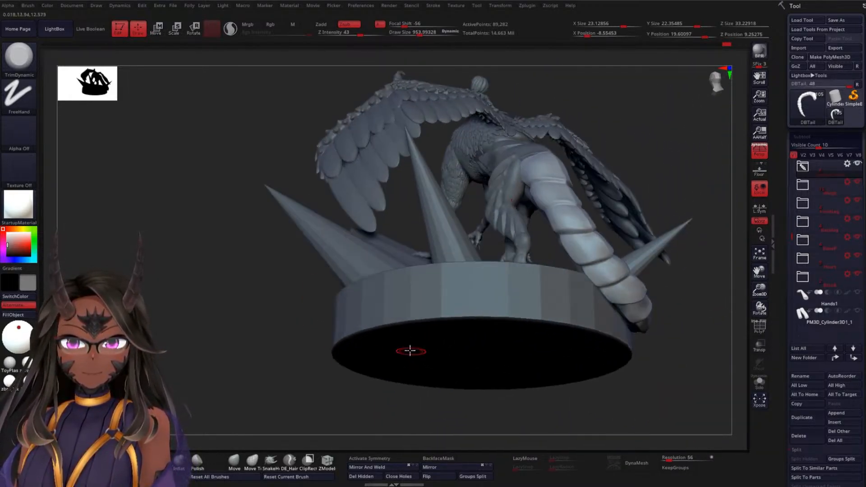
{"action": "left_click_drag", "start_coordinate": [269, 332], "coordinate": [295, 350]}
{"action": "left_click_drag", "start_coordinate": [632, 160], "coordinate": [641, 182]}
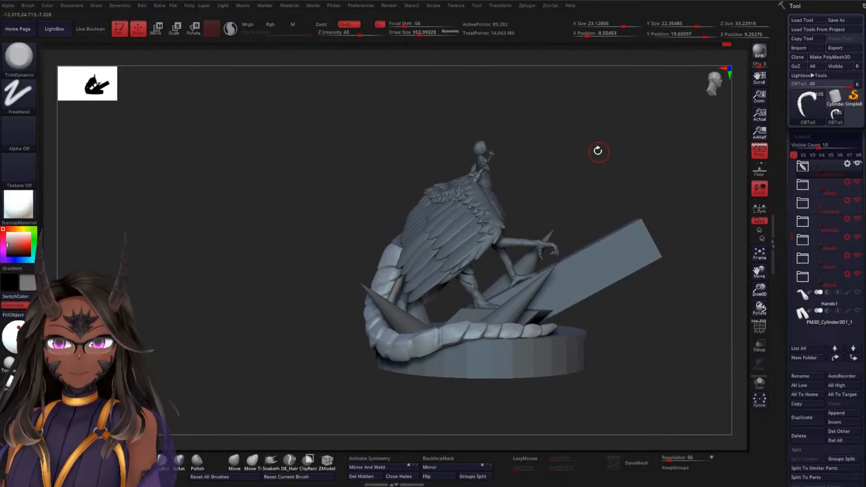
{"action": "left_click_drag", "start_coordinate": [598, 151], "coordinate": [619, 164]}
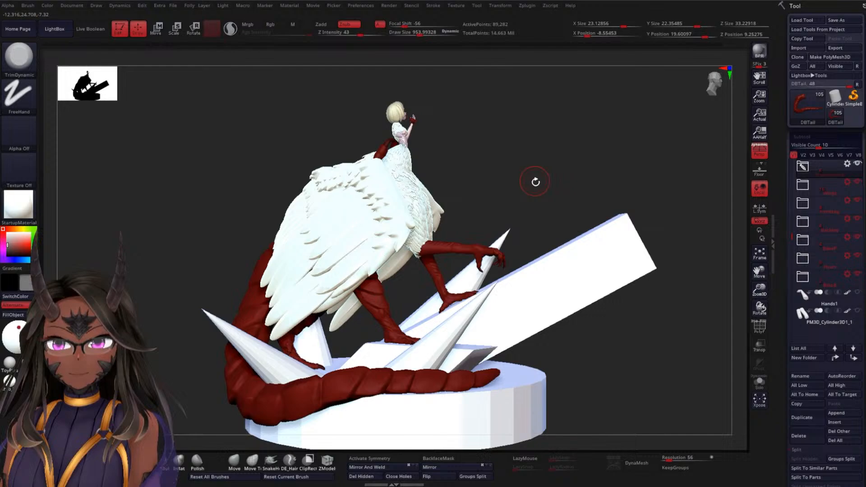
{"action": "left_click_drag", "start_coordinate": [532, 180], "coordinate": [747, 130]}
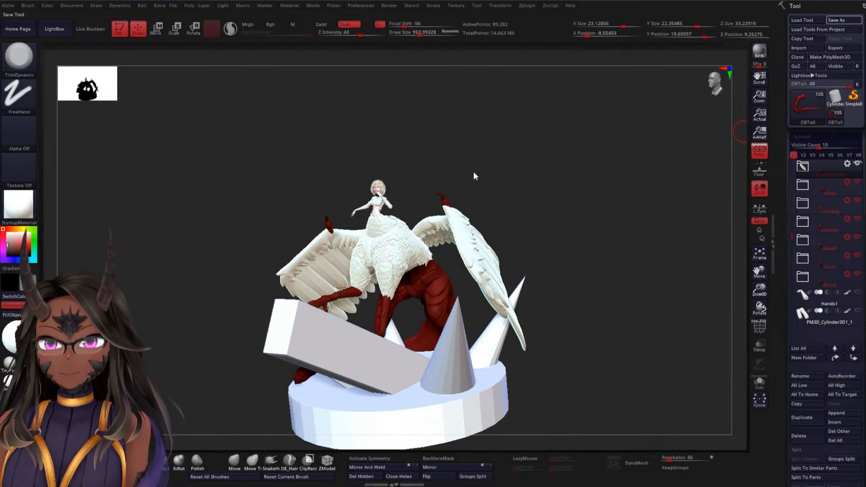
{"action": "left_click_drag", "start_coordinate": [474, 174], "coordinate": [561, 180]}
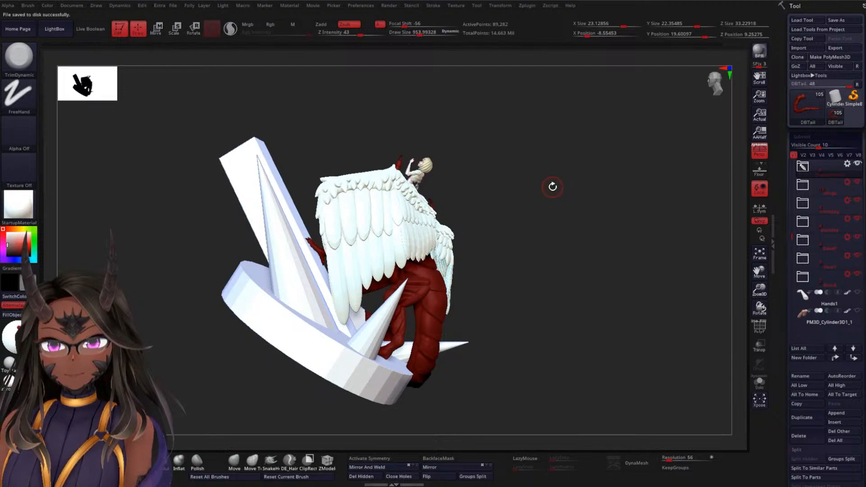
Hide the painted colours on the figure and make the wing talon the active subtool
{"action": "left_click_drag", "start_coordinate": [546, 210], "coordinate": [545, 169]}
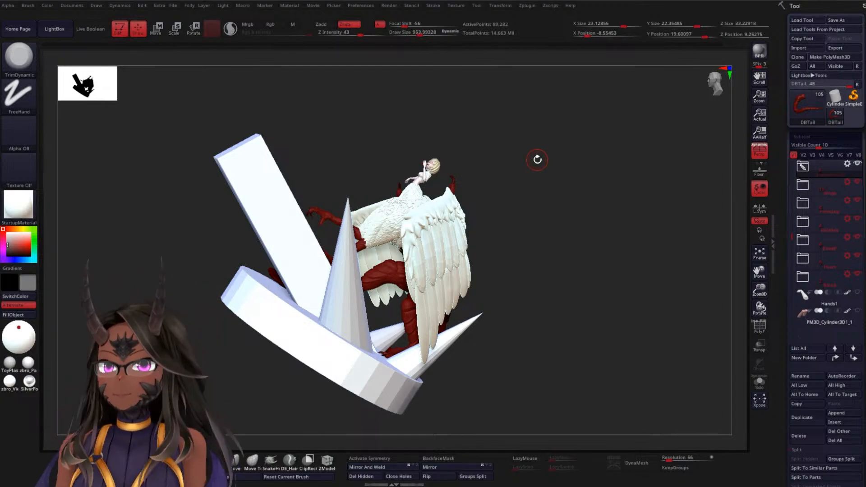
{"action": "mouse_move", "coordinate": [497, 235]}
{"action": "left_mouse_down"}
{"action": "mouse_move", "coordinate": [529, 192]}
{"action": "mouse_move", "coordinate": [571, 248]}
{"action": "mouse_move", "coordinate": [577, 178]}
{"action": "mouse_move", "coordinate": [627, 216]}
{"action": "mouse_move", "coordinate": [497, 177]}
{"action": "mouse_move", "coordinate": [537, 198]}
{"action": "mouse_move", "coordinate": [526, 200]}
{"action": "left_mouse_up"}
{"action": "mouse_move", "coordinate": [427, 238]}
{"action": "left_mouse_down"}
{"action": "mouse_move", "coordinate": [512, 205]}
{"action": "mouse_move", "coordinate": [499, 304]}
{"action": "mouse_move", "coordinate": [315, 340]}
{"action": "mouse_move", "coordinate": [388, 321]}
{"action": "left_mouse_up"}
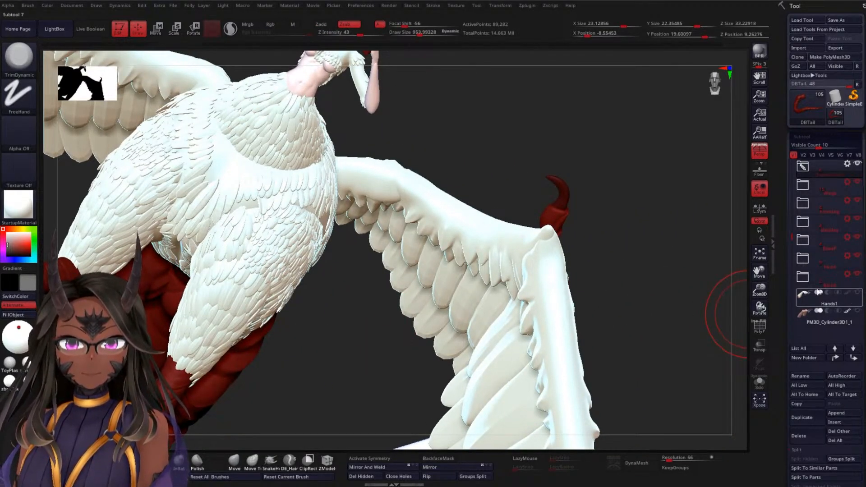
{"action": "left_click", "coordinate": [847, 299]}
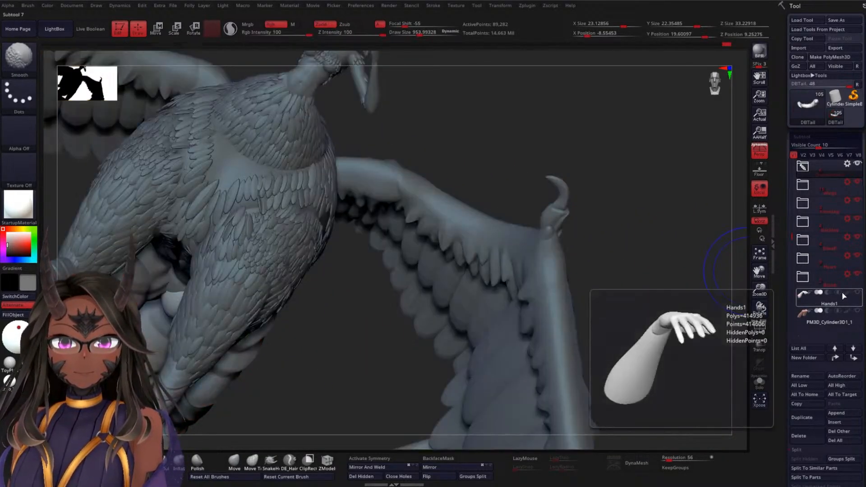
{"action": "left_click_drag", "start_coordinate": [650, 203], "coordinate": [555, 213]}
{"action": "left_click", "coordinate": [504, 217], "text": "alt"}
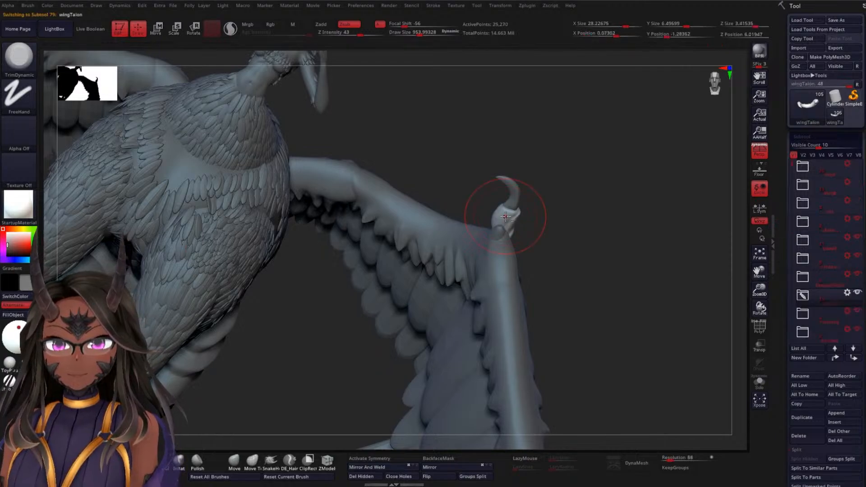
Turn on Transpose All Selected Subtools and mask the talon and nail on the opposite wing
{"action": "key", "text": "w"}
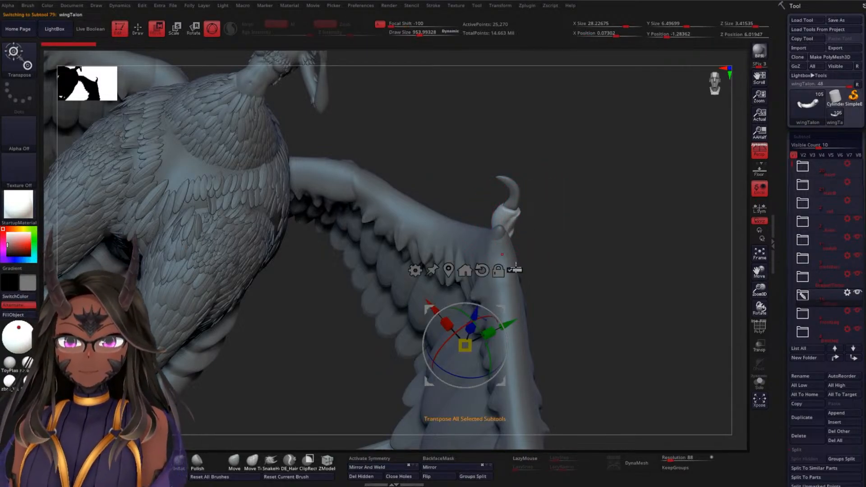
{"action": "mouse_move", "coordinate": [565, 159]}
{"action": "left_mouse_down", "text": "ctrl+shift"}
{"action": "mouse_move", "coordinate": [545, 184]}
{"action": "mouse_move", "coordinate": [489, 212]}
{"action": "left_mouse_up", "text": "ctrl+shift"}
{"action": "left_click_drag", "start_coordinate": [590, 223], "coordinate": [594, 170]}
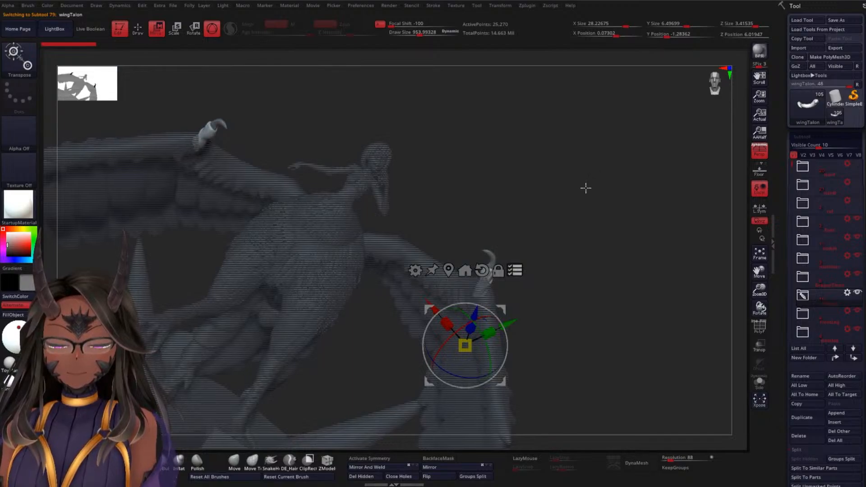
{"action": "left_click_drag", "start_coordinate": [286, 99], "coordinate": [156, 177], "text": "ctrl"}
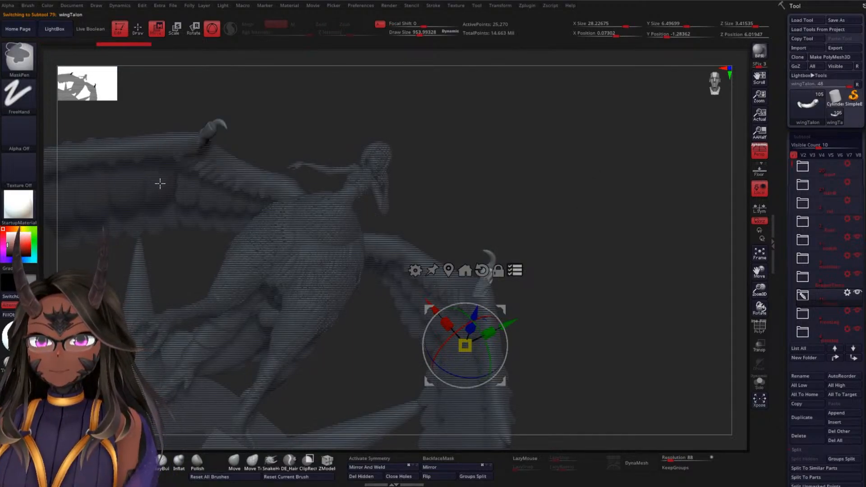
{"action": "left_click", "coordinate": [221, 121], "text": "alt"}
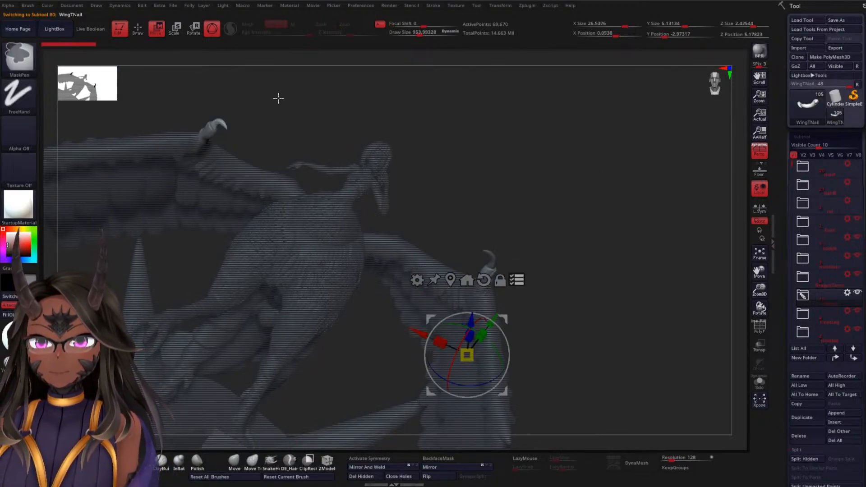
{"action": "key", "text": "ctrl"}
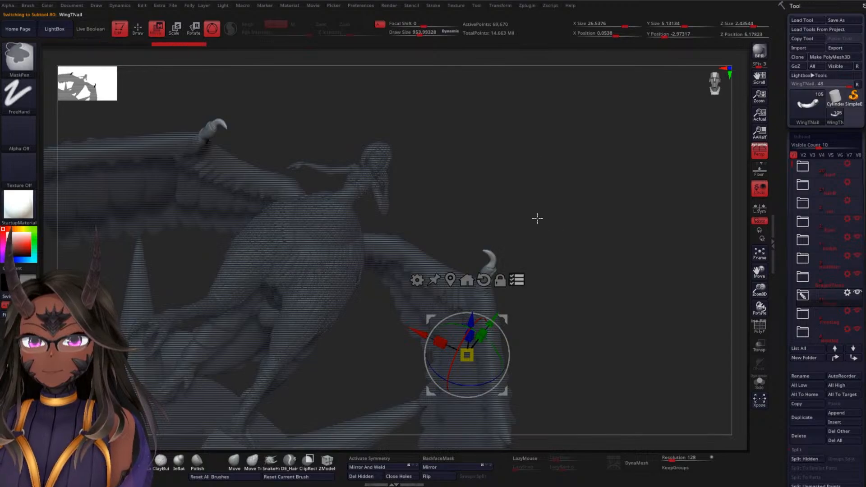
{"action": "left_click_drag", "start_coordinate": [281, 87], "coordinate": [165, 173], "text": "ctrl"}
Reposition the unmasked talon together with its nail to seat them on the wing joint
{"action": "left_click_drag", "start_coordinate": [535, 221], "coordinate": [582, 280], "text": "alt"}
{"action": "left_click", "coordinate": [513, 222], "text": "alt"}
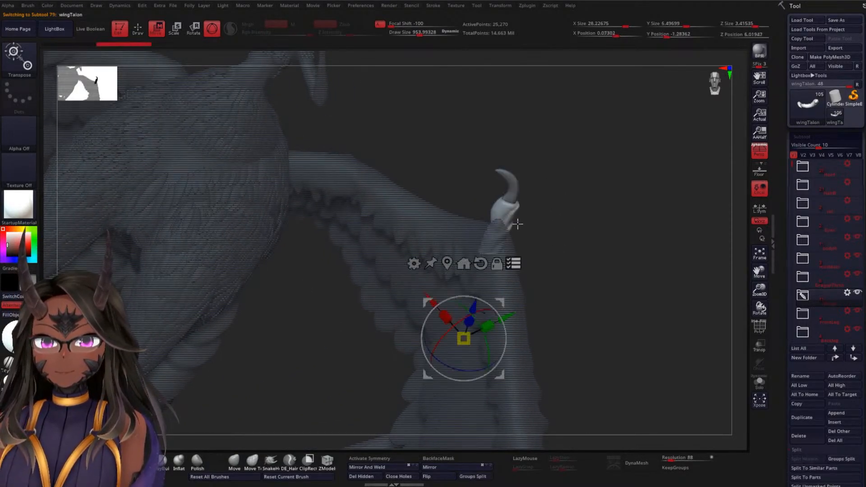
{"action": "left_click_drag", "start_coordinate": [523, 257], "coordinate": [586, 142]}
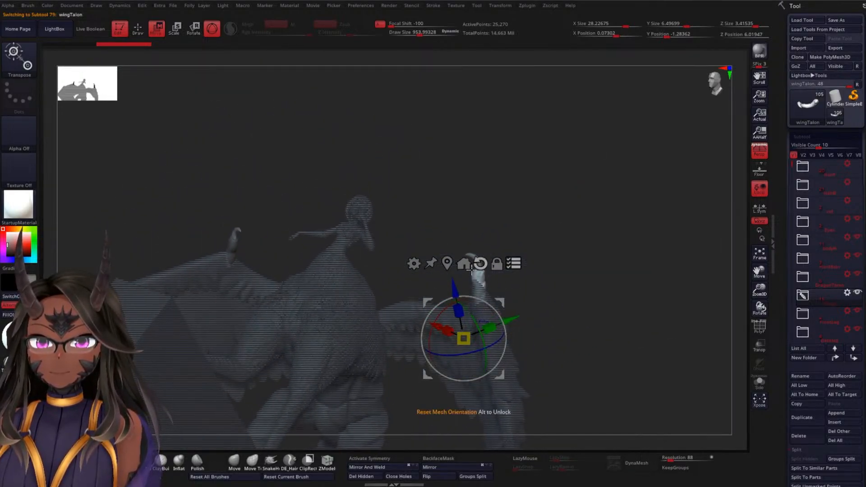
{"action": "mouse_move", "coordinate": [454, 285]}
{"action": "left_mouse_down"}
{"action": "mouse_move", "coordinate": [449, 261]}
{"action": "mouse_move", "coordinate": [454, 284]}
{"action": "left_mouse_up"}
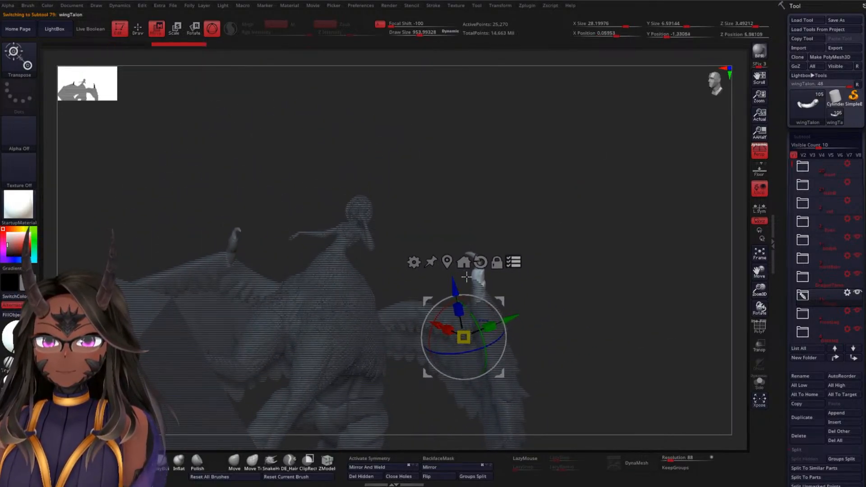
{"action": "left_click_drag", "start_coordinate": [513, 314], "coordinate": [510, 316]}
{"action": "left_click_drag", "start_coordinate": [561, 296], "coordinate": [611, 287]}
{"action": "left_click_drag", "start_coordinate": [494, 312], "coordinate": [498, 318]}
{"action": "left_click_drag", "start_coordinate": [603, 288], "coordinate": [616, 303], "text": "alt"}
{"action": "left_click_drag", "start_coordinate": [604, 232], "coordinate": [552, 294]}
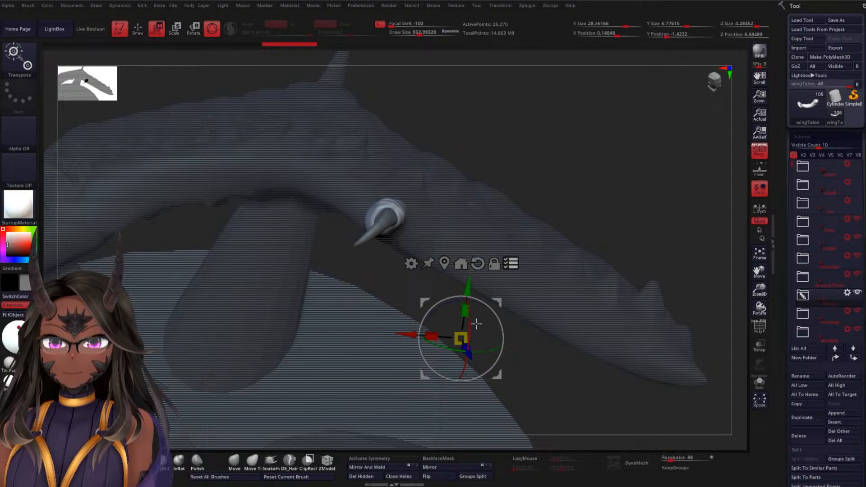
Centre the gizmo on the unmasked talon and rotate talon and nail to follow the wing, leaving transform mode
{"action": "left_click", "coordinate": [480, 263], "text": "alt"}
{"action": "left_click", "coordinate": [445, 263], "text": "alt"}
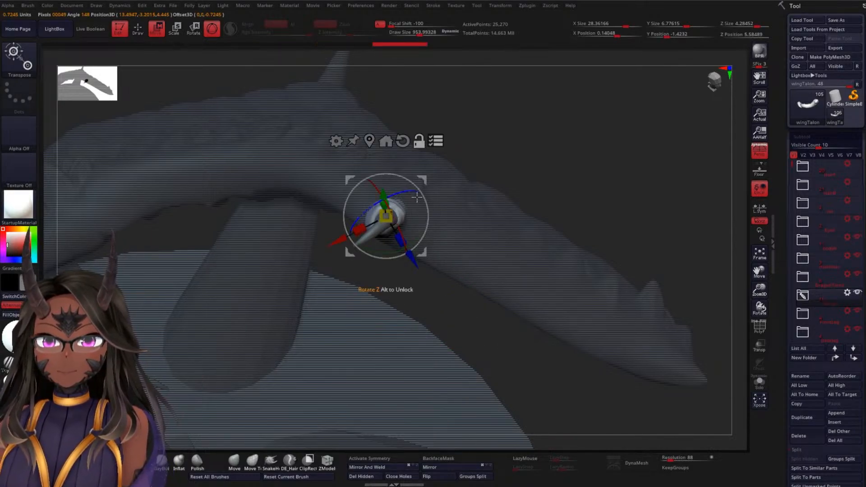
{"action": "left_click_drag", "start_coordinate": [425, 180], "coordinate": [422, 185]}
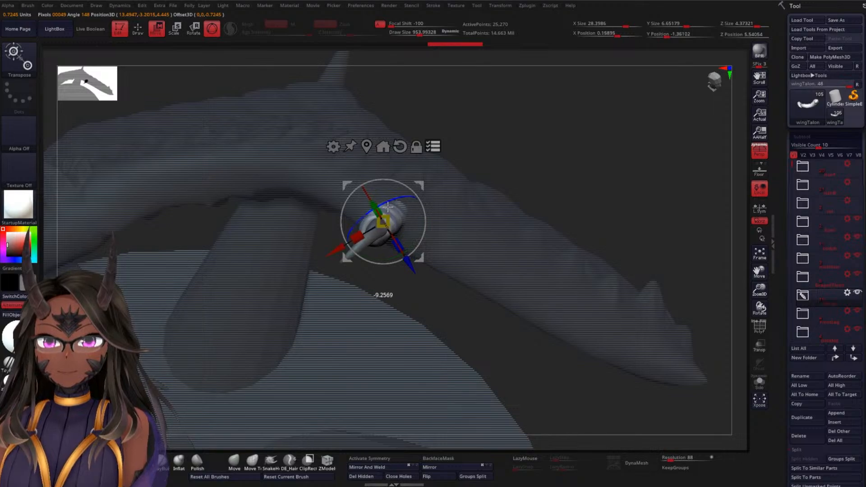
{"action": "left_click_drag", "start_coordinate": [565, 137], "coordinate": [401, 238]}
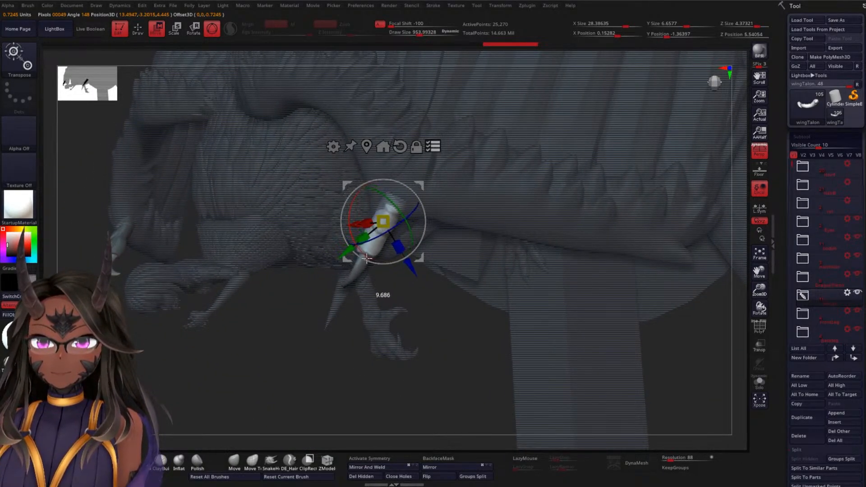
{"action": "mouse_move", "coordinate": [310, 360]}
{"action": "left_mouse_down"}
{"action": "mouse_move", "coordinate": [290, 346]}
{"action": "mouse_move", "coordinate": [326, 282]}
{"action": "mouse_move", "coordinate": [404, 235]}
{"action": "mouse_move", "coordinate": [522, 207]}
{"action": "mouse_move", "coordinate": [544, 222]}
{"action": "mouse_move", "coordinate": [499, 228]}
{"action": "mouse_move", "coordinate": [536, 209]}
{"action": "mouse_move", "coordinate": [491, 264]}
{"action": "mouse_move", "coordinate": [461, 286]}
{"action": "mouse_move", "coordinate": [230, 267]}
{"action": "mouse_move", "coordinate": [218, 201]}
{"action": "mouse_move", "coordinate": [212, 221]}
{"action": "mouse_move", "coordinate": [499, 124]}
{"action": "mouse_move", "coordinate": [578, 135]}
{"action": "mouse_move", "coordinate": [563, 141]}
{"action": "mouse_move", "coordinate": [577, 138]}
{"action": "mouse_move", "coordinate": [566, 164]}
{"action": "mouse_move", "coordinate": [564, 149]}
{"action": "mouse_move", "coordinate": [622, 151]}
{"action": "mouse_move", "coordinate": [504, 149]}
{"action": "mouse_move", "coordinate": [559, 163]}
{"action": "mouse_move", "coordinate": [511, 156]}
{"action": "mouse_move", "coordinate": [501, 181]}
{"action": "mouse_move", "coordinate": [518, 184]}
{"action": "mouse_move", "coordinate": [505, 232]}
{"action": "left_mouse_up"}
{"action": "key", "text": "q"}
{"action": "key", "text": "f"}
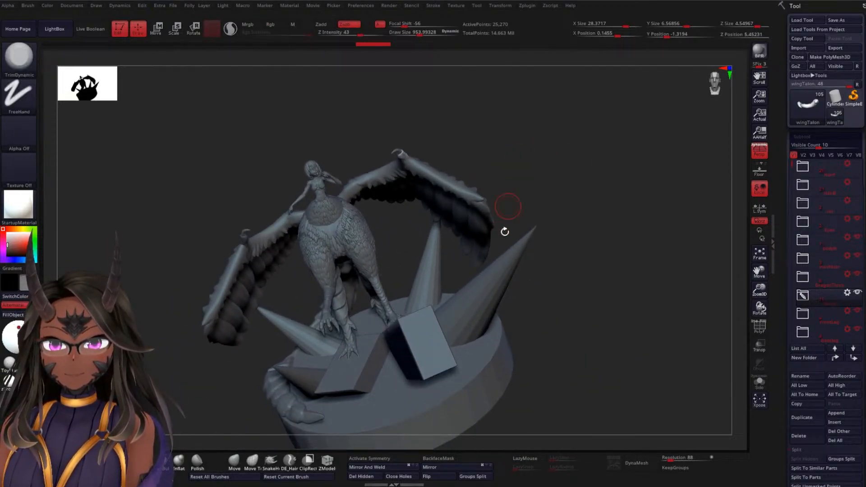
Make the round base the active subtool and save the tool
{"action": "left_click", "coordinate": [475, 363], "text": "alt"}
{"action": "mouse_move", "coordinate": [597, 174]}
{"action": "left_mouse_down"}
{"action": "mouse_move", "coordinate": [630, 149]}
{"action": "mouse_move", "coordinate": [606, 169]}
{"action": "mouse_move", "coordinate": [618, 156]}
{"action": "mouse_move", "coordinate": [610, 156]}
{"action": "left_mouse_up"}
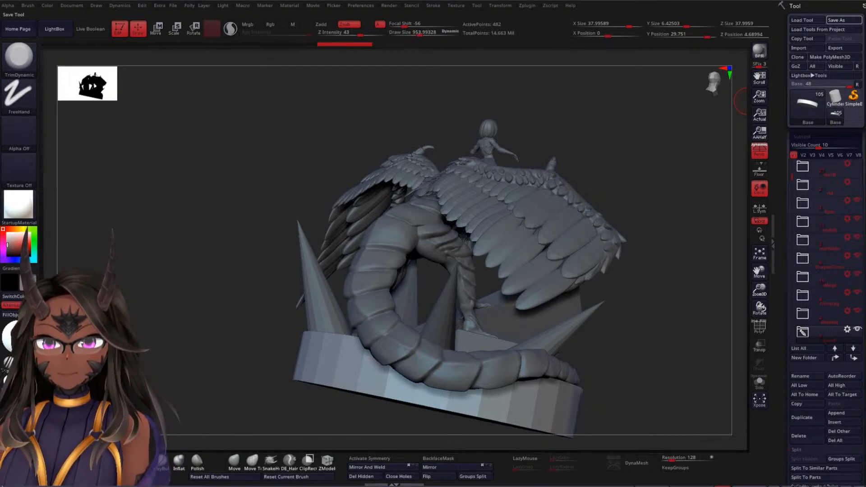
{"action": "left_click_drag", "start_coordinate": [740, 101], "coordinate": [625, 139]}
{"action": "left_click_drag", "start_coordinate": [599, 167], "coordinate": [603, 157]}
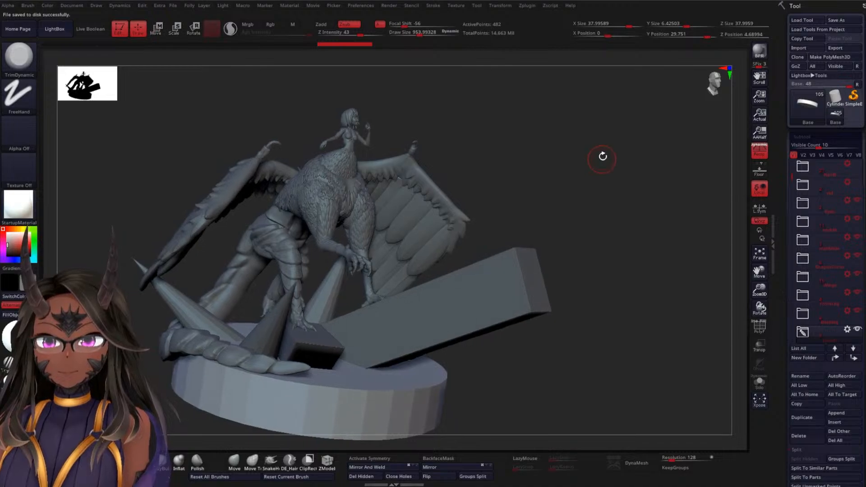
Examine the wings, talons and overall pose of the figure from the front and from above
{"action": "mouse_move", "coordinate": [572, 103]}
{"action": "left_mouse_down", "text": "alt"}
{"action": "mouse_move", "coordinate": [587, 185]}
{"action": "mouse_move", "coordinate": [623, 182]}
{"action": "mouse_move", "coordinate": [648, 58]}
{"action": "left_mouse_up", "text": "alt"}
{"action": "left_click_drag", "start_coordinate": [610, 99], "coordinate": [594, 130]}
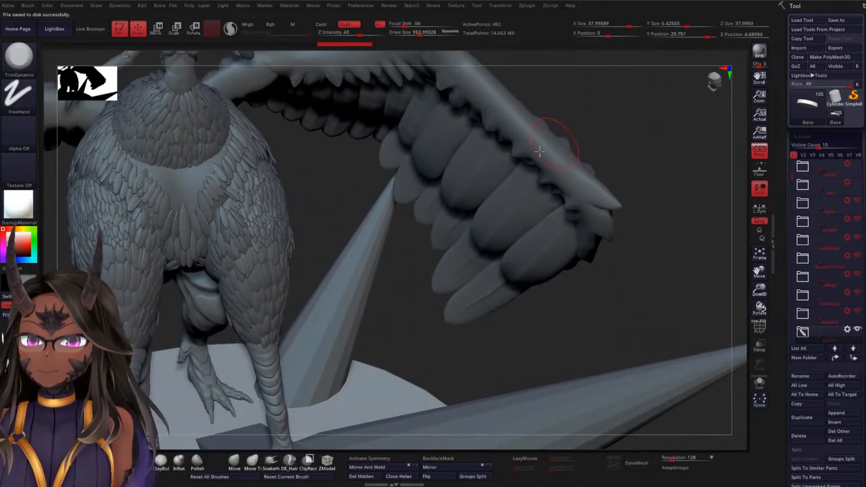
{"action": "left_click_drag", "start_coordinate": [344, 186], "coordinate": [441, 133]}
{"action": "left_click_drag", "start_coordinate": [541, 174], "coordinate": [549, 117]}
{"action": "left_click_drag", "start_coordinate": [597, 134], "coordinate": [588, 166]}
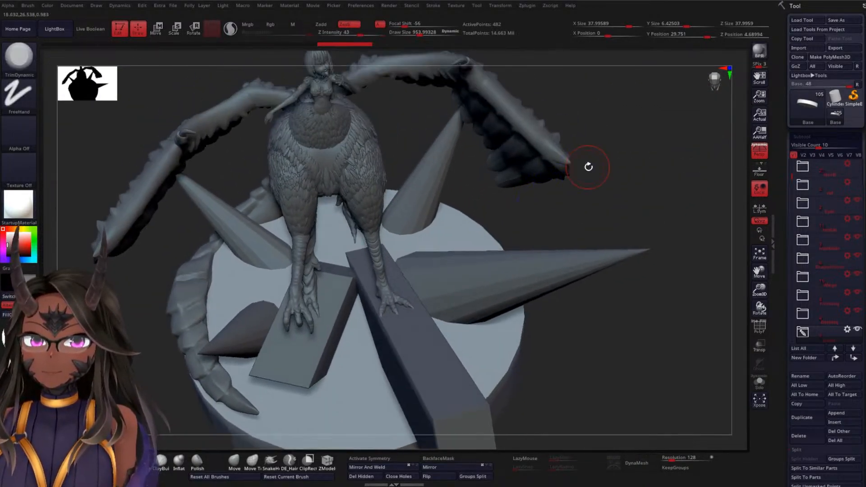
{"action": "left_click_drag", "start_coordinate": [600, 128], "coordinate": [594, 147]}
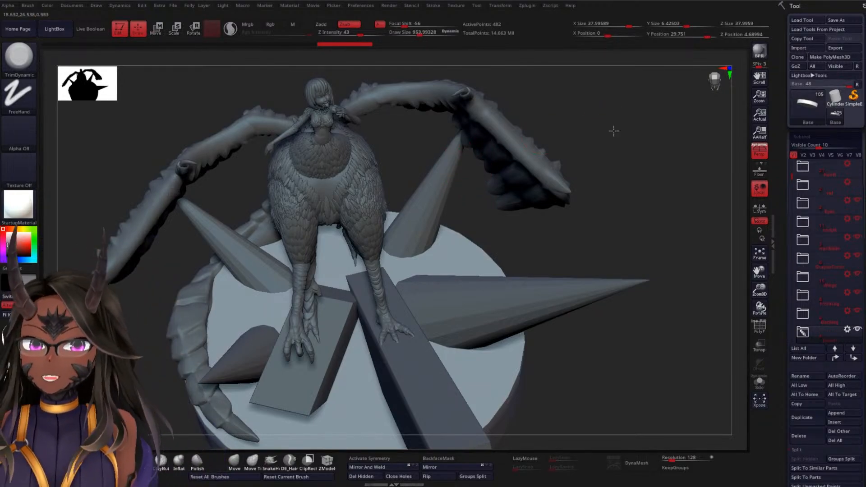
{"action": "left_click_drag", "start_coordinate": [614, 130], "coordinate": [559, 150]}
{"action": "left_click_drag", "start_coordinate": [425, 149], "coordinate": [428, 111]}
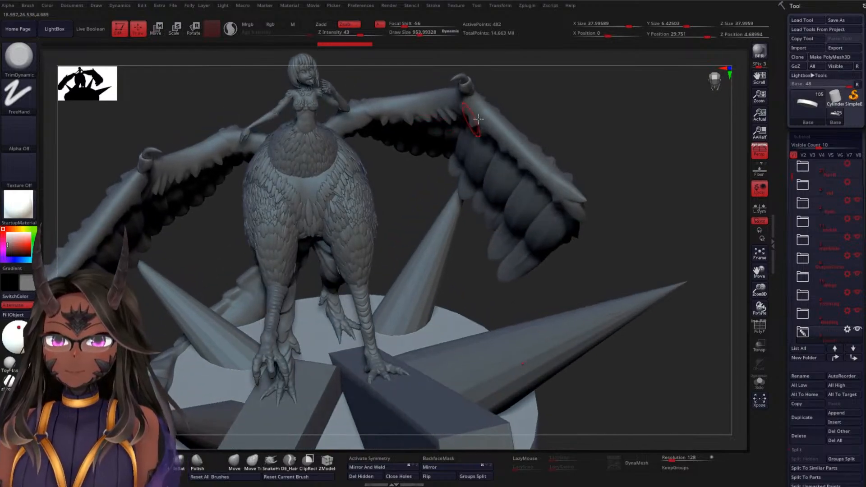
{"action": "left_click_drag", "start_coordinate": [478, 119], "coordinate": [390, 106]}
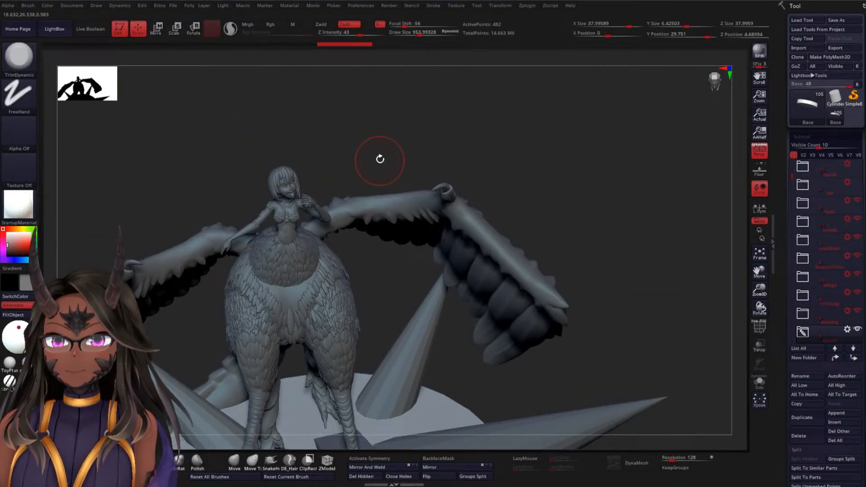
Select the rider's hair mesh, reduce the draw size to about 359 and bring the head into close view
{"action": "mouse_move", "coordinate": [380, 159]}
{"action": "left_mouse_down"}
{"action": "mouse_move", "coordinate": [377, 115]}
{"action": "mouse_move", "coordinate": [401, 126]}
{"action": "mouse_move", "coordinate": [381, 136]}
{"action": "mouse_move", "coordinate": [380, 167]}
{"action": "mouse_move", "coordinate": [339, 199]}
{"action": "left_mouse_up"}
{"action": "left_click", "coordinate": [295, 233], "text": "alt"}
{"action": "key", "text": "space"}
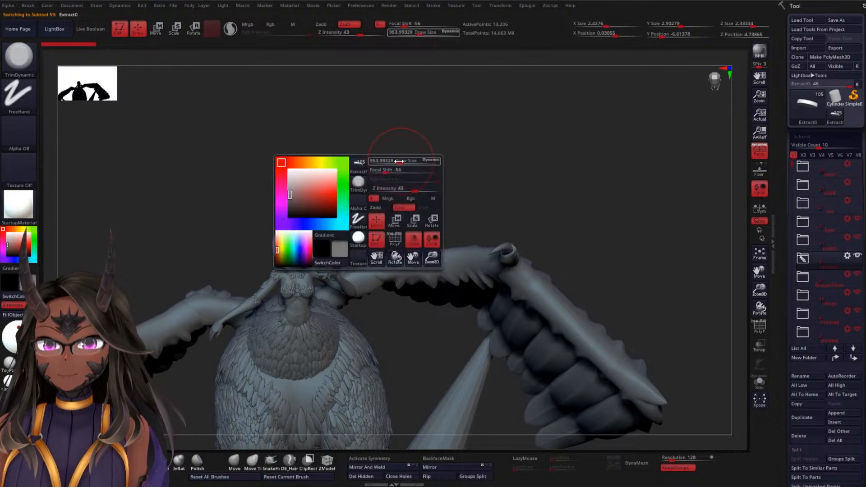
{"action": "key", "text": "f"}
{"action": "key", "text": "f"}
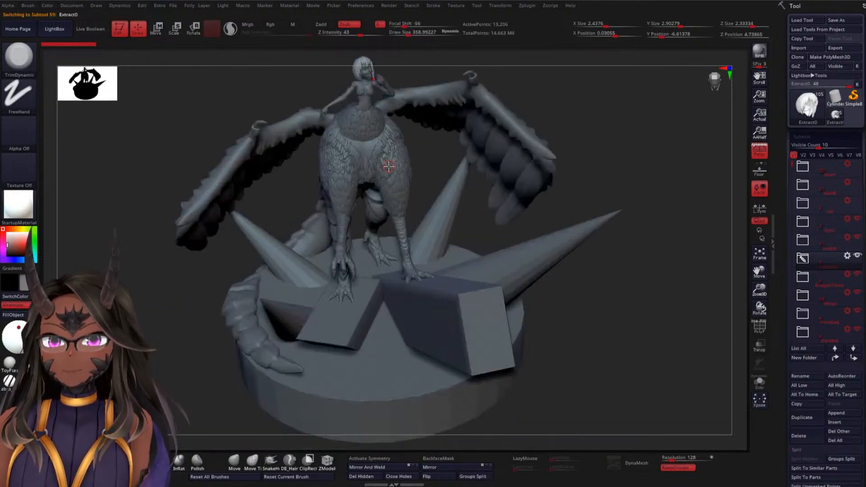
{"action": "left_click_drag", "start_coordinate": [593, 135], "coordinate": [516, 153]}
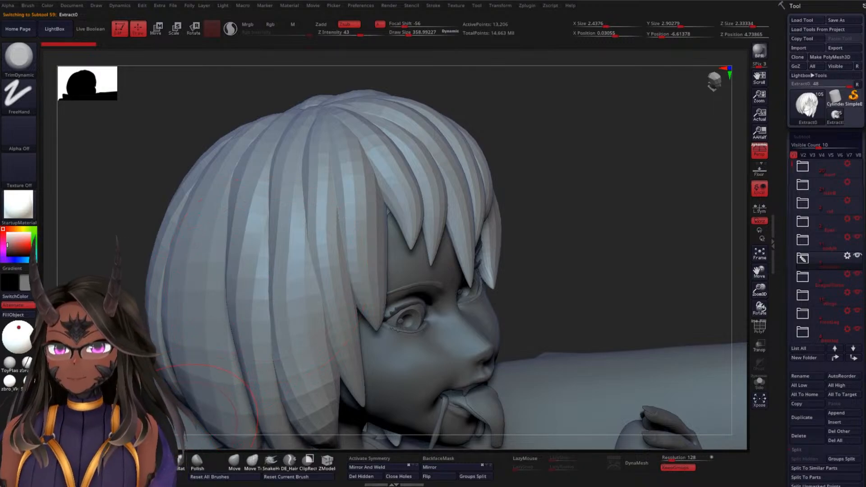
Switch to the DamStandard brush with a draw size of about 132 and subdivide the hair once
{"action": "key", "text": "b"}
{"action": "key", "text": "d"}
{"action": "key", "text": "s"}
{"action": "key", "text": "space"}
{"action": "left_click_drag", "start_coordinate": [567, 125], "coordinate": [360, 181]}
{"action": "key", "text": "ctrl+d"}
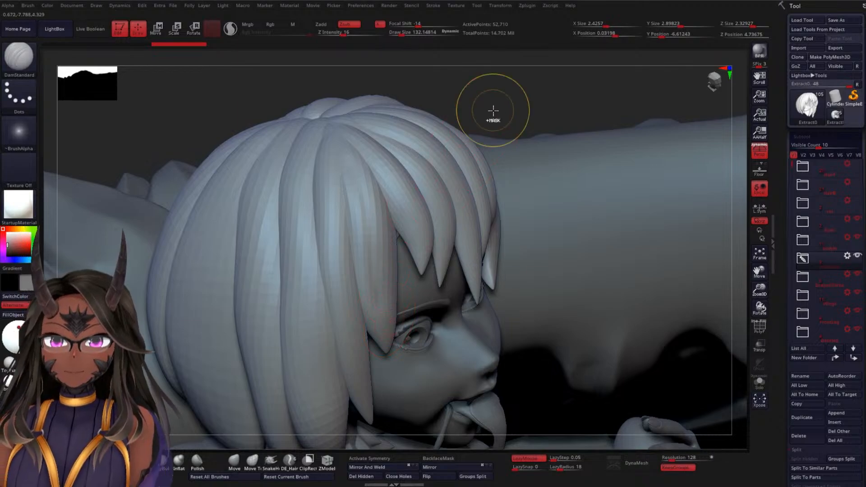
Carve a groove down the long lock beside the eye to its tip at a draw size of about 132
{"action": "key", "text": "space"}
{"action": "key", "text": "space"}
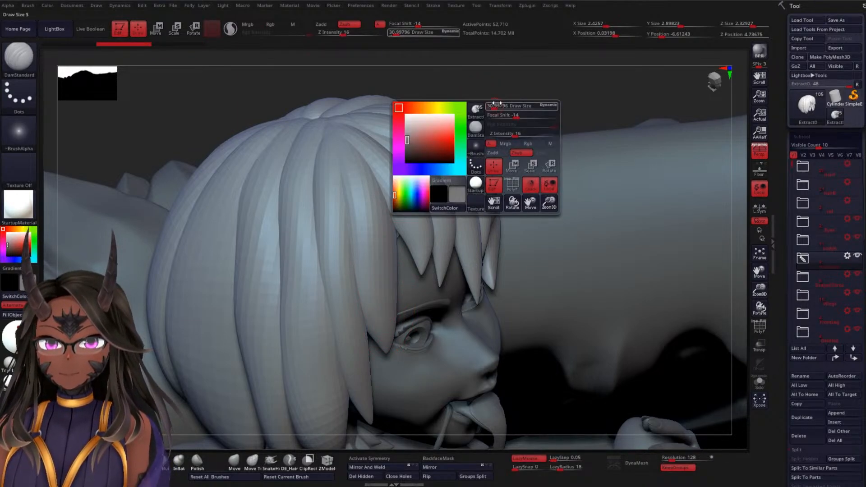
{"action": "left_click_drag", "start_coordinate": [361, 193], "coordinate": [373, 271]}
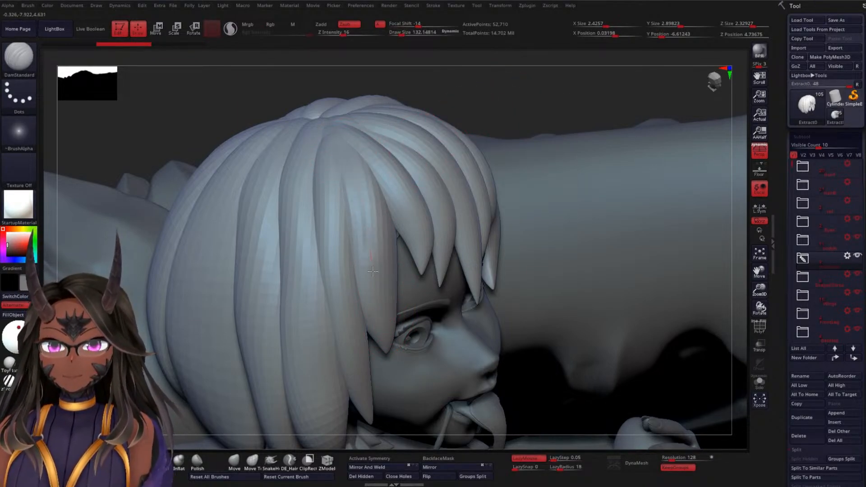
{"action": "left_click_drag", "start_coordinate": [390, 341], "coordinate": [391, 342]}
{"action": "mouse_move", "coordinate": [540, 75]}
{"action": "left_mouse_down"}
{"action": "mouse_move", "coordinate": [522, 106]}
{"action": "mouse_move", "coordinate": [513, 84]}
{"action": "left_mouse_up"}
{"action": "left_click_drag", "start_coordinate": [531, 113], "coordinate": [553, 118]}
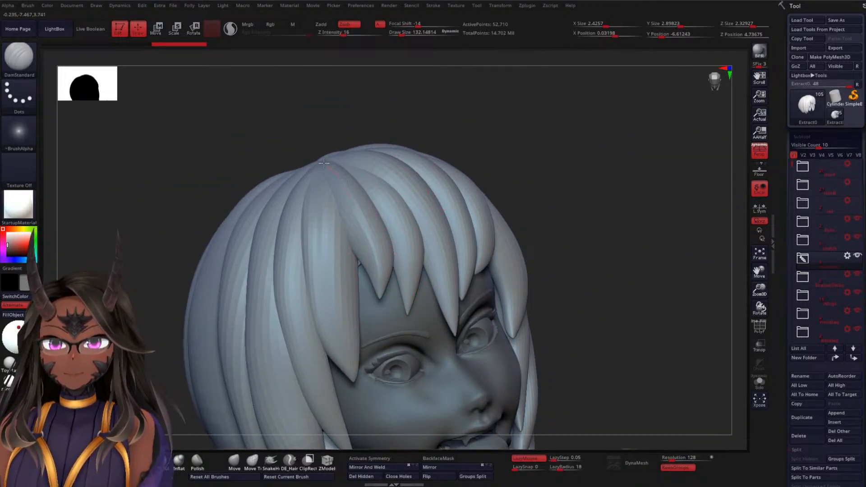
Carve strand grooves through the central bangs, running from the crown parting down to the pointed tips
{"action": "left_click_drag", "start_coordinate": [323, 163], "coordinate": [312, 156]}
{"action": "mouse_move", "coordinate": [550, 145]}
{"action": "left_mouse_down"}
{"action": "mouse_move", "coordinate": [553, 170]}
{"action": "mouse_move", "coordinate": [541, 188]}
{"action": "mouse_move", "coordinate": [525, 178]}
{"action": "mouse_move", "coordinate": [548, 169]}
{"action": "mouse_move", "coordinate": [416, 254]}
{"action": "left_mouse_up"}
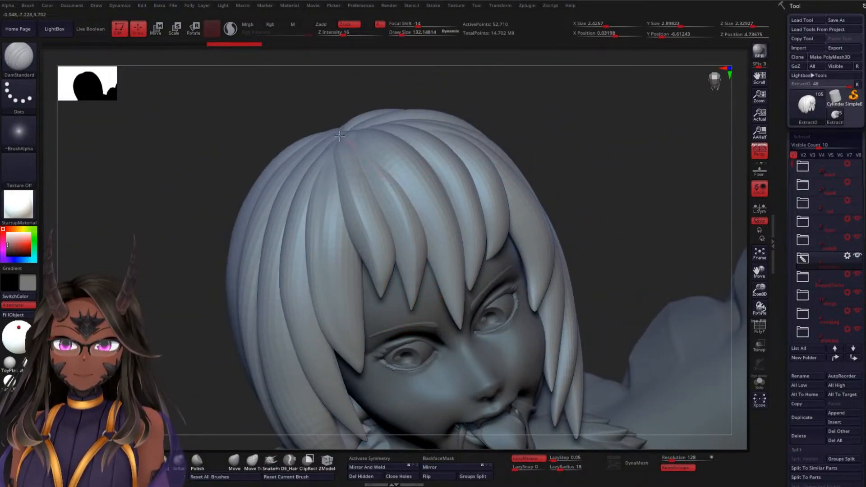
{"action": "mouse_move", "coordinate": [507, 131]}
{"action": "left_mouse_down"}
{"action": "mouse_move", "coordinate": [581, 149]}
{"action": "mouse_move", "coordinate": [379, 133]}
{"action": "mouse_move", "coordinate": [443, 249]}
{"action": "left_mouse_up"}
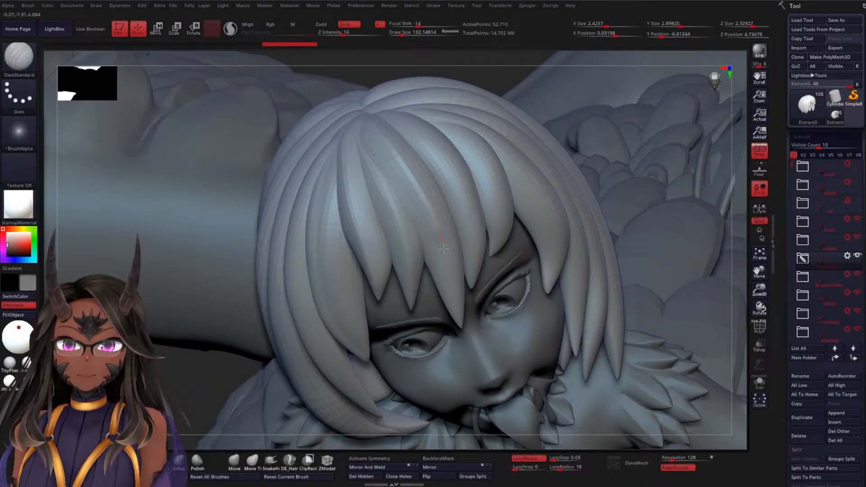
{"action": "left_click_drag", "start_coordinate": [454, 300], "coordinate": [464, 318]}
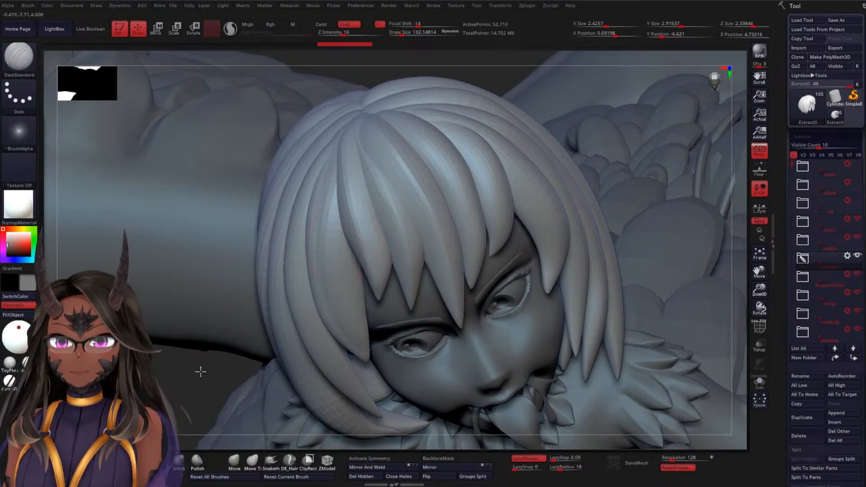
Carve matching strand grooves into the fringe and outer locks on the opposite side of the face
{"action": "mouse_move", "coordinate": [200, 372]}
{"action": "left_mouse_down"}
{"action": "mouse_move", "coordinate": [407, 155]}
{"action": "mouse_move", "coordinate": [460, 302]}
{"action": "left_mouse_up"}
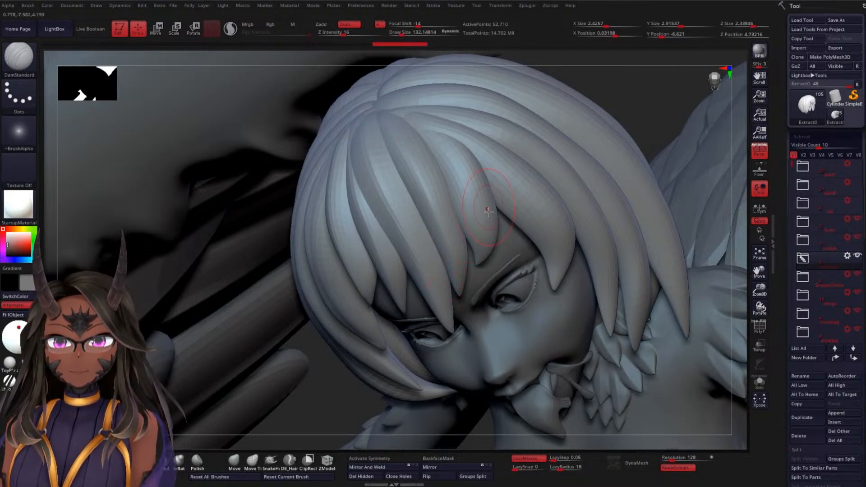
{"action": "mouse_move", "coordinate": [478, 258]}
{"action": "left_mouse_down"}
{"action": "mouse_move", "coordinate": [463, 177]}
{"action": "mouse_move", "coordinate": [436, 141]}
{"action": "left_mouse_up"}
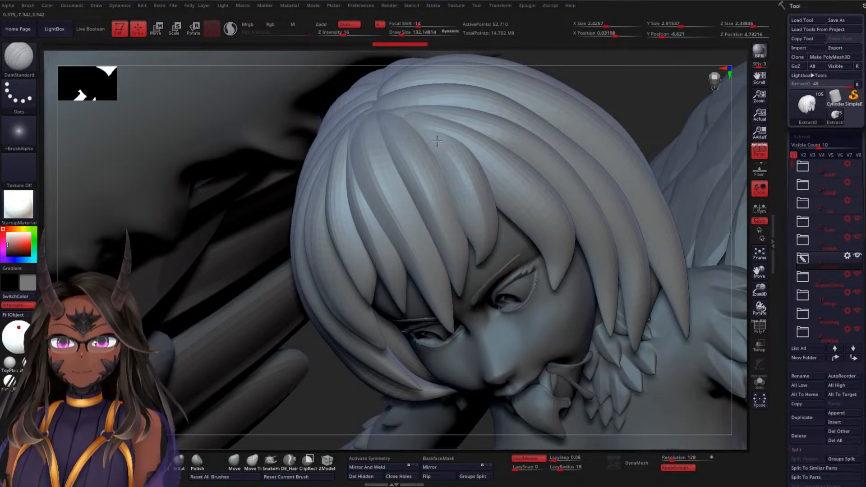
{"action": "mouse_move", "coordinate": [625, 81]}
{"action": "left_mouse_down"}
{"action": "mouse_move", "coordinate": [584, 116]}
{"action": "mouse_move", "coordinate": [425, 154]}
{"action": "mouse_move", "coordinate": [439, 195]}
{"action": "mouse_move", "coordinate": [471, 221]}
{"action": "mouse_move", "coordinate": [502, 271]}
{"action": "left_mouse_up"}
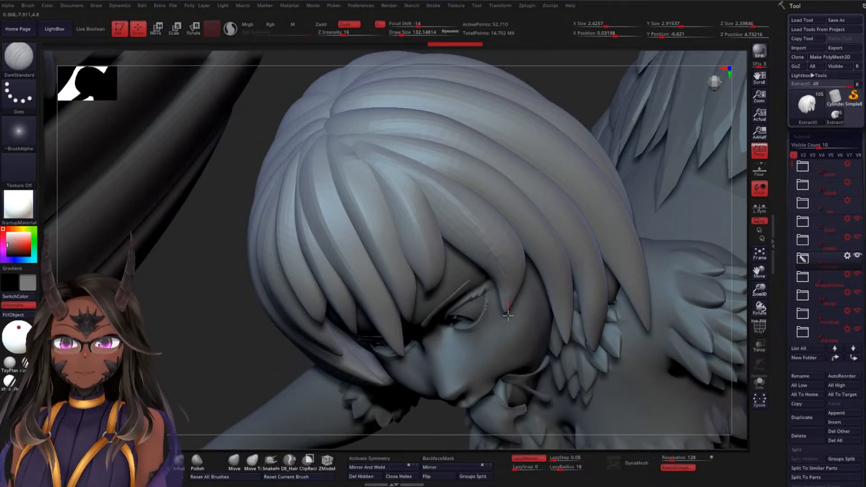
Isolate the long lock in front of the ear and carve a groove from its tip up to the crown
{"action": "mouse_move", "coordinate": [187, 302]}
{"action": "left_mouse_down"}
{"action": "mouse_move", "coordinate": [199, 251]}
{"action": "mouse_move", "coordinate": [405, 152]}
{"action": "left_mouse_up"}
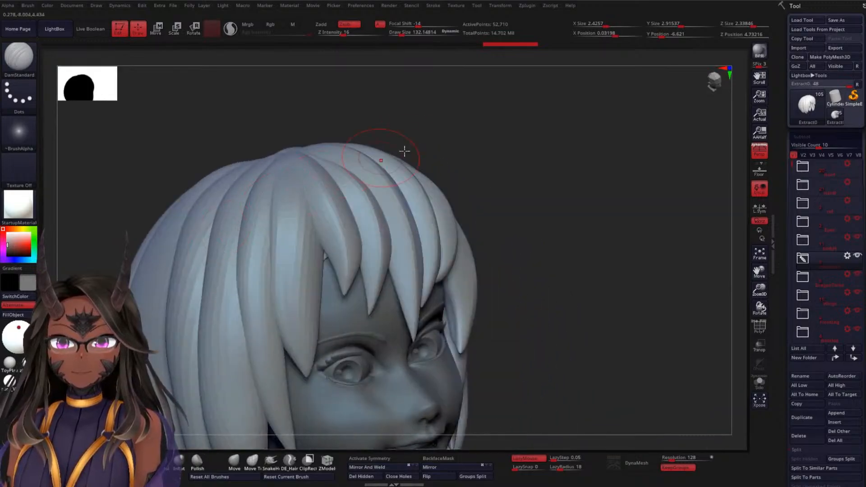
{"action": "mouse_move", "coordinate": [569, 168]}
{"action": "left_mouse_down"}
{"action": "mouse_move", "coordinate": [563, 201]}
{"action": "mouse_move", "coordinate": [586, 178]}
{"action": "mouse_move", "coordinate": [562, 172]}
{"action": "mouse_move", "coordinate": [588, 145]}
{"action": "mouse_move", "coordinate": [594, 162]}
{"action": "left_mouse_up"}
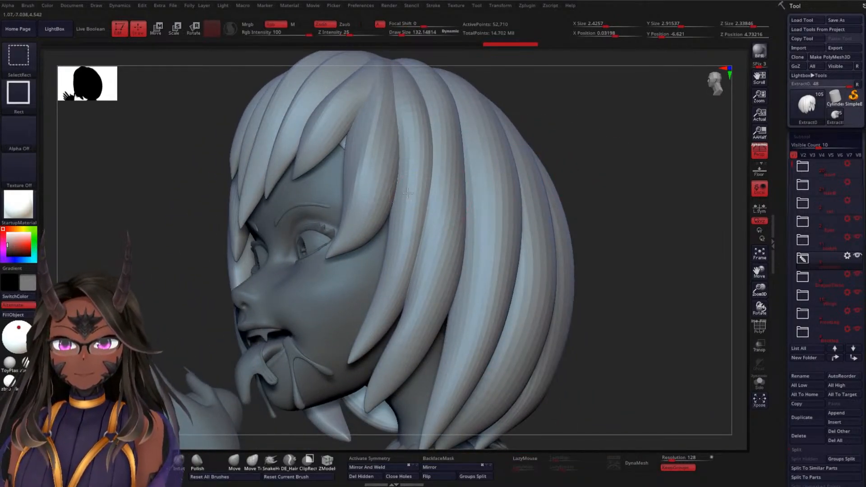
{"action": "left_click", "coordinate": [407, 193], "text": "ctrl+shift"}
{"action": "left_click_drag", "start_coordinate": [352, 361], "coordinate": [402, 278]}
{"action": "left_click_drag", "start_coordinate": [413, 227], "coordinate": [403, 103]}
Carve another groove down the isolated lock from the crown to ear level and show the full hair again
{"action": "left_click_drag", "start_coordinate": [570, 147], "coordinate": [564, 201]}
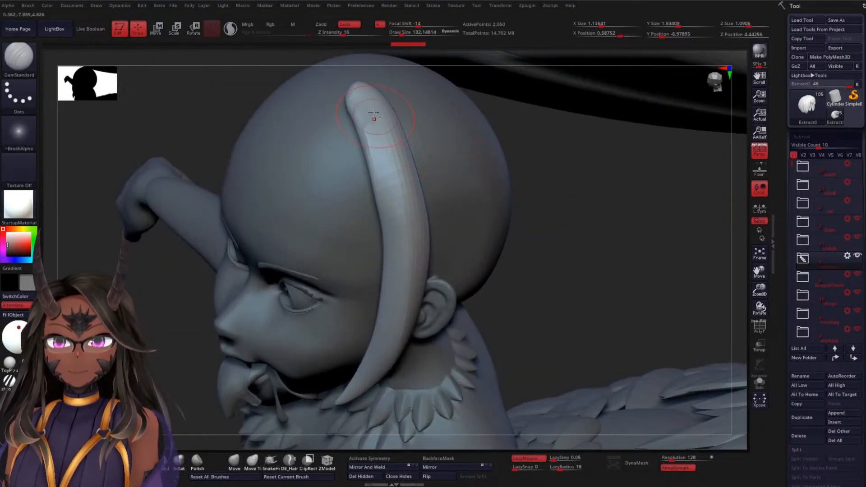
{"action": "left_click_drag", "start_coordinate": [386, 132], "coordinate": [419, 285]}
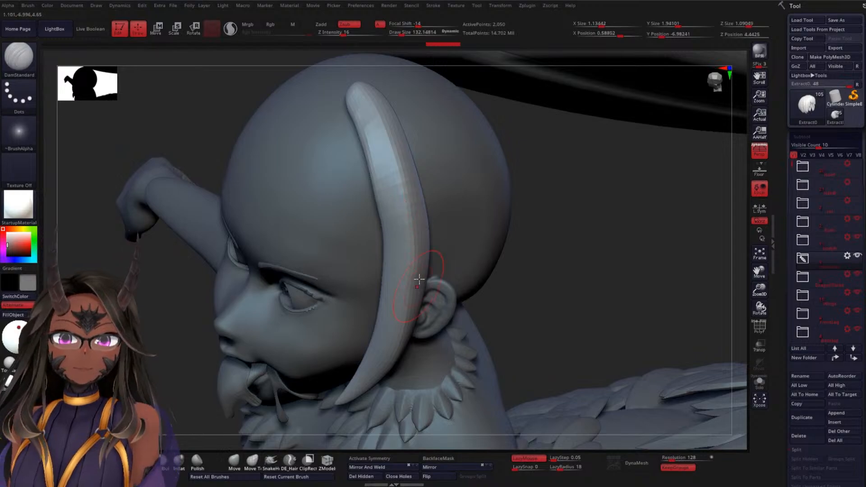
{"action": "left_click_drag", "start_coordinate": [531, 254], "coordinate": [518, 238]}
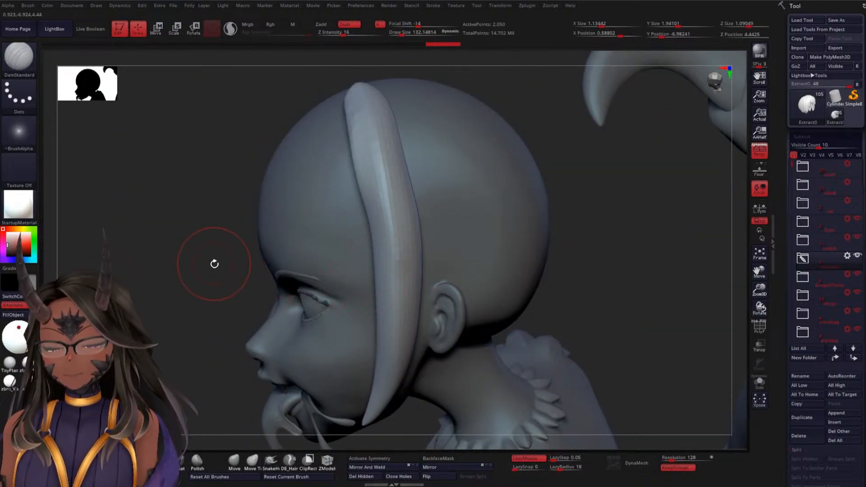
{"action": "left_click", "coordinate": [193, 241], "text": "ctrl+shift"}
{"action": "left_click_drag", "start_coordinate": [178, 309], "coordinate": [199, 225]}
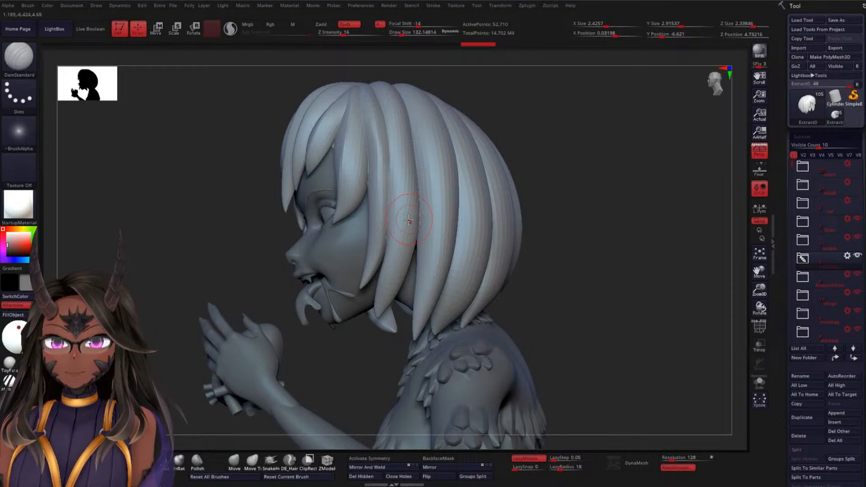
Mask all the hair except the lock in front of the ear and return to drawing with DamStandard
{"action": "key", "text": "w"}
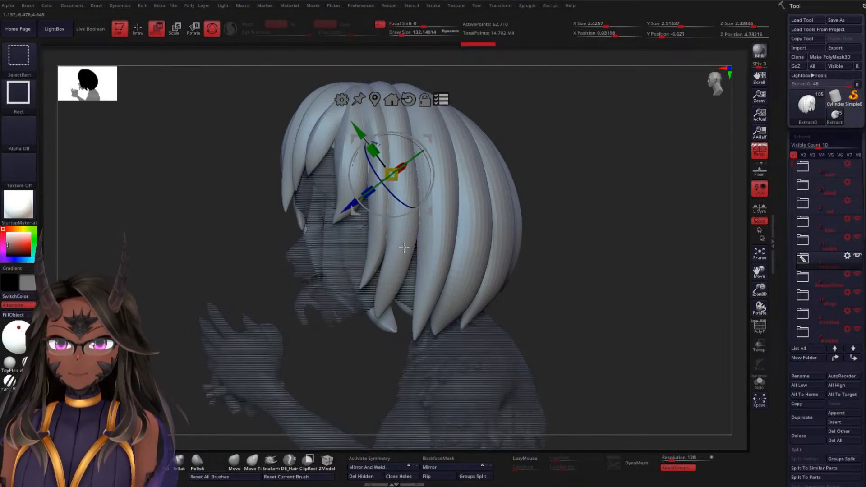
{"action": "left_click", "coordinate": [441, 98]}
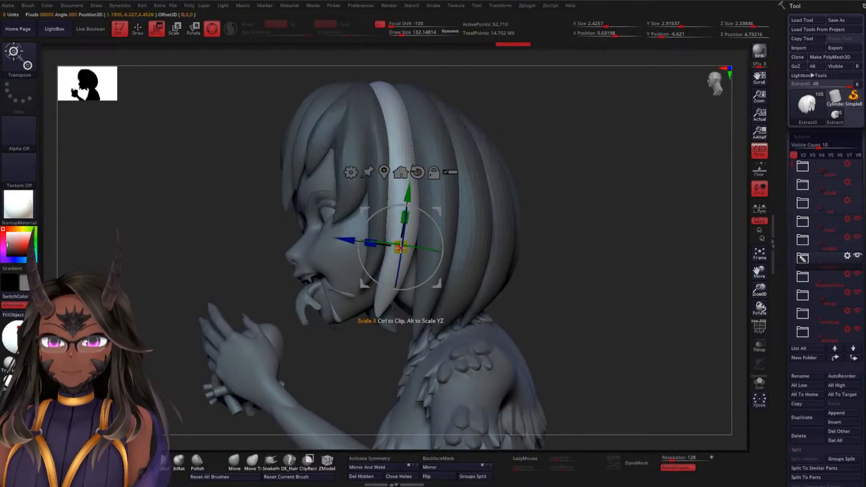
{"action": "key", "text": "q"}
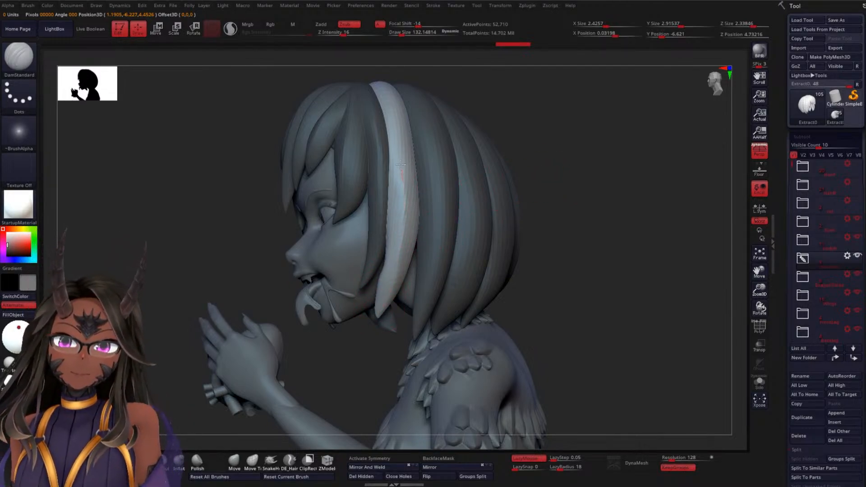
Try carving grooves down the unmasked lock to its tip
{"action": "left_click_drag", "start_coordinate": [562, 149], "coordinate": [521, 170]}
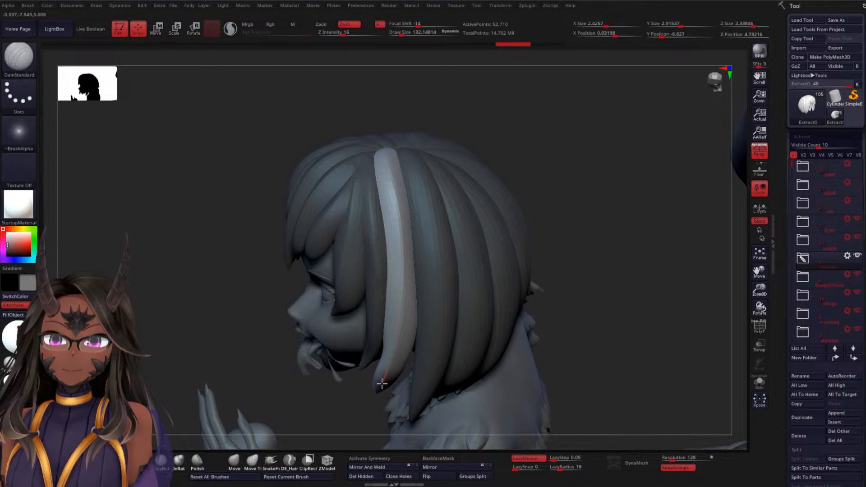
{"action": "mouse_move", "coordinate": [382, 384]}
{"action": "left_mouse_down"}
{"action": "mouse_move", "coordinate": [377, 395]}
{"action": "mouse_move", "coordinate": [326, 387]}
{"action": "mouse_move", "coordinate": [329, 355]}
{"action": "mouse_move", "coordinate": [345, 345]}
{"action": "left_mouse_up"}
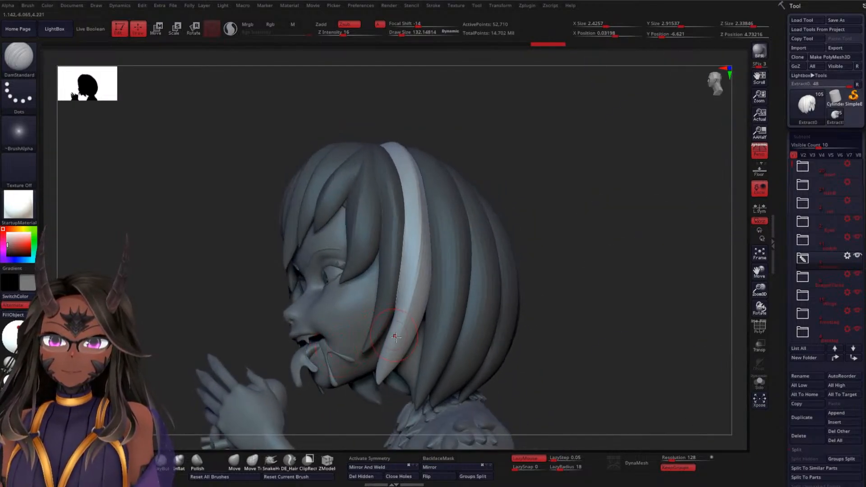
{"action": "left_click_drag", "start_coordinate": [384, 374], "coordinate": [380, 390]}
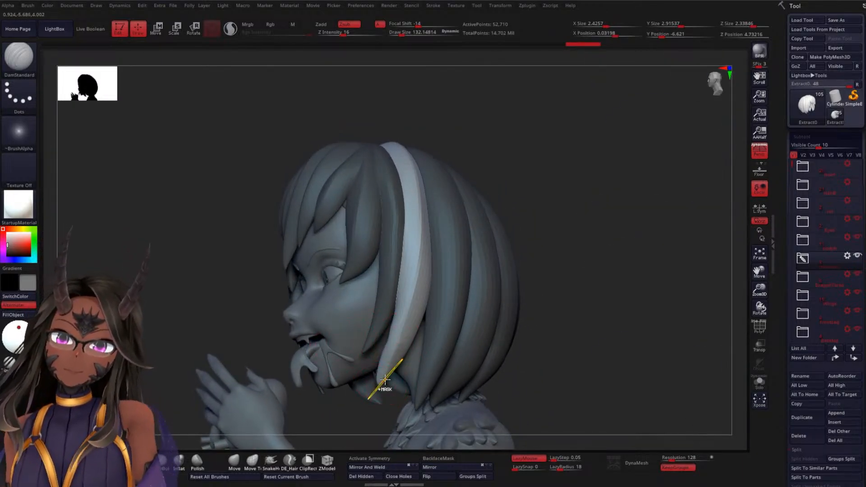
{"action": "key", "text": "ctrl+z"}
{"action": "key", "text": "ctrl+z"}
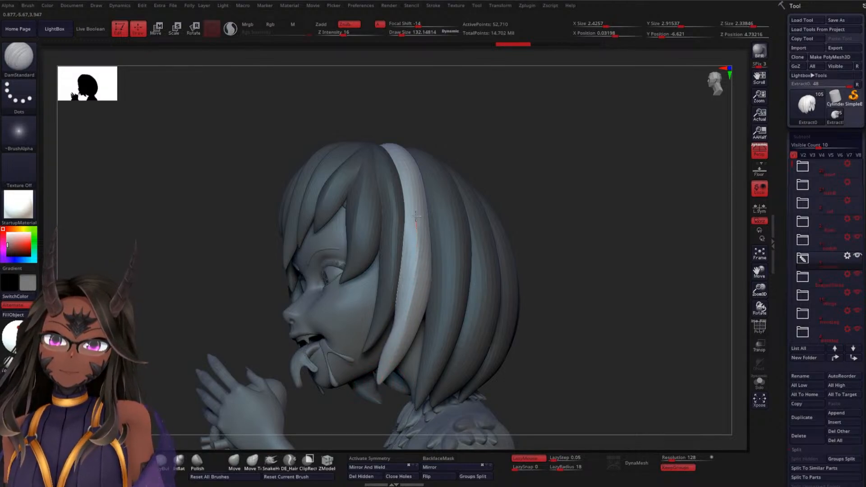
Carve grooves up the unmasked lock to its root at the crown with the DamStandard brush
{"action": "left_click_drag", "start_coordinate": [396, 145], "coordinate": [389, 139]}
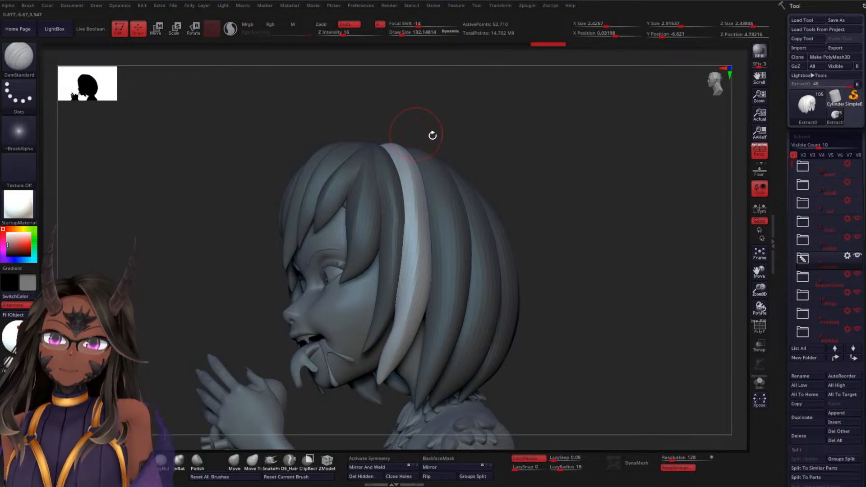
{"action": "left_click_drag", "start_coordinate": [530, 161], "coordinate": [516, 253]}
{"action": "left_click_drag", "start_coordinate": [394, 213], "coordinate": [381, 141]}
{"action": "mouse_move", "coordinate": [571, 178]}
{"action": "left_mouse_down"}
{"action": "mouse_move", "coordinate": [589, 120]}
{"action": "mouse_move", "coordinate": [580, 140]}
{"action": "left_mouse_up"}
{"action": "left_click_drag", "start_coordinate": [562, 226], "coordinate": [569, 130], "text": "alt"}
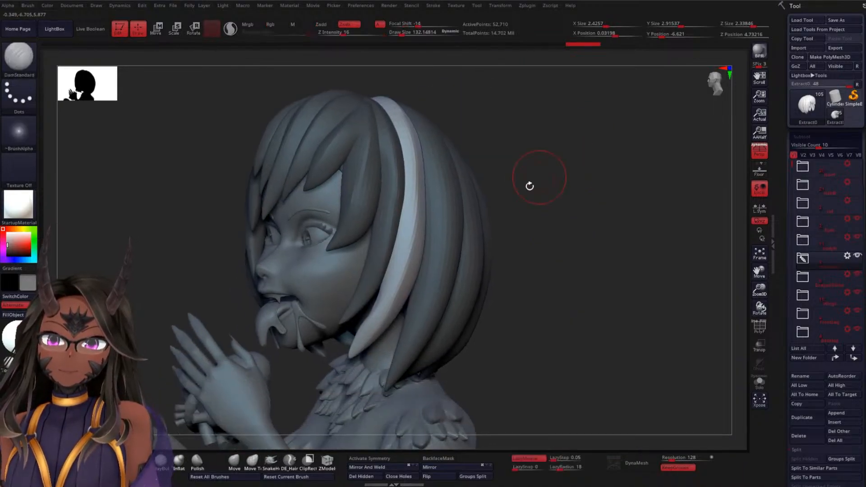
Reshape the unmasked lock's lower curve and tip with the Move Topological brush at a draw size of about 182
{"action": "left_click", "coordinate": [253, 461]}
{"action": "key", "text": "space"}
{"action": "left_click_drag", "start_coordinate": [566, 230], "coordinate": [570, 229]}
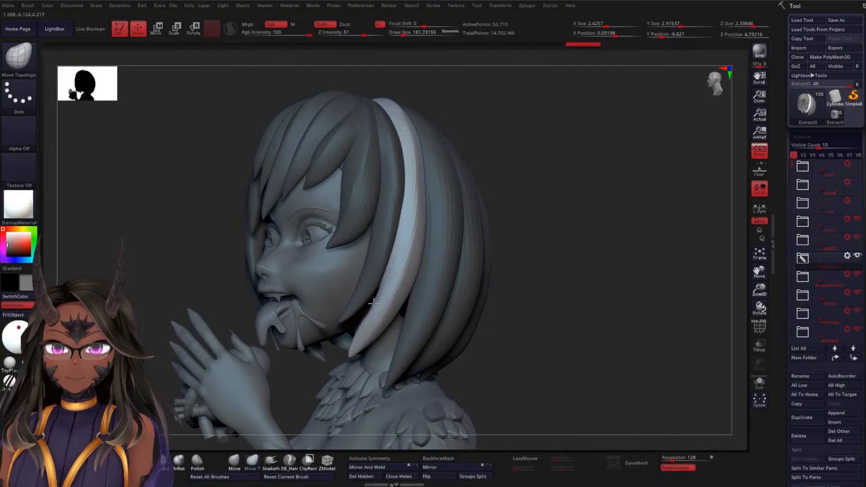
{"action": "left_click_drag", "start_coordinate": [553, 249], "coordinate": [559, 242]}
{"action": "left_click_drag", "start_coordinate": [248, 250], "coordinate": [282, 234]}
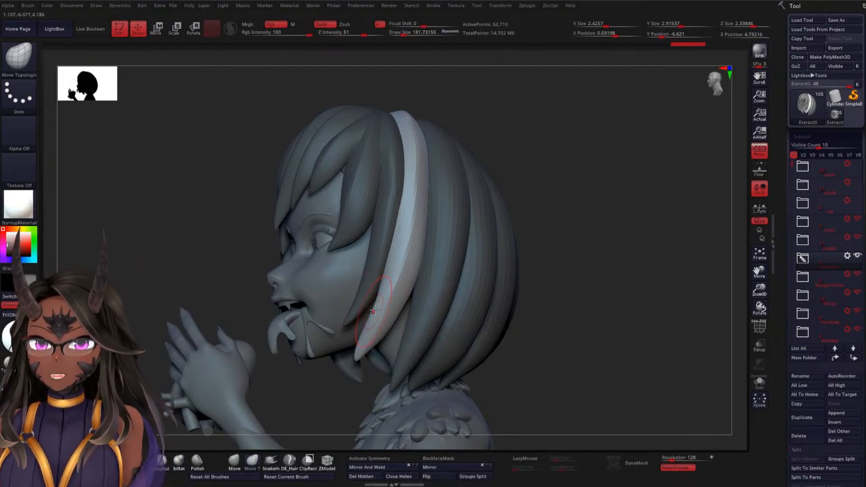
{"action": "mouse_move", "coordinate": [569, 265]}
{"action": "left_mouse_down"}
{"action": "mouse_move", "coordinate": [489, 277]}
{"action": "mouse_move", "coordinate": [551, 251]}
{"action": "mouse_move", "coordinate": [394, 306]}
{"action": "left_mouse_up"}
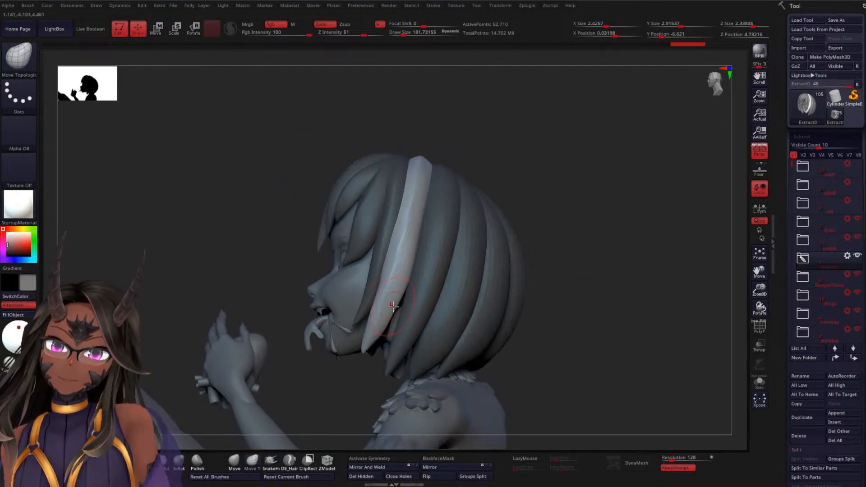
{"action": "left_click_drag", "start_coordinate": [549, 209], "coordinate": [472, 220]}
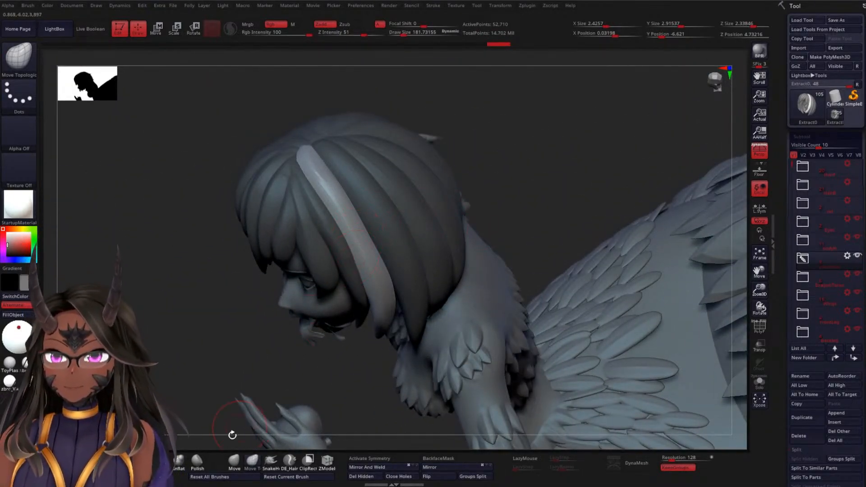
Switch back to DamStandard and mask all the hair except the wider lock directly behind the reshaped one
{"action": "key", "text": "b"}
{"action": "key", "text": "d"}
{"action": "key", "text": "s"}
{"action": "left_click_drag", "start_coordinate": [493, 151], "coordinate": [458, 185]}
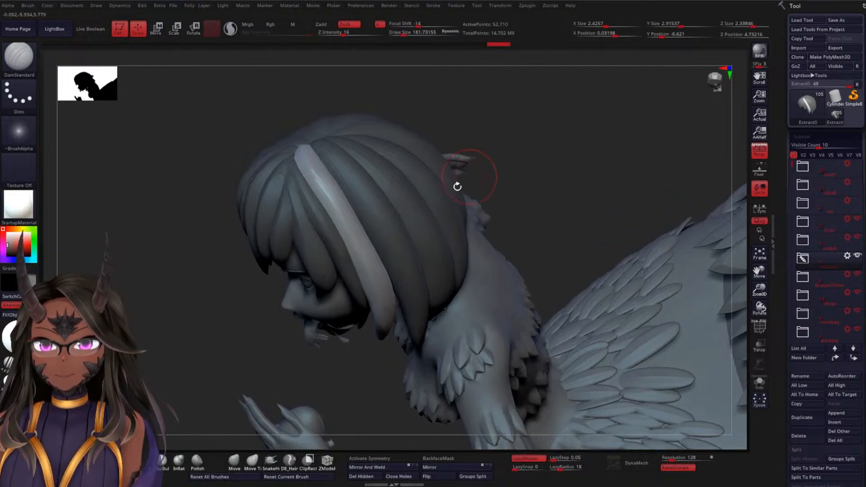
{"action": "left_click", "coordinate": [387, 220], "text": "ctrl+shift"}
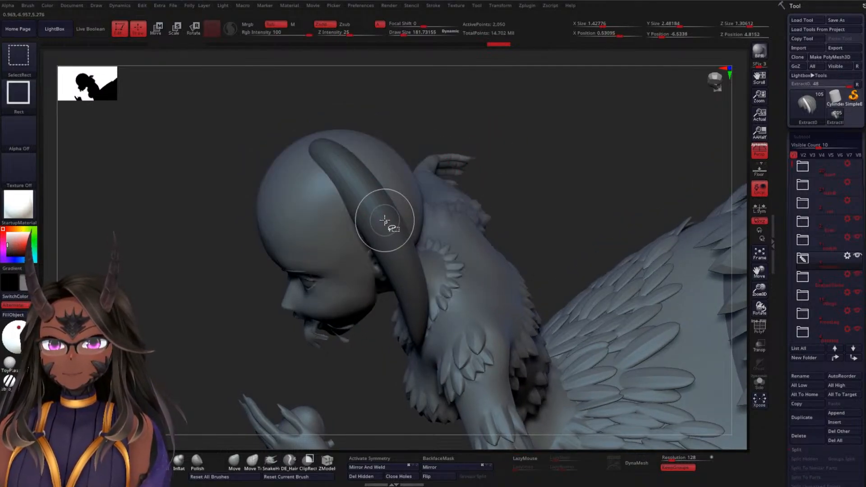
{"action": "left_click", "coordinate": [557, 145], "text": "ctrl+shift"}
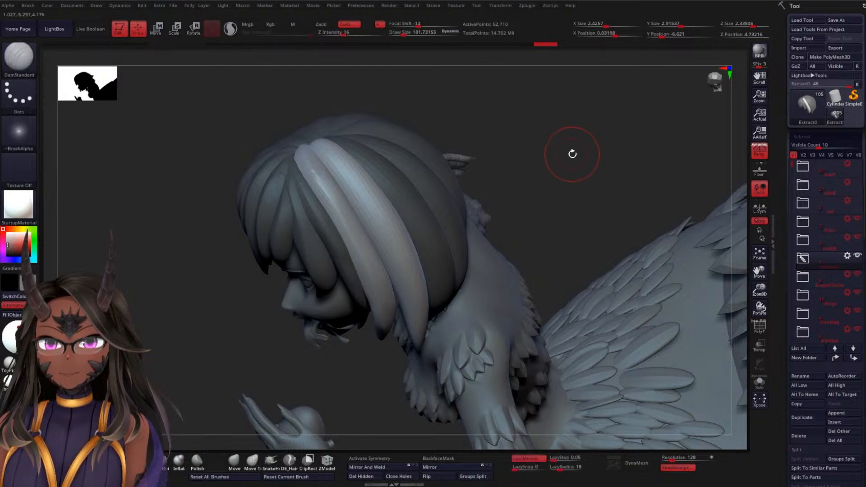
{"action": "left_click", "coordinate": [387, 233], "text": "ctrl+shift"}
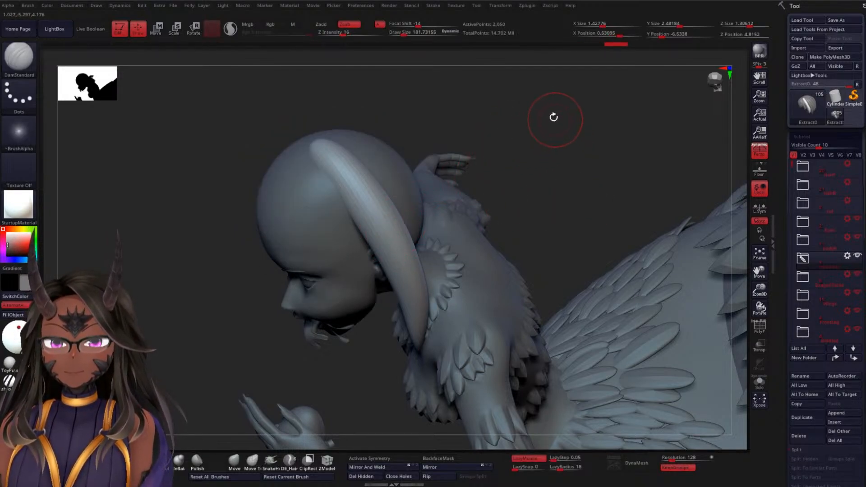
{"action": "mouse_move", "coordinate": [555, 101]}
{"action": "left_mouse_down", "text": "ctrl+shift"}
{"action": "mouse_move", "coordinate": [449, 301]}
{"action": "mouse_move", "coordinate": [243, 417]}
{"action": "left_mouse_up", "text": "ctrl+shift"}
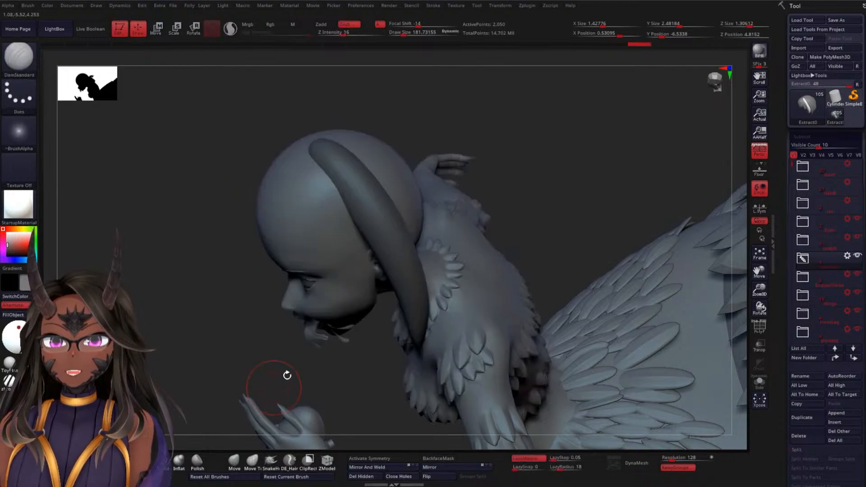
{"action": "left_click", "coordinate": [600, 164], "text": "ctrl+shift"}
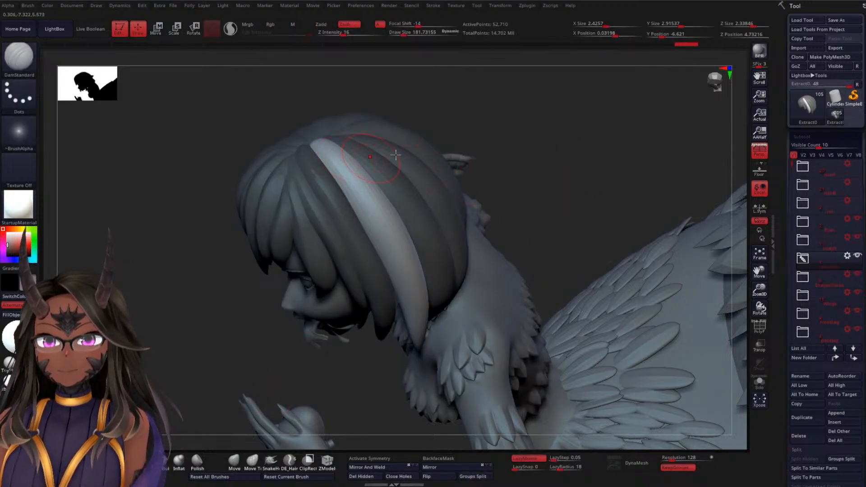
Carve strand grooves along the unmasked lock's length, from its middle down to the tip and back up toward the crown, with DamStandard
{"action": "left_click_drag", "start_coordinate": [586, 156], "coordinate": [501, 221]}
{"action": "mouse_move", "coordinate": [273, 217]}
{"action": "left_mouse_down"}
{"action": "mouse_move", "coordinate": [250, 231]}
{"action": "mouse_move", "coordinate": [316, 180]}
{"action": "left_mouse_up"}
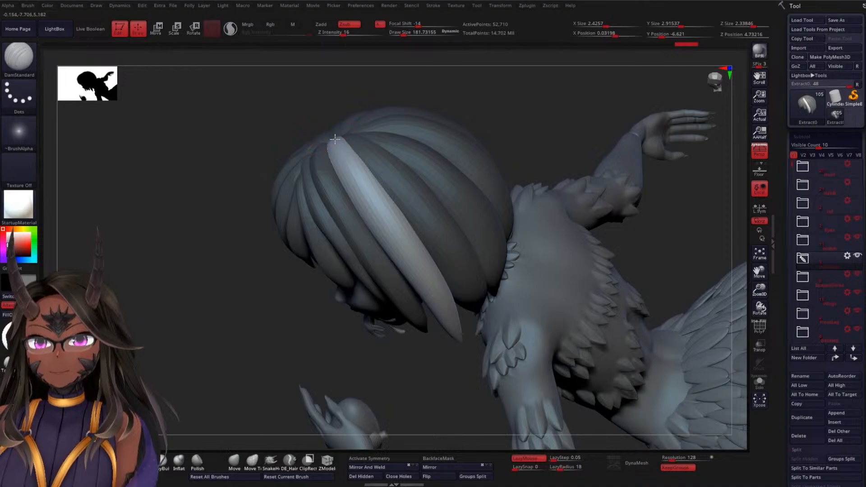
{"action": "left_click_drag", "start_coordinate": [383, 210], "coordinate": [399, 239]}
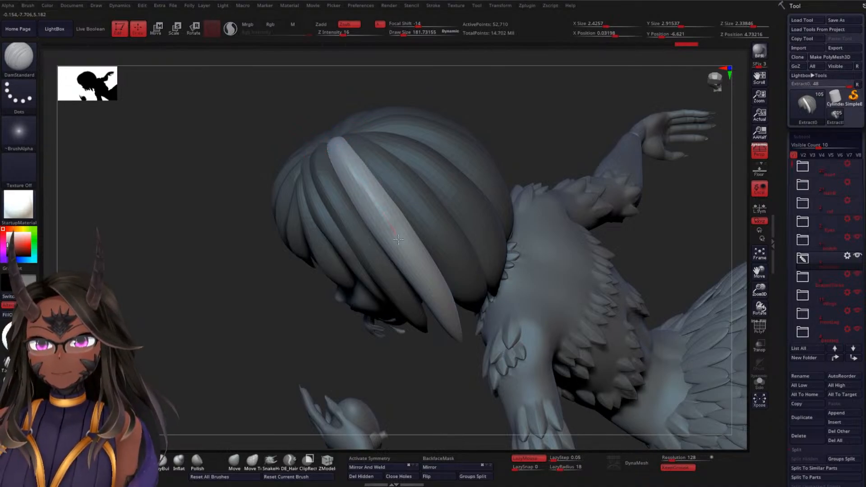
{"action": "mouse_move", "coordinate": [452, 337]}
{"action": "left_mouse_down"}
{"action": "mouse_move", "coordinate": [463, 361]}
{"action": "mouse_move", "coordinate": [417, 311]}
{"action": "left_mouse_up"}
{"action": "left_click_drag", "start_coordinate": [514, 197], "coordinate": [522, 187]}
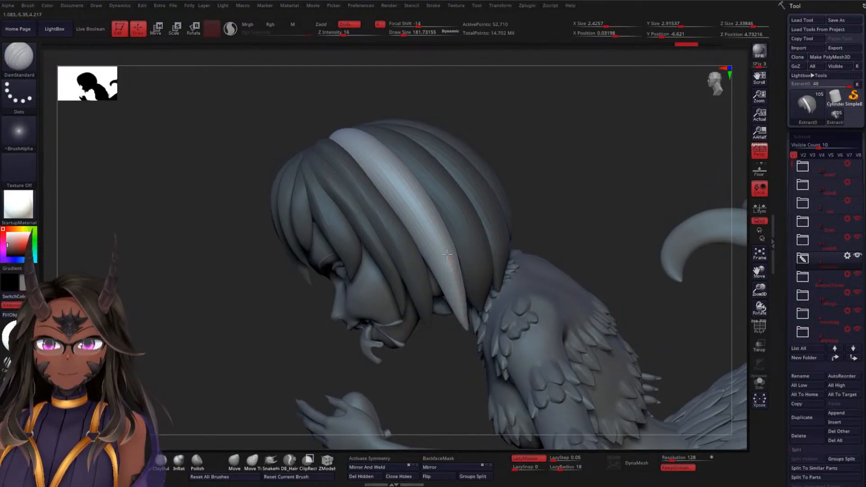
{"action": "left_click_drag", "start_coordinate": [407, 195], "coordinate": [374, 162]}
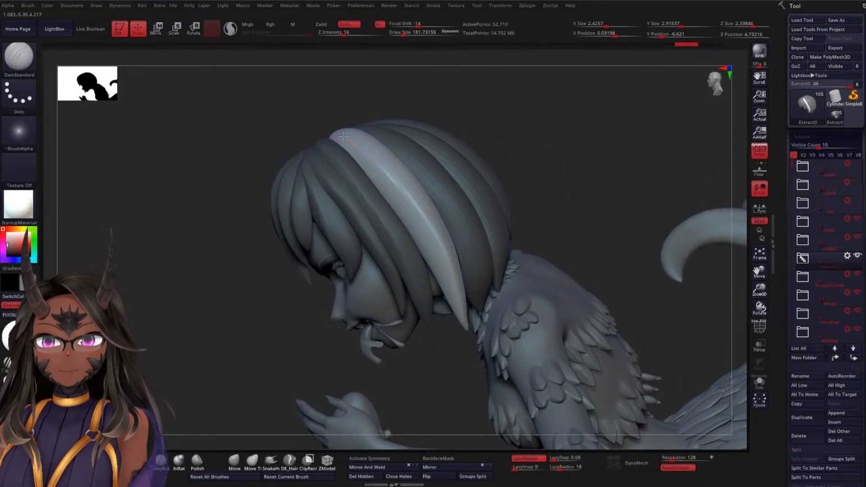
Try smoothing the unmasked lock's root at the crown, and undo the last stroke
{"action": "left_click_drag", "start_coordinate": [340, 116], "coordinate": [474, 145]}
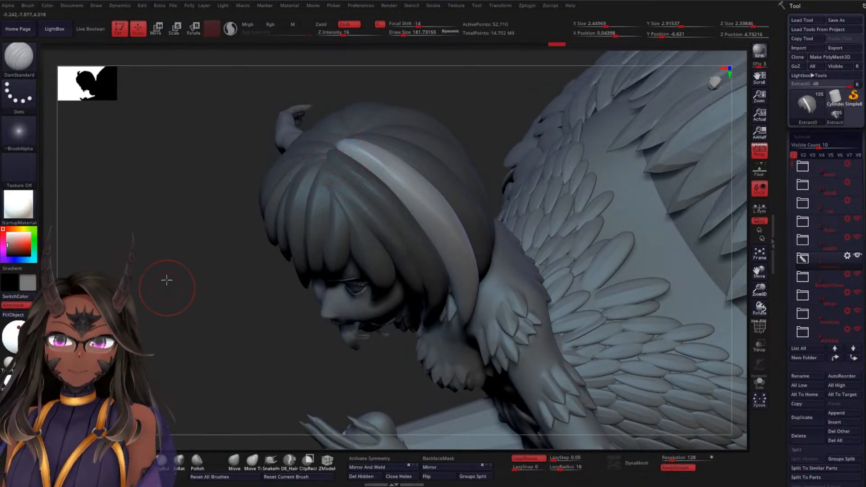
{"action": "mouse_move", "coordinate": [167, 279]}
{"action": "left_mouse_down"}
{"action": "mouse_move", "coordinate": [202, 230]}
{"action": "mouse_move", "coordinate": [238, 259]}
{"action": "mouse_move", "coordinate": [275, 232]}
{"action": "mouse_move", "coordinate": [299, 226]}
{"action": "mouse_move", "coordinate": [378, 119]}
{"action": "left_mouse_up"}
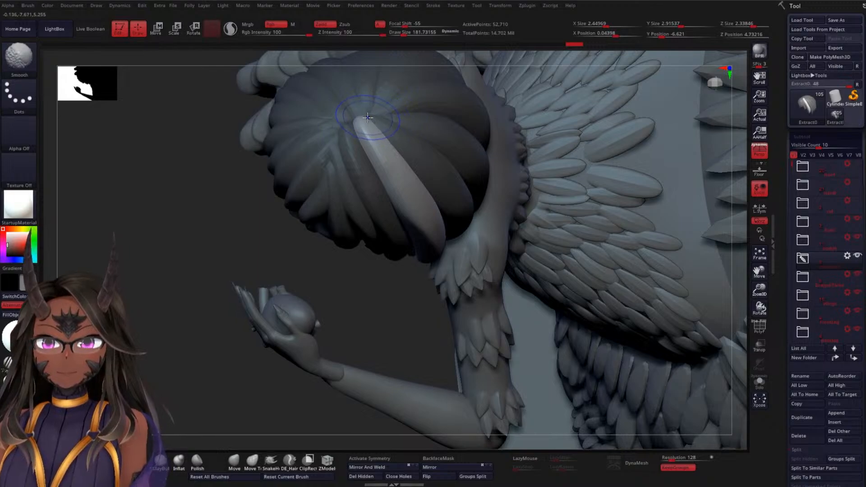
{"action": "mouse_move", "coordinate": [327, 157]}
{"action": "left_mouse_down"}
{"action": "mouse_move", "coordinate": [336, 127]}
{"action": "mouse_move", "coordinate": [368, 213]}
{"action": "left_mouse_up"}
{"action": "left_click_drag", "start_coordinate": [265, 220], "coordinate": [267, 200]}
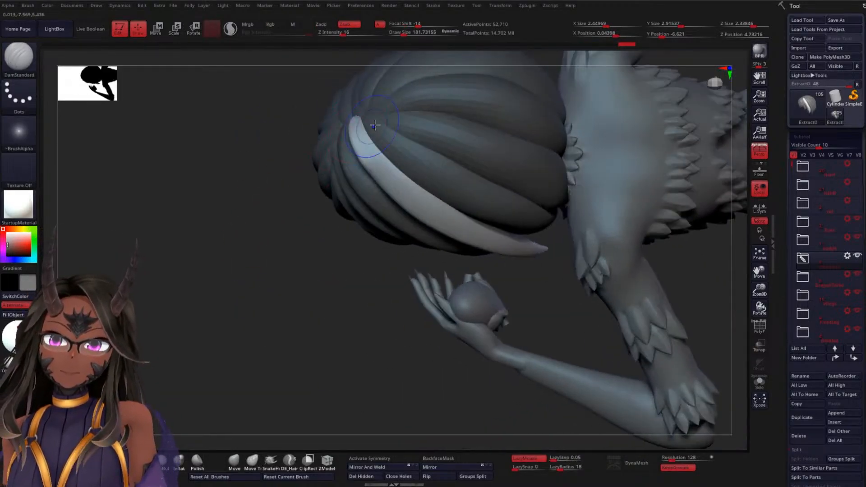
{"action": "key", "text": "ctrl+z"}
{"action": "mouse_move", "coordinate": [270, 249]}
{"action": "left_mouse_down"}
{"action": "mouse_move", "coordinate": [261, 217]}
{"action": "mouse_move", "coordinate": [271, 216]}
{"action": "mouse_move", "coordinate": [302, 168]}
{"action": "left_mouse_up"}
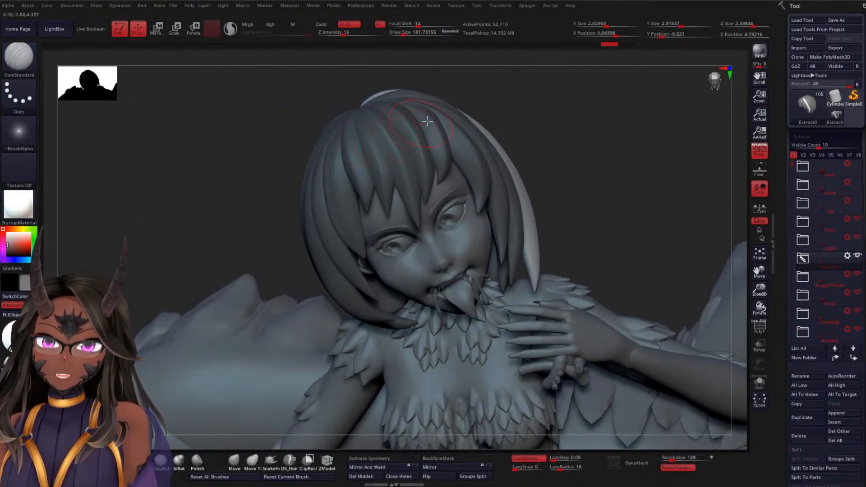
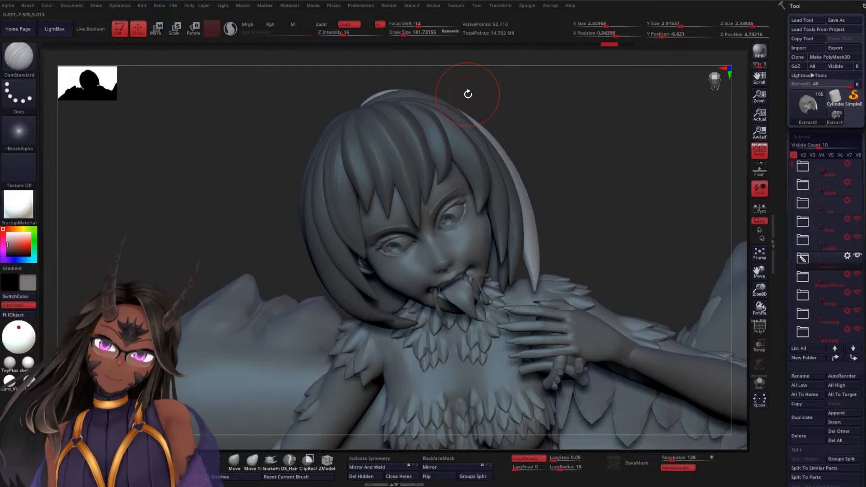
Mask all the hair except the next lock toward the back of the head and carve strand grooves along it with DamStandard
{"action": "mouse_move", "coordinate": [587, 182]}
{"action": "left_mouse_down"}
{"action": "mouse_move", "coordinate": [559, 205]}
{"action": "mouse_move", "coordinate": [527, 121]}
{"action": "mouse_move", "coordinate": [559, 144]}
{"action": "mouse_move", "coordinate": [523, 175]}
{"action": "left_mouse_up"}
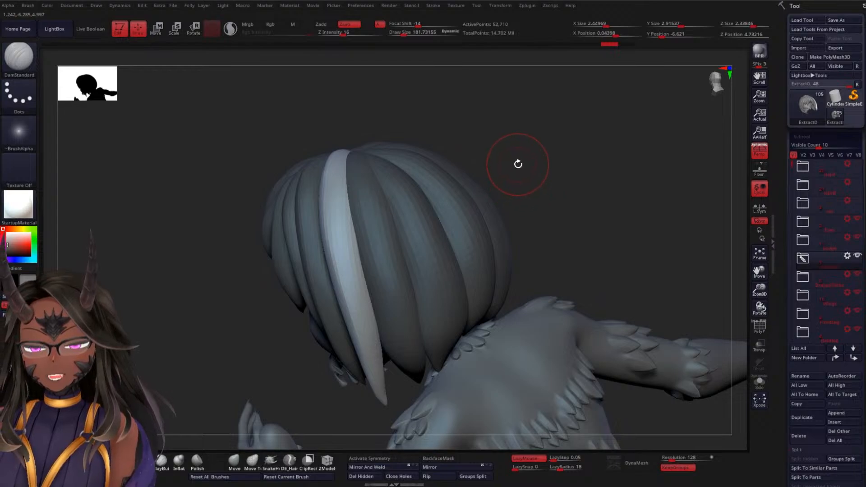
{"action": "key", "text": "w"}
{"action": "left_click", "coordinate": [386, 207], "text": "alt"}
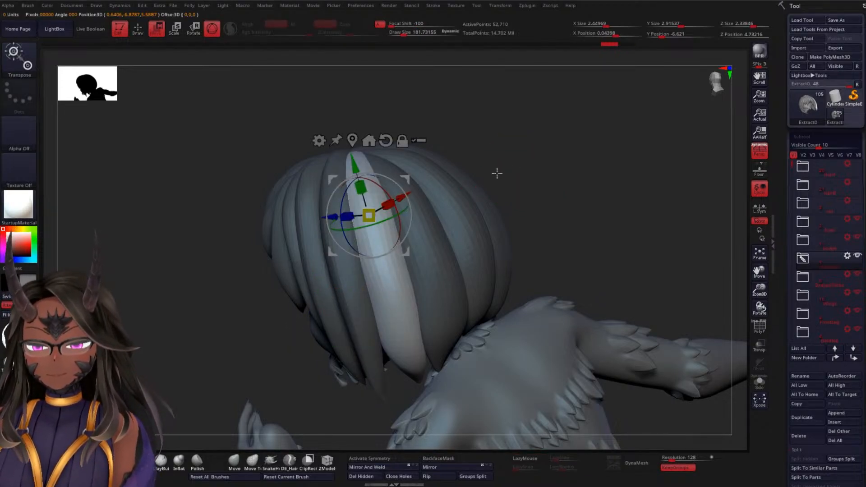
{"action": "key", "text": "q"}
{"action": "mouse_move", "coordinate": [521, 165]}
{"action": "left_mouse_down"}
{"action": "mouse_move", "coordinate": [526, 203]}
{"action": "mouse_move", "coordinate": [478, 115]}
{"action": "left_mouse_up"}
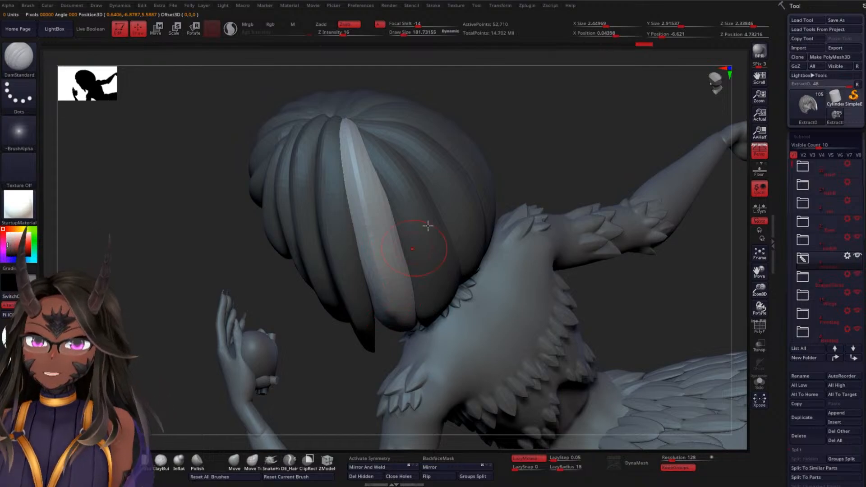
{"action": "left_click_drag", "start_coordinate": [543, 121], "coordinate": [405, 256]}
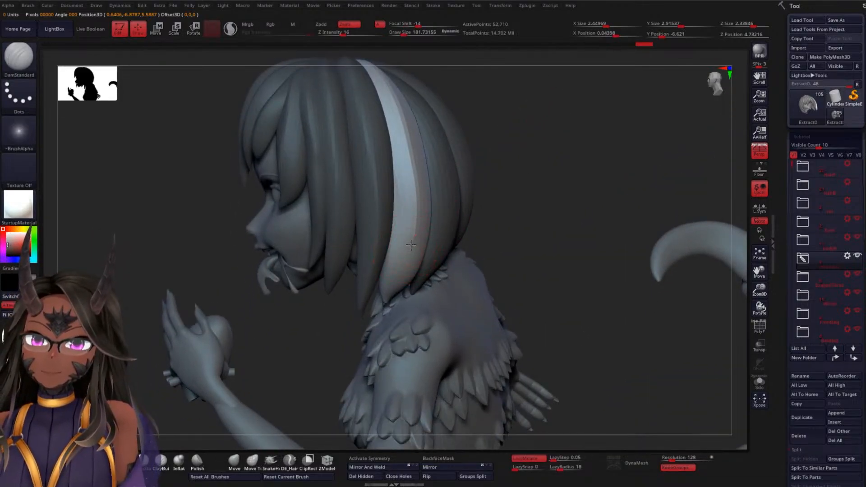
{"action": "mouse_move", "coordinate": [537, 204]}
{"action": "left_mouse_down"}
{"action": "mouse_move", "coordinate": [555, 184]}
{"action": "mouse_move", "coordinate": [526, 209]}
{"action": "mouse_move", "coordinate": [611, 172]}
{"action": "mouse_move", "coordinate": [527, 203]}
{"action": "left_mouse_up"}
Mask all the hair except the following lock, nearer the middle of the back of the head
{"action": "key", "text": "w"}
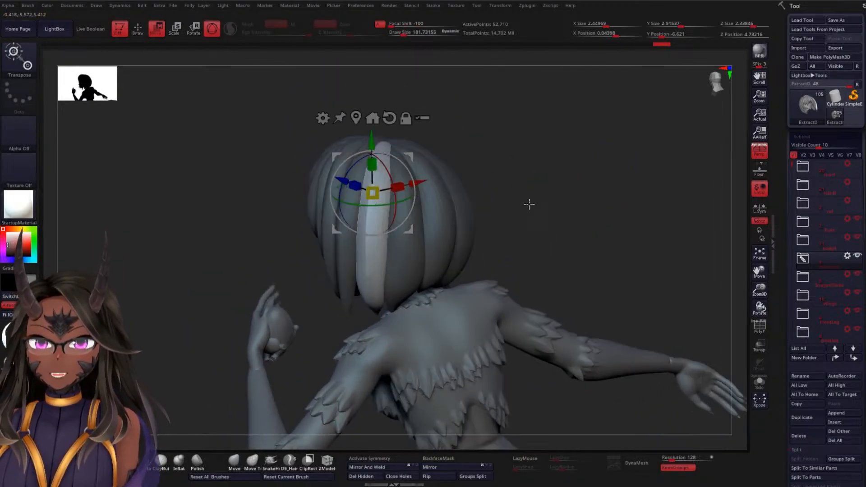
{"action": "left_click", "coordinate": [412, 254]}
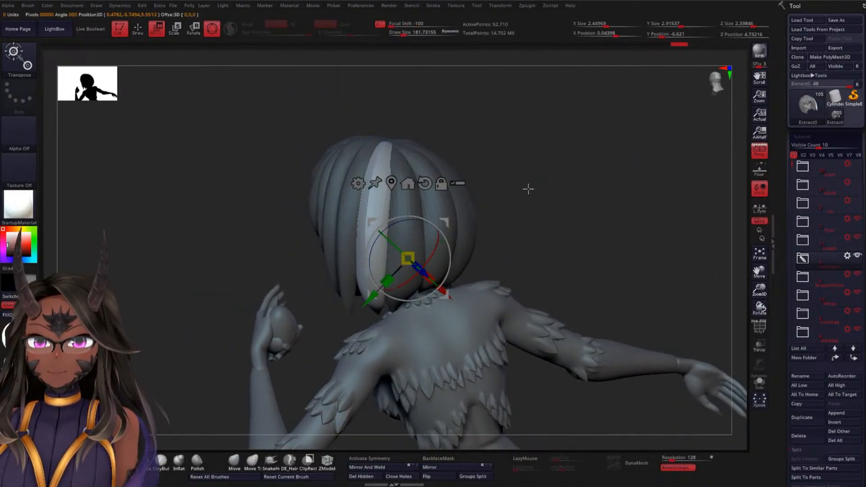
{"action": "key", "text": "q"}
{"action": "left_click_drag", "start_coordinate": [545, 199], "coordinate": [520, 204]}
{"action": "key", "text": "w"}
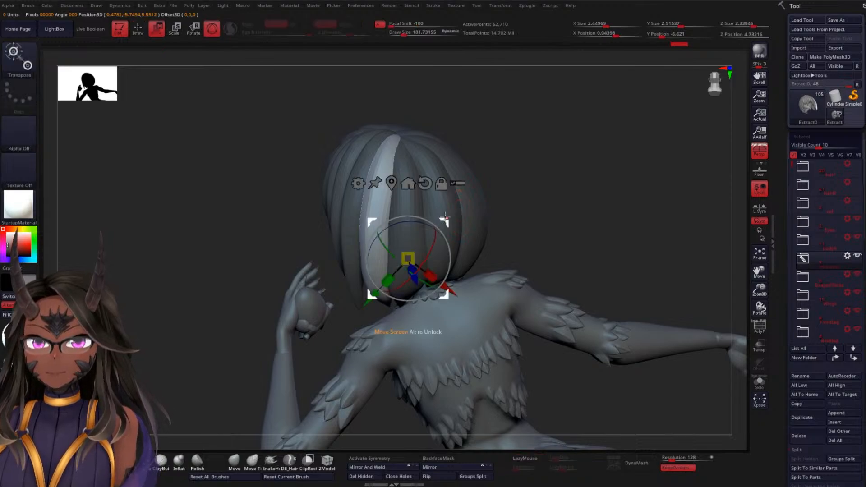
{"action": "left_click", "coordinate": [405, 200]}
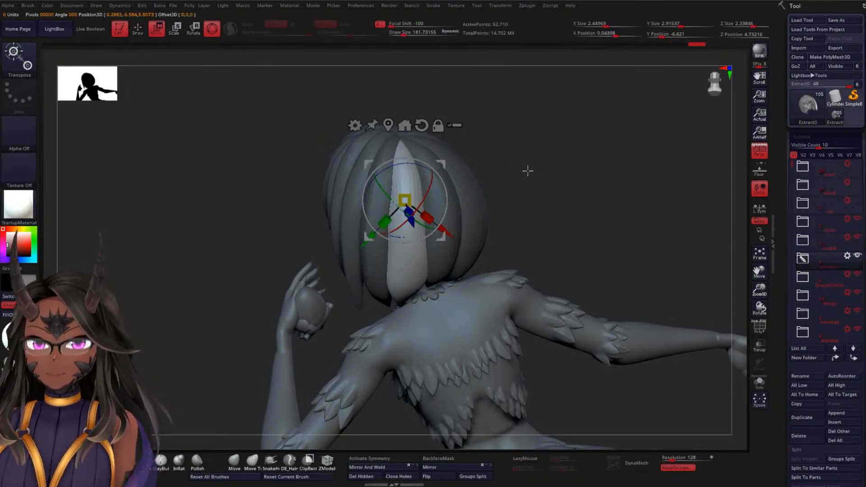
Carve strand grooves down the unmasked back lock with DamStandard and smooth its root at the crown
{"action": "key", "text": "q"}
{"action": "mouse_move", "coordinate": [503, 184]}
{"action": "left_mouse_down"}
{"action": "mouse_move", "coordinate": [416, 149]}
{"action": "mouse_move", "coordinate": [404, 198]}
{"action": "mouse_move", "coordinate": [403, 284]}
{"action": "mouse_move", "coordinate": [567, 168]}
{"action": "mouse_move", "coordinate": [526, 193]}
{"action": "left_mouse_up"}
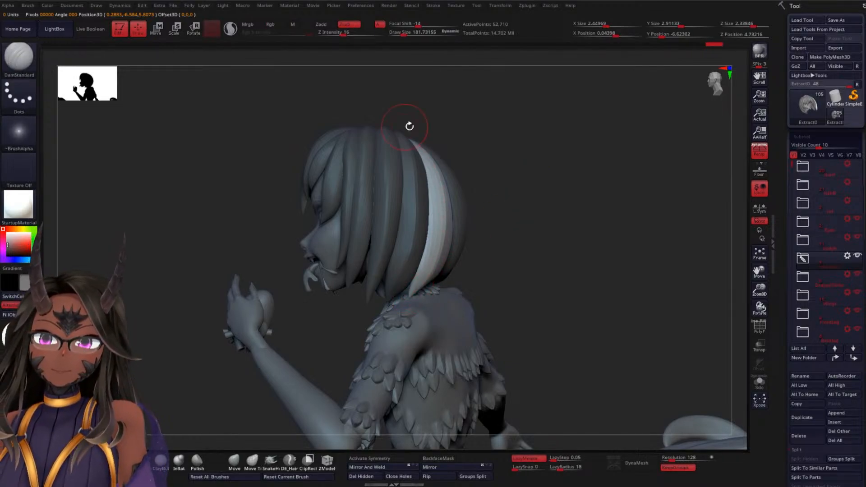
{"action": "mouse_move", "coordinate": [407, 125]}
{"action": "left_mouse_down"}
{"action": "mouse_move", "coordinate": [538, 199]}
{"action": "mouse_move", "coordinate": [509, 226]}
{"action": "mouse_move", "coordinate": [568, 136]}
{"action": "mouse_move", "coordinate": [582, 153]}
{"action": "mouse_move", "coordinate": [559, 215]}
{"action": "left_mouse_up"}
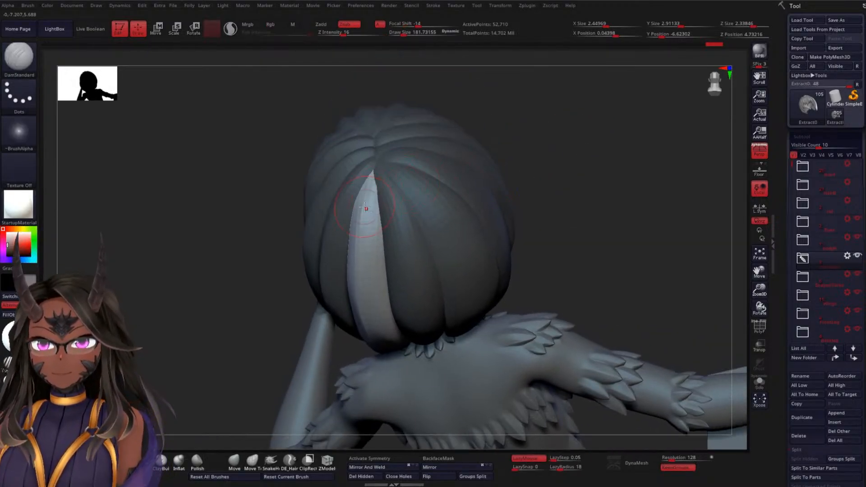
{"action": "mouse_move", "coordinate": [470, 163]}
{"action": "left_mouse_down"}
{"action": "mouse_move", "coordinate": [584, 153]}
{"action": "mouse_move", "coordinate": [456, 203]}
{"action": "left_mouse_up"}
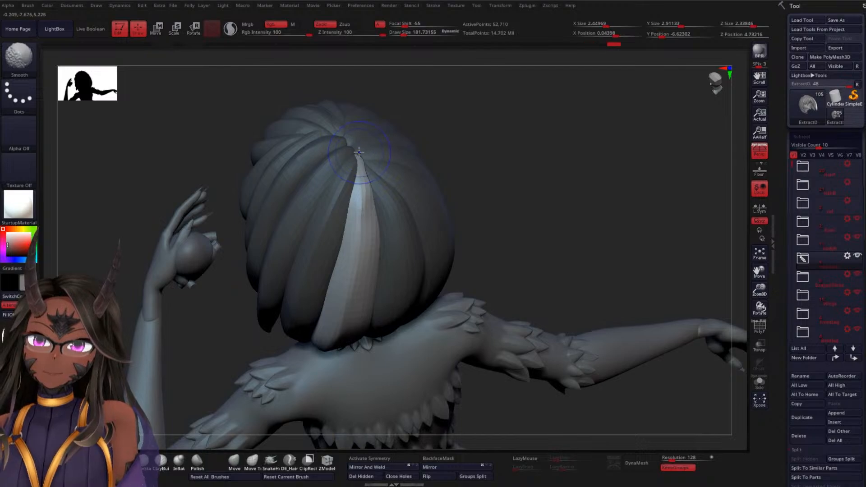
{"action": "key", "text": "ctrl"}
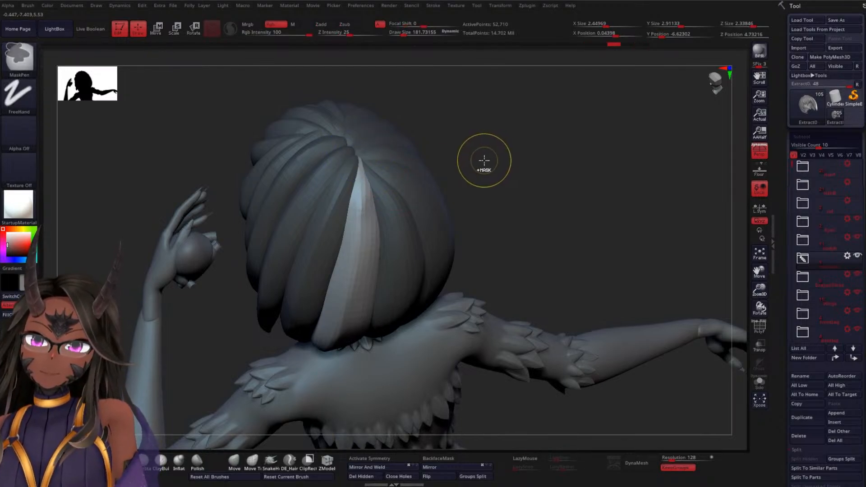
{"action": "mouse_move", "coordinate": [485, 158]}
{"action": "left_mouse_down"}
{"action": "mouse_move", "coordinate": [507, 190]}
{"action": "mouse_move", "coordinate": [481, 191]}
{"action": "mouse_move", "coordinate": [532, 157]}
{"action": "mouse_move", "coordinate": [522, 203]}
{"action": "mouse_move", "coordinate": [493, 189]}
{"action": "left_mouse_up"}
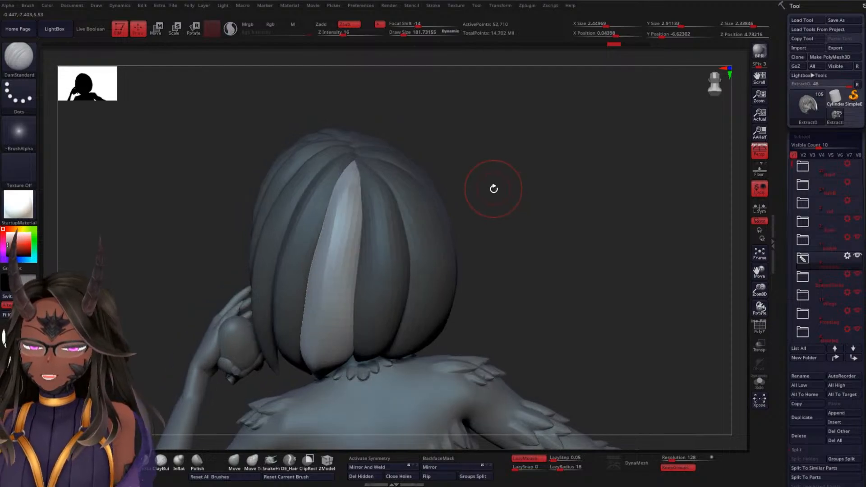
Mask all the hair except the adjacent lock on the far side of the one just carved, and isolate the hair with Solo
{"action": "key", "text": "w"}
{"action": "left_click", "coordinate": [395, 256], "text": "ctrl"}
{"action": "key", "text": "q"}
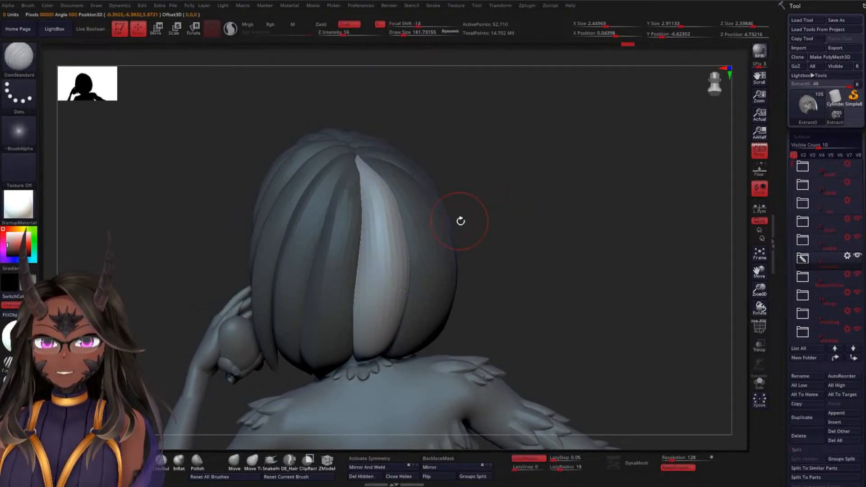
{"action": "mouse_move", "coordinate": [461, 220]}
{"action": "left_mouse_down"}
{"action": "mouse_move", "coordinate": [532, 192]}
{"action": "mouse_move", "coordinate": [537, 169]}
{"action": "mouse_move", "coordinate": [449, 260]}
{"action": "left_mouse_up"}
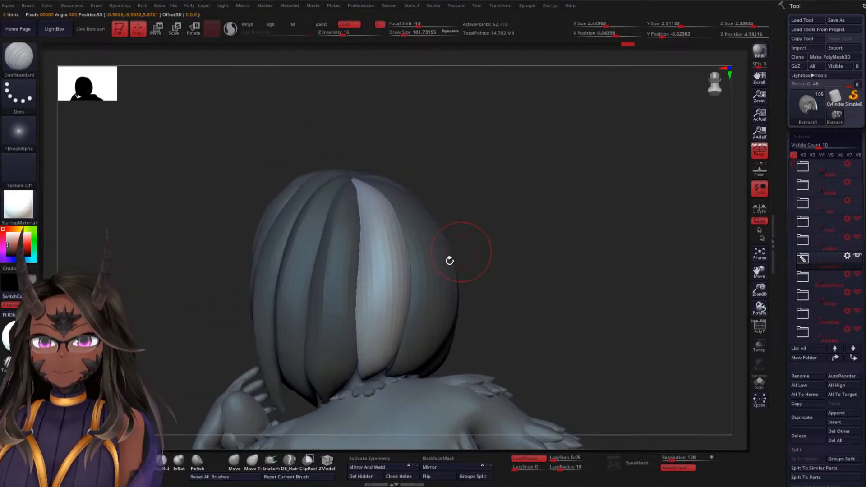
{"action": "left_click", "coordinate": [760, 382]}
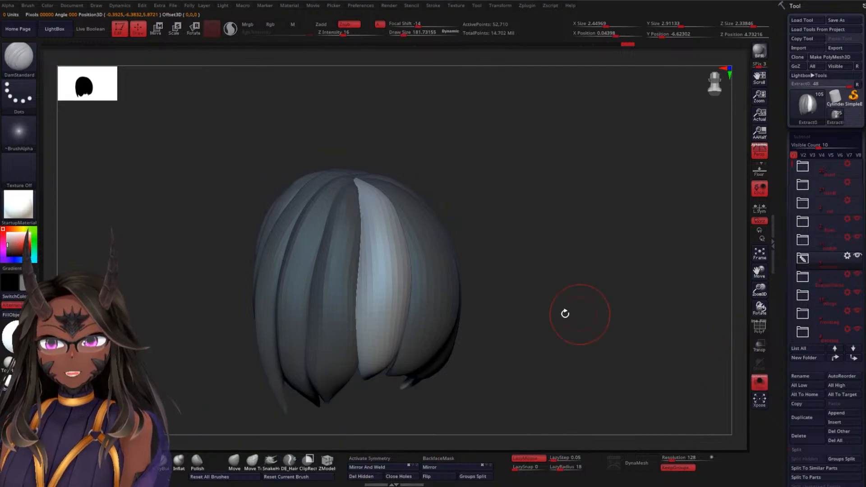
Carve strand grooves along the unmasked lock from the crown down its length with DamStandard, smoothing where needed
{"action": "left_click_drag", "start_coordinate": [496, 318], "coordinate": [434, 307]}
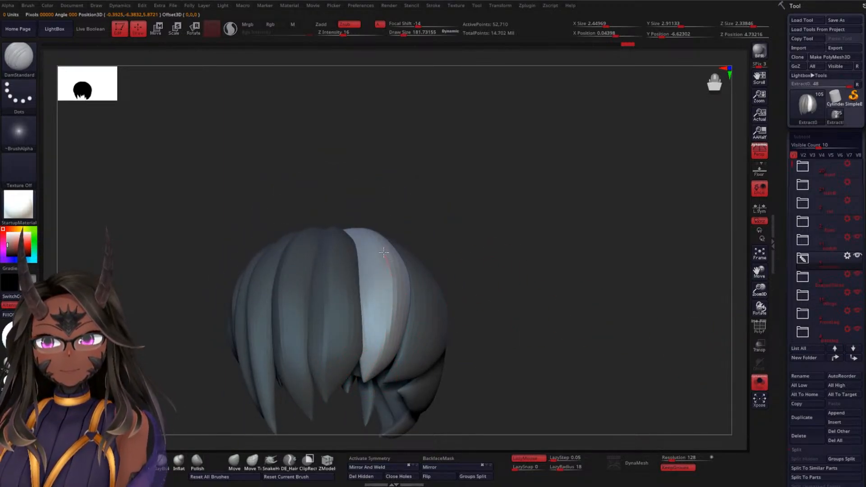
{"action": "left_click_drag", "start_coordinate": [363, 225], "coordinate": [502, 245]}
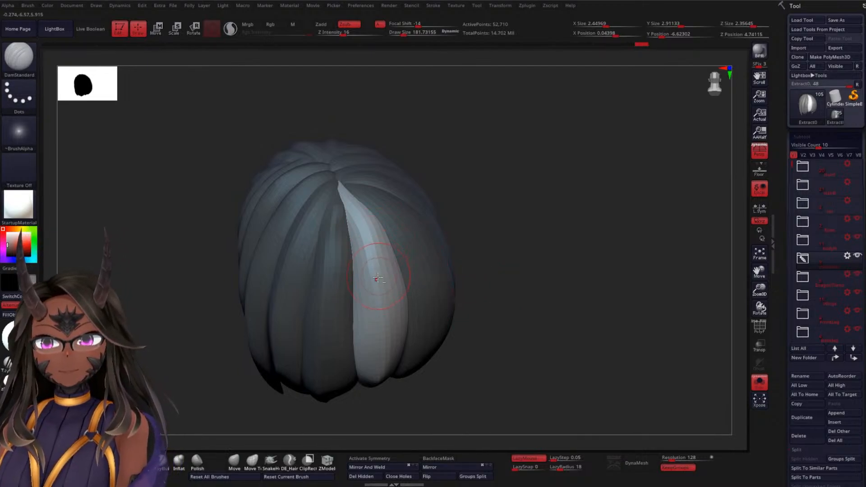
{"action": "left_click_drag", "start_coordinate": [526, 267], "coordinate": [502, 262]}
{"action": "key", "text": "shift"}
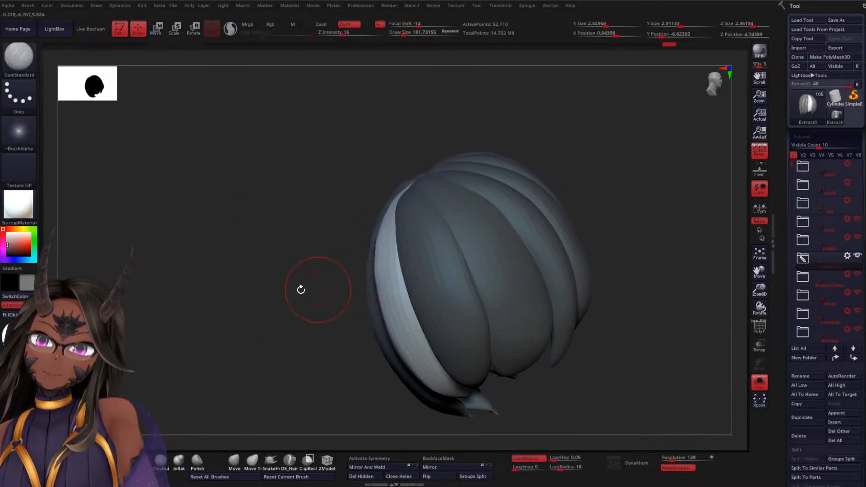
Mask all the hair except the next broad back lock and carve strand grooves between its crown root and lower tip
{"action": "mouse_move", "coordinate": [300, 288]}
{"action": "left_mouse_down"}
{"action": "mouse_move", "coordinate": [254, 292]}
{"action": "mouse_move", "coordinate": [459, 236]}
{"action": "mouse_move", "coordinate": [494, 195]}
{"action": "mouse_move", "coordinate": [529, 214]}
{"action": "mouse_move", "coordinate": [513, 196]}
{"action": "mouse_move", "coordinate": [524, 232]}
{"action": "mouse_move", "coordinate": [517, 204]}
{"action": "mouse_move", "coordinate": [543, 203]}
{"action": "mouse_move", "coordinate": [540, 256]}
{"action": "mouse_move", "coordinate": [524, 227]}
{"action": "mouse_move", "coordinate": [517, 309]}
{"action": "left_mouse_up"}
{"action": "key", "text": "w"}
{"action": "left_click", "coordinate": [454, 309], "text": "alt"}
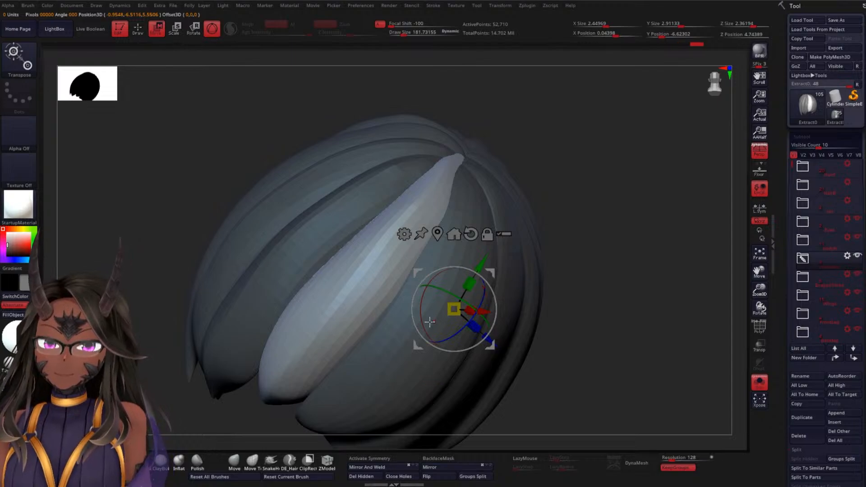
{"action": "left_click", "coordinate": [382, 361], "text": "ctrl"}
{"action": "key", "text": "q"}
{"action": "left_click_drag", "start_coordinate": [578, 310], "coordinate": [554, 251], "text": "alt"}
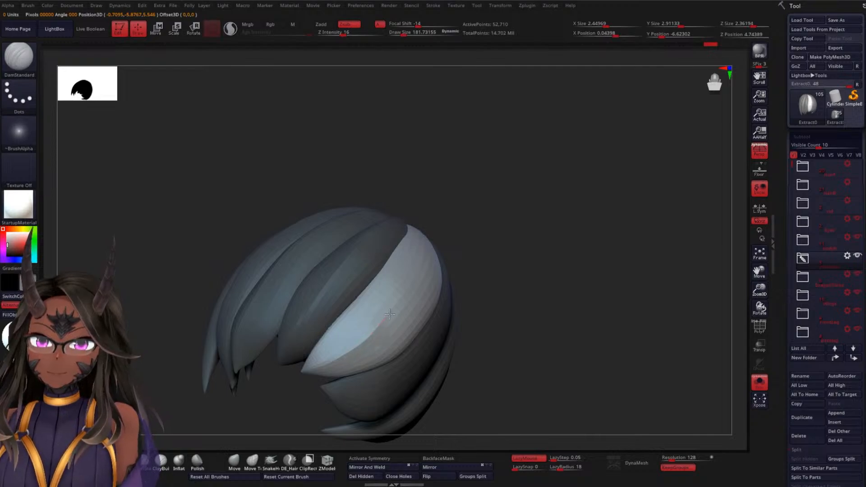
{"action": "left_click_drag", "start_coordinate": [429, 221], "coordinate": [411, 248]}
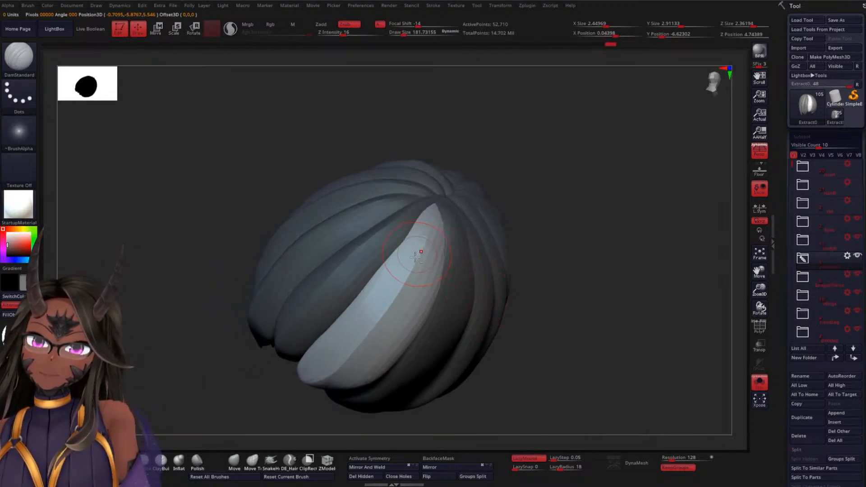
{"action": "left_click_drag", "start_coordinate": [547, 239], "coordinate": [498, 251]}
Mask all the hair except the wide lock beside the one just carved, toward the far side of the head
{"action": "key", "text": "w"}
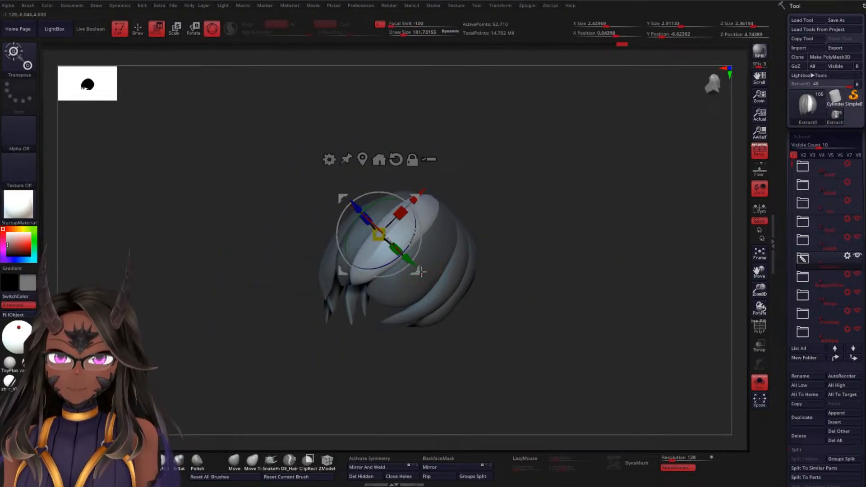
{"action": "left_click", "coordinate": [439, 253]}
{"action": "key", "text": "q"}
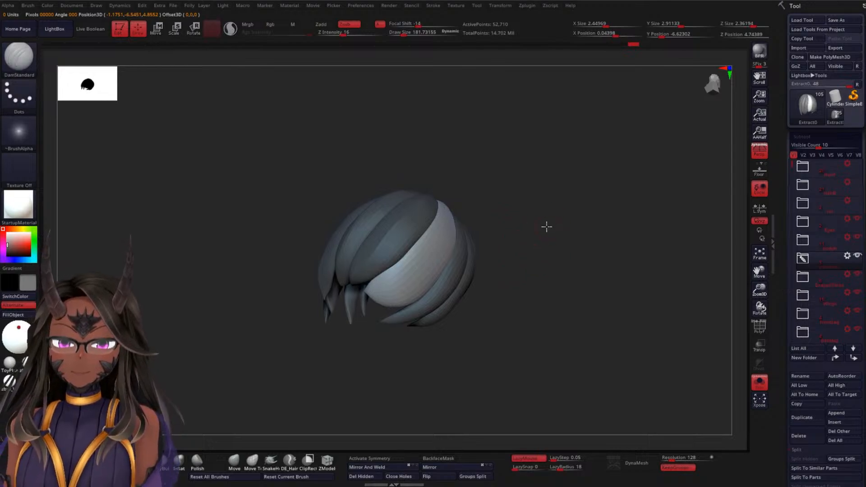
{"action": "left_click_drag", "start_coordinate": [547, 227], "coordinate": [364, 298]}
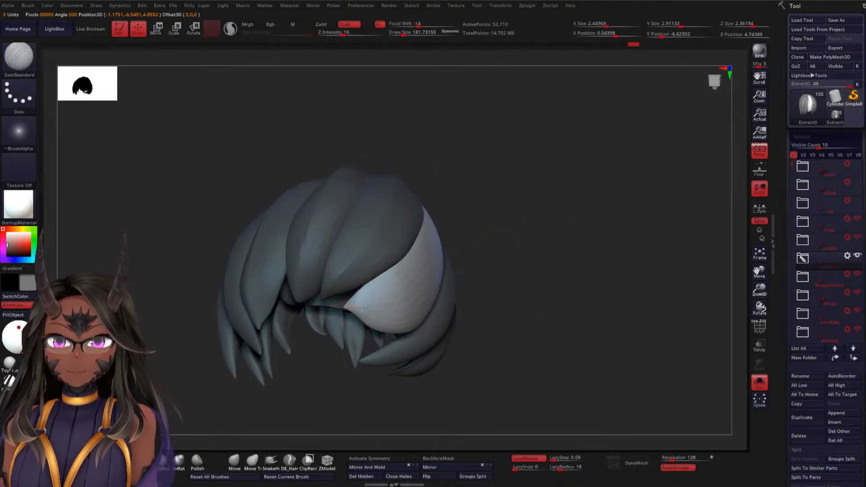
Carve a long strand groove along the unmasked wide lock from its lower tip up to the crown with DamStandard
{"action": "mouse_move", "coordinate": [451, 256]}
{"action": "left_mouse_down"}
{"action": "mouse_move", "coordinate": [447, 262]}
{"action": "mouse_move", "coordinate": [521, 269]}
{"action": "mouse_move", "coordinate": [478, 286]}
{"action": "left_mouse_up"}
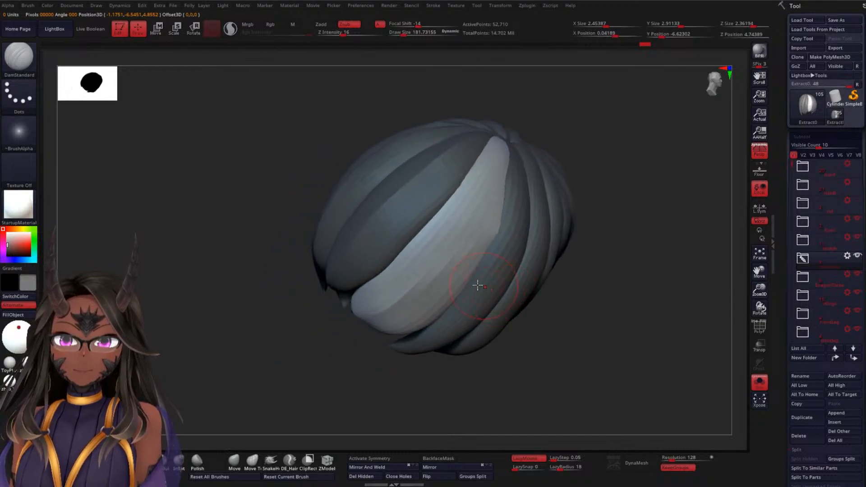
{"action": "mouse_move", "coordinate": [383, 310]}
{"action": "left_mouse_down"}
{"action": "mouse_move", "coordinate": [486, 203]}
{"action": "mouse_move", "coordinate": [507, 130]}
{"action": "left_mouse_up"}
{"action": "left_click_drag", "start_coordinate": [640, 211], "coordinate": [667, 168]}
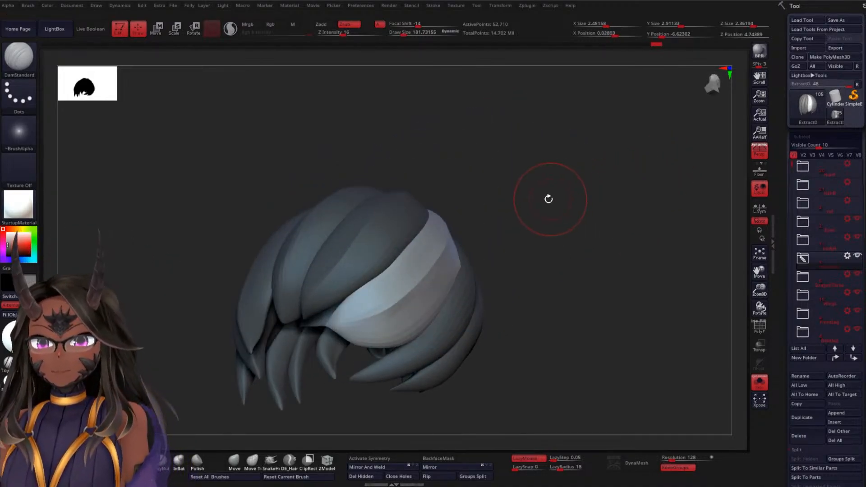
{"action": "mouse_move", "coordinate": [549, 199]}
{"action": "left_mouse_down"}
{"action": "mouse_move", "coordinate": [559, 239]}
{"action": "mouse_move", "coordinate": [508, 230]}
{"action": "mouse_move", "coordinate": [522, 259]}
{"action": "mouse_move", "coordinate": [524, 199]}
{"action": "left_mouse_up"}
{"action": "mouse_move", "coordinate": [523, 252]}
{"action": "left_mouse_down"}
{"action": "mouse_move", "coordinate": [524, 182]}
{"action": "mouse_move", "coordinate": [510, 267]}
{"action": "mouse_move", "coordinate": [509, 204]}
{"action": "mouse_move", "coordinate": [515, 292]}
{"action": "left_mouse_up"}
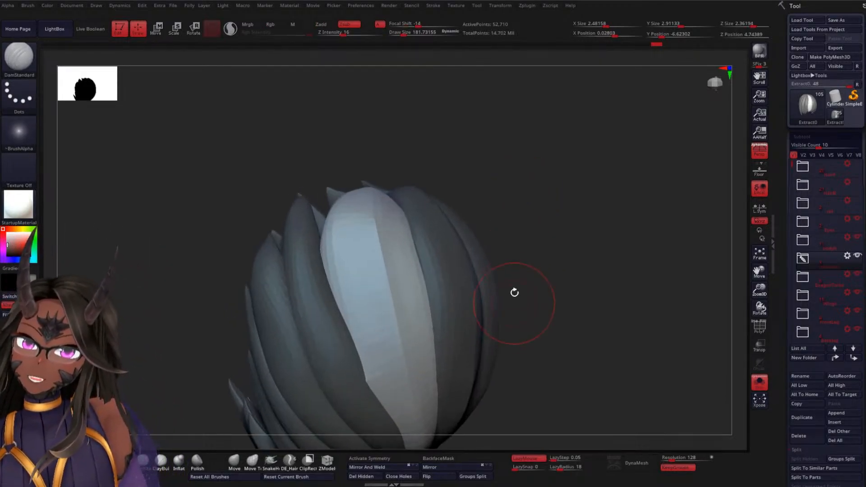
{"action": "left_click_drag", "start_coordinate": [541, 186], "coordinate": [571, 185]}
{"action": "mouse_move", "coordinate": [544, 264]}
{"action": "left_mouse_down", "text": "alt"}
{"action": "mouse_move", "coordinate": [550, 198]}
{"action": "mouse_move", "coordinate": [512, 220]}
{"action": "left_mouse_up", "text": "alt"}
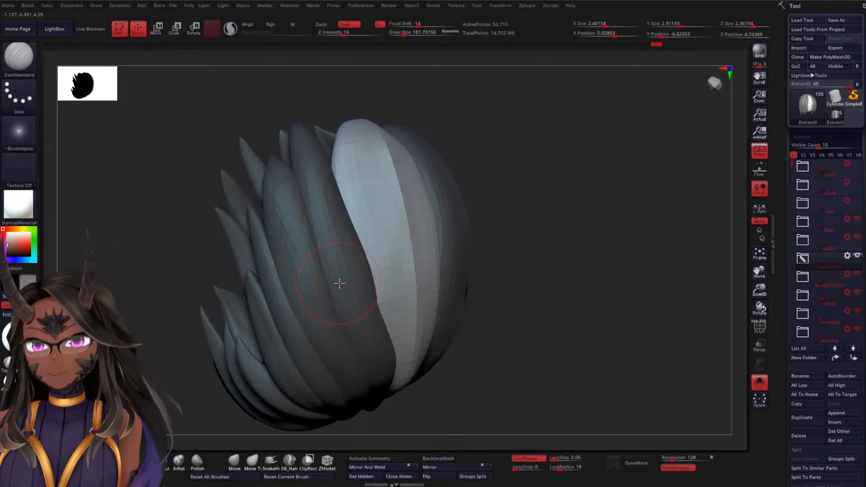
Mask all the hair except the narrow lock in front of the wide one and carve a strand groove from root to tip
{"action": "key", "text": "w"}
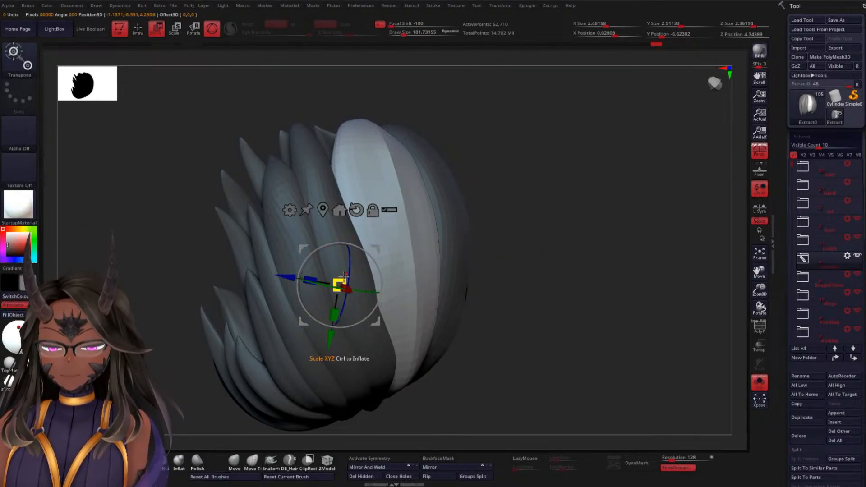
{"action": "left_click", "coordinate": [336, 234], "text": "alt"}
{"action": "key", "text": "q"}
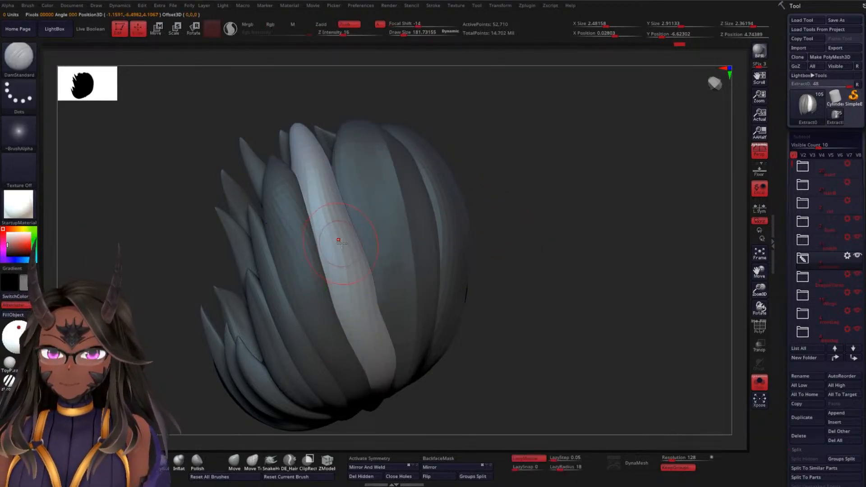
{"action": "left_click_drag", "start_coordinate": [520, 257], "coordinate": [511, 192]}
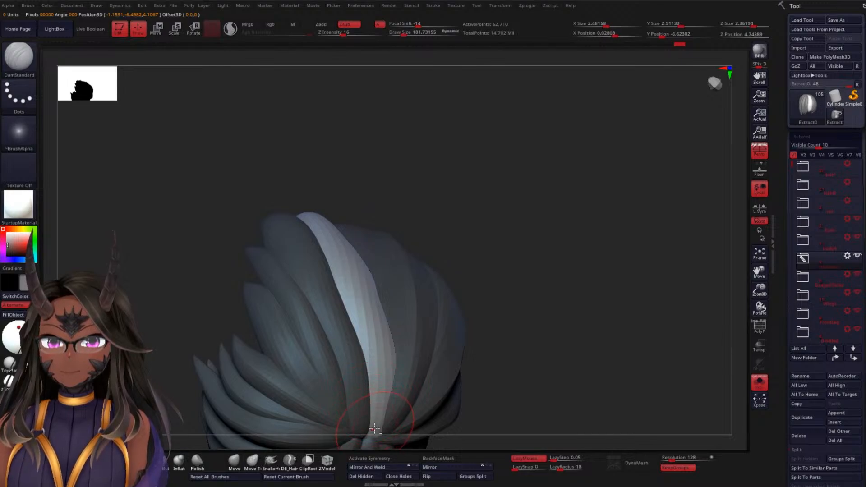
{"action": "mouse_move", "coordinate": [374, 429]}
{"action": "left_mouse_down"}
{"action": "mouse_move", "coordinate": [378, 397]}
{"action": "mouse_move", "coordinate": [350, 262]}
{"action": "left_mouse_up"}
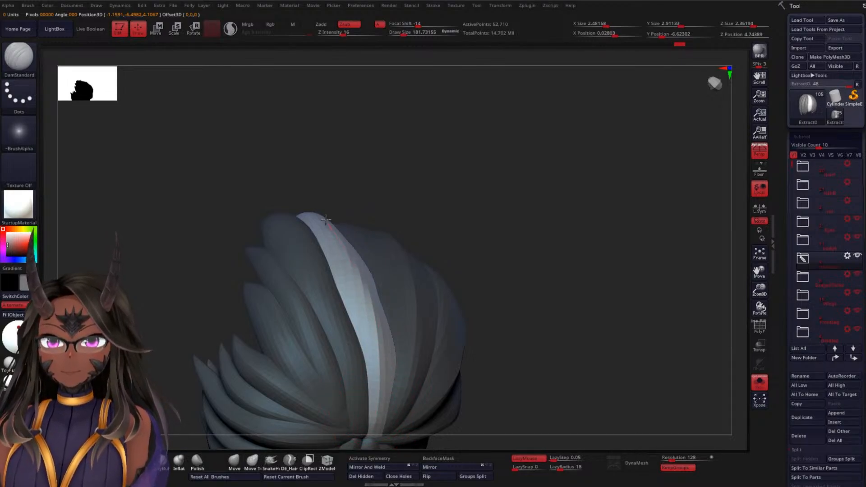
{"action": "left_click_drag", "start_coordinate": [451, 204], "coordinate": [445, 271]}
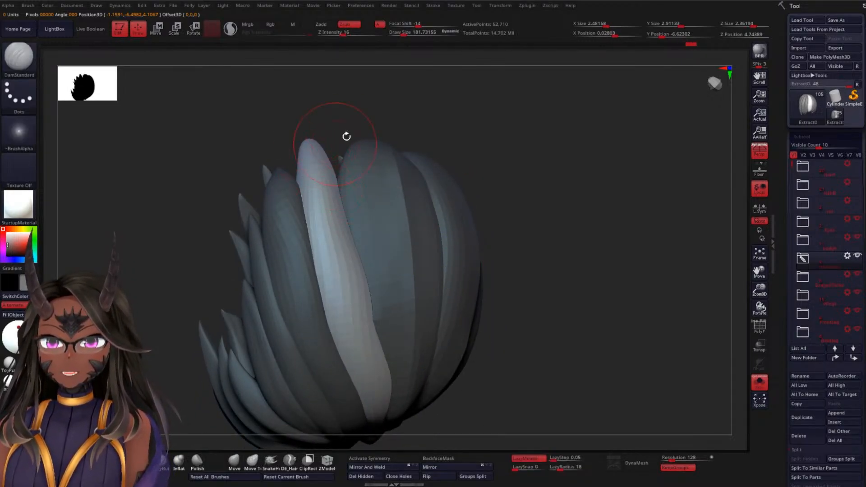
{"action": "left_click_drag", "start_coordinate": [347, 136], "coordinate": [486, 172]}
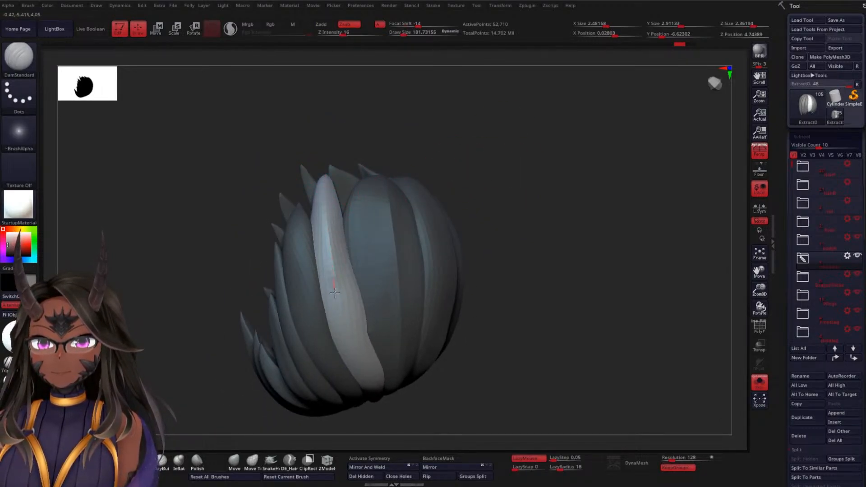
Mask all the hair except the next side lock in front of the narrow one just carved
{"action": "mouse_move", "coordinate": [443, 364]}
{"action": "left_mouse_down"}
{"action": "mouse_move", "coordinate": [474, 310]}
{"action": "mouse_move", "coordinate": [470, 277]}
{"action": "mouse_move", "coordinate": [488, 282]}
{"action": "mouse_move", "coordinate": [441, 360]}
{"action": "left_mouse_up"}
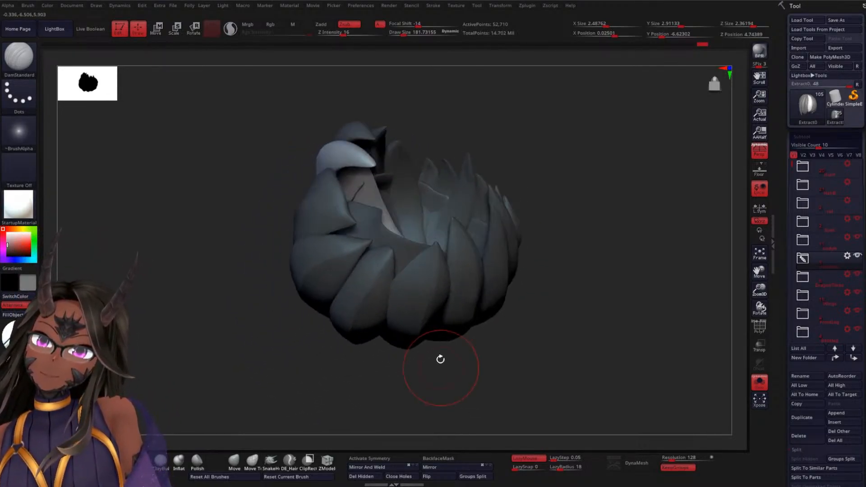
{"action": "mouse_move", "coordinate": [522, 118]}
{"action": "left_mouse_down"}
{"action": "mouse_move", "coordinate": [548, 174]}
{"action": "mouse_move", "coordinate": [583, 185]}
{"action": "mouse_move", "coordinate": [510, 242]}
{"action": "mouse_move", "coordinate": [412, 234]}
{"action": "left_mouse_up"}
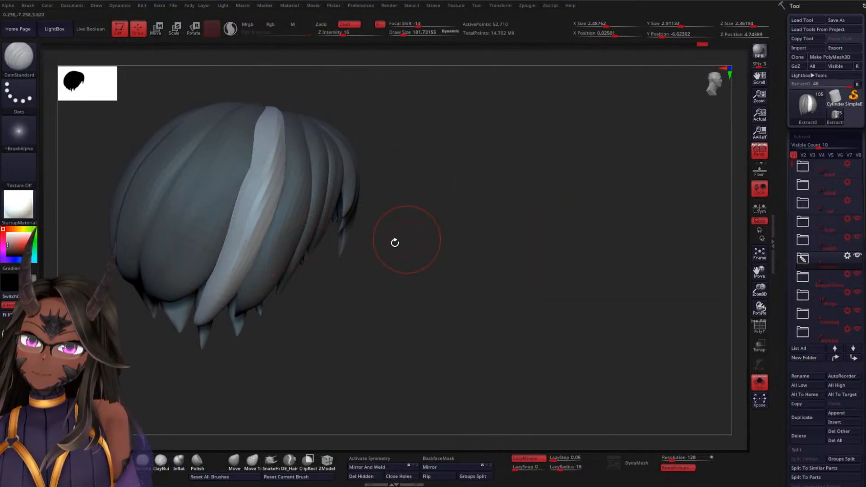
{"action": "left_click_drag", "start_coordinate": [482, 226], "coordinate": [460, 228]}
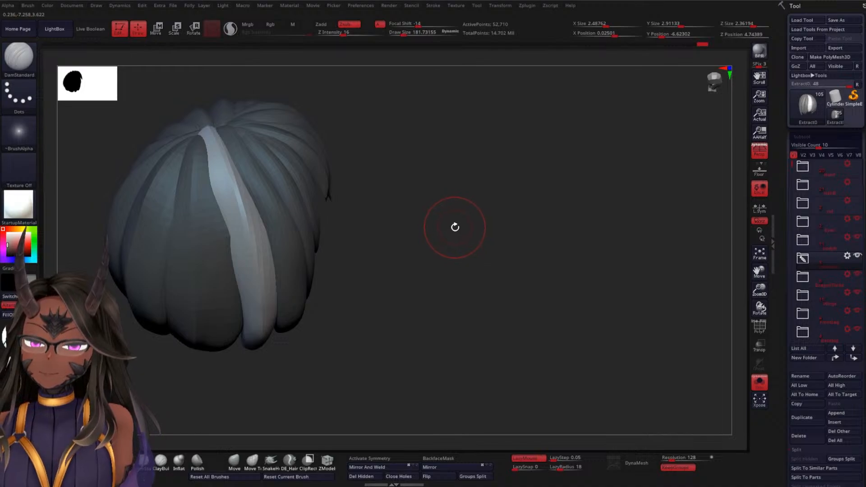
{"action": "key", "text": "w"}
{"action": "left_click", "coordinate": [292, 239]}
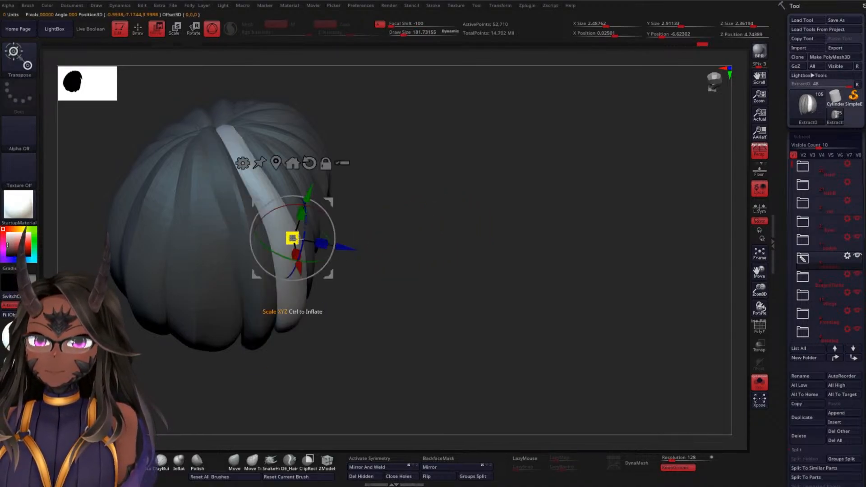
{"action": "key", "text": "q"}
{"action": "mouse_move", "coordinate": [422, 208]}
{"action": "left_mouse_down"}
{"action": "mouse_move", "coordinate": [427, 232]}
{"action": "mouse_move", "coordinate": [472, 191]}
{"action": "mouse_move", "coordinate": [503, 234]}
{"action": "mouse_move", "coordinate": [491, 199]}
{"action": "left_mouse_up"}
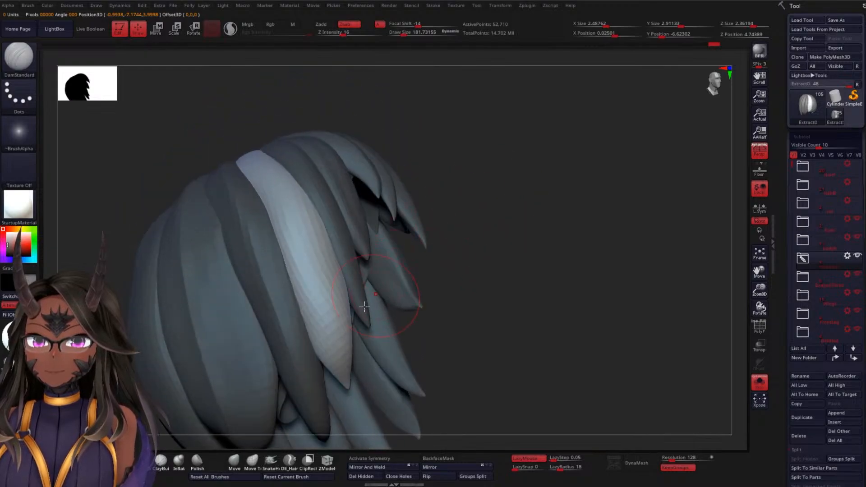
Carve strand grooves along the unmasked side lock between its lower tip and the crown with DamStandard
{"action": "left_click_drag", "start_coordinate": [347, 390], "coordinate": [339, 358]}
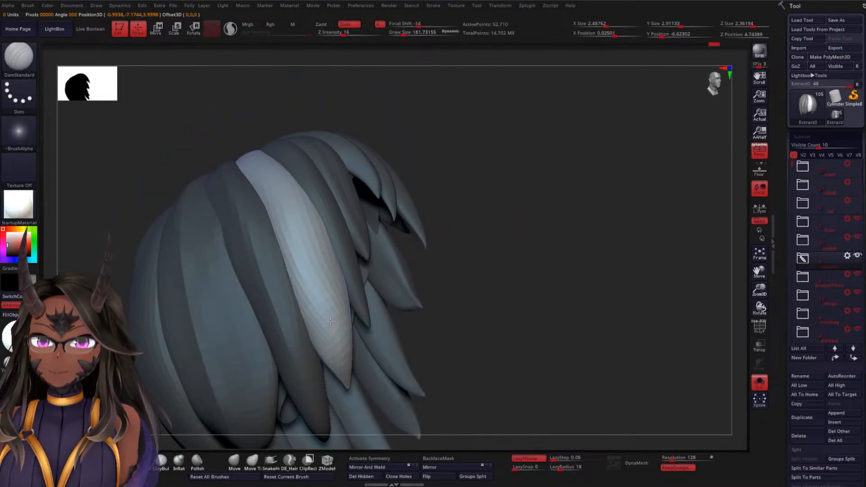
{"action": "left_click_drag", "start_coordinate": [318, 280], "coordinate": [280, 201]}
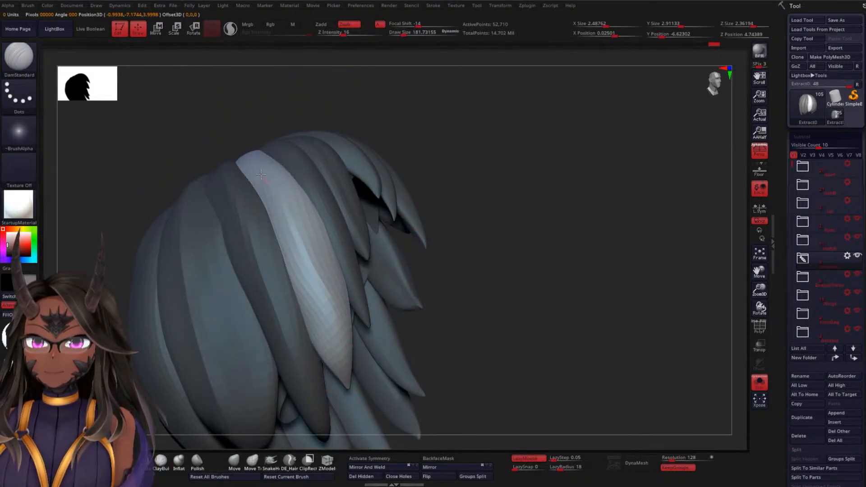
{"action": "mouse_move", "coordinate": [504, 168]}
{"action": "left_mouse_down"}
{"action": "mouse_move", "coordinate": [503, 199]}
{"action": "mouse_move", "coordinate": [511, 183]}
{"action": "left_mouse_up"}
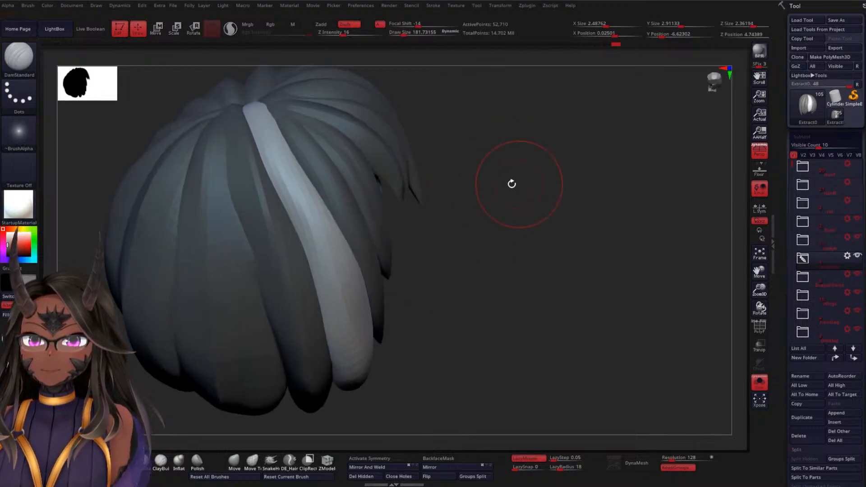
{"action": "mouse_move", "coordinate": [262, 131]}
{"action": "left_mouse_down"}
{"action": "mouse_move", "coordinate": [336, 270]}
{"action": "mouse_move", "coordinate": [360, 359]}
{"action": "left_mouse_up"}
Mask all the hair except the slim side lock in front of the one just carved
{"action": "mouse_move", "coordinate": [493, 299]}
{"action": "left_mouse_down"}
{"action": "mouse_move", "coordinate": [483, 315]}
{"action": "mouse_move", "coordinate": [594, 315]}
{"action": "mouse_move", "coordinate": [551, 217]}
{"action": "mouse_move", "coordinate": [522, 277]}
{"action": "mouse_move", "coordinate": [570, 243]}
{"action": "left_mouse_up"}
{"action": "left_click_drag", "start_coordinate": [495, 208], "coordinate": [461, 274], "text": "alt"}
{"action": "key", "text": "w"}
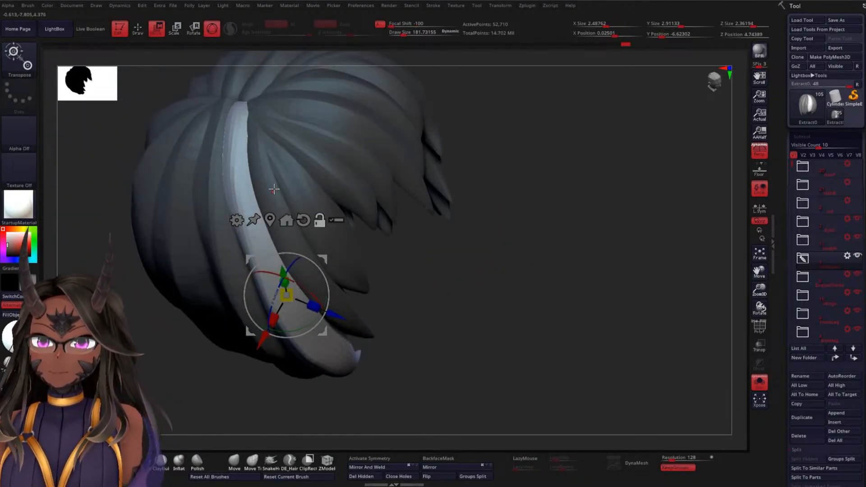
{"action": "left_click", "coordinate": [266, 187], "text": "alt"}
{"action": "left_click", "coordinate": [311, 279], "text": "ctrl"}
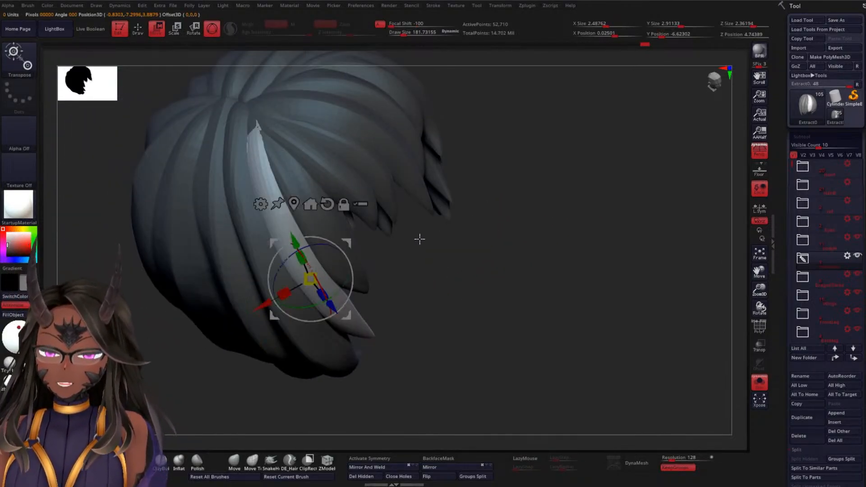
{"action": "key", "text": "q"}
{"action": "left_click_drag", "start_coordinate": [504, 242], "coordinate": [553, 214]}
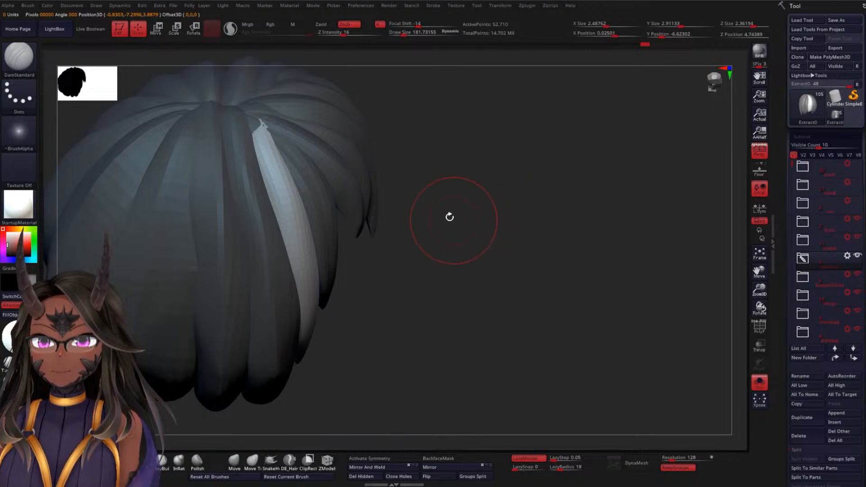
Pull the slim lock's root into place at the crown using the Move brush at a draw size of about 239
{"action": "left_click", "coordinate": [234, 460]}
{"action": "key", "text": "space"}
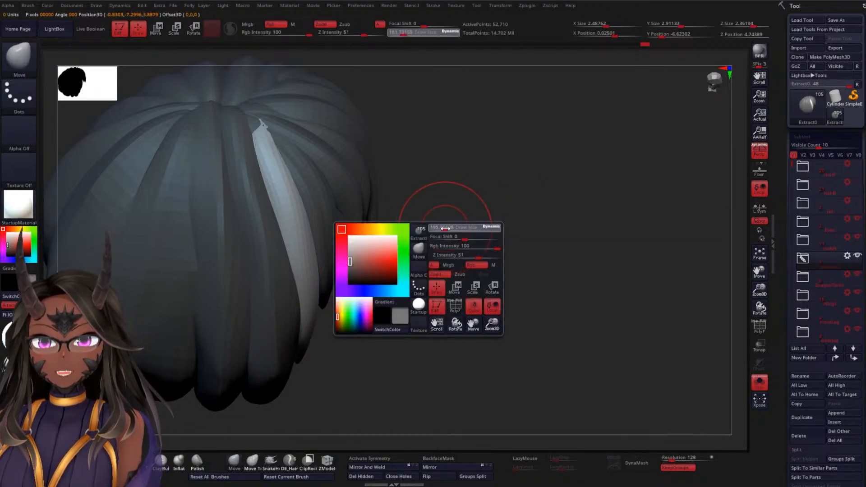
{"action": "left_click_drag", "start_coordinate": [445, 229], "coordinate": [454, 226]}
{"action": "left_click_drag", "start_coordinate": [259, 119], "coordinate": [247, 117]}
{"action": "left_click_drag", "start_coordinate": [436, 161], "coordinate": [361, 176]}
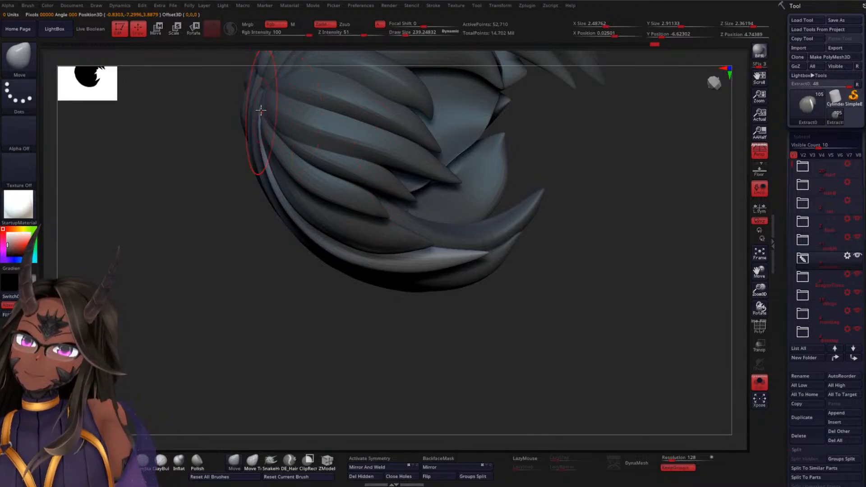
{"action": "left_click_drag", "start_coordinate": [261, 145], "coordinate": [253, 153]}
{"action": "mouse_move", "coordinate": [170, 232]}
{"action": "left_mouse_down"}
{"action": "mouse_move", "coordinate": [229, 242]}
{"action": "mouse_move", "coordinate": [269, 164]}
{"action": "left_mouse_up"}
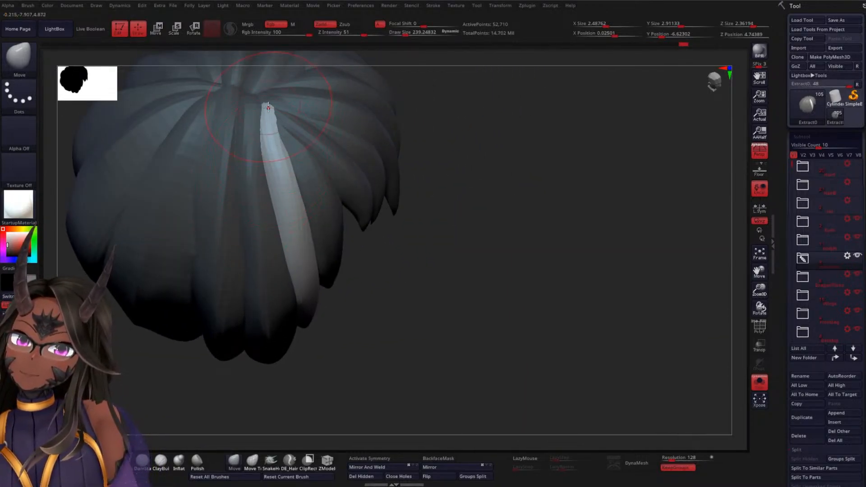
{"action": "left_click_drag", "start_coordinate": [265, 104], "coordinate": [286, 135]}
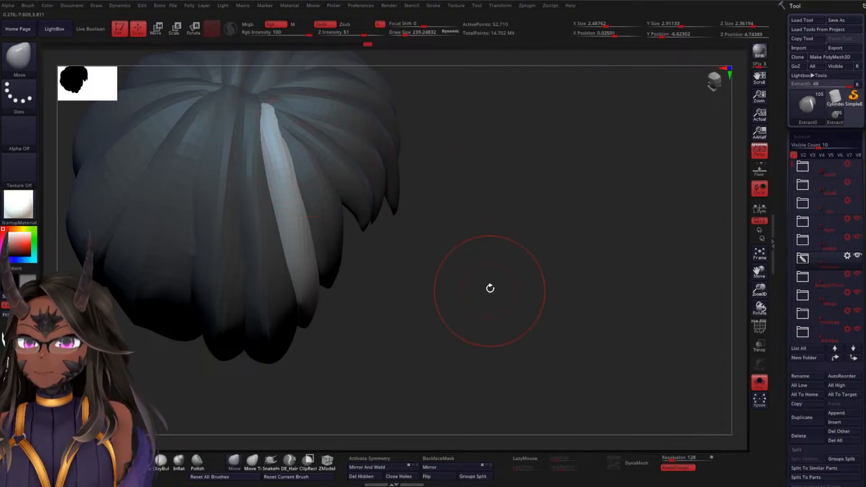
Carve a strand groove along the slim side lock from root to tip using DamStandard at a draw size of about 144
{"action": "left_click_drag", "start_coordinate": [489, 286], "coordinate": [490, 220]}
{"action": "key", "text": "b"}
{"action": "key", "text": "d"}
{"action": "key", "text": "s"}
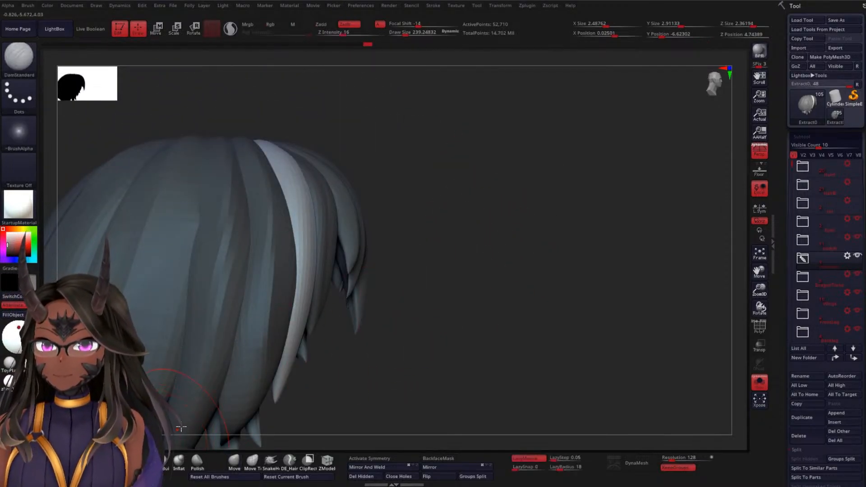
{"action": "key", "text": "space"}
{"action": "mouse_move", "coordinate": [543, 227]}
{"action": "left_mouse_down"}
{"action": "mouse_move", "coordinate": [519, 245]}
{"action": "mouse_move", "coordinate": [488, 231]}
{"action": "left_mouse_up"}
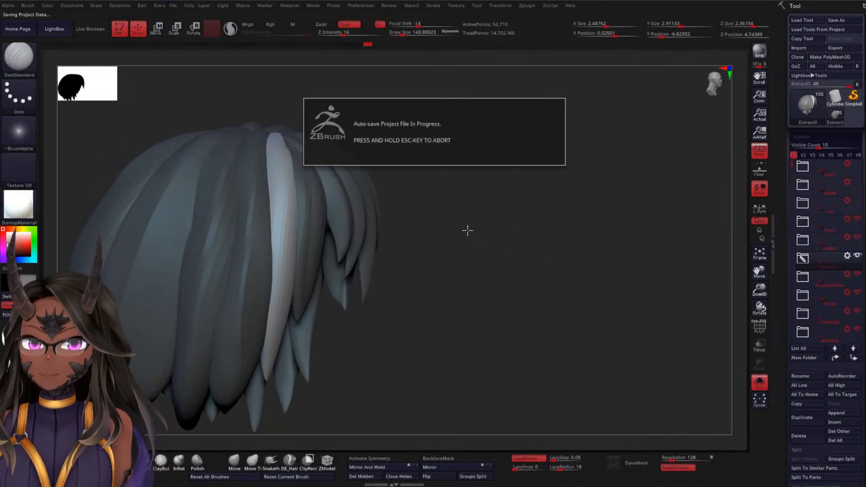
{"action": "left_click_drag", "start_coordinate": [484, 233], "coordinate": [474, 231]}
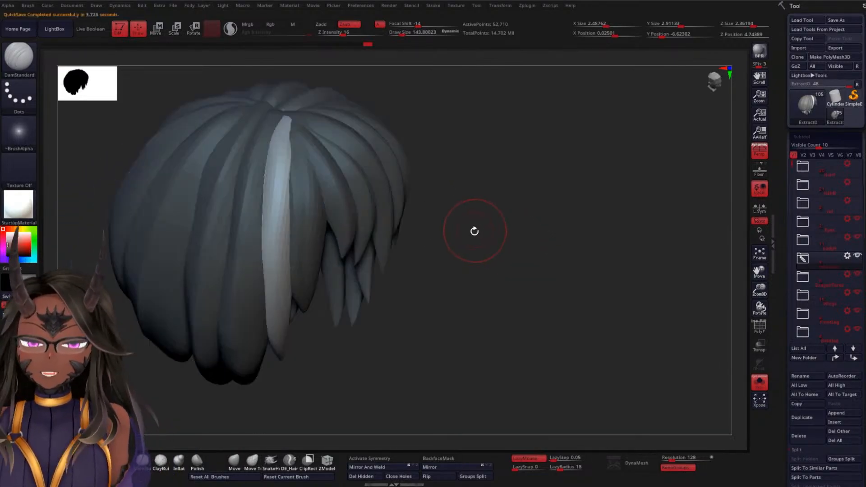
{"action": "left_click_drag", "start_coordinate": [461, 200], "coordinate": [465, 222]}
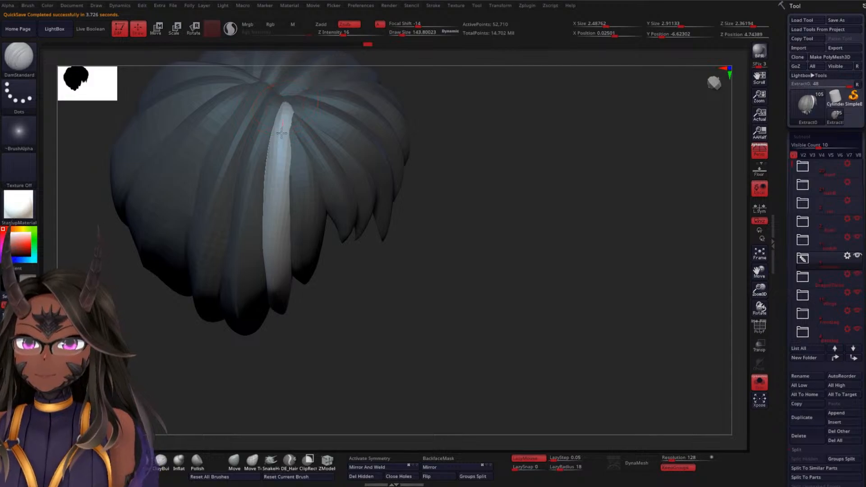
{"action": "left_click_drag", "start_coordinate": [281, 133], "coordinate": [278, 280]}
{"action": "left_click_drag", "start_coordinate": [343, 323], "coordinate": [348, 290]}
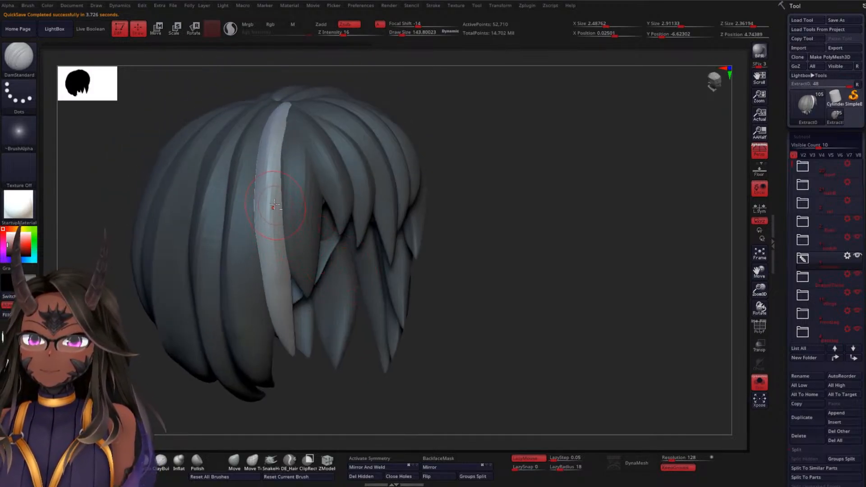
{"action": "left_click_drag", "start_coordinate": [511, 269], "coordinate": [458, 230]}
Mask all the hair except the short lock framing the face, in front of the slim side lock
{"action": "left_click_drag", "start_coordinate": [268, 288], "coordinate": [235, 288]}
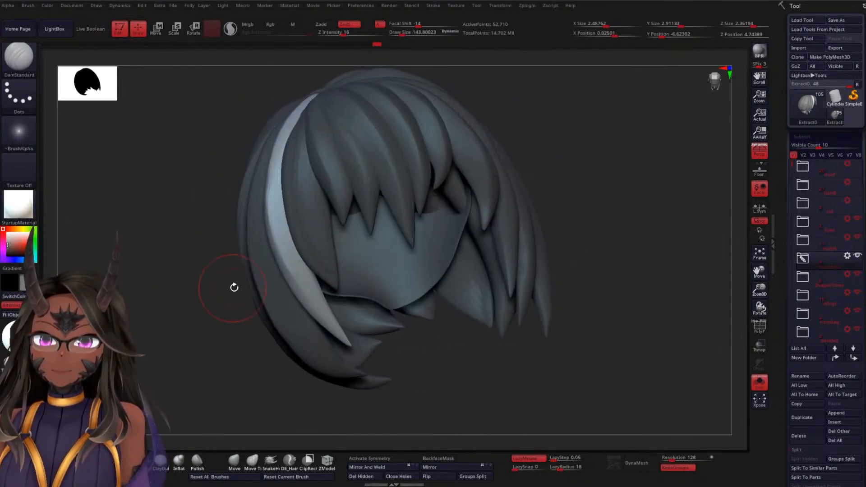
{"action": "left_click_drag", "start_coordinate": [554, 168], "coordinate": [585, 164]}
{"action": "left_click_drag", "start_coordinate": [505, 180], "coordinate": [494, 185]}
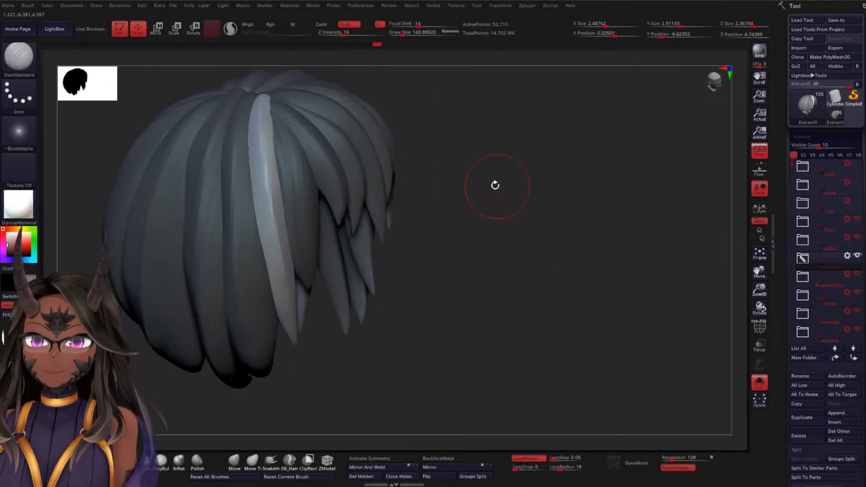
{"action": "key", "text": "w"}
{"action": "left_click", "coordinate": [301, 190], "text": "alt"}
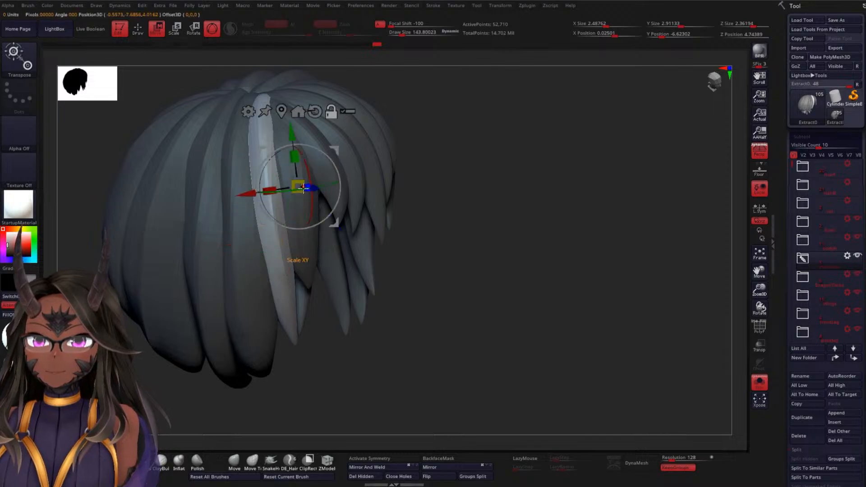
{"action": "left_click", "coordinate": [306, 249], "text": "ctrl"}
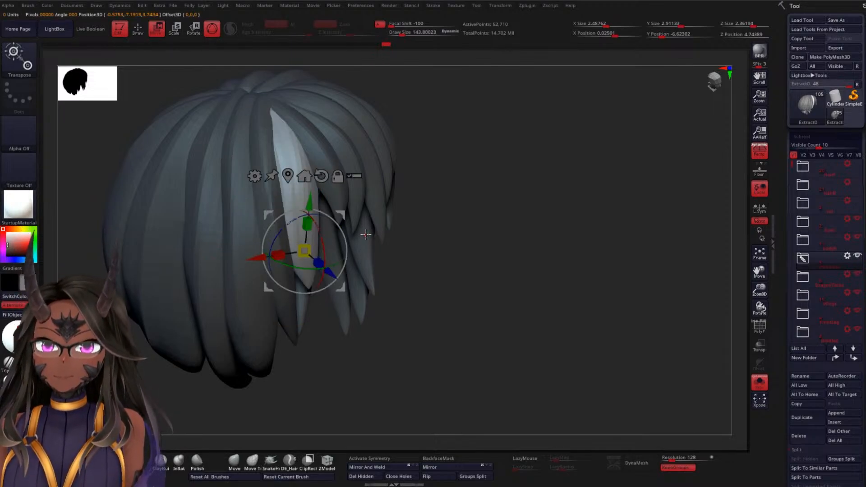
{"action": "key", "text": "q"}
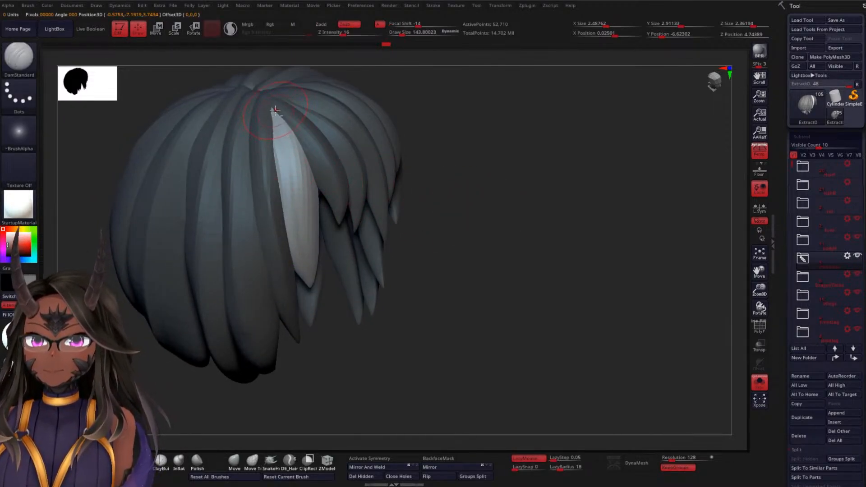
Carve strand grooves on the unmasked face-framing lock and clear the mask from the whole hair
{"action": "left_click_drag", "start_coordinate": [474, 305], "coordinate": [453, 317]}
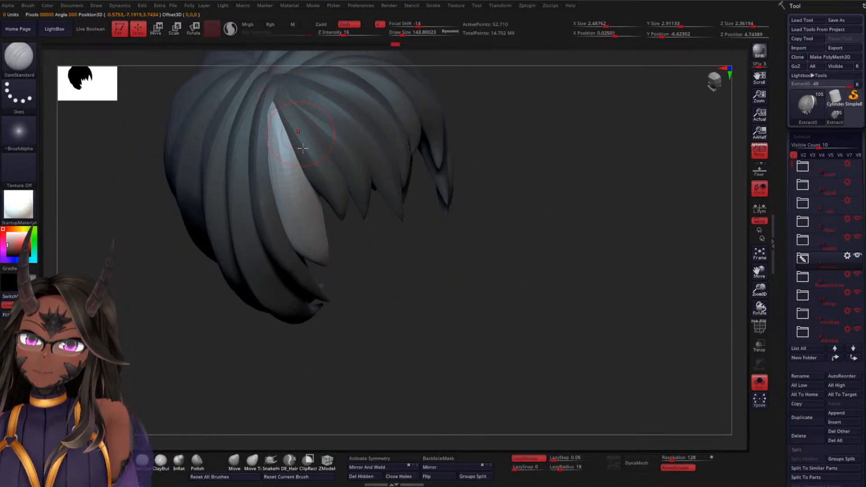
{"action": "mouse_move", "coordinate": [392, 275]}
{"action": "left_mouse_down"}
{"action": "mouse_move", "coordinate": [421, 265]}
{"action": "mouse_move", "coordinate": [445, 242]}
{"action": "mouse_move", "coordinate": [413, 257]}
{"action": "mouse_move", "coordinate": [464, 298]}
{"action": "mouse_move", "coordinate": [445, 309]}
{"action": "mouse_move", "coordinate": [452, 315]}
{"action": "mouse_move", "coordinate": [411, 328]}
{"action": "mouse_move", "coordinate": [529, 291]}
{"action": "left_mouse_up"}
{"action": "left_click_drag", "start_coordinate": [419, 234], "coordinate": [469, 255]}
{"action": "mouse_move", "coordinate": [500, 202]}
{"action": "left_mouse_down"}
{"action": "mouse_move", "coordinate": [586, 207]}
{"action": "mouse_move", "coordinate": [545, 185]}
{"action": "mouse_move", "coordinate": [558, 240]}
{"action": "left_mouse_up"}
{"action": "left_click_drag", "start_coordinate": [611, 261], "coordinate": [582, 202]}
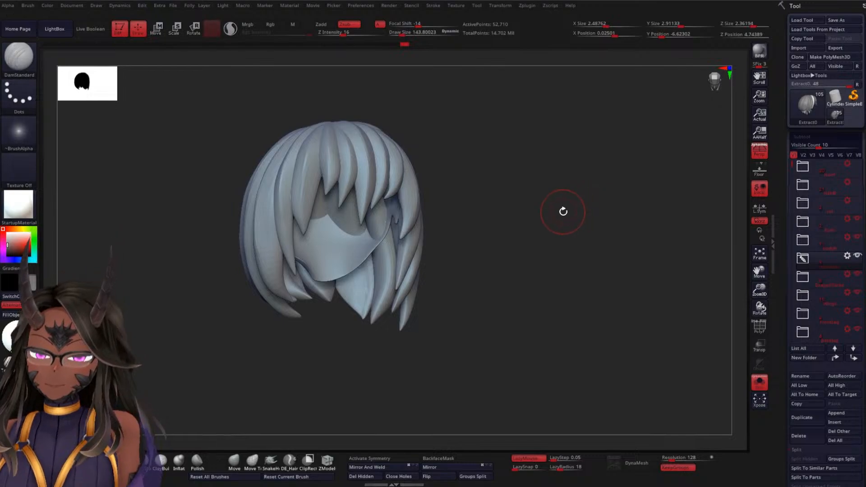
Show the rest of the figure again and nudge the hair locks near the crown using Move Topological at a draw size of about 288
{"action": "left_click", "coordinate": [760, 383]}
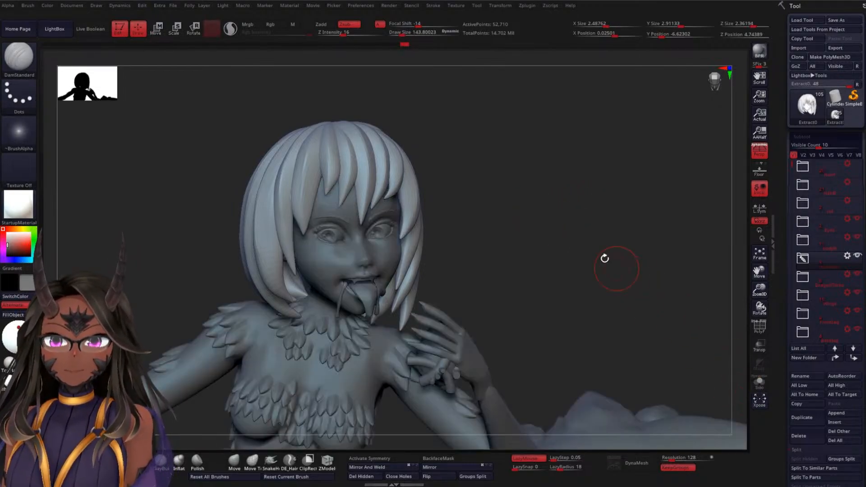
{"action": "left_click_drag", "start_coordinate": [605, 258], "coordinate": [365, 249]}
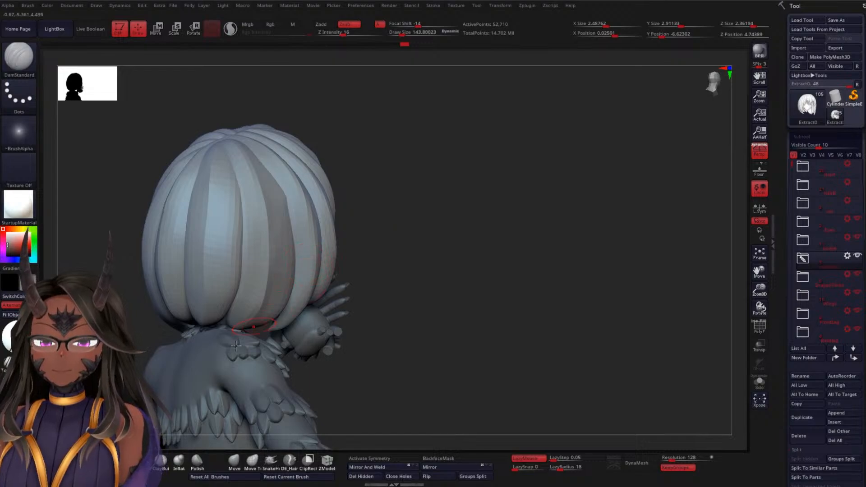
{"action": "left_click", "coordinate": [253, 462]}
{"action": "key", "text": "space"}
{"action": "mouse_move", "coordinate": [430, 222]}
{"action": "left_mouse_down"}
{"action": "mouse_move", "coordinate": [440, 223]}
{"action": "mouse_move", "coordinate": [281, 200]}
{"action": "left_mouse_up"}
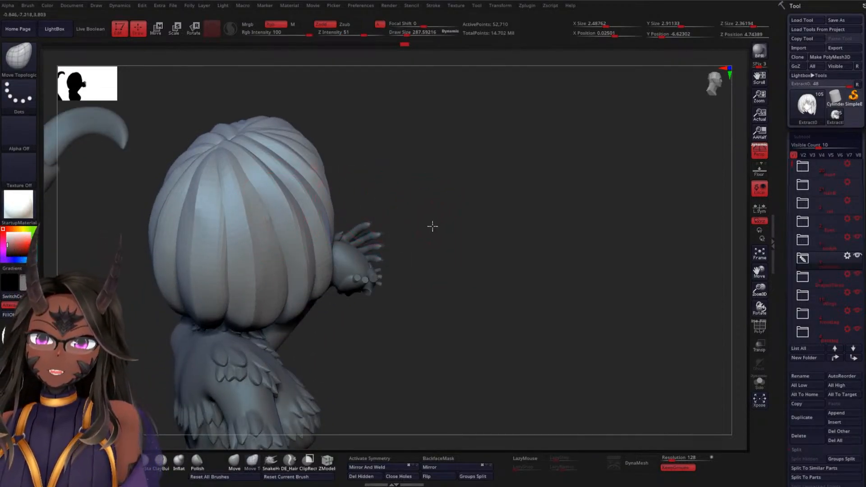
{"action": "mouse_move", "coordinate": [432, 227]}
{"action": "left_mouse_down"}
{"action": "mouse_move", "coordinate": [271, 218]}
{"action": "mouse_move", "coordinate": [297, 278]}
{"action": "left_mouse_up"}
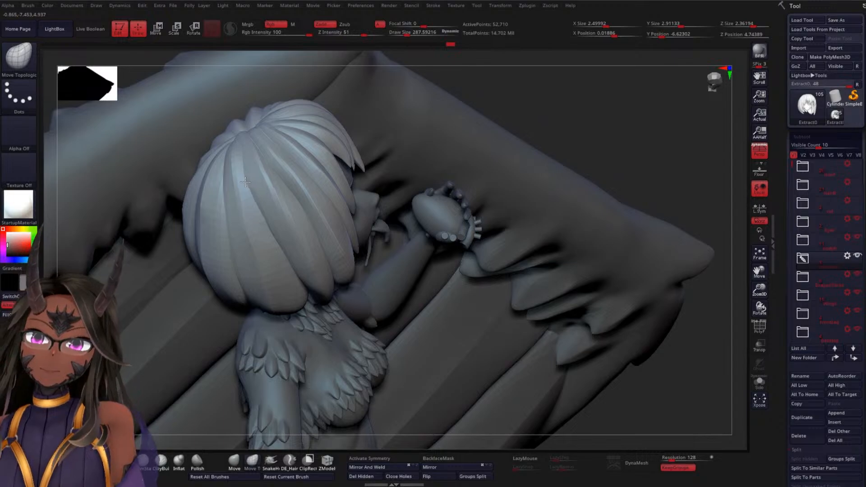
{"action": "left_click_drag", "start_coordinate": [236, 157], "coordinate": [266, 156]}
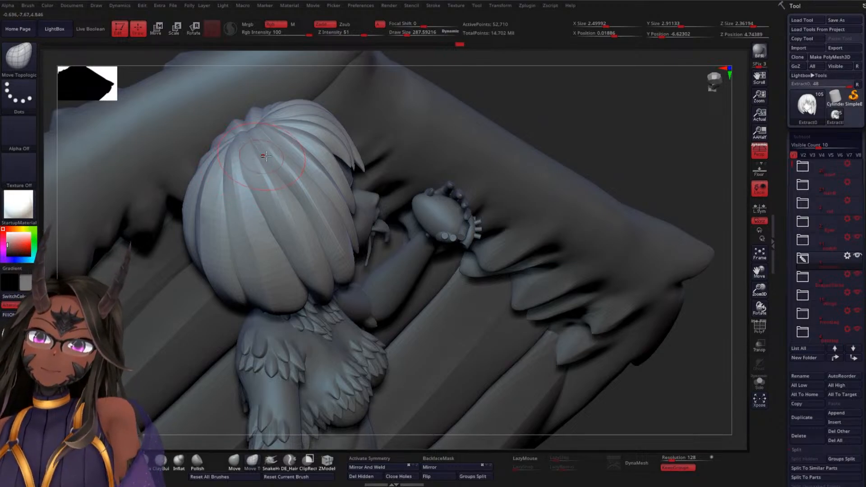
Save the tool to disk and subdivide the hair mesh once
{"action": "right_click_drag", "start_coordinate": [619, 138], "coordinate": [461, 167]}
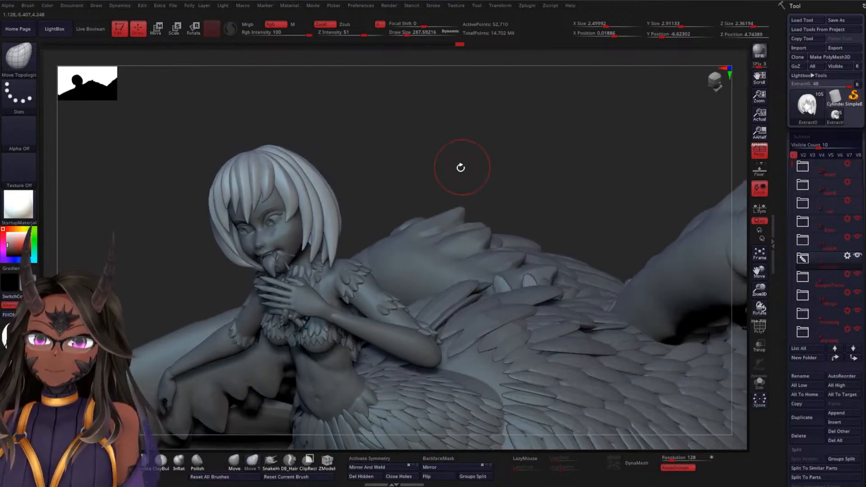
{"action": "right_click_drag", "start_coordinate": [429, 125], "coordinate": [517, 133]}
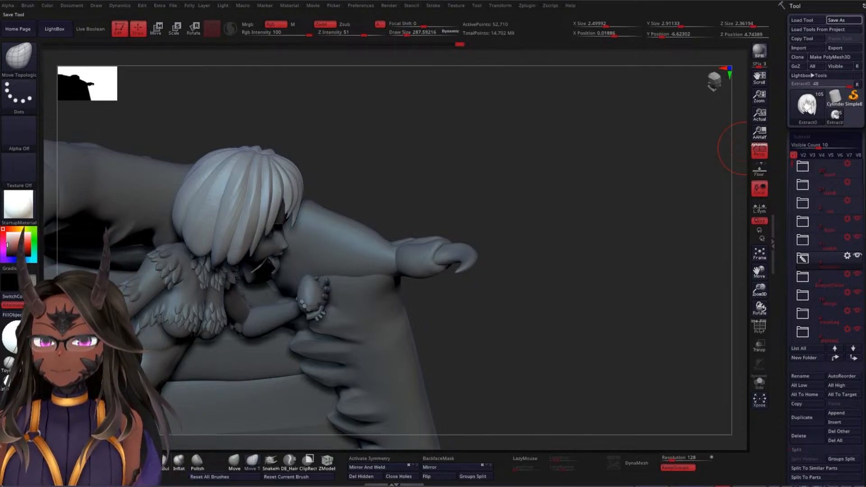
{"action": "left_click_drag", "start_coordinate": [746, 148], "coordinate": [455, 190]}
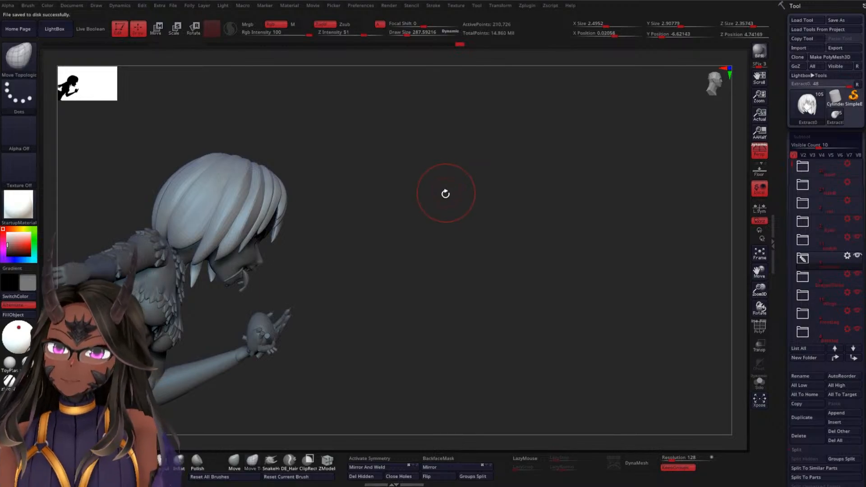
Isolate the rider's hair mesh from the figure and select the Extract0 subtool inside its folder
{"action": "left_click_drag", "start_coordinate": [435, 185], "coordinate": [504, 196]}
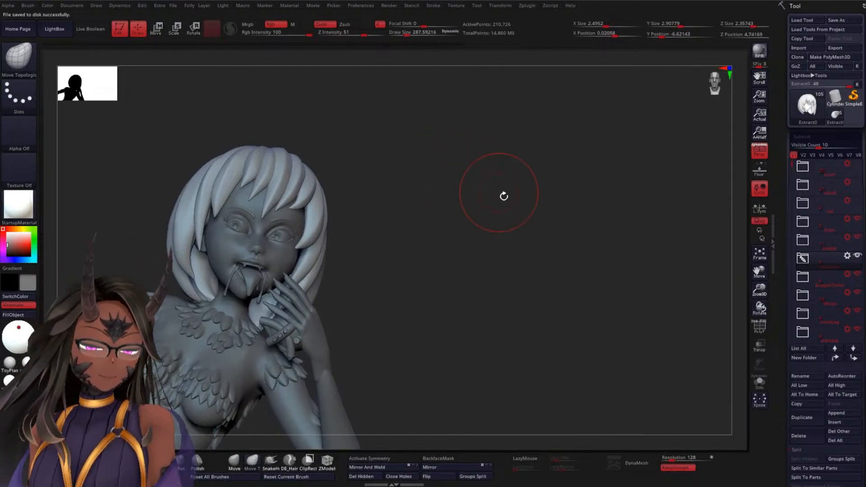
{"action": "left_click", "coordinate": [761, 384]}
{"action": "left_click_drag", "start_coordinate": [461, 240], "coordinate": [443, 257]}
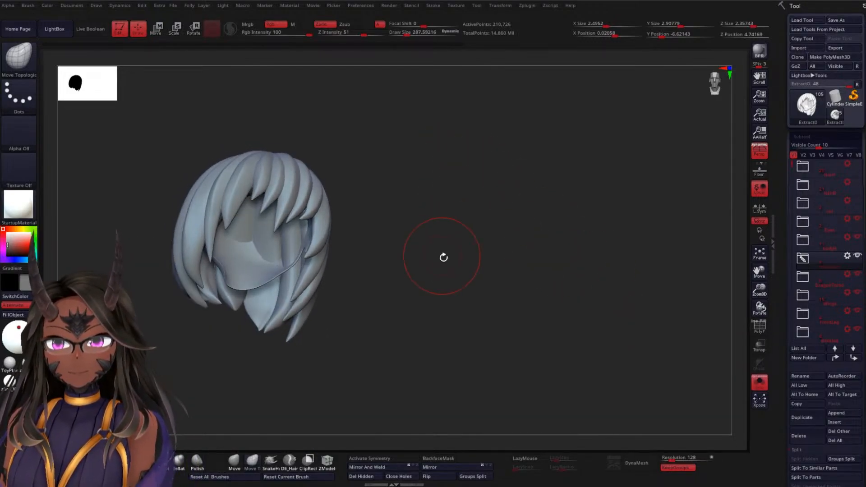
{"action": "left_click", "coordinate": [803, 258]}
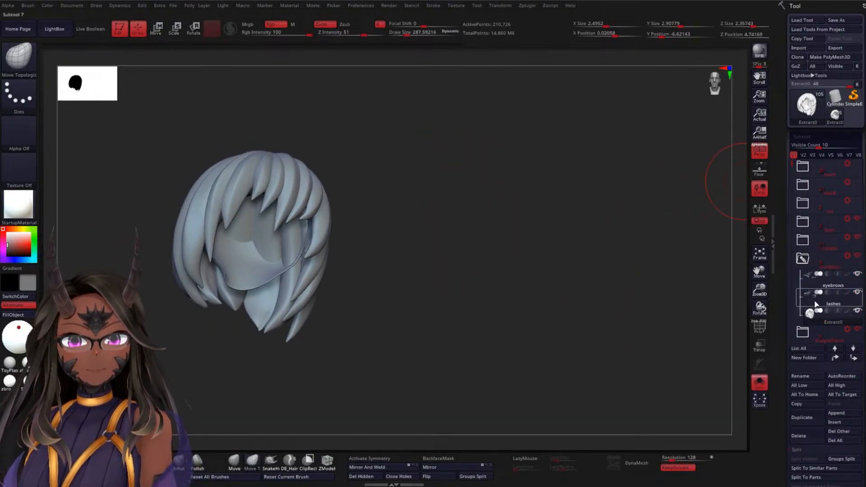
{"action": "left_click", "coordinate": [821, 317]}
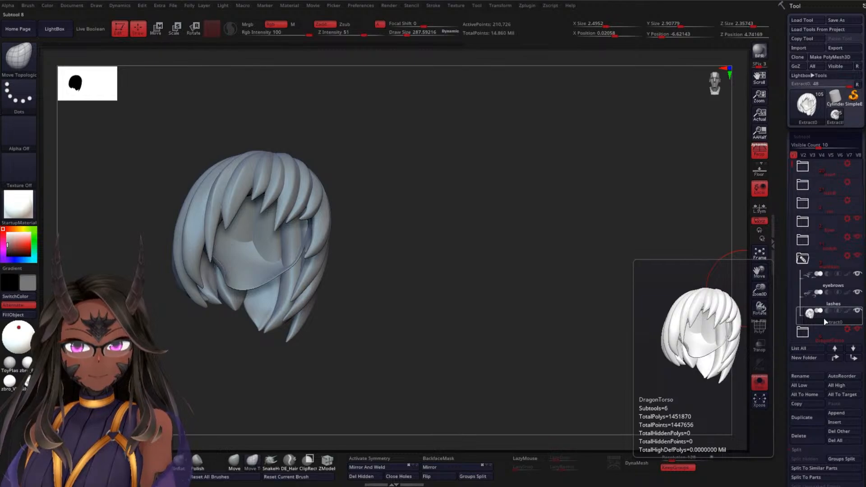
Show the hair's polygroups, isolate the dark green scalp cap, mask it and bring the other locks back into view
{"action": "key", "text": "shift+f"}
{"action": "left_click_drag", "start_coordinate": [467, 226], "coordinate": [501, 276], "text": "alt"}
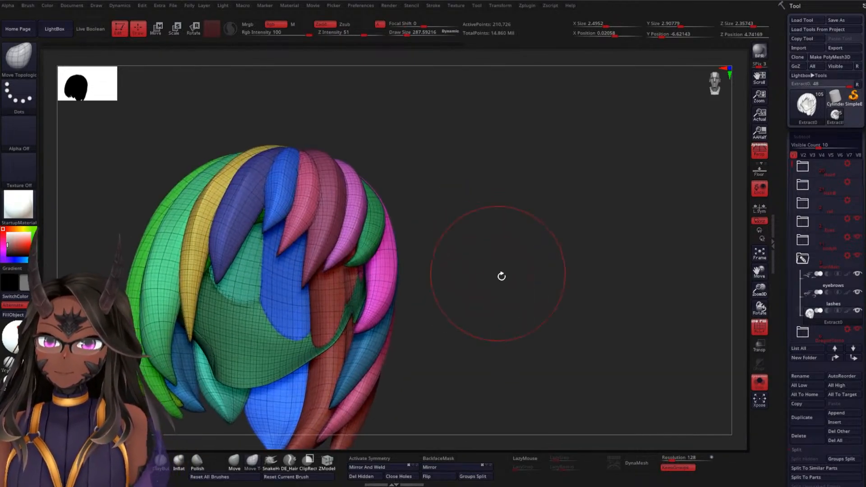
{"action": "mouse_move", "coordinate": [527, 304]}
{"action": "left_mouse_down", "text": "alt"}
{"action": "mouse_move", "coordinate": [541, 228]}
{"action": "mouse_move", "coordinate": [526, 232]}
{"action": "left_mouse_up", "text": "alt"}
{"action": "key", "text": "space"}
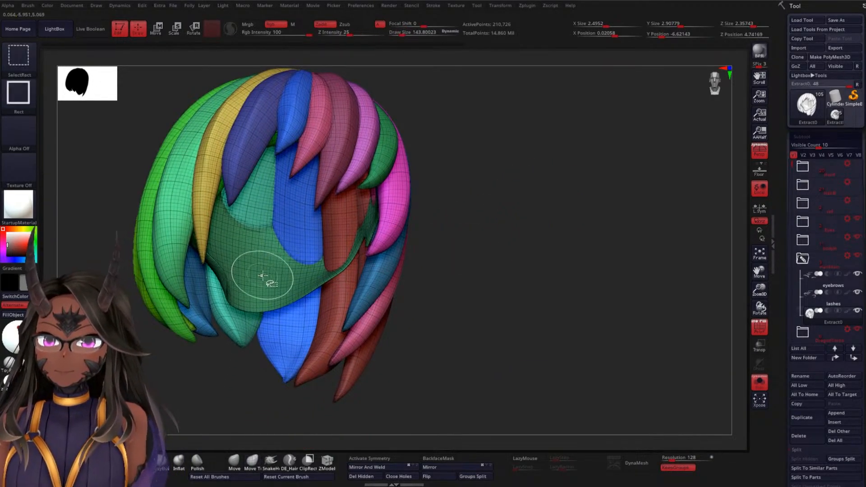
{"action": "left_click", "coordinate": [262, 275], "text": "ctrl+shift"}
{"action": "mouse_move", "coordinate": [431, 300]}
{"action": "left_mouse_down"}
{"action": "mouse_move", "coordinate": [444, 256]}
{"action": "mouse_move", "coordinate": [476, 280]}
{"action": "mouse_move", "coordinate": [488, 273]}
{"action": "left_mouse_up"}
{"action": "mouse_move", "coordinate": [514, 135]}
{"action": "left_mouse_down", "text": "ctrl"}
{"action": "mouse_move", "coordinate": [285, 306]}
{"action": "mouse_move", "coordinate": [202, 346]}
{"action": "left_mouse_up", "text": "ctrl"}
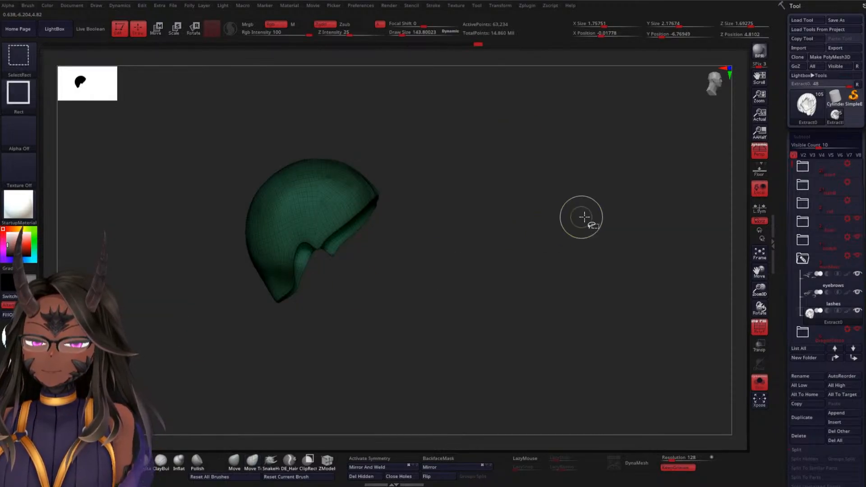
{"action": "left_click", "coordinate": [585, 217], "text": "ctrl+shift"}
{"action": "left_click_drag", "start_coordinate": [575, 199], "coordinate": [543, 214]}
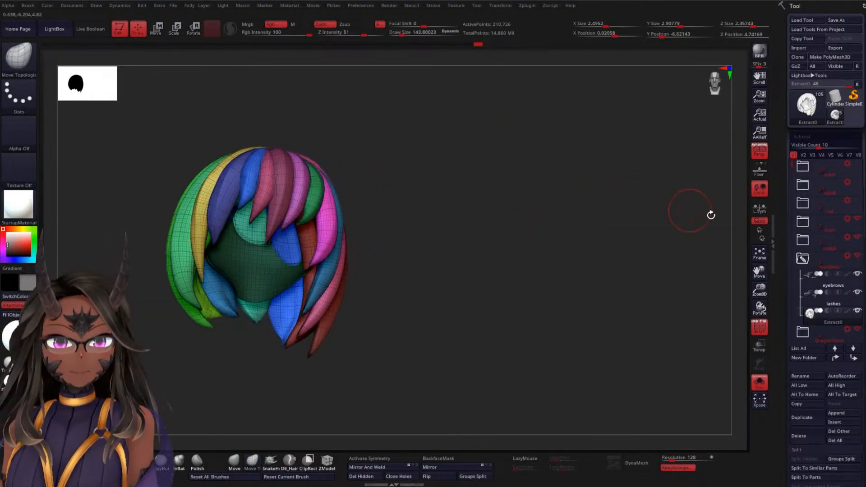
Lower the hair to subdivision level 1 and split the masked scalp cap into its own subtool
{"action": "scroll", "coordinate": [790, 270], "scroll_direction": "down", "scroll_amount": 3}
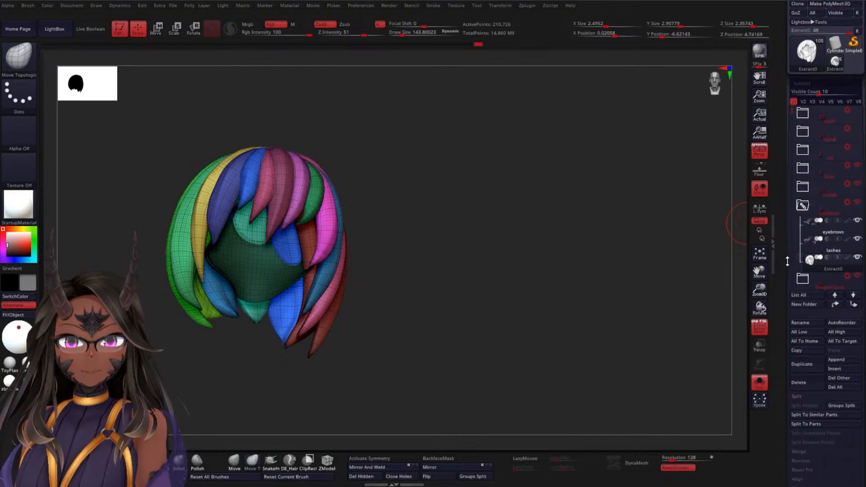
{"action": "scroll", "coordinate": [794, 262], "scroll_direction": "down", "scroll_amount": 10}
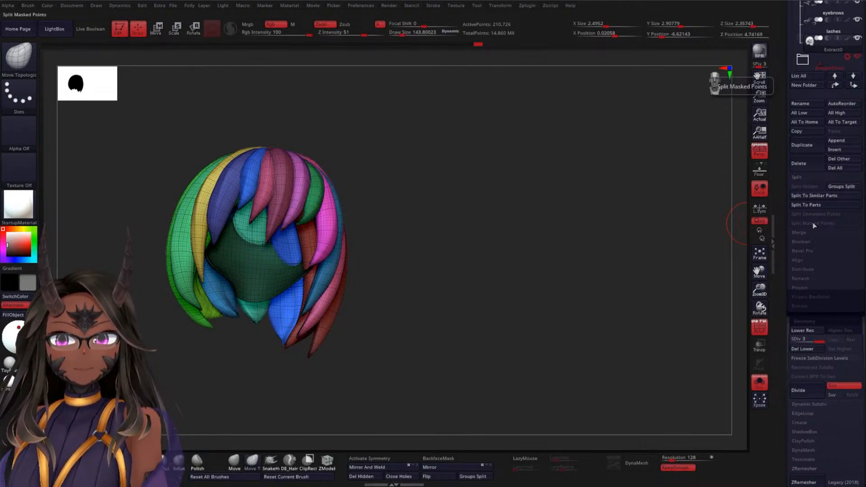
{"action": "left_click", "coordinate": [622, 207], "text": "ctrl"}
{"action": "left_click", "coordinate": [626, 206], "text": "ctrl"}
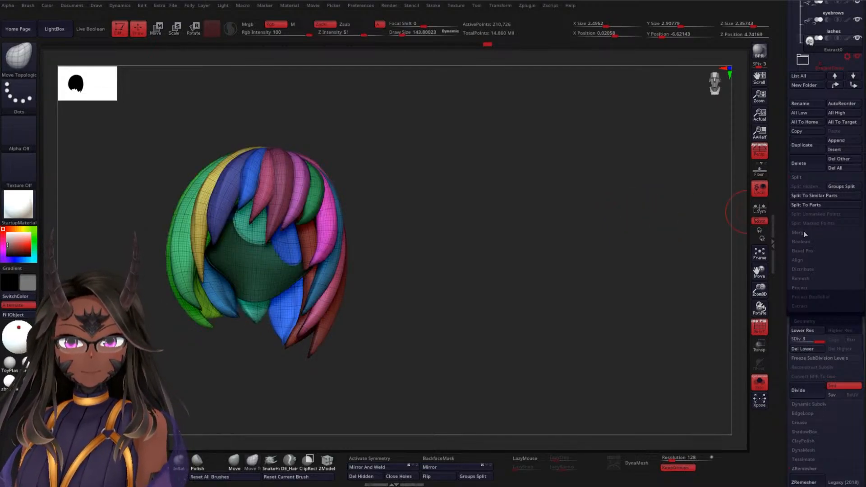
{"action": "left_click", "coordinate": [788, 341]}
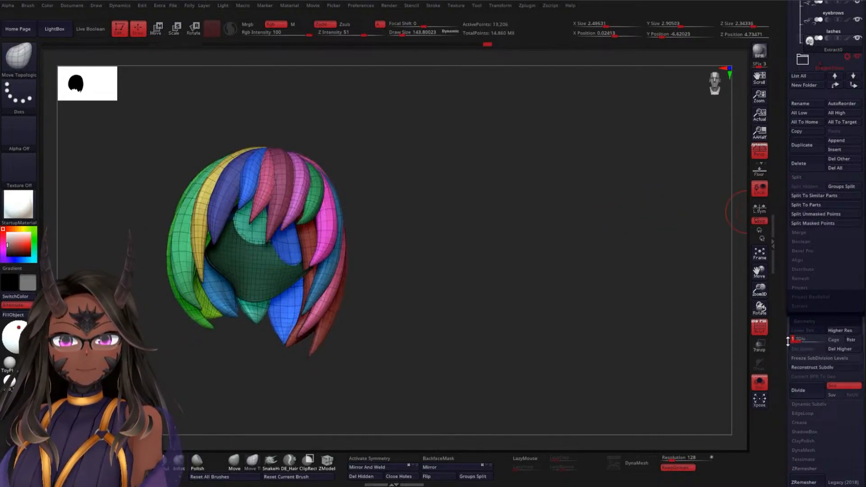
{"action": "left_click", "coordinate": [824, 223]}
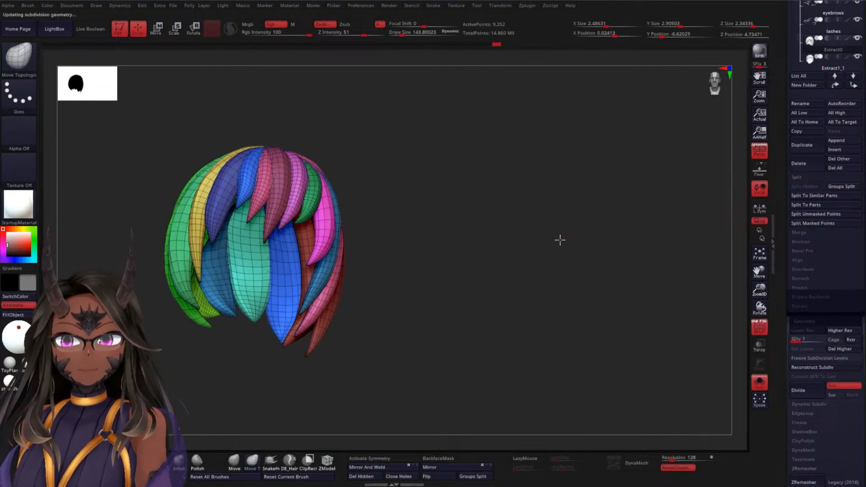
Raise the separated hair locks to subdivision level 3 and hide the polygroup wireframe
{"action": "left_click_drag", "start_coordinate": [558, 210], "coordinate": [612, 234]}
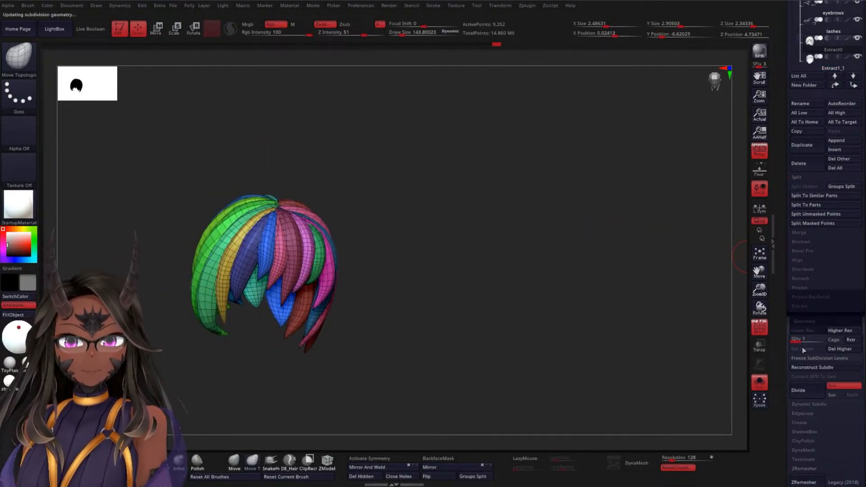
{"action": "left_click", "coordinate": [821, 341]}
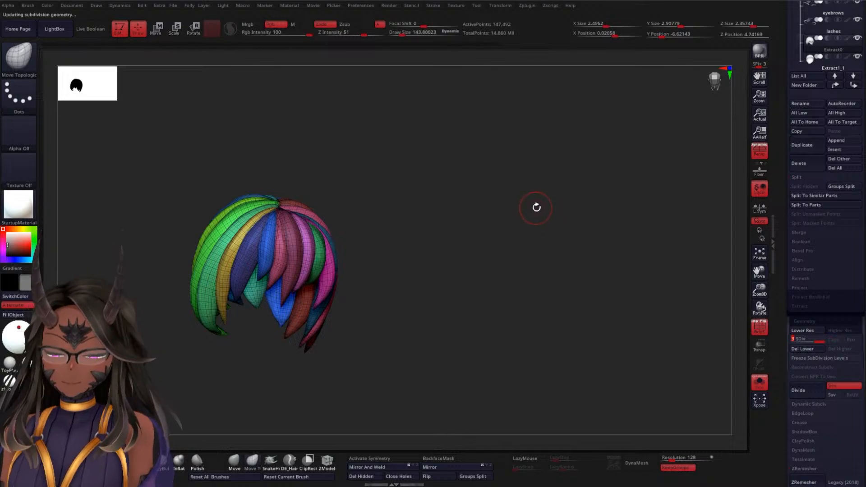
{"action": "key", "text": "shift+f"}
{"action": "left_click_drag", "start_coordinate": [537, 229], "coordinate": [536, 319], "text": "alt"}
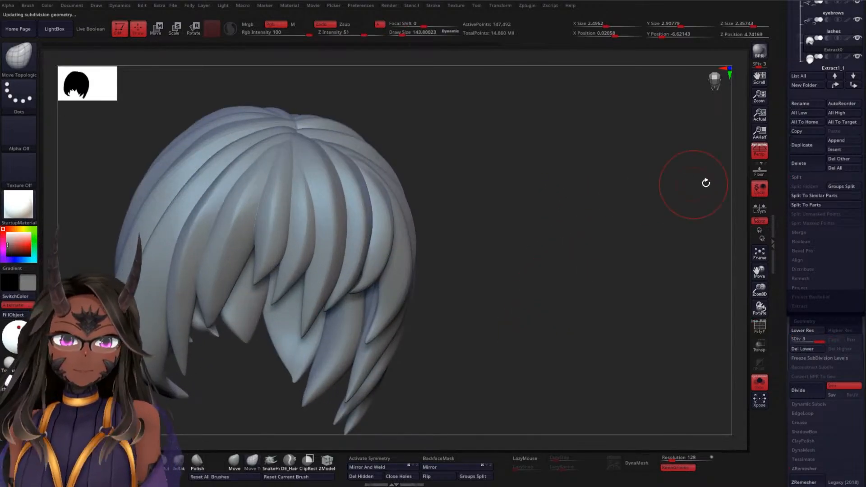
Inspect the separated scalp cap on its own and reselect the hair locks with the rest of the figure shown
{"action": "left_click", "coordinate": [818, 68]}
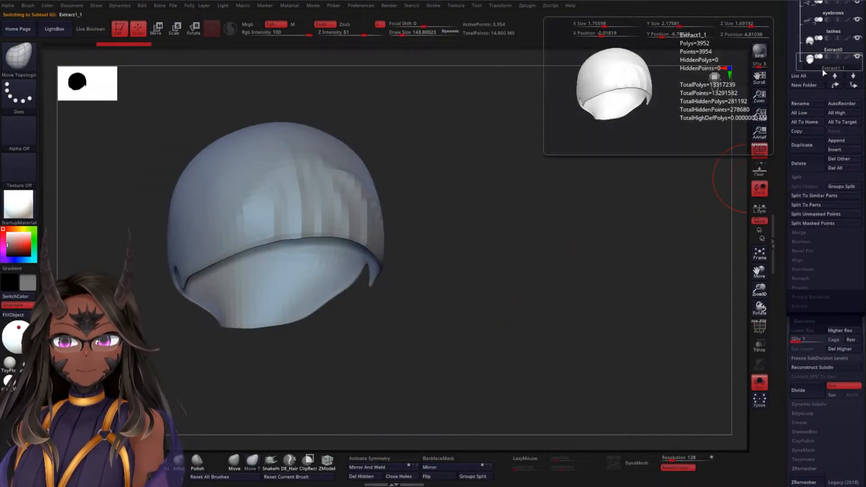
{"action": "left_click_drag", "start_coordinate": [725, 116], "coordinate": [747, 106]}
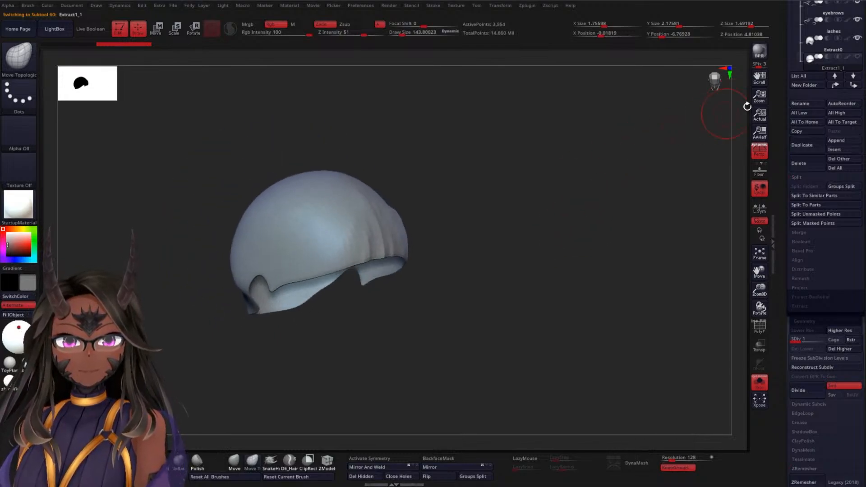
{"action": "left_click", "coordinate": [830, 51]}
{"action": "left_click", "coordinate": [759, 381]}
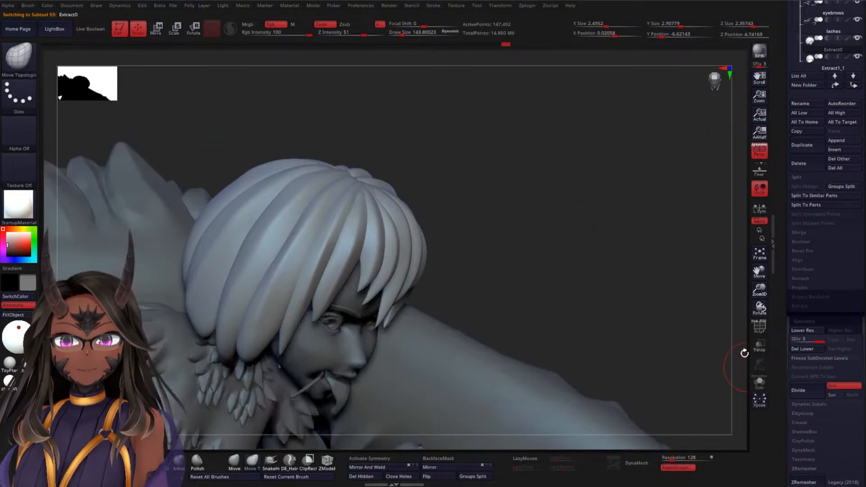
{"action": "left_click_drag", "start_coordinate": [745, 352], "coordinate": [546, 195]}
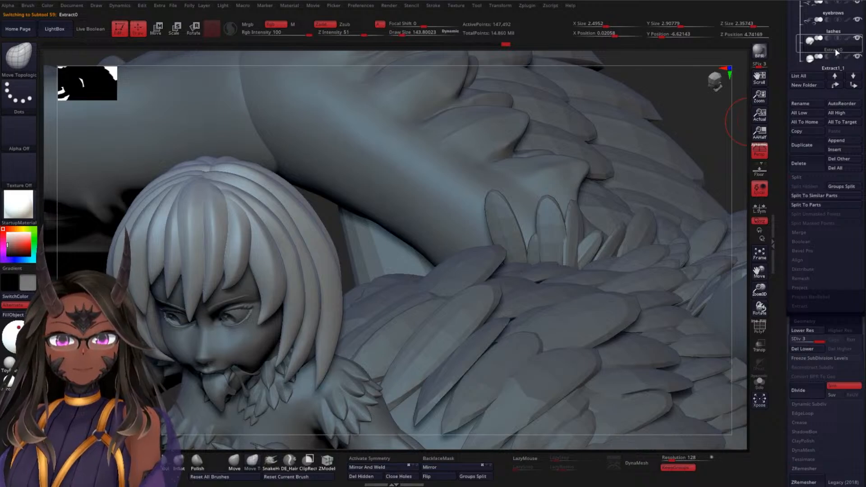
Choose the DamStandard brush at a draw size of about 73 while inspecting the inner side of the isolated hair locks
{"action": "left_click", "coordinate": [761, 382]}
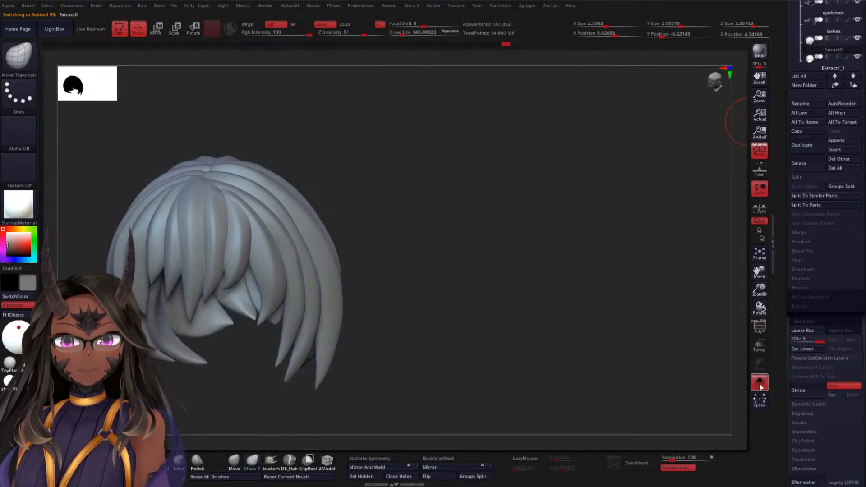
{"action": "left_click_drag", "start_coordinate": [549, 242], "coordinate": [462, 322]}
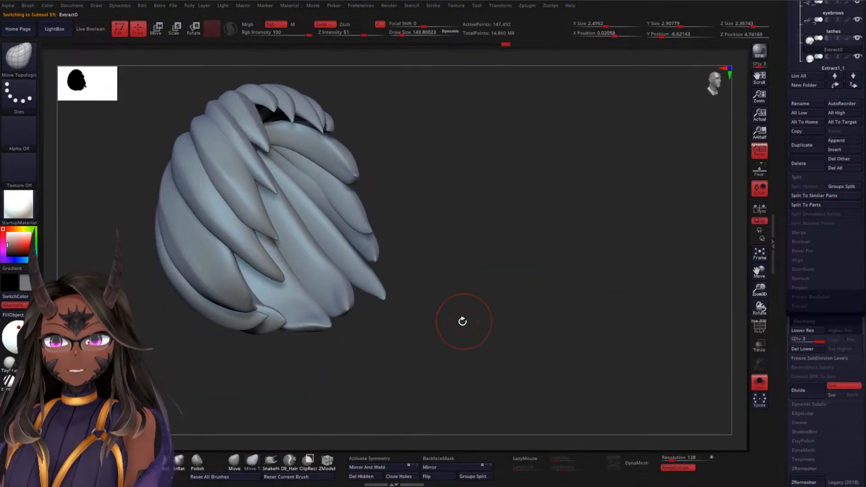
{"action": "left_click", "coordinate": [144, 461]}
{"action": "key", "text": "space"}
{"action": "mouse_move", "coordinate": [502, 235]}
{"action": "left_mouse_down"}
{"action": "mouse_move", "coordinate": [522, 273]}
{"action": "mouse_move", "coordinate": [561, 281]}
{"action": "mouse_move", "coordinate": [559, 316]}
{"action": "left_mouse_up"}
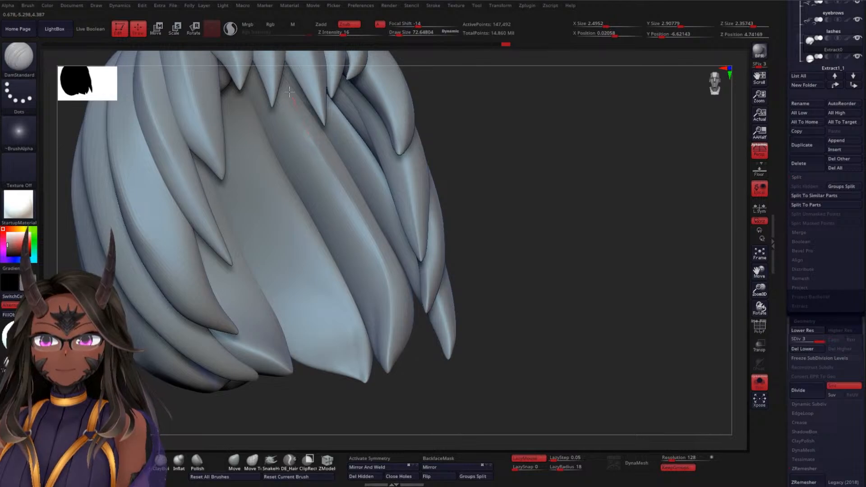
{"action": "left_click_drag", "start_coordinate": [477, 212], "coordinate": [496, 204]}
{"action": "left_click_drag", "start_coordinate": [360, 277], "coordinate": [531, 201]}
{"action": "left_click", "coordinate": [760, 382]}
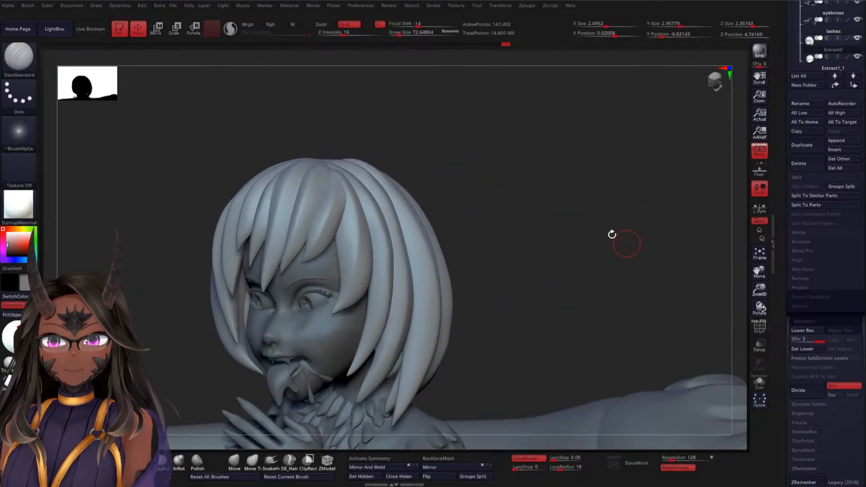
Examine the hair silhouette around the rider's head and against the creature from several angles and distances
{"action": "mouse_move", "coordinate": [494, 249]}
{"action": "left_mouse_down"}
{"action": "mouse_move", "coordinate": [516, 250]}
{"action": "mouse_move", "coordinate": [529, 270]}
{"action": "mouse_move", "coordinate": [497, 256]}
{"action": "mouse_move", "coordinate": [525, 260]}
{"action": "left_mouse_up"}
{"action": "key", "text": "shift"}
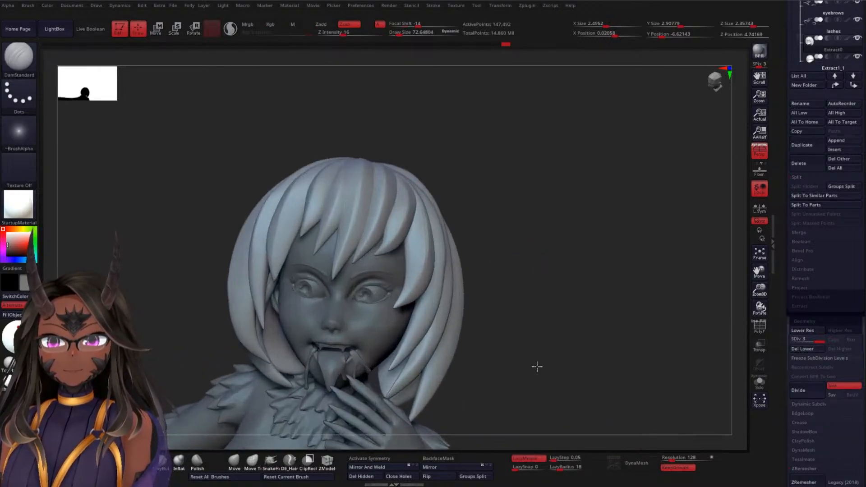
{"action": "mouse_move", "coordinate": [537, 367]}
{"action": "left_mouse_down", "text": "alt"}
{"action": "mouse_move", "coordinate": [601, 222]}
{"action": "mouse_move", "coordinate": [607, 282]}
{"action": "mouse_move", "coordinate": [600, 275]}
{"action": "mouse_move", "coordinate": [638, 277]}
{"action": "mouse_move", "coordinate": [573, 311]}
{"action": "mouse_move", "coordinate": [586, 209]}
{"action": "mouse_move", "coordinate": [575, 250]}
{"action": "mouse_move", "coordinate": [452, 270]}
{"action": "mouse_move", "coordinate": [403, 292]}
{"action": "left_mouse_up", "text": "alt"}
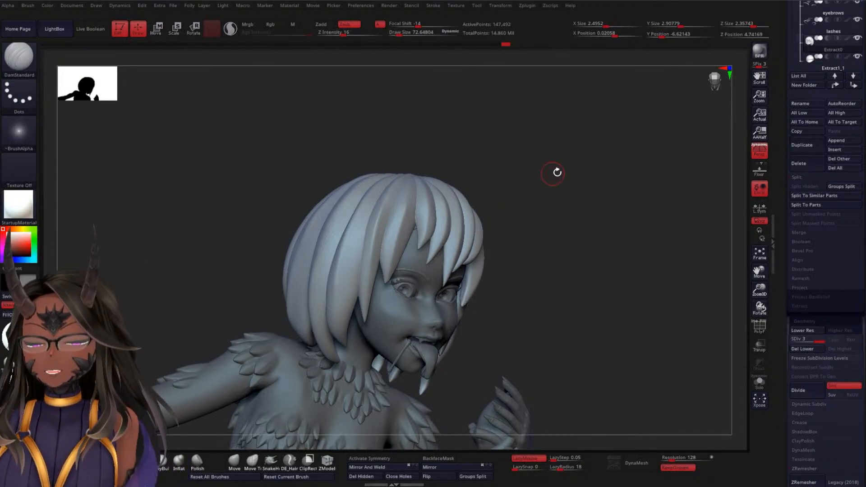
{"action": "left_click_drag", "start_coordinate": [557, 172], "coordinate": [563, 191]}
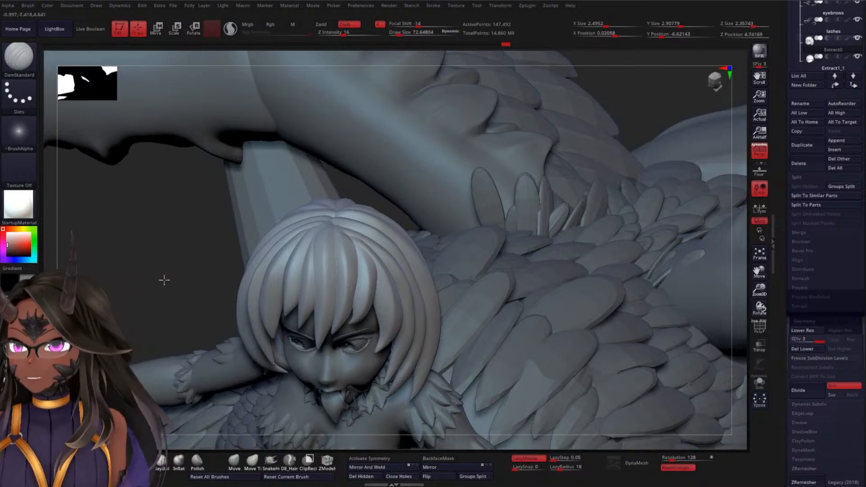
{"action": "left_click_drag", "start_coordinate": [164, 281], "coordinate": [180, 234], "text": "alt"}
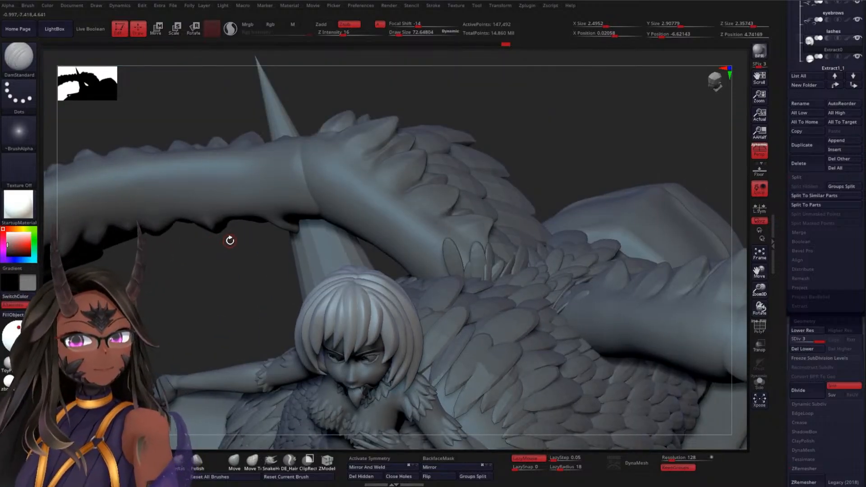
{"action": "left_click_drag", "start_coordinate": [178, 288], "coordinate": [225, 245]}
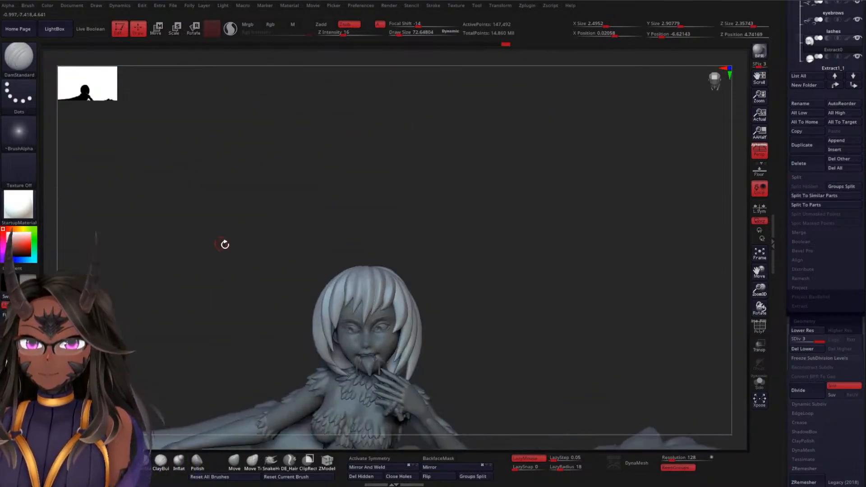
{"action": "left_click_drag", "start_coordinate": [294, 195], "coordinate": [308, 254], "text": "alt"}
{"action": "left_click_drag", "start_coordinate": [509, 190], "coordinate": [464, 213]}
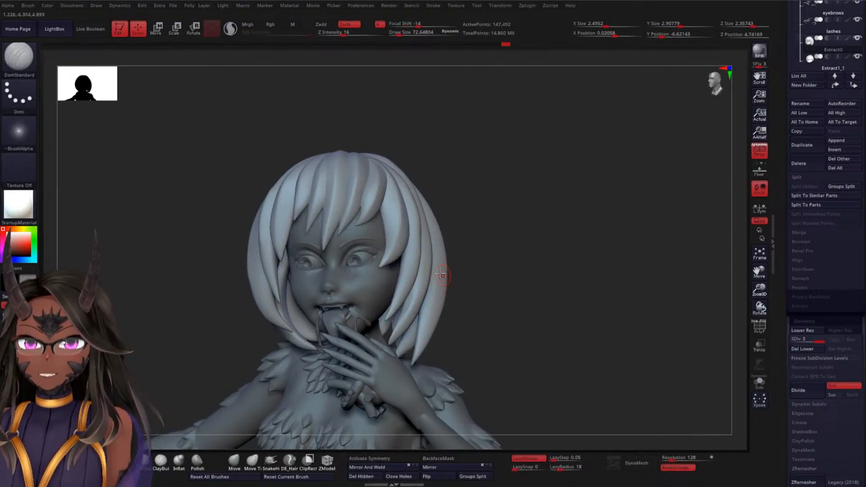
{"action": "left_click_drag", "start_coordinate": [551, 222], "coordinate": [557, 196], "text": "alt"}
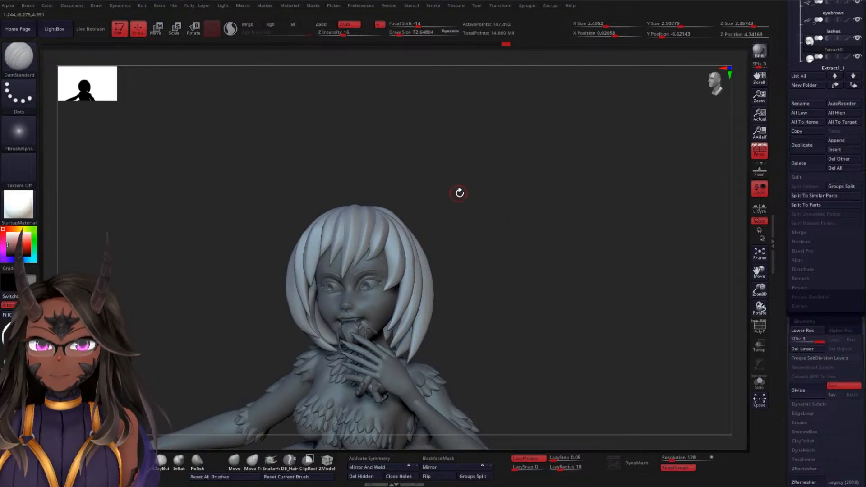
{"action": "left_click_drag", "start_coordinate": [460, 193], "coordinate": [542, 222]}
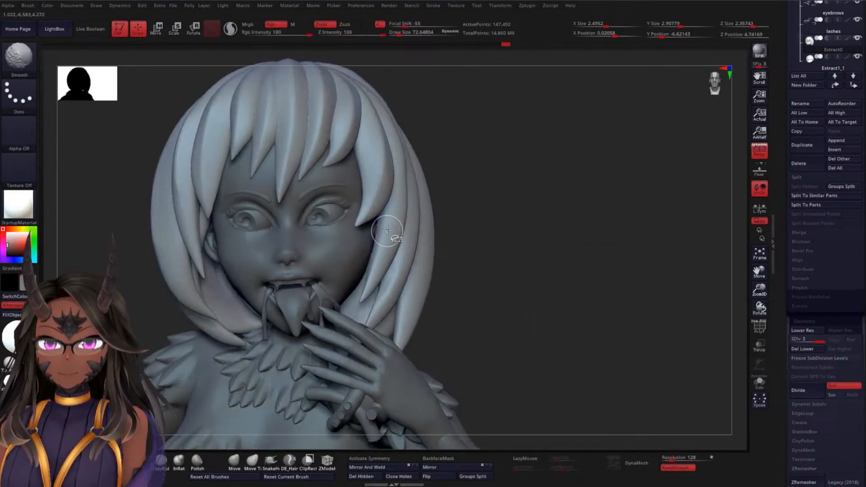
Try a DamStandard stroke at the crown end of the isolated long side lock from behind, restoring all hair locks
{"action": "left_click", "coordinate": [399, 230], "text": "ctrl+shift"}
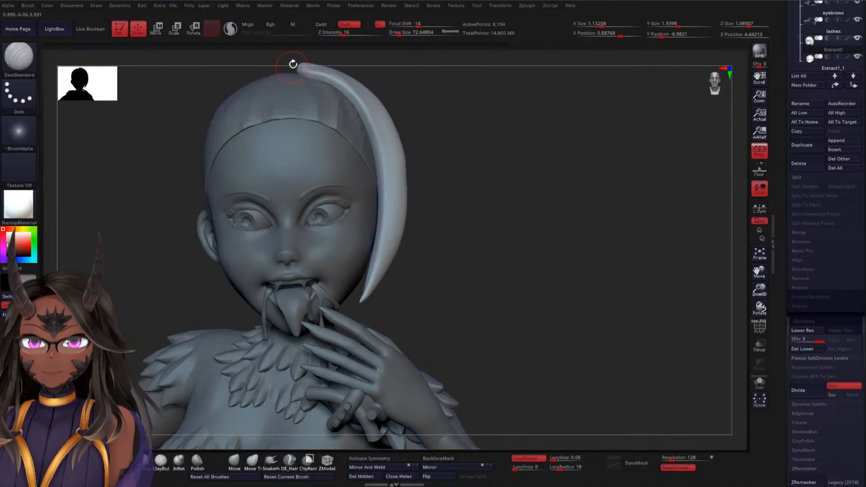
{"action": "left_click_drag", "start_coordinate": [546, 248], "coordinate": [447, 224]}
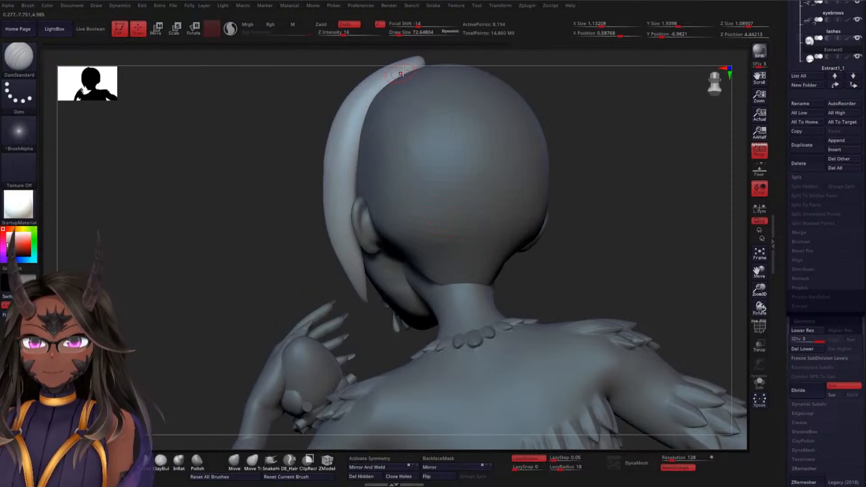
{"action": "left_click_drag", "start_coordinate": [423, 60], "coordinate": [400, 71]}
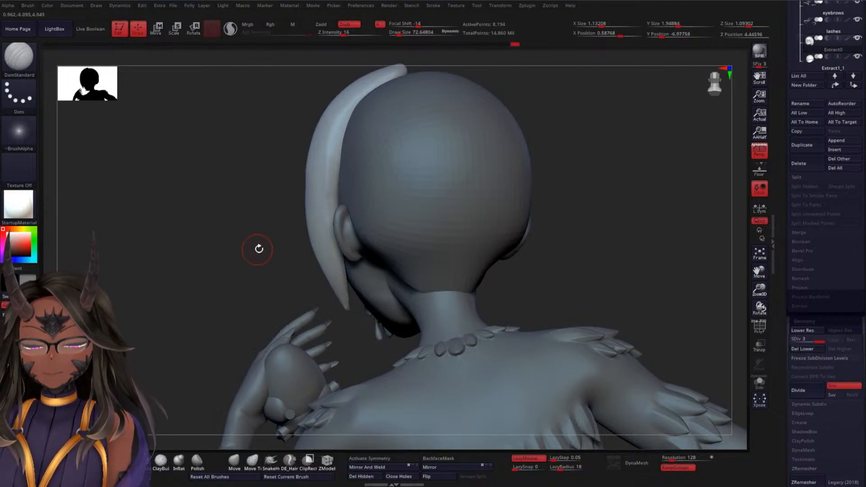
{"action": "left_click_drag", "start_coordinate": [258, 248], "coordinate": [294, 228]}
{"action": "left_click", "coordinate": [622, 210], "text": "ctrl+shift"}
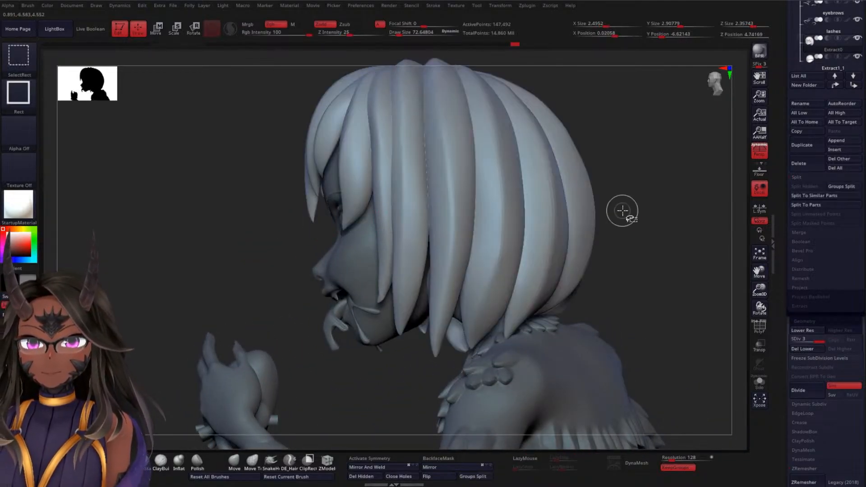
Inspect the long side lock on its own, restore all locks, and examine the hair around the rider's face
{"action": "left_click_drag", "start_coordinate": [667, 221], "coordinate": [665, 195]}
{"action": "left_click", "coordinate": [446, 181], "text": "ctrl+shift"}
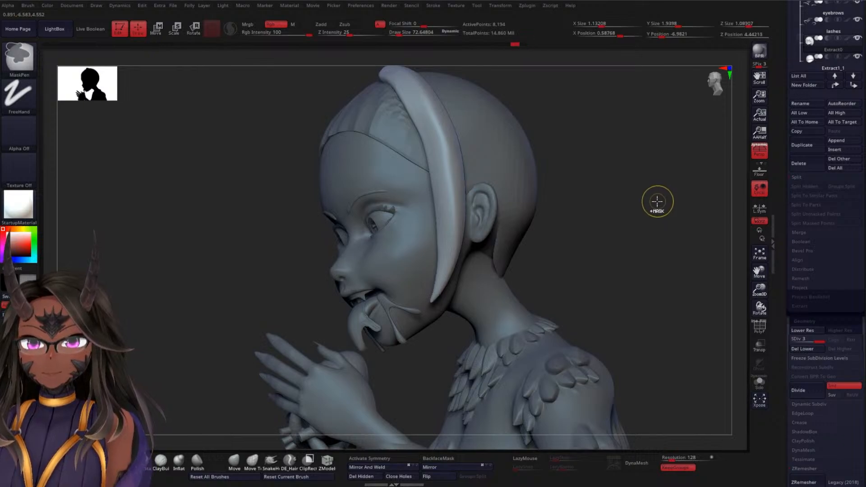
{"action": "left_click", "coordinate": [654, 196], "text": "ctrl+shift"}
{"action": "left_click_drag", "start_coordinate": [662, 198], "coordinate": [686, 172]}
{"action": "left_click_drag", "start_coordinate": [623, 218], "coordinate": [640, 205]}
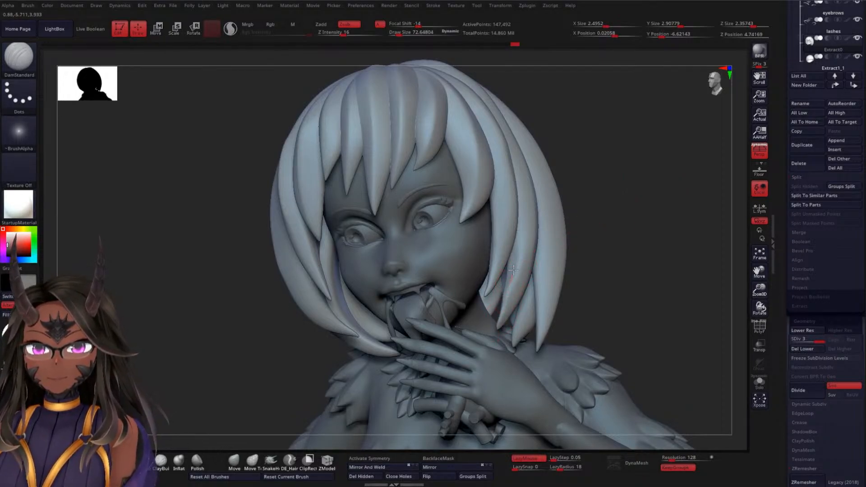
{"action": "mouse_move", "coordinate": [613, 215]}
{"action": "left_mouse_down"}
{"action": "mouse_move", "coordinate": [625, 214]}
{"action": "mouse_move", "coordinate": [611, 204]}
{"action": "left_mouse_up"}
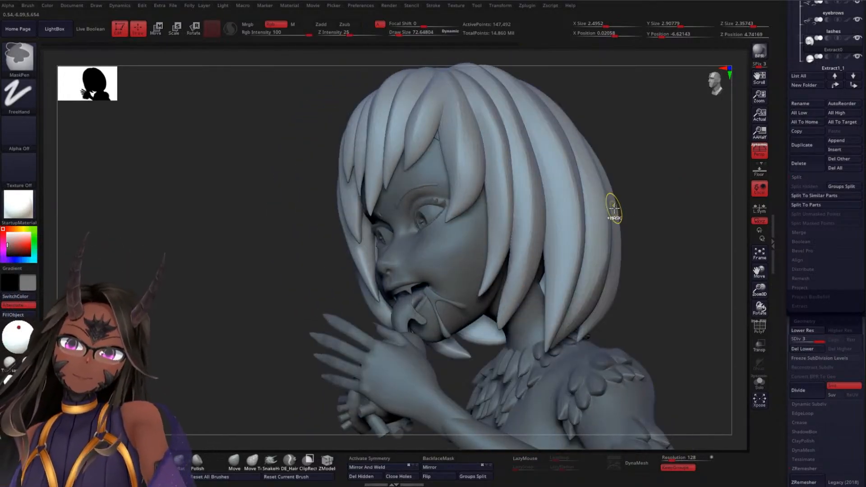
{"action": "mouse_move", "coordinate": [669, 210]}
{"action": "left_mouse_down"}
{"action": "mouse_move", "coordinate": [659, 209]}
{"action": "mouse_move", "coordinate": [675, 158]}
{"action": "mouse_move", "coordinate": [625, 197]}
{"action": "mouse_move", "coordinate": [605, 169]}
{"action": "mouse_move", "coordinate": [619, 175]}
{"action": "left_mouse_up"}
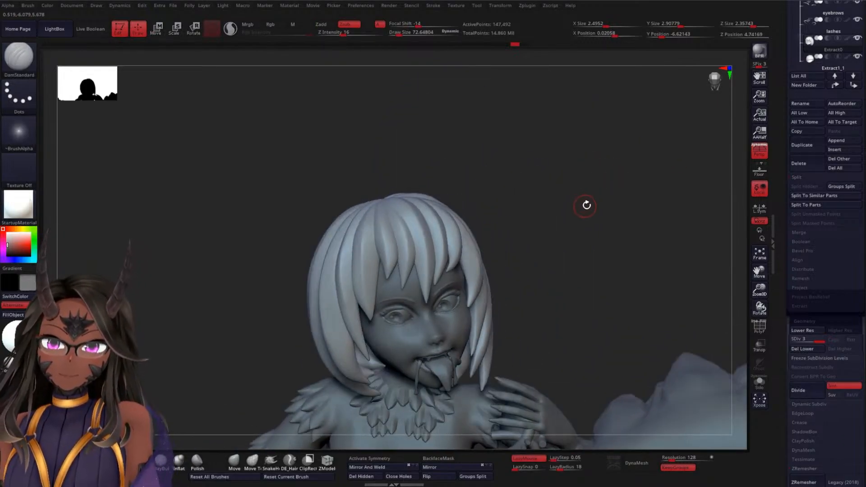
Carve strand grooves down the central fringe locks with DamStandard, isolating the hair from the rest of the figure
{"action": "mouse_move", "coordinate": [587, 206]}
{"action": "left_mouse_down"}
{"action": "mouse_move", "coordinate": [590, 172]}
{"action": "mouse_move", "coordinate": [588, 211]}
{"action": "mouse_move", "coordinate": [600, 209]}
{"action": "mouse_move", "coordinate": [592, 296]}
{"action": "left_mouse_up"}
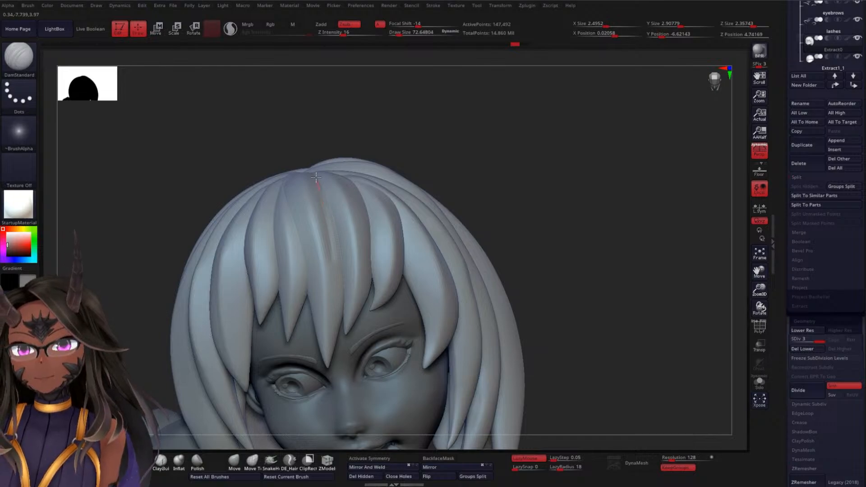
{"action": "left_click_drag", "start_coordinate": [459, 188], "coordinate": [512, 205]}
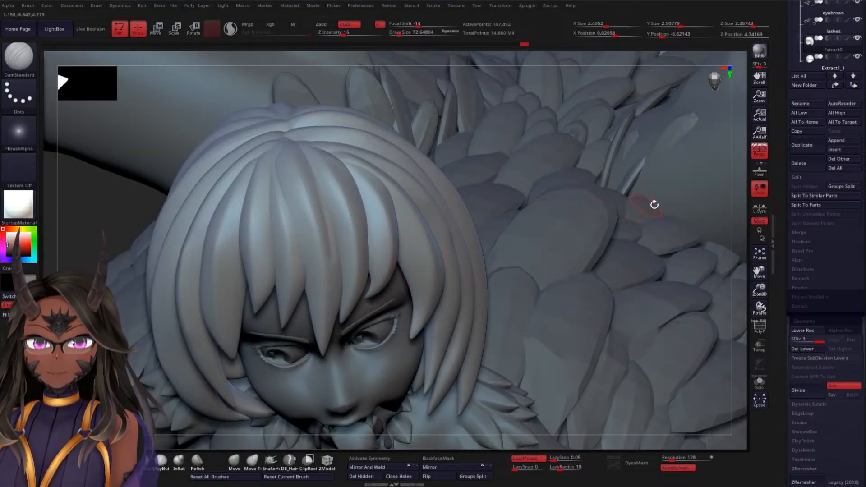
{"action": "left_click", "coordinate": [760, 381]}
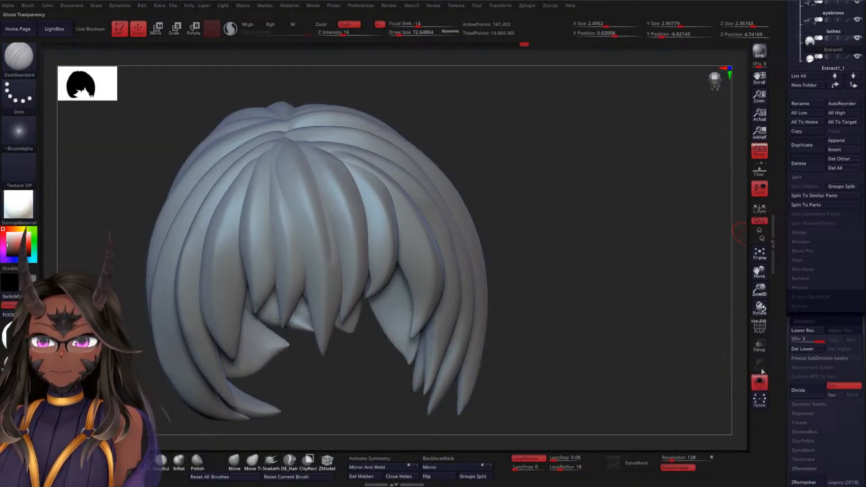
{"action": "left_click_drag", "start_coordinate": [530, 226], "coordinate": [510, 222]}
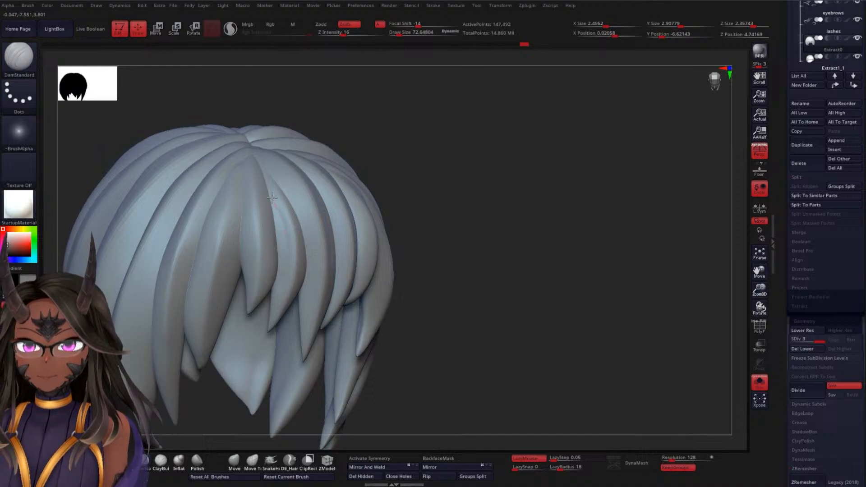
{"action": "mouse_move", "coordinate": [490, 242]}
{"action": "left_mouse_down"}
{"action": "mouse_move", "coordinate": [487, 234]}
{"action": "mouse_move", "coordinate": [546, 201]}
{"action": "mouse_move", "coordinate": [526, 187]}
{"action": "mouse_move", "coordinate": [577, 177]}
{"action": "left_mouse_up"}
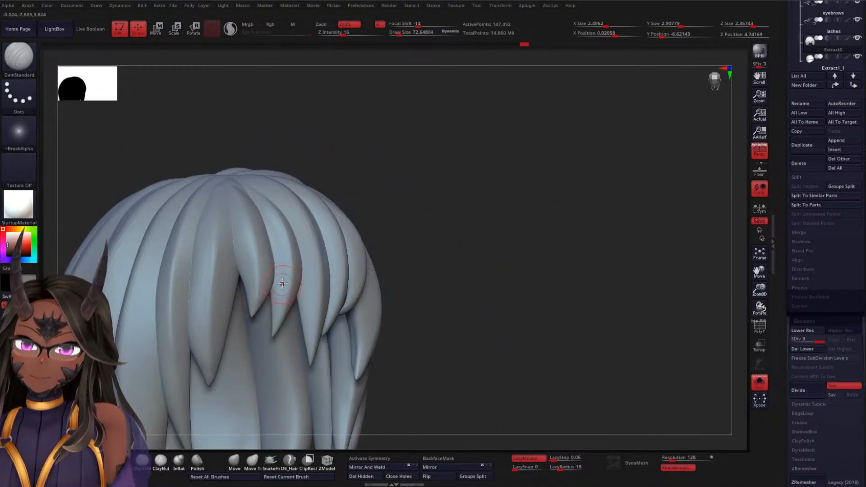
{"action": "mouse_move", "coordinate": [503, 221]}
{"action": "left_mouse_down"}
{"action": "mouse_move", "coordinate": [485, 237]}
{"action": "mouse_move", "coordinate": [508, 210]}
{"action": "mouse_move", "coordinate": [566, 209]}
{"action": "mouse_move", "coordinate": [494, 223]}
{"action": "left_mouse_up"}
{"action": "key", "text": "ctrl"}
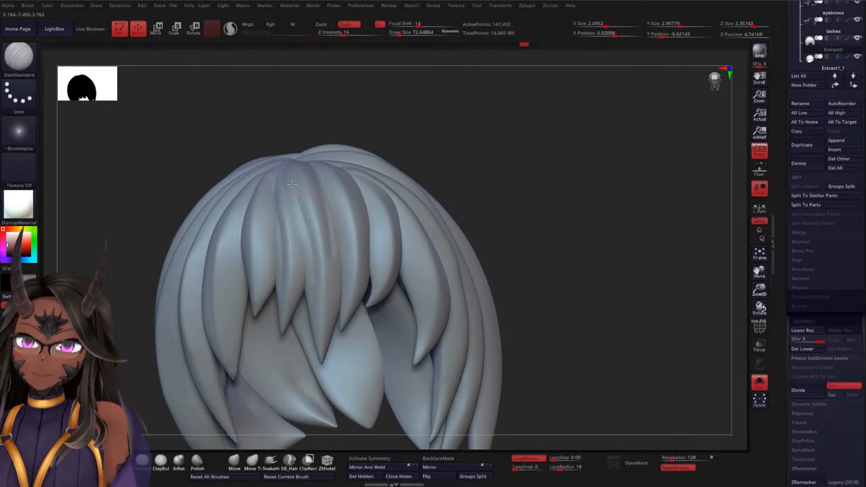
Carve further strand grooves from the crown to the tips of the neighbouring fringe locks
{"action": "left_click_drag", "start_coordinate": [421, 152], "coordinate": [484, 195]}
{"action": "left_click_drag", "start_coordinate": [550, 175], "coordinate": [528, 190]}
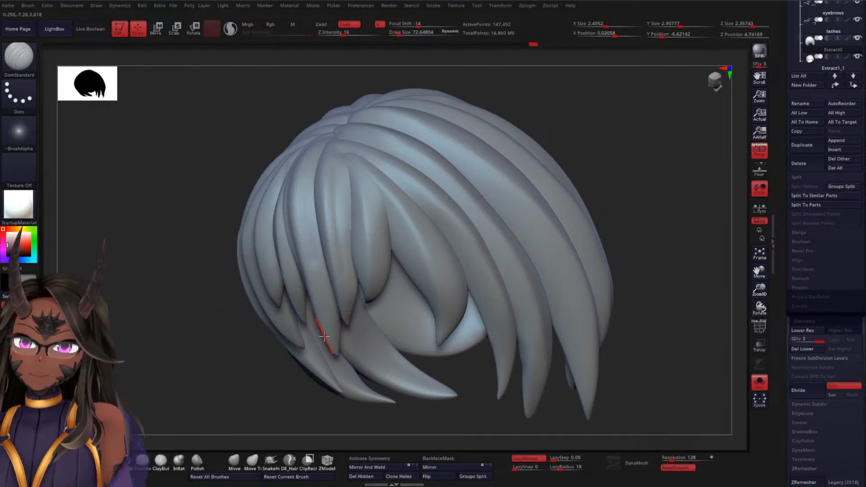
{"action": "left_click_drag", "start_coordinate": [324, 336], "coordinate": [590, 181]}
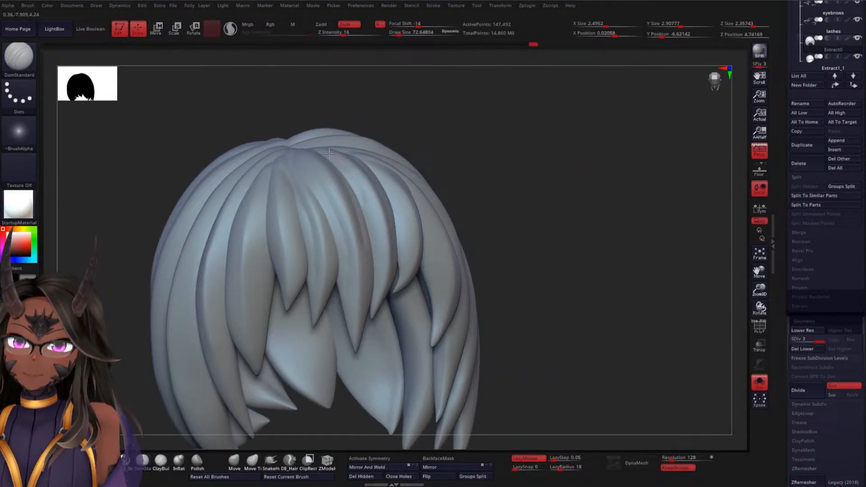
{"action": "left_click_drag", "start_coordinate": [553, 168], "coordinate": [545, 189]}
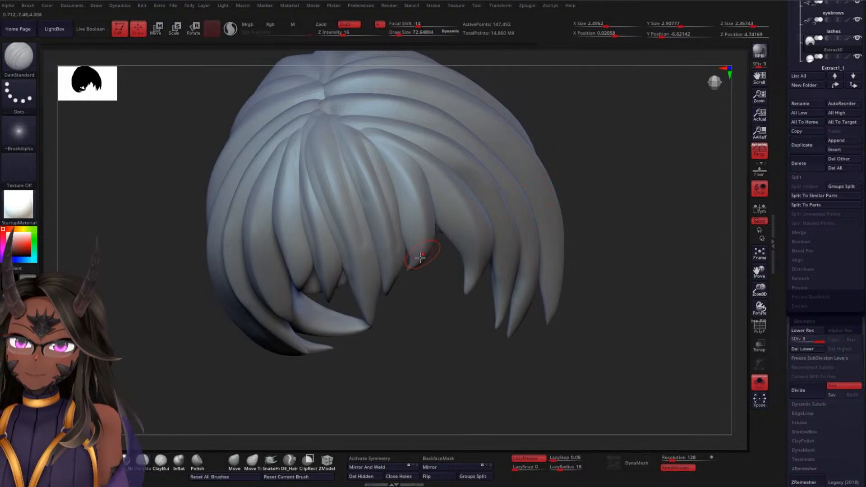
Show the whole figure and examine the carved fringe against the face and creature, briefly isolating the hair for comparison
{"action": "left_click", "coordinate": [759, 384]}
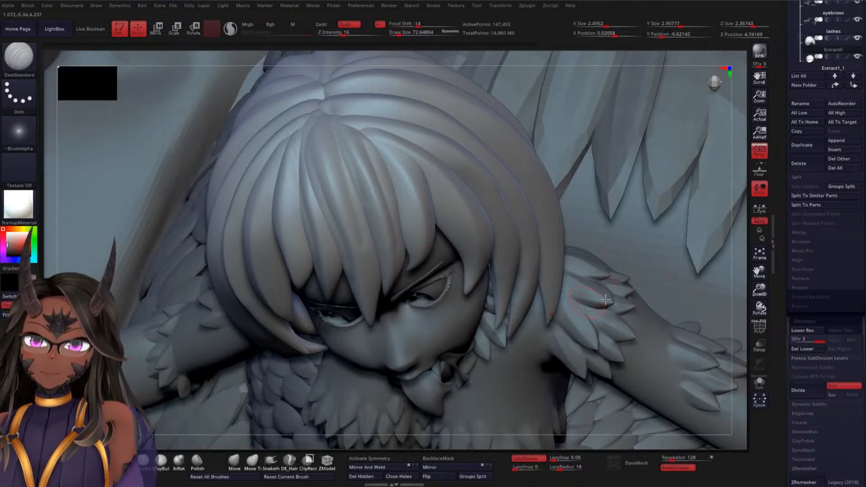
{"action": "left_click_drag", "start_coordinate": [742, 337], "coordinate": [736, 257]}
{"action": "key", "text": "f"}
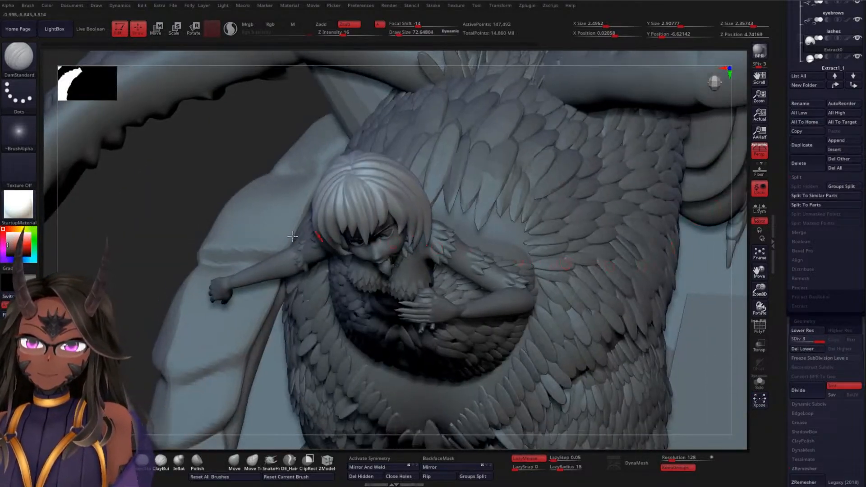
{"action": "mouse_move", "coordinate": [731, 188]}
{"action": "left_mouse_down"}
{"action": "mouse_move", "coordinate": [197, 224]}
{"action": "mouse_move", "coordinate": [251, 190]}
{"action": "mouse_move", "coordinate": [493, 192]}
{"action": "mouse_move", "coordinate": [507, 184]}
{"action": "mouse_move", "coordinate": [498, 166]}
{"action": "mouse_move", "coordinate": [502, 203]}
{"action": "mouse_move", "coordinate": [548, 232]}
{"action": "left_mouse_up"}
{"action": "key", "text": "ctrl"}
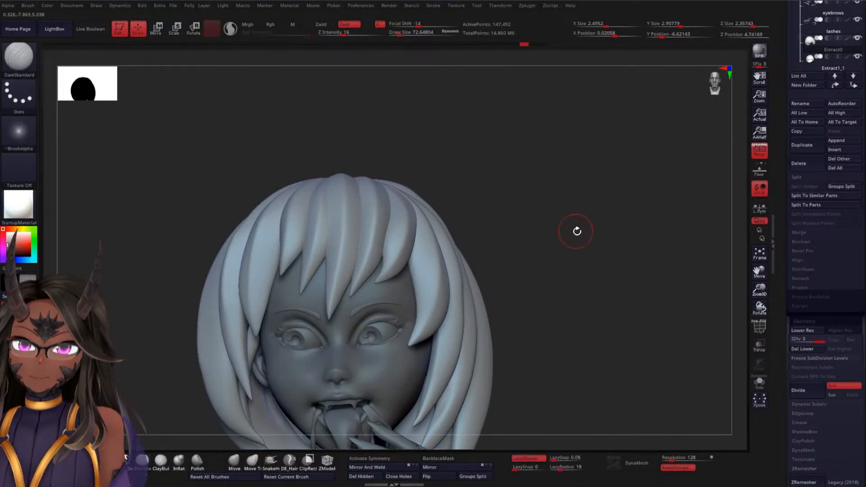
{"action": "left_click_drag", "start_coordinate": [576, 232], "coordinate": [575, 193], "text": "alt"}
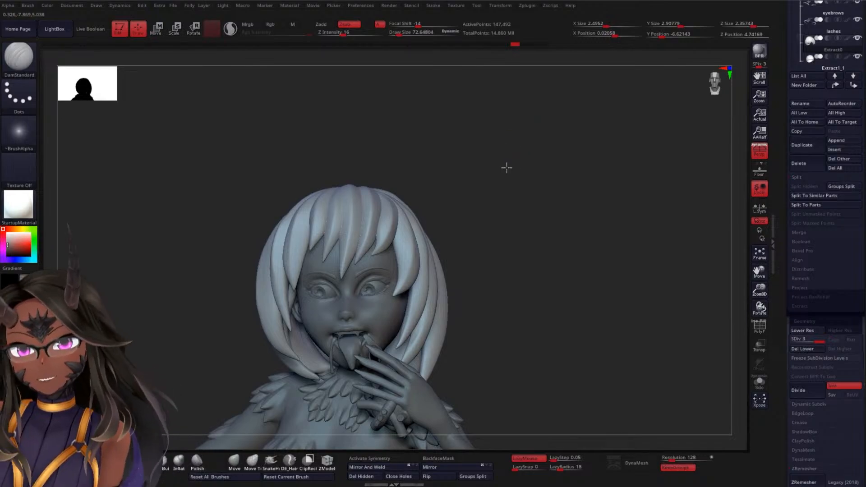
{"action": "left_click_drag", "start_coordinate": [507, 168], "coordinate": [615, 135]}
{"action": "left_click_drag", "start_coordinate": [550, 143], "coordinate": [579, 145]}
{"action": "left_click", "coordinate": [760, 383]}
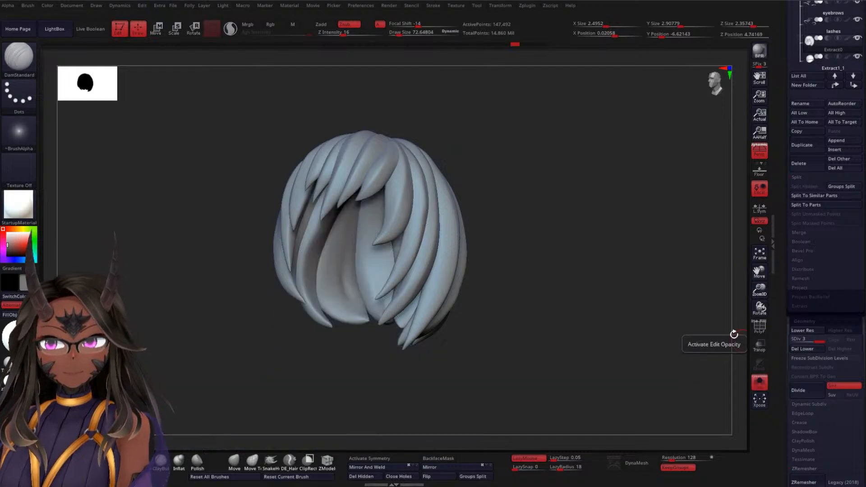
{"action": "left_click", "coordinate": [760, 382]}
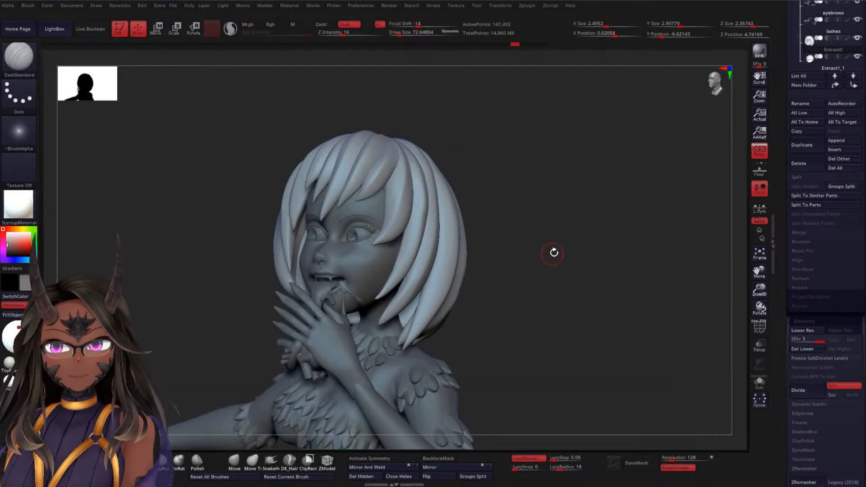
{"action": "mouse_move", "coordinate": [554, 253]}
{"action": "left_mouse_down", "text": "alt"}
{"action": "mouse_move", "coordinate": [549, 207]}
{"action": "mouse_move", "coordinate": [524, 225]}
{"action": "mouse_move", "coordinate": [520, 242]}
{"action": "left_mouse_up", "text": "alt"}
{"action": "mouse_move", "coordinate": [290, 198]}
{"action": "left_mouse_down"}
{"action": "mouse_move", "coordinate": [294, 270]}
{"action": "mouse_move", "coordinate": [271, 232]}
{"action": "mouse_move", "coordinate": [271, 267]}
{"action": "mouse_move", "coordinate": [255, 269]}
{"action": "mouse_move", "coordinate": [309, 222]}
{"action": "mouse_move", "coordinate": [499, 180]}
{"action": "mouse_move", "coordinate": [478, 244]}
{"action": "mouse_move", "coordinate": [456, 199]}
{"action": "mouse_move", "coordinate": [486, 184]}
{"action": "mouse_move", "coordinate": [493, 238]}
{"action": "mouse_move", "coordinate": [519, 266]}
{"action": "mouse_move", "coordinate": [523, 176]}
{"action": "left_mouse_up"}
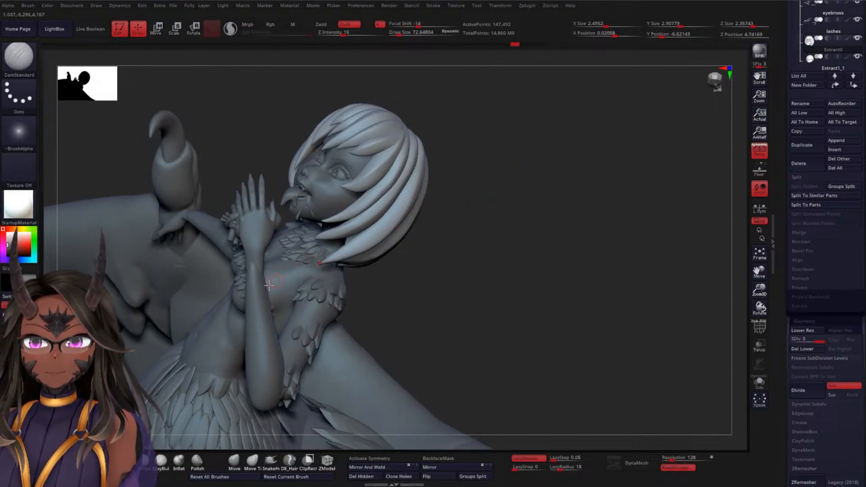
Examine the rider's raised and outstretched hands up close and from a distance, selecting the hands and nails in turn
{"action": "left_click", "coordinate": [261, 304], "text": "alt"}
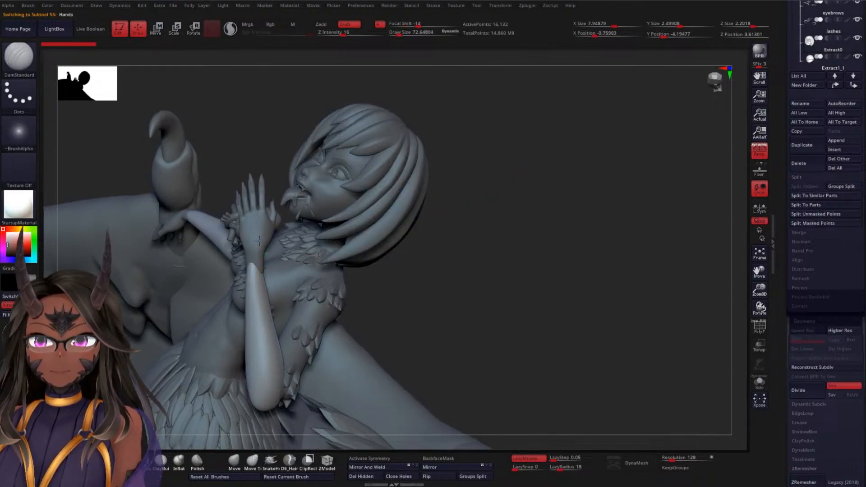
{"action": "left_click", "coordinate": [308, 227], "text": "alt"}
{"action": "mouse_move", "coordinate": [508, 203]}
{"action": "left_mouse_down"}
{"action": "mouse_move", "coordinate": [547, 209]}
{"action": "mouse_move", "coordinate": [467, 172]}
{"action": "mouse_move", "coordinate": [433, 259]}
{"action": "mouse_move", "coordinate": [467, 211]}
{"action": "mouse_move", "coordinate": [472, 135]}
{"action": "left_mouse_up"}
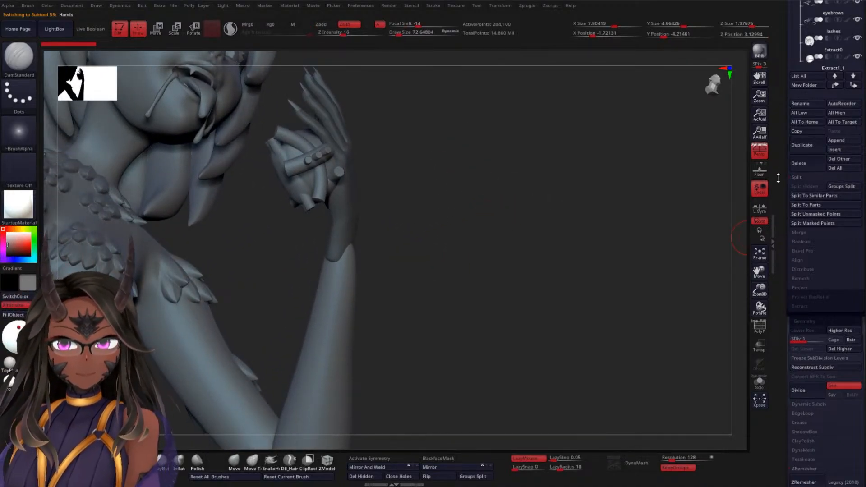
{"action": "left_click_drag", "start_coordinate": [508, 209], "coordinate": [483, 170]}
{"action": "key", "text": "w"}
{"action": "mouse_move", "coordinate": [440, 191]}
{"action": "left_mouse_down"}
{"action": "mouse_move", "coordinate": [441, 174]}
{"action": "mouse_move", "coordinate": [609, 251]}
{"action": "mouse_move", "coordinate": [568, 227]}
{"action": "mouse_move", "coordinate": [552, 254]}
{"action": "left_mouse_up"}
{"action": "key", "text": "ctrl"}
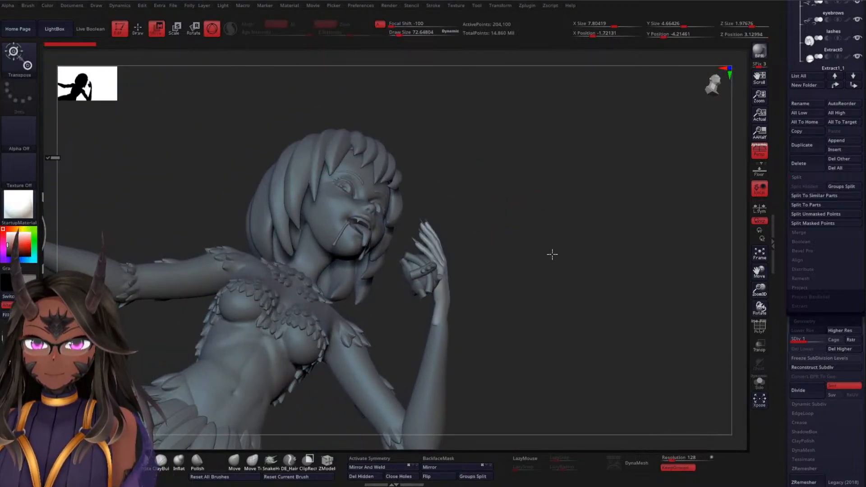
{"action": "left_click_drag", "start_coordinate": [501, 217], "coordinate": [546, 190]}
{"action": "key", "text": "q"}
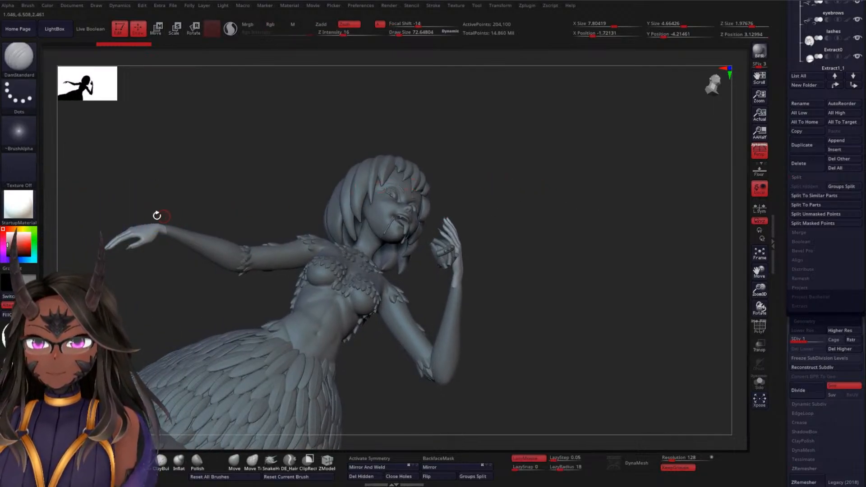
{"action": "left_click_drag", "start_coordinate": [90, 212], "coordinate": [219, 294], "text": "ctrl"}
{"action": "left_click_drag", "start_coordinate": [538, 218], "coordinate": [189, 237]}
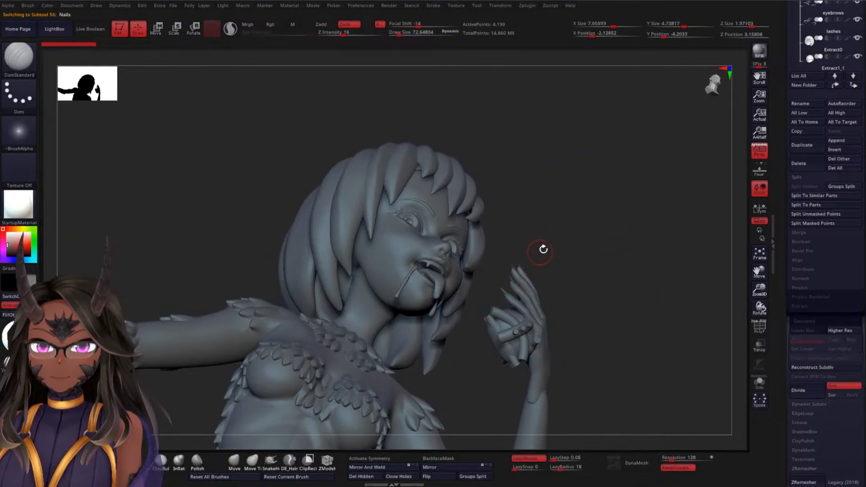
{"action": "left_click_drag", "start_coordinate": [594, 266], "coordinate": [586, 324]}
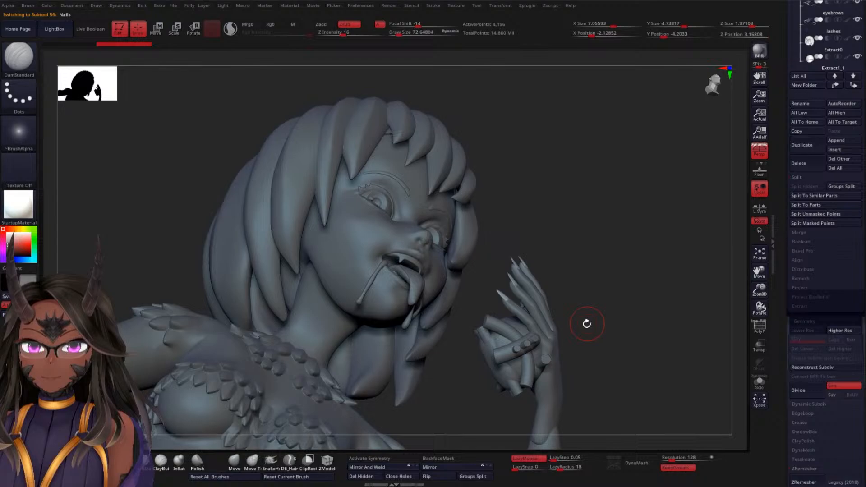
Make the Hands subtool active and merge it down with the Nails subtool below it
{"action": "left_click", "coordinate": [557, 334], "text": "alt"}
{"action": "left_click_drag", "start_coordinate": [608, 294], "coordinate": [581, 224]}
{"action": "key", "text": "w"}
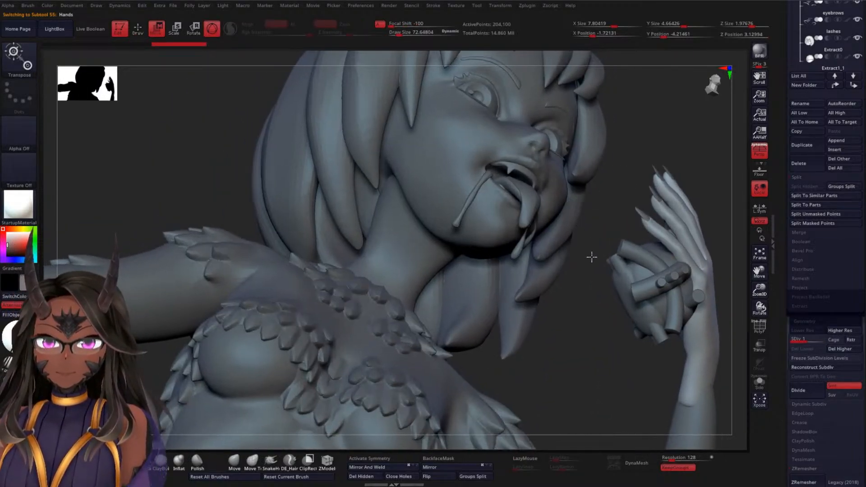
{"action": "left_click_drag", "start_coordinate": [581, 311], "coordinate": [415, 228], "text": "alt"}
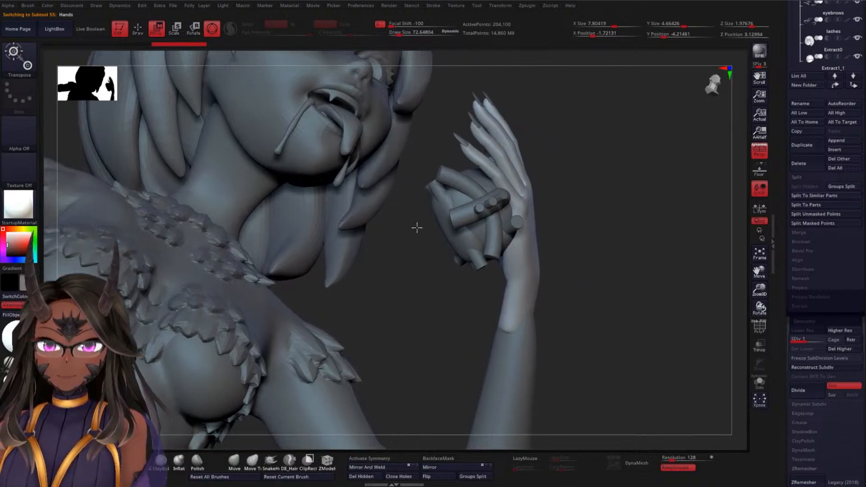
{"action": "mouse_move", "coordinate": [615, 236]}
{"action": "left_mouse_down", "text": "alt"}
{"action": "mouse_move", "coordinate": [592, 265]}
{"action": "mouse_move", "coordinate": [582, 244]}
{"action": "mouse_move", "coordinate": [449, 248]}
{"action": "mouse_move", "coordinate": [615, 217]}
{"action": "left_mouse_up", "text": "alt"}
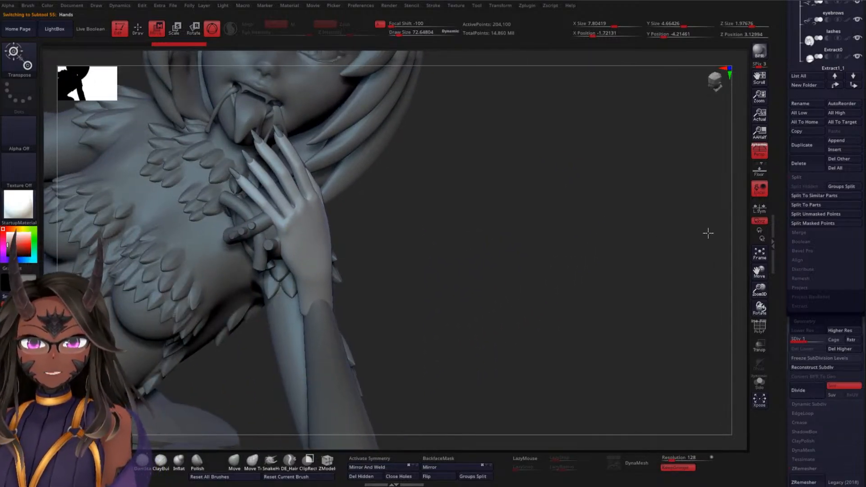
{"action": "left_click_drag", "start_coordinate": [780, 131], "coordinate": [797, 237]}
{"action": "mouse_move", "coordinate": [811, 243]}
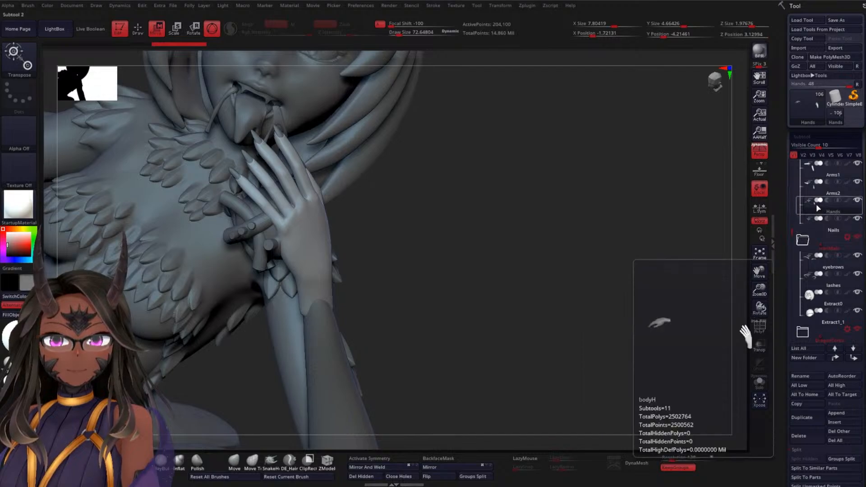
{"action": "mouse_move", "coordinate": [813, 222]}
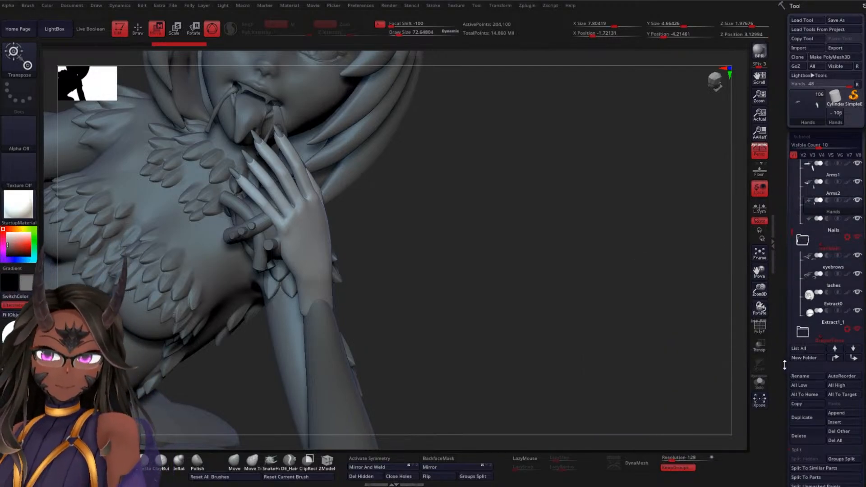
{"action": "scroll", "coordinate": [798, 379], "scroll_direction": "down", "scroll_amount": 5}
{"action": "left_click", "coordinate": [807, 382]}
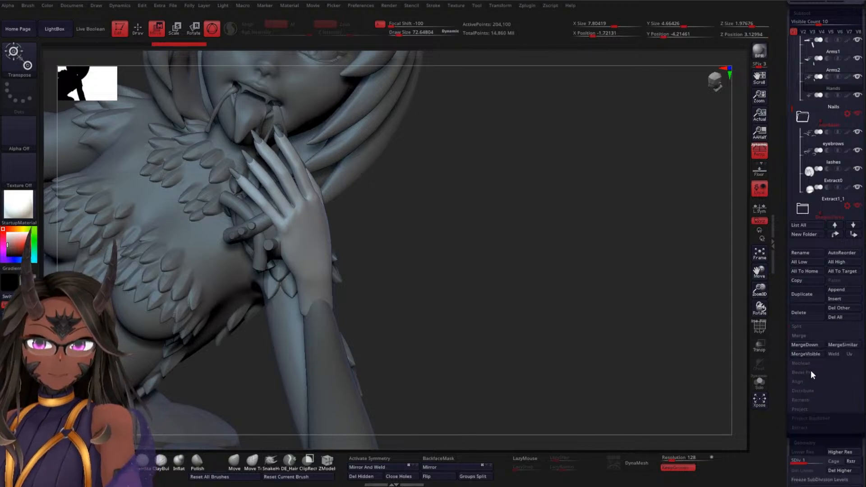
{"action": "left_click", "coordinate": [804, 346]}
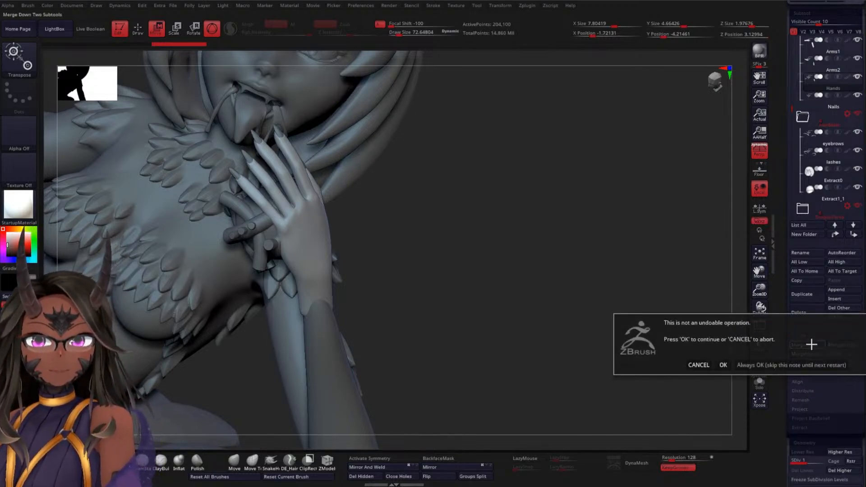
{"action": "left_click", "coordinate": [723, 365]}
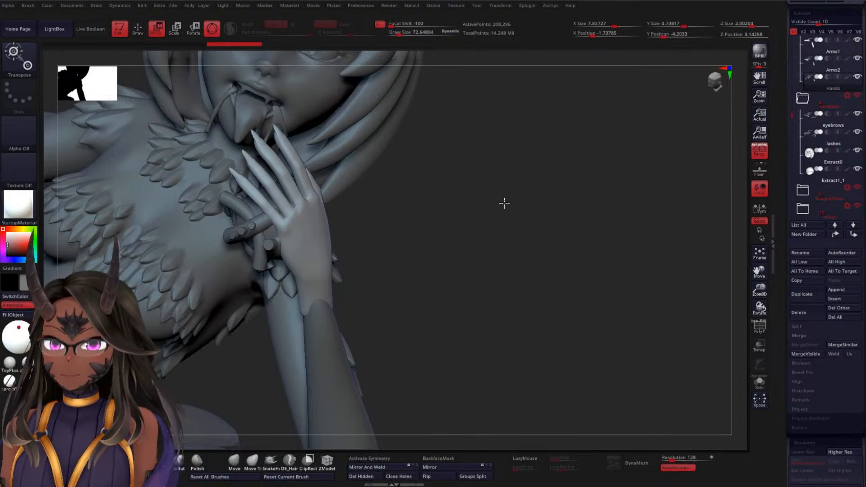
Set the masking brush to MaskLasso for working on the hand beside the heart
{"action": "mouse_move", "coordinate": [491, 230]}
{"action": "left_mouse_down"}
{"action": "mouse_move", "coordinate": [499, 201]}
{"action": "mouse_move", "coordinate": [543, 170]}
{"action": "mouse_move", "coordinate": [547, 197]}
{"action": "mouse_move", "coordinate": [510, 162]}
{"action": "mouse_move", "coordinate": [514, 180]}
{"action": "mouse_move", "coordinate": [656, 216]}
{"action": "mouse_move", "coordinate": [555, 222]}
{"action": "mouse_move", "coordinate": [549, 202]}
{"action": "mouse_move", "coordinate": [567, 208]}
{"action": "mouse_move", "coordinate": [559, 201]}
{"action": "mouse_move", "coordinate": [373, 160]}
{"action": "left_mouse_up"}
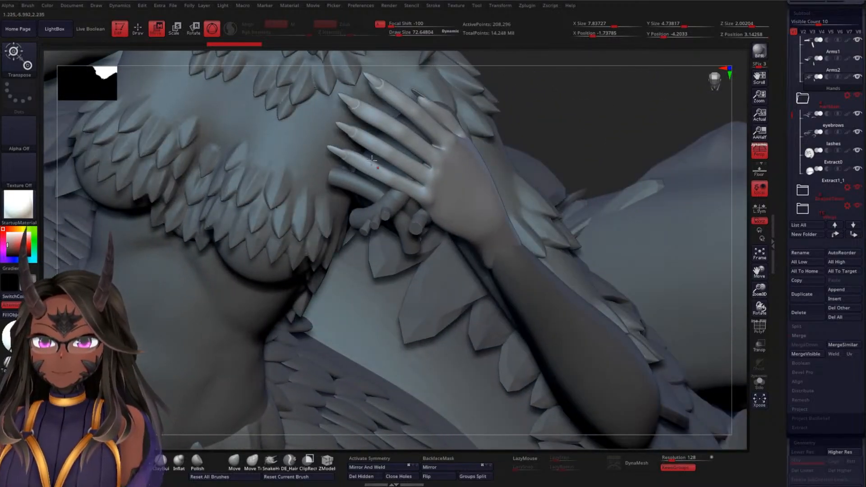
{"action": "left_click_drag", "start_coordinate": [305, 150], "coordinate": [289, 161]}
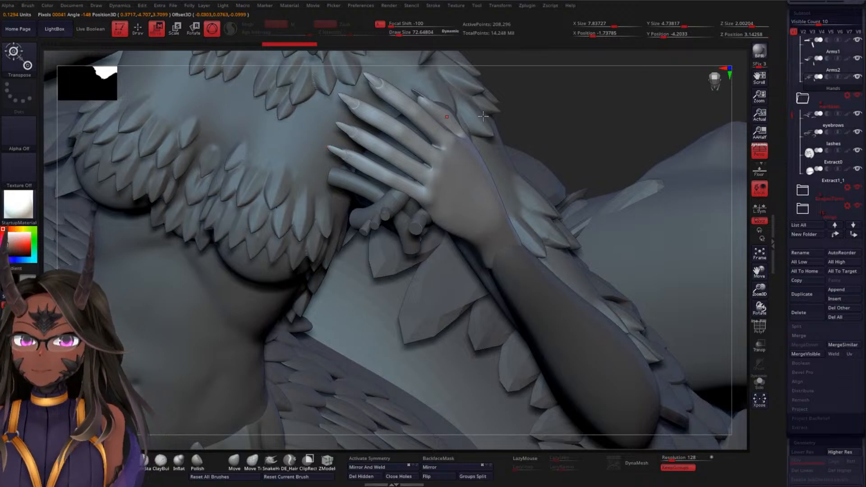
{"action": "mouse_move", "coordinate": [483, 117]}
{"action": "left_mouse_down"}
{"action": "mouse_move", "coordinate": [597, 97]}
{"action": "mouse_move", "coordinate": [576, 117]}
{"action": "left_mouse_up"}
{"action": "key", "text": "ctrl"}
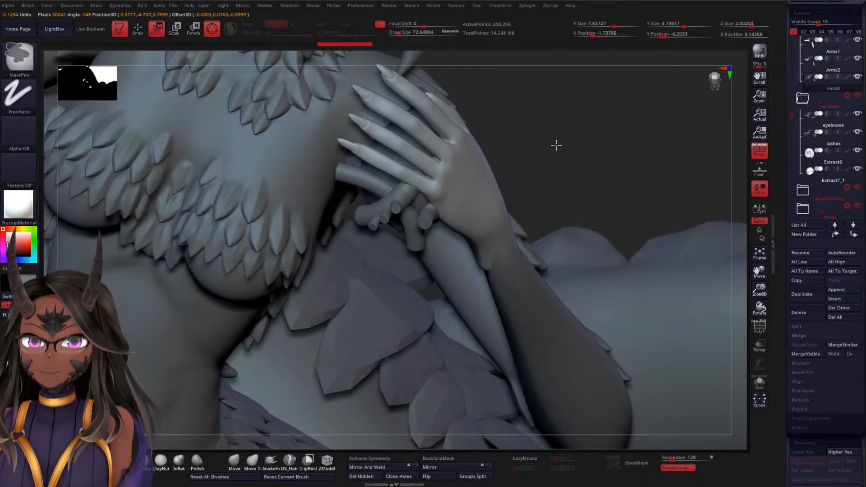
{"action": "left_click", "coordinate": [20, 59]}
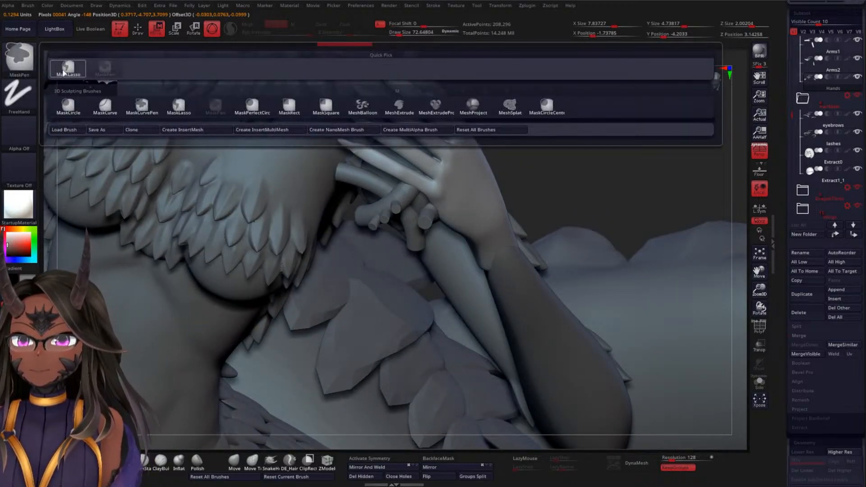
{"action": "left_click", "coordinate": [64, 73]}
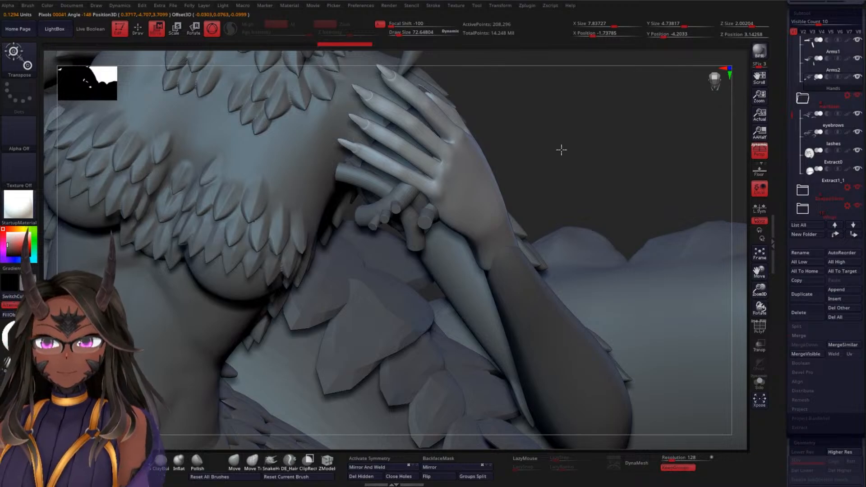
Hide everything except the Hands subtool, then show the sphere and the first cylinders in the Heart folder
{"action": "mouse_move", "coordinate": [561, 149]}
{"action": "left_mouse_down"}
{"action": "mouse_move", "coordinate": [591, 151]}
{"action": "mouse_move", "coordinate": [578, 137]}
{"action": "mouse_move", "coordinate": [605, 124]}
{"action": "mouse_move", "coordinate": [625, 173]}
{"action": "mouse_move", "coordinate": [622, 228]}
{"action": "mouse_move", "coordinate": [629, 224]}
{"action": "left_mouse_up"}
{"action": "left_click", "coordinate": [859, 59], "text": "shift"}
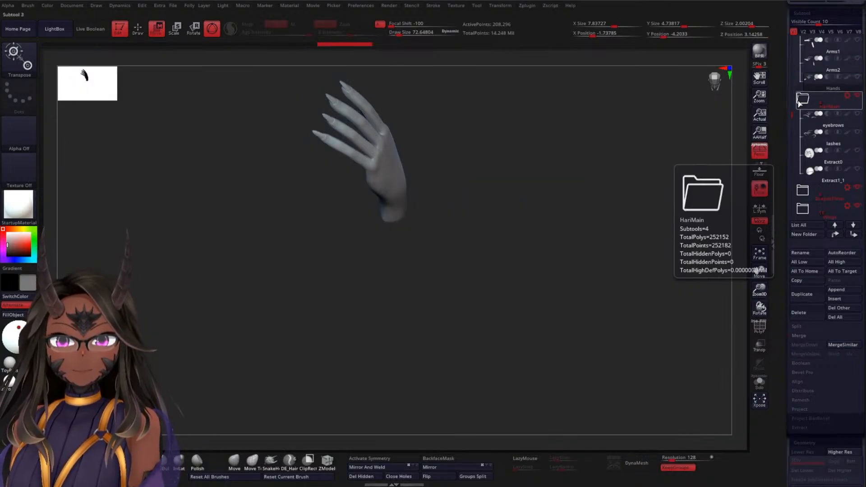
{"action": "left_click_drag", "start_coordinate": [792, 111], "coordinate": [788, 164]}
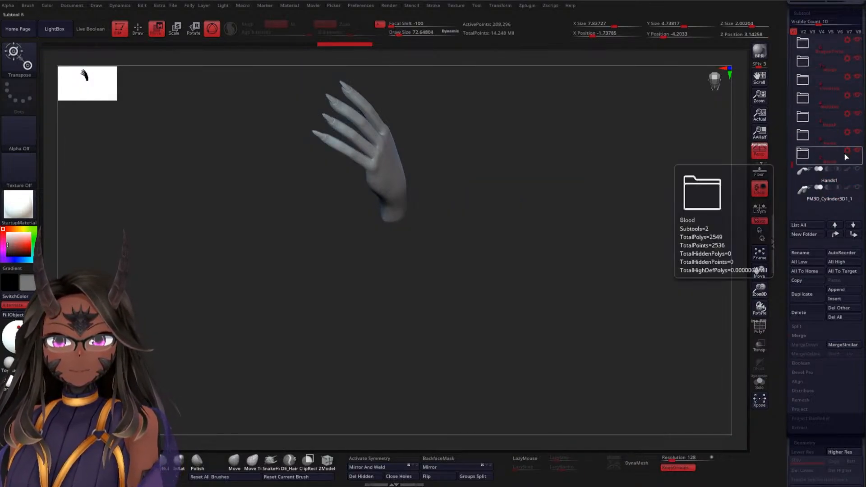
{"action": "left_click", "coordinate": [812, 154]}
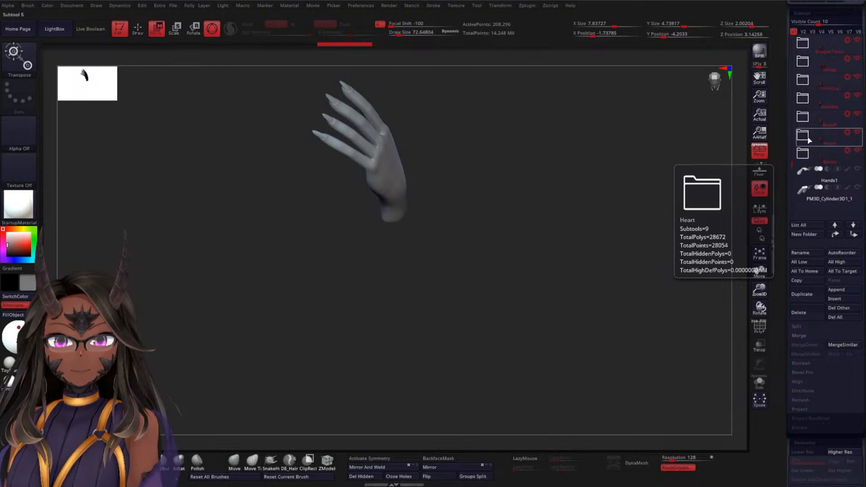
{"action": "left_click", "coordinate": [858, 151]}
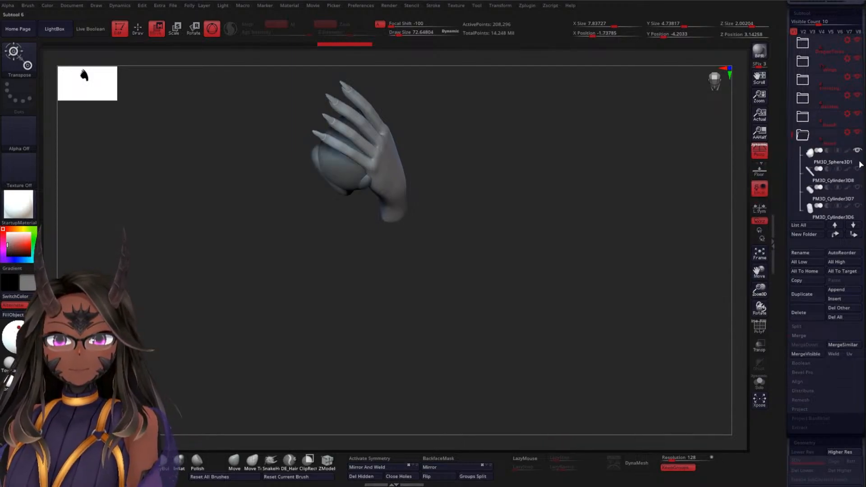
{"action": "left_click", "coordinate": [857, 187]}
{"action": "left_click", "coordinate": [858, 206]}
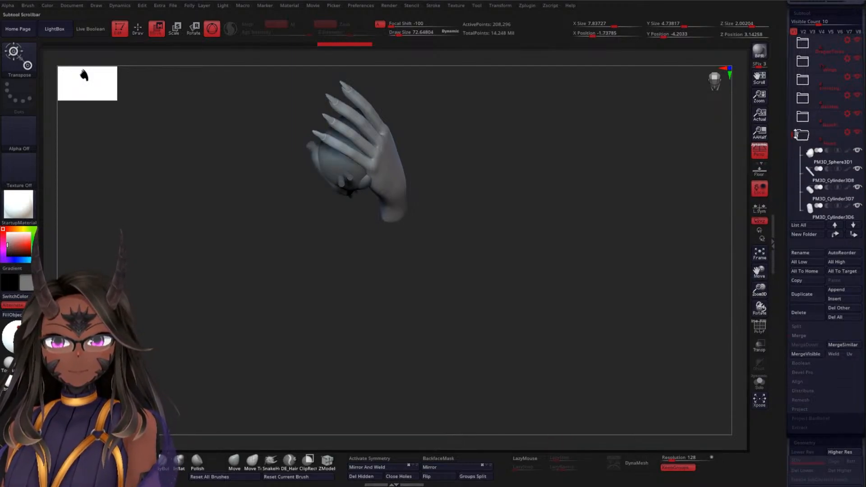
Show the remaining heart vessels, PM3D_Cylinder3D1 through PM3D_Cylinder3D5
{"action": "left_click_drag", "start_coordinate": [789, 135], "coordinate": [789, 165]}
{"action": "left_click", "coordinate": [857, 168]}
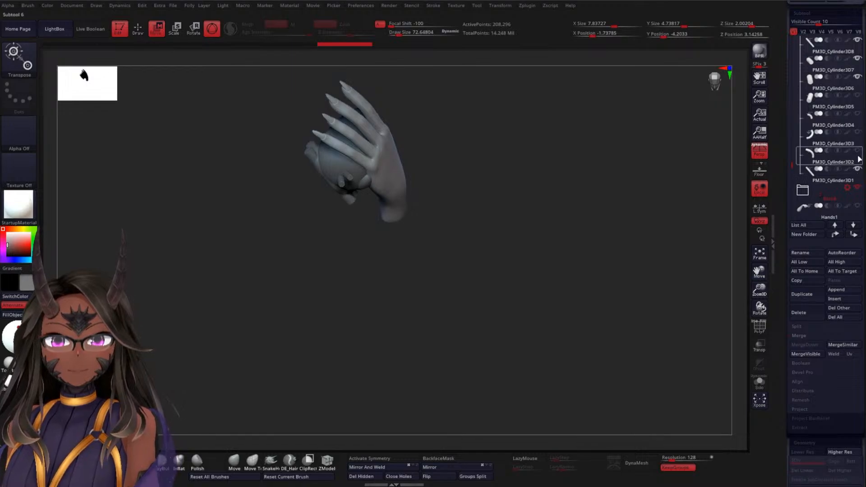
{"action": "left_click", "coordinate": [858, 151]}
{"action": "left_click", "coordinate": [858, 133]}
{"action": "left_click", "coordinate": [859, 116]}
{"action": "left_click", "coordinate": [858, 99]}
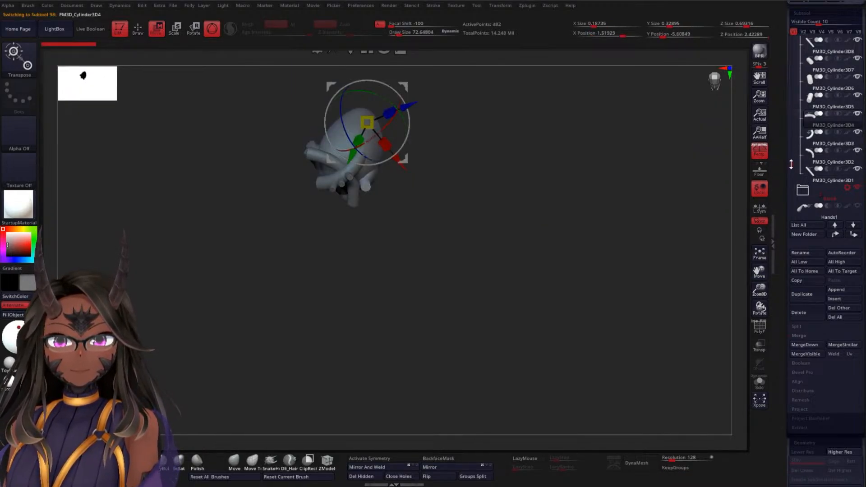
Show the Hands subtool alongside the heart and make it the active subtool
{"action": "left_click_drag", "start_coordinate": [791, 165], "coordinate": [811, 90]}
{"action": "left_click", "coordinate": [858, 95]}
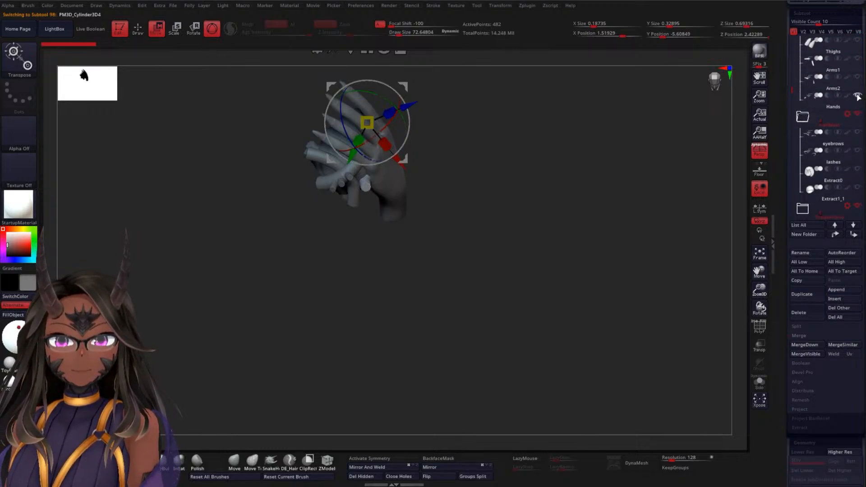
{"action": "left_click", "coordinate": [828, 107]}
Lasso-mask the thumb of the hand holding the heart, invert the mask, and place the gizmo at the thumb's base
{"action": "left_click_drag", "start_coordinate": [530, 197], "coordinate": [473, 276], "text": "alt"}
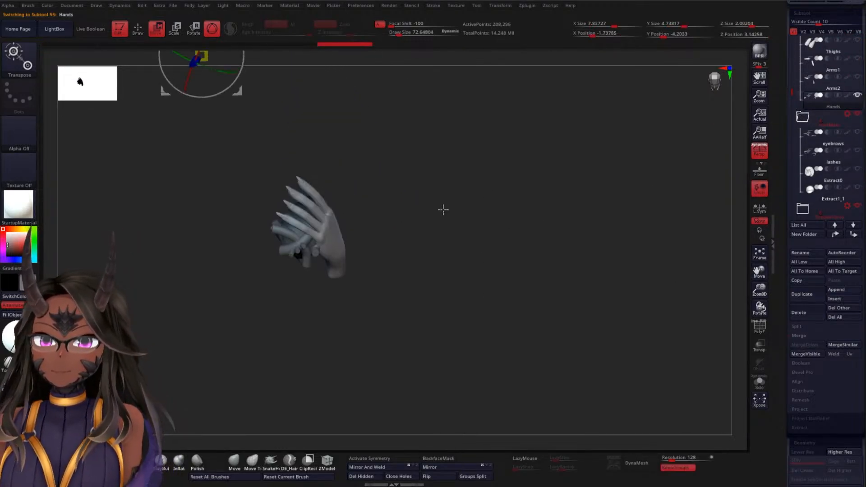
{"action": "mouse_move", "coordinate": [443, 210]}
{"action": "left_mouse_down", "text": "alt"}
{"action": "mouse_move", "coordinate": [453, 240]}
{"action": "mouse_move", "coordinate": [509, 236]}
{"action": "mouse_move", "coordinate": [527, 168]}
{"action": "mouse_move", "coordinate": [551, 207]}
{"action": "mouse_move", "coordinate": [545, 170]}
{"action": "mouse_move", "coordinate": [526, 168]}
{"action": "mouse_move", "coordinate": [510, 146]}
{"action": "mouse_move", "coordinate": [524, 168]}
{"action": "mouse_move", "coordinate": [538, 145]}
{"action": "mouse_move", "coordinate": [544, 172]}
{"action": "mouse_move", "coordinate": [471, 167]}
{"action": "mouse_move", "coordinate": [570, 176]}
{"action": "mouse_move", "coordinate": [400, 122]}
{"action": "mouse_move", "coordinate": [338, 184]}
{"action": "mouse_move", "coordinate": [407, 251]}
{"action": "mouse_move", "coordinate": [500, 255]}
{"action": "left_mouse_up", "text": "alt"}
{"action": "mouse_move", "coordinate": [591, 252]}
{"action": "left_mouse_down"}
{"action": "mouse_move", "coordinate": [462, 237]}
{"action": "mouse_move", "coordinate": [516, 184]}
{"action": "mouse_move", "coordinate": [481, 210]}
{"action": "mouse_move", "coordinate": [500, 187]}
{"action": "left_mouse_up"}
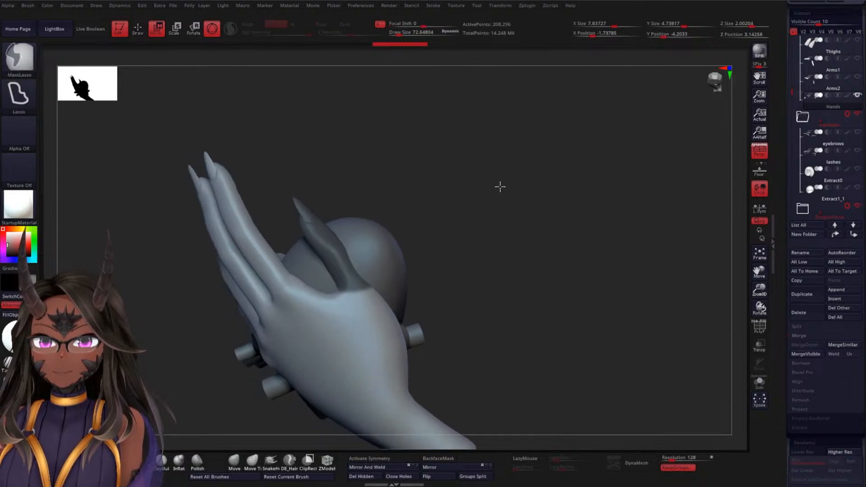
{"action": "left_click", "coordinate": [500, 187], "text": "ctrl"}
{"action": "left_click", "coordinate": [363, 322]}
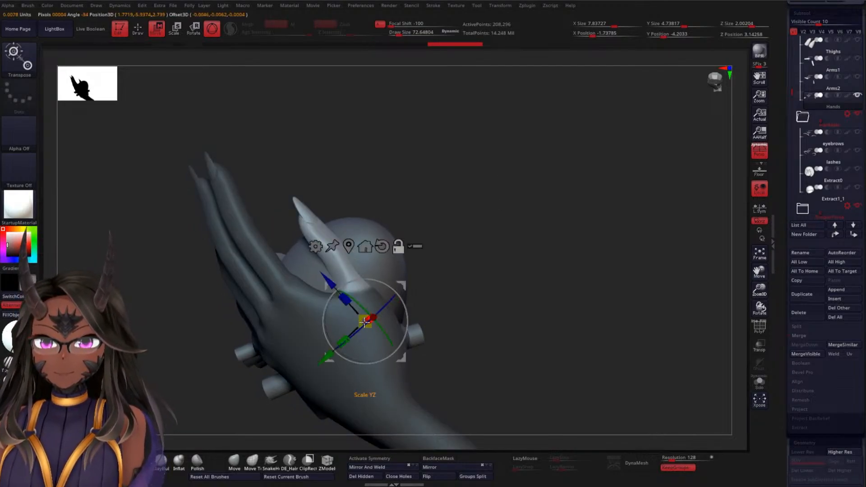
Re-centre the gizmo on the thumb joint and rotate the thumb to follow the heart's side
{"action": "left_click_drag", "start_coordinate": [481, 248], "coordinate": [517, 265], "text": "alt"}
{"action": "left_click_drag", "start_coordinate": [529, 226], "coordinate": [528, 235]}
{"action": "left_click_drag", "start_coordinate": [520, 246], "coordinate": [358, 230]}
{"action": "left_click", "coordinate": [328, 259]}
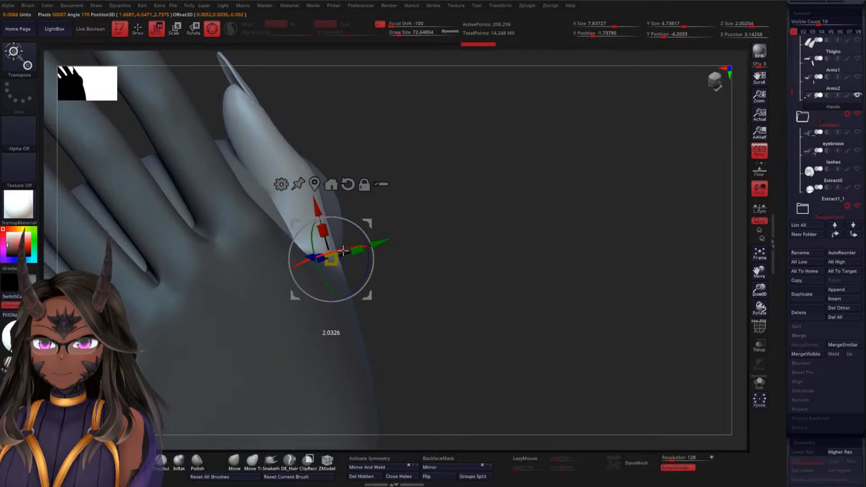
{"action": "left_click_drag", "start_coordinate": [456, 241], "coordinate": [552, 198]}
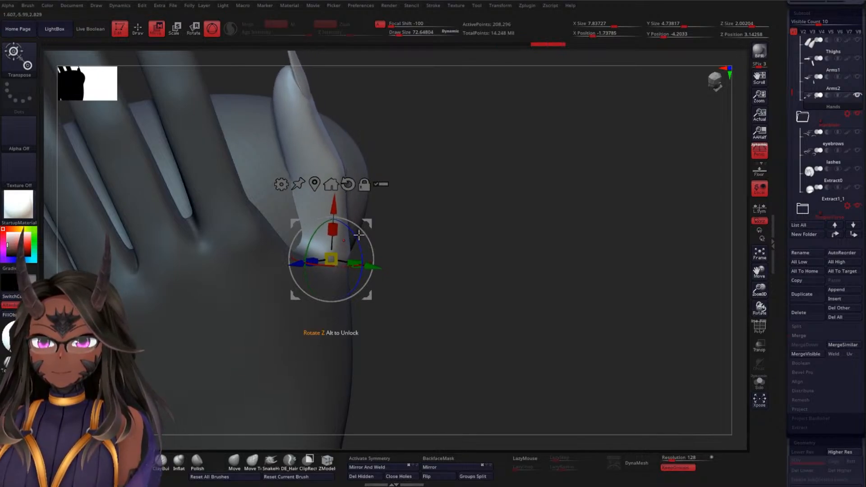
{"action": "left_click_drag", "start_coordinate": [482, 236], "coordinate": [324, 283]}
{"action": "left_click_drag", "start_coordinate": [214, 295], "coordinate": [252, 310]}
Lasso-mask the lower thumb segment and place the gizmo at the joint of the unmasked upper segment
{"action": "left_click_drag", "start_coordinate": [482, 221], "coordinate": [424, 225]}
{"action": "mouse_move", "coordinate": [475, 197]}
{"action": "left_mouse_down", "text": "alt"}
{"action": "mouse_move", "coordinate": [501, 237]}
{"action": "mouse_move", "coordinate": [532, 227]}
{"action": "mouse_move", "coordinate": [460, 236]}
{"action": "left_mouse_up", "text": "alt"}
{"action": "key", "text": "ctrl"}
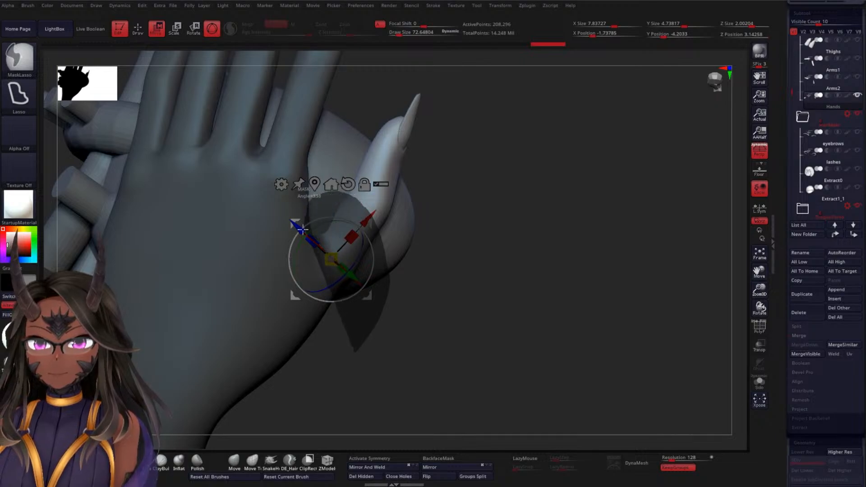
{"action": "left_click_drag", "start_coordinate": [301, 230], "coordinate": [297, 225], "text": "ctrl"}
{"action": "left_click_drag", "start_coordinate": [444, 226], "coordinate": [483, 199]}
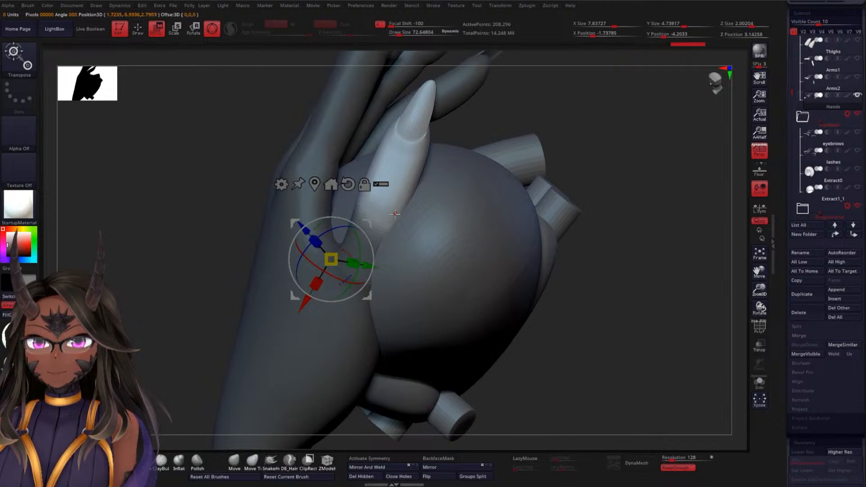
{"action": "left_click", "coordinate": [390, 220]}
Rotate and nudge the upper thumb segment so that it bends over the heart, checking it from several sides
{"action": "left_click_drag", "start_coordinate": [597, 163], "coordinate": [638, 165]}
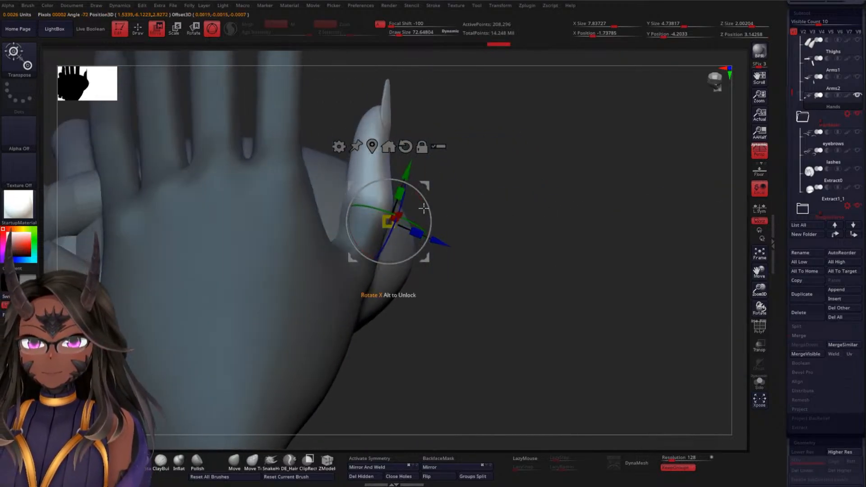
{"action": "left_click_drag", "start_coordinate": [424, 207], "coordinate": [430, 201]}
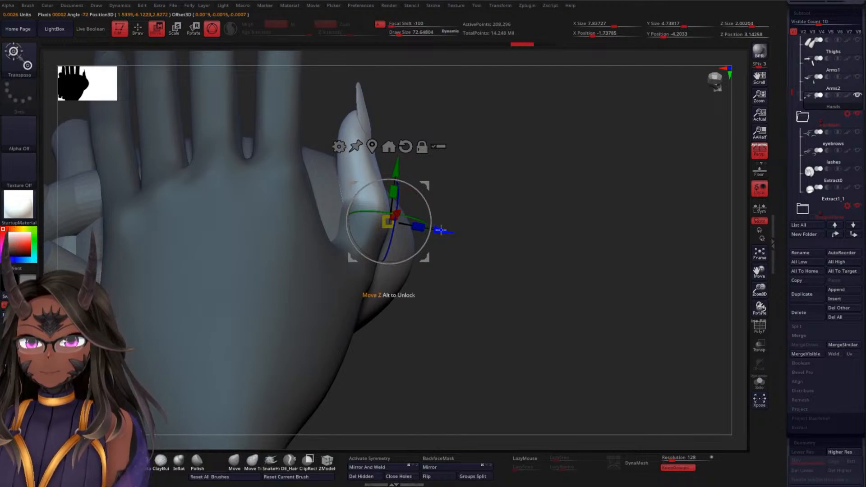
{"action": "left_click_drag", "start_coordinate": [441, 230], "coordinate": [443, 229]}
{"action": "left_click_drag", "start_coordinate": [426, 199], "coordinate": [422, 191]}
{"action": "left_click_drag", "start_coordinate": [516, 190], "coordinate": [443, 214]}
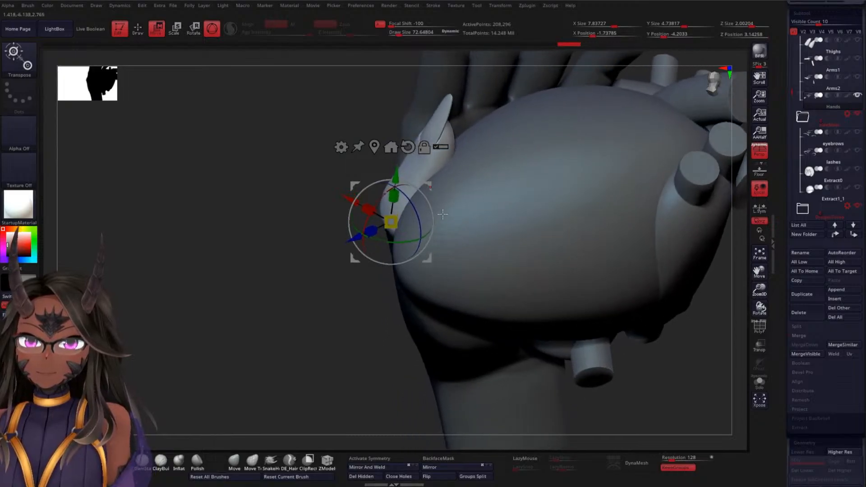
{"action": "left_click_drag", "start_coordinate": [273, 197], "coordinate": [274, 216]}
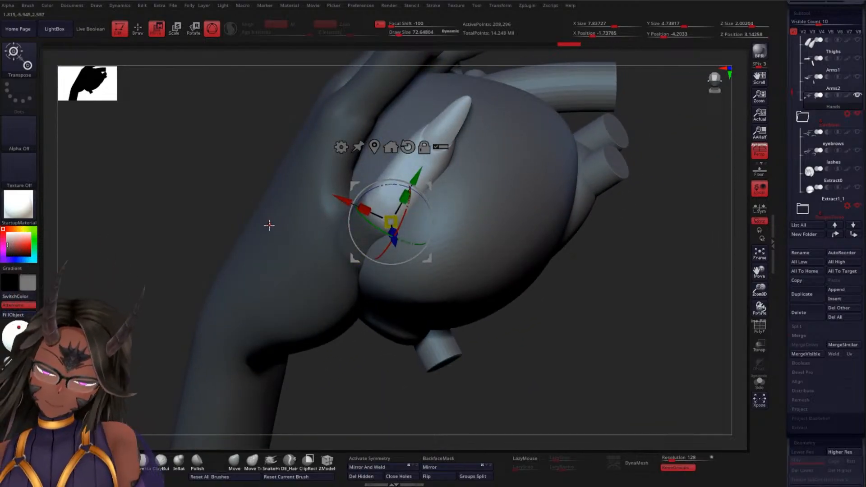
{"action": "left_click_drag", "start_coordinate": [166, 284], "coordinate": [523, 259]}
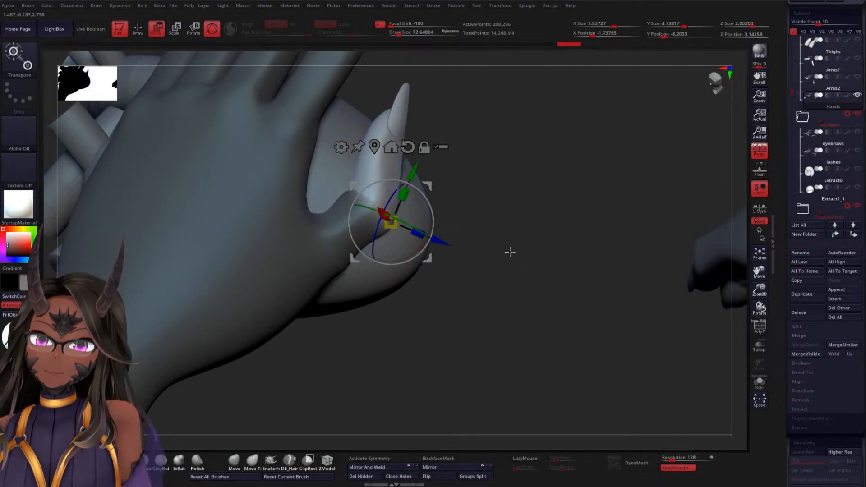
Unmask the lower thumb segment, place the gizmo at the thumb's base, and rotate and shift the whole thumb outward
{"action": "key", "text": "ctrl"}
{"action": "mouse_move", "coordinate": [471, 72]}
{"action": "left_mouse_down", "text": "ctrl"}
{"action": "mouse_move", "coordinate": [385, 74]}
{"action": "mouse_move", "coordinate": [331, 136]}
{"action": "mouse_move", "coordinate": [312, 189]}
{"action": "mouse_move", "coordinate": [312, 245]}
{"action": "mouse_move", "coordinate": [400, 303]}
{"action": "mouse_move", "coordinate": [460, 221]}
{"action": "left_mouse_up", "text": "ctrl"}
{"action": "left_click", "coordinate": [318, 266]}
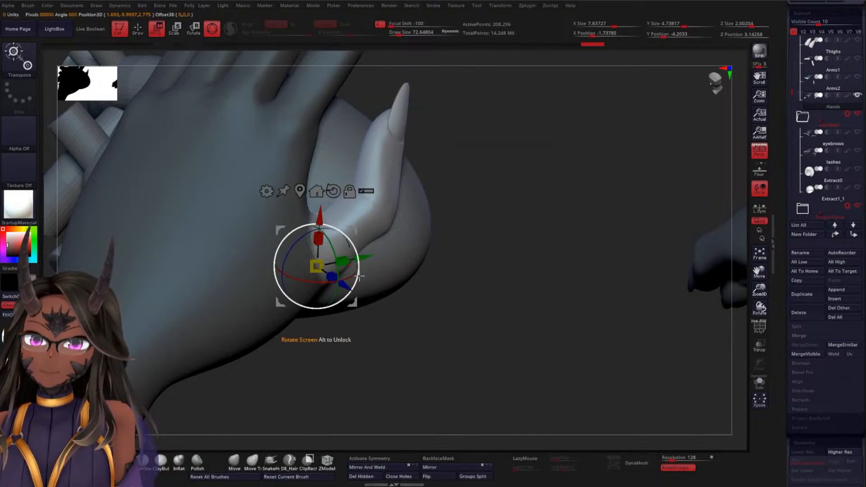
{"action": "left_click_drag", "start_coordinate": [359, 275], "coordinate": [455, 242]}
{"action": "right_click_drag", "start_coordinate": [454, 242], "coordinate": [446, 249]}
{"action": "left_click_drag", "start_coordinate": [332, 216], "coordinate": [330, 218]}
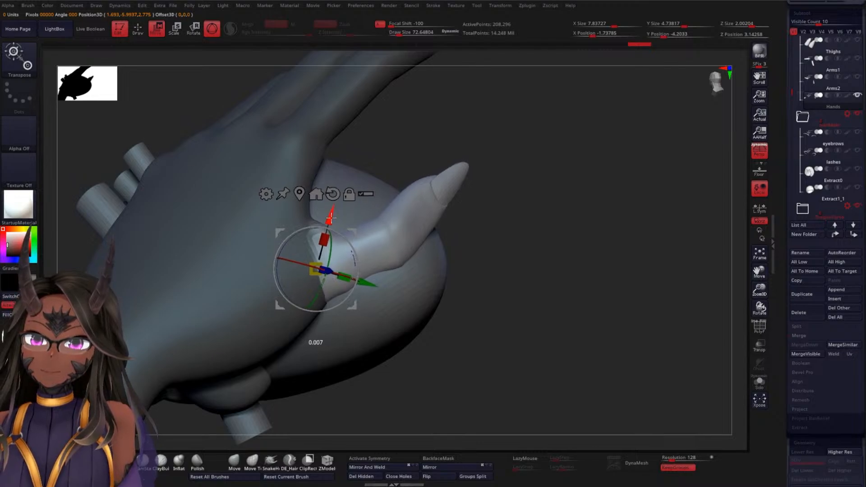
Undo the last two thumb changes and place the gizmo back at the thumb's base
{"action": "key", "text": "ctrl+z"}
{"action": "key", "text": "ctrl+z"}
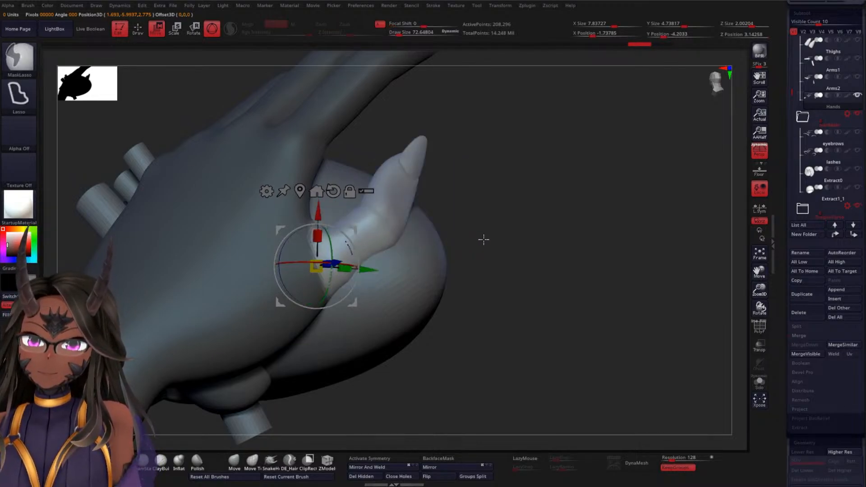
{"action": "left_click_drag", "start_coordinate": [318, 210], "coordinate": [318, 228]}
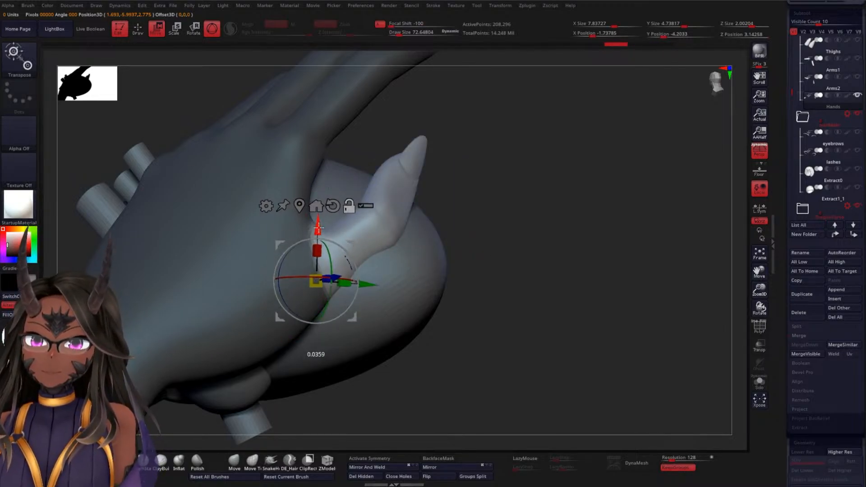
{"action": "left_click", "coordinate": [237, 284]}
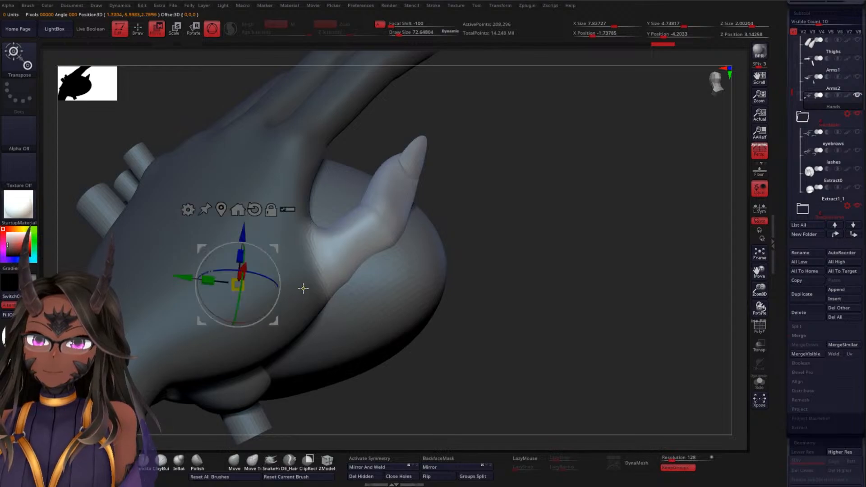
{"action": "left_click", "coordinate": [325, 265]}
Rotate and nudge the whole thumb from its base along the heart's side, checking the hand from several sides
{"action": "left_click_drag", "start_coordinate": [365, 243], "coordinate": [368, 247]}
{"action": "left_click_drag", "start_coordinate": [509, 231], "coordinate": [468, 257]}
{"action": "mouse_move", "coordinate": [365, 257]}
{"action": "left_mouse_down"}
{"action": "mouse_move", "coordinate": [371, 269]}
{"action": "mouse_move", "coordinate": [377, 258]}
{"action": "left_mouse_up"}
{"action": "left_click_drag", "start_coordinate": [485, 260], "coordinate": [508, 212]}
{"action": "left_click_drag", "start_coordinate": [302, 219], "coordinate": [304, 222]}
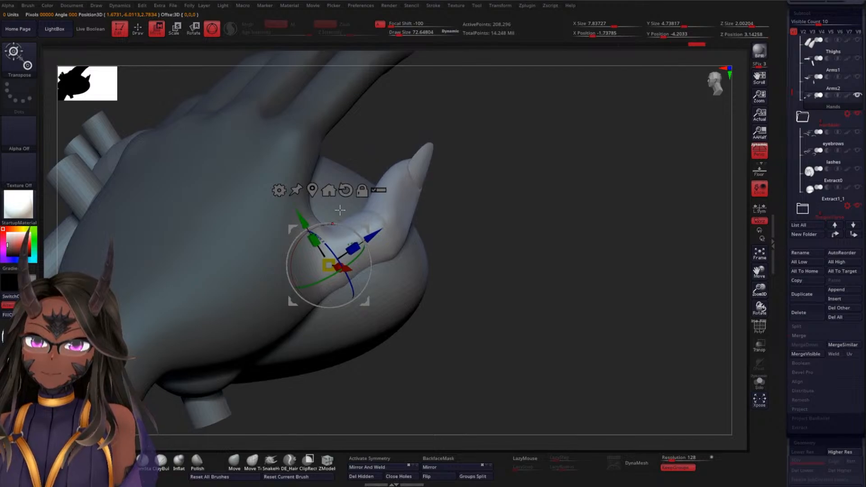
{"action": "left_click_drag", "start_coordinate": [516, 230], "coordinate": [507, 164]}
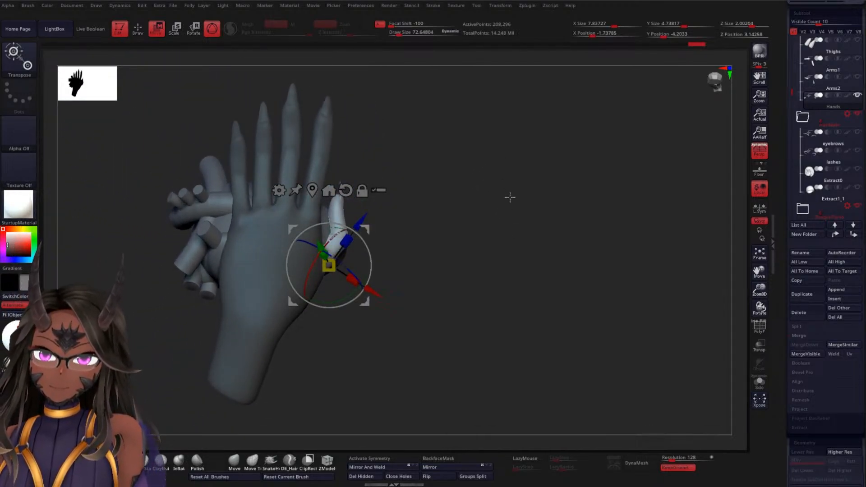
{"action": "left_click_drag", "start_coordinate": [509, 197], "coordinate": [493, 211]}
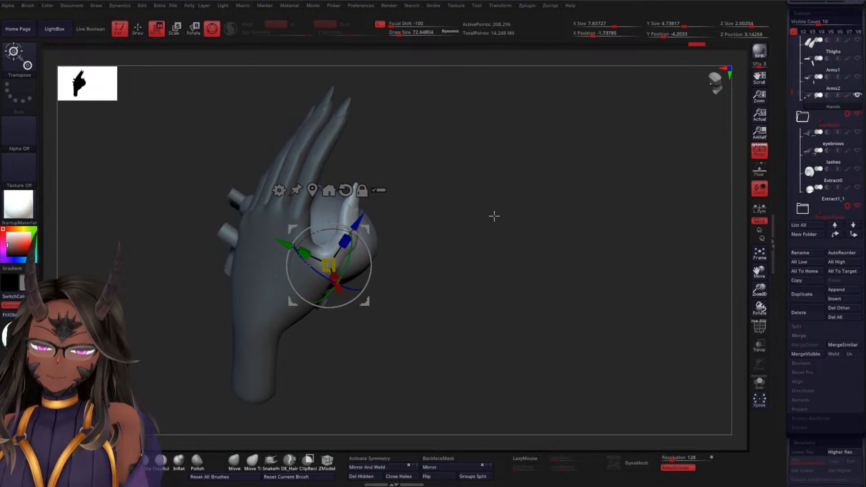
{"action": "left_click_drag", "start_coordinate": [495, 215], "coordinate": [542, 177]}
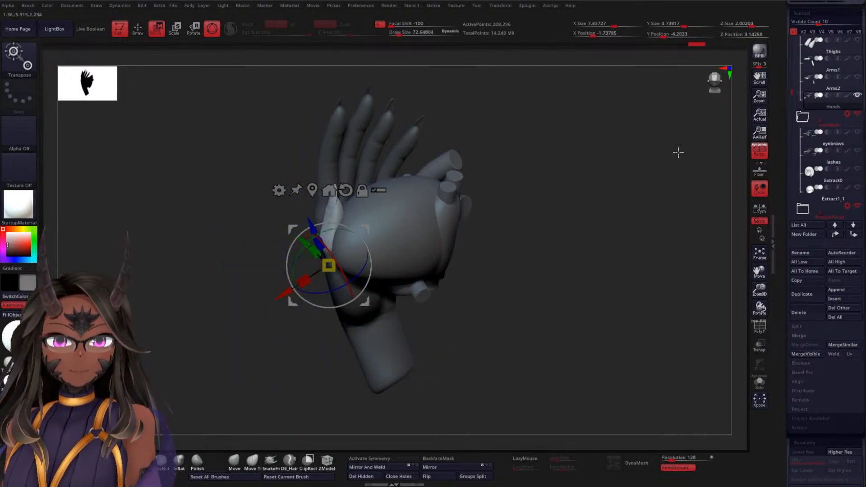
Select the heart and set the gizmo to transform all its parts together, leaving the hand out
{"action": "left_click", "coordinate": [404, 231]}
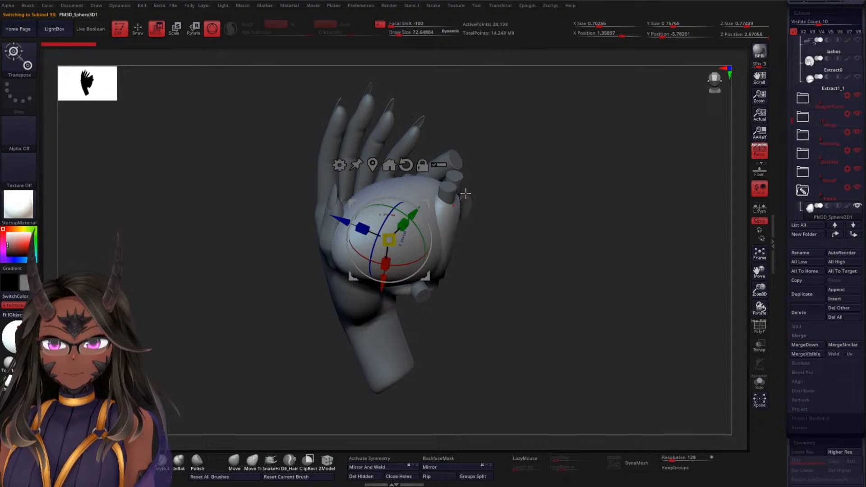
{"action": "left_click", "coordinate": [439, 165]}
{"action": "left_click_drag", "start_coordinate": [501, 204], "coordinate": [509, 146]}
{"action": "left_click_drag", "start_coordinate": [476, 349], "coordinate": [412, 270], "text": "ctrl+shift"}
{"action": "mouse_move", "coordinate": [542, 277]}
{"action": "left_mouse_down"}
{"action": "mouse_move", "coordinate": [491, 298]}
{"action": "mouse_move", "coordinate": [499, 333]}
{"action": "mouse_move", "coordinate": [534, 318]}
{"action": "mouse_move", "coordinate": [498, 313]}
{"action": "left_mouse_up"}
{"action": "key", "text": "ctrl"}
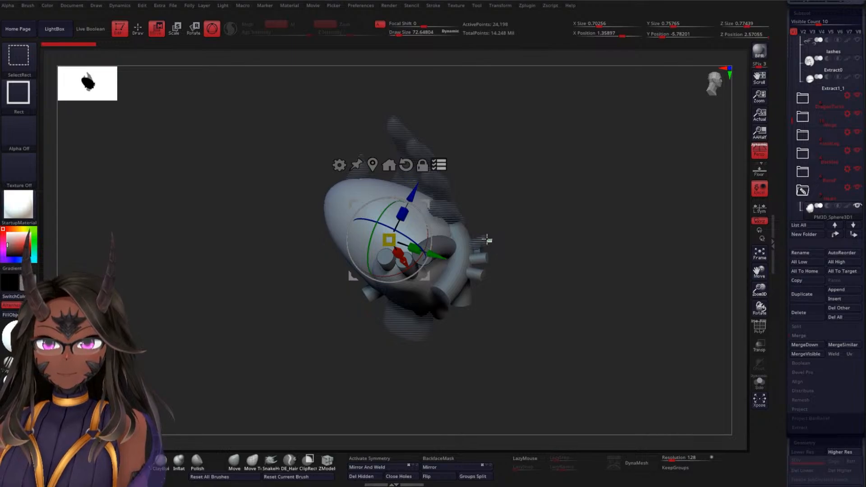
Shift the whole heart across the palm, away from the thumb and towards the wrist
{"action": "mouse_move", "coordinate": [515, 236]}
{"action": "left_mouse_down"}
{"action": "mouse_move", "coordinate": [532, 269]}
{"action": "mouse_move", "coordinate": [514, 296]}
{"action": "mouse_move", "coordinate": [522, 298]}
{"action": "mouse_move", "coordinate": [578, 190]}
{"action": "mouse_move", "coordinate": [562, 220]}
{"action": "mouse_move", "coordinate": [602, 232]}
{"action": "mouse_move", "coordinate": [635, 202]}
{"action": "left_mouse_up"}
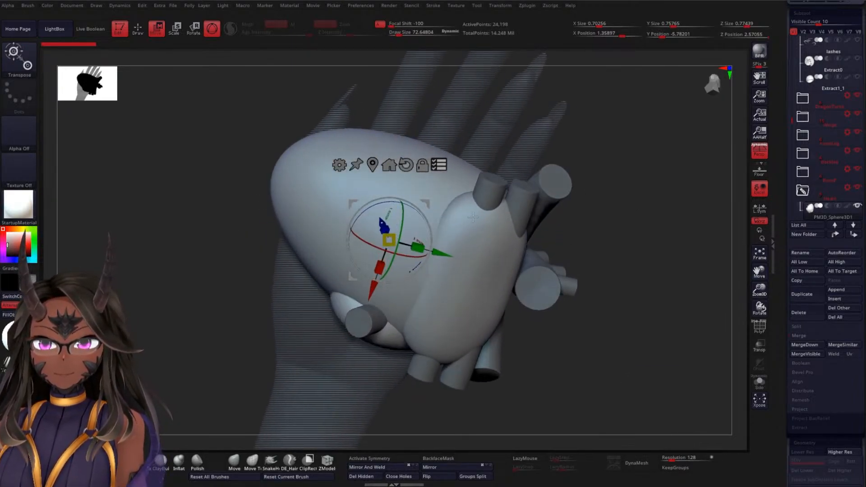
{"action": "left_click_drag", "start_coordinate": [428, 227], "coordinate": [483, 249]}
{"action": "left_click_drag", "start_coordinate": [425, 301], "coordinate": [421, 326]}
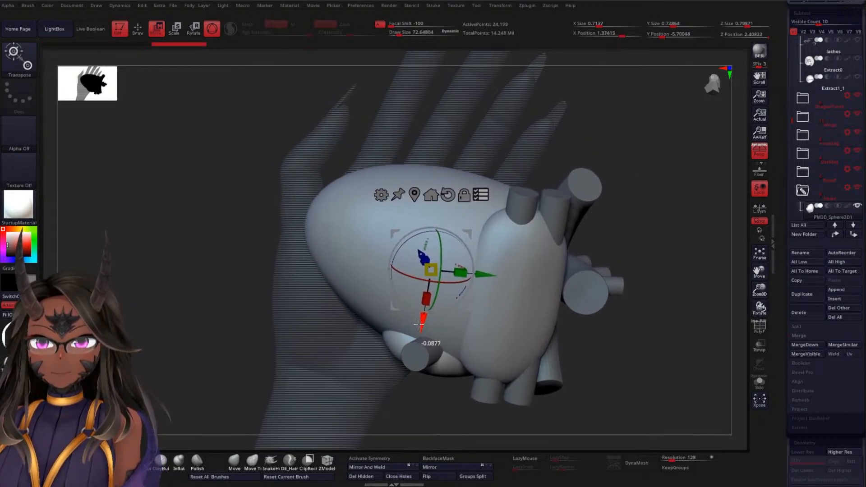
Rotate the whole heart about several axes and reposition it against the palm
{"action": "left_click_drag", "start_coordinate": [657, 195], "coordinate": [561, 237]}
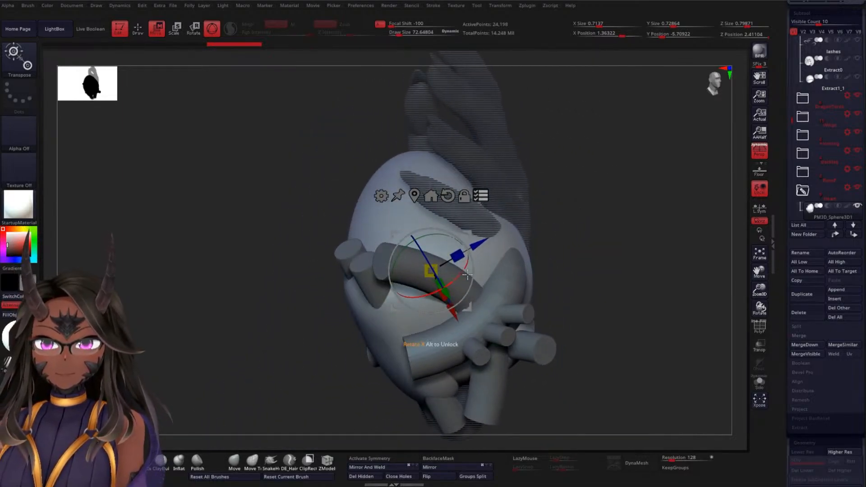
{"action": "mouse_move", "coordinate": [464, 269]}
{"action": "left_mouse_down"}
{"action": "mouse_move", "coordinate": [450, 278]}
{"action": "mouse_move", "coordinate": [469, 260]}
{"action": "left_mouse_up"}
{"action": "left_click_drag", "start_coordinate": [609, 253], "coordinate": [668, 224]}
{"action": "left_click_drag", "start_coordinate": [451, 262], "coordinate": [413, 250]}
{"action": "left_click_drag", "start_coordinate": [426, 322], "coordinate": [427, 287]}
{"action": "left_click_drag", "start_coordinate": [253, 206], "coordinate": [406, 183]}
{"action": "left_click_drag", "start_coordinate": [569, 207], "coordinate": [590, 203]}
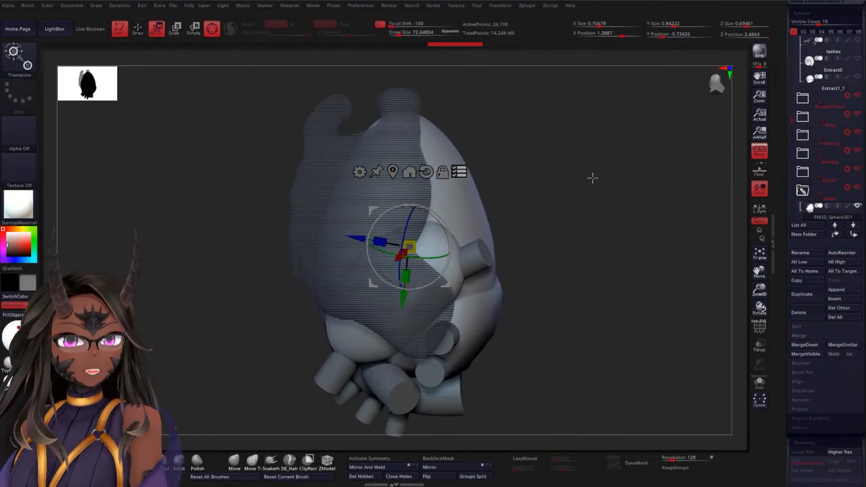
Check the heart's fit in the hand from several sides and nudge it slightly along the gizmo's Y axis
{"action": "left_click_drag", "start_coordinate": [605, 141], "coordinate": [587, 218]}
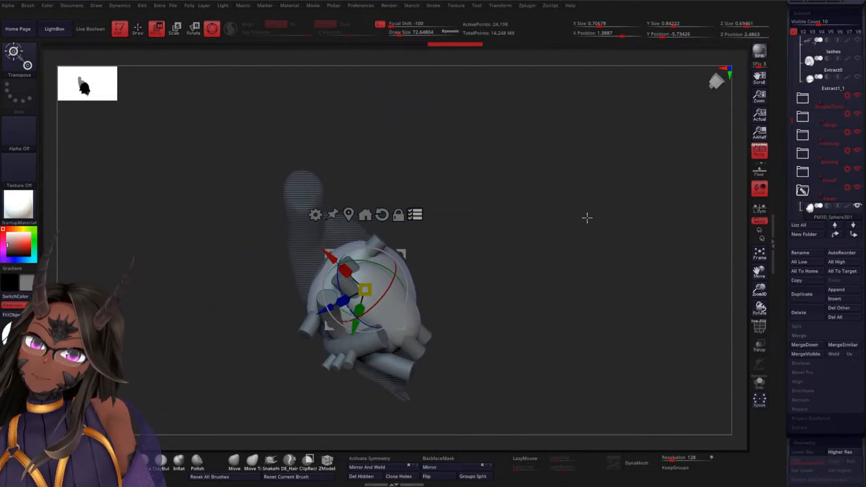
{"action": "left_click_drag", "start_coordinate": [527, 217], "coordinate": [564, 169]}
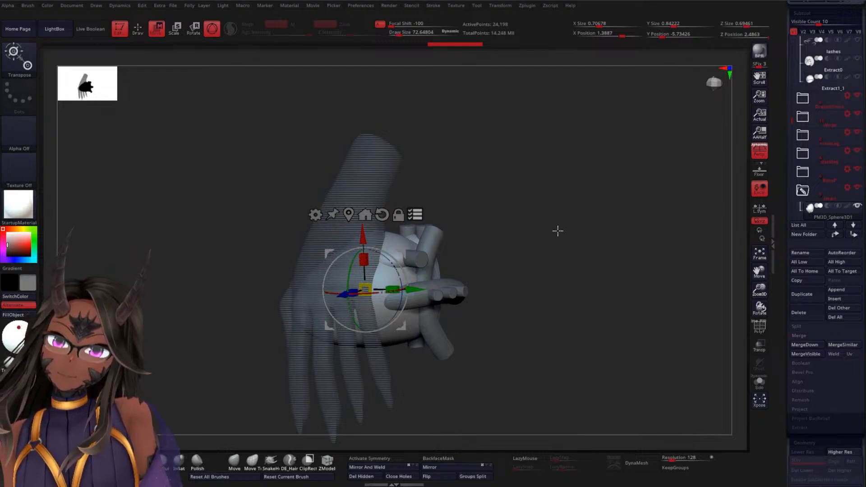
{"action": "left_click_drag", "start_coordinate": [558, 231], "coordinate": [591, 158]}
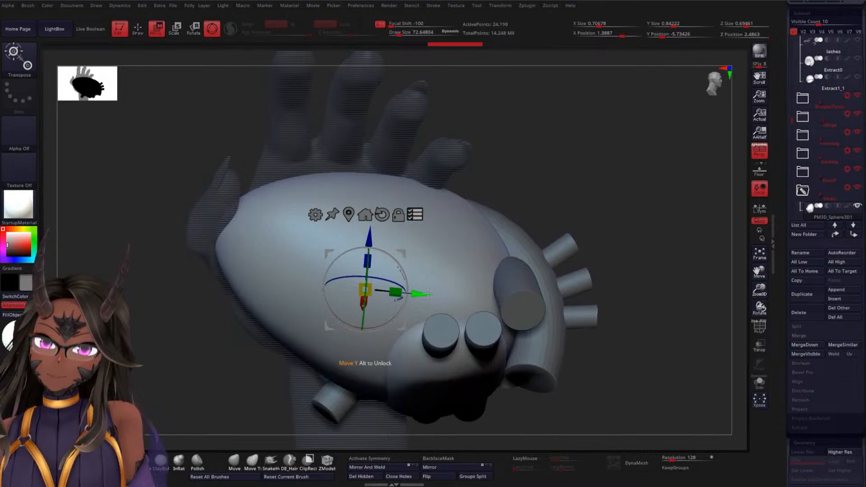
{"action": "left_click_drag", "start_coordinate": [427, 294], "coordinate": [432, 294]}
{"action": "left_click_drag", "start_coordinate": [569, 190], "coordinate": [604, 166]}
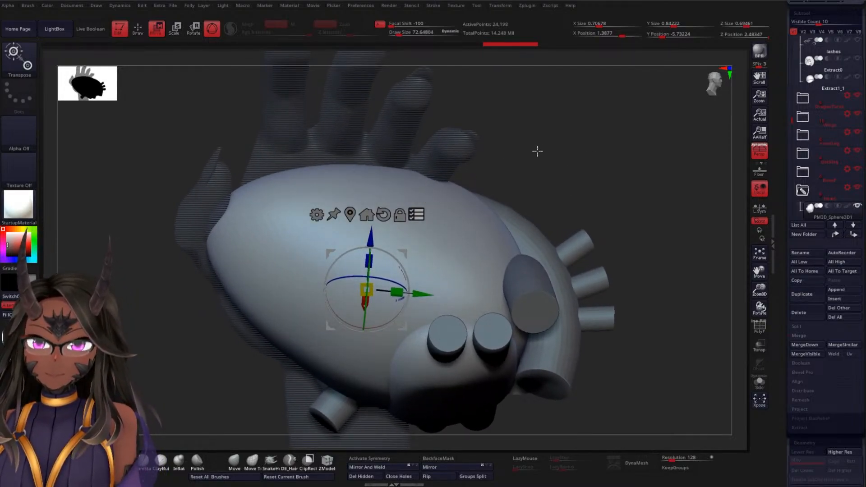
Return to the hands, clear the old mask, lasso-mask the little finger and invert the mask to leave only that finger free
{"action": "left_click", "coordinate": [454, 148], "text": "alt"}
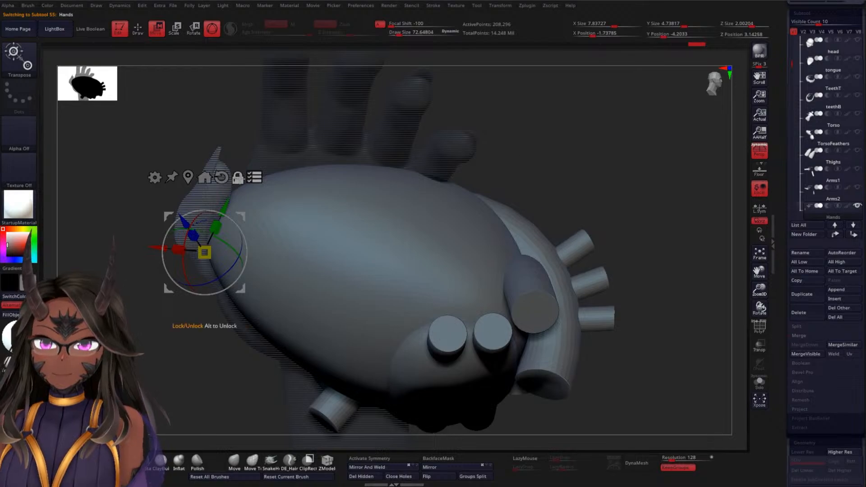
{"action": "mouse_move", "coordinate": [482, 155]}
{"action": "left_mouse_down"}
{"action": "mouse_move", "coordinate": [565, 164]}
{"action": "mouse_move", "coordinate": [553, 226]}
{"action": "mouse_move", "coordinate": [622, 200]}
{"action": "mouse_move", "coordinate": [586, 145]}
{"action": "mouse_move", "coordinate": [568, 170]}
{"action": "mouse_move", "coordinate": [624, 226]}
{"action": "mouse_move", "coordinate": [616, 209]}
{"action": "mouse_move", "coordinate": [608, 243]}
{"action": "mouse_move", "coordinate": [628, 259]}
{"action": "mouse_move", "coordinate": [566, 253]}
{"action": "left_mouse_up"}
{"action": "left_click", "coordinate": [353, 198]}
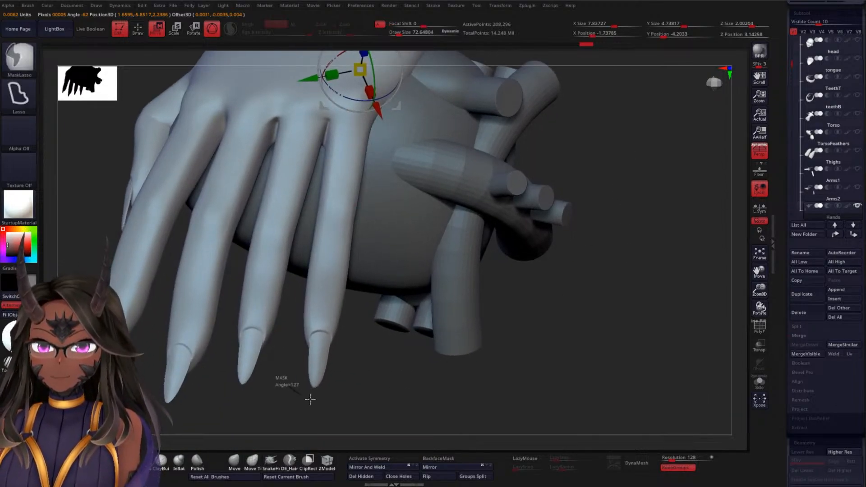
{"action": "mouse_move", "coordinate": [310, 400]}
{"action": "left_mouse_down", "text": "ctrl"}
{"action": "mouse_move", "coordinate": [381, 240]}
{"action": "mouse_move", "coordinate": [384, 127]}
{"action": "mouse_move", "coordinate": [342, 106]}
{"action": "left_mouse_up", "text": "ctrl"}
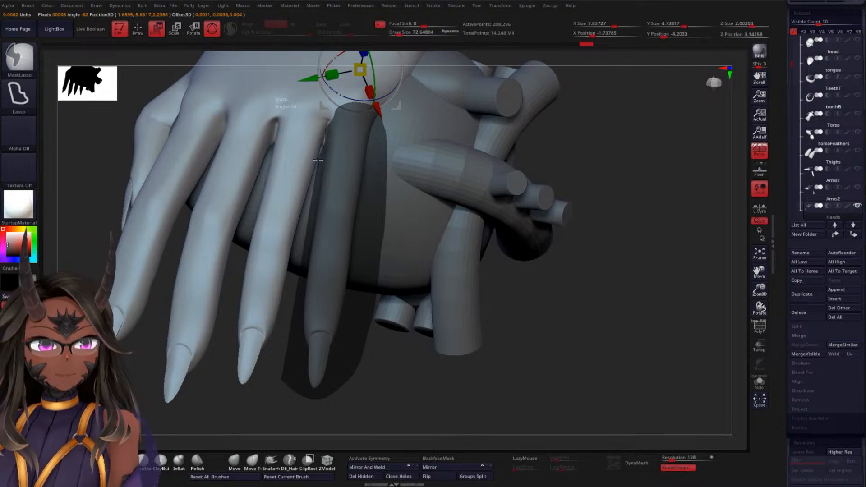
{"action": "left_click_drag", "start_coordinate": [318, 160], "coordinate": [317, 165], "text": "ctrl"}
{"action": "left_click", "coordinate": [633, 272], "text": "ctrl"}
Place the gizmo at the little finger's base knuckle and rotate the finger in towards the heart
{"action": "left_click_drag", "start_coordinate": [624, 296], "coordinate": [515, 205]}
{"action": "left_click", "coordinate": [276, 105]}
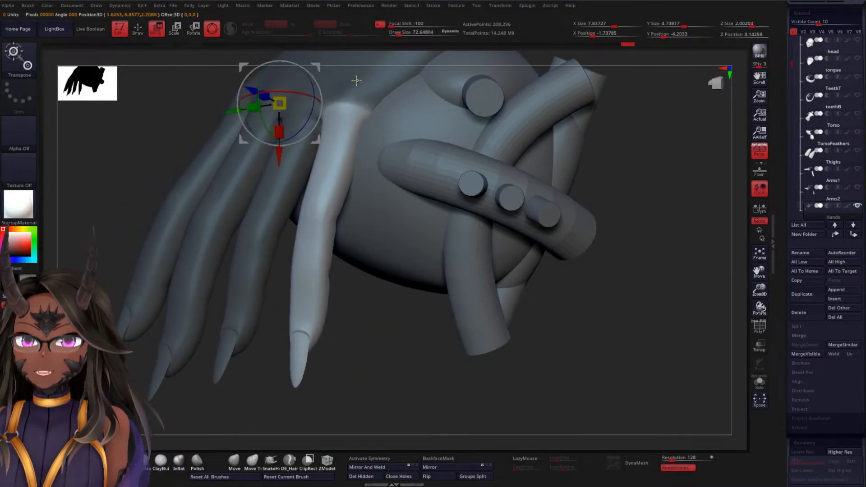
{"action": "left_click", "coordinate": [343, 111]}
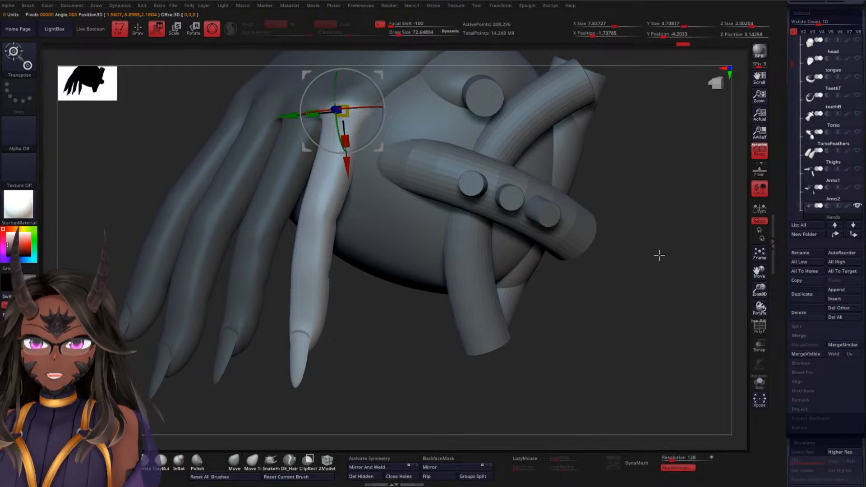
{"action": "left_click_drag", "start_coordinate": [660, 255], "coordinate": [623, 225]}
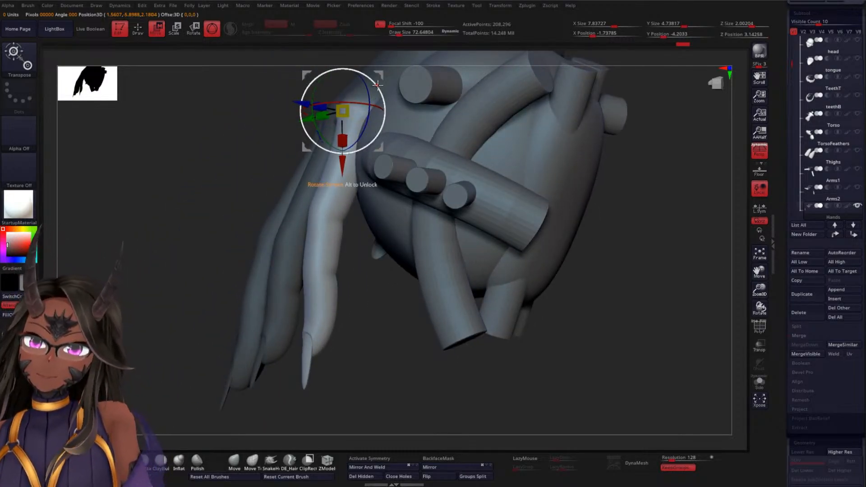
{"action": "left_click_drag", "start_coordinate": [194, 169], "coordinate": [235, 175]}
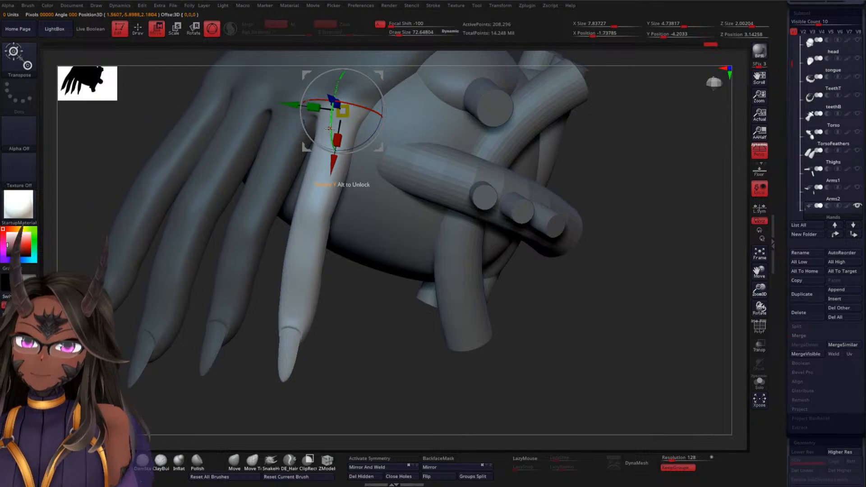
{"action": "left_click_drag", "start_coordinate": [329, 128], "coordinate": [299, 170]}
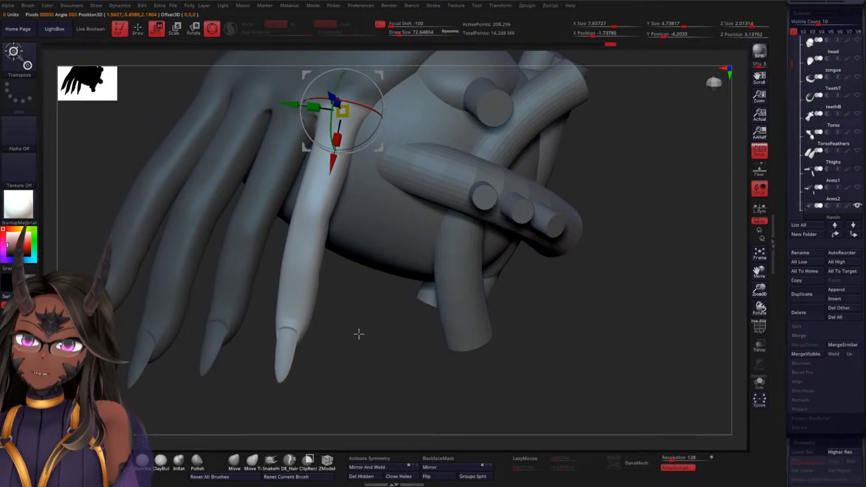
{"action": "left_click_drag", "start_coordinate": [359, 334], "coordinate": [321, 204]}
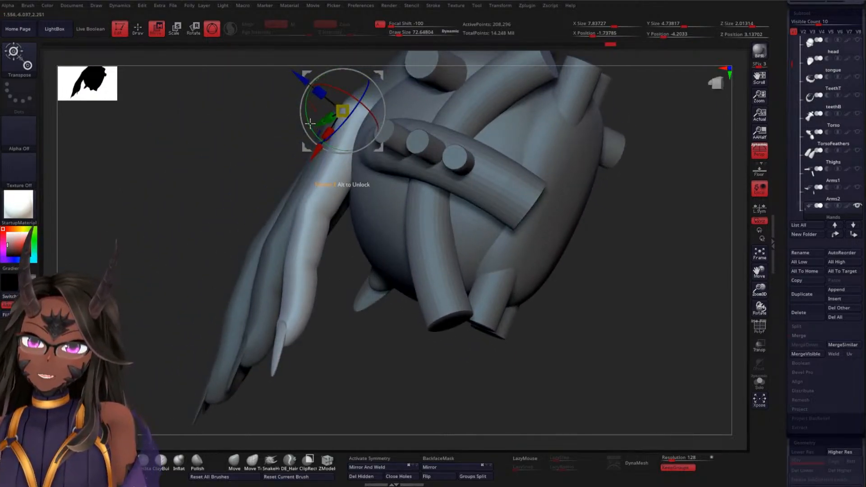
{"action": "left_click_drag", "start_coordinate": [310, 123], "coordinate": [318, 131]}
{"action": "mouse_move", "coordinate": [211, 176]}
{"action": "left_mouse_down"}
{"action": "mouse_move", "coordinate": [203, 170]}
{"action": "mouse_move", "coordinate": [227, 182]}
{"action": "mouse_move", "coordinate": [601, 223]}
{"action": "mouse_move", "coordinate": [588, 159]}
{"action": "mouse_move", "coordinate": [588, 172]}
{"action": "mouse_move", "coordinate": [582, 166]}
{"action": "mouse_move", "coordinate": [574, 180]}
{"action": "left_mouse_up"}
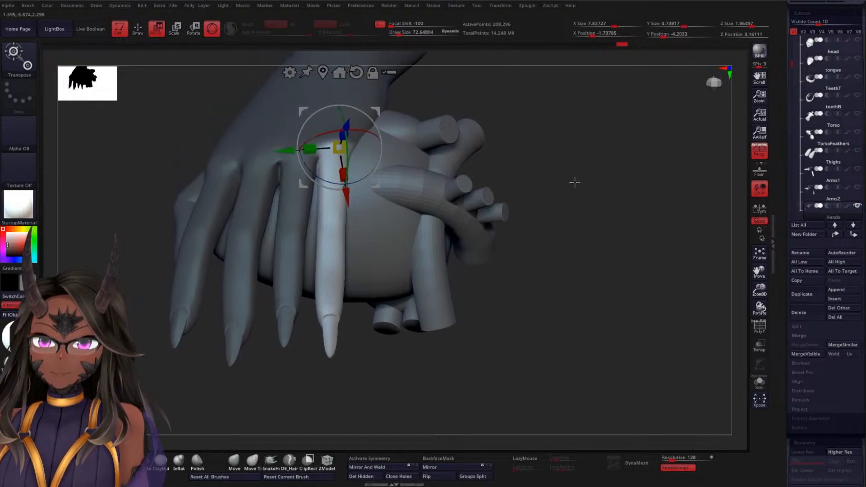
Mask the little finger's base segment and place the gizmo at the joint above it
{"action": "mouse_move", "coordinate": [568, 115]}
{"action": "left_mouse_down", "text": "ctrl"}
{"action": "mouse_move", "coordinate": [334, 91]}
{"action": "mouse_move", "coordinate": [278, 168]}
{"action": "mouse_move", "coordinate": [298, 214]}
{"action": "mouse_move", "coordinate": [404, 218]}
{"action": "left_mouse_up", "text": "ctrl"}
{"action": "left_click_drag", "start_coordinate": [584, 260], "coordinate": [555, 269]}
{"action": "mouse_move", "coordinate": [225, 131]}
{"action": "left_mouse_down", "text": "ctrl"}
{"action": "mouse_move", "coordinate": [226, 162]}
{"action": "mouse_move", "coordinate": [309, 231]}
{"action": "mouse_move", "coordinate": [352, 230]}
{"action": "left_mouse_up", "text": "ctrl"}
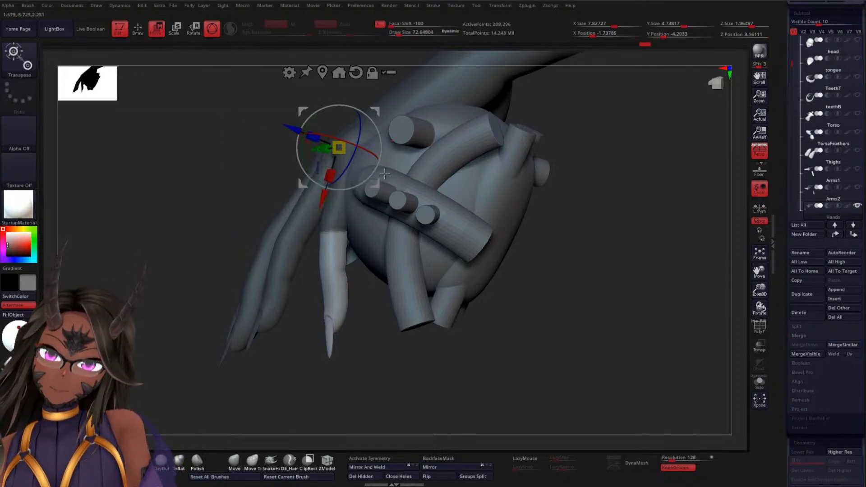
{"action": "left_click", "coordinate": [332, 218], "text": "ctrl"}
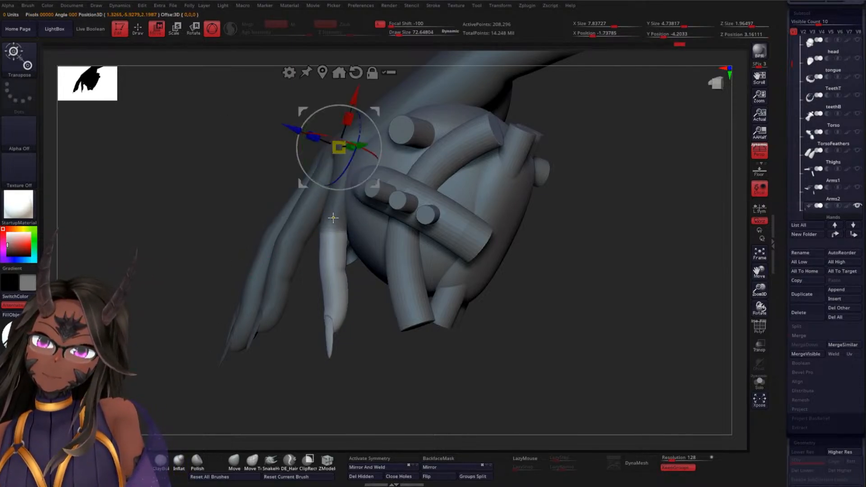
{"action": "left_click", "coordinate": [333, 219], "text": "ctrl"}
{"action": "left_click", "coordinate": [334, 232], "text": "alt"}
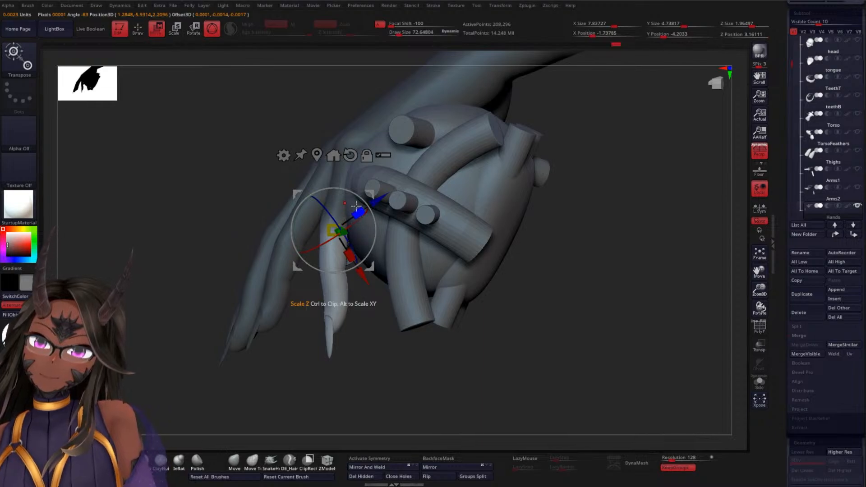
Rotate the outer part of the little finger around the heart, and extend the mask over its middle segment
{"action": "left_click_drag", "start_coordinate": [374, 241], "coordinate": [375, 213]}
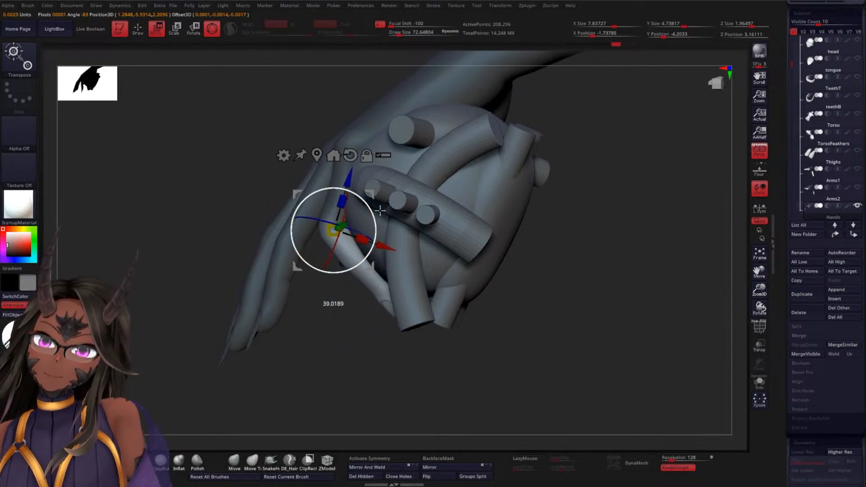
{"action": "left_click_drag", "start_coordinate": [329, 337], "coordinate": [383, 165]}
{"action": "left_click_drag", "start_coordinate": [375, 228], "coordinate": [372, 215]}
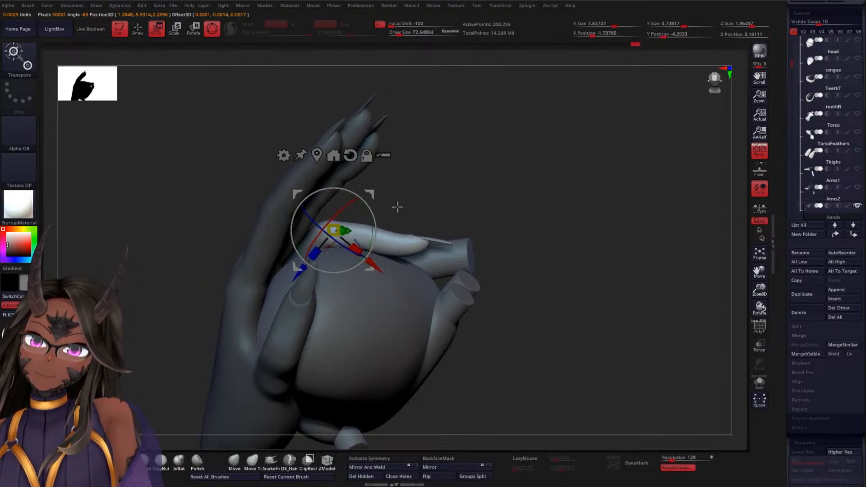
{"action": "left_click_drag", "start_coordinate": [549, 178], "coordinate": [539, 280]}
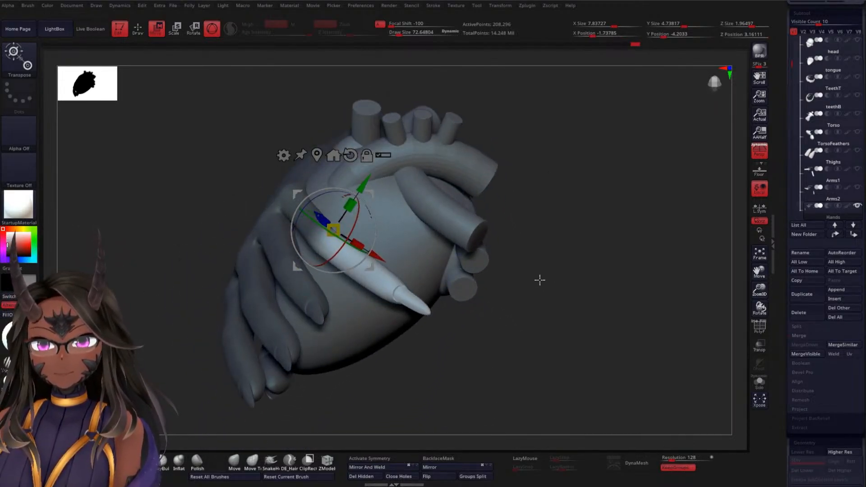
{"action": "left_click_drag", "start_coordinate": [355, 229], "coordinate": [477, 219]}
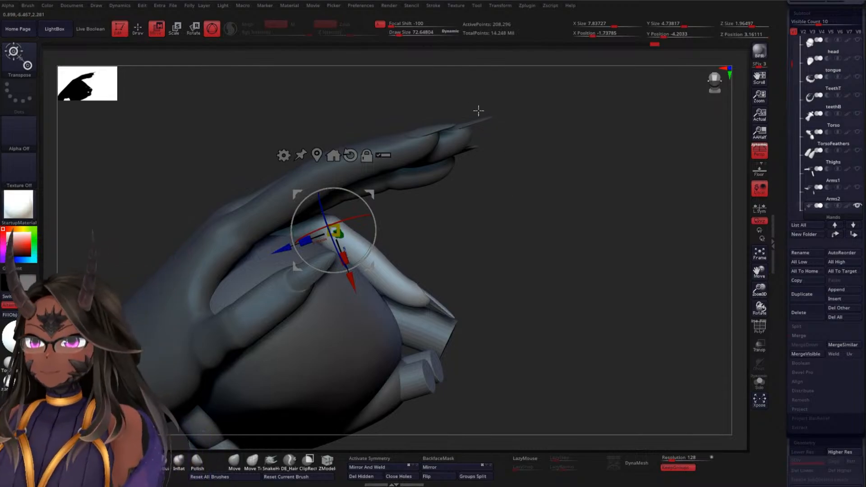
{"action": "mouse_move", "coordinate": [339, 91]}
{"action": "left_mouse_down", "text": "ctrl"}
{"action": "mouse_move", "coordinate": [245, 150]}
{"action": "mouse_move", "coordinate": [294, 280]}
{"action": "mouse_move", "coordinate": [332, 291]}
{"action": "mouse_move", "coordinate": [402, 208]}
{"action": "mouse_move", "coordinate": [409, 212]}
{"action": "left_mouse_up", "text": "ctrl"}
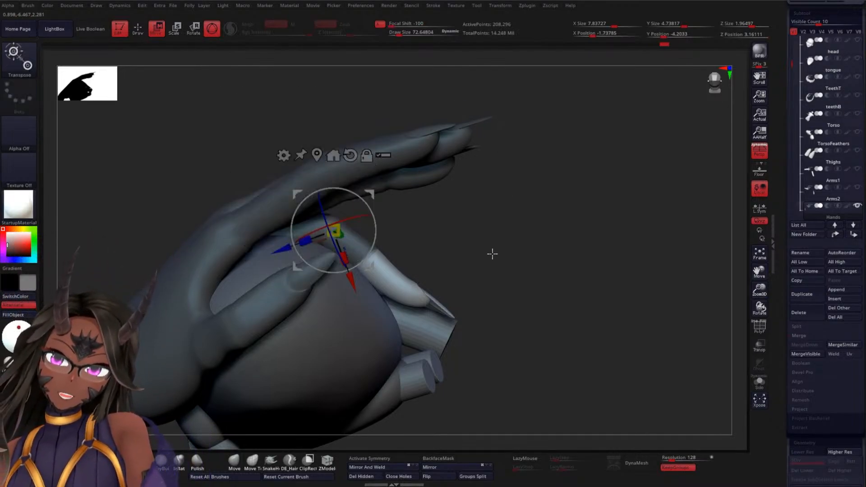
Place the gizmo at the little finger's outermost joint and rotate the fingertip in towards the heart
{"action": "left_click", "coordinate": [385, 257], "text": "ctrl"}
{"action": "left_click", "coordinate": [380, 254], "text": "alt"}
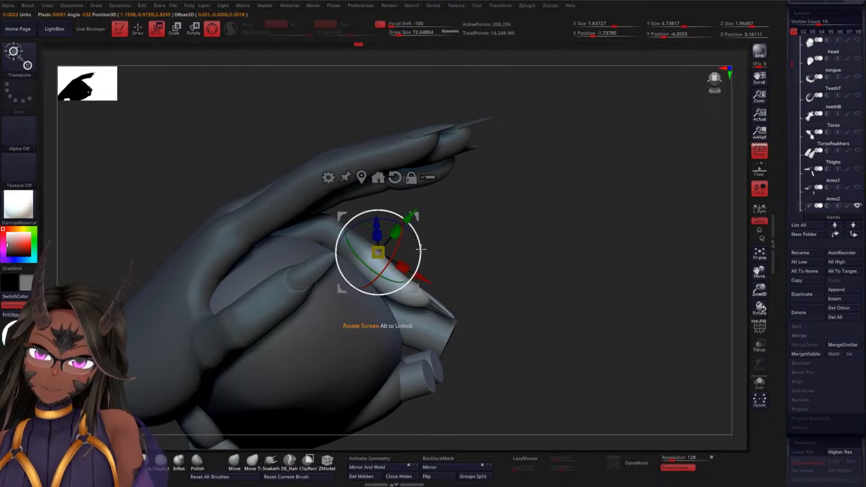
{"action": "mouse_move", "coordinate": [413, 233]}
{"action": "left_mouse_down", "text": "alt"}
{"action": "mouse_move", "coordinate": [427, 234]}
{"action": "mouse_move", "coordinate": [418, 229]}
{"action": "mouse_move", "coordinate": [421, 267]}
{"action": "left_mouse_up", "text": "alt"}
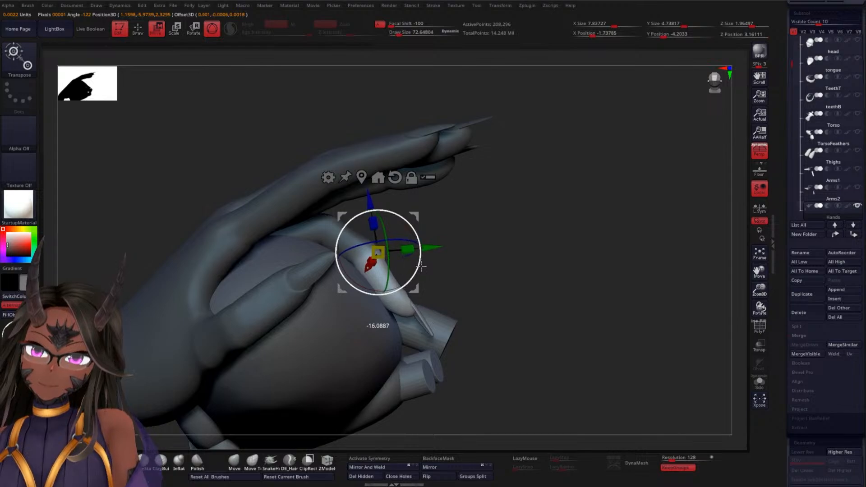
Adjust the little fingertip's rotation from the front and underside so it lies along the heart's surface
{"action": "left_click_drag", "start_coordinate": [516, 244], "coordinate": [485, 285]}
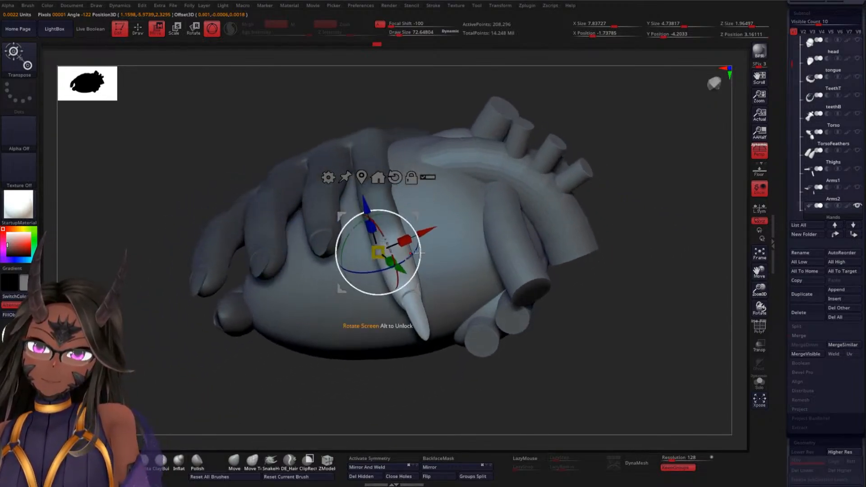
{"action": "left_click_drag", "start_coordinate": [405, 262], "coordinate": [405, 263]}
{"action": "left_click_drag", "start_coordinate": [426, 234], "coordinate": [425, 234]}
{"action": "left_click_drag", "start_coordinate": [572, 346], "coordinate": [571, 289]}
{"action": "left_click_drag", "start_coordinate": [543, 255], "coordinate": [548, 305]}
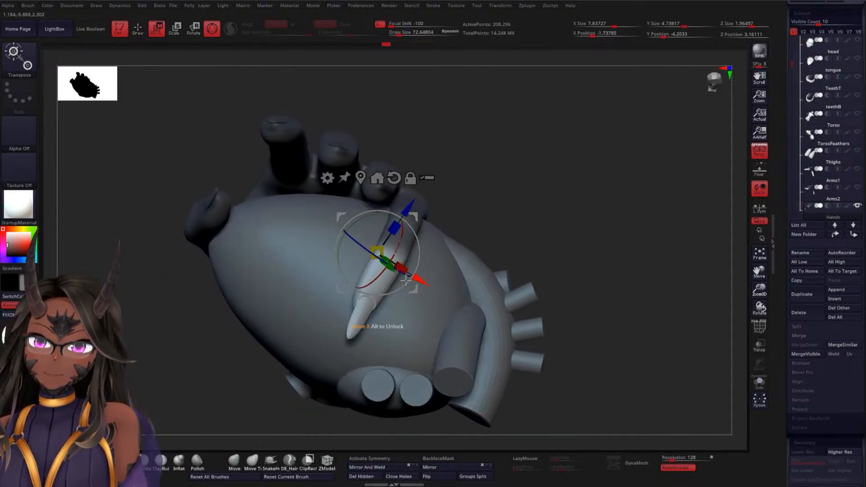
{"action": "left_click_drag", "start_coordinate": [400, 291], "coordinate": [422, 278]}
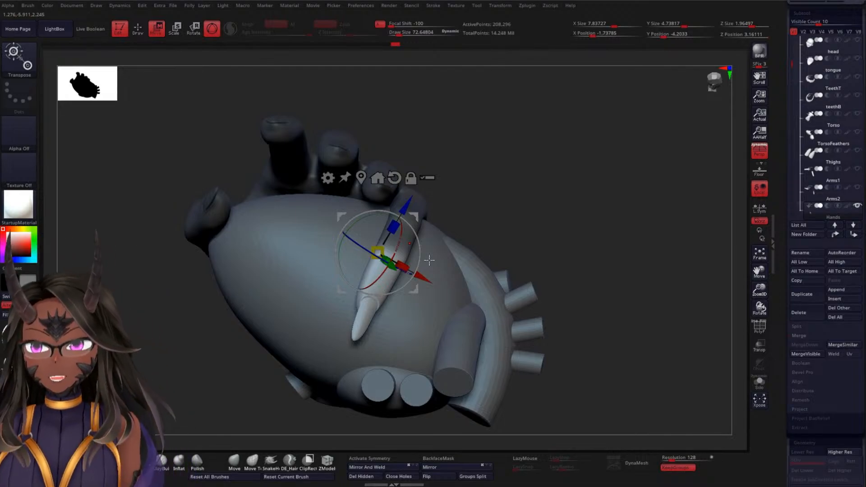
Show the rest of the figure's subtools again and switch back to draw mode
{"action": "left_click_drag", "start_coordinate": [530, 211], "coordinate": [509, 160], "text": "alt"}
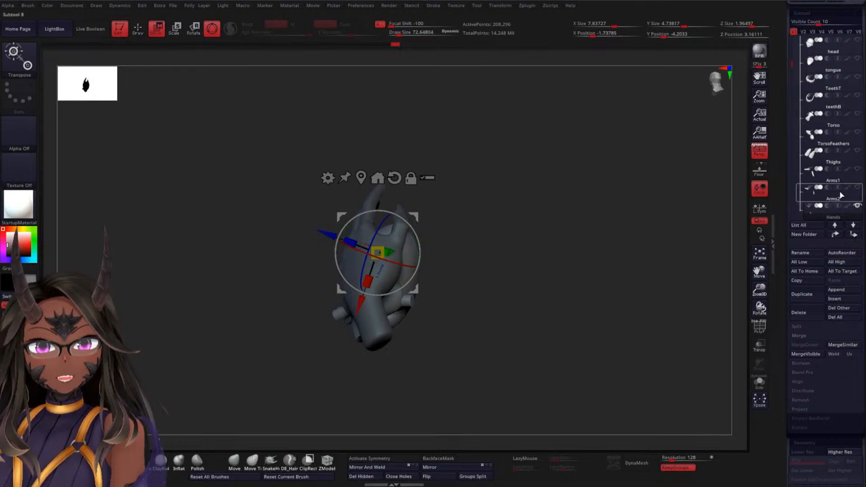
{"action": "left_click", "coordinate": [857, 189], "text": "shift"}
{"action": "left_click_drag", "start_coordinate": [524, 286], "coordinate": [591, 206]}
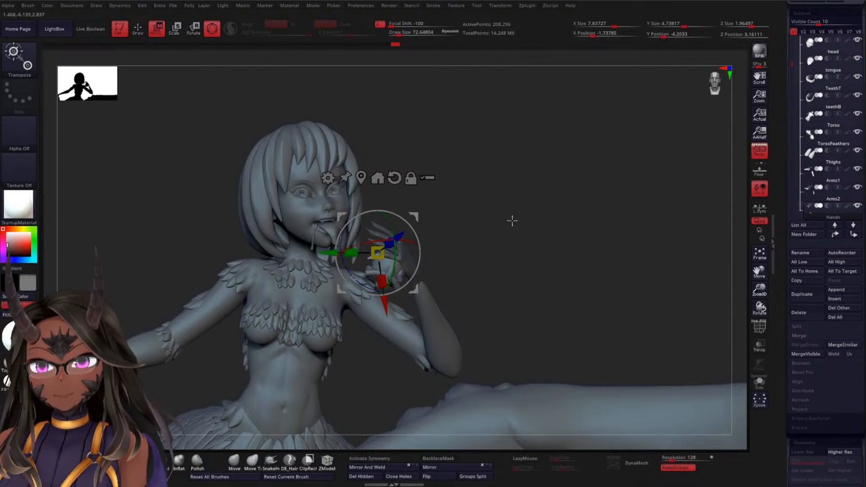
{"action": "key", "text": "q"}
{"action": "mouse_move", "coordinate": [524, 269]}
{"action": "left_mouse_down"}
{"action": "mouse_move", "coordinate": [519, 96]}
{"action": "mouse_move", "coordinate": [581, 180]}
{"action": "left_mouse_up"}
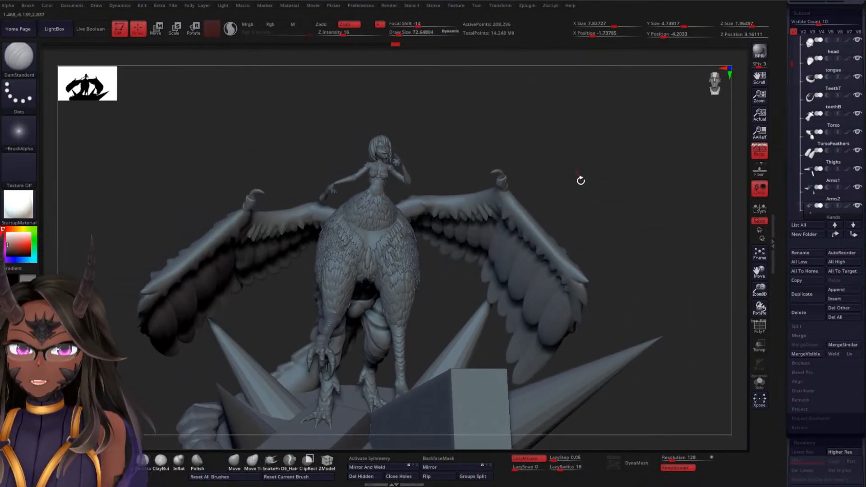
Examine the whole figure's pose from the front, and the raised hand and heart beside the face from the side
{"action": "mouse_move", "coordinate": [605, 226]}
{"action": "left_mouse_down"}
{"action": "mouse_move", "coordinate": [617, 164]}
{"action": "mouse_move", "coordinate": [617, 194]}
{"action": "mouse_move", "coordinate": [596, 222]}
{"action": "left_mouse_up"}
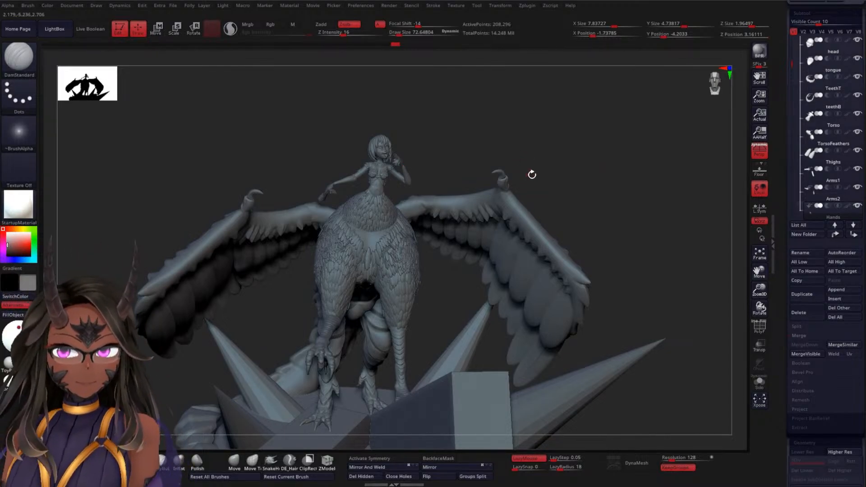
{"action": "mouse_move", "coordinate": [576, 175]}
{"action": "left_mouse_down"}
{"action": "mouse_move", "coordinate": [576, 193]}
{"action": "mouse_move", "coordinate": [570, 189]}
{"action": "left_mouse_up"}
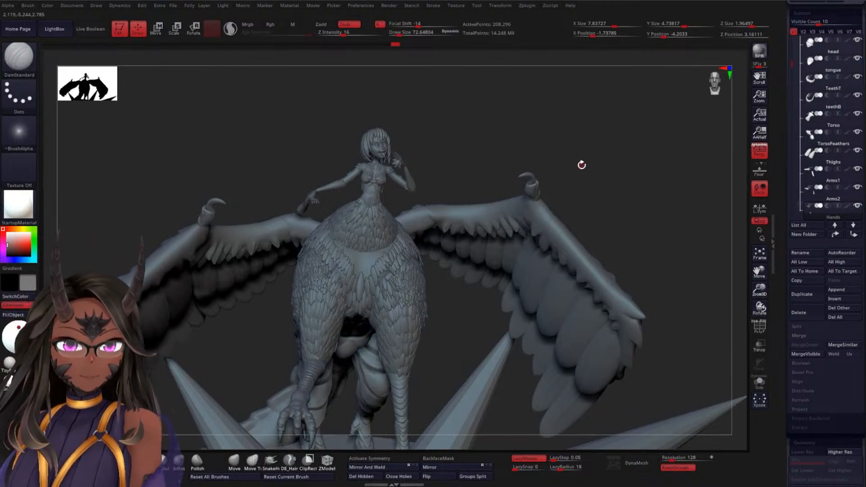
{"action": "key", "text": "shift"}
{"action": "mouse_move", "coordinate": [547, 137]}
{"action": "left_mouse_down"}
{"action": "mouse_move", "coordinate": [489, 209]}
{"action": "mouse_move", "coordinate": [455, 149]}
{"action": "mouse_move", "coordinate": [468, 197]}
{"action": "mouse_move", "coordinate": [489, 185]}
{"action": "left_mouse_up"}
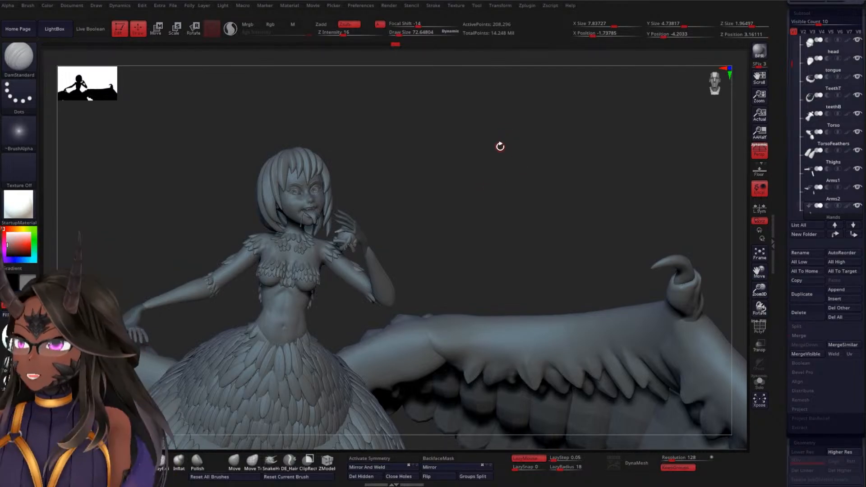
{"action": "right_click_drag", "start_coordinate": [503, 155], "coordinate": [513, 208], "text": "ctrl"}
{"action": "left_click_drag", "start_coordinate": [507, 173], "coordinate": [528, 226]}
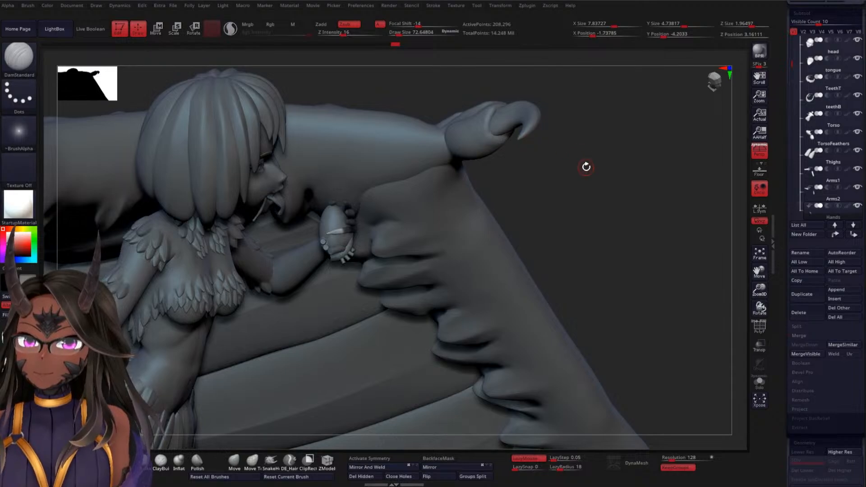
{"action": "right_click_drag", "start_coordinate": [603, 164], "coordinate": [612, 214], "text": "ctrl"}
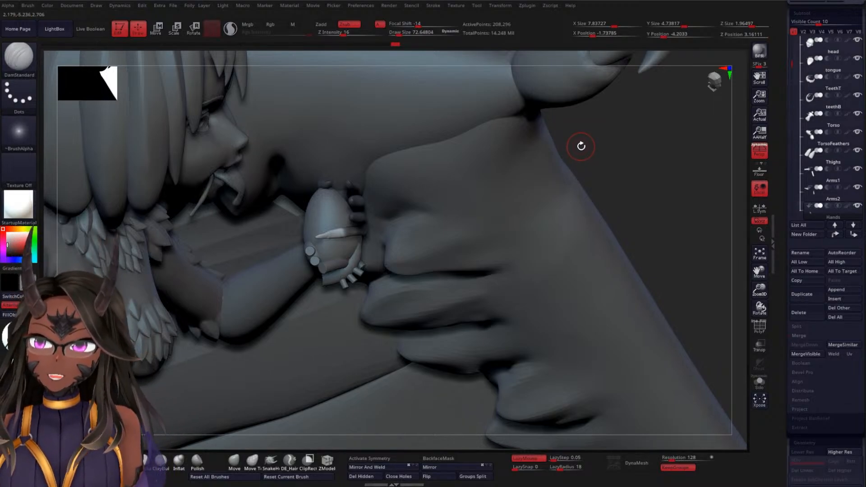
{"action": "key", "text": "shift"}
{"action": "mouse_move", "coordinate": [637, 139]}
{"action": "left_mouse_down"}
{"action": "mouse_move", "coordinate": [584, 155]}
{"action": "mouse_move", "coordinate": [555, 140]}
{"action": "left_mouse_up"}
{"action": "left_click_drag", "start_coordinate": [625, 145], "coordinate": [621, 170], "text": "alt"}
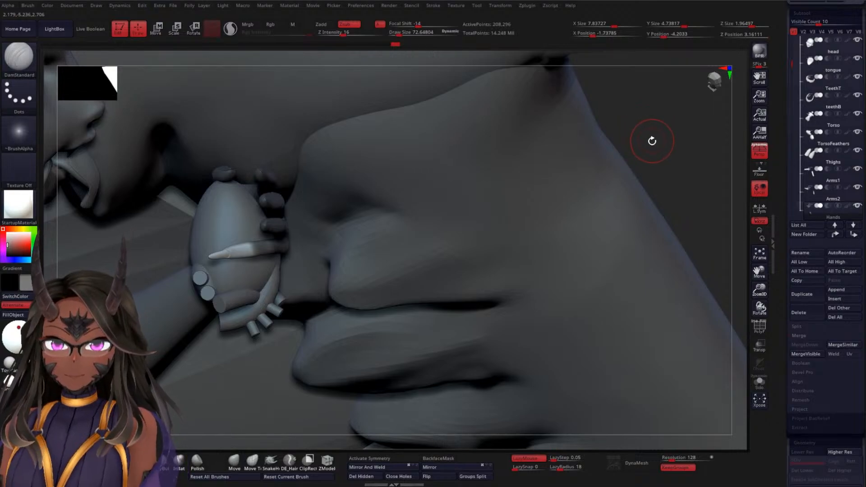
{"action": "left_click_drag", "start_coordinate": [654, 141], "coordinate": [618, 141]}
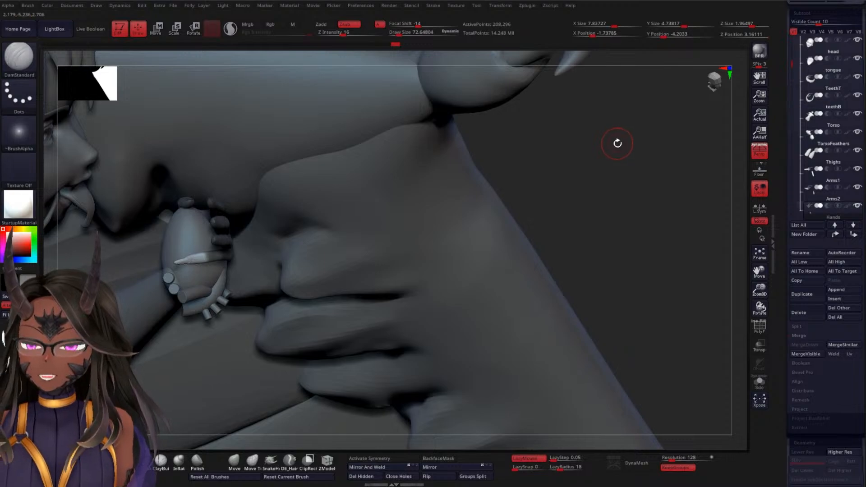
{"action": "mouse_move", "coordinate": [617, 141]}
{"action": "left_mouse_down"}
{"action": "mouse_move", "coordinate": [618, 184]}
{"action": "mouse_move", "coordinate": [640, 126]}
{"action": "mouse_move", "coordinate": [632, 137]}
{"action": "mouse_move", "coordinate": [674, 121]}
{"action": "mouse_move", "coordinate": [570, 178]}
{"action": "mouse_move", "coordinate": [608, 155]}
{"action": "left_mouse_up"}
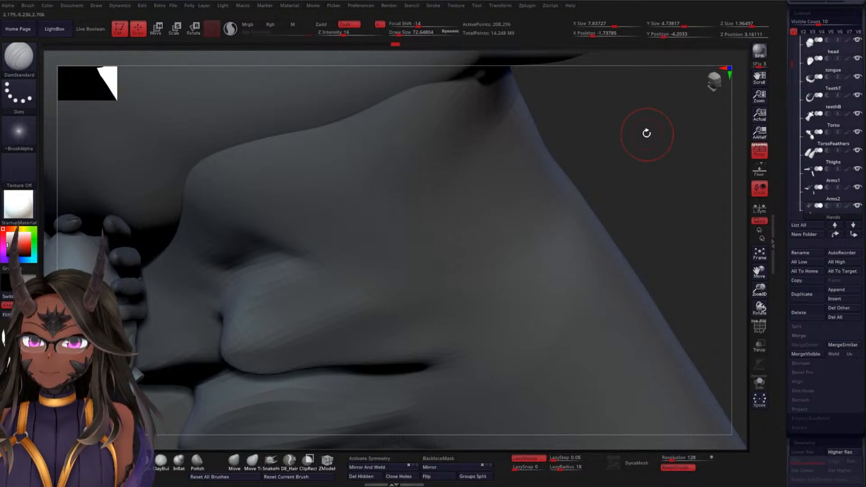
{"action": "mouse_move", "coordinate": [646, 134]}
{"action": "left_mouse_down"}
{"action": "mouse_move", "coordinate": [657, 129]}
{"action": "mouse_move", "coordinate": [654, 122]}
{"action": "left_mouse_up"}
Inspect up close how the little finger wraps around the heart and how the other fingers sit
{"action": "left_click_drag", "start_coordinate": [514, 162], "coordinate": [468, 183]}
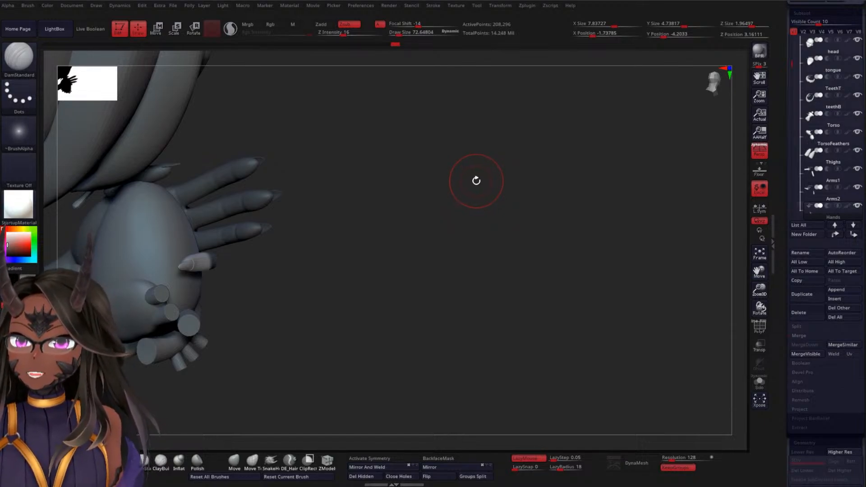
{"action": "mouse_move", "coordinate": [481, 159]}
{"action": "left_mouse_down"}
{"action": "mouse_move", "coordinate": [507, 195]}
{"action": "mouse_move", "coordinate": [468, 205]}
{"action": "mouse_move", "coordinate": [469, 170]}
{"action": "left_mouse_up"}
{"action": "mouse_move", "coordinate": [466, 86]}
{"action": "left_mouse_down"}
{"action": "mouse_move", "coordinate": [468, 68]}
{"action": "mouse_move", "coordinate": [466, 85]}
{"action": "left_mouse_up"}
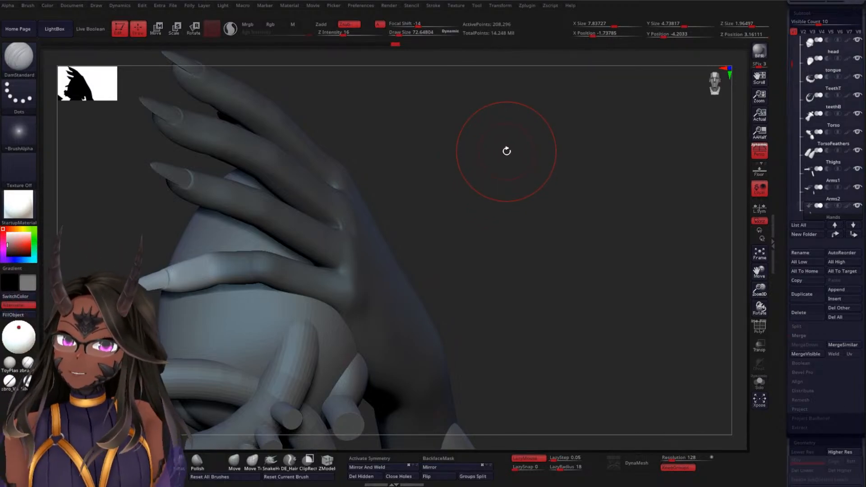
{"action": "left_click_drag", "start_coordinate": [520, 202], "coordinate": [517, 144], "text": "alt"}
{"action": "left_click", "coordinate": [516, 144]}
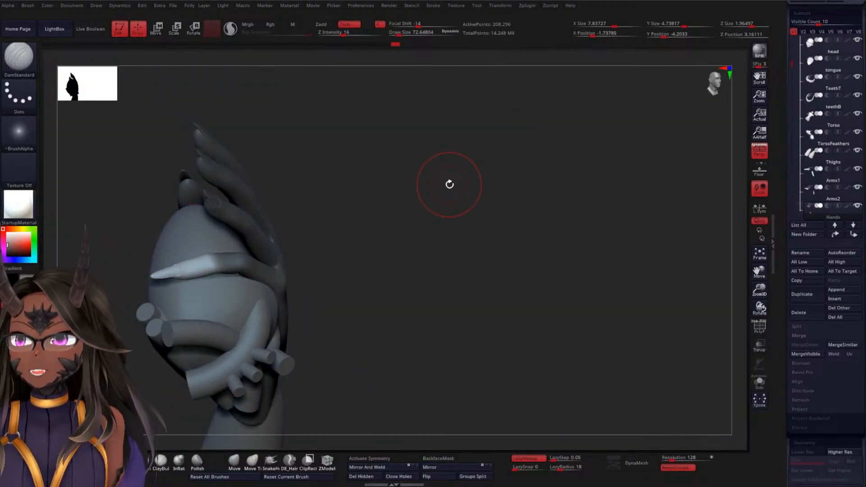
{"action": "mouse_move", "coordinate": [453, 189]}
{"action": "left_mouse_down", "text": "alt"}
{"action": "mouse_move", "coordinate": [452, 160]}
{"action": "mouse_move", "coordinate": [468, 205]}
{"action": "left_mouse_up", "text": "alt"}
{"action": "left_click_drag", "start_coordinate": [462, 159], "coordinate": [464, 197]}
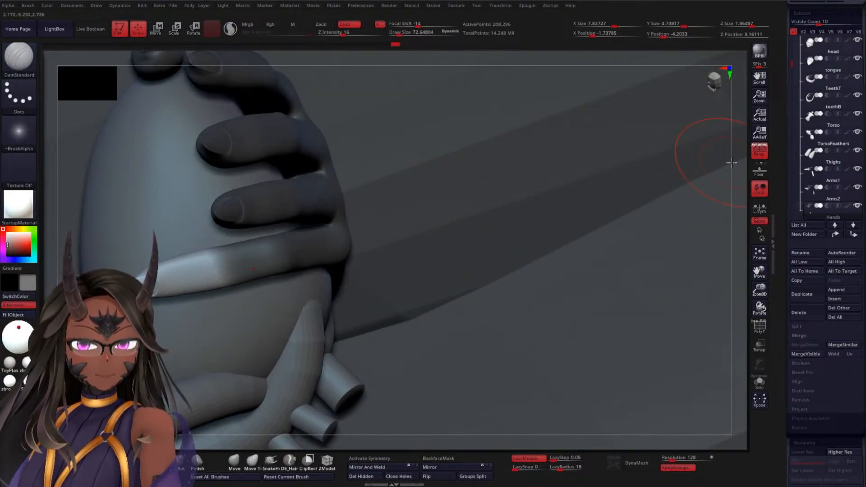
{"action": "mouse_move", "coordinate": [747, 174]}
{"action": "left_mouse_down"}
{"action": "mouse_move", "coordinate": [737, 178]}
{"action": "mouse_move", "coordinate": [735, 142]}
{"action": "mouse_move", "coordinate": [628, 169]}
{"action": "mouse_move", "coordinate": [584, 148]}
{"action": "mouse_move", "coordinate": [576, 120]}
{"action": "left_mouse_up"}
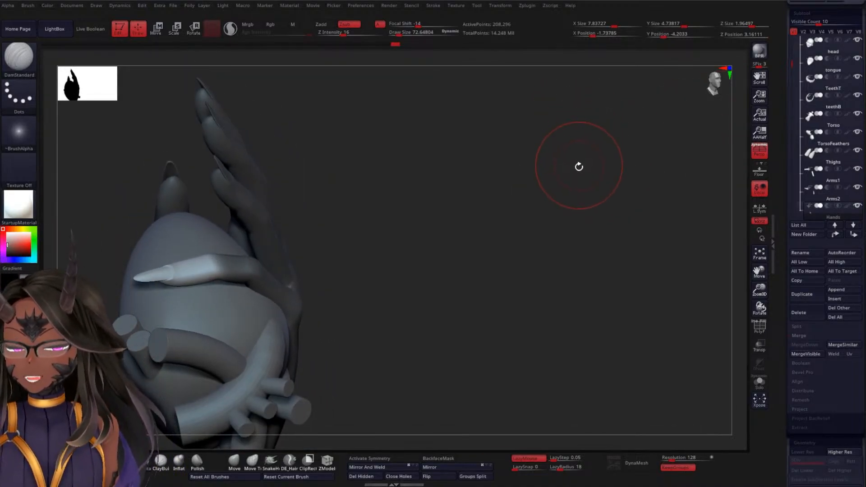
{"action": "left_click_drag", "start_coordinate": [557, 176], "coordinate": [536, 190]}
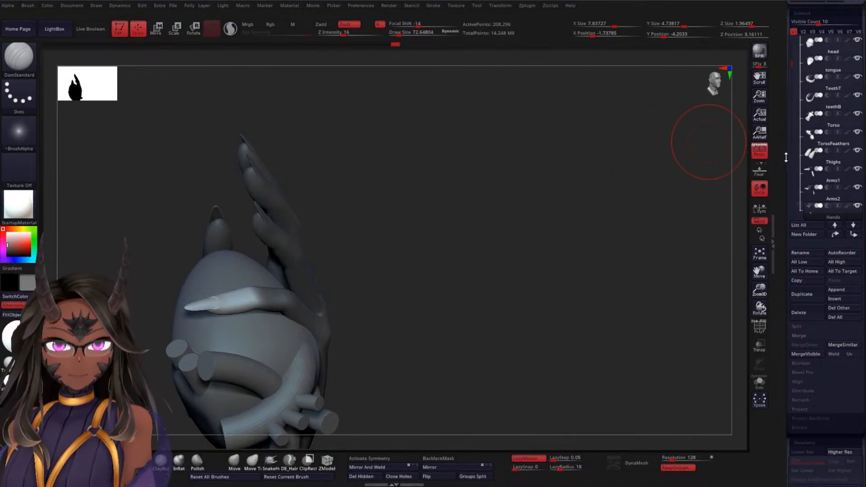
Find the body's folder in the subtool list and hide it
{"action": "scroll", "coordinate": [796, 164], "scroll_direction": "up", "scroll_amount": 3}
{"action": "scroll", "coordinate": [799, 158], "scroll_direction": "down", "scroll_amount": 5}
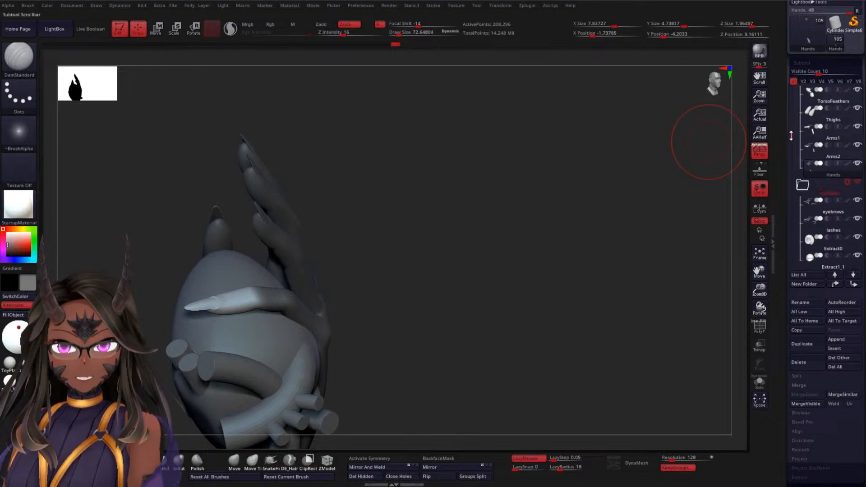
{"action": "mouse_move", "coordinate": [805, 145]}
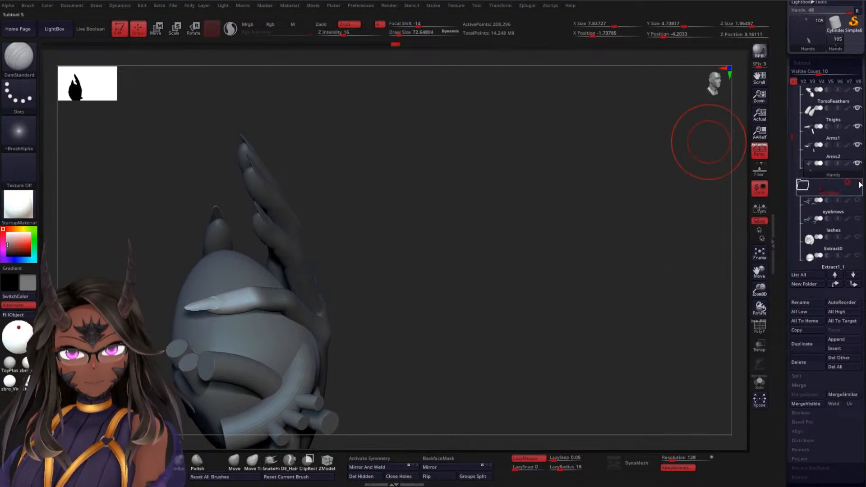
{"action": "left_click_drag", "start_coordinate": [792, 133], "coordinate": [792, 164]}
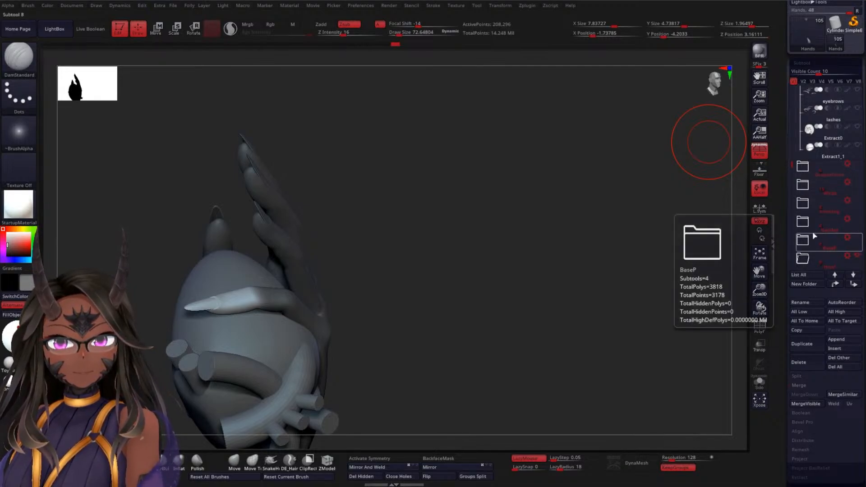
{"action": "left_click_drag", "start_coordinate": [793, 161], "coordinate": [796, 90]}
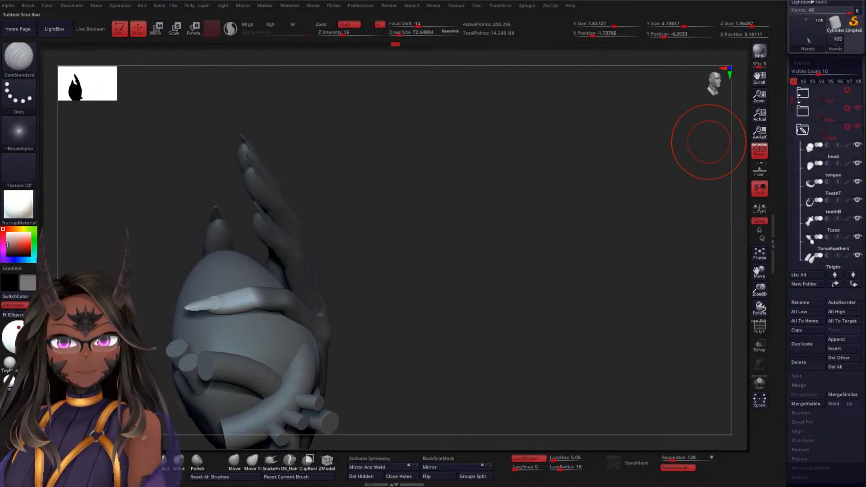
{"action": "left_click_drag", "start_coordinate": [504, 202], "coordinate": [579, 135], "text": "alt"}
{"action": "left_click_drag", "start_coordinate": [575, 171], "coordinate": [559, 172]}
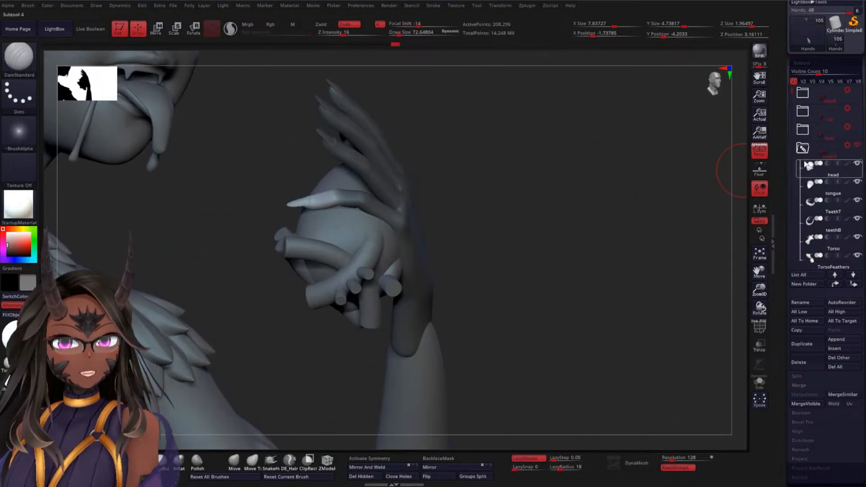
{"action": "mouse_move", "coordinate": [817, 158]}
{"action": "left_click", "coordinate": [859, 149]}
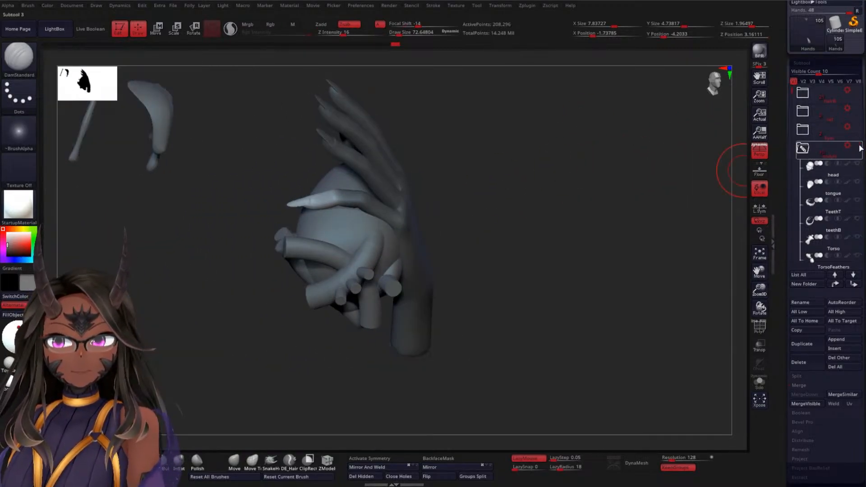
Hide the blood folder, keeping the heart folder visible alongside the hands
{"action": "left_click_drag", "start_coordinate": [499, 197], "coordinate": [548, 167]}
{"action": "left_click_drag", "start_coordinate": [793, 96], "coordinate": [793, 184]}
{"action": "left_click", "coordinate": [858, 183]}
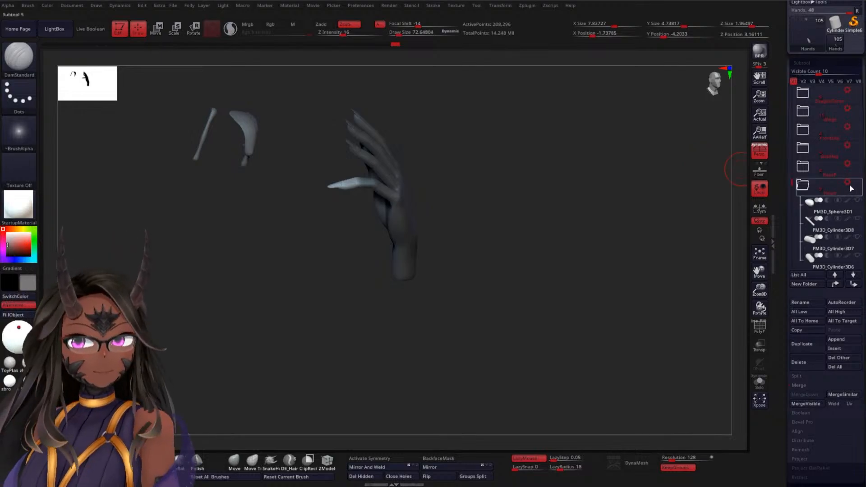
{"action": "left_click", "coordinate": [854, 186]}
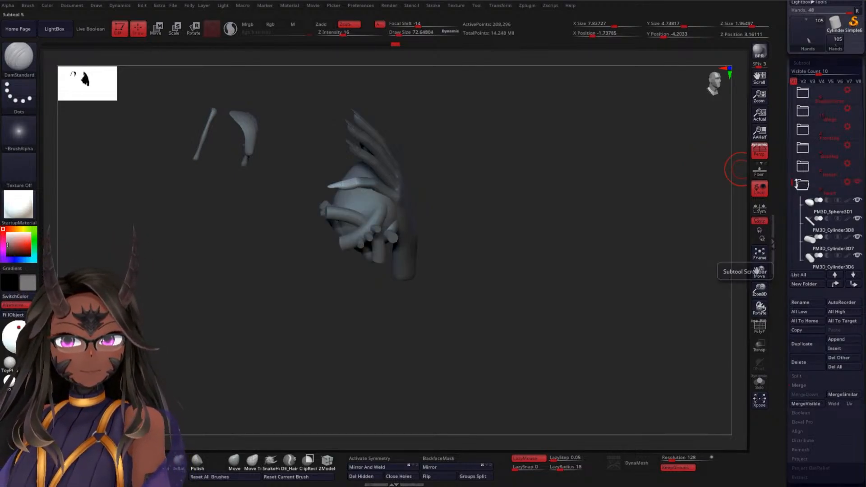
{"action": "left_click_drag", "start_coordinate": [795, 184], "coordinate": [795, 222]}
{"action": "left_click", "coordinate": [859, 202]}
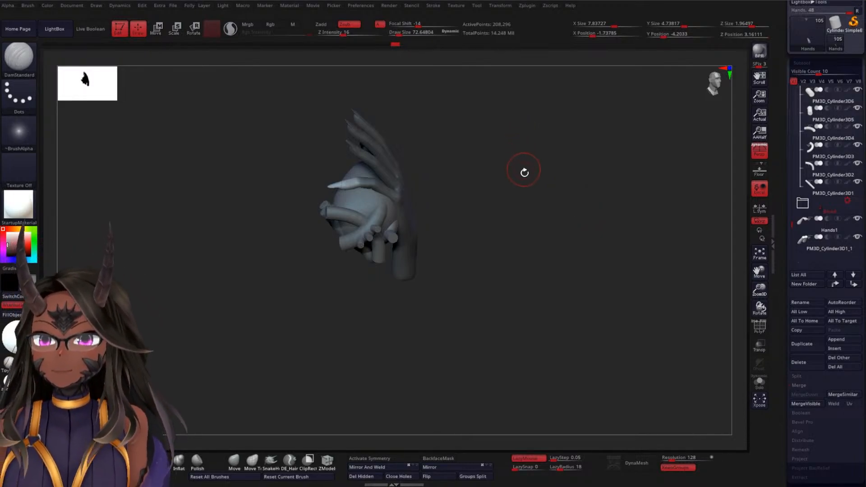
Examine the isolated hand and heart from several sides, checking the curled little finger against the fingers still extended
{"action": "mouse_move", "coordinate": [524, 172]}
{"action": "left_mouse_down"}
{"action": "mouse_move", "coordinate": [518, 166]}
{"action": "mouse_move", "coordinate": [560, 171]}
{"action": "mouse_move", "coordinate": [543, 156]}
{"action": "mouse_move", "coordinate": [532, 168]}
{"action": "mouse_move", "coordinate": [546, 213]}
{"action": "left_mouse_up"}
{"action": "mouse_move", "coordinate": [581, 161]}
{"action": "left_mouse_down"}
{"action": "mouse_move", "coordinate": [604, 161]}
{"action": "mouse_move", "coordinate": [571, 190]}
{"action": "mouse_move", "coordinate": [543, 151]}
{"action": "mouse_move", "coordinate": [537, 199]}
{"action": "mouse_move", "coordinate": [559, 203]}
{"action": "mouse_move", "coordinate": [548, 168]}
{"action": "mouse_move", "coordinate": [567, 188]}
{"action": "left_mouse_up"}
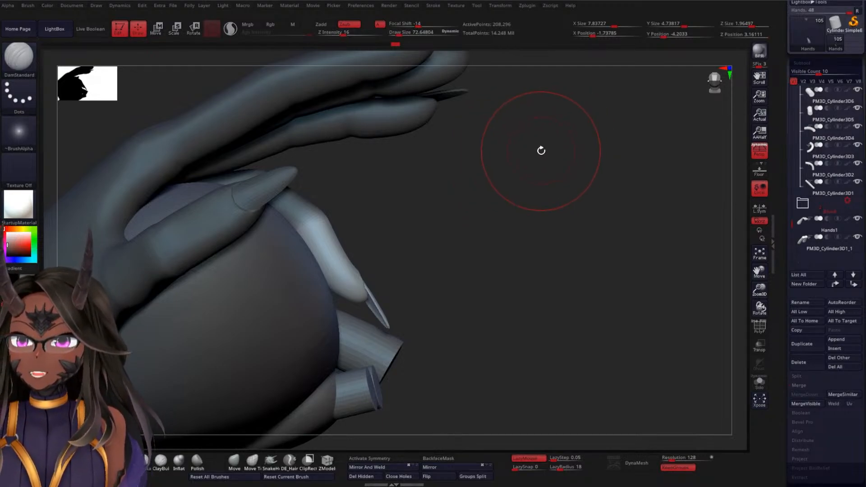
{"action": "left_click_drag", "start_coordinate": [512, 182], "coordinate": [445, 269]}
{"action": "left_click_drag", "start_coordinate": [269, 338], "coordinate": [233, 325]}
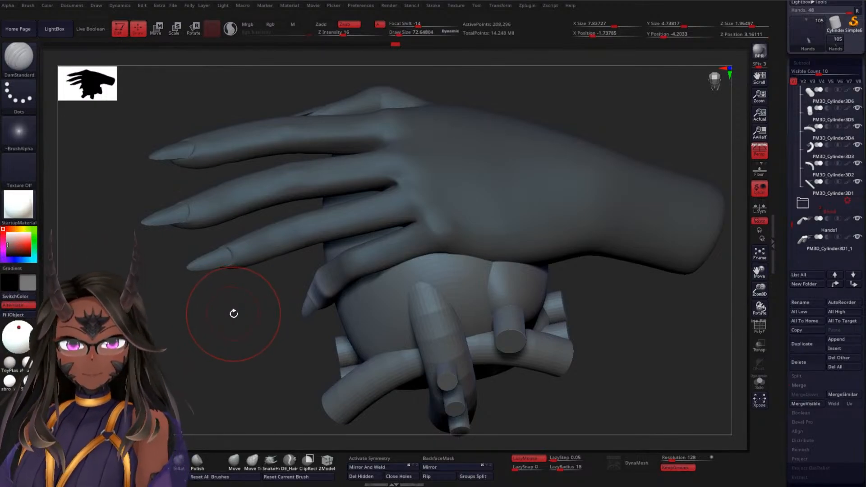
{"action": "left_click_drag", "start_coordinate": [237, 330], "coordinate": [281, 287]}
{"action": "left_click_drag", "start_coordinate": [602, 121], "coordinate": [543, 175], "text": "alt"}
{"action": "mouse_move", "coordinate": [453, 176]}
{"action": "left_mouse_down"}
{"action": "mouse_move", "coordinate": [472, 149]}
{"action": "mouse_move", "coordinate": [452, 146]}
{"action": "mouse_move", "coordinate": [472, 169]}
{"action": "mouse_move", "coordinate": [528, 163]}
{"action": "mouse_move", "coordinate": [509, 195]}
{"action": "mouse_move", "coordinate": [344, 267]}
{"action": "left_mouse_up"}
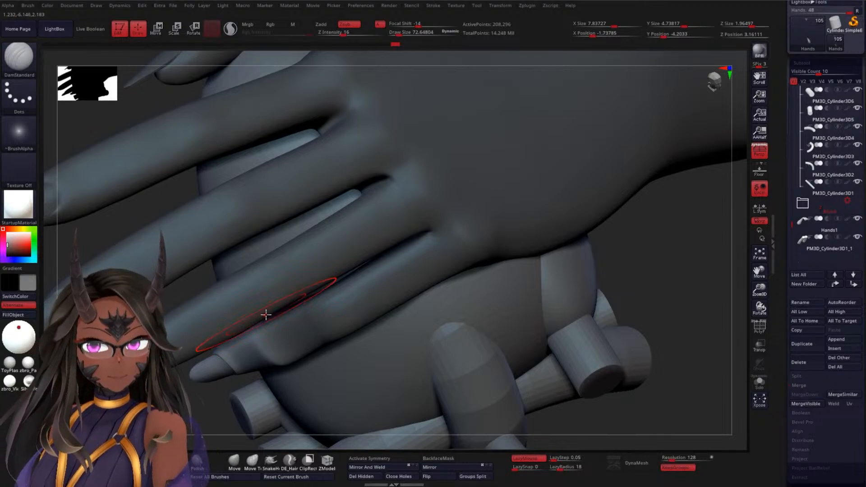
{"action": "mouse_move", "coordinate": [188, 401]}
{"action": "left_mouse_down"}
{"action": "mouse_move", "coordinate": [184, 346]}
{"action": "mouse_move", "coordinate": [277, 247]}
{"action": "left_mouse_up"}
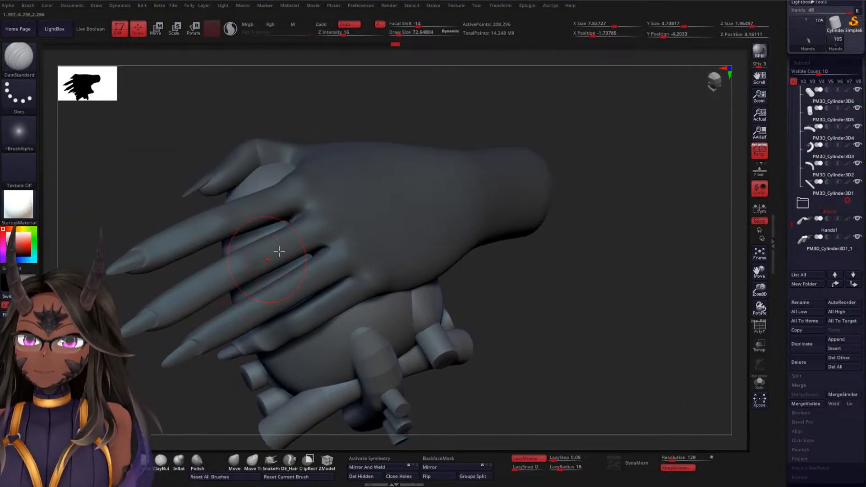
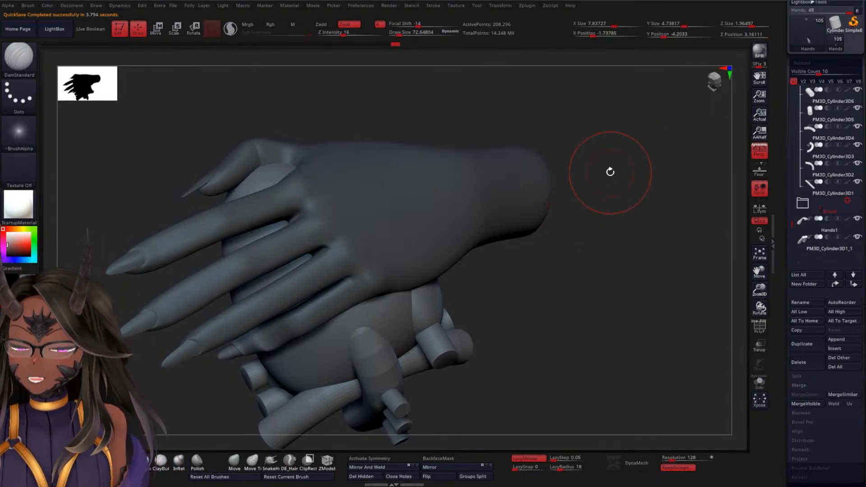
Turn on the polyframe and inspect the polygroups of the hand's fingers, nails and palm up close
{"action": "key", "text": "shift+f"}
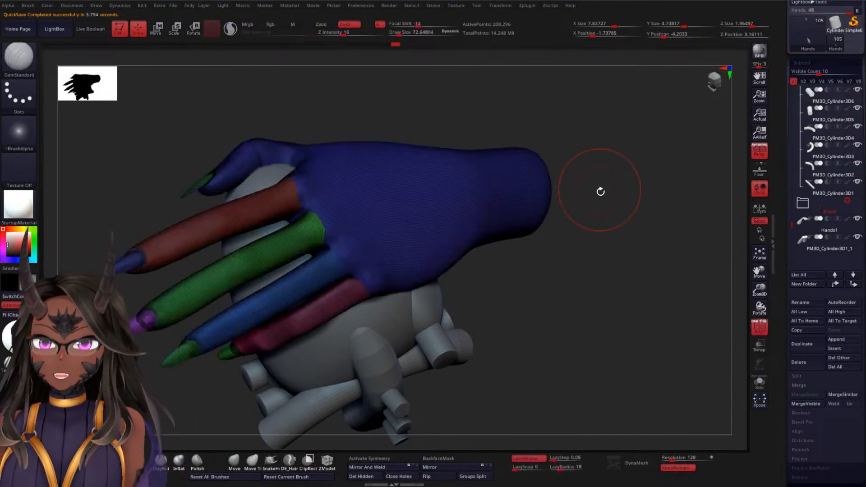
{"action": "left_click_drag", "start_coordinate": [609, 198], "coordinate": [601, 316]}
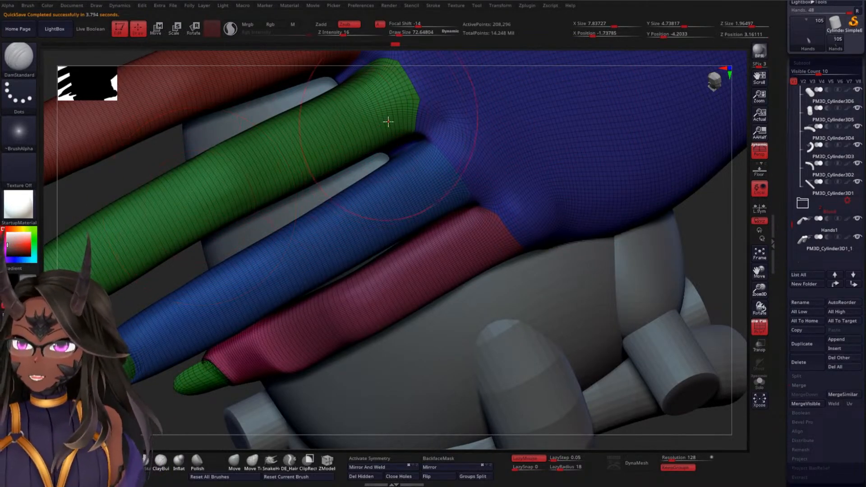
{"action": "left_click_drag", "start_coordinate": [704, 221], "coordinate": [667, 115], "text": "alt"}
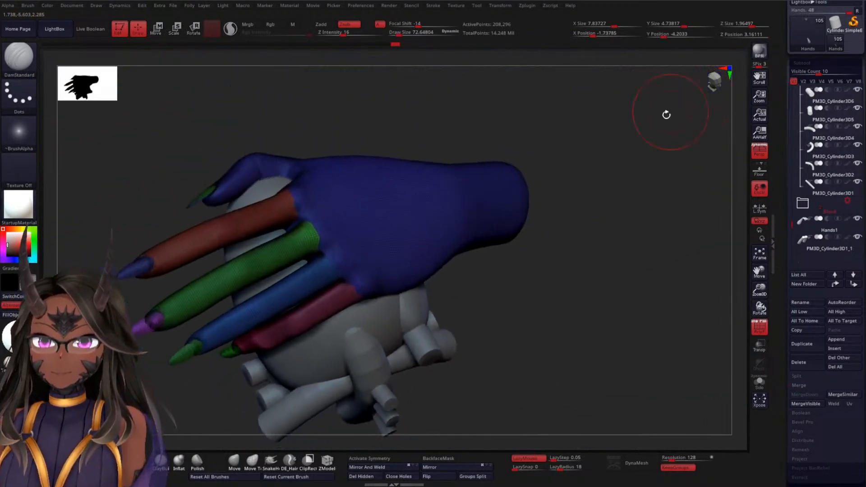
{"action": "left_click_drag", "start_coordinate": [584, 187], "coordinate": [522, 224]}
Pick a curved vessel on the isolated heart, look it over, and find the Hands subtool in the list
{"action": "left_click", "coordinate": [371, 300], "text": "alt"}
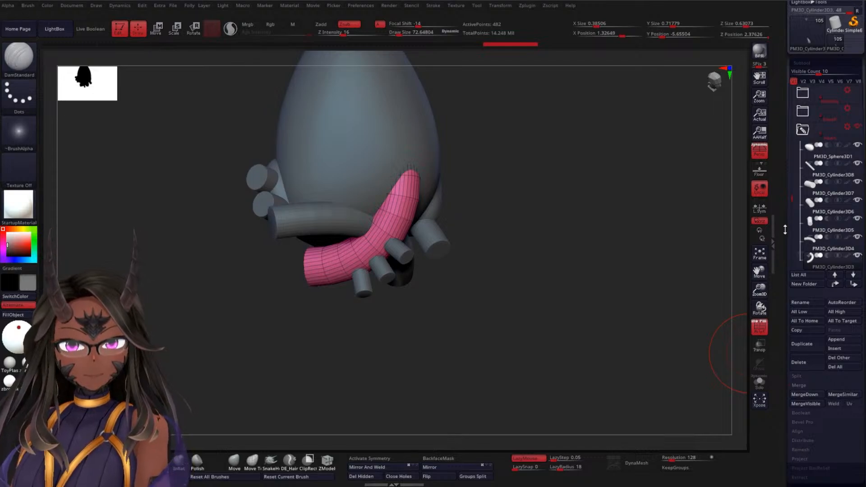
{"action": "left_click_drag", "start_coordinate": [591, 270], "coordinate": [584, 263]}
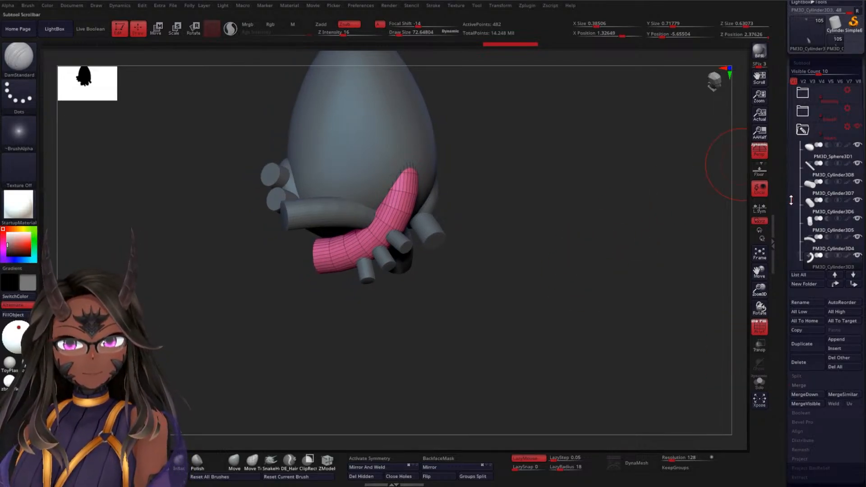
{"action": "left_click_drag", "start_coordinate": [790, 201], "coordinate": [790, 149]}
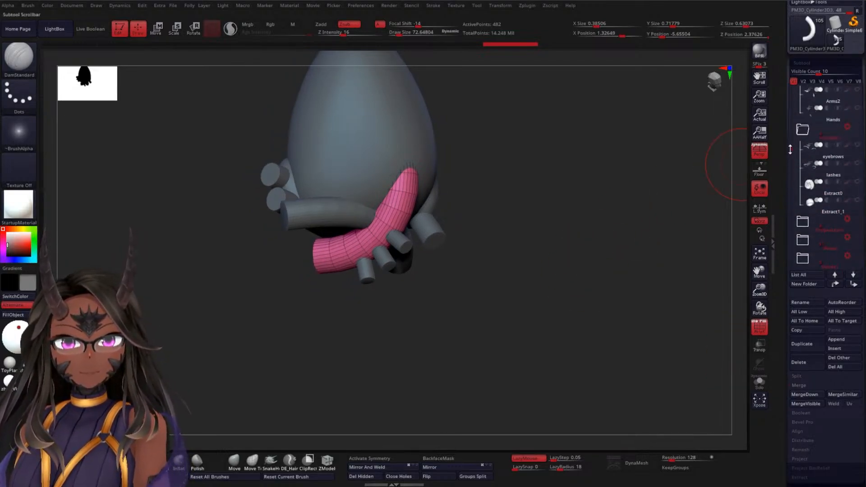
{"action": "left_click", "coordinate": [832, 119]}
{"action": "left_click_drag", "start_coordinate": [542, 234], "coordinate": [590, 243]}
Try sculpting raised ridges down the heart's large egg-shaped body with the ClayBuildup brush, and undo the strokes
{"action": "left_click", "coordinate": [317, 175], "text": "alt"}
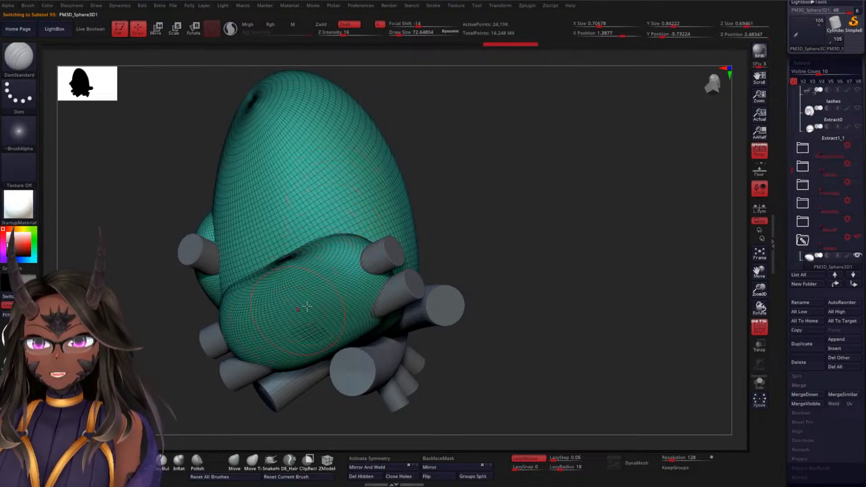
{"action": "left_click", "coordinate": [160, 469]}
{"action": "left_click_drag", "start_coordinate": [295, 131], "coordinate": [313, 275]}
{"action": "left_click_drag", "start_coordinate": [467, 186], "coordinate": [534, 191]}
{"action": "mouse_move", "coordinate": [324, 212]}
{"action": "left_mouse_down", "text": "shift"}
{"action": "mouse_move", "coordinate": [296, 170]}
{"action": "mouse_move", "coordinate": [311, 199]}
{"action": "left_mouse_up", "text": "shift"}
{"action": "left_click_drag", "start_coordinate": [505, 198], "coordinate": [421, 191]}
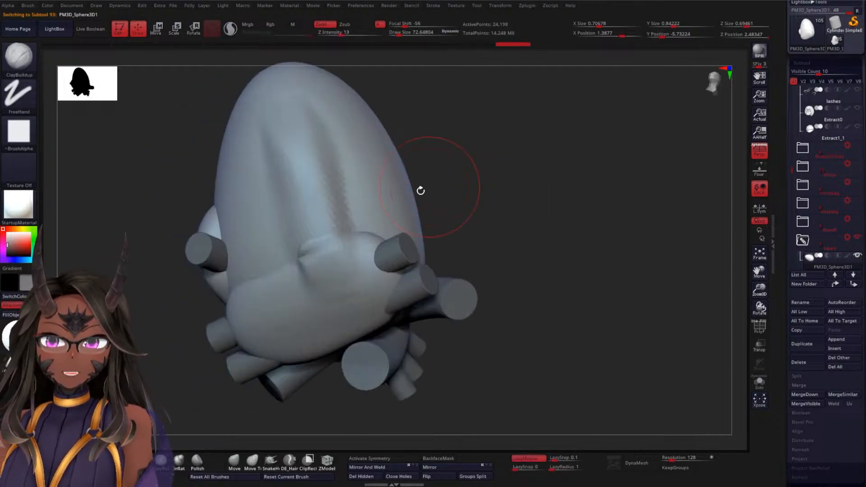
{"action": "key", "text": "ctrl+z"}
{"action": "key", "text": "ctrl+z"}
{"action": "key", "text": "ctrl+z"}
{"action": "key", "text": "ctrl+z"}
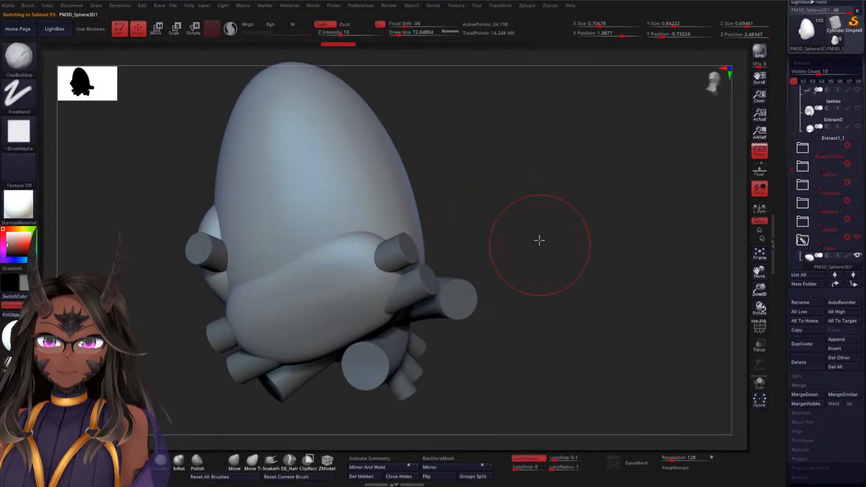
Select the curved open-ended vessel at the heart's base and set ZModeler to extrude a single polygon with draw size 1
{"action": "mouse_move", "coordinate": [538, 239]}
{"action": "left_mouse_down"}
{"action": "mouse_move", "coordinate": [500, 145]}
{"action": "mouse_move", "coordinate": [526, 176]}
{"action": "mouse_move", "coordinate": [475, 218]}
{"action": "left_mouse_up"}
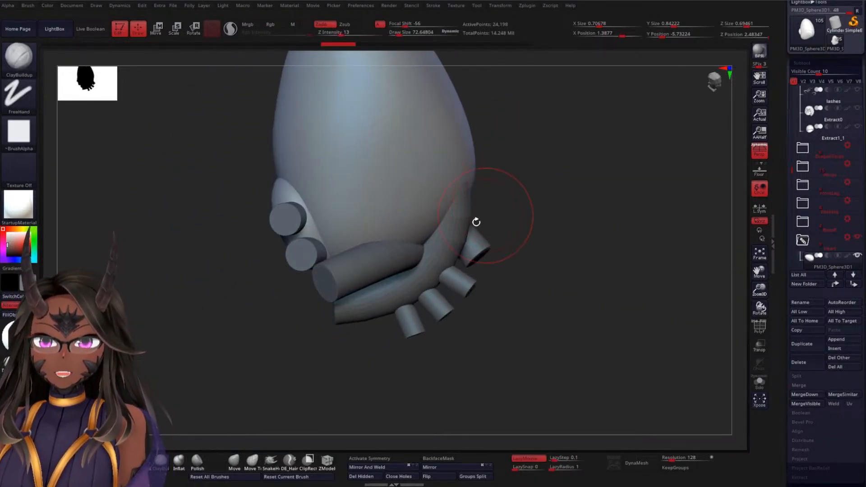
{"action": "left_click", "coordinate": [359, 271], "text": "alt"}
{"action": "left_click_drag", "start_coordinate": [565, 228], "coordinate": [543, 211]}
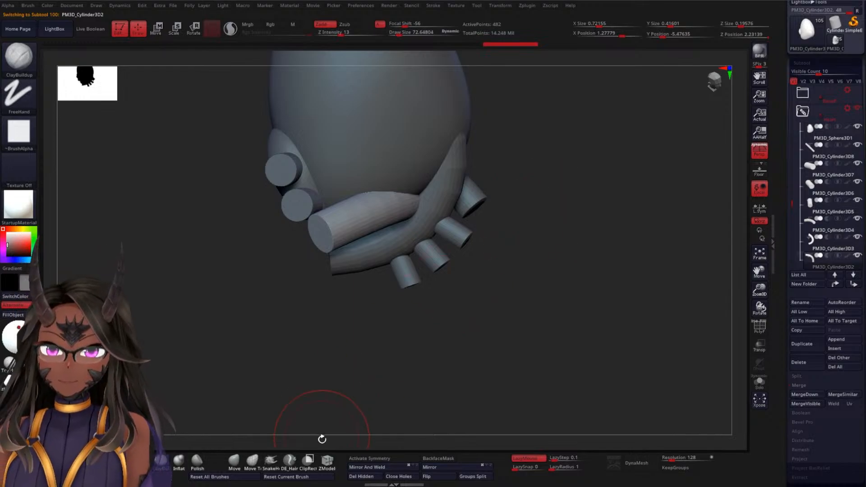
{"action": "left_click", "coordinate": [327, 460]}
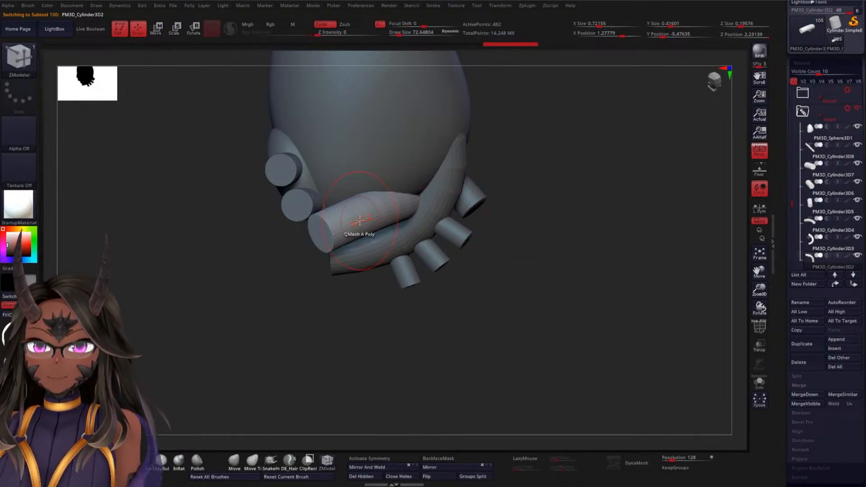
{"action": "key", "text": "space"}
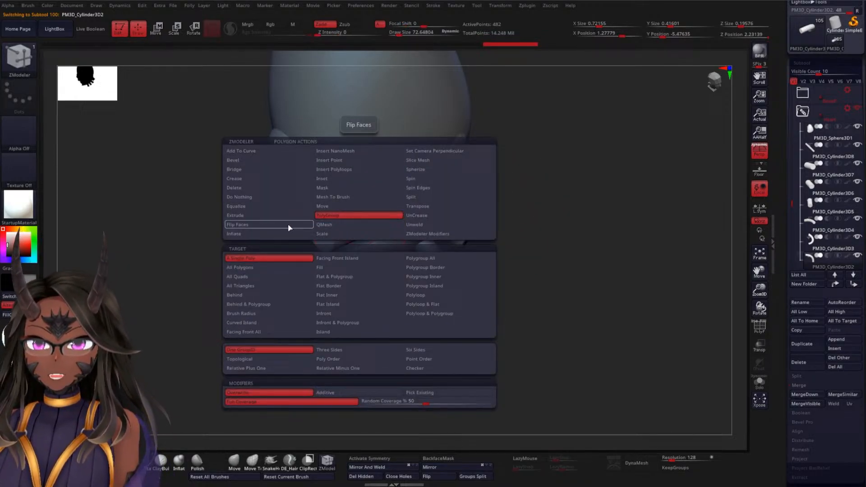
{"action": "left_click", "coordinate": [234, 215]}
{"action": "left_click_drag", "start_coordinate": [564, 214], "coordinate": [564, 299], "text": "alt"}
{"action": "key", "text": "space"}
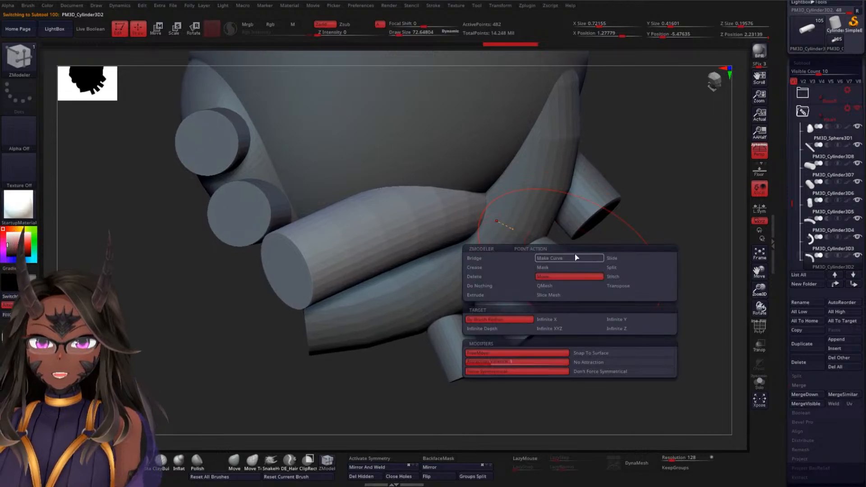
{"action": "key", "text": "space"}
{"action": "left_click_drag", "start_coordinate": [662, 196], "coordinate": [652, 196]}
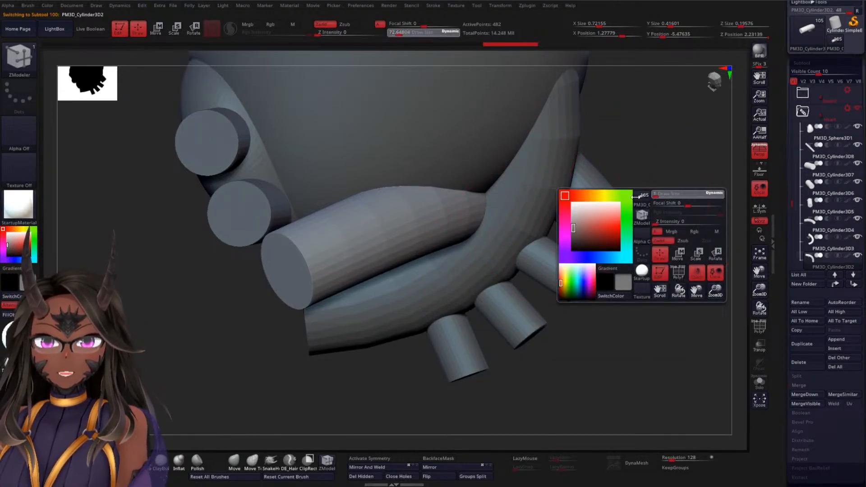
Try extruding several single polygons outward near the vessel's open end, pulling one into a long bar
{"action": "left_click_drag", "start_coordinate": [337, 250], "coordinate": [360, 244]}
{"action": "left_click_drag", "start_coordinate": [243, 316], "coordinate": [149, 319]}
{"action": "left_click_drag", "start_coordinate": [272, 278], "coordinate": [461, 231]}
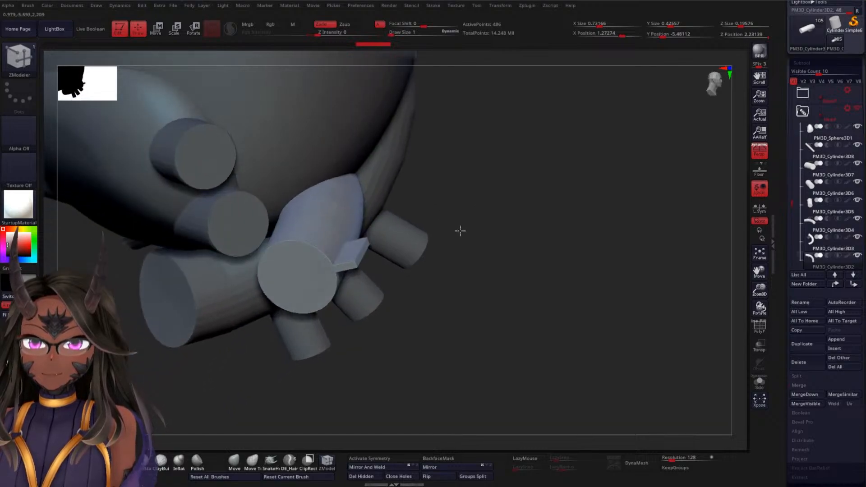
{"action": "left_click_drag", "start_coordinate": [342, 230], "coordinate": [353, 219]}
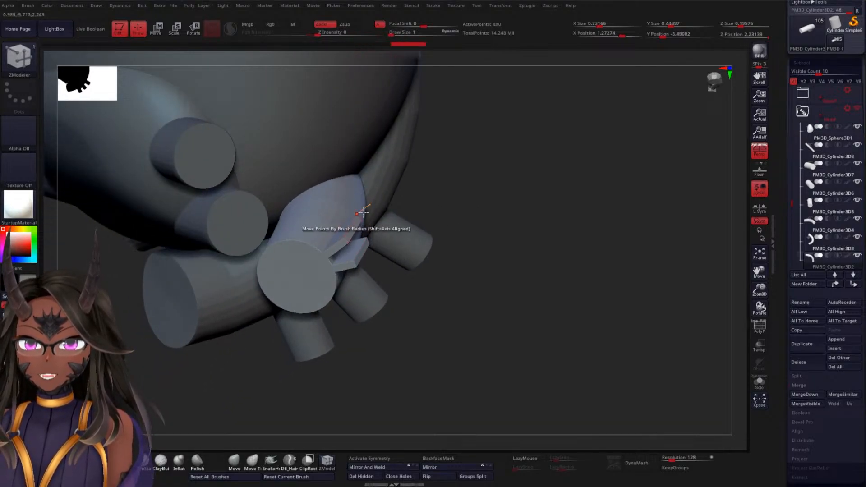
{"action": "left_click_drag", "start_coordinate": [471, 213], "coordinate": [402, 218]}
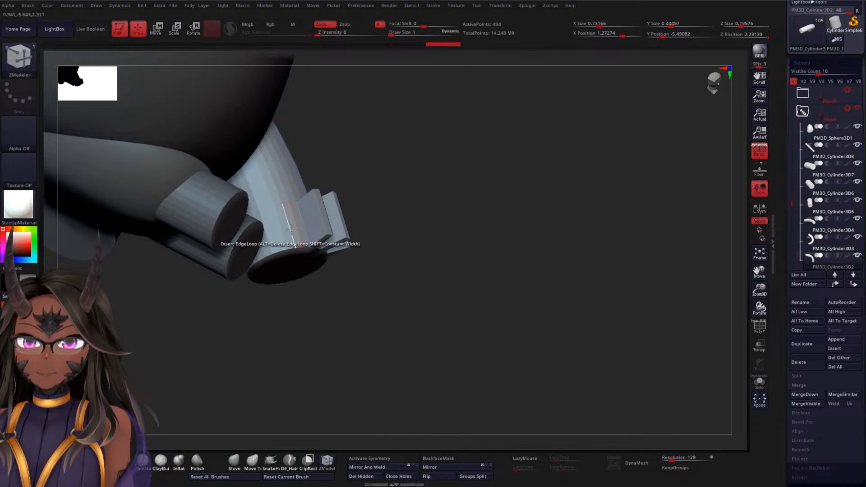
{"action": "left_click_drag", "start_coordinate": [293, 229], "coordinate": [306, 215]}
{"action": "left_click_drag", "start_coordinate": [436, 231], "coordinate": [456, 185]}
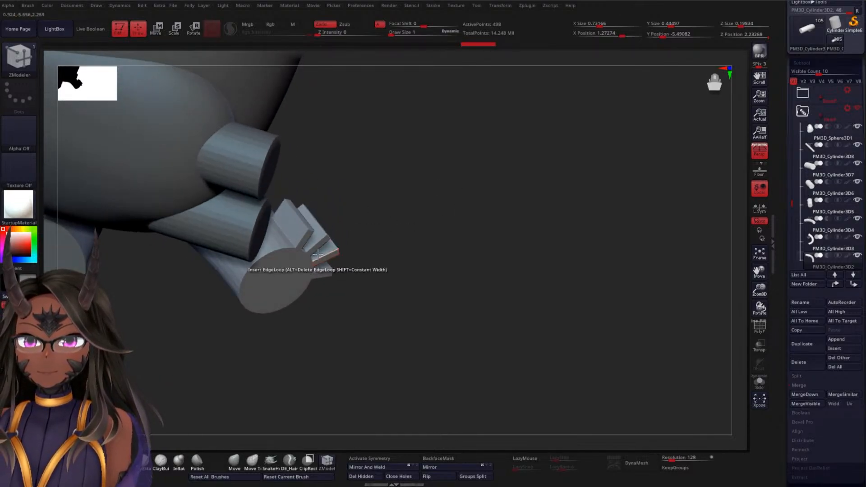
{"action": "left_click_drag", "start_coordinate": [334, 260], "coordinate": [396, 317]}
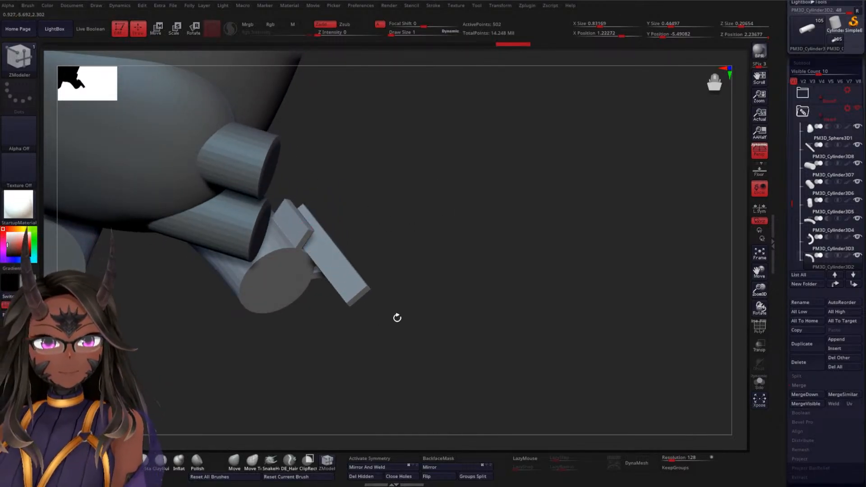
Try one more polygon extrusion on the vessel's rim, and undo all the extrusions to restore the plain tube
{"action": "left_click_drag", "start_coordinate": [491, 238], "coordinate": [412, 277]}
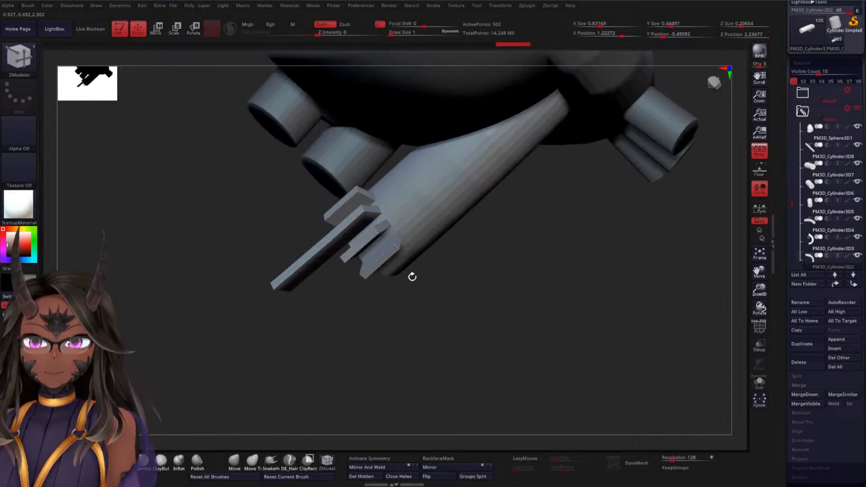
{"action": "left_click_drag", "start_coordinate": [409, 323], "coordinate": [276, 195]}
{"action": "left_click_drag", "start_coordinate": [317, 134], "coordinate": [311, 135]}
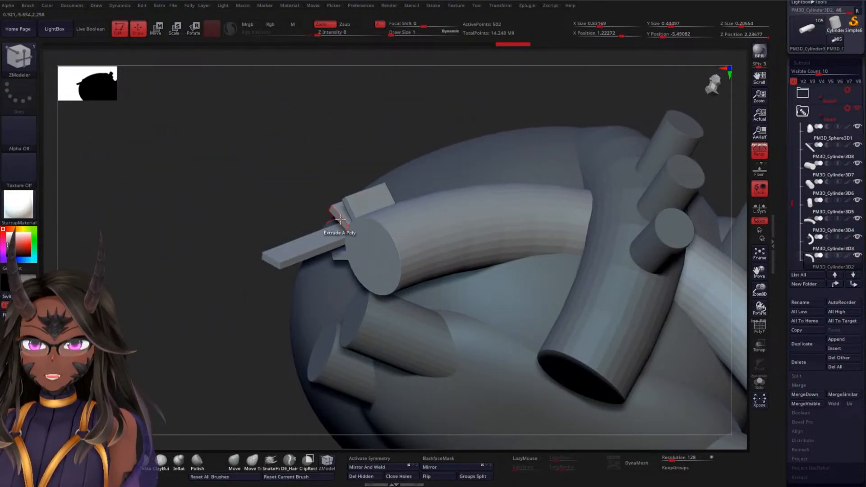
{"action": "left_click_drag", "start_coordinate": [351, 232], "coordinate": [217, 275]}
{"action": "left_click_drag", "start_coordinate": [263, 178], "coordinate": [485, 156]}
{"action": "key", "text": "ctrl+z"}
{"action": "key", "text": "ctrl+z"}
{"action": "key", "text": "ctrl+z"}
{"action": "key", "text": "ctrl+z"}
{"action": "key", "text": "ctrl+z"}
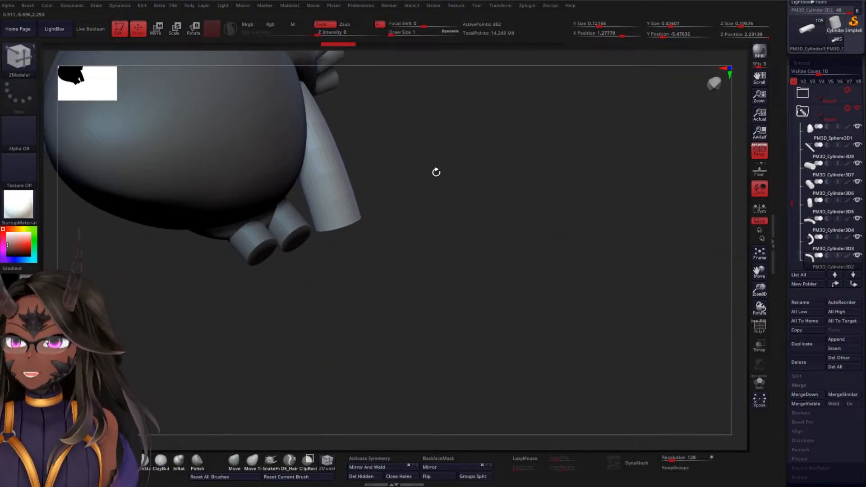
Select the Hands subtool, make it visible around the heart, and hide Arms2
{"action": "left_click_drag", "start_coordinate": [429, 131], "coordinate": [456, 147]}
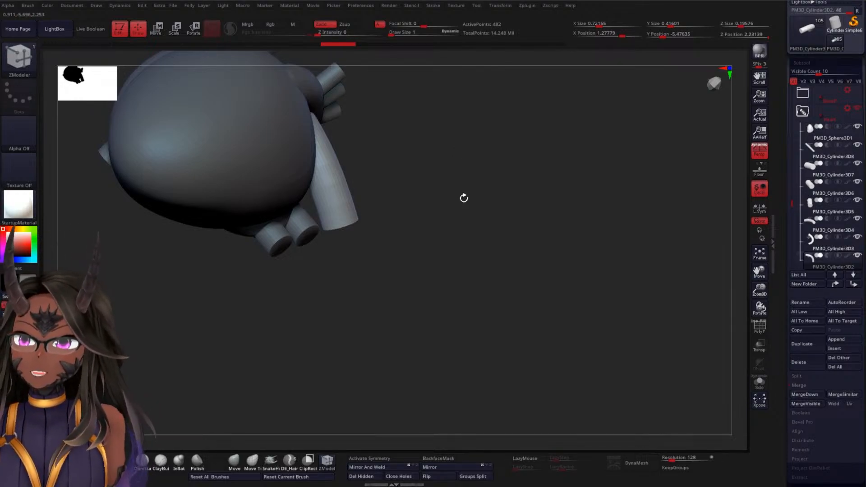
{"action": "left_click_drag", "start_coordinate": [464, 198], "coordinate": [491, 247]}
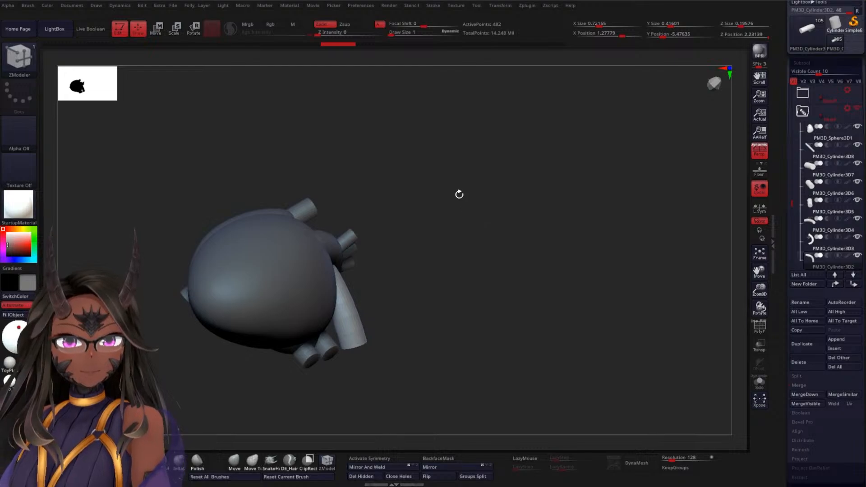
{"action": "left_click_drag", "start_coordinate": [436, 190], "coordinate": [496, 208]}
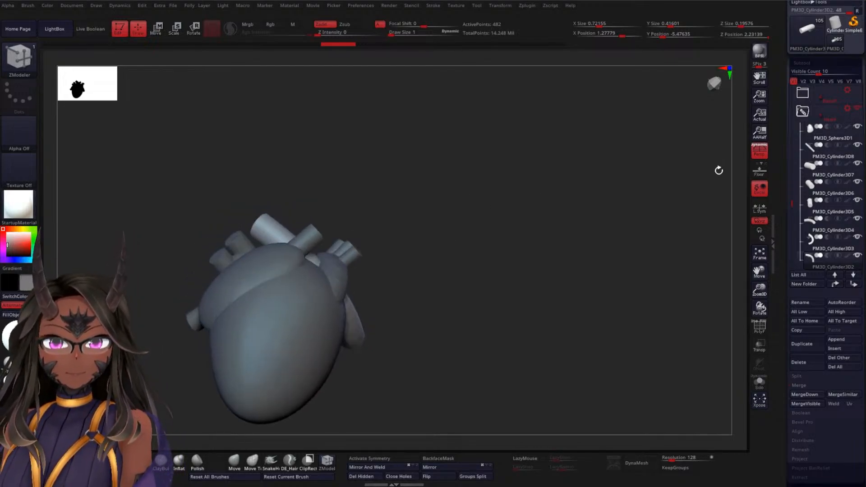
{"action": "left_click_drag", "start_coordinate": [793, 203], "coordinate": [792, 149]}
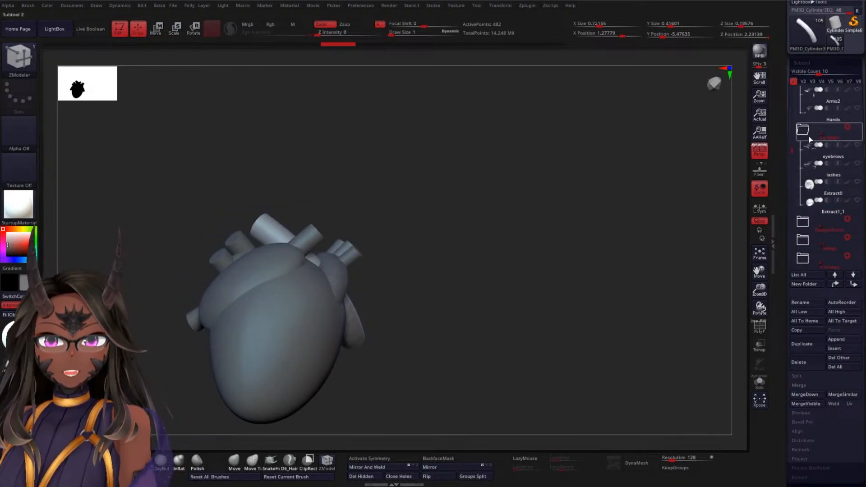
{"action": "left_click", "coordinate": [831, 118]}
{"action": "left_click", "coordinate": [858, 108]}
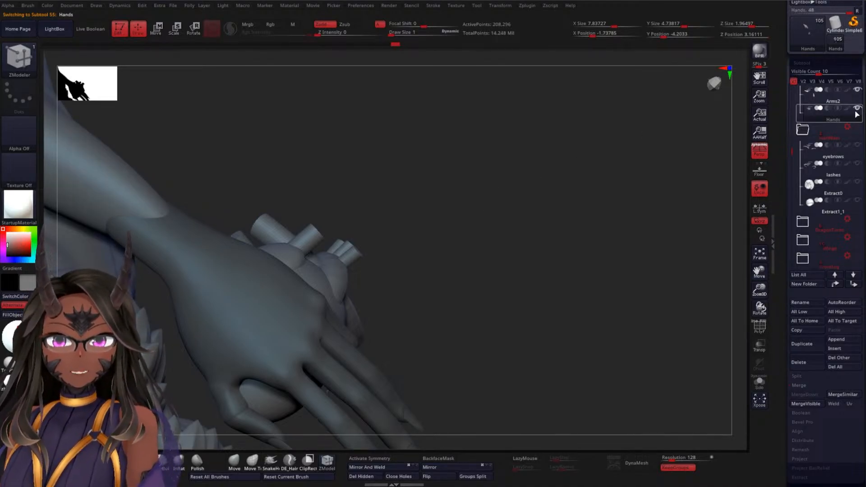
{"action": "left_click", "coordinate": [859, 90]}
Hide the remaining body subtools from the tongue and teeth to the Torso, TorsoFeathers and Thighs, keeping Arms1 and Hands visible
{"action": "scroll", "coordinate": [818, 120], "scroll_direction": "up", "scroll_amount": 6}
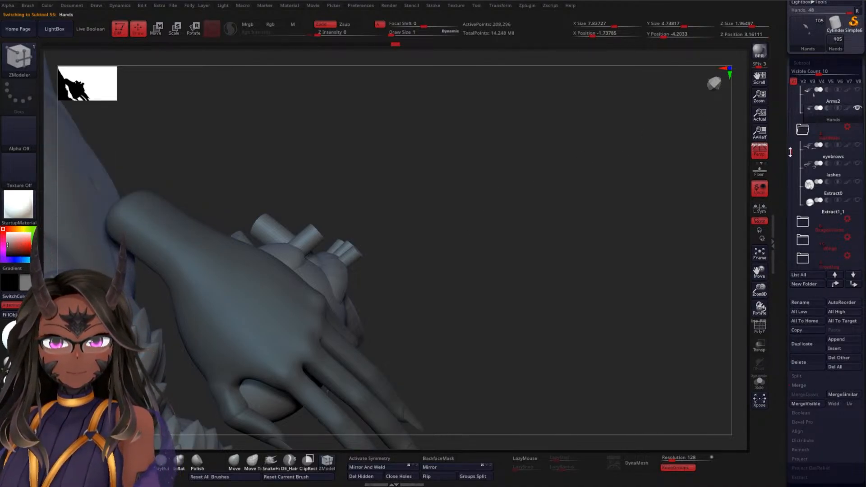
{"action": "left_click", "coordinate": [860, 109]}
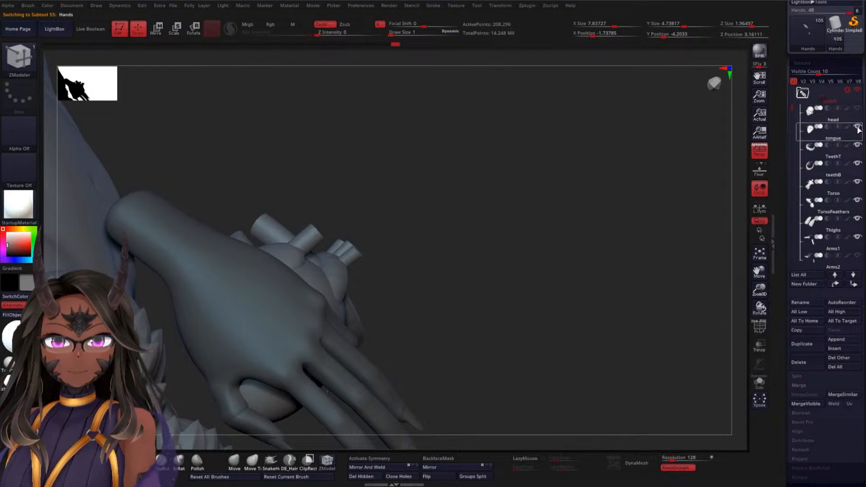
{"action": "left_click", "coordinate": [858, 127]}
{"action": "left_click", "coordinate": [859, 146]}
{"action": "left_click", "coordinate": [858, 165]}
{"action": "left_click", "coordinate": [858, 183]}
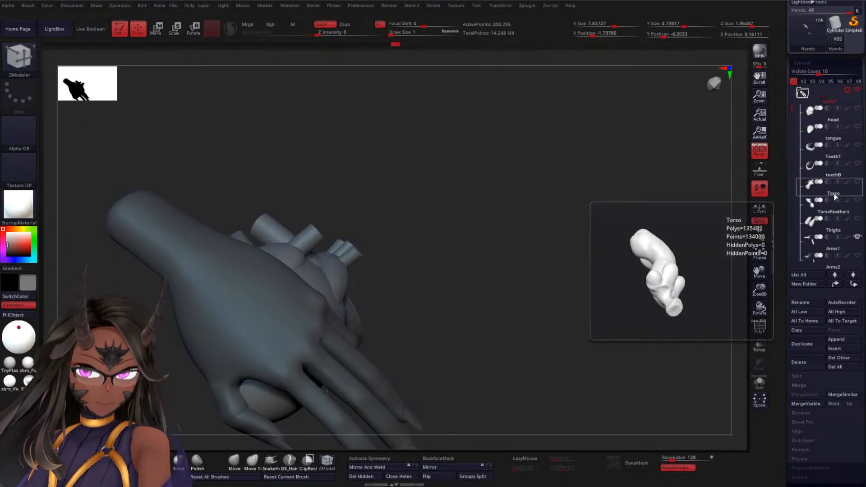
Examine from the side how the hand and its fingers rest against the heart
{"action": "mouse_move", "coordinate": [478, 208]}
{"action": "left_mouse_down"}
{"action": "mouse_move", "coordinate": [476, 249]}
{"action": "mouse_move", "coordinate": [513, 172]}
{"action": "mouse_move", "coordinate": [559, 129]}
{"action": "mouse_move", "coordinate": [592, 157]}
{"action": "mouse_move", "coordinate": [486, 203]}
{"action": "left_mouse_up"}
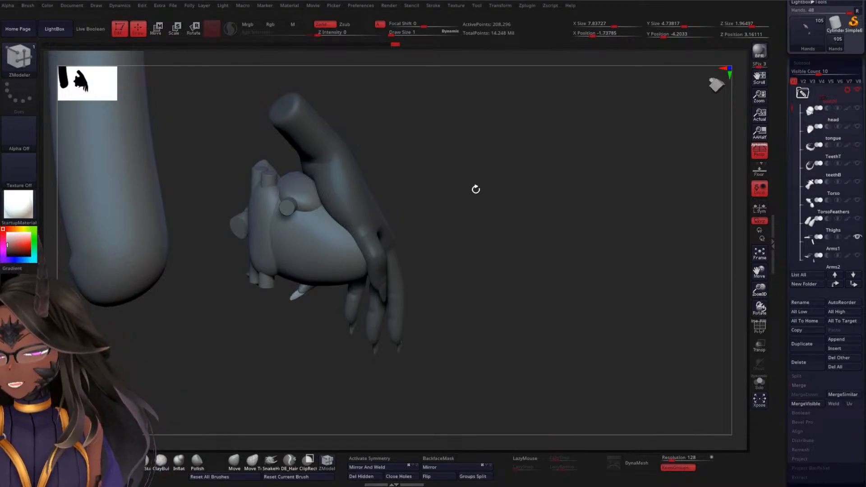
{"action": "mouse_move", "coordinate": [537, 176]}
{"action": "left_mouse_down"}
{"action": "mouse_move", "coordinate": [529, 181]}
{"action": "mouse_move", "coordinate": [524, 172]}
{"action": "left_mouse_up"}
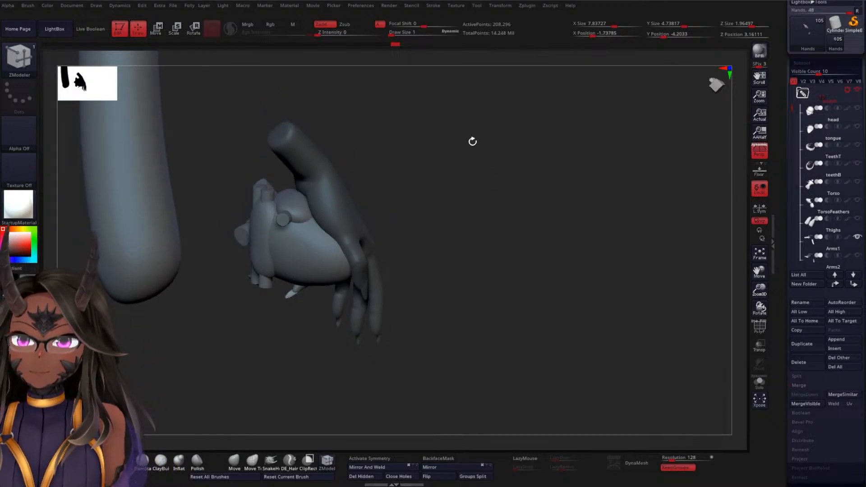
{"action": "left_click_drag", "start_coordinate": [472, 141], "coordinate": [541, 191]}
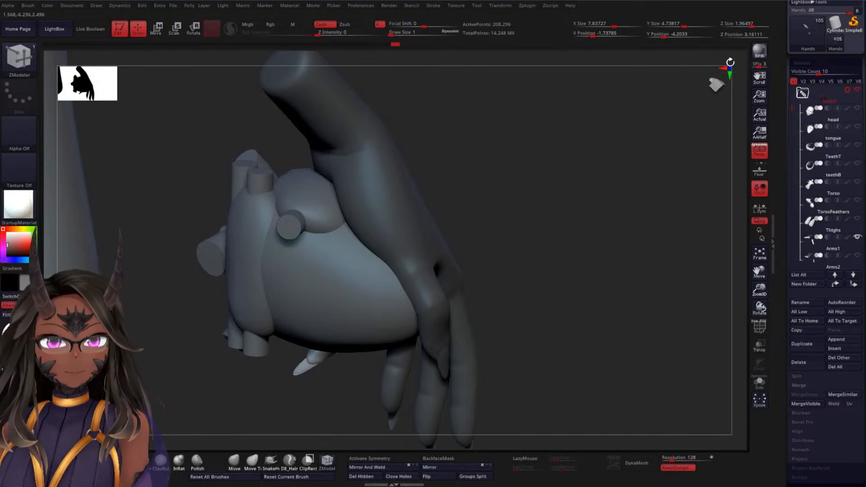
{"action": "left_click_drag", "start_coordinate": [780, 92], "coordinate": [775, 128]}
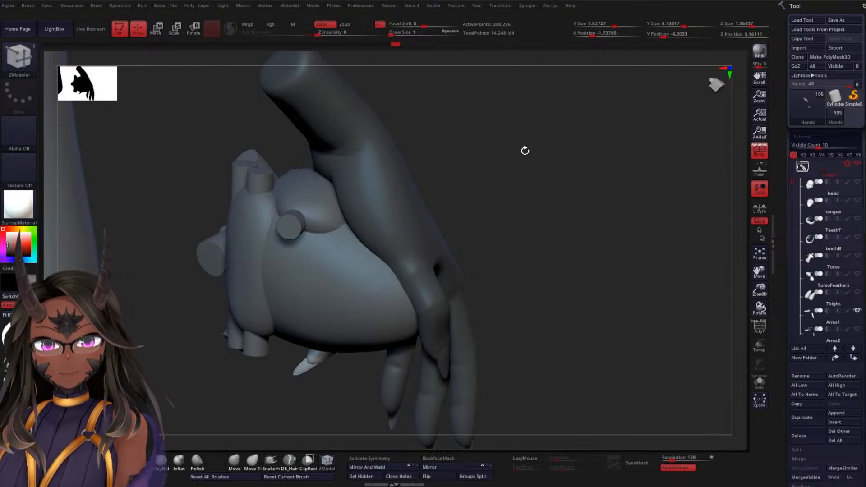
Mask the hand's ring finger with a lasso outline and isolate the Hands subtool from the heart
{"action": "left_click_drag", "start_coordinate": [526, 150], "coordinate": [557, 167]}
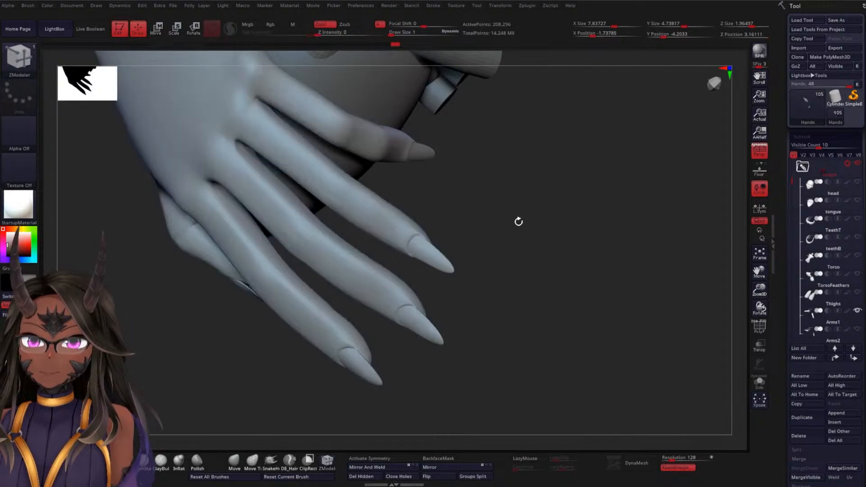
{"action": "left_click_drag", "start_coordinate": [519, 222], "coordinate": [537, 205]}
{"action": "mouse_move", "coordinate": [549, 257]}
{"action": "left_mouse_down"}
{"action": "mouse_move", "coordinate": [547, 247]}
{"action": "mouse_move", "coordinate": [517, 277]}
{"action": "mouse_move", "coordinate": [465, 269]}
{"action": "mouse_move", "coordinate": [494, 230]}
{"action": "mouse_move", "coordinate": [437, 188]}
{"action": "mouse_move", "coordinate": [387, 170]}
{"action": "mouse_move", "coordinate": [309, 107]}
{"action": "mouse_move", "coordinate": [253, 86]}
{"action": "mouse_move", "coordinate": [252, 117]}
{"action": "mouse_move", "coordinate": [264, 135]}
{"action": "left_mouse_up"}
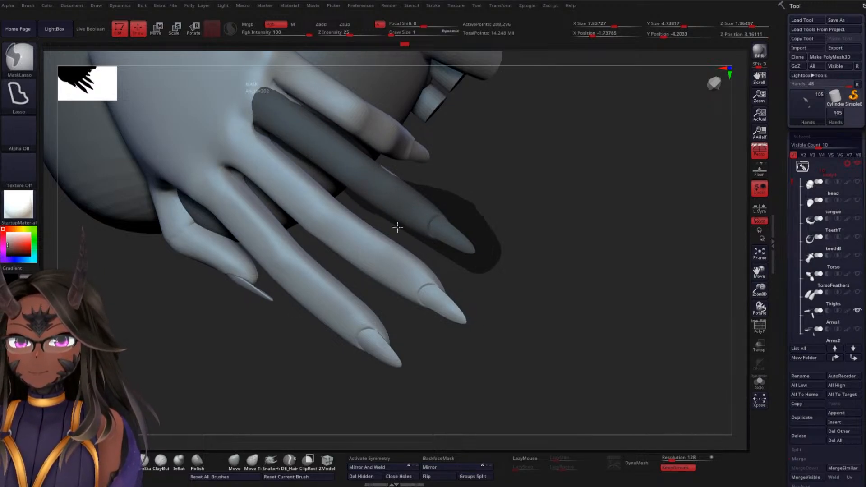
{"action": "mouse_move", "coordinate": [495, 271]}
{"action": "left_mouse_down"}
{"action": "mouse_move", "coordinate": [516, 226]}
{"action": "mouse_move", "coordinate": [509, 235]}
{"action": "mouse_move", "coordinate": [535, 273]}
{"action": "left_mouse_up"}
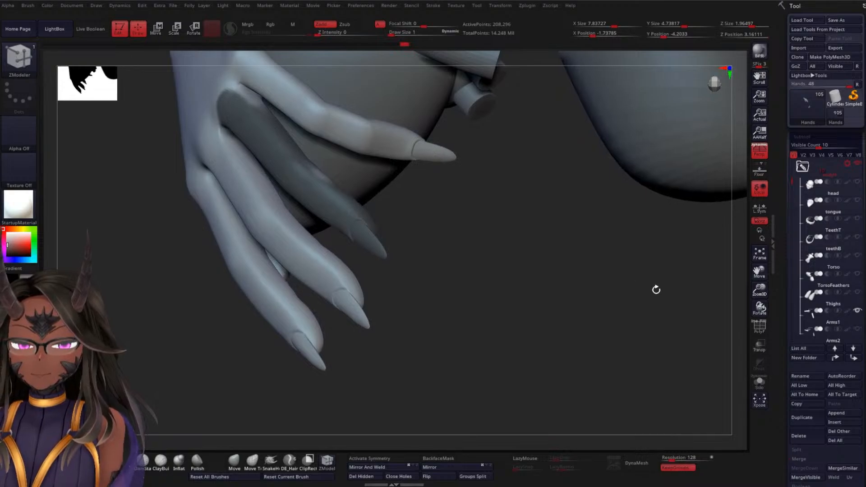
{"action": "left_click", "coordinate": [757, 380]}
Clean up the mask around the ring finger's base on the palm side, keeping the neighbouring fingers unmasked
{"action": "mouse_move", "coordinate": [535, 241]}
{"action": "left_mouse_down"}
{"action": "mouse_move", "coordinate": [553, 257]}
{"action": "mouse_move", "coordinate": [534, 277]}
{"action": "mouse_move", "coordinate": [480, 260]}
{"action": "mouse_move", "coordinate": [510, 265]}
{"action": "mouse_move", "coordinate": [522, 244]}
{"action": "mouse_move", "coordinate": [458, 286]}
{"action": "mouse_move", "coordinate": [522, 276]}
{"action": "mouse_move", "coordinate": [449, 204]}
{"action": "mouse_move", "coordinate": [413, 188]}
{"action": "mouse_move", "coordinate": [383, 197]}
{"action": "left_mouse_up"}
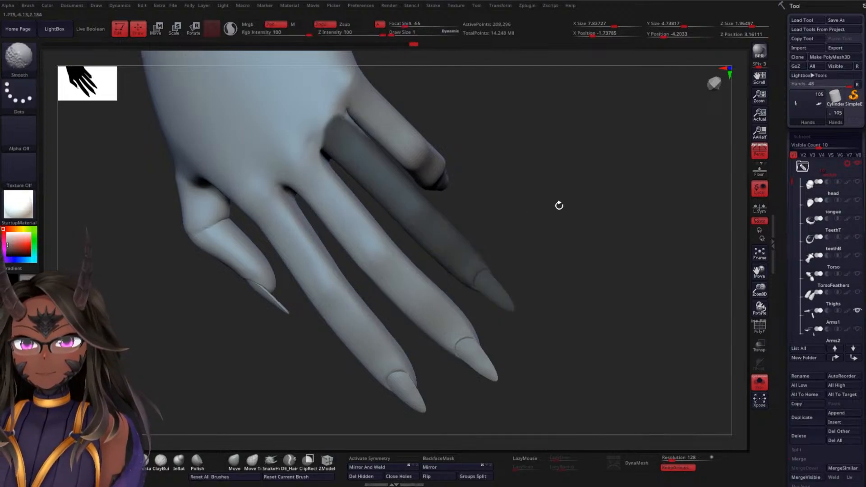
{"action": "mouse_move", "coordinate": [559, 205]}
{"action": "left_mouse_down"}
{"action": "mouse_move", "coordinate": [566, 241]}
{"action": "mouse_move", "coordinate": [550, 230]}
{"action": "left_mouse_up"}
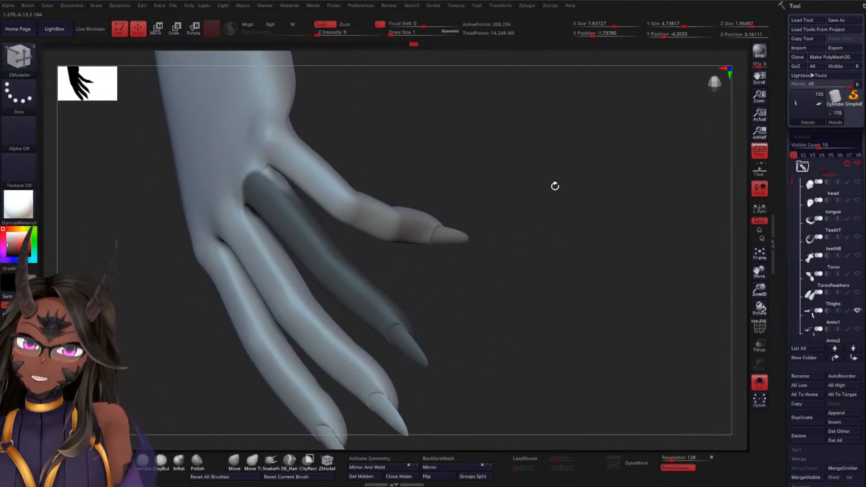
{"action": "left_click_drag", "start_coordinate": [555, 185], "coordinate": [491, 143]}
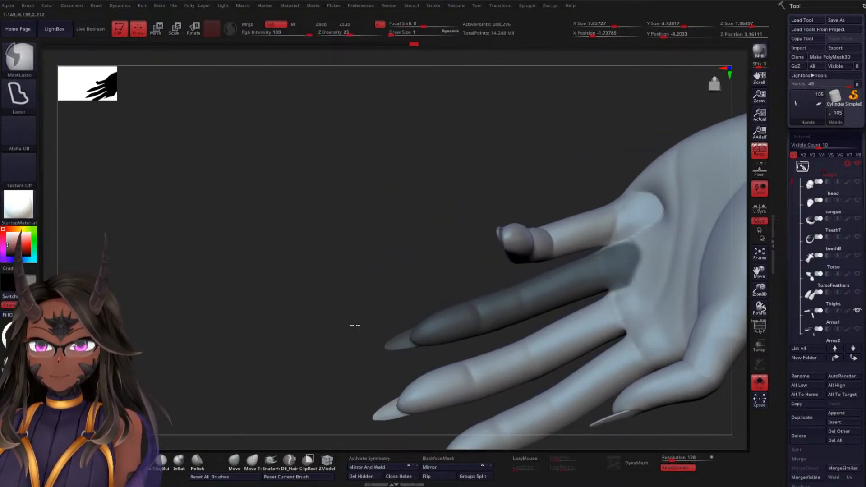
{"action": "mouse_move", "coordinate": [354, 324]}
{"action": "left_mouse_down", "text": "ctrl"}
{"action": "mouse_move", "coordinate": [525, 332]}
{"action": "mouse_move", "coordinate": [631, 265]}
{"action": "mouse_move", "coordinate": [620, 245]}
{"action": "mouse_move", "coordinate": [604, 245]}
{"action": "left_mouse_up", "text": "ctrl"}
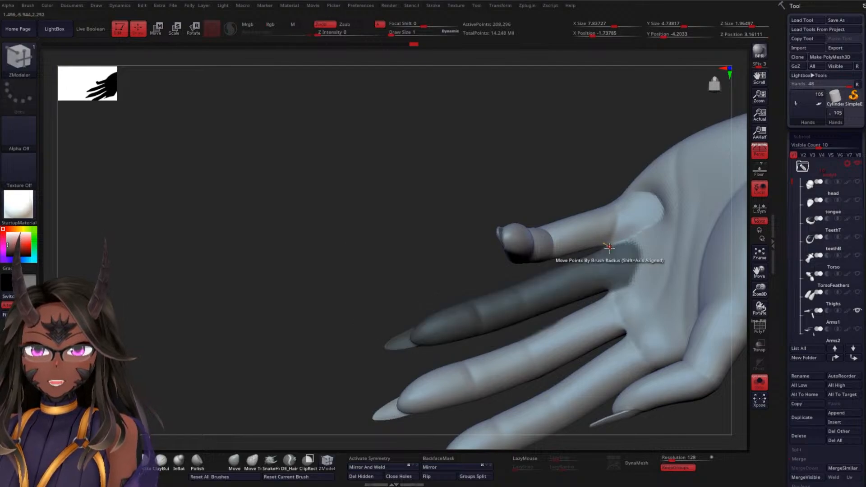
{"action": "mouse_move", "coordinate": [433, 253]}
{"action": "left_mouse_down"}
{"action": "mouse_move", "coordinate": [394, 217]}
{"action": "mouse_move", "coordinate": [389, 241]}
{"action": "mouse_move", "coordinate": [435, 245]}
{"action": "mouse_move", "coordinate": [455, 273]}
{"action": "mouse_move", "coordinate": [323, 209]}
{"action": "mouse_move", "coordinate": [362, 338]}
{"action": "mouse_move", "coordinate": [434, 351]}
{"action": "mouse_move", "coordinate": [559, 270]}
{"action": "mouse_move", "coordinate": [600, 212]}
{"action": "mouse_move", "coordinate": [593, 190]}
{"action": "mouse_move", "coordinate": [580, 192]}
{"action": "left_mouse_up"}
{"action": "key", "text": "ctrl+shift"}
{"action": "key", "text": "ctrl"}
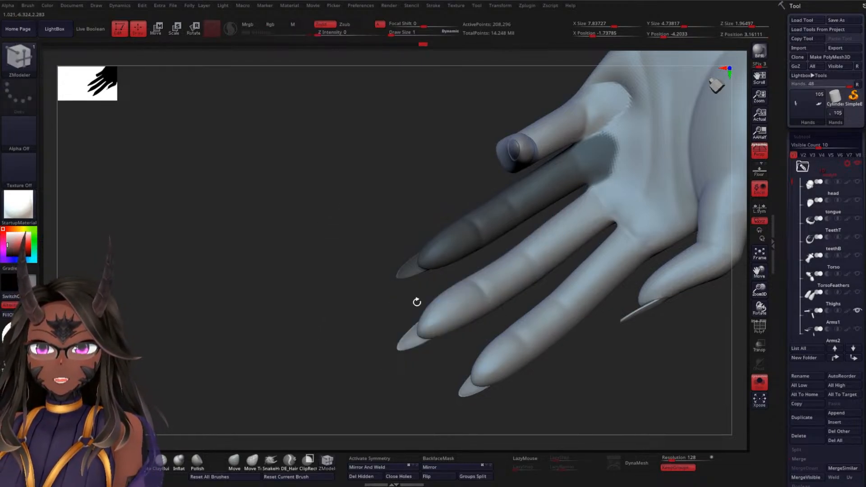
{"action": "mouse_move", "coordinate": [415, 304]}
{"action": "left_mouse_down"}
{"action": "mouse_move", "coordinate": [342, 296]}
{"action": "mouse_move", "coordinate": [576, 186]}
{"action": "mouse_move", "coordinate": [586, 156]}
{"action": "mouse_move", "coordinate": [587, 171]}
{"action": "mouse_move", "coordinate": [530, 166]}
{"action": "left_mouse_up"}
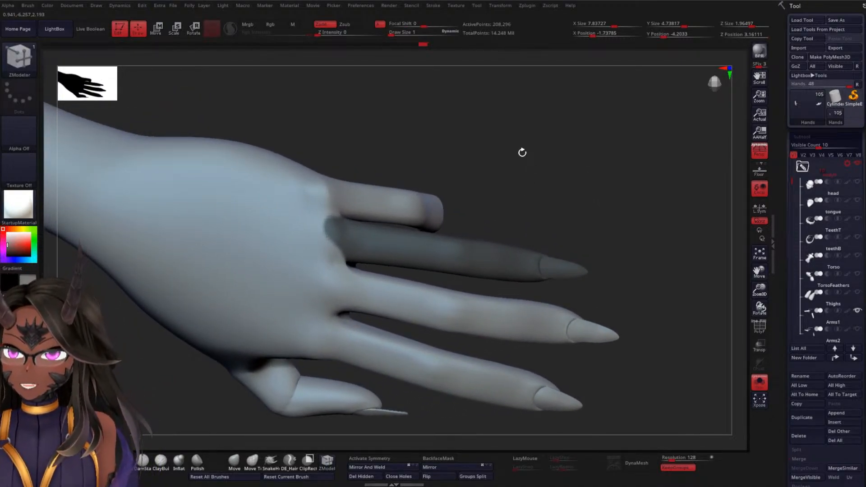
{"action": "left_click_drag", "start_coordinate": [514, 133], "coordinate": [524, 167], "text": "alt"}
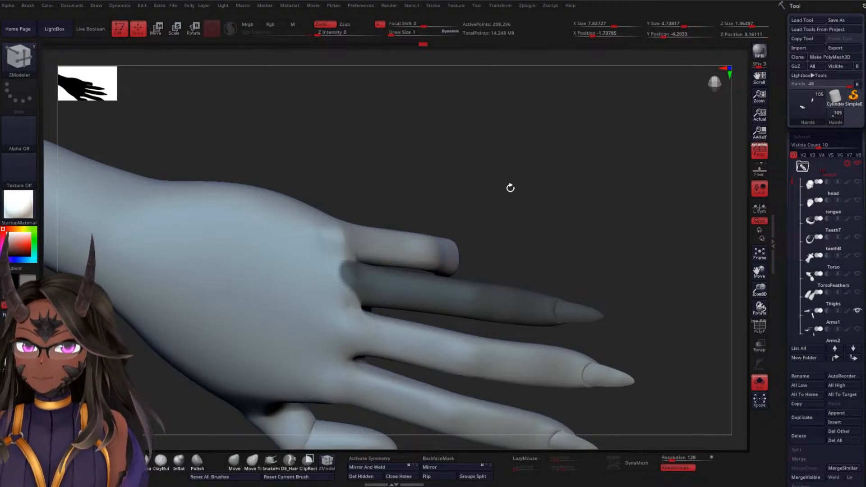
{"action": "left_click_drag", "start_coordinate": [511, 188], "coordinate": [462, 127]}
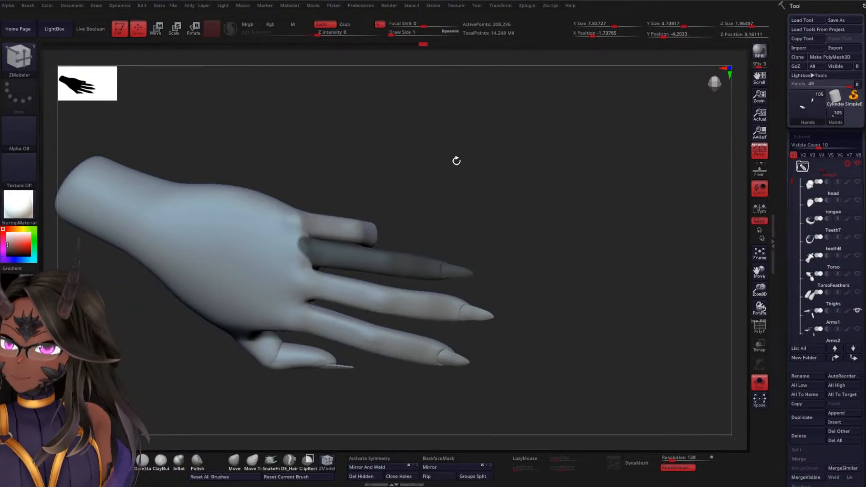
{"action": "left_click_drag", "start_coordinate": [489, 135], "coordinate": [506, 156], "text": "alt"}
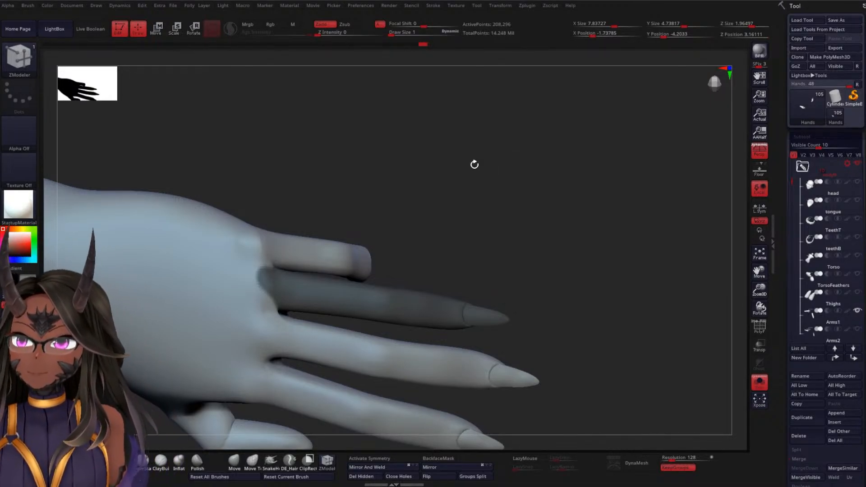
{"action": "mouse_move", "coordinate": [473, 174]}
{"action": "left_mouse_down"}
{"action": "mouse_move", "coordinate": [488, 192]}
{"action": "mouse_move", "coordinate": [477, 170]}
{"action": "left_mouse_up"}
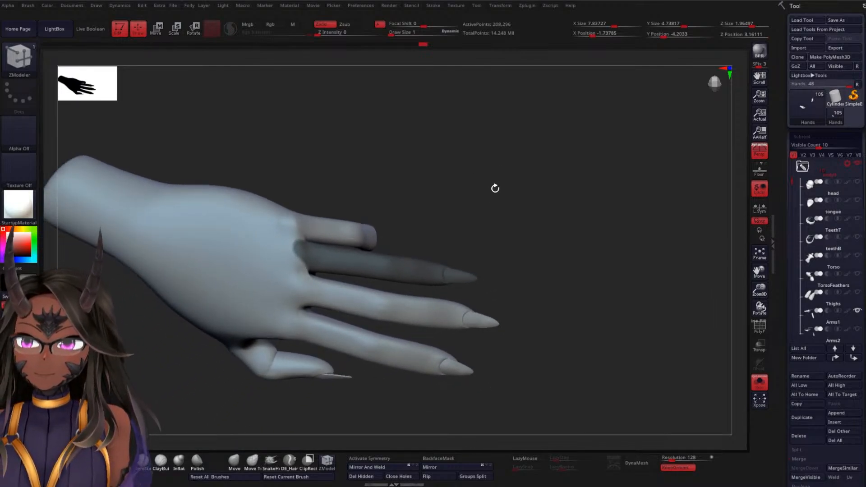
Invert the mask so only the ring finger is left free to transform
{"action": "left_click_drag", "start_coordinate": [497, 153], "coordinate": [431, 169]}
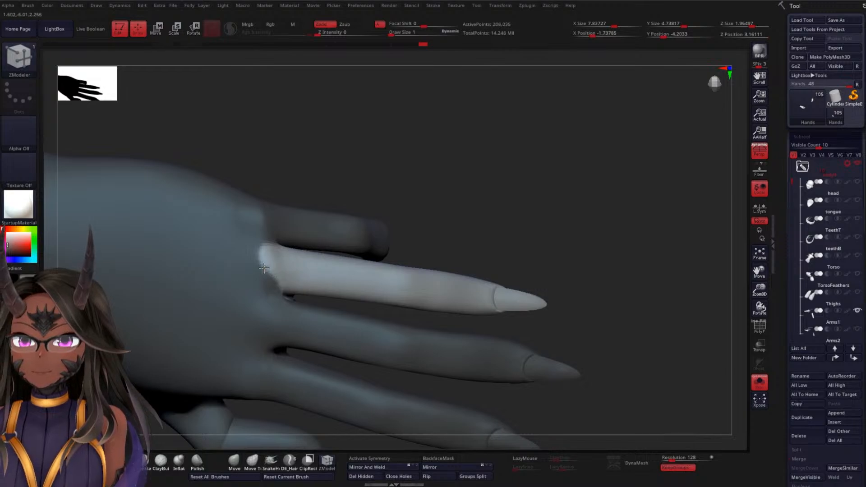
{"action": "key", "text": "ctrl+i"}
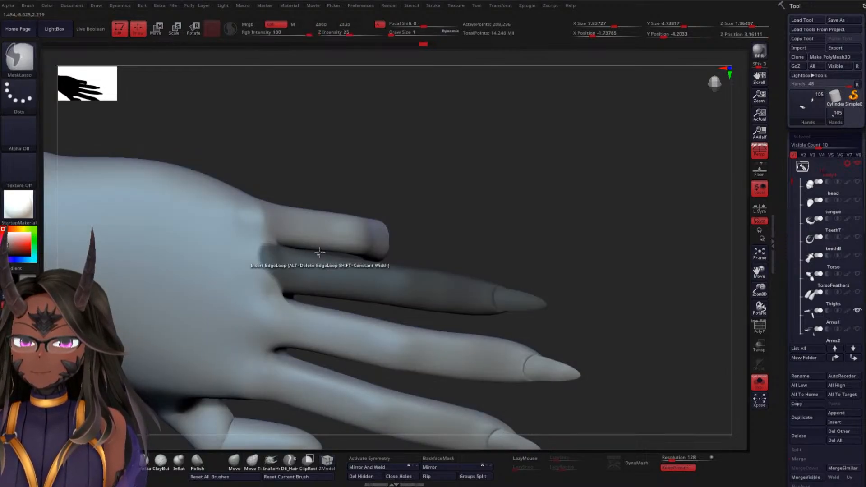
{"action": "left_click", "coordinate": [489, 184], "text": "ctrl"}
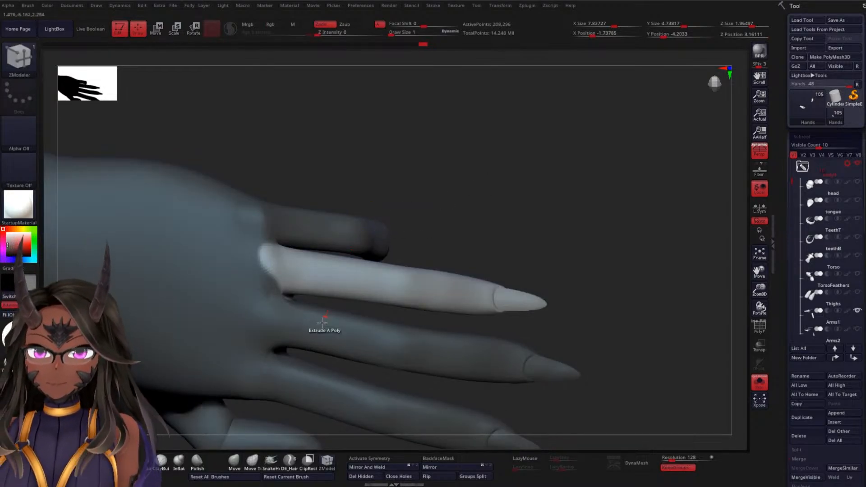
Activate the transform gizmo and place its pivot at the ring finger's base knuckle, aligned and centred within the finger
{"action": "key", "text": "b"}
{"action": "key", "text": "m"}
{"action": "key", "text": "v"}
{"action": "key", "text": "w"}
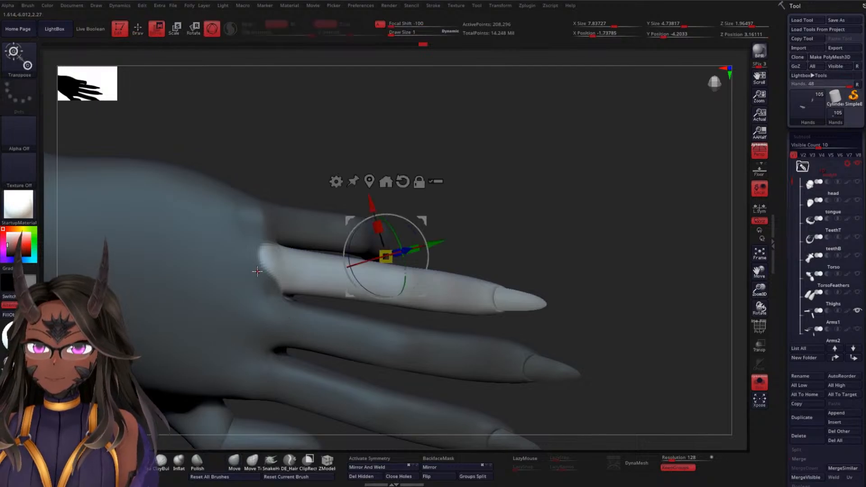
{"action": "left_click", "coordinate": [253, 268], "text": "alt"}
{"action": "left_click_drag", "start_coordinate": [222, 309], "coordinate": [222, 312], "text": "alt"}
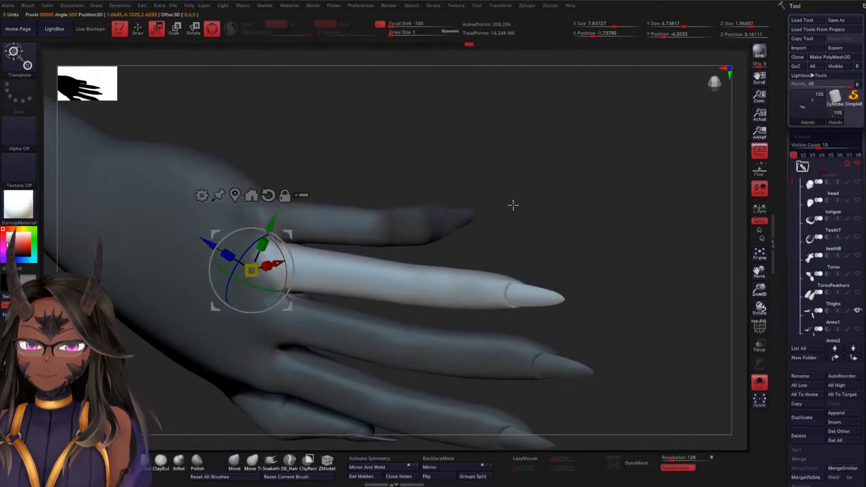
{"action": "left_click_drag", "start_coordinate": [513, 203], "coordinate": [487, 213]}
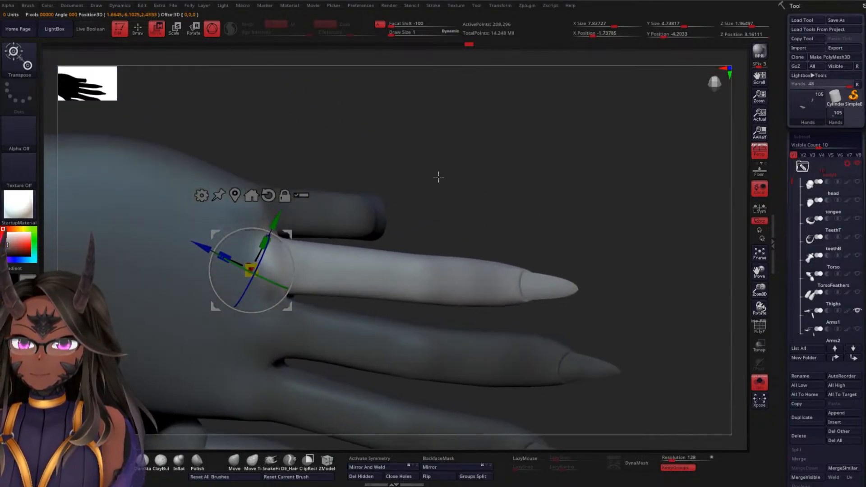
{"action": "left_click_drag", "start_coordinate": [293, 258], "coordinate": [289, 237], "text": "alt"}
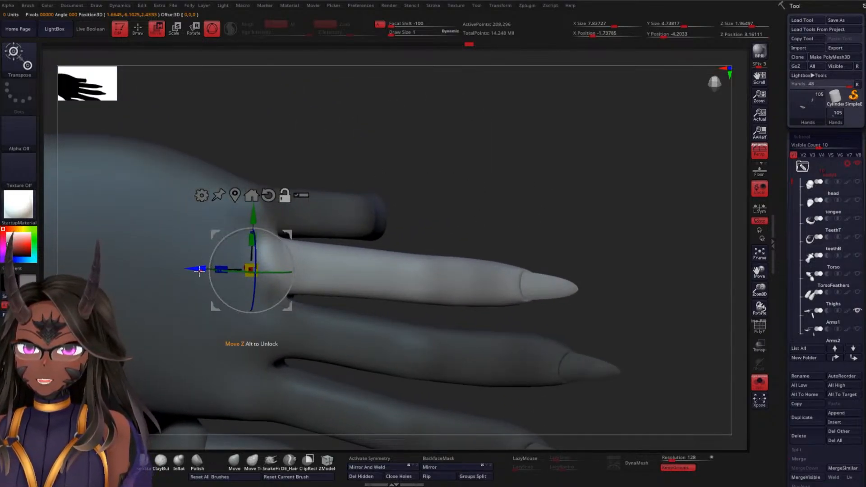
{"action": "left_click_drag", "start_coordinate": [198, 270], "coordinate": [227, 271], "text": "alt"}
{"action": "left_click_drag", "start_coordinate": [499, 196], "coordinate": [441, 169], "text": "alt"}
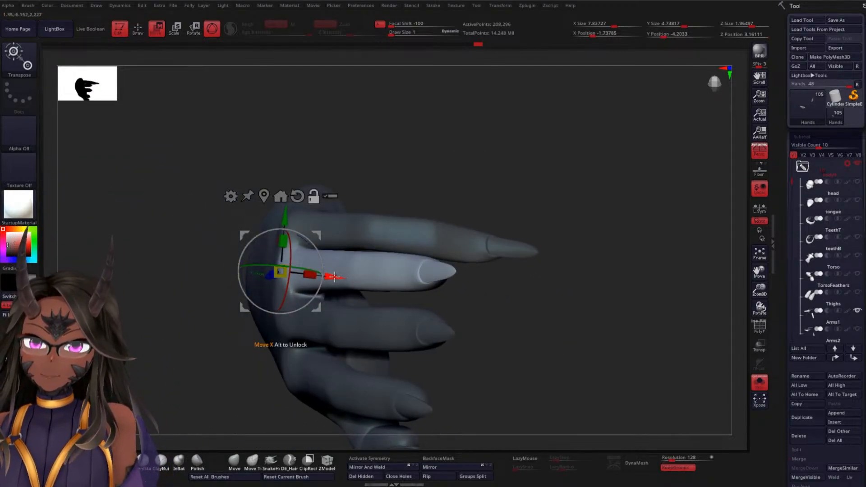
{"action": "left_click_drag", "start_coordinate": [341, 276], "coordinate": [353, 277], "text": "alt"}
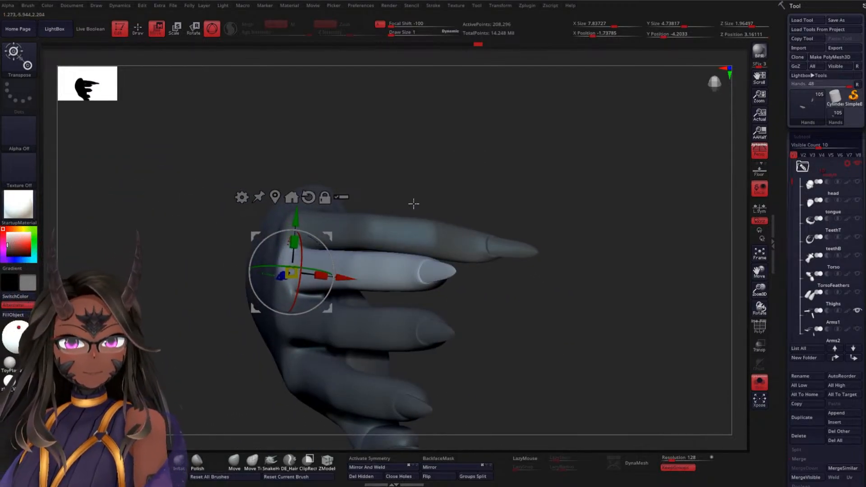
Show the other subtools again and rotate the ring finger at its base toward the heart
{"action": "mouse_move", "coordinate": [512, 131]}
{"action": "left_mouse_down"}
{"action": "mouse_move", "coordinate": [523, 130]}
{"action": "mouse_move", "coordinate": [524, 142]}
{"action": "mouse_move", "coordinate": [506, 147]}
{"action": "left_mouse_up"}
{"action": "left_click", "coordinate": [760, 385]}
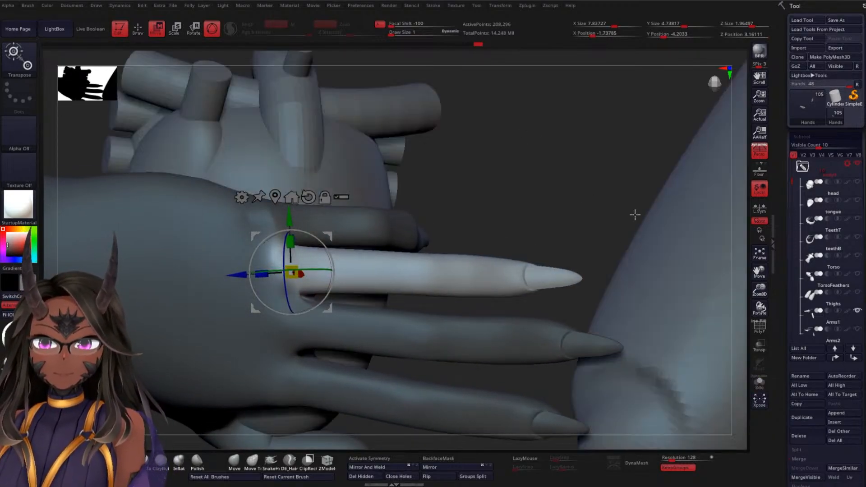
{"action": "left_click_drag", "start_coordinate": [635, 214], "coordinate": [537, 276]}
{"action": "left_click_drag", "start_coordinate": [336, 272], "coordinate": [326, 259]}
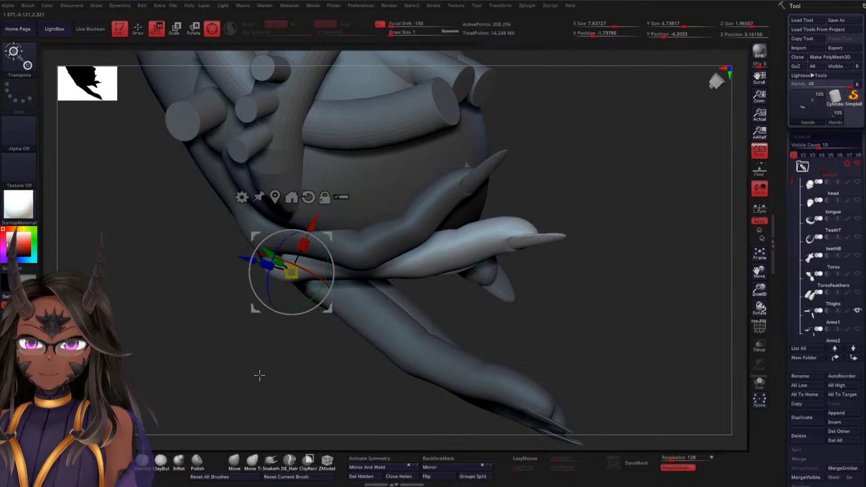
{"action": "left_click_drag", "start_coordinate": [257, 373], "coordinate": [239, 300]}
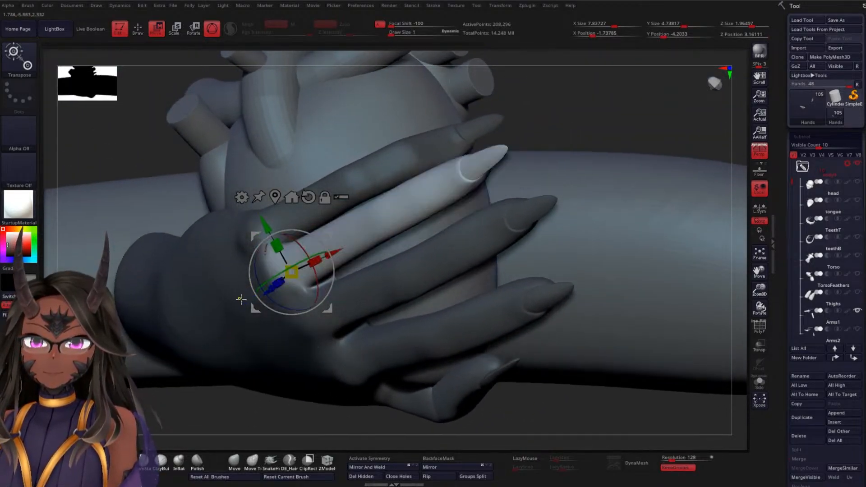
{"action": "left_click_drag", "start_coordinate": [557, 139], "coordinate": [505, 127]}
{"action": "left_click_drag", "start_coordinate": [247, 143], "coordinate": [274, 172], "text": "alt"}
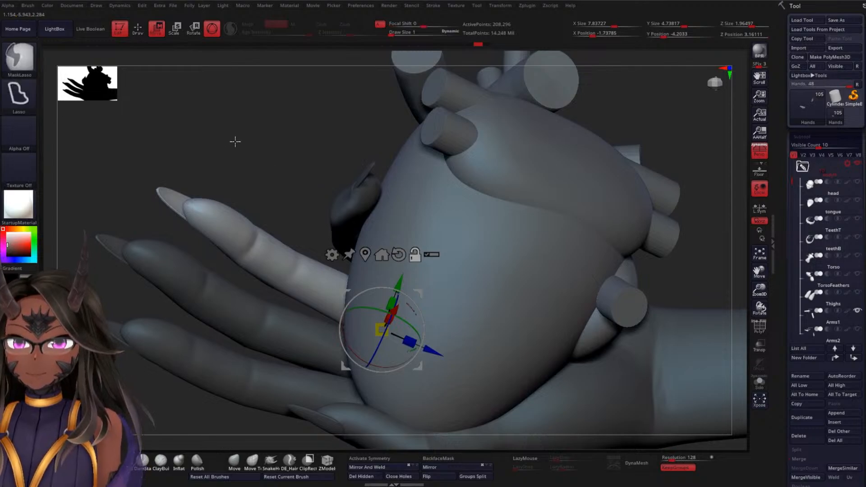
{"action": "mouse_move", "coordinate": [235, 134]}
{"action": "left_mouse_down", "text": "ctrl"}
{"action": "mouse_move", "coordinate": [210, 130]}
{"action": "mouse_move", "coordinate": [139, 177]}
{"action": "mouse_move", "coordinate": [162, 214]}
{"action": "mouse_move", "coordinate": [246, 288]}
{"action": "mouse_move", "coordinate": [316, 309]}
{"action": "mouse_move", "coordinate": [327, 266]}
{"action": "mouse_move", "coordinate": [295, 218]}
{"action": "left_mouse_up", "text": "ctrl"}
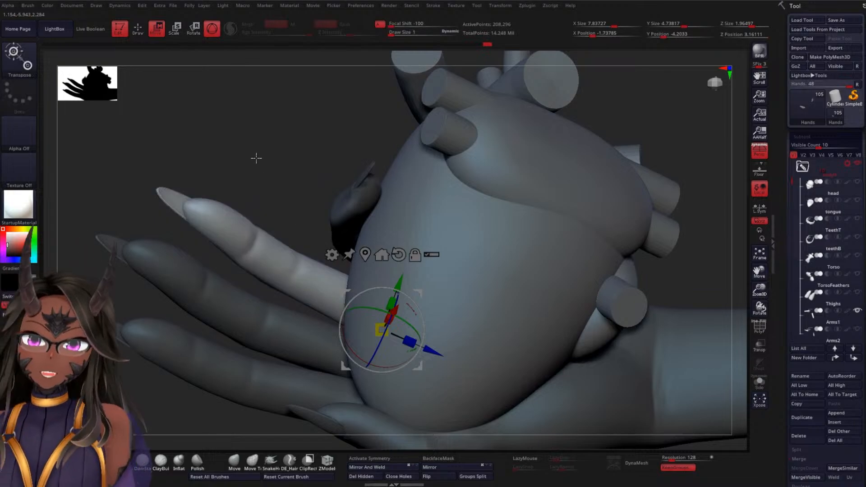
Try another small rotation of the ring finger with the gizmo and undo it
{"action": "mouse_move", "coordinate": [256, 158]}
{"action": "left_mouse_down"}
{"action": "mouse_move", "coordinate": [300, 158]}
{"action": "mouse_move", "coordinate": [317, 146]}
{"action": "left_mouse_up"}
{"action": "left_click_drag", "start_coordinate": [644, 188], "coordinate": [600, 163]}
{"action": "mouse_move", "coordinate": [318, 290]}
{"action": "left_mouse_down"}
{"action": "mouse_move", "coordinate": [308, 297]}
{"action": "mouse_move", "coordinate": [321, 287]}
{"action": "left_mouse_up"}
{"action": "key", "text": "ctrl+z"}
Adjust the ring finger's angle at its base knuckle so it follows the heart's surface beside the little finger
{"action": "left_click_drag", "start_coordinate": [611, 214], "coordinate": [613, 155]}
{"action": "mouse_move", "coordinate": [624, 104]}
{"action": "left_mouse_down", "text": "ctrl"}
{"action": "mouse_move", "coordinate": [431, 80]}
{"action": "mouse_move", "coordinate": [385, 177]}
{"action": "mouse_move", "coordinate": [625, 135]}
{"action": "left_mouse_up", "text": "ctrl"}
{"action": "mouse_move", "coordinate": [627, 182]}
{"action": "left_mouse_down", "text": "alt"}
{"action": "mouse_move", "coordinate": [609, 155]}
{"action": "mouse_move", "coordinate": [619, 201]}
{"action": "mouse_move", "coordinate": [560, 230]}
{"action": "mouse_move", "coordinate": [557, 213]}
{"action": "mouse_move", "coordinate": [623, 207]}
{"action": "mouse_move", "coordinate": [603, 174]}
{"action": "left_mouse_up", "text": "alt"}
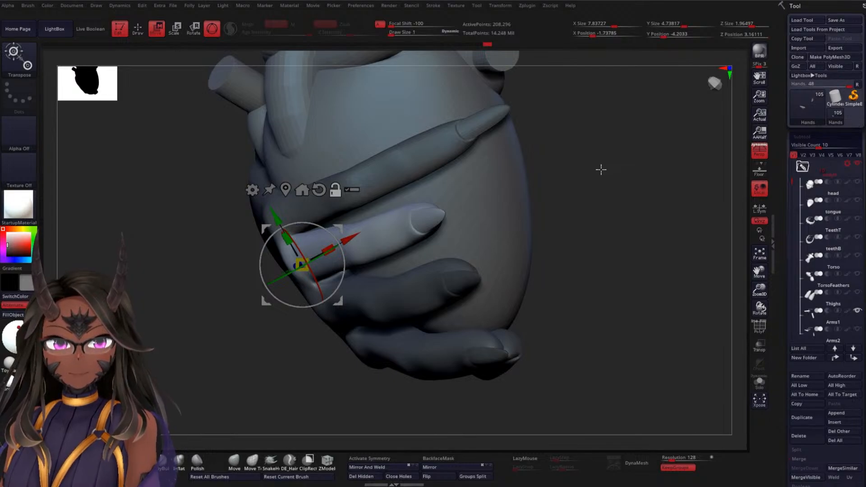
{"action": "left_click_drag", "start_coordinate": [620, 193], "coordinate": [564, 212], "text": "alt"}
{"action": "left_click_drag", "start_coordinate": [244, 288], "coordinate": [375, 223]}
{"action": "left_click_drag", "start_coordinate": [598, 204], "coordinate": [578, 176]}
{"action": "left_click_drag", "start_coordinate": [519, 236], "coordinate": [372, 259]}
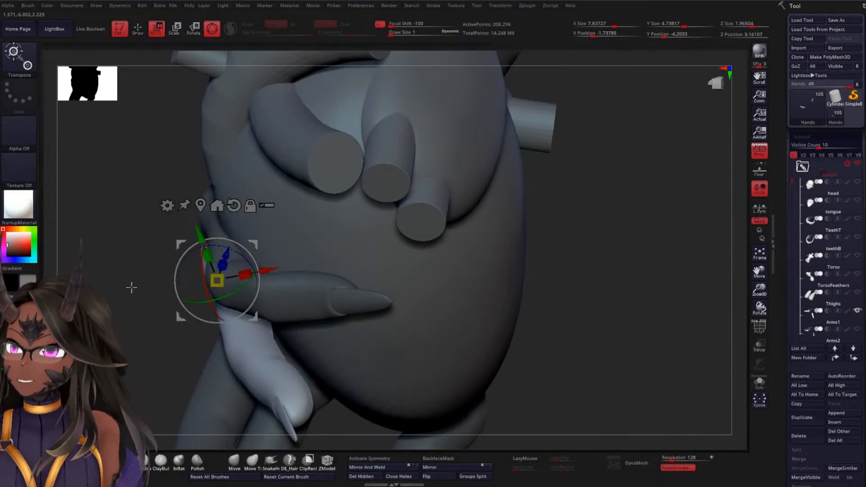
Examine the ring finger's placement against the heart and the neighbouring fingers from the side and the back of the hand
{"action": "left_click_drag", "start_coordinate": [132, 286], "coordinate": [234, 195], "text": "alt"}
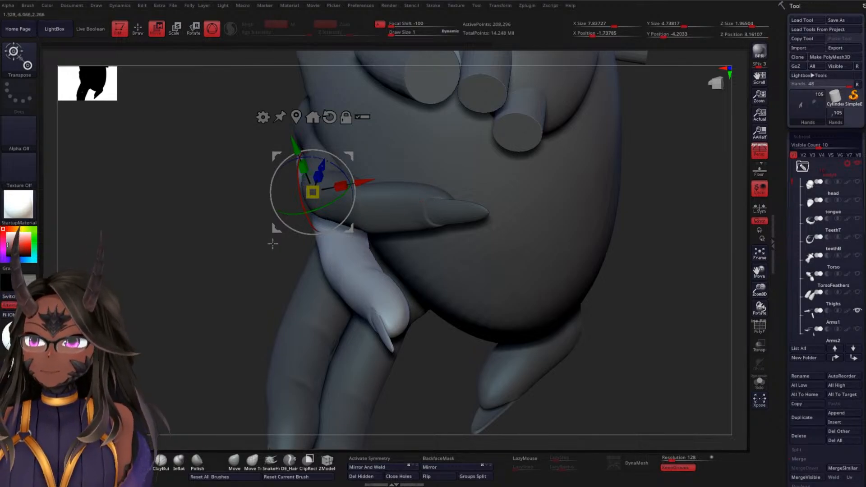
{"action": "left_click_drag", "start_coordinate": [194, 233], "coordinate": [214, 297]}
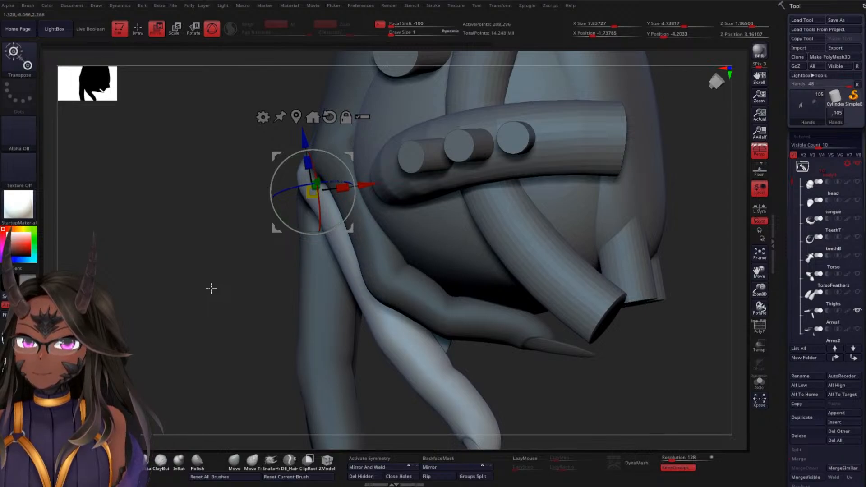
{"action": "left_click_drag", "start_coordinate": [199, 262], "coordinate": [278, 219]}
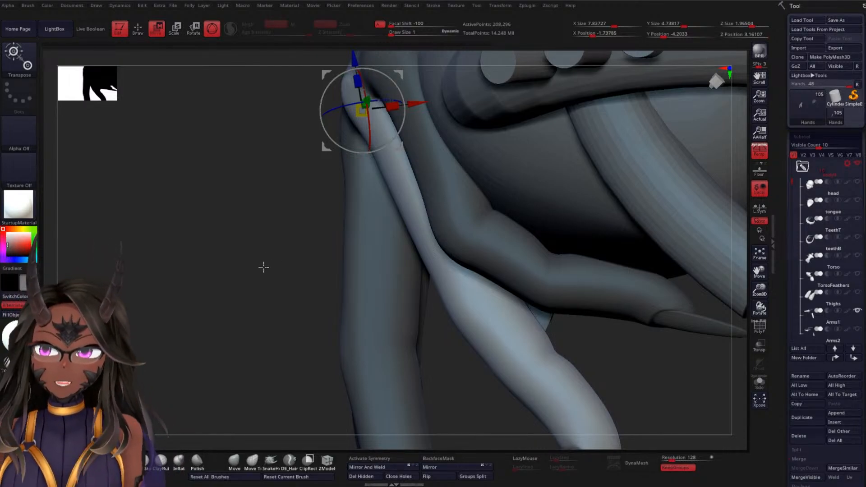
{"action": "left_click_drag", "start_coordinate": [263, 266], "coordinate": [263, 254], "text": "alt"}
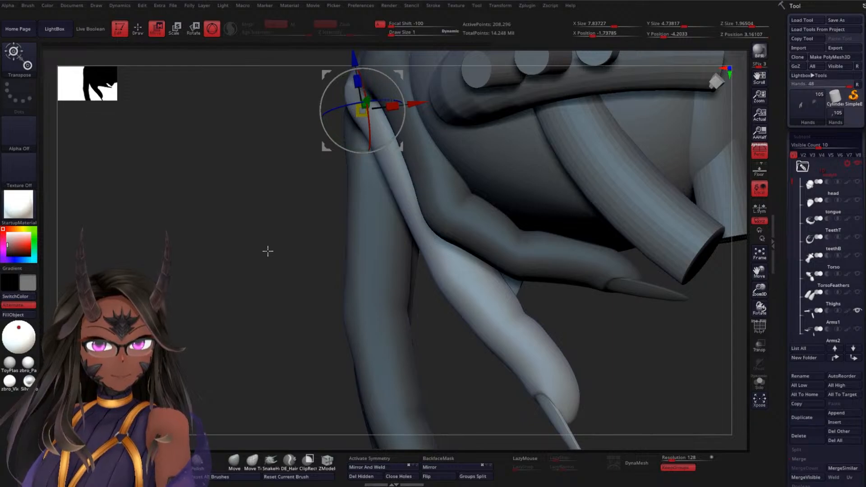
{"action": "left_click_drag", "start_coordinate": [239, 244], "coordinate": [233, 269], "text": "alt"}
{"action": "left_click_drag", "start_coordinate": [202, 244], "coordinate": [238, 234]}
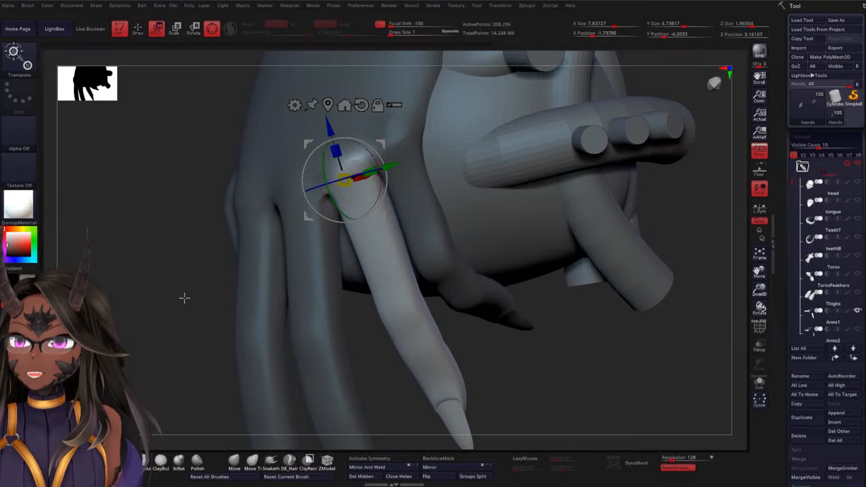
{"action": "left_click_drag", "start_coordinate": [178, 282], "coordinate": [467, 148]}
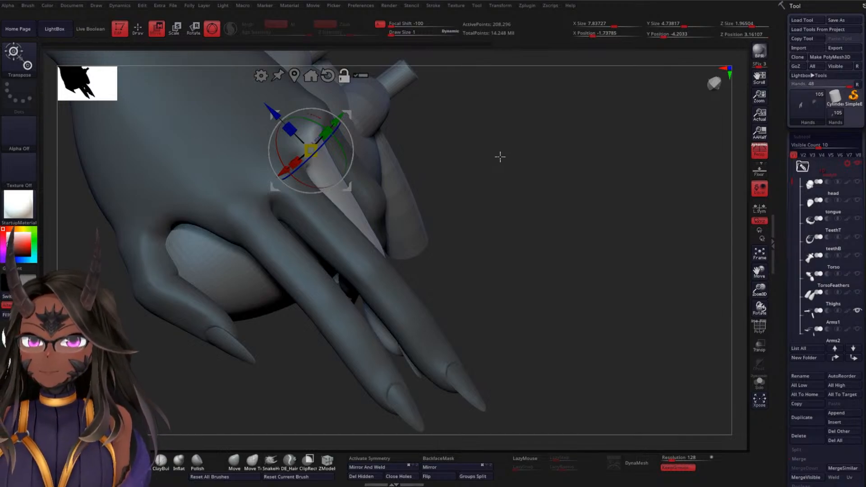
Examine the ring finger's curve against the heart and its spacing from the neighbouring fingers from several sides
{"action": "left_click_drag", "start_coordinate": [531, 164], "coordinate": [553, 115]}
{"action": "left_click_drag", "start_coordinate": [504, 157], "coordinate": [499, 164], "text": "alt"}
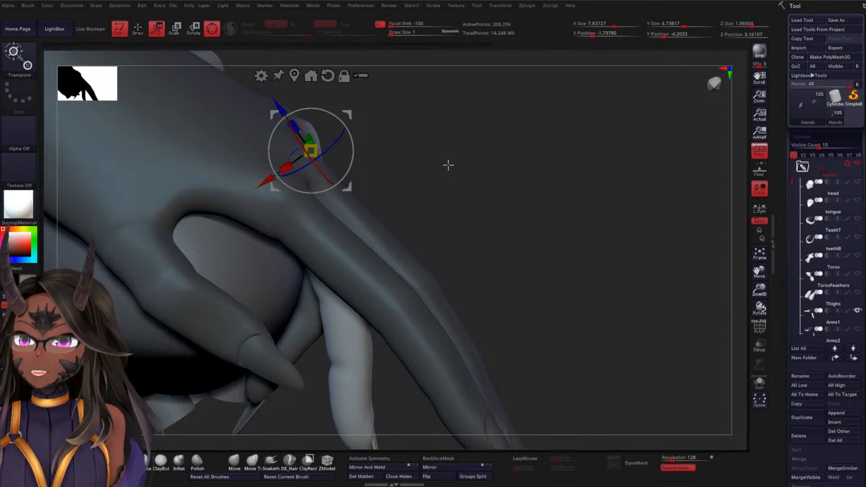
{"action": "left_click_drag", "start_coordinate": [477, 182], "coordinate": [468, 160]}
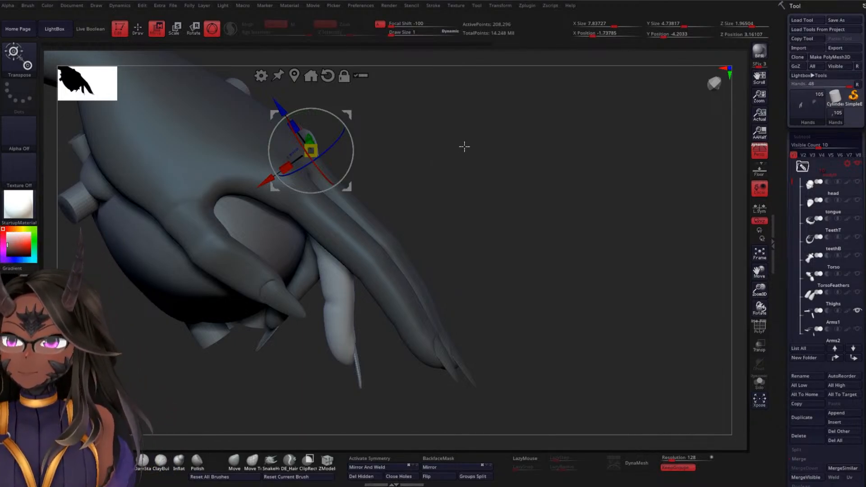
{"action": "left_click_drag", "start_coordinate": [465, 146], "coordinate": [493, 176], "text": "alt"}
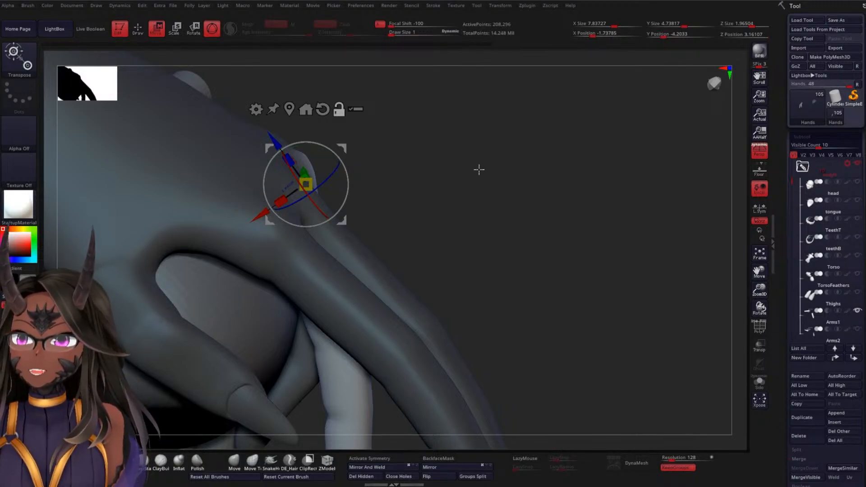
{"action": "mouse_move", "coordinate": [471, 169]}
{"action": "left_mouse_down"}
{"action": "mouse_move", "coordinate": [469, 153]}
{"action": "mouse_move", "coordinate": [475, 165]}
{"action": "left_mouse_up"}
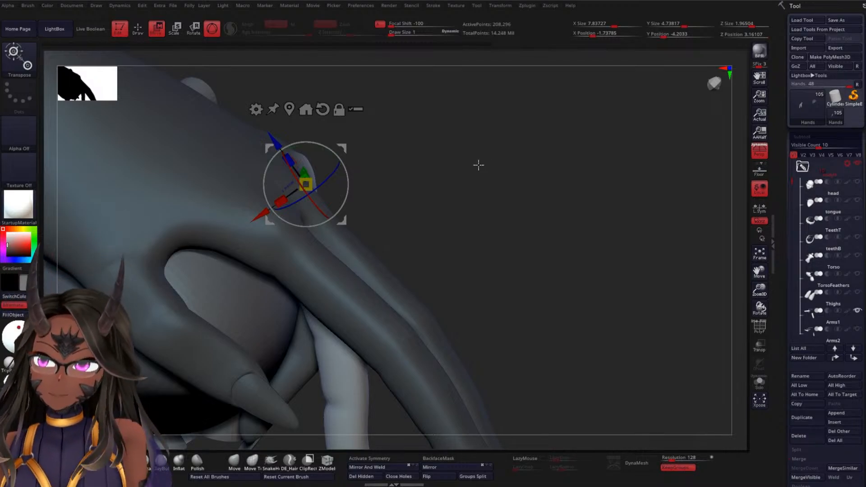
{"action": "left_click_drag", "start_coordinate": [479, 161], "coordinate": [504, 199], "text": "alt"}
{"action": "left_click_drag", "start_coordinate": [617, 132], "coordinate": [574, 155]}
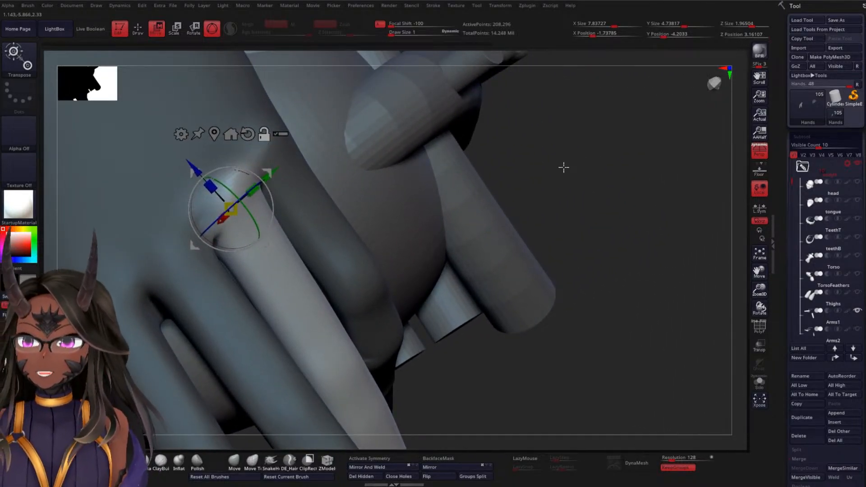
{"action": "left_click_drag", "start_coordinate": [570, 151], "coordinate": [675, 72]}
{"action": "left_click_drag", "start_coordinate": [607, 191], "coordinate": [603, 155]}
{"action": "mouse_move", "coordinate": [826, 205]}
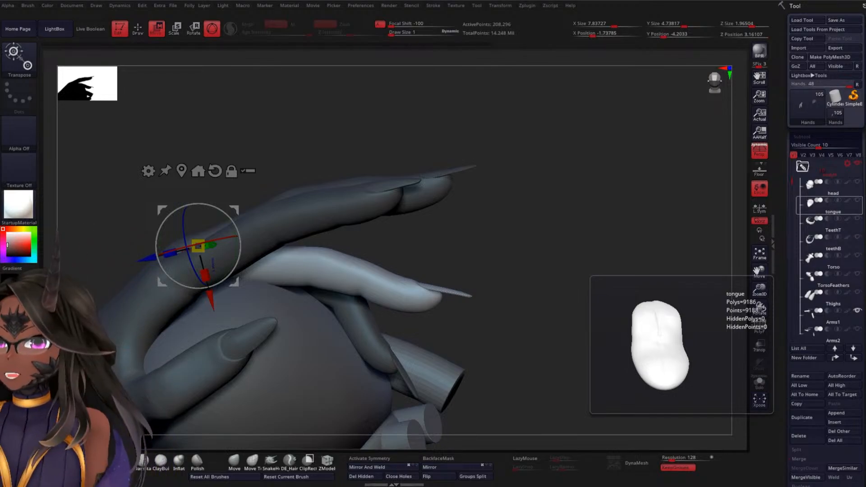
{"action": "mouse_move", "coordinate": [510, 73]}
{"action": "left_mouse_down"}
{"action": "mouse_move", "coordinate": [536, 199]}
{"action": "mouse_move", "coordinate": [537, 190]}
{"action": "mouse_move", "coordinate": [557, 195]}
{"action": "mouse_move", "coordinate": [556, 157]}
{"action": "mouse_move", "coordinate": [564, 195]}
{"action": "left_mouse_up"}
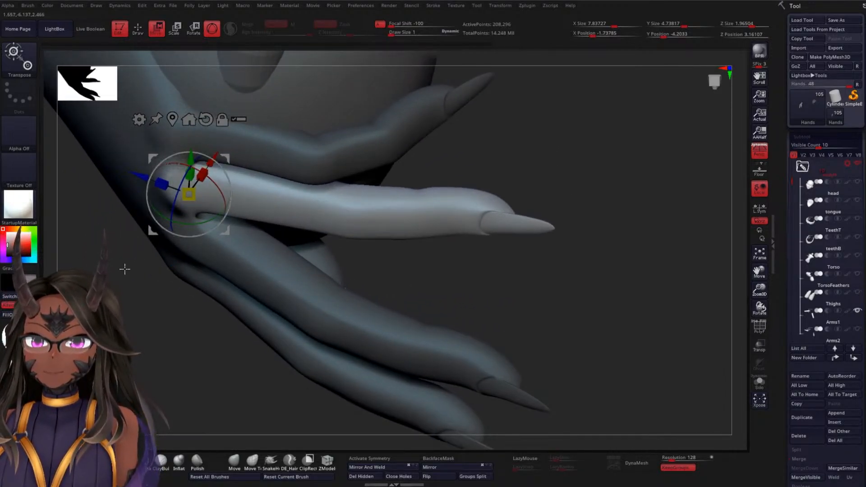
Extend the mask over the ring finger's base segment, soften its edge and reposition the gizmo along the unmasked outer part
{"action": "mouse_move", "coordinate": [124, 269]}
{"action": "left_mouse_down", "text": "ctrl"}
{"action": "mouse_move", "coordinate": [156, 296]}
{"action": "mouse_move", "coordinate": [311, 253]}
{"action": "mouse_move", "coordinate": [347, 198]}
{"action": "mouse_move", "coordinate": [288, 135]}
{"action": "mouse_move", "coordinate": [188, 112]}
{"action": "left_mouse_up", "text": "ctrl"}
{"action": "mouse_move", "coordinate": [603, 185]}
{"action": "left_mouse_down"}
{"action": "mouse_move", "coordinate": [561, 137]}
{"action": "mouse_move", "coordinate": [543, 162]}
{"action": "mouse_move", "coordinate": [646, 155]}
{"action": "mouse_move", "coordinate": [625, 190]}
{"action": "mouse_move", "coordinate": [629, 132]}
{"action": "mouse_move", "coordinate": [625, 137]}
{"action": "left_mouse_up"}
{"action": "left_click_drag", "start_coordinate": [430, 306], "coordinate": [318, 341]}
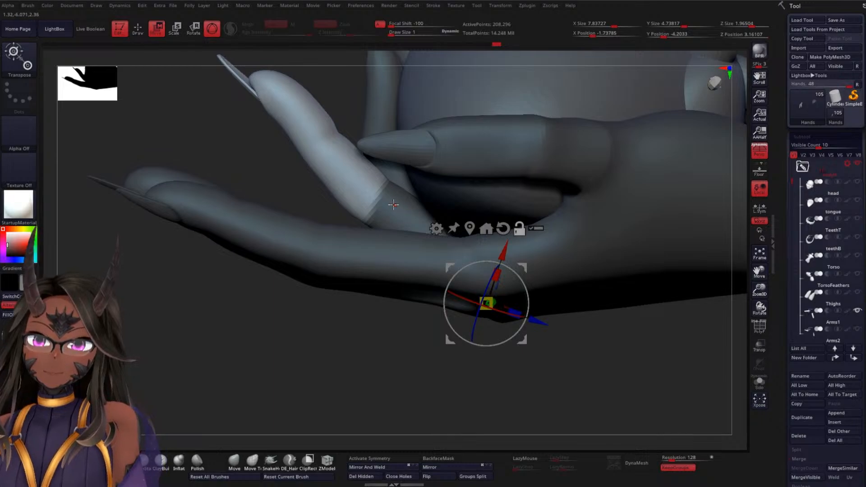
{"action": "left_click", "coordinate": [393, 207], "text": "alt"}
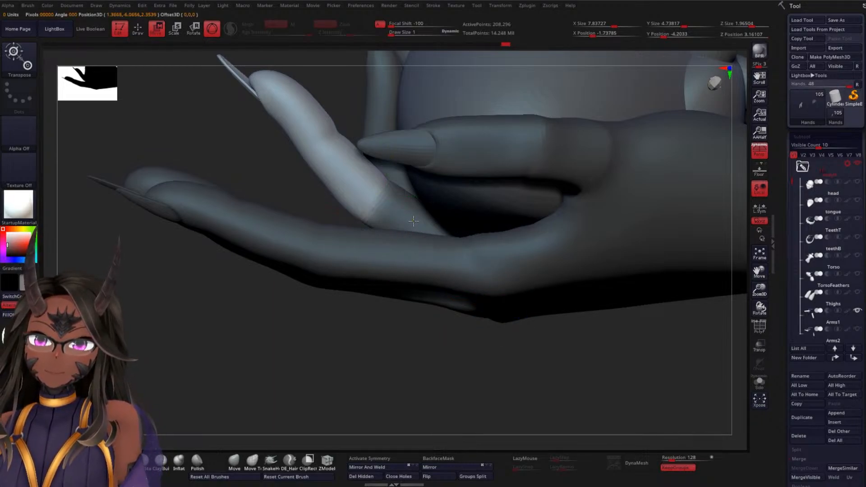
{"action": "left_click_drag", "start_coordinate": [430, 185], "coordinate": [436, 218], "text": "alt"}
{"action": "left_click_drag", "start_coordinate": [314, 334], "coordinate": [352, 344]}
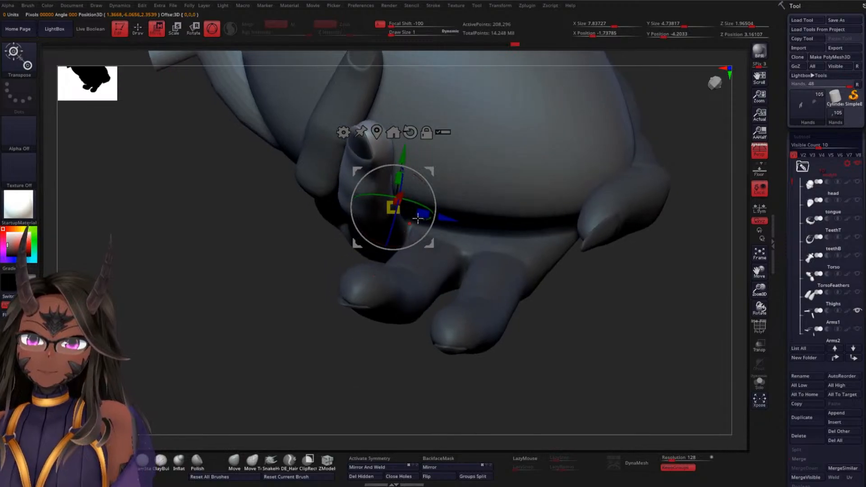
{"action": "left_click", "coordinate": [378, 135]}
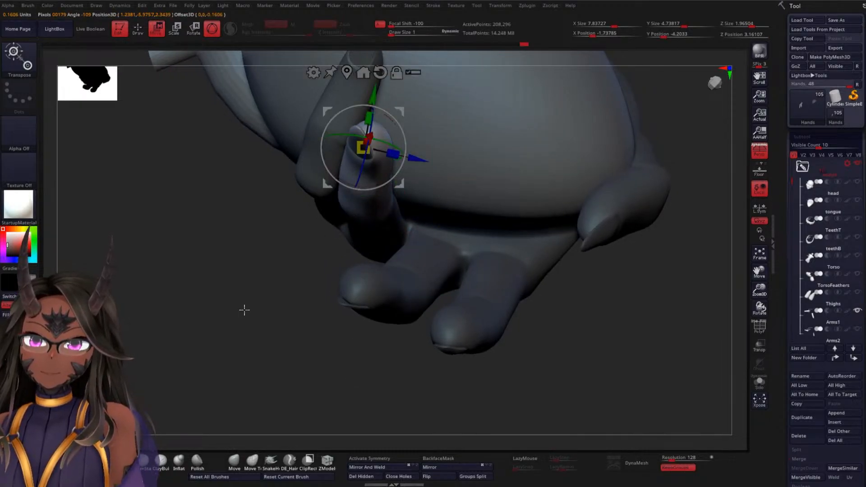
Centre the unlocked gizmo on the ring finger's middle knuckle and align its axes with the finger
{"action": "left_click_drag", "start_coordinate": [243, 309], "coordinate": [319, 207]}
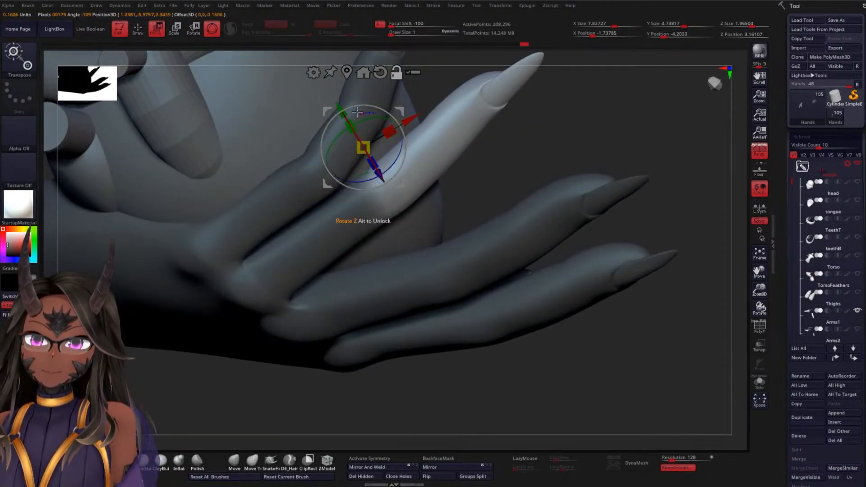
{"action": "left_click_drag", "start_coordinate": [342, 110], "coordinate": [366, 150], "text": "alt"}
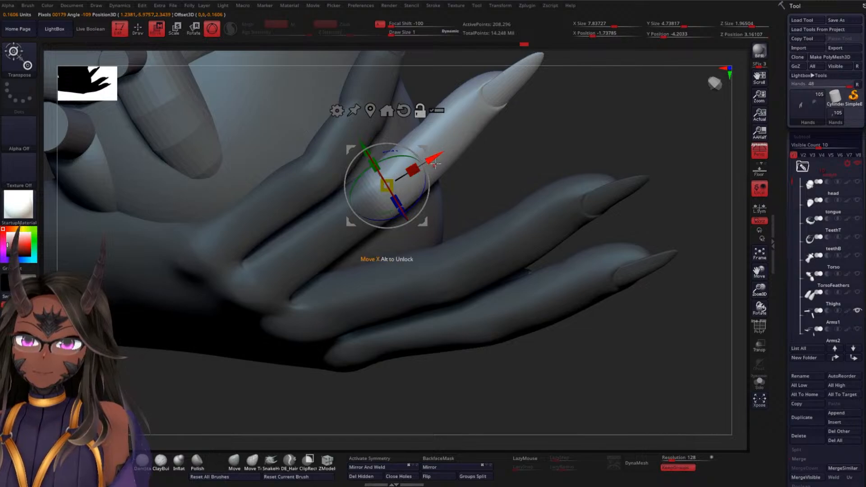
{"action": "left_click_drag", "start_coordinate": [435, 164], "coordinate": [419, 173], "text": "alt"}
{"action": "left_click_drag", "start_coordinate": [593, 156], "coordinate": [591, 99]}
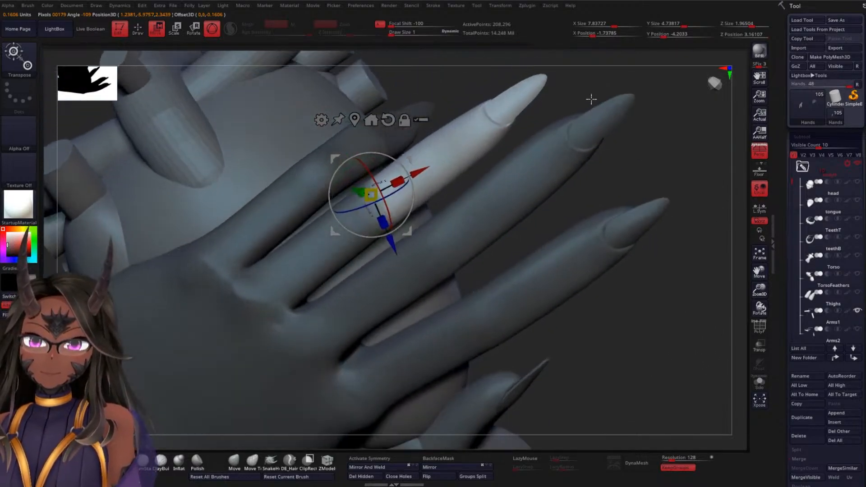
{"action": "left_click_drag", "start_coordinate": [391, 232], "coordinate": [402, 225], "text": "alt"}
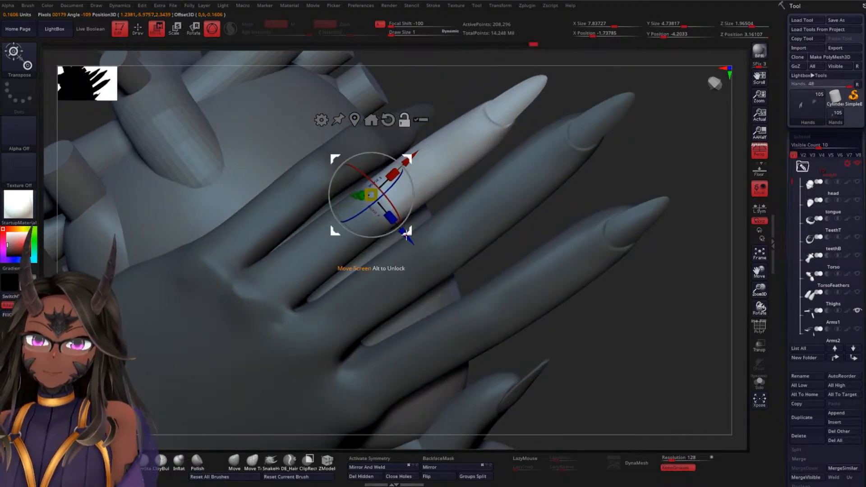
{"action": "key", "text": "q"}
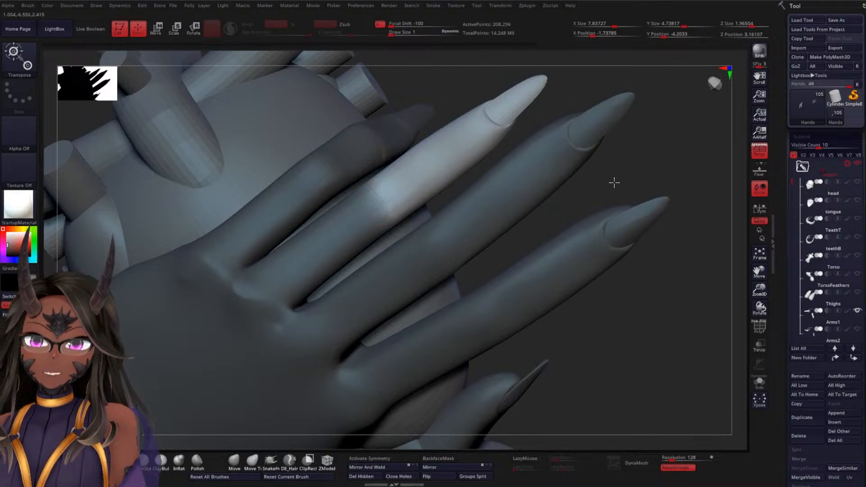
{"action": "key", "text": "w"}
Bend the ring finger's outer part at the middle knuckle so it lies over the heart beside the little finger
{"action": "left_click_drag", "start_coordinate": [632, 172], "coordinate": [484, 129]}
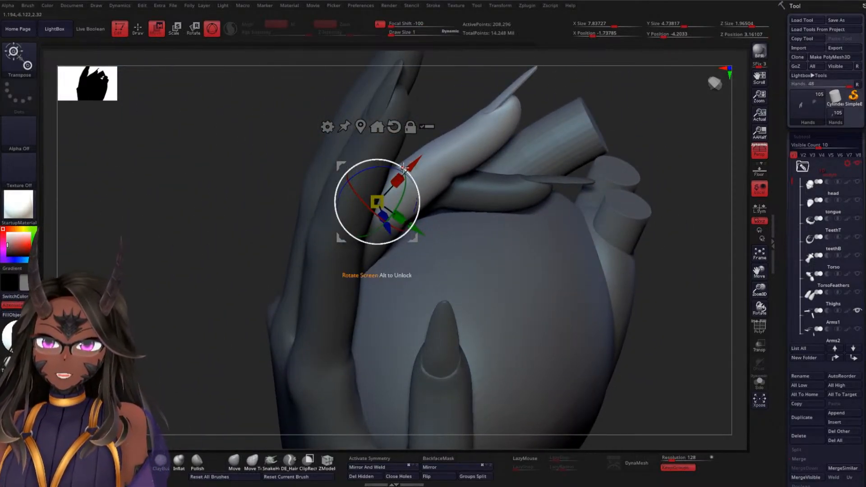
{"action": "left_click_drag", "start_coordinate": [617, 96], "coordinate": [589, 98]}
{"action": "left_click_drag", "start_coordinate": [413, 207], "coordinate": [421, 227]}
{"action": "left_click_drag", "start_coordinate": [516, 136], "coordinate": [491, 242]}
{"action": "left_click_drag", "start_coordinate": [414, 244], "coordinate": [416, 238]}
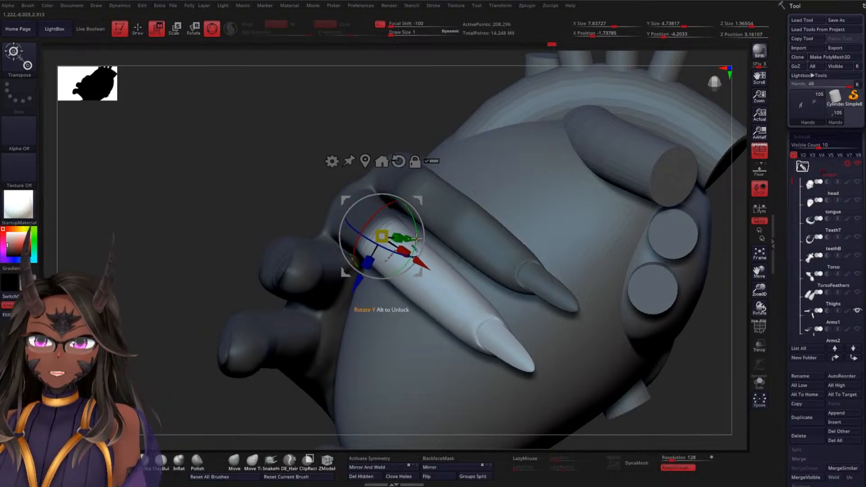
{"action": "left_click_drag", "start_coordinate": [256, 180], "coordinate": [297, 95]}
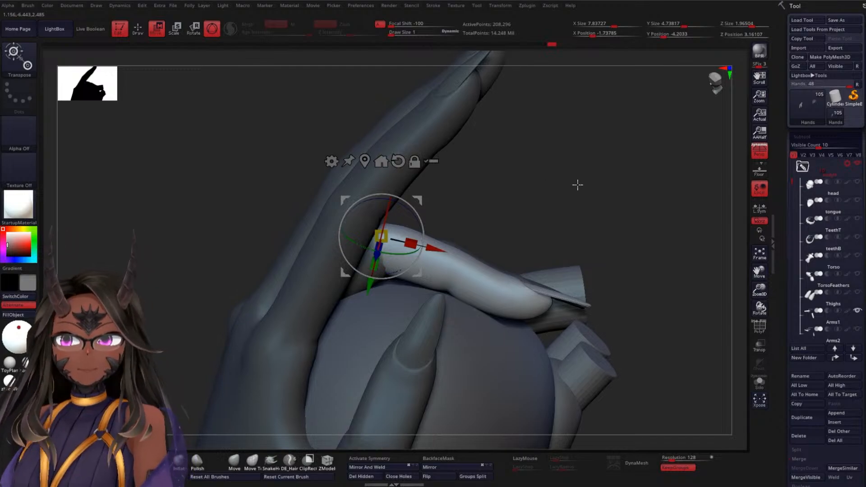
Nudge the ring finger's outer part along the gizmo axes to line it up with the masked base segment
{"action": "left_click_drag", "start_coordinate": [576, 185], "coordinate": [516, 207]}
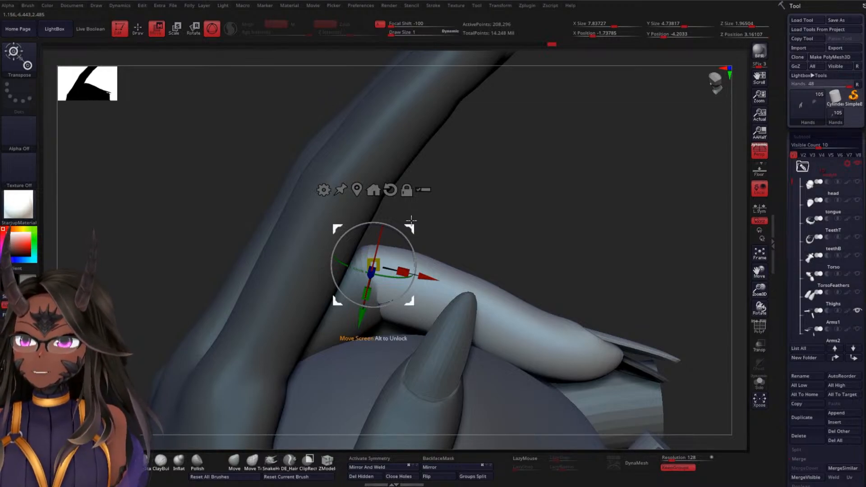
{"action": "left_click_drag", "start_coordinate": [530, 184], "coordinate": [504, 188]}
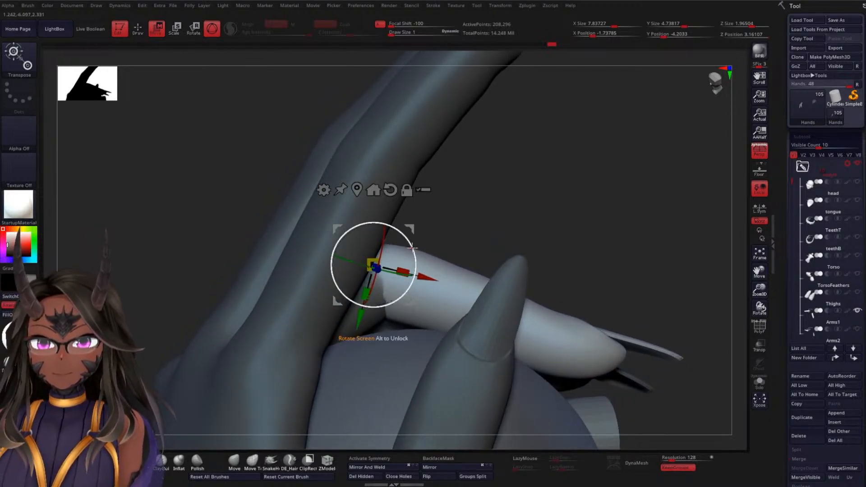
{"action": "left_click_drag", "start_coordinate": [425, 278], "coordinate": [434, 282]}
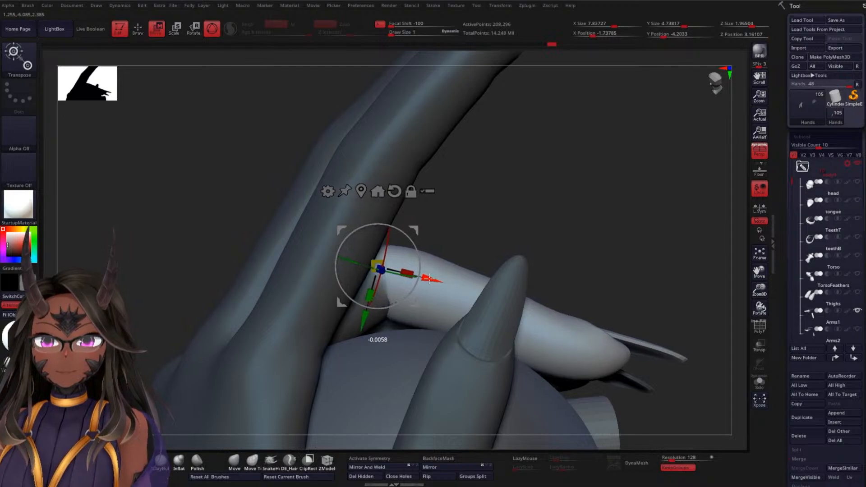
{"action": "left_click_drag", "start_coordinate": [524, 188], "coordinate": [519, 293]}
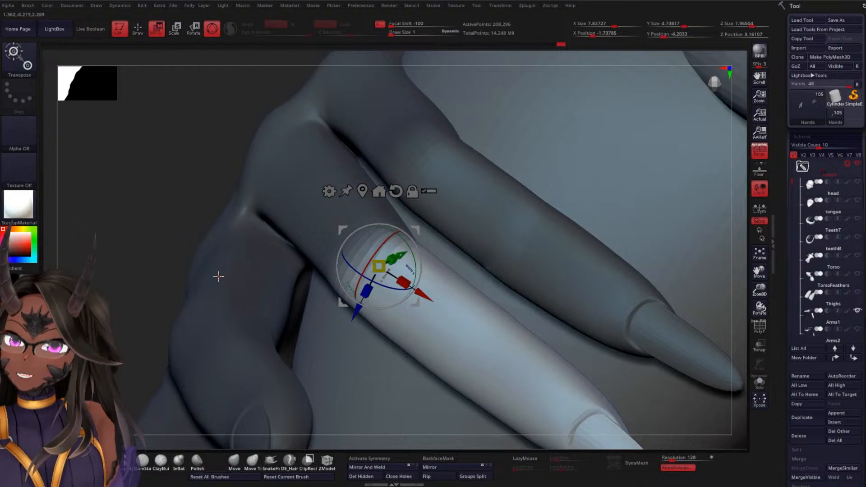
{"action": "left_click_drag", "start_coordinate": [153, 238], "coordinate": [192, 243]}
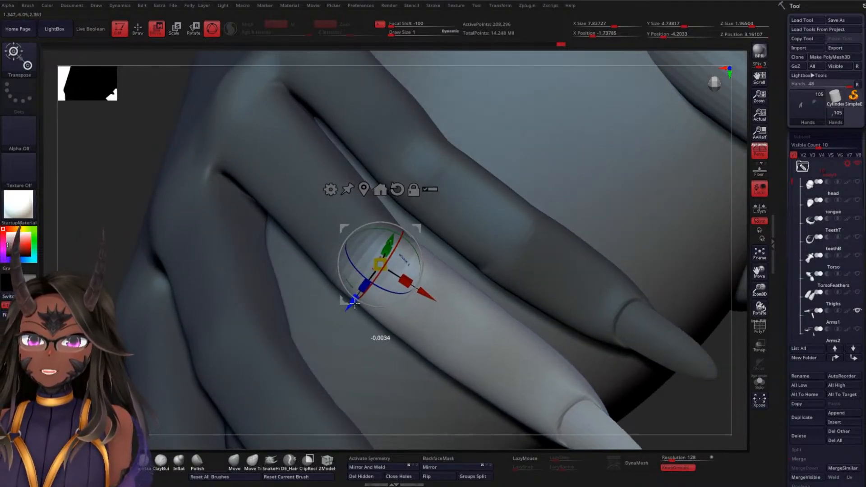
{"action": "left_click_drag", "start_coordinate": [141, 167], "coordinate": [191, 81]}
{"action": "left_click_drag", "start_coordinate": [570, 277], "coordinate": [522, 168]}
Mask the ring finger's middle segment, leaving only the fingertip and claw free
{"action": "left_click_drag", "start_coordinate": [414, 162], "coordinate": [344, 197]}
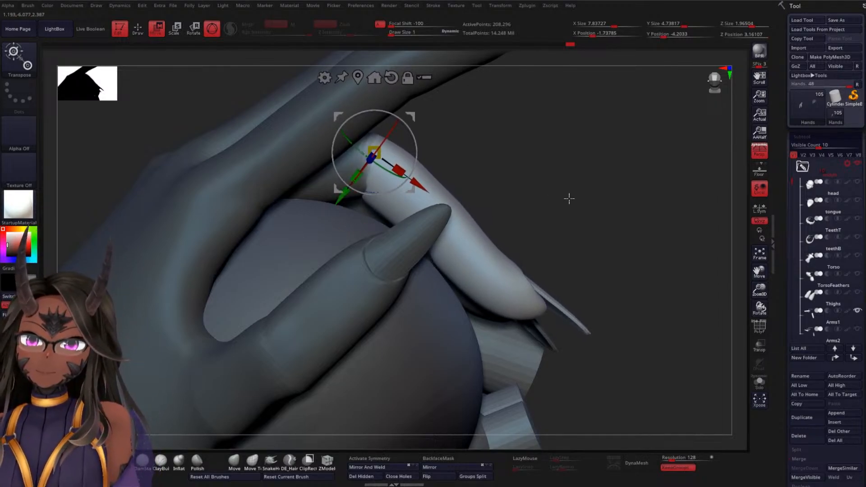
{"action": "mouse_move", "coordinate": [569, 198]}
{"action": "left_mouse_down"}
{"action": "mouse_move", "coordinate": [555, 147]}
{"action": "mouse_move", "coordinate": [555, 168]}
{"action": "mouse_move", "coordinate": [555, 158]}
{"action": "left_mouse_up"}
{"action": "mouse_move", "coordinate": [474, 93]}
{"action": "left_mouse_down", "text": "ctrl"}
{"action": "mouse_move", "coordinate": [388, 63]}
{"action": "mouse_move", "coordinate": [283, 137]}
{"action": "mouse_move", "coordinate": [317, 204]}
{"action": "left_mouse_up", "text": "ctrl"}
{"action": "left_click_drag", "start_coordinate": [392, 191], "coordinate": [472, 151], "text": "ctrl"}
{"action": "mouse_move", "coordinate": [515, 182]}
{"action": "left_mouse_down"}
{"action": "mouse_move", "coordinate": [555, 210]}
{"action": "mouse_move", "coordinate": [479, 167]}
{"action": "mouse_move", "coordinate": [462, 167]}
{"action": "mouse_move", "coordinate": [463, 218]}
{"action": "left_mouse_up"}
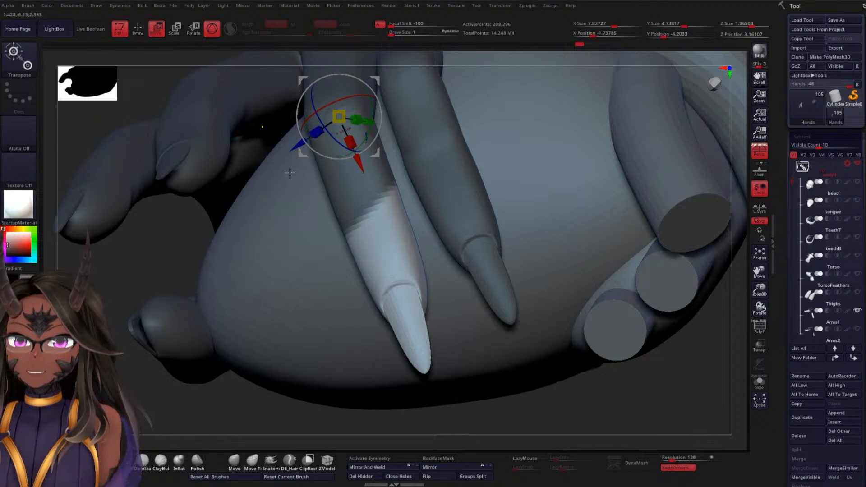
{"action": "left_click_drag", "start_coordinate": [290, 173], "coordinate": [315, 221]}
{"action": "left_click_drag", "start_coordinate": [324, 250], "coordinate": [339, 320]}
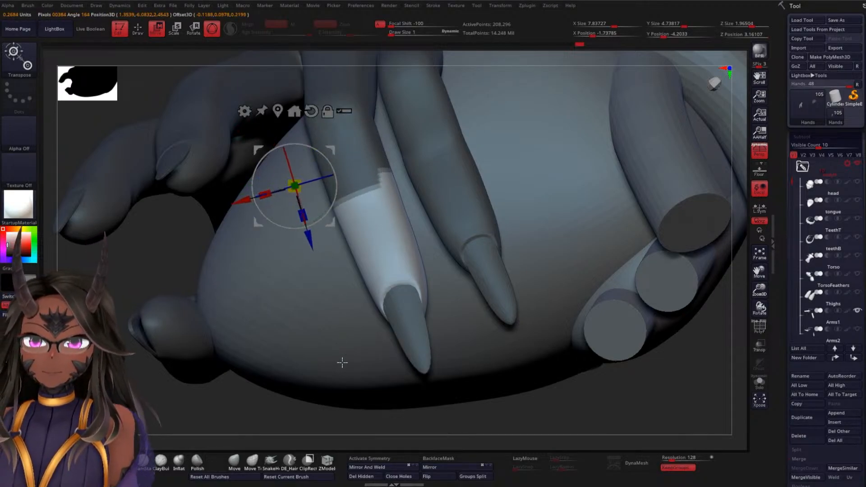
{"action": "key", "text": "ctrl+z"}
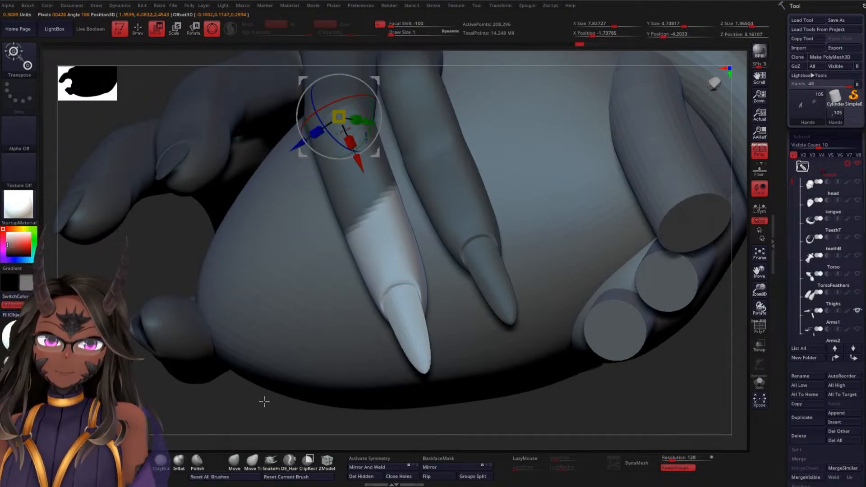
{"action": "right_click_drag", "start_coordinate": [267, 413], "coordinate": [294, 406], "text": "ctrl"}
{"action": "left_click_drag", "start_coordinate": [317, 221], "coordinate": [341, 227], "text": "ctrl"}
{"action": "key", "text": "ctrl+z"}
Redefine the ring finger's mask edge from the side so it crosses the finger straight at the last joint
{"action": "mouse_move", "coordinate": [321, 370]}
{"action": "right_mouse_down"}
{"action": "mouse_move", "coordinate": [314, 318]}
{"action": "mouse_move", "coordinate": [272, 342]}
{"action": "right_mouse_up"}
{"action": "mouse_move", "coordinate": [135, 180]}
{"action": "left_mouse_down", "text": "ctrl"}
{"action": "mouse_move", "coordinate": [300, 275]}
{"action": "mouse_move", "coordinate": [382, 228]}
{"action": "mouse_move", "coordinate": [411, 149]}
{"action": "left_mouse_up", "text": "ctrl"}
{"action": "right_click_drag", "start_coordinate": [634, 206], "coordinate": [505, 187]}
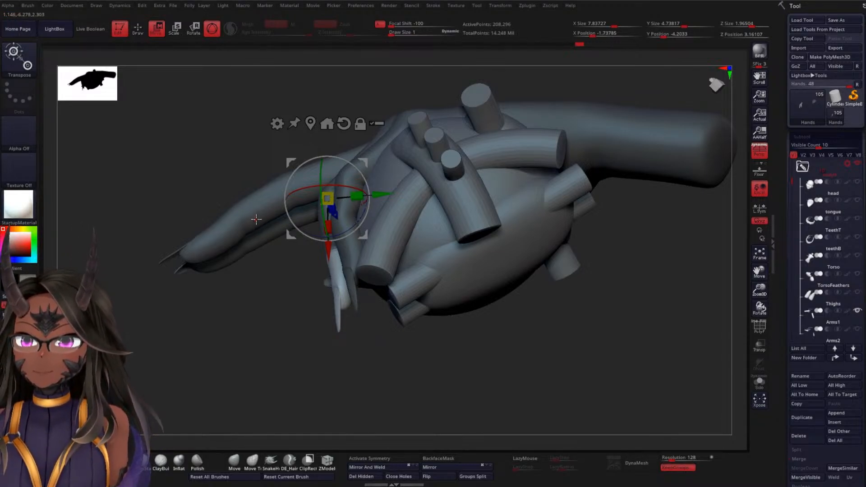
{"action": "scroll", "coordinate": [255, 342], "scroll_direction": "up", "scroll_amount": 8}
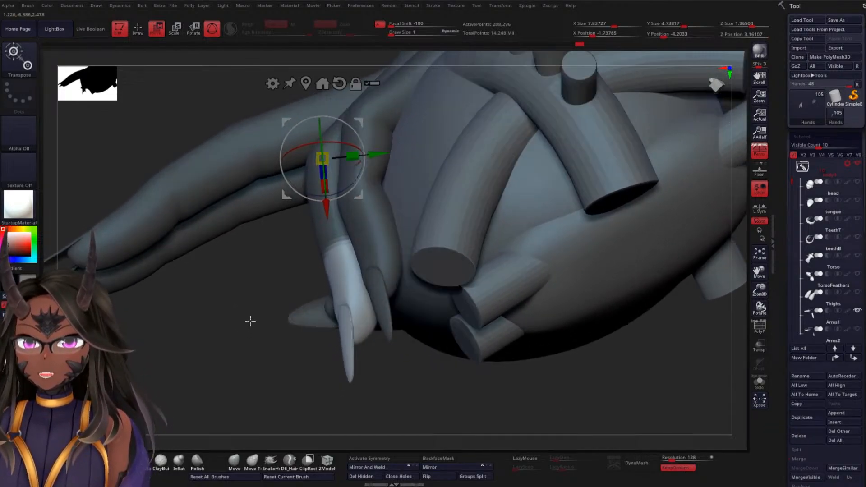
{"action": "left_click_drag", "start_coordinate": [251, 321], "coordinate": [327, 144]}
{"action": "left_click_drag", "start_coordinate": [572, 114], "coordinate": [574, 180]}
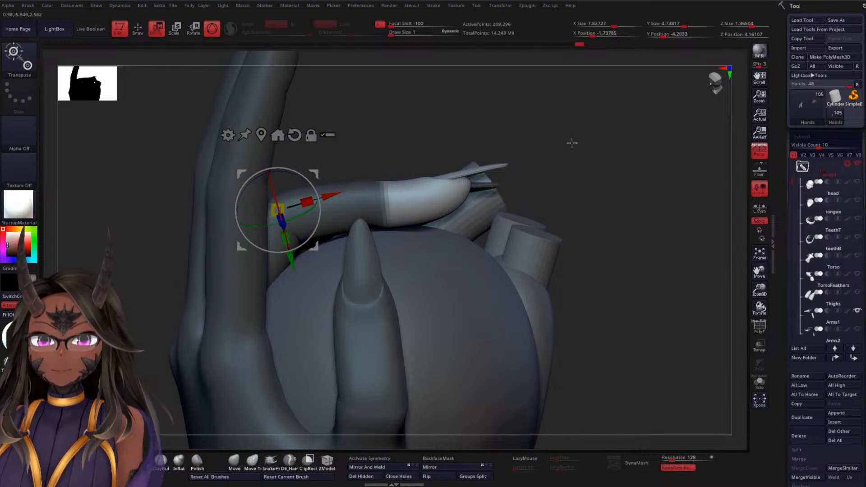
{"action": "key", "text": "ctrl"}
{"action": "mouse_move", "coordinate": [516, 103]}
{"action": "left_mouse_down", "text": "ctrl"}
{"action": "mouse_move", "coordinate": [400, 128]}
{"action": "mouse_move", "coordinate": [369, 171]}
{"action": "mouse_move", "coordinate": [370, 229]}
{"action": "mouse_move", "coordinate": [541, 194]}
{"action": "left_mouse_up", "text": "ctrl"}
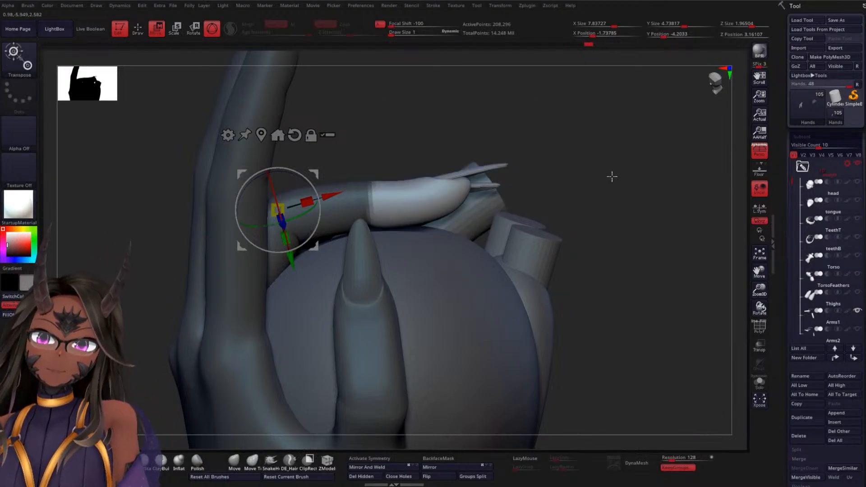
Refine the mask edge at the ring finger's last joint and place the gizmo on that joint
{"action": "mouse_move", "coordinate": [611, 176]}
{"action": "left_mouse_down"}
{"action": "mouse_move", "coordinate": [613, 194]}
{"action": "mouse_move", "coordinate": [431, 211]}
{"action": "left_mouse_up"}
{"action": "mouse_move", "coordinate": [601, 128]}
{"action": "left_mouse_down"}
{"action": "mouse_move", "coordinate": [615, 217]}
{"action": "mouse_move", "coordinate": [573, 136]}
{"action": "mouse_move", "coordinate": [575, 178]}
{"action": "left_mouse_up"}
{"action": "key", "text": "ctrl"}
{"action": "mouse_move", "coordinate": [538, 121]}
{"action": "left_mouse_down", "text": "ctrl"}
{"action": "mouse_move", "coordinate": [334, 149]}
{"action": "mouse_move", "coordinate": [469, 235]}
{"action": "mouse_move", "coordinate": [635, 197]}
{"action": "mouse_move", "coordinate": [598, 245]}
{"action": "mouse_move", "coordinate": [599, 143]}
{"action": "mouse_move", "coordinate": [589, 170]}
{"action": "mouse_move", "coordinate": [598, 142]}
{"action": "mouse_move", "coordinate": [591, 152]}
{"action": "left_mouse_up", "text": "ctrl"}
{"action": "left_click", "coordinate": [372, 291], "text": "alt"}
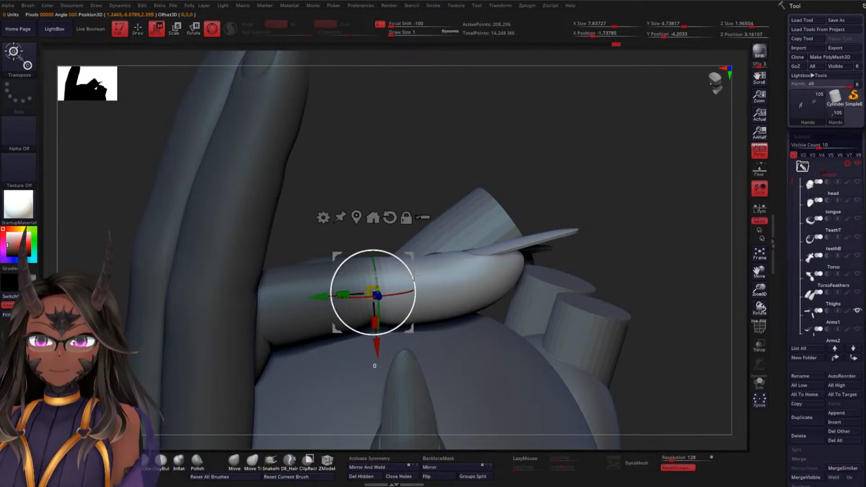
Rotate the ring finger's tip and claw down at the last joint so they curl onto the heart
{"action": "left_click_drag", "start_coordinate": [414, 275], "coordinate": [425, 283]}
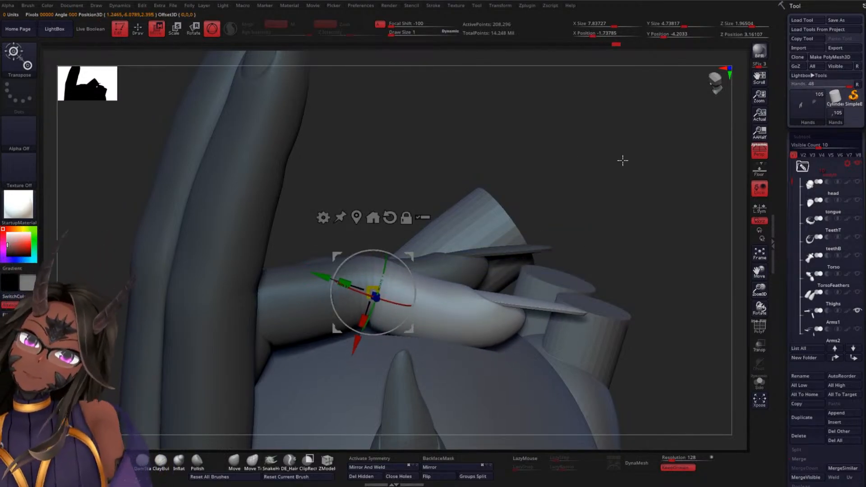
{"action": "left_click_drag", "start_coordinate": [623, 160], "coordinate": [614, 226]}
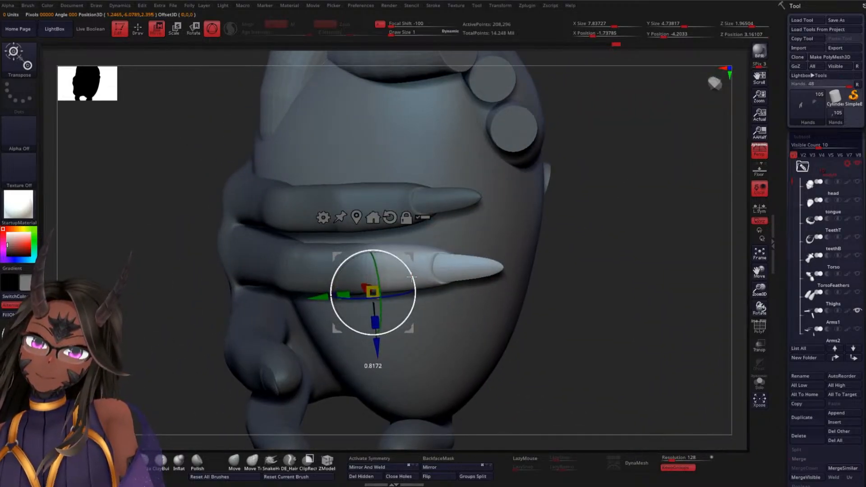
{"action": "mouse_move", "coordinate": [608, 256]}
{"action": "left_mouse_down"}
{"action": "mouse_move", "coordinate": [605, 209]}
{"action": "mouse_move", "coordinate": [615, 212]}
{"action": "mouse_move", "coordinate": [561, 203]}
{"action": "mouse_move", "coordinate": [518, 251]}
{"action": "mouse_move", "coordinate": [521, 159]}
{"action": "mouse_move", "coordinate": [559, 161]}
{"action": "mouse_move", "coordinate": [564, 272]}
{"action": "mouse_move", "coordinate": [519, 379]}
{"action": "mouse_move", "coordinate": [528, 400]}
{"action": "mouse_move", "coordinate": [638, 137]}
{"action": "mouse_move", "coordinate": [558, 260]}
{"action": "mouse_move", "coordinate": [555, 219]}
{"action": "mouse_move", "coordinate": [559, 231]}
{"action": "mouse_move", "coordinate": [566, 209]}
{"action": "mouse_move", "coordinate": [509, 314]}
{"action": "mouse_move", "coordinate": [511, 300]}
{"action": "mouse_move", "coordinate": [461, 342]}
{"action": "mouse_move", "coordinate": [472, 350]}
{"action": "mouse_move", "coordinate": [584, 319]}
{"action": "mouse_move", "coordinate": [593, 218]}
{"action": "mouse_move", "coordinate": [573, 321]}
{"action": "mouse_move", "coordinate": [586, 307]}
{"action": "mouse_move", "coordinate": [563, 235]}
{"action": "mouse_move", "coordinate": [576, 324]}
{"action": "mouse_move", "coordinate": [555, 338]}
{"action": "mouse_move", "coordinate": [563, 338]}
{"action": "mouse_move", "coordinate": [538, 296]}
{"action": "mouse_move", "coordinate": [520, 313]}
{"action": "mouse_move", "coordinate": [500, 289]}
{"action": "mouse_move", "coordinate": [519, 233]}
{"action": "mouse_move", "coordinate": [517, 250]}
{"action": "left_mouse_up"}
{"action": "key", "text": "q"}
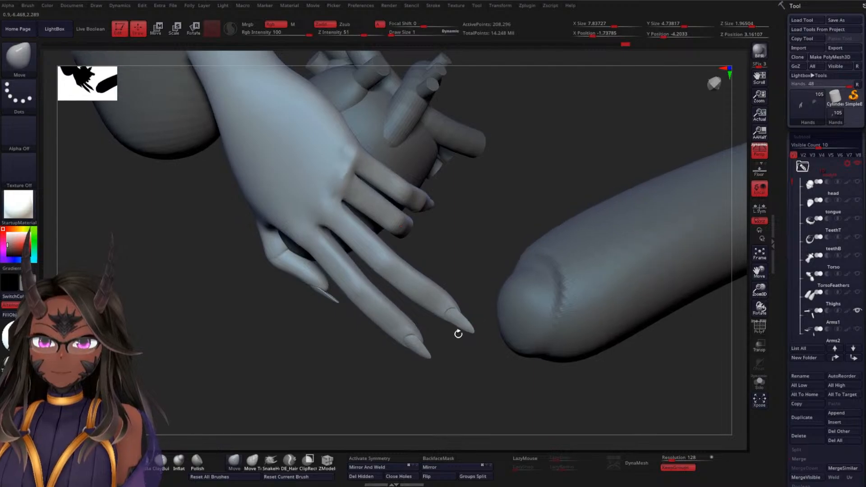
Mask the whole middle finger up to the knuckle and invert the mask so only that finger is free
{"action": "mouse_move", "coordinate": [440, 338]}
{"action": "left_mouse_down", "text": "ctrl"}
{"action": "mouse_move", "coordinate": [481, 307]}
{"action": "mouse_move", "coordinate": [434, 270]}
{"action": "left_mouse_up", "text": "ctrl"}
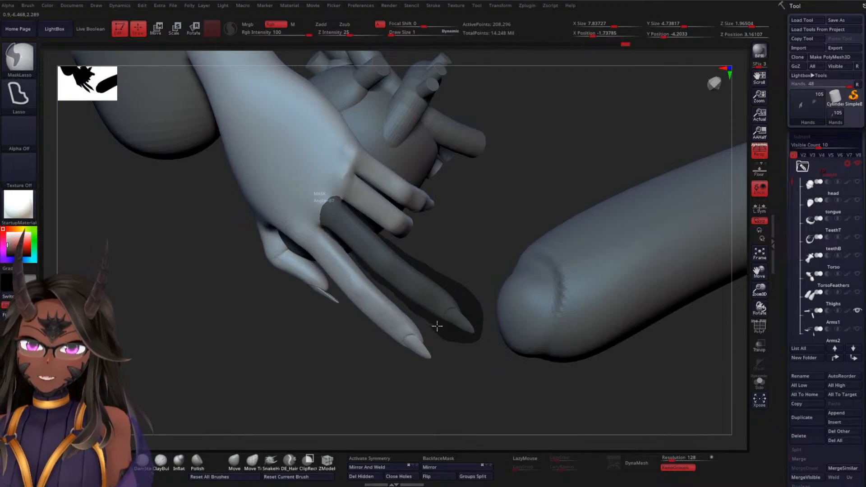
{"action": "left_click_drag", "start_coordinate": [437, 326], "coordinate": [438, 328], "text": "ctrl"}
{"action": "mouse_move", "coordinate": [491, 320]}
{"action": "left_mouse_down"}
{"action": "mouse_move", "coordinate": [507, 217]}
{"action": "mouse_move", "coordinate": [555, 221]}
{"action": "mouse_move", "coordinate": [466, 281]}
{"action": "left_mouse_up"}
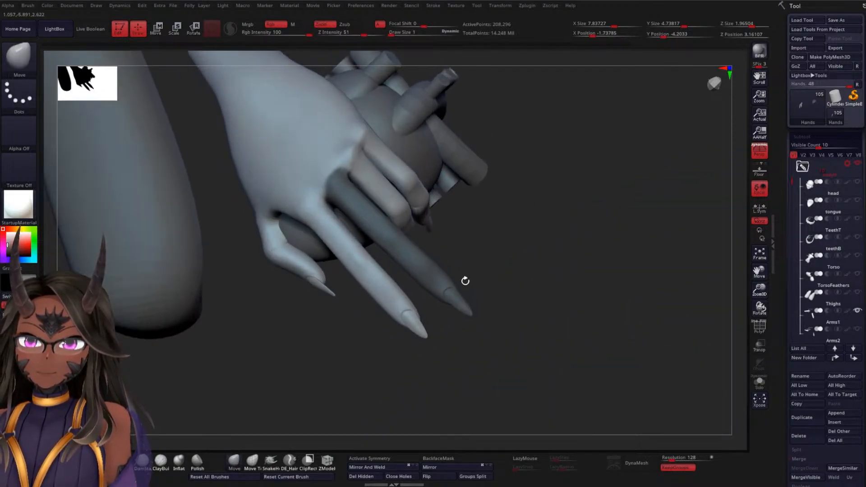
{"action": "mouse_move", "coordinate": [351, 340]}
{"action": "left_mouse_down", "text": "ctrl"}
{"action": "mouse_move", "coordinate": [354, 228]}
{"action": "mouse_move", "coordinate": [337, 210]}
{"action": "mouse_move", "coordinate": [297, 195]}
{"action": "mouse_move", "coordinate": [347, 334]}
{"action": "left_mouse_up", "text": "ctrl"}
{"action": "left_click_drag", "start_coordinate": [552, 255], "coordinate": [519, 234]}
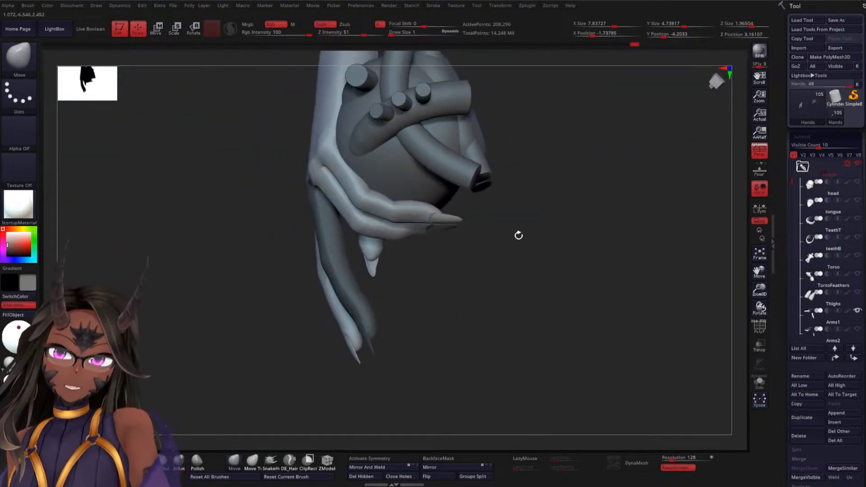
{"action": "left_click_drag", "start_coordinate": [545, 275], "coordinate": [564, 224]}
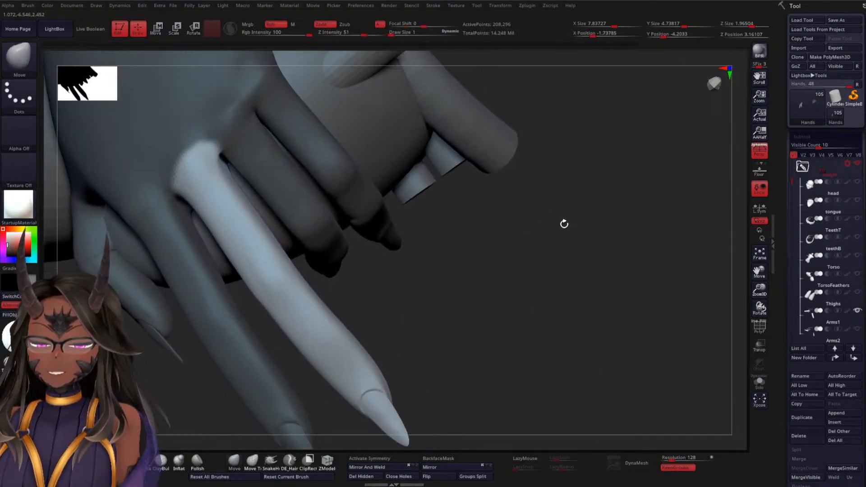
Place the gizmo on the middle finger's knuckle and rotate the finger in toward the heart, beside the ring finger
{"action": "left_click_drag", "start_coordinate": [583, 251], "coordinate": [412, 226]}
{"action": "key", "text": "w"}
{"action": "left_click", "coordinate": [295, 200]}
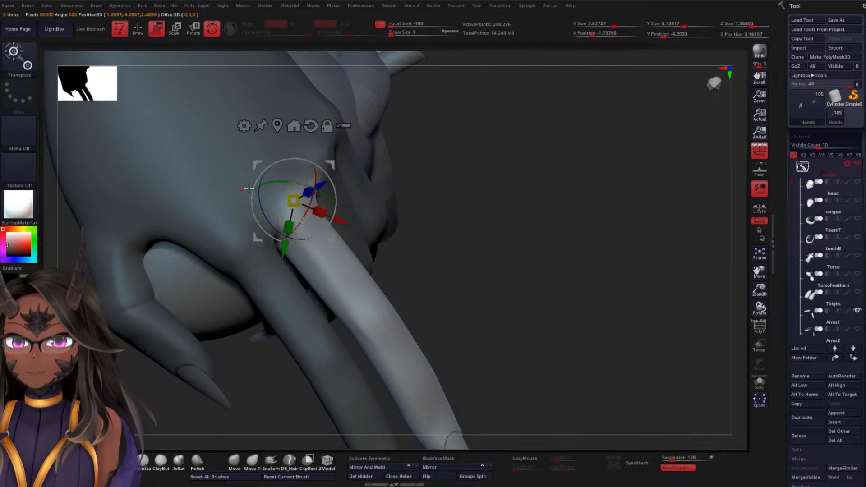
{"action": "left_click_drag", "start_coordinate": [473, 204], "coordinate": [470, 226]}
{"action": "left_click_drag", "start_coordinate": [338, 179], "coordinate": [338, 204]}
{"action": "left_click_drag", "start_coordinate": [575, 280], "coordinate": [532, 275]}
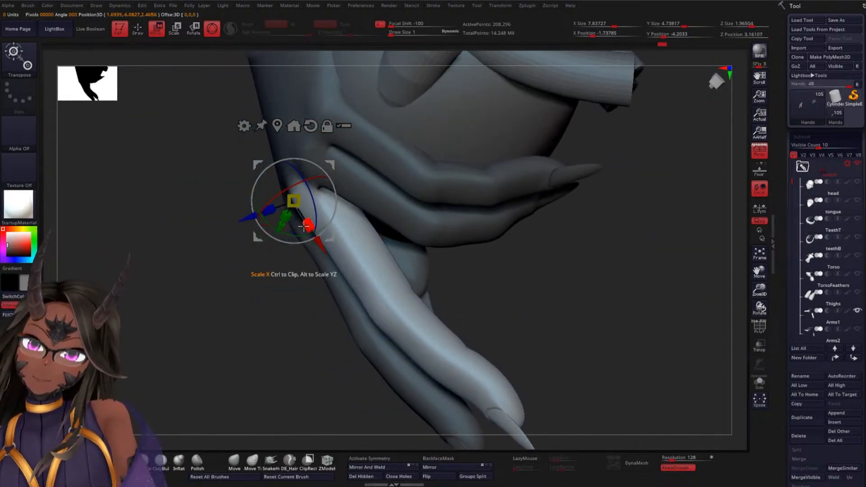
{"action": "left_click_drag", "start_coordinate": [289, 233], "coordinate": [310, 231]}
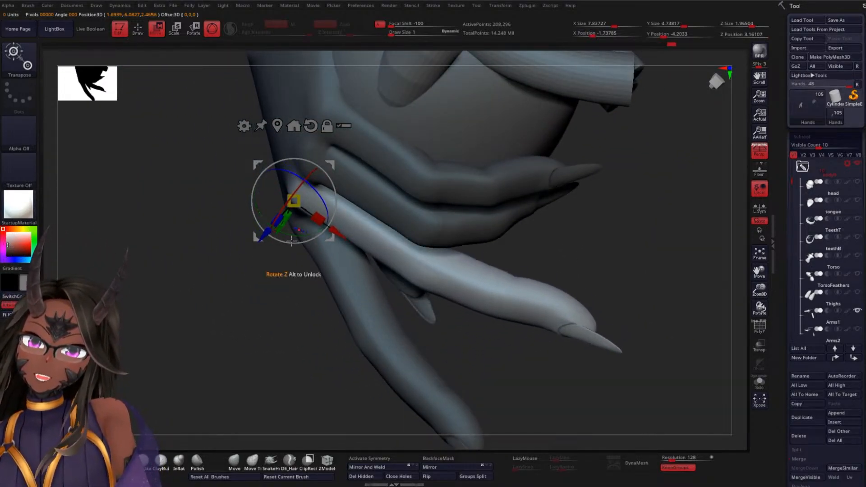
{"action": "left_click_drag", "start_coordinate": [228, 243], "coordinate": [187, 254]}
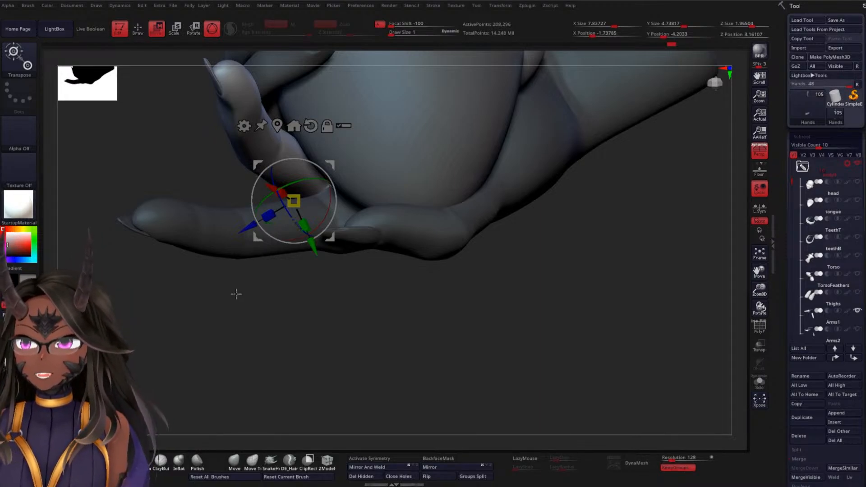
Mask the middle finger's base segment, leaving the part beyond the middle joint free
{"action": "left_click_drag", "start_coordinate": [239, 318], "coordinate": [287, 320]}
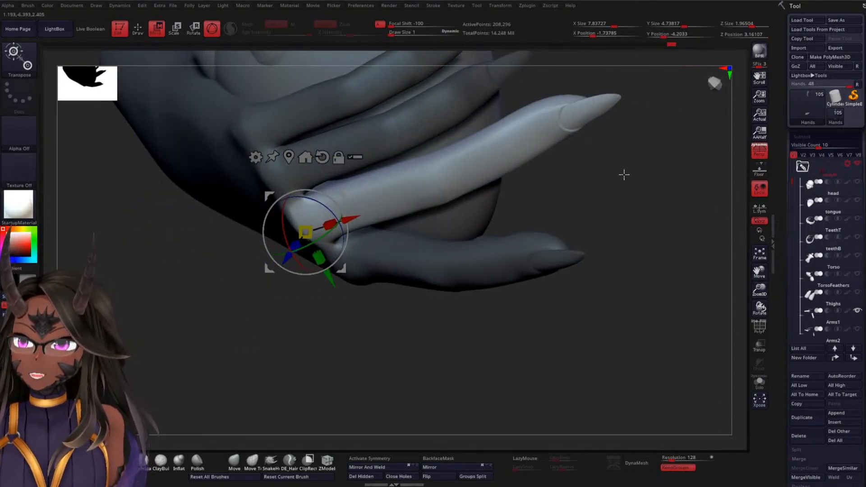
{"action": "left_click_drag", "start_coordinate": [625, 175], "coordinate": [585, 197], "text": "alt"}
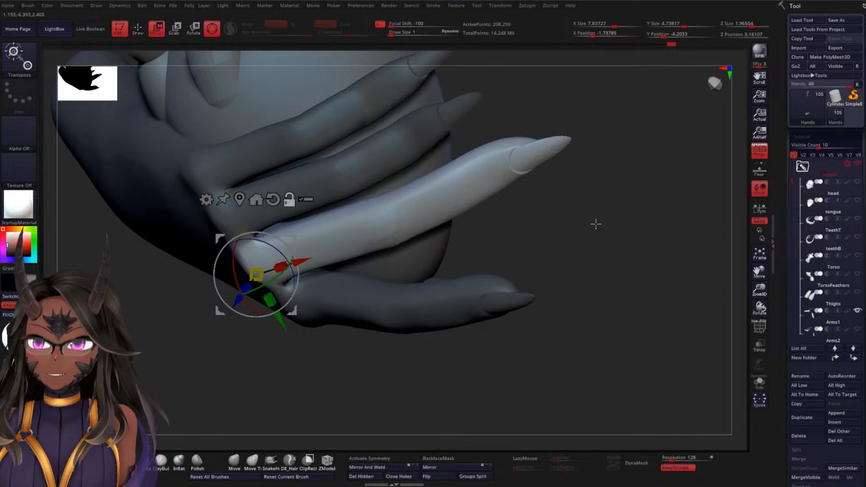
{"action": "left_click_drag", "start_coordinate": [596, 224], "coordinate": [556, 208], "text": "alt"}
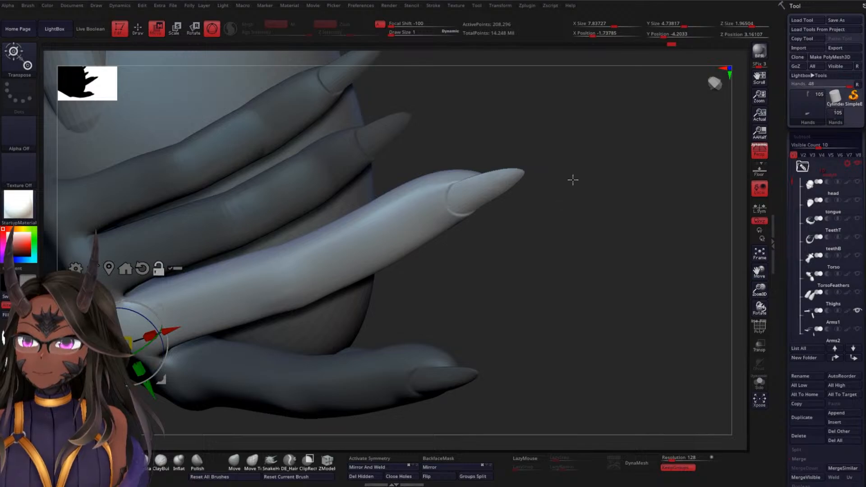
{"action": "left_click_drag", "start_coordinate": [573, 180], "coordinate": [558, 200]}
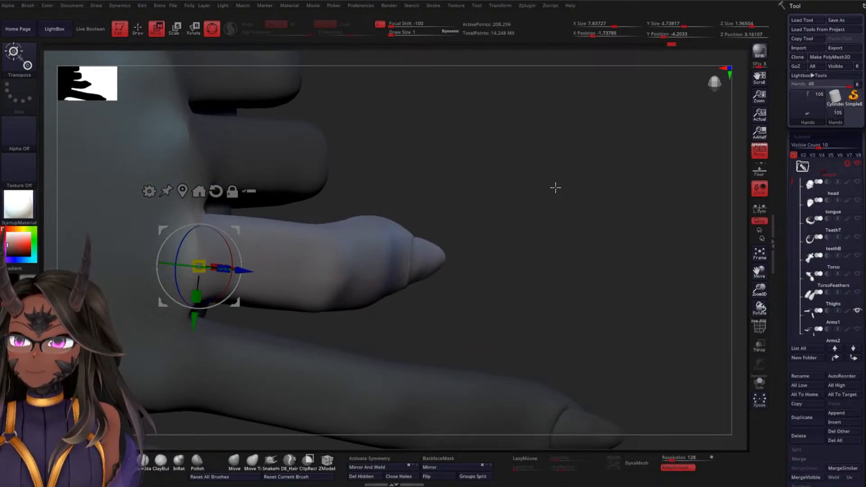
{"action": "left_click_drag", "start_coordinate": [526, 181], "coordinate": [533, 206]}
{"action": "left_click_drag", "start_coordinate": [496, 246], "coordinate": [482, 217]}
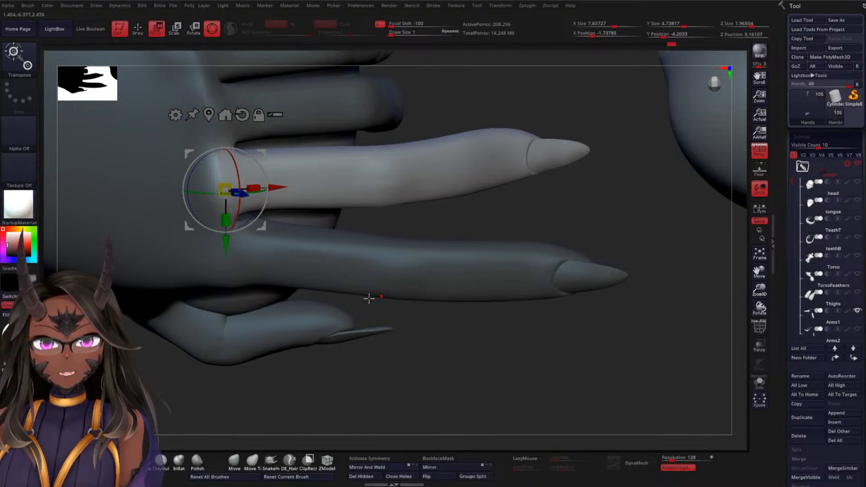
{"action": "mouse_move", "coordinate": [140, 369]}
{"action": "left_mouse_down", "text": "ctrl"}
{"action": "mouse_move", "coordinate": [226, 379]}
{"action": "mouse_move", "coordinate": [373, 225]}
{"action": "mouse_move", "coordinate": [366, 139]}
{"action": "mouse_move", "coordinate": [242, 121]}
{"action": "mouse_move", "coordinate": [125, 217]}
{"action": "left_mouse_up", "text": "ctrl"}
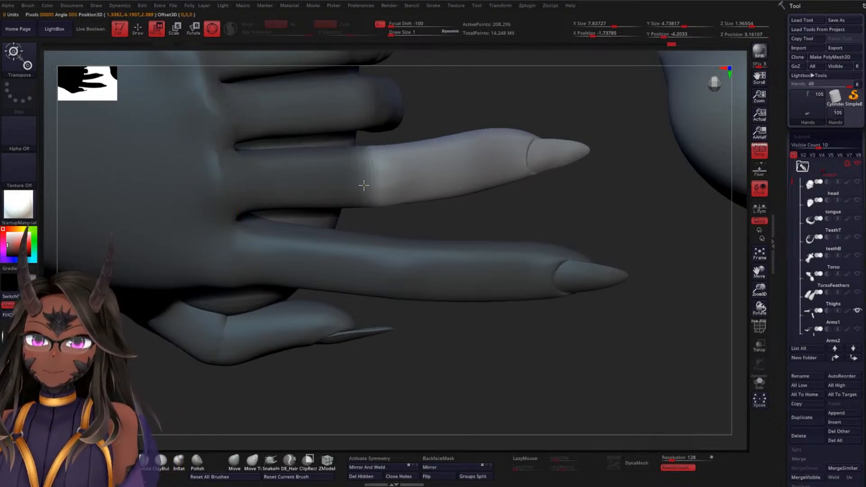
Place the gizmo on the middle finger's middle joint and bend the free outer part toward the heart
{"action": "left_click_drag", "start_coordinate": [501, 207], "coordinate": [506, 282]}
{"action": "left_click_drag", "start_coordinate": [584, 161], "coordinate": [515, 229]}
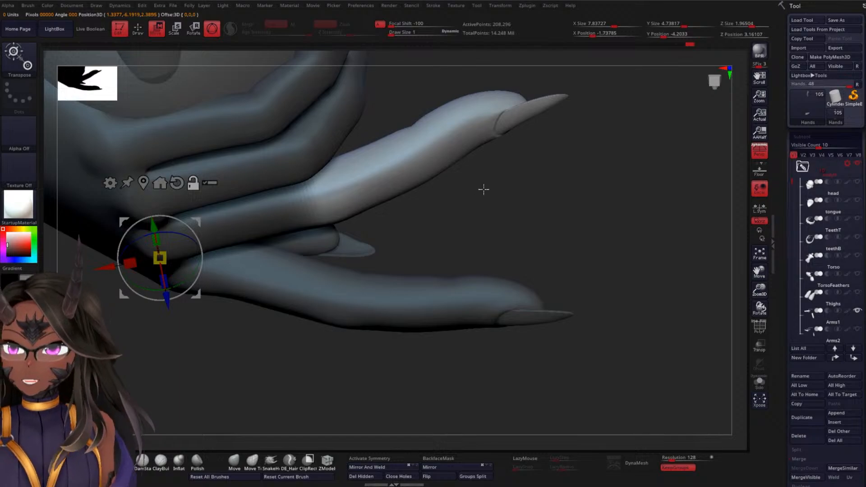
{"action": "left_click", "coordinate": [339, 200]}
{"action": "left_click_drag", "start_coordinate": [483, 232], "coordinate": [485, 275]}
{"action": "left_click_drag", "start_coordinate": [520, 190], "coordinate": [500, 217]}
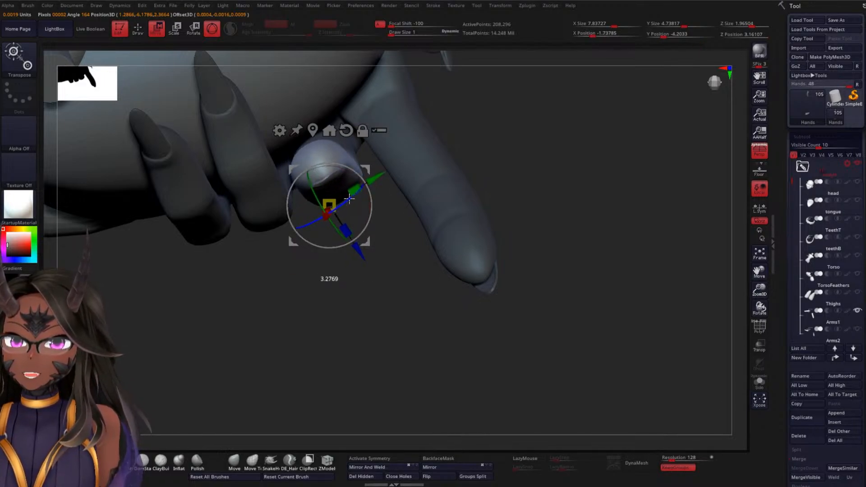
{"action": "left_click_drag", "start_coordinate": [499, 175], "coordinate": [482, 144]}
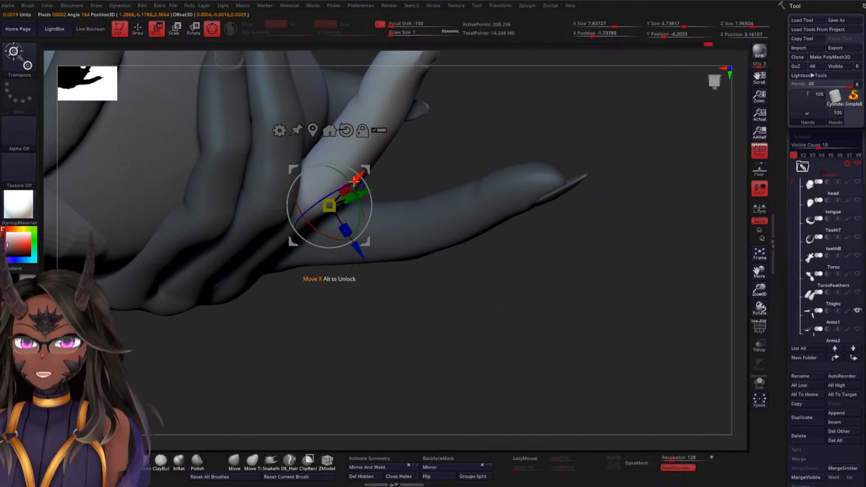
Nudge and rotate the middle finger's outer part to line it up with the masked base segment
{"action": "left_click_drag", "start_coordinate": [350, 177], "coordinate": [327, 166]}
{"action": "left_click_drag", "start_coordinate": [456, 155], "coordinate": [413, 160]}
{"action": "left_click_drag", "start_coordinate": [281, 231], "coordinate": [388, 253]}
{"action": "mouse_move", "coordinate": [496, 175]}
{"action": "left_mouse_down"}
{"action": "mouse_move", "coordinate": [489, 232]}
{"action": "mouse_move", "coordinate": [505, 166]}
{"action": "left_mouse_up"}
{"action": "left_click_drag", "start_coordinate": [355, 264], "coordinate": [347, 272]}
Invert the mask, isolate the hands and reshape the middle finger's base segment at the joint with Move Topological, draw size about 57
{"action": "left_click_drag", "start_coordinate": [521, 230], "coordinate": [395, 128]}
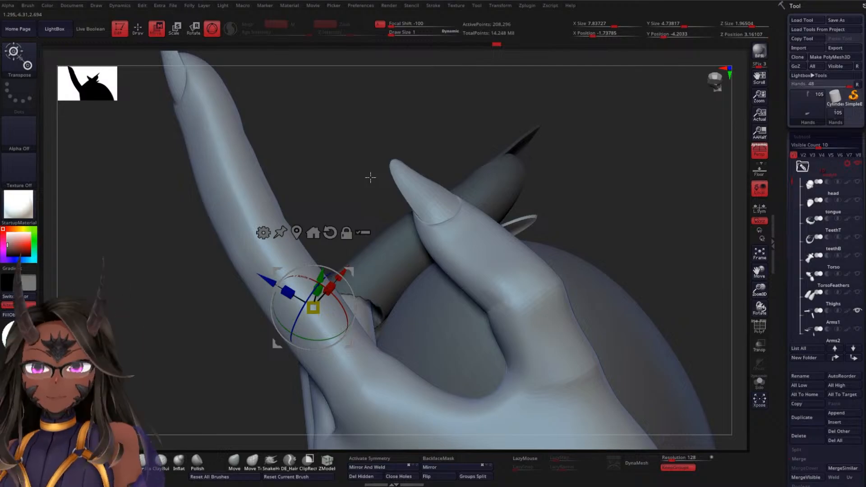
{"action": "mouse_move", "coordinate": [667, 297]}
{"action": "left_mouse_down"}
{"action": "mouse_move", "coordinate": [629, 253]}
{"action": "mouse_move", "coordinate": [604, 292]}
{"action": "mouse_move", "coordinate": [562, 217]}
{"action": "mouse_move", "coordinate": [508, 170]}
{"action": "mouse_move", "coordinate": [512, 137]}
{"action": "mouse_move", "coordinate": [508, 212]}
{"action": "mouse_move", "coordinate": [516, 181]}
{"action": "mouse_move", "coordinate": [507, 192]}
{"action": "left_mouse_up"}
{"action": "key", "text": "q"}
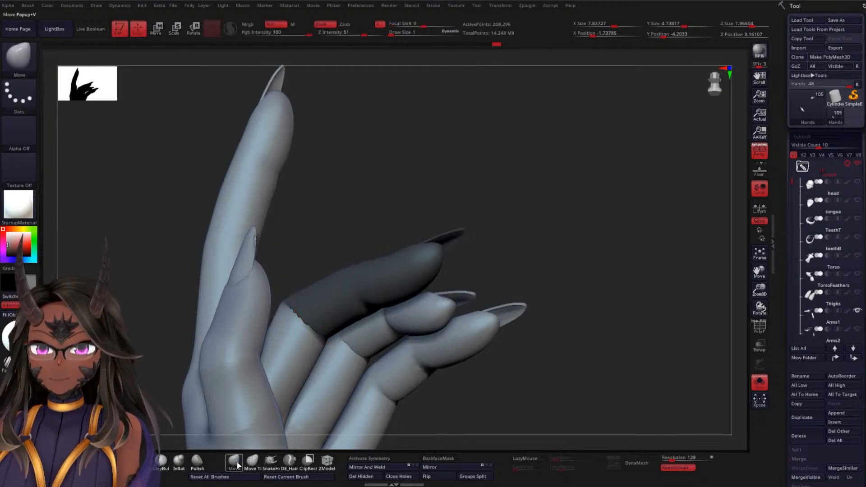
{"action": "key", "text": "s"}
{"action": "left_click_drag", "start_coordinate": [556, 181], "coordinate": [563, 182]}
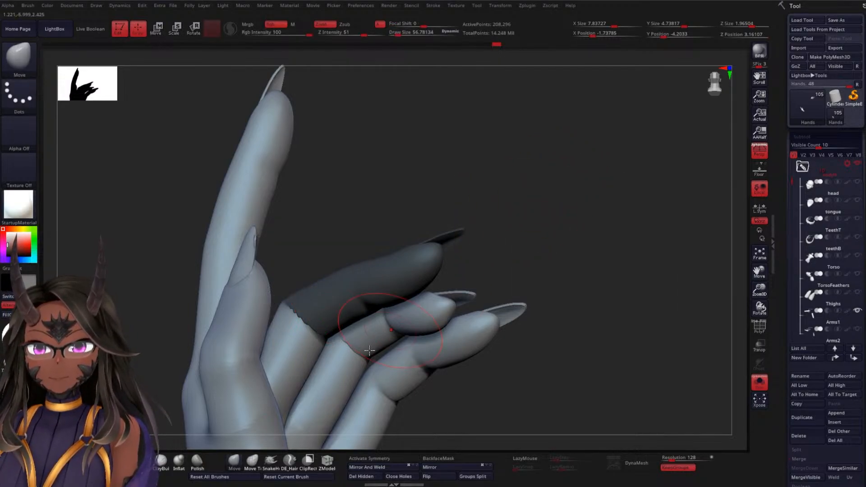
{"action": "left_click", "coordinate": [253, 462]}
{"action": "left_click_drag", "start_coordinate": [487, 268], "coordinate": [501, 180]}
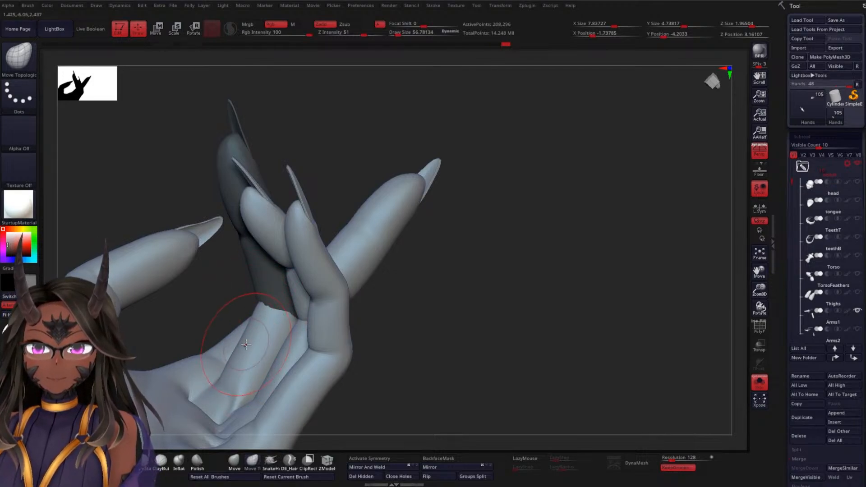
{"action": "left_click_drag", "start_coordinate": [435, 286], "coordinate": [336, 304]}
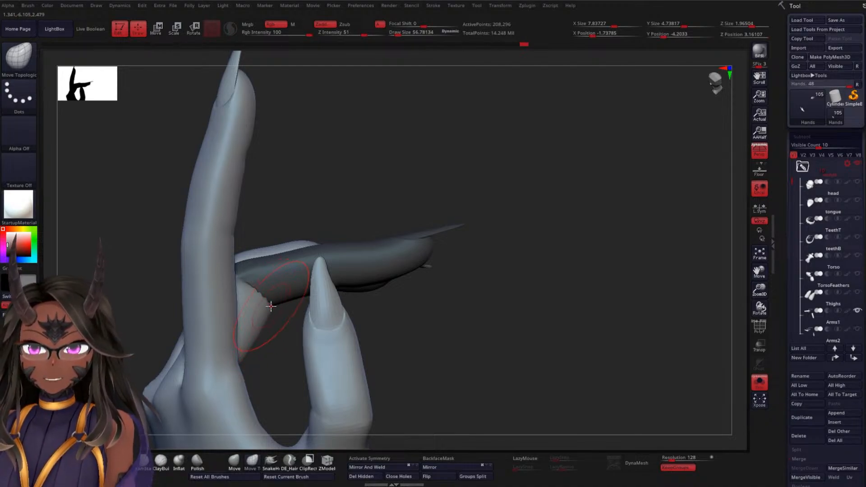
{"action": "mouse_move", "coordinate": [444, 263]}
{"action": "left_mouse_down"}
{"action": "mouse_move", "coordinate": [505, 246]}
{"action": "mouse_move", "coordinate": [474, 300]}
{"action": "mouse_move", "coordinate": [479, 232]}
{"action": "mouse_move", "coordinate": [489, 240]}
{"action": "mouse_move", "coordinate": [489, 309]}
{"action": "mouse_move", "coordinate": [488, 233]}
{"action": "mouse_move", "coordinate": [493, 254]}
{"action": "mouse_move", "coordinate": [480, 215]}
{"action": "mouse_move", "coordinate": [419, 240]}
{"action": "left_mouse_up"}
Reduce the draw size to about 17 and even out the bump at the knuckle between the curled fingers
{"action": "key", "text": "space"}
{"action": "left_click_drag", "start_coordinate": [441, 191], "coordinate": [440, 190]}
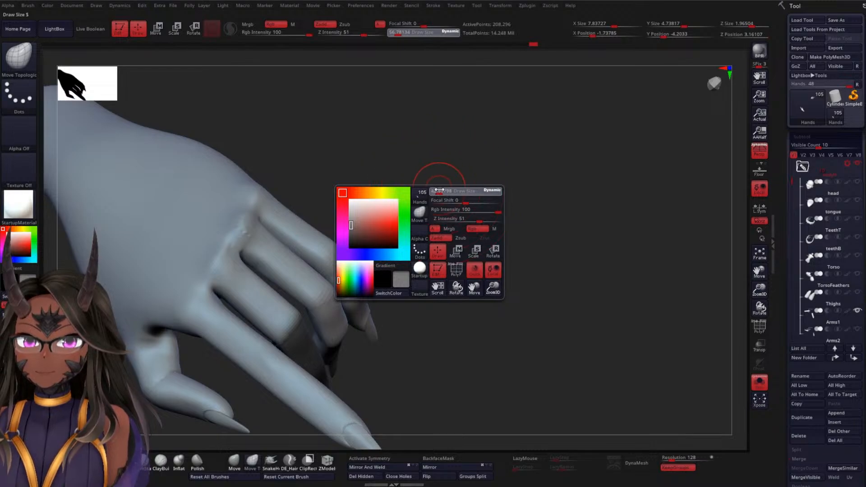
{"action": "key", "text": "space"}
{"action": "left_click_drag", "start_coordinate": [405, 156], "coordinate": [403, 156]}
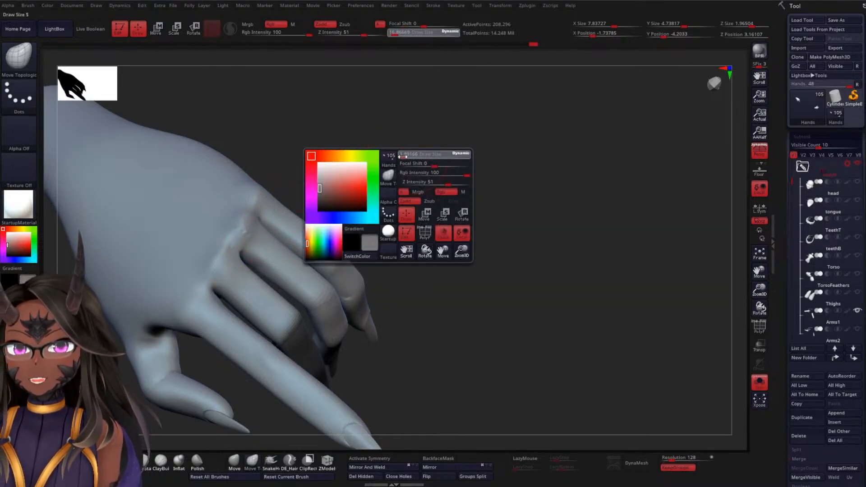
{"action": "left_click_drag", "start_coordinate": [250, 235], "coordinate": [239, 237], "text": "shift"}
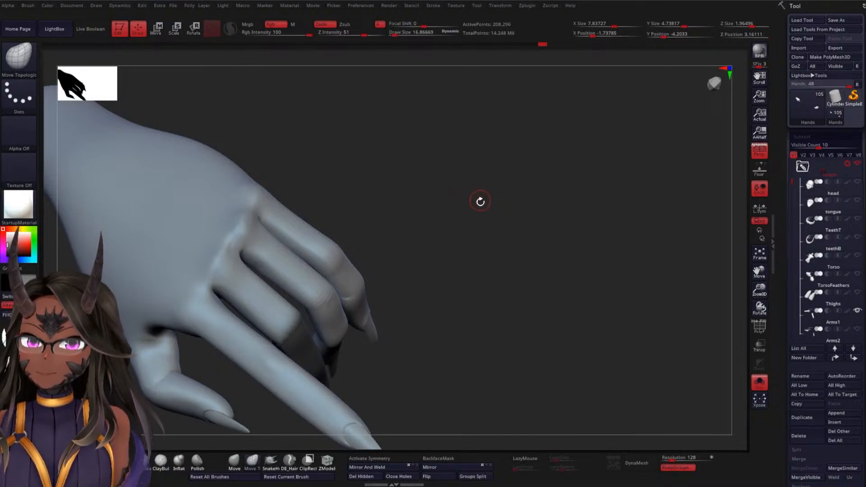
Inspect the hand's knuckles and finger joints, and turn off Solo mode to show the heart again
{"action": "mouse_move", "coordinate": [480, 201]}
{"action": "left_mouse_down"}
{"action": "mouse_move", "coordinate": [476, 183]}
{"action": "mouse_move", "coordinate": [478, 195]}
{"action": "left_mouse_up"}
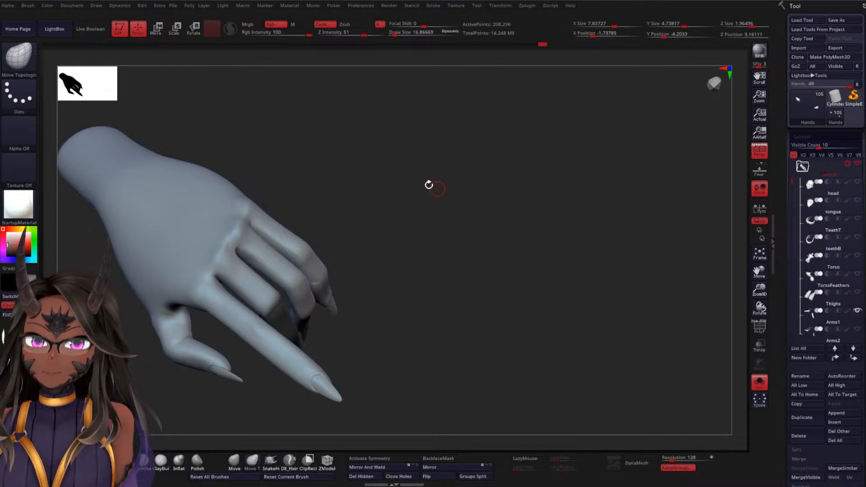
{"action": "mouse_move", "coordinate": [429, 185]}
{"action": "left_mouse_down"}
{"action": "mouse_move", "coordinate": [410, 163]}
{"action": "mouse_move", "coordinate": [478, 217]}
{"action": "mouse_move", "coordinate": [472, 247]}
{"action": "mouse_move", "coordinate": [438, 289]}
{"action": "mouse_move", "coordinate": [527, 247]}
{"action": "mouse_move", "coordinate": [497, 134]}
{"action": "mouse_move", "coordinate": [588, 184]}
{"action": "mouse_move", "coordinate": [565, 163]}
{"action": "left_mouse_up"}
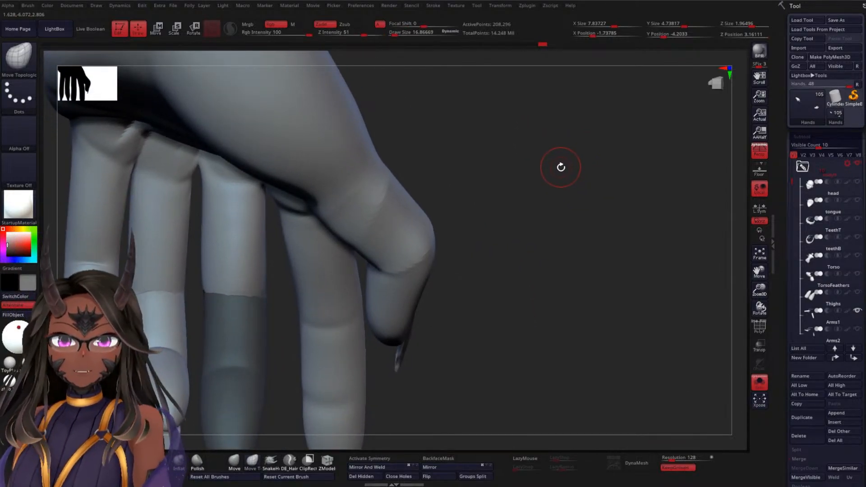
{"action": "left_click_drag", "start_coordinate": [560, 167], "coordinate": [594, 189]}
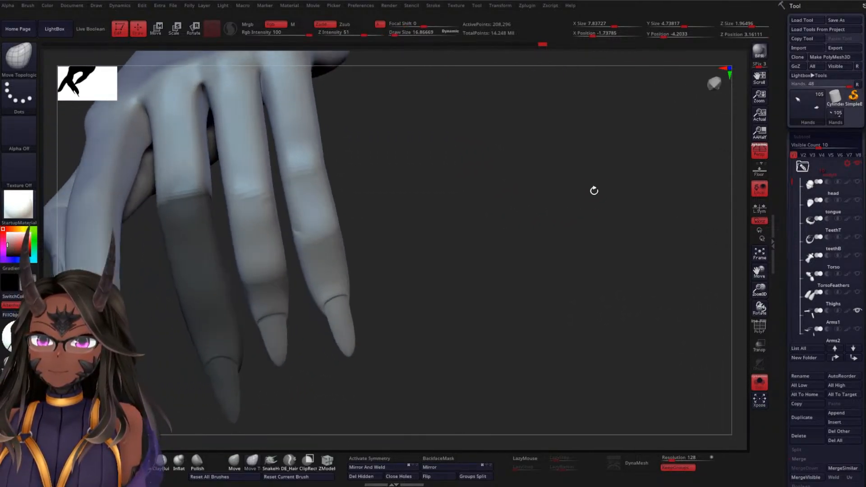
{"action": "left_click", "coordinate": [762, 391]}
Mask the middle finger's middle segment from the side, leaving only the fingertip and claw free
{"action": "mouse_move", "coordinate": [659, 294]}
{"action": "left_mouse_down"}
{"action": "mouse_move", "coordinate": [683, 218]}
{"action": "mouse_move", "coordinate": [706, 221]}
{"action": "mouse_move", "coordinate": [519, 286]}
{"action": "mouse_move", "coordinate": [522, 294]}
{"action": "mouse_move", "coordinate": [536, 284]}
{"action": "left_mouse_up"}
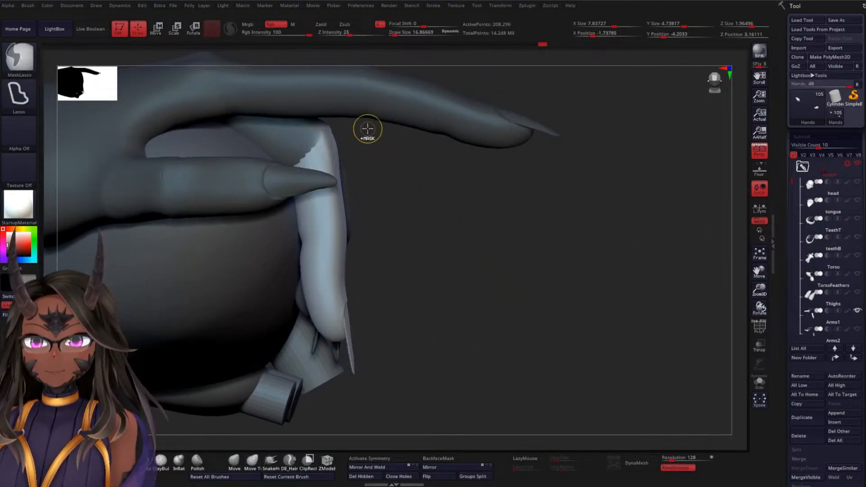
{"action": "mouse_move", "coordinate": [367, 121]}
{"action": "left_mouse_down", "text": "ctrl"}
{"action": "mouse_move", "coordinate": [335, 116]}
{"action": "mouse_move", "coordinate": [240, 194]}
{"action": "mouse_move", "coordinate": [269, 246]}
{"action": "mouse_move", "coordinate": [291, 252]}
{"action": "mouse_move", "coordinate": [342, 229]}
{"action": "mouse_move", "coordinate": [416, 218]}
{"action": "left_mouse_up", "text": "ctrl"}
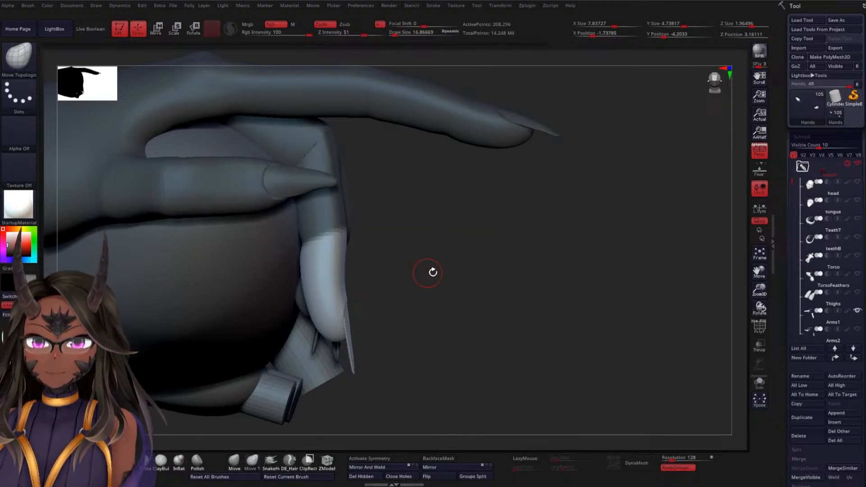
{"action": "left_click_drag", "start_coordinate": [456, 257], "coordinate": [383, 232]}
{"action": "left_click_drag", "start_coordinate": [520, 236], "coordinate": [482, 248]}
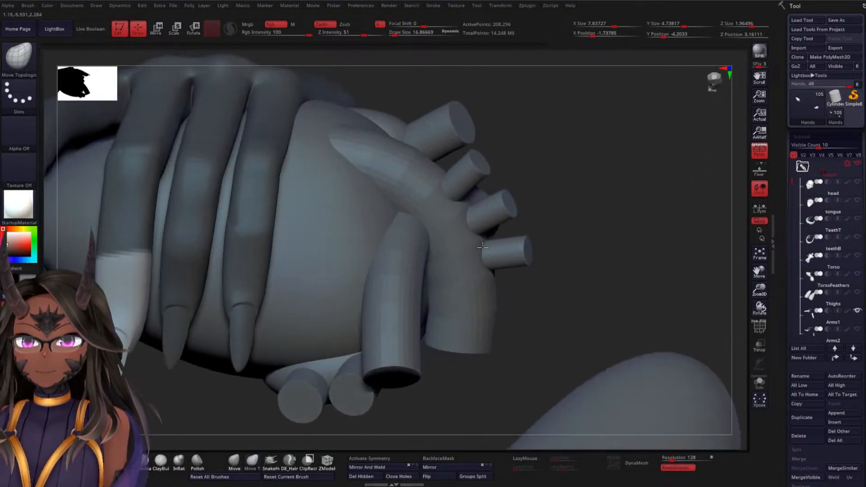
{"action": "left_click_drag", "start_coordinate": [593, 150], "coordinate": [706, 188]}
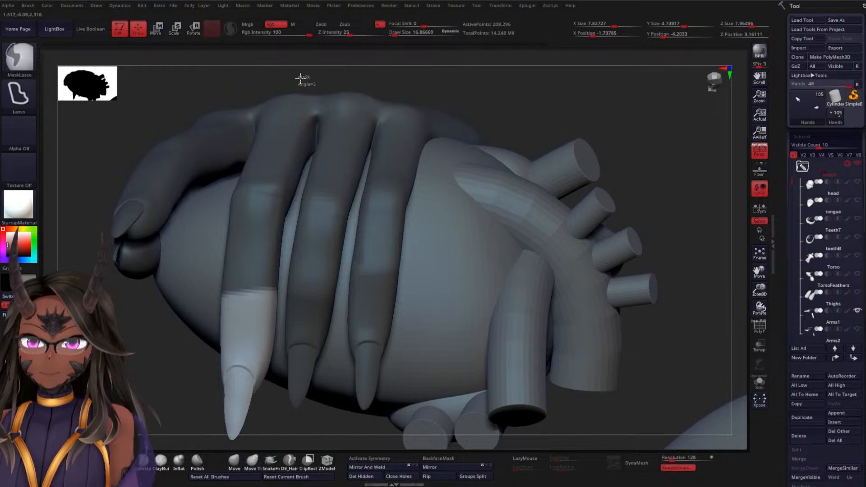
Soften the mask edge at the middle finger's last joint and centre the gizmo on that joint
{"action": "mouse_move", "coordinate": [300, 78]}
{"action": "left_mouse_down", "text": "ctrl"}
{"action": "mouse_move", "coordinate": [162, 207]}
{"action": "mouse_move", "coordinate": [197, 290]}
{"action": "mouse_move", "coordinate": [310, 290]}
{"action": "left_mouse_up", "text": "ctrl"}
{"action": "left_click_drag", "start_coordinate": [94, 391], "coordinate": [156, 387]}
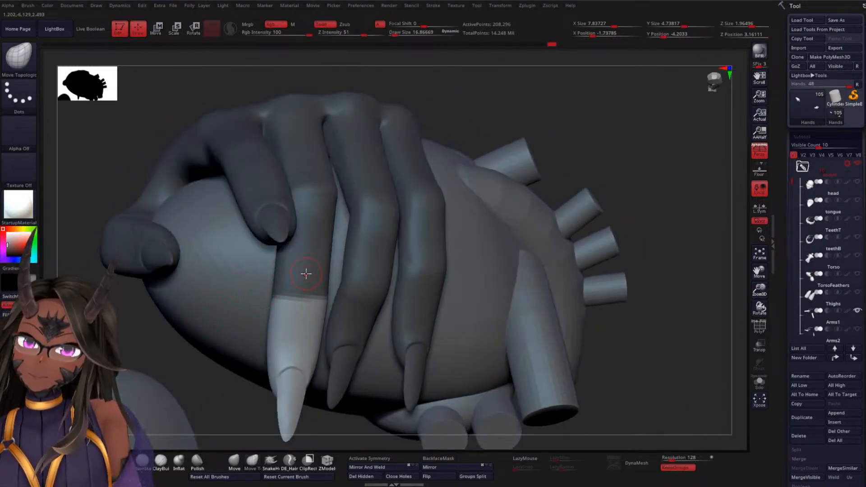
{"action": "left_click", "coordinate": [306, 271], "text": "ctrl"}
{"action": "left_click", "coordinate": [307, 271], "text": "ctrl"}
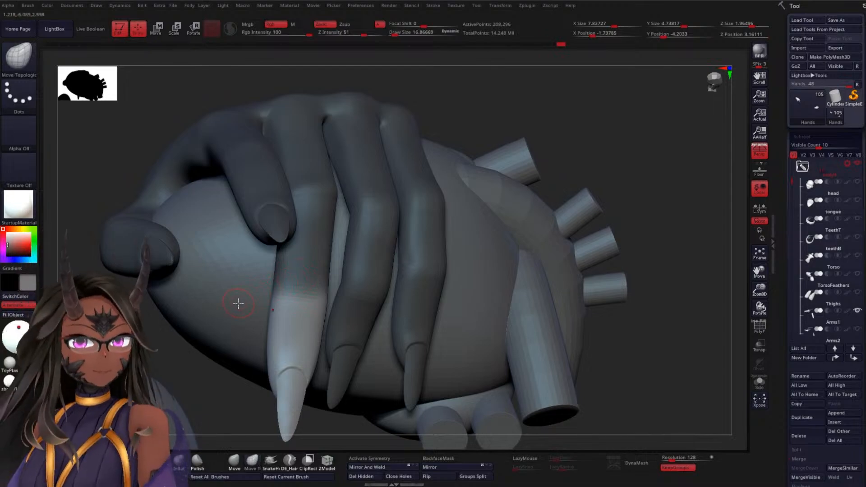
{"action": "left_click_drag", "start_coordinate": [101, 336], "coordinate": [185, 336]}
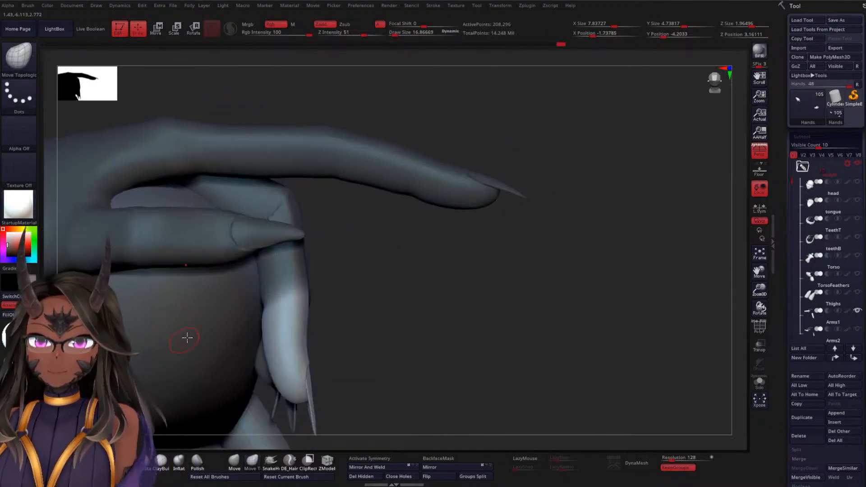
{"action": "key", "text": "w"}
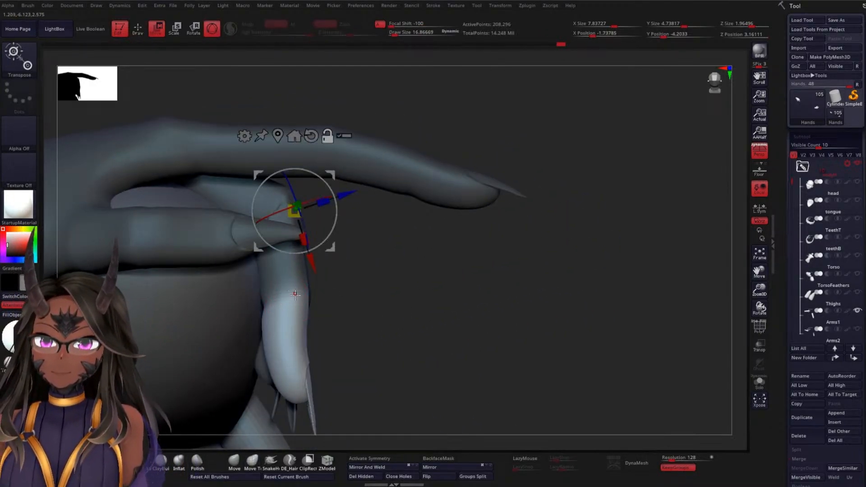
{"action": "left_click", "coordinate": [296, 293]}
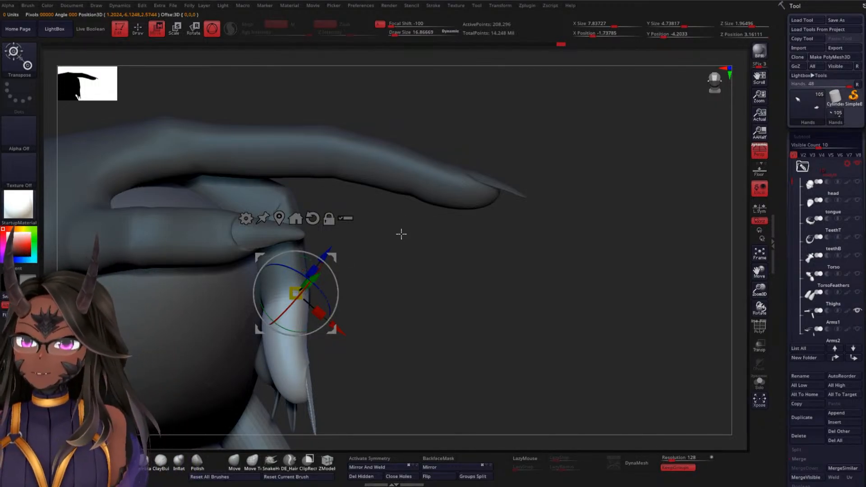
Rotate and nudge the middle finger's tip and claw with the gizmo so they follow the heart's surface
{"action": "left_click_drag", "start_coordinate": [443, 249], "coordinate": [468, 251]}
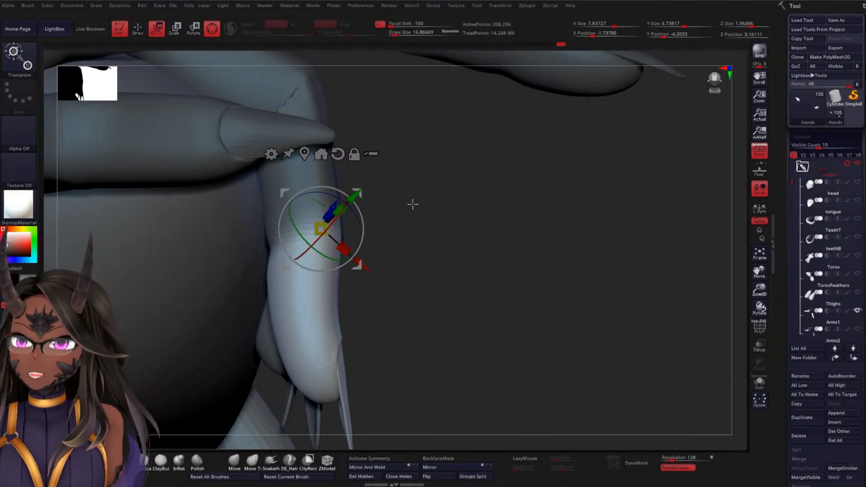
{"action": "left_click_drag", "start_coordinate": [488, 192], "coordinate": [492, 257]}
{"action": "left_click_drag", "start_coordinate": [355, 137], "coordinate": [369, 168]}
{"action": "key", "text": "ctrl+z"}
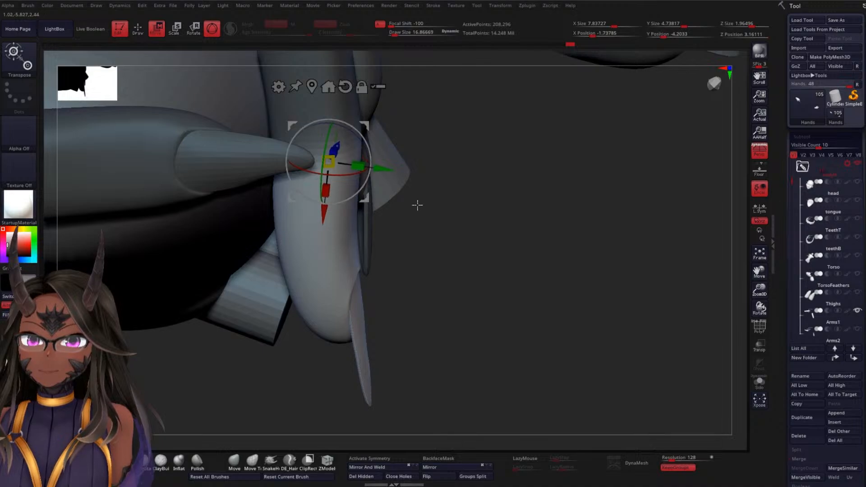
{"action": "left_click_drag", "start_coordinate": [416, 205], "coordinate": [428, 170]}
{"action": "left_click_drag", "start_coordinate": [143, 351], "coordinate": [190, 307]}
{"action": "left_click_drag", "start_coordinate": [409, 183], "coordinate": [391, 200]}
{"action": "left_click_drag", "start_coordinate": [537, 177], "coordinate": [447, 184], "text": "alt"}
{"action": "left_click_drag", "start_coordinate": [295, 327], "coordinate": [344, 271]}
{"action": "left_click_drag", "start_coordinate": [460, 193], "coordinate": [480, 251]}
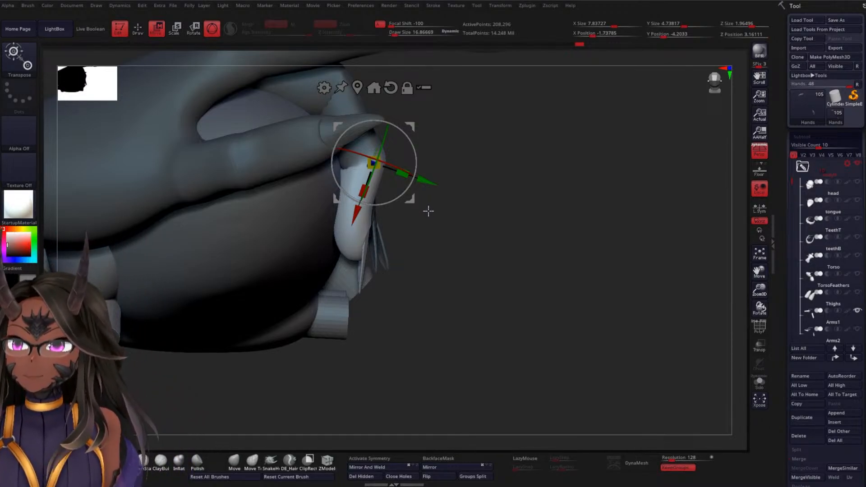
{"action": "left_click_drag", "start_coordinate": [514, 169], "coordinate": [503, 280]}
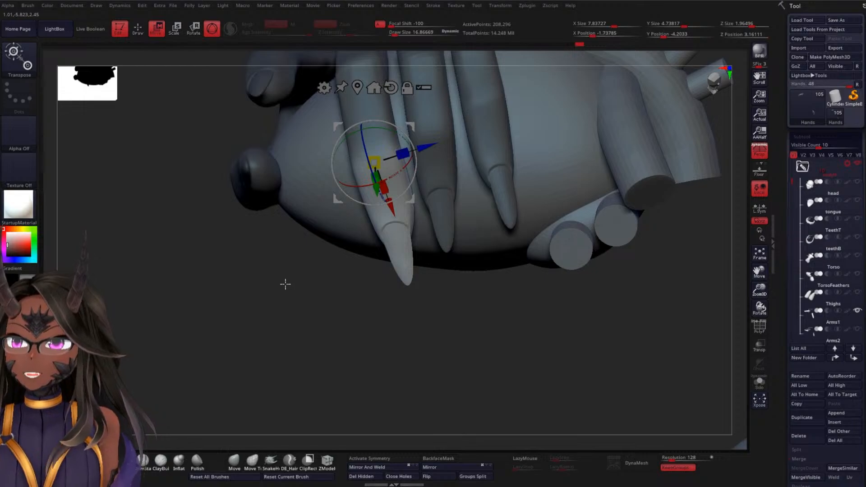
{"action": "left_click_drag", "start_coordinate": [290, 299], "coordinate": [326, 273]}
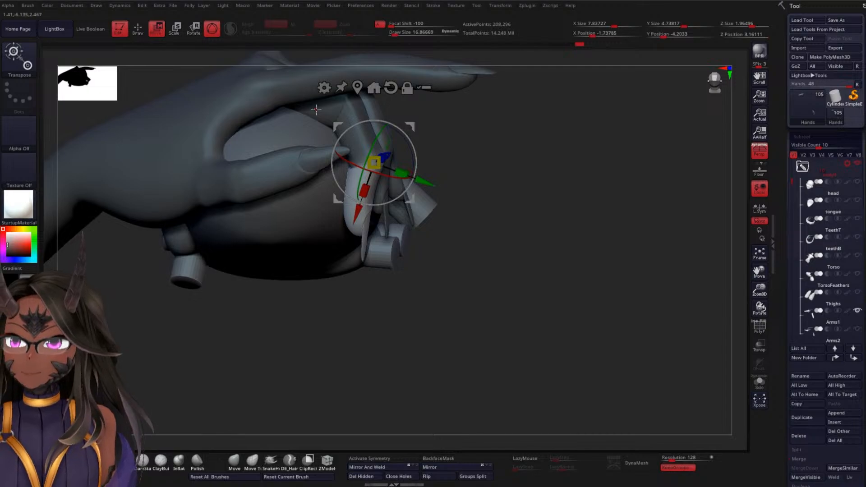
Clear the mask and mask the straight index finger up to its knuckle
{"action": "left_click_drag", "start_coordinate": [399, 179], "coordinate": [559, 125]}
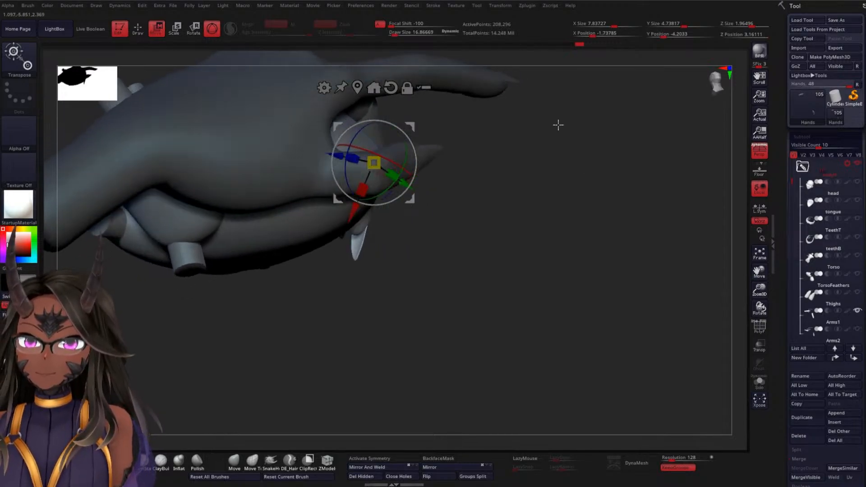
{"action": "left_click_drag", "start_coordinate": [554, 190], "coordinate": [422, 329]}
{"action": "mouse_move", "coordinate": [293, 362]}
{"action": "left_mouse_down", "text": "ctrl"}
{"action": "mouse_move", "coordinate": [314, 378]}
{"action": "mouse_move", "coordinate": [422, 329]}
{"action": "mouse_move", "coordinate": [387, 236]}
{"action": "mouse_move", "coordinate": [320, 235]}
{"action": "mouse_move", "coordinate": [345, 325]}
{"action": "mouse_move", "coordinate": [325, 374]}
{"action": "left_mouse_up", "text": "ctrl"}
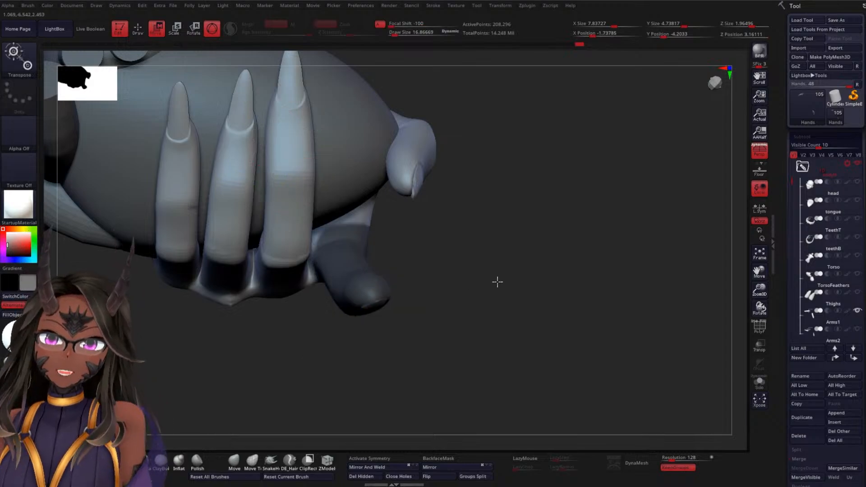
{"action": "mouse_move", "coordinate": [496, 282]}
{"action": "left_mouse_down"}
{"action": "mouse_move", "coordinate": [474, 324]}
{"action": "mouse_move", "coordinate": [540, 260]}
{"action": "mouse_move", "coordinate": [500, 269]}
{"action": "mouse_move", "coordinate": [485, 253]}
{"action": "mouse_move", "coordinate": [519, 288]}
{"action": "mouse_move", "coordinate": [544, 242]}
{"action": "mouse_move", "coordinate": [573, 245]}
{"action": "mouse_move", "coordinate": [594, 359]}
{"action": "mouse_move", "coordinate": [349, 344]}
{"action": "mouse_move", "coordinate": [215, 148]}
{"action": "left_mouse_up"}
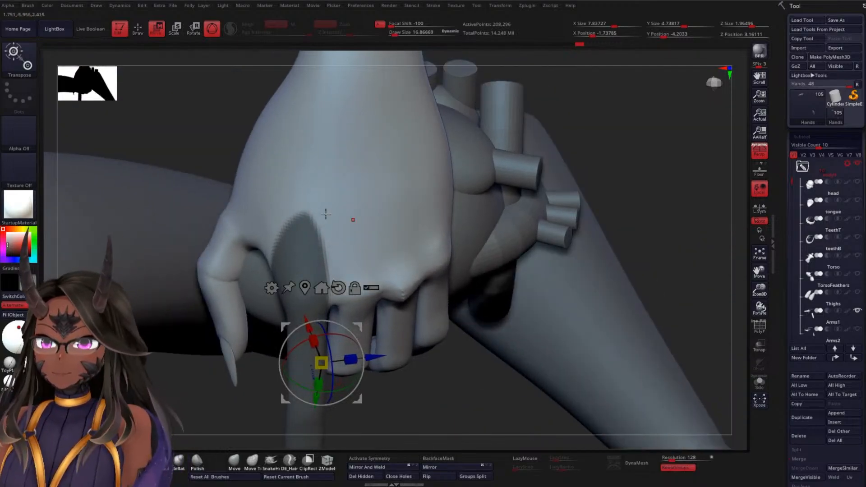
{"action": "mouse_move", "coordinate": [185, 100]}
{"action": "left_mouse_down", "text": "ctrl"}
{"action": "mouse_move", "coordinate": [176, 202]}
{"action": "mouse_move", "coordinate": [258, 276]}
{"action": "mouse_move", "coordinate": [341, 260]}
{"action": "mouse_move", "coordinate": [465, 168]}
{"action": "left_mouse_up", "text": "ctrl"}
{"action": "left_click_drag", "start_coordinate": [634, 171], "coordinate": [649, 139]}
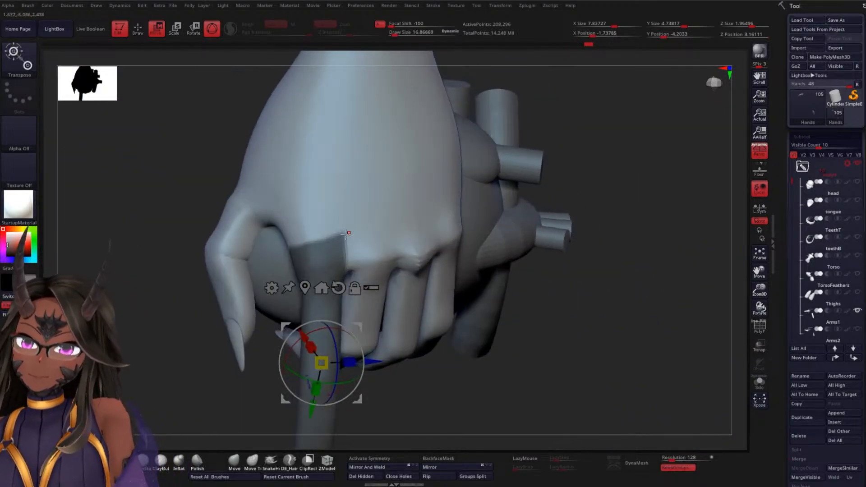
{"action": "mouse_move", "coordinate": [206, 146]}
{"action": "left_mouse_down", "text": "ctrl+alt"}
{"action": "mouse_move", "coordinate": [309, 231]}
{"action": "mouse_move", "coordinate": [494, 167]}
{"action": "left_mouse_up", "text": "ctrl+alt"}
{"action": "left_click_drag", "start_coordinate": [619, 202], "coordinate": [644, 195]}
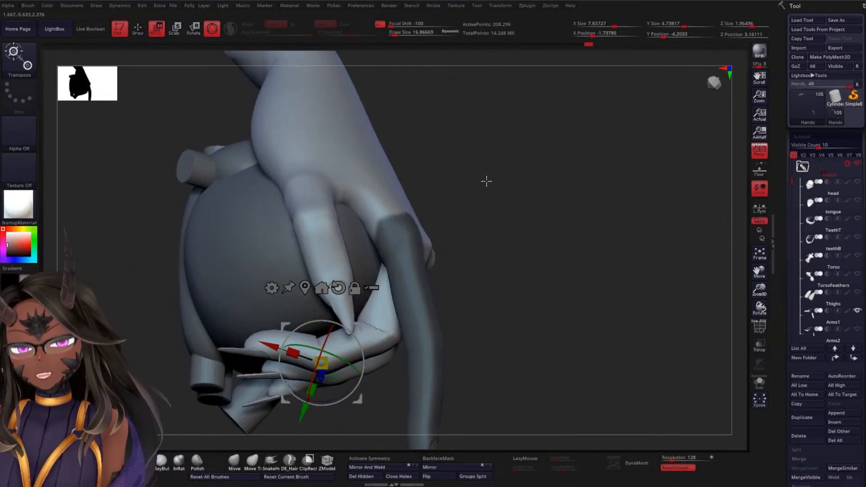
Place the gizmo on the index knuckle, invert the mask to free the finger and soften the mask edge
{"action": "left_click", "coordinate": [382, 182], "text": "alt"}
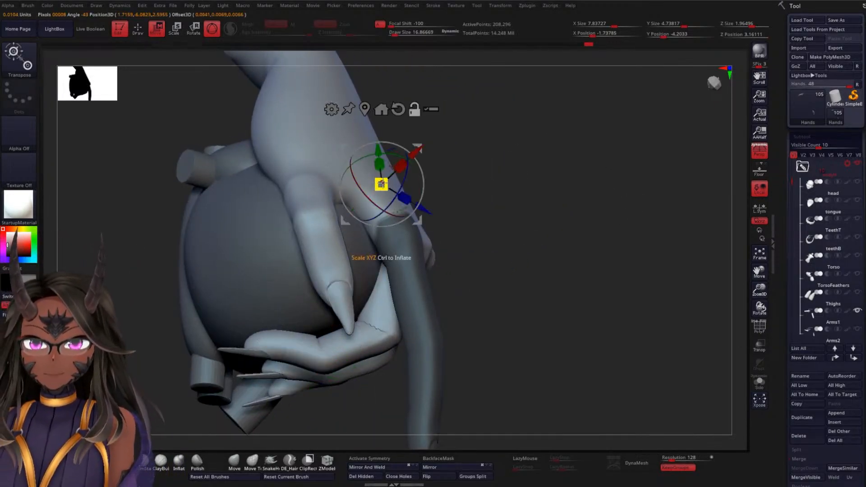
{"action": "left_click", "coordinate": [545, 189], "text": "ctrl"}
{"action": "left_click_drag", "start_coordinate": [539, 197], "coordinate": [494, 223], "text": "alt"}
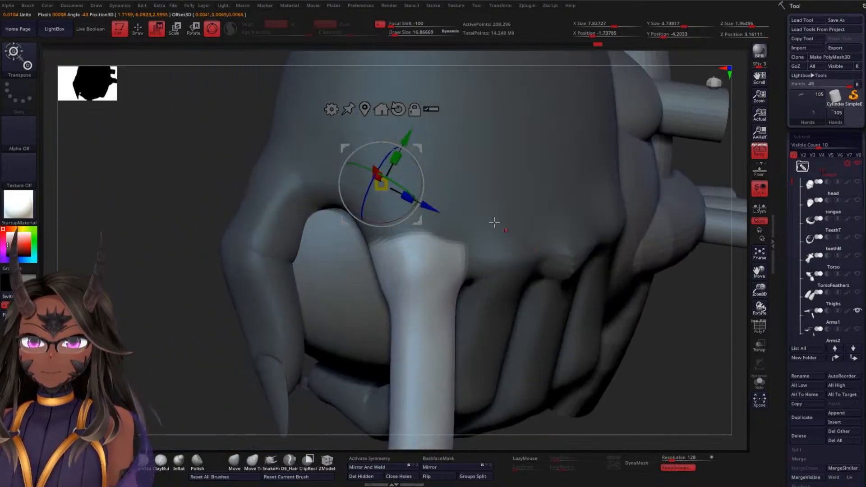
{"action": "left_click", "coordinate": [455, 197], "text": "ctrl"}
{"action": "left_click", "coordinate": [459, 196], "text": "ctrl"}
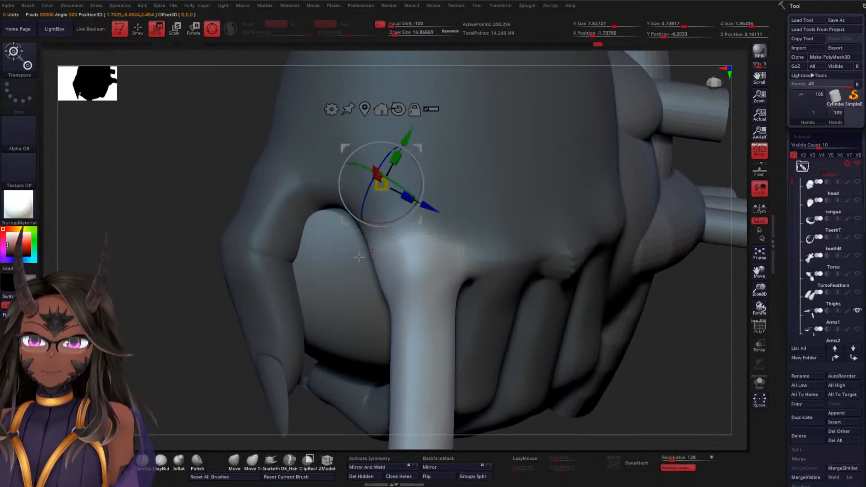
Mask the index finger's base segment, soften the mask edge and place the gizmo at the next joint
{"action": "left_click_drag", "start_coordinate": [141, 321], "coordinate": [203, 276], "text": "alt"}
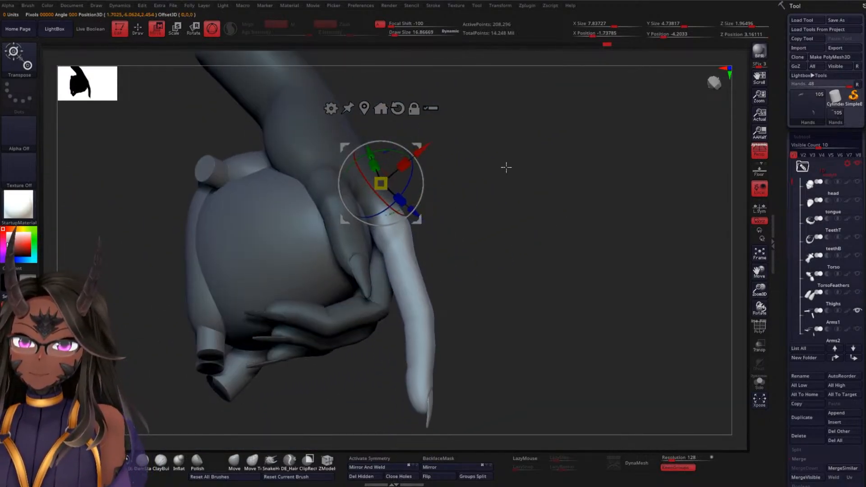
{"action": "mouse_move", "coordinate": [502, 251]}
{"action": "left_mouse_down"}
{"action": "mouse_move", "coordinate": [501, 259]}
{"action": "mouse_move", "coordinate": [509, 242]}
{"action": "left_mouse_up"}
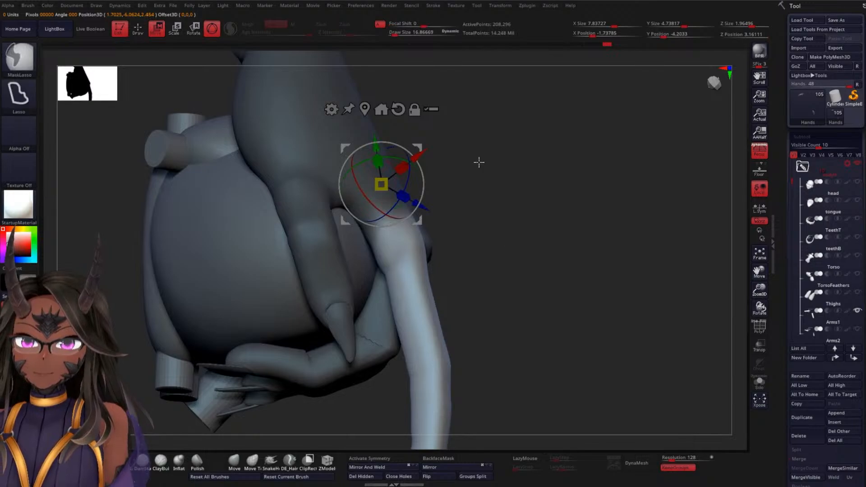
{"action": "mouse_move", "coordinate": [478, 163]}
{"action": "left_mouse_down", "text": "ctrl"}
{"action": "mouse_move", "coordinate": [334, 202]}
{"action": "mouse_move", "coordinate": [359, 277]}
{"action": "mouse_move", "coordinate": [406, 270]}
{"action": "mouse_move", "coordinate": [456, 240]}
{"action": "mouse_move", "coordinate": [472, 212]}
{"action": "left_mouse_up", "text": "ctrl"}
{"action": "left_click_drag", "start_coordinate": [519, 240], "coordinate": [514, 234], "text": "alt"}
{"action": "left_click_drag", "start_coordinate": [526, 190], "coordinate": [518, 249], "text": "alt"}
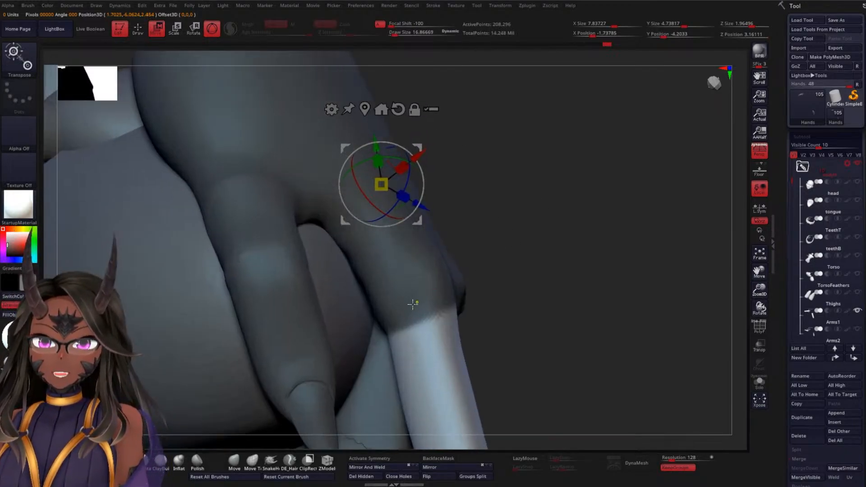
{"action": "left_click", "coordinate": [411, 301], "text": "ctrl"}
{"action": "left_click_drag", "start_coordinate": [510, 283], "coordinate": [426, 216]}
{"action": "left_click", "coordinate": [419, 215], "text": "alt"}
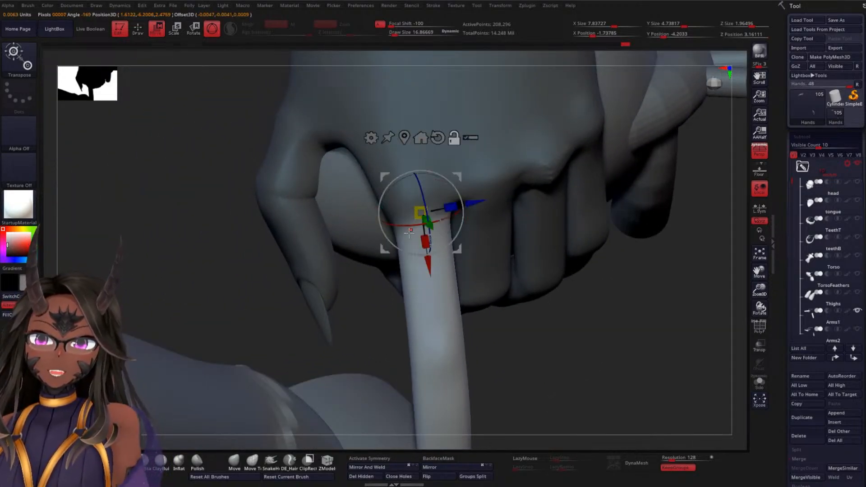
Reposition the gizmo on the index finger's first joint past the knuckle and align its axes with the finger
{"action": "left_click_drag", "start_coordinate": [368, 323], "coordinate": [411, 278]}
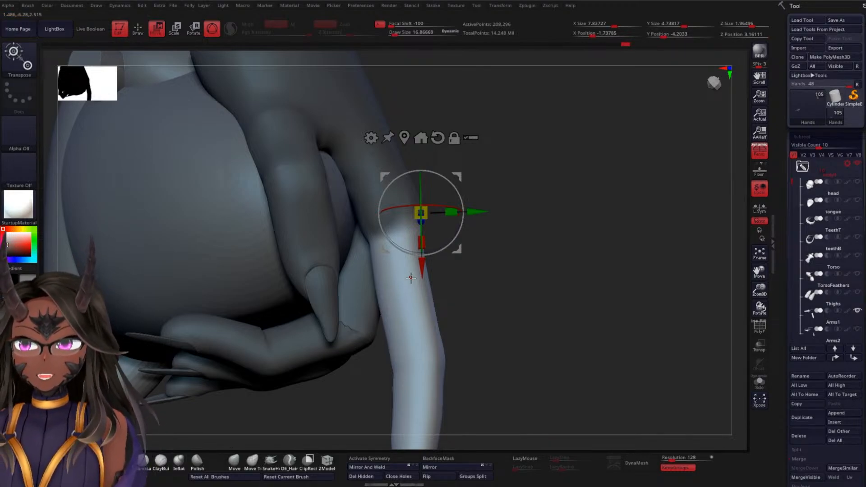
{"action": "left_click_drag", "start_coordinate": [501, 227], "coordinate": [534, 272]}
{"action": "left_click", "coordinate": [369, 177], "text": "alt"}
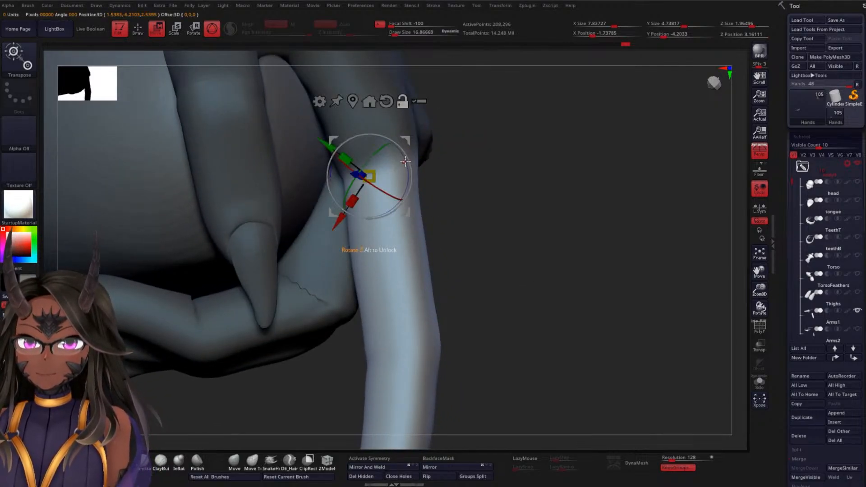
{"action": "left_click_drag", "start_coordinate": [409, 159], "coordinate": [259, 300], "text": "alt"}
{"action": "left_click_drag", "start_coordinate": [542, 236], "coordinate": [451, 196]}
{"action": "left_click_drag", "start_coordinate": [318, 184], "coordinate": [359, 179], "text": "alt"}
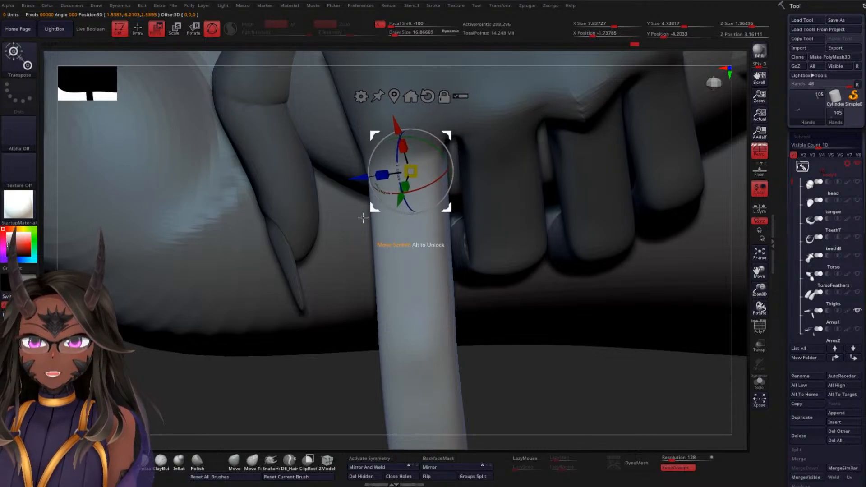
{"action": "left_click_drag", "start_coordinate": [316, 369], "coordinate": [438, 215]}
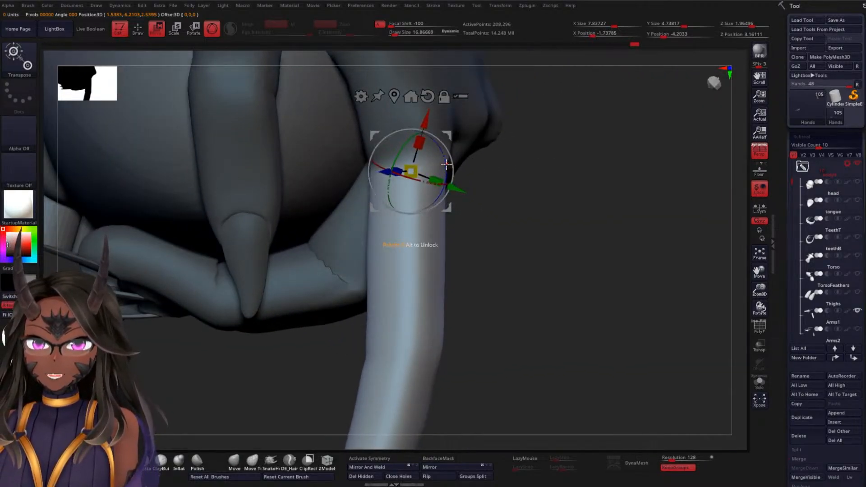
{"action": "mouse_move", "coordinate": [447, 165]}
{"action": "left_mouse_down"}
{"action": "mouse_move", "coordinate": [456, 190]}
{"action": "mouse_move", "coordinate": [508, 228]}
{"action": "mouse_move", "coordinate": [541, 193]}
{"action": "mouse_move", "coordinate": [539, 216]}
{"action": "mouse_move", "coordinate": [529, 226]}
{"action": "mouse_move", "coordinate": [456, 159]}
{"action": "mouse_move", "coordinate": [444, 160]}
{"action": "left_mouse_up"}
{"action": "mouse_move", "coordinate": [514, 203]}
{"action": "left_mouse_down"}
{"action": "mouse_move", "coordinate": [530, 207]}
{"action": "mouse_move", "coordinate": [549, 190]}
{"action": "mouse_move", "coordinate": [532, 161]}
{"action": "mouse_move", "coordinate": [603, 189]}
{"action": "mouse_move", "coordinate": [570, 141]}
{"action": "mouse_move", "coordinate": [561, 174]}
{"action": "mouse_move", "coordinate": [573, 175]}
{"action": "mouse_move", "coordinate": [555, 171]}
{"action": "left_mouse_up"}
{"action": "key", "text": "ctrl"}
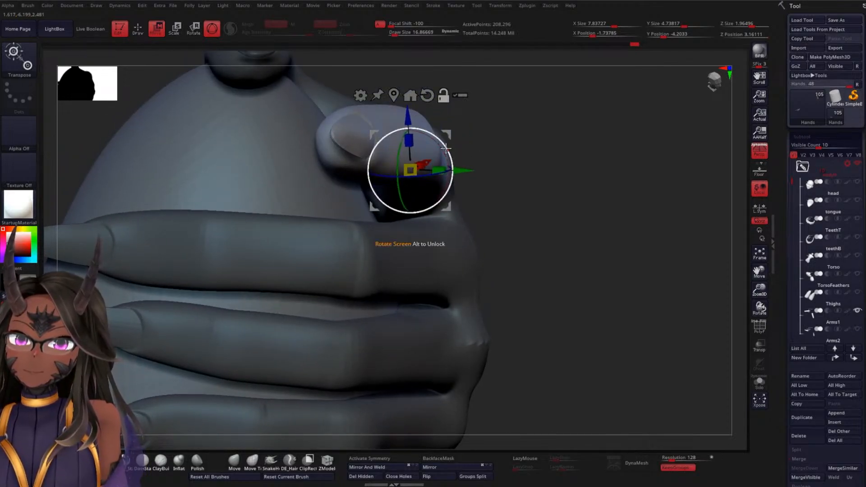
Bend the free part of the index finger across the heart and adjust its position at the joint
{"action": "left_click_drag", "start_coordinate": [408, 118], "coordinate": [407, 94]}
{"action": "left_click_drag", "start_coordinate": [417, 152], "coordinate": [390, 157]}
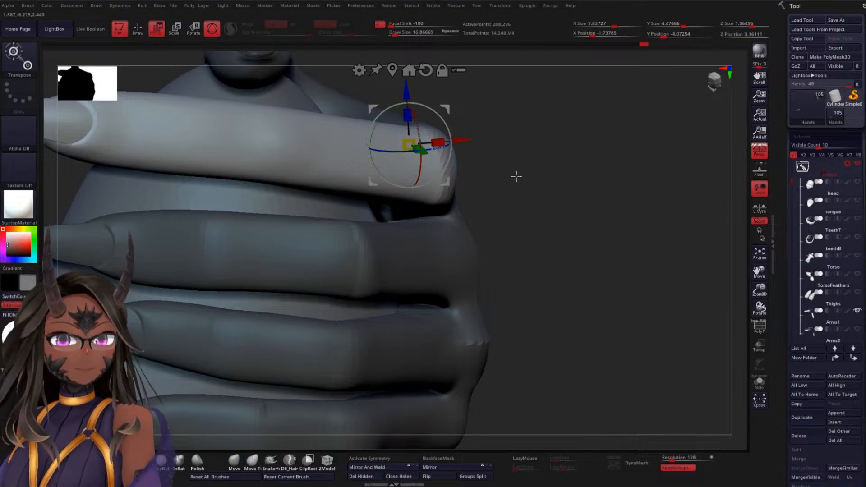
{"action": "left_click_drag", "start_coordinate": [516, 176], "coordinate": [554, 242]}
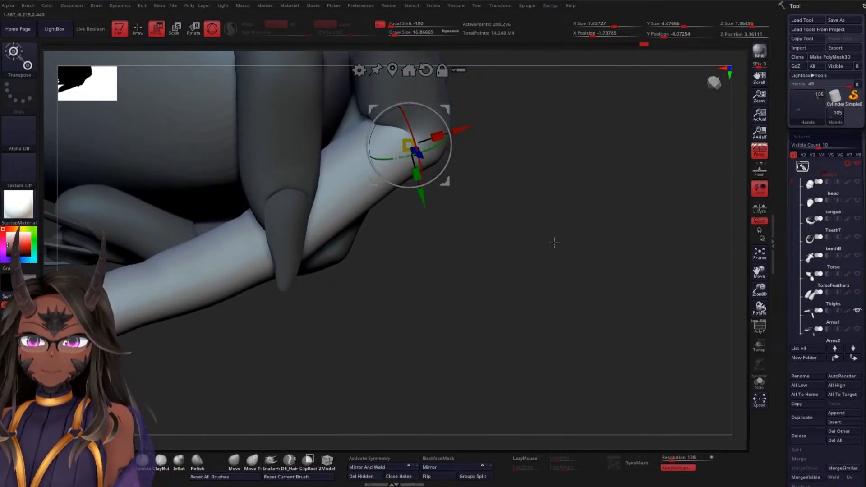
{"action": "left_click_drag", "start_coordinate": [422, 191], "coordinate": [420, 179]}
{"action": "left_click_drag", "start_coordinate": [529, 245], "coordinate": [512, 137]}
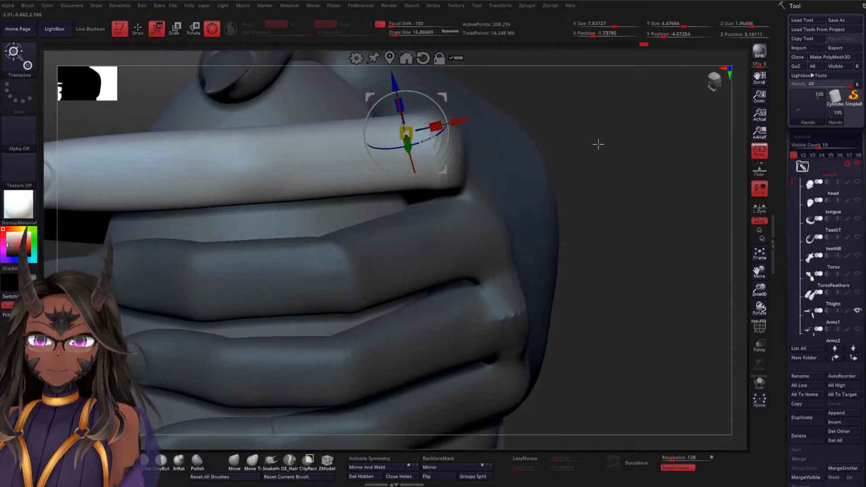
{"action": "left_click_drag", "start_coordinate": [597, 143], "coordinate": [651, 116]}
{"action": "left_click_drag", "start_coordinate": [403, 89], "coordinate": [438, 126]}
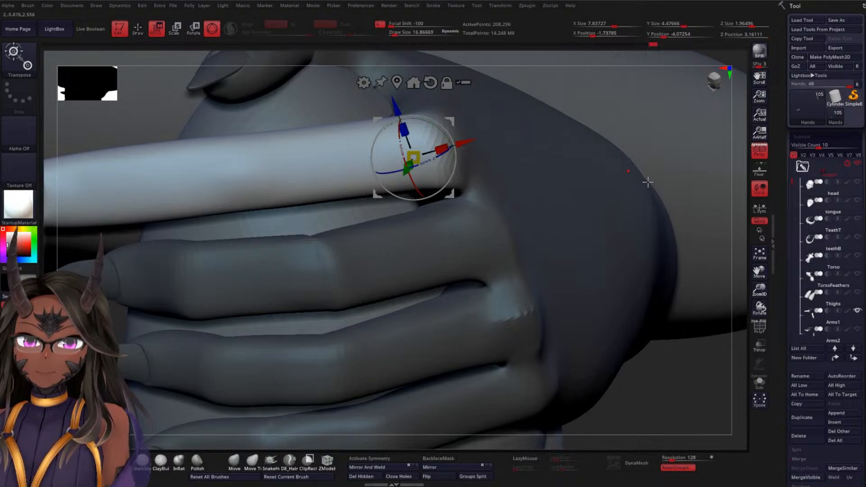
{"action": "left_click_drag", "start_coordinate": [741, 271], "coordinate": [742, 162], "text": "alt"}
{"action": "left_click_drag", "start_coordinate": [648, 185], "coordinate": [570, 257]}
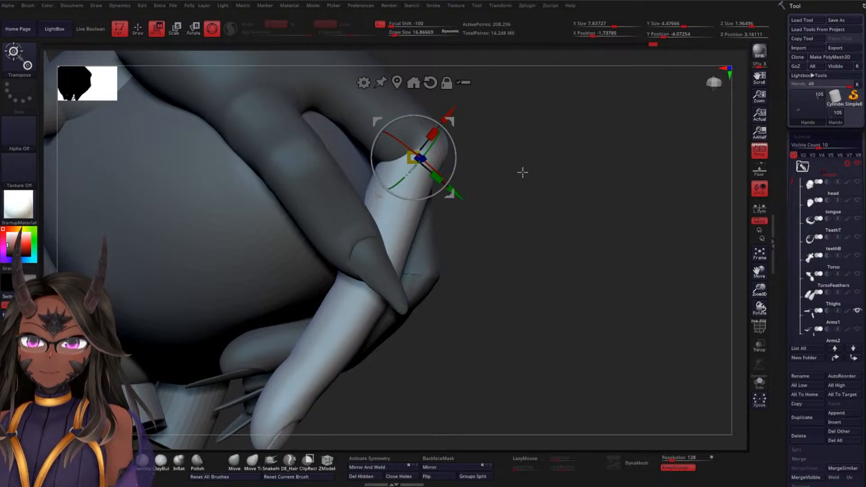
Place the gizmo on the index finger's middle joint and align its axes with the finger
{"action": "mouse_move", "coordinate": [539, 112]}
{"action": "left_mouse_down", "text": "ctrl"}
{"action": "mouse_move", "coordinate": [315, 183]}
{"action": "mouse_move", "coordinate": [325, 267]}
{"action": "mouse_move", "coordinate": [344, 293]}
{"action": "mouse_move", "coordinate": [526, 239]}
{"action": "mouse_move", "coordinate": [518, 265]}
{"action": "mouse_move", "coordinate": [548, 211]}
{"action": "left_mouse_up", "text": "ctrl"}
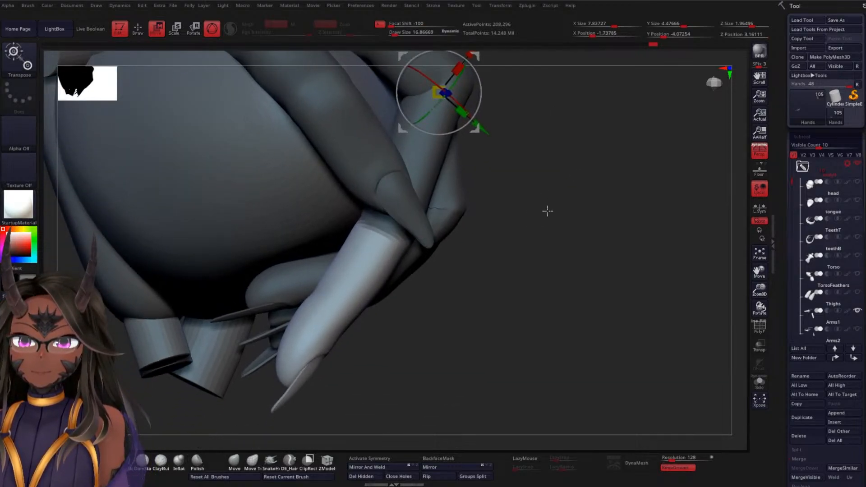
{"action": "left_click", "coordinate": [389, 226], "text": "alt"}
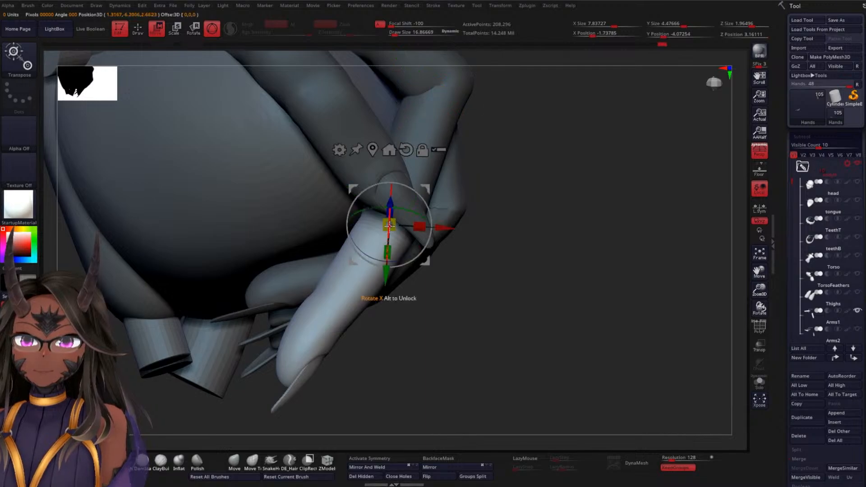
{"action": "left_click_drag", "start_coordinate": [420, 251], "coordinate": [389, 259]}
Rotate the free part of the index finger at the middle joint so it follows the heart's surface
{"action": "left_click_drag", "start_coordinate": [561, 283], "coordinate": [558, 200]}
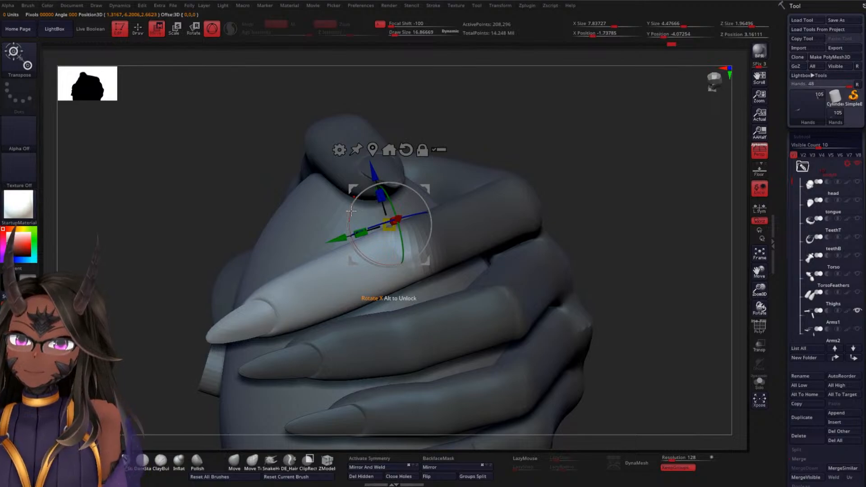
{"action": "left_click_drag", "start_coordinate": [351, 210], "coordinate": [360, 201]}
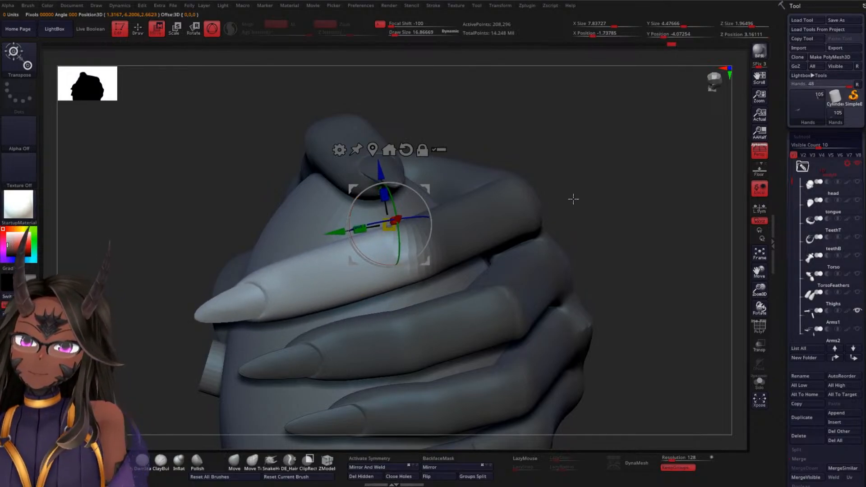
{"action": "left_click_drag", "start_coordinate": [573, 199], "coordinate": [510, 287]}
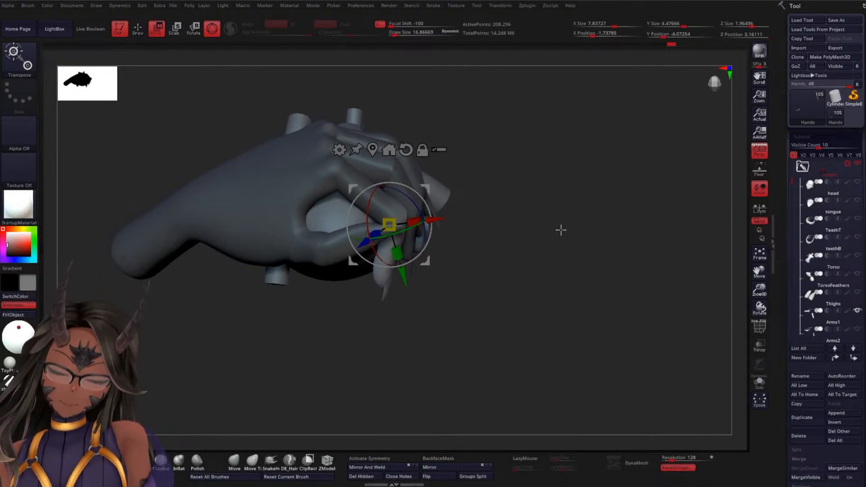
{"action": "left_click_drag", "start_coordinate": [561, 233], "coordinate": [550, 248]}
{"action": "left_click_drag", "start_coordinate": [425, 233], "coordinate": [430, 225]}
Mask the index finger down to its last joint, soften the mask edge and place the gizmo there
{"action": "mouse_move", "coordinate": [516, 167]}
{"action": "left_mouse_down", "text": "ctrl"}
{"action": "mouse_move", "coordinate": [434, 139]}
{"action": "mouse_move", "coordinate": [345, 264]}
{"action": "mouse_move", "coordinate": [367, 300]}
{"action": "mouse_move", "coordinate": [489, 283]}
{"action": "left_mouse_up", "text": "ctrl"}
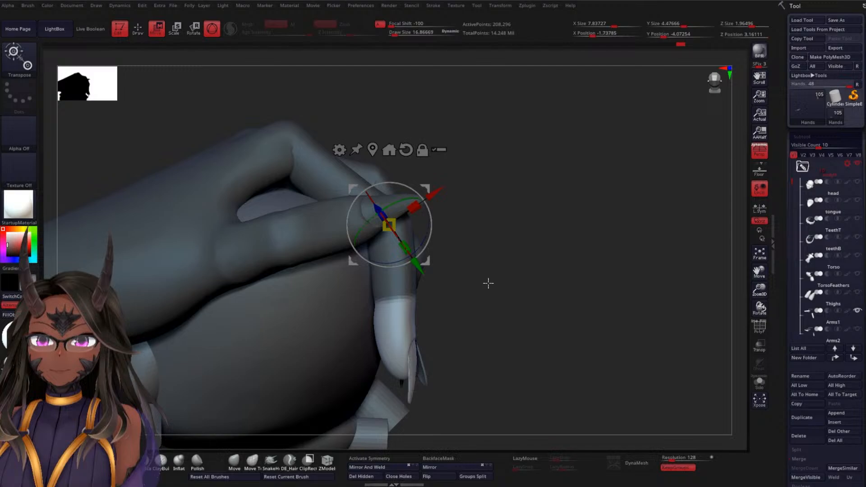
{"action": "left_click", "coordinate": [399, 281], "text": "ctrl"}
{"action": "left_click", "coordinate": [400, 280], "text": "ctrl"}
{"action": "left_click", "coordinate": [398, 296], "text": "alt"}
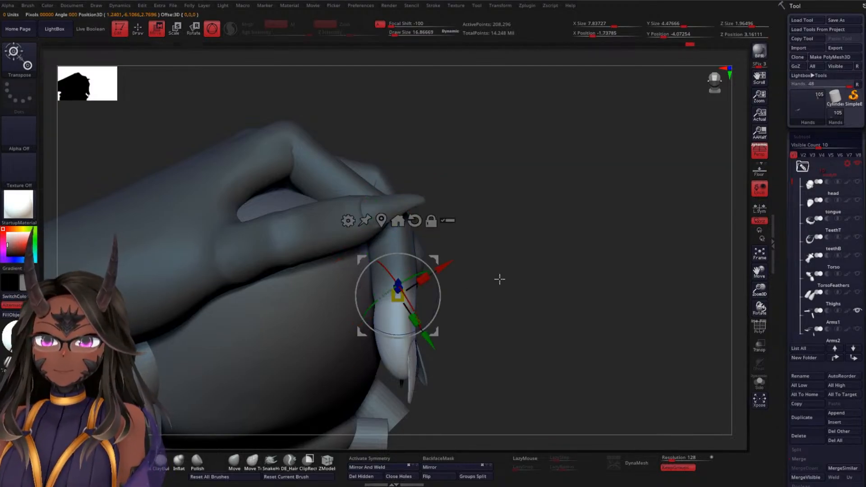
Try to align the gizmo and bend the index fingertip inward at its last joint
{"action": "left_click_drag", "start_coordinate": [500, 279], "coordinate": [415, 287]}
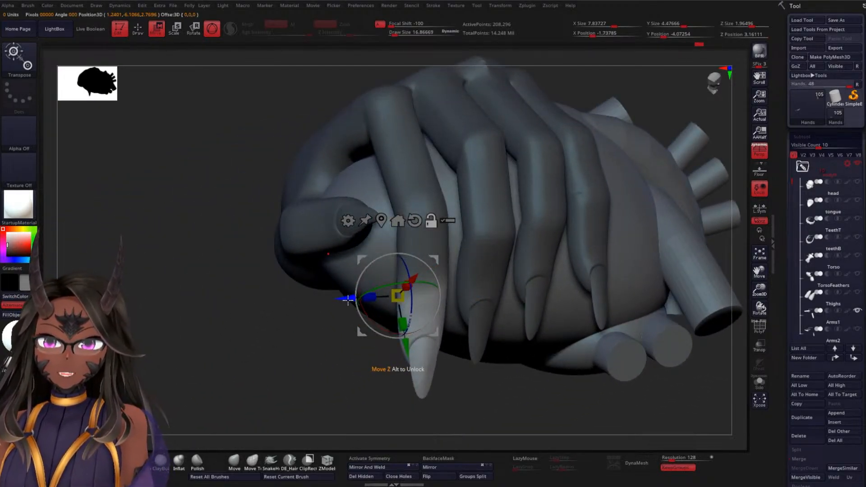
{"action": "left_click_drag", "start_coordinate": [348, 300], "coordinate": [372, 297], "text": "alt"}
{"action": "left_click_drag", "start_coordinate": [333, 370], "coordinate": [380, 312]}
{"action": "left_click_drag", "start_coordinate": [462, 307], "coordinate": [451, 316]}
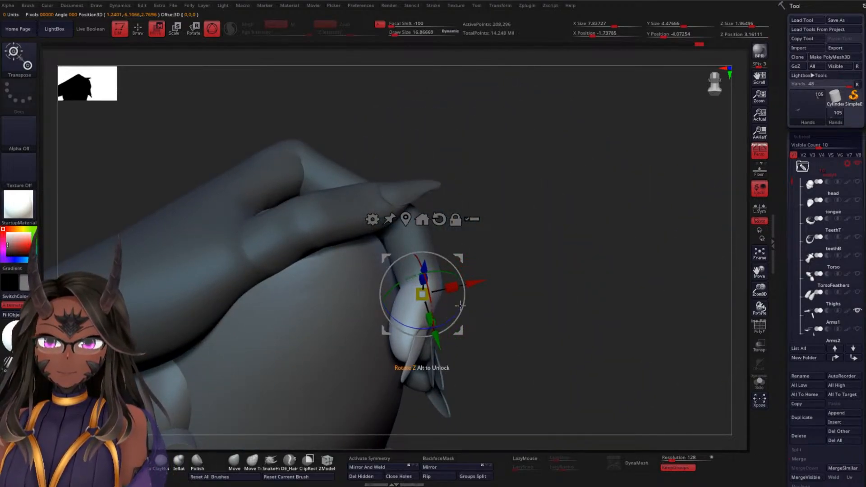
{"action": "left_click_drag", "start_coordinate": [501, 300], "coordinate": [552, 290]}
{"action": "left_click_drag", "start_coordinate": [473, 279], "coordinate": [465, 277]}
{"action": "mouse_move", "coordinate": [520, 225]}
{"action": "left_mouse_down"}
{"action": "mouse_move", "coordinate": [506, 296]}
{"action": "mouse_move", "coordinate": [497, 296]}
{"action": "left_mouse_up"}
Undo the fingertip bends and the mask softening at the last joint
{"action": "key", "text": "ctrl+z"}
{"action": "key", "text": "ctrl+z"}
{"action": "key", "text": "ctrl+z"}
{"action": "key", "text": "ctrl+z"}
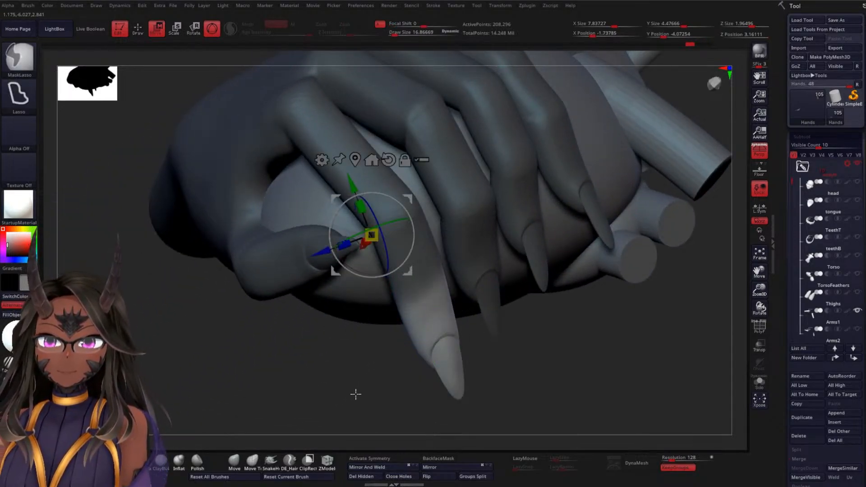
{"action": "key", "text": "ctrl+z"}
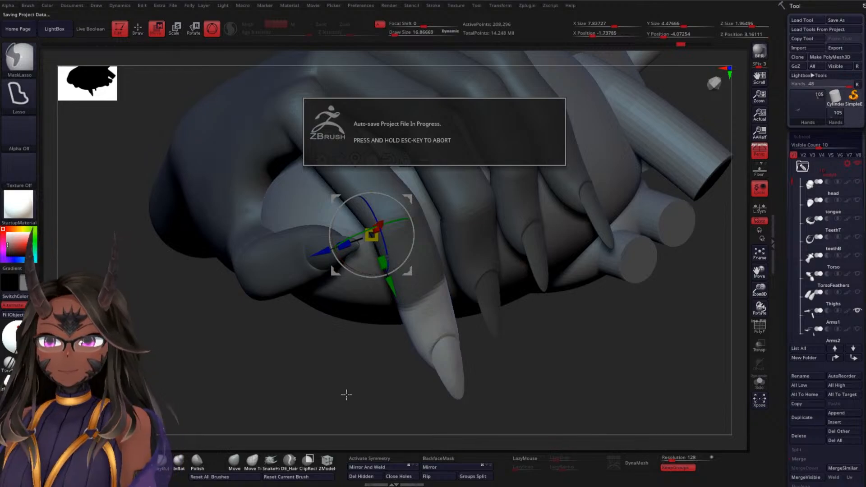
Refine the index finger's rotation at the middle joint, checking it against the heart from the side
{"action": "left_click_drag", "start_coordinate": [309, 367], "coordinate": [346, 302]}
{"action": "left_click_drag", "start_coordinate": [412, 237], "coordinate": [409, 245]}
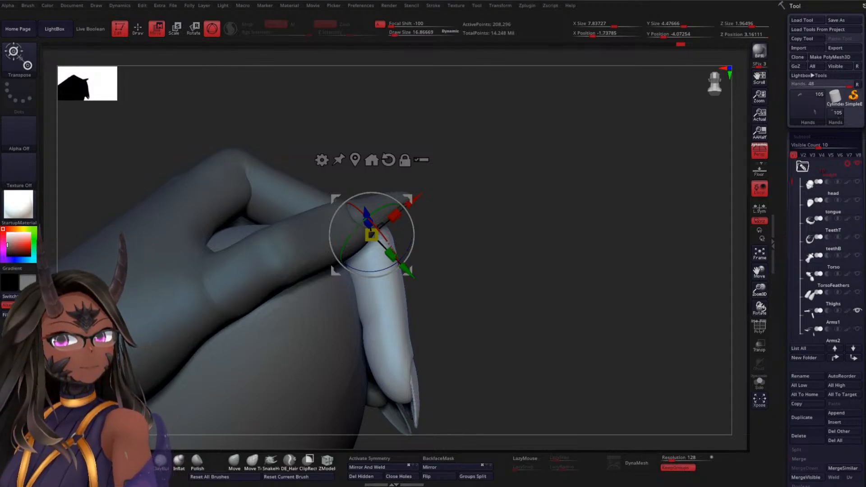
{"action": "left_click_drag", "start_coordinate": [518, 210], "coordinate": [553, 197]}
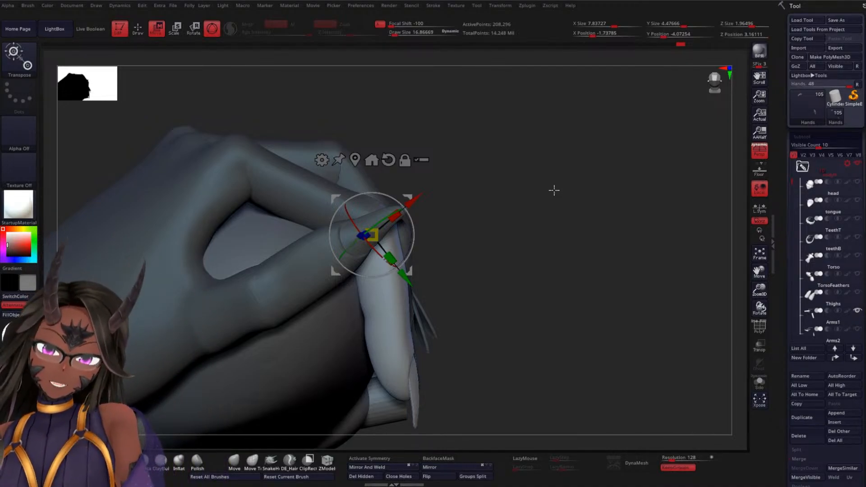
{"action": "left_click_drag", "start_coordinate": [528, 205], "coordinate": [533, 145], "text": "alt"}
{"action": "left_click_drag", "start_coordinate": [551, 175], "coordinate": [537, 140]}
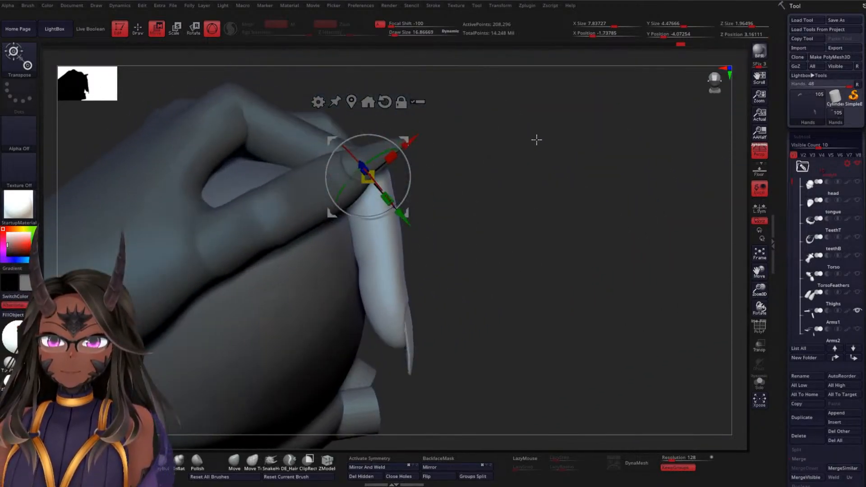
Place the gizmo at the index finger's last joint, align it with the finger and bend the fingertip toward the heart
{"action": "mouse_move", "coordinate": [488, 151]}
{"action": "left_mouse_down"}
{"action": "mouse_move", "coordinate": [495, 170]}
{"action": "mouse_move", "coordinate": [507, 128]}
{"action": "mouse_move", "coordinate": [334, 160]}
{"action": "mouse_move", "coordinate": [331, 258]}
{"action": "mouse_move", "coordinate": [384, 257]}
{"action": "mouse_move", "coordinate": [488, 203]}
{"action": "mouse_move", "coordinate": [507, 234]}
{"action": "mouse_move", "coordinate": [469, 247]}
{"action": "mouse_move", "coordinate": [401, 235]}
{"action": "left_mouse_up"}
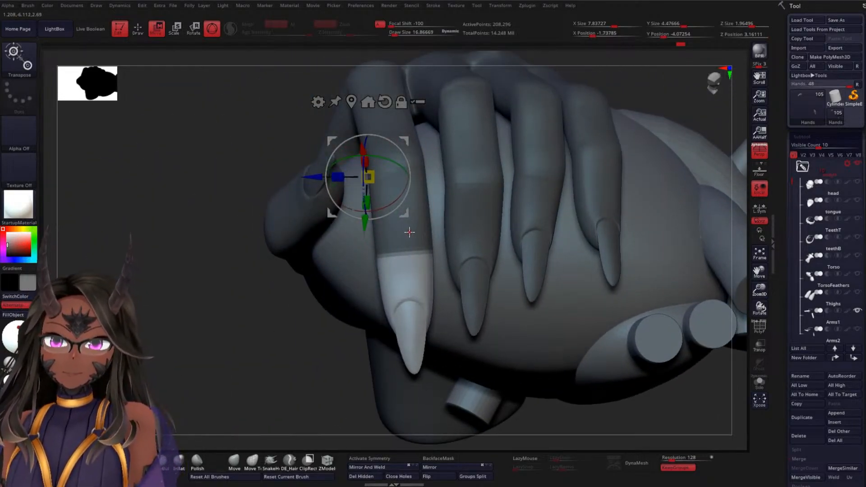
{"action": "left_click", "coordinate": [410, 233]}
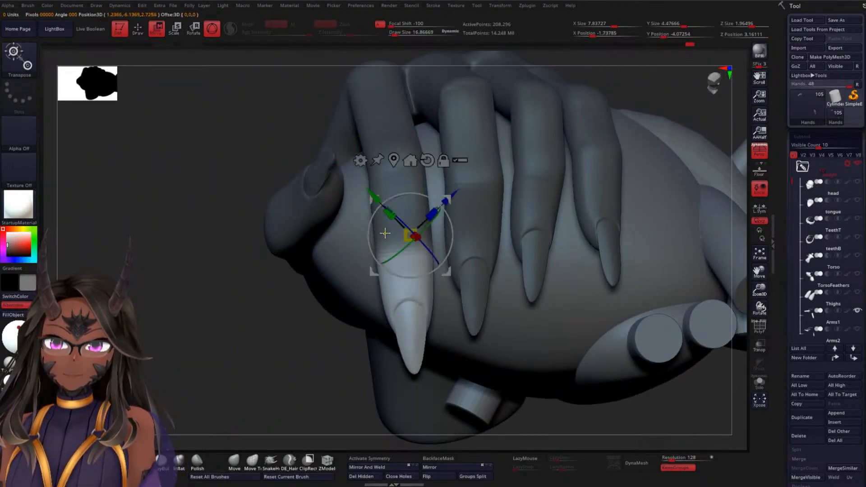
{"action": "left_click_drag", "start_coordinate": [408, 277], "coordinate": [440, 266], "text": "alt"}
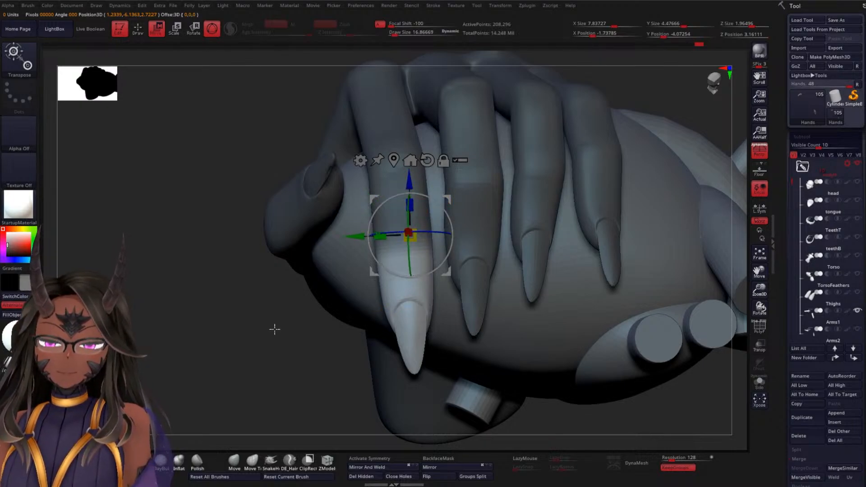
{"action": "left_click_drag", "start_coordinate": [276, 329], "coordinate": [439, 258]}
{"action": "left_click_drag", "start_coordinate": [510, 238], "coordinate": [591, 185], "text": "alt"}
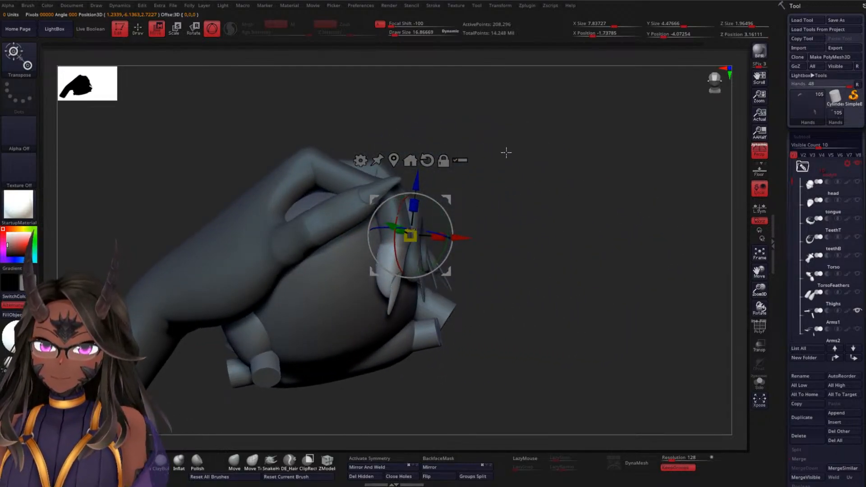
{"action": "mouse_move", "coordinate": [506, 153]}
{"action": "left_mouse_down"}
{"action": "mouse_move", "coordinate": [500, 111]}
{"action": "mouse_move", "coordinate": [497, 177]}
{"action": "mouse_move", "coordinate": [469, 252]}
{"action": "left_mouse_up"}
{"action": "key", "text": "q"}
Isolate the hand in solo mode to check its pose, and bring the other visible parts back
{"action": "mouse_move", "coordinate": [306, 291]}
{"action": "left_mouse_down", "text": "alt"}
{"action": "mouse_move", "coordinate": [301, 237]}
{"action": "mouse_move", "coordinate": [314, 201]}
{"action": "left_mouse_up", "text": "alt"}
{"action": "left_click_drag", "start_coordinate": [486, 152], "coordinate": [603, 232]}
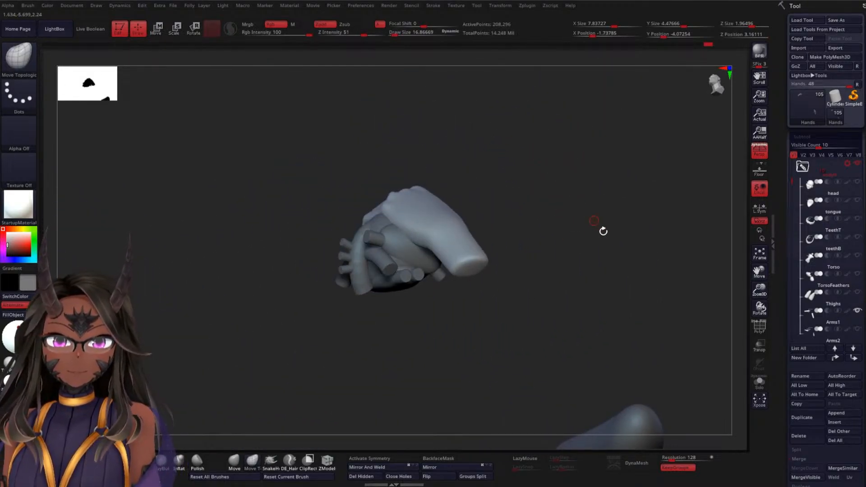
{"action": "left_click", "coordinate": [760, 382]}
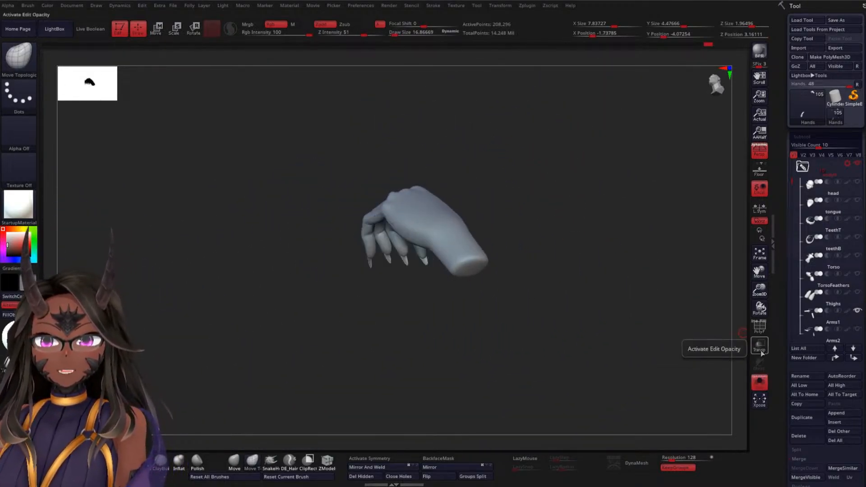
{"action": "left_click", "coordinate": [760, 382]}
Show all subtools of the upper-body figure again to judge the hand and heart in context
{"action": "mouse_move", "coordinate": [585, 236]}
{"action": "left_mouse_down"}
{"action": "mouse_move", "coordinate": [553, 193]}
{"action": "mouse_move", "coordinate": [560, 204]}
{"action": "mouse_move", "coordinate": [551, 162]}
{"action": "mouse_move", "coordinate": [530, 149]}
{"action": "mouse_move", "coordinate": [571, 193]}
{"action": "mouse_move", "coordinate": [604, 172]}
{"action": "left_mouse_up"}
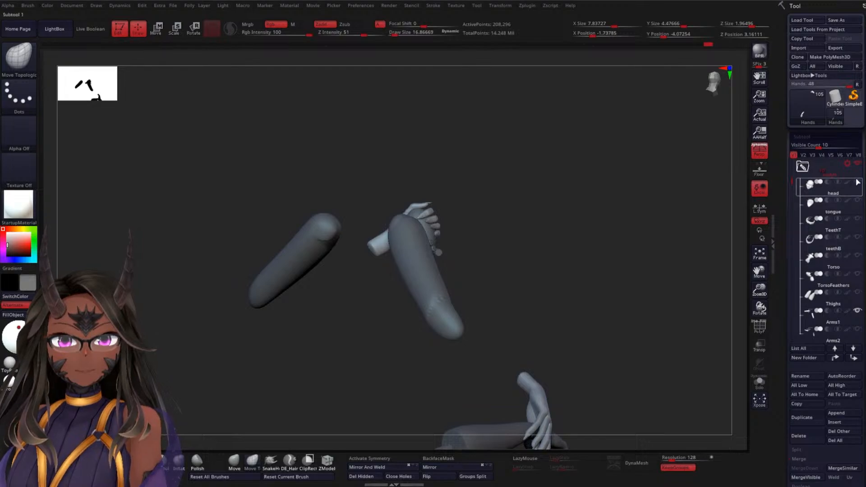
{"action": "left_click", "coordinate": [858, 182], "text": "shift"}
{"action": "mouse_move", "coordinate": [600, 246]}
{"action": "left_mouse_down"}
{"action": "mouse_move", "coordinate": [504, 251]}
{"action": "mouse_move", "coordinate": [540, 234]}
{"action": "mouse_move", "coordinate": [563, 209]}
{"action": "mouse_move", "coordinate": [547, 229]}
{"action": "left_mouse_up"}
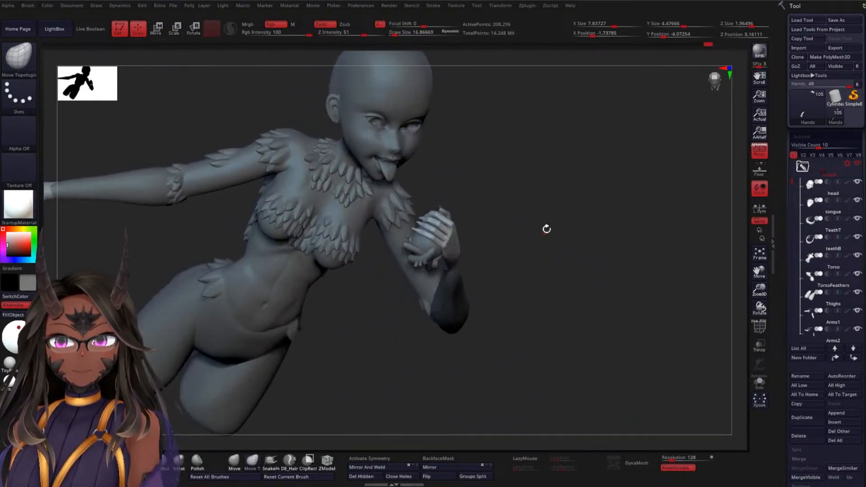
{"action": "mouse_move", "coordinate": [553, 172]}
{"action": "left_mouse_down"}
{"action": "mouse_move", "coordinate": [564, 218]}
{"action": "mouse_move", "coordinate": [551, 231]}
{"action": "left_mouse_up"}
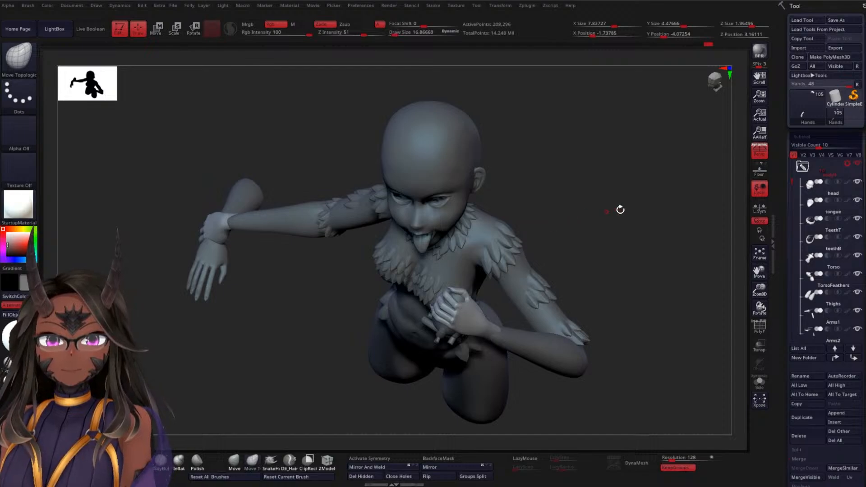
{"action": "left_click", "coordinate": [857, 183], "text": "shift"}
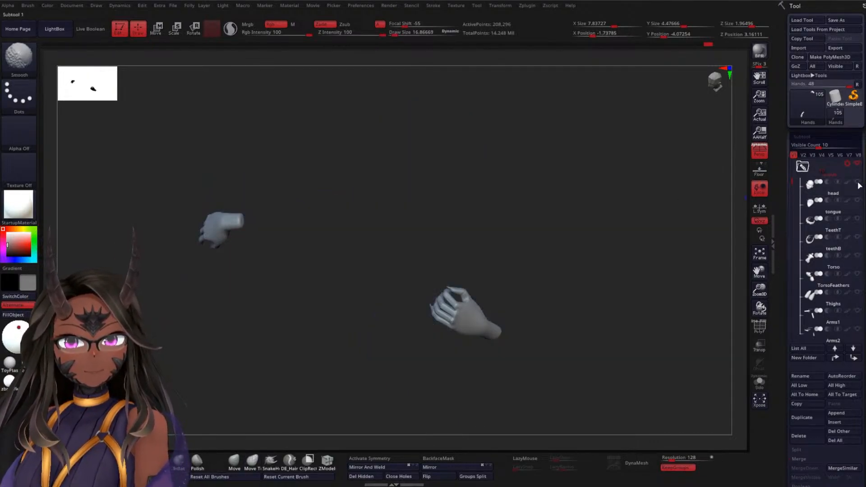
{"action": "left_click", "coordinate": [858, 182], "text": "shift"}
{"action": "left_click", "coordinate": [858, 183], "text": "shift"}
{"action": "left_click", "coordinate": [858, 183], "text": "shift"}
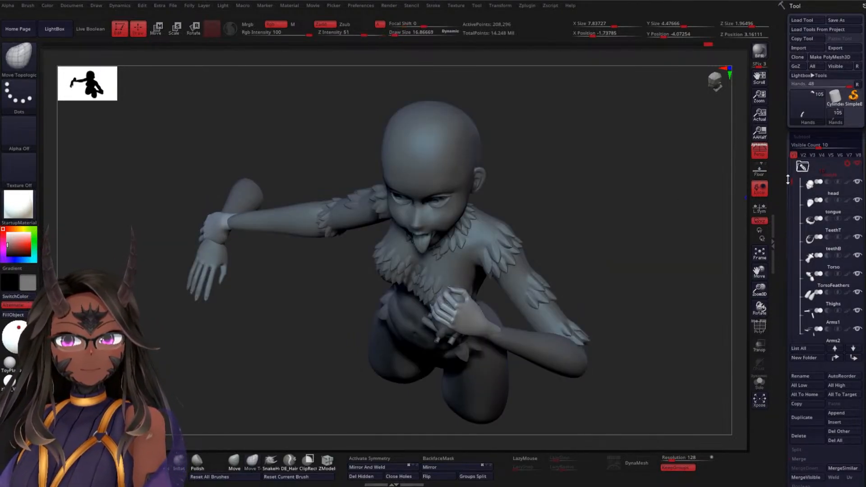
Make every folder of the creature model visible and inspect the raised hand together with the full body
{"action": "left_click_drag", "start_coordinate": [788, 180], "coordinate": [788, 181]}
{"action": "left_click", "coordinate": [859, 165], "text": "shift"}
{"action": "left_click", "coordinate": [859, 165], "text": "shift"}
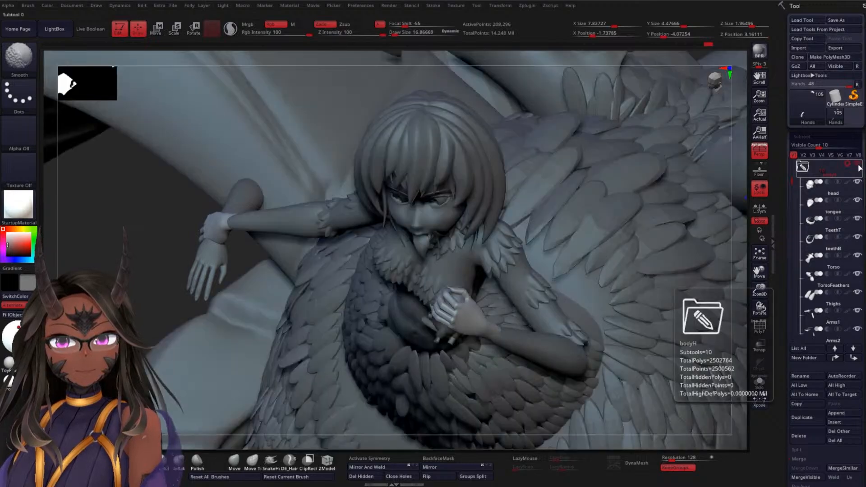
{"action": "left_click_drag", "start_coordinate": [132, 286], "coordinate": [154, 208]}
{"action": "left_click_drag", "start_coordinate": [586, 234], "coordinate": [590, 182], "text": "alt"}
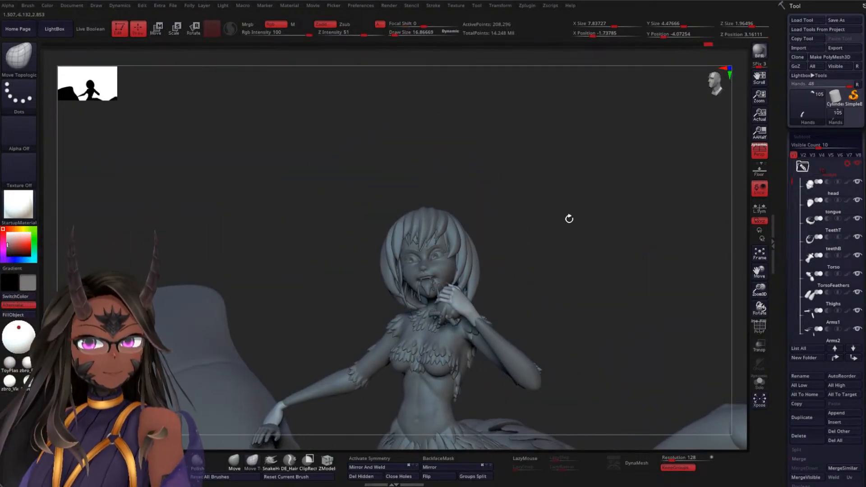
{"action": "left_click_drag", "start_coordinate": [569, 219], "coordinate": [568, 183], "text": "alt"}
{"action": "left_click_drag", "start_coordinate": [567, 250], "coordinate": [554, 166], "text": "alt"}
{"action": "left_click_drag", "start_coordinate": [569, 211], "coordinate": [608, 145], "text": "alt"}
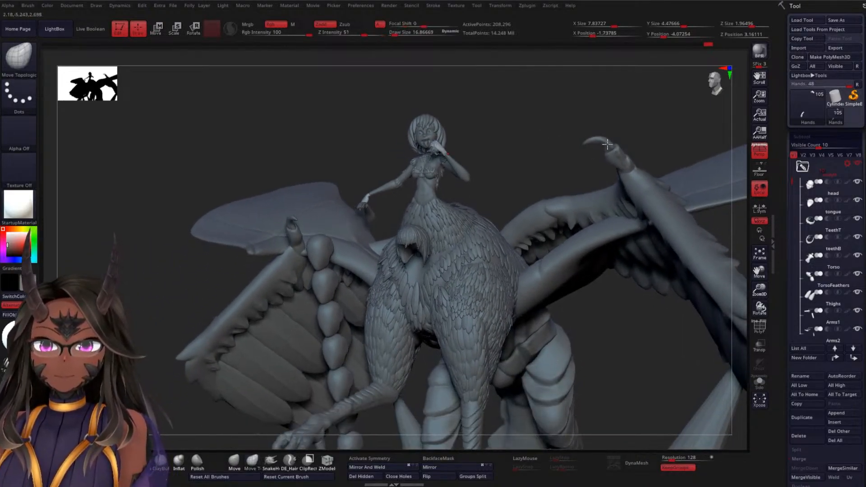
Hide the contents of the first three subtool folders, including the second head on the bird body
{"action": "left_click_drag", "start_coordinate": [792, 179], "coordinate": [794, 135]}
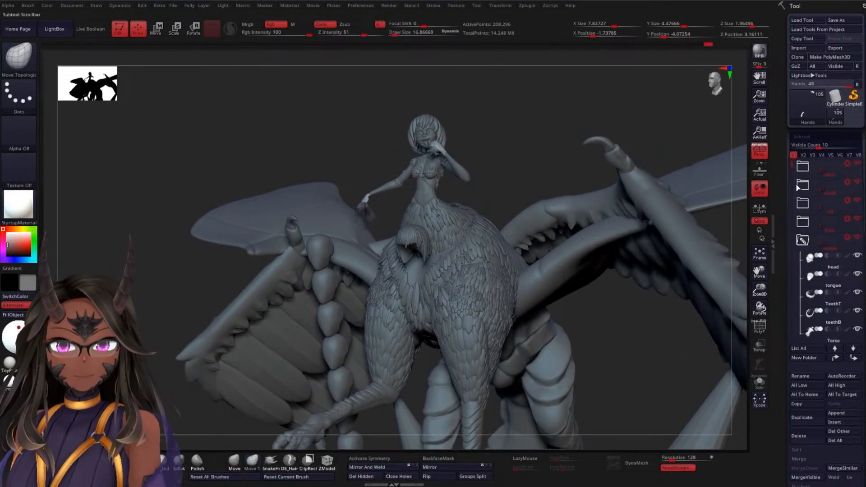
{"action": "left_click", "coordinate": [859, 164]}
{"action": "left_click", "coordinate": [858, 182]}
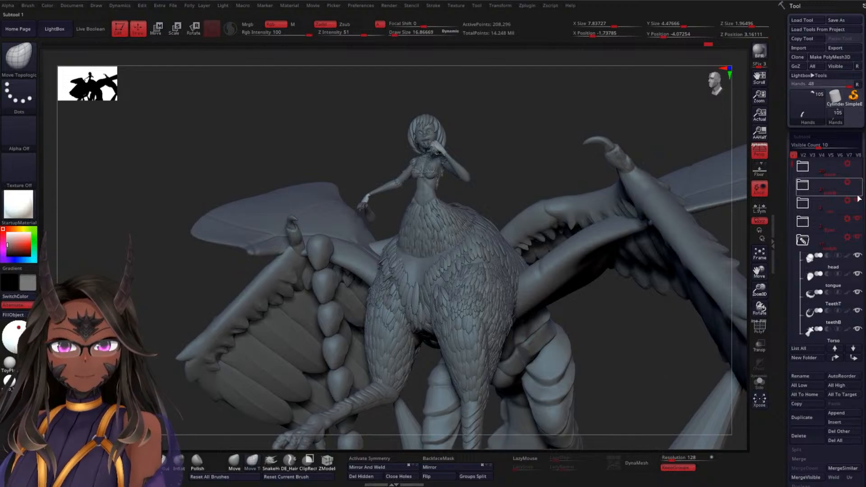
{"action": "left_click", "coordinate": [858, 199]}
Examine the whole winged creature's pose and silhouette from several sides, then the upper body and hands up close
{"action": "mouse_move", "coordinate": [490, 134]}
{"action": "left_mouse_down"}
{"action": "mouse_move", "coordinate": [503, 121]}
{"action": "mouse_move", "coordinate": [492, 96]}
{"action": "left_mouse_up"}
{"action": "left_click_drag", "start_coordinate": [290, 167], "coordinate": [518, 150]}
{"action": "left_click_drag", "start_coordinate": [608, 180], "coordinate": [626, 106], "text": "alt"}
{"action": "mouse_move", "coordinate": [627, 138]}
{"action": "left_mouse_down", "text": "alt"}
{"action": "mouse_move", "coordinate": [628, 129]}
{"action": "mouse_move", "coordinate": [621, 188]}
{"action": "left_mouse_up", "text": "alt"}
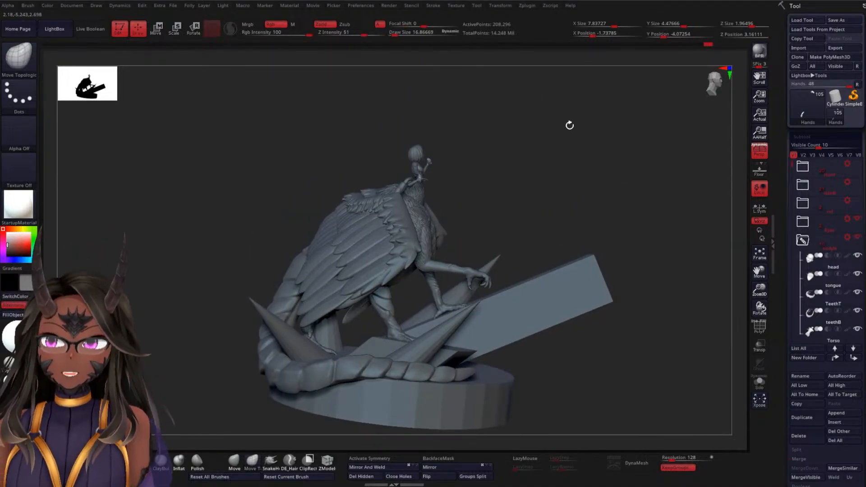
{"action": "left_click_drag", "start_coordinate": [554, 187], "coordinate": [559, 198], "text": "alt"}
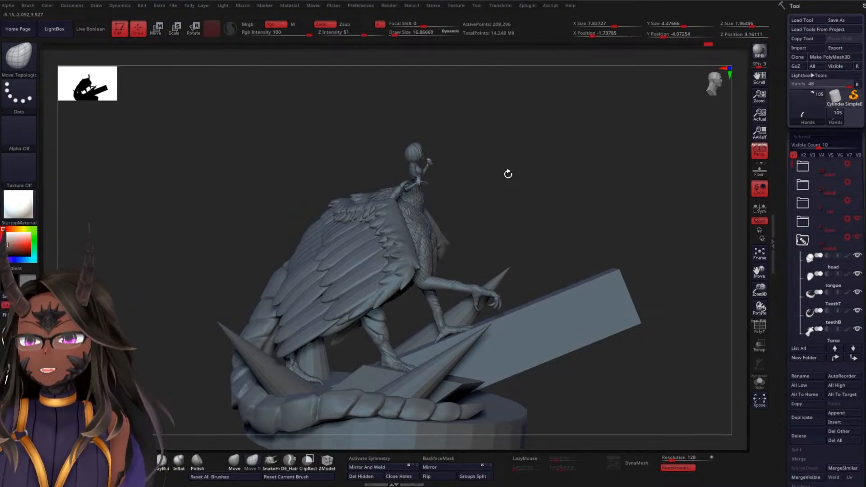
{"action": "mouse_move", "coordinate": [534, 170]}
{"action": "left_mouse_down", "text": "alt"}
{"action": "mouse_move", "coordinate": [534, 191]}
{"action": "mouse_move", "coordinate": [539, 149]}
{"action": "mouse_move", "coordinate": [562, 322]}
{"action": "left_mouse_up", "text": "alt"}
{"action": "left_click_drag", "start_coordinate": [566, 176], "coordinate": [596, 332], "text": "alt"}
{"action": "mouse_move", "coordinate": [619, 236]}
{"action": "left_mouse_down"}
{"action": "mouse_move", "coordinate": [608, 213]}
{"action": "mouse_move", "coordinate": [577, 245]}
{"action": "mouse_move", "coordinate": [543, 244]}
{"action": "mouse_move", "coordinate": [583, 224]}
{"action": "mouse_move", "coordinate": [598, 174]}
{"action": "mouse_move", "coordinate": [586, 137]}
{"action": "mouse_move", "coordinate": [549, 124]}
{"action": "mouse_move", "coordinate": [544, 134]}
{"action": "mouse_move", "coordinate": [539, 107]}
{"action": "mouse_move", "coordinate": [553, 112]}
{"action": "mouse_move", "coordinate": [539, 97]}
{"action": "mouse_move", "coordinate": [543, 80]}
{"action": "left_mouse_up"}
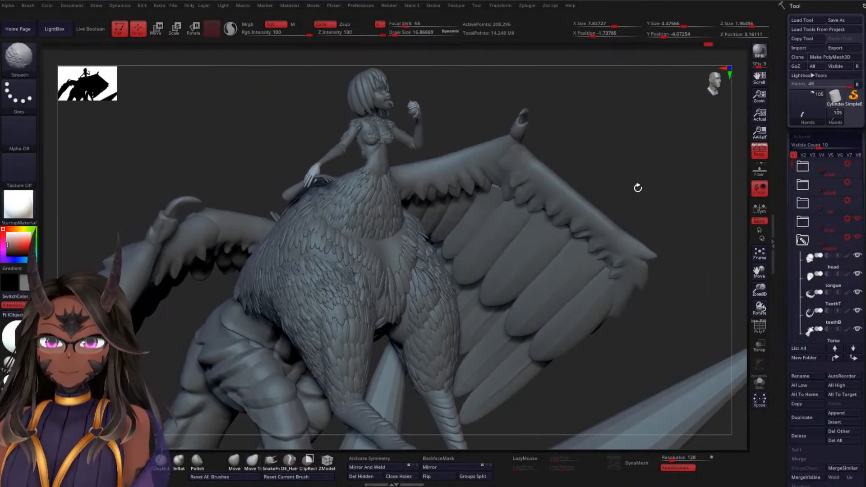
{"action": "left_click_drag", "start_coordinate": [638, 188], "coordinate": [643, 145], "text": "shift"}
{"action": "left_click_drag", "start_coordinate": [672, 193], "coordinate": [583, 207], "text": "alt"}
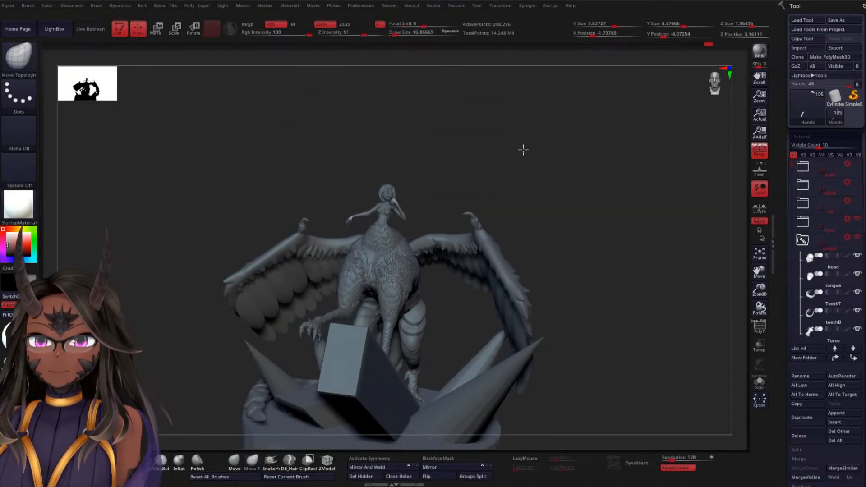
{"action": "mouse_move", "coordinate": [522, 149]}
{"action": "left_mouse_down", "text": "alt"}
{"action": "mouse_move", "coordinate": [540, 319]}
{"action": "mouse_move", "coordinate": [510, 180]}
{"action": "mouse_move", "coordinate": [545, 346]}
{"action": "mouse_move", "coordinate": [568, 248]}
{"action": "mouse_move", "coordinate": [555, 288]}
{"action": "mouse_move", "coordinate": [506, 294]}
{"action": "mouse_move", "coordinate": [568, 262]}
{"action": "mouse_move", "coordinate": [578, 242]}
{"action": "mouse_move", "coordinate": [560, 155]}
{"action": "mouse_move", "coordinate": [638, 130]}
{"action": "mouse_move", "coordinate": [378, 153]}
{"action": "left_mouse_up", "text": "alt"}
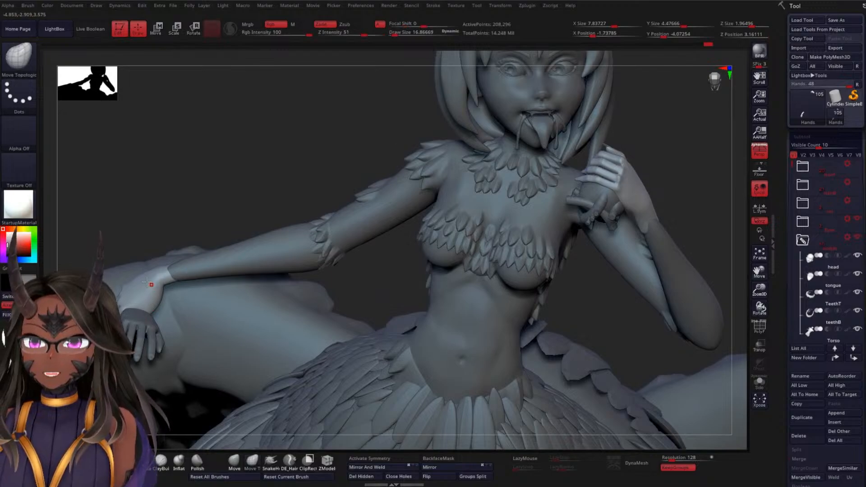
Inspect how the reposed arms, hands and torso sit on the bird body and between the wings from several angles
{"action": "left_click_drag", "start_coordinate": [276, 148], "coordinate": [372, 126]}
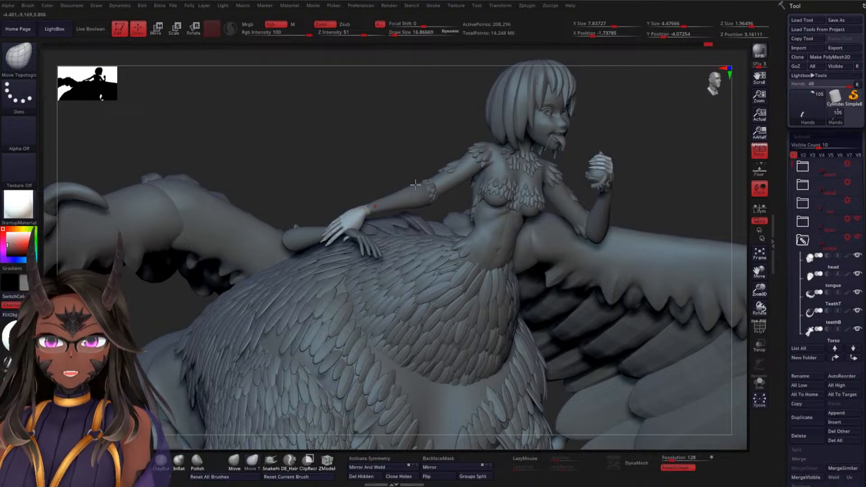
{"action": "left_click_drag", "start_coordinate": [419, 138], "coordinate": [536, 145]}
{"action": "mouse_move", "coordinate": [412, 160]}
{"action": "left_mouse_down"}
{"action": "mouse_move", "coordinate": [408, 149]}
{"action": "mouse_move", "coordinate": [442, 151]}
{"action": "mouse_move", "coordinate": [450, 122]}
{"action": "mouse_move", "coordinate": [431, 161]}
{"action": "mouse_move", "coordinate": [451, 207]}
{"action": "mouse_move", "coordinate": [323, 260]}
{"action": "mouse_move", "coordinate": [563, 203]}
{"action": "left_mouse_up"}
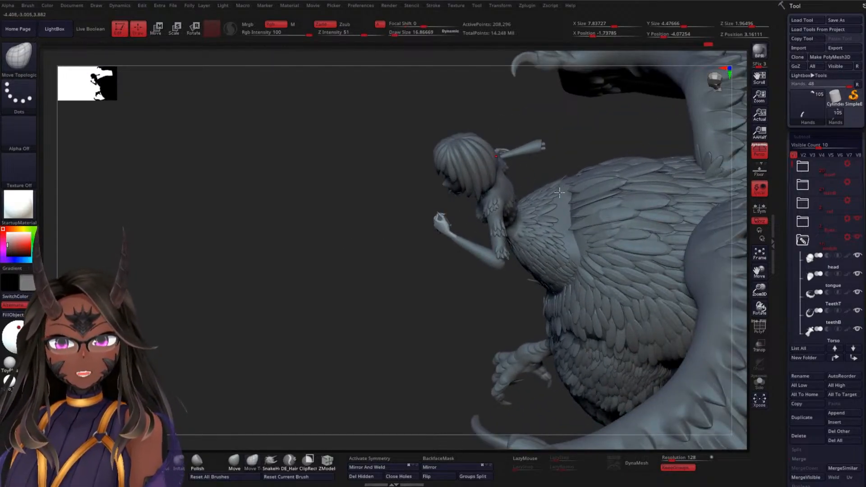
{"action": "left_click_drag", "start_coordinate": [297, 264], "coordinate": [338, 305]}
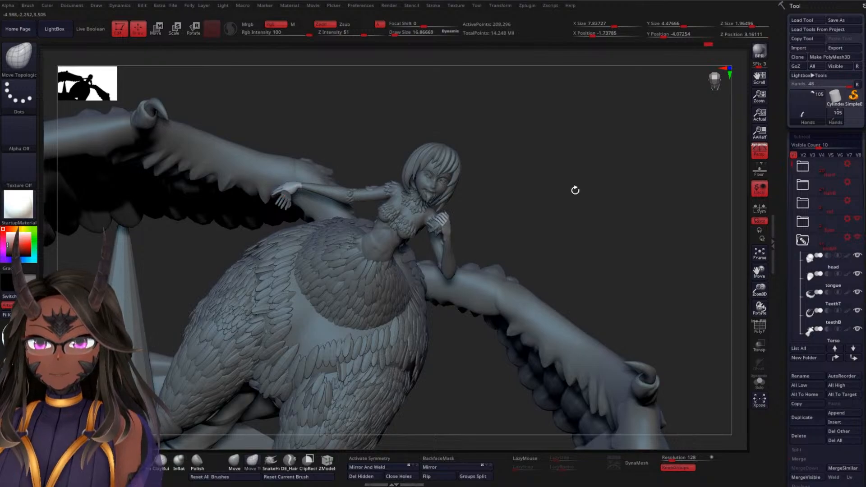
{"action": "left_click_drag", "start_coordinate": [576, 190], "coordinate": [520, 129]}
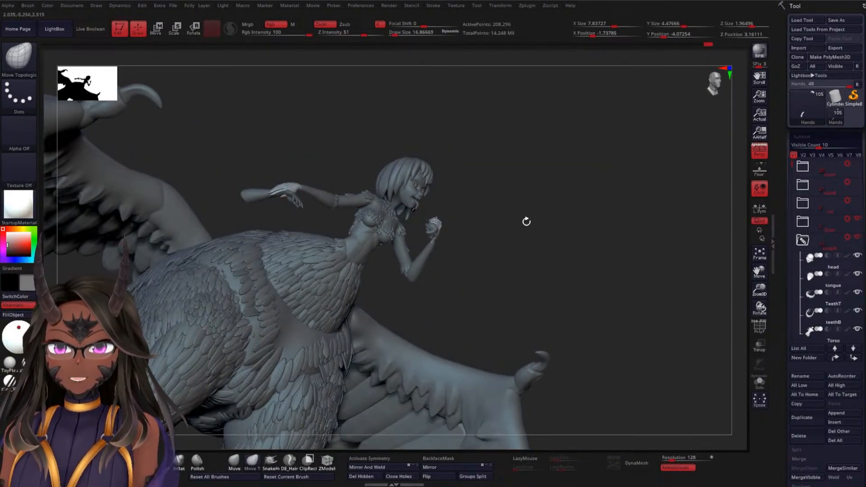
{"action": "left_click_drag", "start_coordinate": [526, 235], "coordinate": [534, 117]}
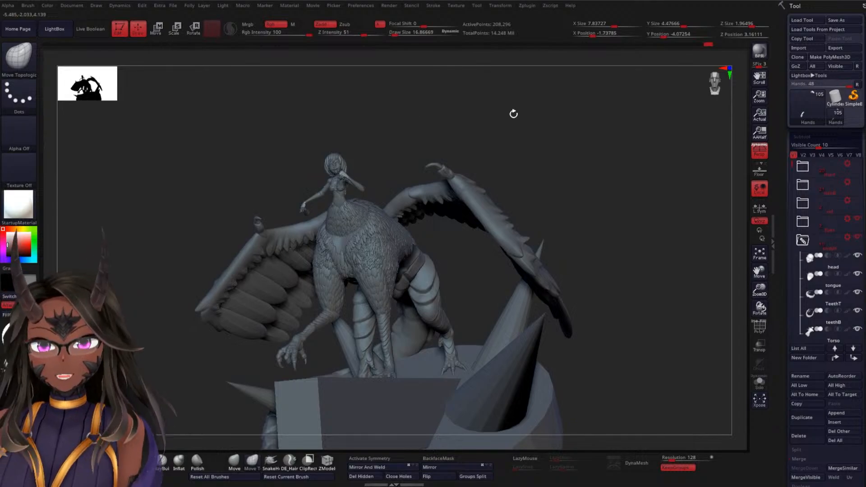
Examine the legs, clawed feet and tail against the round base, its blocks and spikes, from the front, sides and close up
{"action": "mouse_move", "coordinate": [602, 126]}
{"action": "left_mouse_down"}
{"action": "mouse_move", "coordinate": [570, 242]}
{"action": "mouse_move", "coordinate": [573, 133]}
{"action": "left_mouse_up"}
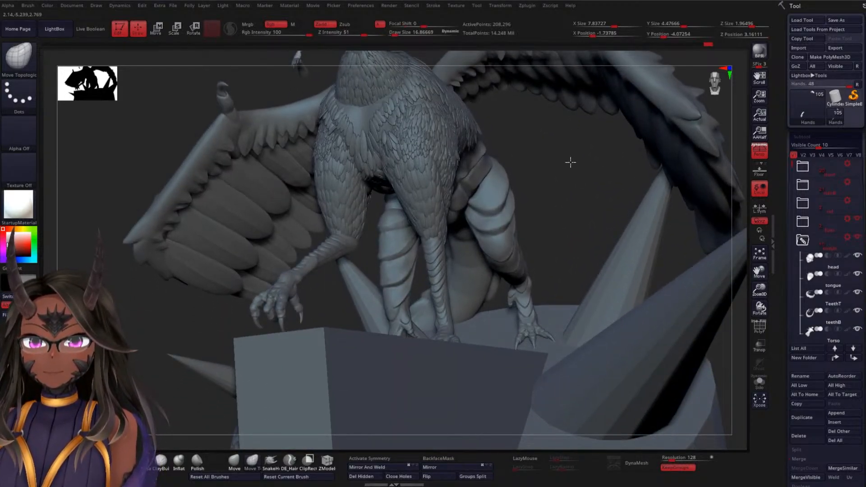
{"action": "left_click_drag", "start_coordinate": [570, 163], "coordinate": [585, 128]}
{"action": "left_click_drag", "start_coordinate": [496, 150], "coordinate": [650, 133]}
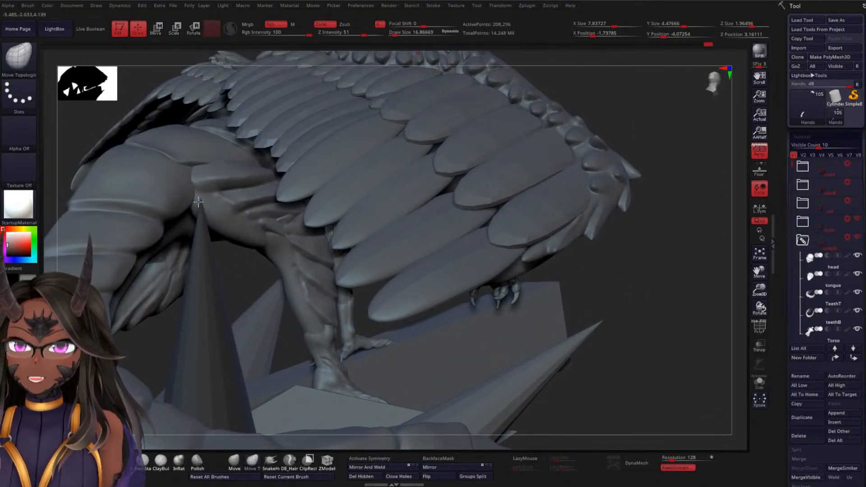
{"action": "left_click_drag", "start_coordinate": [650, 262], "coordinate": [506, 195], "text": "alt"}
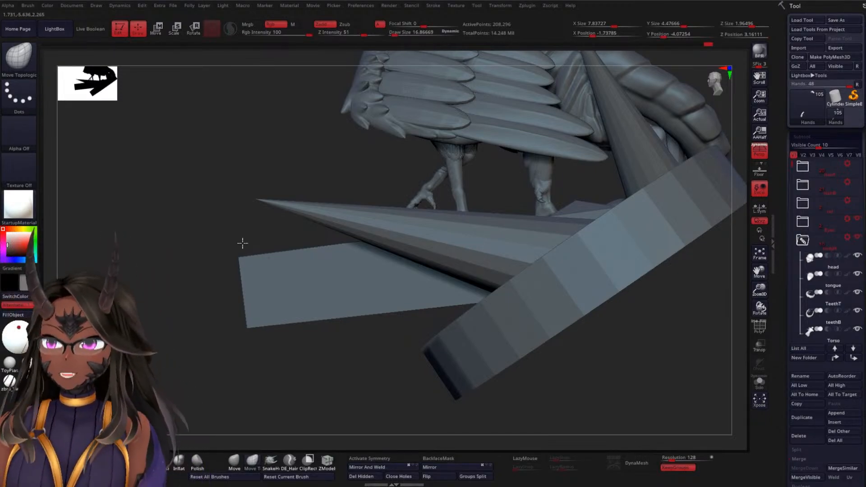
{"action": "left_click_drag", "start_coordinate": [229, 224], "coordinate": [292, 197]}
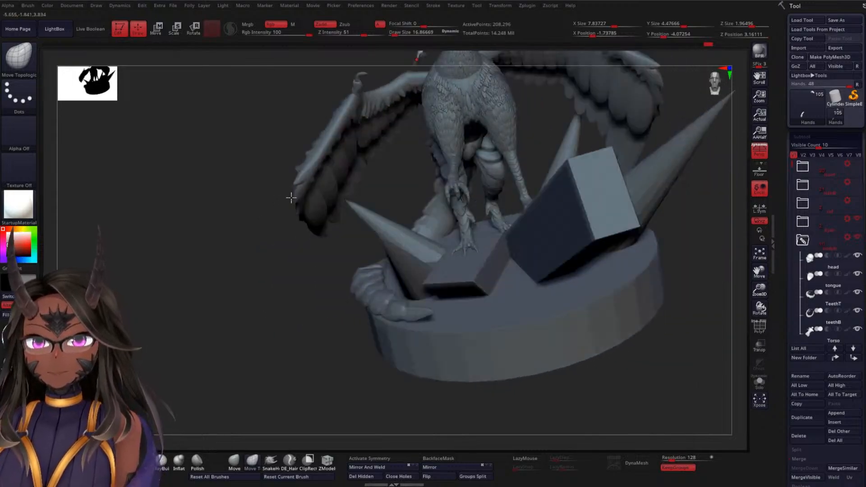
{"action": "left_click_drag", "start_coordinate": [239, 286], "coordinate": [325, 308], "text": "alt"}
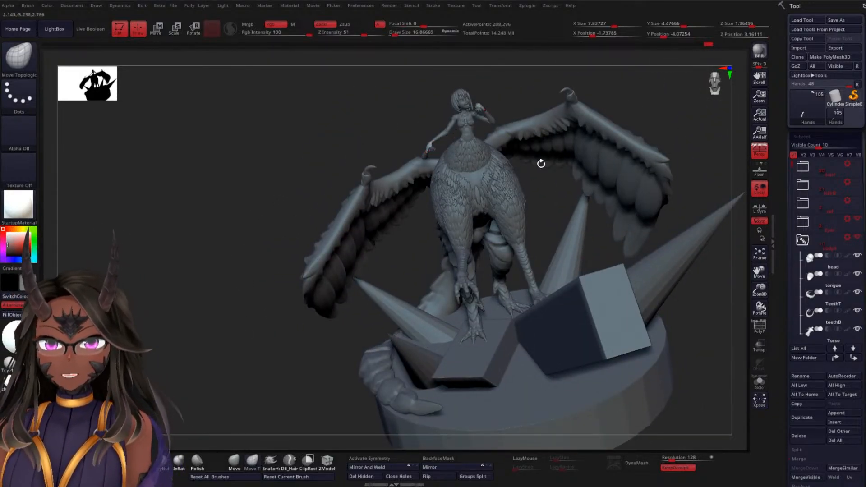
{"action": "mouse_move", "coordinate": [252, 253]}
{"action": "left_mouse_down"}
{"action": "mouse_move", "coordinate": [216, 209]}
{"action": "mouse_move", "coordinate": [245, 236]}
{"action": "mouse_move", "coordinate": [236, 239]}
{"action": "mouse_move", "coordinate": [257, 201]}
{"action": "mouse_move", "coordinate": [286, 190]}
{"action": "left_mouse_up"}
{"action": "mouse_move", "coordinate": [523, 118]}
{"action": "left_mouse_down", "text": "alt"}
{"action": "mouse_move", "coordinate": [551, 258]}
{"action": "mouse_move", "coordinate": [464, 130]}
{"action": "mouse_move", "coordinate": [554, 120]}
{"action": "mouse_move", "coordinate": [559, 210]}
{"action": "mouse_move", "coordinate": [549, 137]}
{"action": "mouse_move", "coordinate": [518, 189]}
{"action": "mouse_move", "coordinate": [453, 236]}
{"action": "left_mouse_up", "text": "alt"}
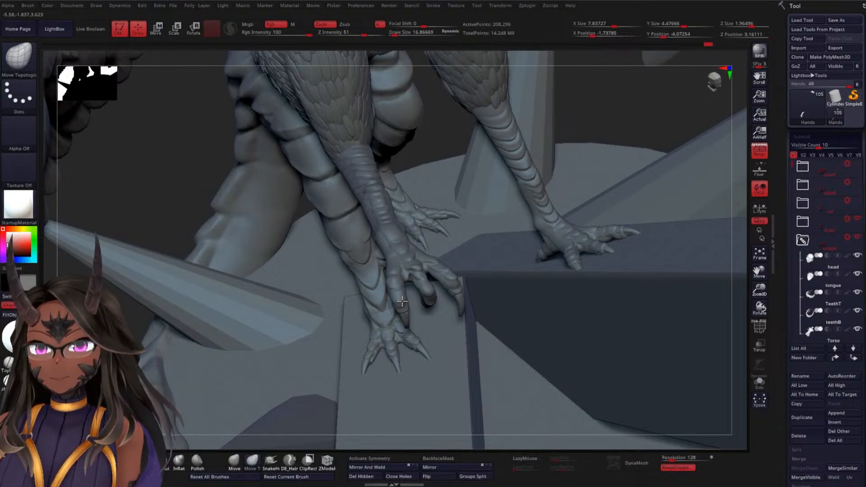
{"action": "left_click_drag", "start_coordinate": [615, 121], "coordinate": [600, 138]}
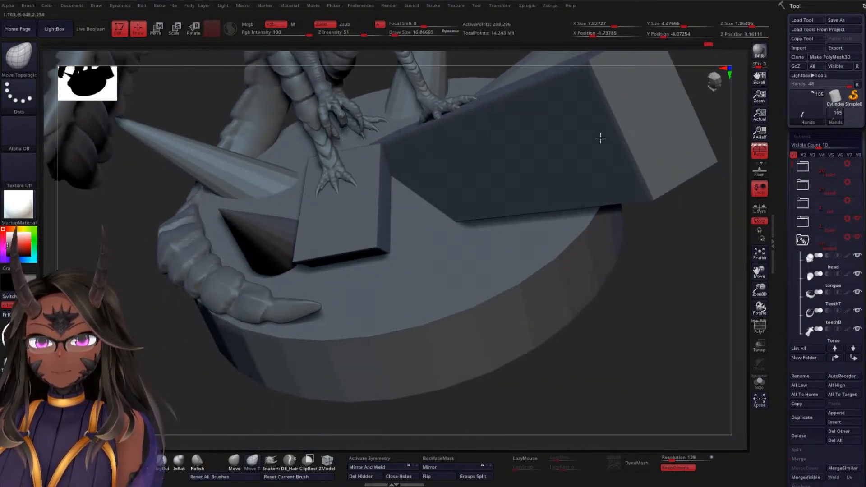
{"action": "left_click_drag", "start_coordinate": [662, 235], "coordinate": [613, 181]}
{"action": "left_click_drag", "start_coordinate": [485, 201], "coordinate": [674, 174]}
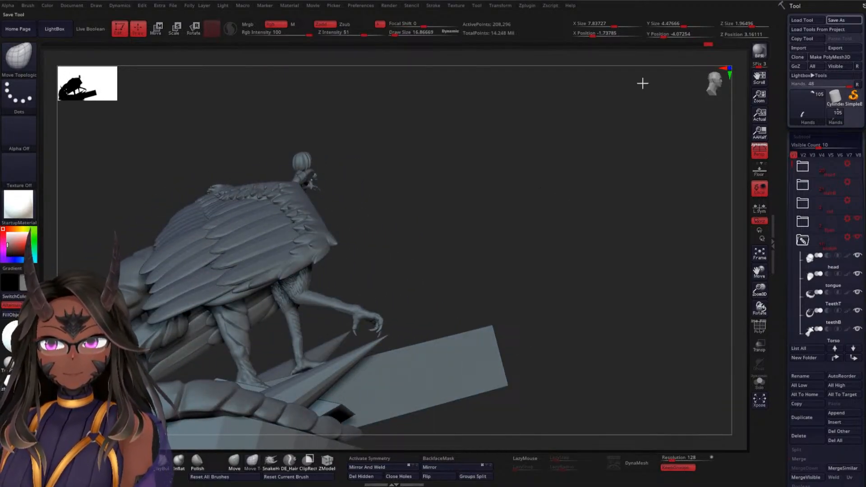
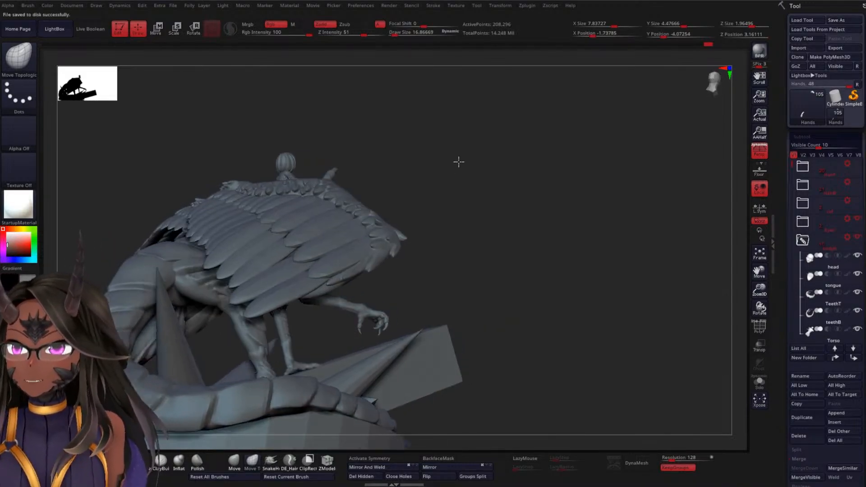
Mask the raised hand holding the heart so that only the lowered hand stays editable
{"action": "left_click_drag", "start_coordinate": [459, 160], "coordinate": [445, 207]}
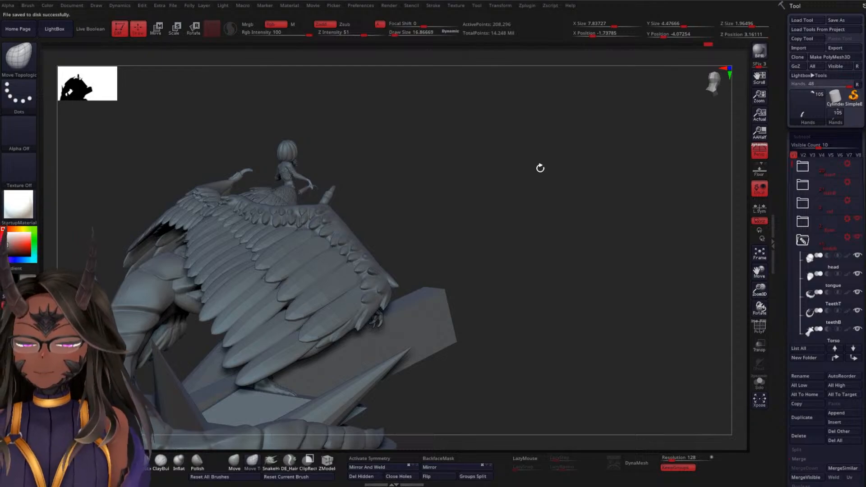
{"action": "left_click_drag", "start_coordinate": [540, 168], "coordinate": [582, 138]}
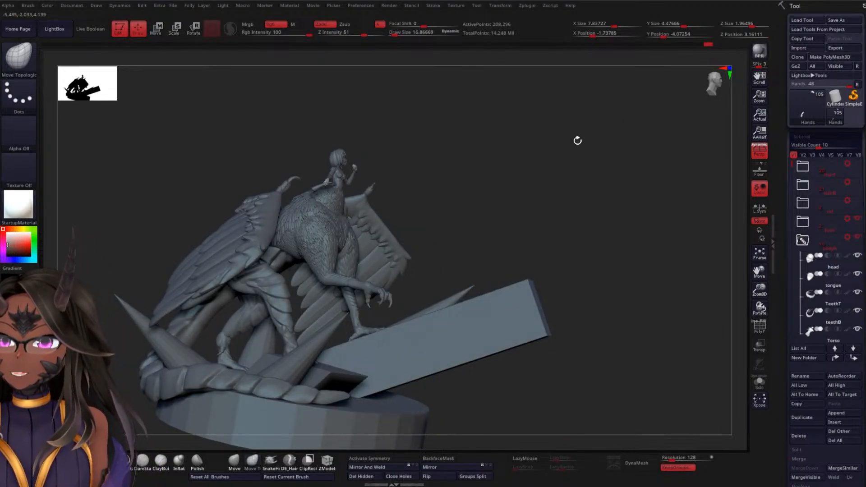
{"action": "mouse_move", "coordinate": [574, 179]}
{"action": "left_mouse_down"}
{"action": "mouse_move", "coordinate": [559, 248]}
{"action": "mouse_move", "coordinate": [556, 179]}
{"action": "left_mouse_up"}
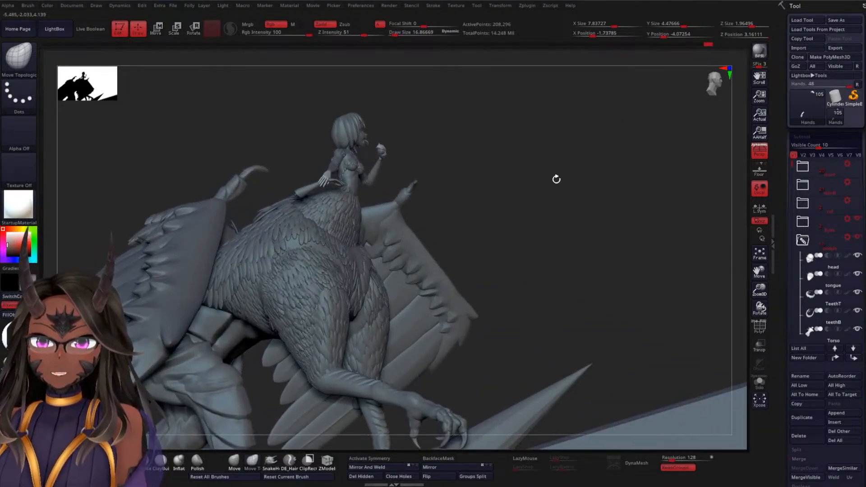
{"action": "mouse_move", "coordinate": [576, 135]}
{"action": "left_mouse_down"}
{"action": "mouse_move", "coordinate": [593, 249]}
{"action": "mouse_move", "coordinate": [569, 147]}
{"action": "mouse_move", "coordinate": [581, 194]}
{"action": "mouse_move", "coordinate": [546, 142]}
{"action": "mouse_move", "coordinate": [555, 246]}
{"action": "mouse_move", "coordinate": [561, 221]}
{"action": "left_mouse_up"}
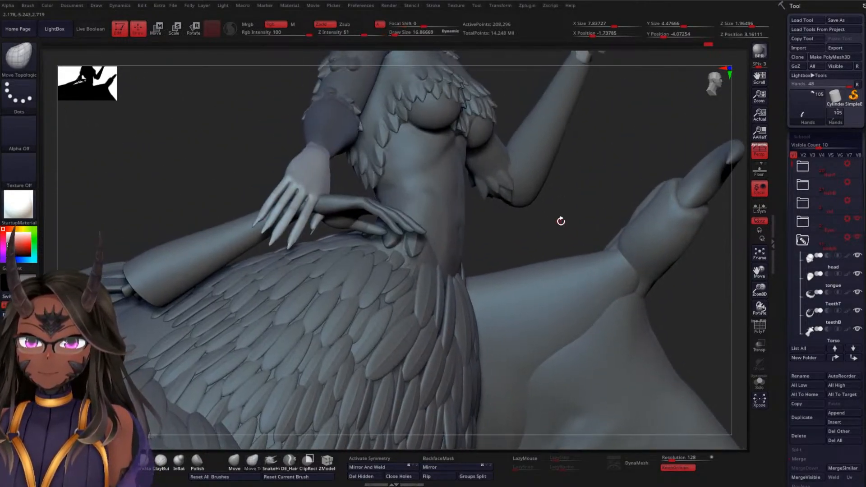
{"action": "mouse_move", "coordinate": [595, 185]}
{"action": "left_mouse_down"}
{"action": "mouse_move", "coordinate": [586, 186]}
{"action": "mouse_move", "coordinate": [584, 141]}
{"action": "mouse_move", "coordinate": [586, 177]}
{"action": "mouse_move", "coordinate": [574, 179]}
{"action": "left_mouse_up"}
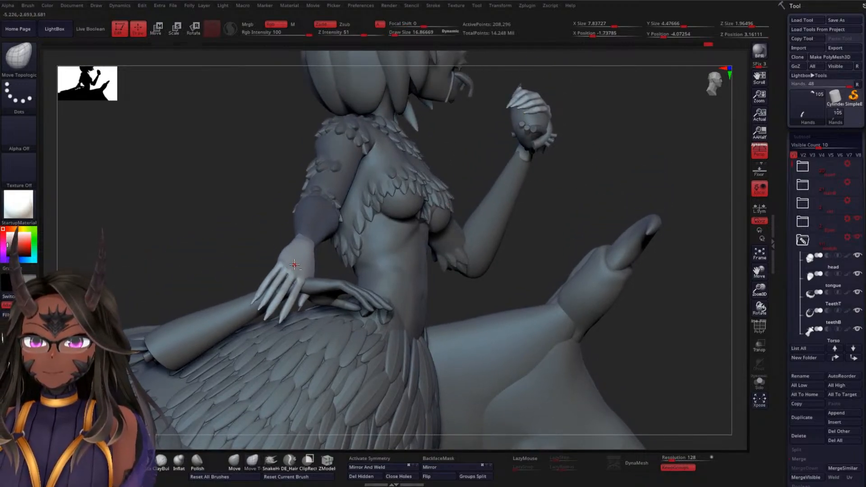
{"action": "key", "text": "ctrl"}
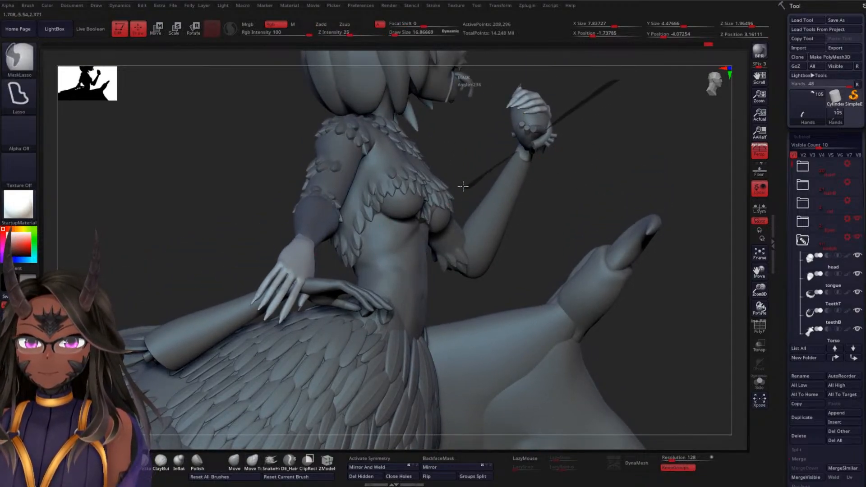
{"action": "left_click_drag", "start_coordinate": [463, 186], "coordinate": [529, 81], "text": "ctrl"}
{"action": "mouse_move", "coordinate": [588, 157]}
{"action": "left_mouse_down", "text": "ctrl"}
{"action": "mouse_move", "coordinate": [476, 89]}
{"action": "mouse_move", "coordinate": [605, 124]}
{"action": "left_mouse_up", "text": "ctrl"}
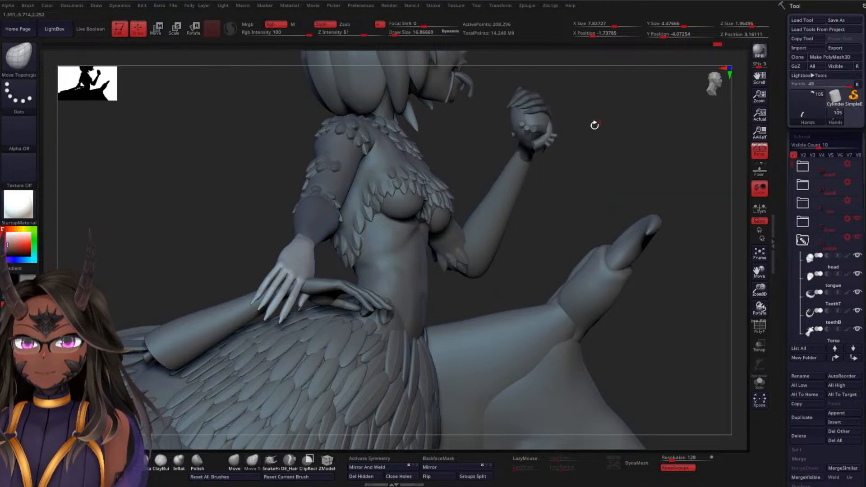
{"action": "left_click_drag", "start_coordinate": [615, 158], "coordinate": [649, 104], "text": "alt"}
Rotate the unmasked lowered hand at its wrist so it closes over the severed arm
{"action": "left_click_drag", "start_coordinate": [290, 178], "coordinate": [331, 173]}
{"action": "key", "text": "w"}
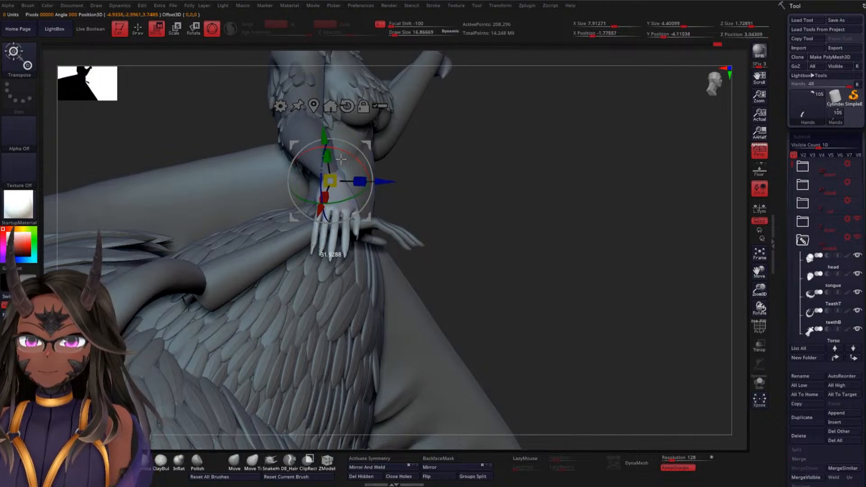
{"action": "mouse_move", "coordinate": [383, 150]}
{"action": "left_mouse_down"}
{"action": "mouse_move", "coordinate": [484, 204]}
{"action": "mouse_move", "coordinate": [374, 177]}
{"action": "mouse_move", "coordinate": [386, 181]}
{"action": "left_mouse_up"}
{"action": "left_click_drag", "start_coordinate": [468, 122], "coordinate": [451, 112]}
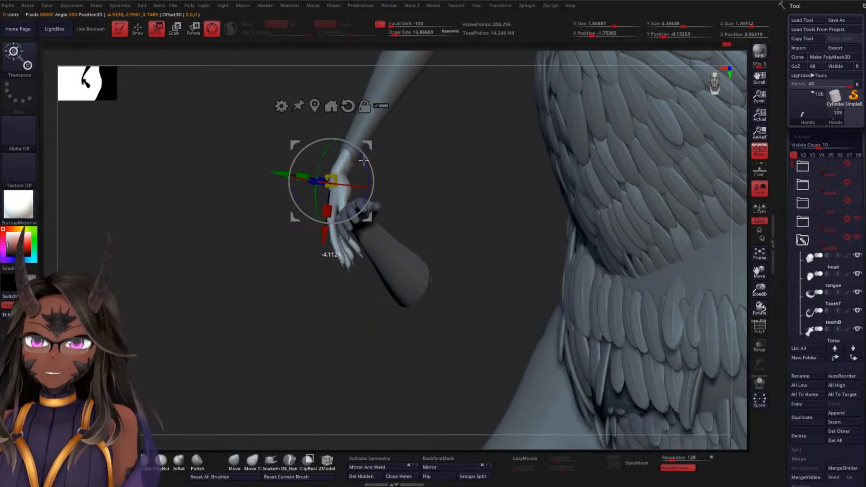
{"action": "mouse_move", "coordinate": [298, 258]}
{"action": "left_mouse_down"}
{"action": "mouse_move", "coordinate": [483, 146]}
{"action": "mouse_move", "coordinate": [437, 122]}
{"action": "mouse_move", "coordinate": [433, 87]}
{"action": "mouse_move", "coordinate": [460, 180]}
{"action": "mouse_move", "coordinate": [495, 148]}
{"action": "mouse_move", "coordinate": [370, 205]}
{"action": "left_mouse_up"}
Merge the severed arm's Hands1 subtool down with the PM3D_Cylinder3D1_1 bone piece below it
{"action": "left_click", "coordinate": [312, 280], "text": "alt"}
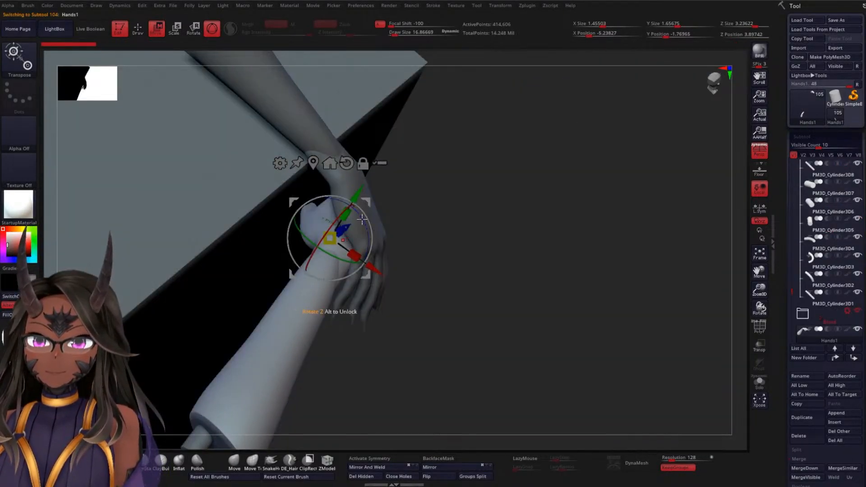
{"action": "left_click_drag", "start_coordinate": [793, 291], "coordinate": [795, 315]}
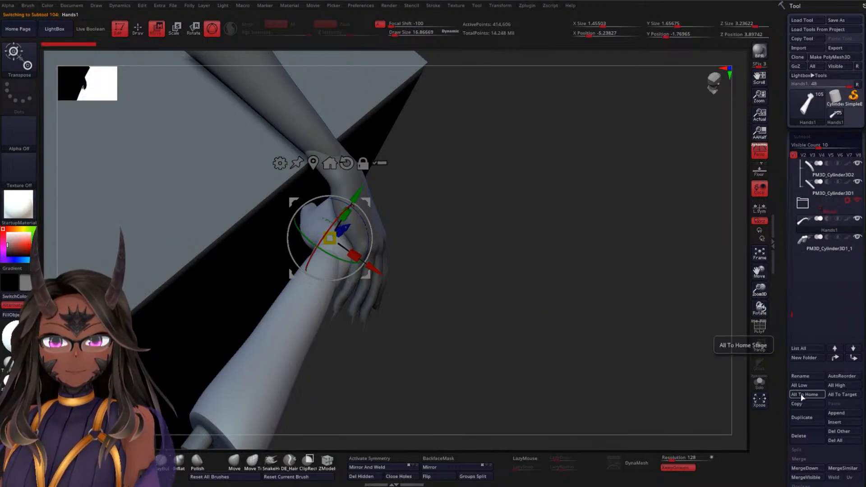
{"action": "left_click_drag", "start_coordinate": [786, 386], "coordinate": [787, 227]}
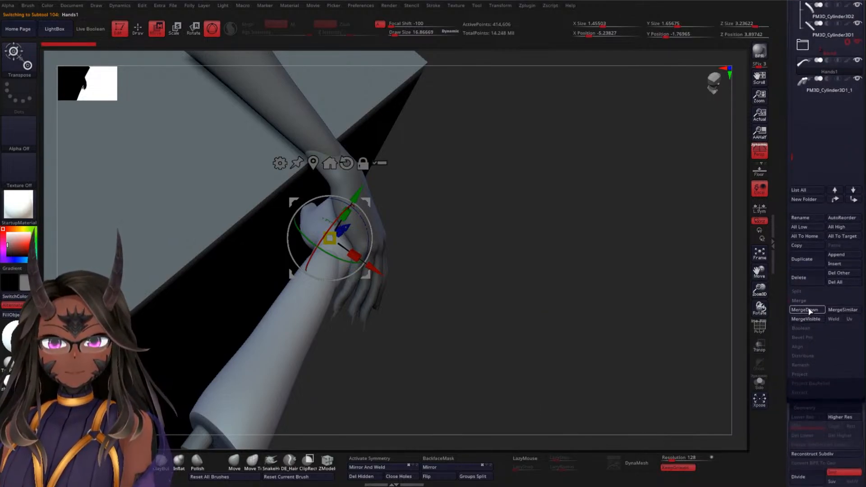
{"action": "left_click", "coordinate": [804, 310]}
{"action": "left_click", "coordinate": [723, 329]}
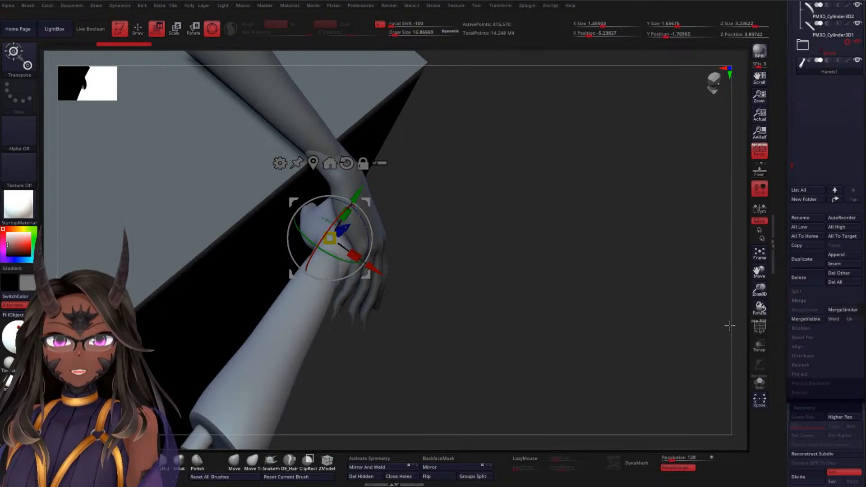
Rotate and move the severed arm so its wrist sits crosswise in the grip of the lowered hand
{"action": "left_click_drag", "start_coordinate": [568, 242], "coordinate": [441, 213]}
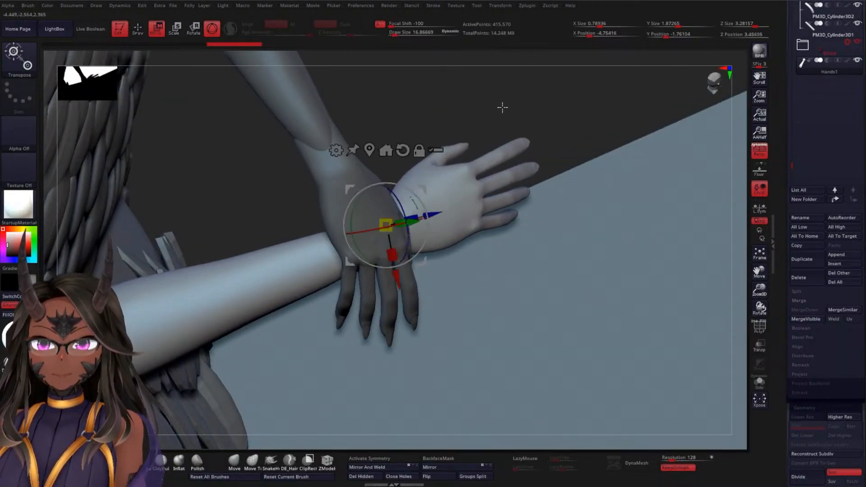
{"action": "left_click_drag", "start_coordinate": [502, 106], "coordinate": [384, 176]}
{"action": "left_click_drag", "start_coordinate": [346, 259], "coordinate": [322, 283]}
{"action": "left_click_drag", "start_coordinate": [234, 315], "coordinate": [404, 235]}
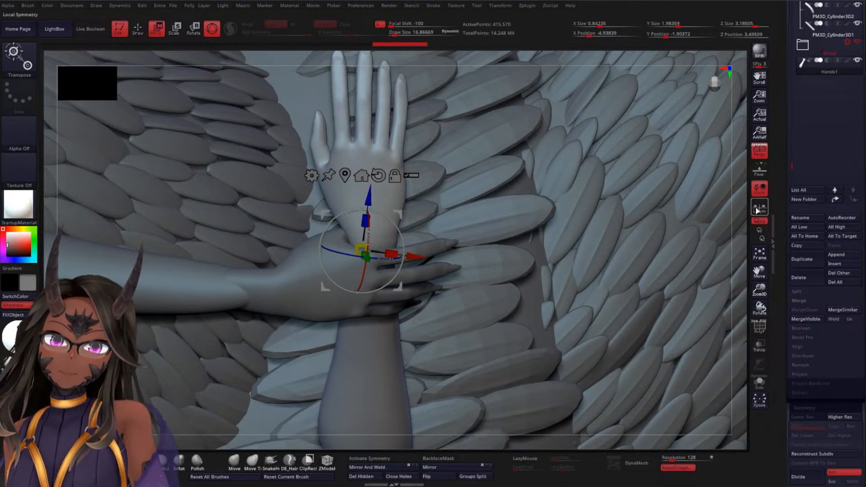
{"action": "left_click_drag", "start_coordinate": [737, 249], "coordinate": [678, 136], "text": "alt"}
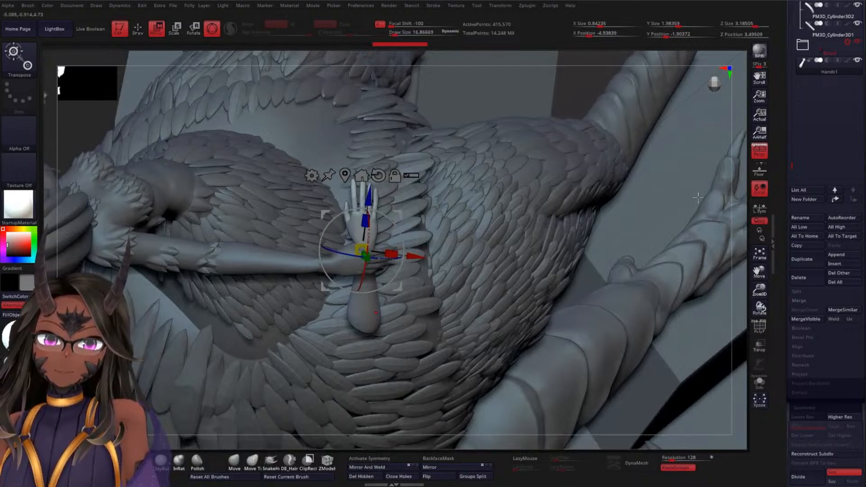
{"action": "key", "text": "q"}
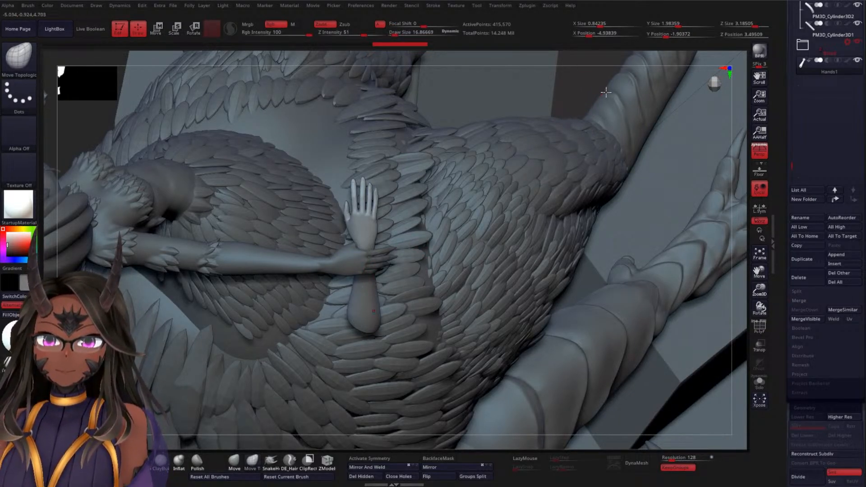
Make the Hands subtool active and hide the contents of the other subtool folders to isolate the two hands
{"action": "left_click_drag", "start_coordinate": [743, 155], "coordinate": [483, 195]}
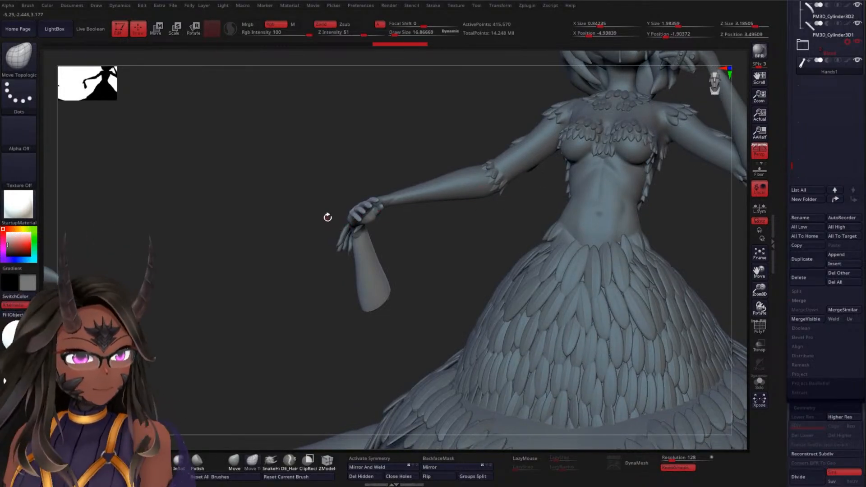
{"action": "mouse_move", "coordinate": [304, 211]}
{"action": "left_mouse_down"}
{"action": "mouse_move", "coordinate": [253, 237]}
{"action": "mouse_move", "coordinate": [282, 195]}
{"action": "mouse_move", "coordinate": [277, 187]}
{"action": "mouse_move", "coordinate": [291, 245]}
{"action": "left_mouse_up"}
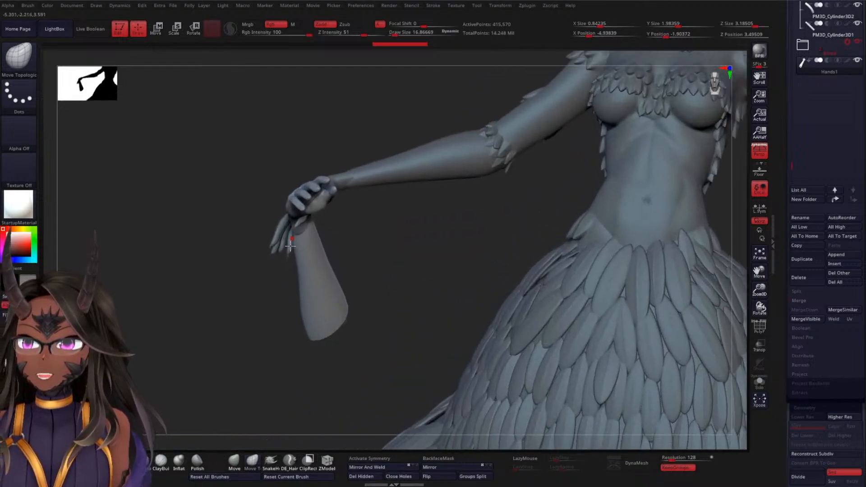
{"action": "mouse_move", "coordinate": [207, 257]}
{"action": "left_mouse_down"}
{"action": "mouse_move", "coordinate": [226, 199]}
{"action": "mouse_move", "coordinate": [251, 262]}
{"action": "mouse_move", "coordinate": [229, 246]}
{"action": "mouse_move", "coordinate": [242, 234]}
{"action": "mouse_move", "coordinate": [304, 252]}
{"action": "mouse_move", "coordinate": [444, 183]}
{"action": "mouse_move", "coordinate": [433, 190]}
{"action": "mouse_move", "coordinate": [507, 190]}
{"action": "mouse_move", "coordinate": [521, 204]}
{"action": "left_mouse_up"}
{"action": "left_click_drag", "start_coordinate": [556, 126], "coordinate": [437, 158], "text": "alt"}
{"action": "left_click_drag", "start_coordinate": [510, 120], "coordinate": [528, 198], "text": "alt"}
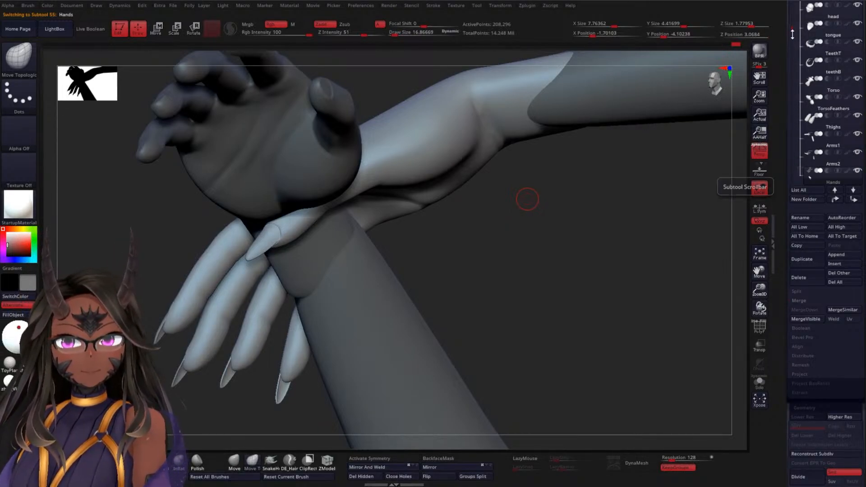
{"action": "scroll", "coordinate": [819, 18], "scroll_direction": "up", "scroll_amount": 3}
{"action": "mouse_move", "coordinate": [819, 14]}
{"action": "left_click", "coordinate": [813, 84]}
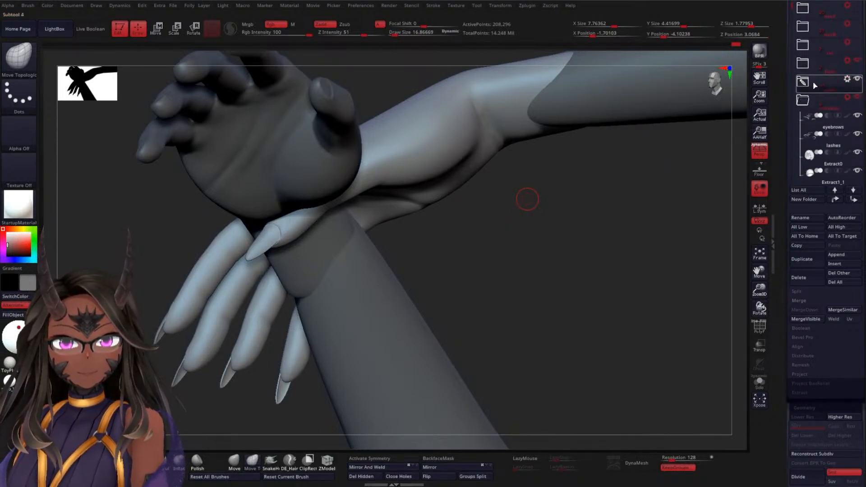
{"action": "left_click", "coordinate": [824, 80]}
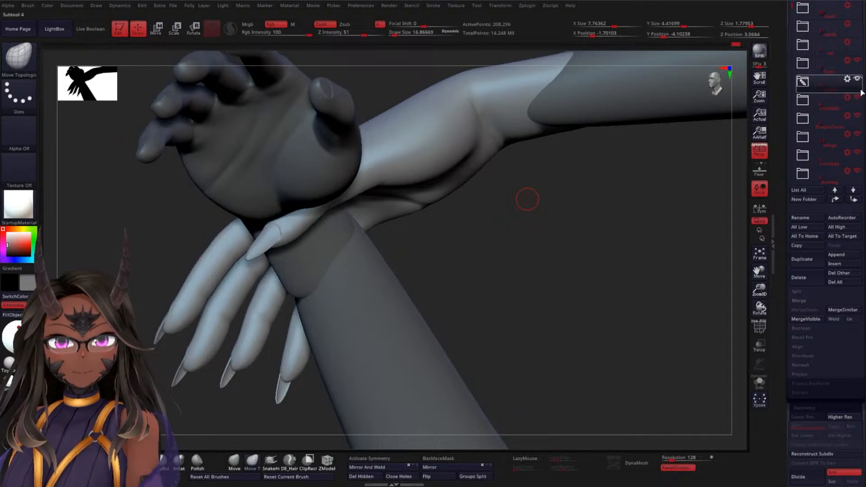
{"action": "left_click", "coordinate": [831, 83]}
{"action": "mouse_move", "coordinate": [830, 85]}
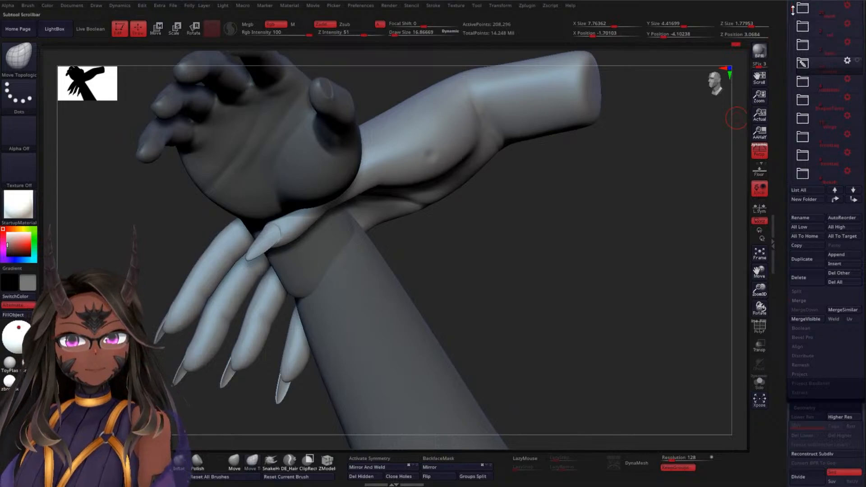
{"action": "mouse_move", "coordinate": [793, 10]}
{"action": "left_mouse_down"}
{"action": "mouse_move", "coordinate": [795, 127]}
{"action": "mouse_move", "coordinate": [794, 28]}
{"action": "mouse_move", "coordinate": [794, 48]}
{"action": "left_mouse_up"}
Hide the arms, thighs, torso, torso feathers, teeth, tongue and head within the figure's folder, leaving its hands visible
{"action": "left_click", "coordinate": [804, 10]}
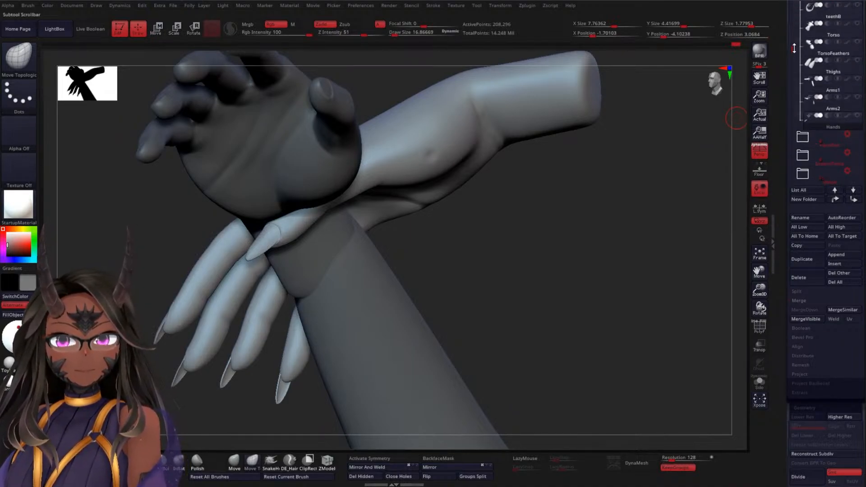
{"action": "left_click", "coordinate": [821, 121]}
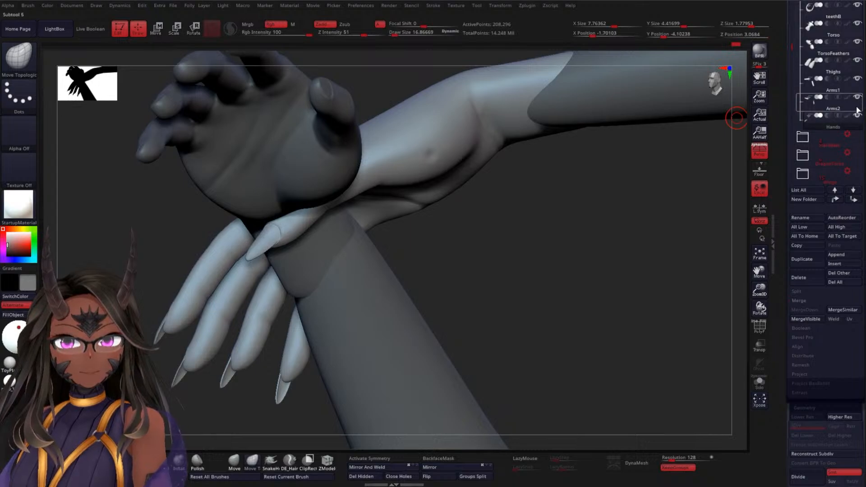
{"action": "left_click", "coordinate": [859, 92]}
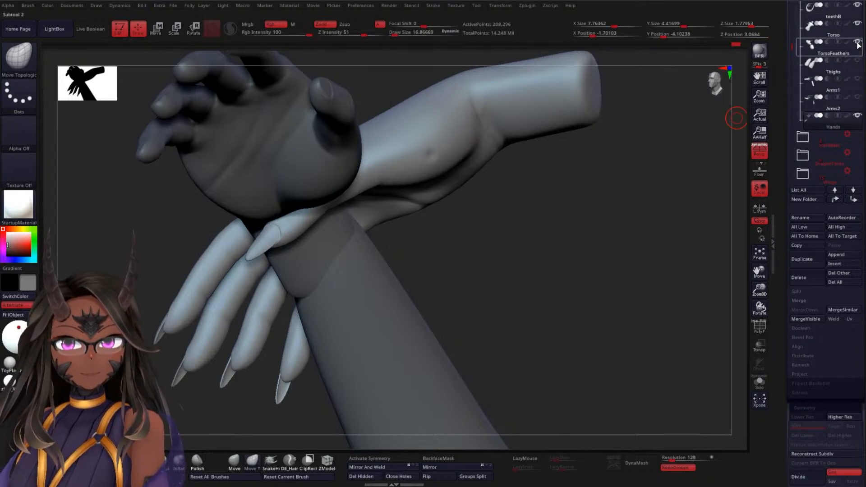
{"action": "left_click", "coordinate": [822, 42]}
{"action": "scroll", "coordinate": [844, 73], "scroll_direction": "up", "scroll_amount": 5}
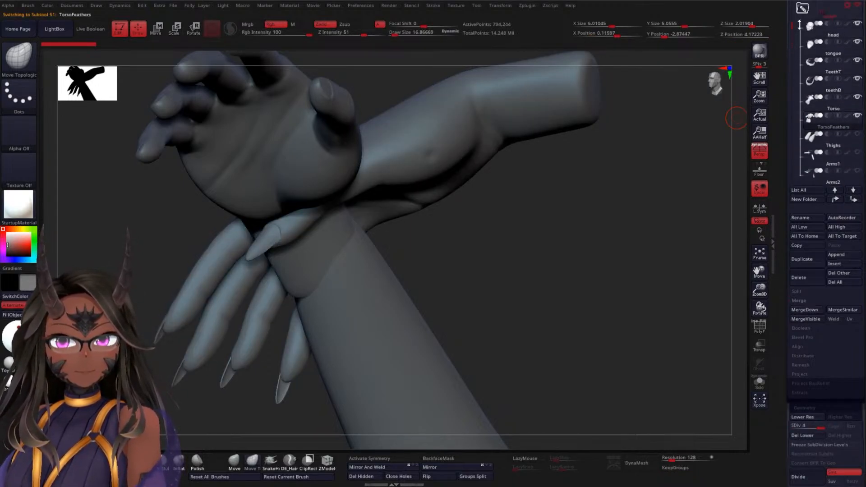
{"action": "left_click", "coordinate": [862, 85]}
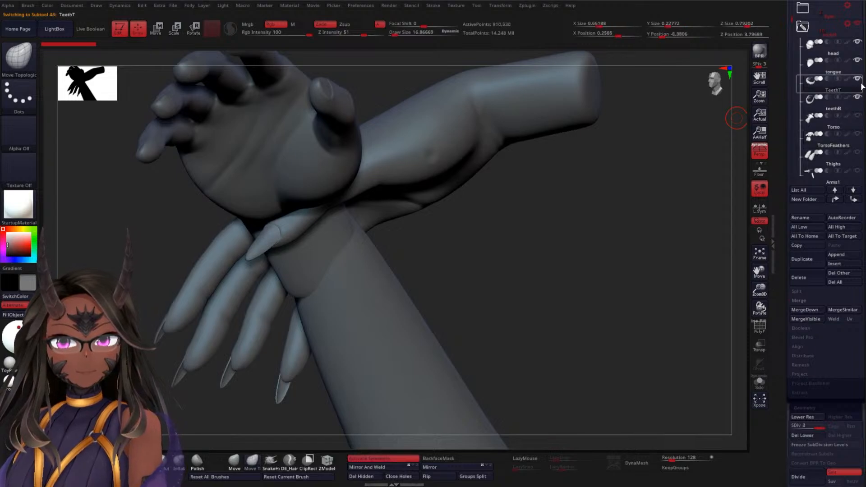
{"action": "left_click", "coordinate": [861, 68]}
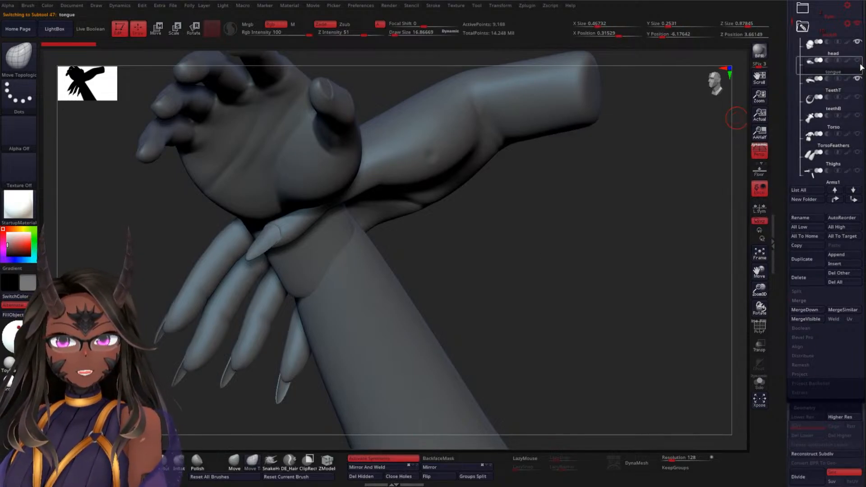
{"action": "left_click_drag", "start_coordinate": [586, 212], "coordinate": [588, 126]}
{"action": "left_click_drag", "start_coordinate": [590, 94], "coordinate": [650, 141]}
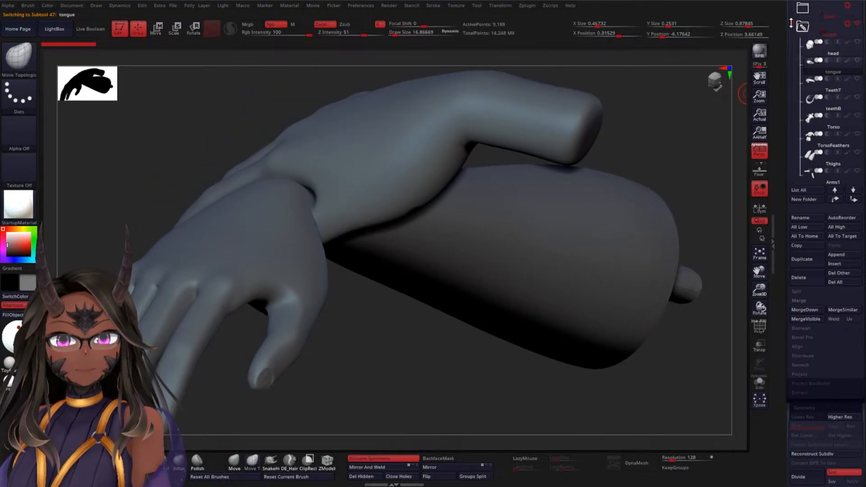
Select the Hands subtool, enlarge the brush to about 57 and smooth the thumb base of the gripping hand
{"action": "left_click_drag", "start_coordinate": [791, 23], "coordinate": [791, 54]}
{"action": "left_click", "coordinate": [822, 84]}
{"action": "left_click_drag", "start_coordinate": [720, 143], "coordinate": [720, 65]}
{"action": "key", "text": "space"}
{"action": "left_click", "coordinate": [587, 240]}
{"action": "left_click_drag", "start_coordinate": [401, 199], "coordinate": [415, 209], "text": "shift"}
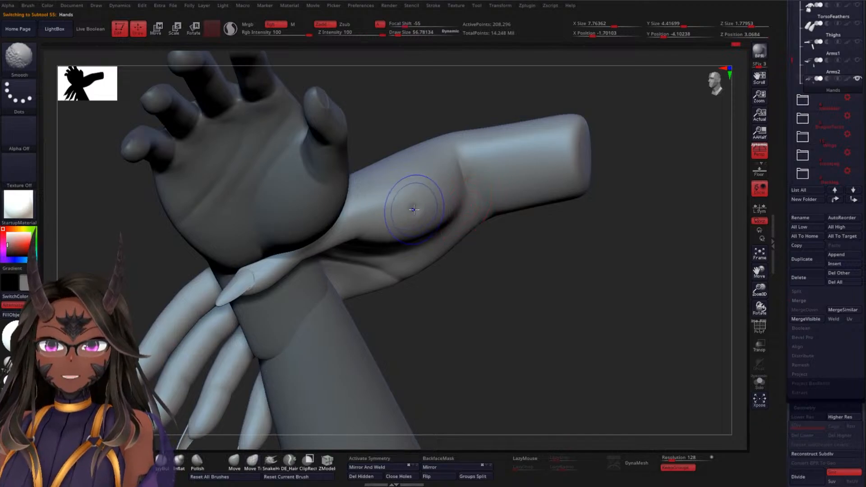
Lasso-mask the thumb of the gripping hand and invert the mask so only the thumb remains editable
{"action": "mouse_move", "coordinate": [537, 245]}
{"action": "left_mouse_down"}
{"action": "mouse_move", "coordinate": [599, 230]}
{"action": "mouse_move", "coordinate": [546, 257]}
{"action": "mouse_move", "coordinate": [512, 201]}
{"action": "mouse_move", "coordinate": [507, 130]}
{"action": "mouse_move", "coordinate": [503, 187]}
{"action": "mouse_move", "coordinate": [501, 158]}
{"action": "left_mouse_up"}
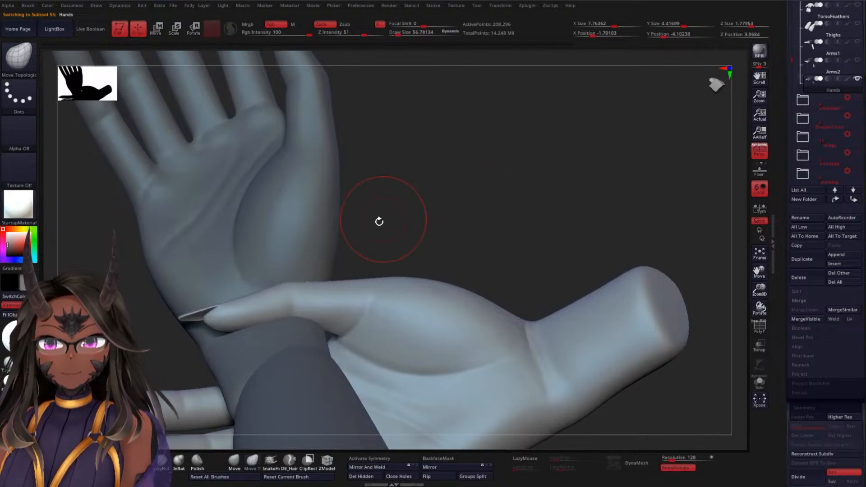
{"action": "mouse_move", "coordinate": [418, 192]}
{"action": "left_mouse_down", "text": "ctrl"}
{"action": "mouse_move", "coordinate": [385, 188]}
{"action": "mouse_move", "coordinate": [137, 306]}
{"action": "mouse_move", "coordinate": [166, 356]}
{"action": "mouse_move", "coordinate": [260, 361]}
{"action": "mouse_move", "coordinate": [346, 334]}
{"action": "left_mouse_up", "text": "ctrl"}
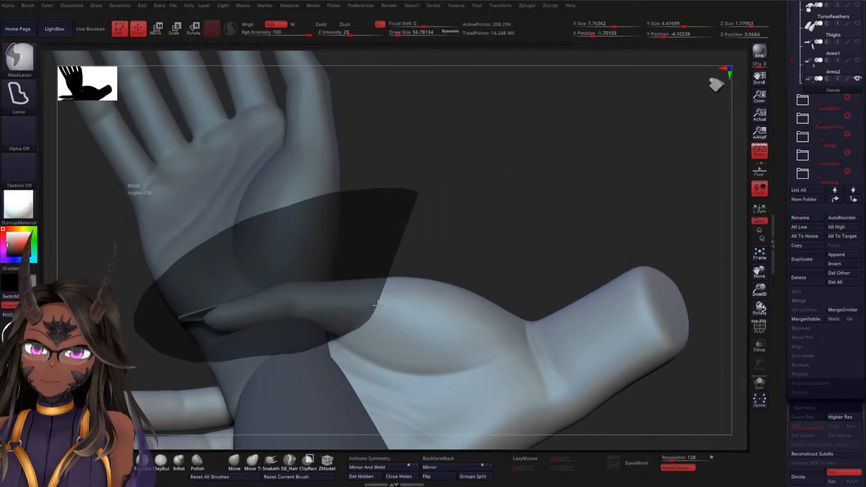
{"action": "left_click_drag", "start_coordinate": [378, 306], "coordinate": [408, 204], "text": "ctrl"}
{"action": "left_click", "coordinate": [468, 223], "text": "ctrl"}
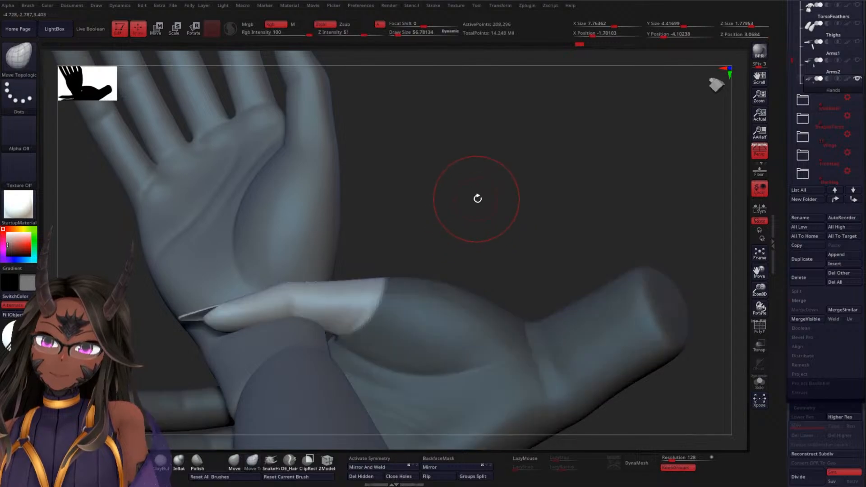
Refine the mask boundary around the base of the gripping thumb and soften its edge
{"action": "left_click_drag", "start_coordinate": [478, 199], "coordinate": [439, 239]}
{"action": "left_click", "coordinate": [420, 285], "text": "ctrl"}
{"action": "left_click_drag", "start_coordinate": [475, 203], "coordinate": [388, 307]}
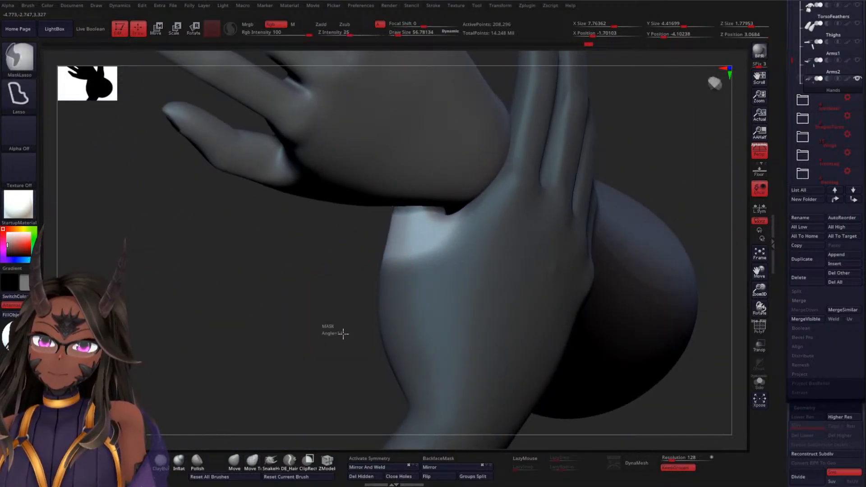
{"action": "mouse_move", "coordinate": [343, 334]}
{"action": "left_mouse_down", "text": "ctrl"}
{"action": "mouse_move", "coordinate": [440, 246]}
{"action": "mouse_move", "coordinate": [463, 208]}
{"action": "mouse_move", "coordinate": [329, 234]}
{"action": "mouse_move", "coordinate": [294, 257]}
{"action": "mouse_move", "coordinate": [307, 271]}
{"action": "mouse_move", "coordinate": [403, 257]}
{"action": "left_mouse_up", "text": "ctrl"}
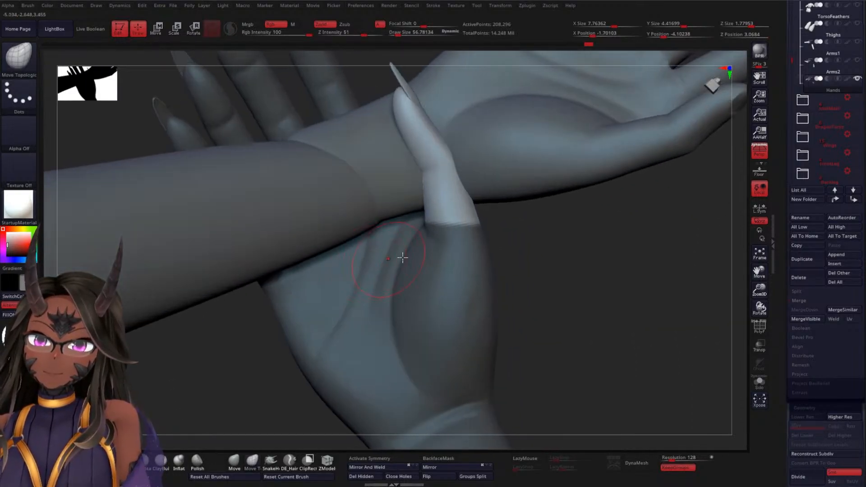
{"action": "mouse_move", "coordinate": [545, 244]}
{"action": "left_mouse_down"}
{"action": "mouse_move", "coordinate": [559, 235]}
{"action": "mouse_move", "coordinate": [551, 239]}
{"action": "mouse_move", "coordinate": [547, 230]}
{"action": "mouse_move", "coordinate": [569, 278]}
{"action": "mouse_move", "coordinate": [499, 261]}
{"action": "left_mouse_up"}
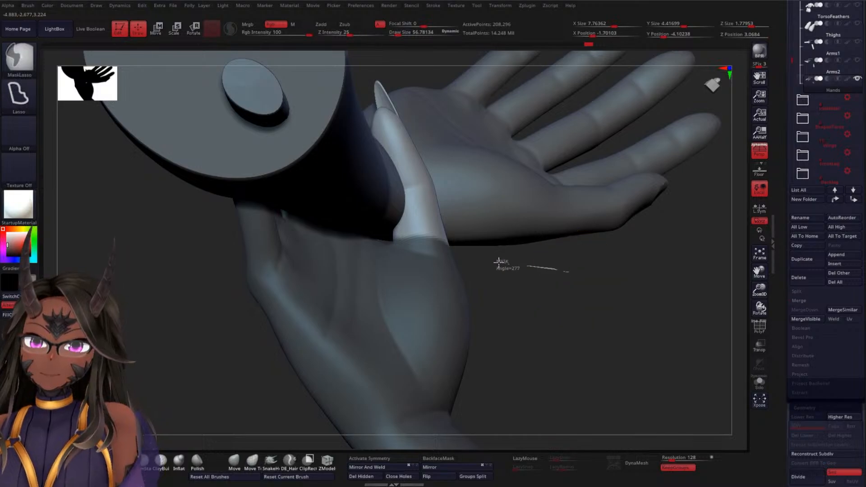
{"action": "left_click_drag", "start_coordinate": [372, 227], "coordinate": [366, 162], "text": "ctrl"}
{"action": "key", "text": "ctrl"}
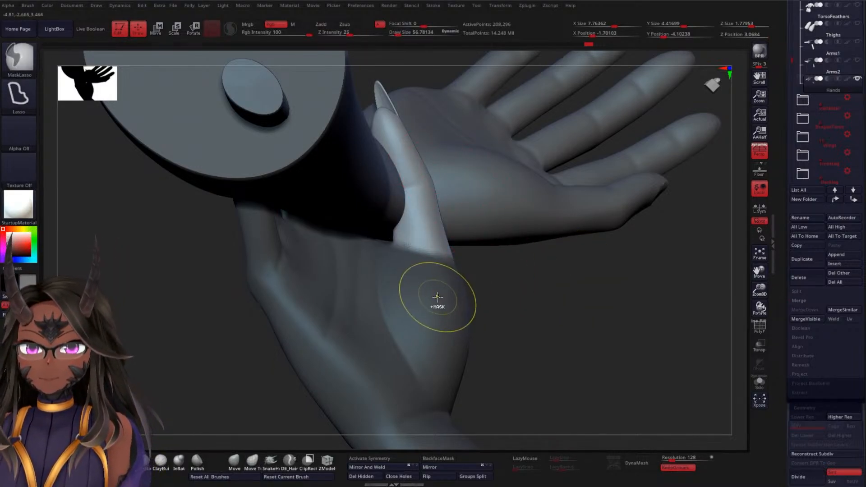
{"action": "left_click_drag", "start_coordinate": [539, 289], "coordinate": [508, 305]}
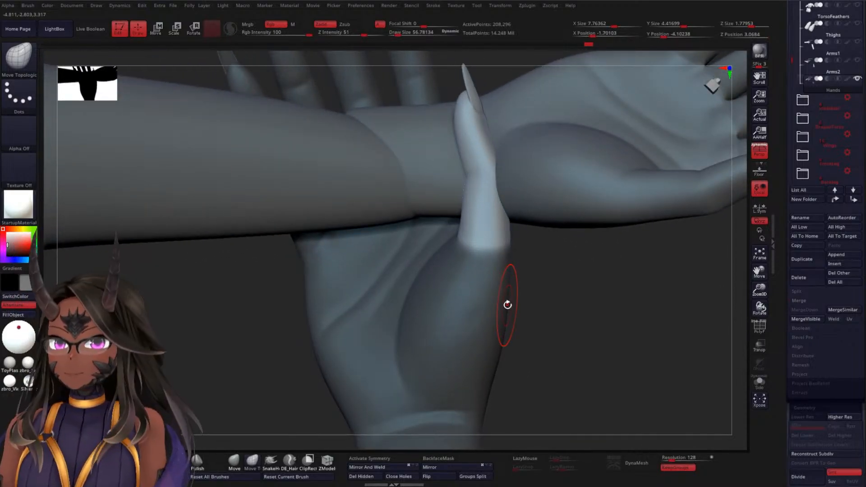
Place the transform gizmo at the base of the gripping thumb and rotate the thumb toward the severed arm's wrist
{"action": "key", "text": "w"}
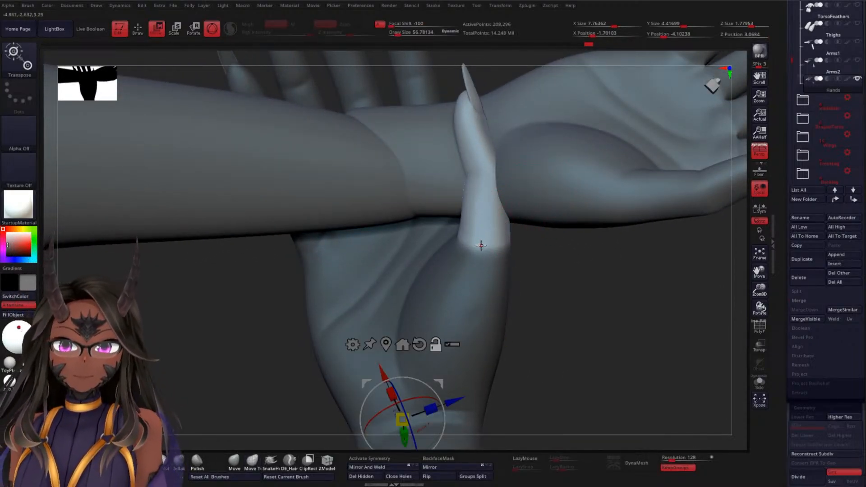
{"action": "left_click", "coordinate": [481, 245]}
{"action": "left_click_drag", "start_coordinate": [586, 270], "coordinate": [515, 233]}
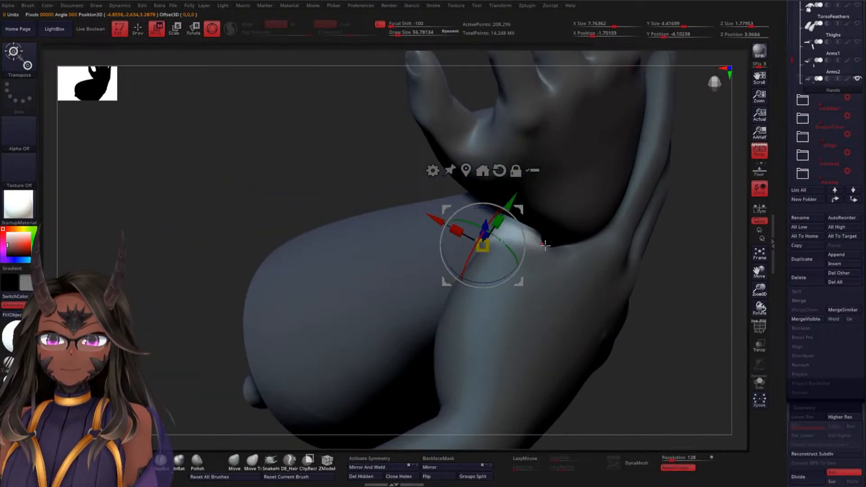
{"action": "mouse_move", "coordinate": [709, 200]}
{"action": "left_mouse_down", "text": "ctrl"}
{"action": "mouse_move", "coordinate": [616, 192]}
{"action": "mouse_move", "coordinate": [547, 240]}
{"action": "mouse_move", "coordinate": [623, 296]}
{"action": "left_mouse_up", "text": "ctrl"}
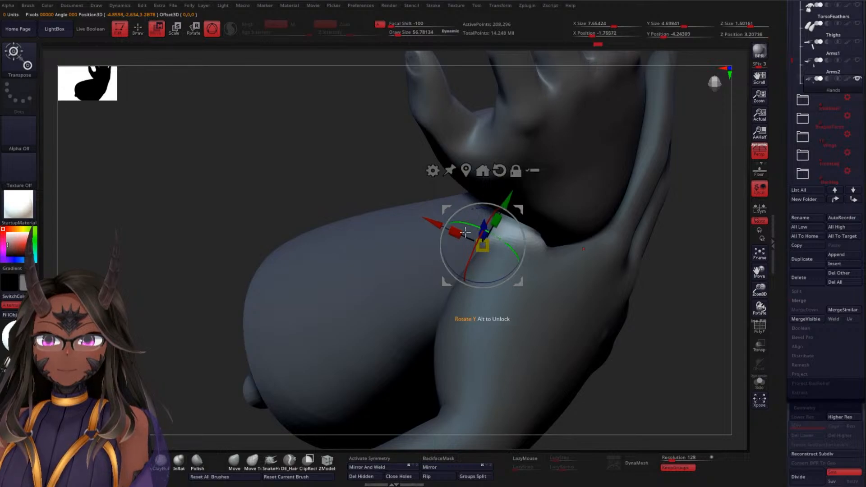
{"action": "left_click_drag", "start_coordinate": [352, 154], "coordinate": [505, 190]}
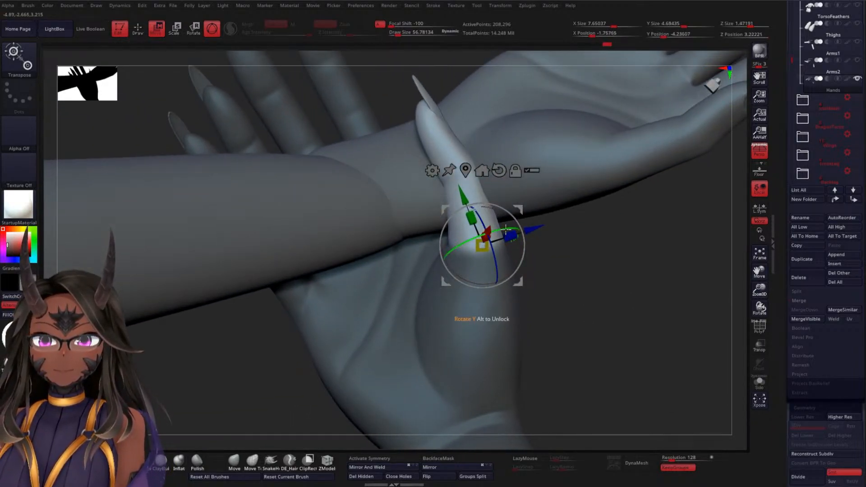
{"action": "left_click_drag", "start_coordinate": [506, 228], "coordinate": [454, 240]}
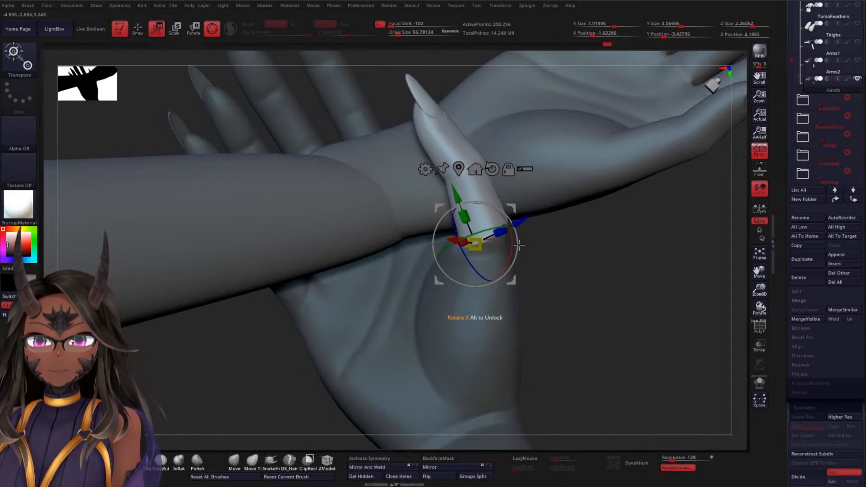
Tilt and nudge the whole gripping thumb further so it lies across the severed arm's wrist
{"action": "left_click_drag", "start_coordinate": [587, 234], "coordinate": [554, 237]}
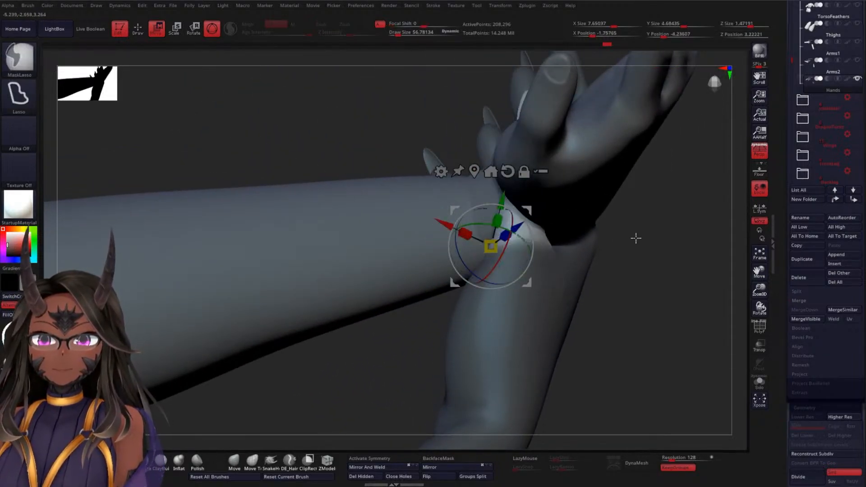
{"action": "mouse_move", "coordinate": [636, 238]}
{"action": "left_mouse_down"}
{"action": "mouse_move", "coordinate": [663, 257]}
{"action": "mouse_move", "coordinate": [653, 264]}
{"action": "mouse_move", "coordinate": [642, 256]}
{"action": "mouse_move", "coordinate": [620, 269]}
{"action": "left_mouse_up"}
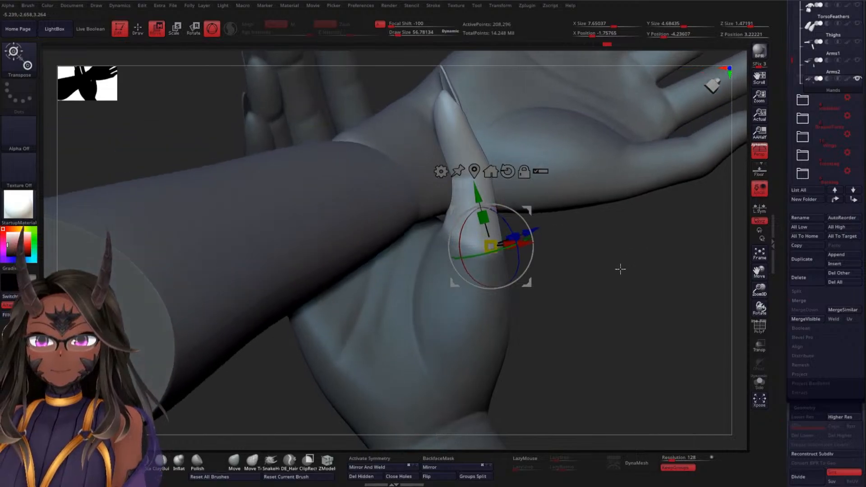
{"action": "left_click_drag", "start_coordinate": [518, 219], "coordinate": [518, 209]}
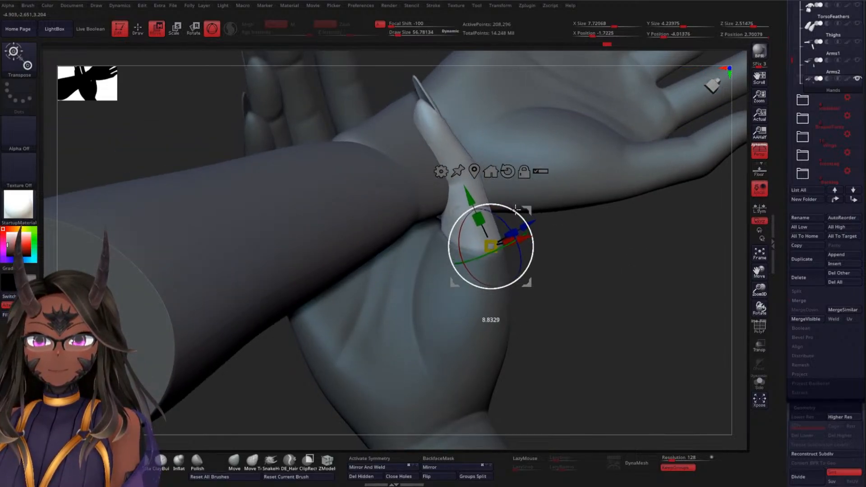
{"action": "left_click_drag", "start_coordinate": [567, 249], "coordinate": [518, 268]}
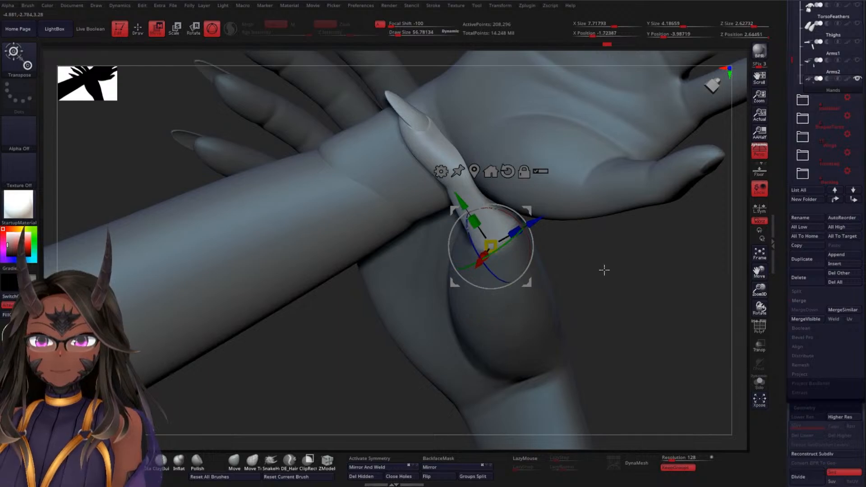
{"action": "left_click_drag", "start_coordinate": [605, 270], "coordinate": [602, 213]}
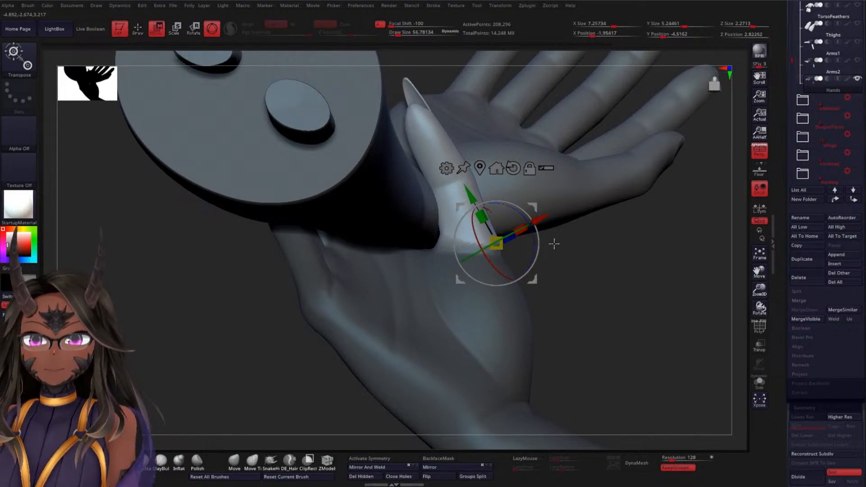
{"action": "left_click_drag", "start_coordinate": [554, 243], "coordinate": [621, 273]}
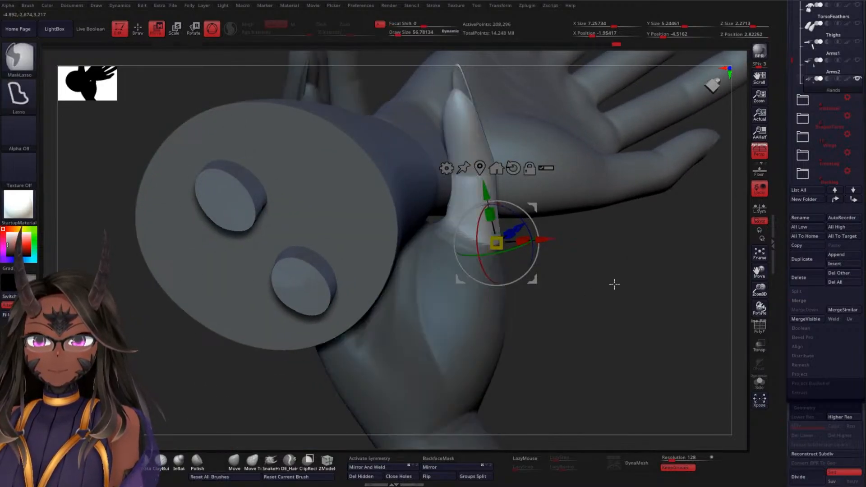
{"action": "left_click_drag", "start_coordinate": [626, 280], "coordinate": [589, 272]}
Extend the mask over the thumb's lower segment up to its joint at a slant and blur the mask edge
{"action": "key", "text": "ctrl"}
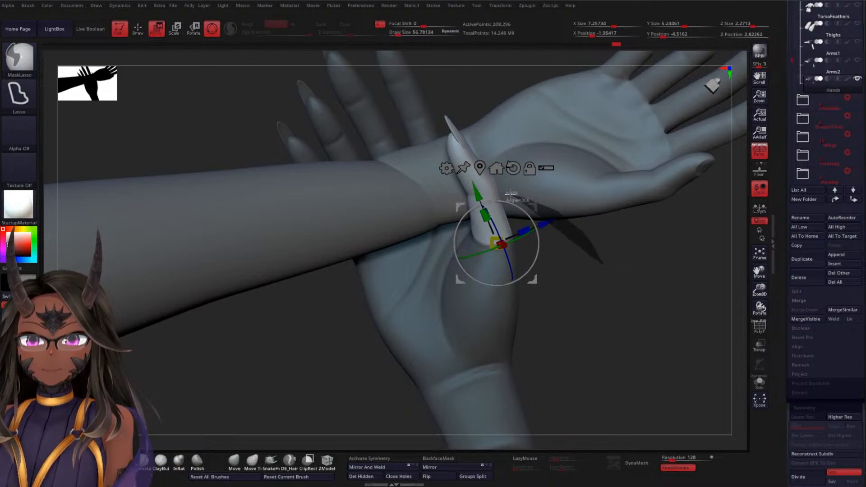
{"action": "mouse_move", "coordinate": [477, 192]}
{"action": "left_mouse_down", "text": "ctrl"}
{"action": "mouse_move", "coordinate": [453, 210]}
{"action": "mouse_move", "coordinate": [587, 271]}
{"action": "mouse_move", "coordinate": [622, 274]}
{"action": "mouse_move", "coordinate": [580, 358]}
{"action": "left_mouse_up", "text": "ctrl"}
{"action": "left_click", "coordinate": [617, 286], "text": "ctrl"}
{"action": "left_click", "coordinate": [617, 284], "text": "ctrl"}
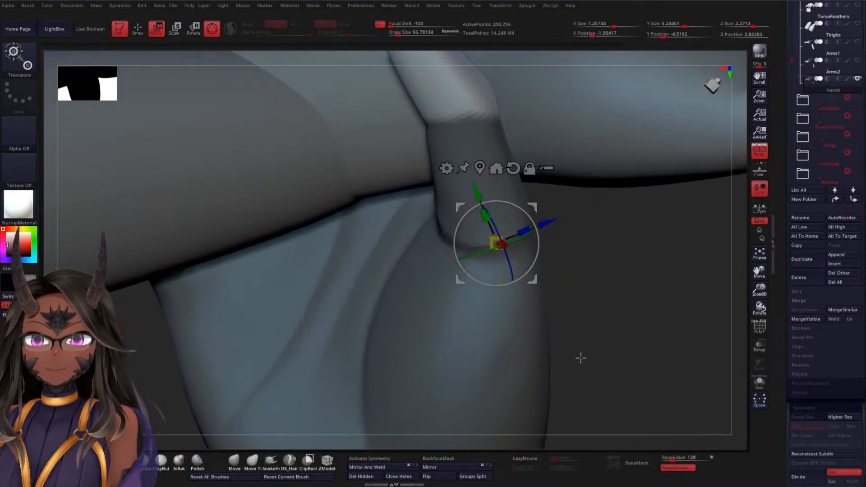
{"action": "key", "text": "ctrl"}
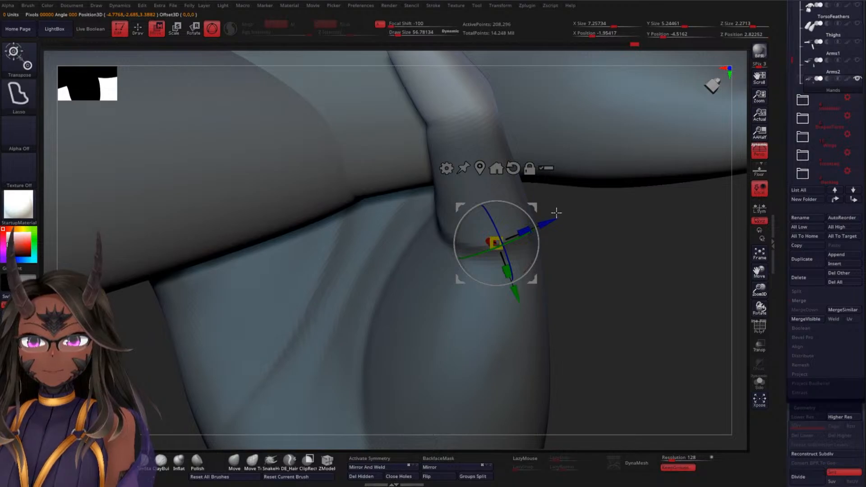
{"action": "mouse_move", "coordinate": [624, 256]}
{"action": "left_mouse_down", "text": "ctrl"}
{"action": "mouse_move", "coordinate": [549, 106]}
{"action": "mouse_move", "coordinate": [492, 72]}
{"action": "mouse_move", "coordinate": [403, 143]}
{"action": "left_mouse_up", "text": "ctrl"}
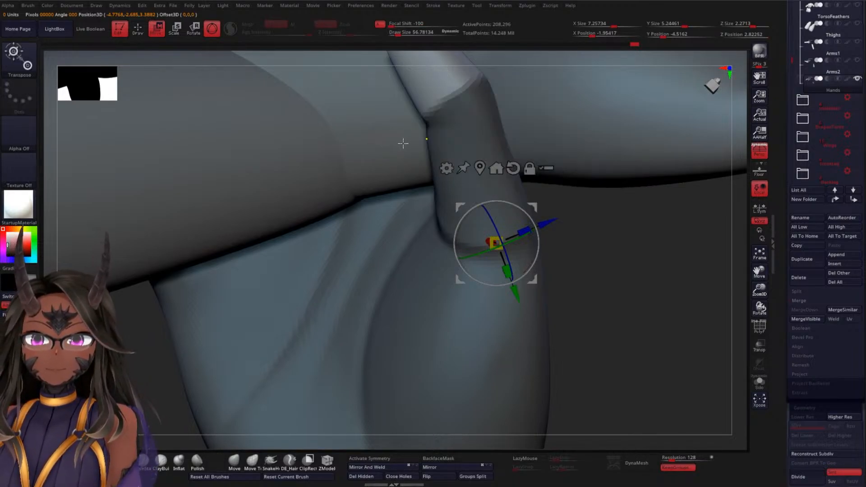
{"action": "left_click", "coordinate": [467, 117], "text": "ctrl"}
{"action": "left_click", "coordinate": [472, 116], "text": "ctrl"}
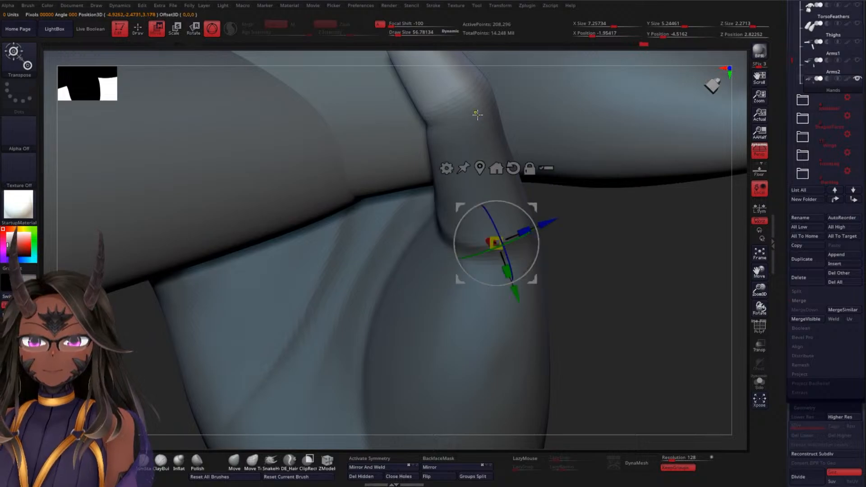
Set the gizmo on the thumb joint and rotate the thumb's outer segment to wrap around the severed wrist
{"action": "left_click", "coordinate": [459, 107], "text": "alt"}
{"action": "left_click_drag", "start_coordinate": [626, 259], "coordinate": [602, 337], "text": "alt"}
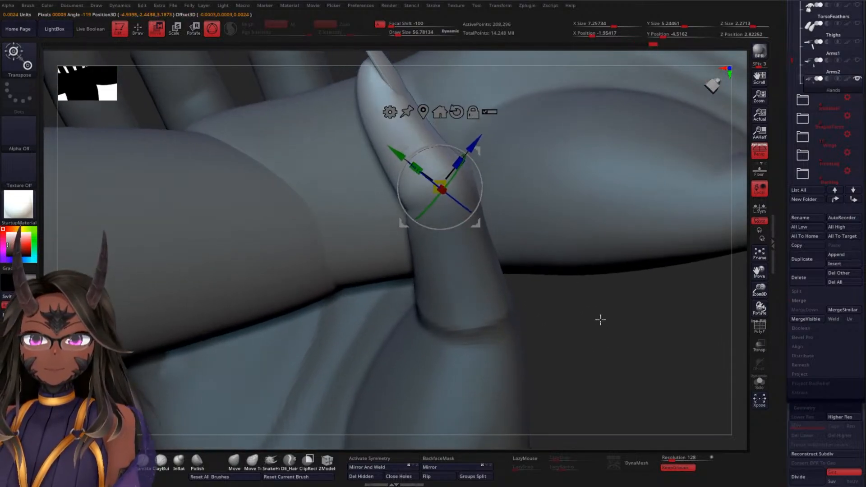
{"action": "left_click_drag", "start_coordinate": [478, 166], "coordinate": [469, 148]}
{"action": "mouse_move", "coordinate": [605, 328]}
{"action": "left_mouse_down"}
{"action": "mouse_move", "coordinate": [628, 285]}
{"action": "mouse_move", "coordinate": [615, 286]}
{"action": "mouse_move", "coordinate": [611, 302]}
{"action": "mouse_move", "coordinate": [622, 293]}
{"action": "mouse_move", "coordinate": [611, 286]}
{"action": "mouse_move", "coordinate": [613, 303]}
{"action": "mouse_move", "coordinate": [580, 338]}
{"action": "mouse_move", "coordinate": [600, 335]}
{"action": "left_mouse_up"}
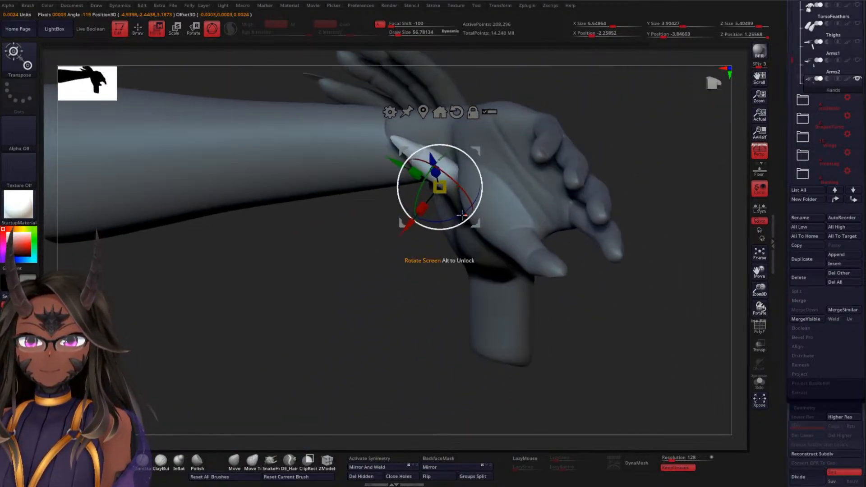
{"action": "left_click_drag", "start_coordinate": [448, 233], "coordinate": [472, 199]}
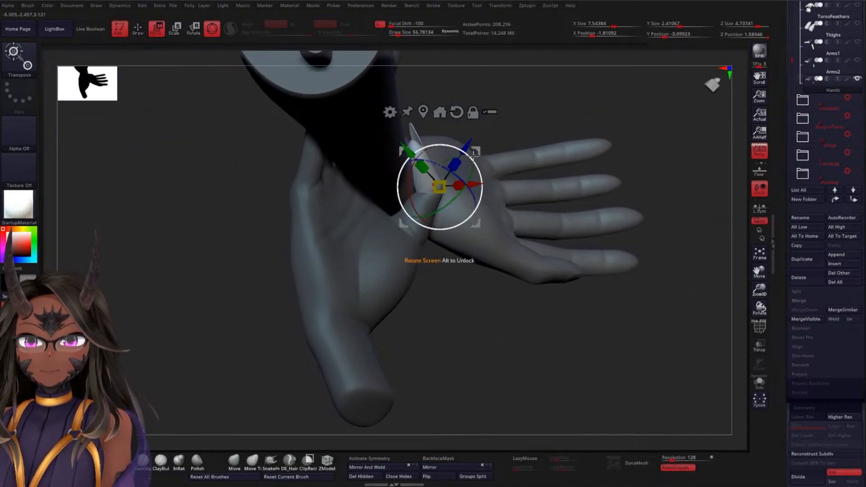
{"action": "left_click_drag", "start_coordinate": [477, 151], "coordinate": [542, 138]}
Examine the thumb and finger placement around the severed arm's wrist from several angles
{"action": "left_click_drag", "start_coordinate": [538, 92], "coordinate": [538, 178]}
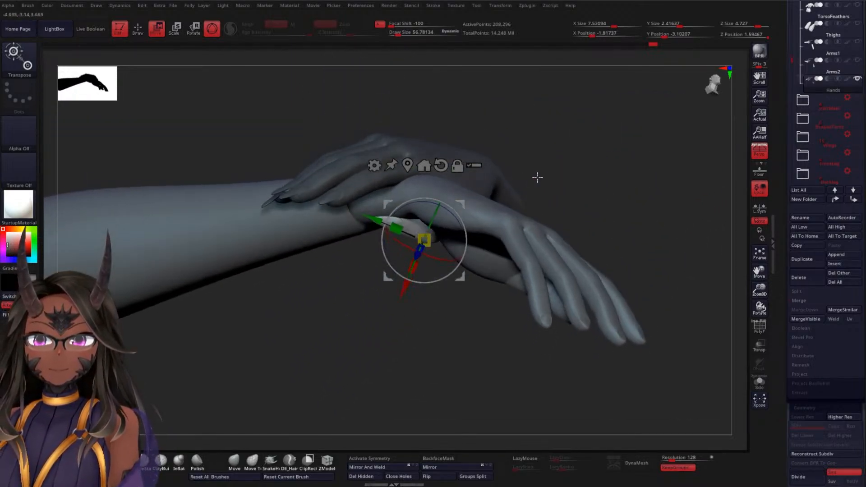
{"action": "left_click_drag", "start_coordinate": [578, 158], "coordinate": [606, 163]}
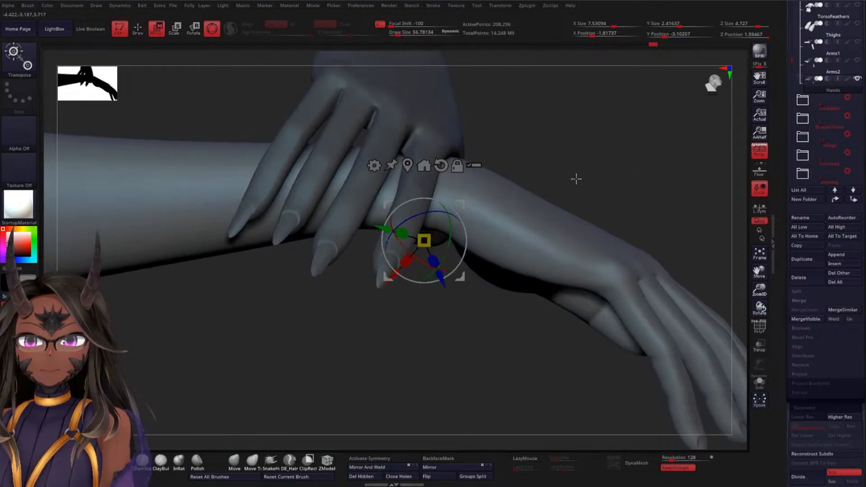
{"action": "mouse_move", "coordinate": [529, 139]}
{"action": "left_mouse_down"}
{"action": "mouse_move", "coordinate": [539, 147]}
{"action": "mouse_move", "coordinate": [526, 208]}
{"action": "mouse_move", "coordinate": [532, 181]}
{"action": "mouse_move", "coordinate": [555, 153]}
{"action": "mouse_move", "coordinate": [576, 216]}
{"action": "mouse_move", "coordinate": [417, 365]}
{"action": "mouse_move", "coordinate": [422, 379]}
{"action": "mouse_move", "coordinate": [321, 369]}
{"action": "mouse_move", "coordinate": [359, 373]}
{"action": "mouse_move", "coordinate": [429, 282]}
{"action": "mouse_move", "coordinate": [441, 159]}
{"action": "mouse_move", "coordinate": [393, 153]}
{"action": "left_mouse_up"}
{"action": "mouse_move", "coordinate": [627, 133]}
{"action": "left_mouse_down"}
{"action": "mouse_move", "coordinate": [638, 73]}
{"action": "mouse_move", "coordinate": [634, 107]}
{"action": "mouse_move", "coordinate": [605, 128]}
{"action": "mouse_move", "coordinate": [607, 90]}
{"action": "left_mouse_up"}
{"action": "mouse_move", "coordinate": [359, 351]}
{"action": "left_mouse_down", "text": "ctrl"}
{"action": "mouse_move", "coordinate": [445, 342]}
{"action": "mouse_move", "coordinate": [457, 194]}
{"action": "left_mouse_up", "text": "ctrl"}
{"action": "left_click_drag", "start_coordinate": [393, 147], "coordinate": [379, 182], "text": "ctrl"}
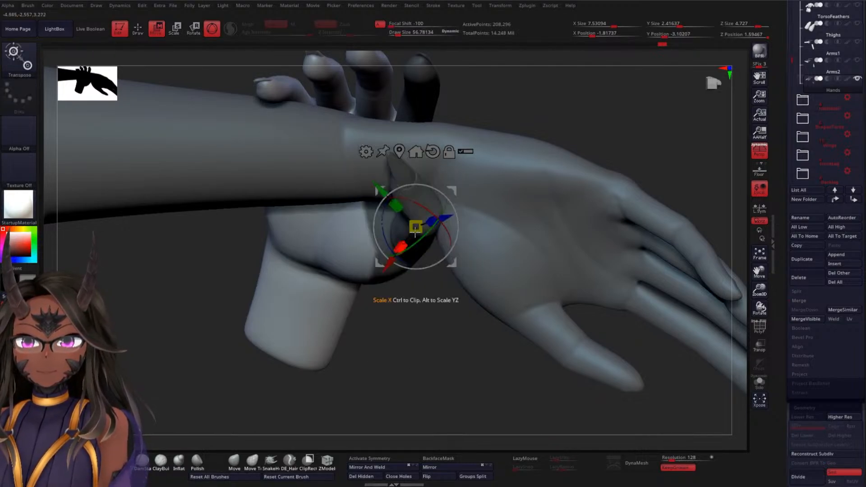
{"action": "mouse_move", "coordinate": [577, 126]}
{"action": "left_mouse_down"}
{"action": "mouse_move", "coordinate": [543, 172]}
{"action": "mouse_move", "coordinate": [548, 147]}
{"action": "left_mouse_up"}
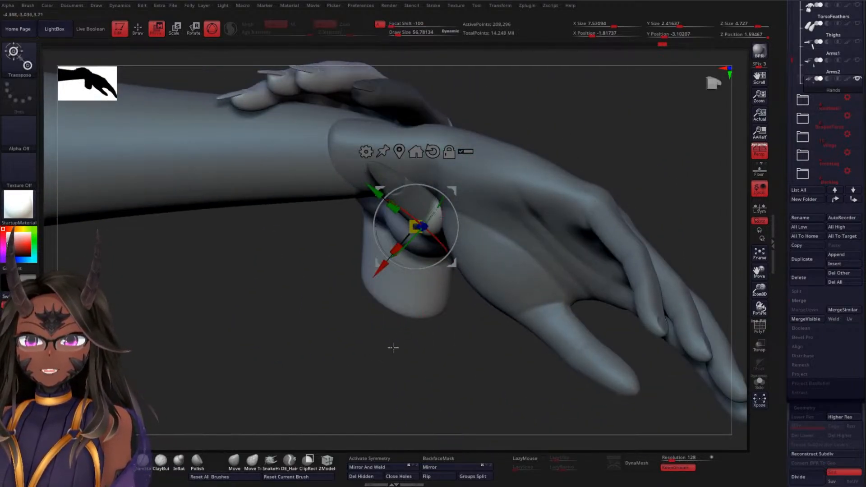
Mask the gripping hand's index finger, soften the mask edge and invert it so only that finger remains editable
{"action": "left_click_drag", "start_coordinate": [393, 348], "coordinate": [583, 214]}
{"action": "mouse_move", "coordinate": [550, 186]}
{"action": "left_mouse_down", "text": "ctrl"}
{"action": "mouse_move", "coordinate": [458, 144]}
{"action": "mouse_move", "coordinate": [390, 147]}
{"action": "mouse_move", "coordinate": [365, 261]}
{"action": "mouse_move", "coordinate": [375, 267]}
{"action": "left_mouse_up", "text": "ctrl"}
{"action": "left_click_drag", "start_coordinate": [591, 246], "coordinate": [606, 217]}
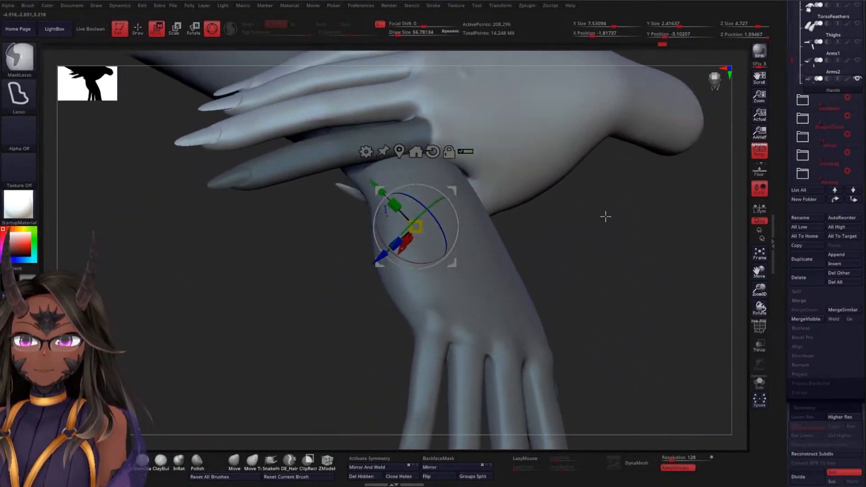
{"action": "left_click", "coordinate": [538, 137]}
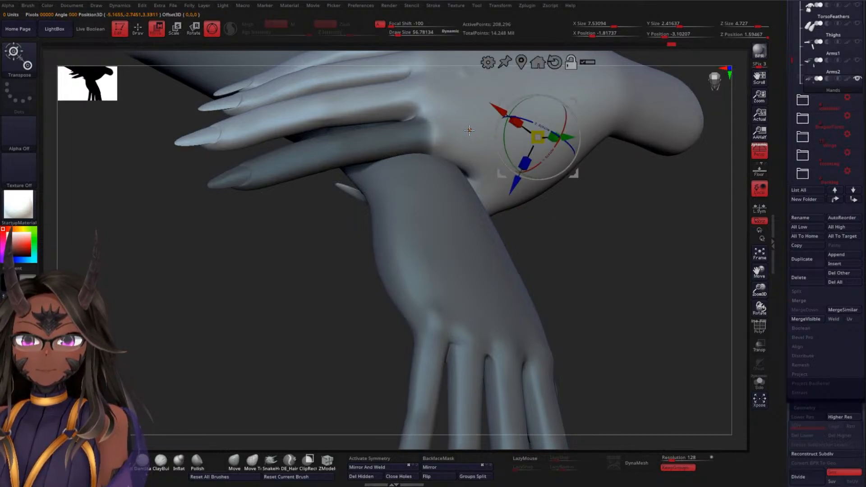
{"action": "left_click", "coordinate": [469, 131]}
{"action": "left_click", "coordinate": [623, 250], "text": "ctrl"}
{"action": "left_click_drag", "start_coordinate": [305, 273], "coordinate": [374, 235]}
{"action": "left_click_drag", "start_coordinate": [589, 196], "coordinate": [652, 297]}
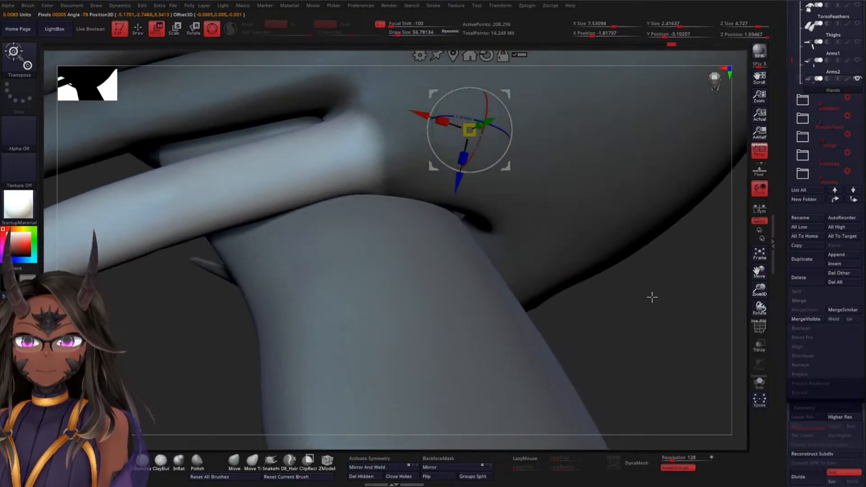
Set the gizmo on the gripping hand's index finger base knuckle and rotate the whole finger slightly
{"action": "left_click", "coordinate": [362, 153]}
{"action": "left_click_drag", "start_coordinate": [403, 134], "coordinate": [377, 141], "text": "alt"}
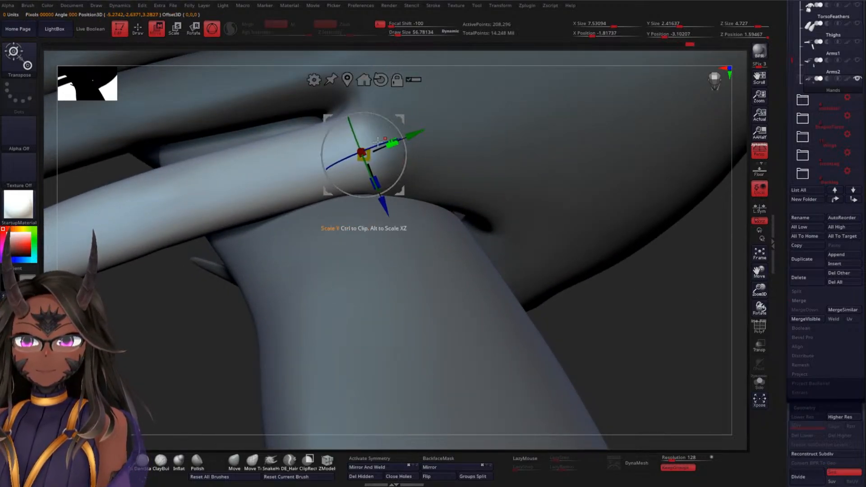
{"action": "left_click_drag", "start_coordinate": [339, 163], "coordinate": [329, 159]}
{"action": "left_click_drag", "start_coordinate": [183, 374], "coordinate": [185, 290]}
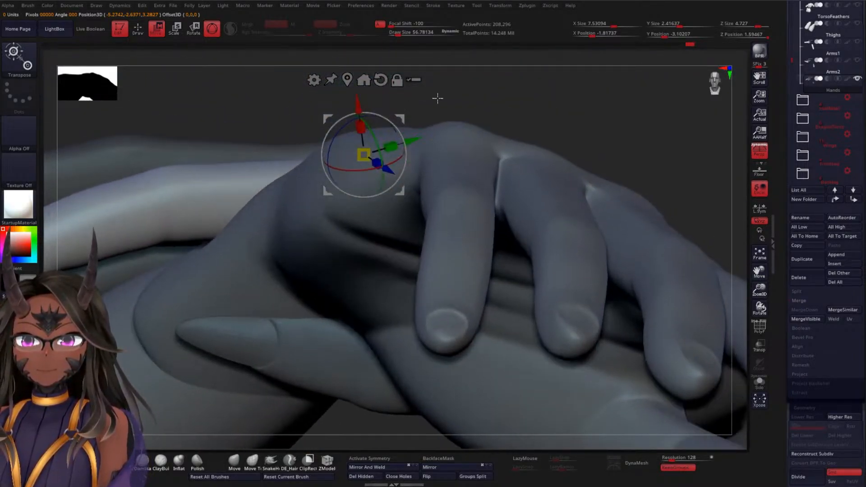
Mask the index finger's base segment up to the middle joint and bend the unmasked outer part down around that joint
{"action": "mouse_move", "coordinate": [437, 97]}
{"action": "left_mouse_down"}
{"action": "mouse_move", "coordinate": [539, 60]}
{"action": "mouse_move", "coordinate": [547, 114]}
{"action": "left_mouse_up"}
{"action": "key", "text": "ctrl"}
{"action": "mouse_move", "coordinate": [510, 80]}
{"action": "left_mouse_down", "text": "ctrl"}
{"action": "mouse_move", "coordinate": [263, 145]}
{"action": "mouse_move", "coordinate": [265, 251]}
{"action": "mouse_move", "coordinate": [474, 208]}
{"action": "left_mouse_up", "text": "ctrl"}
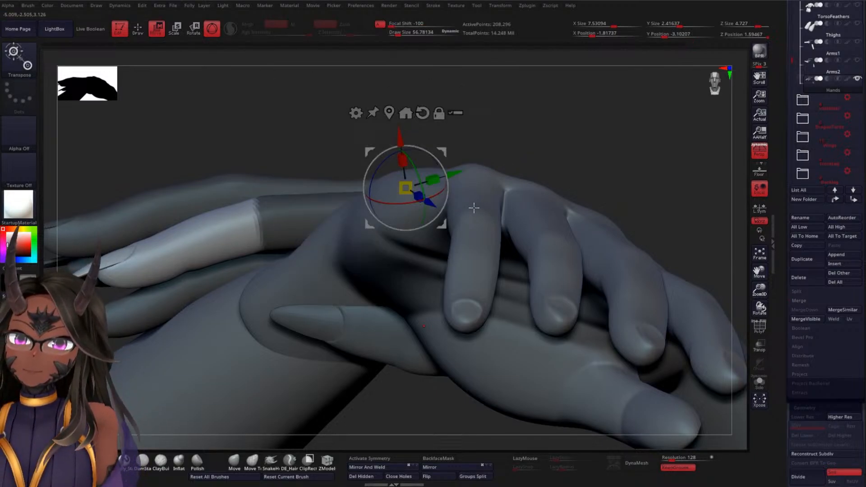
{"action": "left_click", "coordinate": [272, 222]}
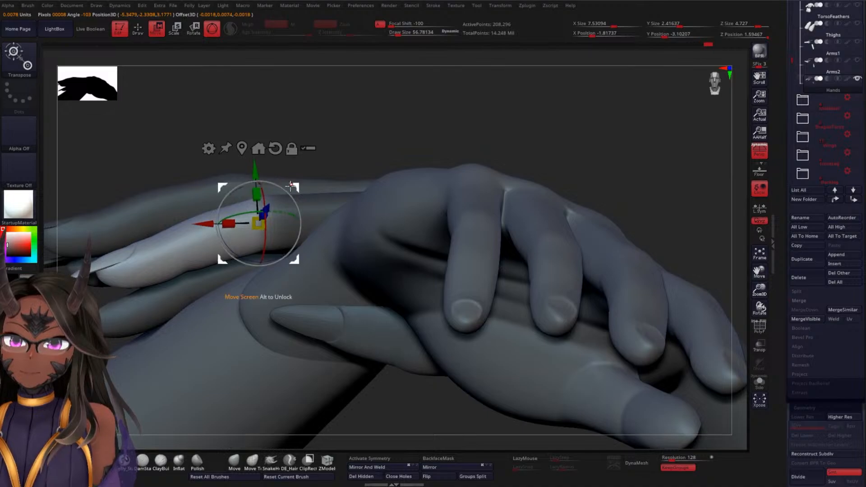
{"action": "left_click_drag", "start_coordinate": [291, 185], "coordinate": [264, 168]}
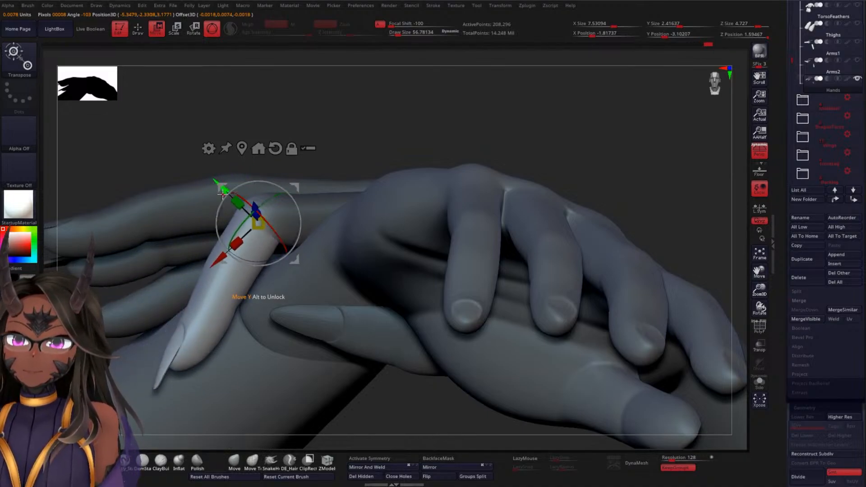
{"action": "left_click_drag", "start_coordinate": [223, 195], "coordinate": [226, 196]}
Switch from the gizmo to a Transpose line running from the index finger's middle joint to its nail tip
{"action": "left_click_drag", "start_coordinate": [451, 111], "coordinate": [319, 189]}
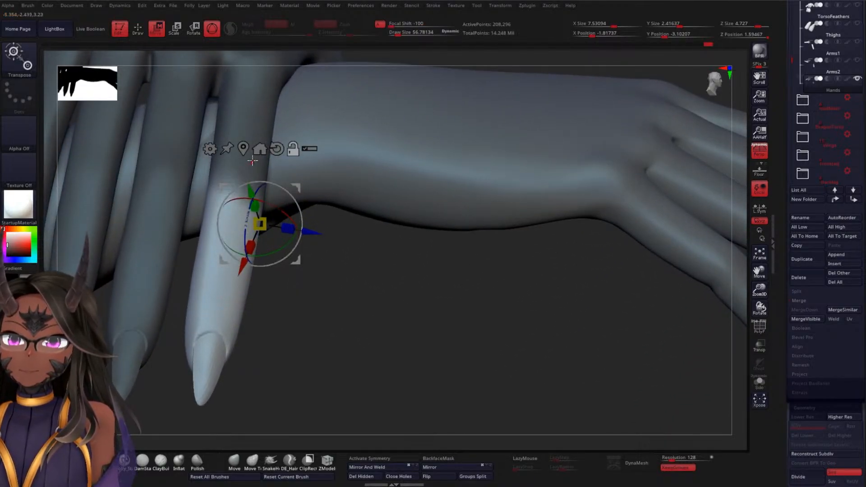
{"action": "left_click", "coordinate": [244, 149]}
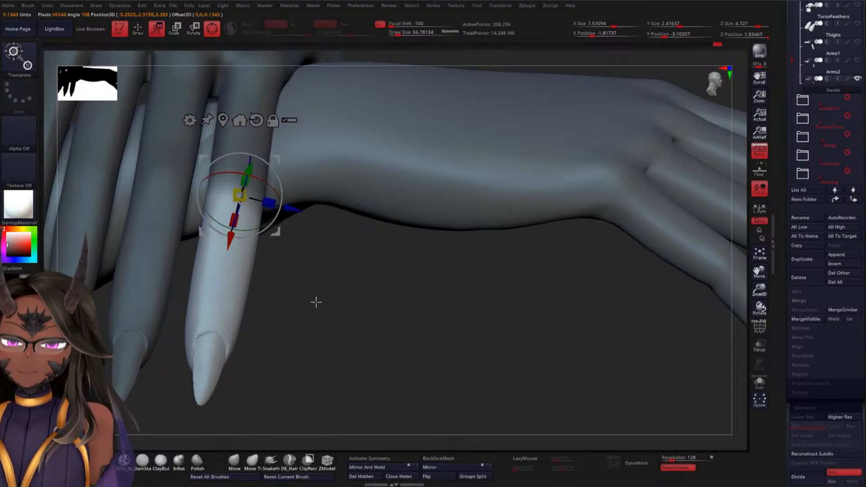
{"action": "left_click_drag", "start_coordinate": [316, 302], "coordinate": [323, 202]}
{"action": "left_click_drag", "start_coordinate": [248, 145], "coordinate": [259, 91], "text": "alt"}
{"action": "left_click_drag", "start_coordinate": [307, 146], "coordinate": [289, 143], "text": "alt"}
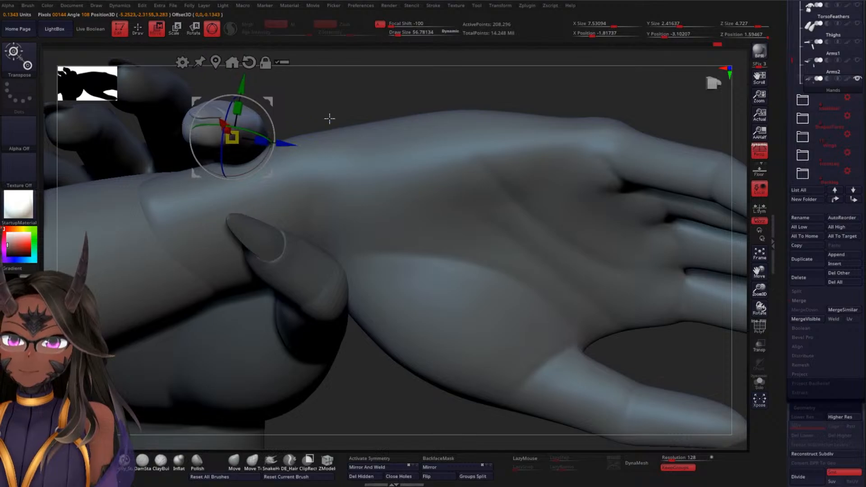
{"action": "left_click_drag", "start_coordinate": [370, 85], "coordinate": [343, 179]}
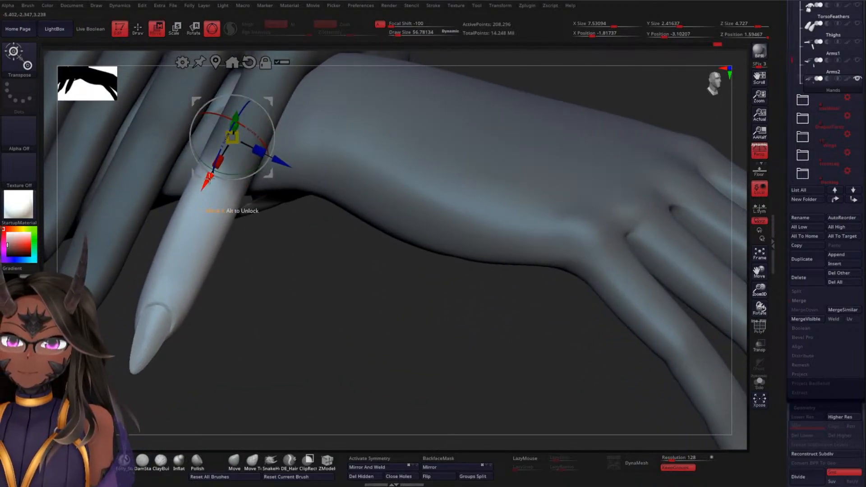
{"action": "key", "text": "y"}
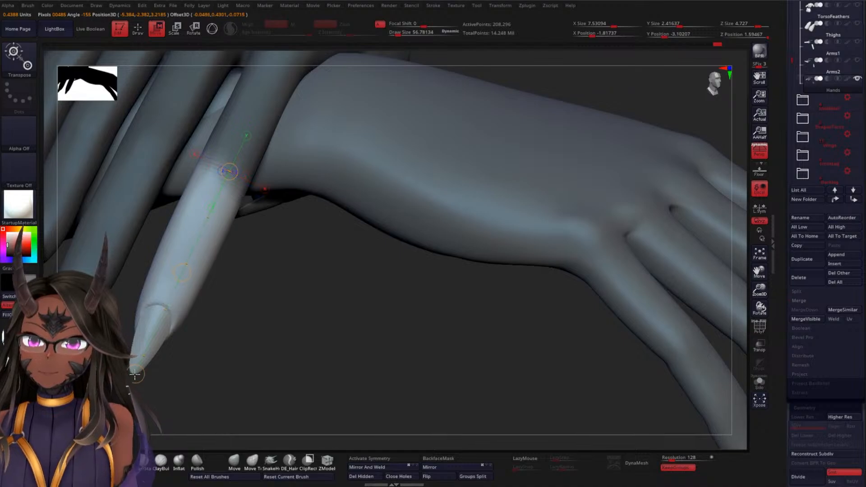
{"action": "left_click_drag", "start_coordinate": [282, 371], "coordinate": [170, 288]}
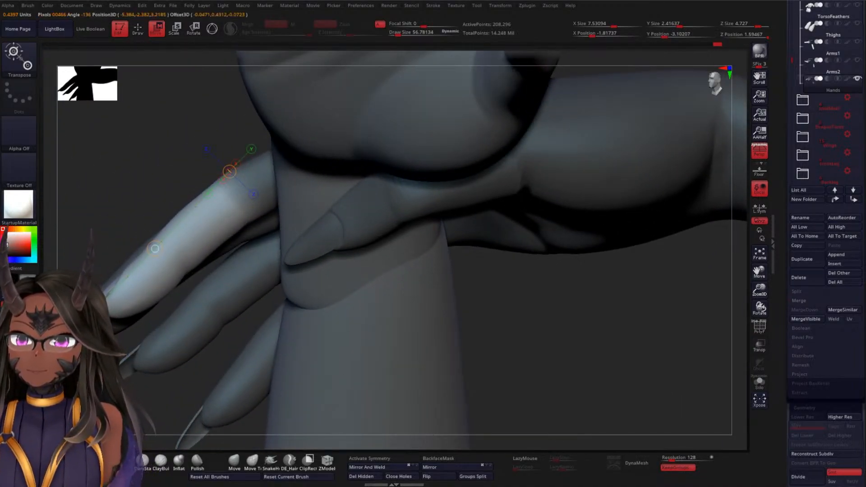
Try rotating the index finger's outer part around the middle joint with the Transpose line
{"action": "left_click_drag", "start_coordinate": [155, 249], "coordinate": [169, 325]}
{"action": "key", "text": "ctrl+z"}
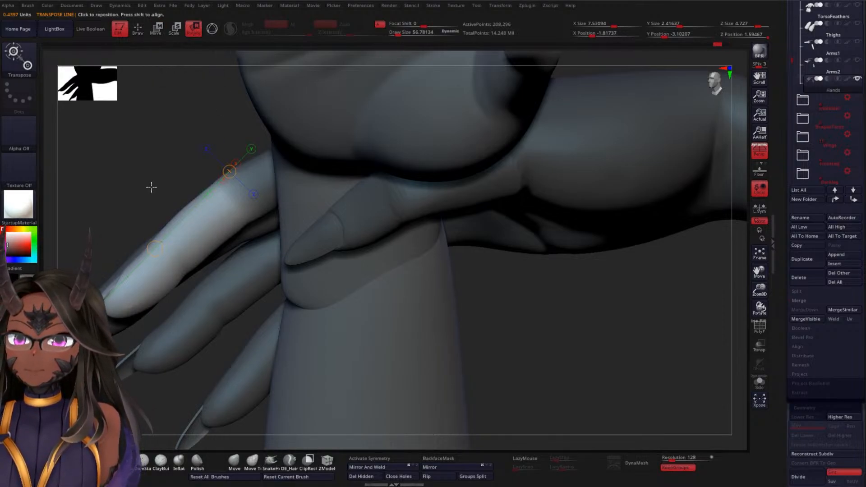
{"action": "left_click_drag", "start_coordinate": [154, 248], "coordinate": [294, 368]}
{"action": "left_click_drag", "start_coordinate": [481, 346], "coordinate": [522, 331]}
{"action": "left_click_drag", "start_coordinate": [385, 297], "coordinate": [292, 231]}
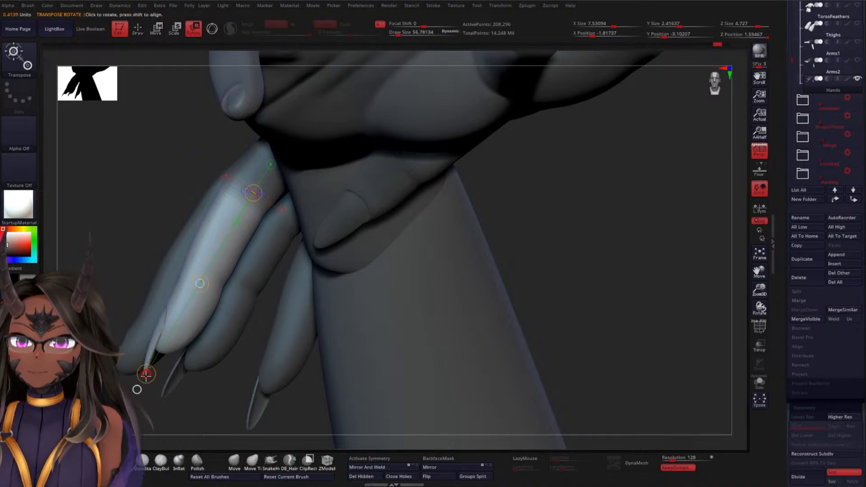
{"action": "left_click_drag", "start_coordinate": [145, 374], "coordinate": [406, 312]}
{"action": "left_click_drag", "start_coordinate": [480, 259], "coordinate": [406, 309]}
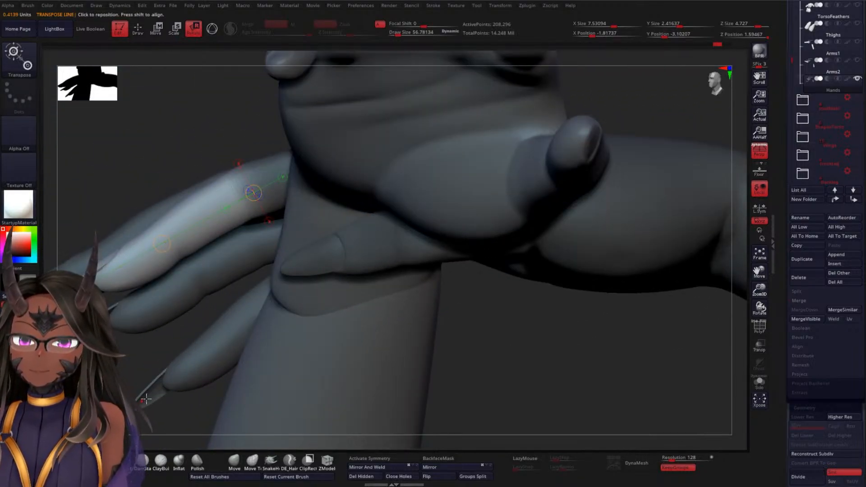
Realign the Transpose line from the middle joint to the nail tip and try swinging the index finger across the severed arm
{"action": "left_click_drag", "start_coordinate": [146, 399], "coordinate": [181, 413]}
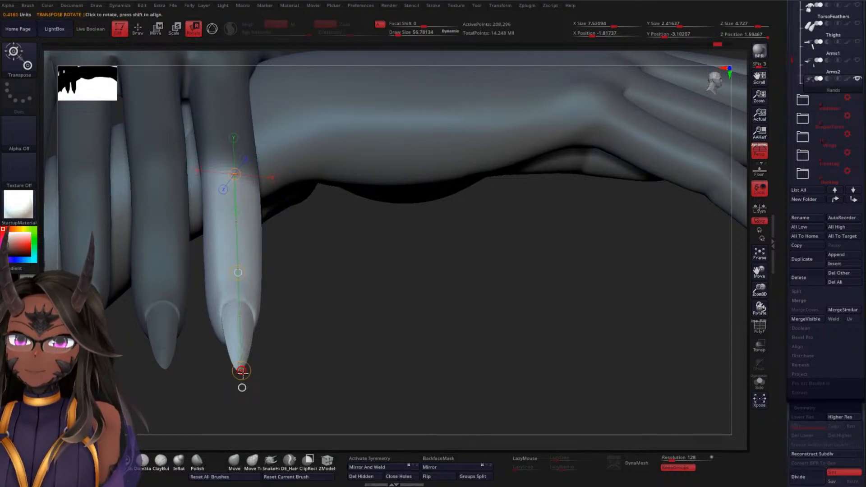
{"action": "left_click_drag", "start_coordinate": [242, 371], "coordinate": [173, 336]}
{"action": "left_click_drag", "start_coordinate": [431, 253], "coordinate": [434, 230]}
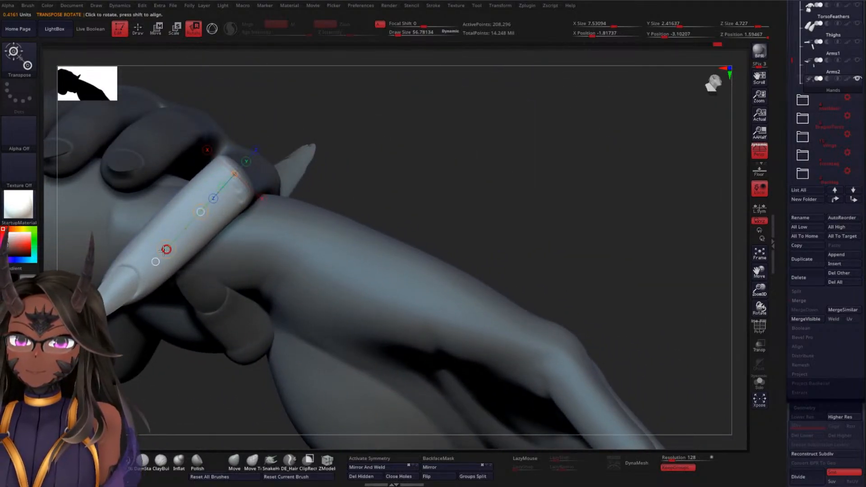
{"action": "left_click_drag", "start_coordinate": [446, 176], "coordinate": [440, 211]}
{"action": "left_click_drag", "start_coordinate": [534, 191], "coordinate": [564, 94]}
Isolate the hand to check the index finger, undo the last rotation and bring the severed arm back into view
{"action": "left_click", "coordinate": [760, 383]}
{"action": "mouse_move", "coordinate": [648, 310]}
{"action": "left_mouse_down"}
{"action": "mouse_move", "coordinate": [466, 217]}
{"action": "mouse_move", "coordinate": [419, 258]}
{"action": "mouse_move", "coordinate": [429, 232]}
{"action": "mouse_move", "coordinate": [423, 207]}
{"action": "mouse_move", "coordinate": [191, 383]}
{"action": "mouse_move", "coordinate": [486, 339]}
{"action": "left_mouse_up"}
{"action": "key", "text": "ctrl+z"}
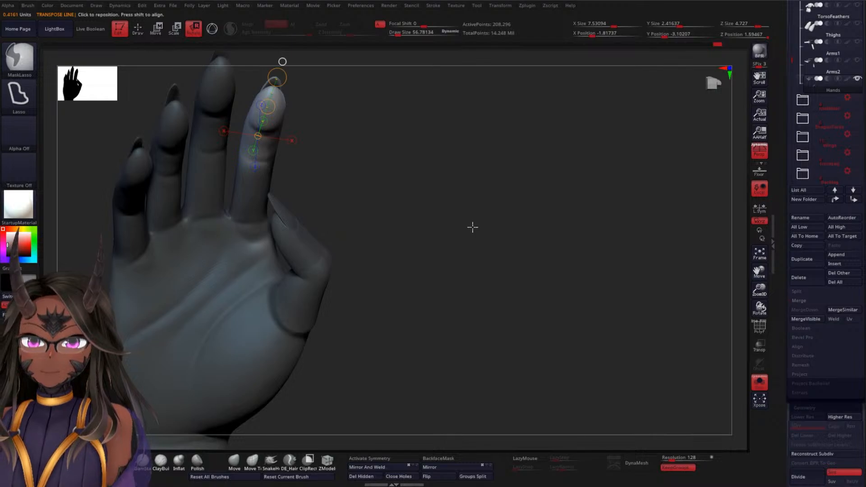
{"action": "mouse_move", "coordinate": [473, 226]}
{"action": "left_mouse_down", "text": "ctrl"}
{"action": "mouse_move", "coordinate": [194, 242]}
{"action": "mouse_move", "coordinate": [545, 261]}
{"action": "left_mouse_up", "text": "ctrl"}
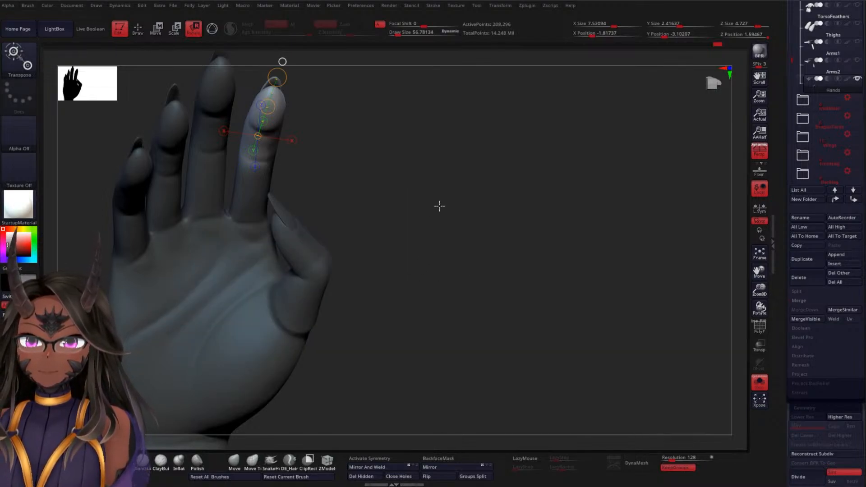
{"action": "left_click_drag", "start_coordinate": [440, 207], "coordinate": [402, 236]}
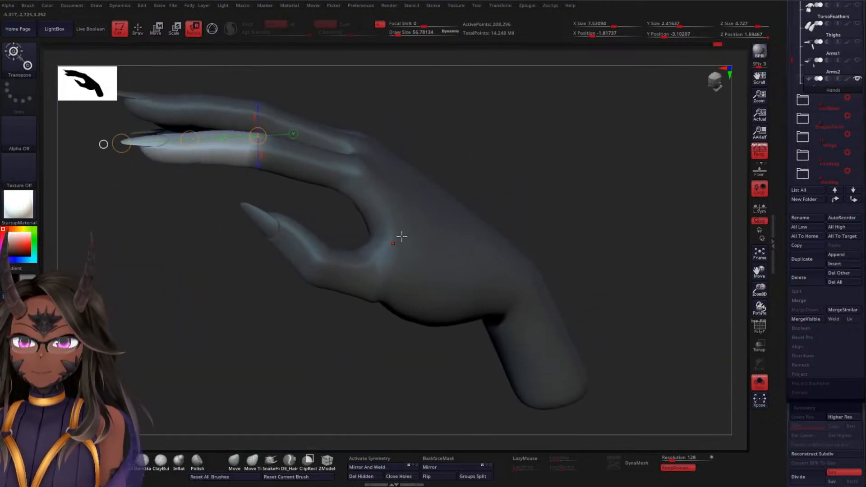
{"action": "left_click", "coordinate": [759, 383]}
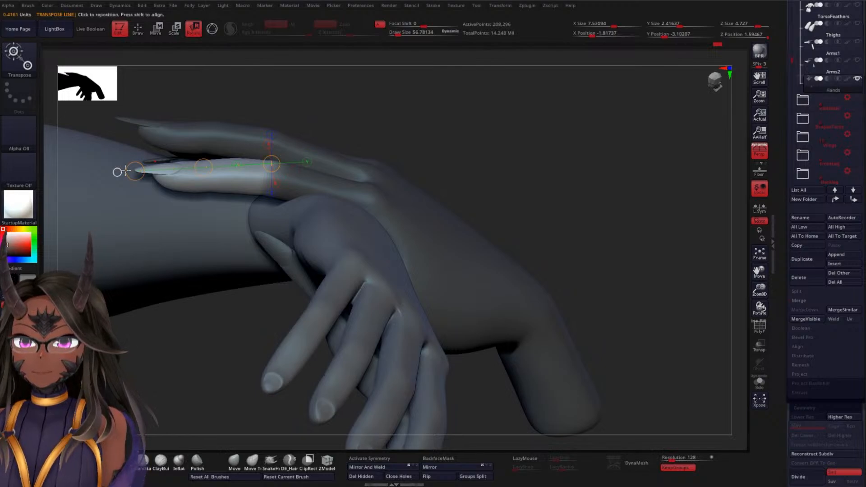
Rotate the index finger's outer part down around the middle joint so it wraps the severed wrist, correcting it from several angles
{"action": "left_click_drag", "start_coordinate": [135, 171], "coordinate": [227, 300]}
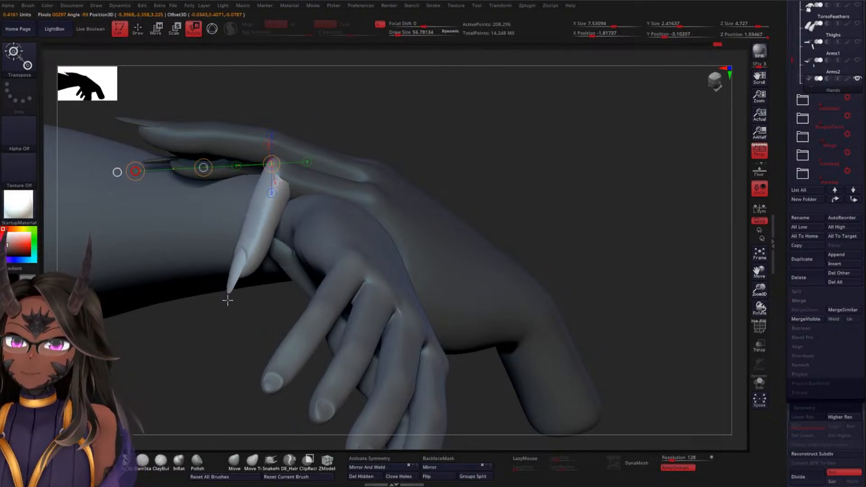
{"action": "left_click_drag", "start_coordinate": [437, 177], "coordinate": [463, 202]}
{"action": "left_click_drag", "start_coordinate": [485, 122], "coordinate": [293, 256]}
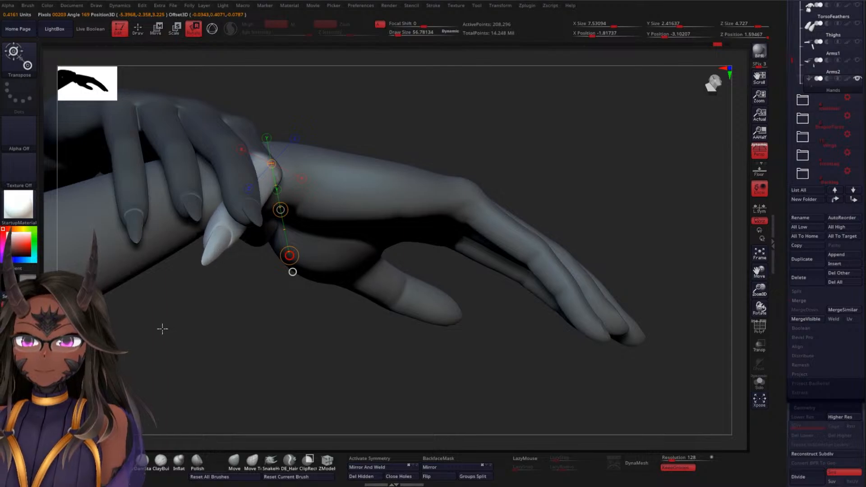
{"action": "left_click_drag", "start_coordinate": [233, 327], "coordinate": [315, 192]}
{"action": "left_click_drag", "start_coordinate": [278, 149], "coordinate": [256, 229]}
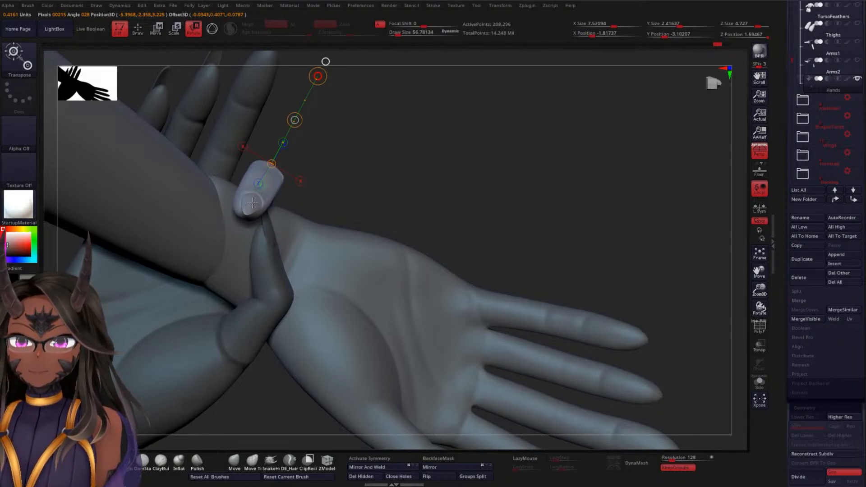
{"action": "left_click_drag", "start_coordinate": [410, 173], "coordinate": [377, 236]}
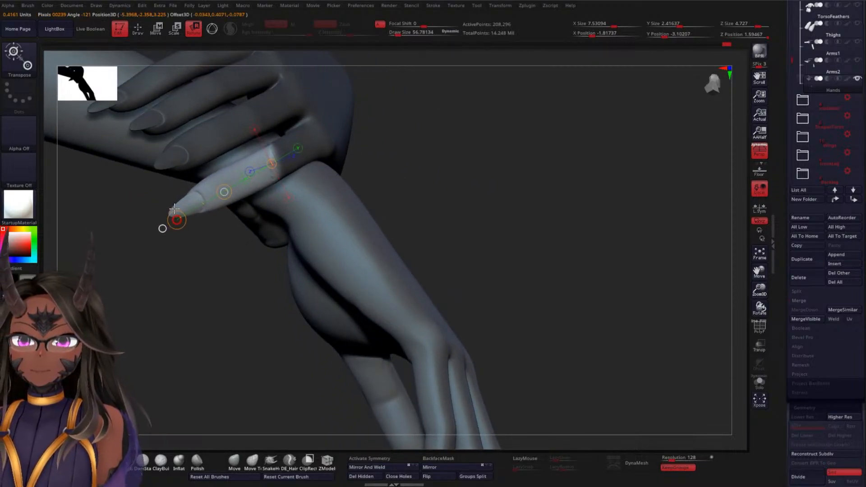
{"action": "left_click_drag", "start_coordinate": [383, 157], "coordinate": [473, 123]}
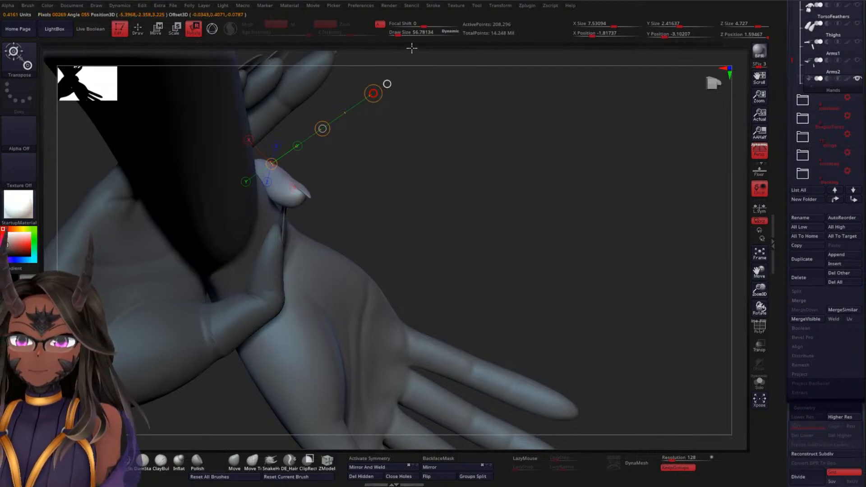
Lay a new Transpose line from the index finger's middle joint past its tip and curl the finger further under the wrist
{"action": "left_click_drag", "start_coordinate": [411, 51], "coordinate": [325, 225]}
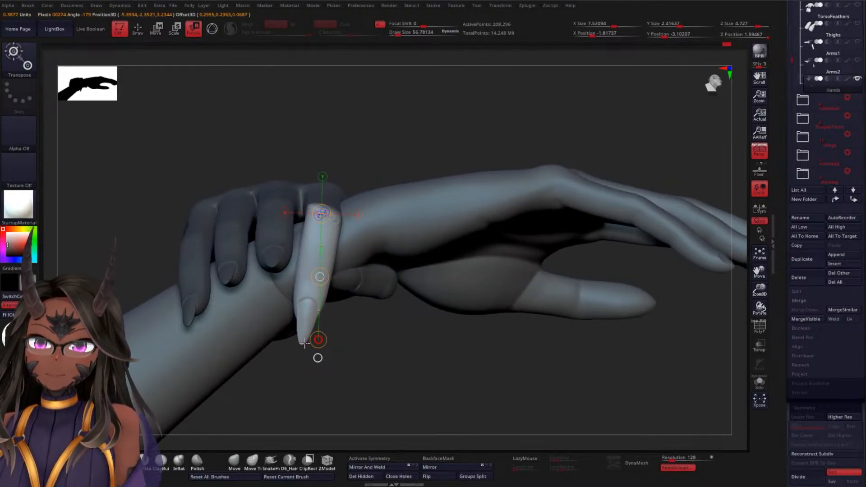
{"action": "left_click_drag", "start_coordinate": [311, 340], "coordinate": [391, 311]}
{"action": "left_click_drag", "start_coordinate": [223, 273], "coordinate": [385, 278]}
{"action": "left_click_drag", "start_coordinate": [522, 308], "coordinate": [440, 319]}
Mask the index finger's middle segment and bend only the fingertip inward around the outermost joint
{"action": "key", "text": "ctrl"}
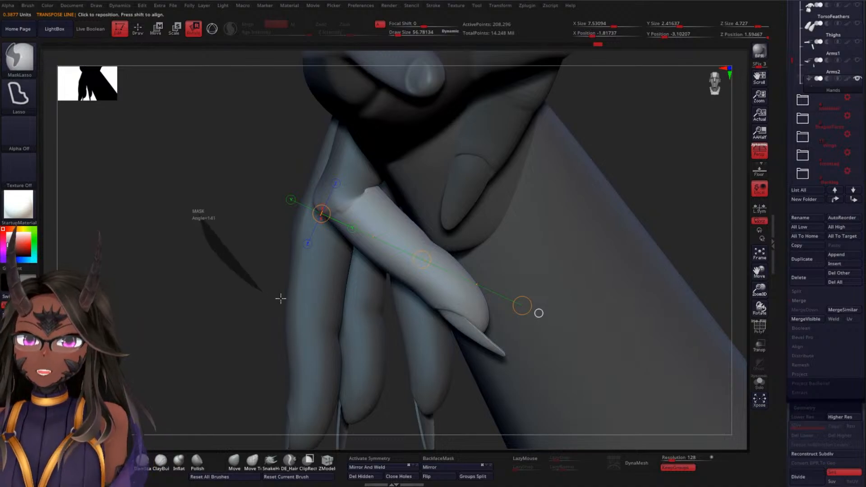
{"action": "mouse_move", "coordinate": [280, 298]}
{"action": "left_mouse_down", "text": "ctrl"}
{"action": "mouse_move", "coordinate": [433, 244]}
{"action": "mouse_move", "coordinate": [201, 200]}
{"action": "mouse_move", "coordinate": [340, 294]}
{"action": "mouse_move", "coordinate": [410, 273]}
{"action": "mouse_move", "coordinate": [439, 232]}
{"action": "mouse_move", "coordinate": [344, 147]}
{"action": "left_mouse_up", "text": "ctrl"}
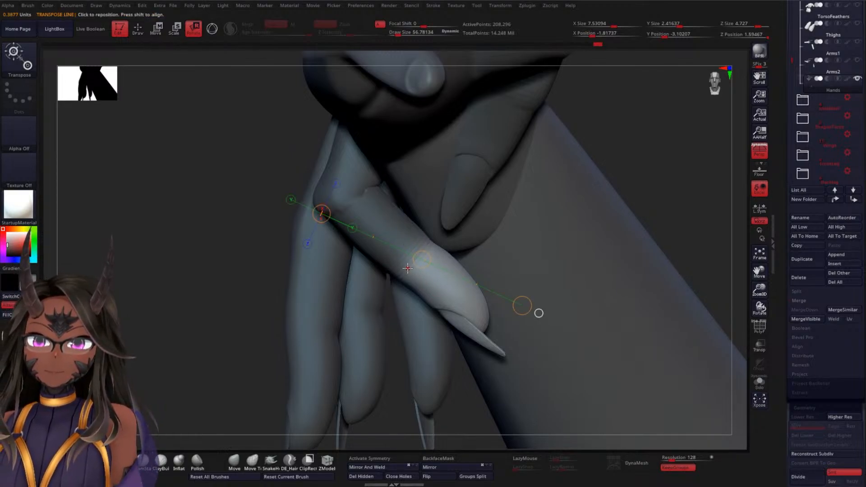
{"action": "left_click_drag", "start_coordinate": [407, 268], "coordinate": [461, 319]}
{"action": "left_click_drag", "start_coordinate": [502, 354], "coordinate": [527, 288]}
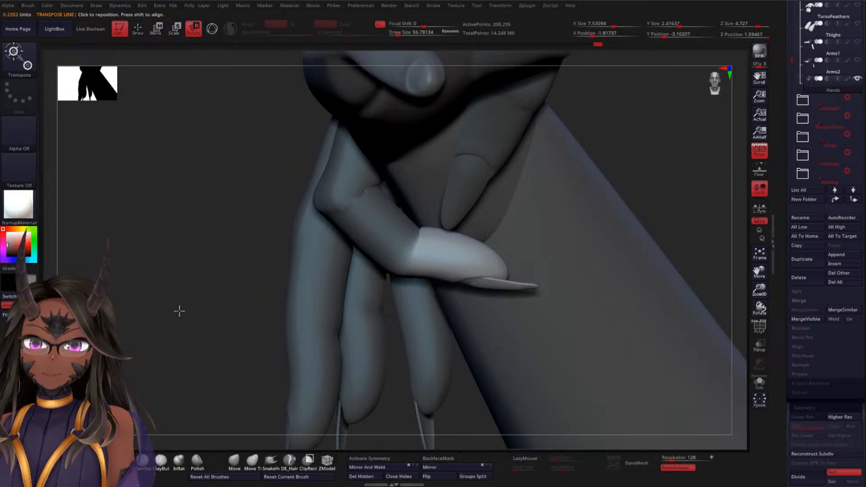
Refine the index fingertip's rotation against the wrist, resetting the Transpose line from the outermost joint to the fingertip
{"action": "left_click_drag", "start_coordinate": [180, 311], "coordinate": [194, 199]}
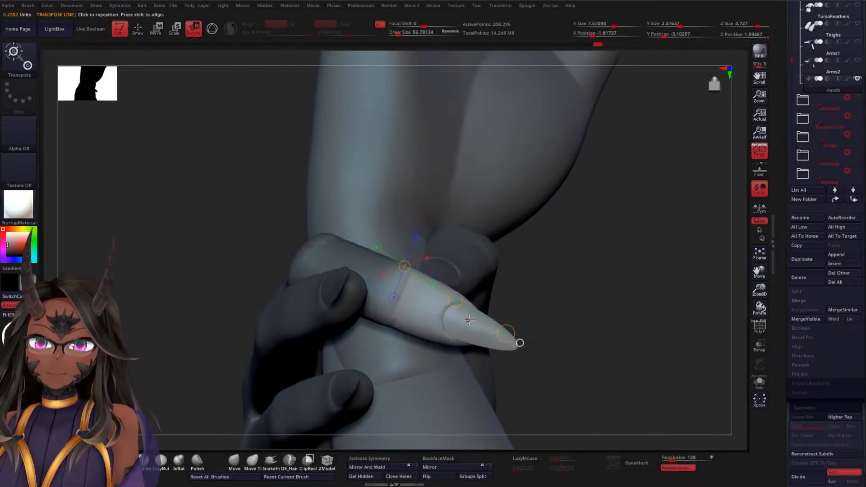
{"action": "left_click_drag", "start_coordinate": [504, 334], "coordinate": [501, 345]}
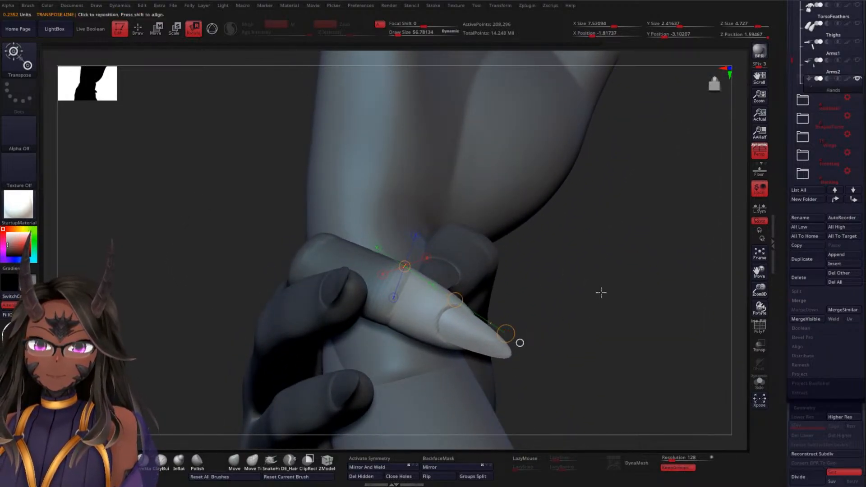
{"action": "left_click_drag", "start_coordinate": [600, 292], "coordinate": [516, 311]}
{"action": "left_click_drag", "start_coordinate": [401, 293], "coordinate": [383, 369]}
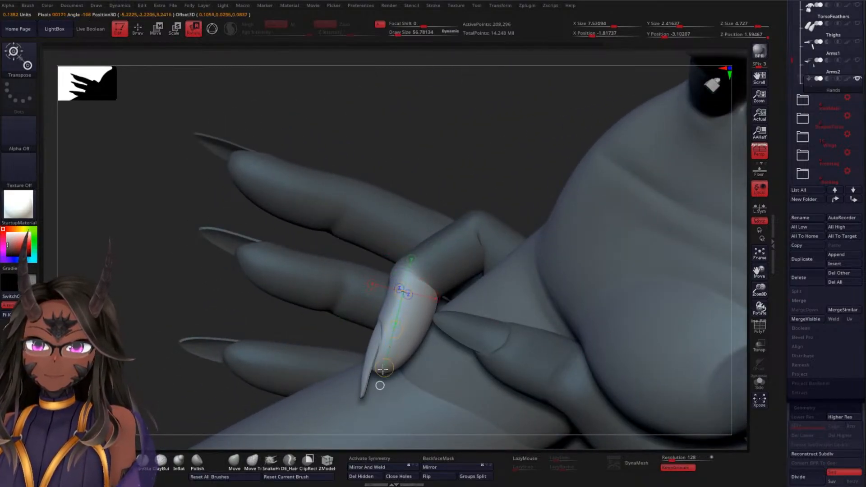
{"action": "mouse_move", "coordinate": [362, 399]}
{"action": "left_mouse_down"}
{"action": "mouse_move", "coordinate": [384, 403]}
{"action": "mouse_move", "coordinate": [376, 409]}
{"action": "left_mouse_up"}
Shift the index fingertip slightly sideways with Transpose Move and check its placement on the wrist
{"action": "left_click_drag", "start_coordinate": [504, 167], "coordinate": [501, 152]}
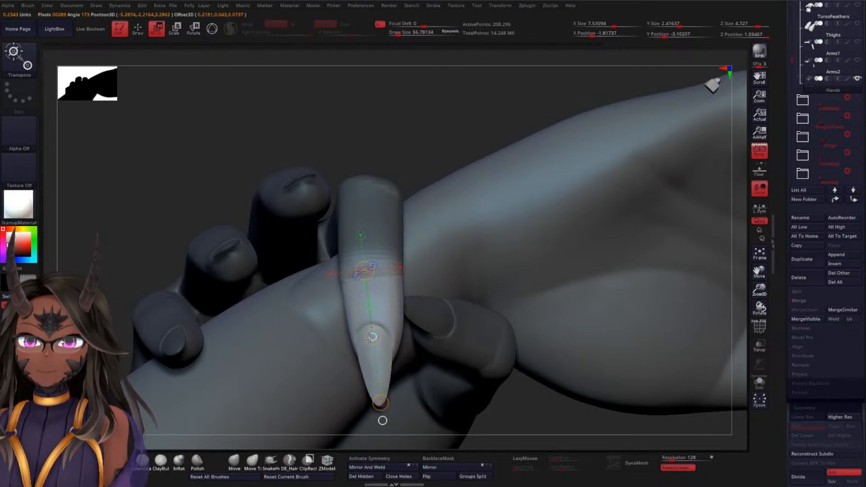
{"action": "left_click_drag", "start_coordinate": [380, 402], "coordinate": [378, 403]}
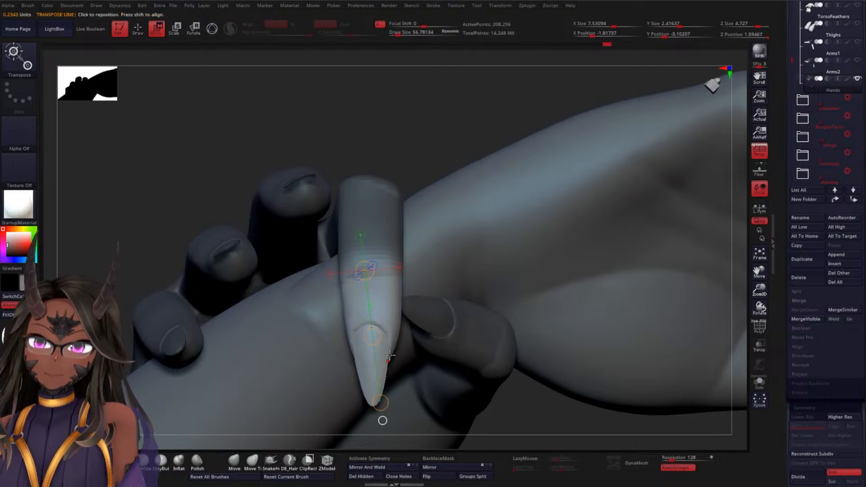
{"action": "left_click_drag", "start_coordinate": [423, 153], "coordinate": [434, 204]}
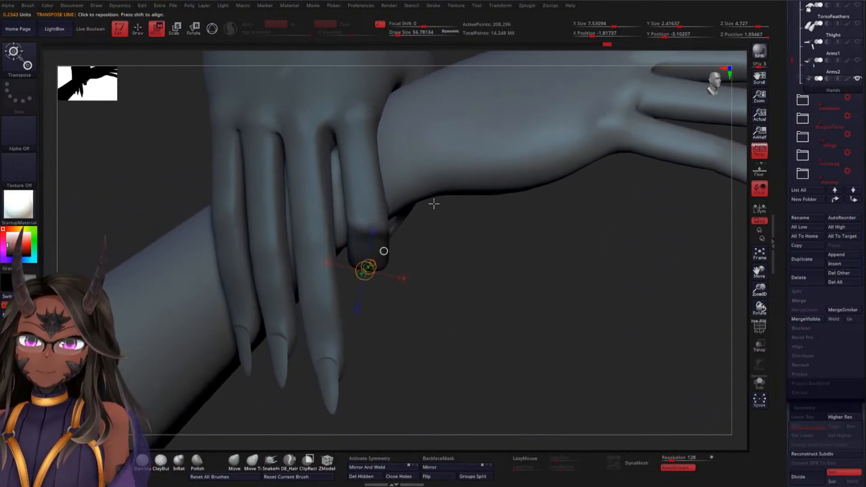
Clear the existing mask and lasso-mask the whole middle finger of the gripping hand up to its knuckle
{"action": "left_click_drag", "start_coordinate": [464, 308], "coordinate": [450, 280]}
{"action": "key", "text": "ctrl"}
{"action": "left_click_drag", "start_coordinate": [428, 349], "coordinate": [448, 302]}
{"action": "left_click_drag", "start_coordinate": [464, 182], "coordinate": [365, 404]}
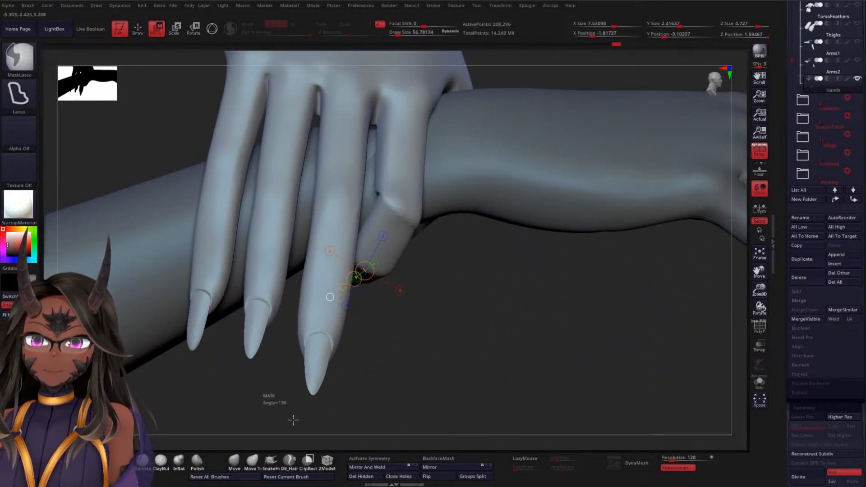
{"action": "left_click_drag", "start_coordinate": [293, 420], "coordinate": [352, 335], "text": "ctrl"}
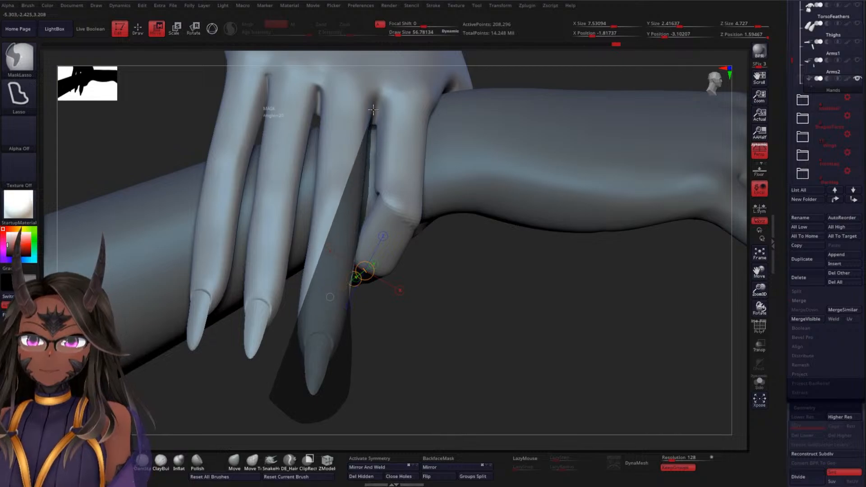
{"action": "mouse_move", "coordinate": [373, 109]}
{"action": "left_mouse_down", "text": "ctrl"}
{"action": "mouse_move", "coordinate": [335, 80]}
{"action": "mouse_move", "coordinate": [323, 84]}
{"action": "left_mouse_up", "text": "ctrl"}
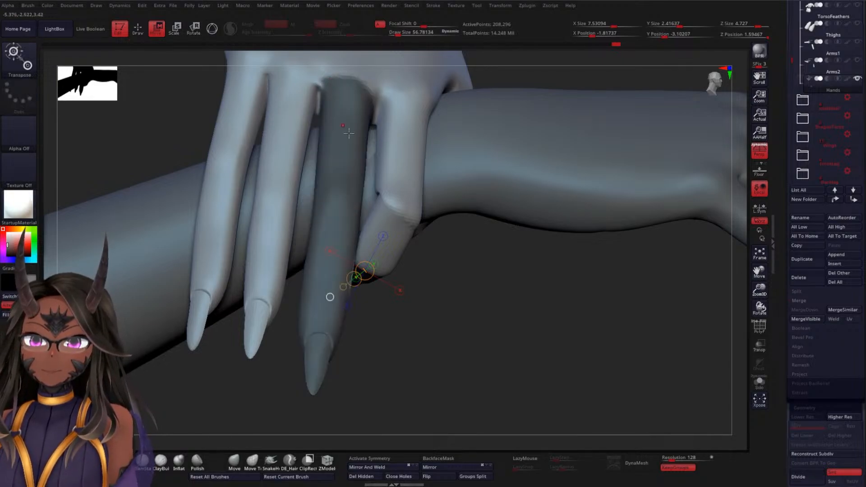
Isolate the hand to clean the mask spill off the palm, then invert the mask so only the middle finger moves
{"action": "left_click_drag", "start_coordinate": [474, 362], "coordinate": [468, 271]}
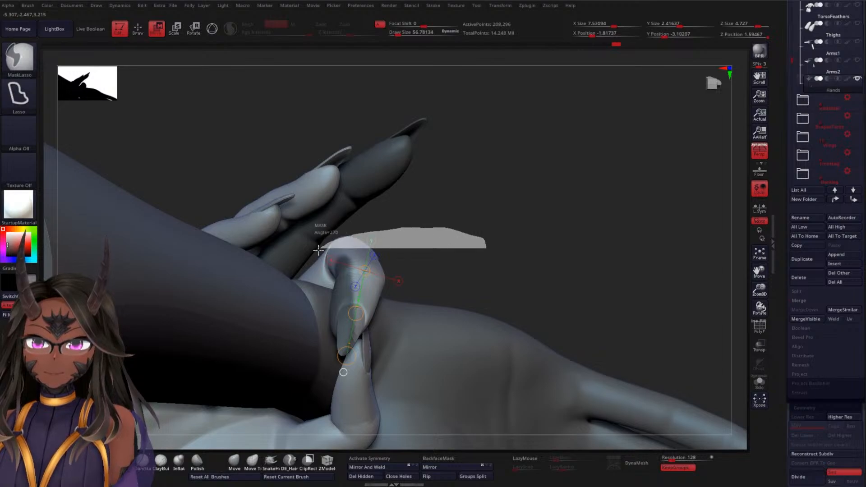
{"action": "mouse_move", "coordinate": [318, 250]}
{"action": "left_mouse_down", "text": "ctrl"}
{"action": "mouse_move", "coordinate": [315, 402]}
{"action": "mouse_move", "coordinate": [325, 406]}
{"action": "left_mouse_up", "text": "ctrl"}
{"action": "left_click", "coordinate": [760, 382]}
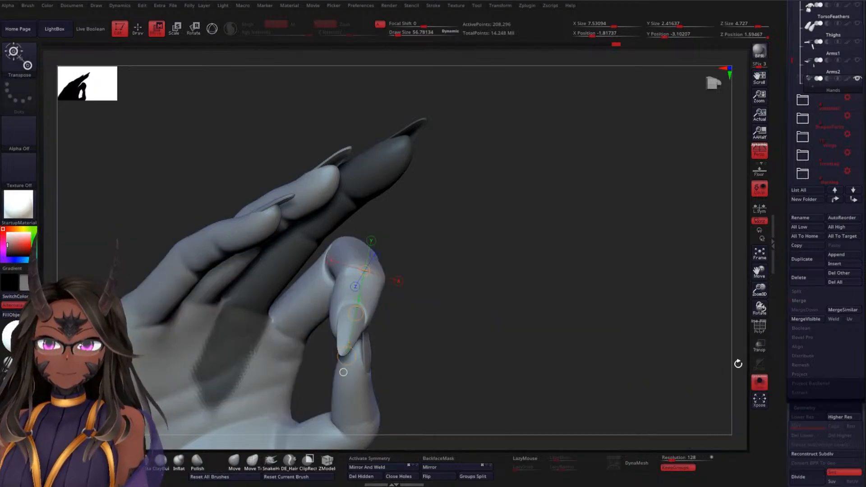
{"action": "left_click_drag", "start_coordinate": [537, 256], "coordinate": [340, 378]}
{"action": "mouse_move", "coordinate": [205, 397]}
{"action": "left_mouse_down"}
{"action": "mouse_move", "coordinate": [242, 426]}
{"action": "mouse_move", "coordinate": [329, 395]}
{"action": "mouse_move", "coordinate": [401, 311]}
{"action": "mouse_move", "coordinate": [354, 219]}
{"action": "mouse_move", "coordinate": [302, 197]}
{"action": "mouse_move", "coordinate": [222, 224]}
{"action": "mouse_move", "coordinate": [179, 316]}
{"action": "left_mouse_up"}
{"action": "left_click_drag", "start_coordinate": [523, 266], "coordinate": [437, 216]}
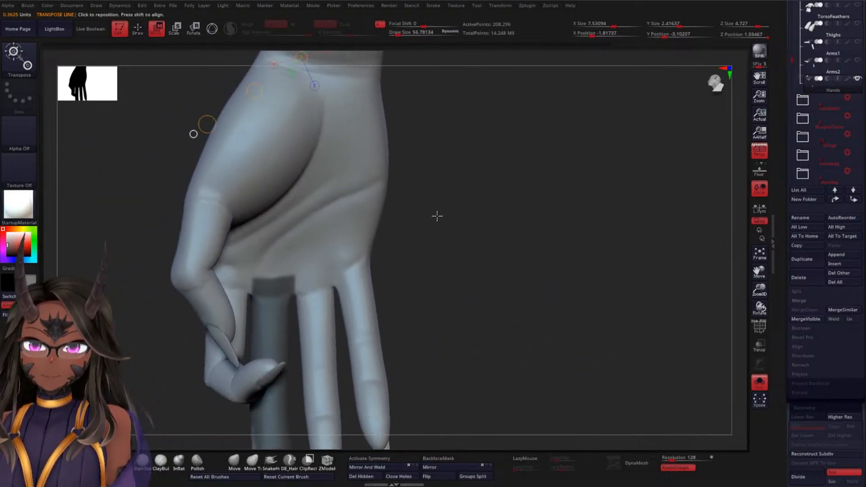
{"action": "left_click", "coordinate": [480, 238], "text": "ctrl"}
{"action": "left_click_drag", "start_coordinate": [415, 224], "coordinate": [537, 202]}
{"action": "left_click", "coordinate": [760, 383]}
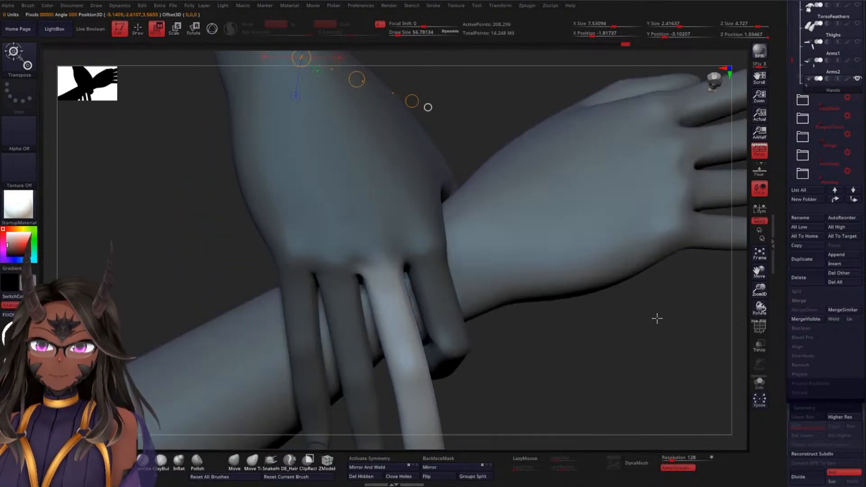
Lay a Transpose line along the middle finger from its knuckle to the nail tip, aligning it from several angles
{"action": "left_click_drag", "start_coordinate": [657, 315], "coordinate": [582, 336]}
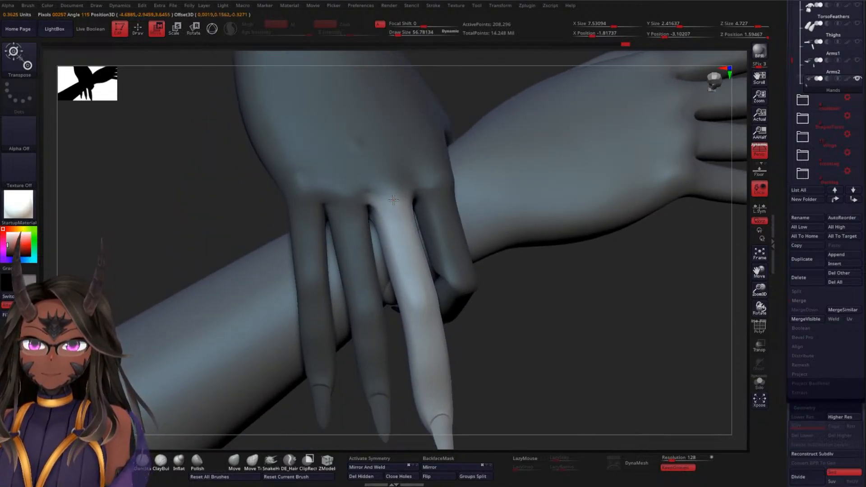
{"action": "left_click_drag", "start_coordinate": [506, 377], "coordinate": [503, 271]}
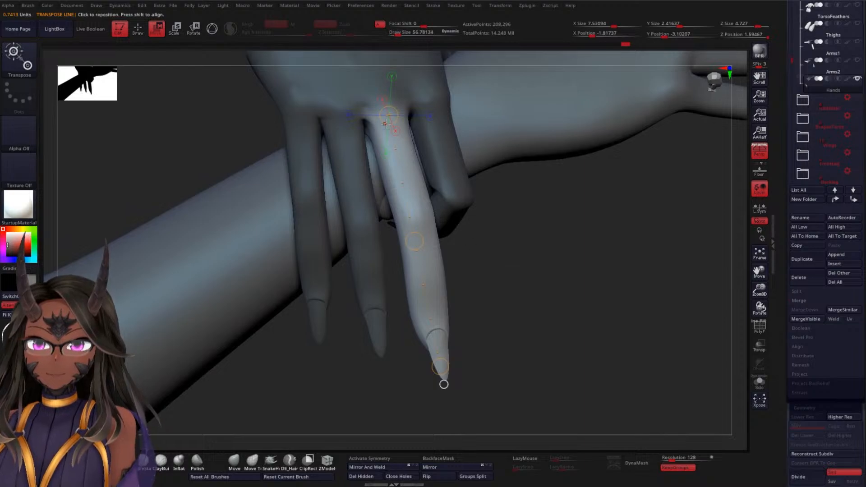
{"action": "left_click_drag", "start_coordinate": [495, 302], "coordinate": [519, 215]}
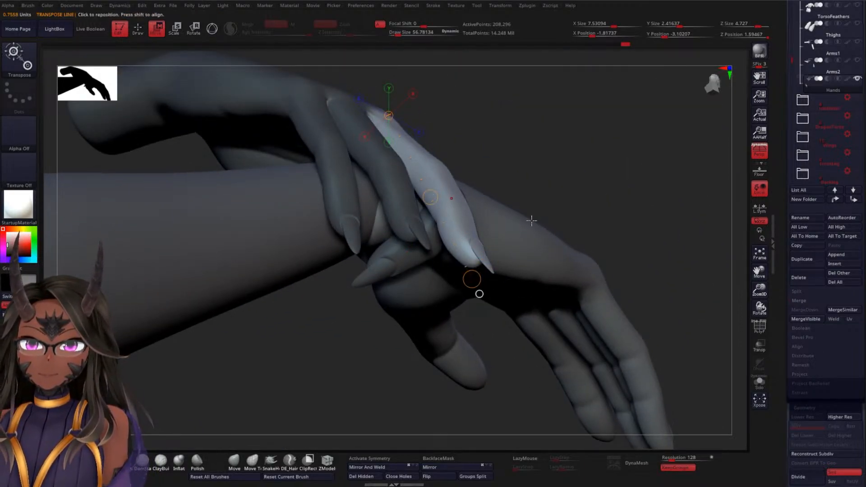
{"action": "left_click_drag", "start_coordinate": [553, 205], "coordinate": [545, 242]}
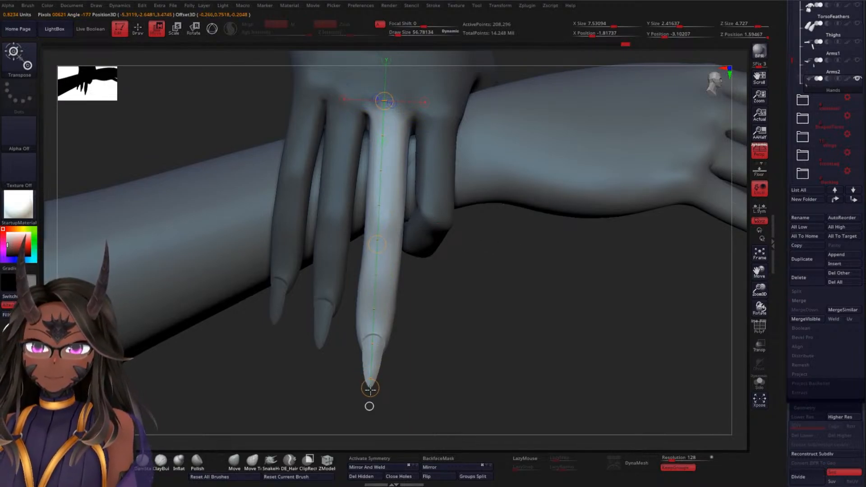
Undo the trial shift and rotate the middle finger at its knuckle inward toward the severed arm's wrist
{"action": "left_click_drag", "start_coordinate": [387, 384], "coordinate": [456, 356]}
{"action": "key", "text": "ctrl+z"}
{"action": "left_click_drag", "start_coordinate": [276, 367], "coordinate": [333, 356]}
{"action": "left_click_drag", "start_coordinate": [451, 362], "coordinate": [431, 366]}
{"action": "mouse_move", "coordinate": [362, 425]}
{"action": "left_mouse_down", "text": "ctrl"}
{"action": "mouse_move", "coordinate": [424, 300]}
{"action": "mouse_move", "coordinate": [394, 236]}
{"action": "mouse_move", "coordinate": [384, 239]}
{"action": "left_mouse_up", "text": "ctrl"}
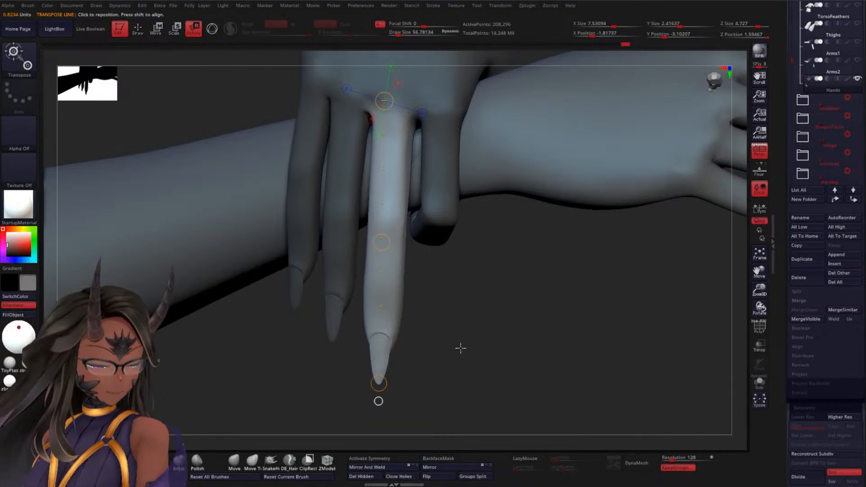
{"action": "left_click_drag", "start_coordinate": [460, 348], "coordinate": [519, 334]}
{"action": "left_click_drag", "start_coordinate": [443, 351], "coordinate": [365, 377]}
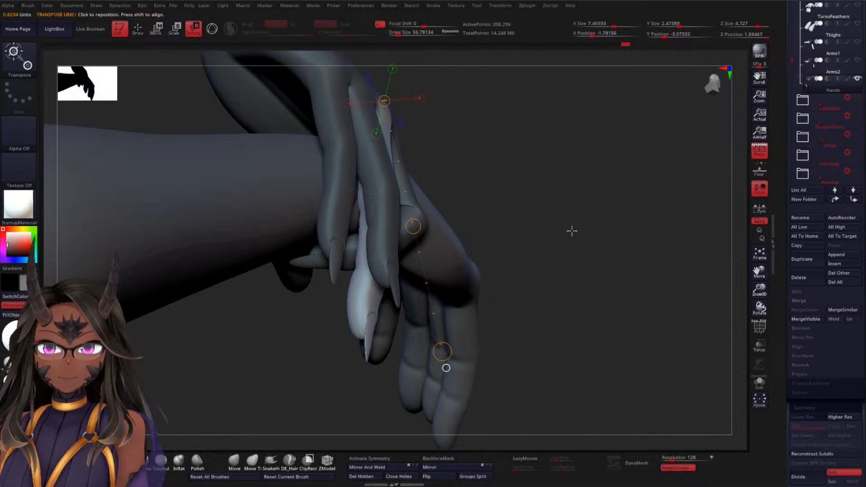
{"action": "left_click_drag", "start_coordinate": [446, 369], "coordinate": [180, 237]}
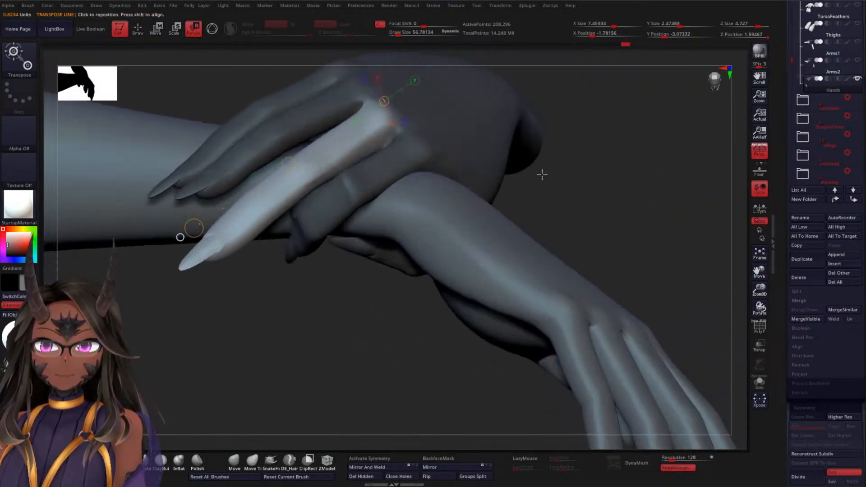
{"action": "left_click_drag", "start_coordinate": [542, 174], "coordinate": [583, 181]}
{"action": "mouse_move", "coordinate": [475, 278]}
{"action": "left_mouse_down"}
{"action": "mouse_move", "coordinate": [480, 271]}
{"action": "mouse_move", "coordinate": [476, 277]}
{"action": "left_mouse_up"}
{"action": "left_click_drag", "start_coordinate": [556, 160], "coordinate": [545, 251]}
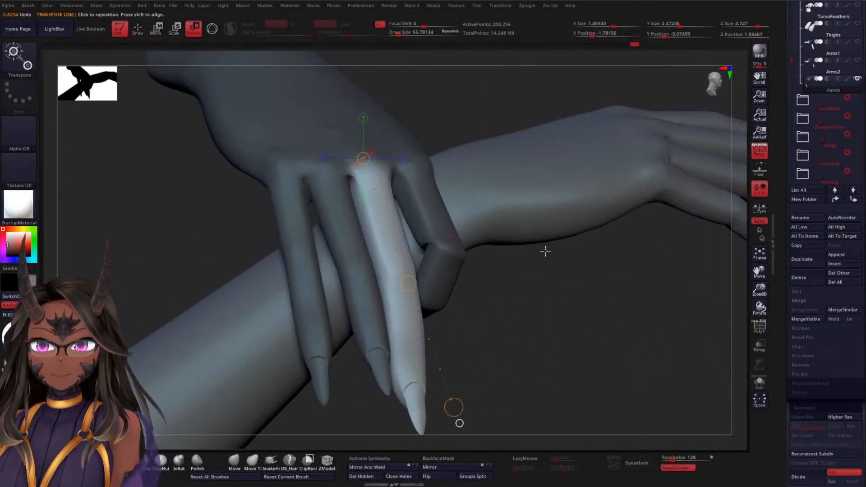
Mask the middle finger's base segment and bend the rest around the middle joint toward the wrist
{"action": "left_click_drag", "start_coordinate": [493, 115], "coordinate": [490, 128]}
{"action": "mouse_move", "coordinate": [480, 82]}
{"action": "left_mouse_down"}
{"action": "mouse_move", "coordinate": [441, 91]}
{"action": "mouse_move", "coordinate": [412, 78]}
{"action": "mouse_move", "coordinate": [284, 242]}
{"action": "mouse_move", "coordinate": [349, 280]}
{"action": "mouse_move", "coordinate": [481, 269]}
{"action": "mouse_move", "coordinate": [521, 317]}
{"action": "mouse_move", "coordinate": [395, 251]}
{"action": "left_mouse_up"}
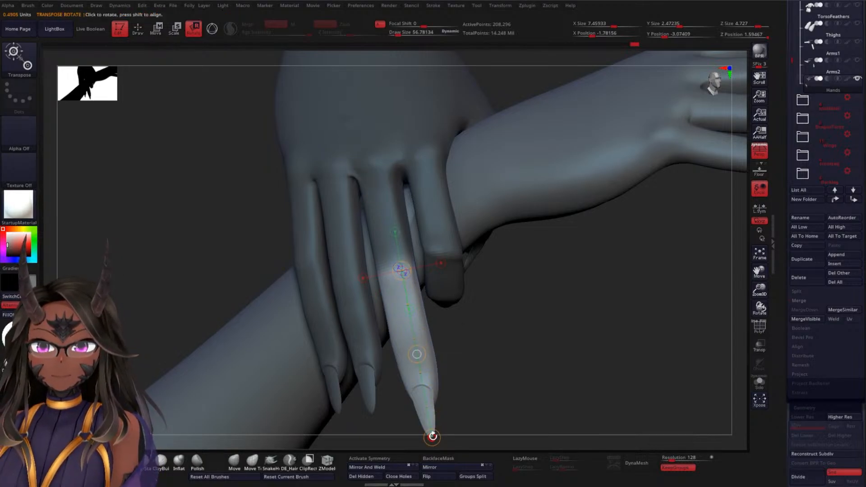
{"action": "left_click_drag", "start_coordinate": [525, 352], "coordinate": [503, 346]}
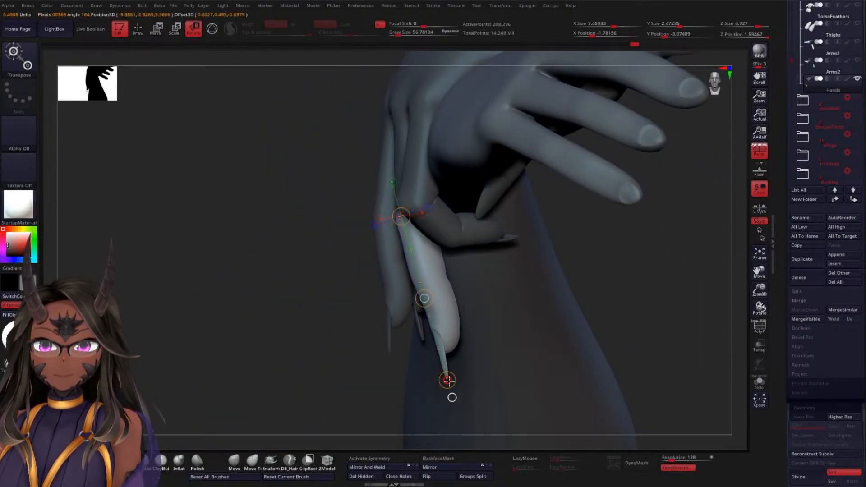
{"action": "left_click_drag", "start_coordinate": [448, 380], "coordinate": [564, 261]}
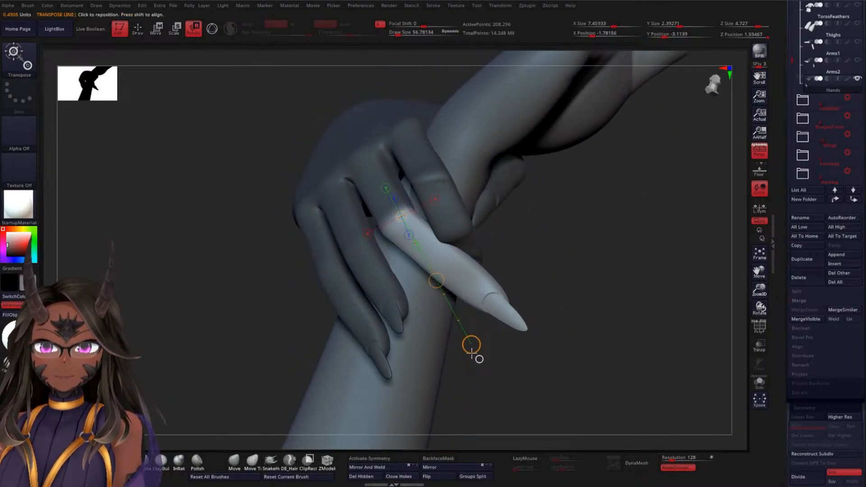
{"action": "left_click_drag", "start_coordinate": [471, 352], "coordinate": [471, 351]}
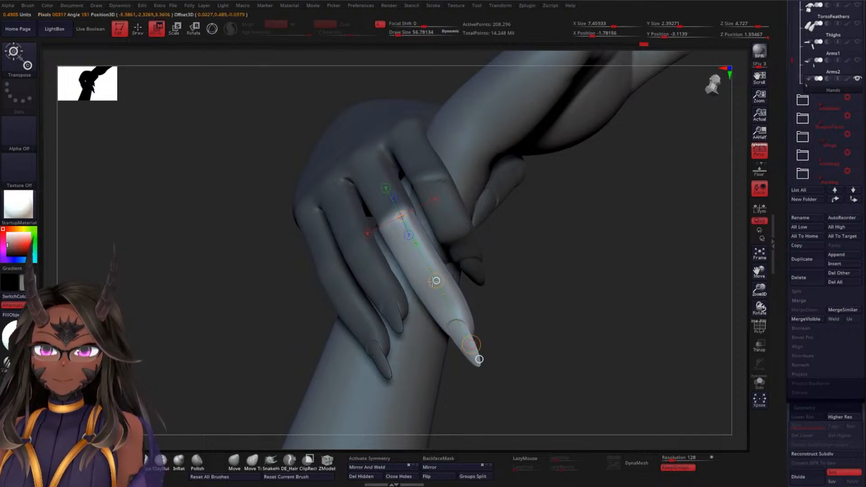
Adjust the outer part of the middle finger with Transpose Move so it follows the wrist
{"action": "left_click_drag", "start_coordinate": [535, 295], "coordinate": [555, 292]}
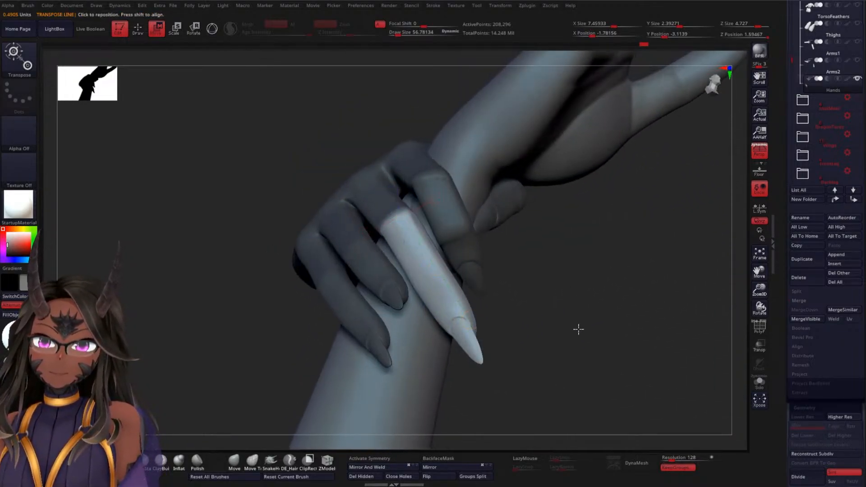
{"action": "left_click_drag", "start_coordinate": [578, 329], "coordinate": [602, 286]}
{"action": "left_click_drag", "start_coordinate": [517, 368], "coordinate": [535, 344]}
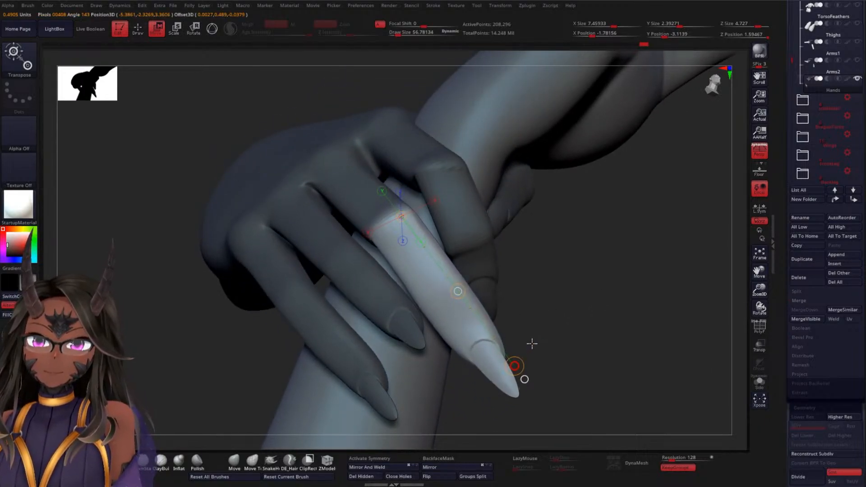
{"action": "left_click_drag", "start_coordinate": [594, 329], "coordinate": [574, 285]}
Mask the middle finger's middle segment up to the outermost joint, leaving only the fingertip free
{"action": "mouse_move", "coordinate": [356, 151]}
{"action": "left_mouse_down"}
{"action": "mouse_move", "coordinate": [339, 109]}
{"action": "mouse_move", "coordinate": [350, 91]}
{"action": "mouse_move", "coordinate": [377, 81]}
{"action": "mouse_move", "coordinate": [350, 116]}
{"action": "mouse_move", "coordinate": [352, 184]}
{"action": "mouse_move", "coordinate": [362, 196]}
{"action": "mouse_move", "coordinate": [280, 194]}
{"action": "left_mouse_up"}
{"action": "mouse_move", "coordinate": [225, 223]}
{"action": "left_mouse_down", "text": "ctrl"}
{"action": "mouse_move", "coordinate": [319, 300]}
{"action": "mouse_move", "coordinate": [454, 297]}
{"action": "mouse_move", "coordinate": [491, 251]}
{"action": "mouse_move", "coordinate": [335, 164]}
{"action": "mouse_move", "coordinate": [316, 176]}
{"action": "left_mouse_up", "text": "ctrl"}
{"action": "left_click_drag", "start_coordinate": [601, 300], "coordinate": [571, 293]}
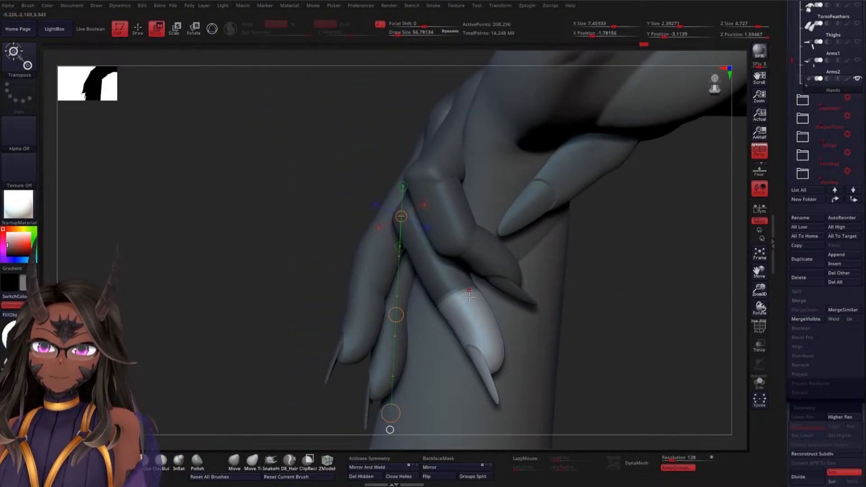
{"action": "left_click", "coordinate": [605, 338], "text": "ctrl"}
{"action": "left_click", "coordinate": [598, 347], "text": "ctrl"}
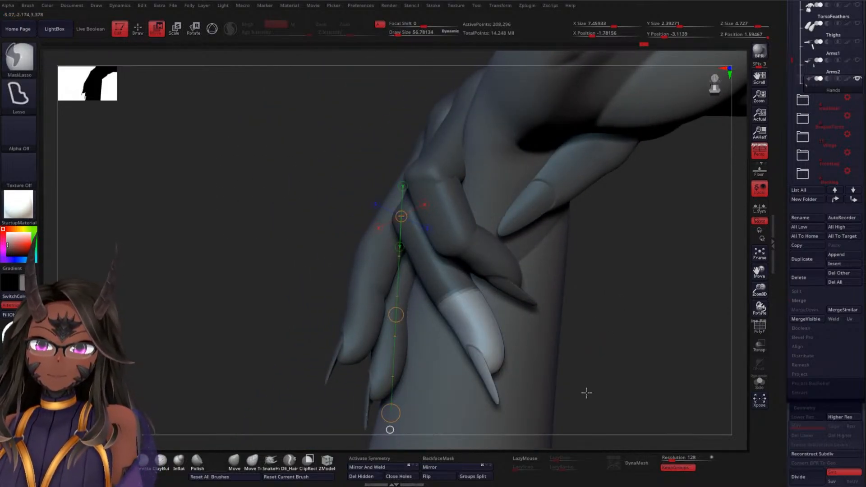
{"action": "mouse_move", "coordinate": [453, 280]}
{"action": "left_mouse_down", "text": "ctrl"}
{"action": "mouse_move", "coordinate": [414, 312]}
{"action": "mouse_move", "coordinate": [407, 338]}
{"action": "left_mouse_up", "text": "ctrl"}
Lay a Transpose line from the middle finger's outermost joint to its nail tip and try rotating the fingertip
{"action": "mouse_move", "coordinate": [640, 320]}
{"action": "left_mouse_down"}
{"action": "mouse_move", "coordinate": [590, 325]}
{"action": "mouse_move", "coordinate": [629, 304]}
{"action": "mouse_move", "coordinate": [645, 322]}
{"action": "left_mouse_up"}
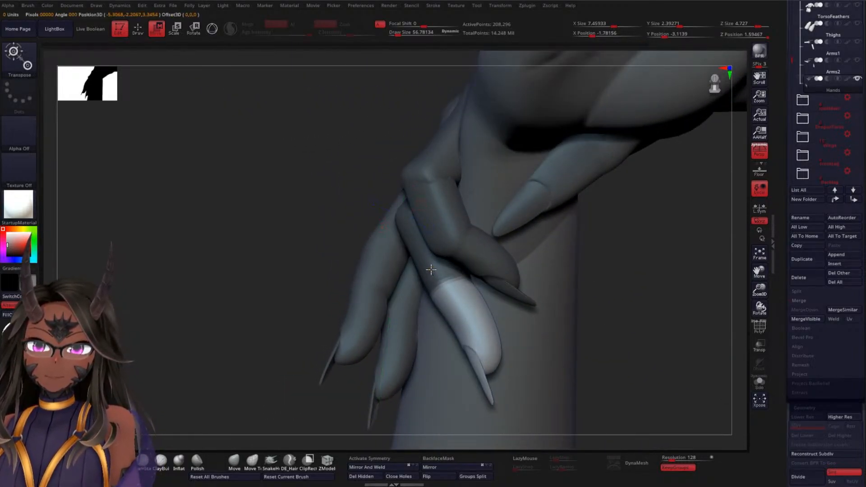
{"action": "left_click_drag", "start_coordinate": [451, 285], "coordinate": [451, 298]}
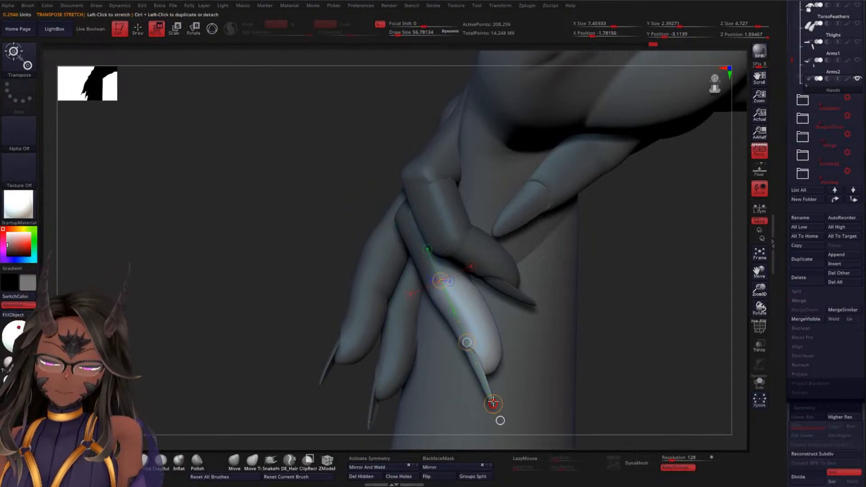
{"action": "left_click_drag", "start_coordinate": [494, 403], "coordinate": [535, 372]}
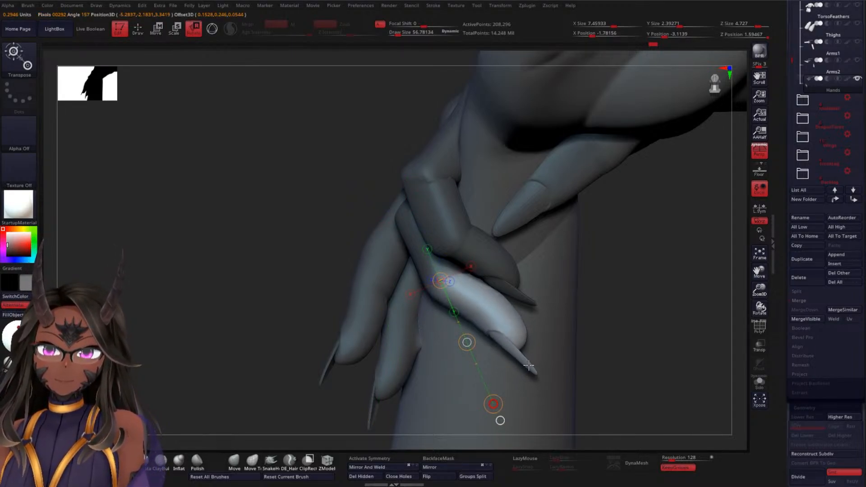
{"action": "key", "text": "ctrl+z"}
Inspect the hand in isolation, restore the severed arm, and rotate the middle fingertip inward around the outermost joint
{"action": "mouse_move", "coordinate": [627, 349]}
{"action": "left_mouse_down"}
{"action": "mouse_move", "coordinate": [640, 337]}
{"action": "mouse_move", "coordinate": [570, 302]}
{"action": "left_mouse_up"}
{"action": "mouse_move", "coordinate": [292, 316]}
{"action": "left_mouse_down", "text": "ctrl"}
{"action": "mouse_move", "coordinate": [325, 367]}
{"action": "mouse_move", "coordinate": [460, 303]}
{"action": "mouse_move", "coordinate": [447, 235]}
{"action": "left_mouse_up", "text": "ctrl"}
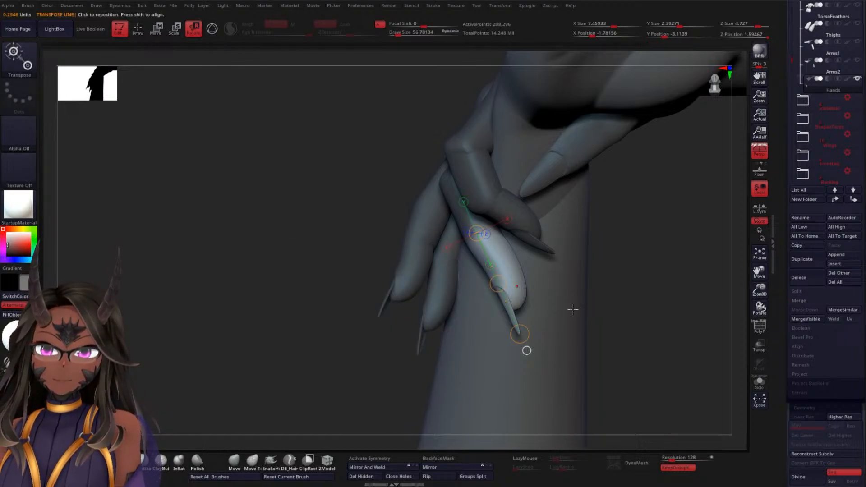
{"action": "left_click", "coordinate": [766, 387]}
{"action": "left_click_drag", "start_coordinate": [545, 361], "coordinate": [418, 313]}
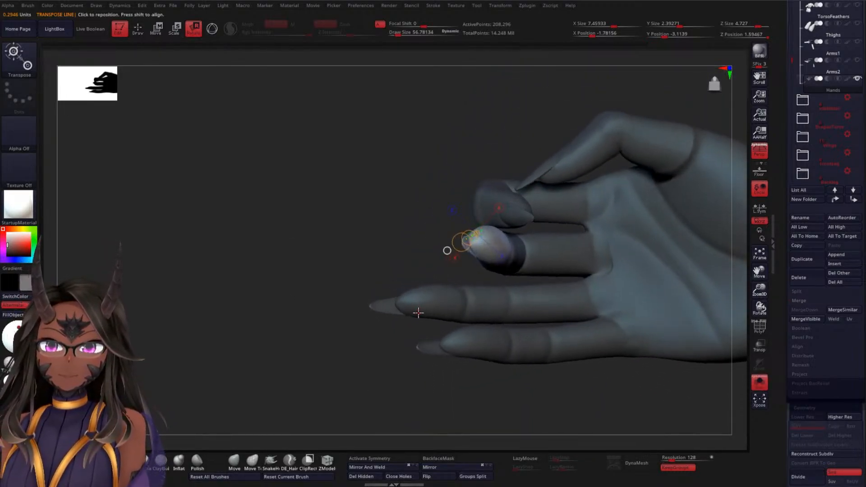
{"action": "left_click_drag", "start_coordinate": [352, 307], "coordinate": [562, 318]}
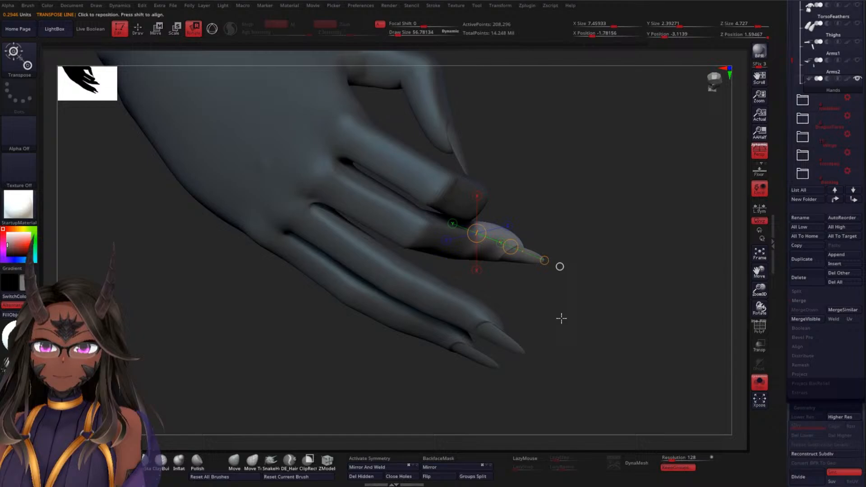
{"action": "left_click", "coordinate": [754, 384]}
{"action": "left_click_drag", "start_coordinate": [726, 368], "coordinate": [609, 304]}
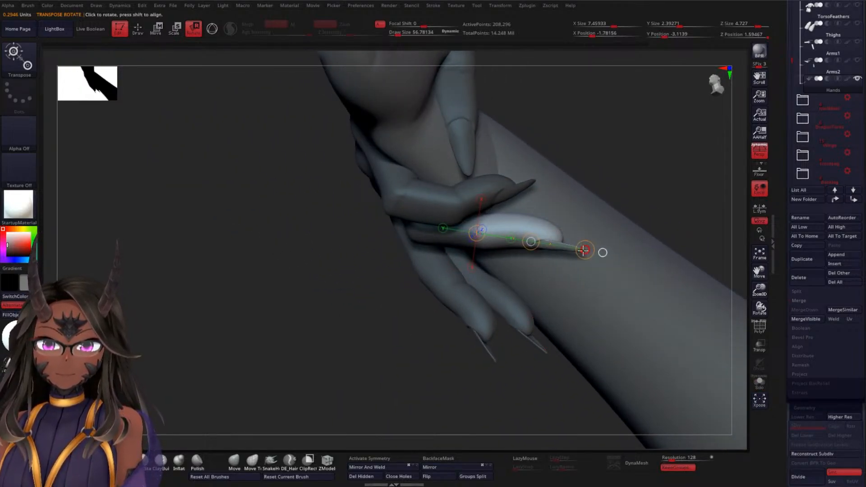
{"action": "left_click_drag", "start_coordinate": [583, 250], "coordinate": [595, 204]}
{"action": "mouse_move", "coordinate": [656, 170]}
{"action": "left_mouse_down"}
{"action": "mouse_move", "coordinate": [660, 113]}
{"action": "mouse_move", "coordinate": [641, 250]}
{"action": "mouse_move", "coordinate": [477, 233]}
{"action": "left_mouse_up"}
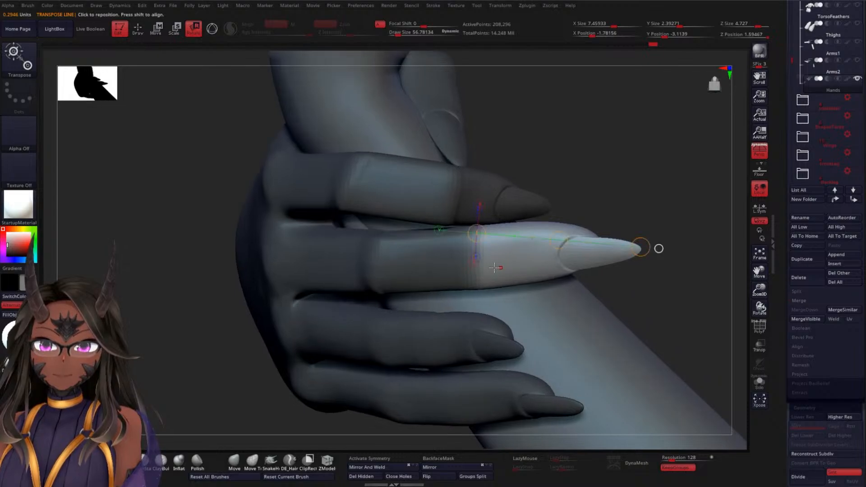
Refine the middle fingertip's rotation against the wrist from several angles, resetting the Transpose line to its nail tip
{"action": "left_click_drag", "start_coordinate": [632, 253], "coordinate": [624, 281]}
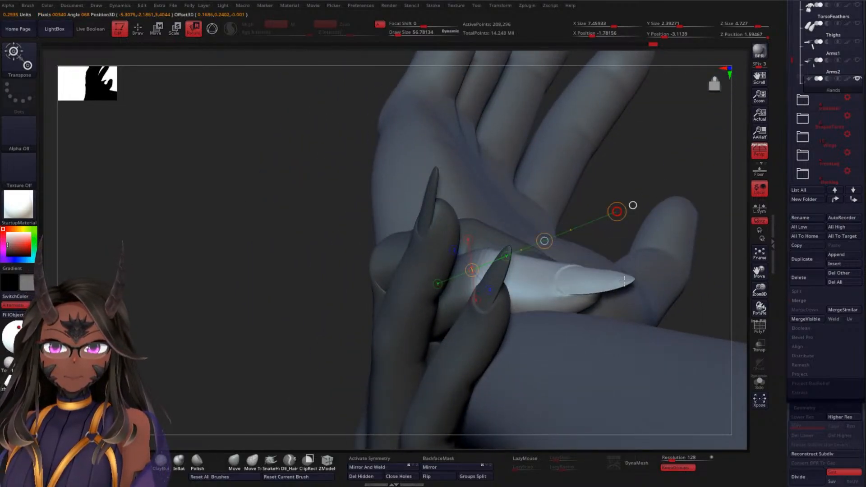
{"action": "left_click_drag", "start_coordinate": [665, 195], "coordinate": [607, 280]}
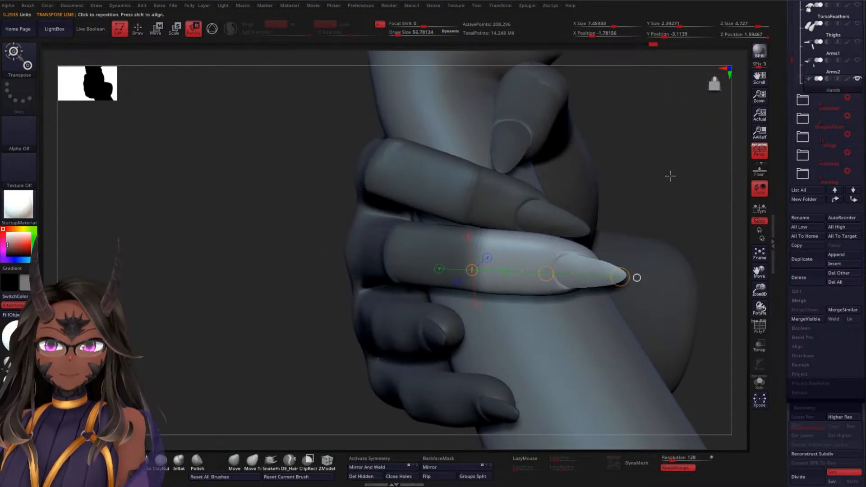
{"action": "left_click_drag", "start_coordinate": [670, 176], "coordinate": [662, 223]}
{"action": "left_click_drag", "start_coordinate": [575, 356], "coordinate": [627, 324]}
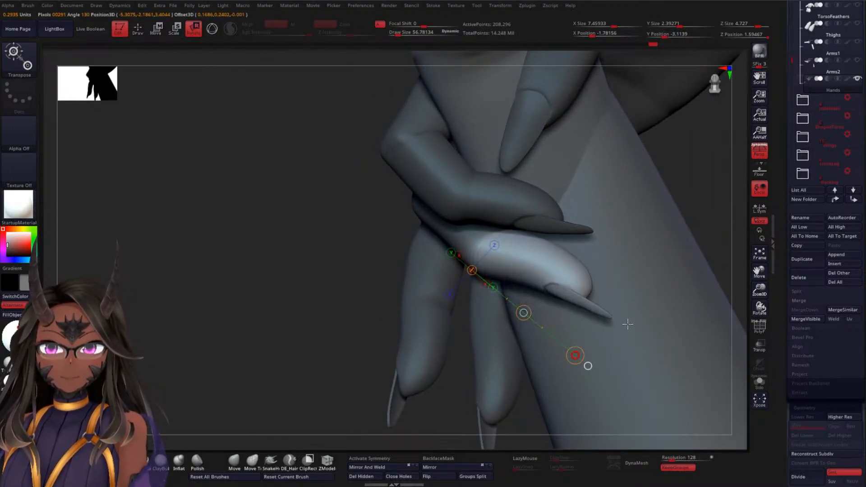
{"action": "left_click_drag", "start_coordinate": [311, 288], "coordinate": [369, 224]}
{"action": "left_click_drag", "start_coordinate": [651, 239], "coordinate": [682, 124], "text": "alt"}
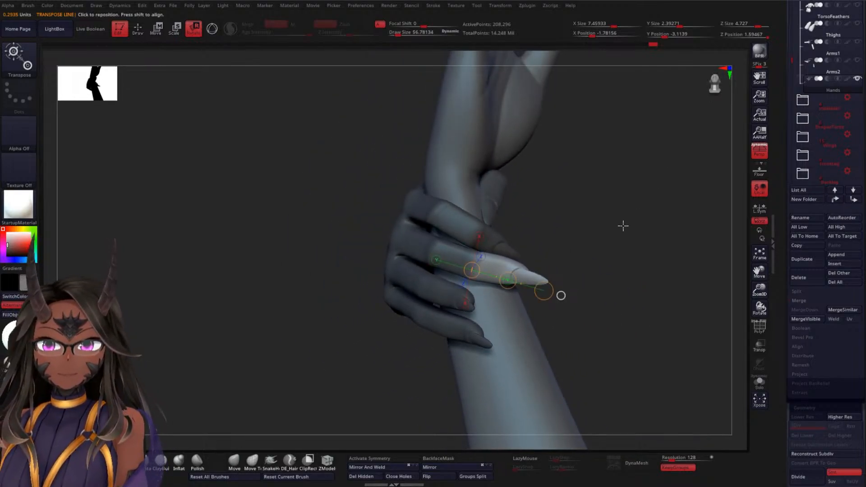
Bring up the transform gizmo at the middle finger's outermost joint and rotate the unmasked fingertip inward by about 26.5 degrees
{"action": "mouse_move", "coordinate": [599, 245]}
{"action": "left_mouse_down", "text": "alt"}
{"action": "mouse_move", "coordinate": [610, 214]}
{"action": "mouse_move", "coordinate": [621, 312]}
{"action": "left_mouse_up", "text": "alt"}
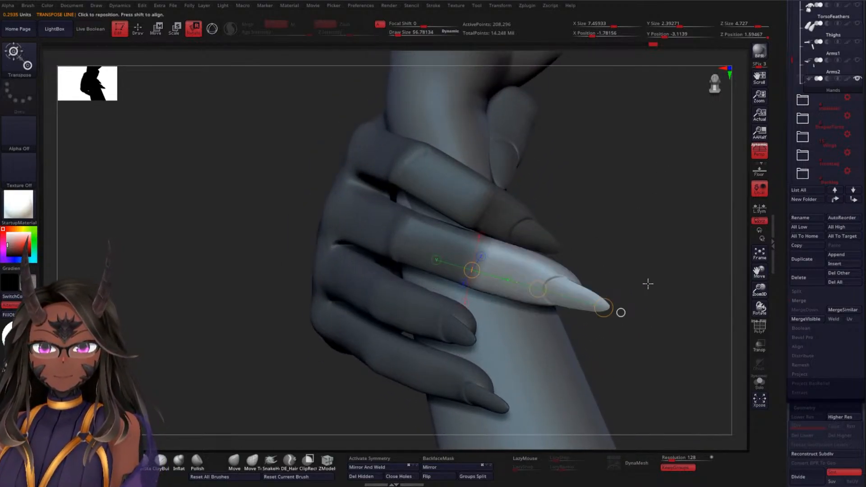
{"action": "left_click_drag", "start_coordinate": [648, 284], "coordinate": [675, 284]}
{"action": "key", "text": "q"}
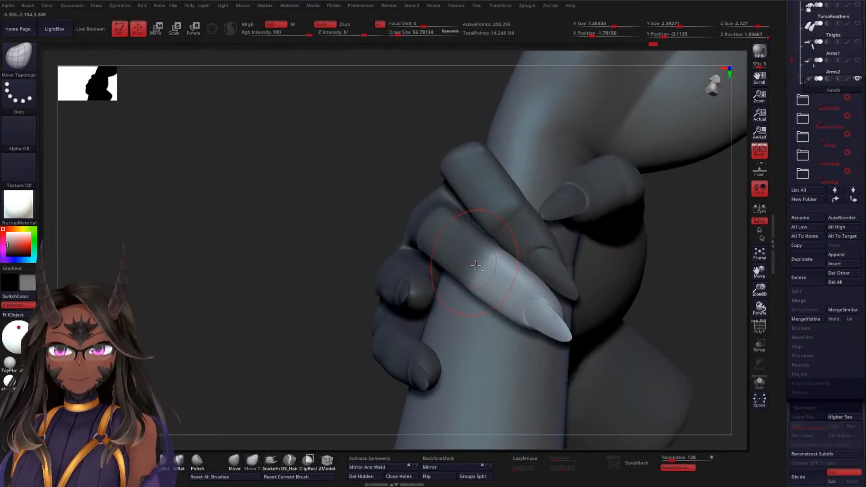
{"action": "key", "text": "w"}
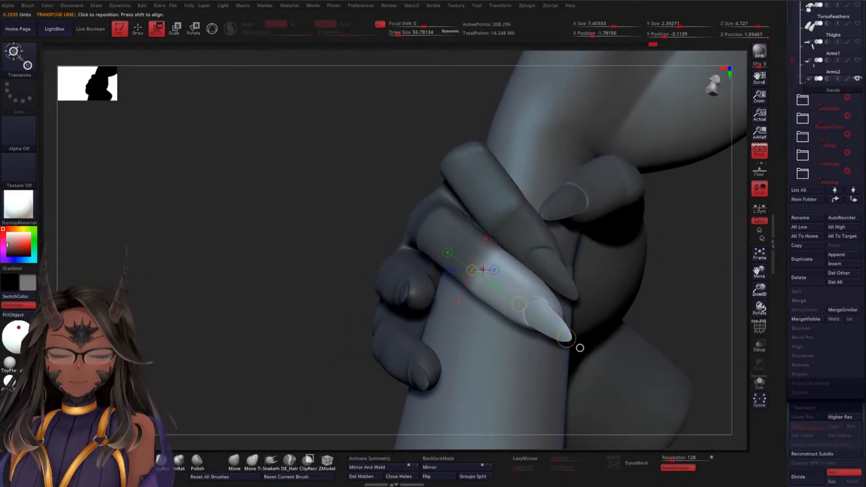
{"action": "key", "text": "y"}
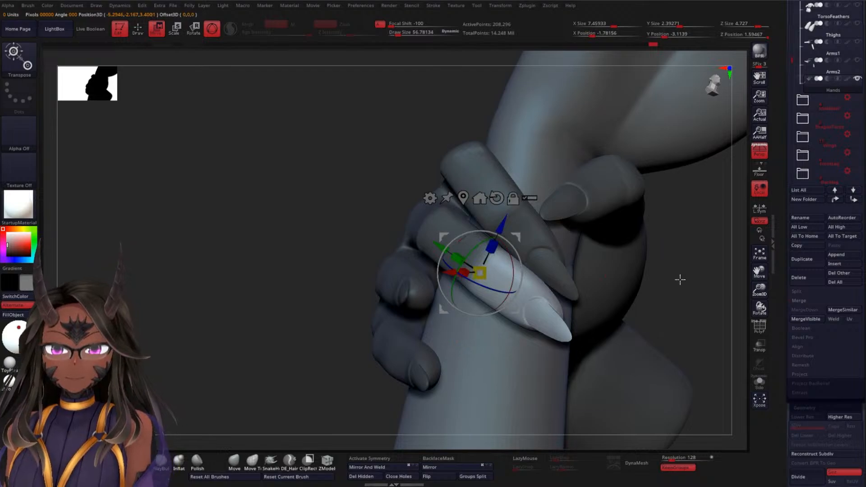
{"action": "left_click_drag", "start_coordinate": [681, 280], "coordinate": [650, 343]}
{"action": "left_click_drag", "start_coordinate": [512, 294], "coordinate": [519, 281]}
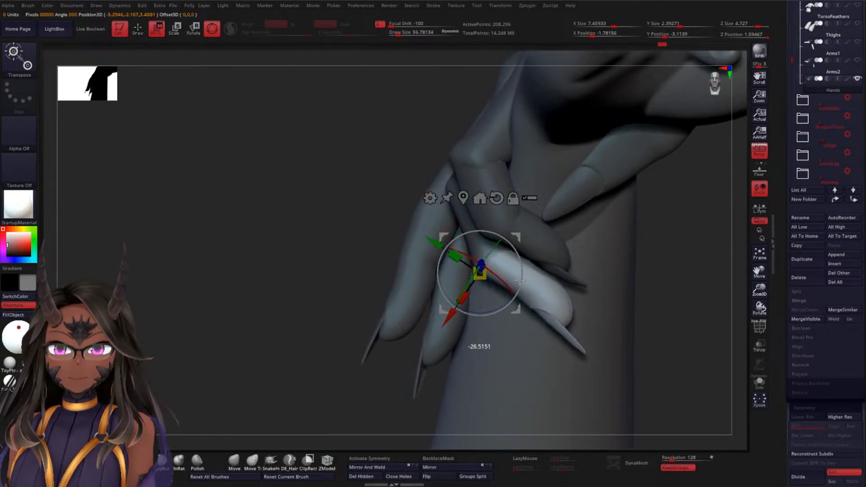
Fine-tune the middle fingertip's rotation with the gizmo from several angles so it wraps against the severed arm's wrist
{"action": "left_click_drag", "start_coordinate": [274, 277], "coordinate": [298, 195]}
{"action": "left_click_drag", "start_coordinate": [521, 266], "coordinate": [520, 274]}
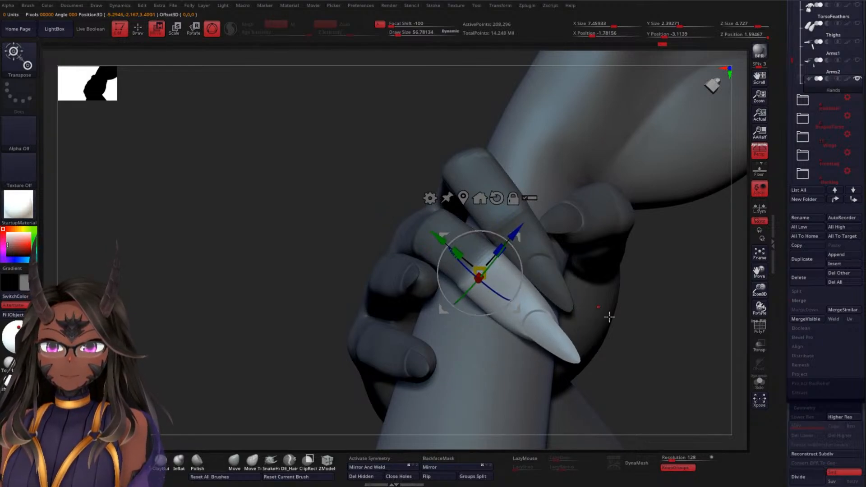
{"action": "left_click_drag", "start_coordinate": [609, 317], "coordinate": [618, 283]}
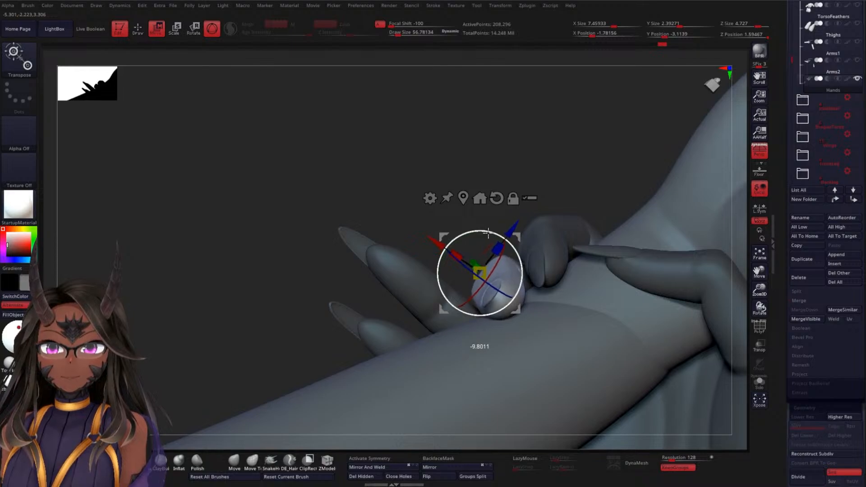
{"action": "left_click_drag", "start_coordinate": [536, 183], "coordinate": [549, 238]}
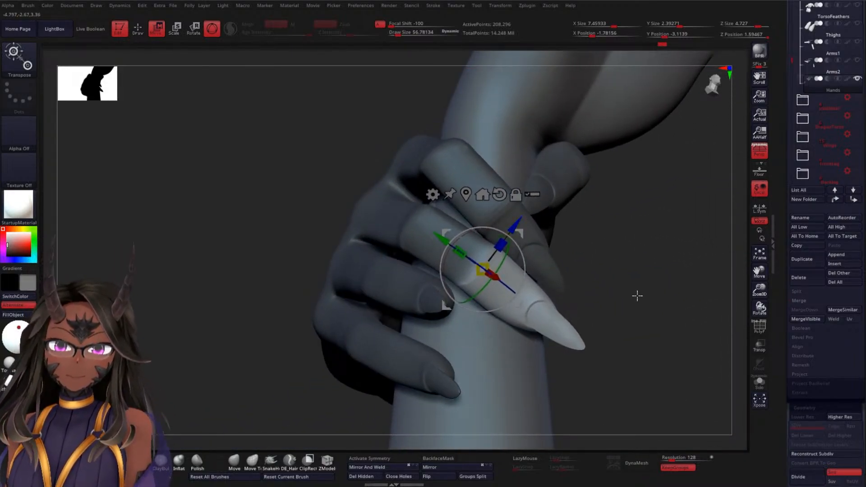
{"action": "left_click_drag", "start_coordinate": [637, 295], "coordinate": [565, 239]}
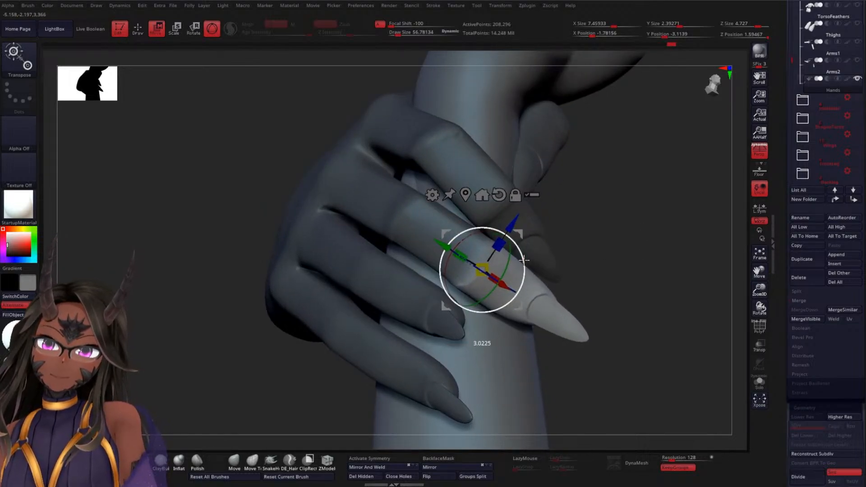
{"action": "left_click_drag", "start_coordinate": [530, 259], "coordinate": [631, 208]}
Clear the finger mask and check the curled fingers with the hand isolated and against the severed arm
{"action": "key", "text": "q"}
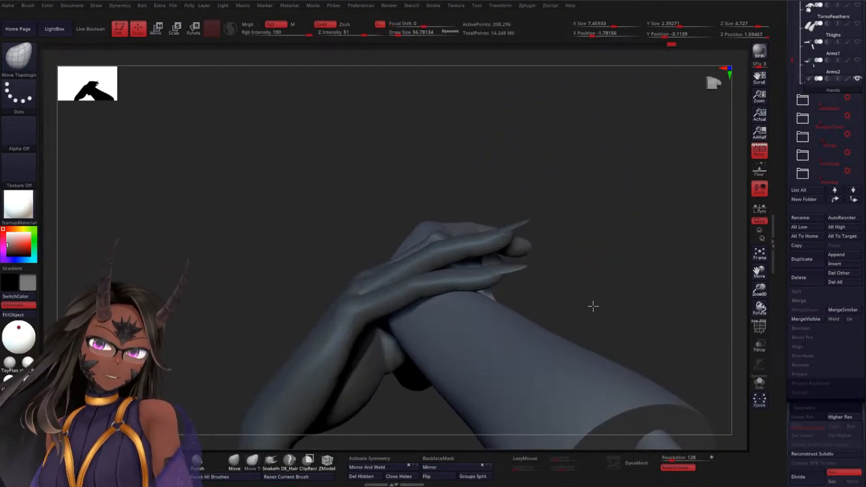
{"action": "mouse_move", "coordinate": [592, 306]}
{"action": "left_mouse_down"}
{"action": "mouse_move", "coordinate": [644, 261]}
{"action": "mouse_move", "coordinate": [633, 258]}
{"action": "mouse_move", "coordinate": [628, 310]}
{"action": "mouse_move", "coordinate": [657, 299]}
{"action": "mouse_move", "coordinate": [643, 277]}
{"action": "left_mouse_up"}
{"action": "left_click", "coordinate": [766, 386]}
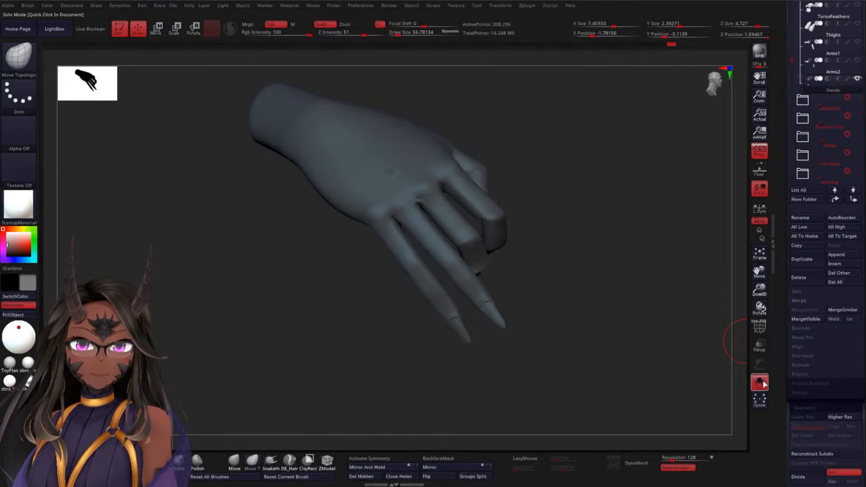
{"action": "left_click", "coordinate": [763, 384]}
{"action": "left_click_drag", "start_coordinate": [642, 353], "coordinate": [640, 187], "text": "alt"}
{"action": "left_click_drag", "start_coordinate": [631, 239], "coordinate": [570, 329], "text": "alt"}
Reshape the bent joints of the index and middle fingers with the Move Topological brush
{"action": "left_click_drag", "start_coordinate": [569, 253], "coordinate": [603, 210]}
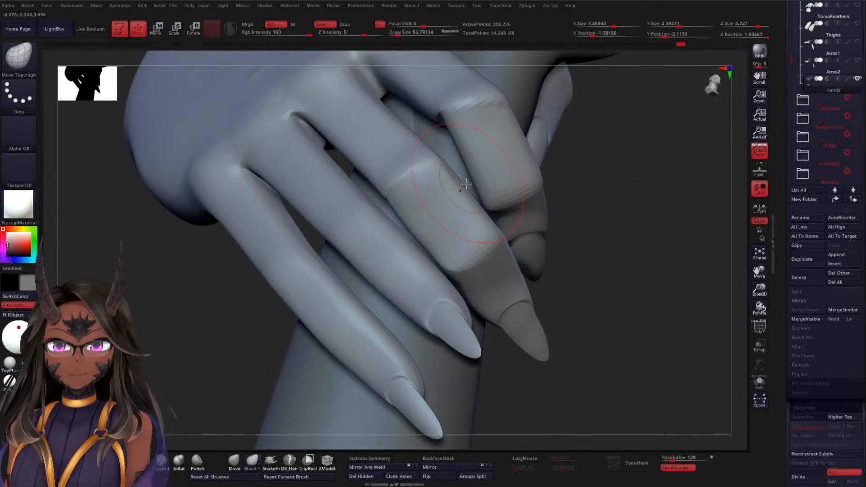
{"action": "mouse_move", "coordinate": [547, 181]}
{"action": "left_mouse_down"}
{"action": "mouse_move", "coordinate": [628, 209]}
{"action": "mouse_move", "coordinate": [444, 190]}
{"action": "left_mouse_up"}
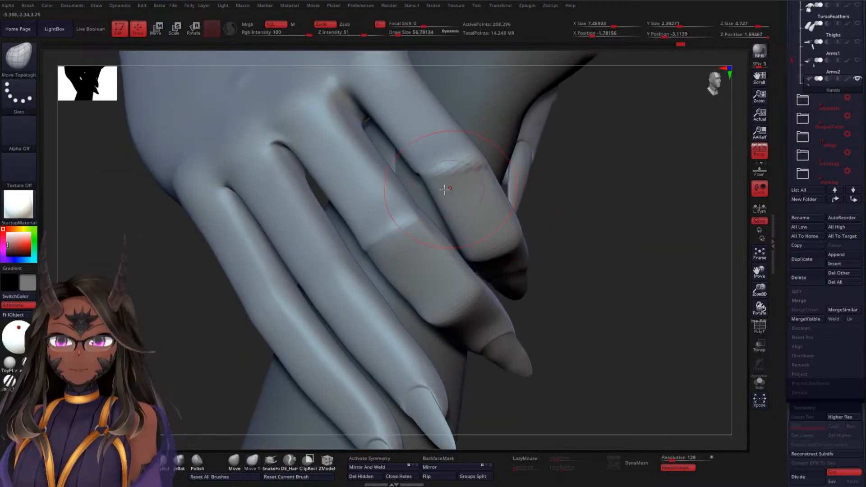
{"action": "mouse_move", "coordinate": [553, 189]}
{"action": "left_mouse_down"}
{"action": "mouse_move", "coordinate": [507, 167]}
{"action": "mouse_move", "coordinate": [650, 195]}
{"action": "mouse_move", "coordinate": [474, 185]}
{"action": "mouse_move", "coordinate": [619, 170]}
{"action": "mouse_move", "coordinate": [471, 176]}
{"action": "left_mouse_up"}
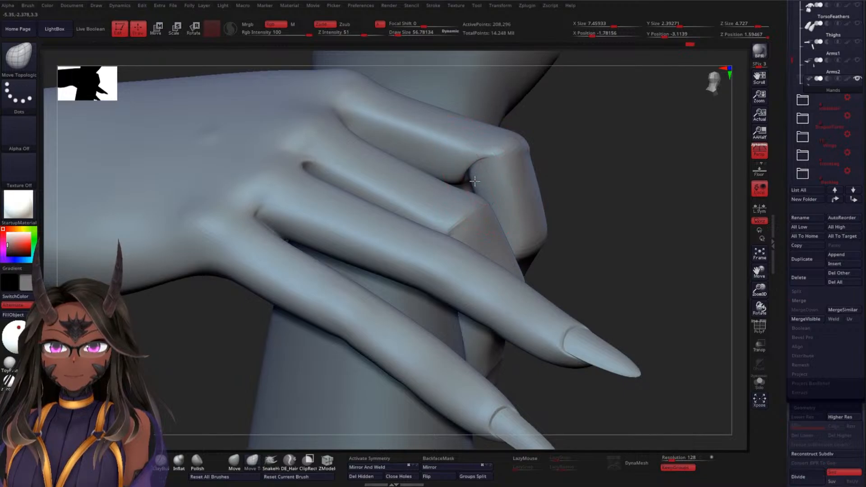
{"action": "mouse_move", "coordinate": [613, 181]}
{"action": "left_mouse_down"}
{"action": "mouse_move", "coordinate": [615, 232]}
{"action": "mouse_move", "coordinate": [547, 269]}
{"action": "mouse_move", "coordinate": [525, 183]}
{"action": "left_mouse_up"}
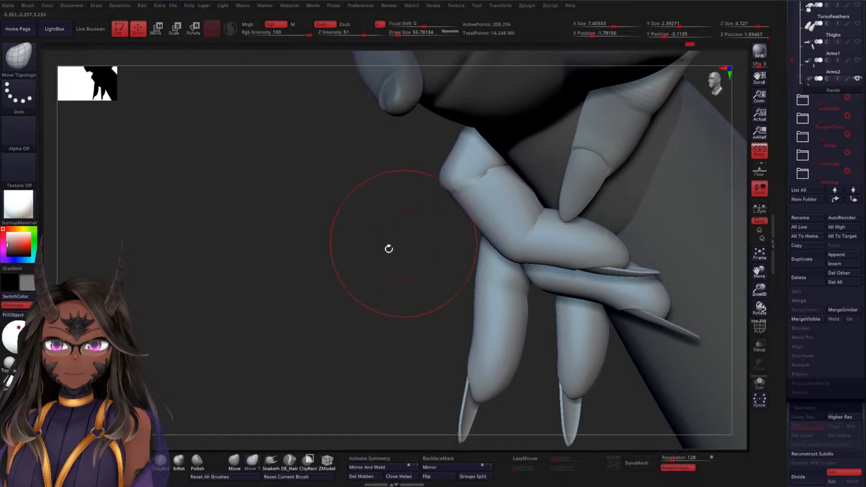
{"action": "mouse_move", "coordinate": [389, 249]}
{"action": "left_mouse_down"}
{"action": "mouse_move", "coordinate": [358, 242]}
{"action": "mouse_move", "coordinate": [586, 226]}
{"action": "mouse_move", "coordinate": [486, 214]}
{"action": "left_mouse_up"}
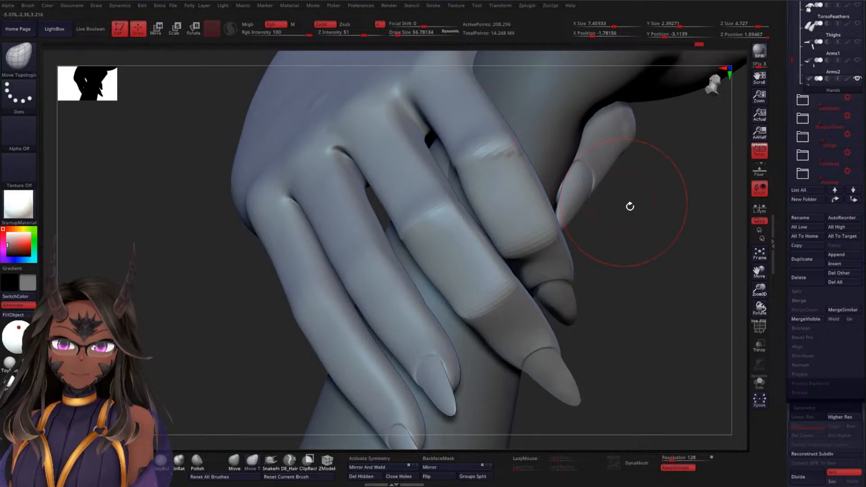
{"action": "left_click_drag", "start_coordinate": [630, 206], "coordinate": [530, 250]}
Check the hand in isolation, then unhide the remaining folders and the creature's head, torso and arm subtools
{"action": "left_click", "coordinate": [761, 385]}
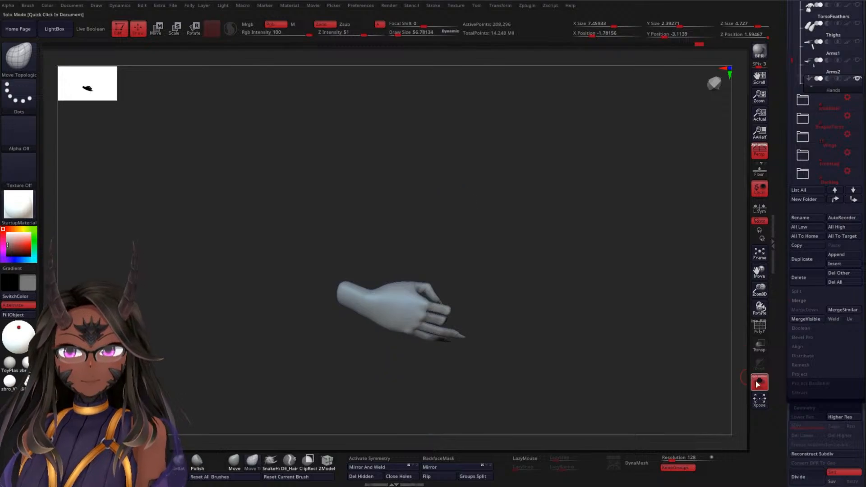
{"action": "left_click", "coordinate": [761, 383]}
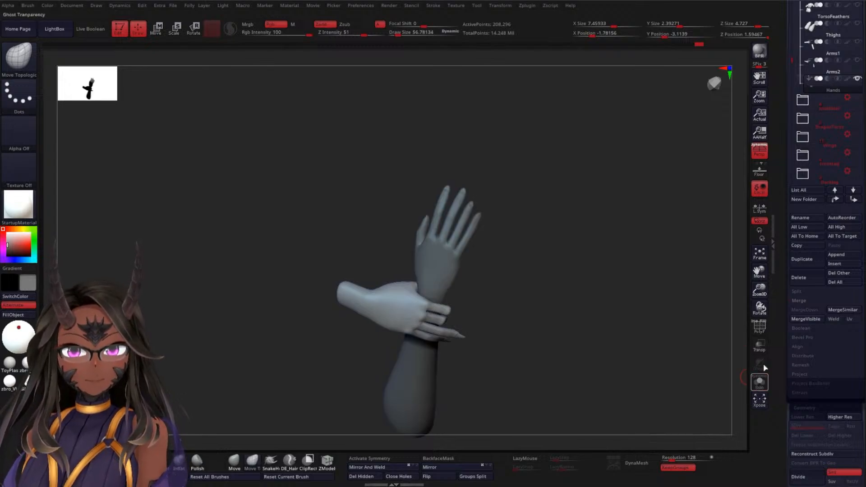
{"action": "left_click", "coordinate": [858, 100], "text": "shift"}
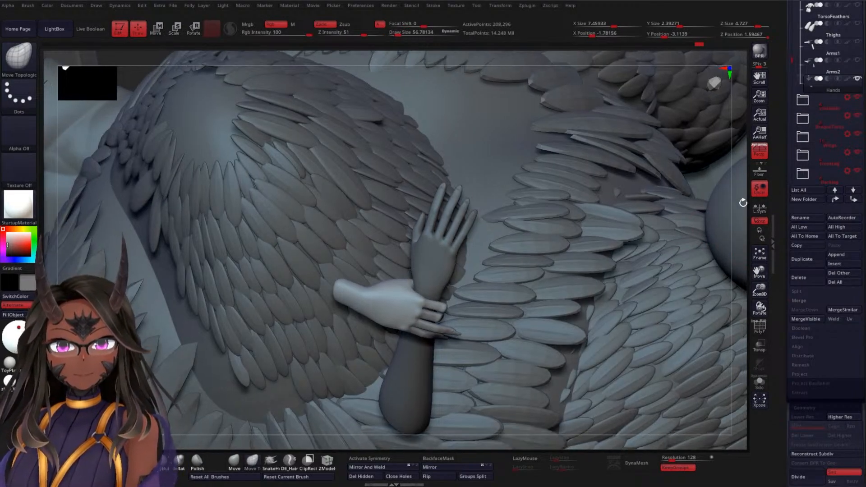
{"action": "left_click", "coordinate": [759, 153]}
{"action": "left_click", "coordinate": [859, 98], "text": "shift"}
{"action": "left_click", "coordinate": [858, 98], "text": "shift"}
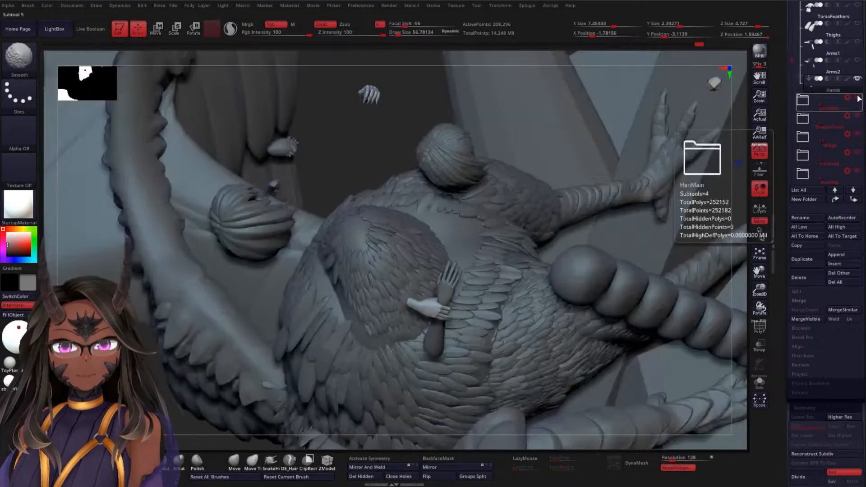
{"action": "left_click_drag", "start_coordinate": [792, 59], "coordinate": [800, 8]}
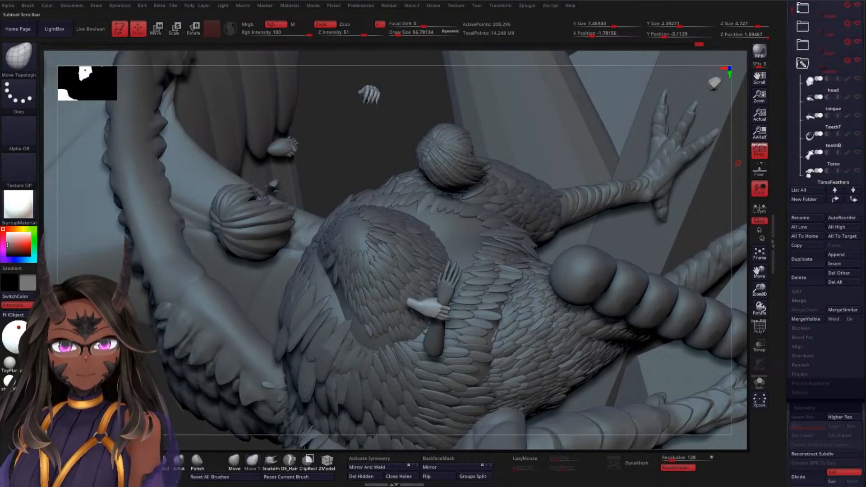
{"action": "left_click", "coordinate": [859, 79], "text": "shift"}
{"action": "left_click", "coordinate": [858, 79], "text": "shift"}
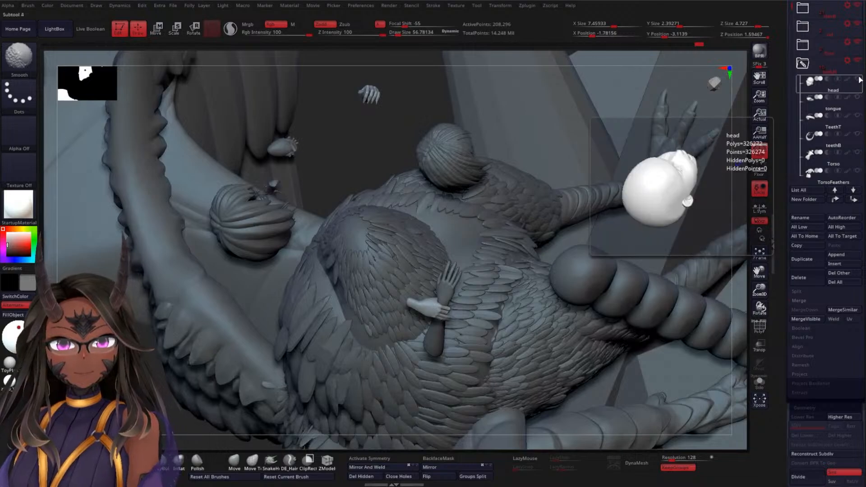
{"action": "left_click", "coordinate": [859, 80], "text": "shift"}
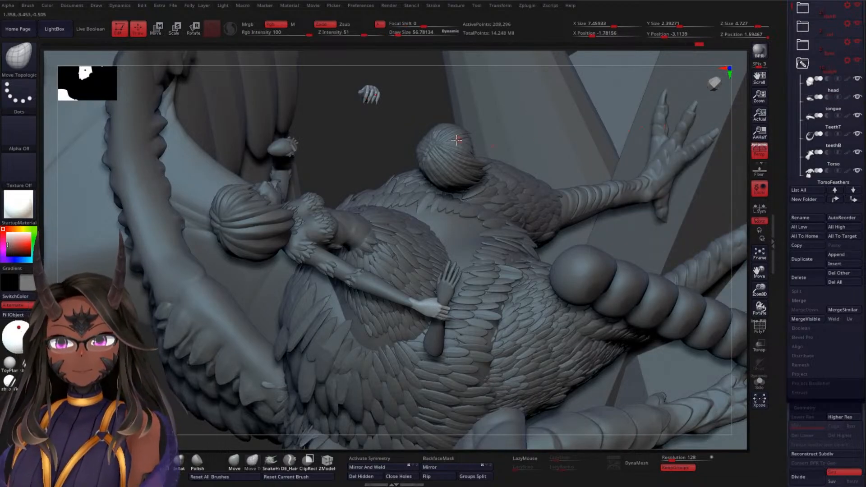
Locate the floating upper hand beside the creature's raised arm and place the transform gizmo on it
{"action": "left_click_drag", "start_coordinate": [368, 137], "coordinate": [442, 128]}
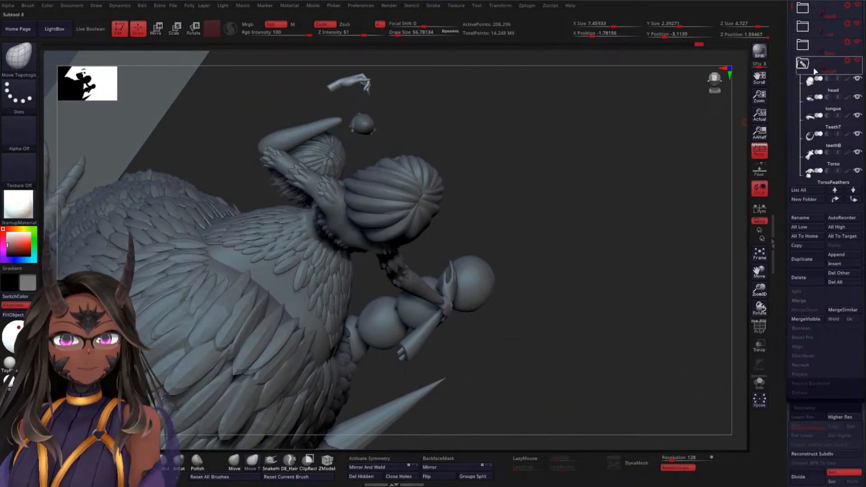
{"action": "left_click_drag", "start_coordinate": [790, 10], "coordinate": [807, 58]}
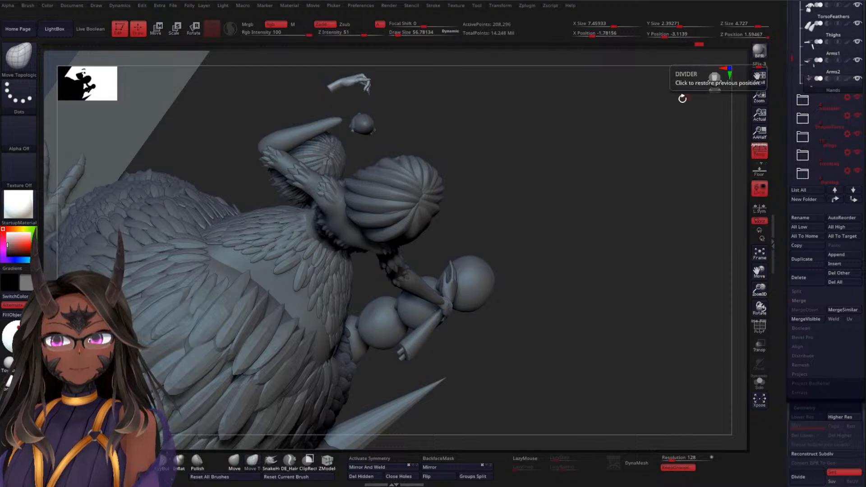
{"action": "left_click_drag", "start_coordinate": [496, 117], "coordinate": [499, 136]}
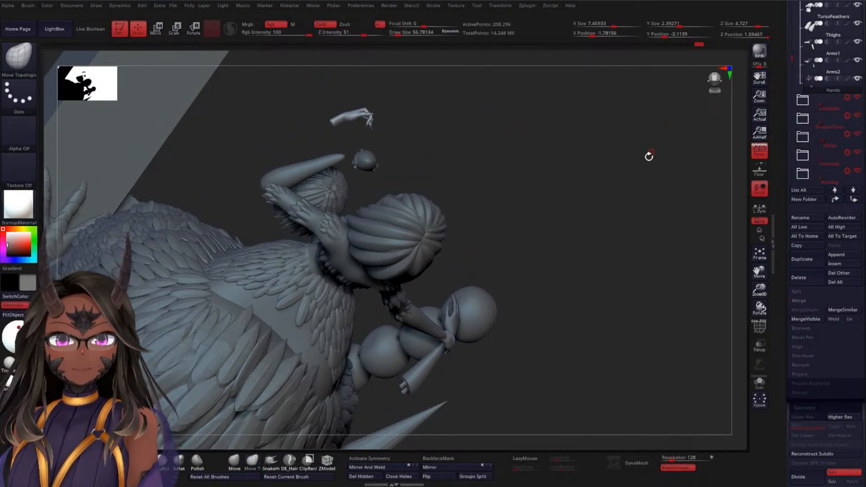
{"action": "mouse_move", "coordinate": [649, 156]}
{"action": "left_mouse_down"}
{"action": "mouse_move", "coordinate": [668, 189]}
{"action": "mouse_move", "coordinate": [638, 180]}
{"action": "mouse_move", "coordinate": [603, 139]}
{"action": "mouse_move", "coordinate": [611, 188]}
{"action": "mouse_move", "coordinate": [632, 209]}
{"action": "mouse_move", "coordinate": [585, 288]}
{"action": "left_mouse_up"}
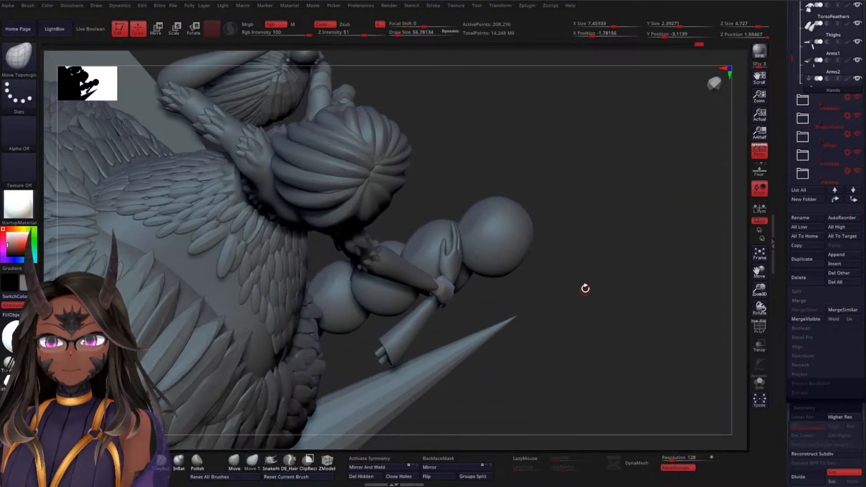
{"action": "left_click_drag", "start_coordinate": [575, 150], "coordinate": [576, 176], "text": "alt"}
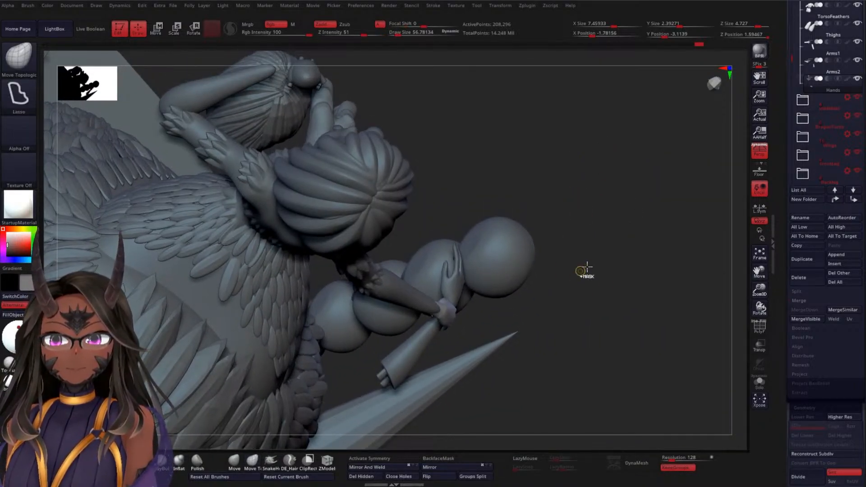
{"action": "mouse_move", "coordinate": [610, 247]}
{"action": "left_mouse_down", "text": "ctrl"}
{"action": "mouse_move", "coordinate": [488, 233]}
{"action": "mouse_move", "coordinate": [576, 319]}
{"action": "left_mouse_up", "text": "ctrl"}
{"action": "left_click_drag", "start_coordinate": [541, 118], "coordinate": [552, 308], "text": "alt"}
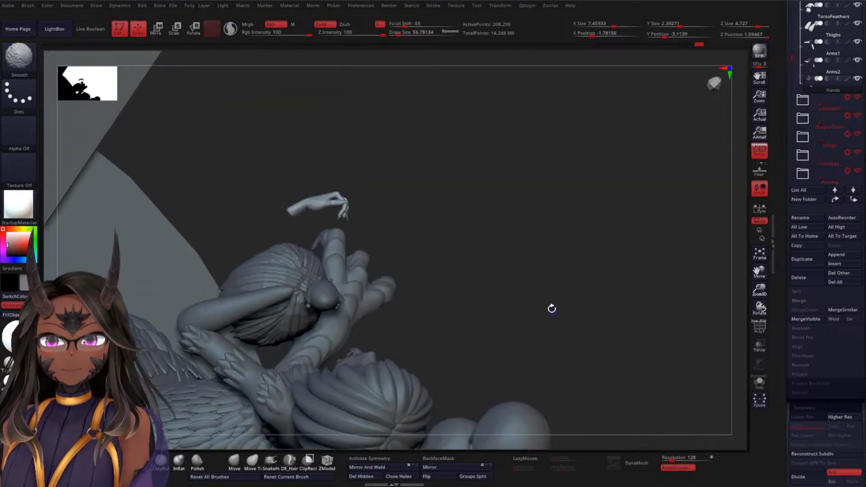
{"action": "key", "text": "w"}
{"action": "left_click", "coordinate": [319, 194]}
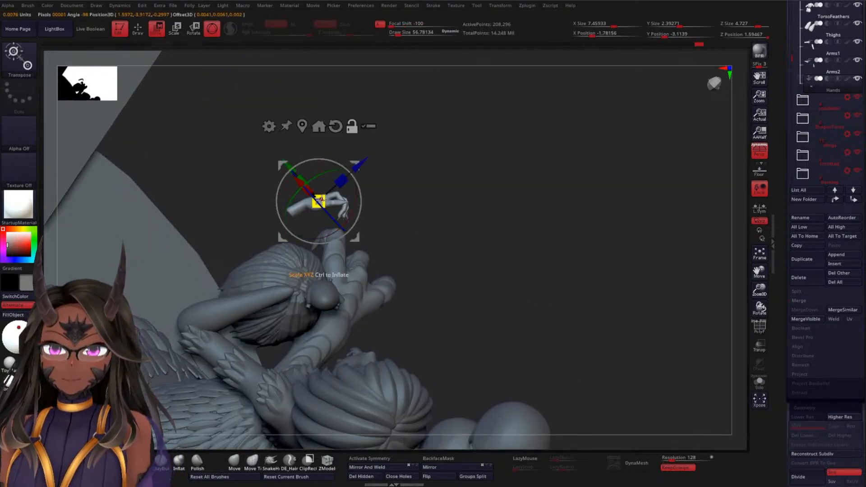
Move the floating upper hand down to the end of the creature's raised arm, beside the heart
{"action": "left_click_drag", "start_coordinate": [395, 189], "coordinate": [469, 280], "text": "alt"}
{"action": "left_click_drag", "start_coordinate": [499, 226], "coordinate": [539, 115]}
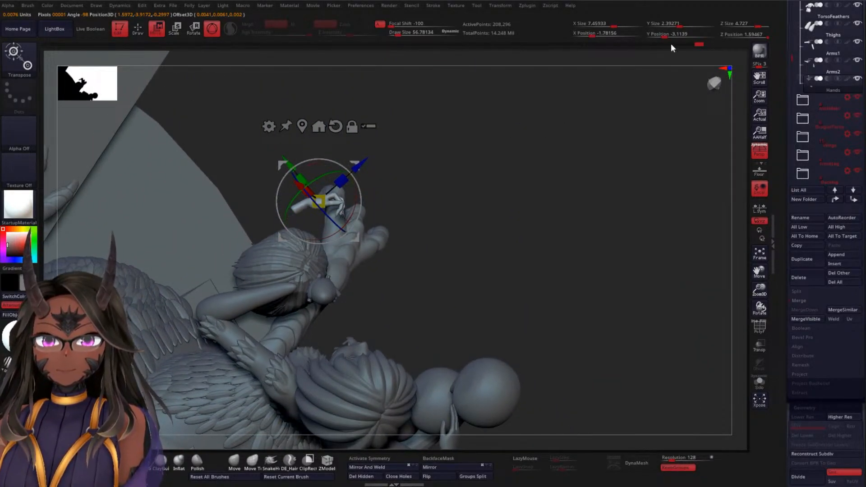
{"action": "mouse_move", "coordinate": [699, 45]}
{"action": "left_mouse_down"}
{"action": "mouse_move", "coordinate": [469, 49]}
{"action": "mouse_move", "coordinate": [682, 53]}
{"action": "left_mouse_up"}
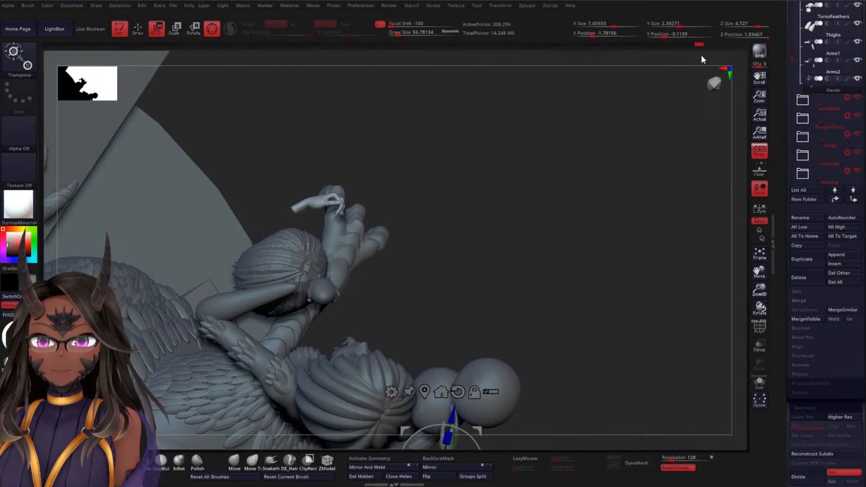
{"action": "mouse_move", "coordinate": [482, 143]}
{"action": "left_mouse_down"}
{"action": "mouse_move", "coordinate": [476, 174]}
{"action": "mouse_move", "coordinate": [485, 144]}
{"action": "left_mouse_up"}
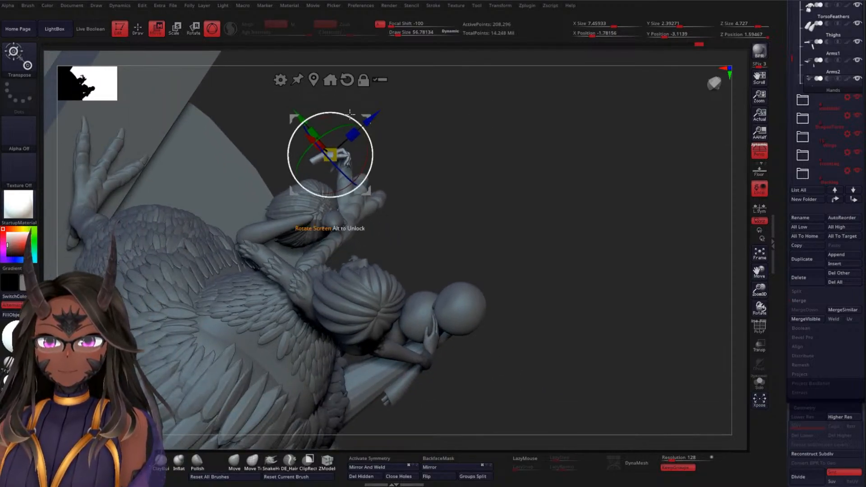
{"action": "left_click_drag", "start_coordinate": [370, 115], "coordinate": [368, 174]}
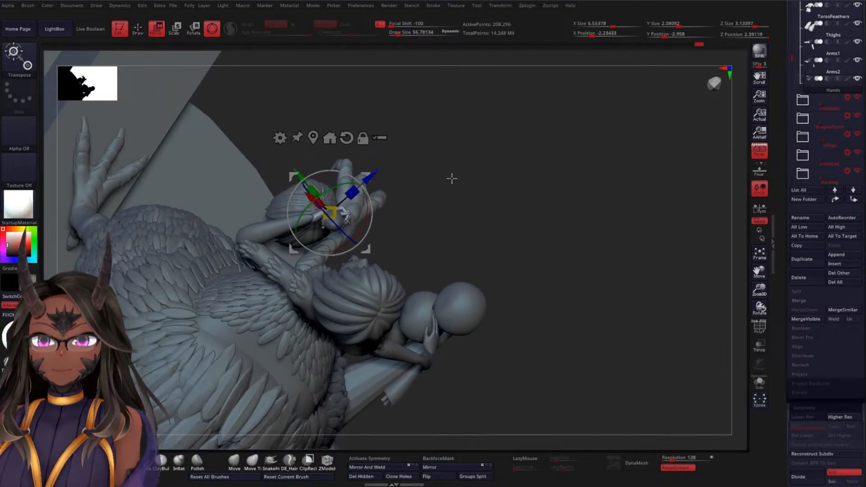
{"action": "mouse_move", "coordinate": [452, 179]}
{"action": "left_mouse_down"}
{"action": "mouse_move", "coordinate": [464, 205]}
{"action": "mouse_move", "coordinate": [456, 203]}
{"action": "left_mouse_up"}
{"action": "left_click_drag", "start_coordinate": [355, 161], "coordinate": [266, 197]}
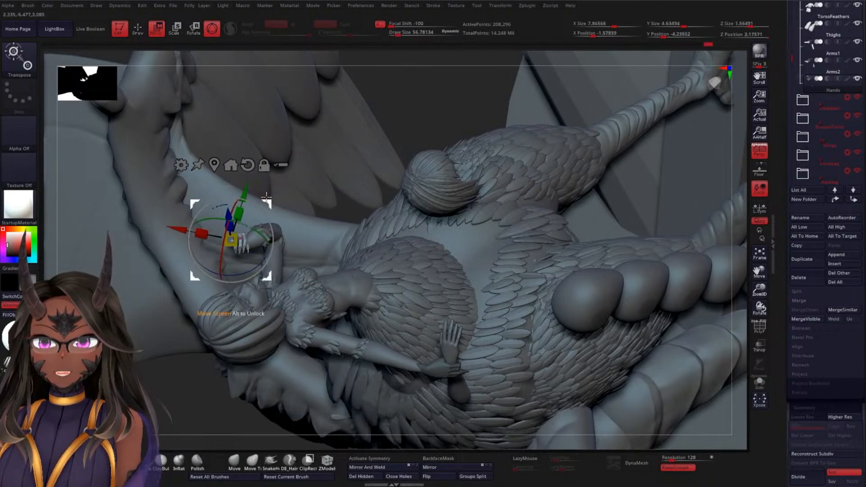
{"action": "left_click_drag", "start_coordinate": [431, 125], "coordinate": [430, 165], "text": "alt"}
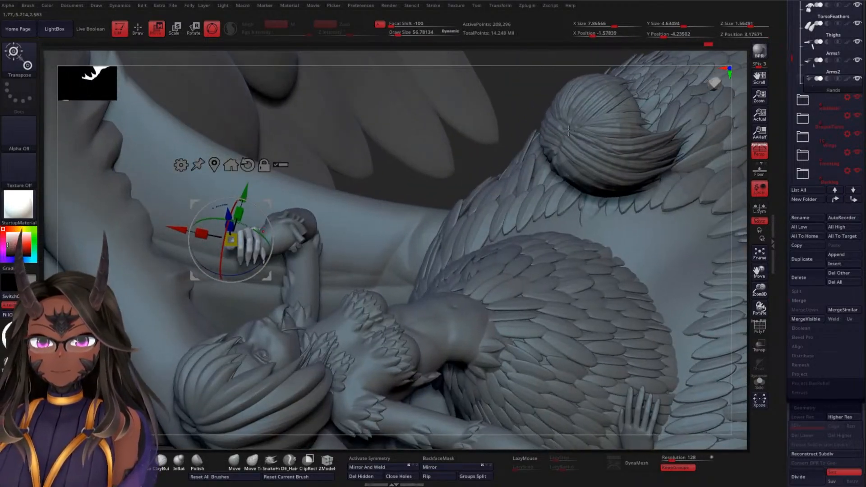
Hide the first three folders of the subtool list, including HairF, to clear the view around the raised hand
{"action": "left_click_drag", "start_coordinate": [795, 60], "coordinate": [801, 0]}
{"action": "left_click", "coordinate": [860, 6]}
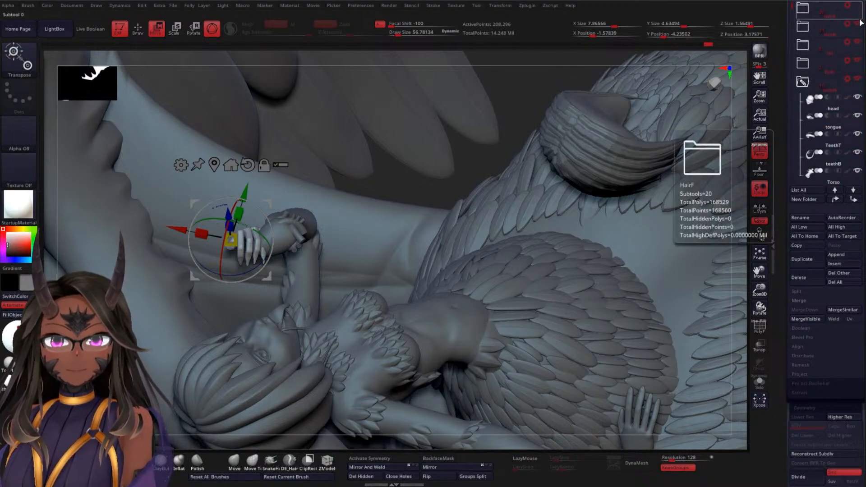
{"action": "left_click", "coordinate": [859, 24]}
{"action": "left_click", "coordinate": [858, 43]}
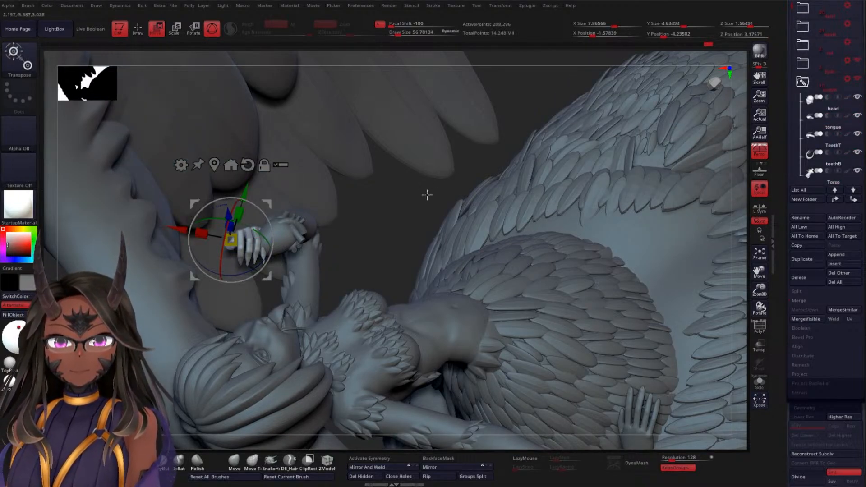
Shift the upper hand onto the wrist of the raised arm, aligning it with the heart from several angles
{"action": "left_click_drag", "start_coordinate": [427, 195], "coordinate": [435, 273]}
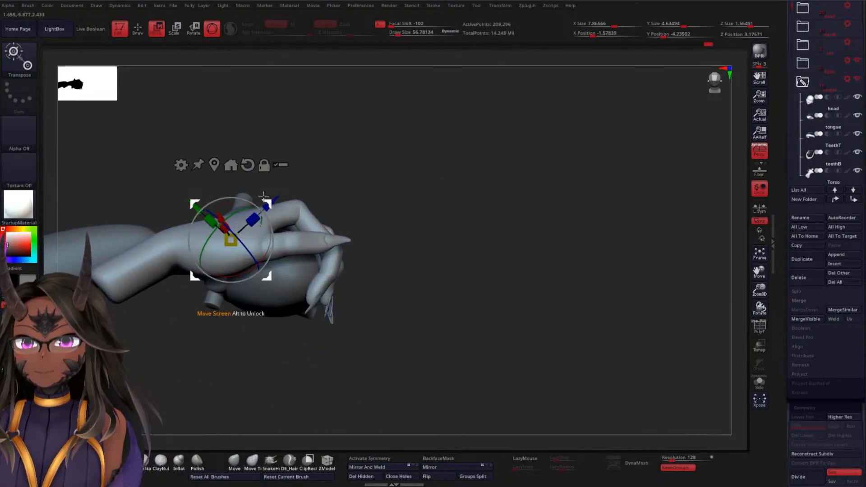
{"action": "left_click_drag", "start_coordinate": [265, 199], "coordinate": [296, 157]}
{"action": "left_click_drag", "start_coordinate": [422, 163], "coordinate": [398, 227]}
{"action": "left_click_drag", "start_coordinate": [298, 235], "coordinate": [247, 172]}
{"action": "left_click_drag", "start_coordinate": [481, 98], "coordinate": [404, 213]}
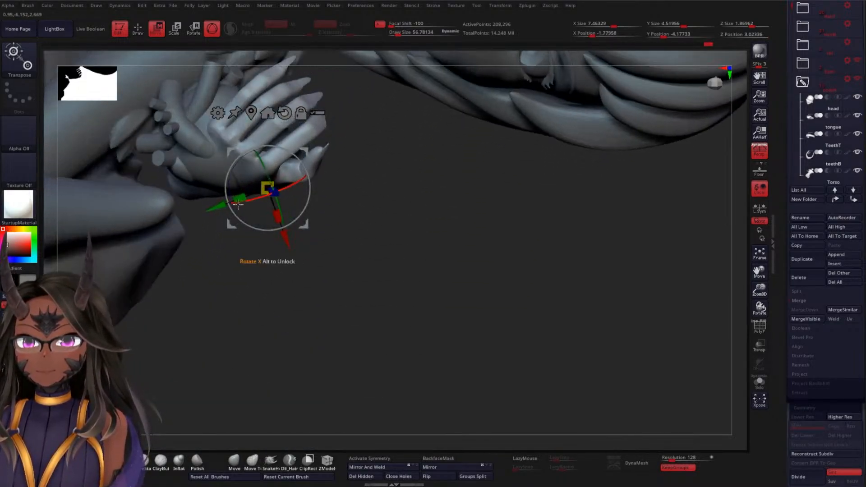
Rotate and nudge the upper hand so its palm and fingers wrap around the heart in front of the face
{"action": "left_click_drag", "start_coordinate": [218, 206], "coordinate": [199, 239]}
{"action": "left_click_drag", "start_coordinate": [255, 249], "coordinate": [355, 203]}
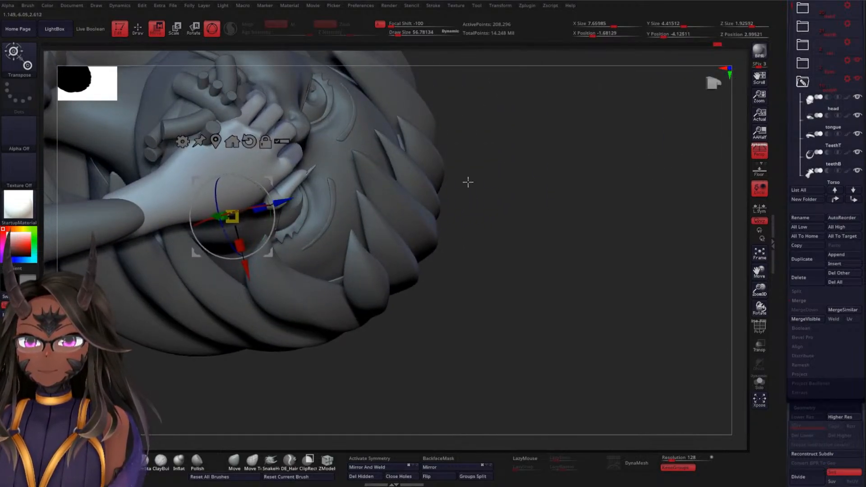
{"action": "left_click_drag", "start_coordinate": [543, 210], "coordinate": [418, 216]}
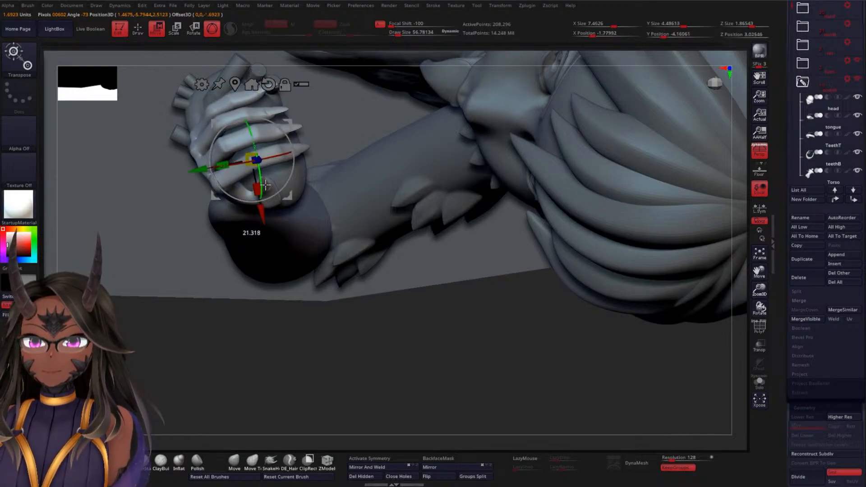
{"action": "left_click_drag", "start_coordinate": [214, 327], "coordinate": [251, 284]}
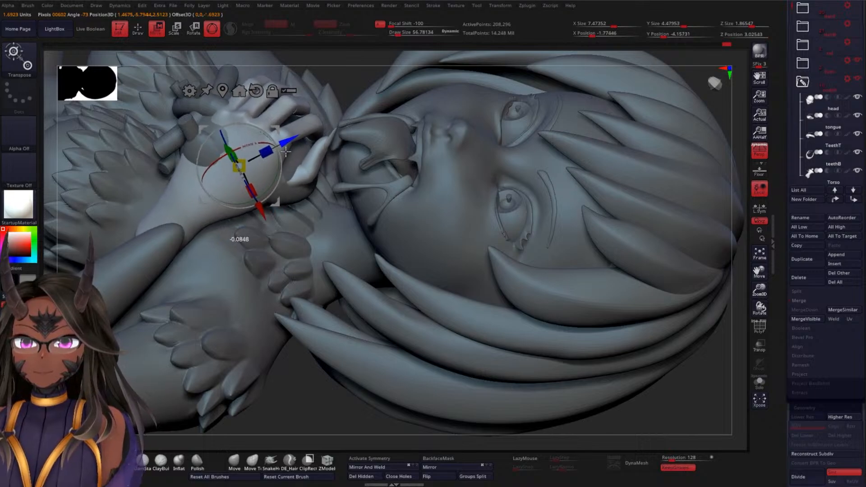
{"action": "left_click_drag", "start_coordinate": [253, 218], "coordinate": [263, 229]}
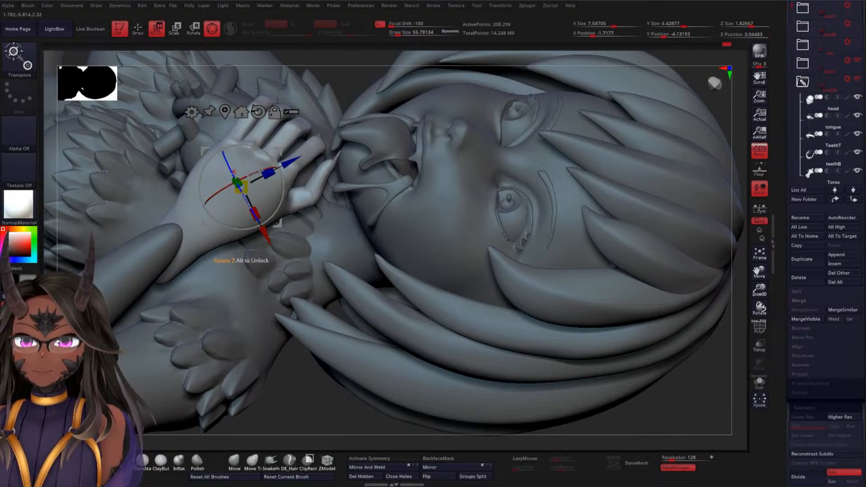
Fine-tune the upper hand's tilt and position against the heart and wrist as seen from the side and underneath
{"action": "left_click_drag", "start_coordinate": [368, 81], "coordinate": [385, 188]}
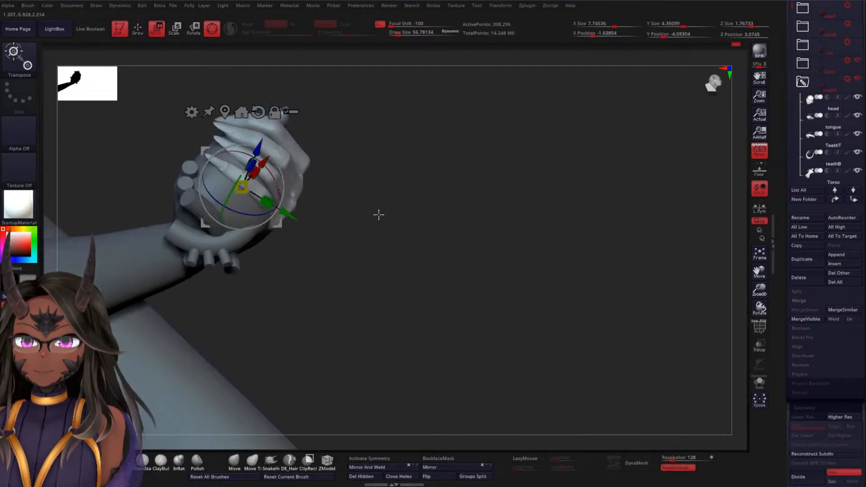
{"action": "left_click_drag", "start_coordinate": [379, 215], "coordinate": [261, 348]}
{"action": "left_click_drag", "start_coordinate": [412, 199], "coordinate": [410, 246]}
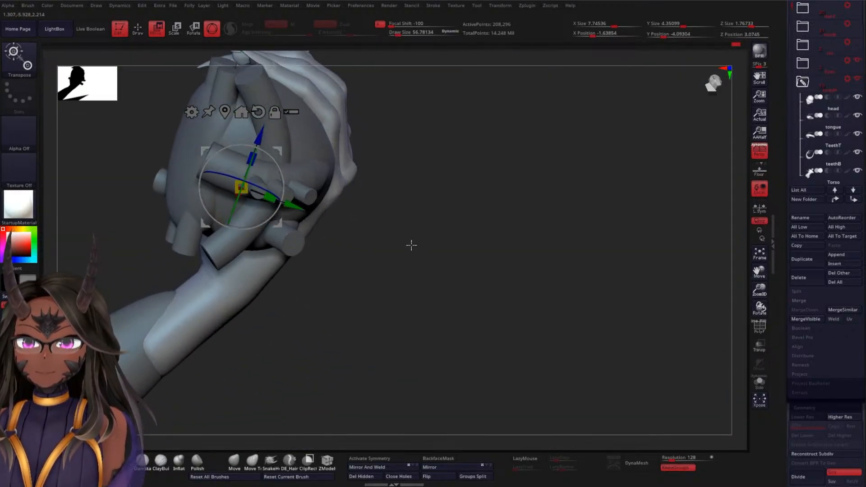
{"action": "left_click_drag", "start_coordinate": [294, 206], "coordinate": [421, 179]}
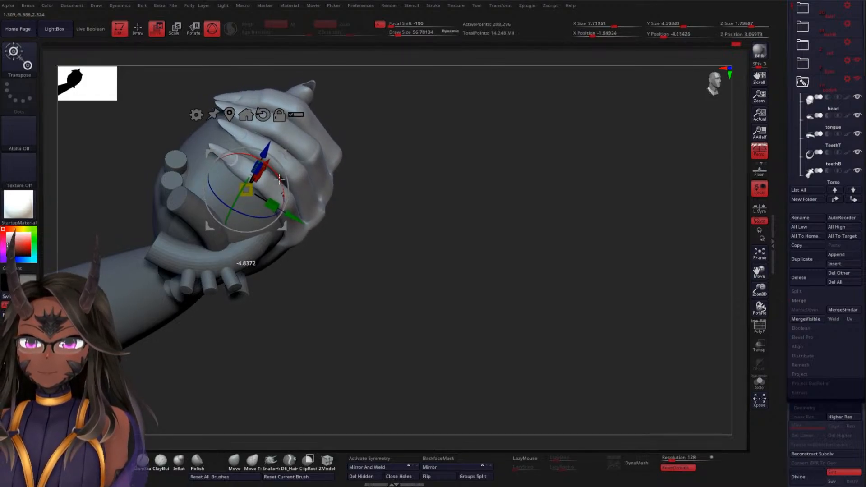
{"action": "right_click_drag", "start_coordinate": [433, 181], "coordinate": [519, 152]}
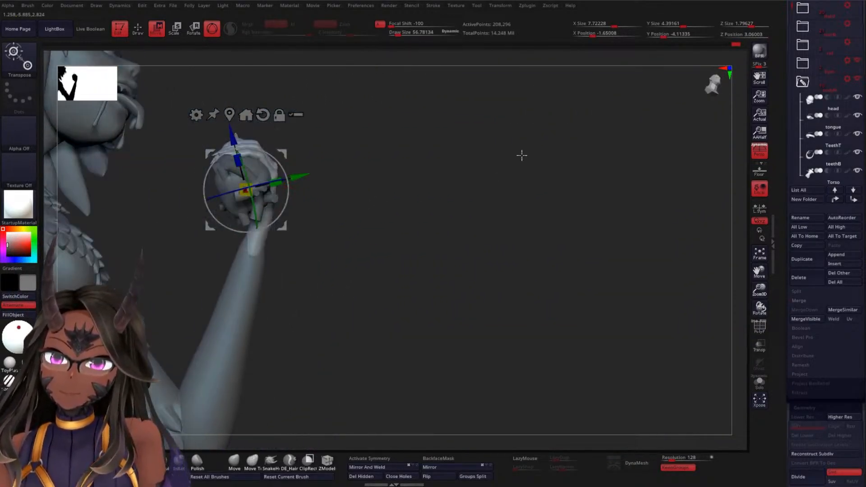
Check the placement of both hands in isolation and against the whole creature from a distance and up close
{"action": "right_click_drag", "start_coordinate": [448, 158], "coordinate": [477, 140]}
{"action": "key", "text": "q"}
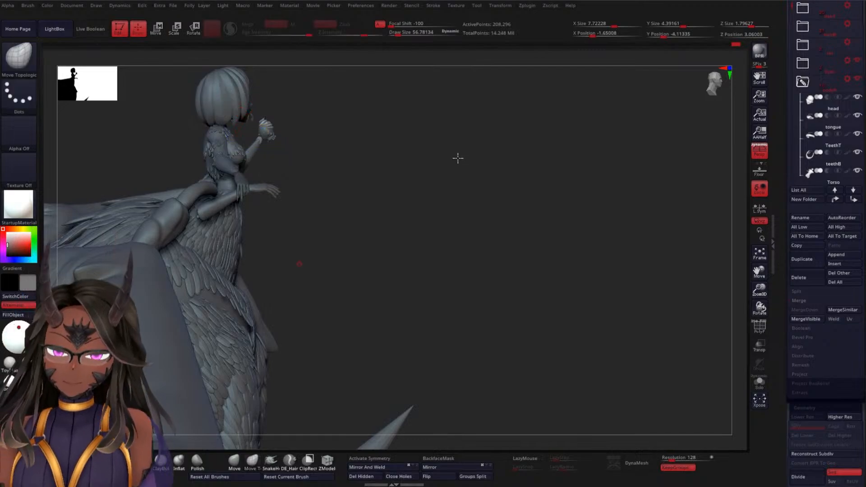
{"action": "right_click_drag", "start_coordinate": [425, 205], "coordinate": [489, 183]}
{"action": "left_click", "coordinate": [758, 381]}
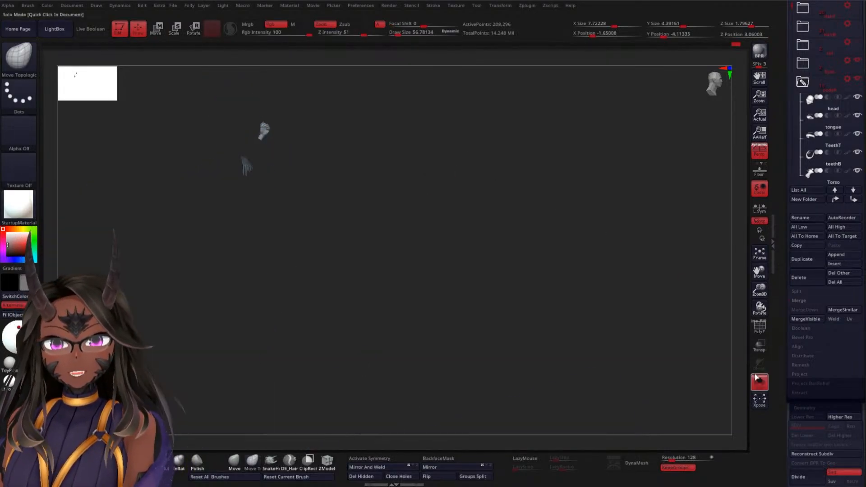
{"action": "left_click", "coordinate": [761, 383]}
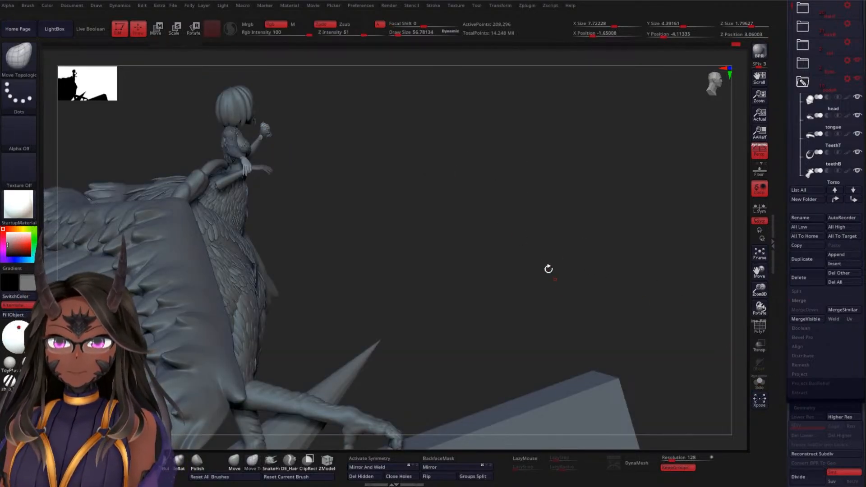
{"action": "right_click_drag", "start_coordinate": [477, 177], "coordinate": [529, 422], "text": "ctrl"}
{"action": "right_click_drag", "start_coordinate": [464, 231], "coordinate": [491, 329], "text": "ctrl"}
{"action": "mouse_move", "coordinate": [480, 253]}
{"action": "right_mouse_down"}
{"action": "mouse_move", "coordinate": [583, 253]}
{"action": "mouse_move", "coordinate": [615, 242]}
{"action": "mouse_move", "coordinate": [549, 180]}
{"action": "mouse_move", "coordinate": [492, 225]}
{"action": "mouse_move", "coordinate": [535, 223]}
{"action": "mouse_move", "coordinate": [520, 245]}
{"action": "mouse_move", "coordinate": [551, 126]}
{"action": "right_mouse_up"}
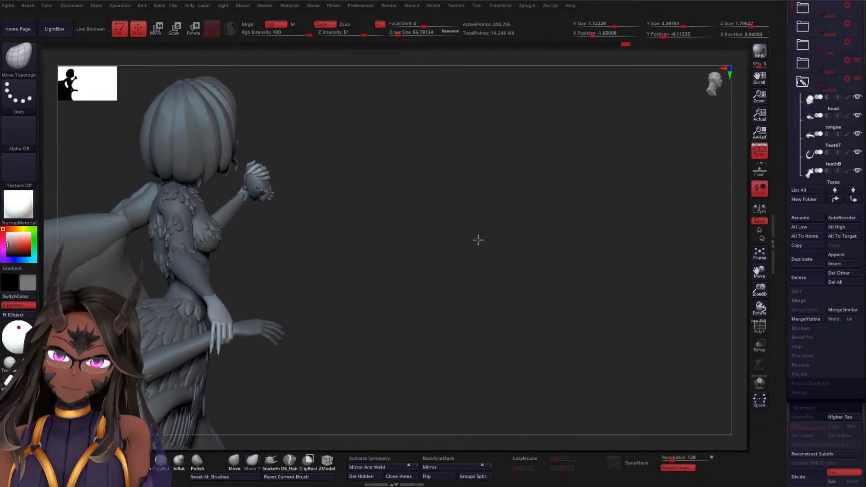
{"action": "mouse_move", "coordinate": [478, 240]}
{"action": "right_mouse_down"}
{"action": "mouse_move", "coordinate": [482, 143]}
{"action": "mouse_move", "coordinate": [479, 273]}
{"action": "mouse_move", "coordinate": [466, 232]}
{"action": "right_mouse_up"}
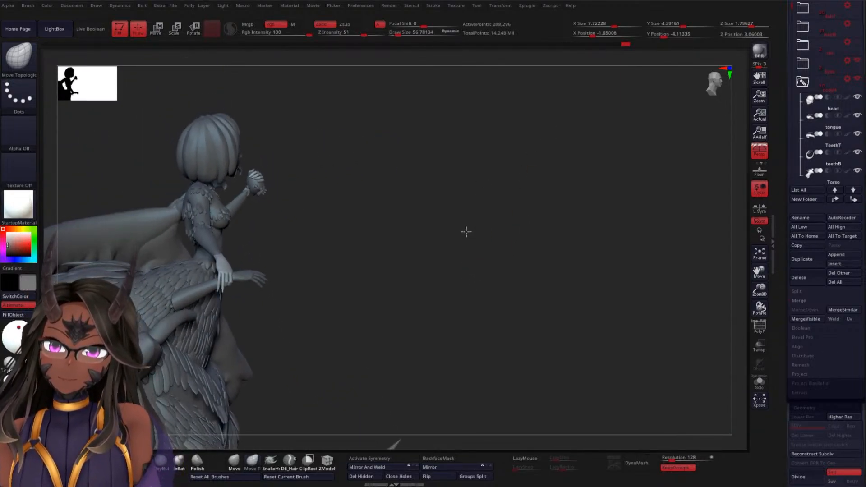
{"action": "mouse_move", "coordinate": [471, 266]}
{"action": "right_mouse_down"}
{"action": "mouse_move", "coordinate": [457, 269]}
{"action": "mouse_move", "coordinate": [478, 270]}
{"action": "mouse_move", "coordinate": [434, 280]}
{"action": "mouse_move", "coordinate": [455, 268]}
{"action": "right_mouse_up"}
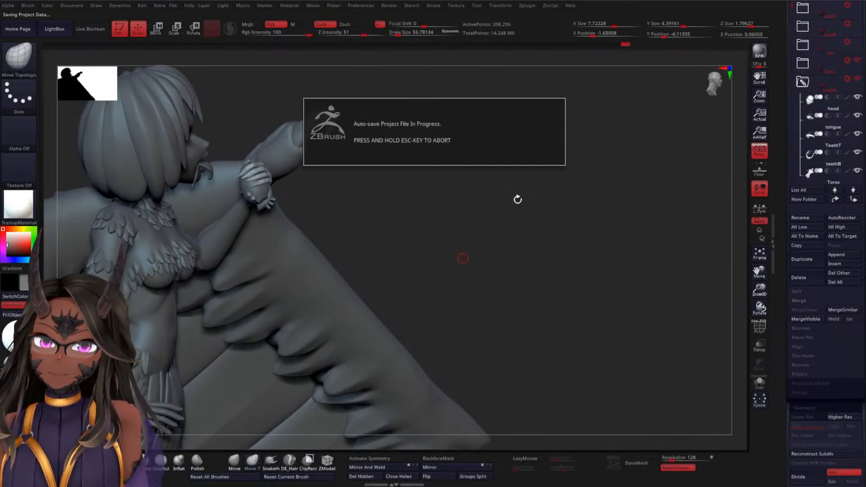
{"action": "mouse_move", "coordinate": [494, 262]}
{"action": "left_mouse_down", "text": "alt"}
{"action": "mouse_move", "coordinate": [492, 213]}
{"action": "mouse_move", "coordinate": [489, 225]}
{"action": "mouse_move", "coordinate": [506, 208]}
{"action": "left_mouse_up", "text": "alt"}
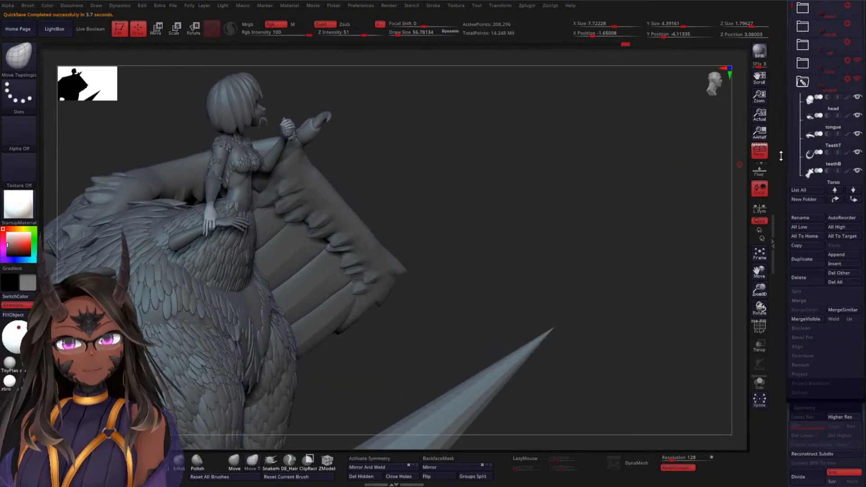
Save the sculpted tool to disk
{"action": "left_click_drag", "start_coordinate": [781, 156], "coordinate": [849, 13]}
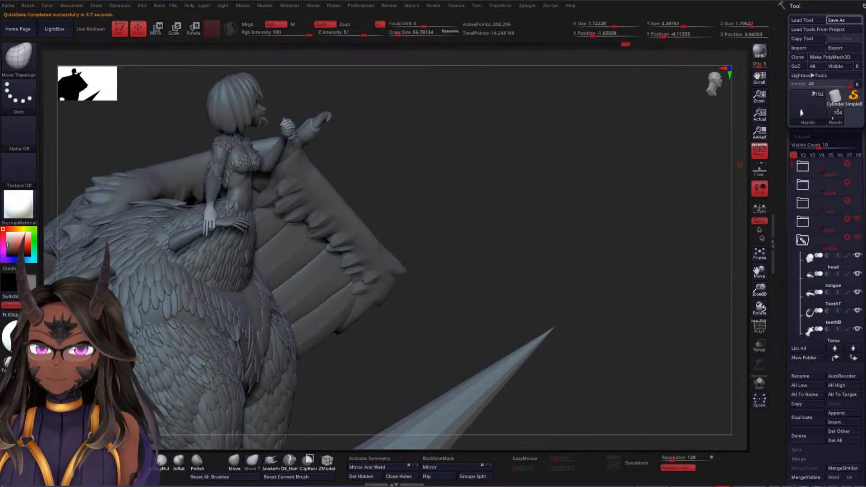
{"action": "mouse_move", "coordinate": [501, 212]}
{"action": "left_mouse_down"}
{"action": "mouse_move", "coordinate": [495, 158]}
{"action": "mouse_move", "coordinate": [508, 188]}
{"action": "left_mouse_up"}
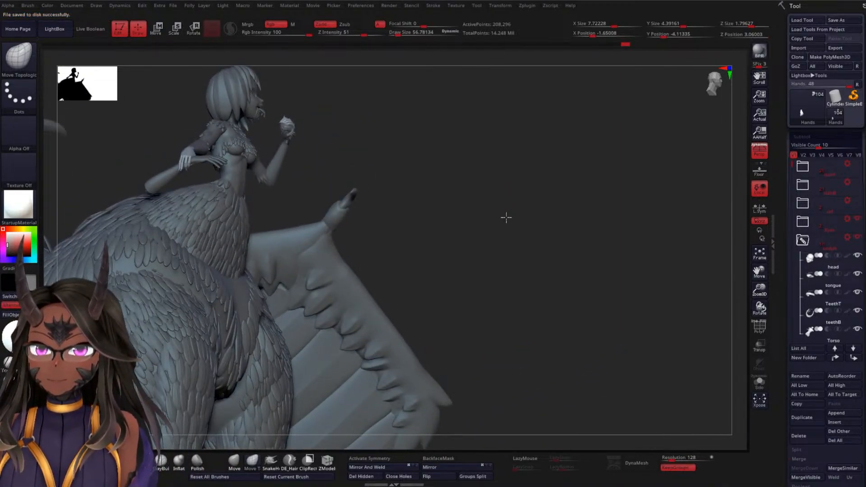
{"action": "mouse_move", "coordinate": [507, 217]}
{"action": "left_mouse_down"}
{"action": "mouse_move", "coordinate": [502, 147]}
{"action": "mouse_move", "coordinate": [489, 186]}
{"action": "mouse_move", "coordinate": [470, 203]}
{"action": "mouse_move", "coordinate": [495, 176]}
{"action": "left_mouse_up"}
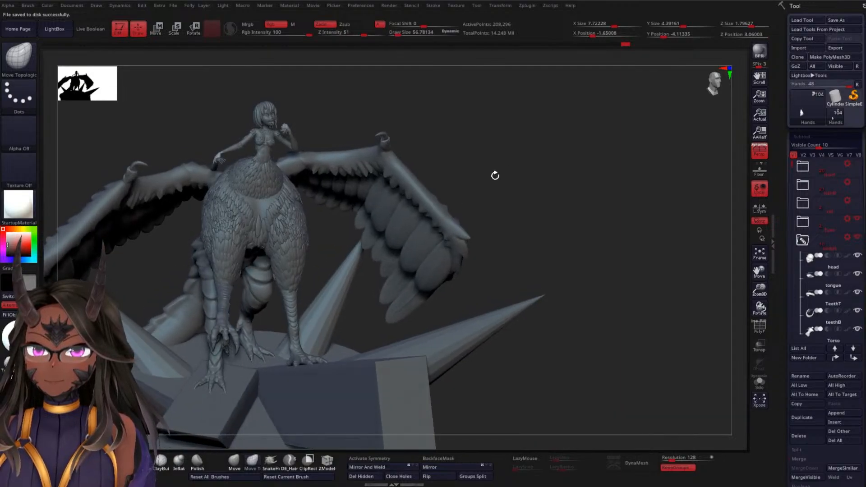
Turn on the painted colours for all subtools and inspect the creature's hands, heart and severed arm from all sides
{"action": "left_click", "coordinate": [848, 257], "text": "shift"}
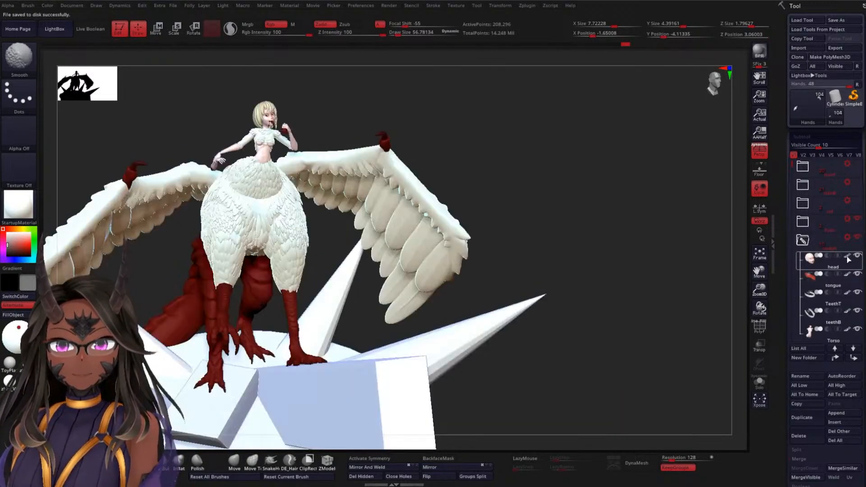
{"action": "mouse_move", "coordinate": [554, 232]}
{"action": "left_mouse_down"}
{"action": "mouse_move", "coordinate": [507, 161]}
{"action": "mouse_move", "coordinate": [562, 164]}
{"action": "mouse_move", "coordinate": [613, 181]}
{"action": "mouse_move", "coordinate": [573, 140]}
{"action": "mouse_move", "coordinate": [592, 158]}
{"action": "mouse_move", "coordinate": [591, 141]}
{"action": "mouse_move", "coordinate": [580, 203]}
{"action": "mouse_move", "coordinate": [456, 143]}
{"action": "mouse_move", "coordinate": [445, 225]}
{"action": "mouse_move", "coordinate": [420, 186]}
{"action": "mouse_move", "coordinate": [416, 191]}
{"action": "mouse_move", "coordinate": [580, 180]}
{"action": "mouse_move", "coordinate": [576, 170]}
{"action": "mouse_move", "coordinate": [488, 199]}
{"action": "mouse_move", "coordinate": [489, 141]}
{"action": "mouse_move", "coordinate": [573, 221]}
{"action": "mouse_move", "coordinate": [582, 124]}
{"action": "mouse_move", "coordinate": [629, 207]}
{"action": "mouse_move", "coordinate": [630, 164]}
{"action": "mouse_move", "coordinate": [588, 226]}
{"action": "mouse_move", "coordinate": [591, 211]}
{"action": "mouse_move", "coordinate": [629, 207]}
{"action": "mouse_move", "coordinate": [508, 199]}
{"action": "mouse_move", "coordinate": [648, 187]}
{"action": "mouse_move", "coordinate": [593, 170]}
{"action": "mouse_move", "coordinate": [591, 207]}
{"action": "mouse_move", "coordinate": [607, 207]}
{"action": "mouse_move", "coordinate": [555, 179]}
{"action": "mouse_move", "coordinate": [542, 272]}
{"action": "mouse_move", "coordinate": [526, 306]}
{"action": "left_mouse_up"}
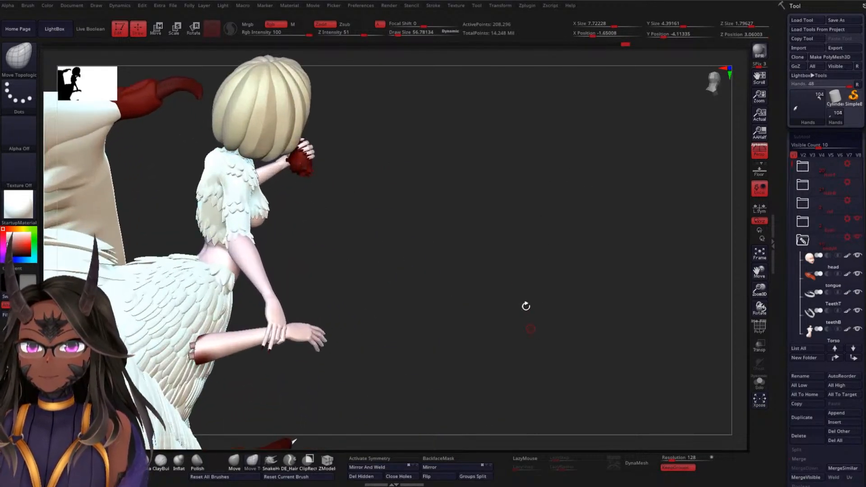
{"action": "left_click_drag", "start_coordinate": [511, 261], "coordinate": [494, 160]}
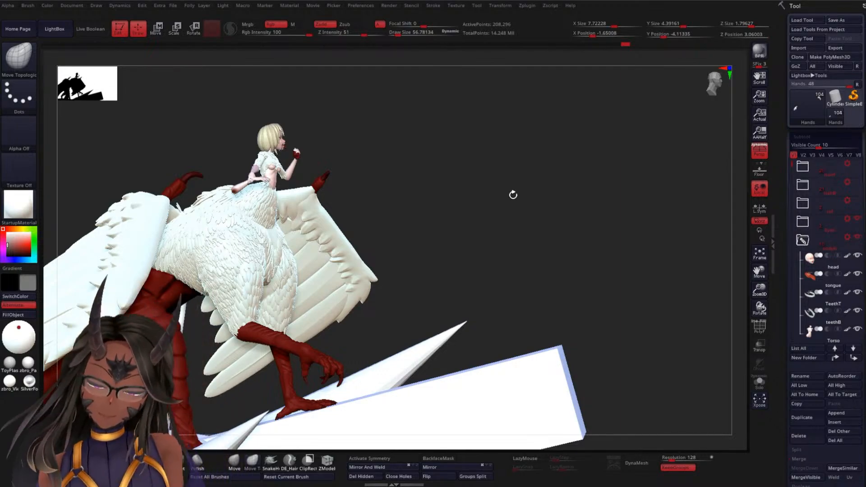
{"action": "left_click_drag", "start_coordinate": [513, 194], "coordinate": [518, 315], "text": "alt"}
{"action": "left_click_drag", "start_coordinate": [505, 175], "coordinate": [586, 216]}
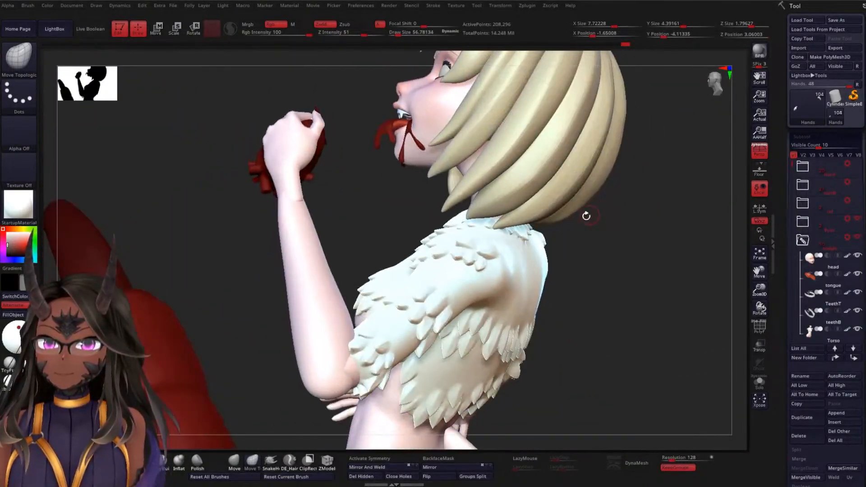
{"action": "left_click_drag", "start_coordinate": [438, 209], "coordinate": [546, 144]}
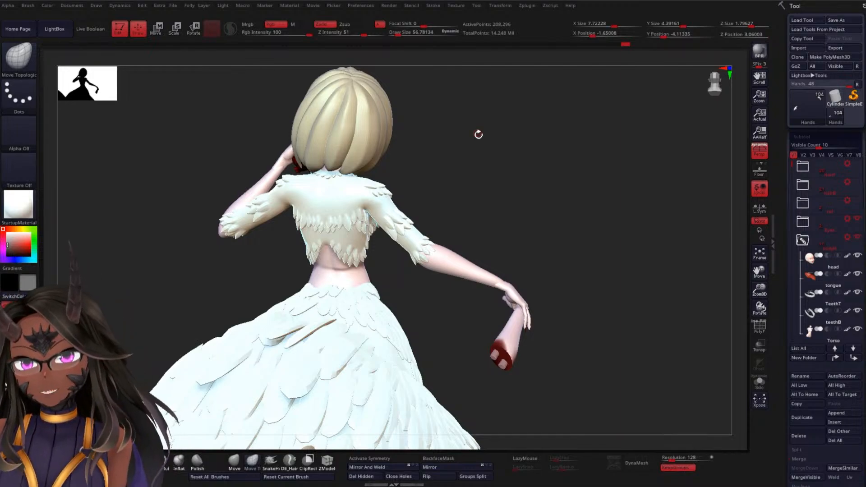
{"action": "left_click_drag", "start_coordinate": [479, 134], "coordinate": [465, 192]}
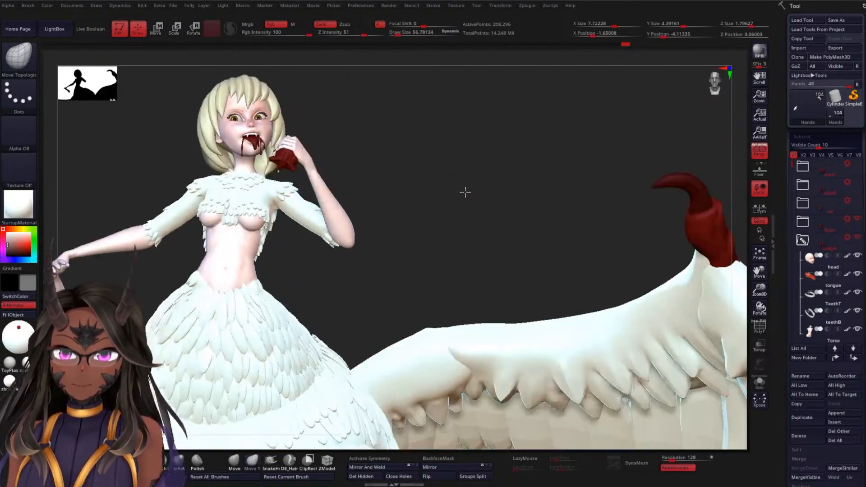
{"action": "left_click_drag", "start_coordinate": [462, 224], "coordinate": [483, 138]}
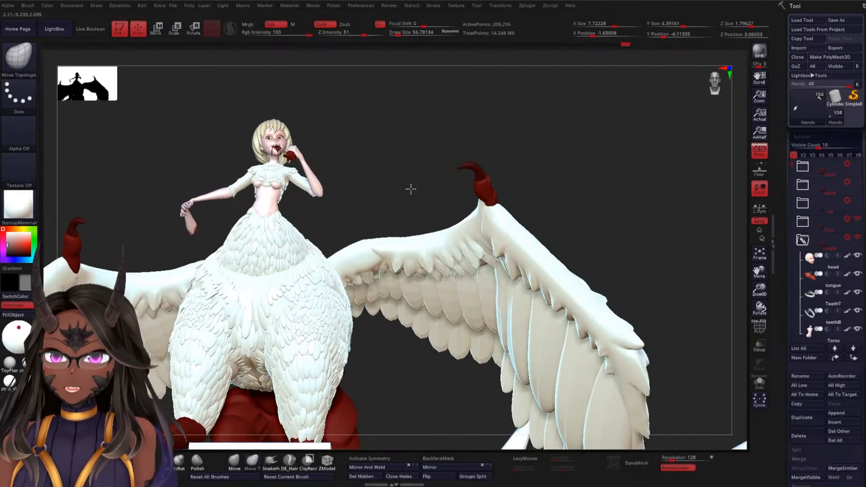
Examine the coloured creature together with its round base, slabs and spikes from the front, back, side, above and at a distance
{"action": "left_click_drag", "start_coordinate": [411, 189], "coordinate": [408, 99]}
{"action": "mouse_move", "coordinate": [508, 147]}
{"action": "left_mouse_down"}
{"action": "mouse_move", "coordinate": [530, 145]}
{"action": "mouse_move", "coordinate": [500, 157]}
{"action": "mouse_move", "coordinate": [461, 149]}
{"action": "mouse_move", "coordinate": [488, 314]}
{"action": "mouse_move", "coordinate": [468, 206]}
{"action": "mouse_move", "coordinate": [497, 238]}
{"action": "mouse_move", "coordinate": [501, 170]}
{"action": "mouse_move", "coordinate": [499, 221]}
{"action": "mouse_move", "coordinate": [557, 197]}
{"action": "mouse_move", "coordinate": [557, 149]}
{"action": "mouse_move", "coordinate": [525, 193]}
{"action": "mouse_move", "coordinate": [516, 153]}
{"action": "mouse_move", "coordinate": [498, 290]}
{"action": "mouse_move", "coordinate": [456, 180]}
{"action": "mouse_move", "coordinate": [489, 259]}
{"action": "mouse_move", "coordinate": [489, 292]}
{"action": "mouse_move", "coordinate": [536, 290]}
{"action": "mouse_move", "coordinate": [528, 265]}
{"action": "mouse_move", "coordinate": [421, 298]}
{"action": "mouse_move", "coordinate": [506, 269]}
{"action": "mouse_move", "coordinate": [533, 245]}
{"action": "mouse_move", "coordinate": [467, 193]}
{"action": "mouse_move", "coordinate": [448, 107]}
{"action": "mouse_move", "coordinate": [398, 170]}
{"action": "mouse_move", "coordinate": [464, 175]}
{"action": "mouse_move", "coordinate": [478, 209]}
{"action": "mouse_move", "coordinate": [475, 126]}
{"action": "mouse_move", "coordinate": [478, 177]}
{"action": "mouse_move", "coordinate": [584, 156]}
{"action": "mouse_move", "coordinate": [570, 186]}
{"action": "mouse_move", "coordinate": [571, 169]}
{"action": "mouse_move", "coordinate": [610, 148]}
{"action": "mouse_move", "coordinate": [654, 180]}
{"action": "mouse_move", "coordinate": [600, 195]}
{"action": "mouse_move", "coordinate": [567, 225]}
{"action": "left_mouse_up"}
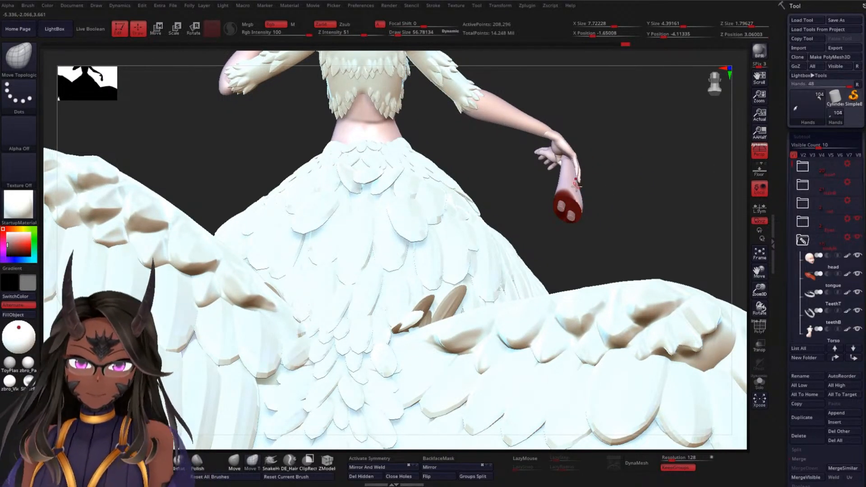
{"action": "left_click_drag", "start_coordinate": [620, 199], "coordinate": [488, 166]}
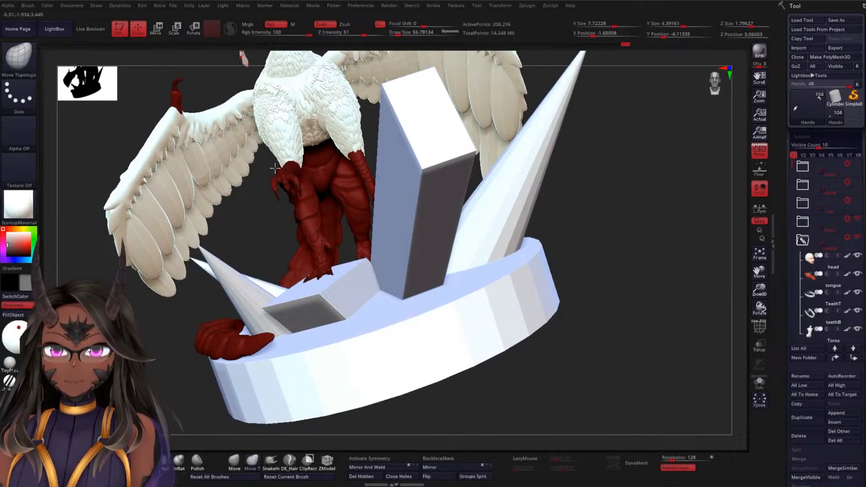
{"action": "left_click_drag", "start_coordinate": [631, 129], "coordinate": [578, 176]}
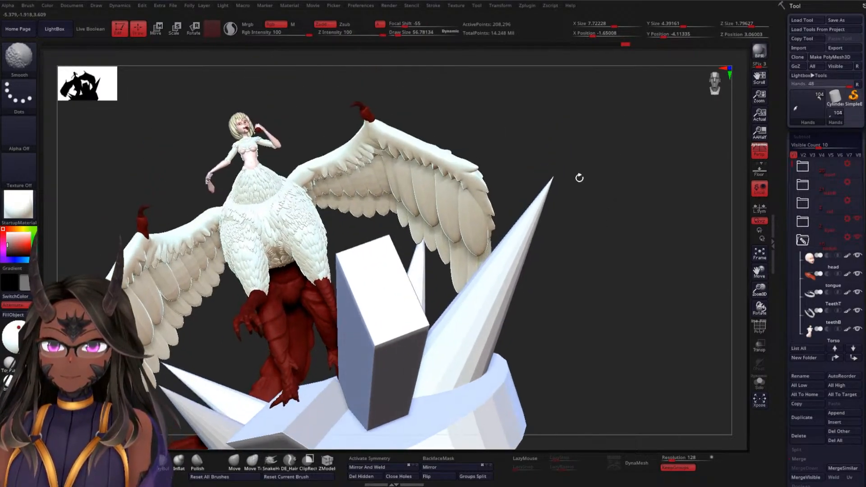
{"action": "left_click_drag", "start_coordinate": [543, 139], "coordinate": [441, 184]}
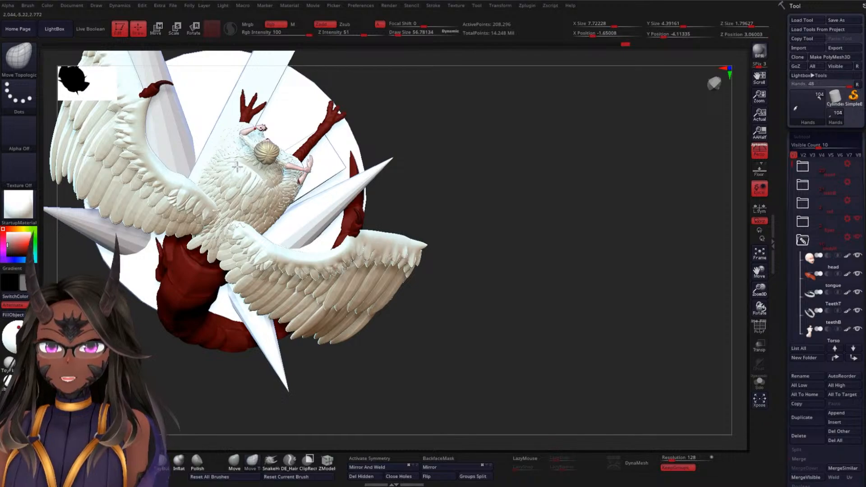
{"action": "left_click_drag", "start_coordinate": [358, 195], "coordinate": [403, 197]}
{"action": "left_click_drag", "start_coordinate": [673, 205], "coordinate": [605, 191]}
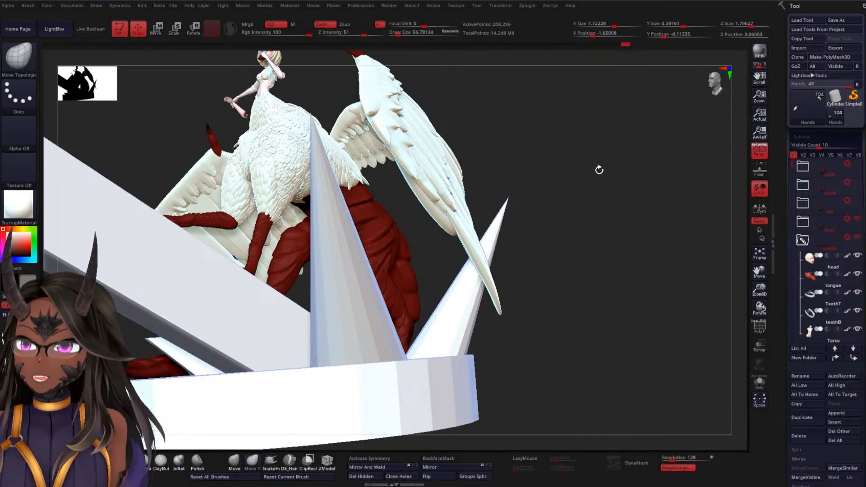
{"action": "left_click_drag", "start_coordinate": [589, 195], "coordinate": [591, 180], "text": "alt"}
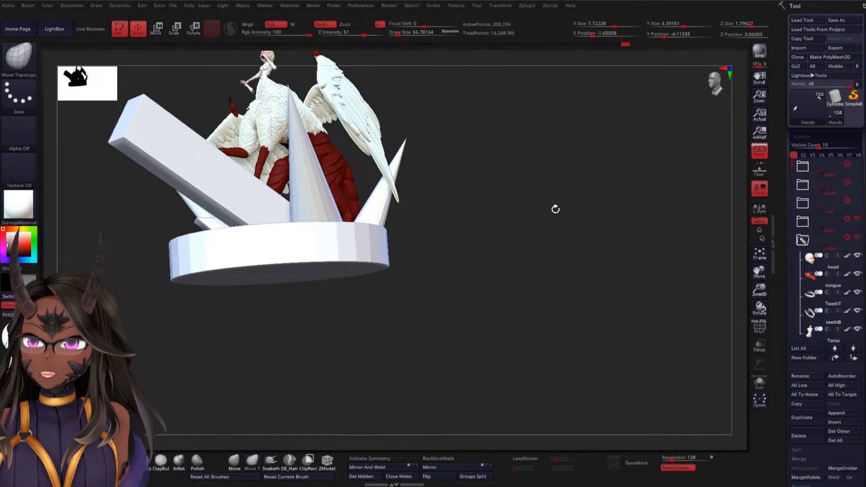
{"action": "left_click_drag", "start_coordinate": [556, 209], "coordinate": [597, 168], "text": "alt"}
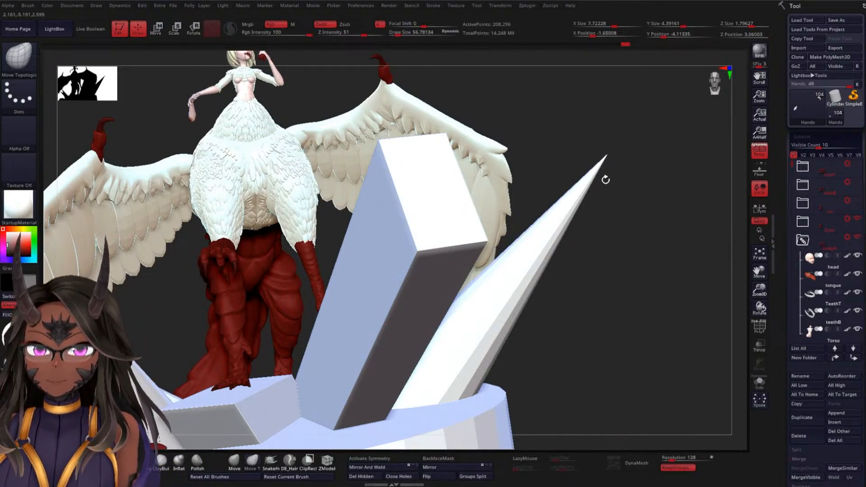
{"action": "left_click_drag", "start_coordinate": [623, 181], "coordinate": [575, 103], "text": "alt"}
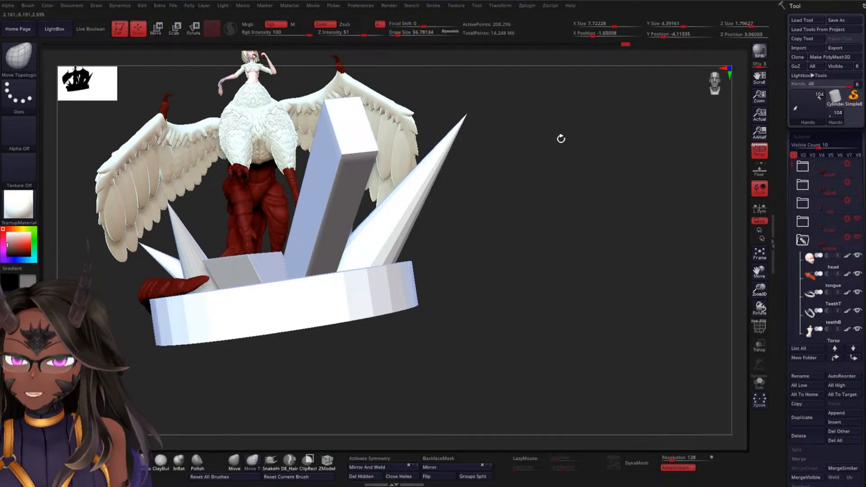
{"action": "mouse_move", "coordinate": [592, 151]}
{"action": "left_mouse_down"}
{"action": "mouse_move", "coordinate": [586, 171]}
{"action": "mouse_move", "coordinate": [593, 143]}
{"action": "mouse_move", "coordinate": [600, 168]}
{"action": "left_mouse_up"}
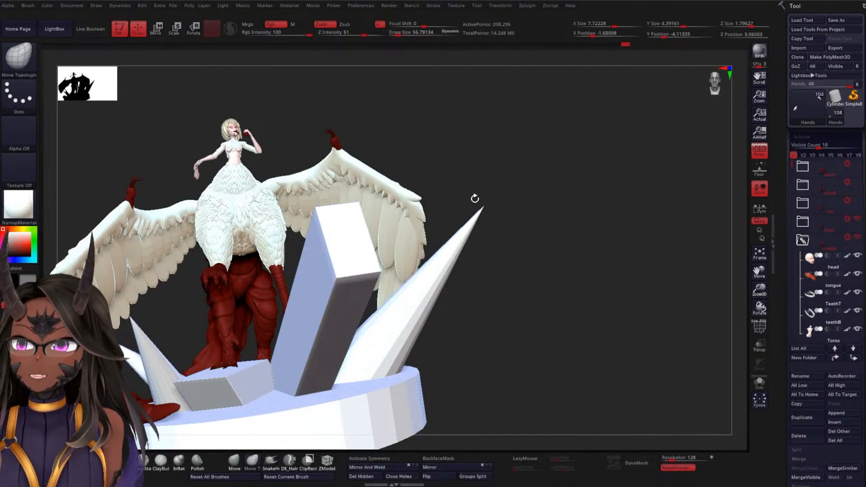
{"action": "left_click_drag", "start_coordinate": [563, 219], "coordinate": [554, 196], "text": "alt"}
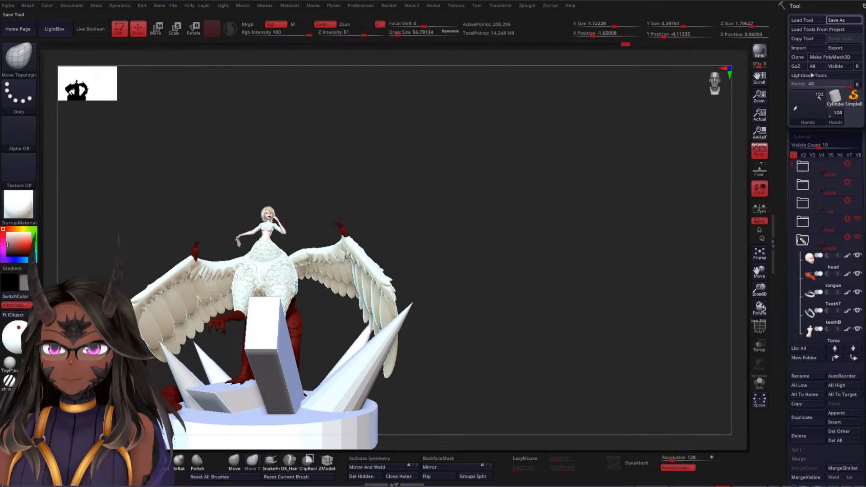
{"action": "left_click_drag", "start_coordinate": [424, 195], "coordinate": [517, 173], "text": "alt"}
{"action": "left_click_drag", "start_coordinate": [551, 203], "coordinate": [667, 168], "text": "alt"}
{"action": "mouse_move", "coordinate": [608, 162]}
{"action": "left_mouse_down"}
{"action": "mouse_move", "coordinate": [669, 172]}
{"action": "mouse_move", "coordinate": [667, 154]}
{"action": "mouse_move", "coordinate": [585, 158]}
{"action": "mouse_move", "coordinate": [648, 164]}
{"action": "mouse_move", "coordinate": [595, 155]}
{"action": "mouse_move", "coordinate": [581, 219]}
{"action": "mouse_move", "coordinate": [598, 185]}
{"action": "mouse_move", "coordinate": [613, 191]}
{"action": "mouse_move", "coordinate": [513, 190]}
{"action": "mouse_move", "coordinate": [387, 235]}
{"action": "mouse_move", "coordinate": [311, 246]}
{"action": "mouse_move", "coordinate": [189, 309]}
{"action": "left_mouse_up"}
Hide the interface around the canvas and turn off the painted colours for all subtools to review the grey sculpt from low front angles
{"action": "key", "text": "Tab"}
{"action": "mouse_move", "coordinate": [248, 252]}
{"action": "left_mouse_down"}
{"action": "mouse_move", "coordinate": [506, 220]}
{"action": "mouse_move", "coordinate": [434, 151]}
{"action": "mouse_move", "coordinate": [469, 207]}
{"action": "mouse_move", "coordinate": [489, 213]}
{"action": "mouse_move", "coordinate": [633, 191]}
{"action": "left_mouse_up"}
{"action": "left_click", "coordinate": [848, 257], "text": "shift"}
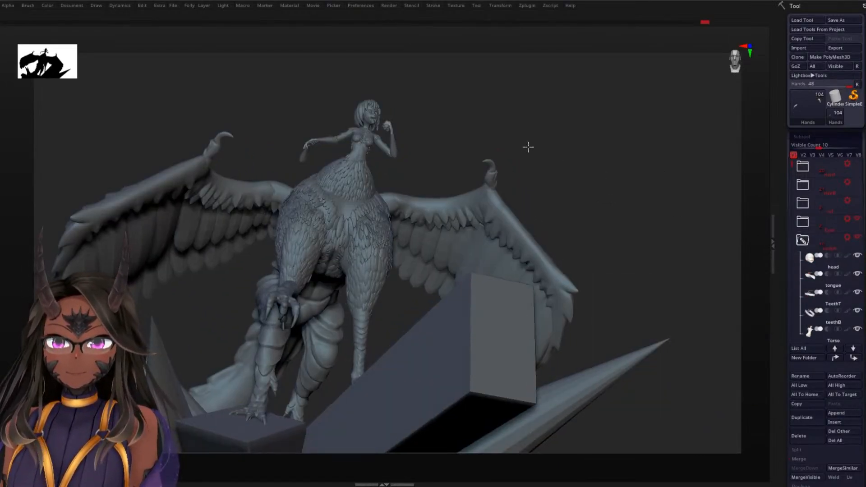
{"action": "mouse_move", "coordinate": [528, 144]}
{"action": "left_mouse_down"}
{"action": "mouse_move", "coordinate": [586, 182]}
{"action": "mouse_move", "coordinate": [712, 147]}
{"action": "mouse_move", "coordinate": [686, 145]}
{"action": "left_mouse_up"}
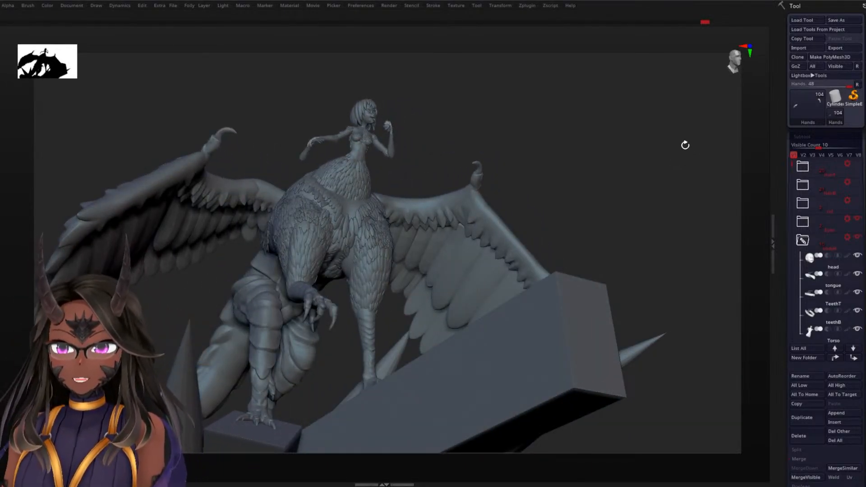
{"action": "mouse_move", "coordinate": [561, 192]}
{"action": "left_mouse_down"}
{"action": "mouse_move", "coordinate": [576, 187]}
{"action": "mouse_move", "coordinate": [559, 184]}
{"action": "mouse_move", "coordinate": [550, 197]}
{"action": "mouse_move", "coordinate": [568, 171]}
{"action": "mouse_move", "coordinate": [593, 161]}
{"action": "mouse_move", "coordinate": [609, 167]}
{"action": "mouse_move", "coordinate": [603, 140]}
{"action": "mouse_move", "coordinate": [603, 183]}
{"action": "mouse_move", "coordinate": [607, 162]}
{"action": "mouse_move", "coordinate": [607, 185]}
{"action": "mouse_move", "coordinate": [656, 162]}
{"action": "mouse_move", "coordinate": [644, 173]}
{"action": "mouse_move", "coordinate": [645, 159]}
{"action": "left_mouse_up"}
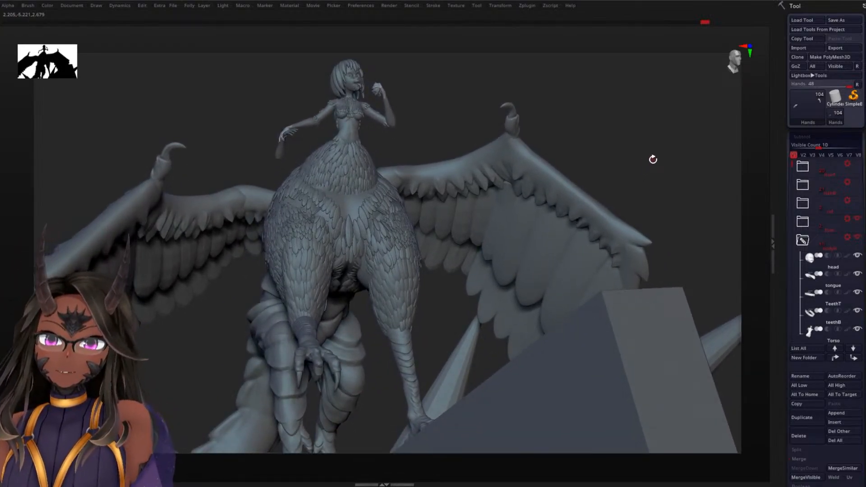
{"action": "left_click_drag", "start_coordinate": [650, 163], "coordinate": [647, 159]}
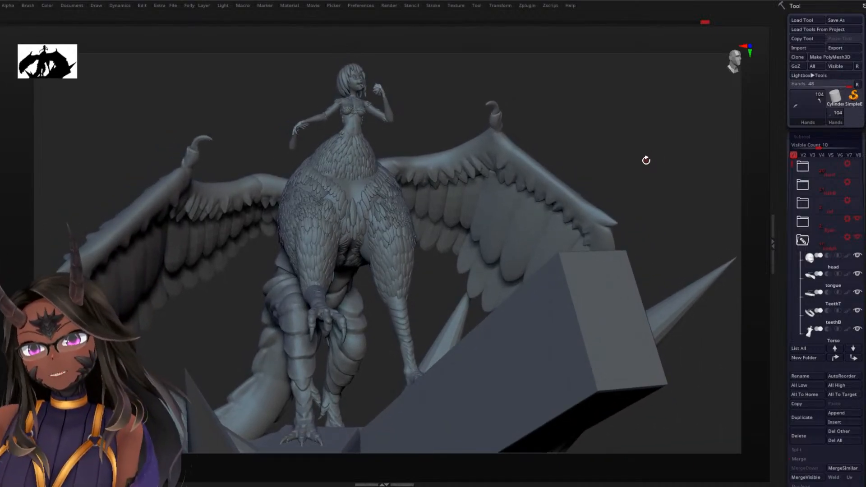